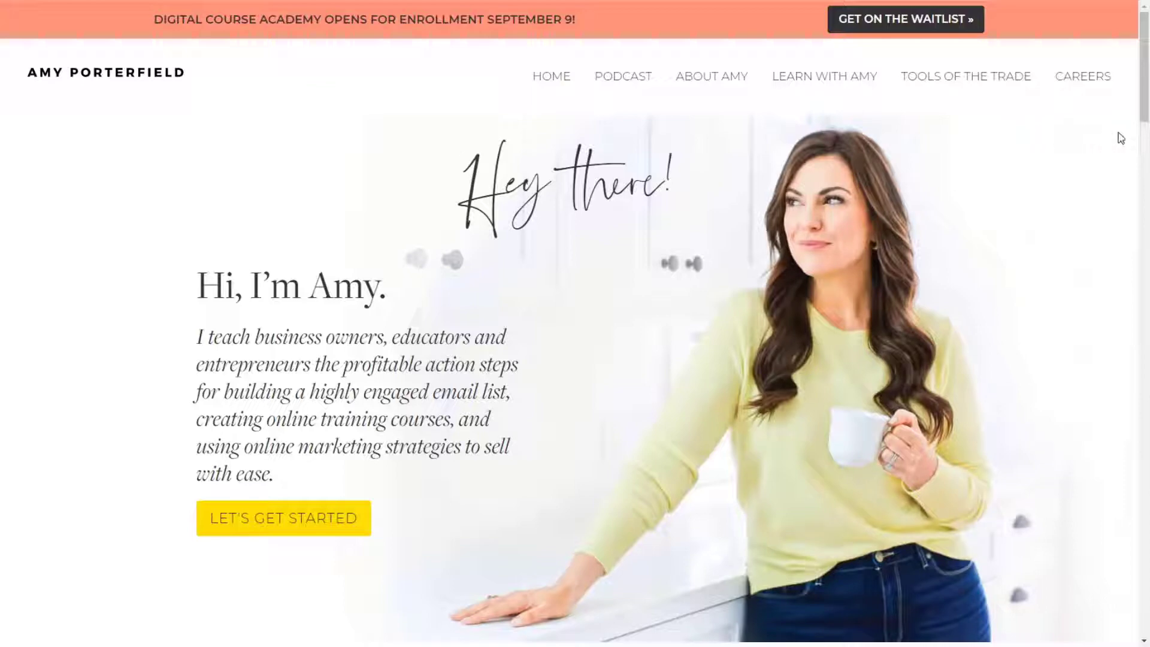
Step: Examine the reference homepage from the hero area through the cheat sheets, Featured In, podcast and collection sections to the footer
left_click_drag(1144, 72, 1118, 44)
scroll(213, 170, "down", 2)
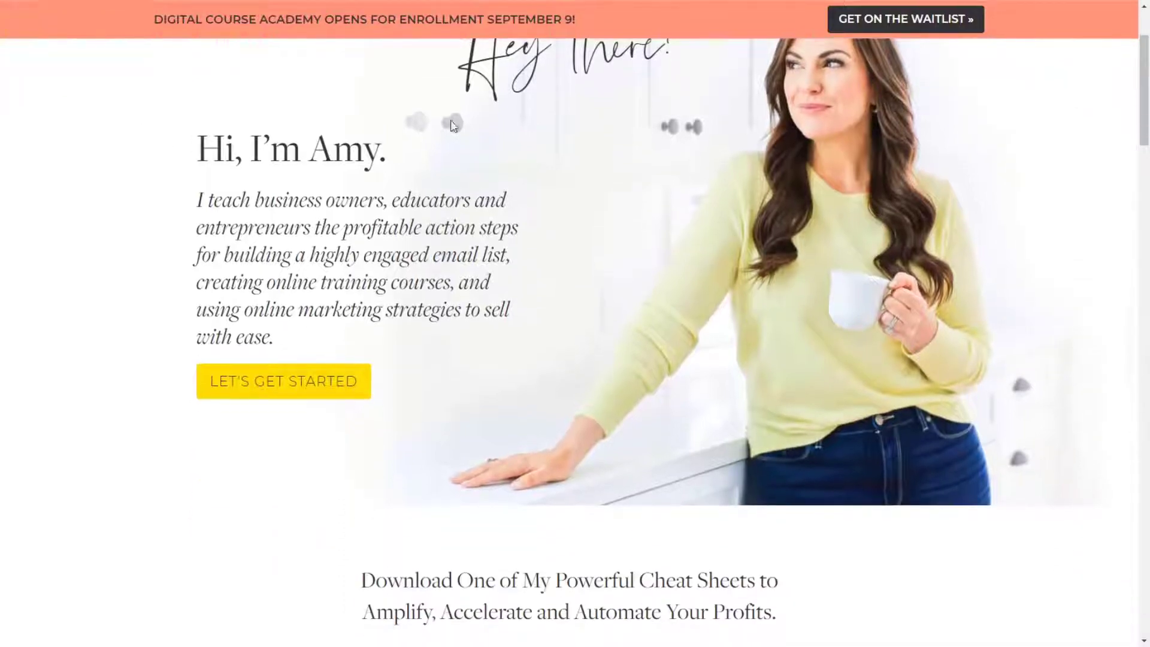
scroll(786, 205, "down", 2)
scroll(493, 215, "up", 2)
scroll(367, 279, "down", 8)
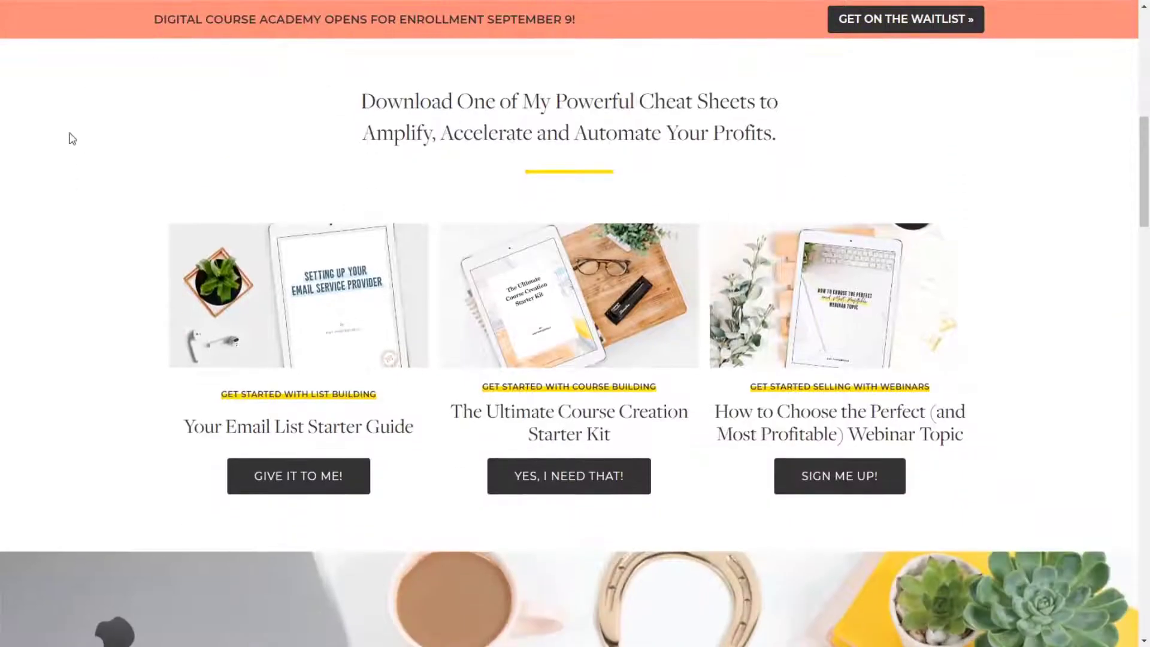
scroll(257, 270, "up", 1)
scroll(136, 375, "down", 8)
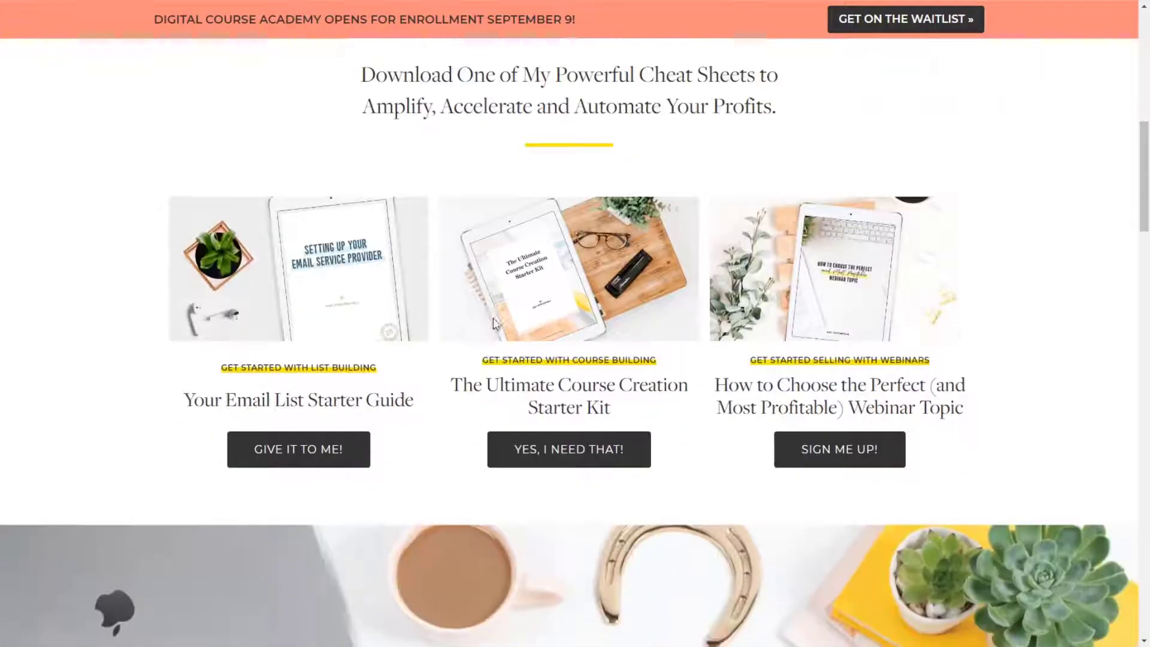
scroll(932, 120, "up", 1)
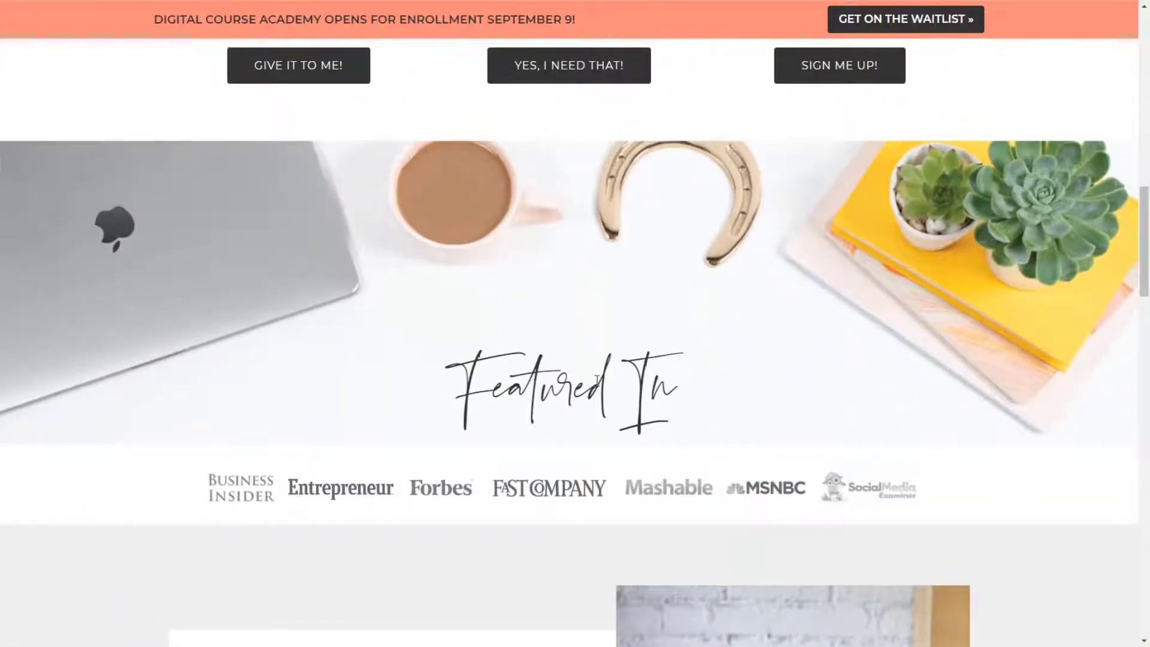
scroll(593, 377, "down", 3)
scroll(839, 270, "down", 5)
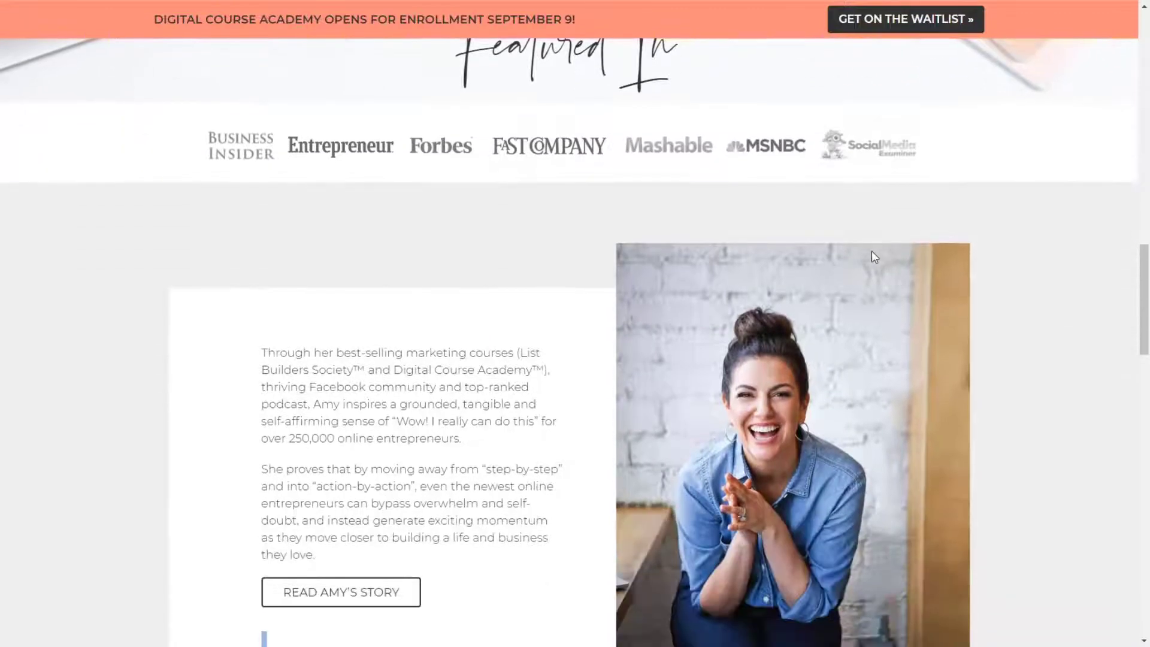
scroll(785, 292, "up", 1)
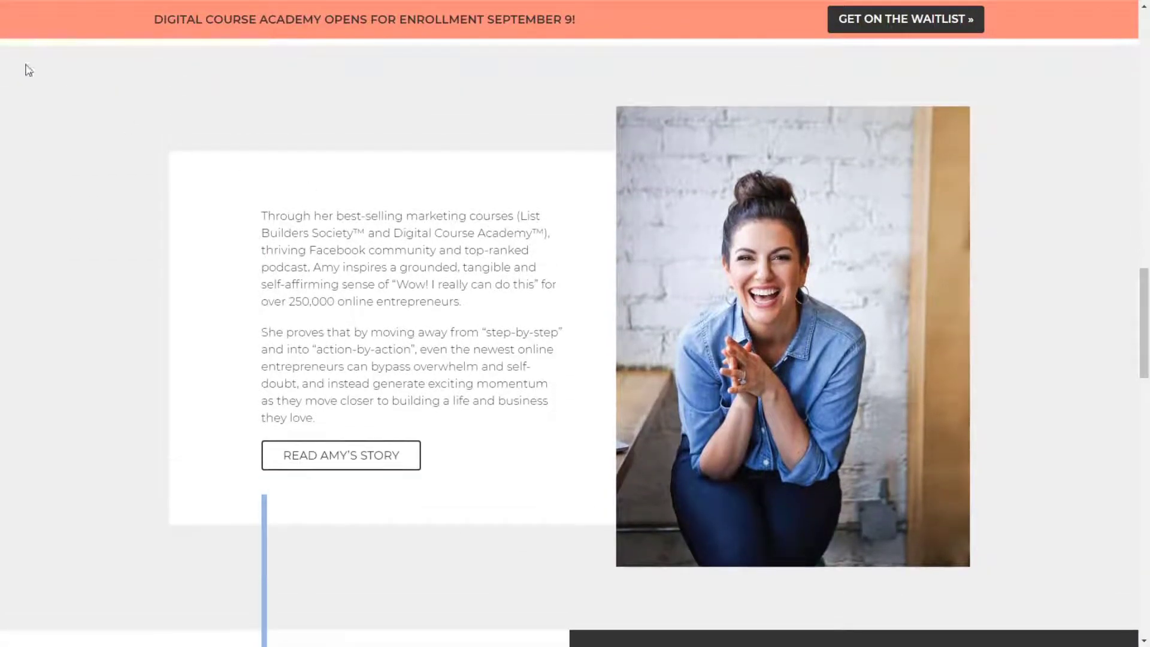
scroll(932, 361, "down", 2)
scroll(718, 240, "up", 2)
scroll(286, 301, "down", 8)
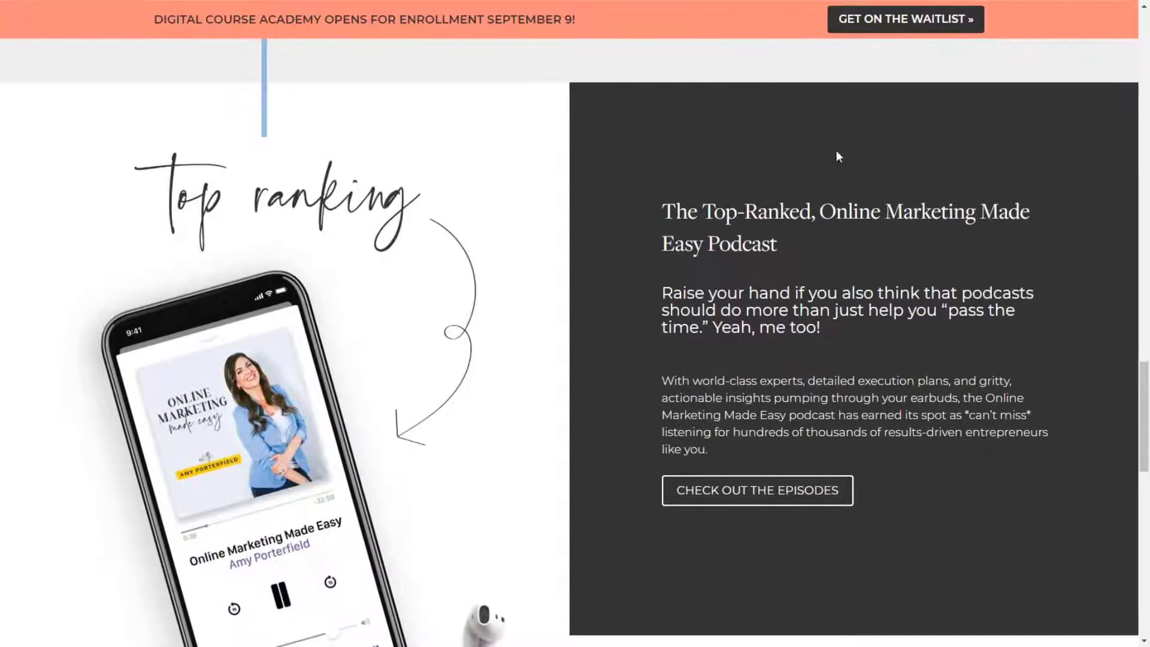
scroll(575, 130, "up", 1)
scroll(603, 411, "down", 4)
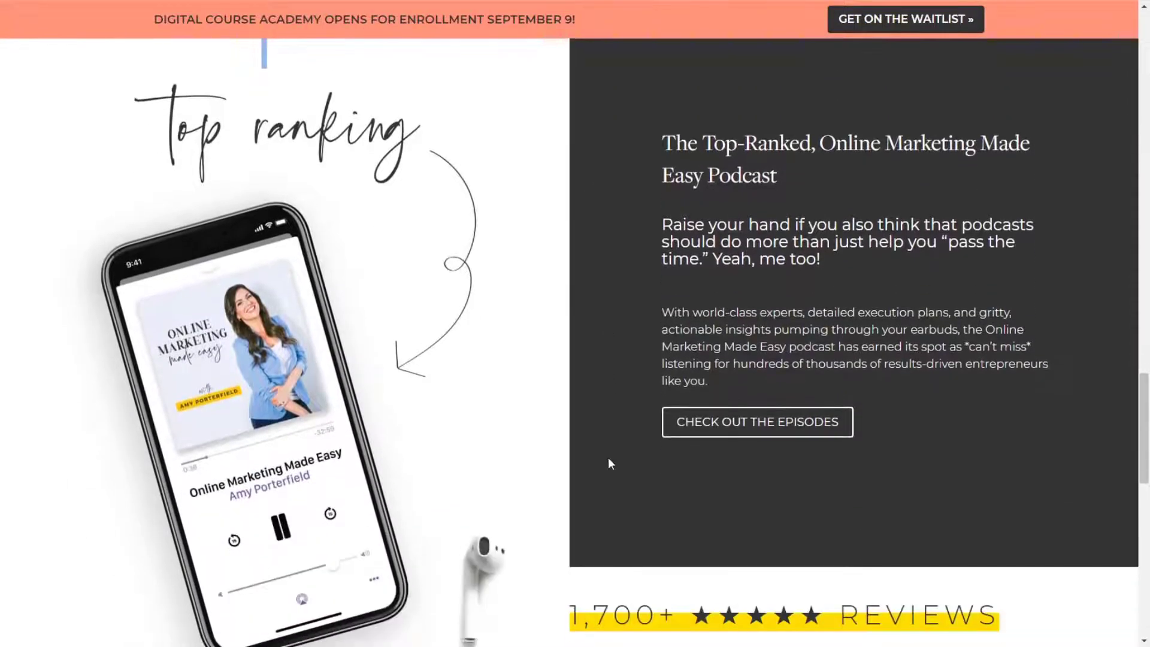
scroll(621, 473, "down", 10)
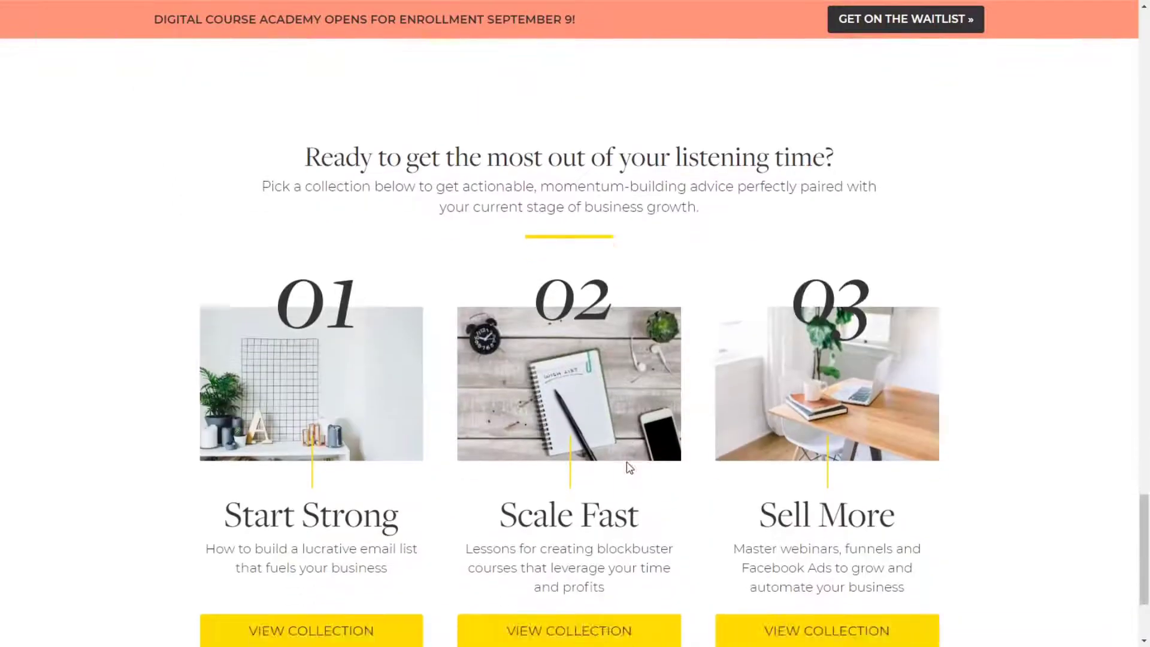
scroll(622, 332, "down", 1)
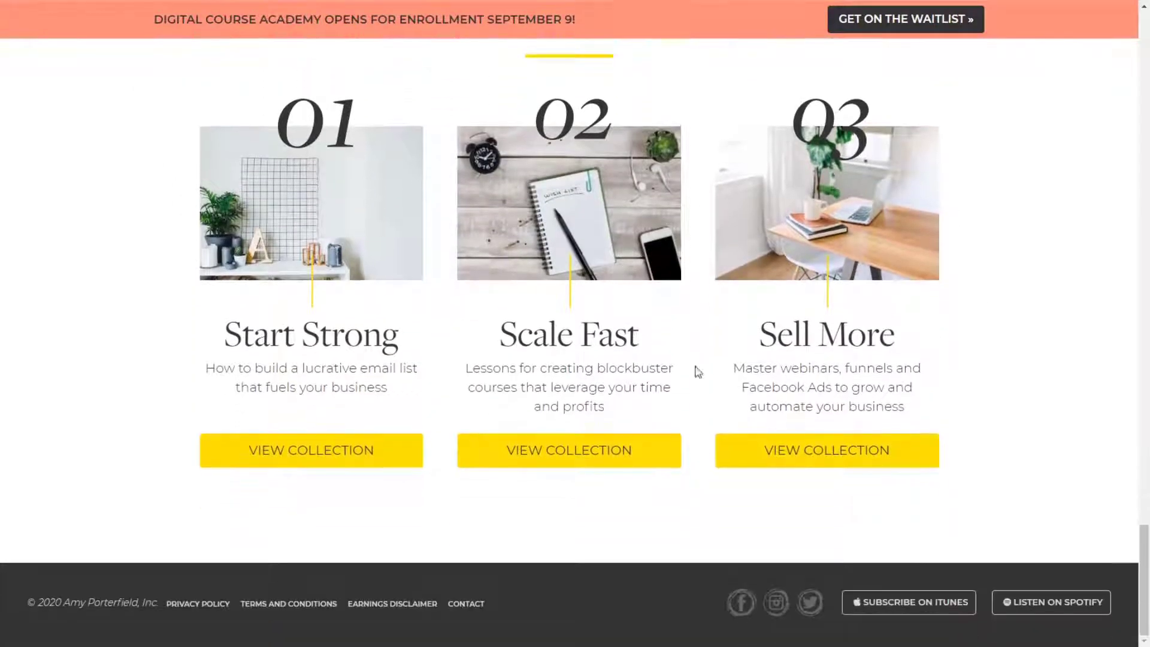
scroll(838, 396, "up", 3)
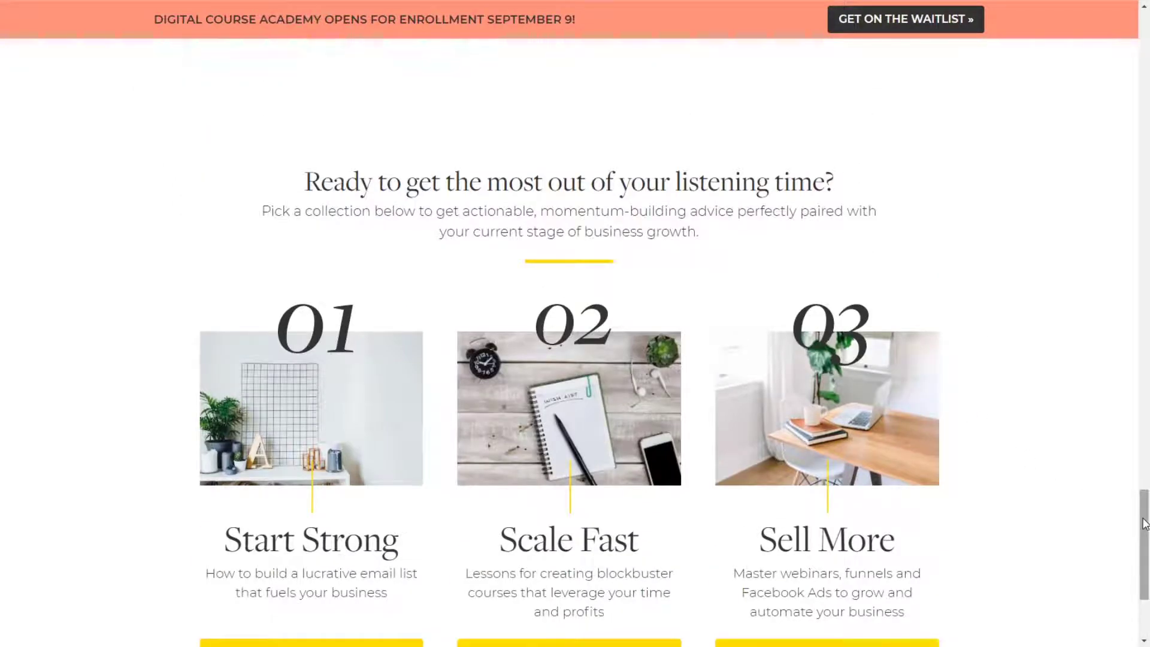
Step: Return to the start of the reference homepage and review its hero area and cheat sheet section again
left_click_drag(1144, 525, 1125, 66)
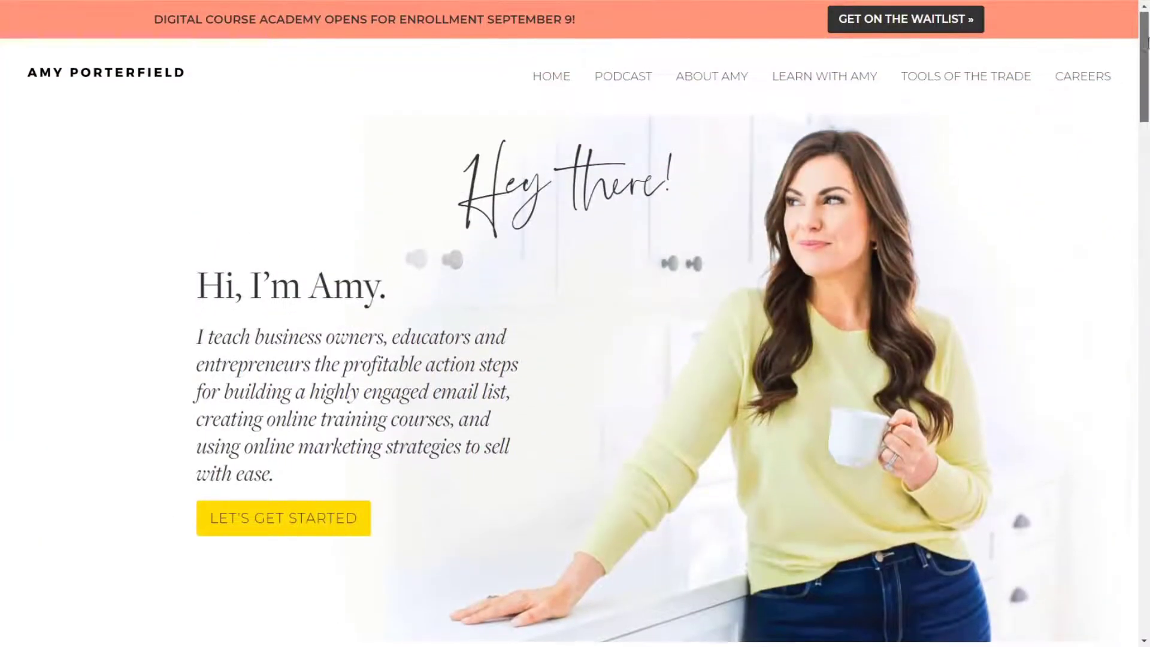
scroll(795, 376, "down", 1)
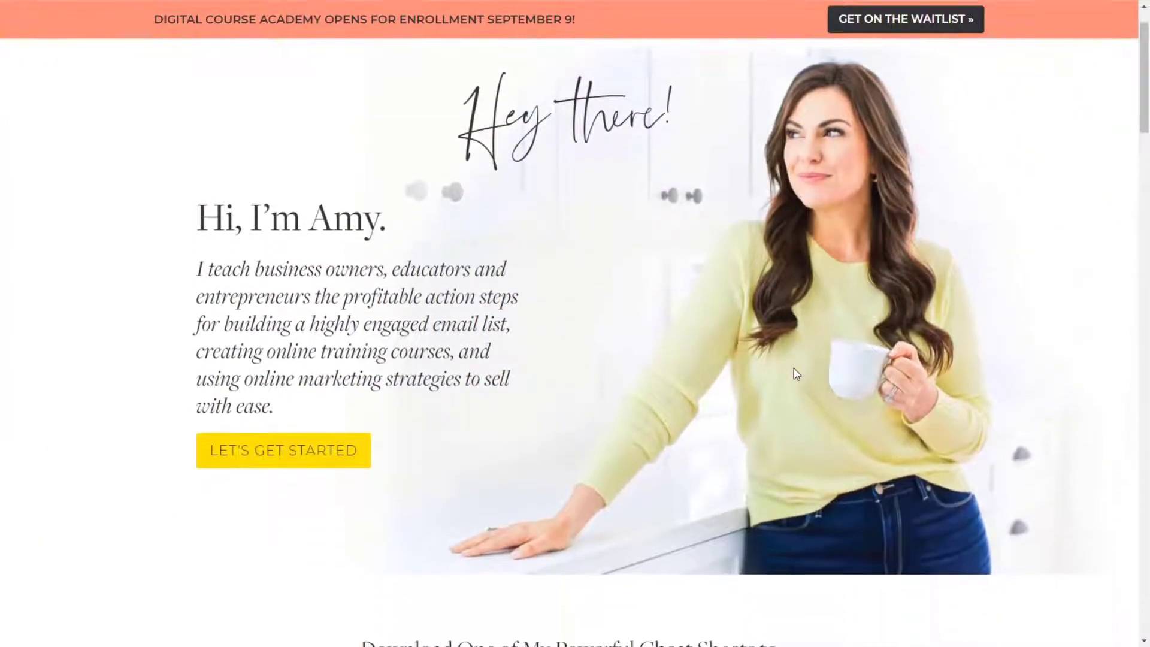
scroll(795, 376, "up", 1)
left_click_drag(1136, 63, 1136, 146)
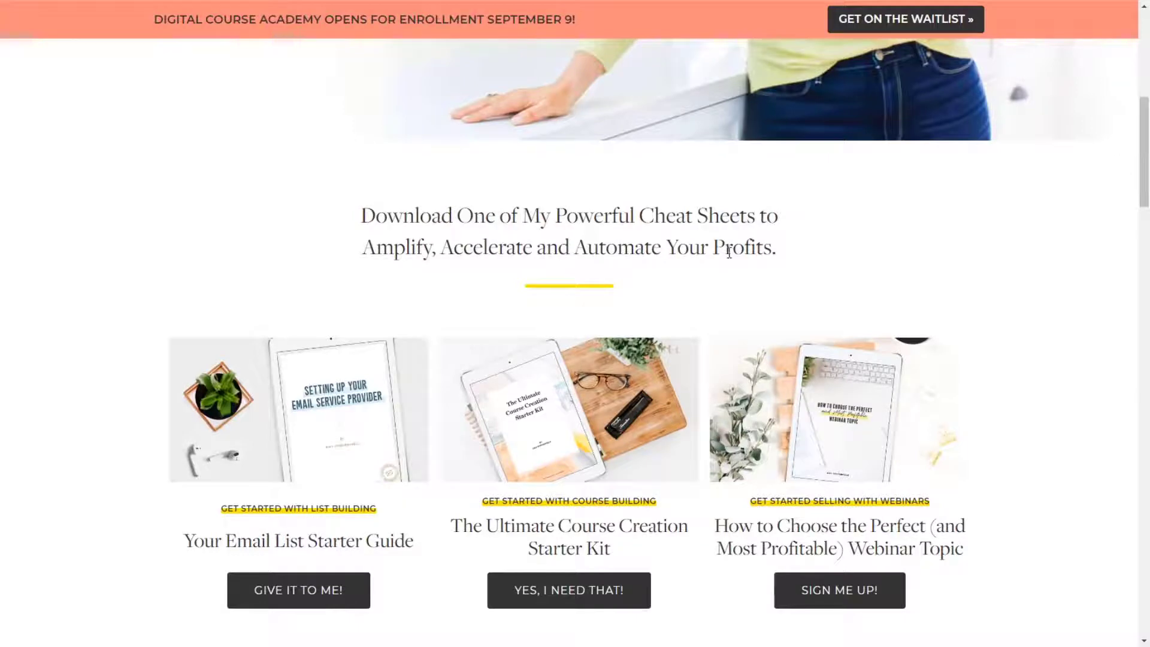
scroll(729, 252, "up", 7)
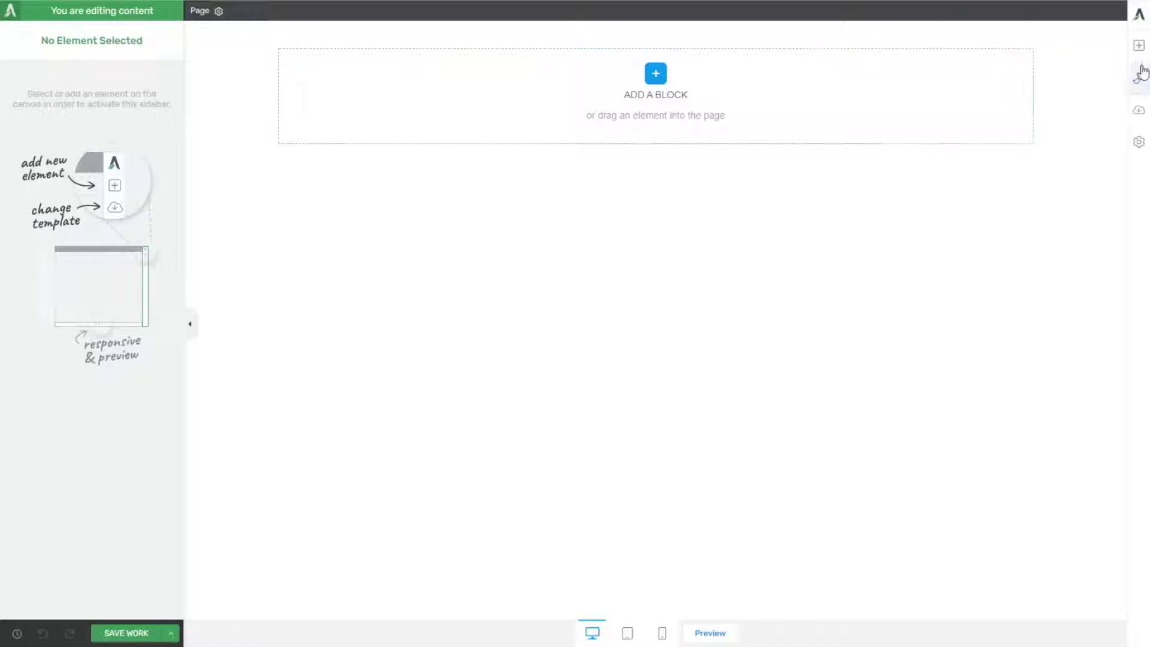
Step: Add a background section to the empty page in the page editor and match its height to the screen
left_click(655, 75)
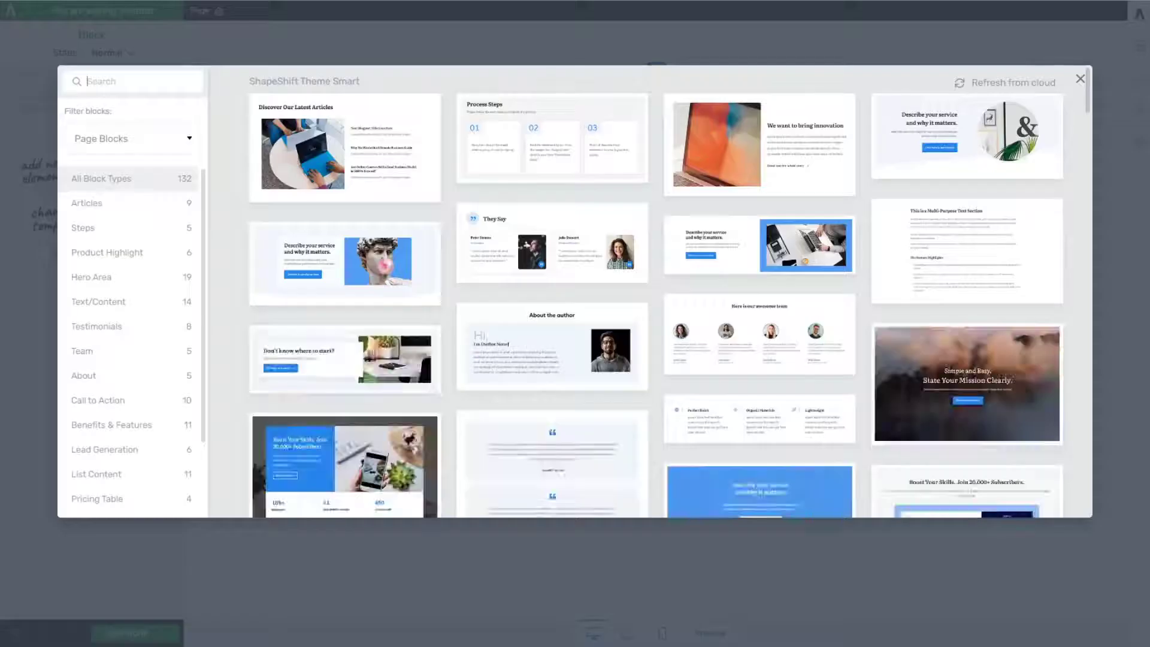
left_click(1080, 83)
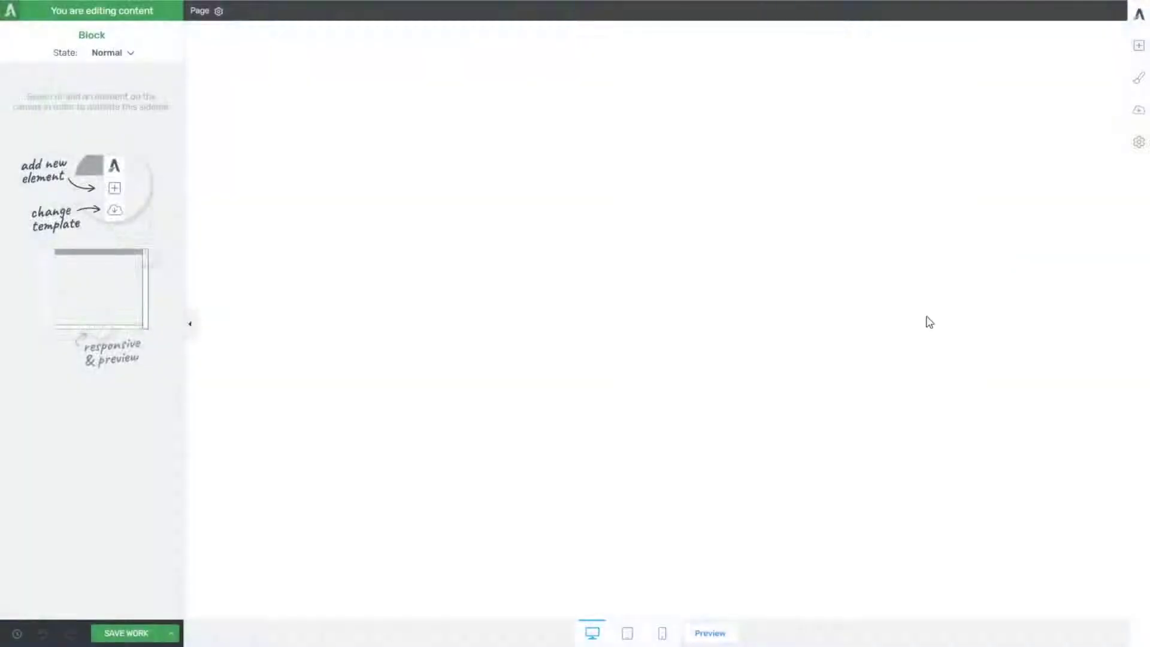
left_click(1138, 46)
left_click_drag(1083, 251, 762, 124)
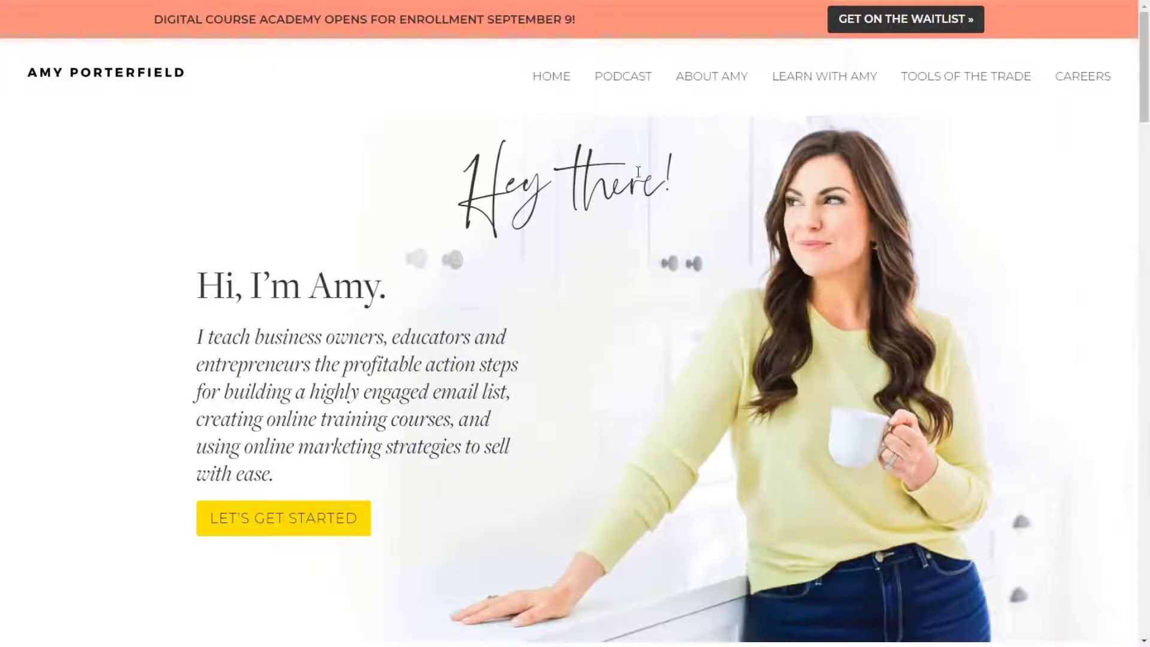
scroll(626, 215, "down", 2)
scroll(629, 224, "up", 2)
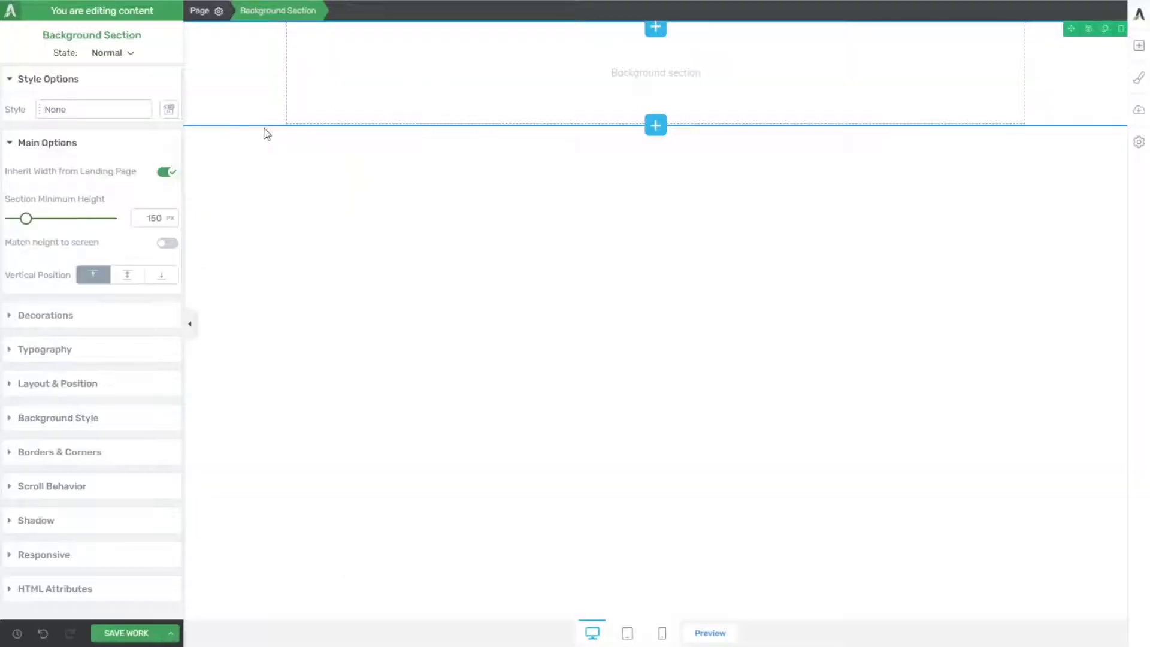
left_click(167, 242)
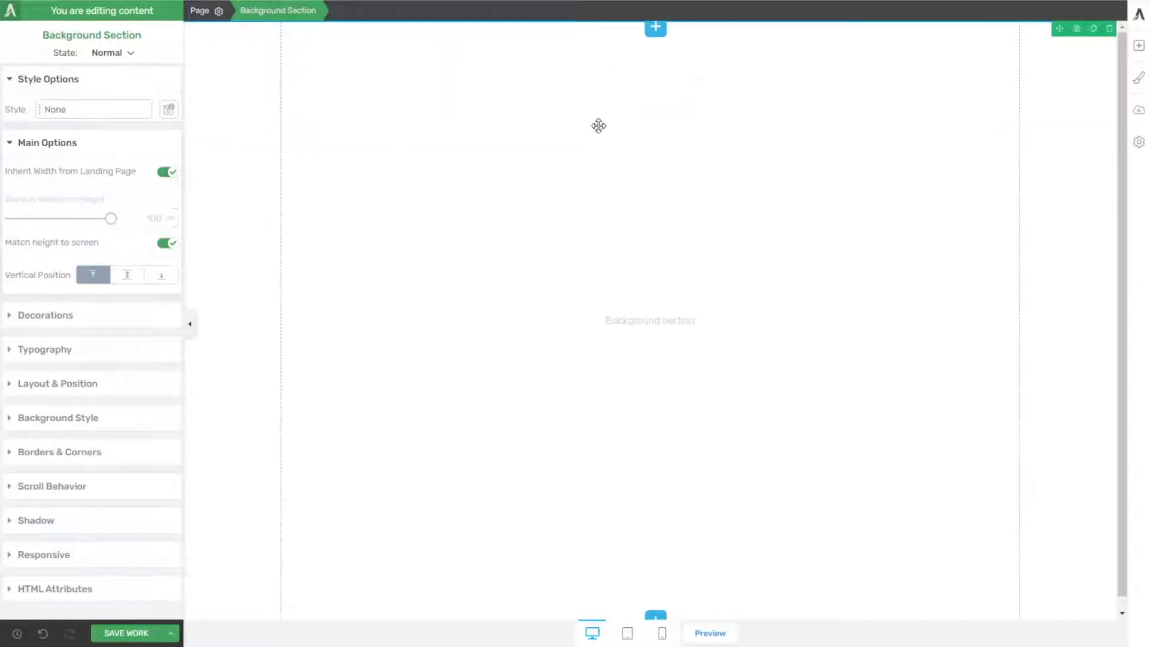
Step: Apply the media library image amy-porterfield-homepage-2048x1185-1.jpg as the section's background with Cover display
left_click(69, 418)
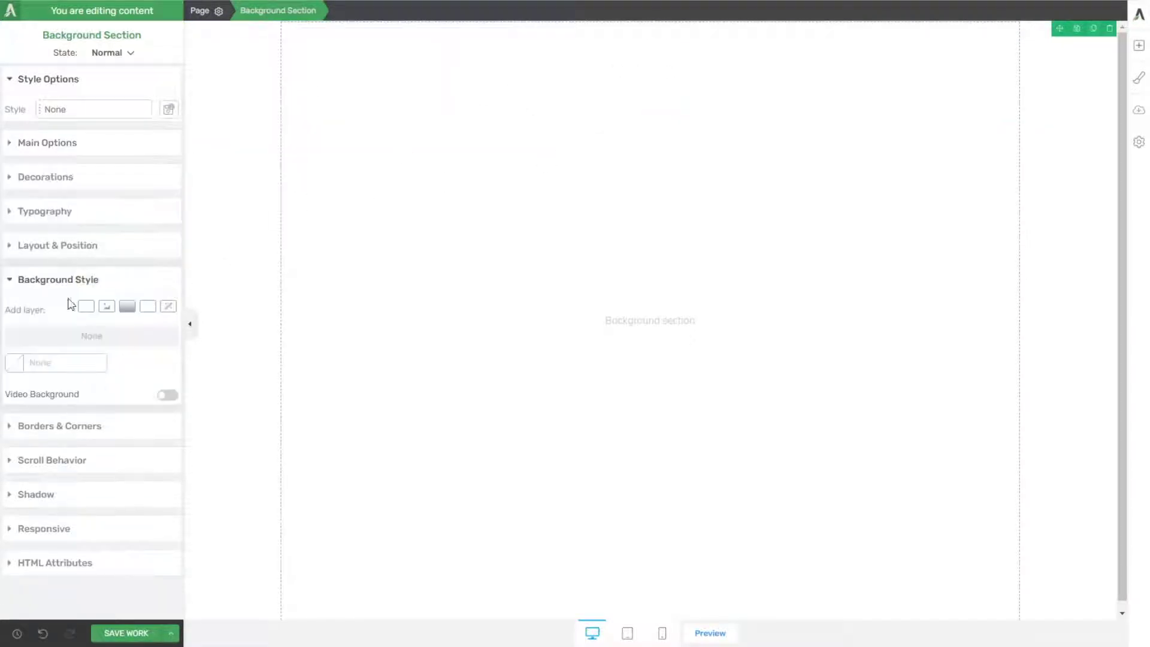
left_click(106, 307)
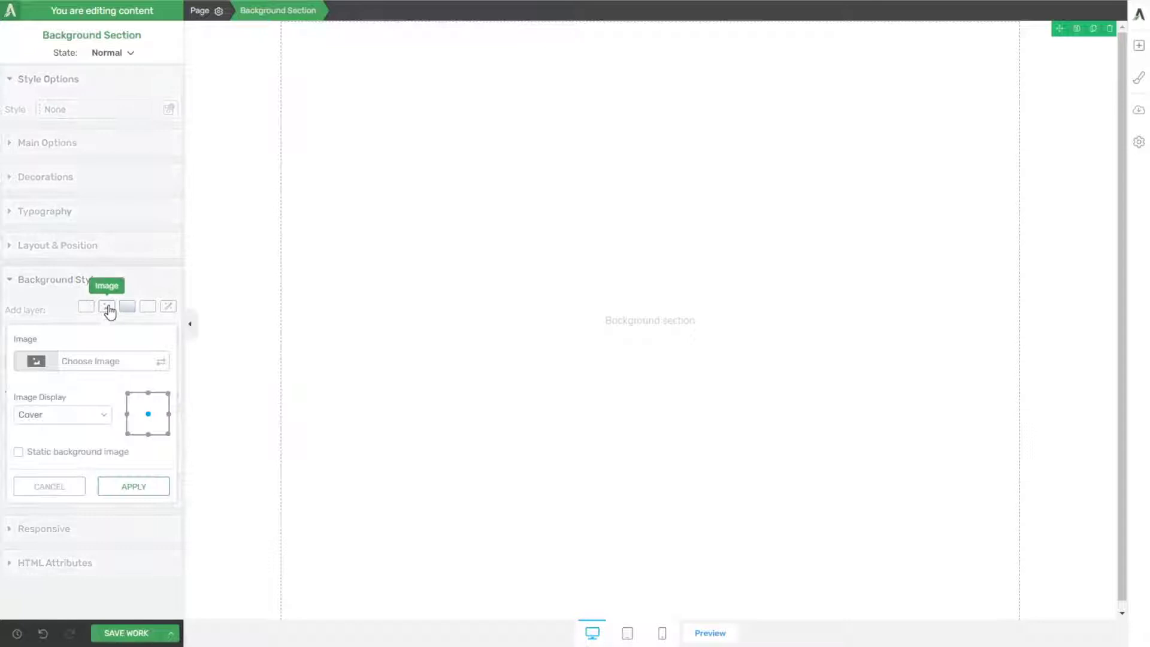
left_click(162, 366)
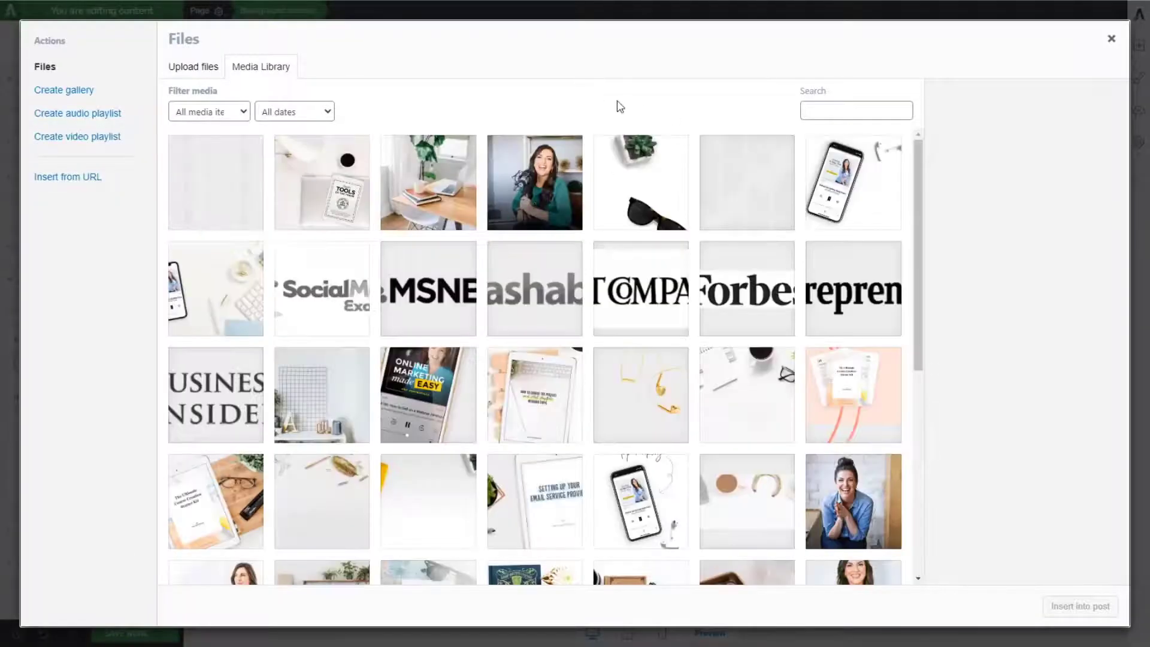
scroll(694, 193, "down", 3)
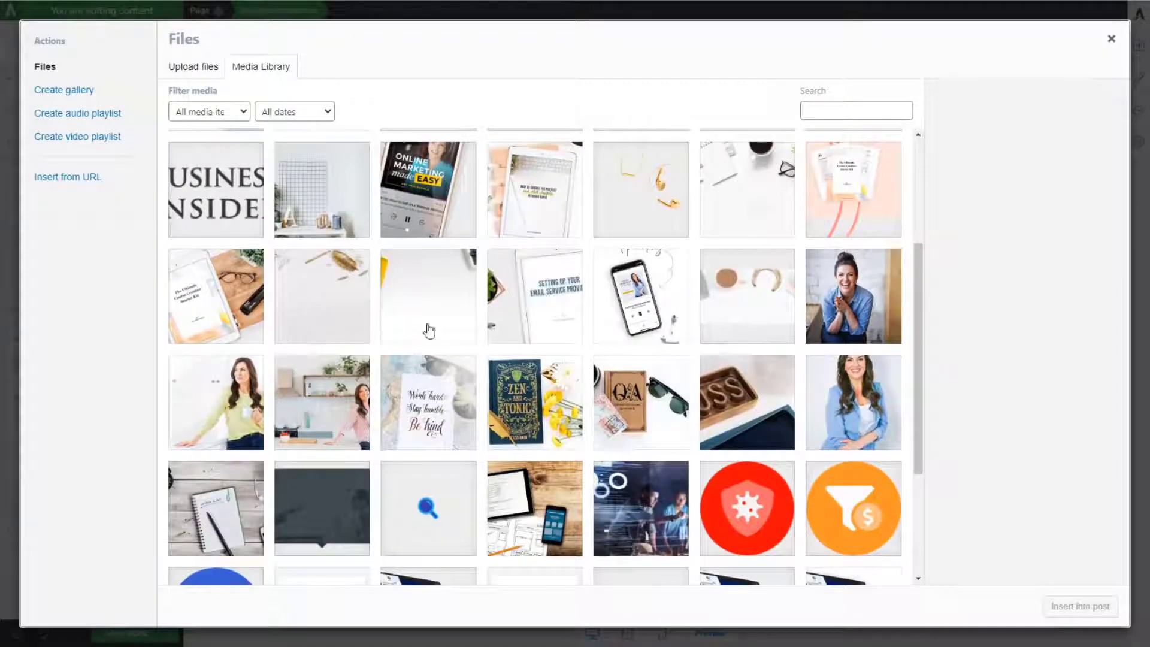
left_click(209, 402)
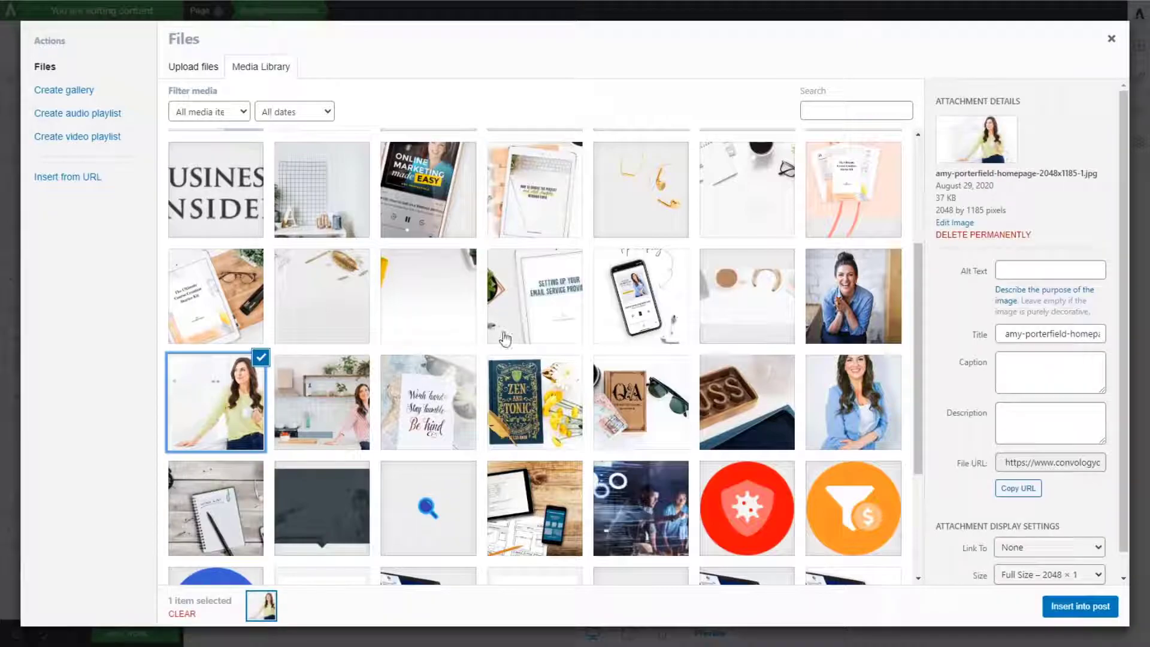
left_click(1106, 604)
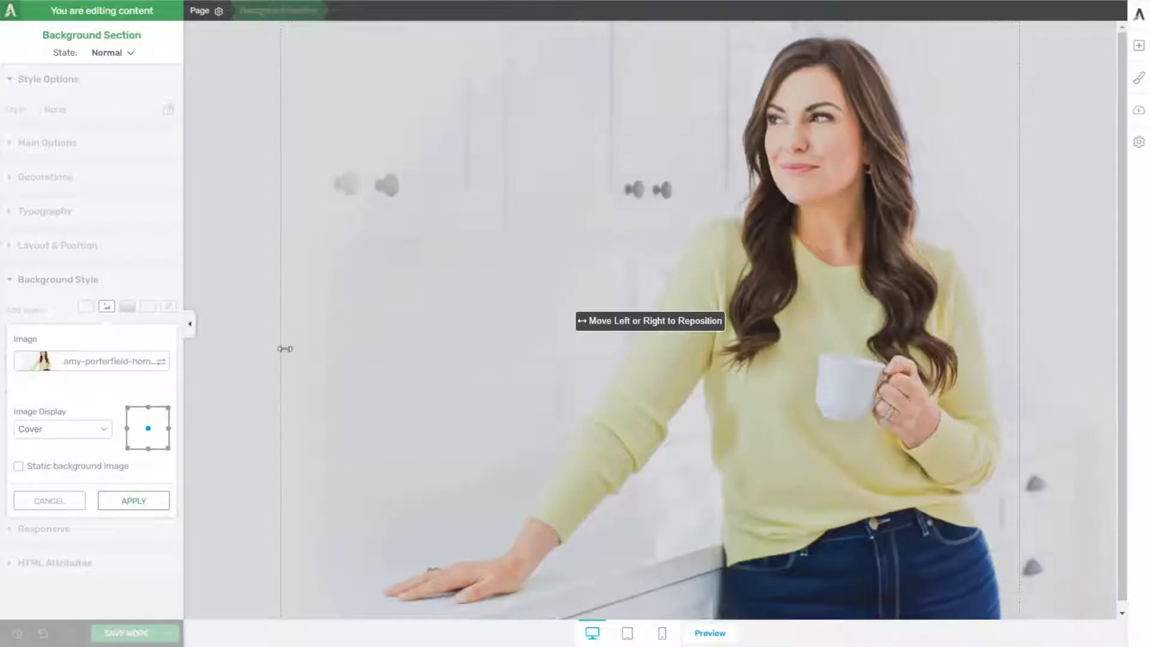
left_click(129, 503)
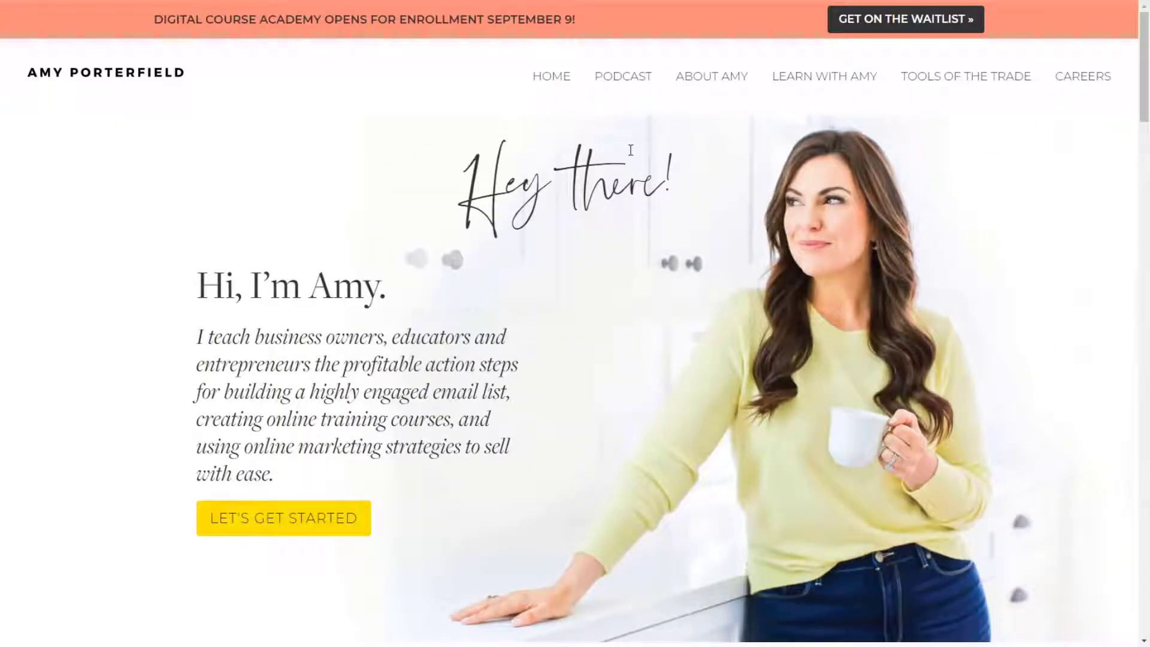
Step: Check the hero text block on the reference homepage and add a content box inside the background section
left_click_drag(202, 285, 402, 443)
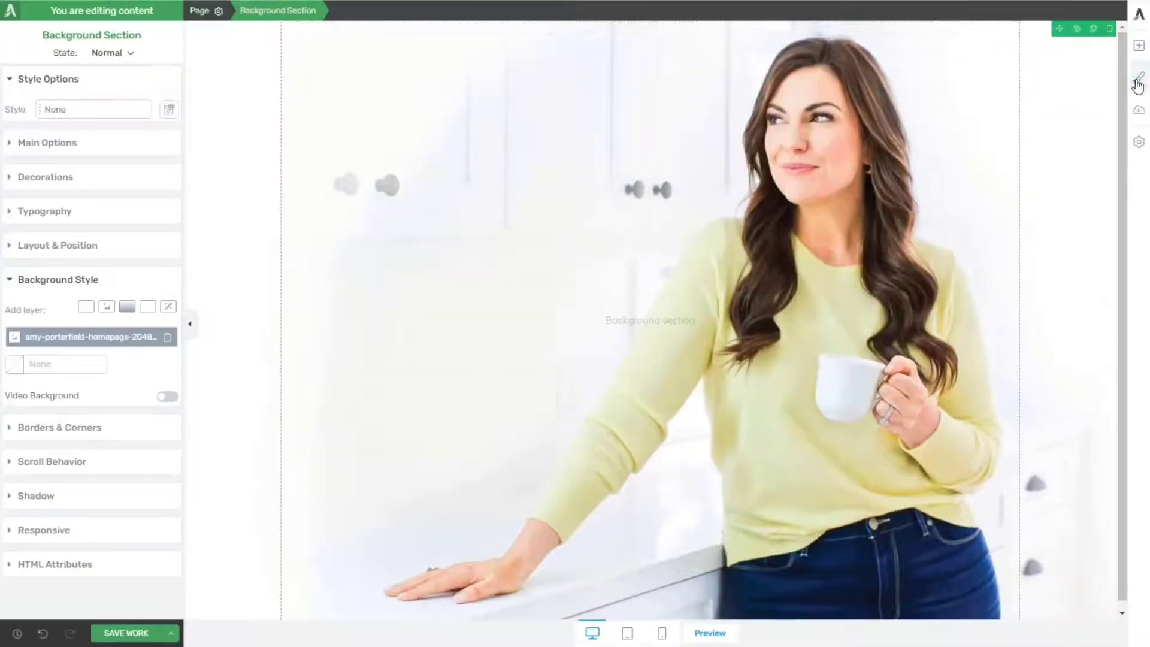
left_click(1138, 45)
left_click_drag(1090, 238, 580, 290)
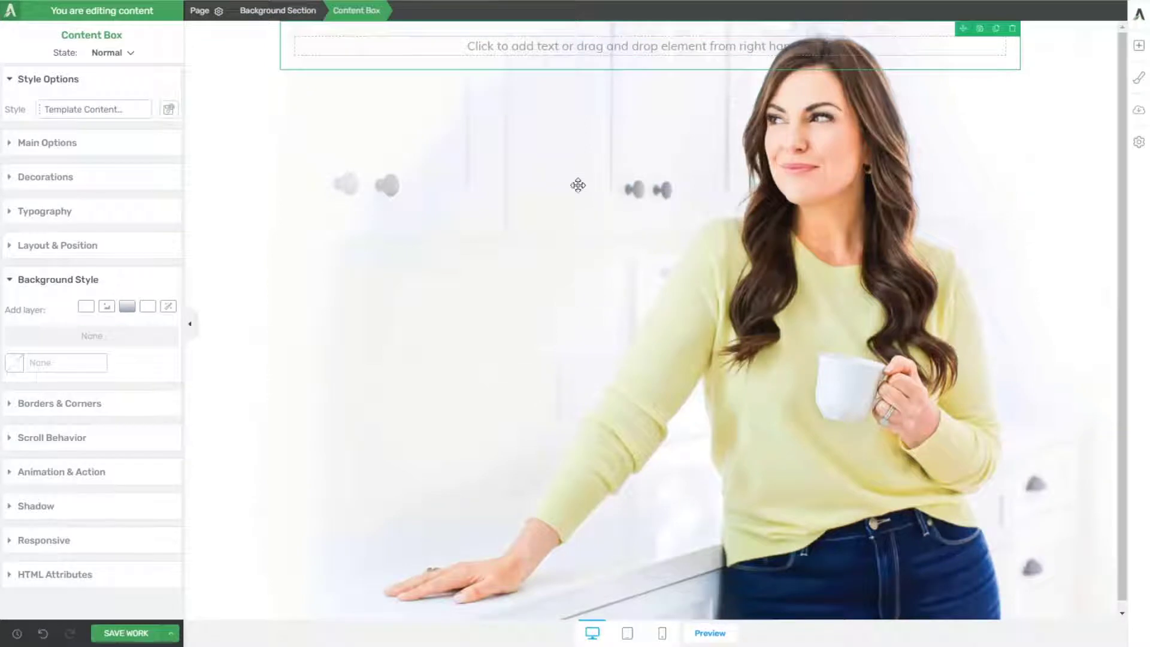
Step: Switch the content box's maximum width to percent and set it to 40 %
left_click(47, 146)
left_click_drag(64, 188, 33, 191)
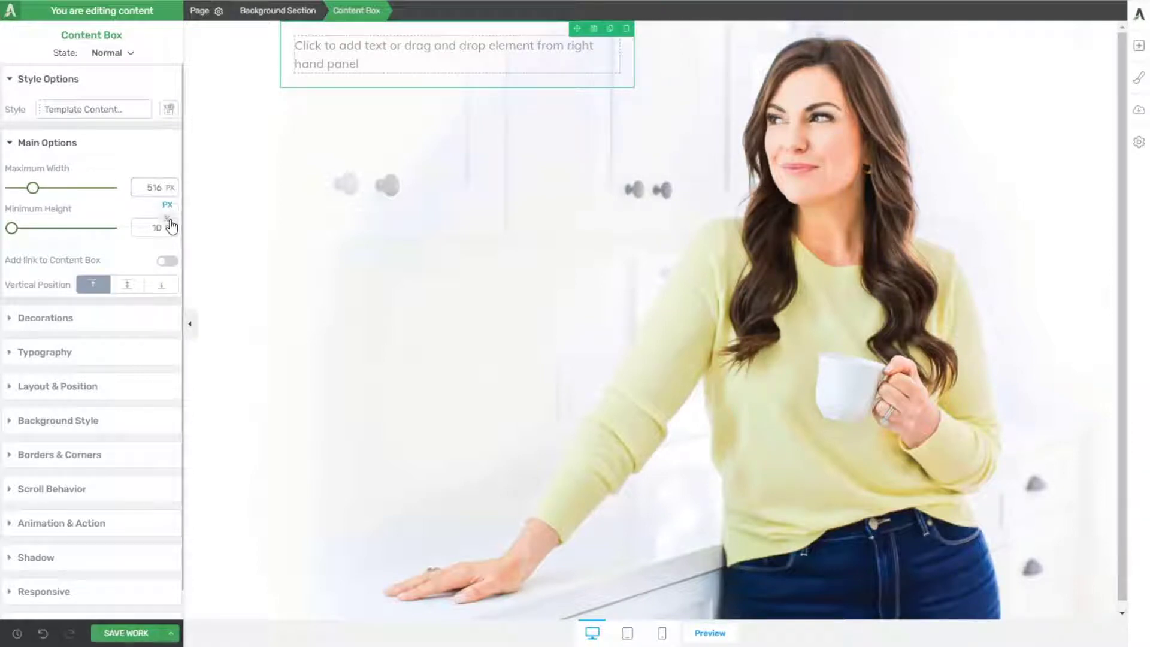
left_click(168, 217)
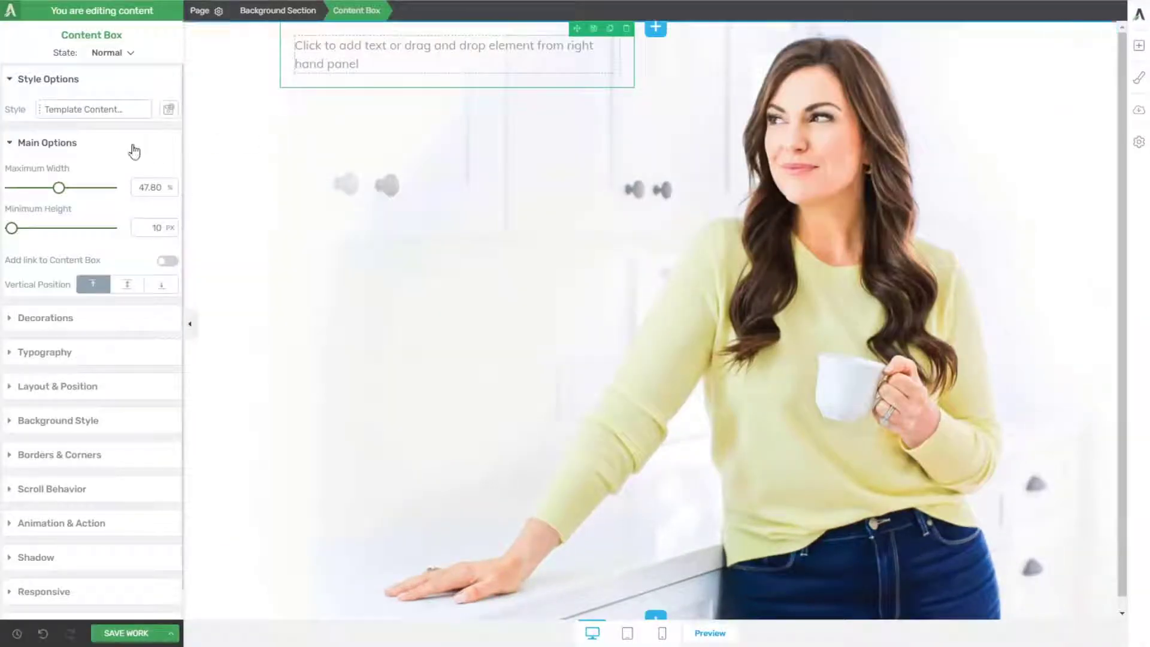
double_click(155, 186)
type("30")
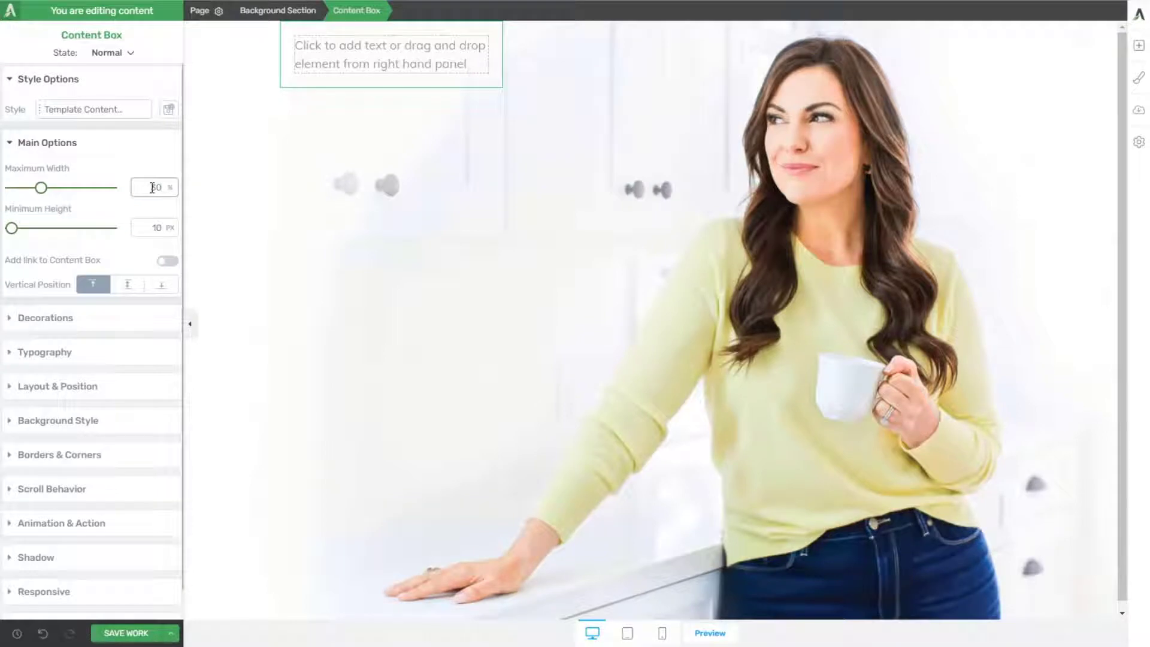
key("BackSpace")
type("10")
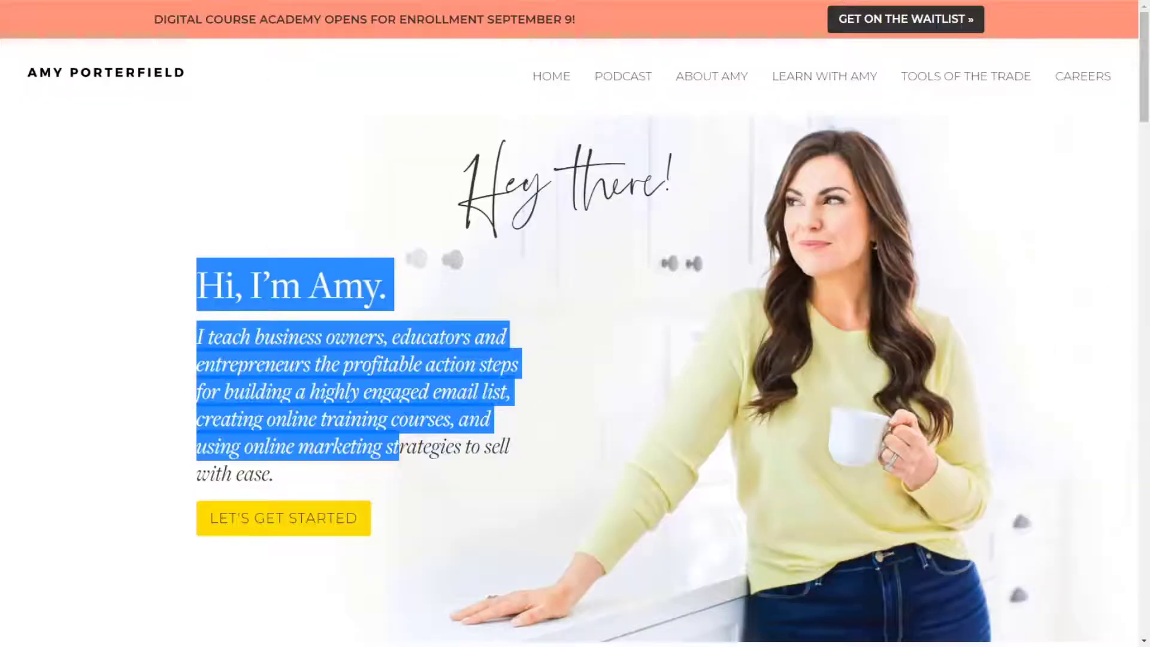
Step: Copy the "Hi, I'm Amy." heading and intro paragraph from the reference homepage into the content box
left_click_drag(274, 477, 202, 288)
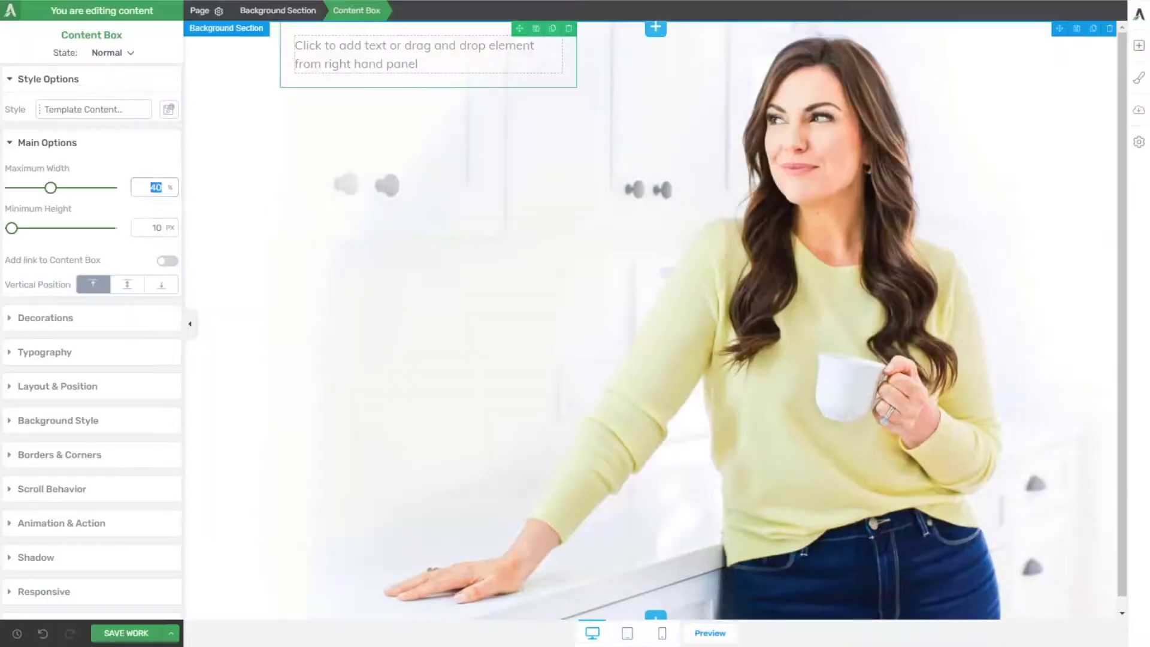
left_click(374, 69)
key("ctrl+v")
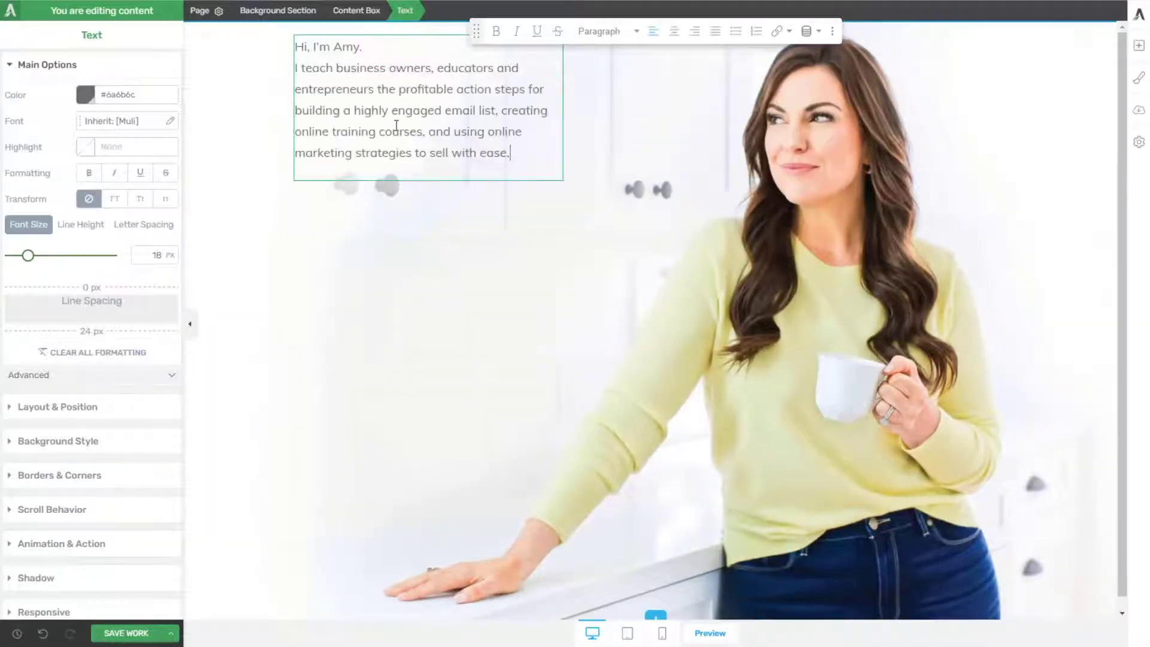
Step: Separate the intro paragraph from the "Hi, I'm Amy." line by starting it as a new paragraph, and save the page
left_click(296, 67)
key("Return")
left_click(314, 239)
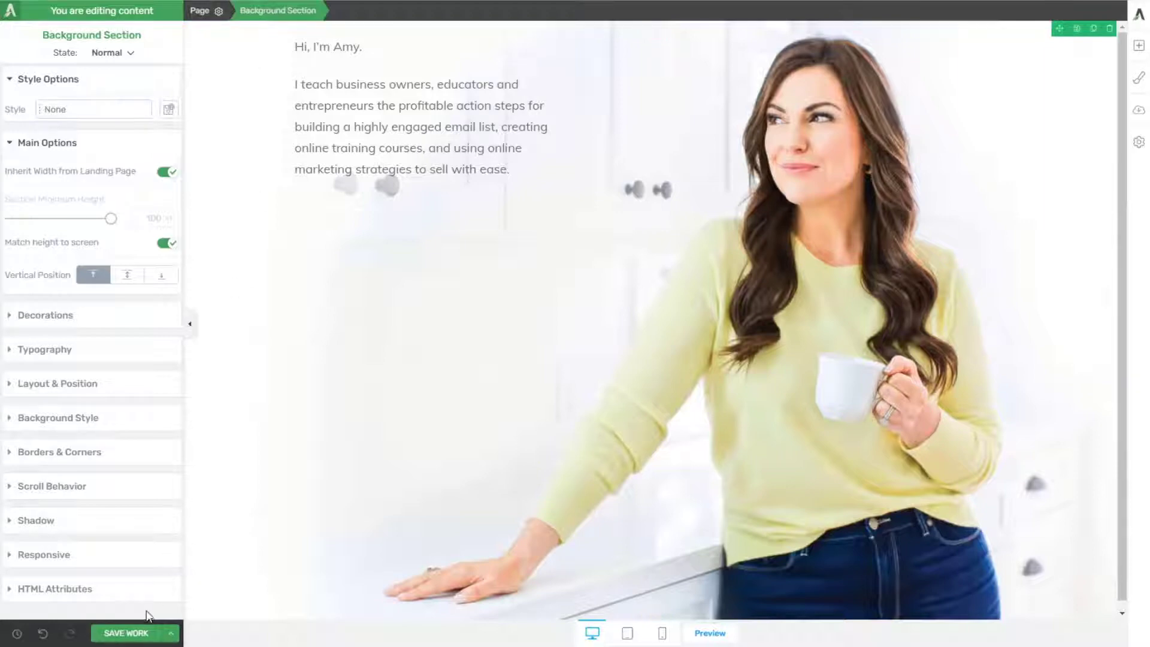
left_click(132, 632)
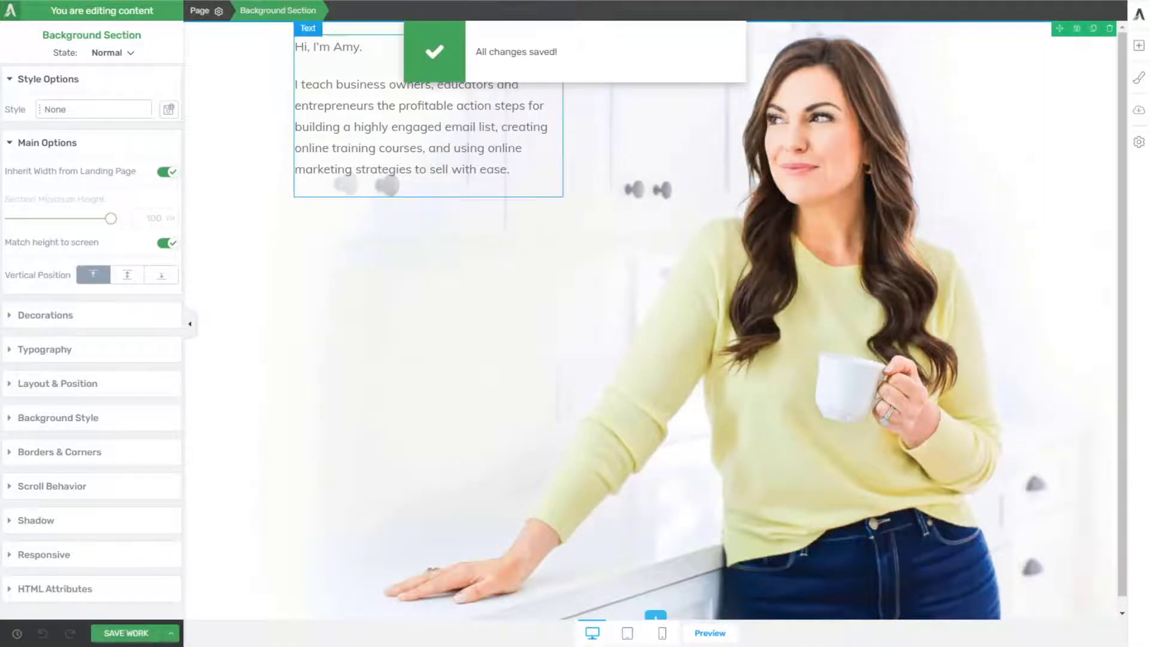
Step: Open the landing page's typography settings for editing and look through the heading, paragraph, list and link samples
left_click(206, 12)
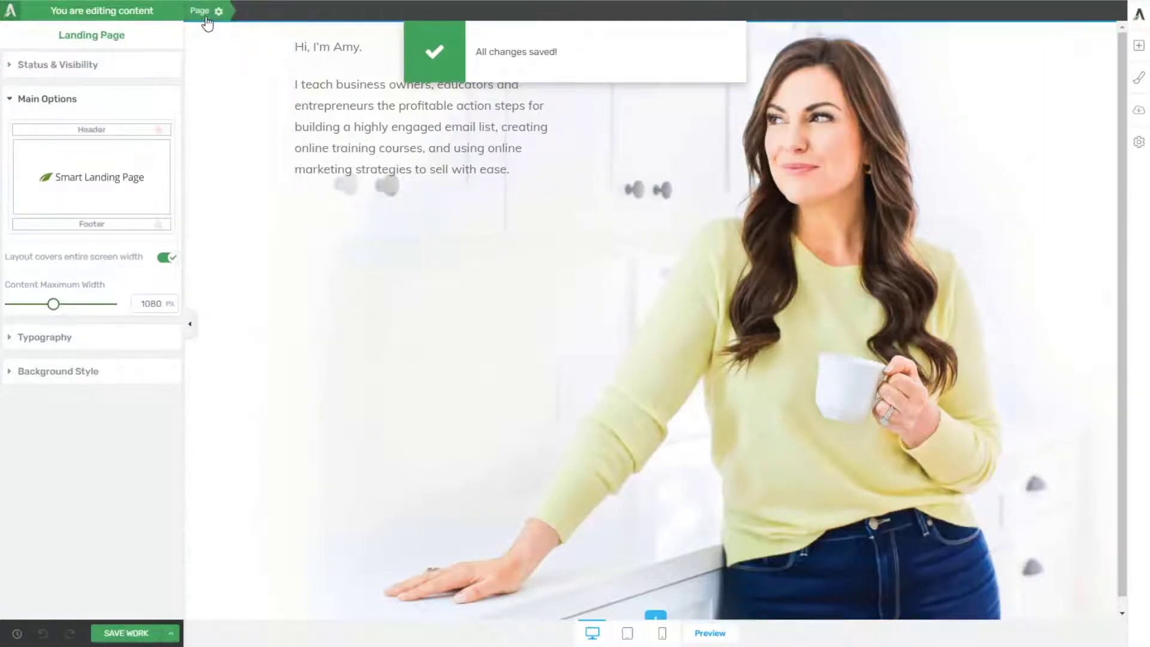
left_click(329, 88)
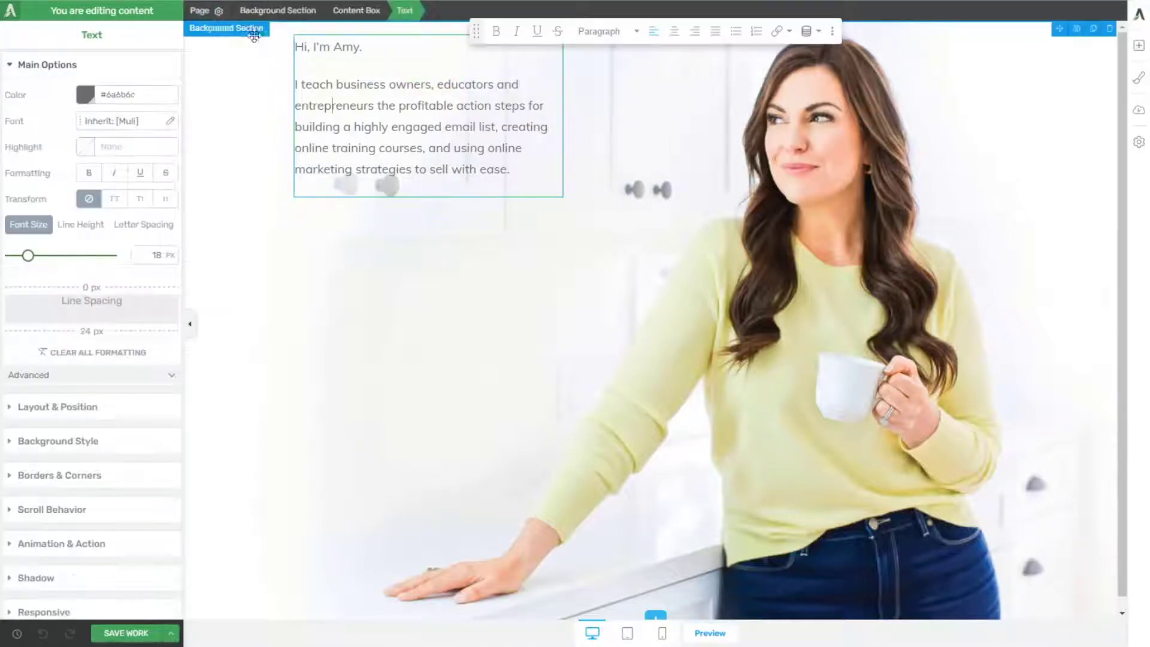
left_click(208, 12)
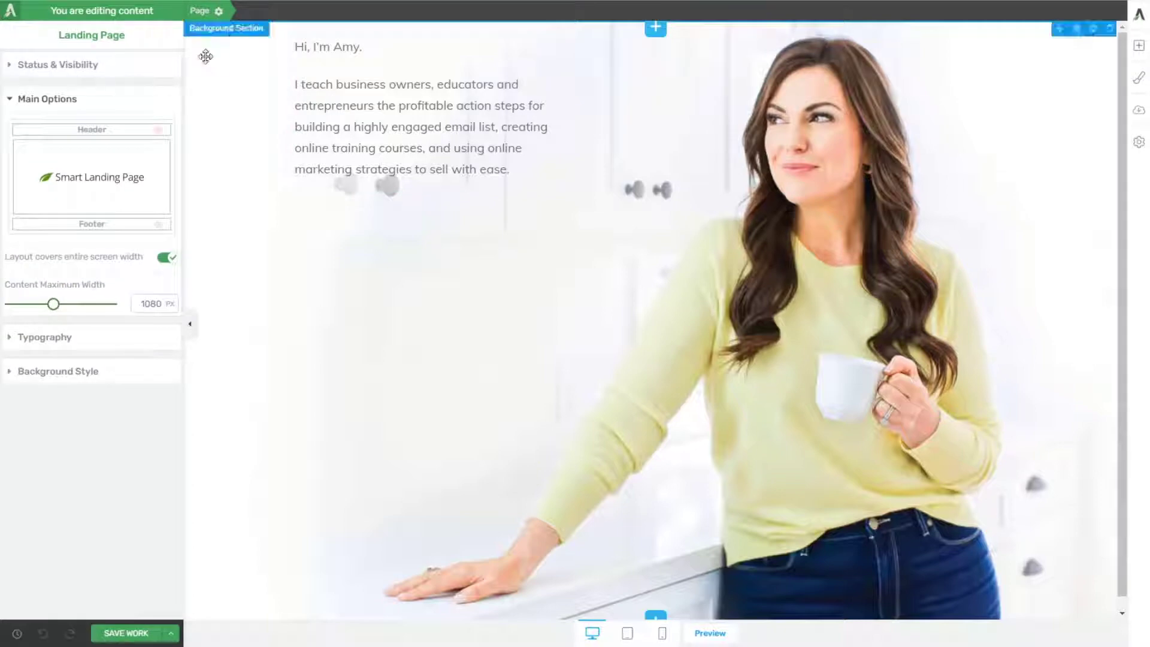
left_click(44, 337)
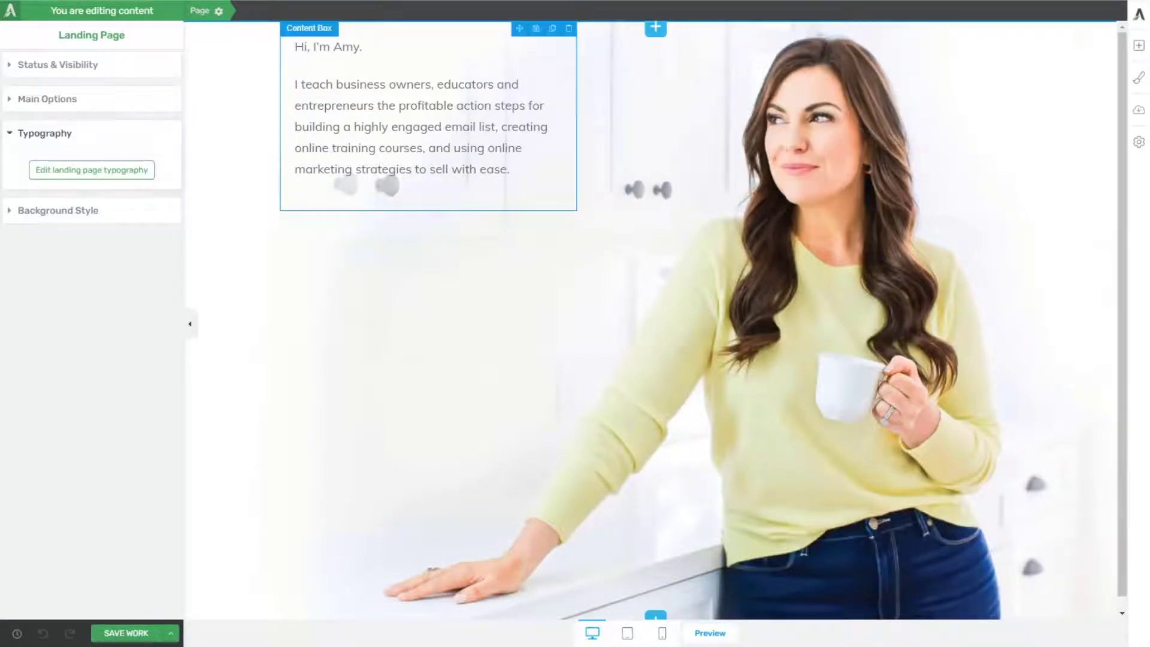
left_click(98, 166)
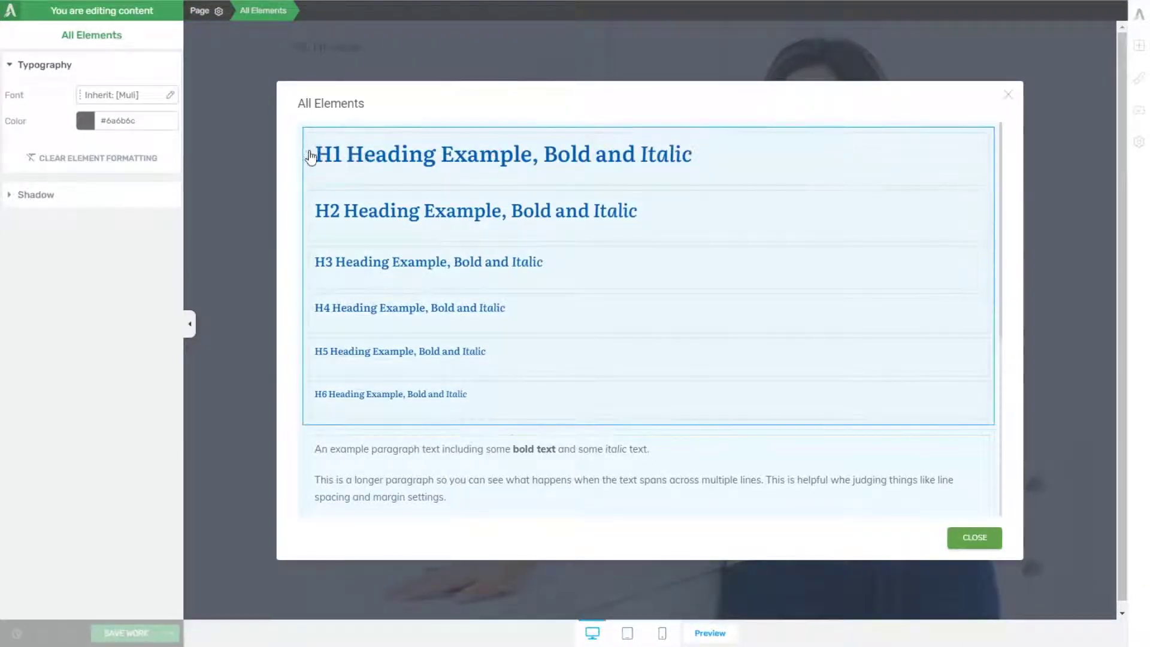
scroll(428, 504, "down", 3)
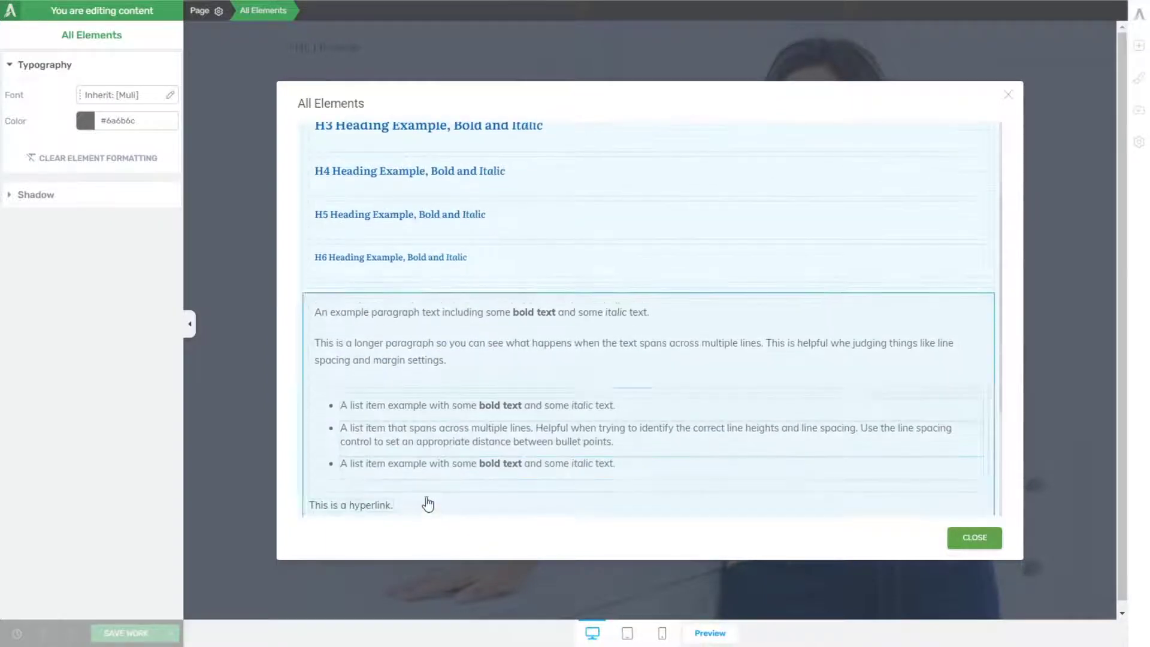
scroll(440, 473, "down", 2)
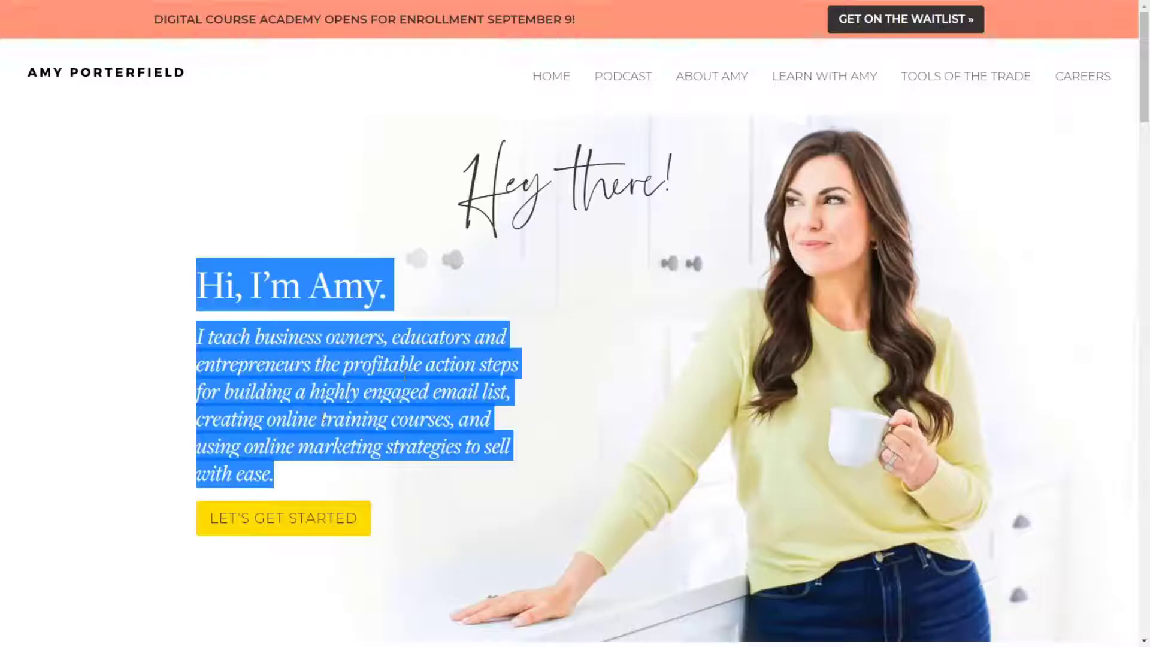
Step: Activate WhatFont on the reference homepage and inspect the fonts of its headings and call-to-action buttons
left_click(405, 375)
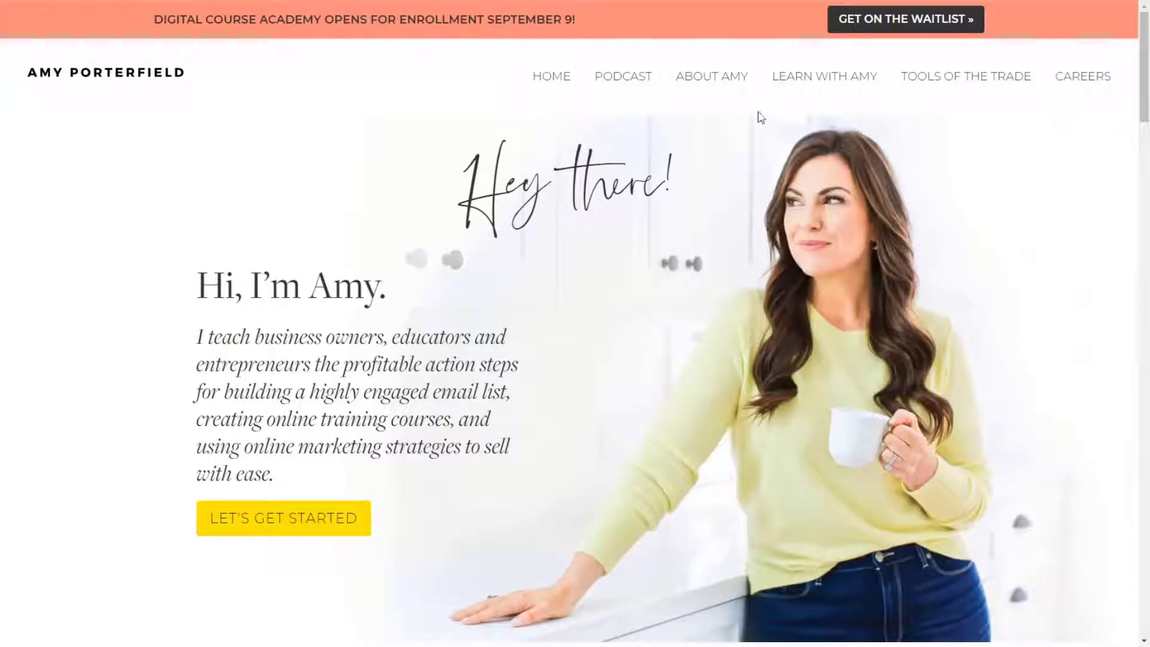
left_click(1004, 1)
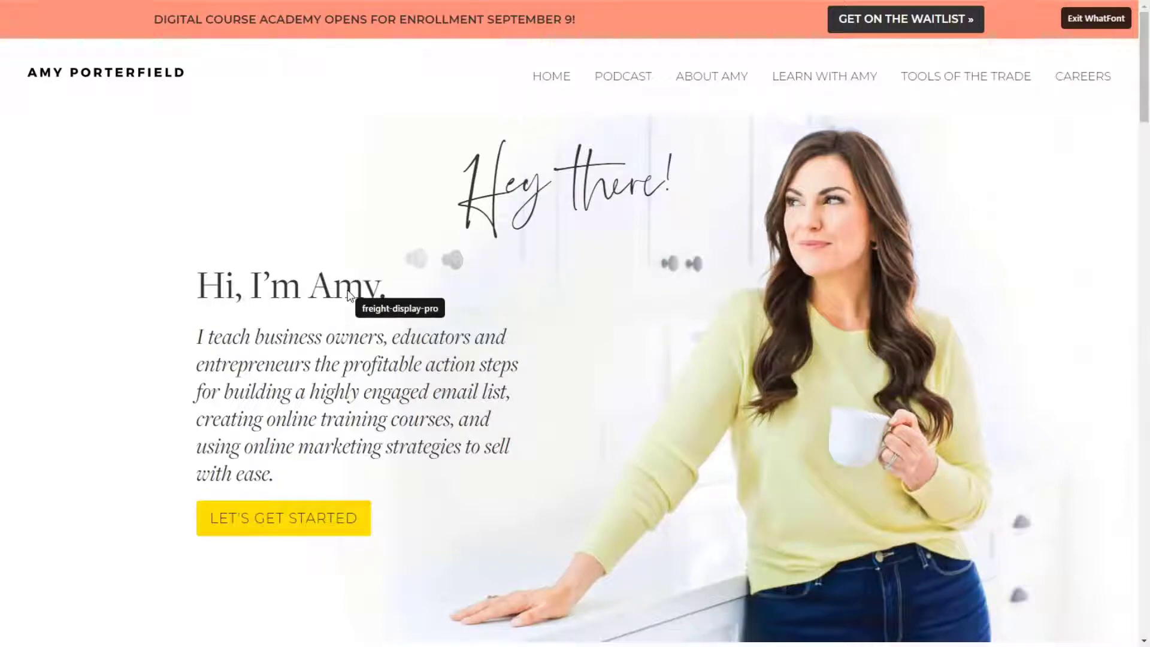
scroll(354, 467, "down", 5)
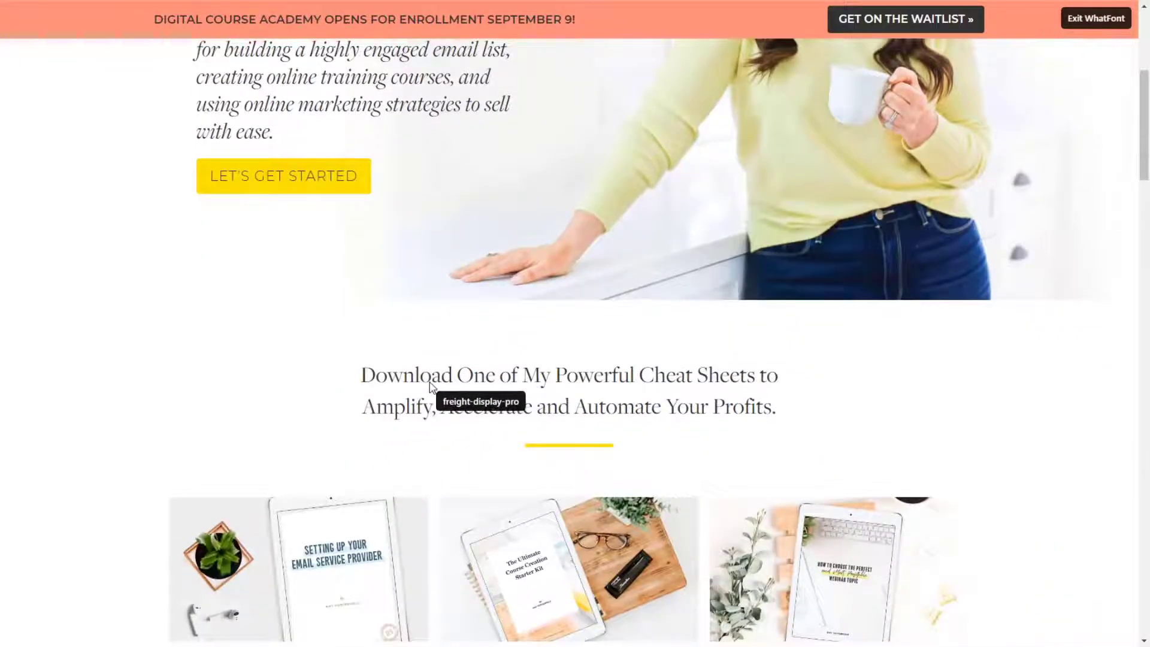
scroll(430, 387, "down", 3)
scroll(589, 271, "down", 4)
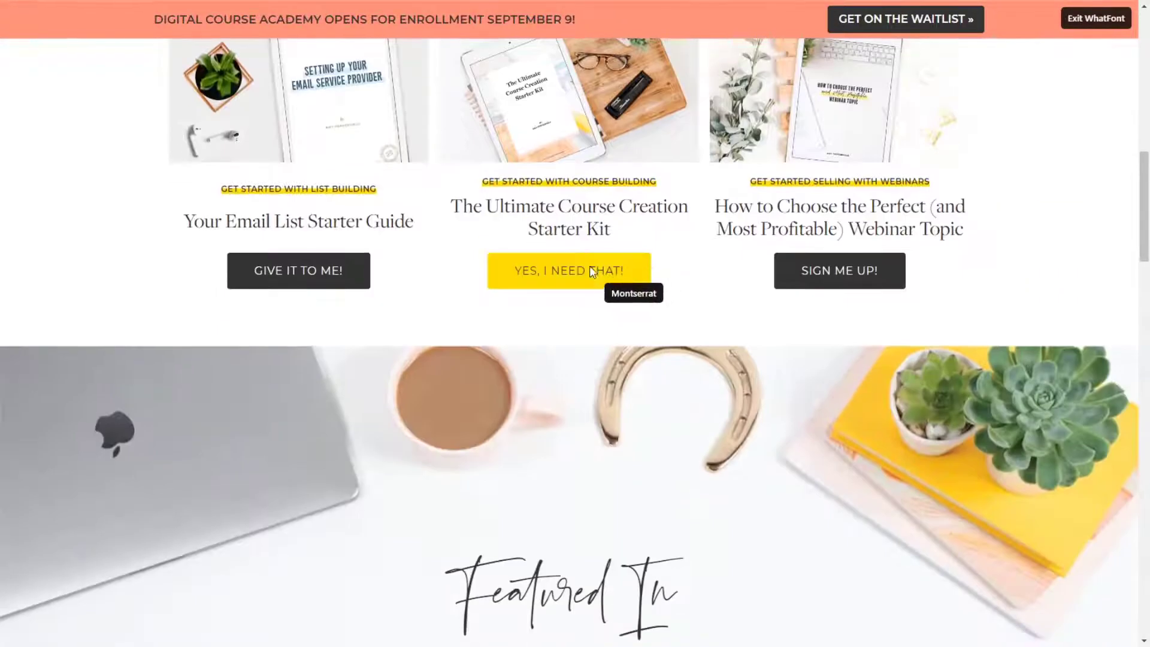
scroll(578, 263, "down", 4)
scroll(444, 298, "up", 4)
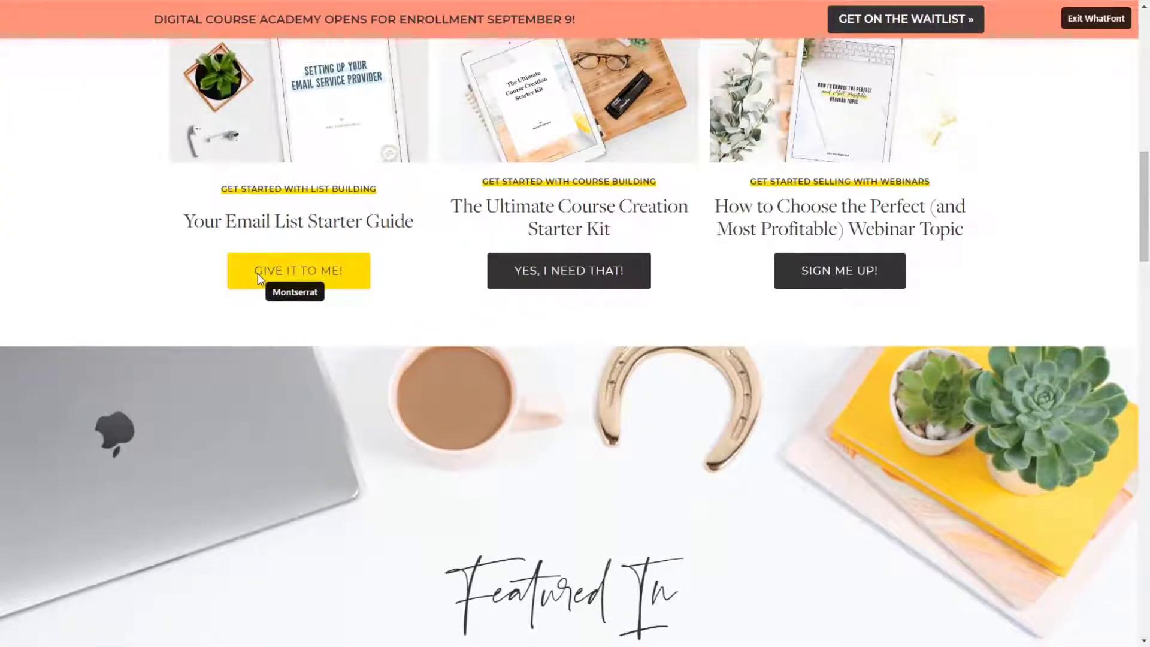
Step: Inspect the font of the reference homepage's biography paragraphs, and exit WhatFont back at the hero section
scroll(323, 283, "down", 10)
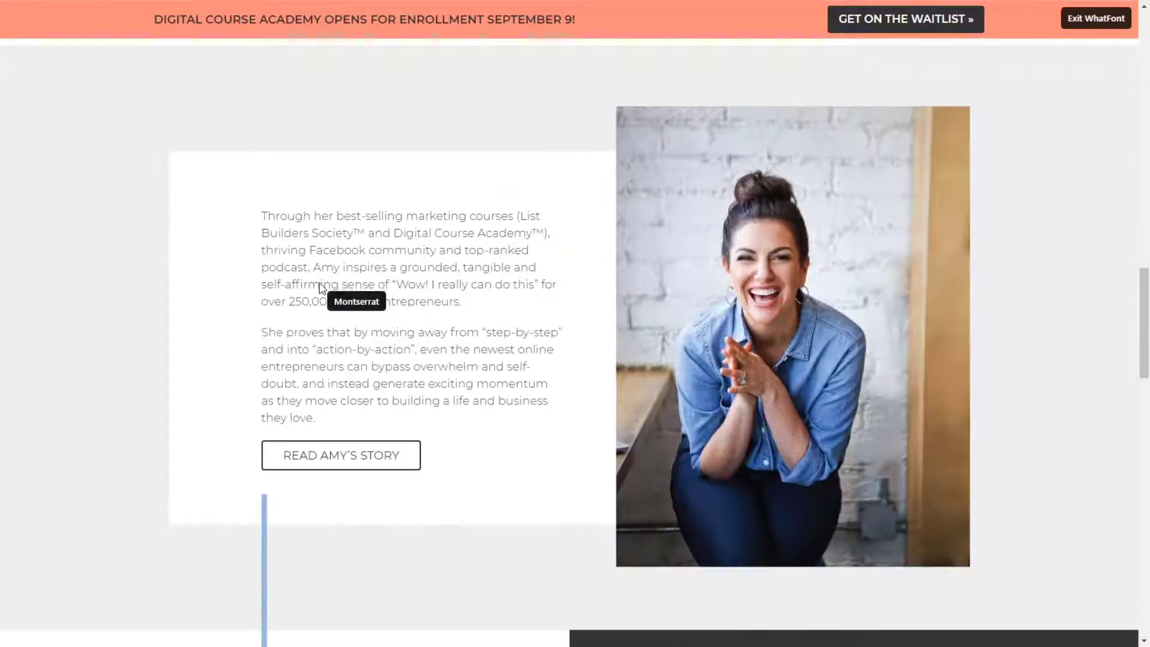
left_click_drag(261, 216, 352, 338)
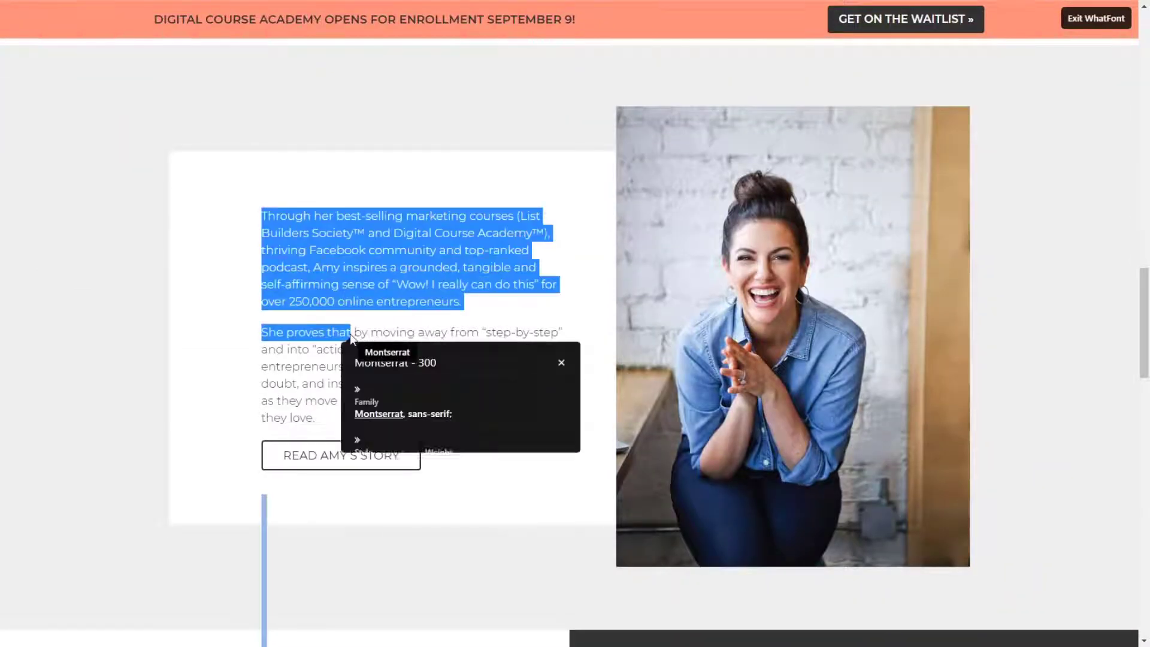
left_click(560, 363)
scroll(395, 324, "up", 6)
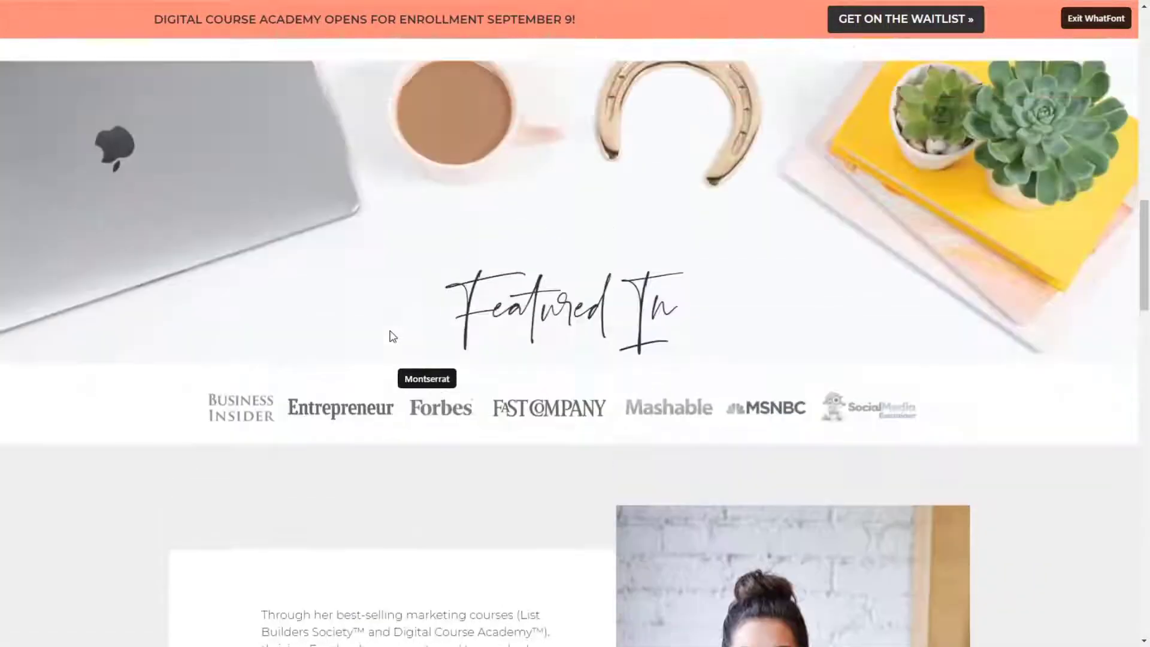
scroll(392, 335, "up", 10)
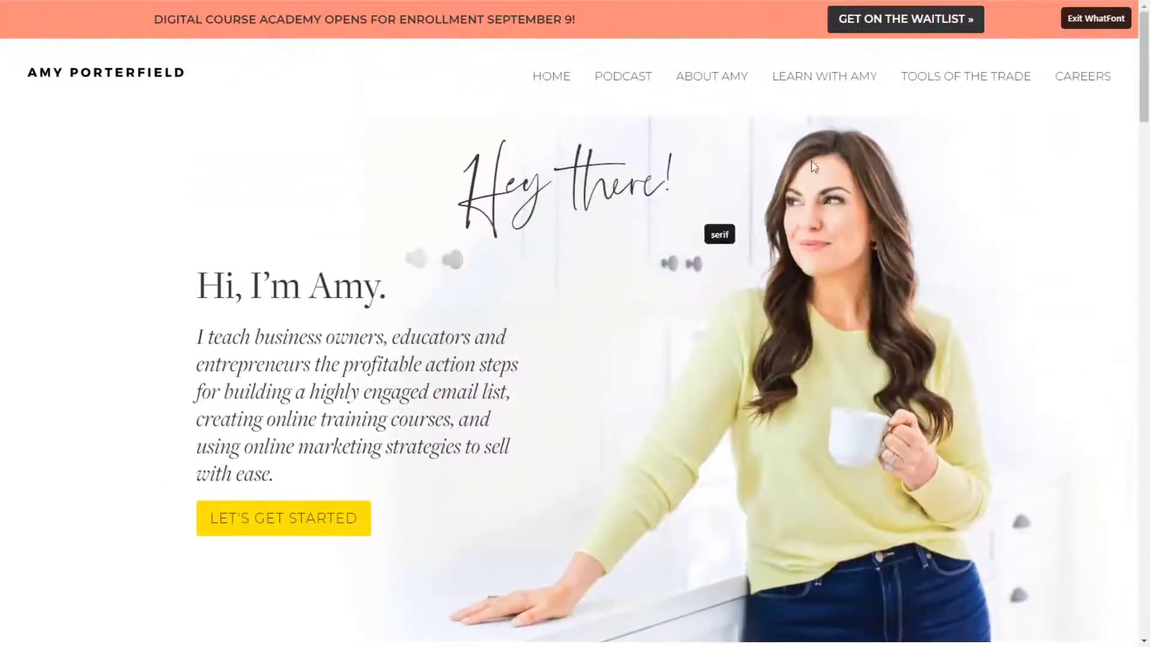
left_click(1071, 24)
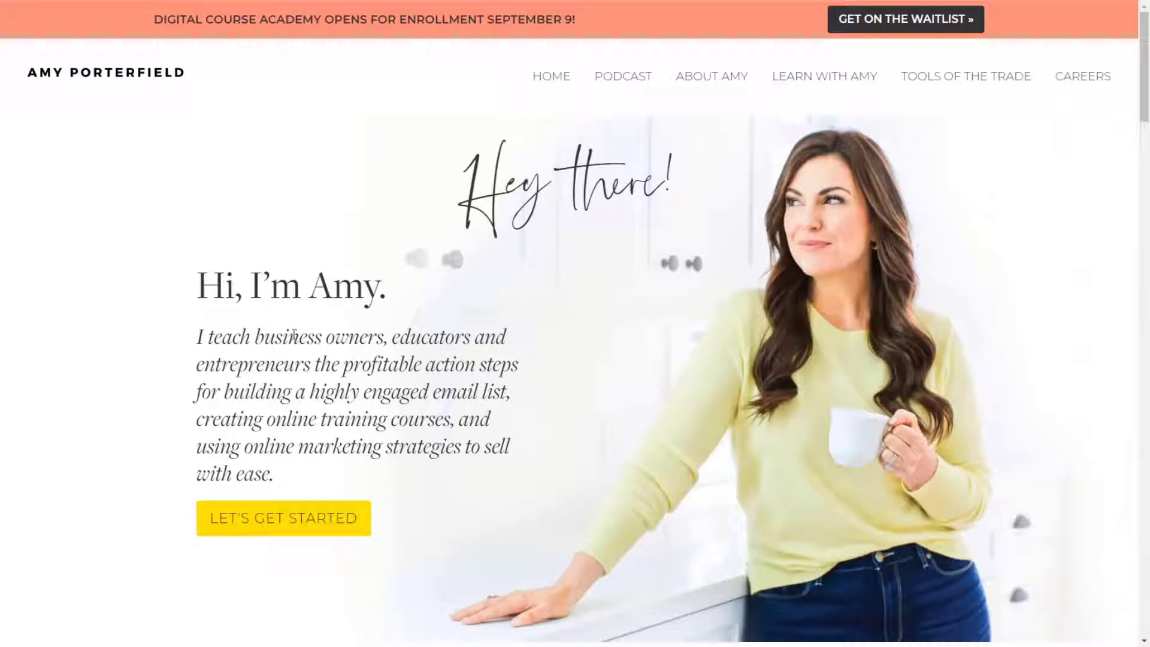
Step: Recheck the font of the "Hi, I'm Amy." heading on the reference homepage with WhatFont
left_click_drag(225, 286, 369, 305)
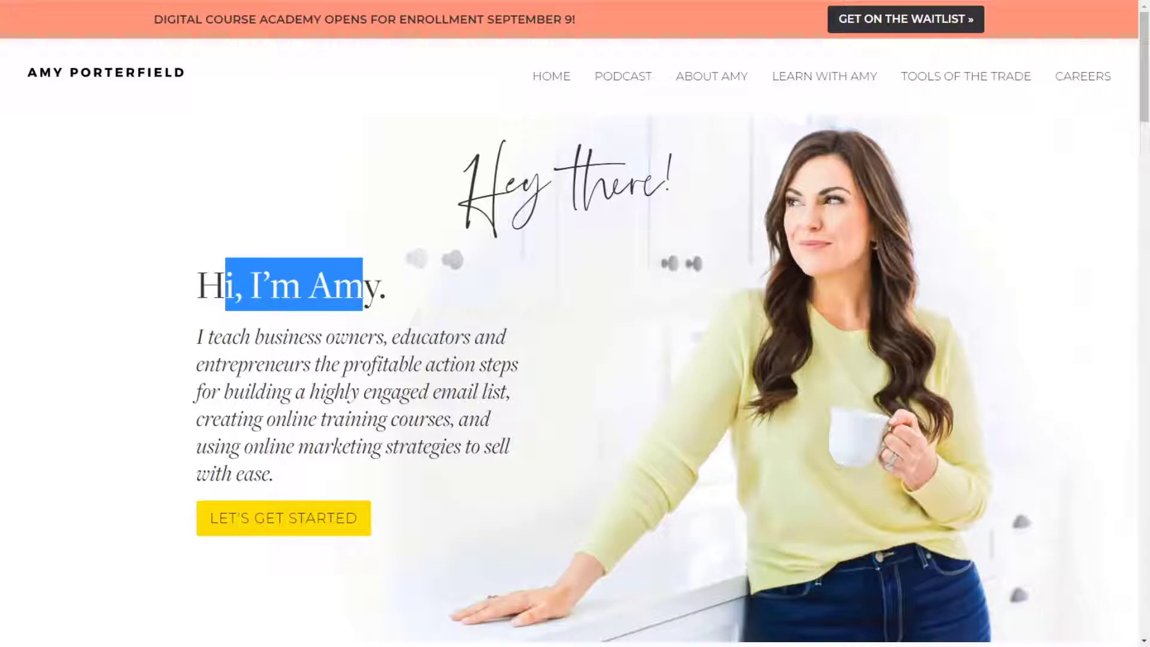
mouse_move(305, 264)
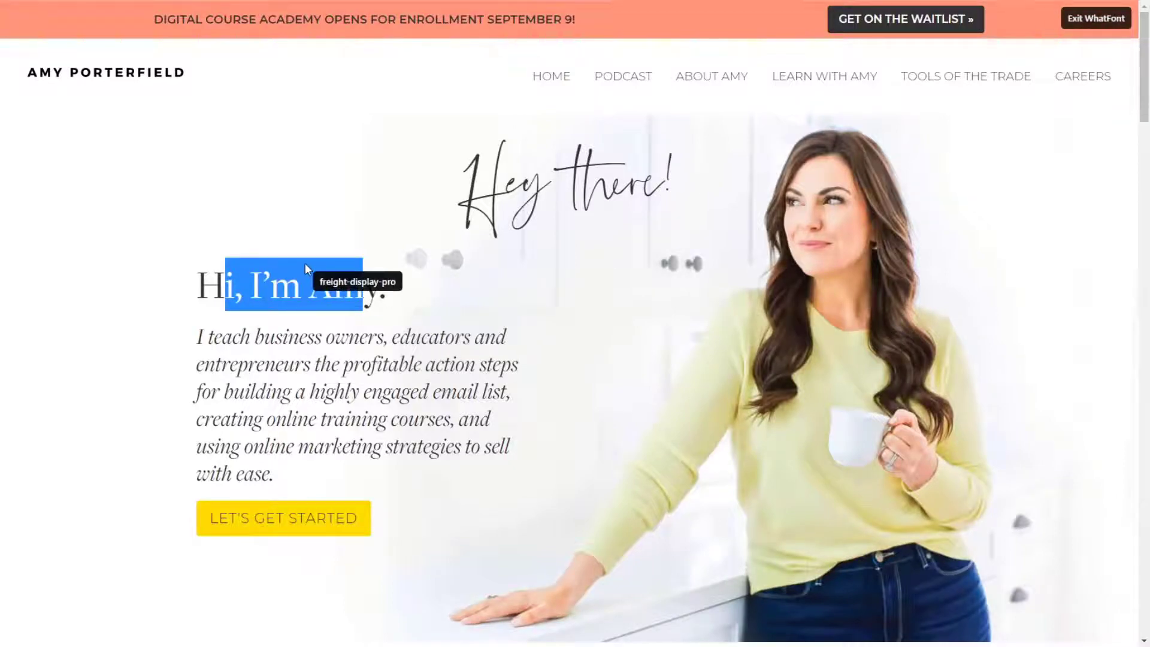
left_click(1075, 21)
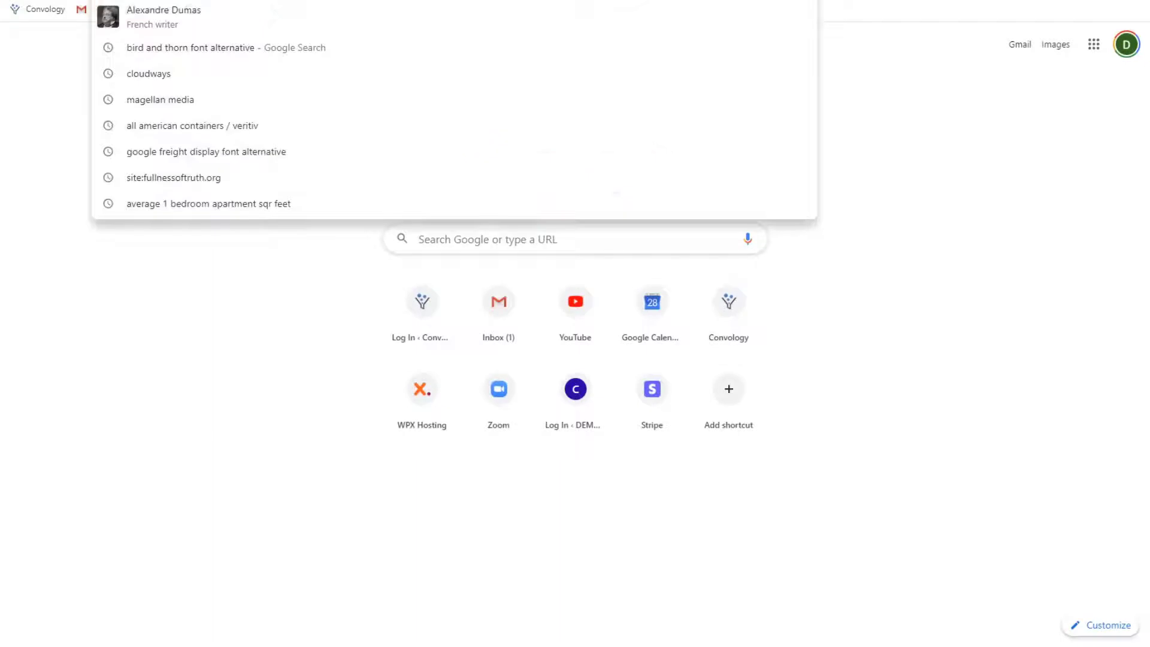
Step: Search Google for "freight display pro google font alternative" and review the results for a free substitute
type("freight display pro")
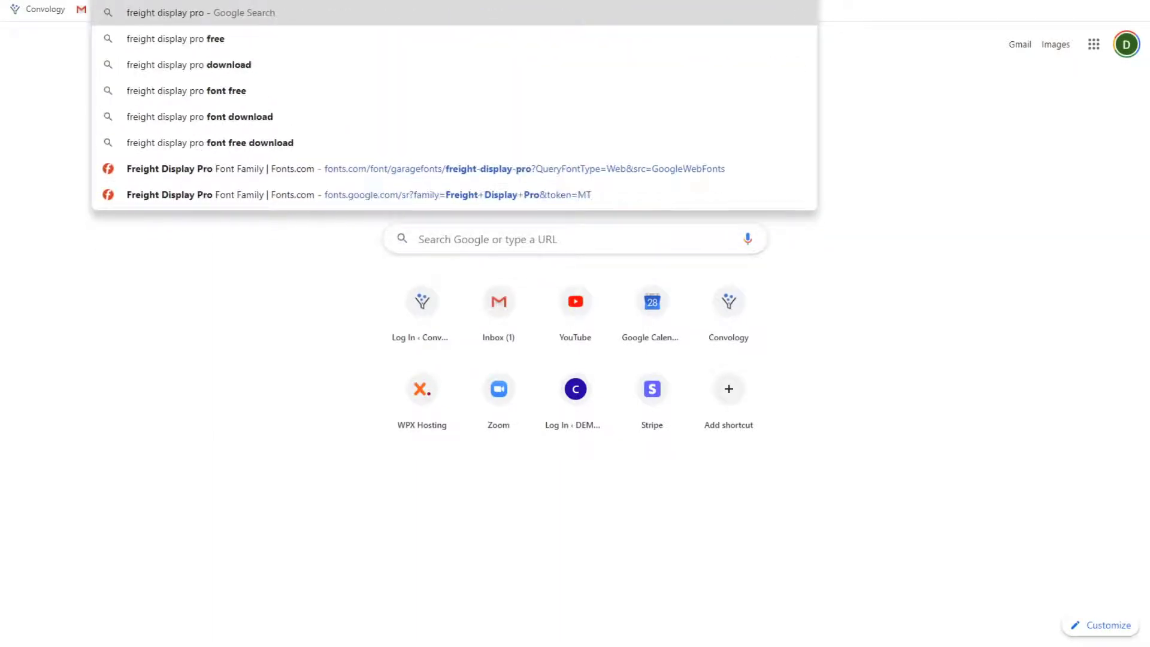
type(" google font alternative")
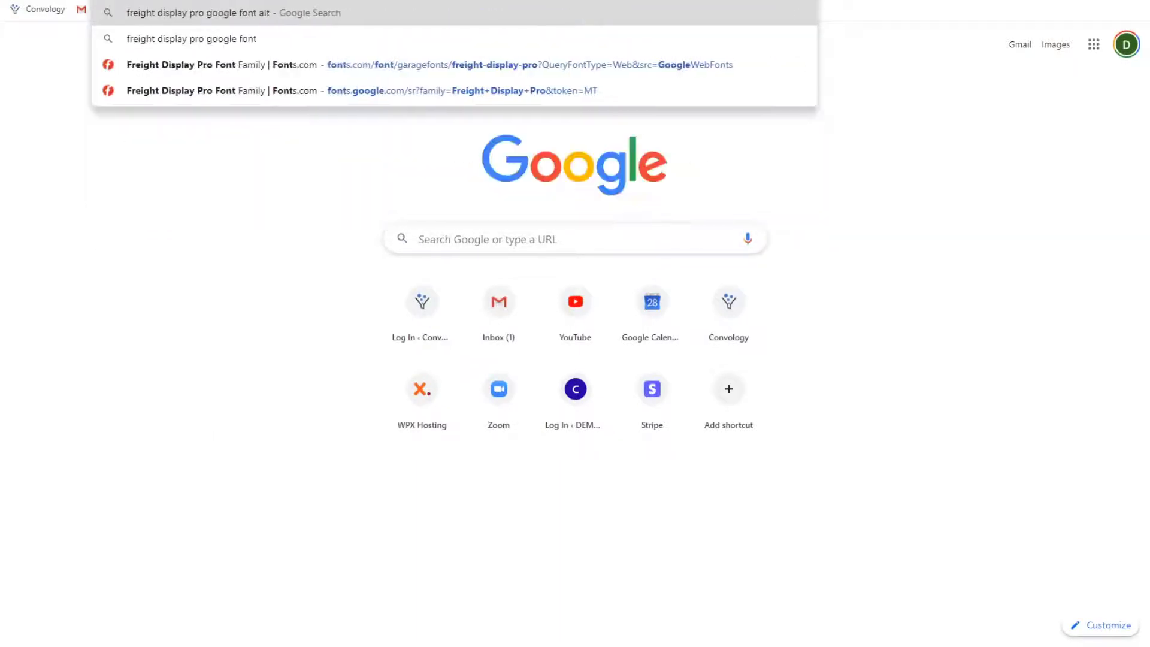
key("Return")
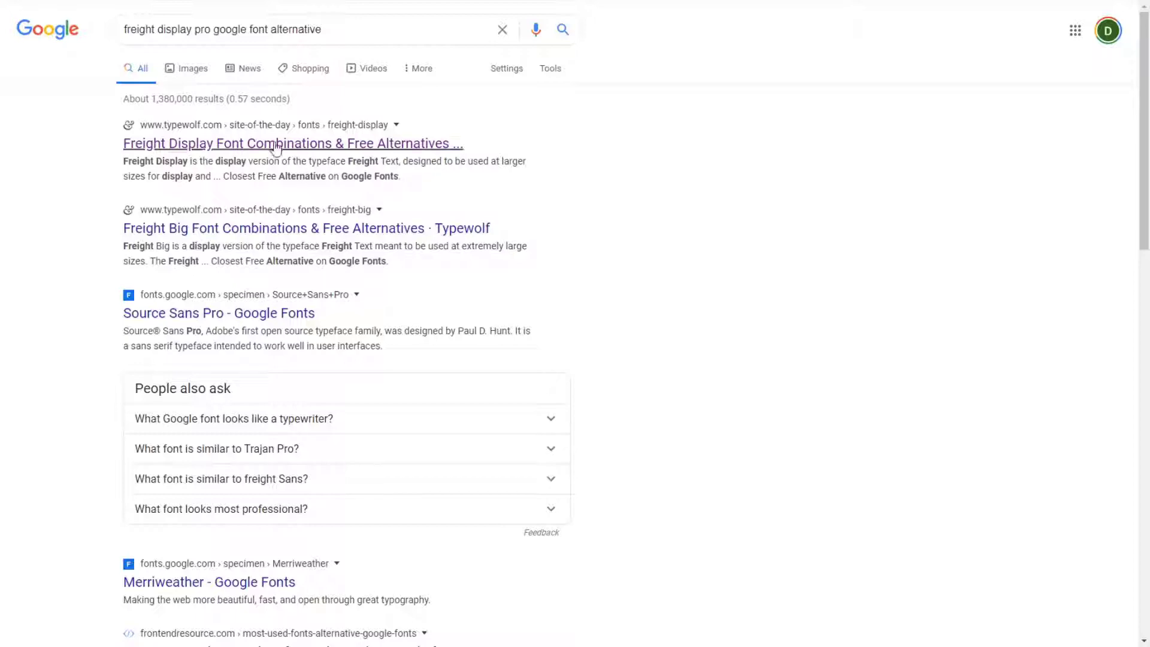
scroll(300, 221, "down", 2)
scroll(297, 274, "up", 2)
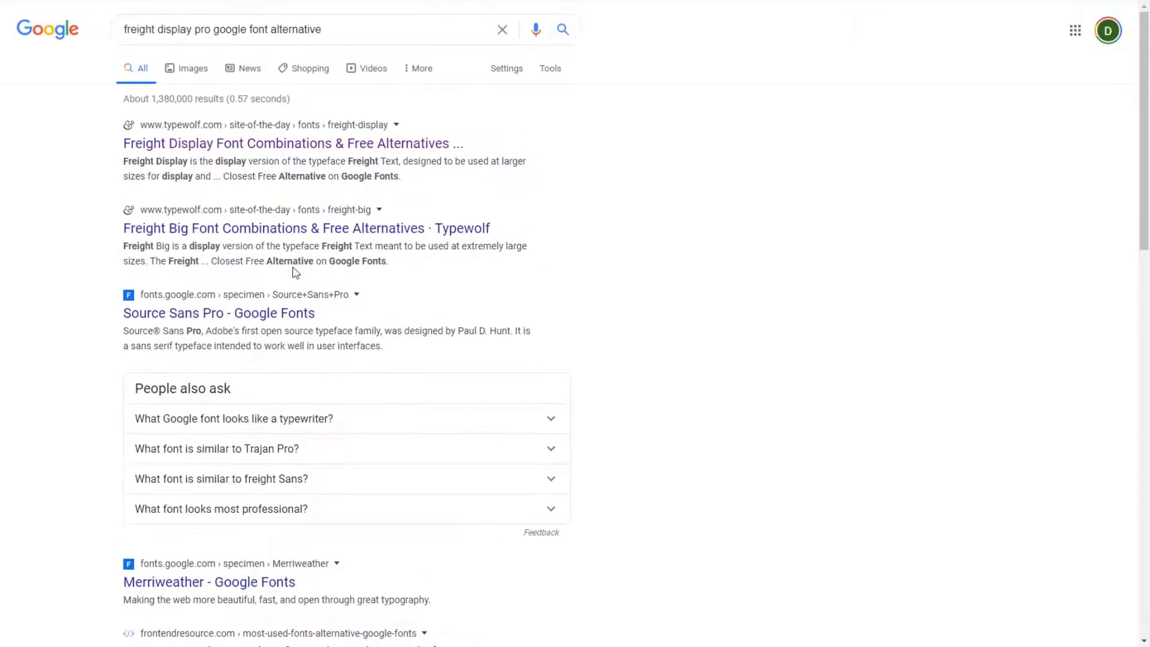
scroll(262, 250, "down", 1)
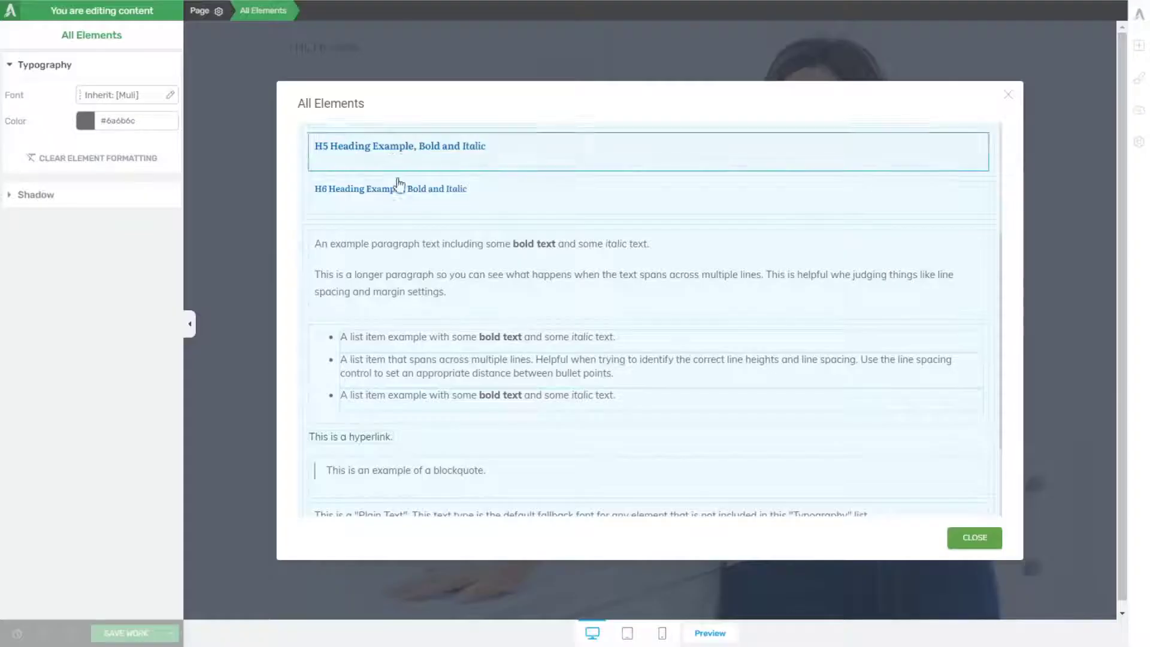
Step: Set all headings in the landing page typography to the Google font Merriweather and turn off their bold formatting
scroll(359, 272, "up", 3)
left_click(304, 184)
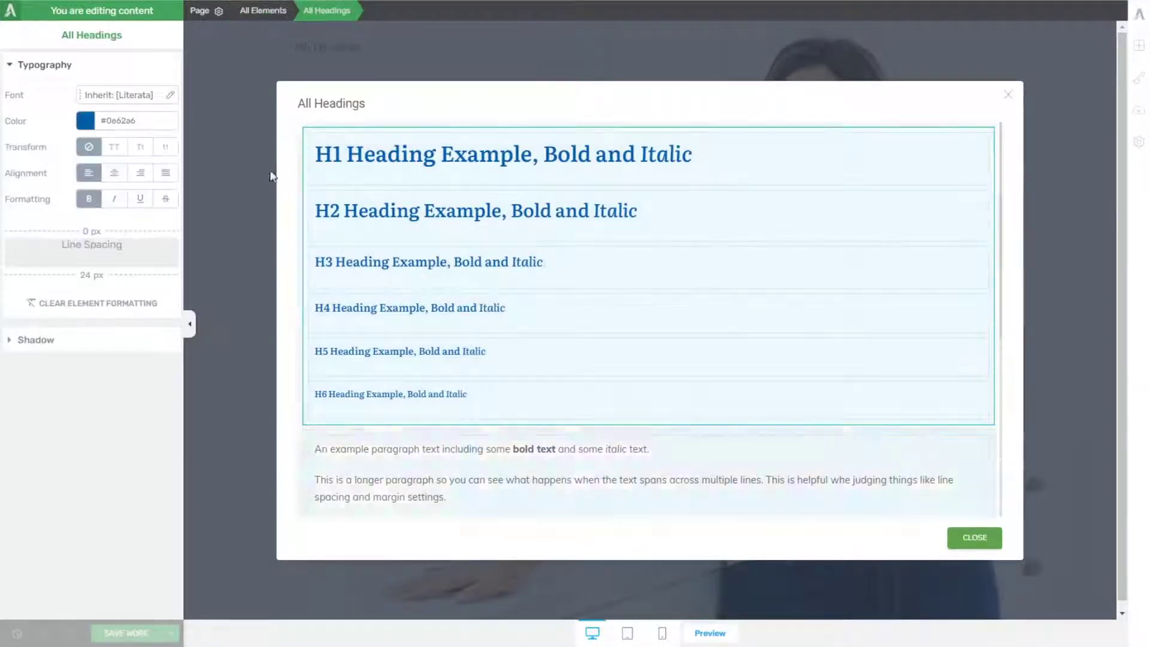
left_click(144, 95)
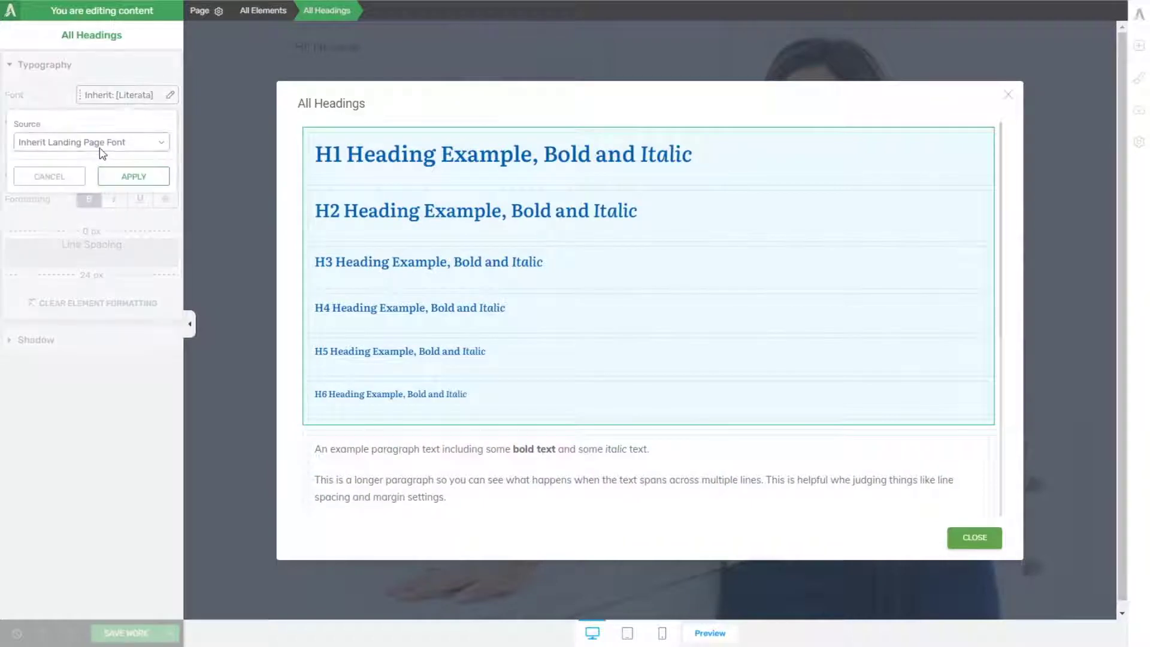
left_click(101, 142)
left_click(97, 167)
left_click(80, 191)
type("m")
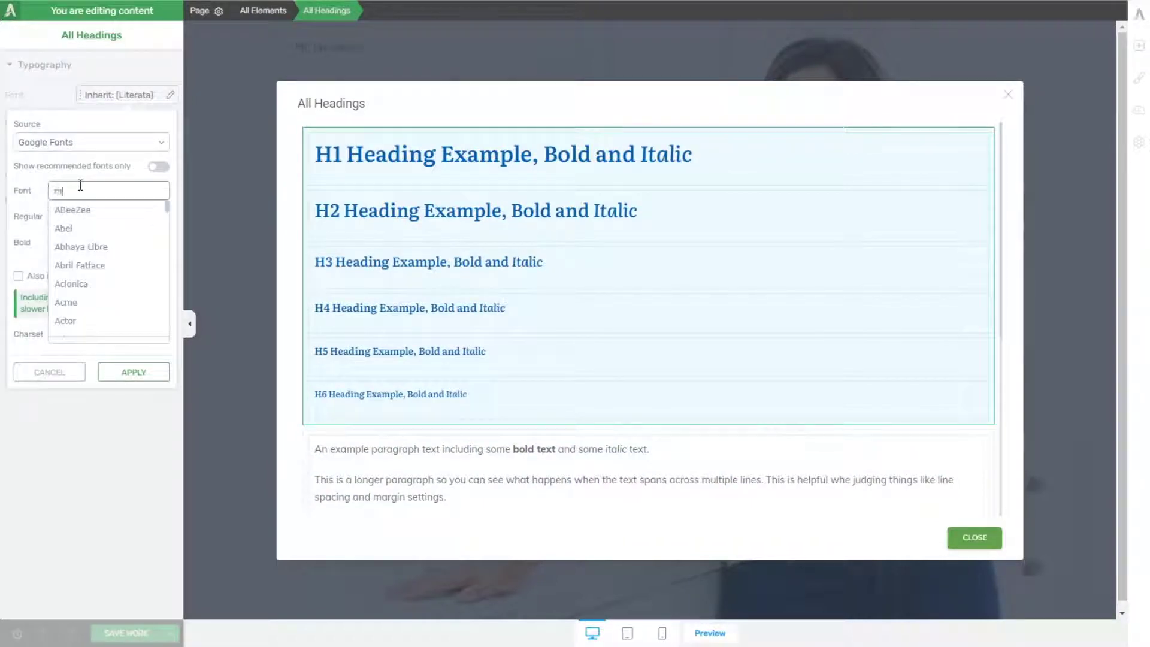
type("erriwea")
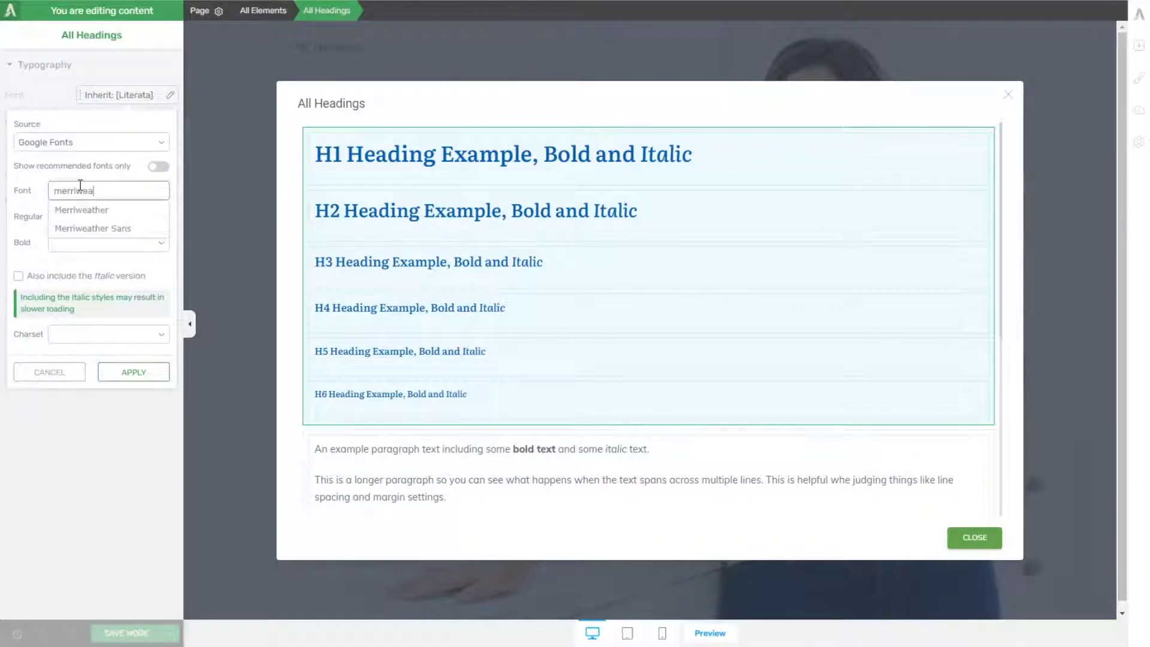
left_click(107, 209)
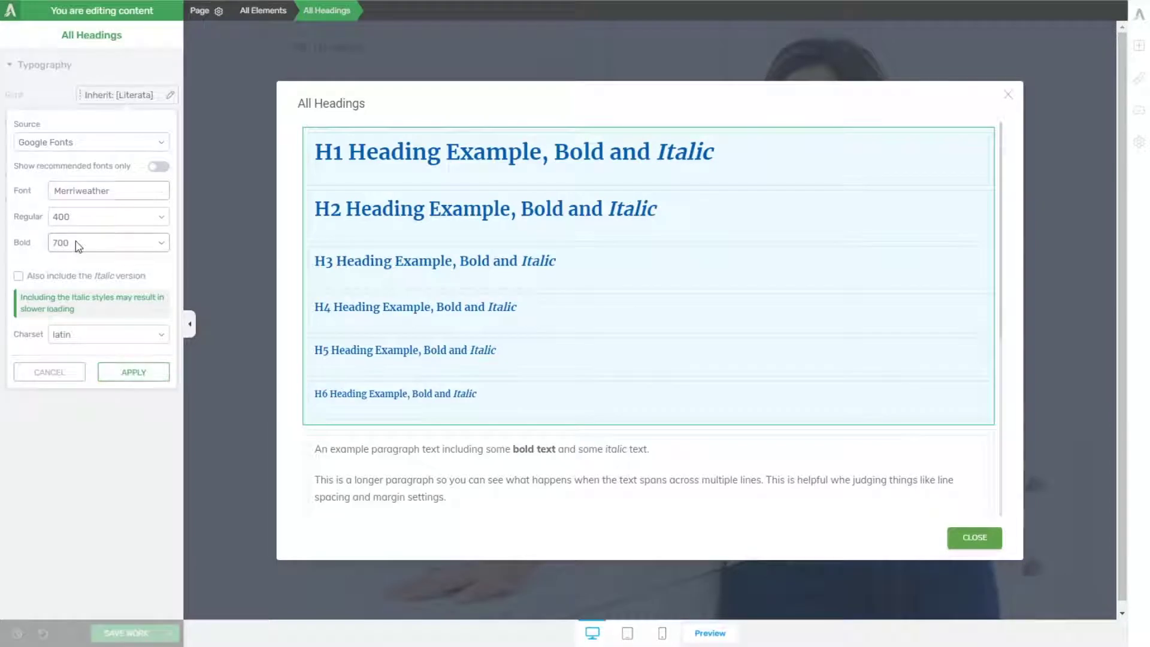
left_click(128, 372)
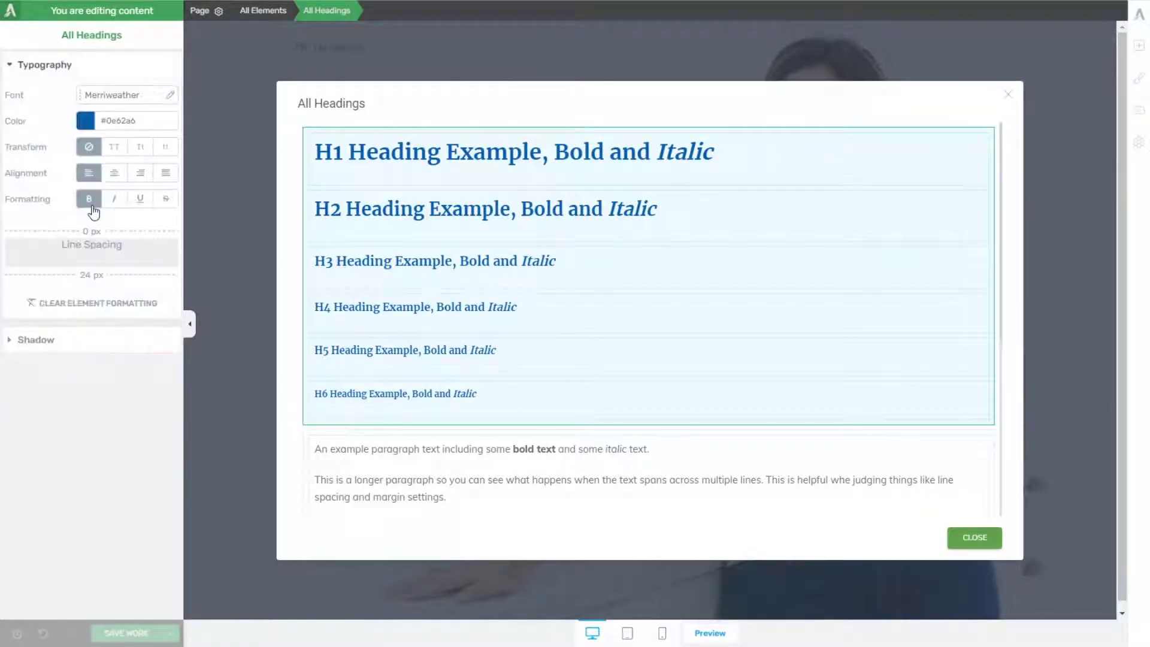
left_click(91, 203)
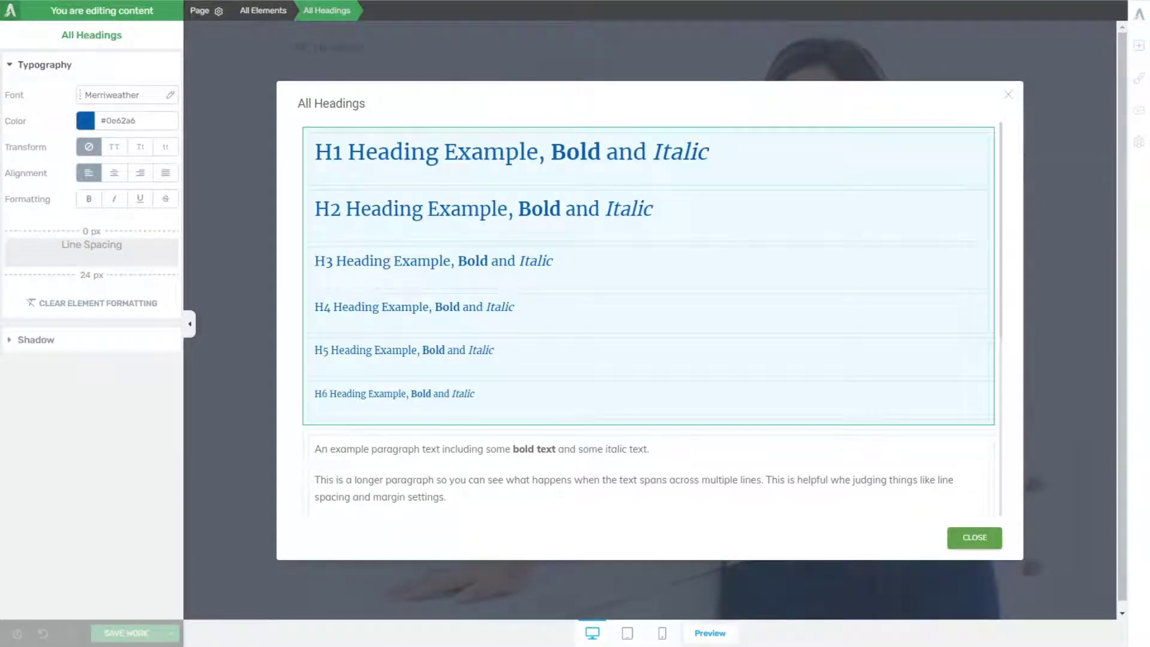
scroll(359, 342, "down", 3)
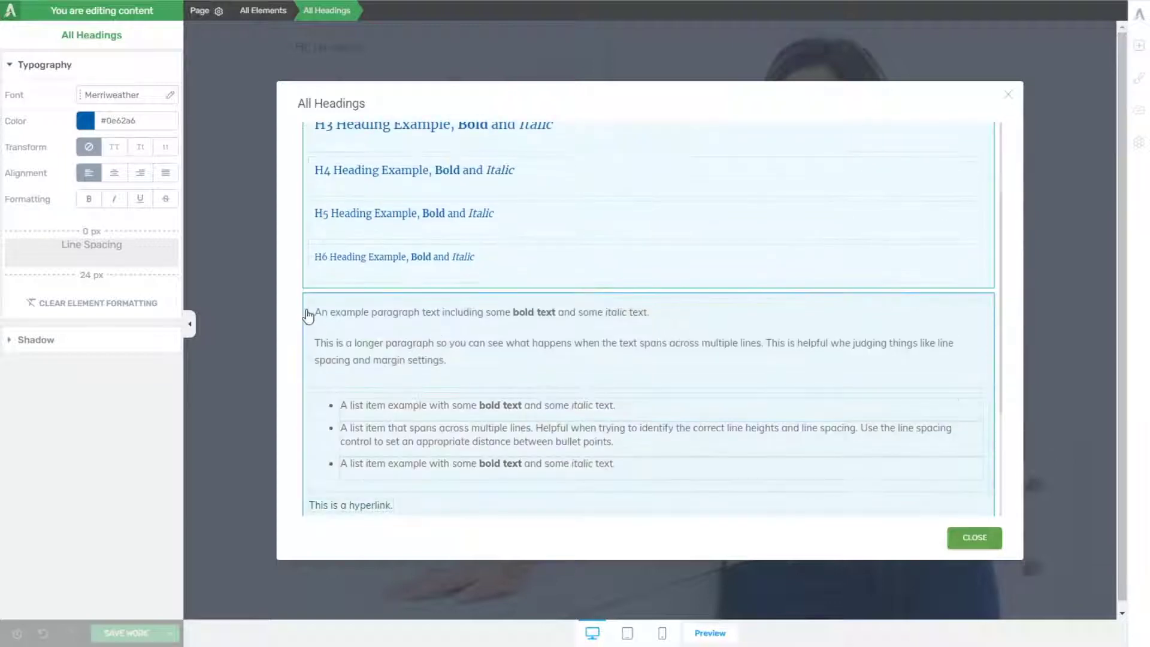
Step: Set all texts in the landing page typography to the Google font Montserrat, with regular weight 400 and bold weight 500
left_click(308, 316)
left_click(161, 99)
left_click(112, 146)
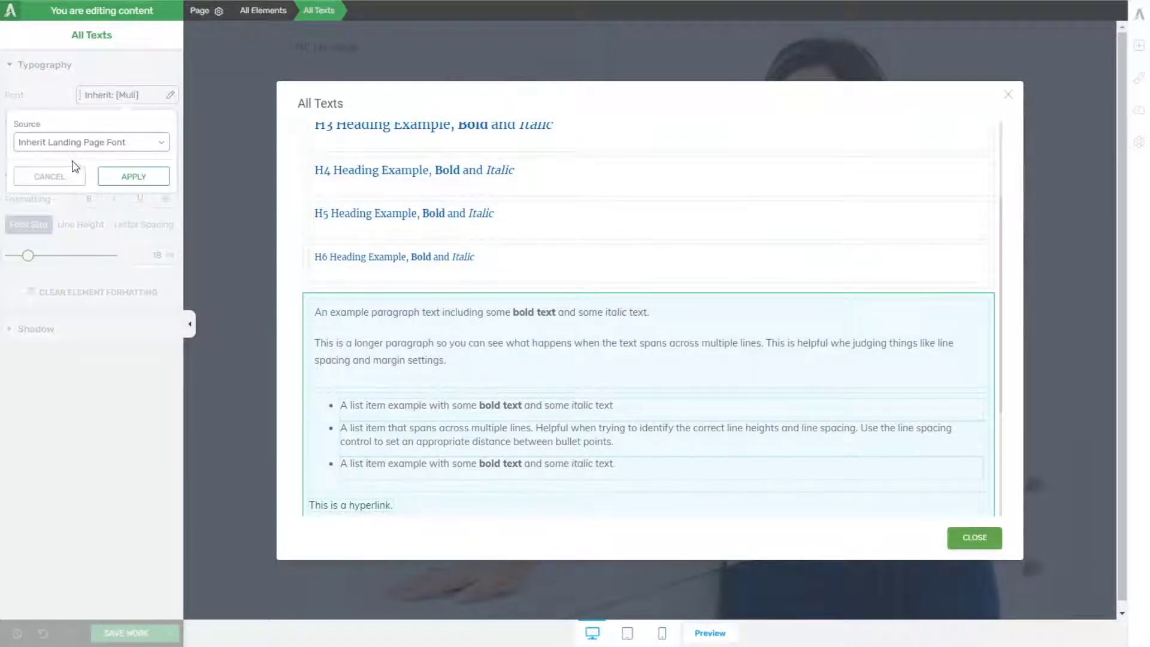
left_click(74, 163)
left_click(107, 190)
type("monts")
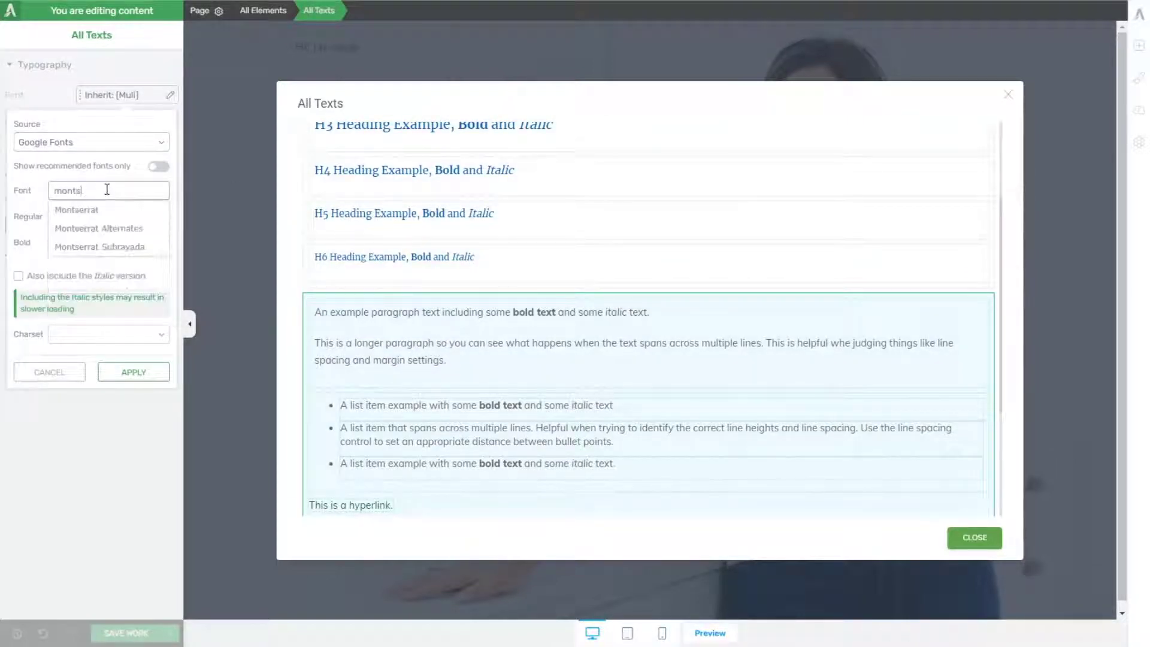
type("er")
left_click(68, 211)
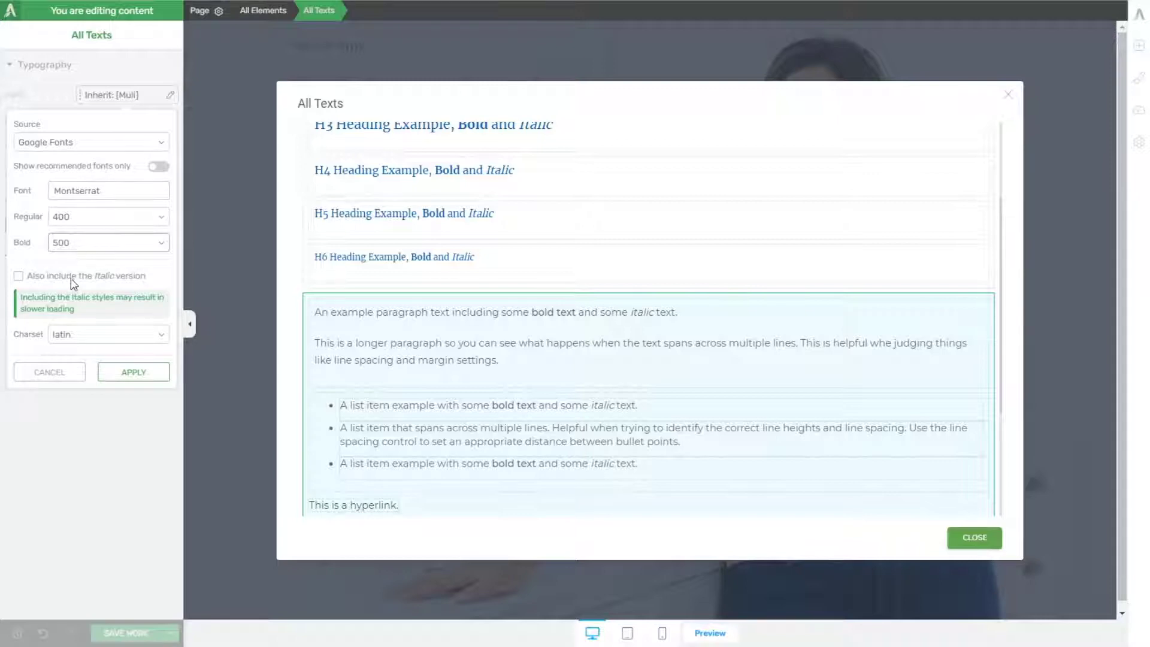
left_click(134, 372)
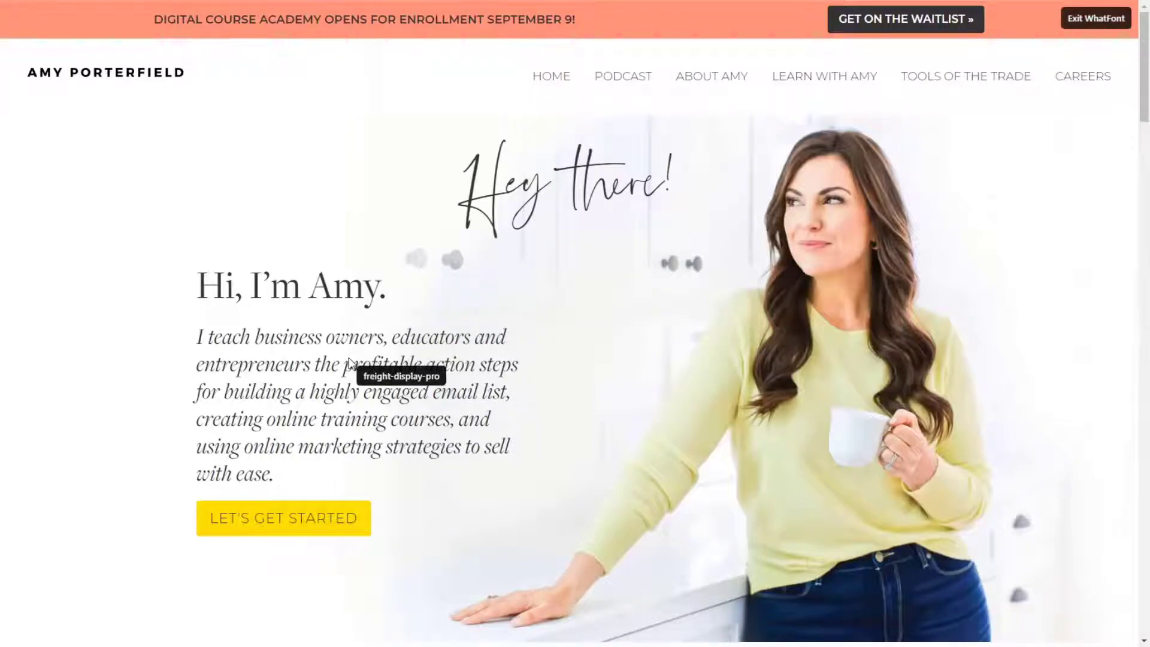
Step: Inspect the font details of the biography paragraphs on the reference homepage with WhatFont
scroll(383, 348, "down", 15)
scroll(383, 348, "down", 5)
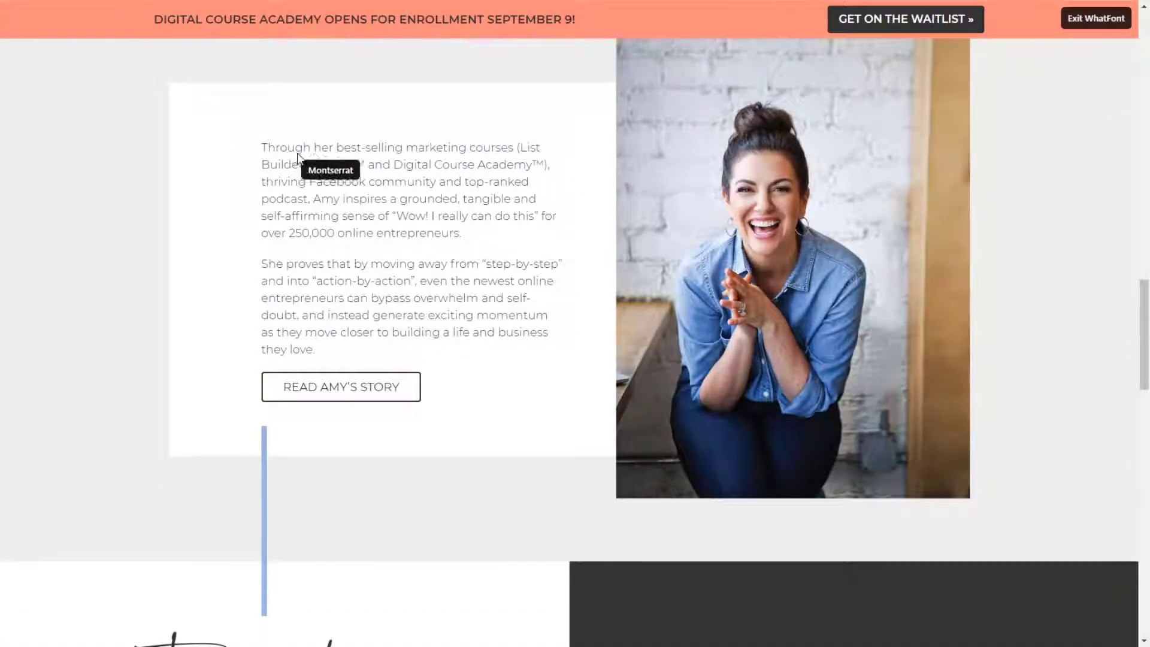
left_click_drag(295, 150, 353, 203)
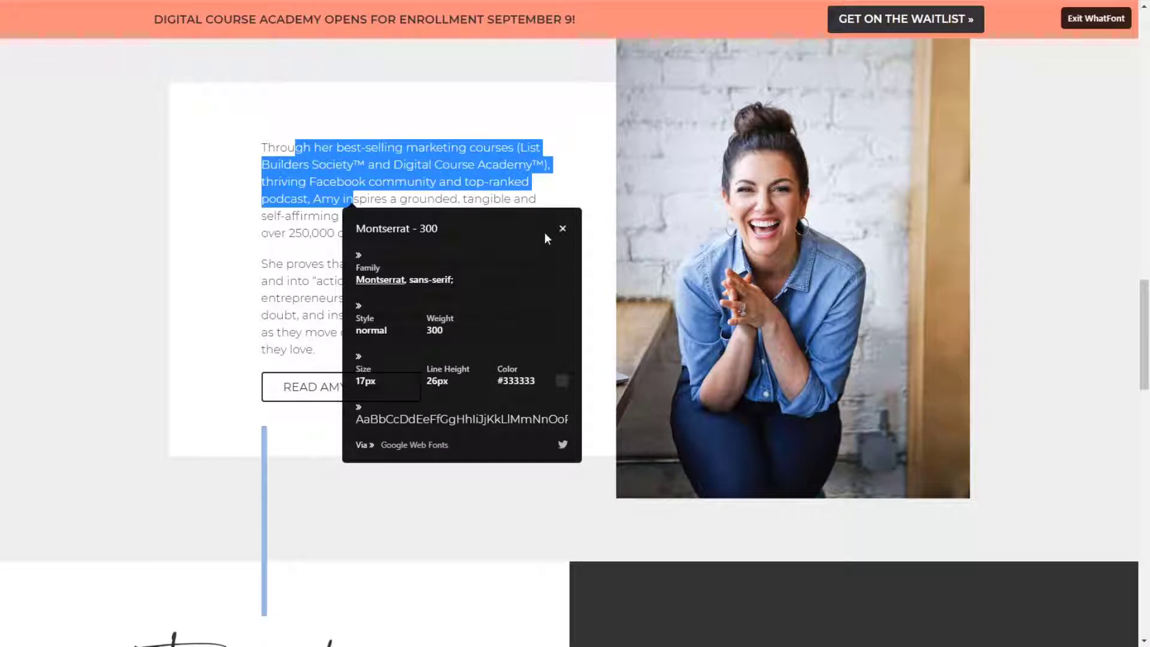
left_click(565, 233)
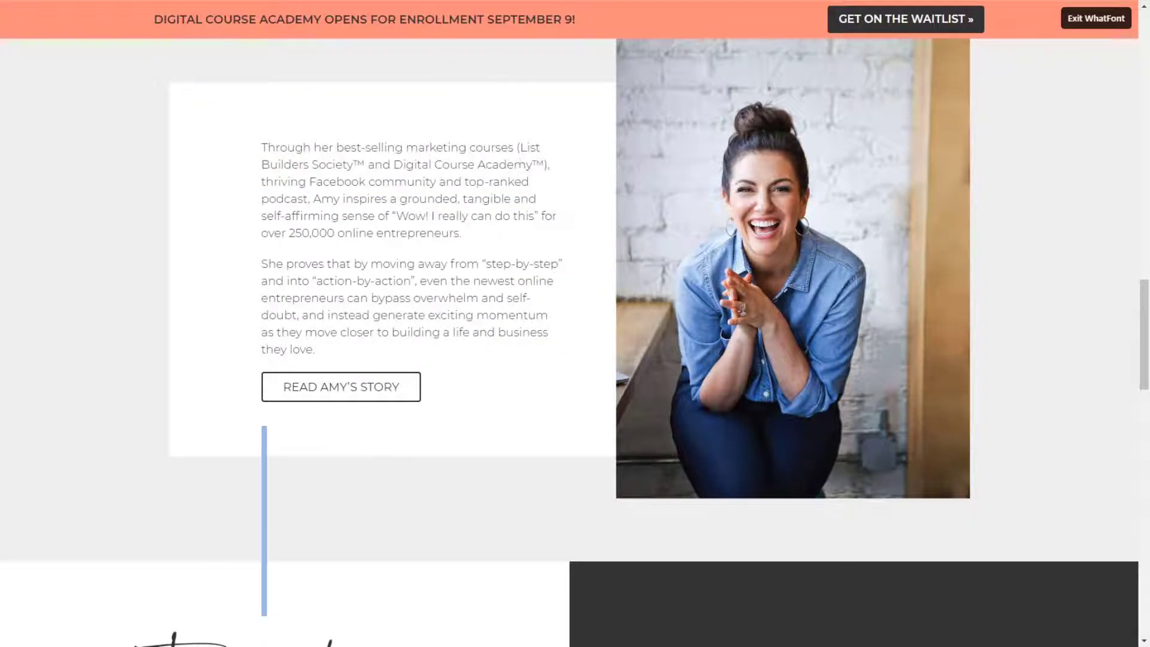
left_click(1096, 19)
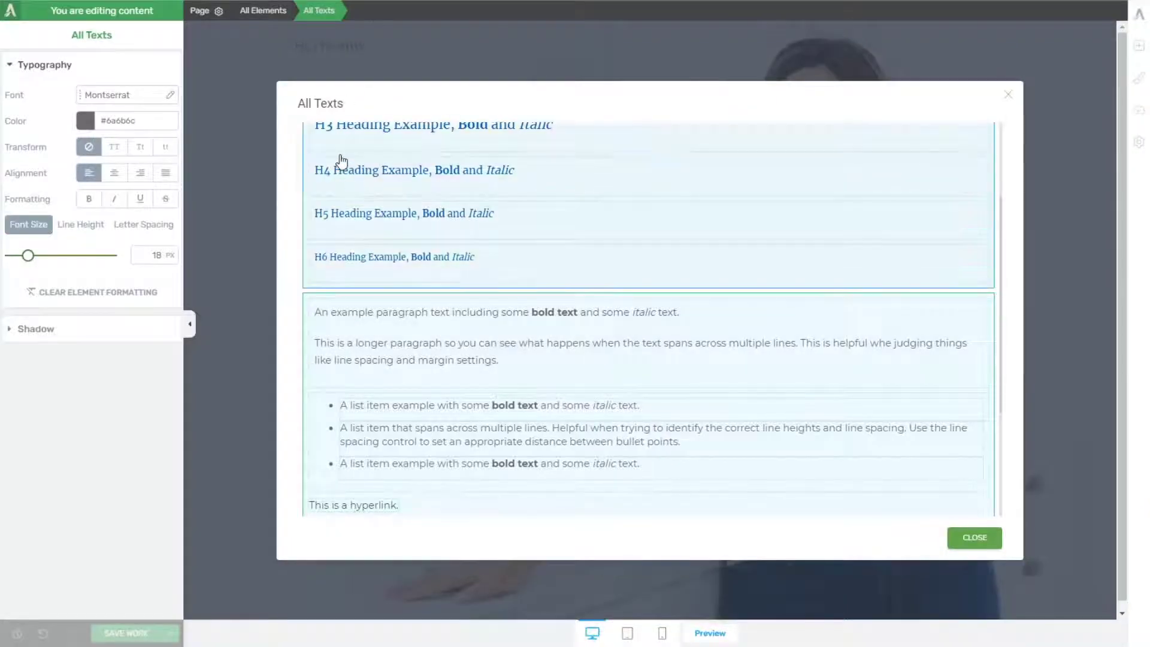
Step: Set the color of all headings in the landing page typography to black (#000000)
left_click(305, 193)
left_click(85, 120)
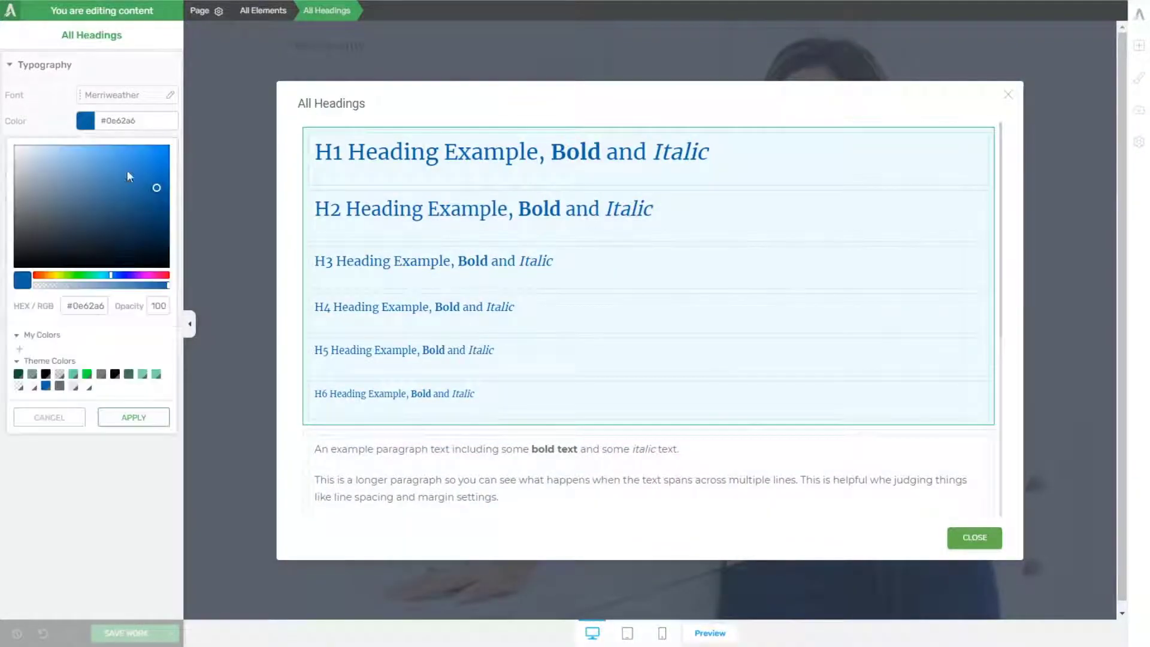
left_click_drag(131, 235, 130, 268)
left_click(134, 417)
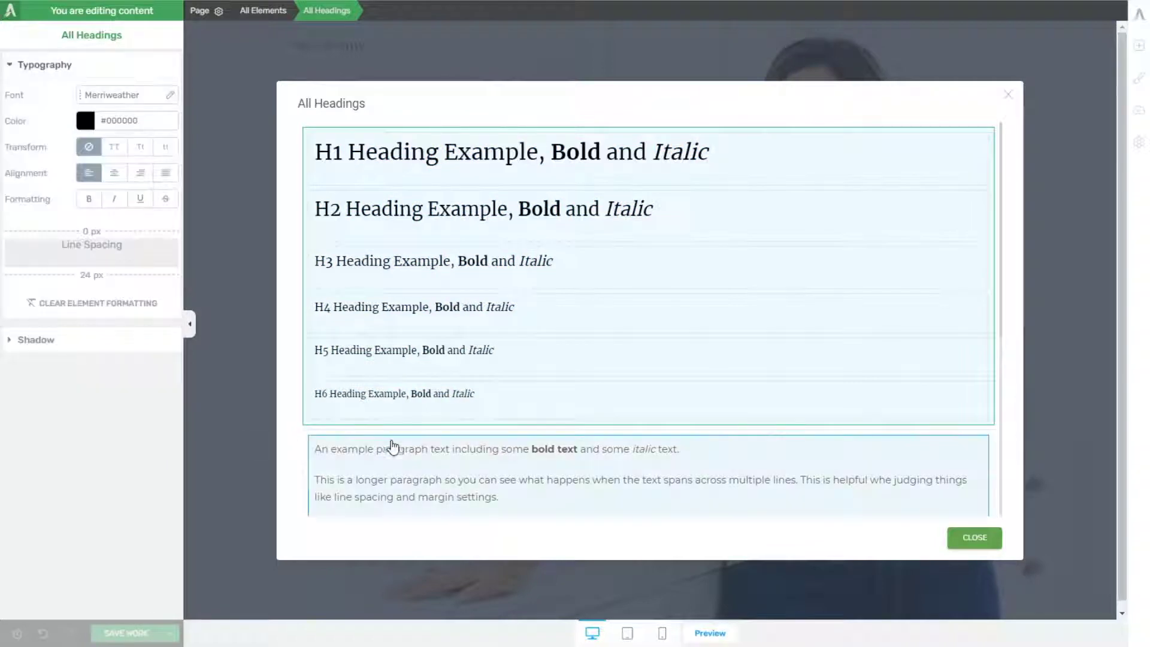
Step: Set the color of all texts in the landing page typography to #333333
scroll(317, 367, "down", 3)
left_click(305, 347)
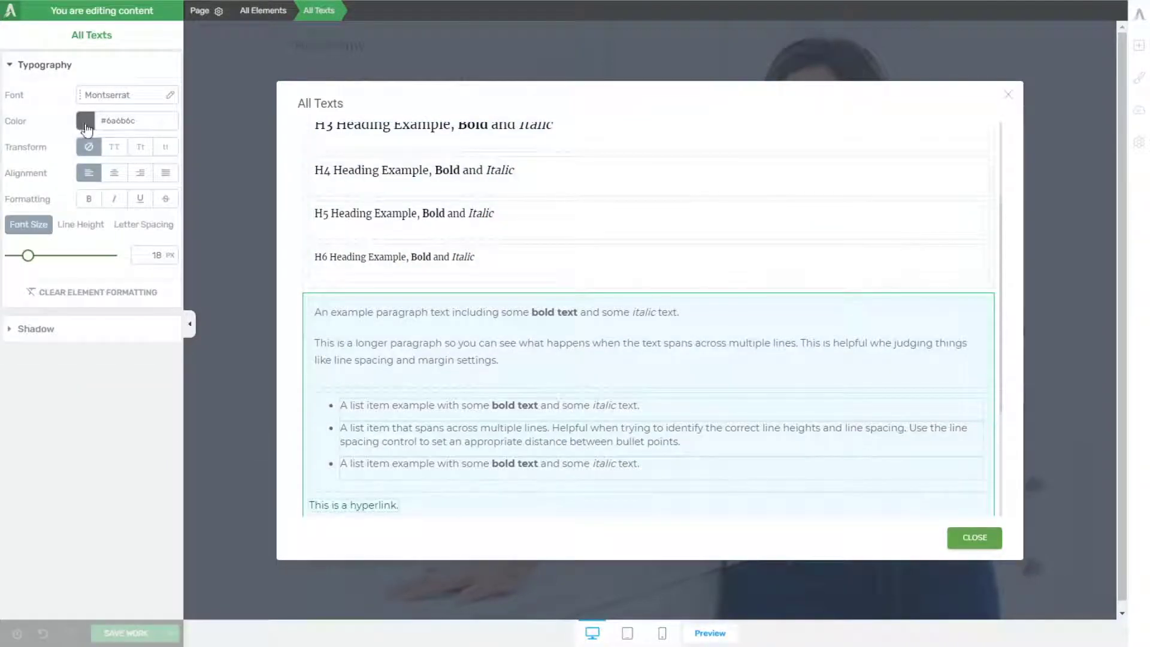
left_click(85, 121)
double_click(99, 309)
type("#33")
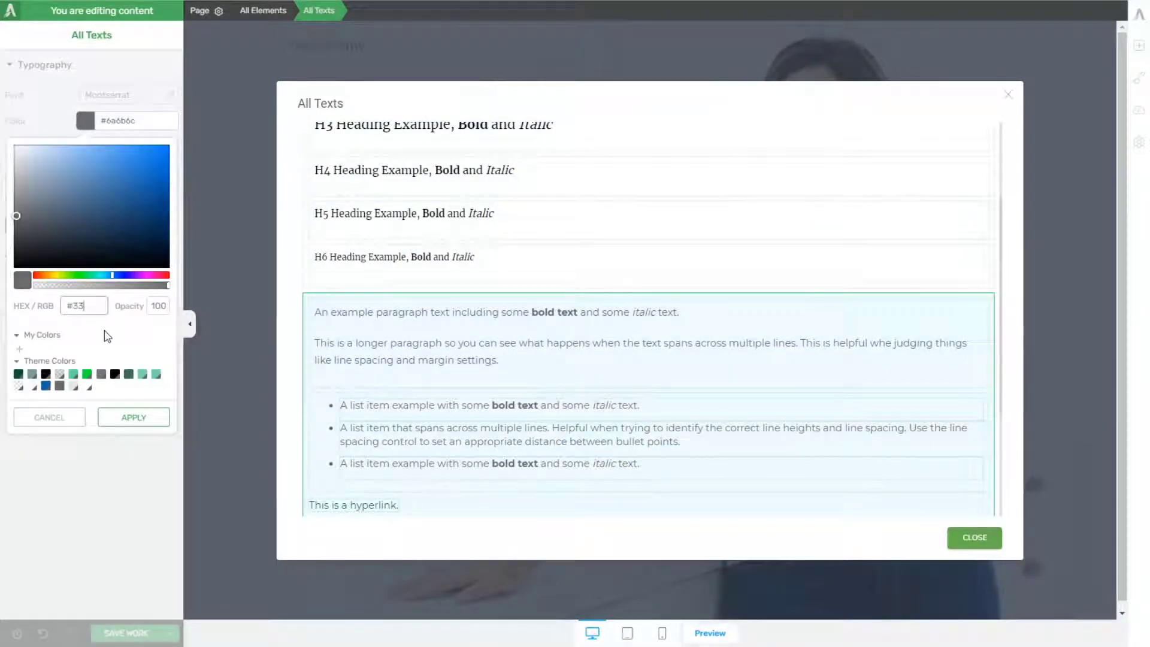
type("3333")
left_click(139, 419)
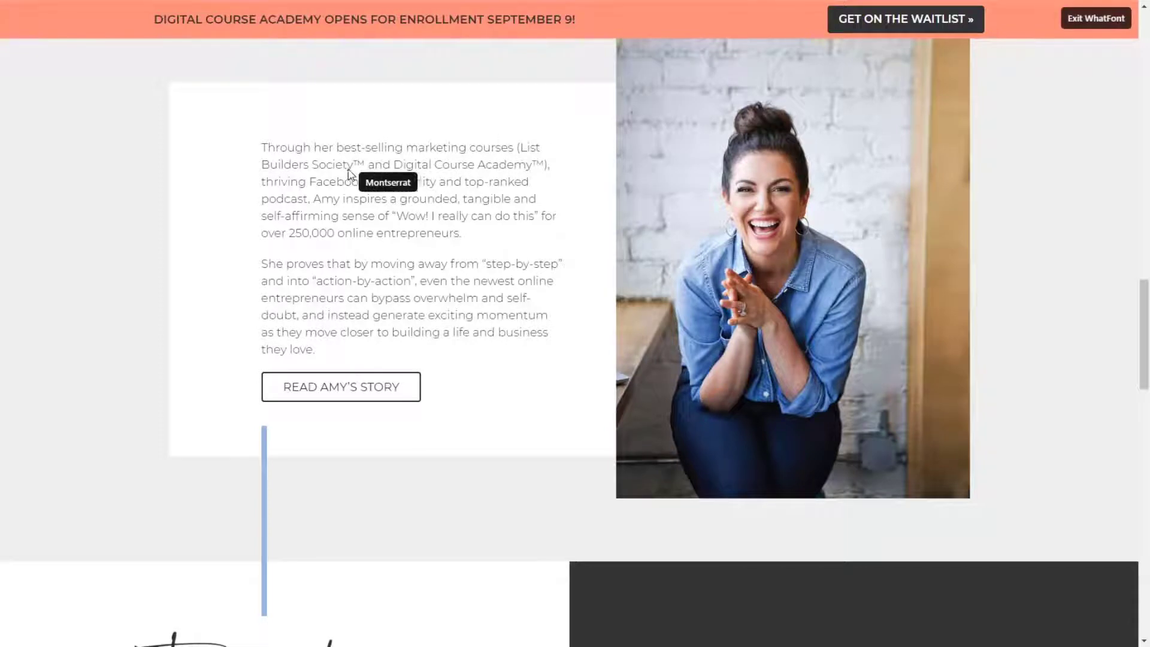
Step: Check the font details of the reference homepage's biography text, "Hi, I'm Amy." heading and italic hero paragraph with WhatFont
left_click_drag(353, 167, 406, 203)
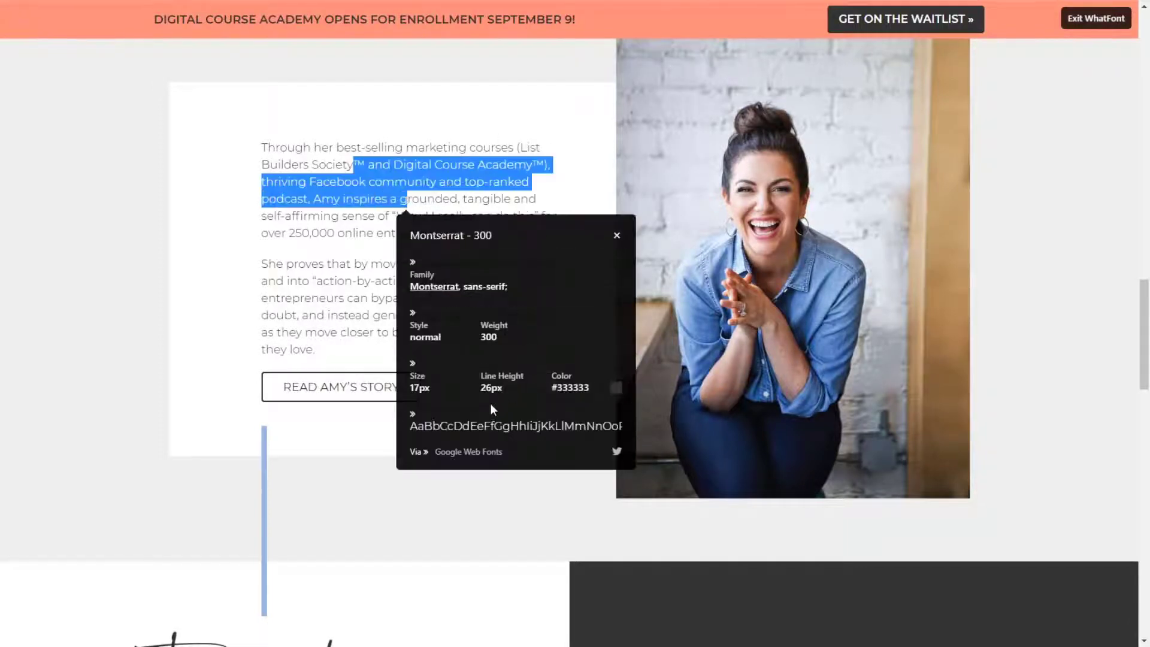
left_click(616, 236)
scroll(440, 300, "up", 15)
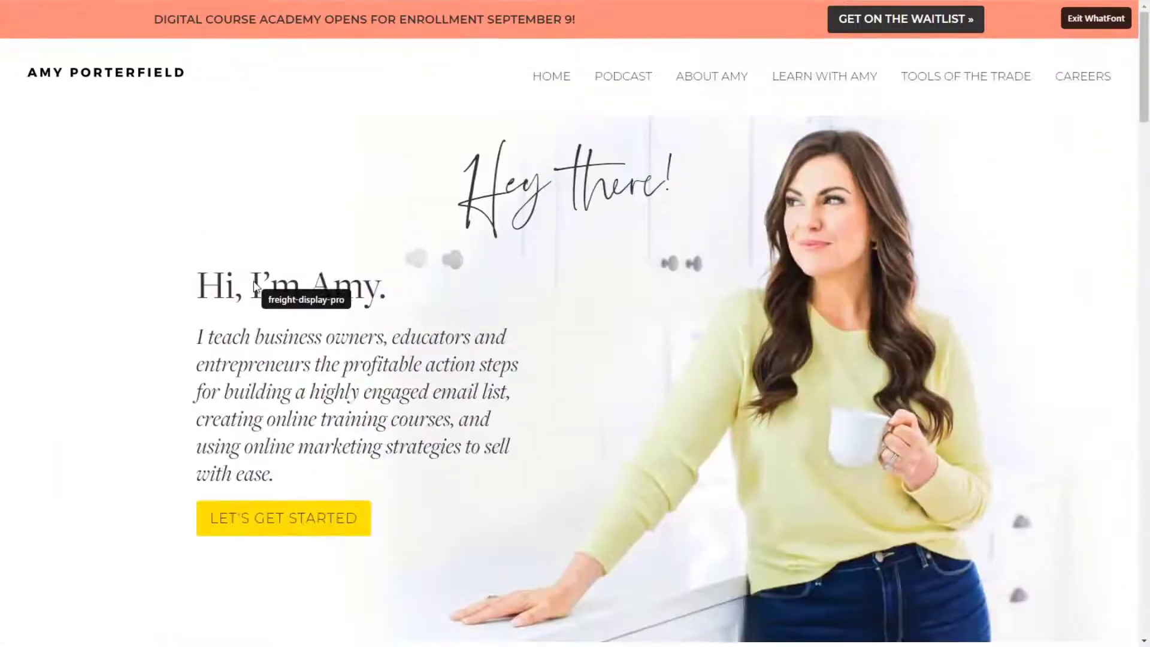
left_click(254, 287)
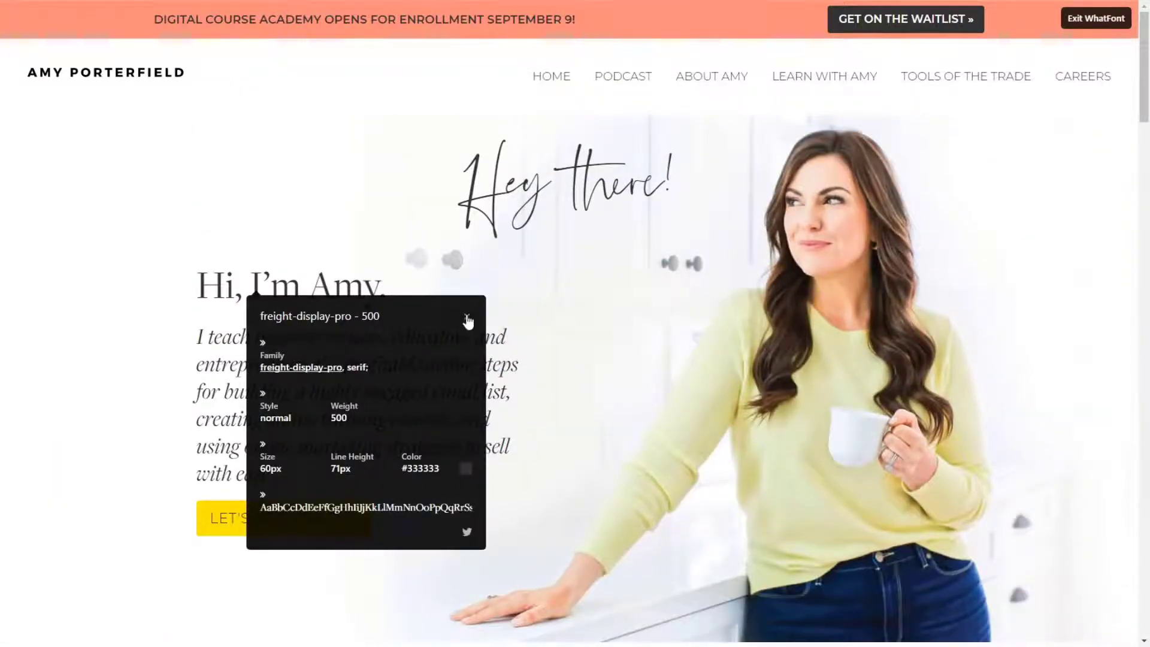
left_click(466, 316)
scroll(467, 315, "down", 5)
left_click(282, 156)
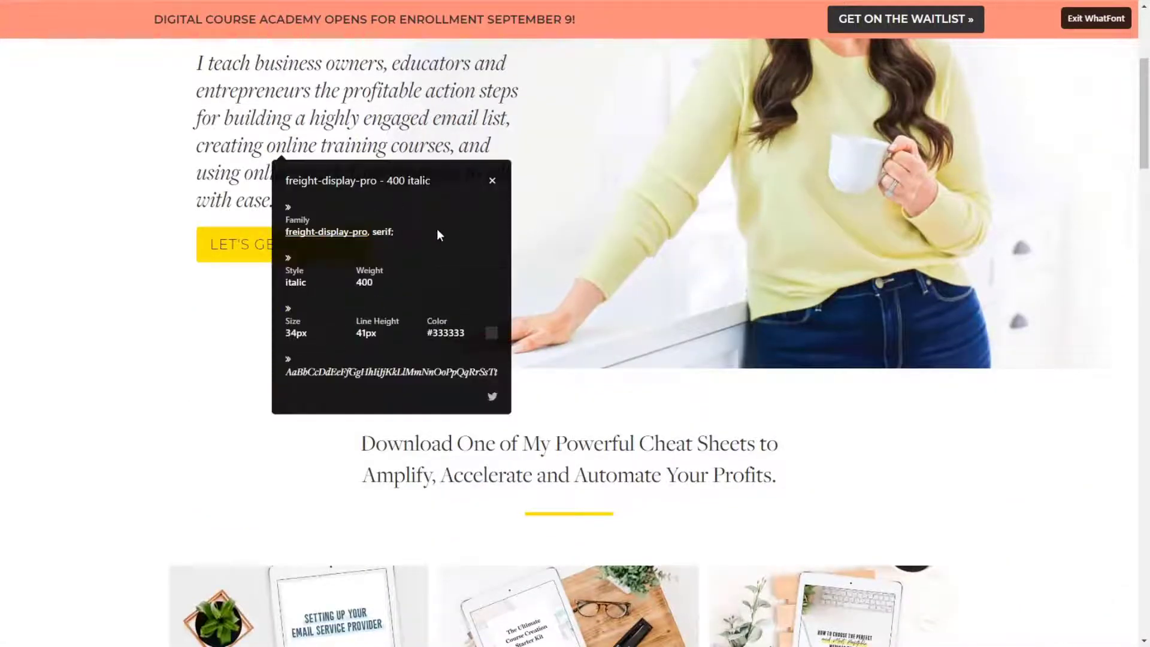
left_click(492, 182)
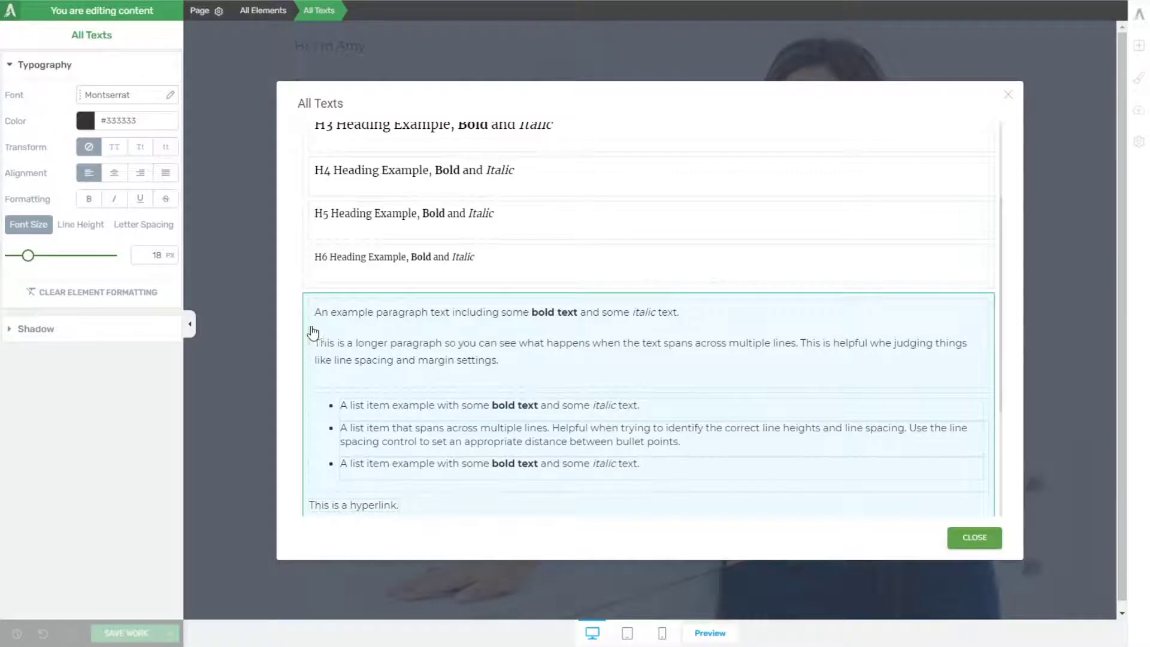
Step: Close the typography editor and format the hero line "Hi, I'm Amy." as Heading 1
scroll(513, 339, "up", 3)
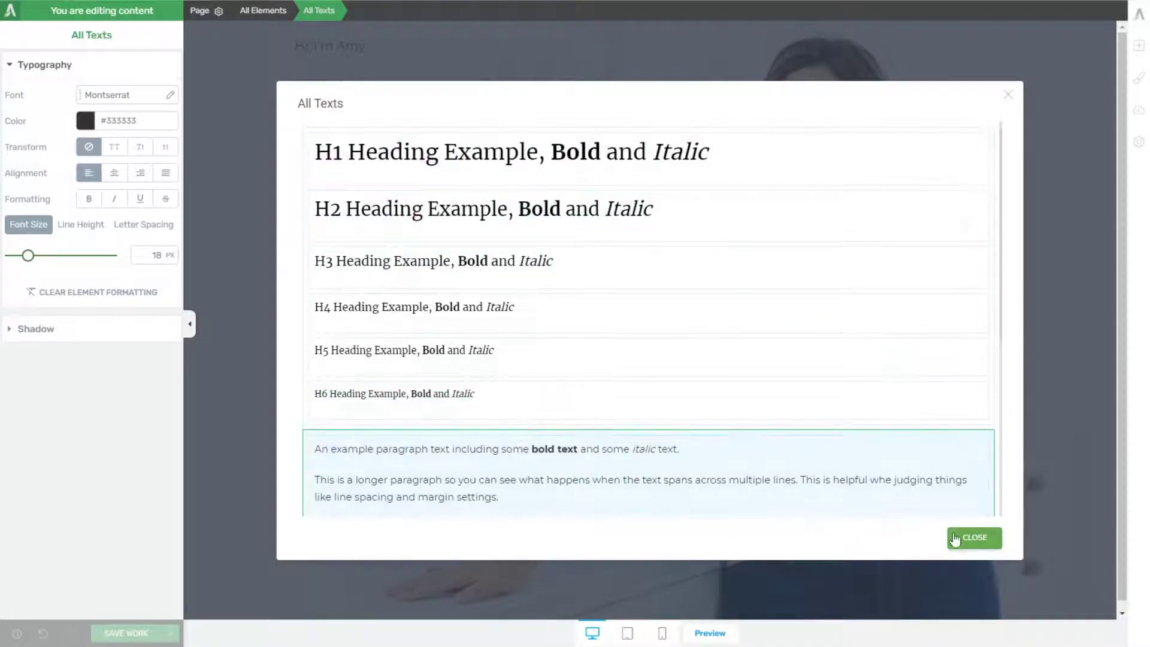
left_click(974, 537)
left_click(371, 46)
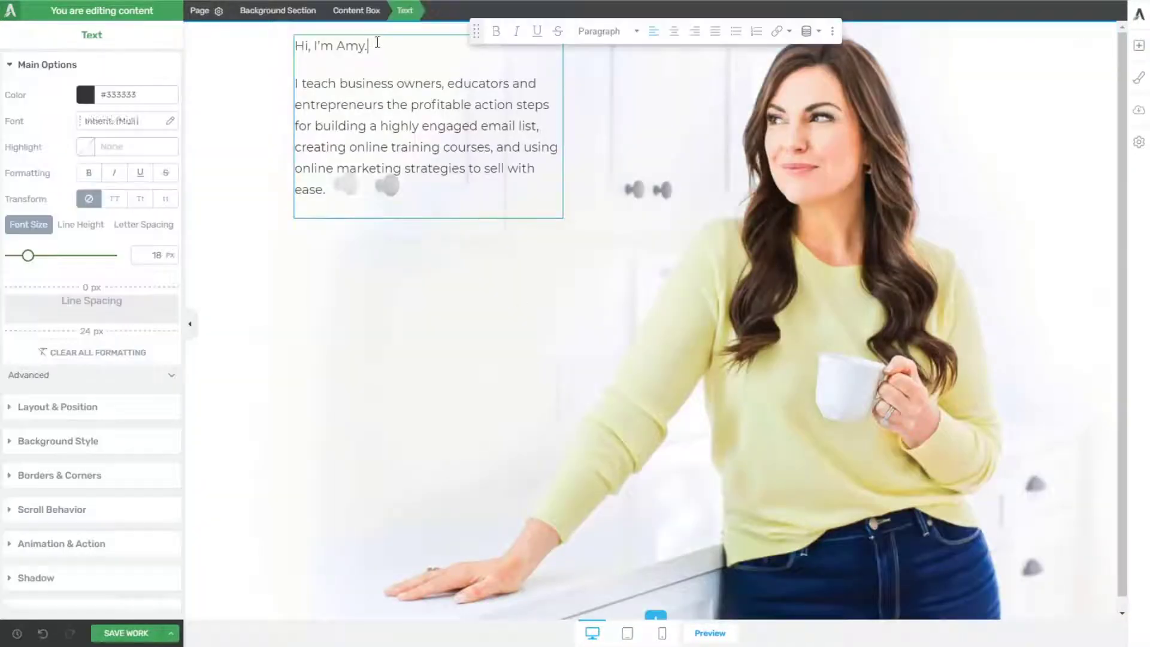
left_click_drag(383, 46, 295, 46)
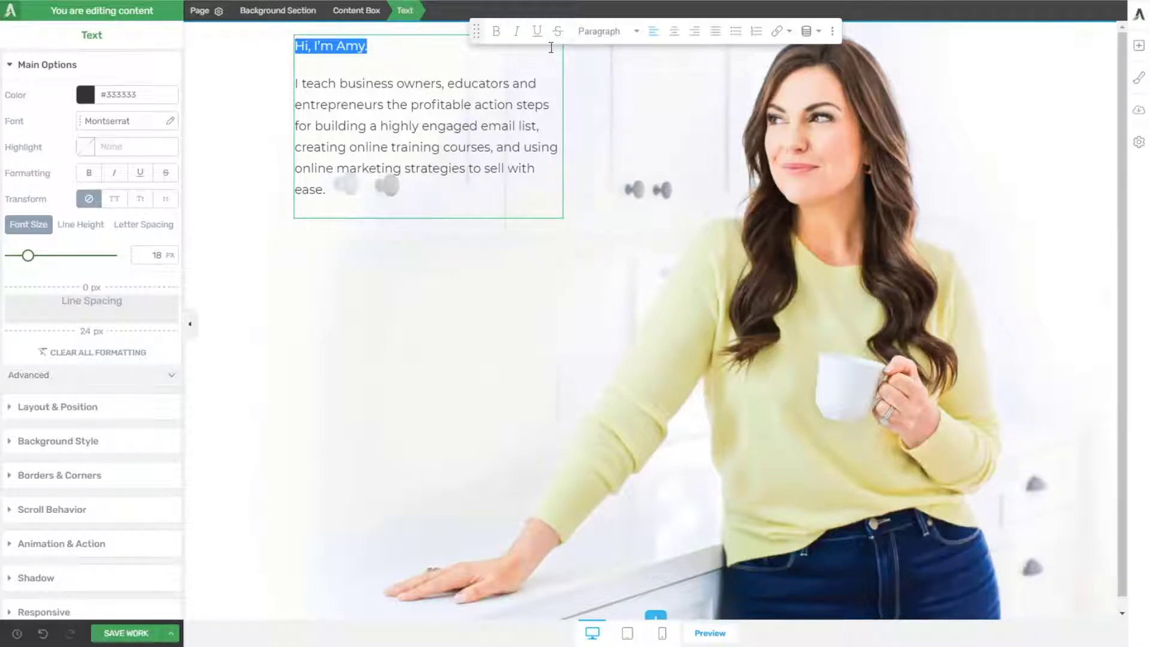
left_click(598, 31)
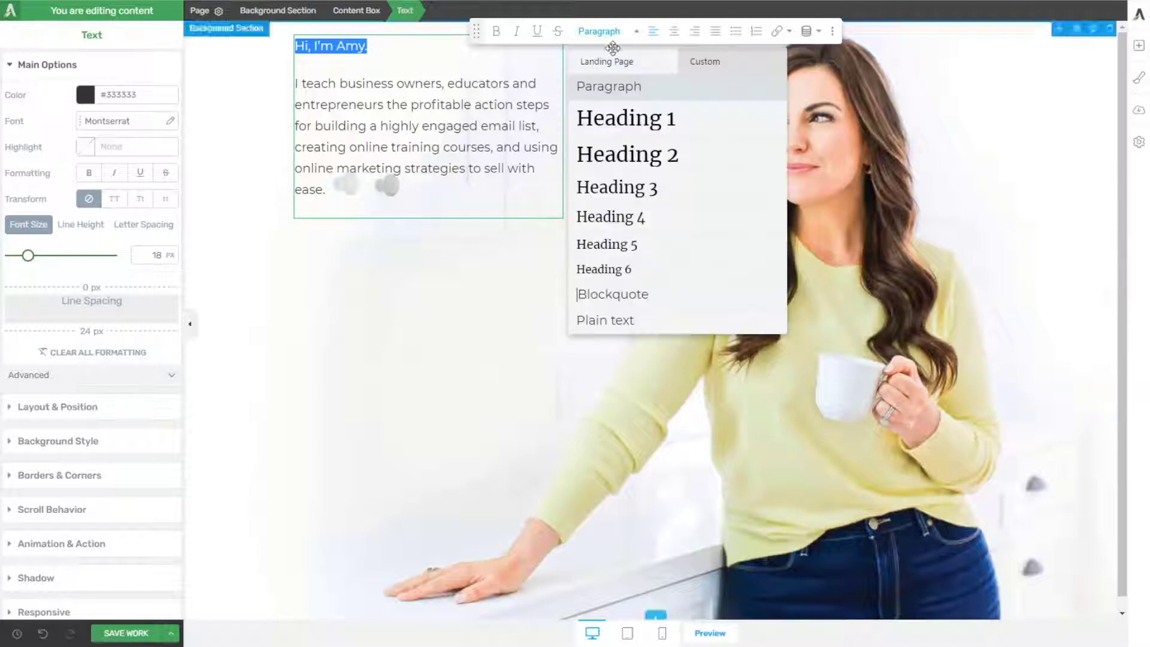
left_click(623, 118)
left_click(442, 273)
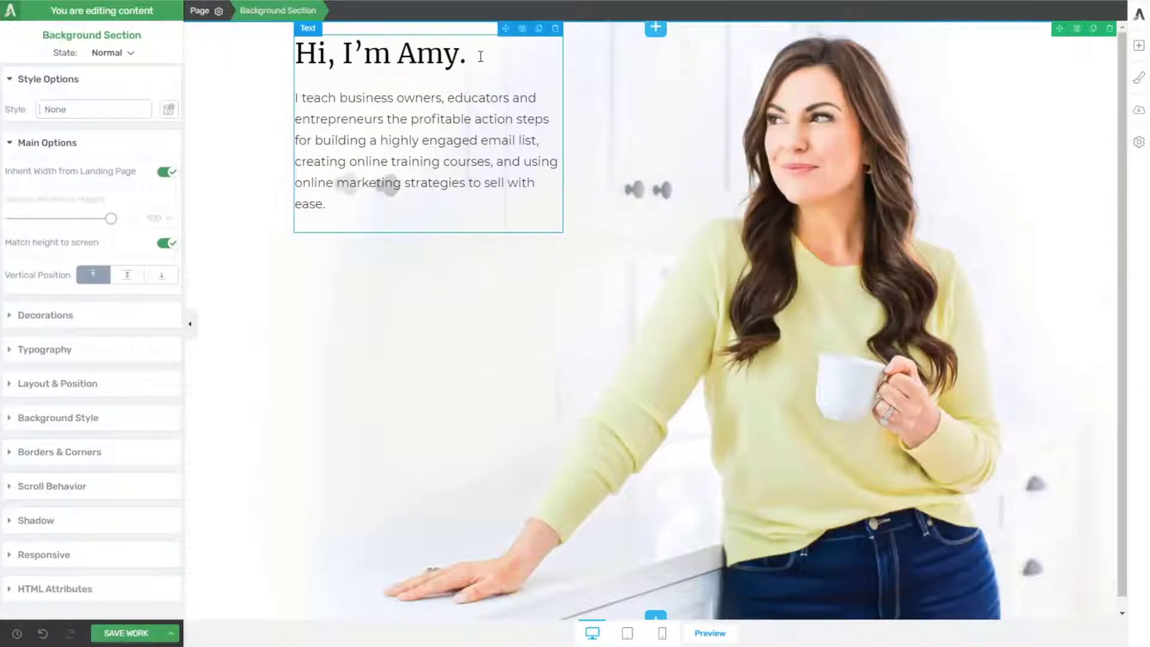
Step: Set the font size of the hero paragraph beginning "I teach business owners" to 23 px
left_click(388, 175)
left_click_drag(326, 204, 282, 102)
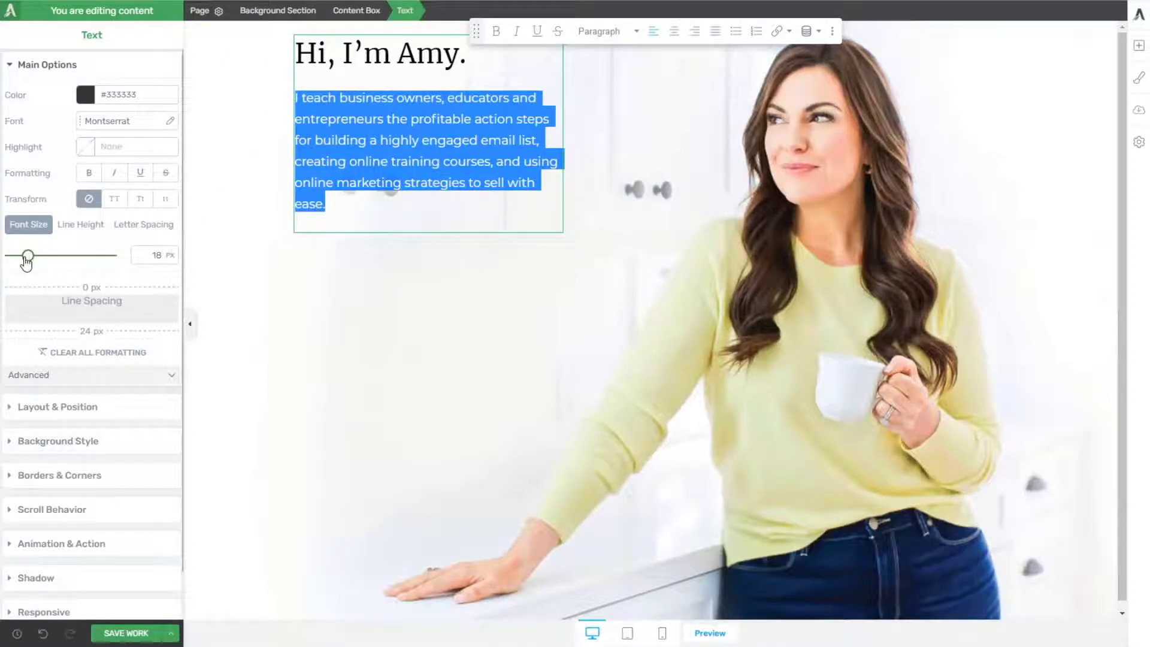
left_click_drag(25, 257, 33, 258)
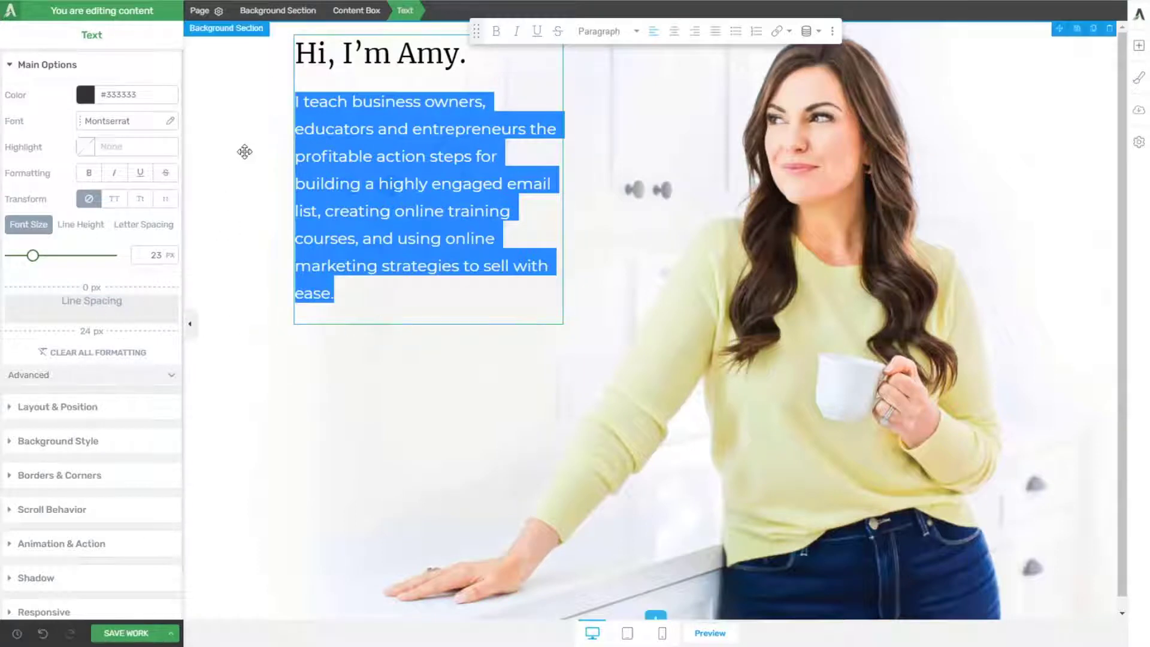
Step: Set the maximum width of the content box around the hero text to 48%
left_click(371, 20)
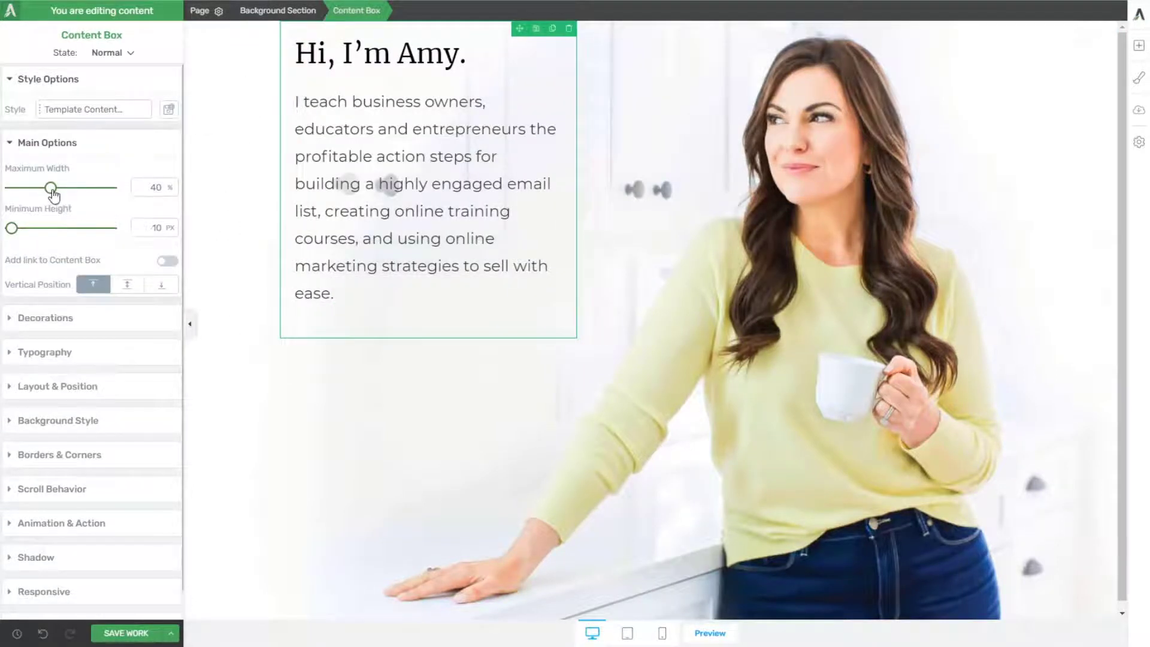
left_click_drag(50, 188, 63, 189)
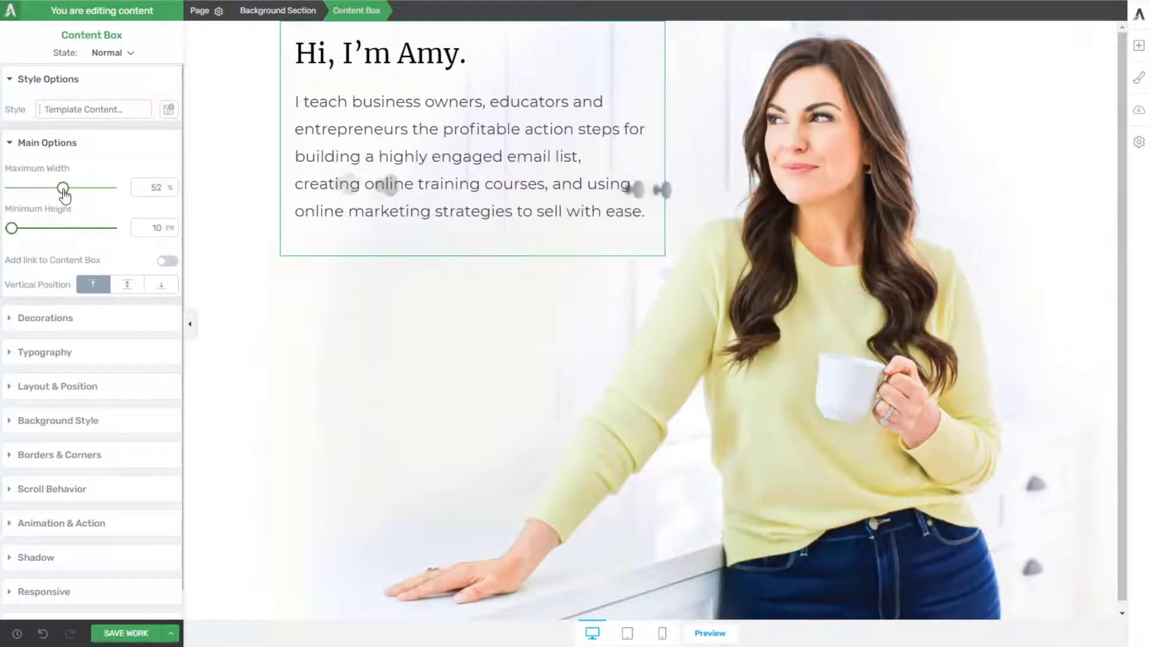
double_click(155, 187)
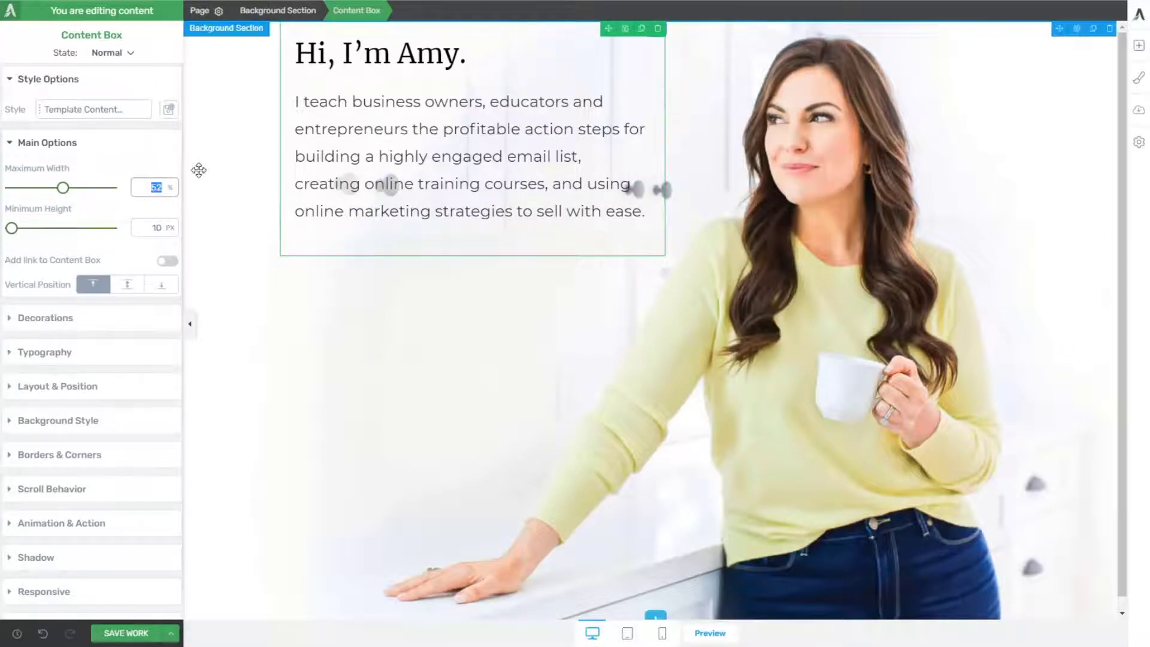
type("48")
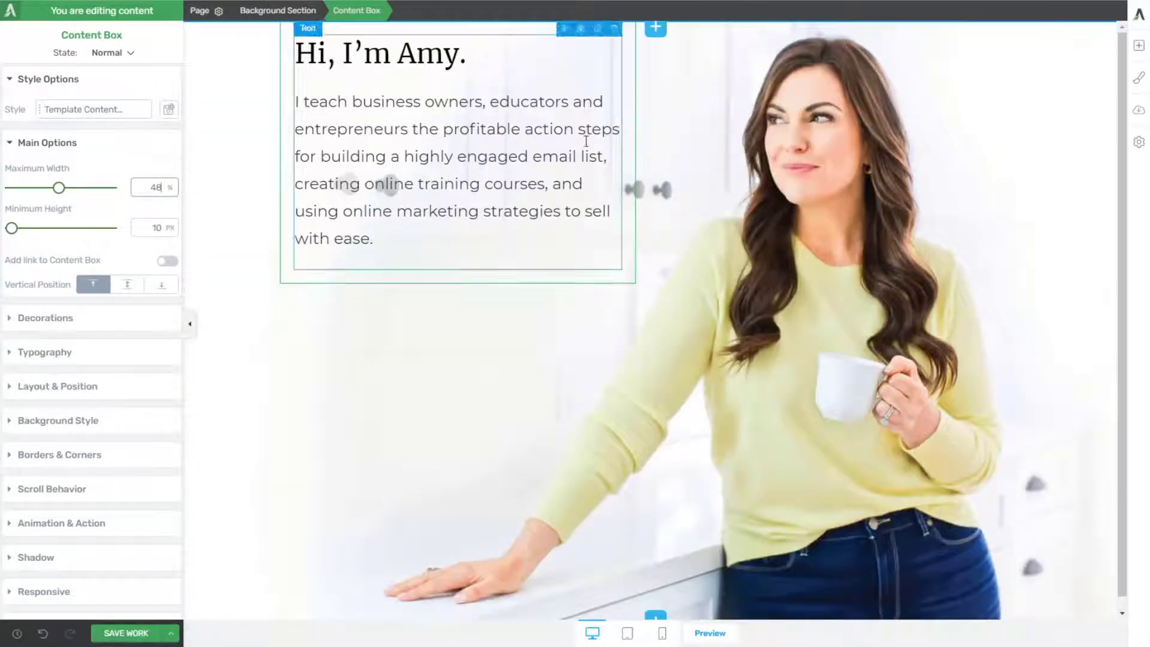
Step: Center the background section's content vertically and compare the layout with the reference homepage's hero section
left_click(259, 345)
left_click(131, 275)
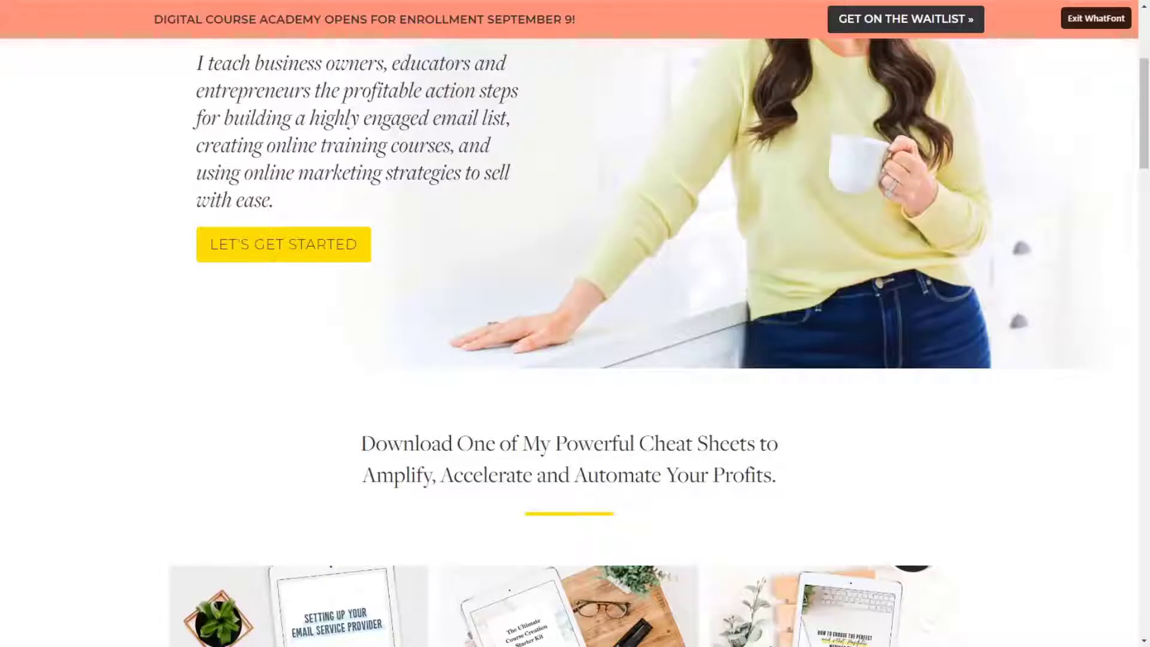
scroll(638, 248, "up", 5)
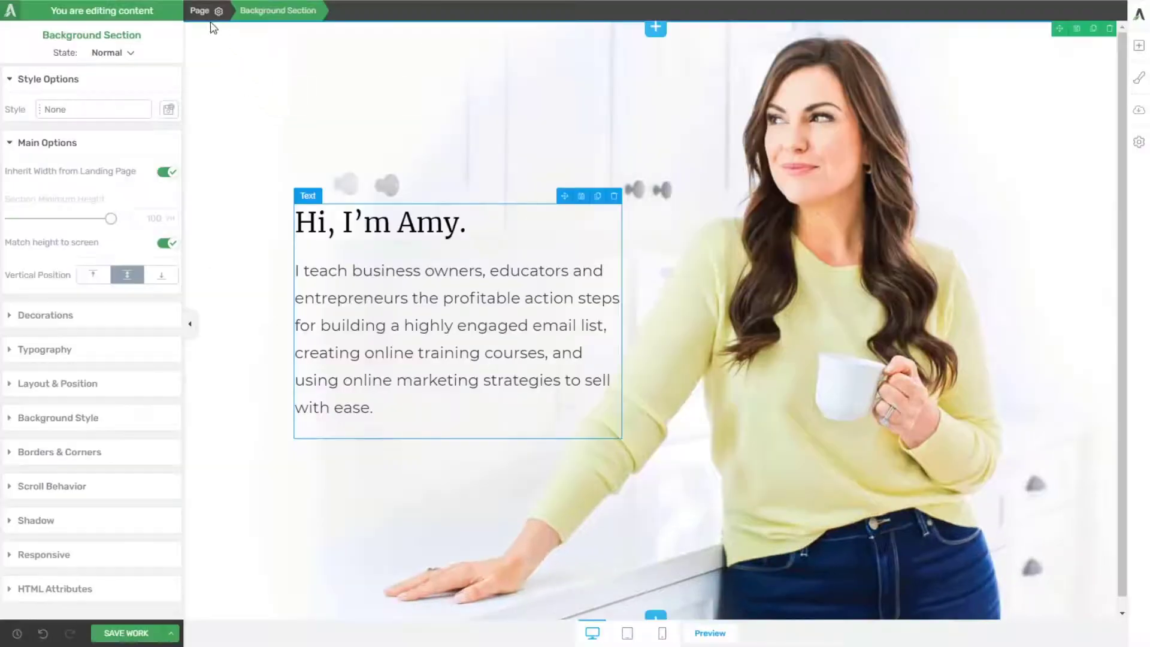
Step: Set the landing page's content maximum width to 1200 px
left_click(205, 12)
left_click(34, 67)
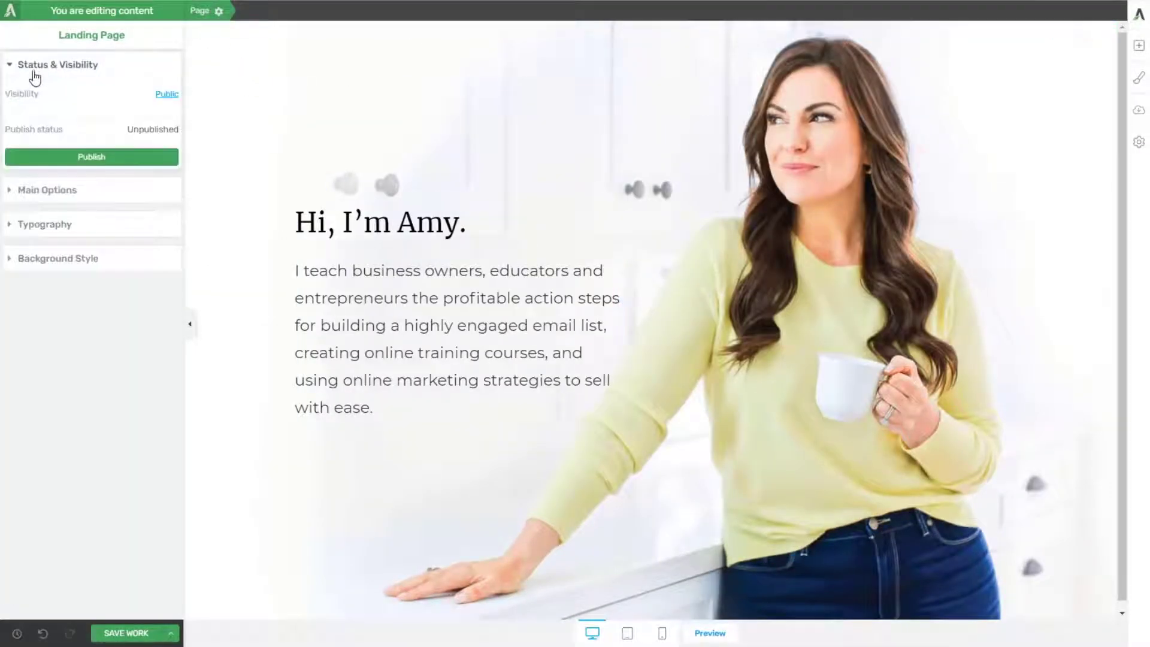
left_click(48, 190)
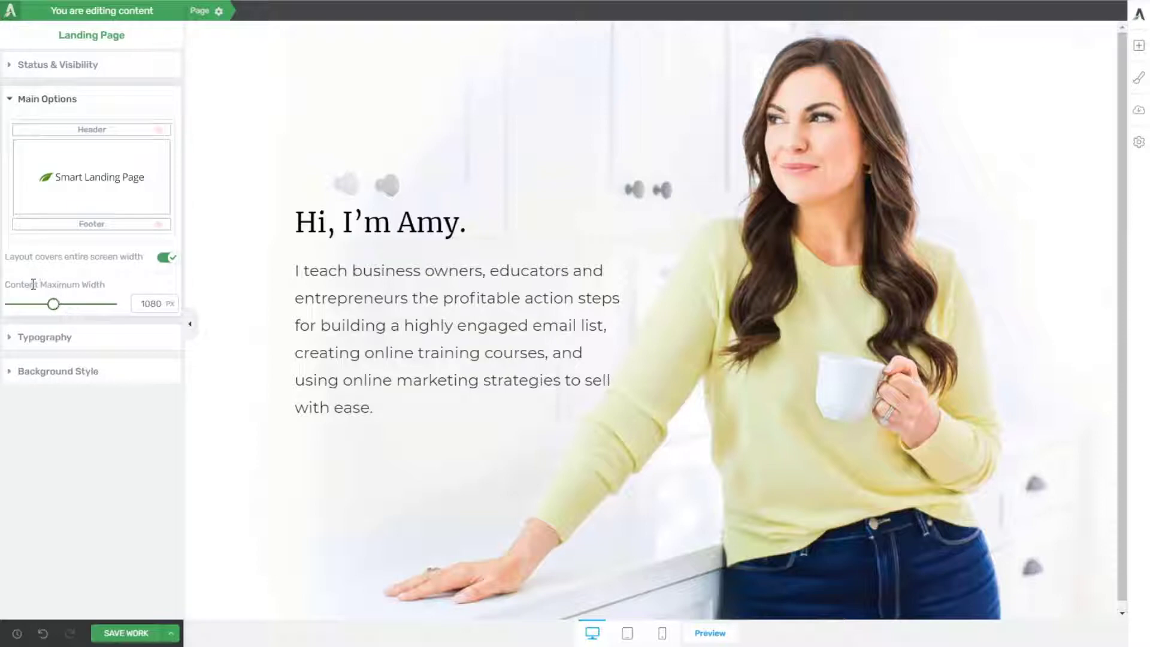
type("1200")
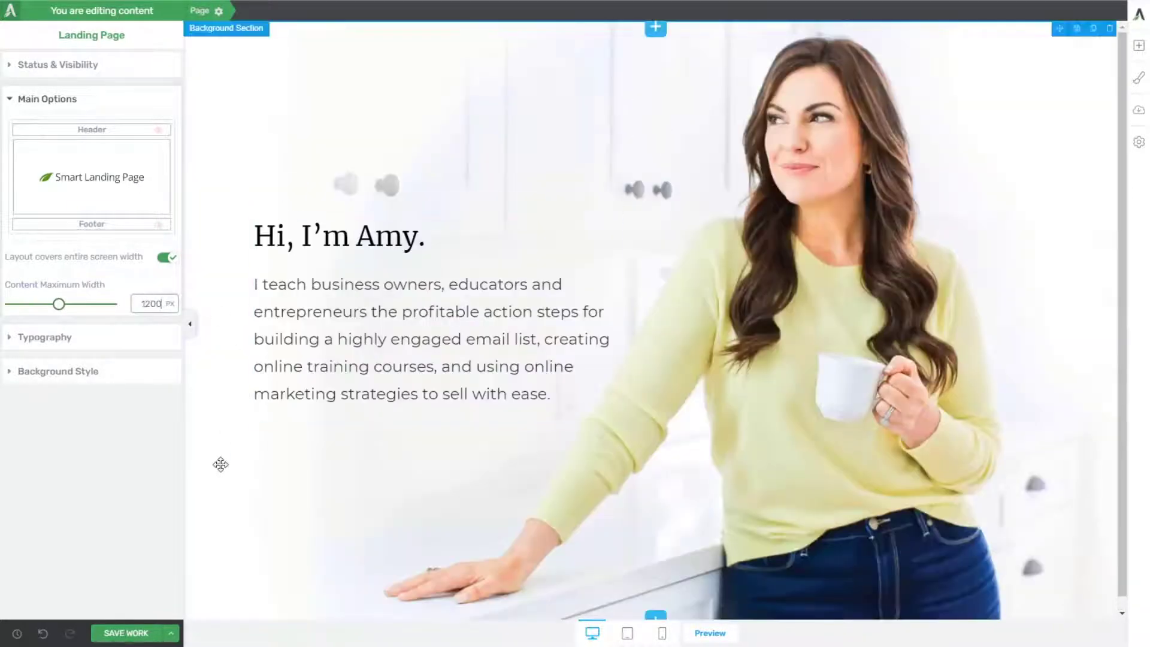
left_click(276, 479)
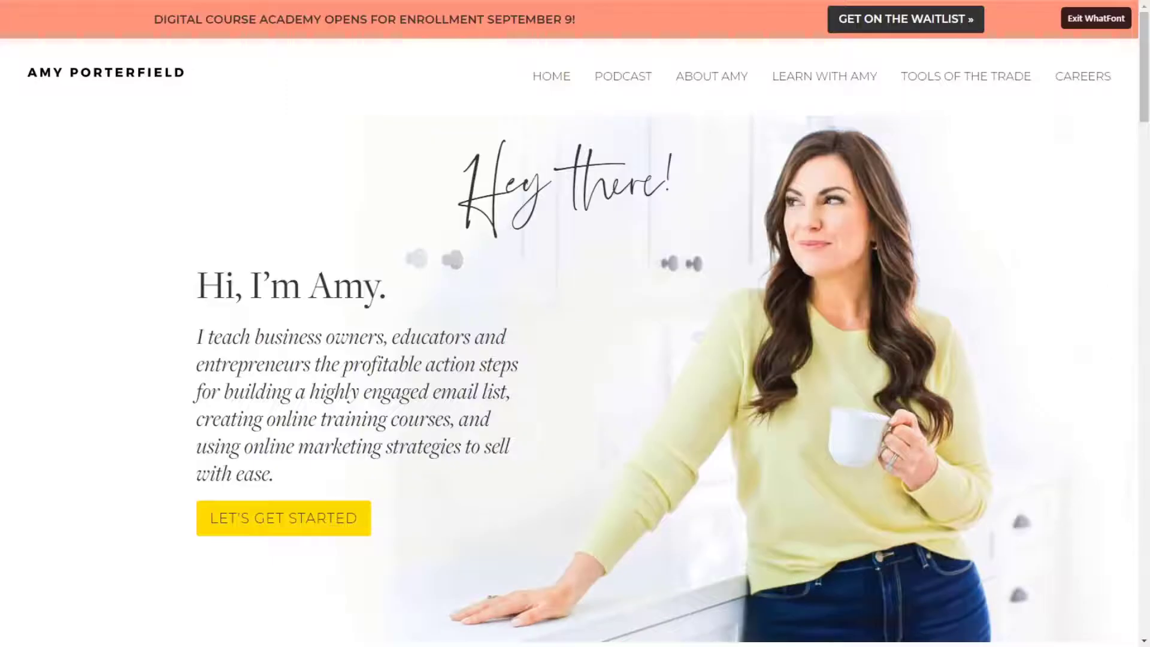
Step: Compare the rebuilt hero section at full canvas width with the hero and header area of the reference homepage
scroll(598, 408, "down", 2)
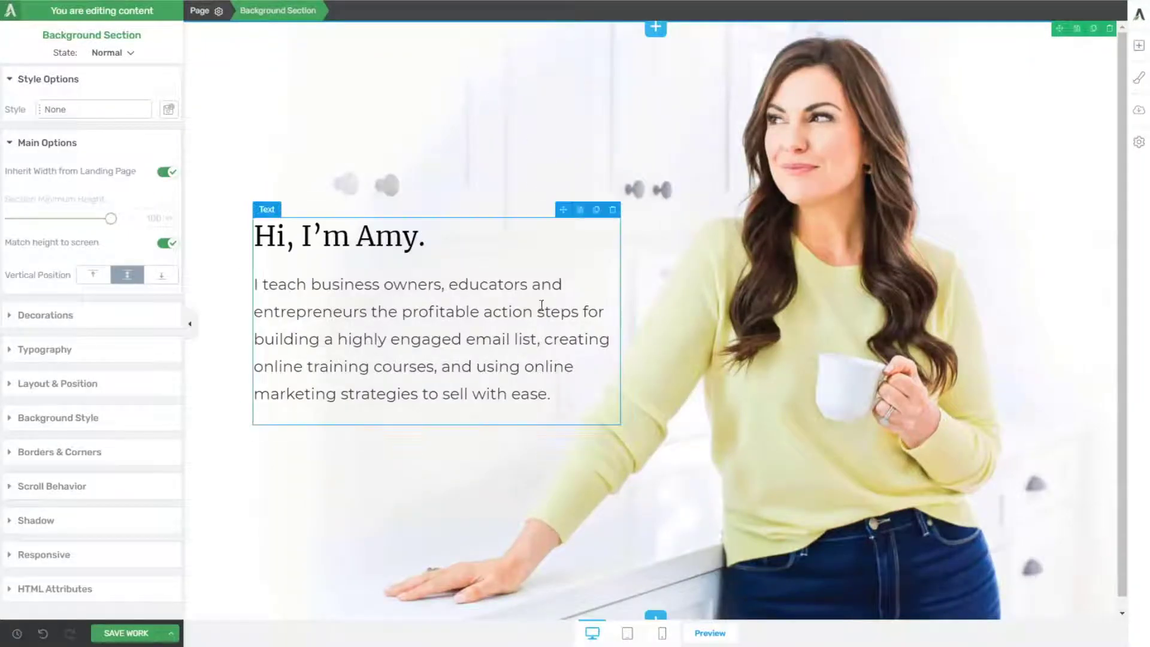
left_click(190, 324)
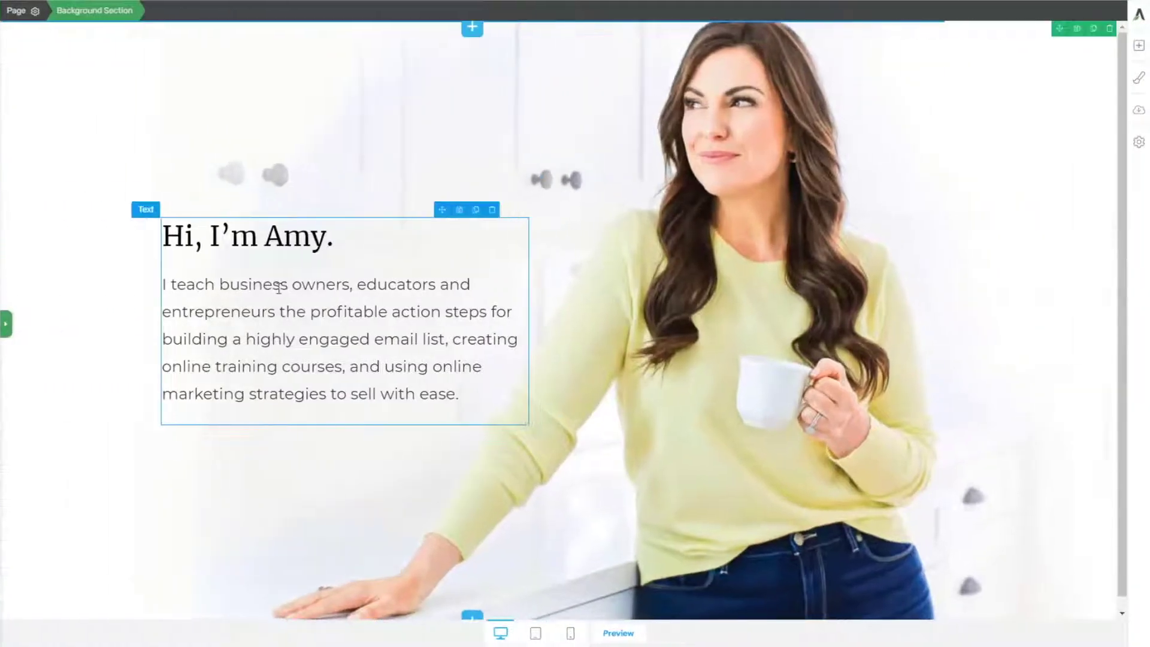
left_click(10, 329)
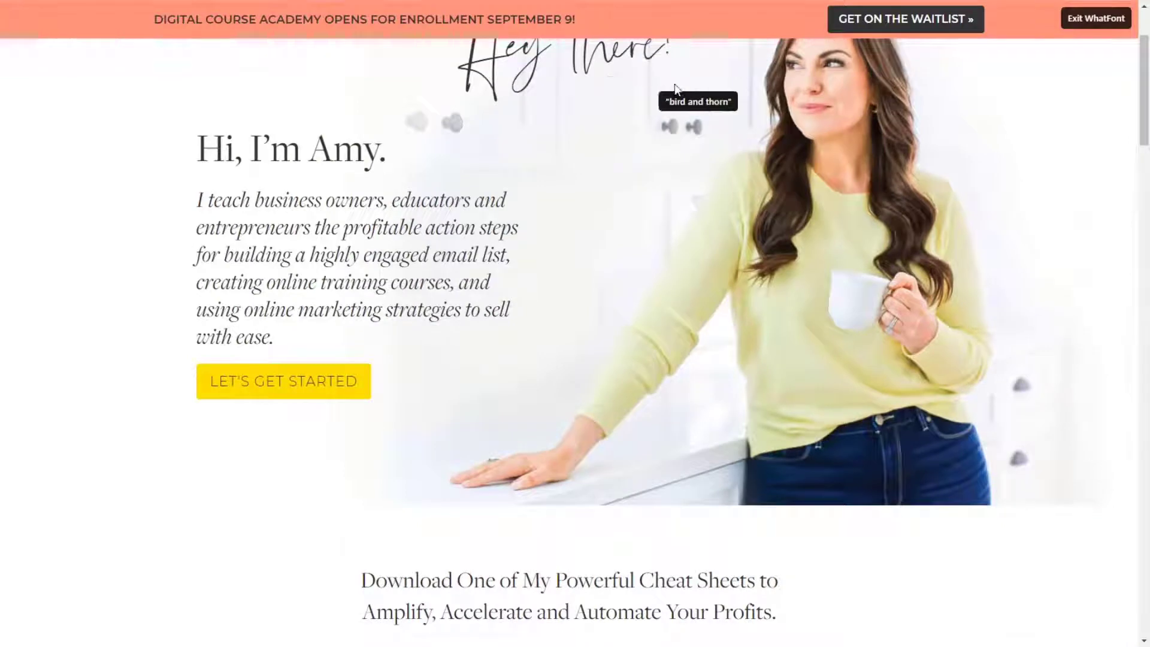
scroll(676, 102, "up", 2)
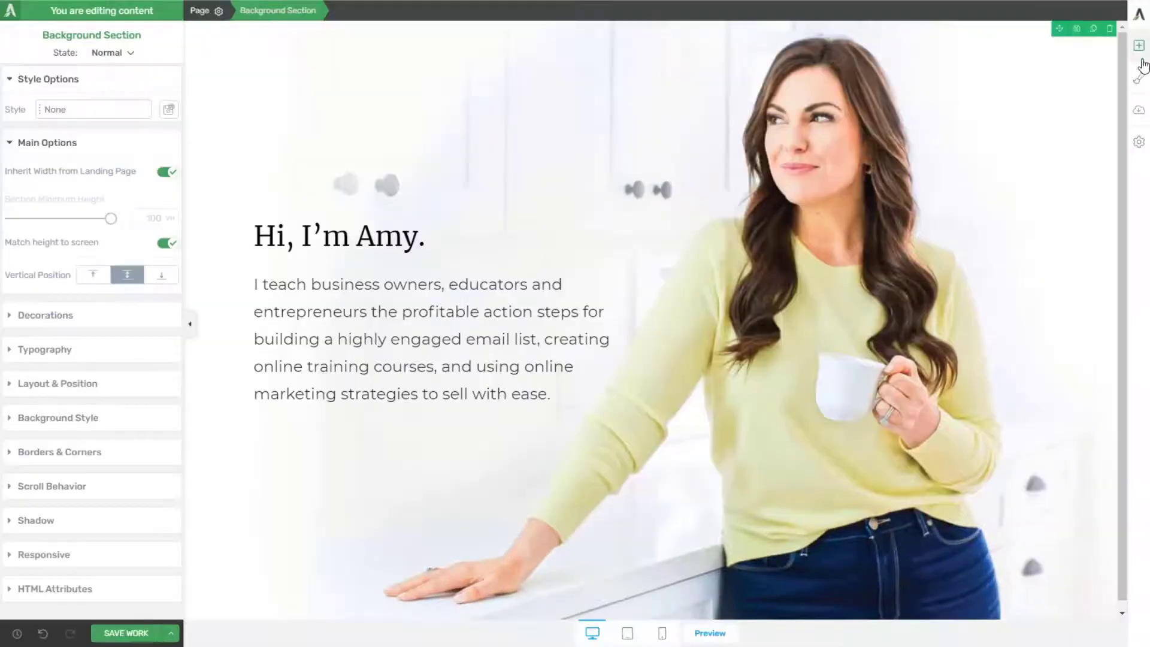
Step: Add a background section above the hero and insert a two-column layout with equal 1/2 columns in it
left_click(1139, 46)
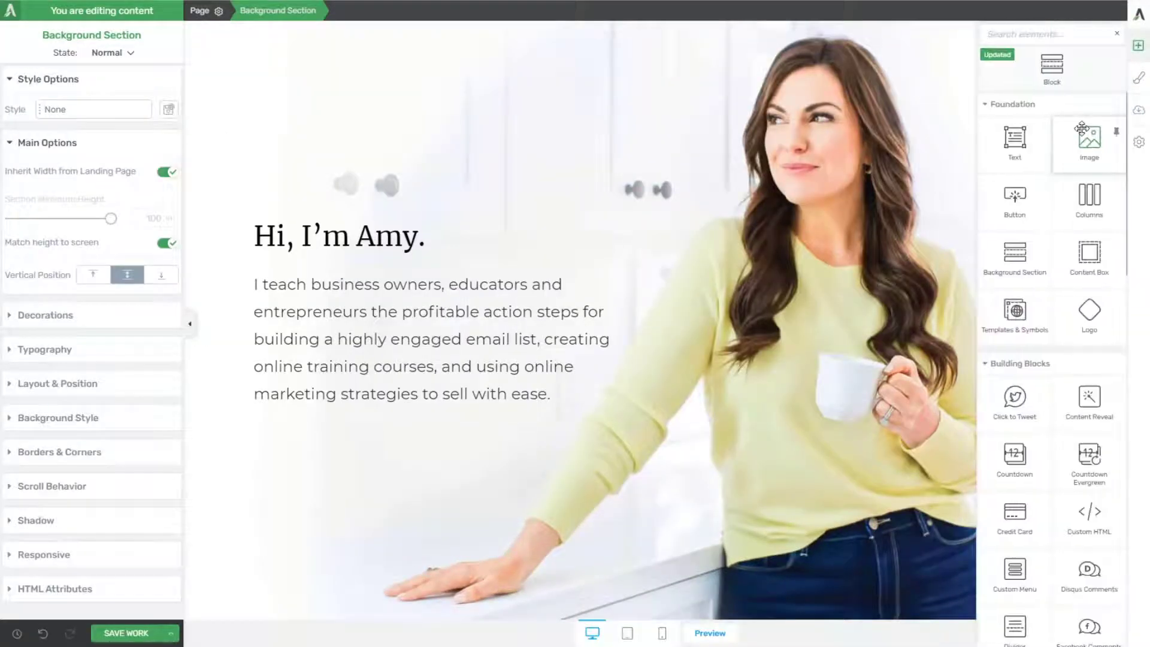
left_click_drag(1066, 233, 695, 91)
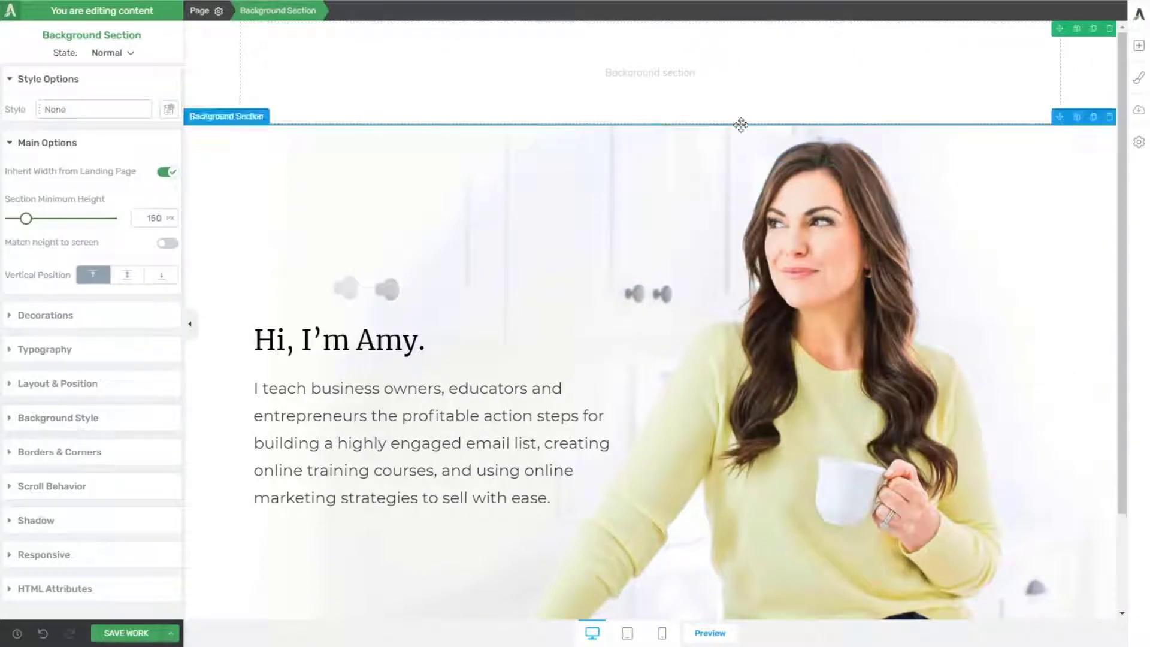
left_click(1138, 47)
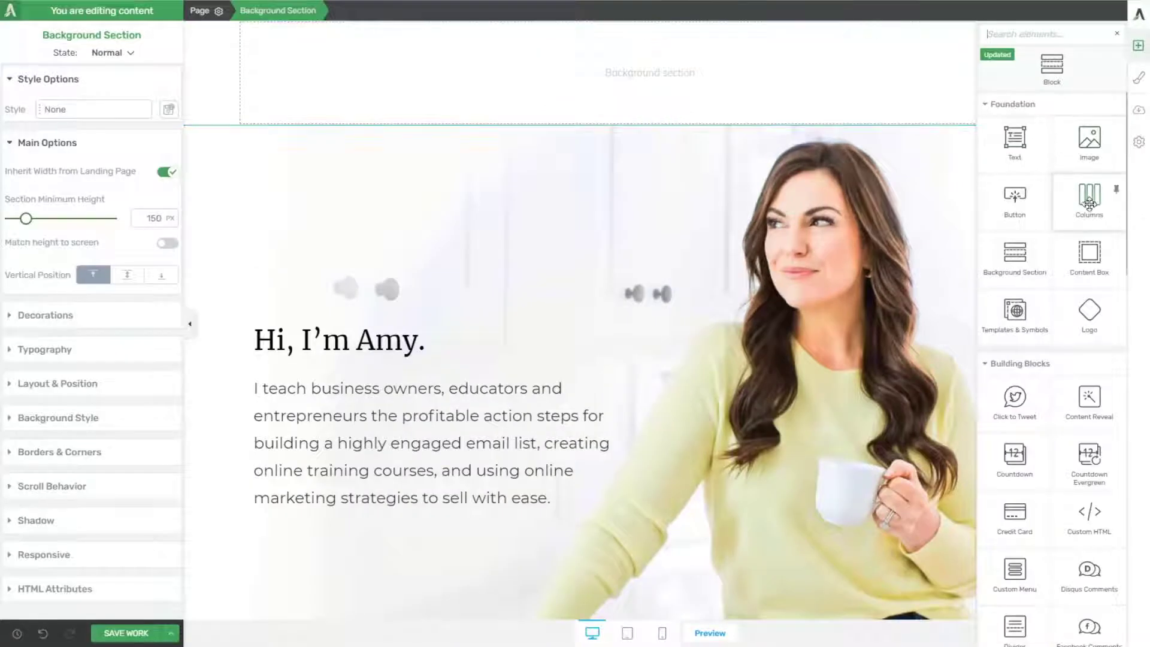
left_click_drag(1090, 189, 683, 73)
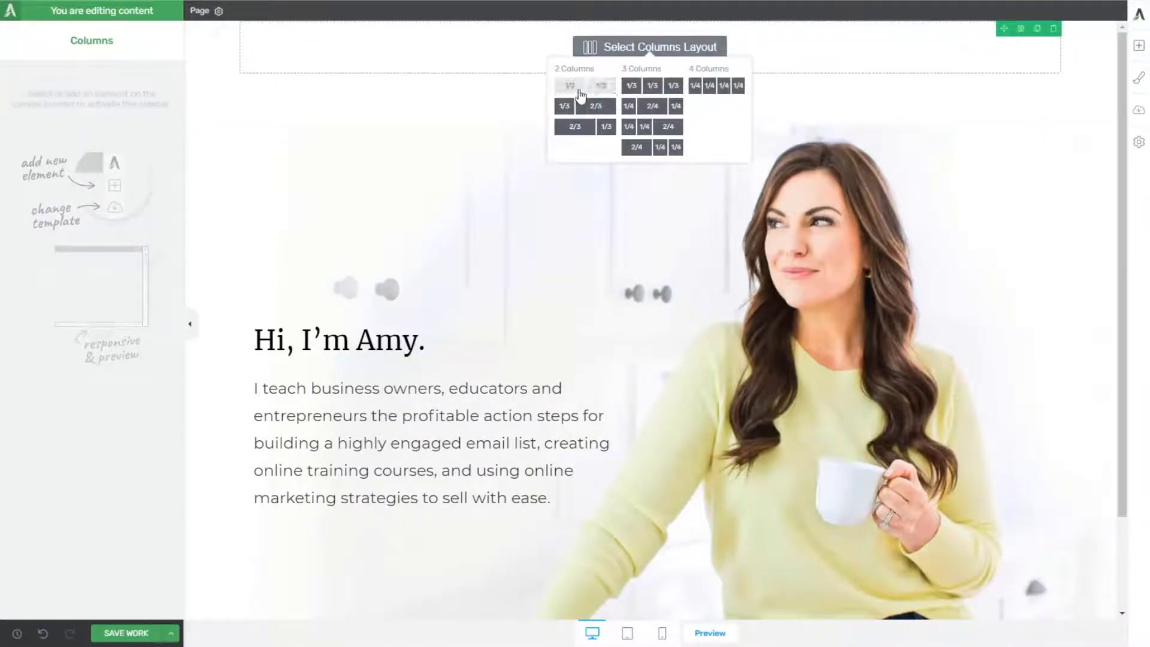
left_click(574, 87)
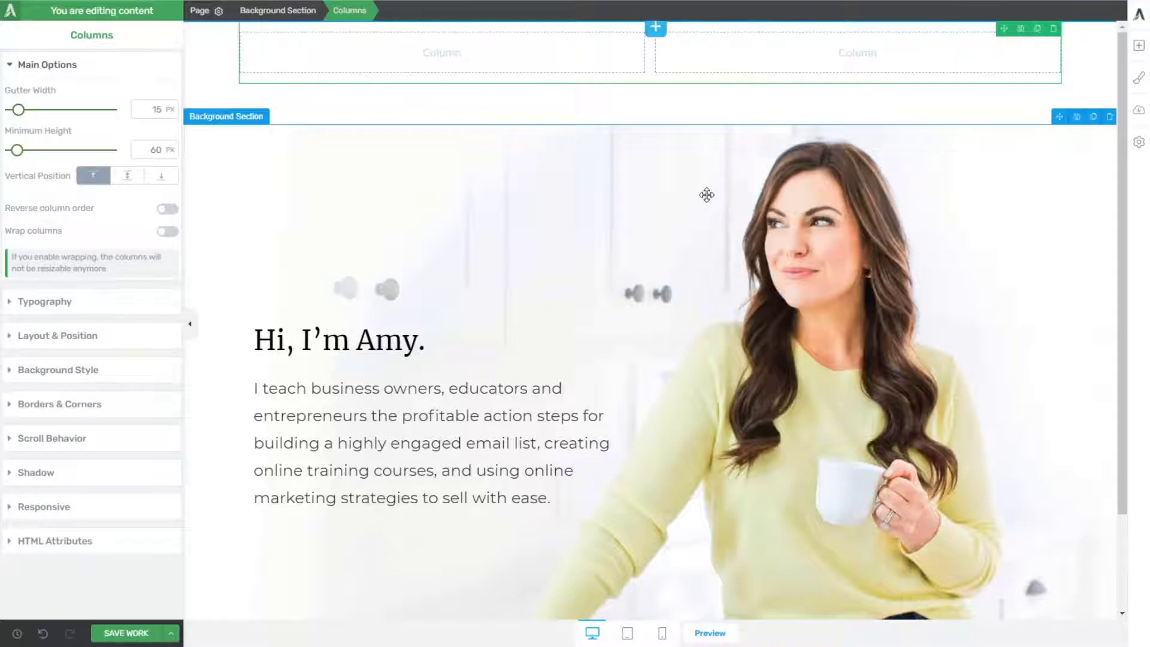
Step: Place a Logo element in the header's first column and reduce the header section's minimum height to 83 px
left_click(1137, 48)
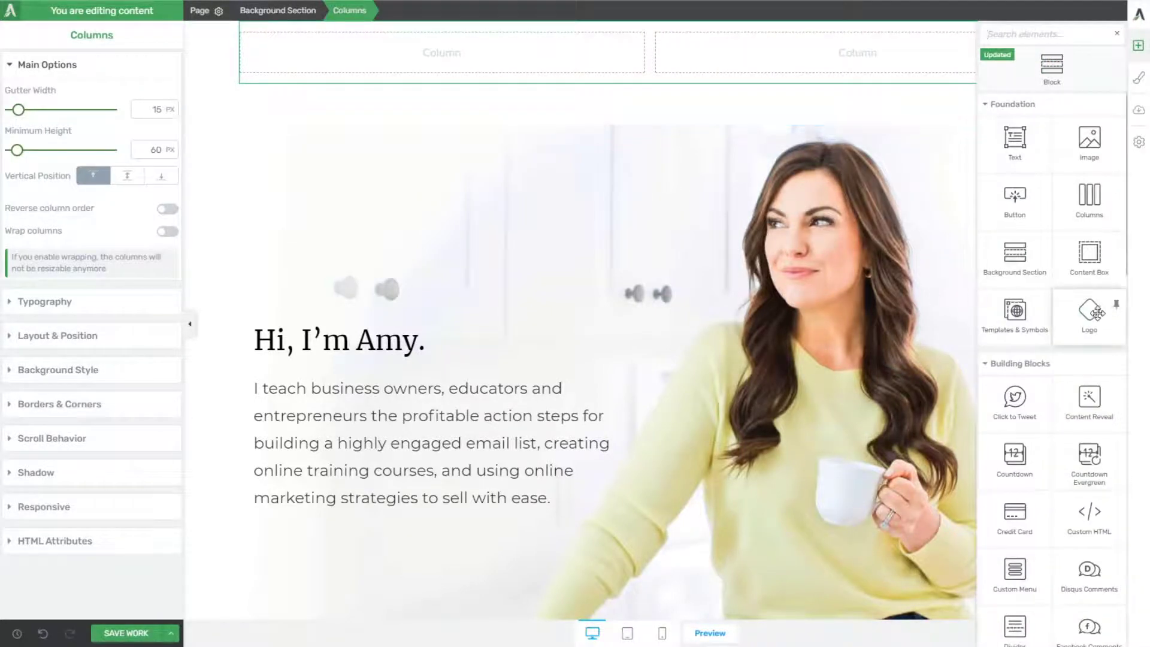
left_click_drag(1089, 311, 404, 64)
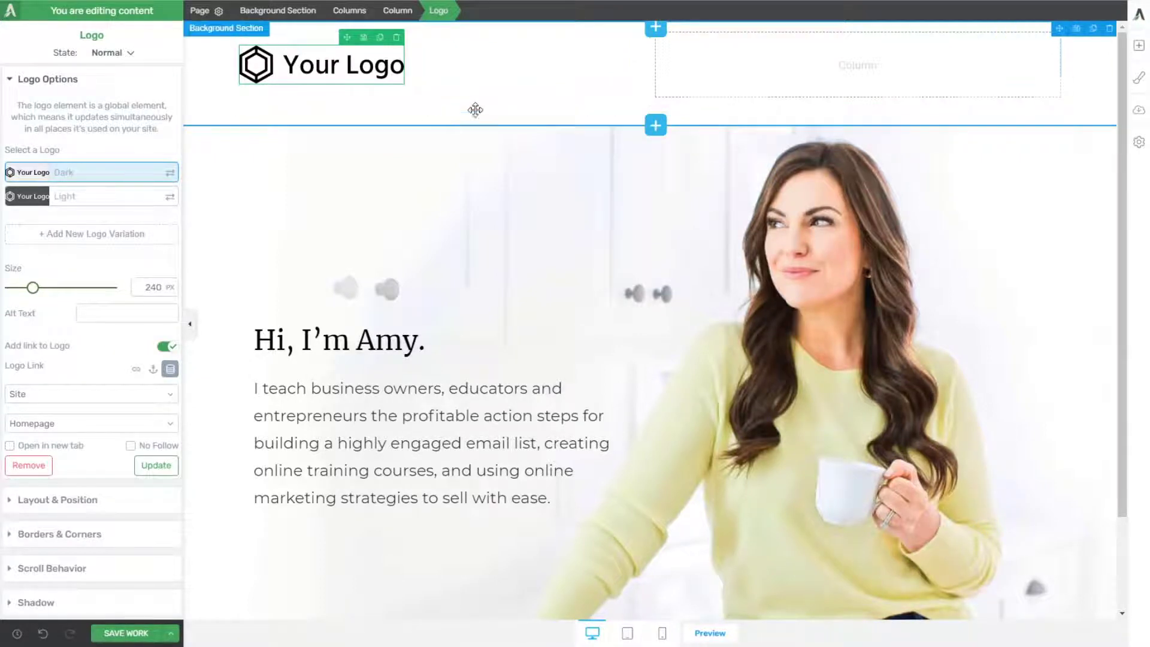
left_click(206, 103)
left_click_drag(26, 219, 18, 219)
Step: Add a Custom Menu to the header's empty column as a Standard Dropdown Menu with the Basic template
left_click(1136, 46)
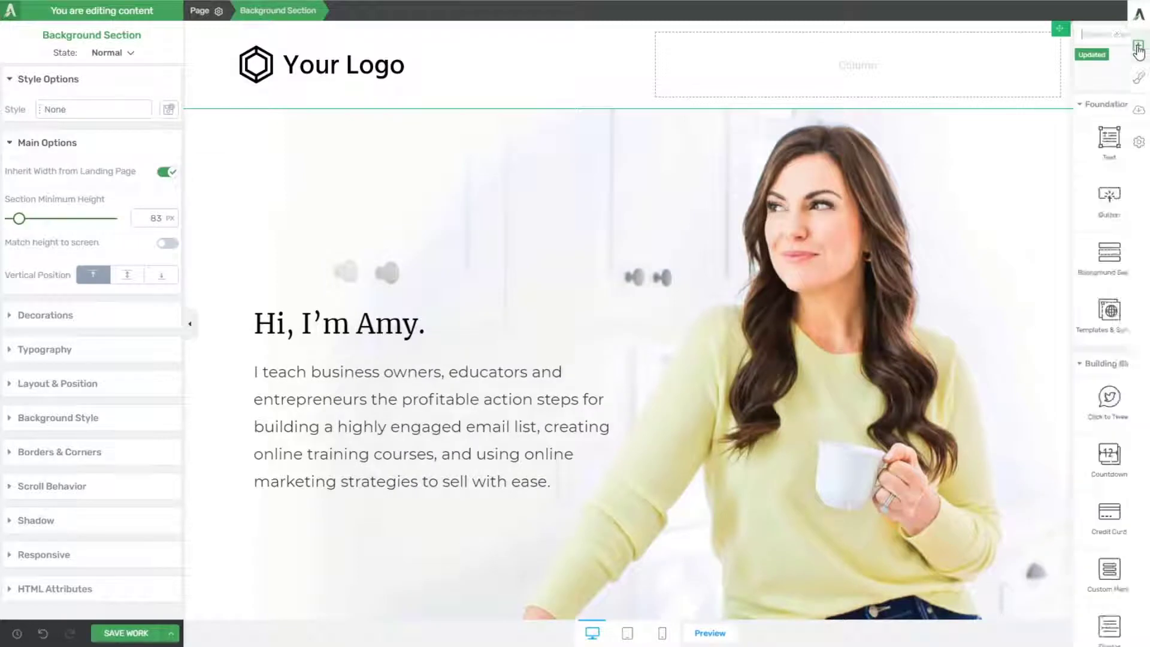
type("menu")
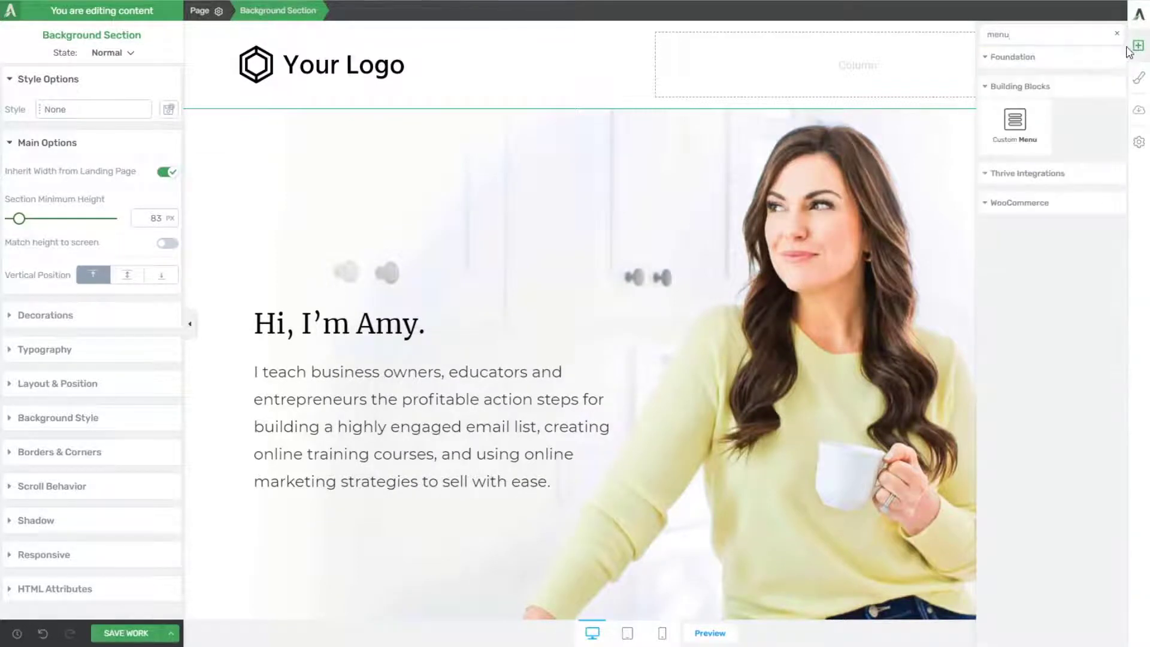
left_click_drag(1012, 124, 857, 62)
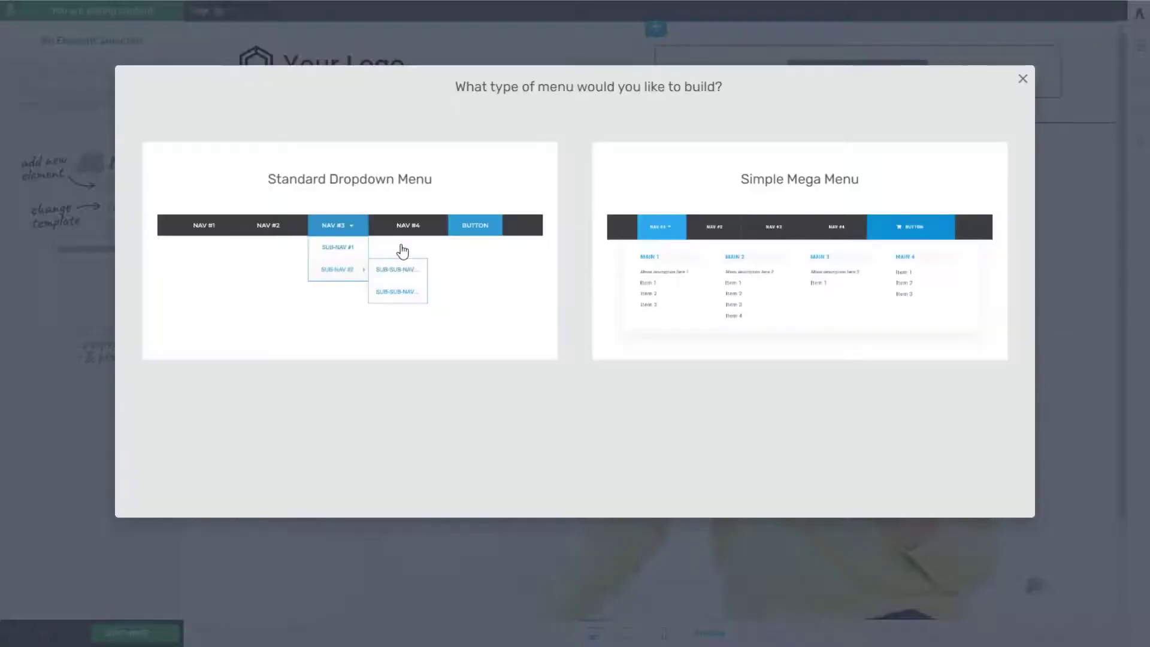
left_click(402, 251)
left_click(968, 477)
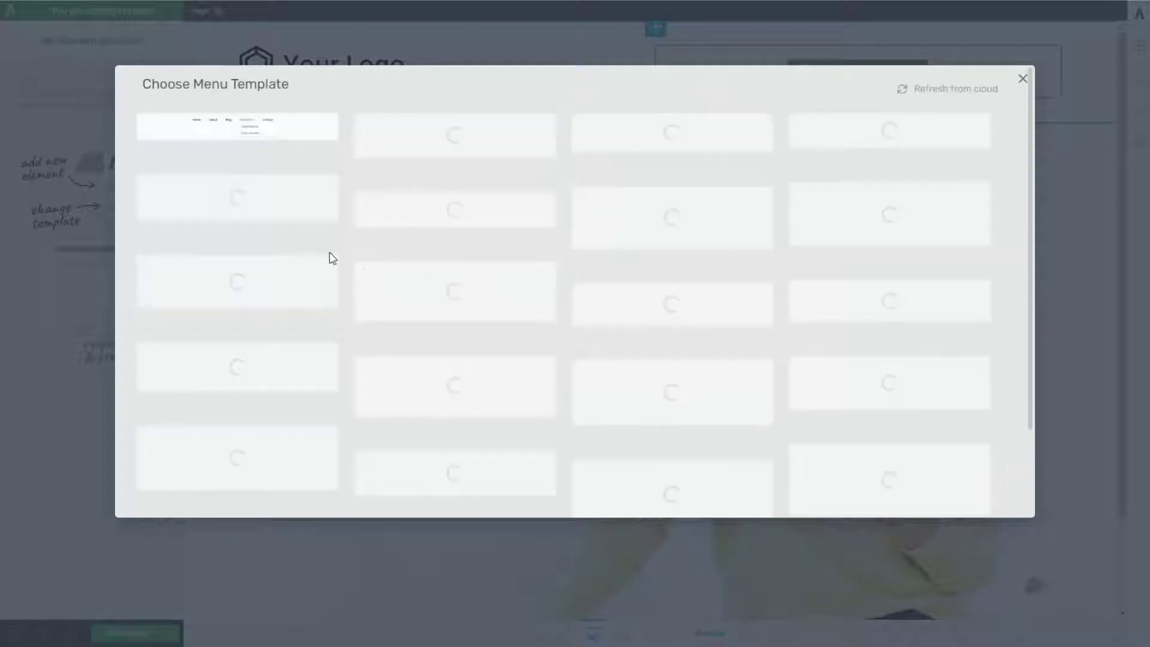
left_click(306, 137)
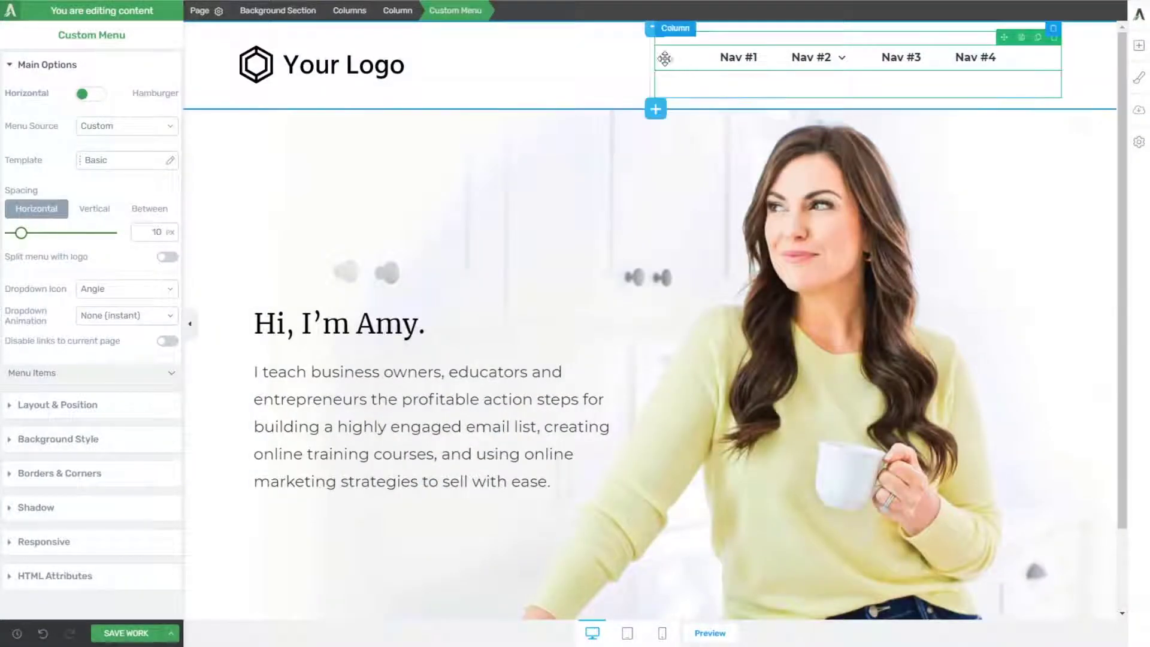
Step: Widen the header's menu column toward the logo and center the columns' content vertically
left_click_drag(648, 45, 454, 45)
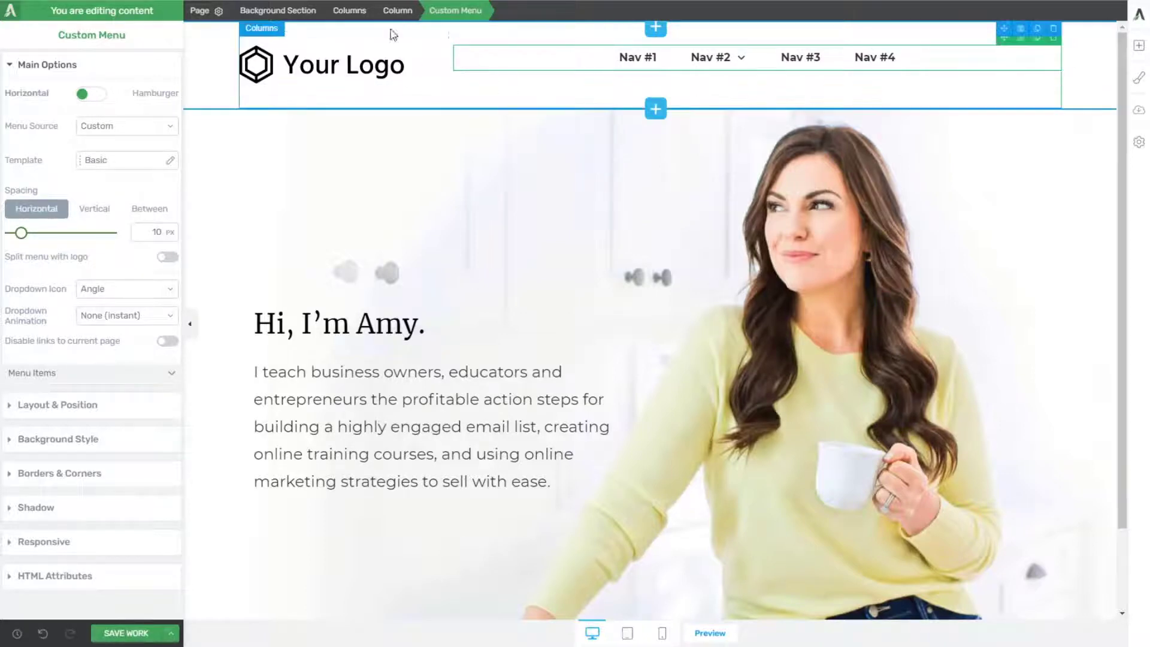
left_click(364, 18)
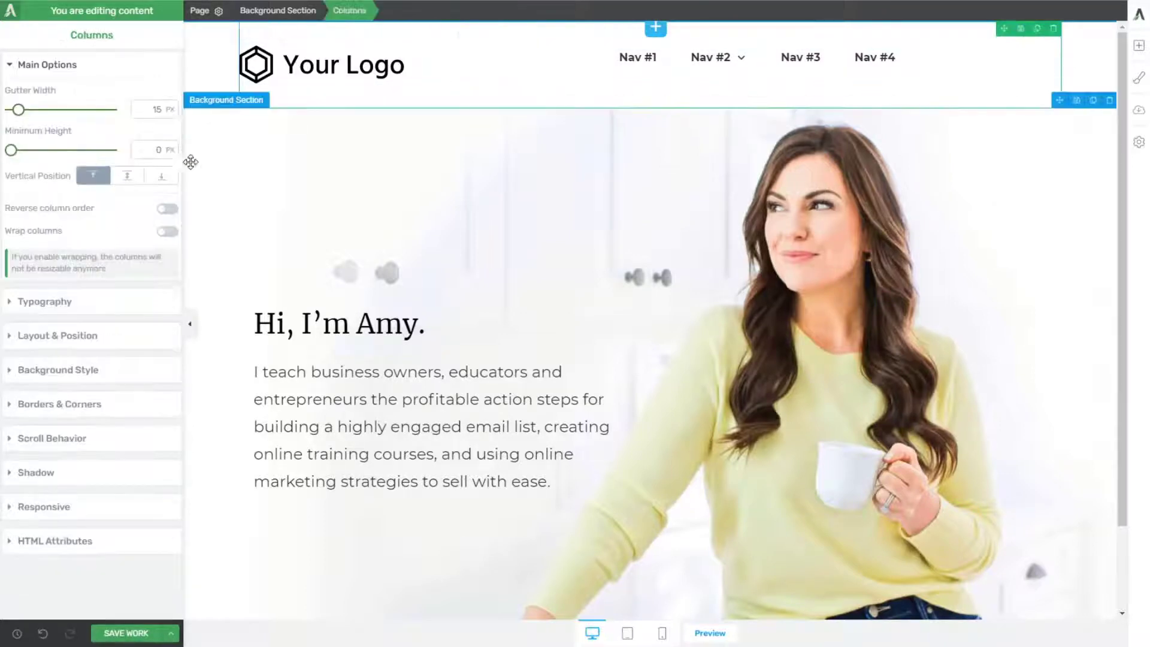
left_click(127, 176)
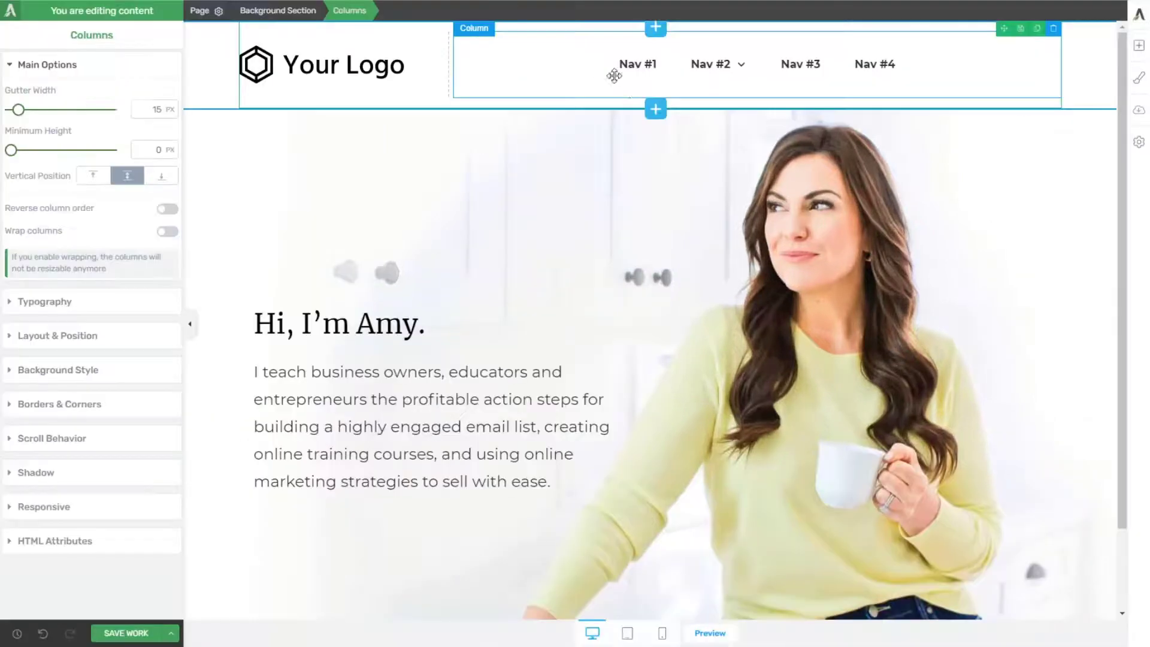
Step: Rename the menu items Nav #1 and Nav #2 as Home and Podcast
left_click(637, 64)
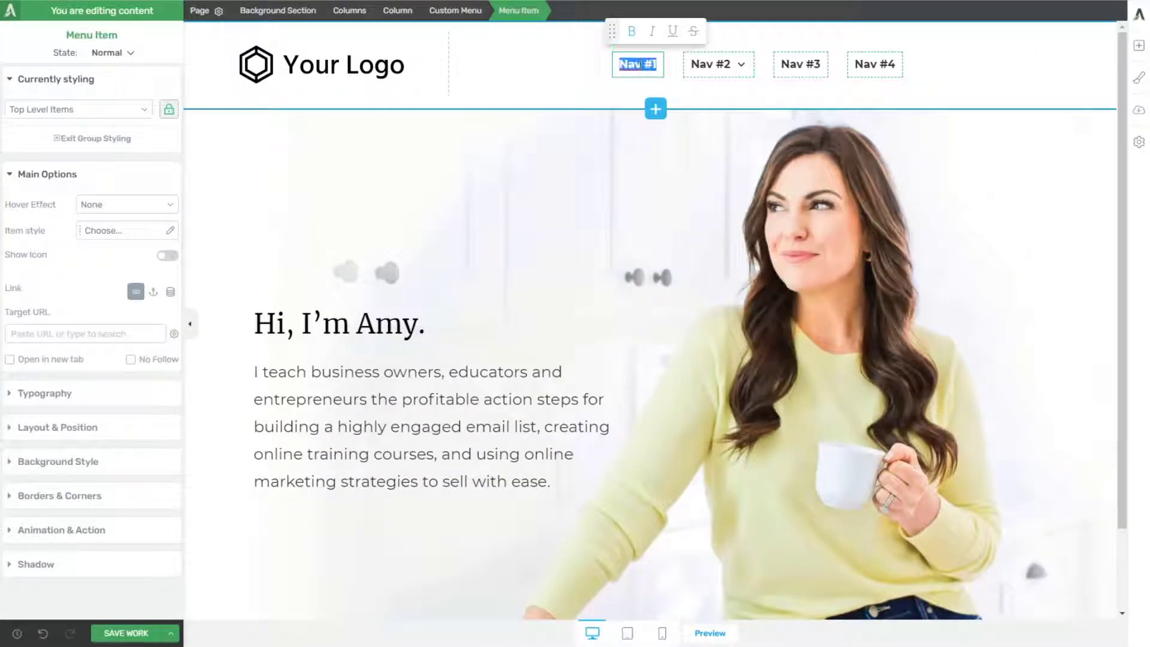
type("Home")
mouse_move(717, 64)
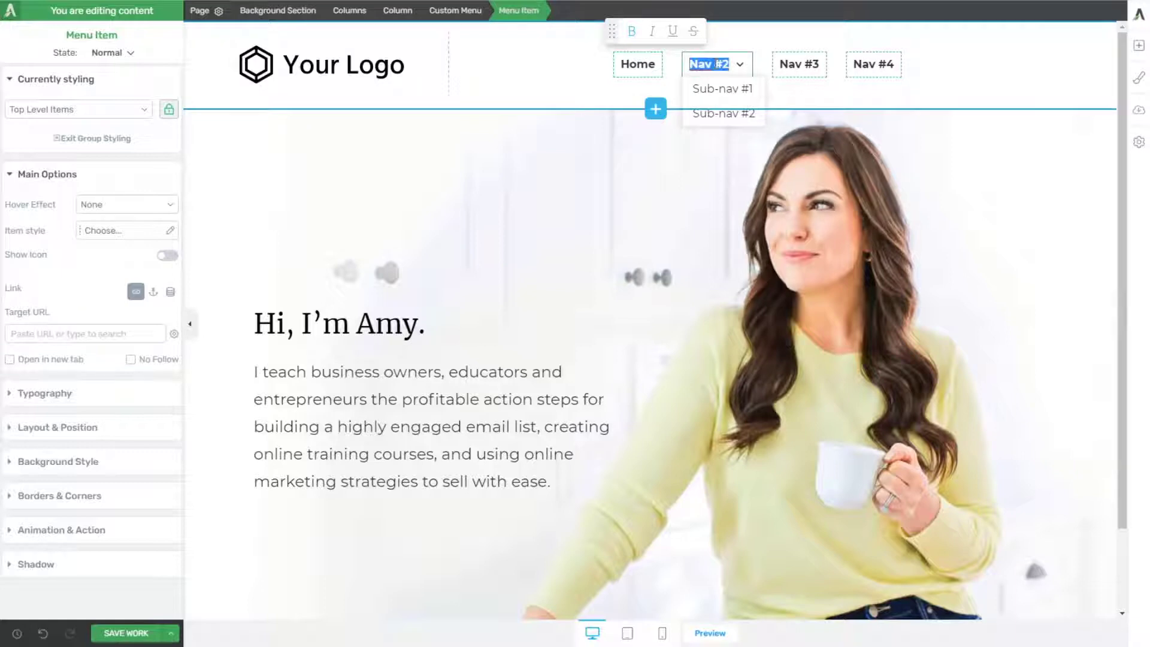
type("About")
key("Escape")
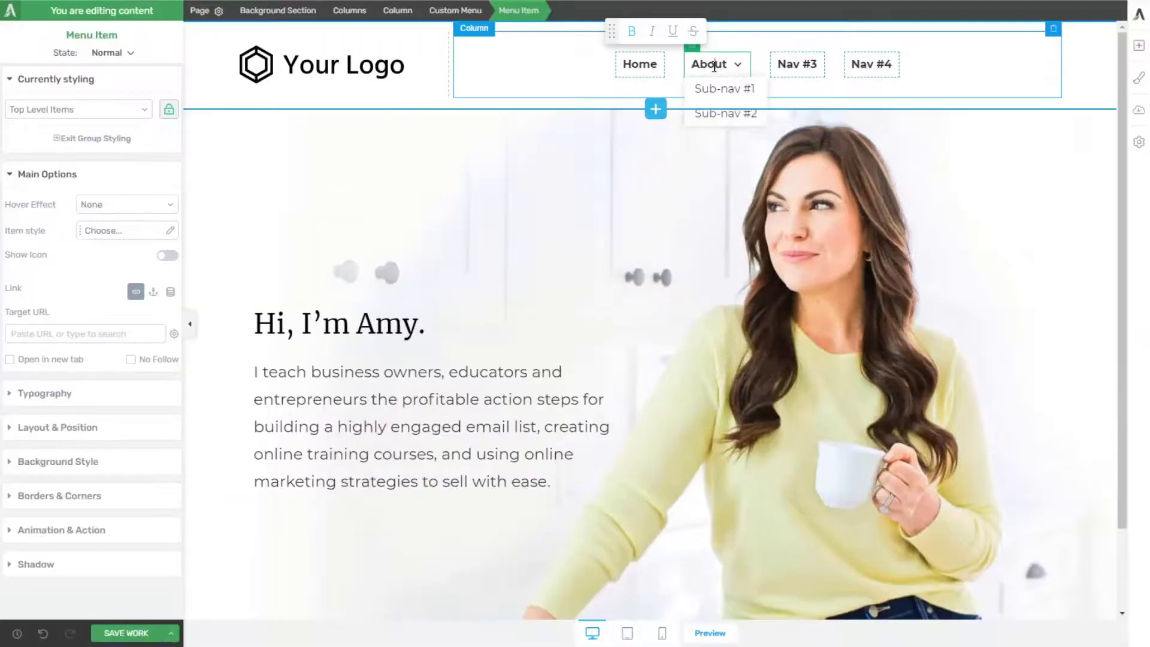
type("Podcast")
key("Escape")
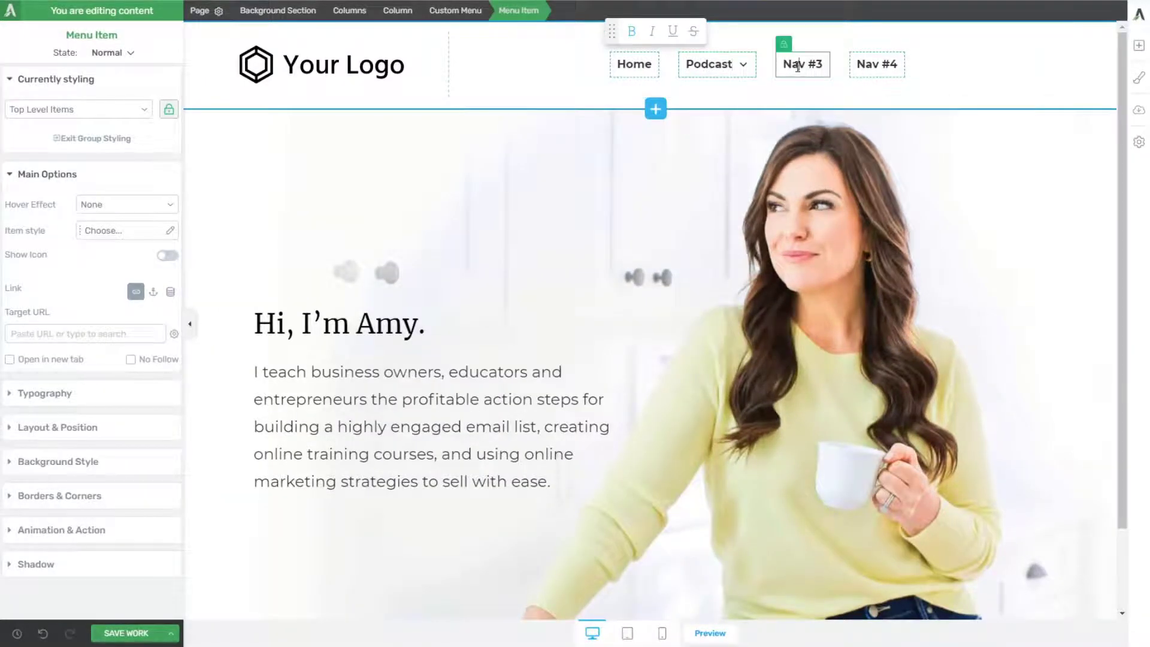
Step: Rename the menu items Nav #3 and Nav #4 as About and Learn
type("About")
left_click(862, 66)
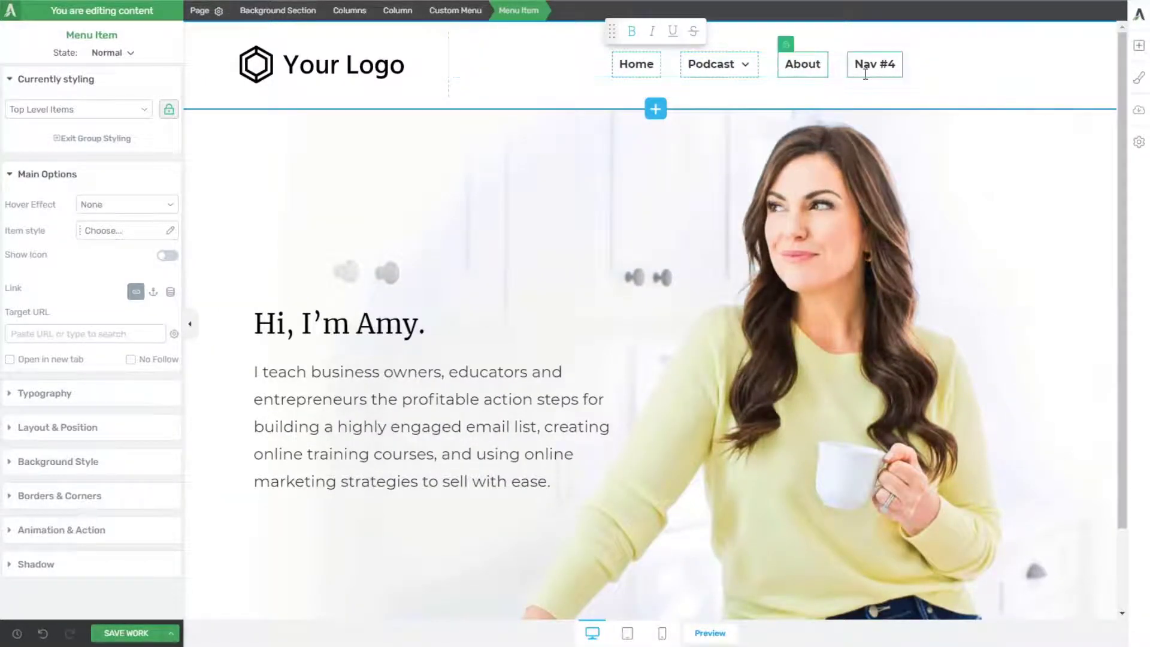
type("learn")
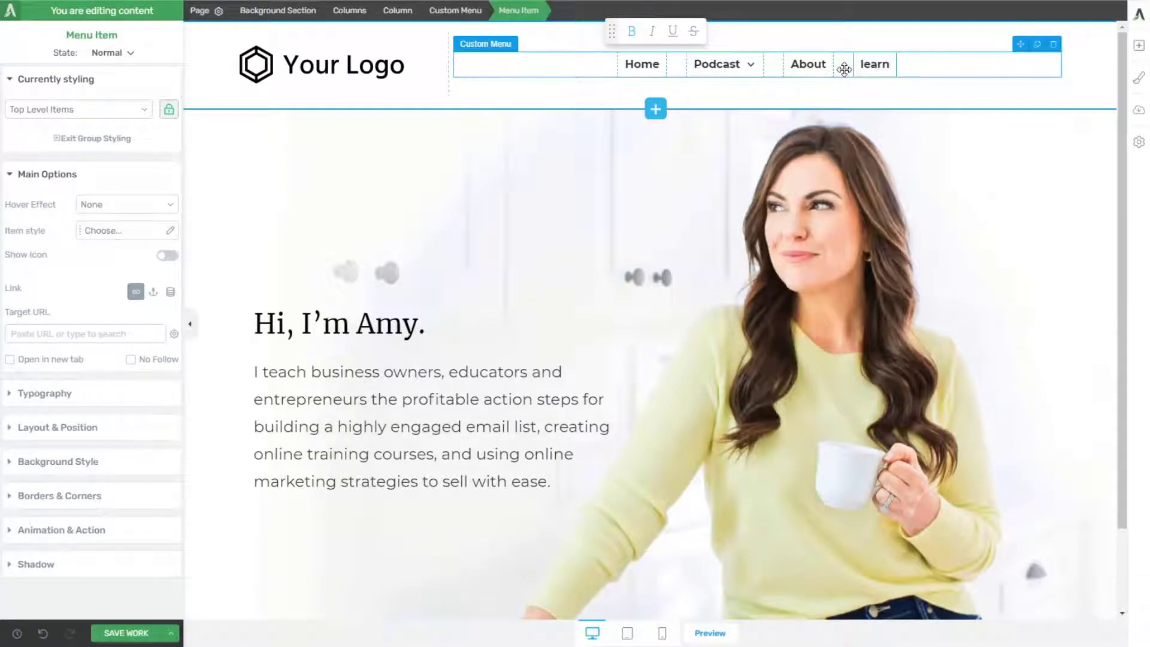
key("BackSpace")
key("BackSpace")
key("BackSpace")
key("BackSpace")
key("BackSpace")
type("Learn")
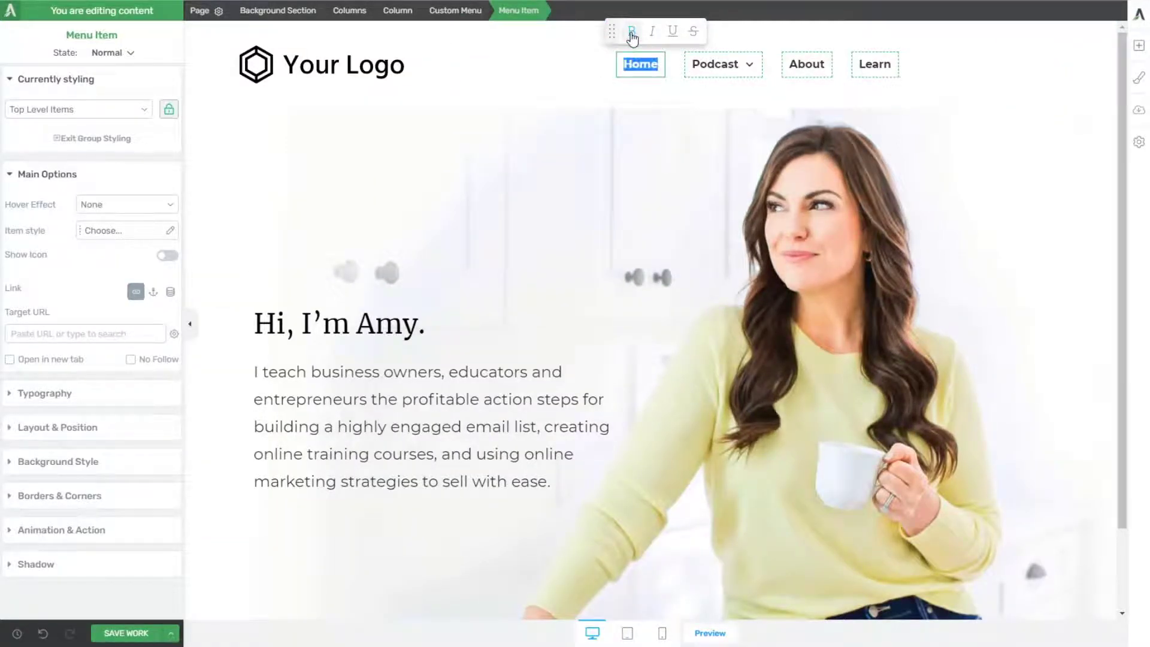
Step: Remove the bold formatting from all top-level items of the header menu
left_click(632, 38)
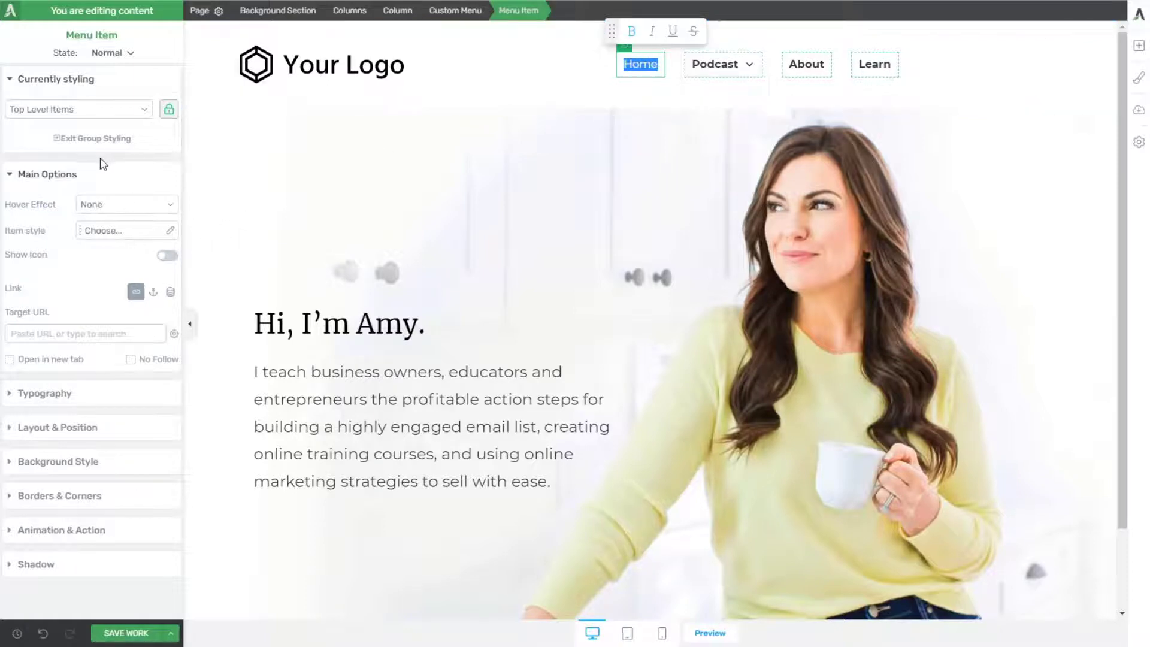
left_click(45, 394)
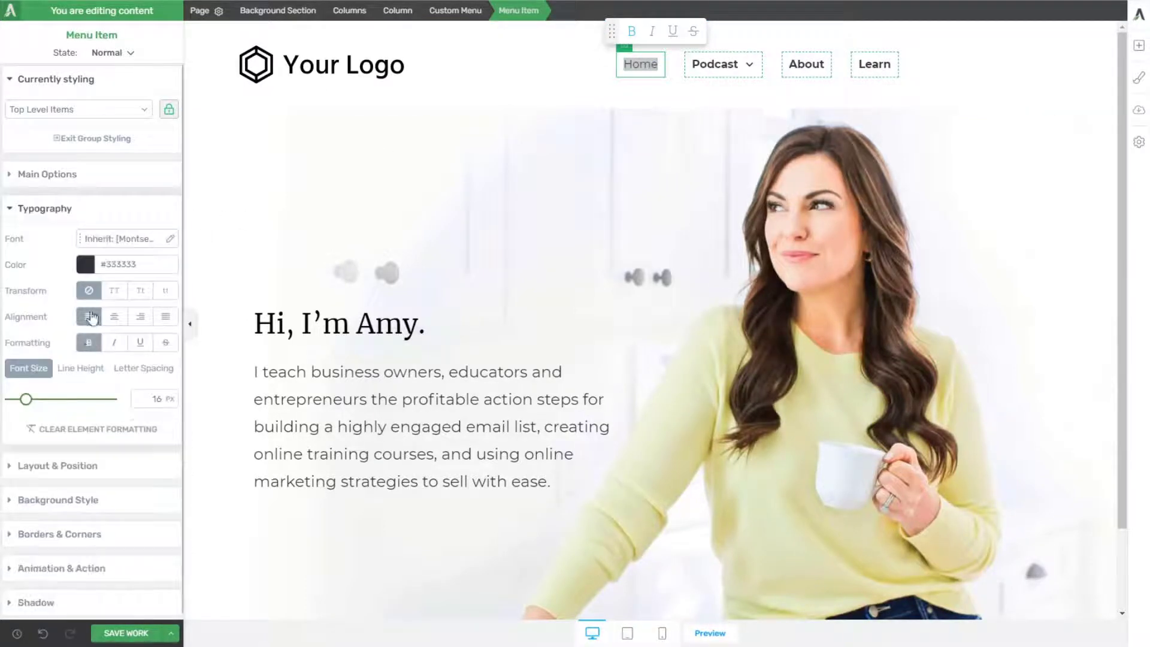
left_click(91, 340)
Step: Align the whole custom menu to the right within its header column
left_click(585, 67)
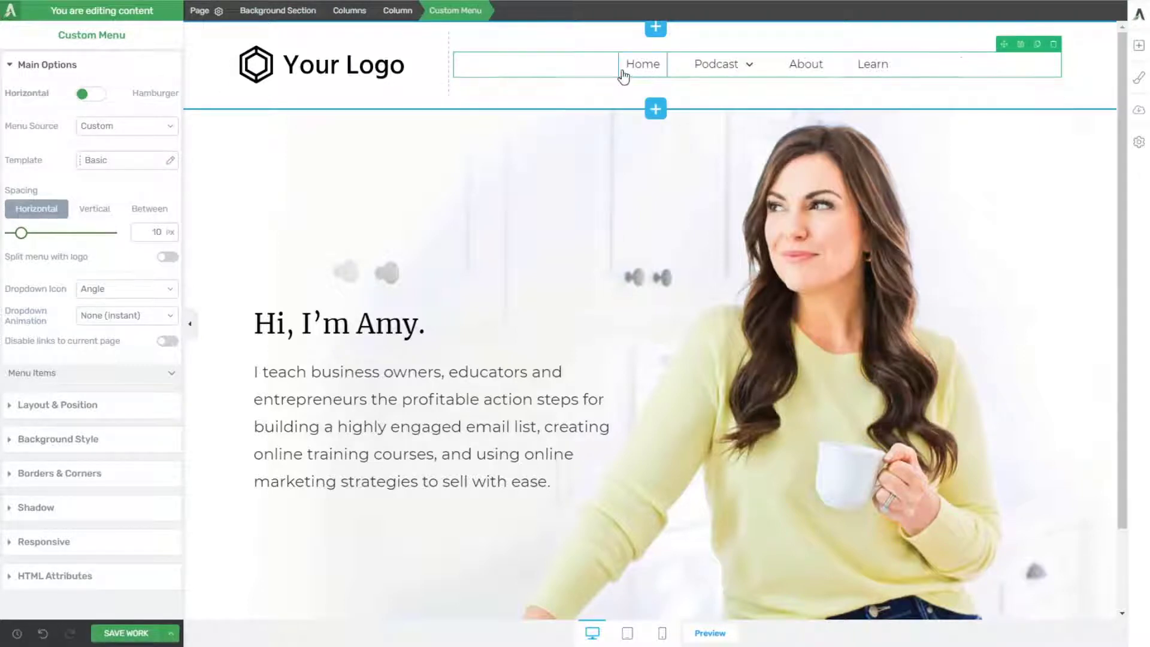
left_click(565, 93)
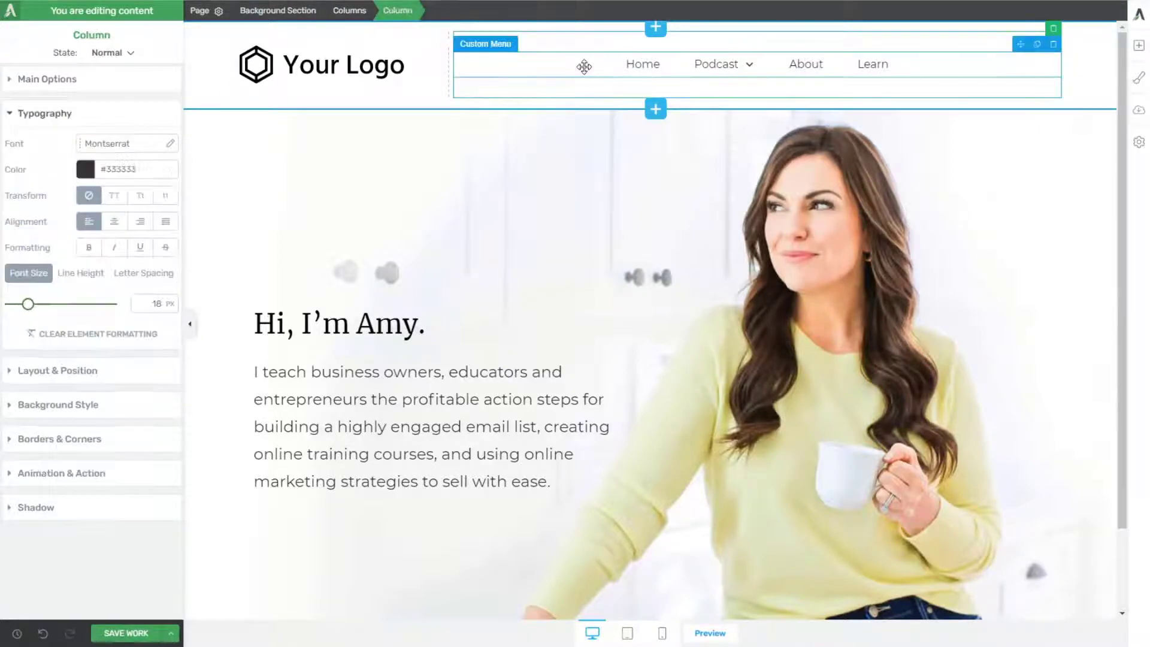
left_click(583, 66)
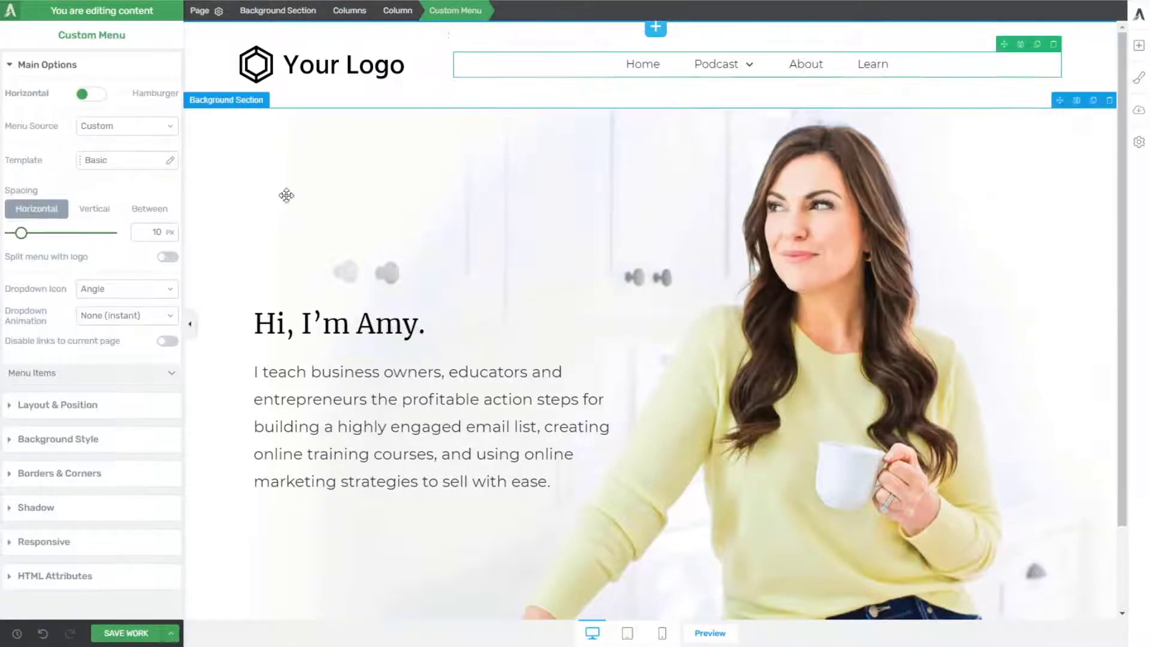
left_click(89, 406)
left_click(160, 303)
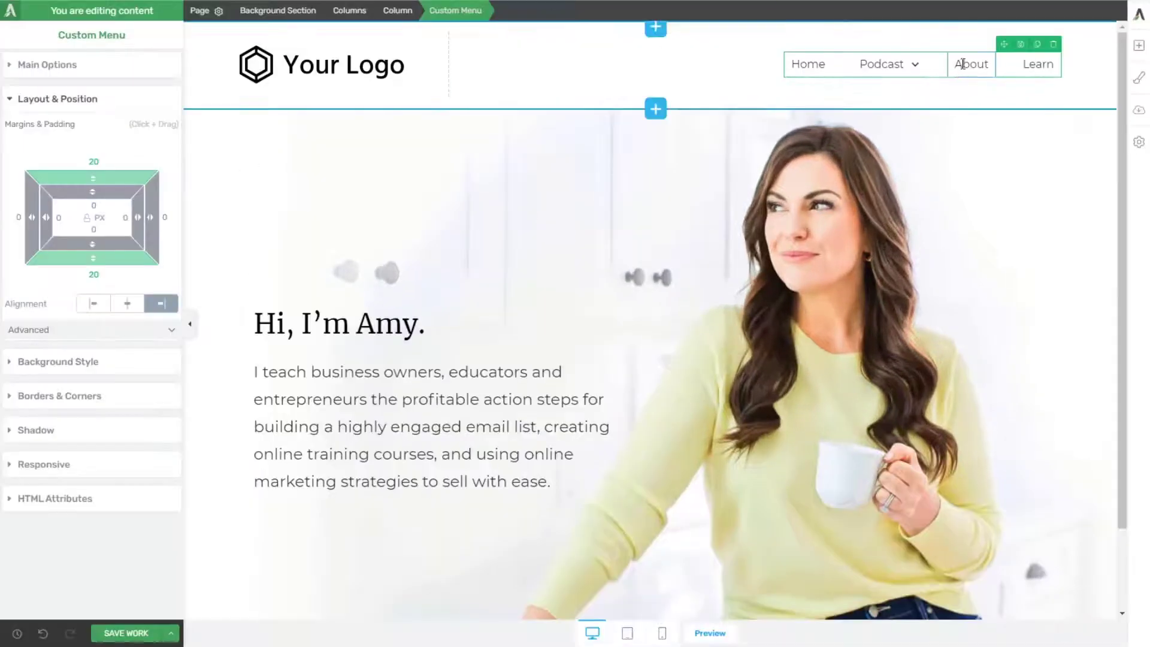
Step: Add further top-level items to the custom menu after Learn
left_click(64, 65)
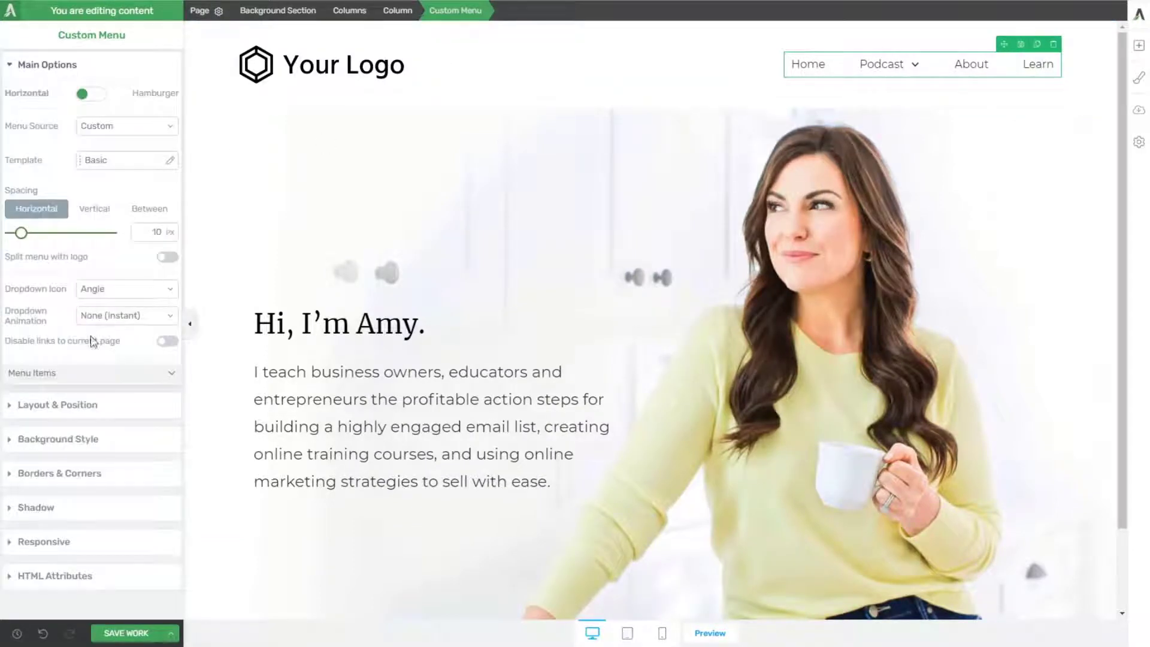
left_click(151, 374)
left_click(157, 392)
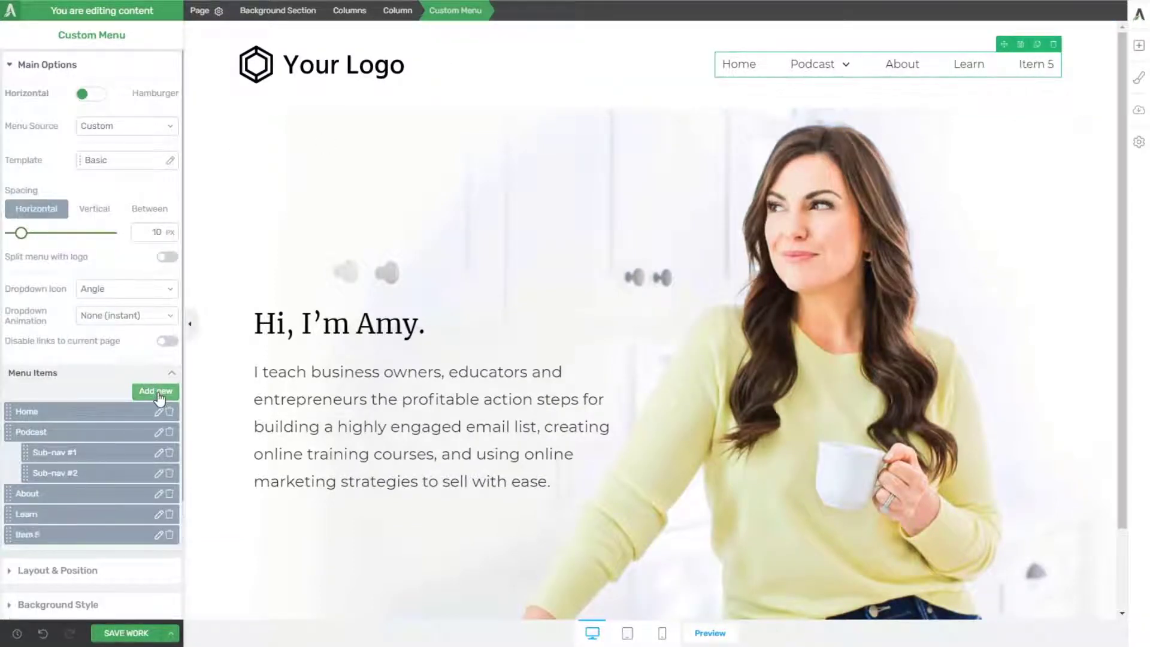
left_click(157, 392)
left_click(157, 392)
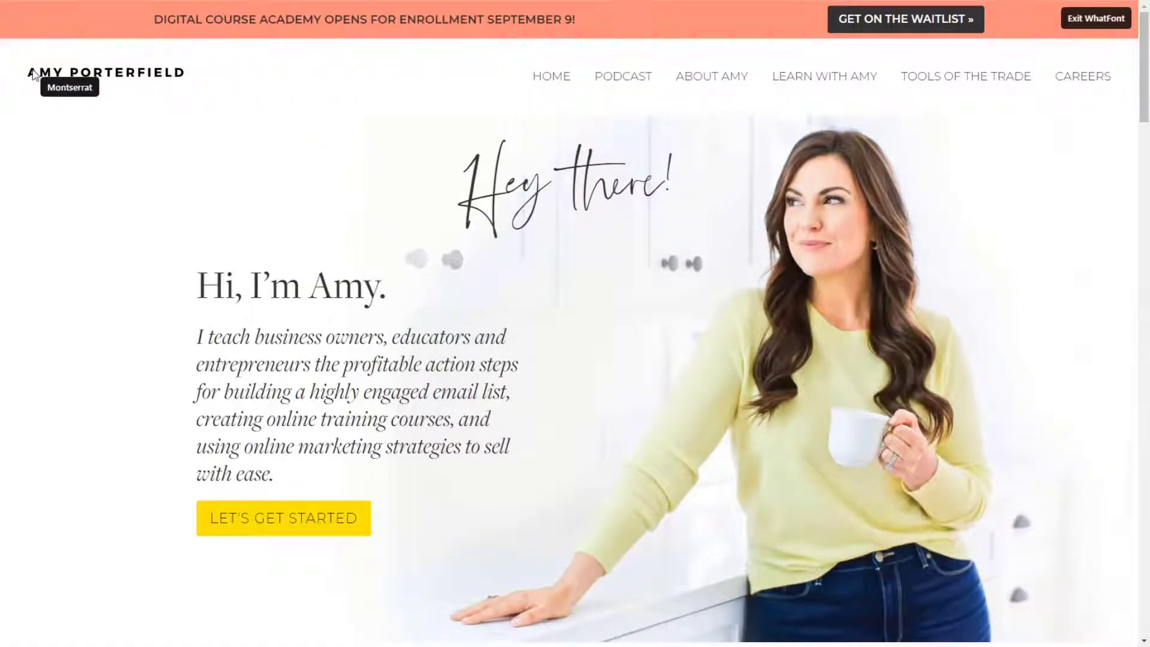
Step: Compare the original homepage's header width and layout with the rebuilt header viewed across the full canvas
scroll(79, 136, "down", 10)
scroll(99, 281, "down", 12)
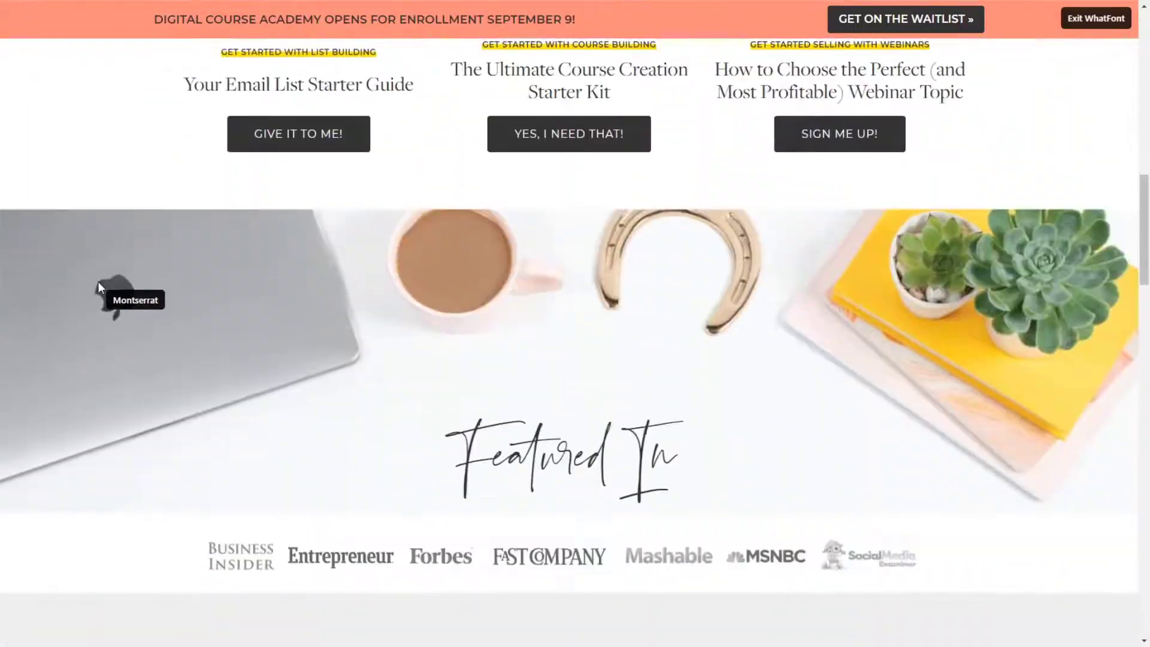
scroll(105, 347, "up", 12)
scroll(106, 342, "up", 6)
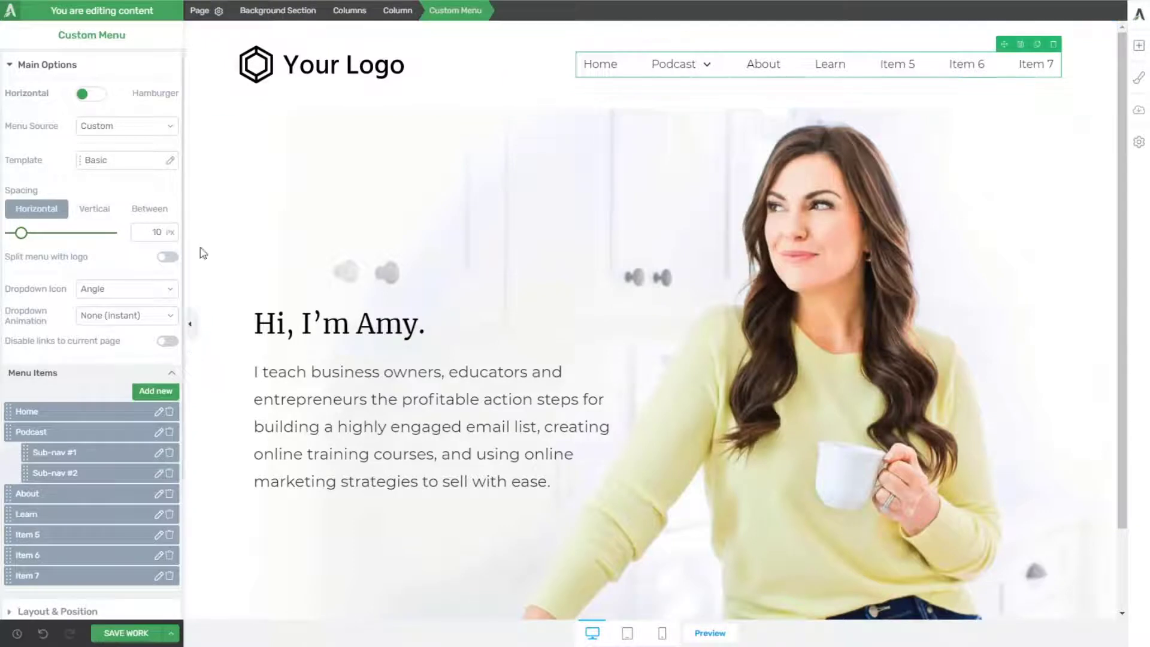
left_click(190, 326)
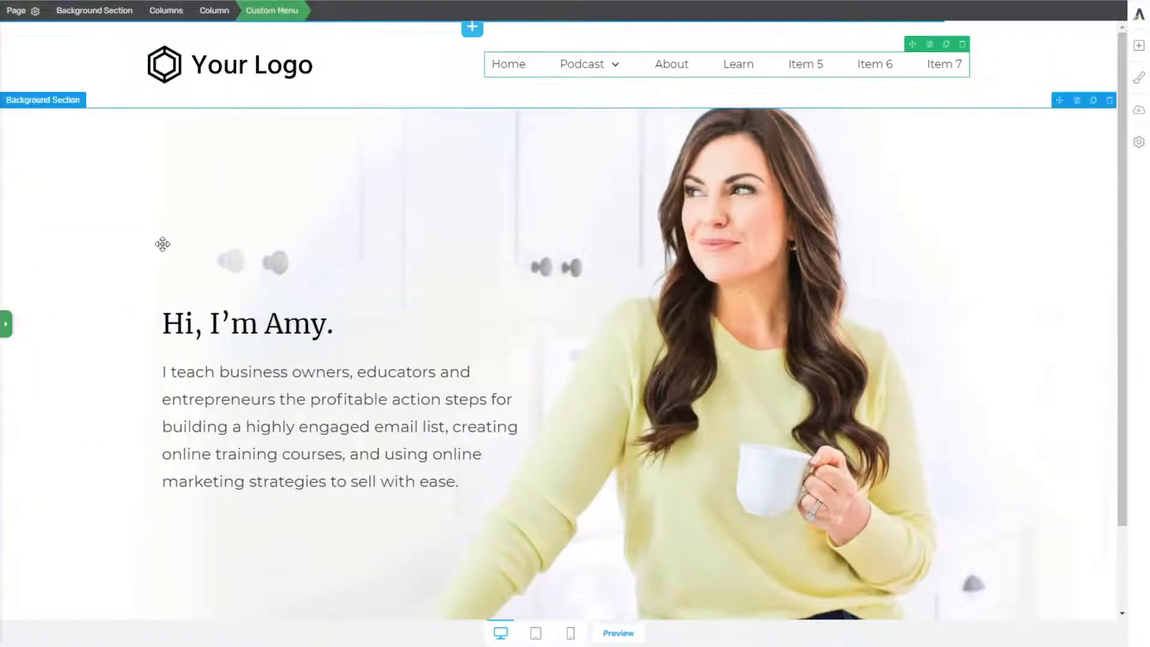
left_click(7, 327)
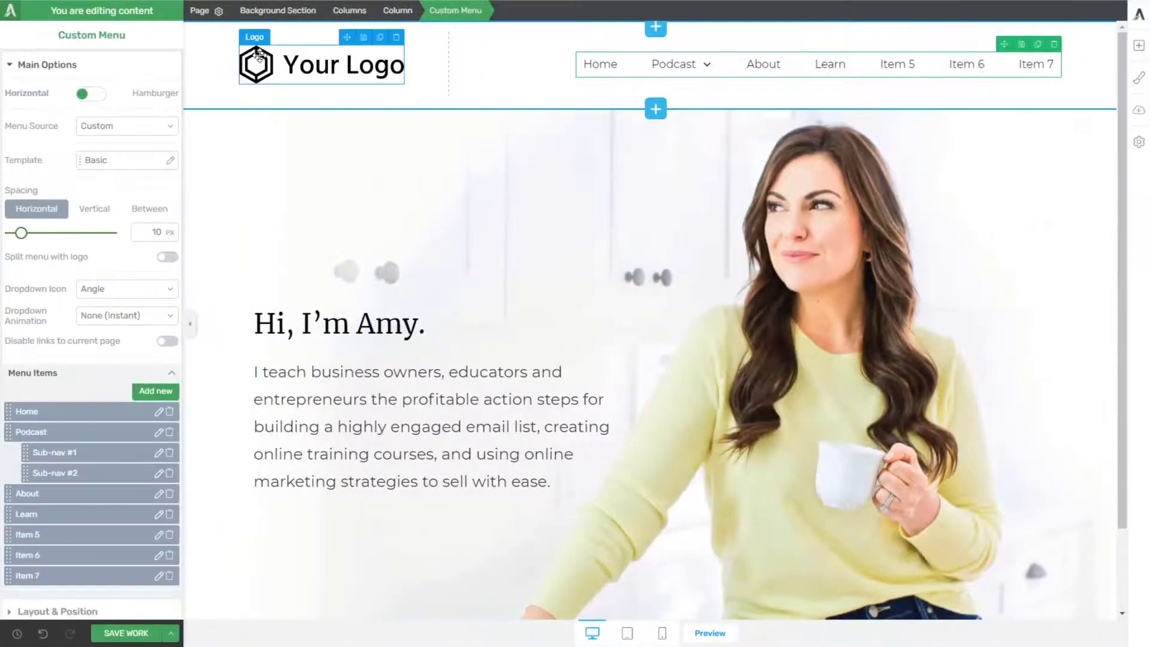
Step: Try to stretch the header background section's content across the entire screen width instead of inheriting the landing page width
left_click(275, 103)
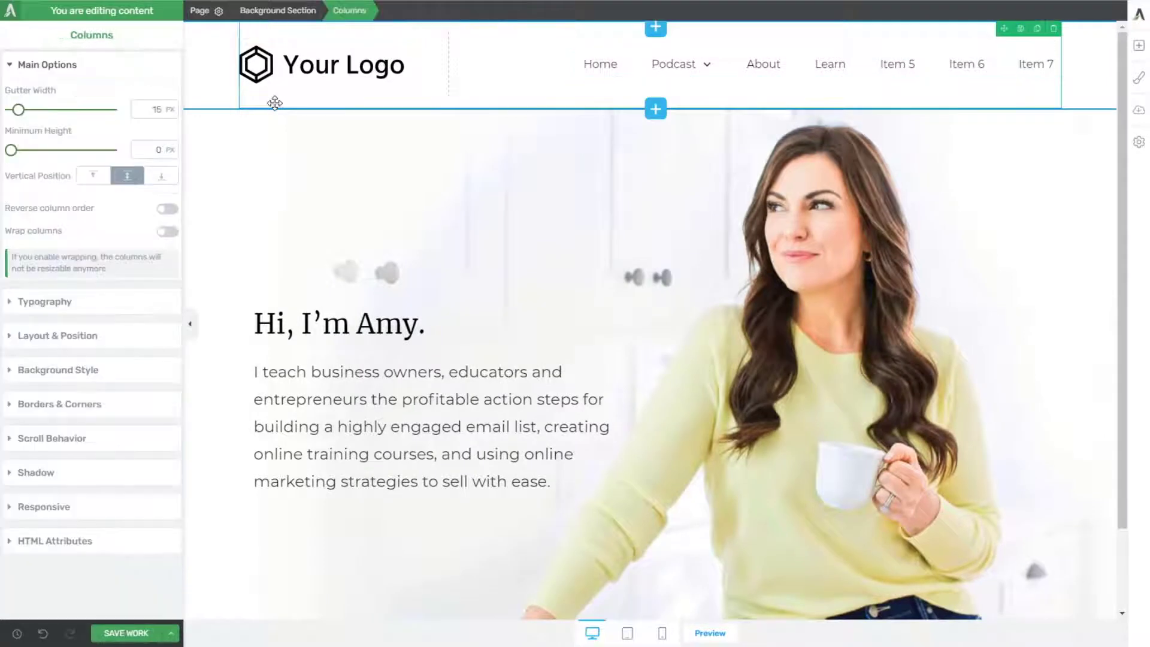
left_click(280, 11)
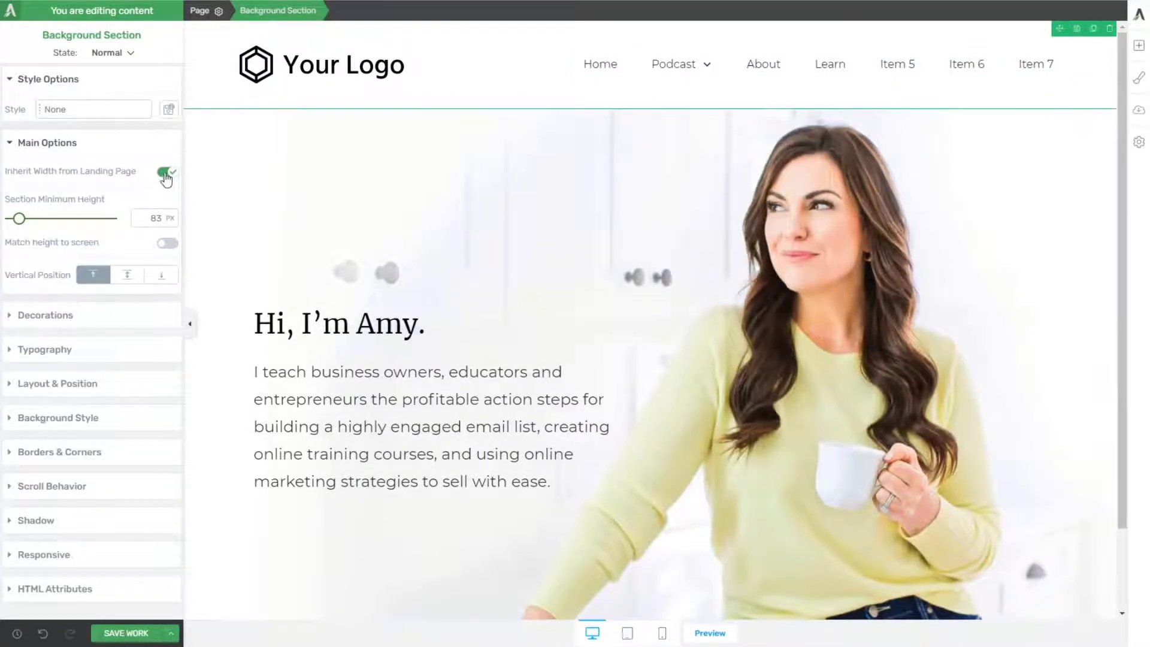
left_click(262, 98)
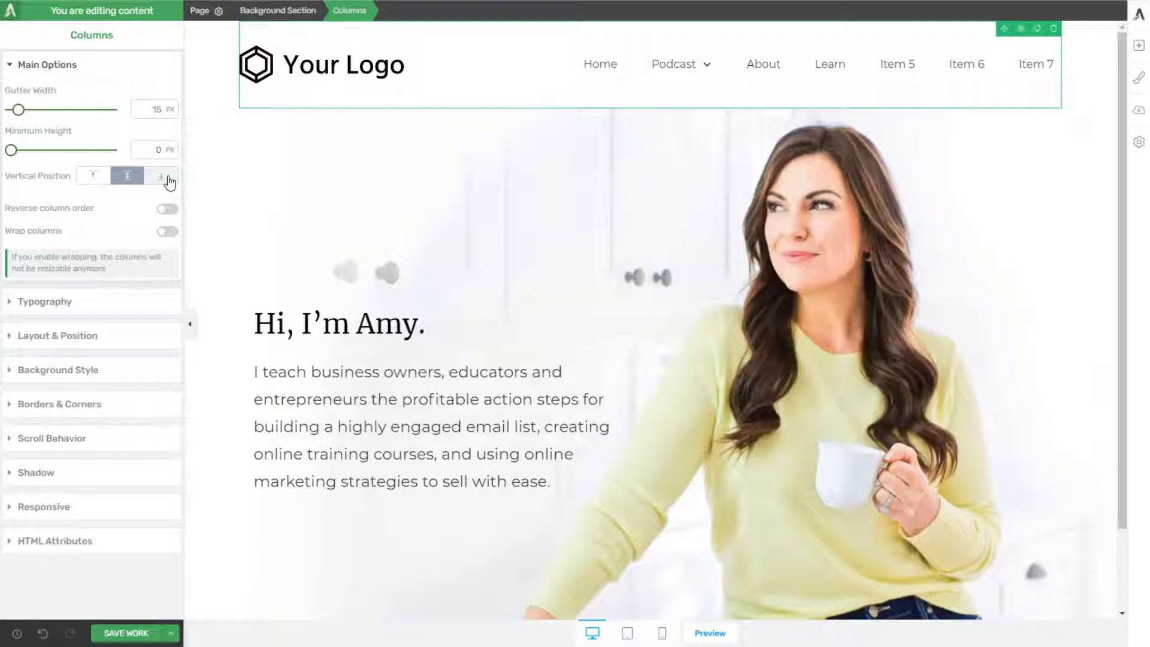
left_click(284, 7)
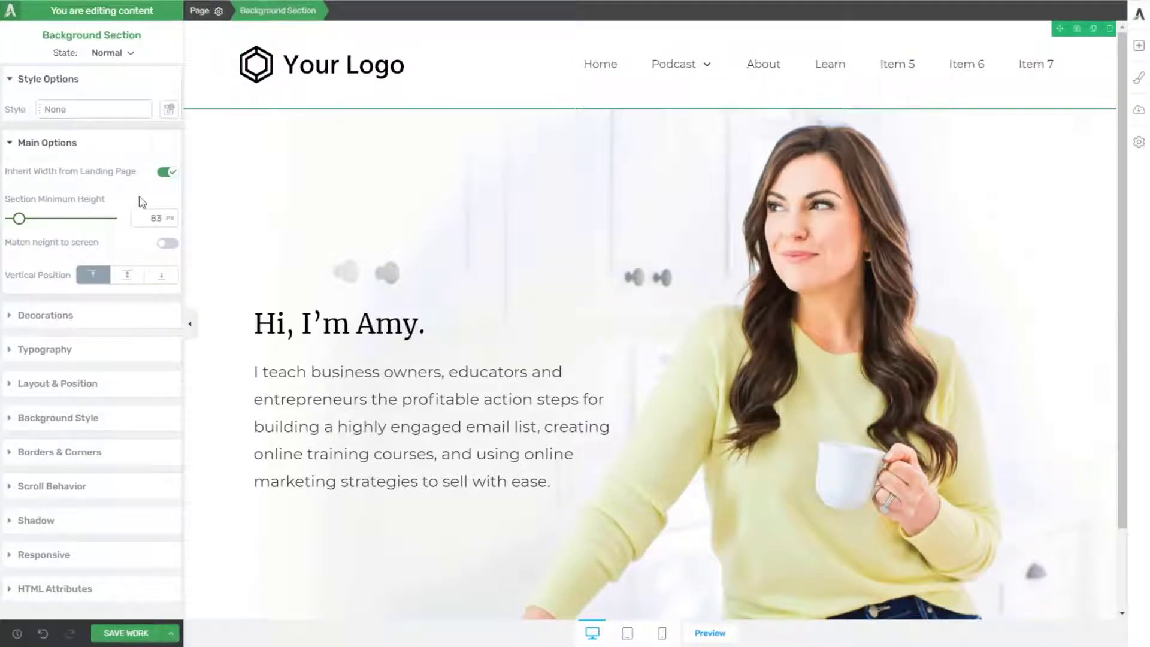
left_click(168, 173)
left_click(190, 323)
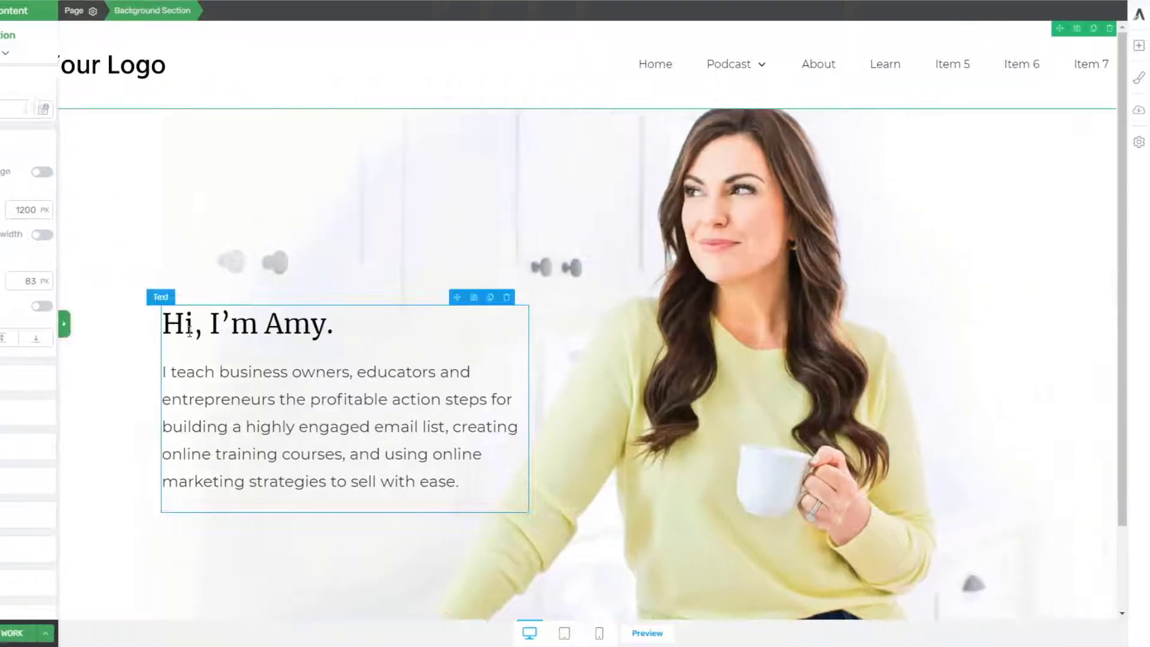
left_click(5, 327)
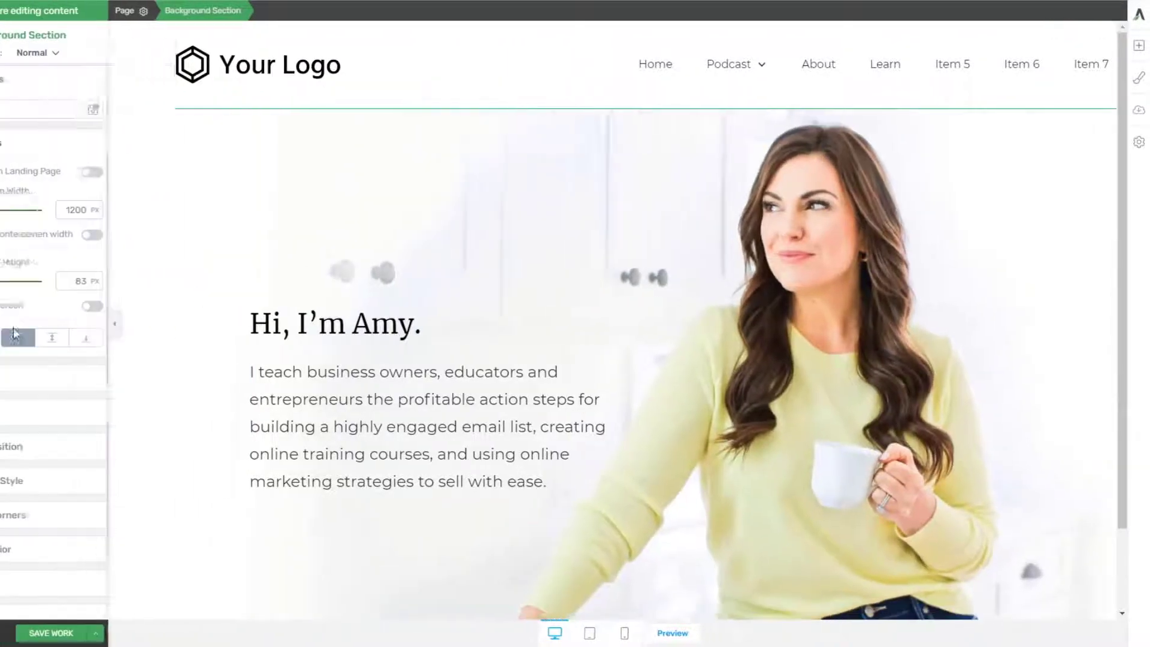
left_click(59, 446)
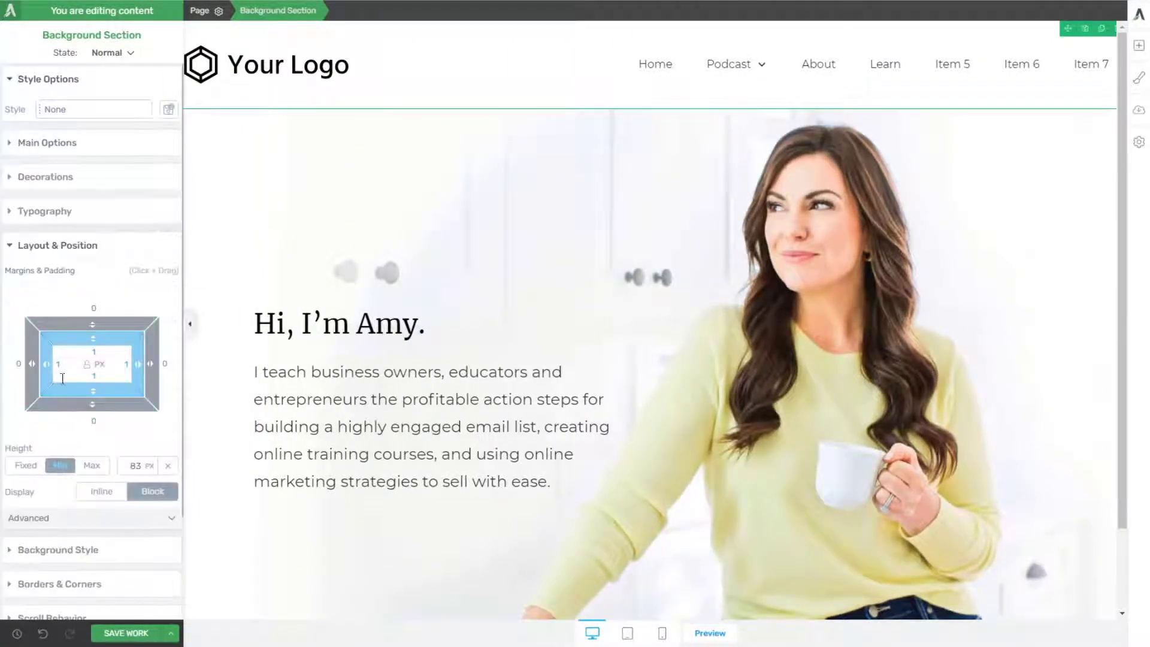
left_click(190, 323)
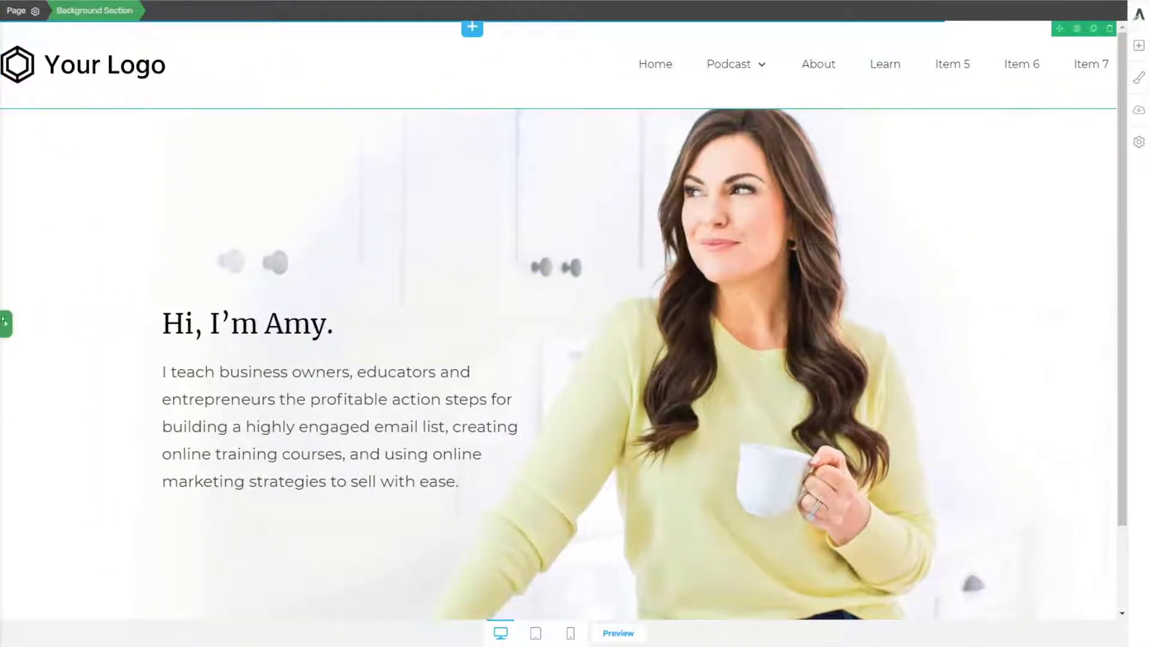
left_click(6, 328)
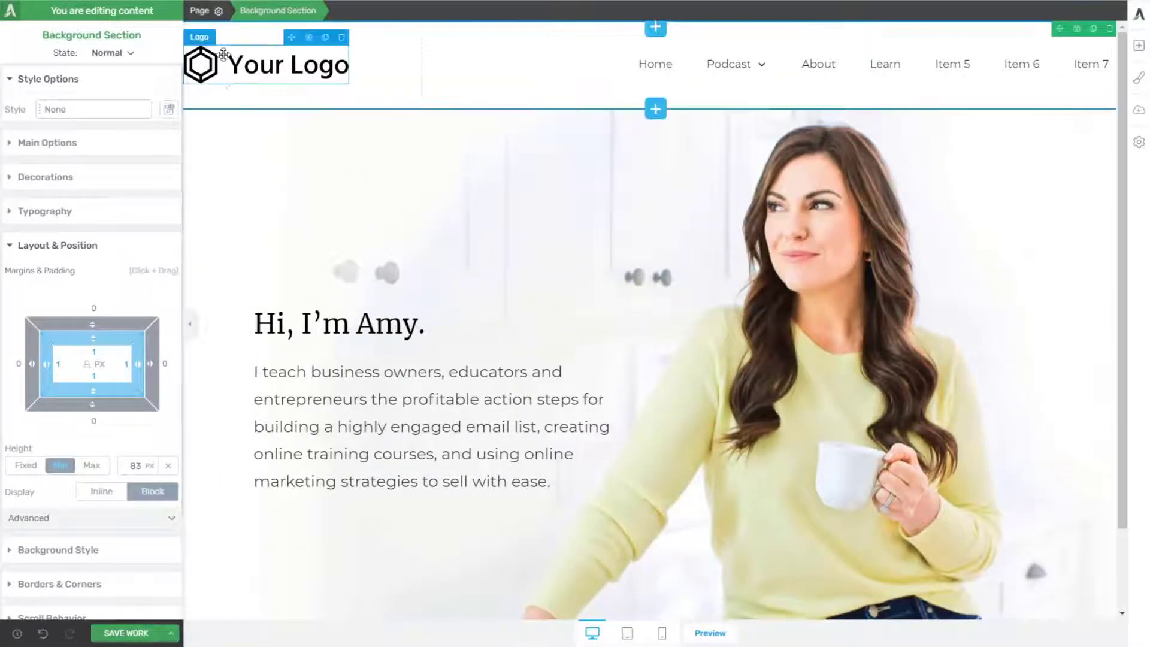
Step: Restore width inheritance from the landing page for the header background section
left_click(63, 144)
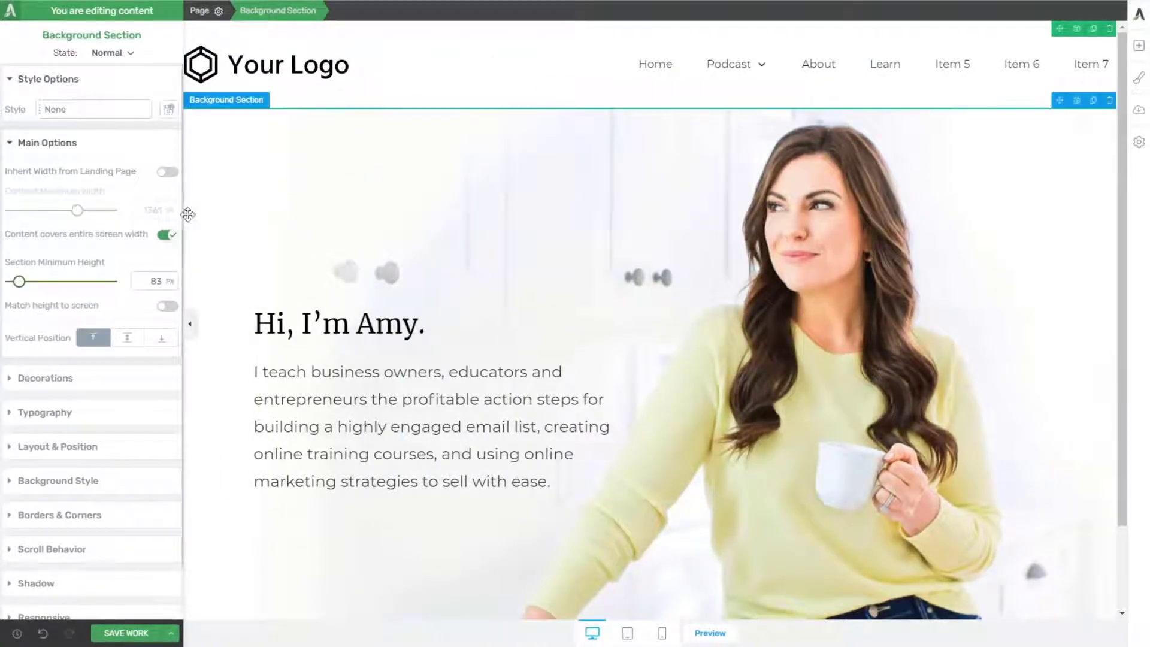
left_click(168, 173)
left_click(190, 323)
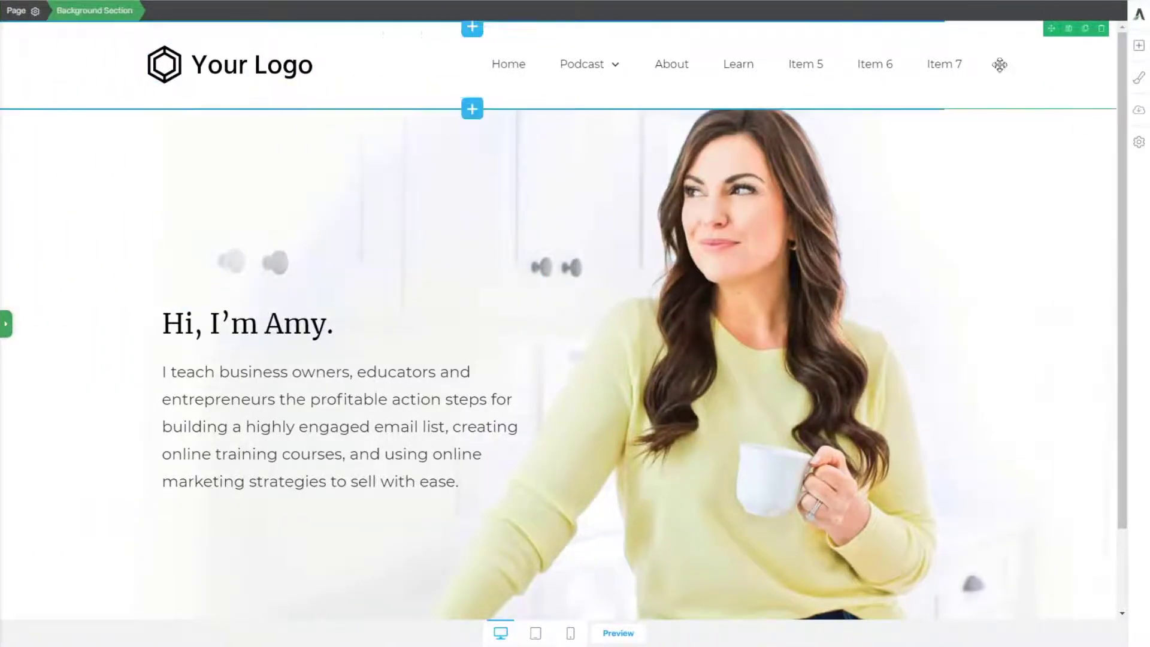
Step: Compare the height of the rebuilt hero section with the hero on the original homepage
scroll(859, 148, "down", 2)
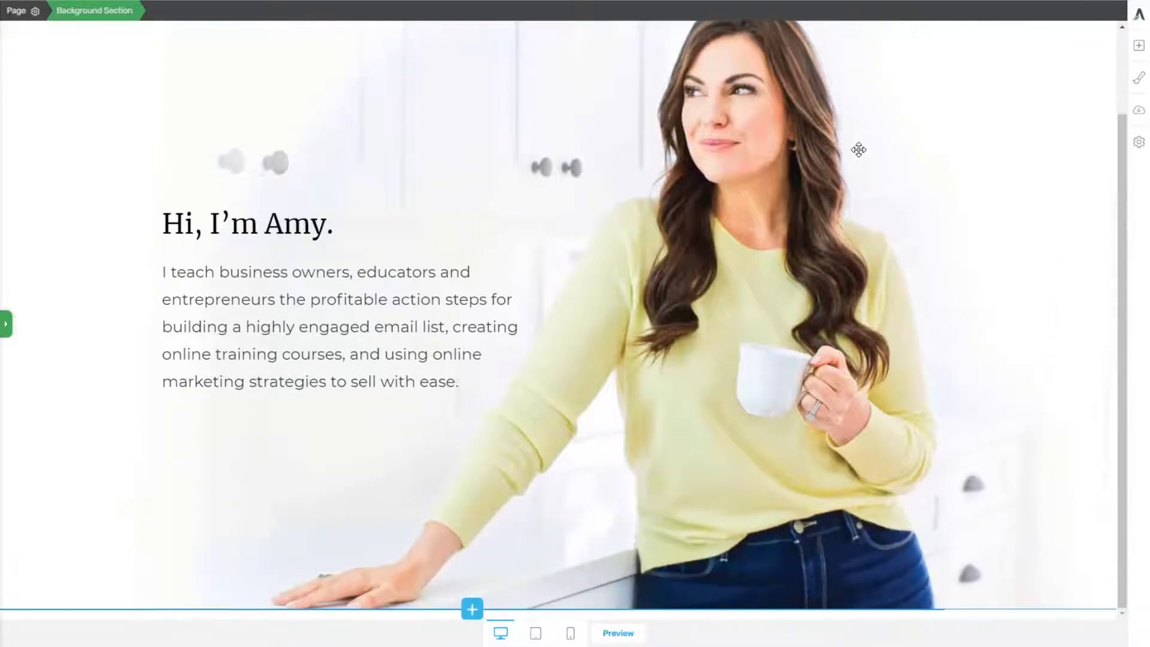
scroll(859, 148, "up", 2)
left_click(7, 328)
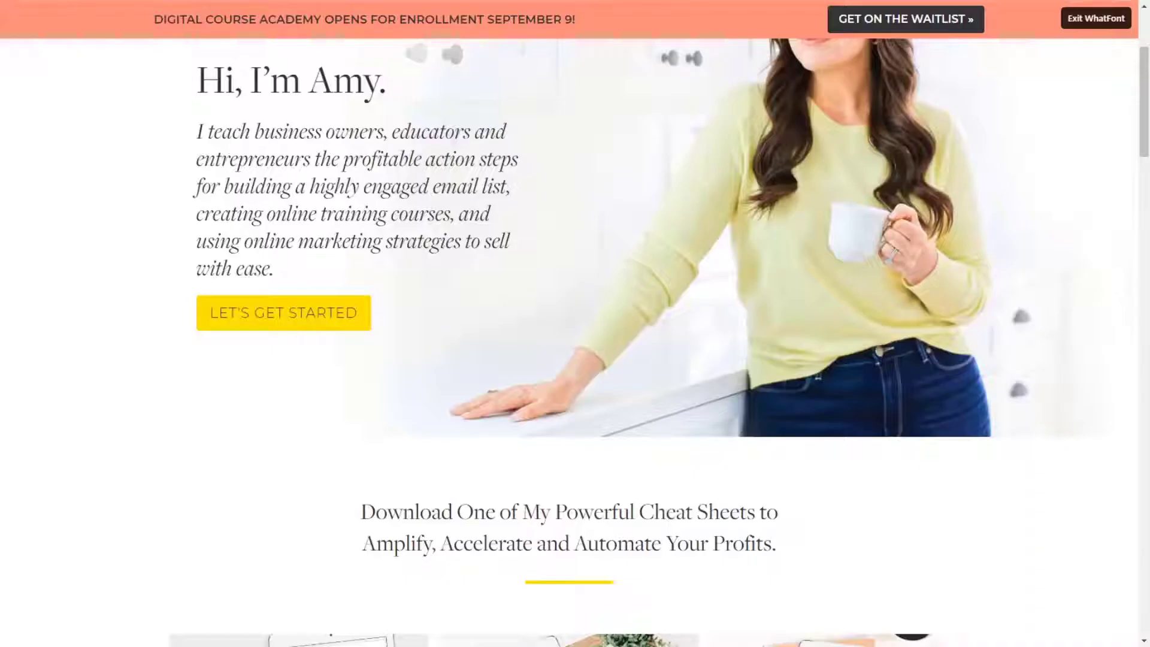
scroll(678, 192, "up", 3)
scroll(659, 183, "down", 2)
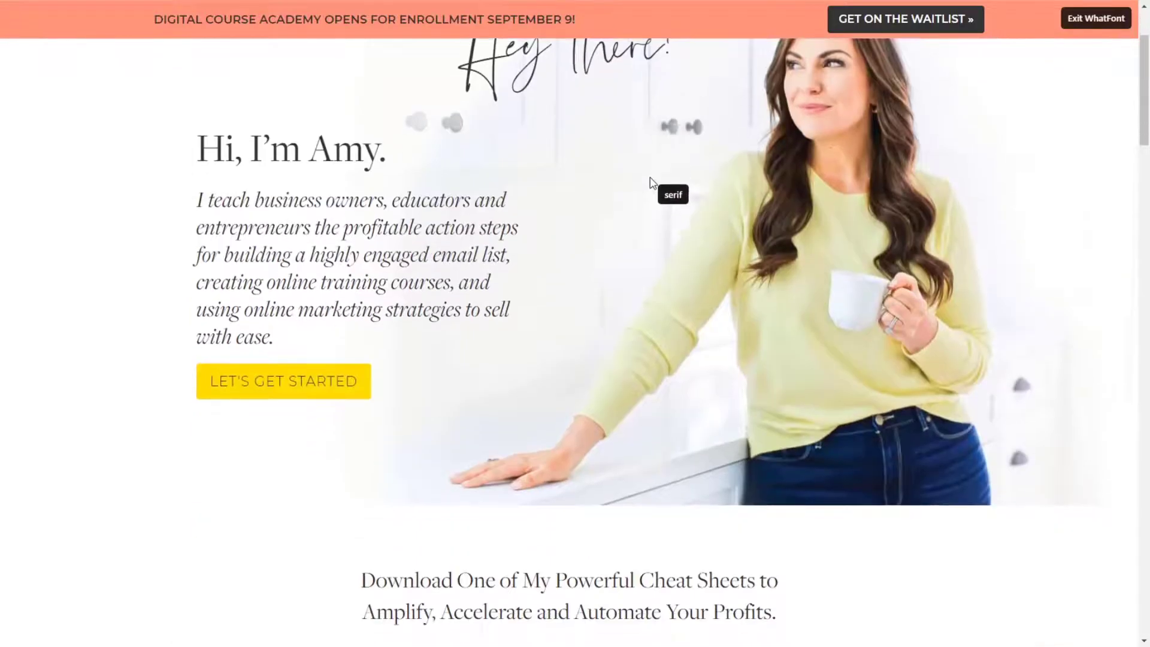
scroll(659, 174, "up", 2)
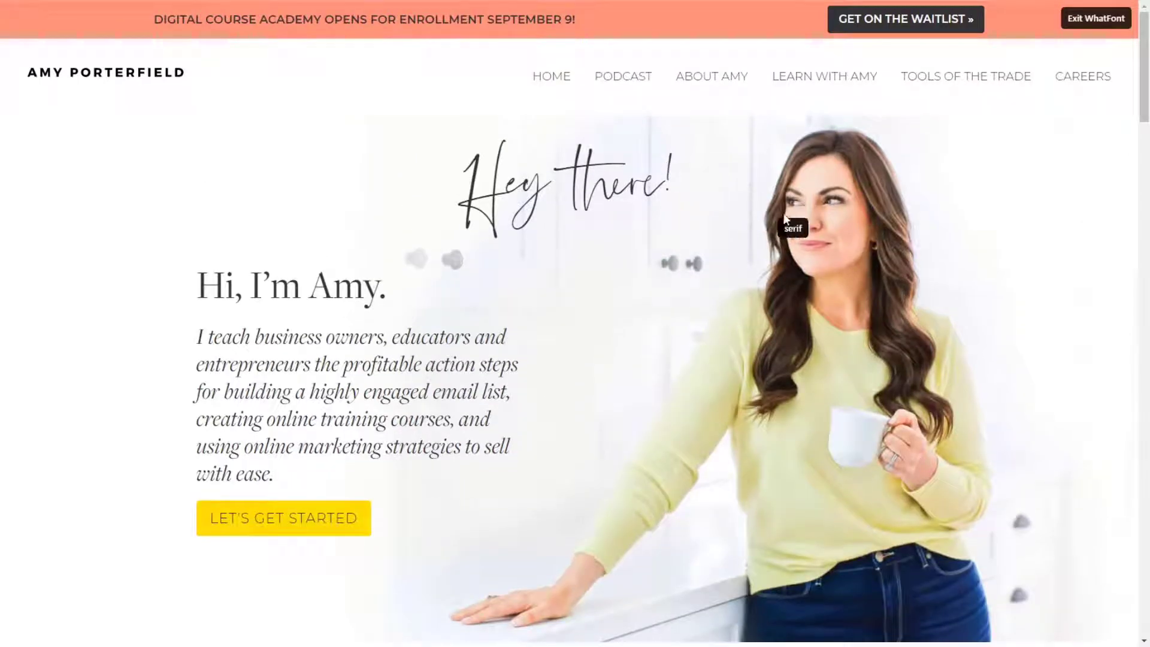
scroll(629, 258, "down", 2)
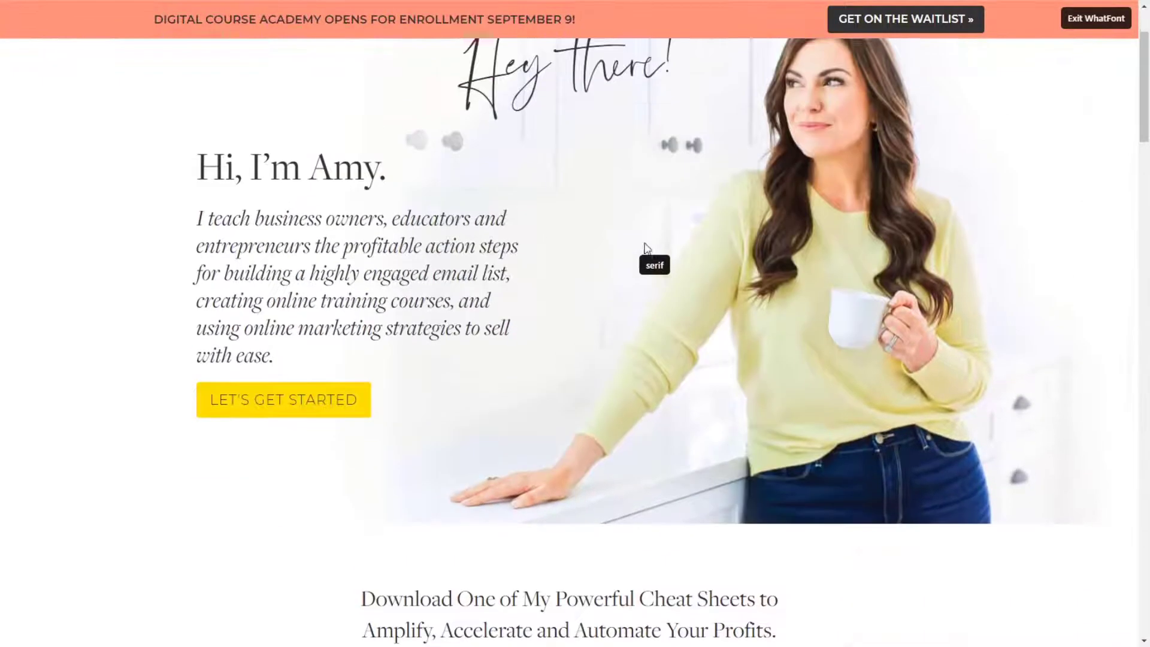
scroll(781, 461, "up", 2)
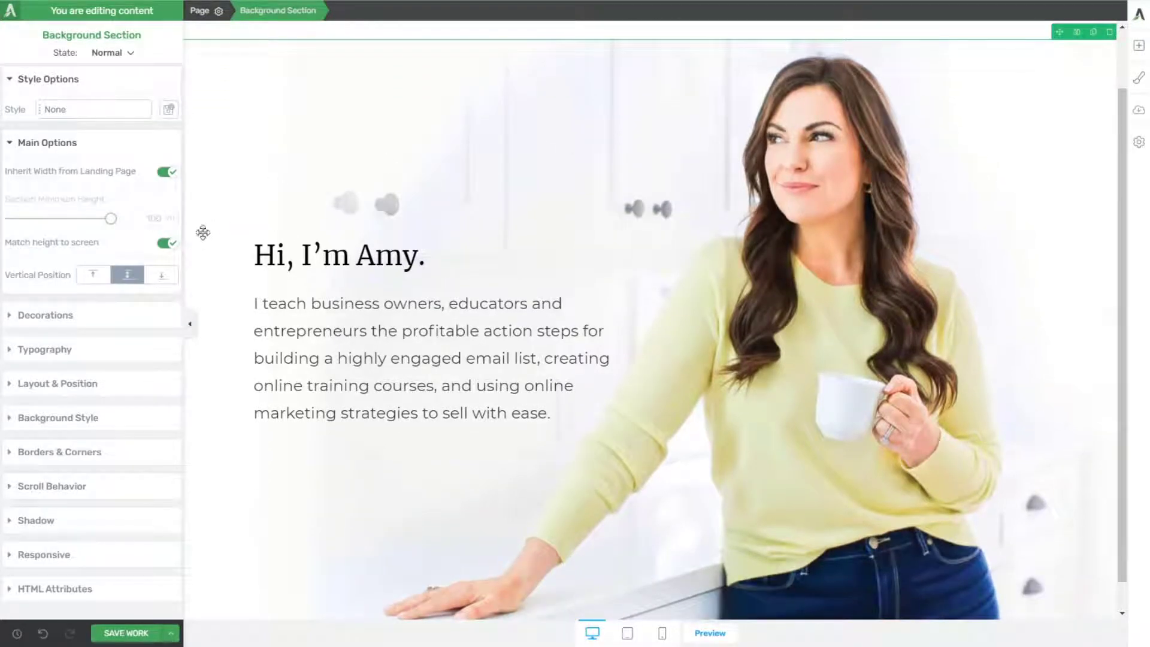
Step: Stop the hero background section from matching the screen height and set its minimum height to 740 px
left_click(167, 242)
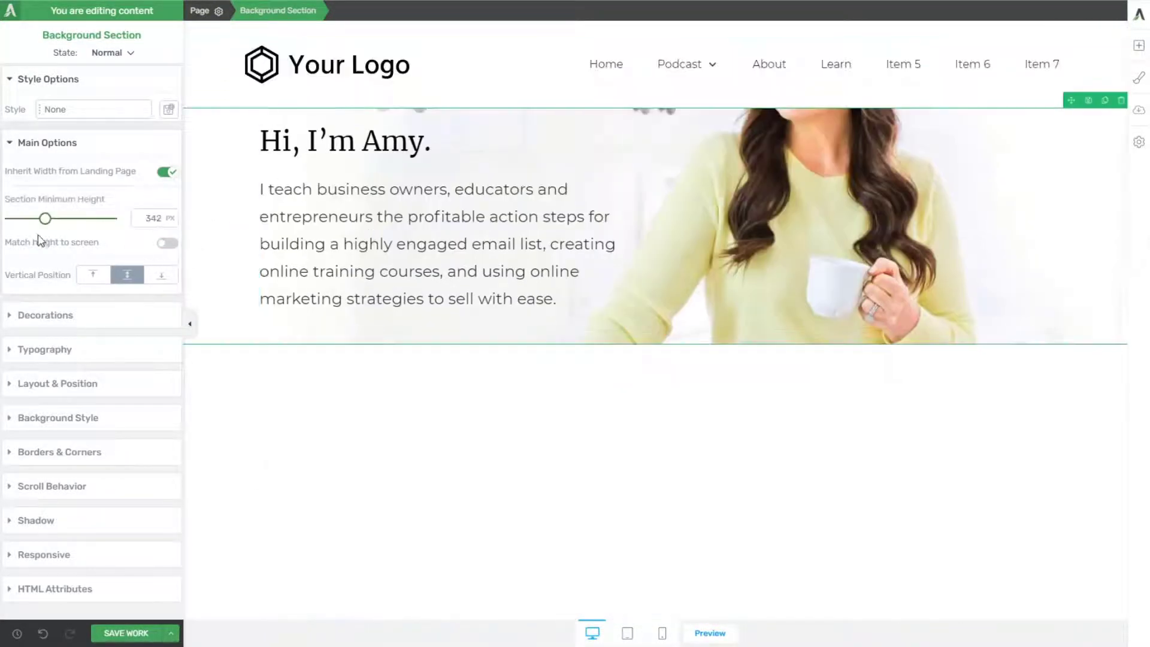
left_click_drag(44, 218, 84, 220)
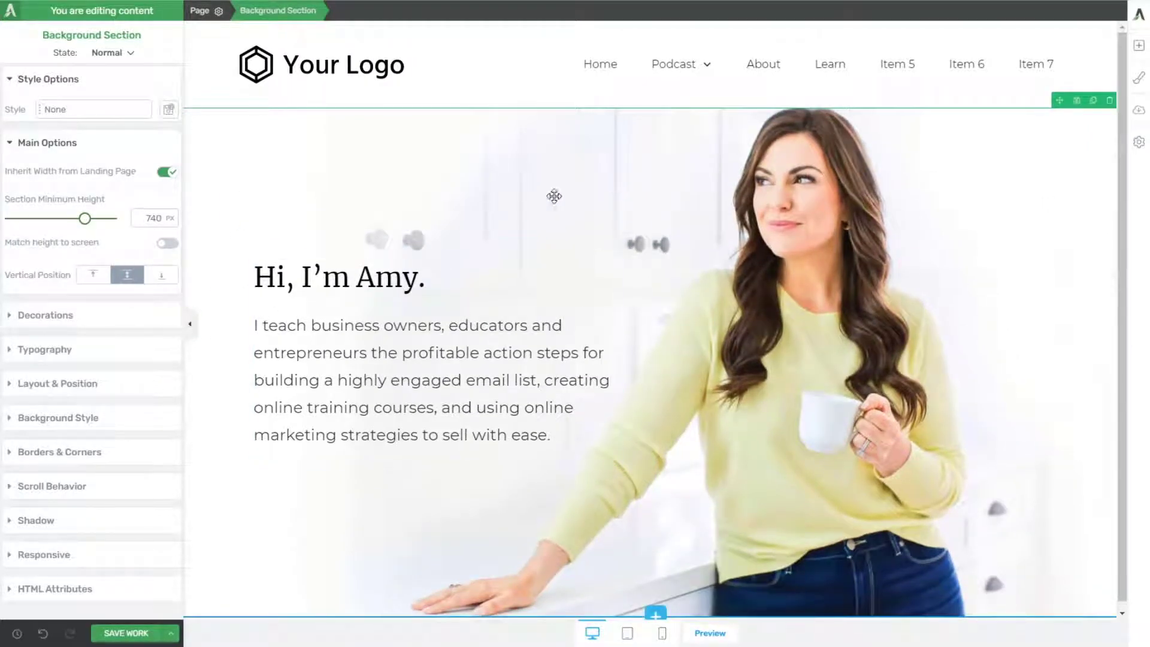
scroll(693, 179, "down", 1)
scroll(700, 181, "up", 1)
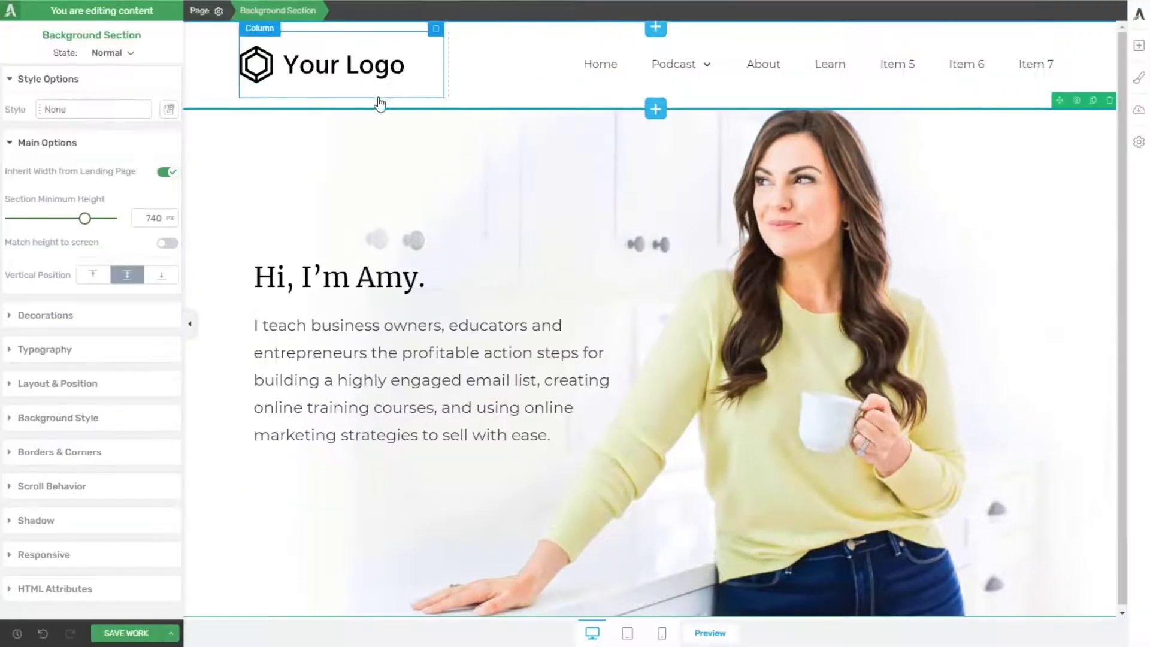
Step: Set the header logo's top and bottom margins to 0
left_click(378, 84)
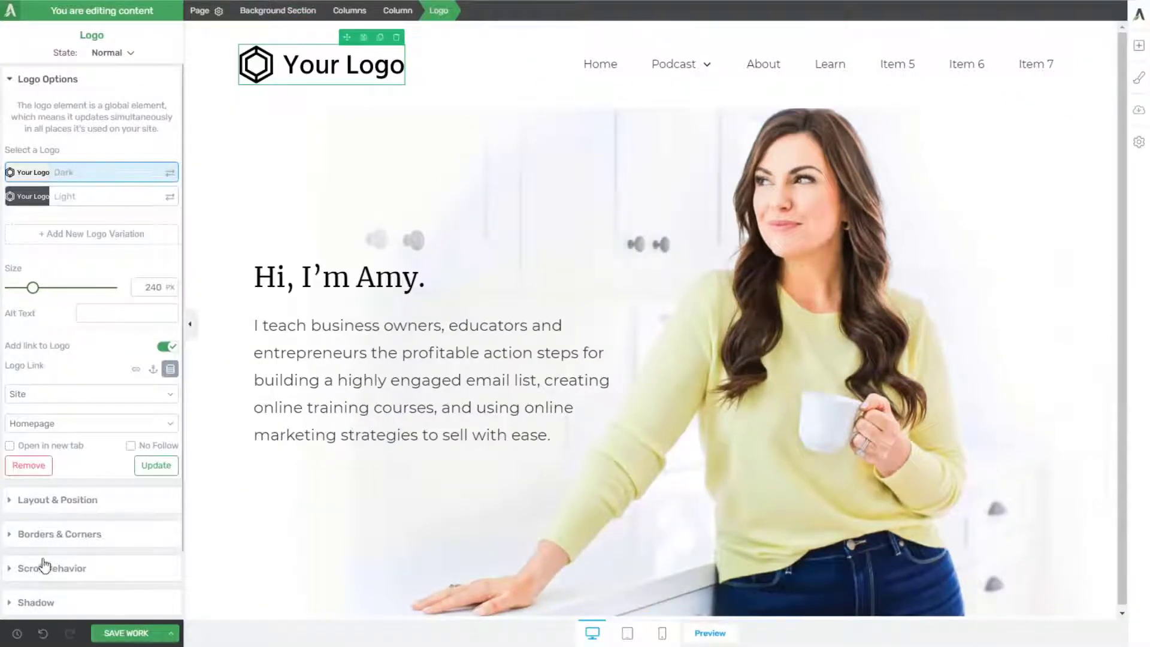
left_click(49, 503)
left_click(97, 286)
type("0")
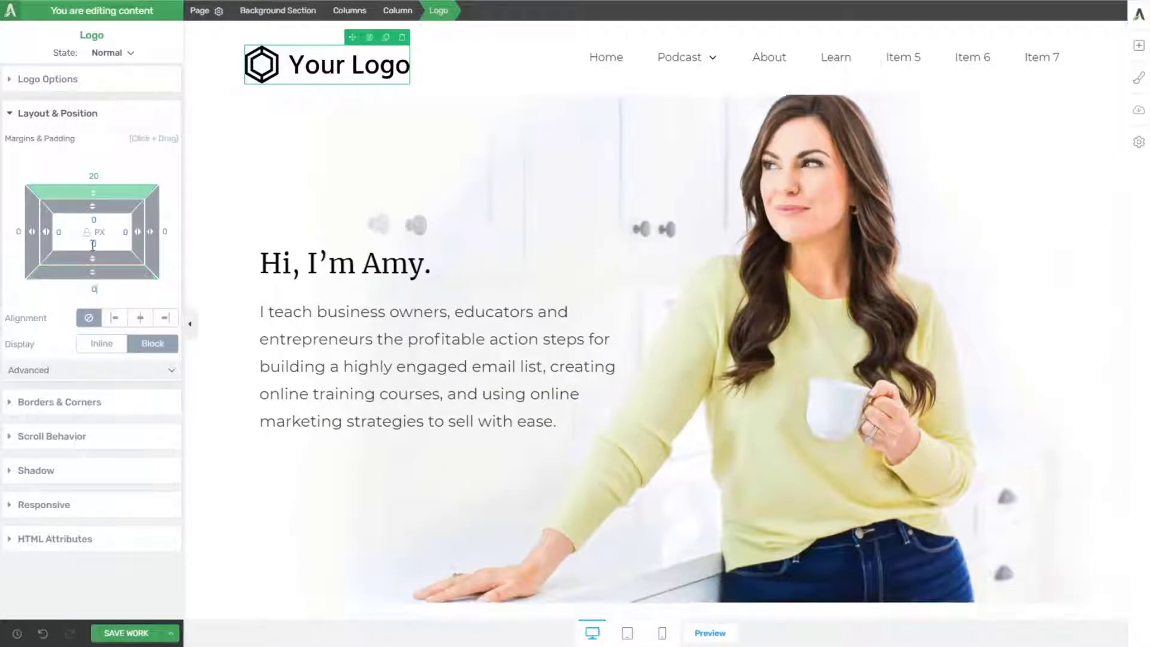
left_click(93, 176)
type("0")
Step: Set the top and bottom padding of the header's columns element to 0
left_click(579, 74)
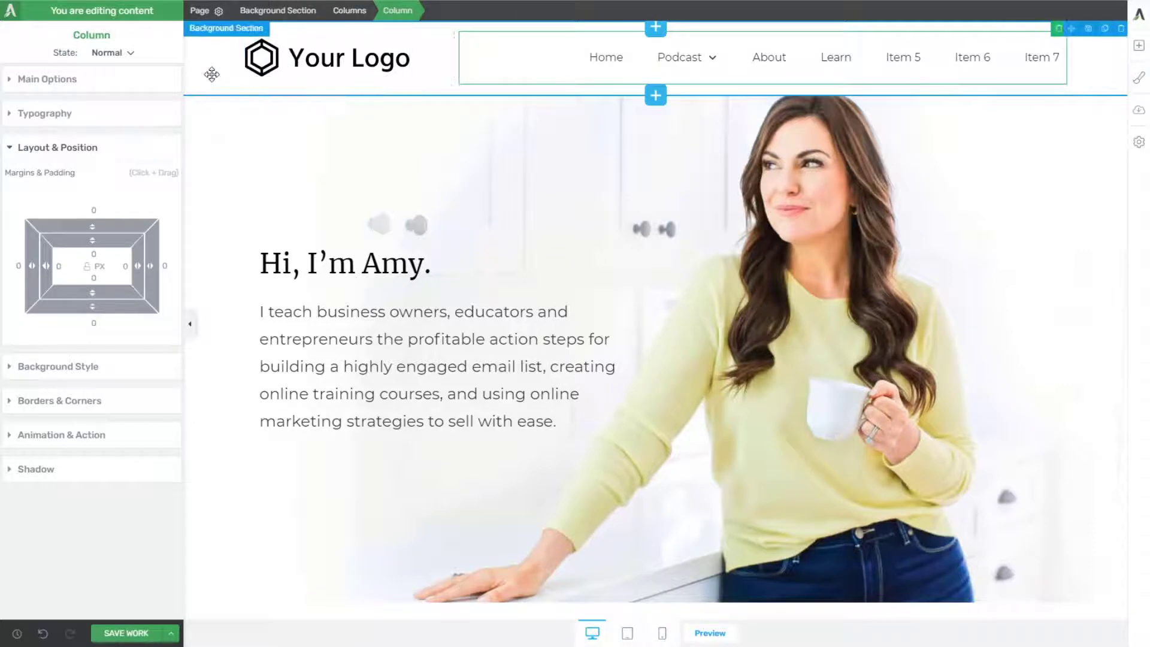
left_click(349, 11)
left_click(94, 264)
type("0")
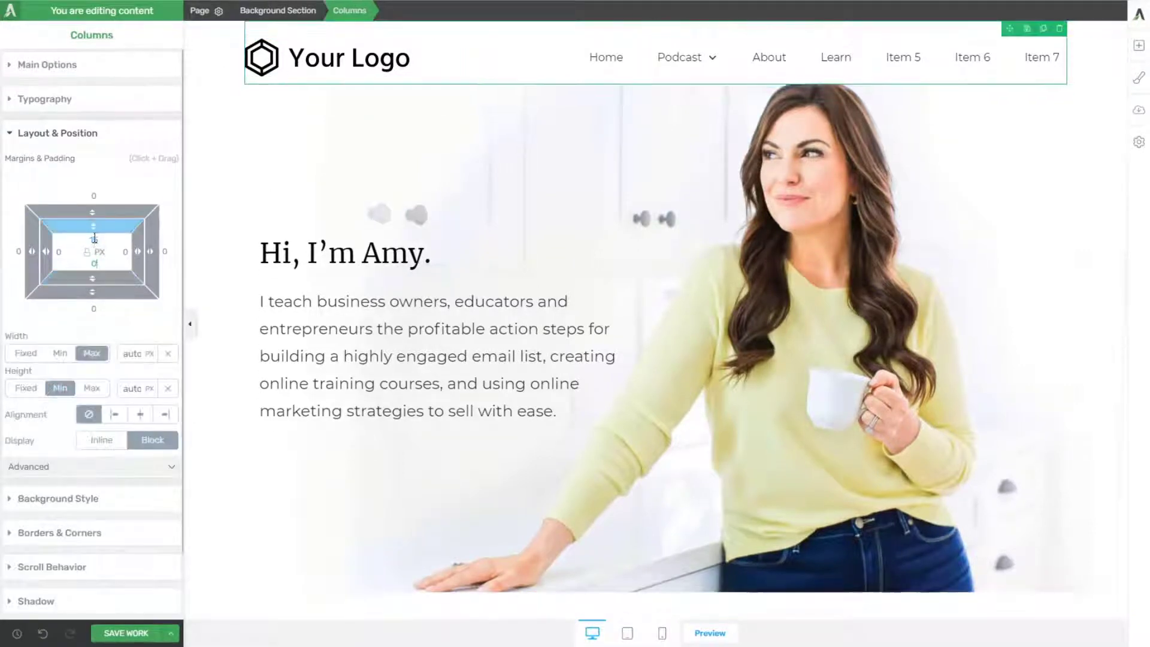
Step: Increase the hero background section's minimum height slightly
left_click(359, 489)
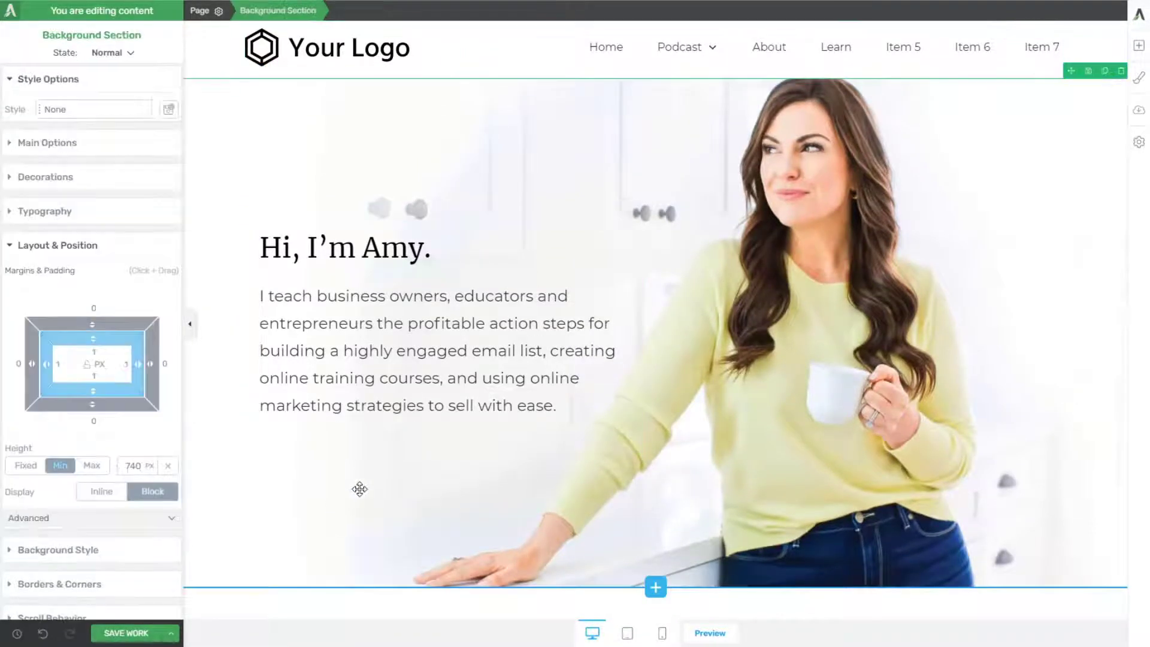
left_click(39, 143)
left_click_drag(84, 218, 90, 220)
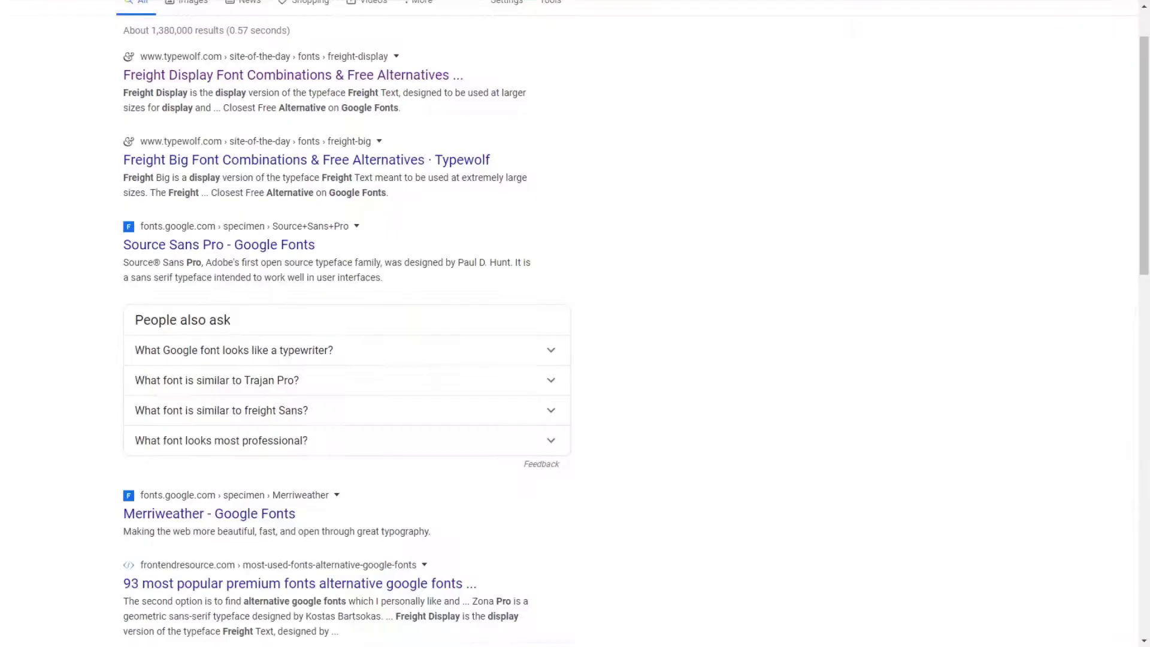
Step: Switch to Google Fonts at fonts.google.com and filter the font families to the Handwriting category only
type("fonts.google.com")
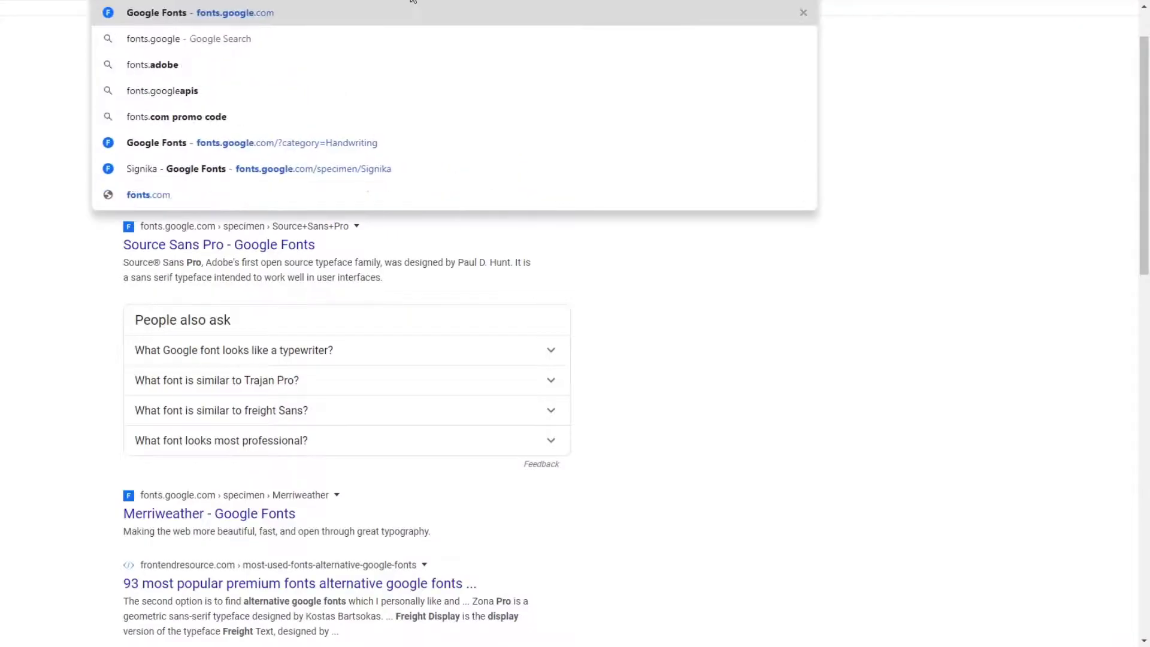
key("Return")
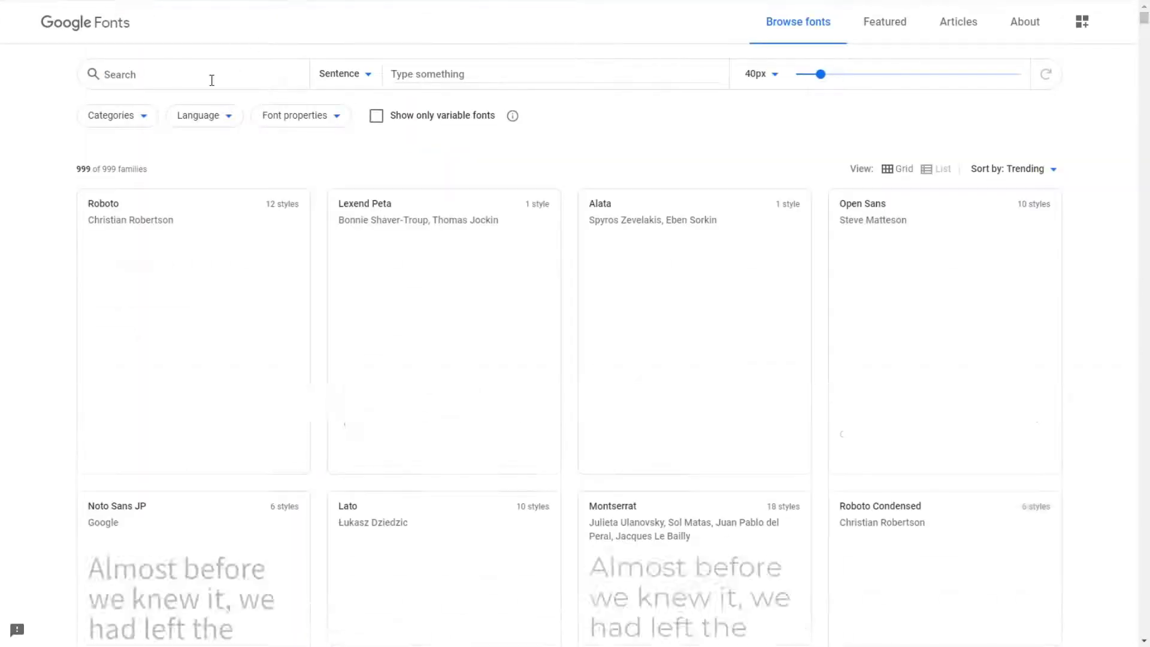
left_click(144, 120)
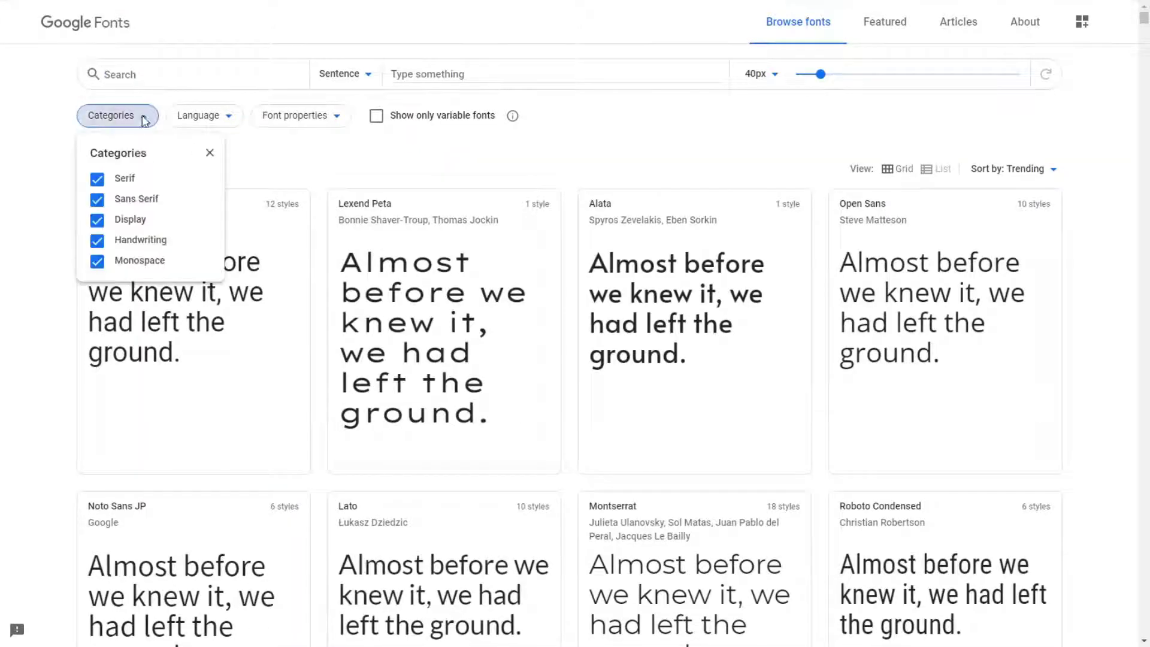
left_click(97, 263)
left_click(96, 201)
left_click(96, 178)
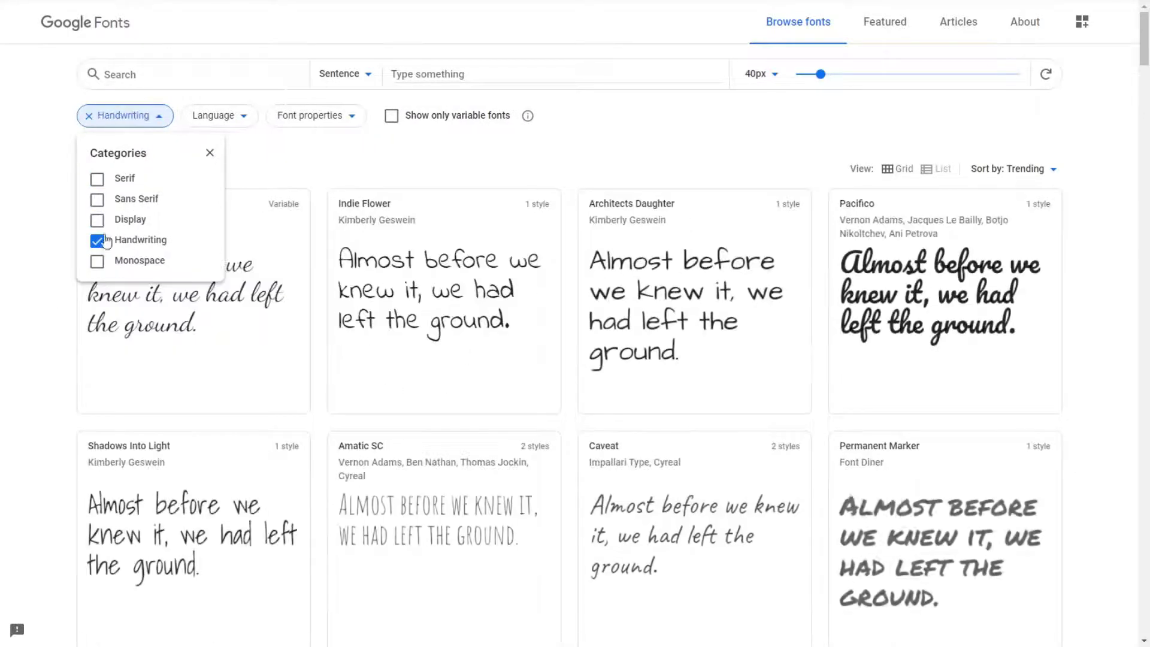
left_click(209, 155)
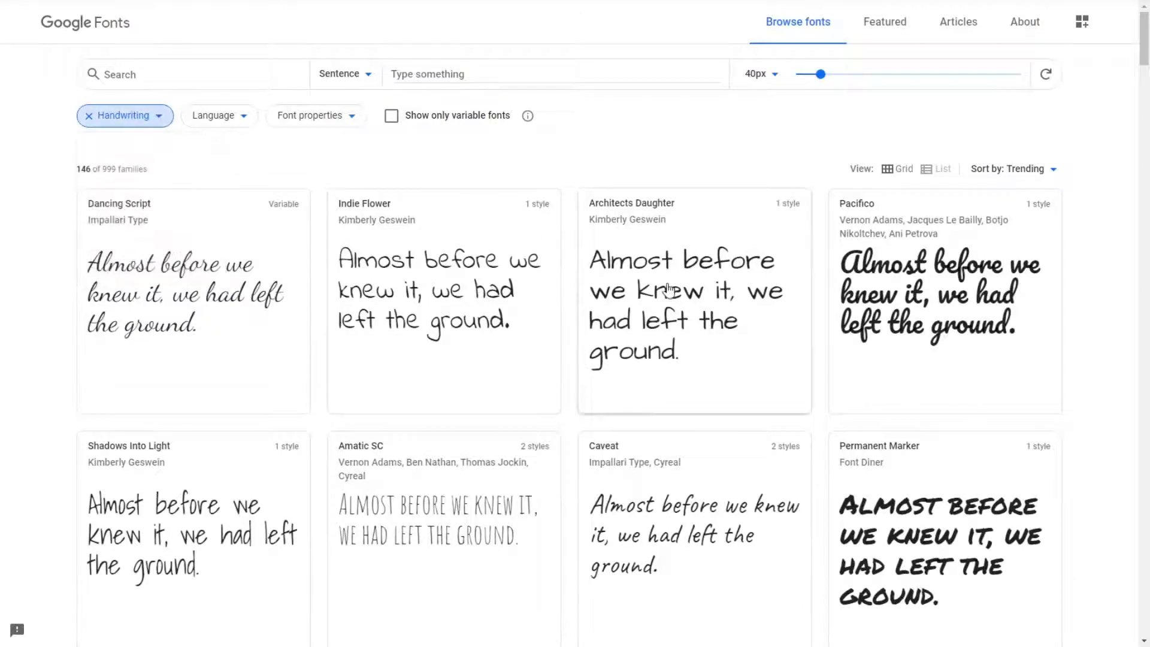
Step: Browse the handwriting fonts in the Google Fonts results to find a match for the "Hey there!" script
scroll(659, 282, "down", 4)
scroll(640, 287, "down", 4)
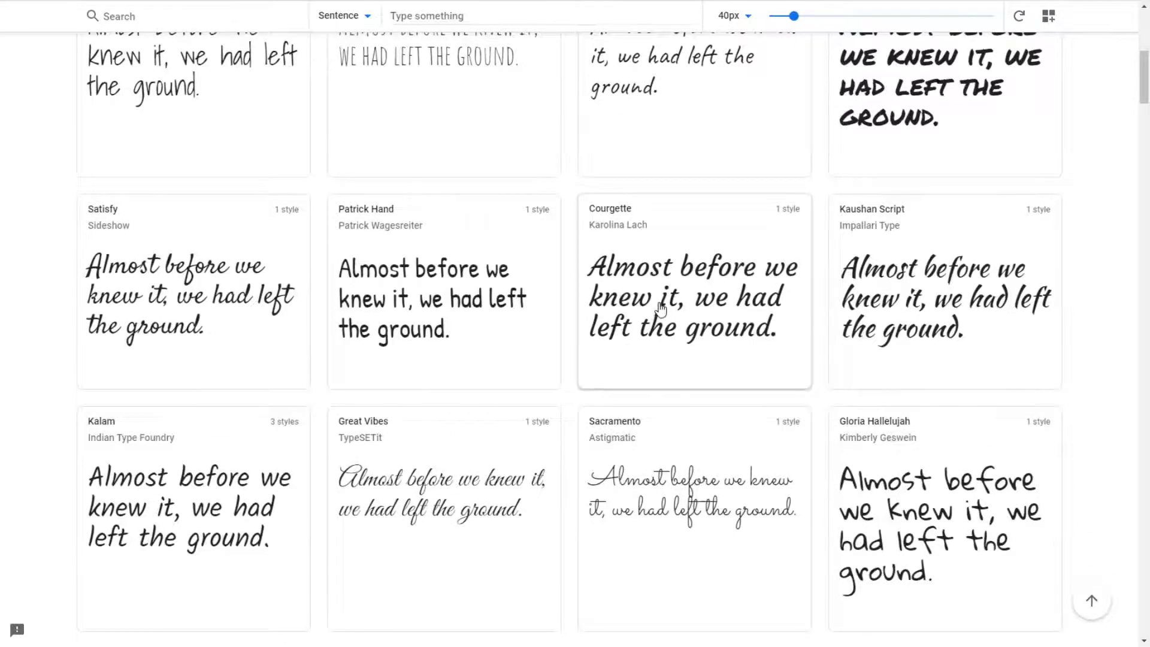
scroll(660, 309, "down", 6)
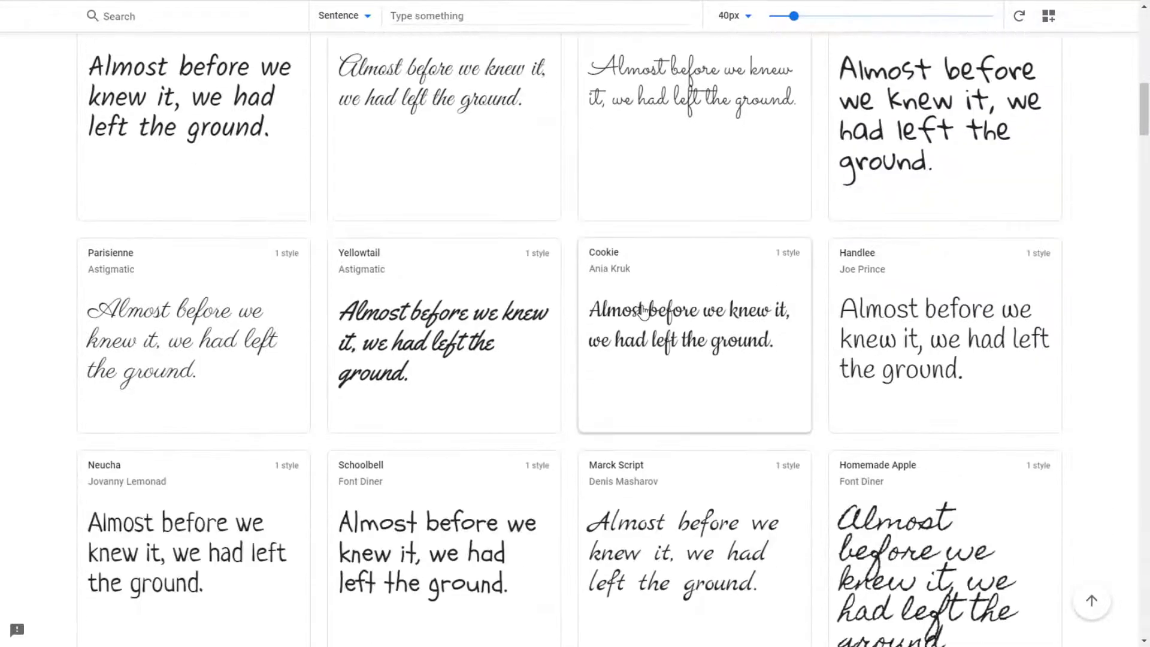
scroll(643, 310, "down", 2)
scroll(756, 293, "down", 7)
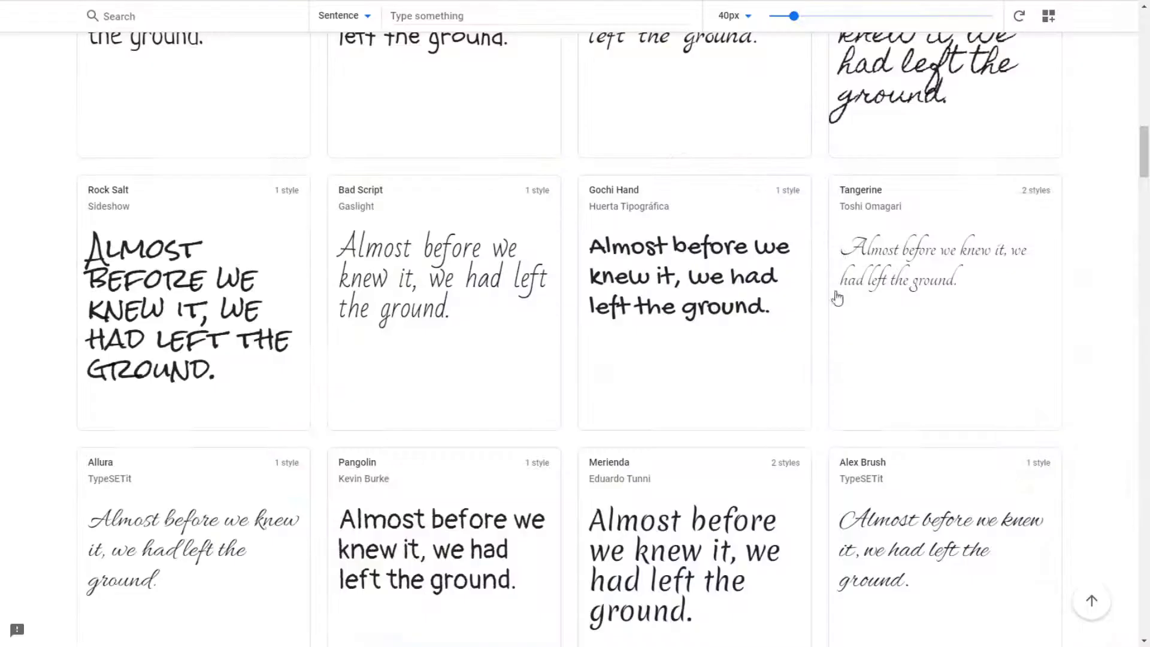
scroll(801, 336, "down", 2)
scroll(800, 296, "down", 8)
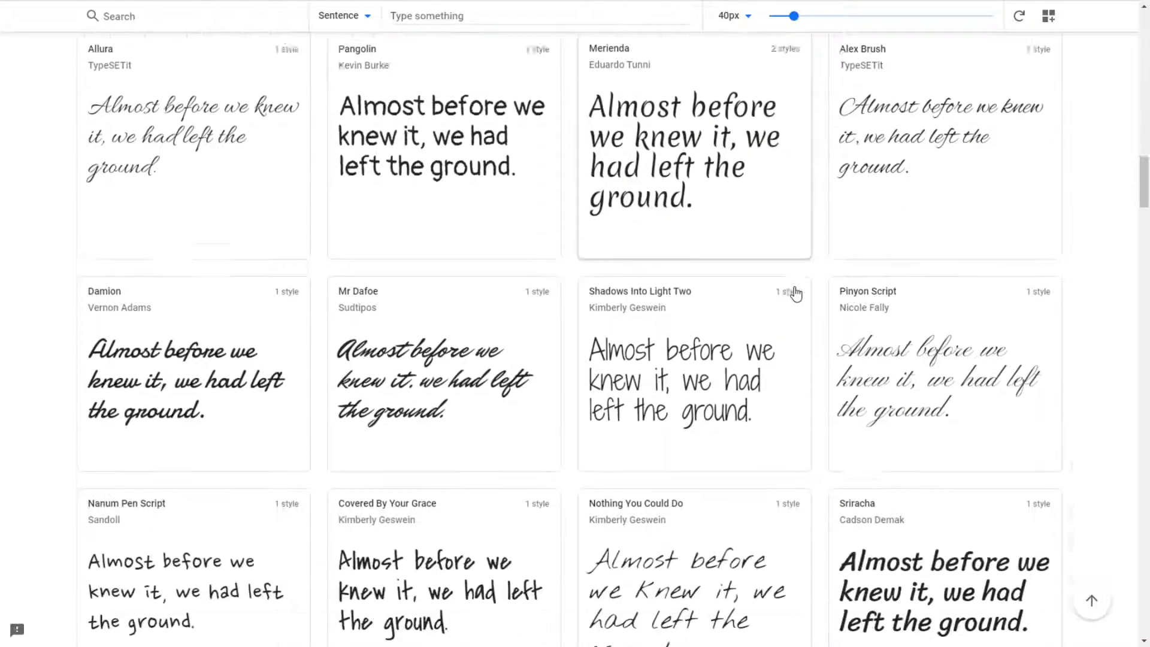
scroll(794, 295, "down", 5)
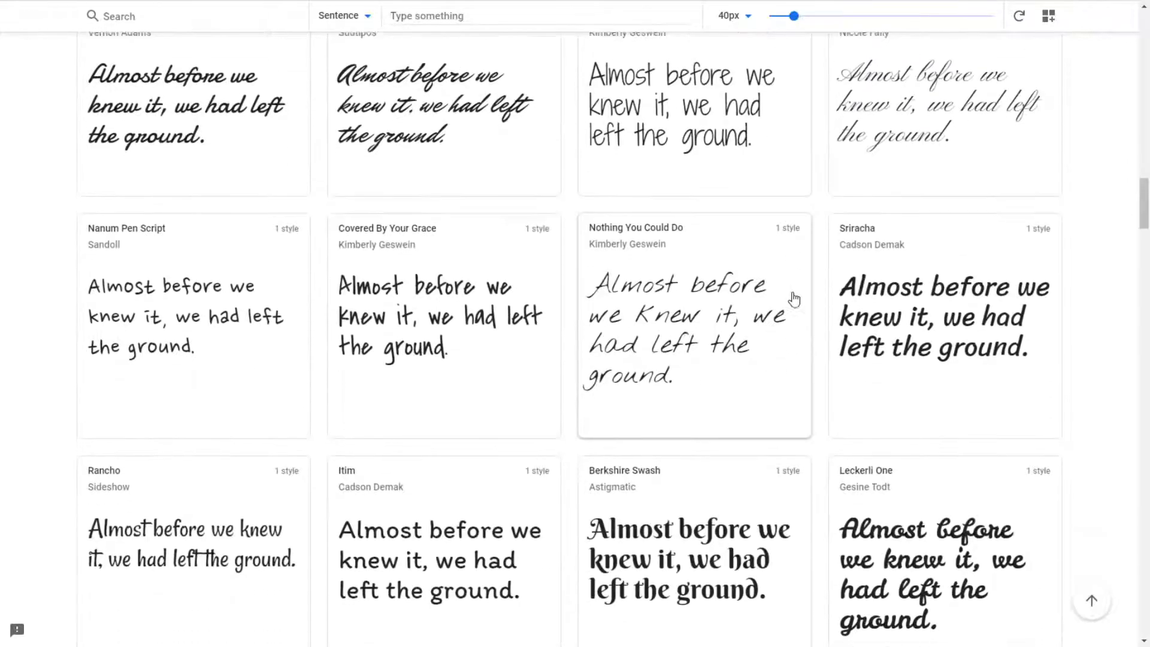
scroll(793, 300, "up", 2)
scroll(610, 197, "down", 5)
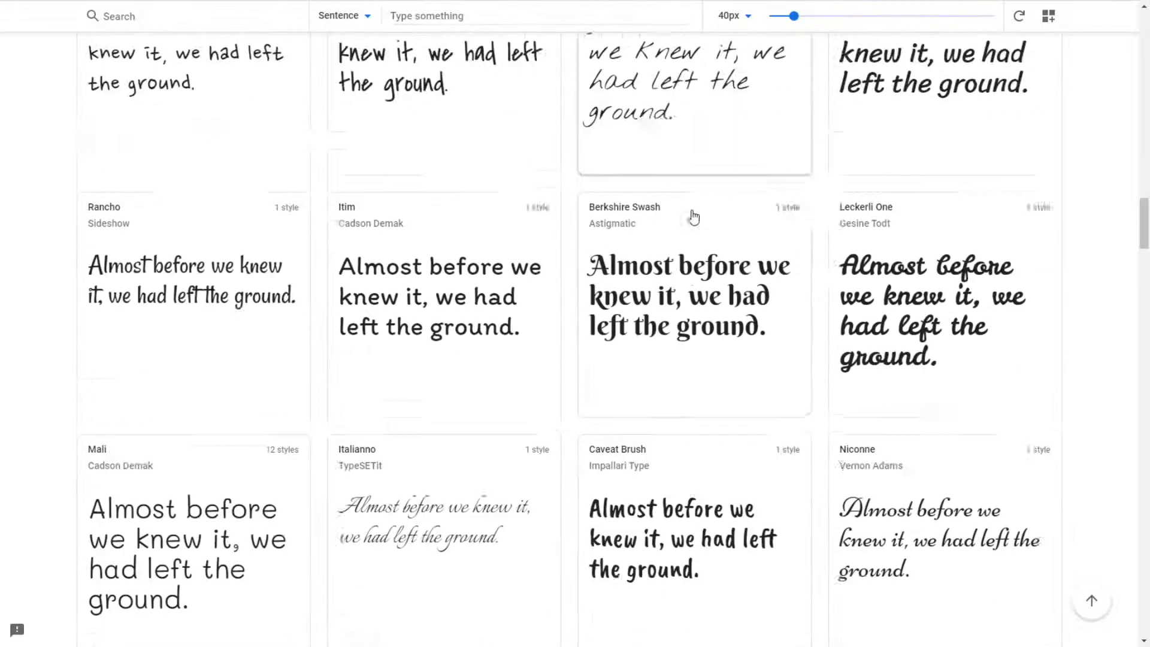
scroll(753, 153, "up", 2)
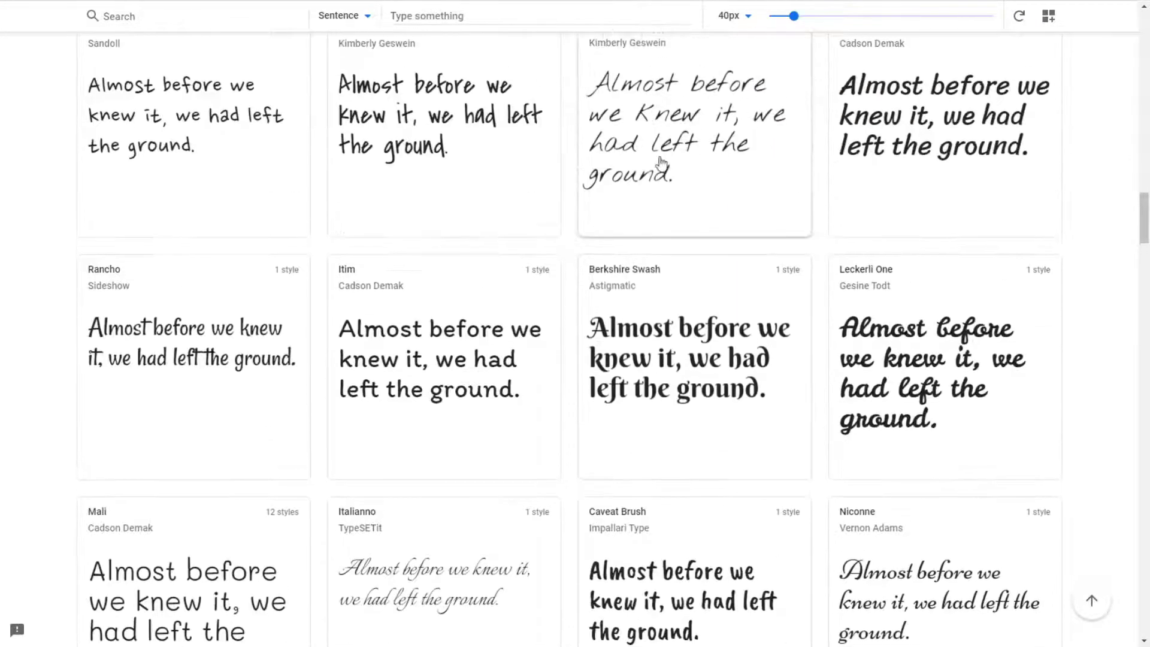
scroll(703, 185, "down", 8)
scroll(714, 220, "down", 9)
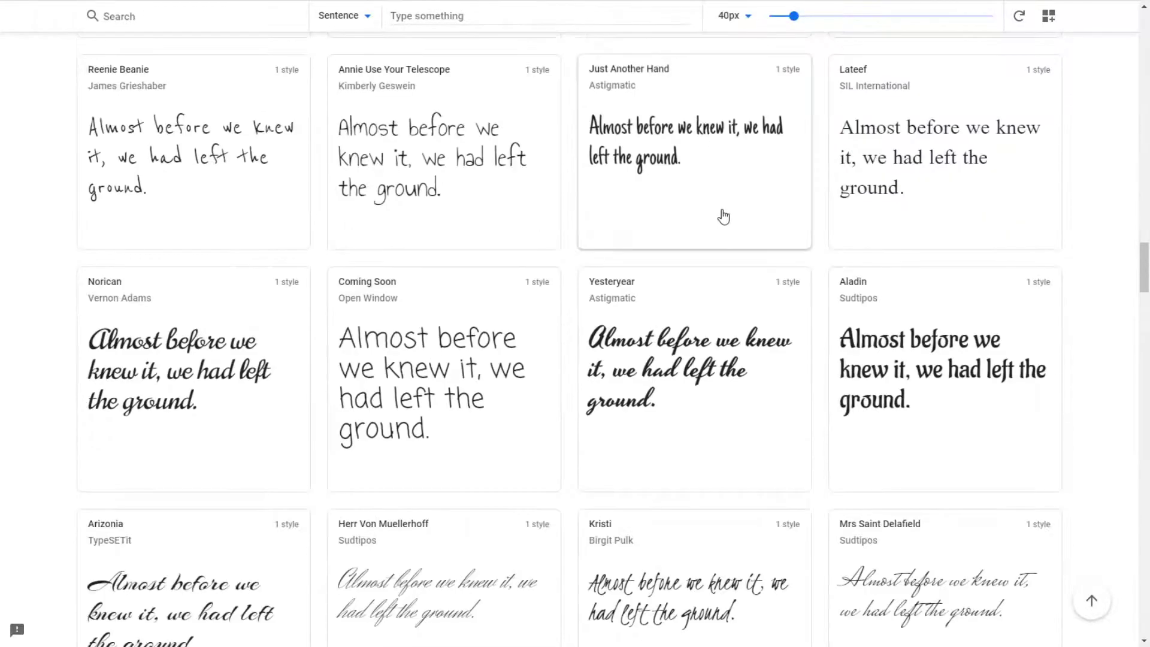
scroll(720, 227, "down", 1)
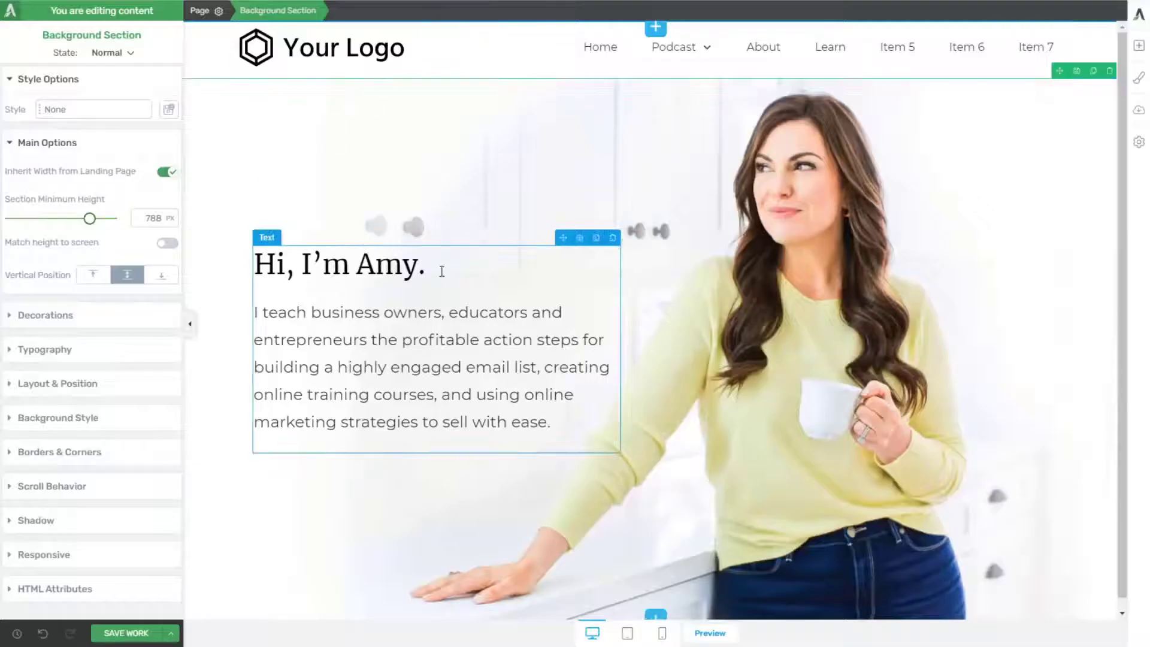
Step: In Thrive Architect, add a text element above the "Hi, I'm Amy." heading with the Google font Mrs Saint Delafield
left_click(1134, 47)
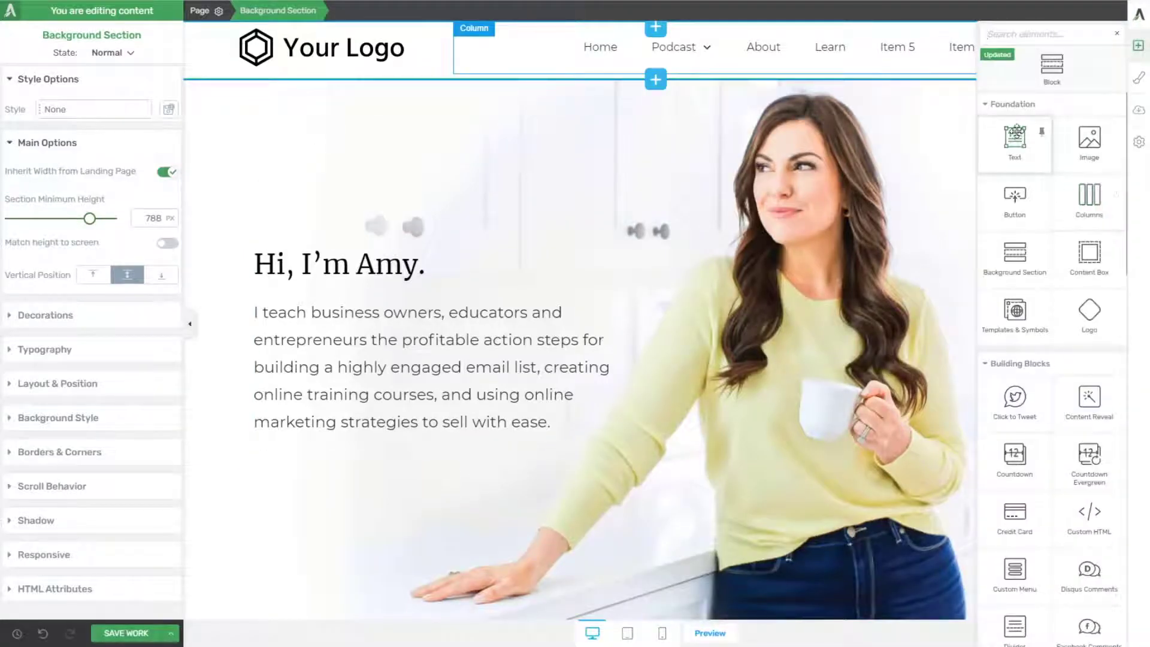
left_click_drag(1021, 137, 384, 236)
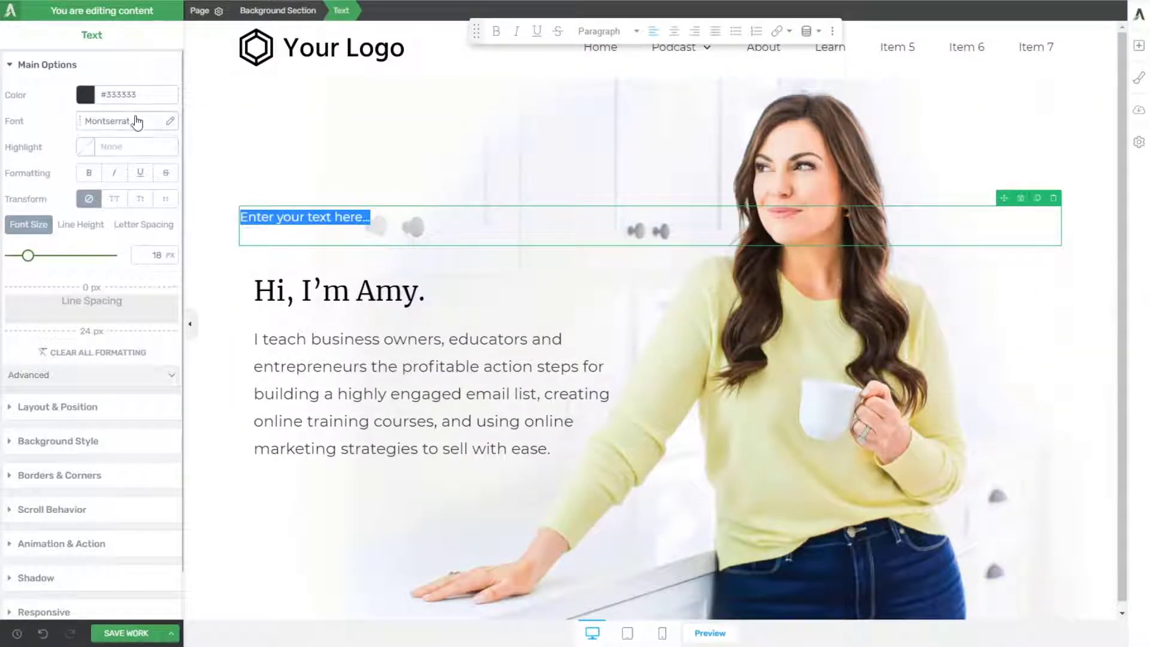
left_click(137, 122)
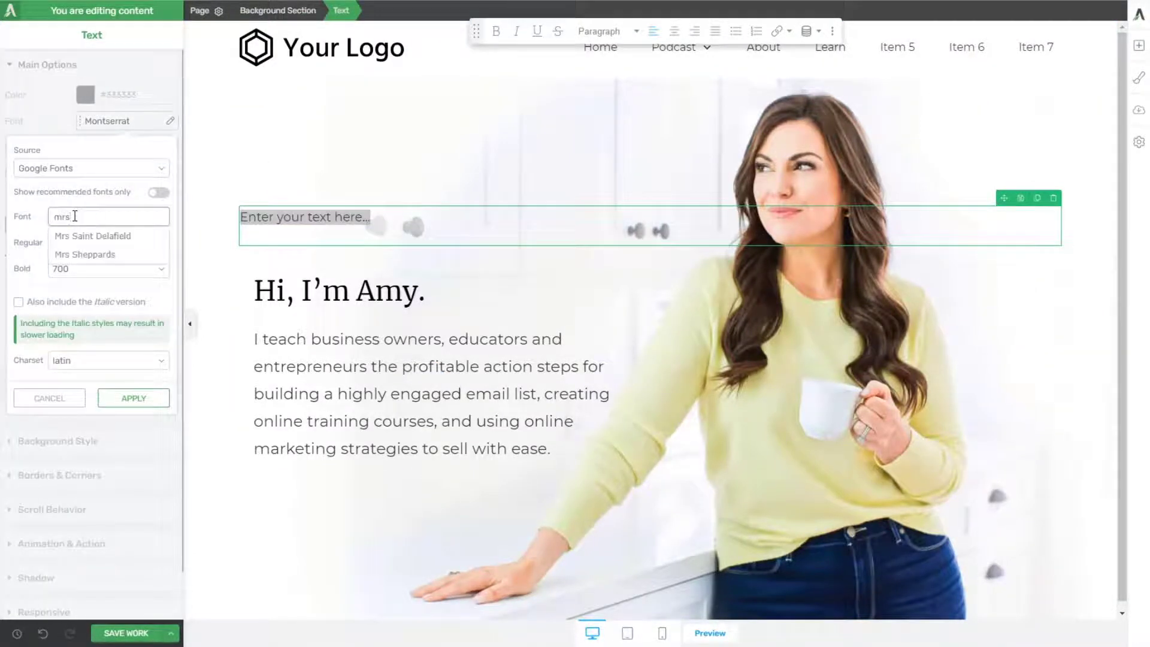
left_click(127, 235)
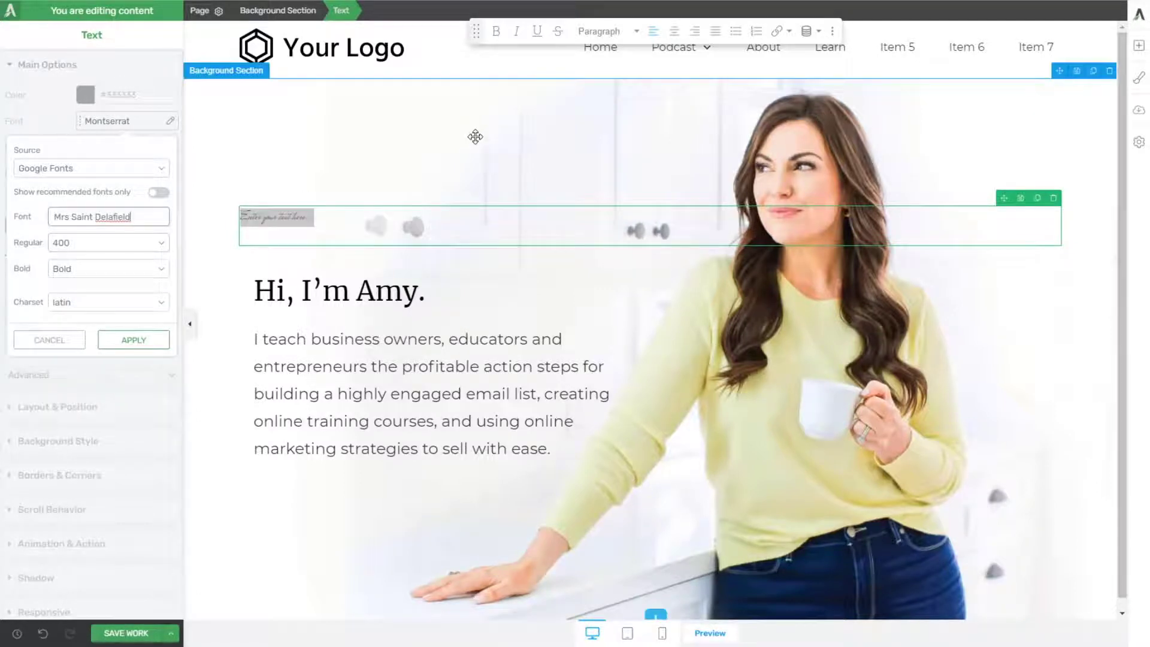
key("ctrl+a")
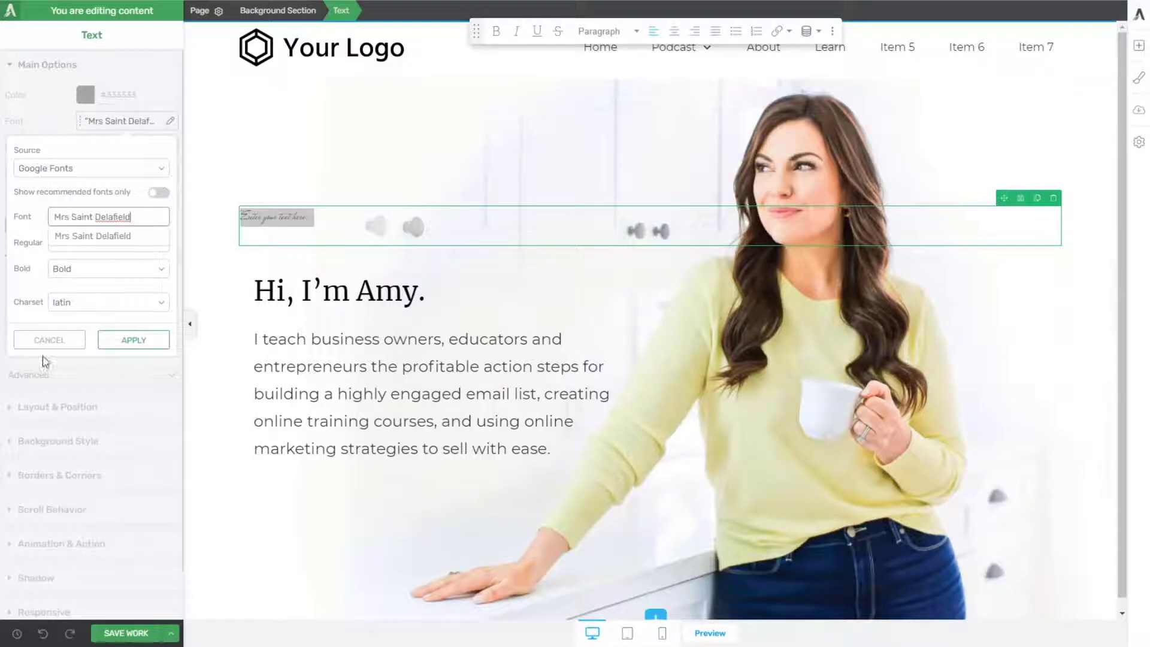
left_click(48, 340)
Step: Replace the new text element's placeholder with "Hey There!"
key("ctrl+a")
key("BackSpace")
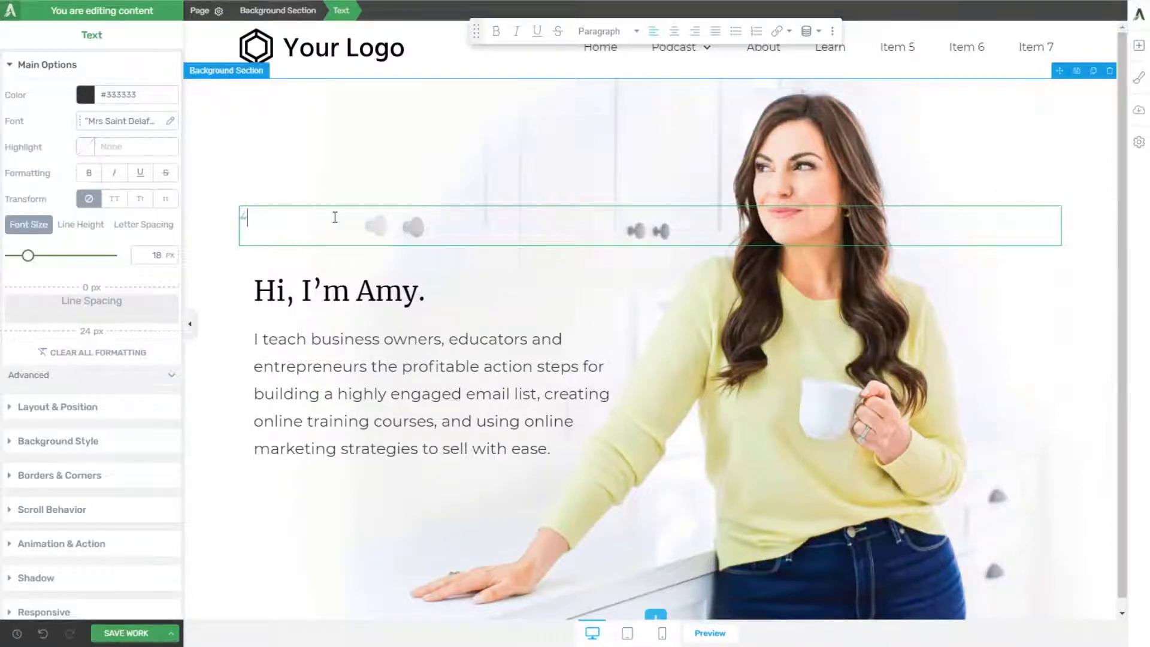
type("Hey There!")
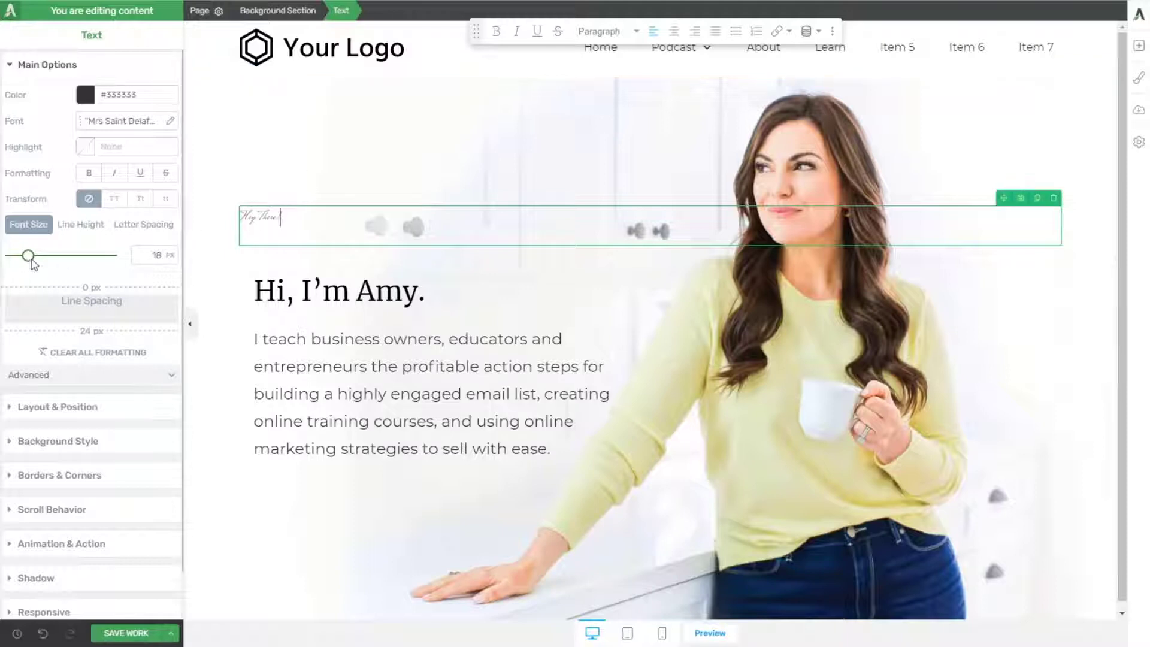
Step: Set the "Hey There!" text's font size to 100 px and its bottom line spacing to 0 px
left_click_drag(28, 255, 100, 257)
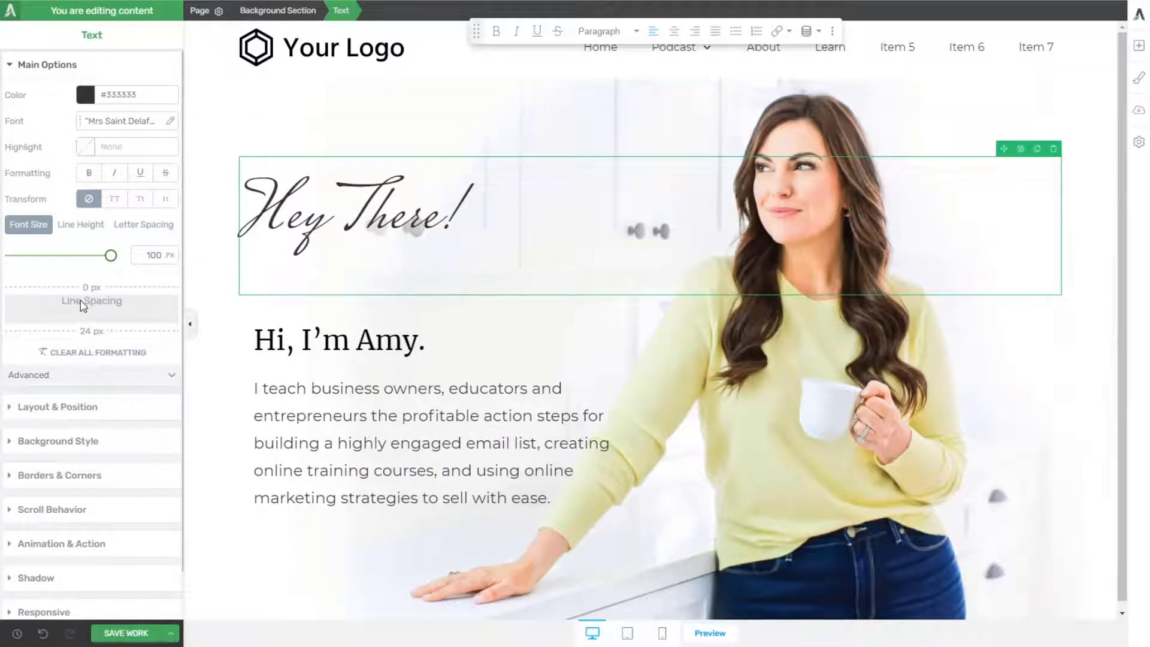
left_click_drag(90, 332, 90, 314)
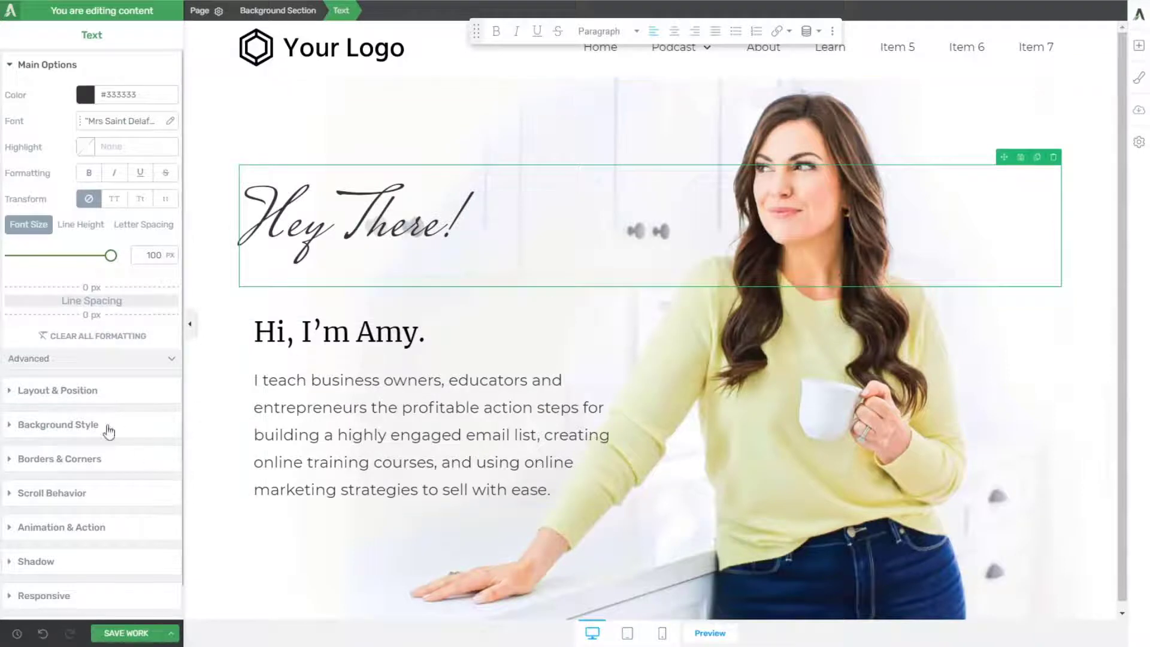
Step: Switch the "Hey There!" text element to absolute positioning in its advanced layout settings
left_click(67, 390)
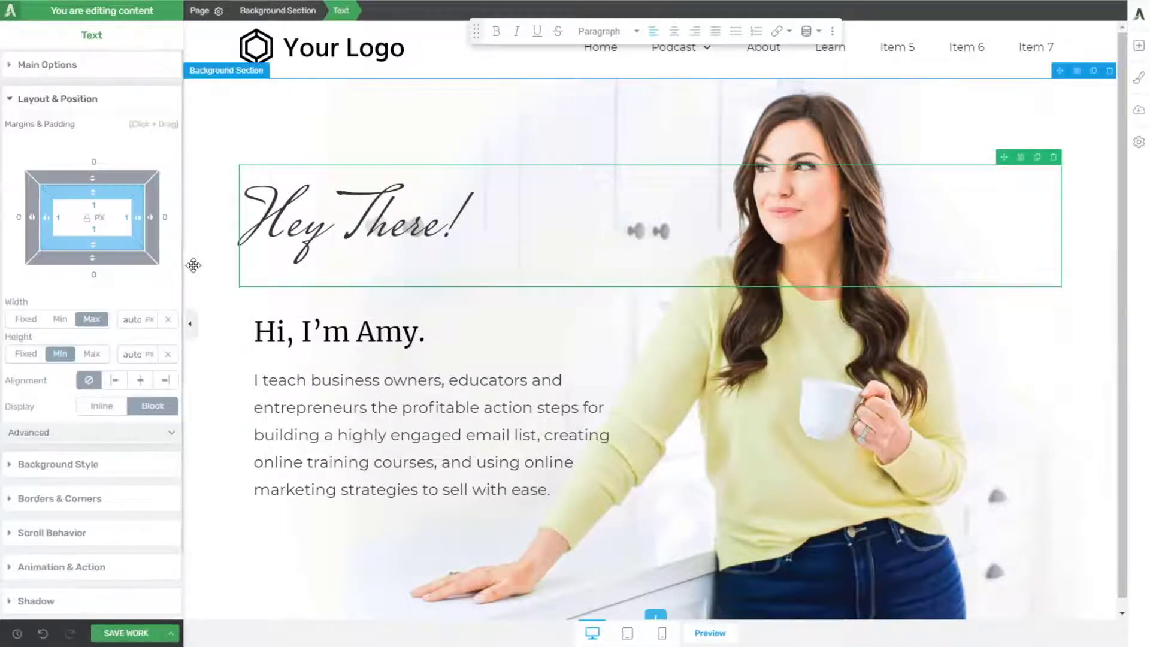
left_click(114, 432)
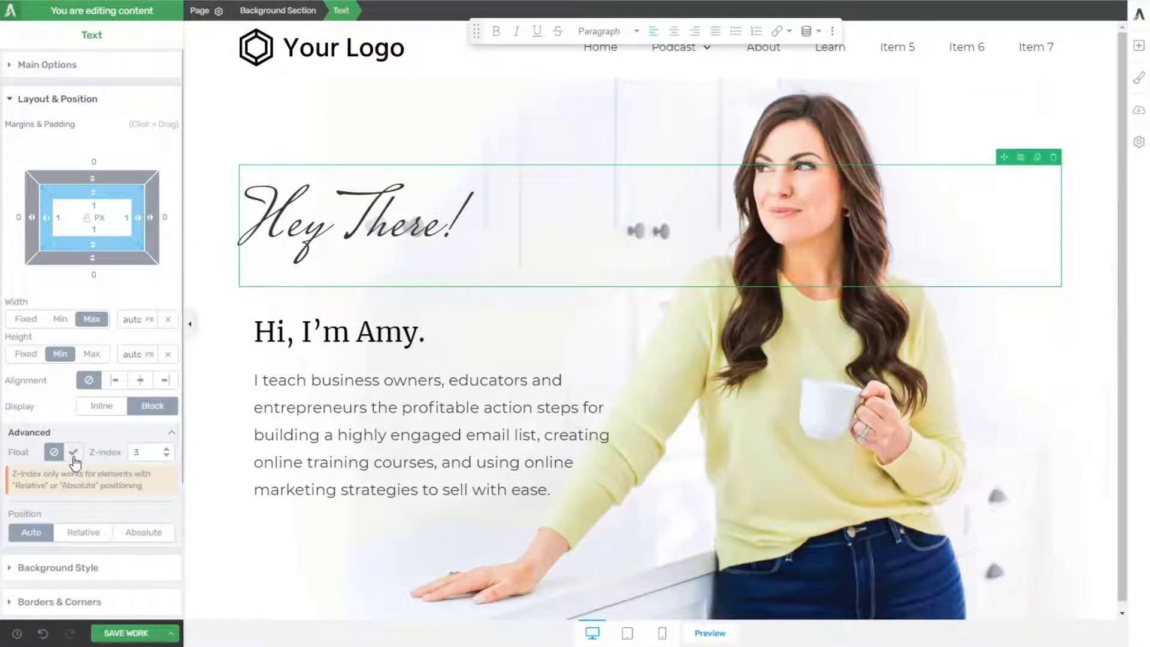
left_click(150, 539)
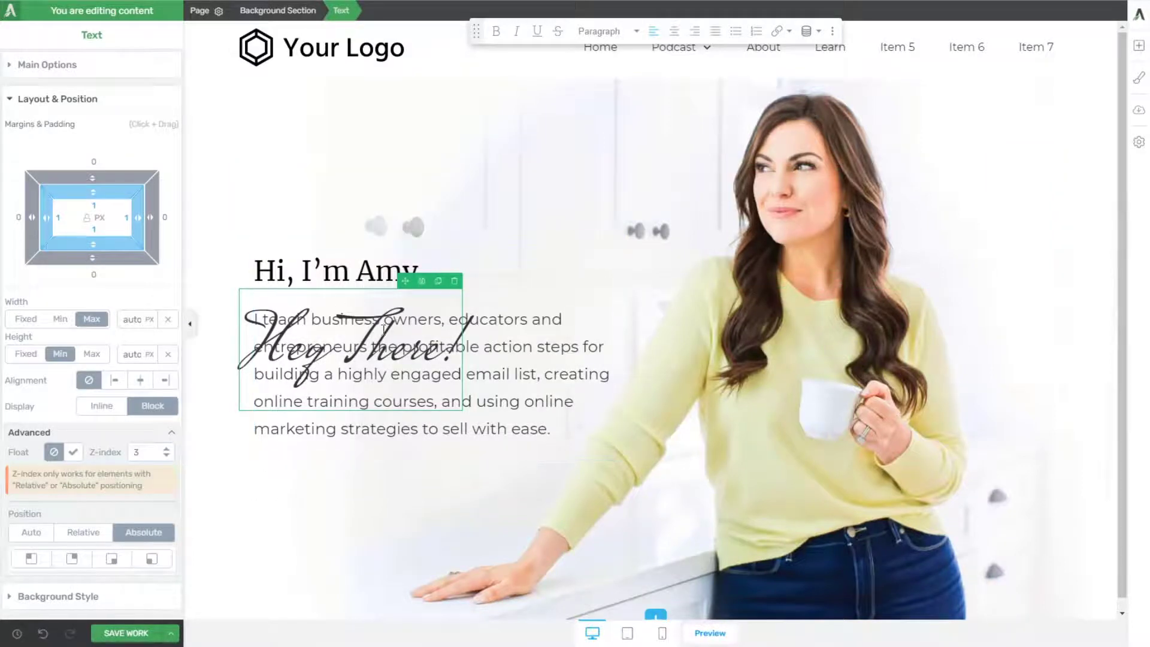
Step: Try relative positioning for the "Hey There!" text, offset 315 px horizontally and 22 px vertically
left_click(77, 537)
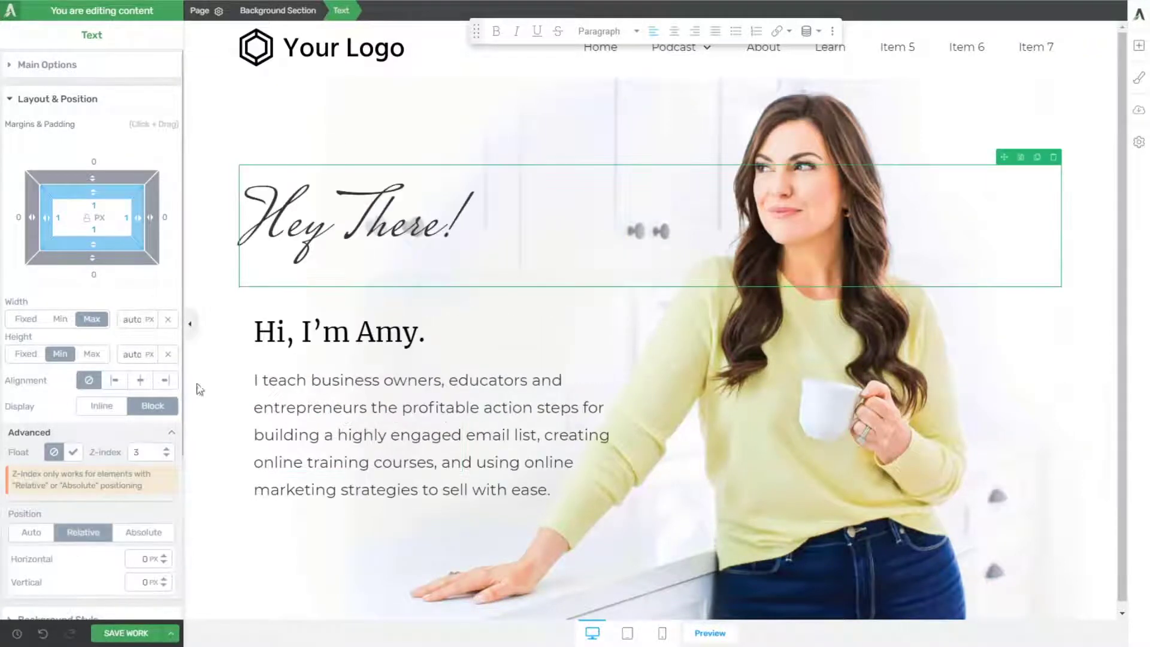
left_click_drag(166, 559, 200, 274)
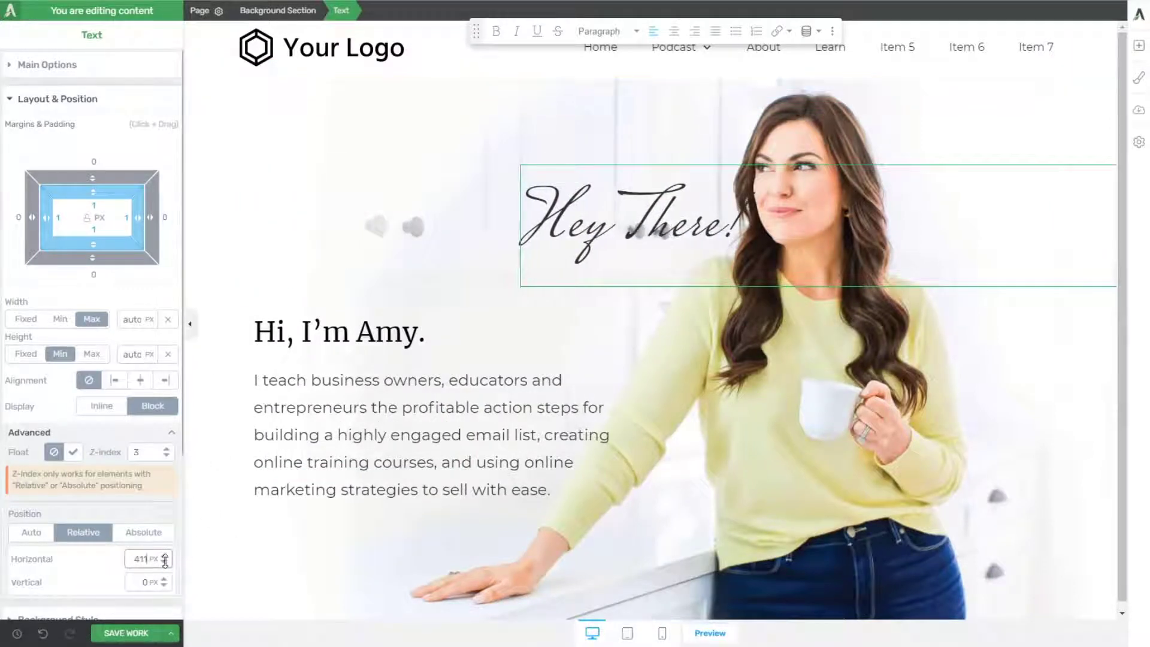
mouse_move(164, 559)
left_mouse_down()
mouse_move(185, 615)
mouse_move(167, 509)
mouse_move(170, 569)
left_mouse_up()
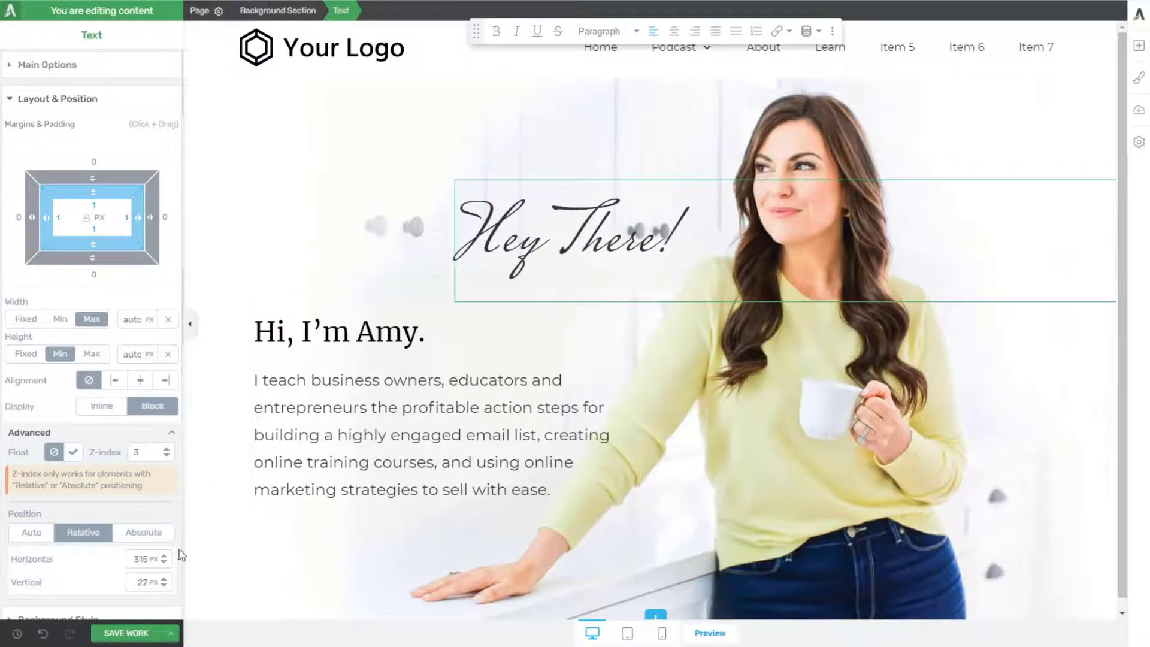
Step: Position the "Hey There!" text absolutely from the top-left corner, with a top offset of 91 px and a left offset of 334 px
left_click(144, 532)
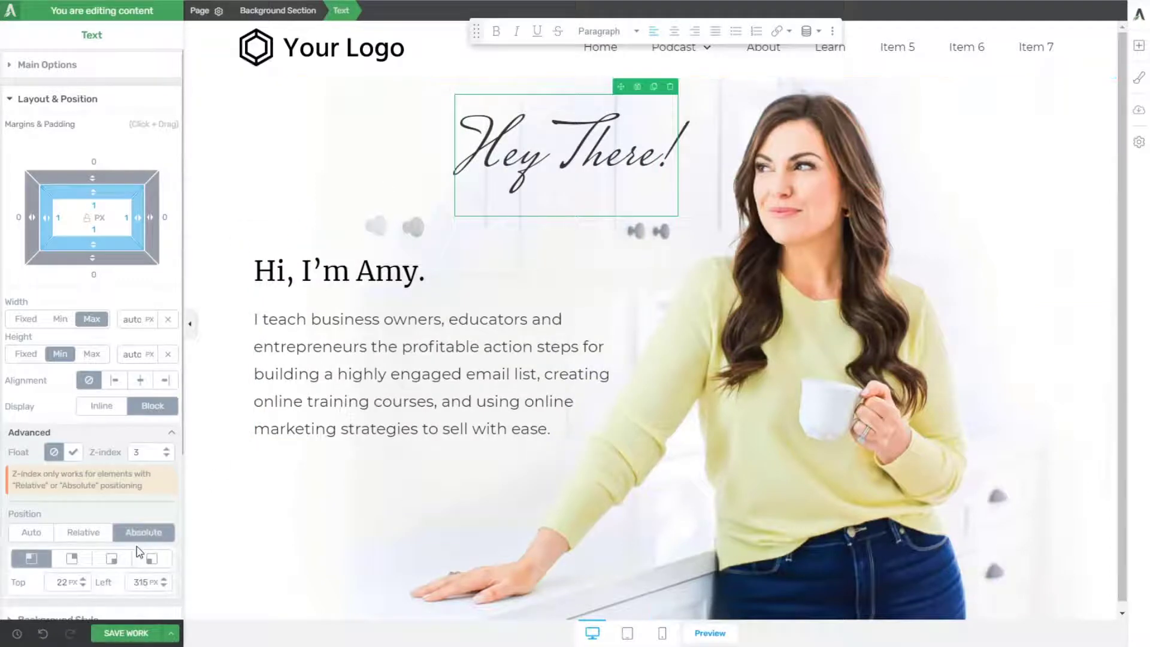
left_click(72, 559)
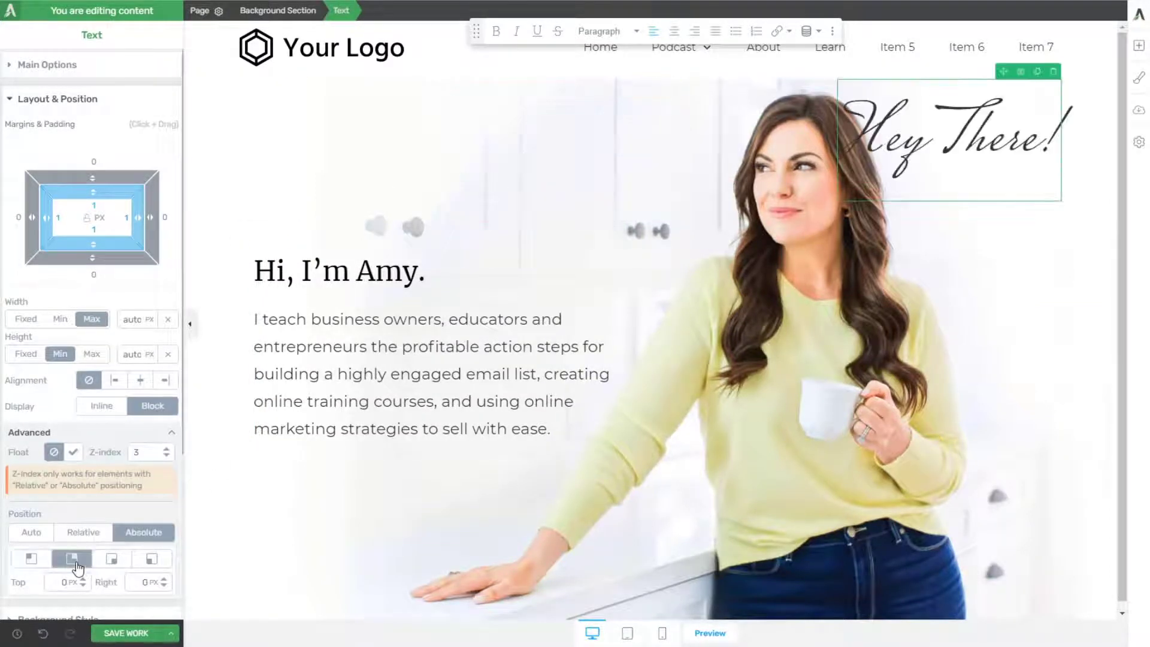
left_click(31, 558)
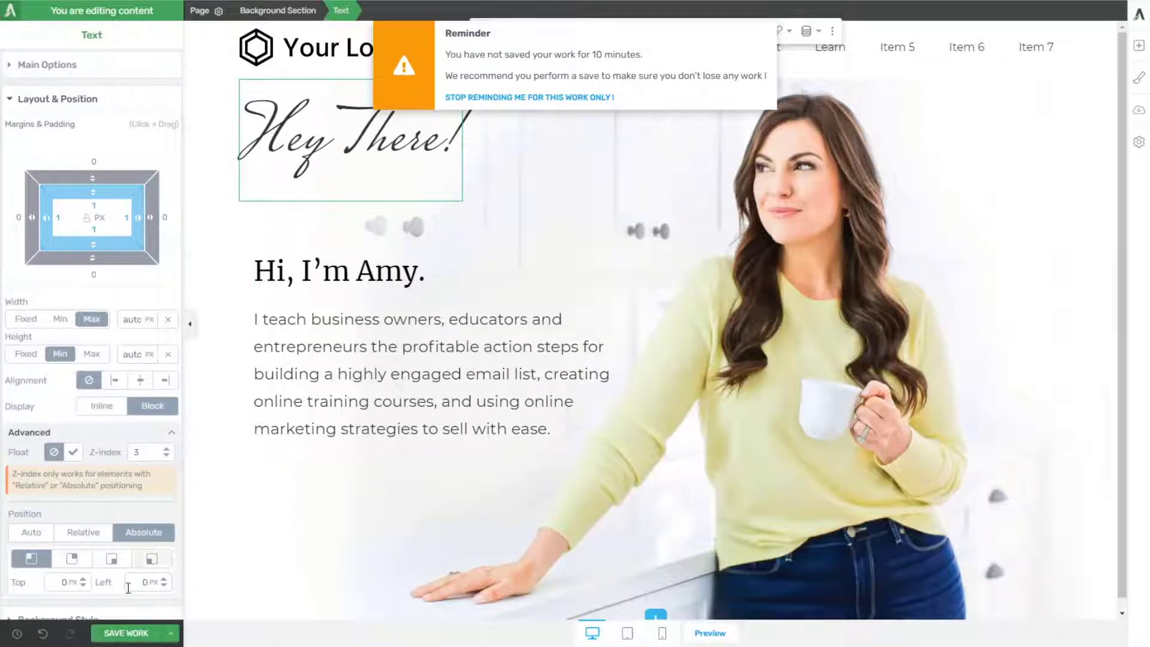
left_click_drag(83, 580, 85, 544)
mouse_move(161, 578)
left_mouse_down()
mouse_move(185, 341)
mouse_move(169, 578)
left_mouse_up()
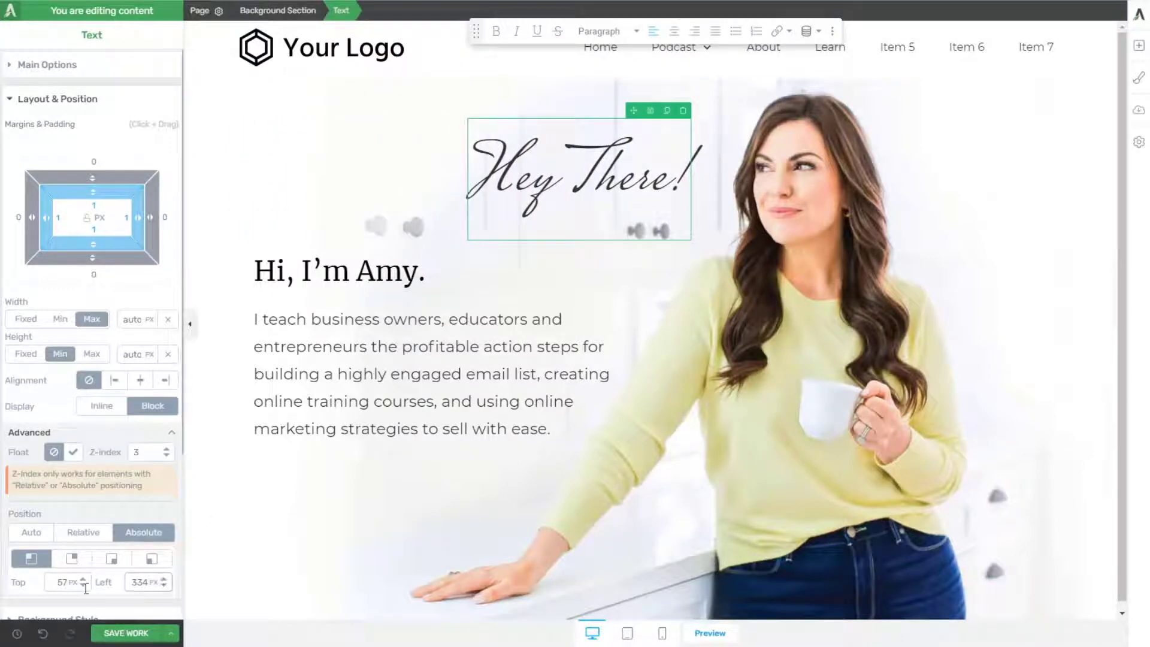
left_click_drag(83, 581, 85, 560)
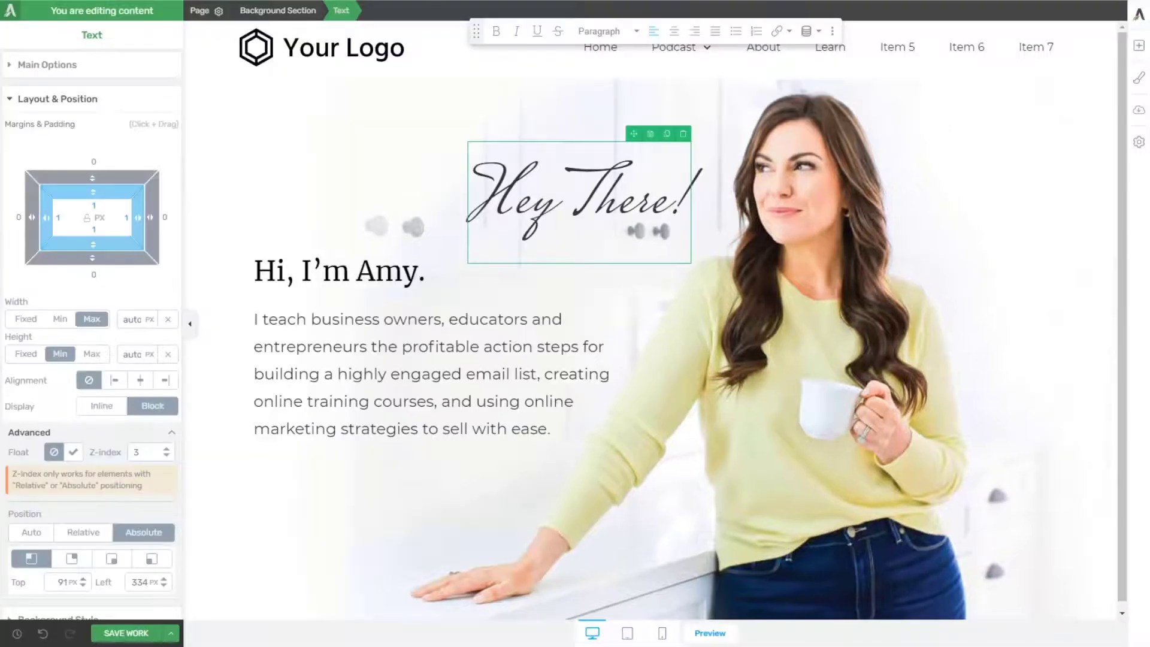
Step: Deselect the text elements and save the page
left_click(437, 401)
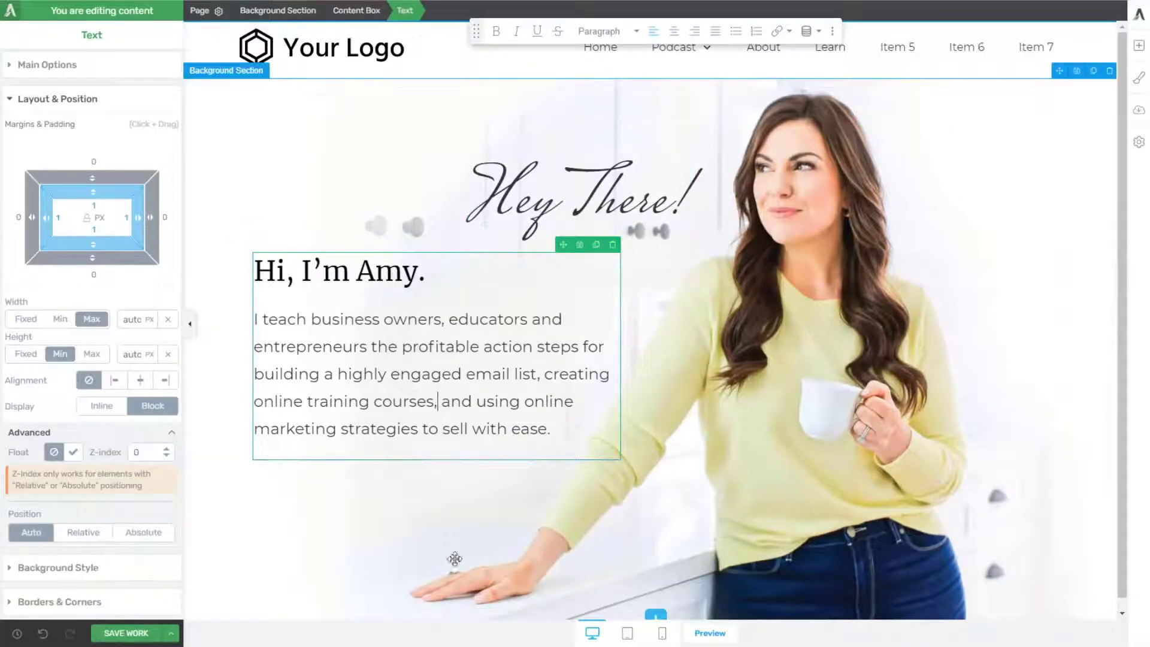
left_click(946, 415)
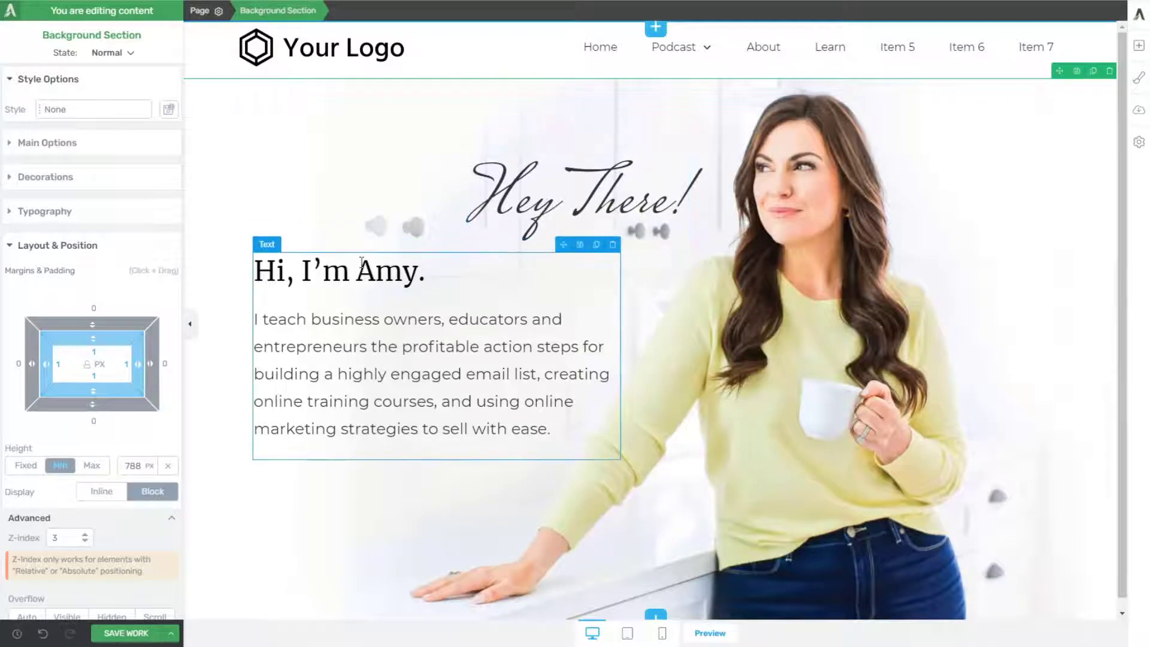
key("ctrl+s")
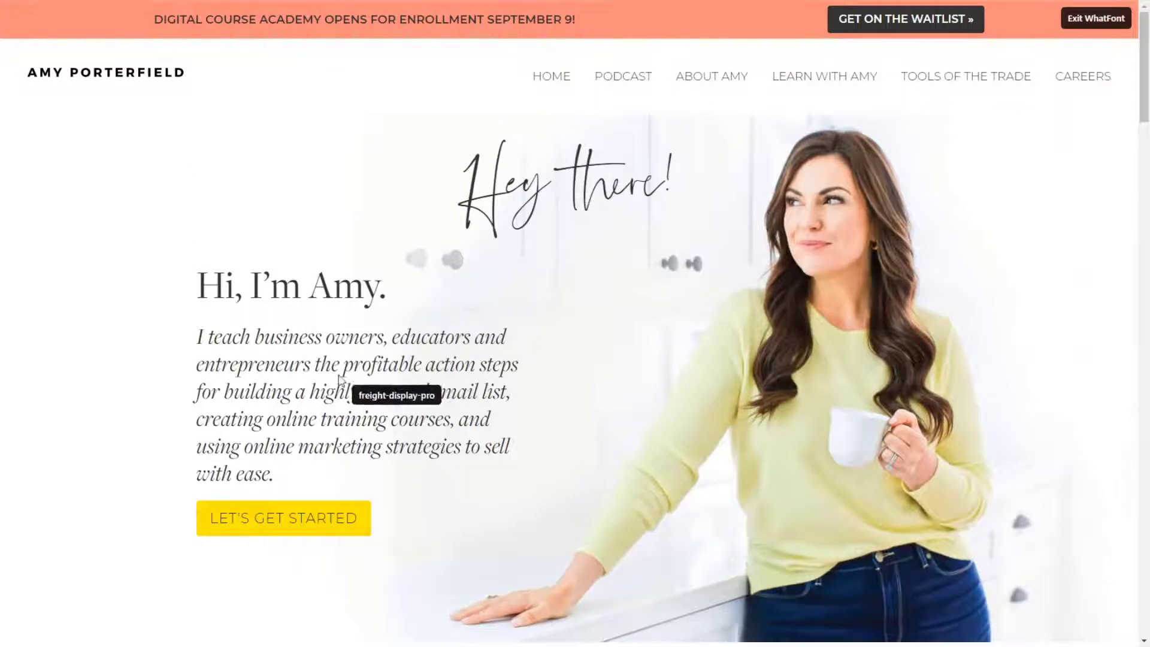
Step: Switch to the Amy Porterfield website and inspect the font of the italic paragraph below "Hi, I'm Amy." with WhatFont
left_click_drag(196, 335, 278, 476)
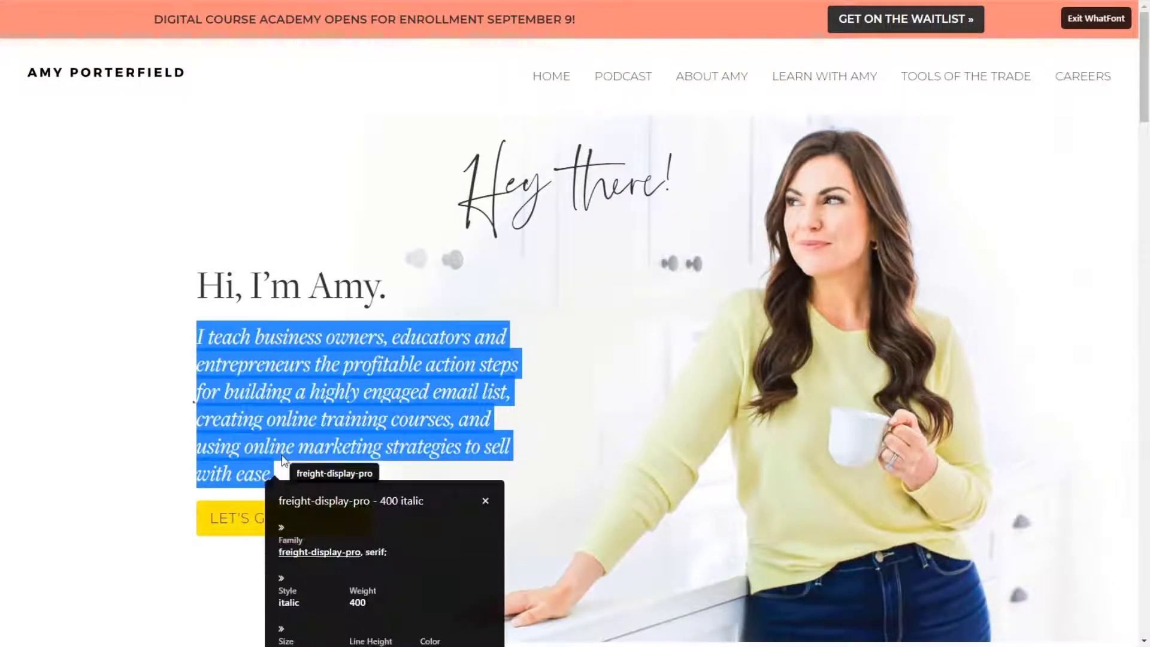
left_click(483, 501)
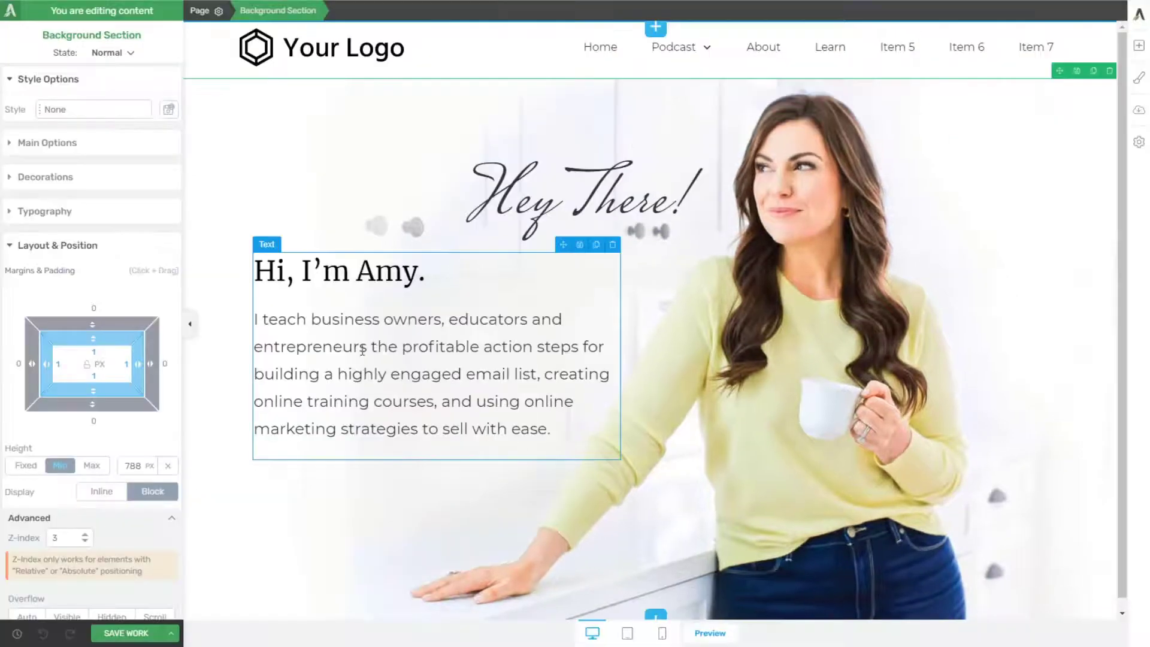
Step: Change the font of the whole paragraph below "Hi, I'm Amy." to Merriweather from Google Fonts, then deselect it
left_click(585, 433)
left_click_drag(585, 434, 249, 326)
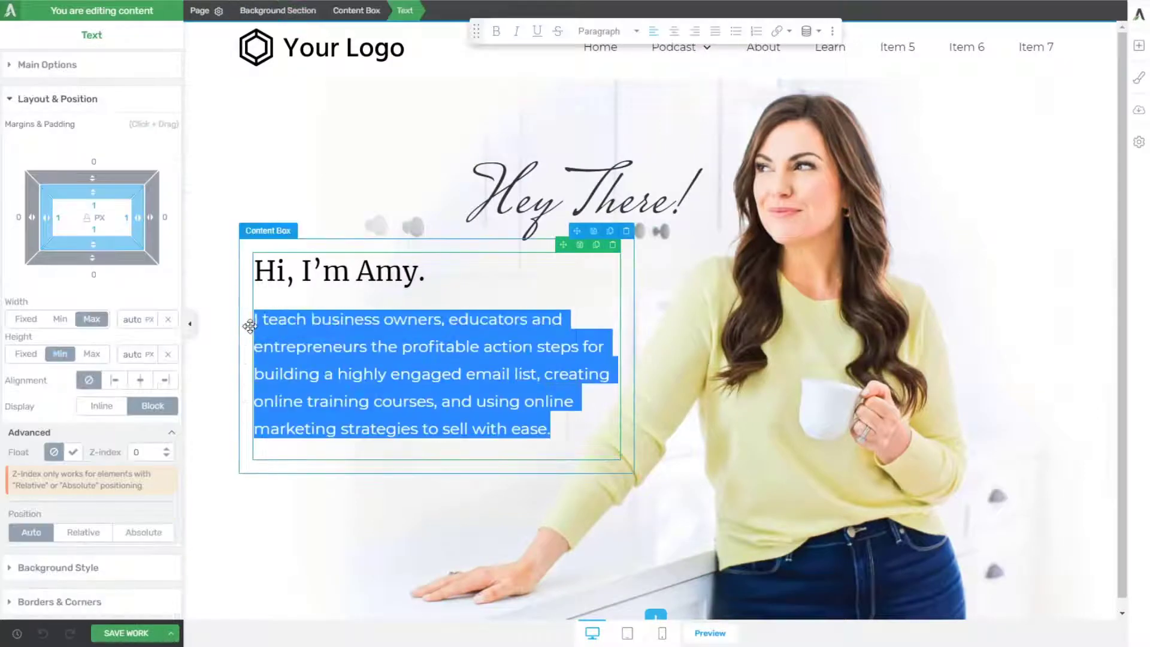
left_click(48, 66)
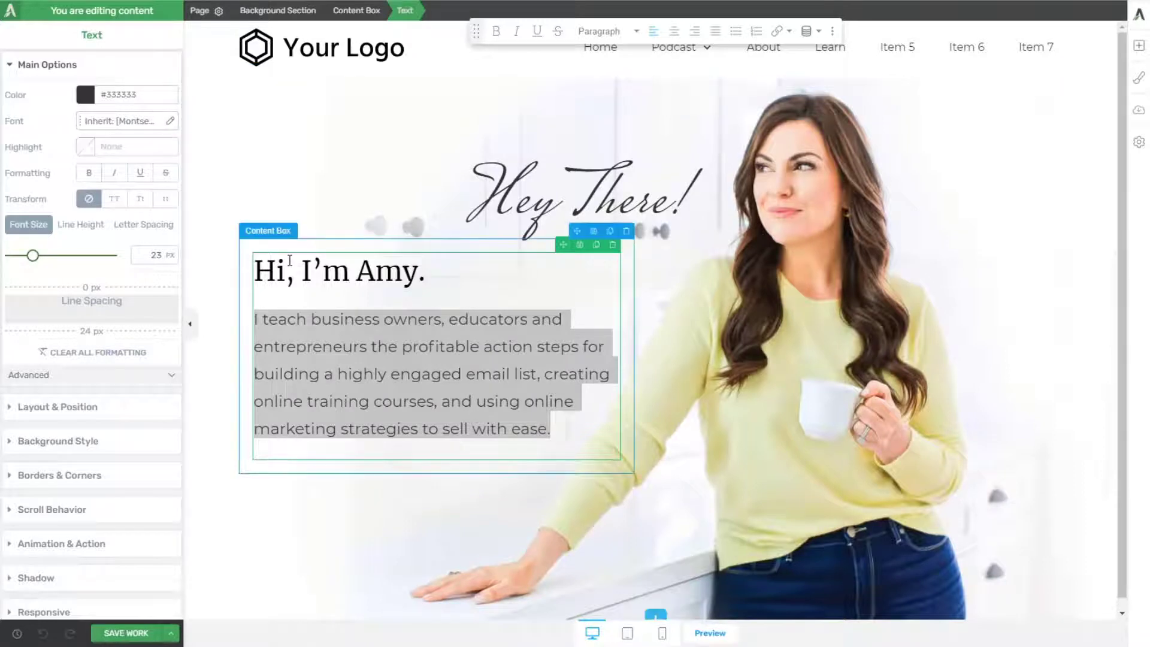
left_click(168, 121)
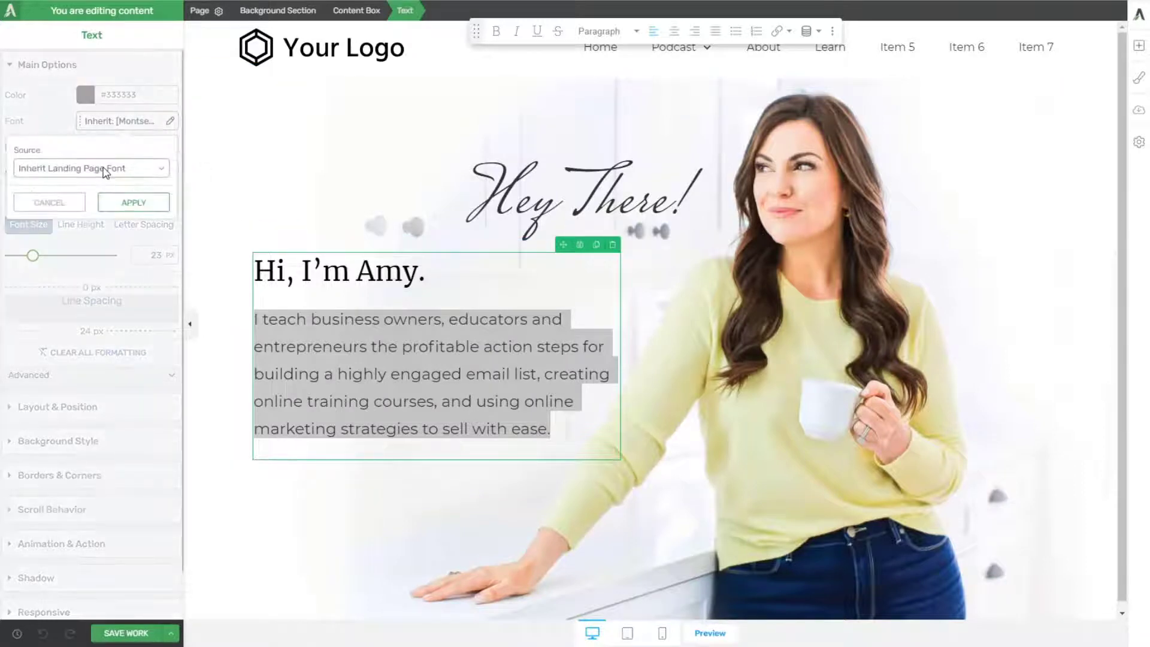
left_click(82, 189)
type("merri")
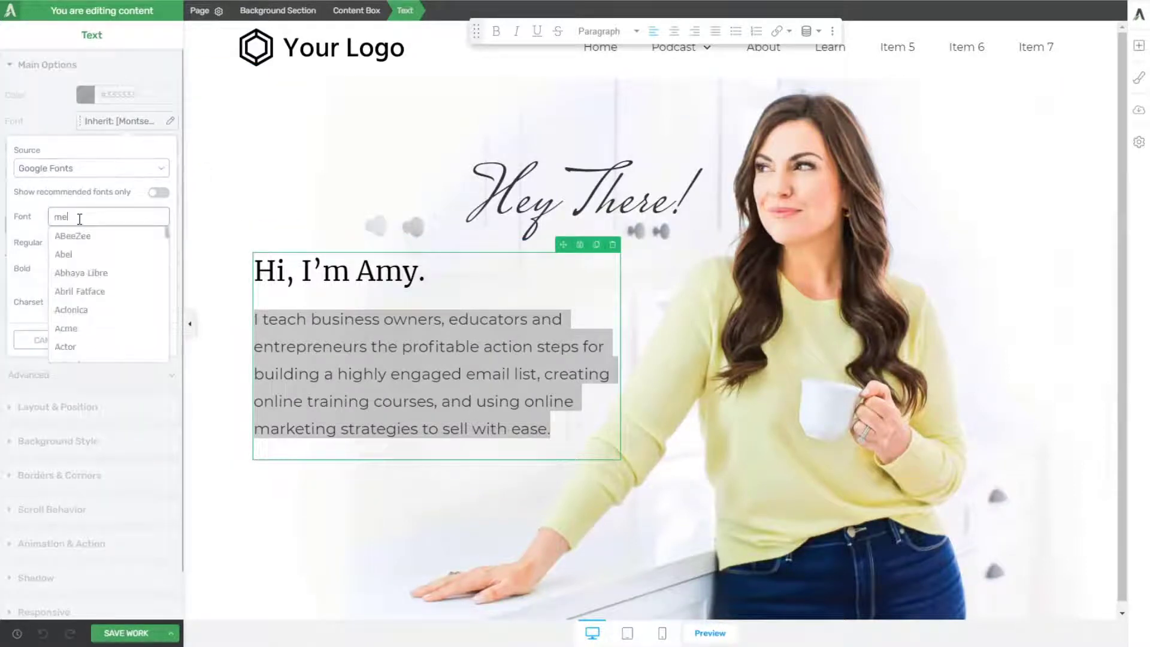
type("wea")
left_click(108, 238)
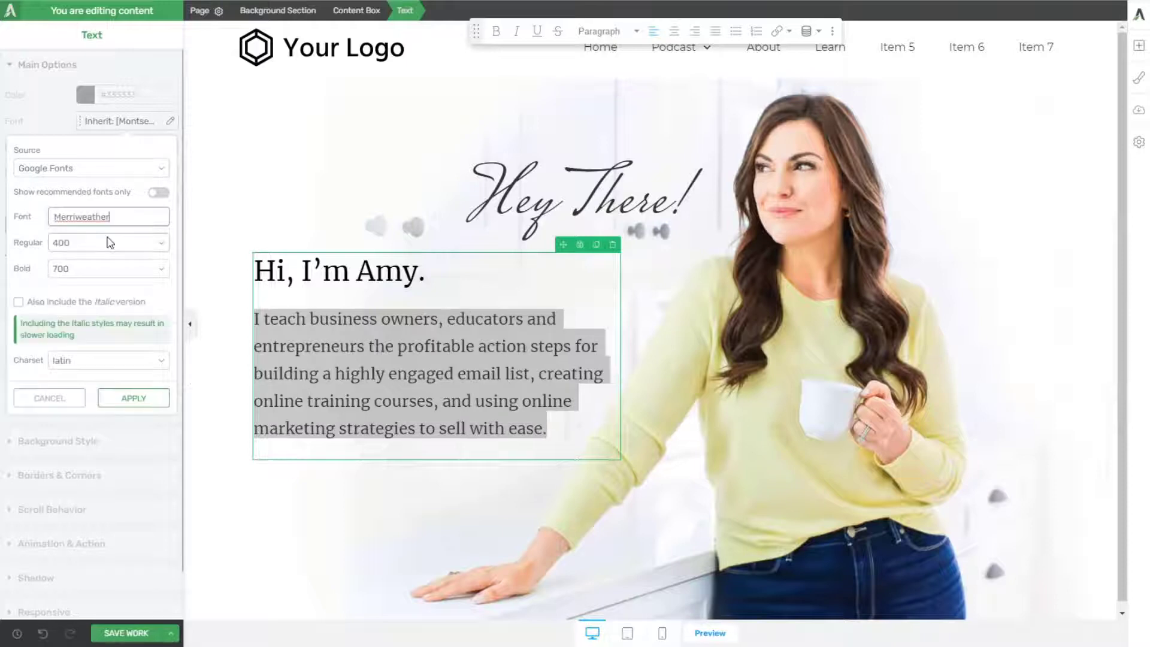
left_click(130, 399)
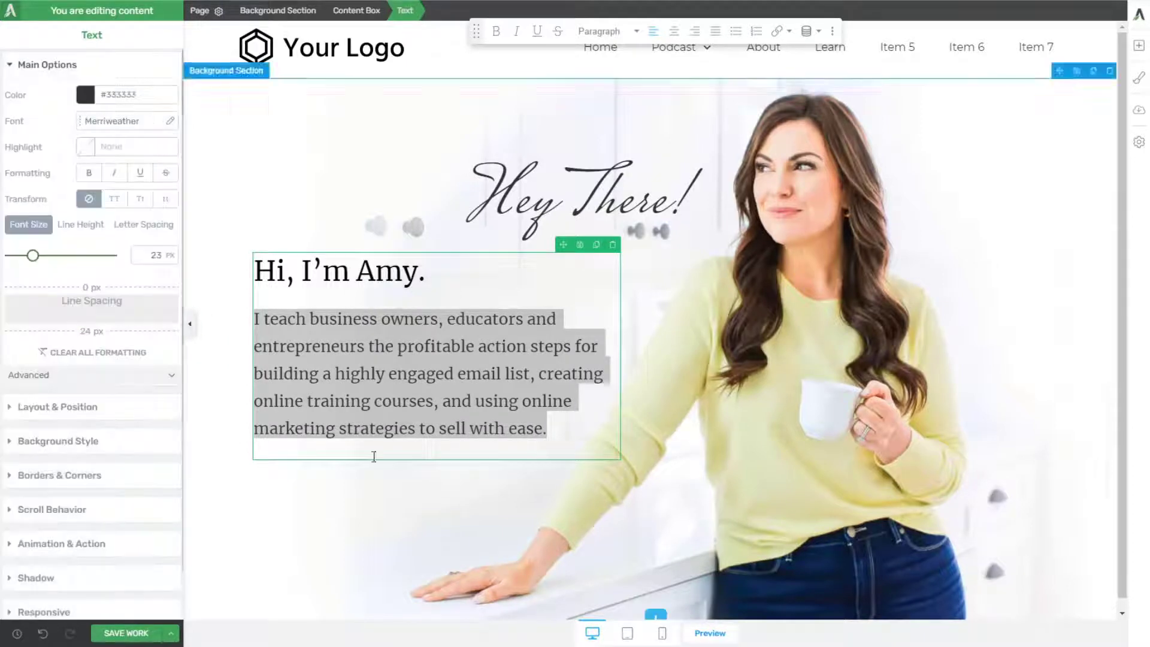
left_click(387, 524)
left_click(386, 523)
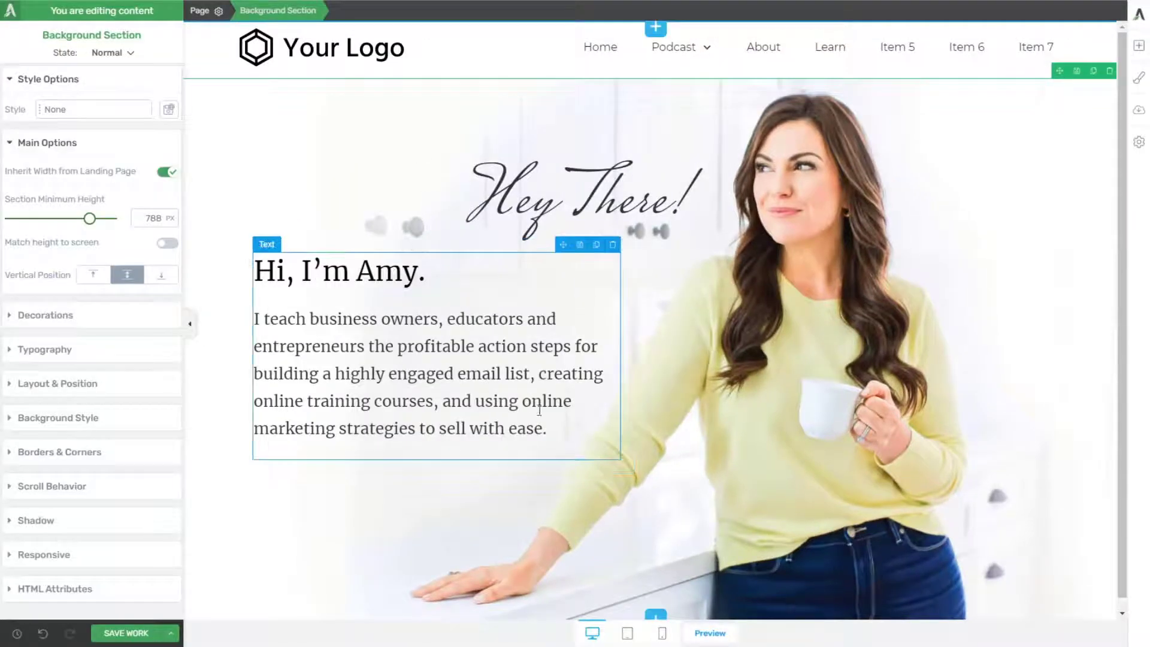
Step: Italicize the entire paragraph below "Hi, I'm Amy." while keeping its Merriweather font
left_click_drag(566, 428, 254, 317)
left_click(170, 123)
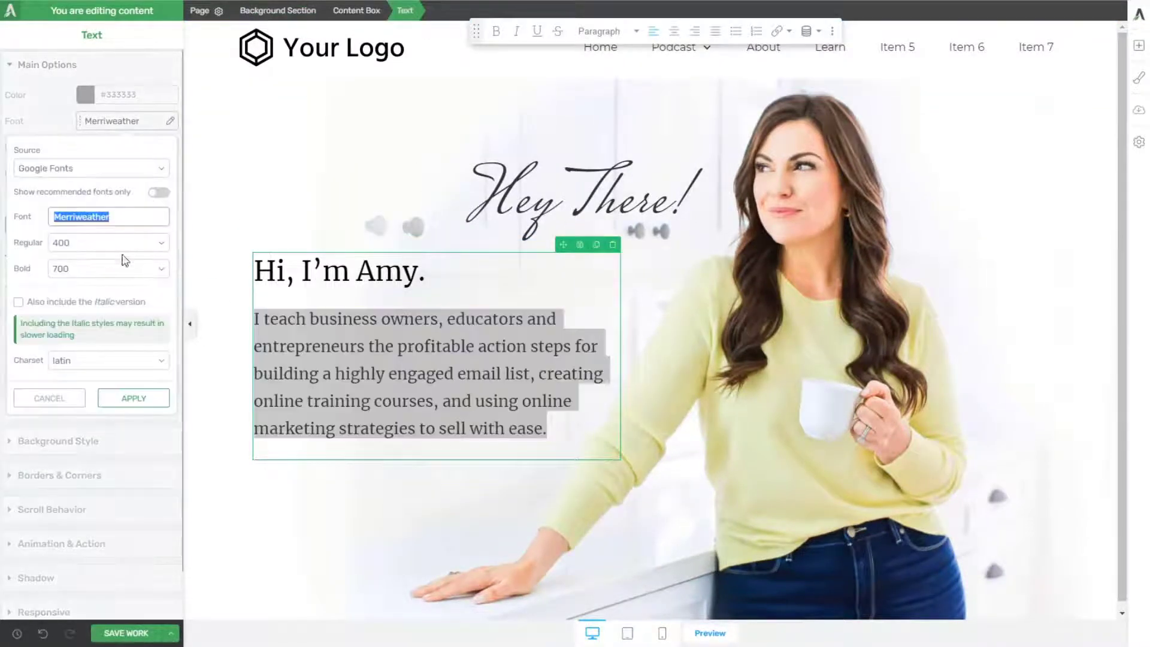
left_click(138, 398)
left_click(517, 34)
left_click(335, 503)
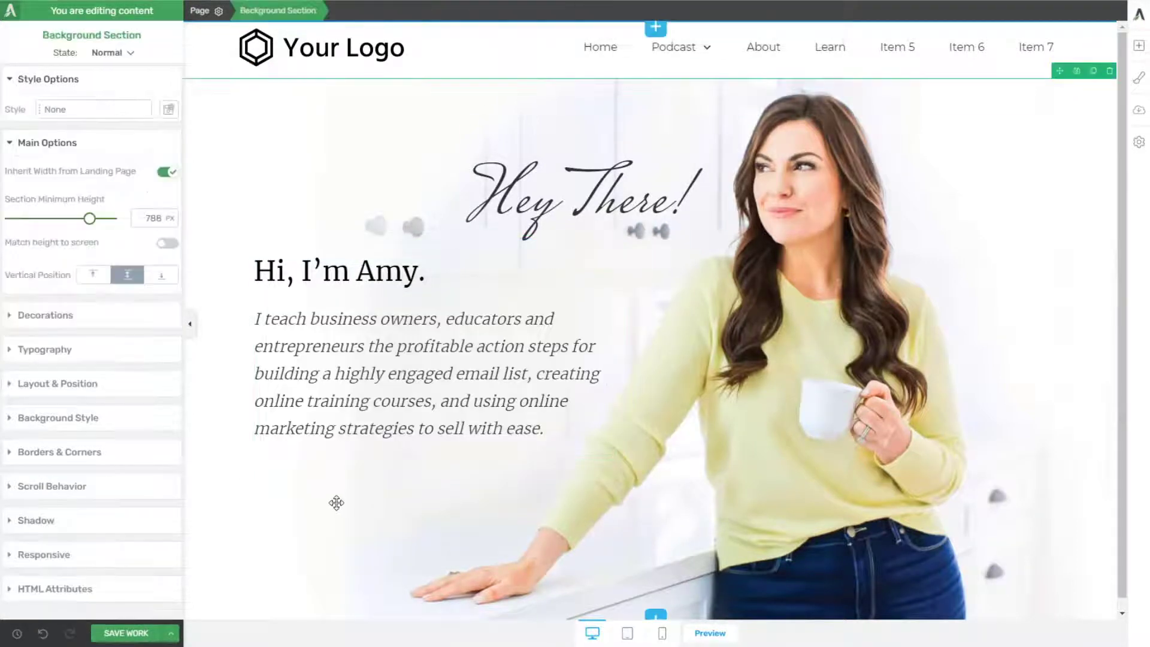
Step: Add a Button element directly below the italic paragraph in the hero content box
left_click(1138, 46)
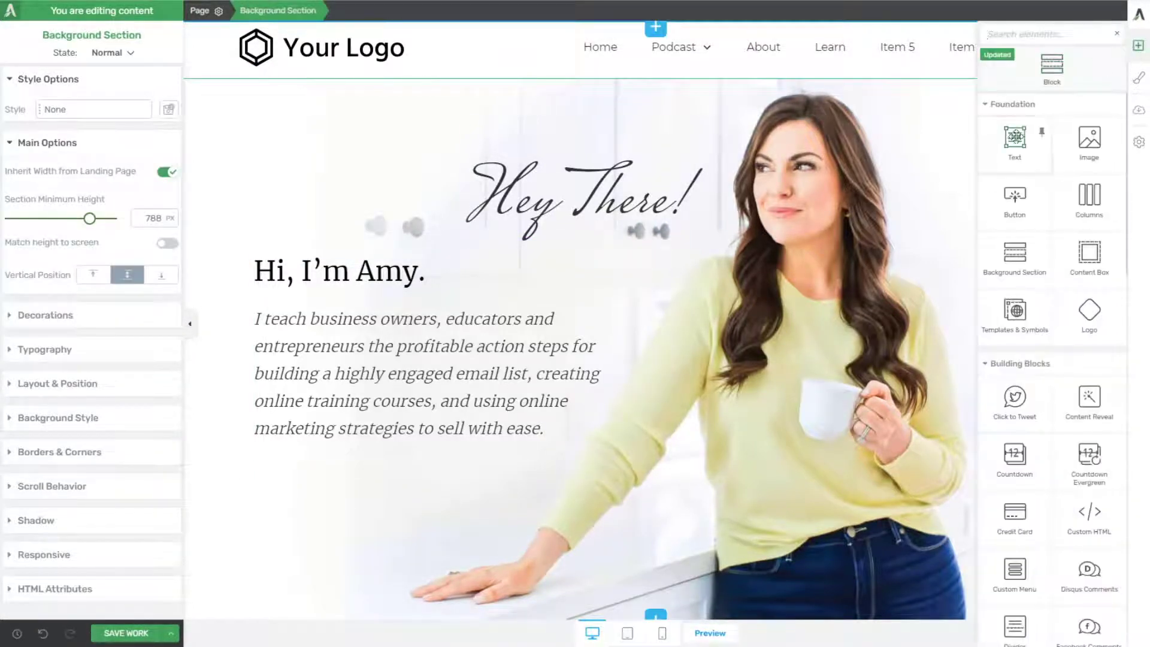
left_click_drag(1018, 205, 387, 452)
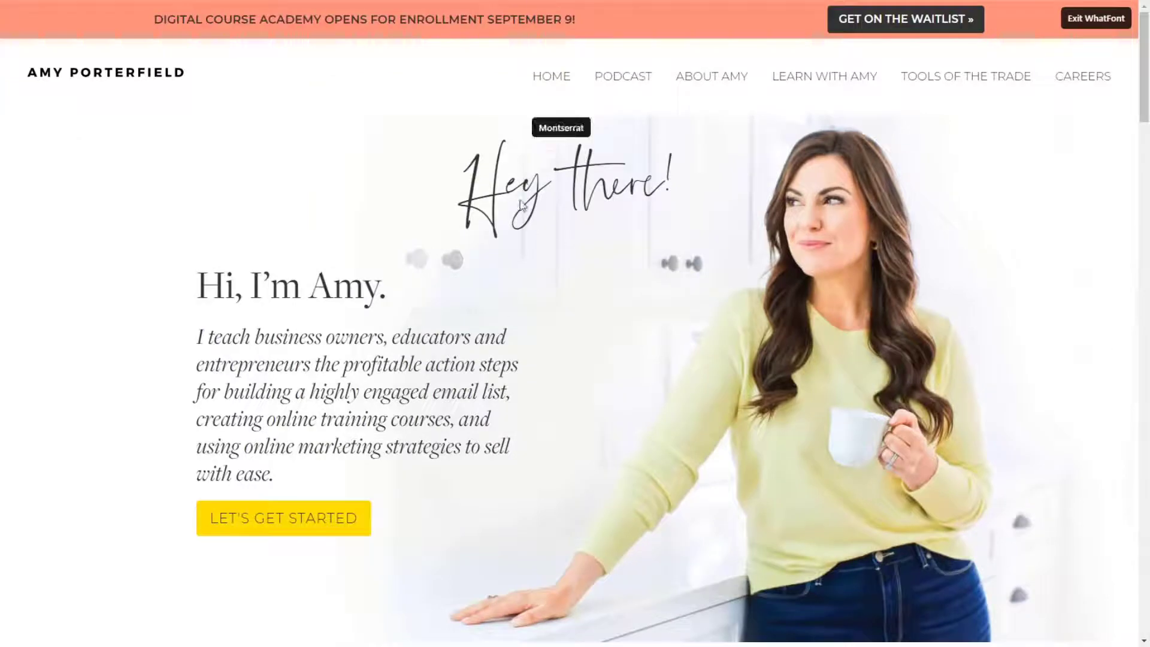
Step: Switch to the Amy Porterfield website, exit WhatFont, and examine the colors and button styles used throughout the homepage
left_click(1074, 21)
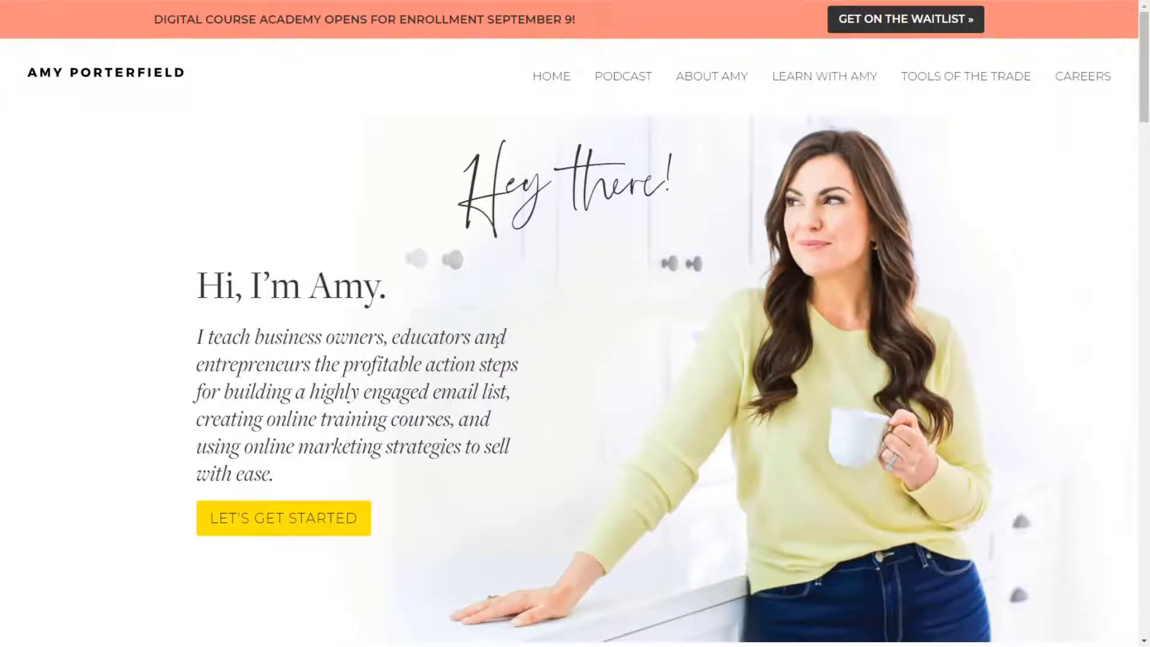
scroll(496, 343, "down", 2)
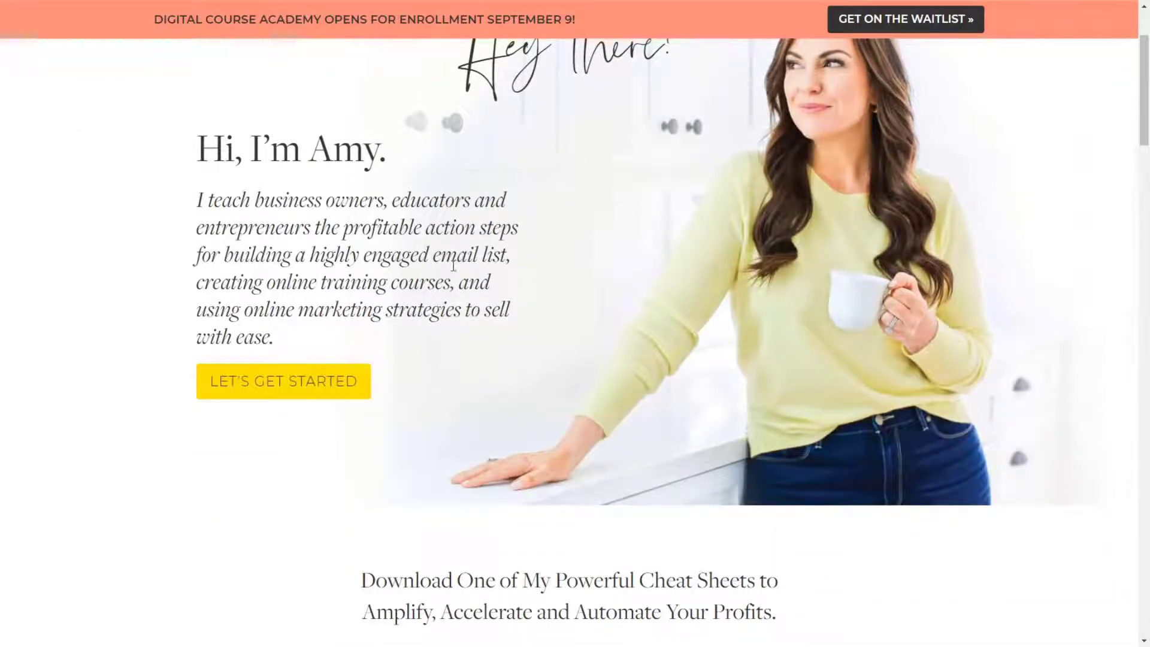
scroll(454, 264, "up", 2)
scroll(358, 432, "down", 10)
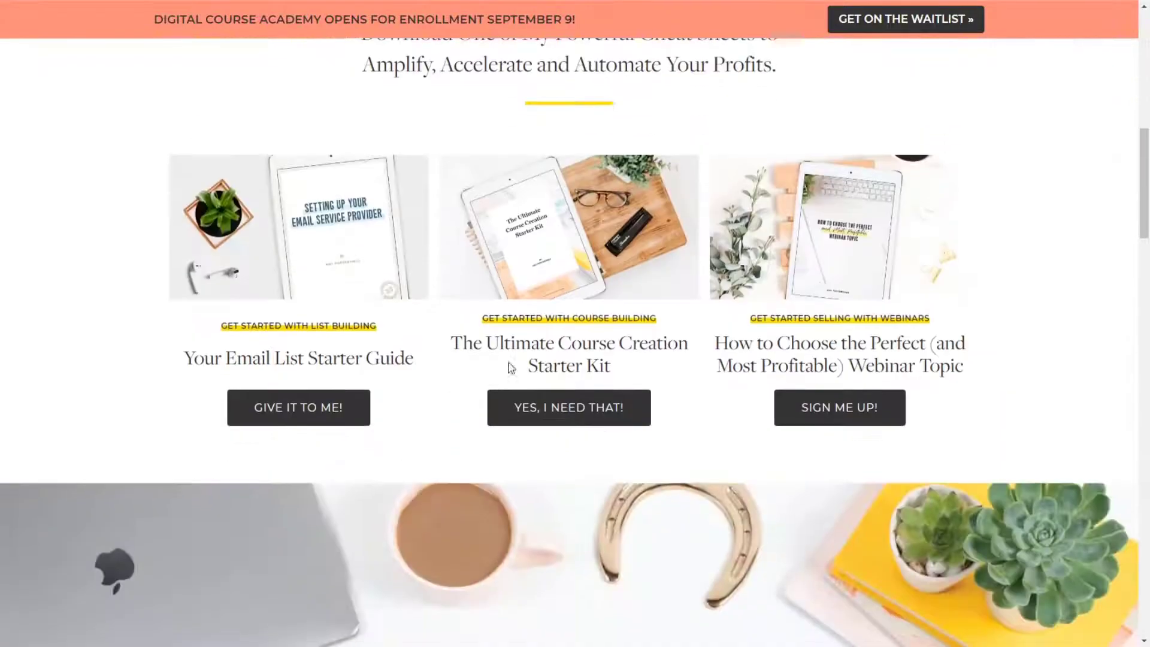
scroll(603, 238, "down", 17)
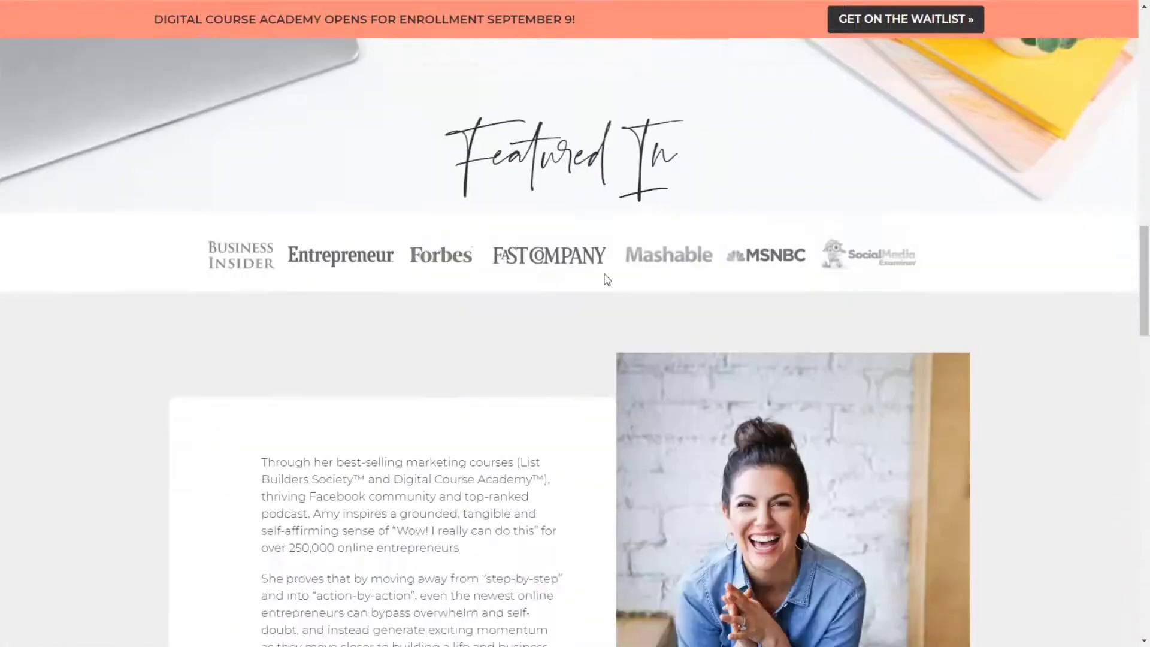
scroll(615, 277, "down", 11)
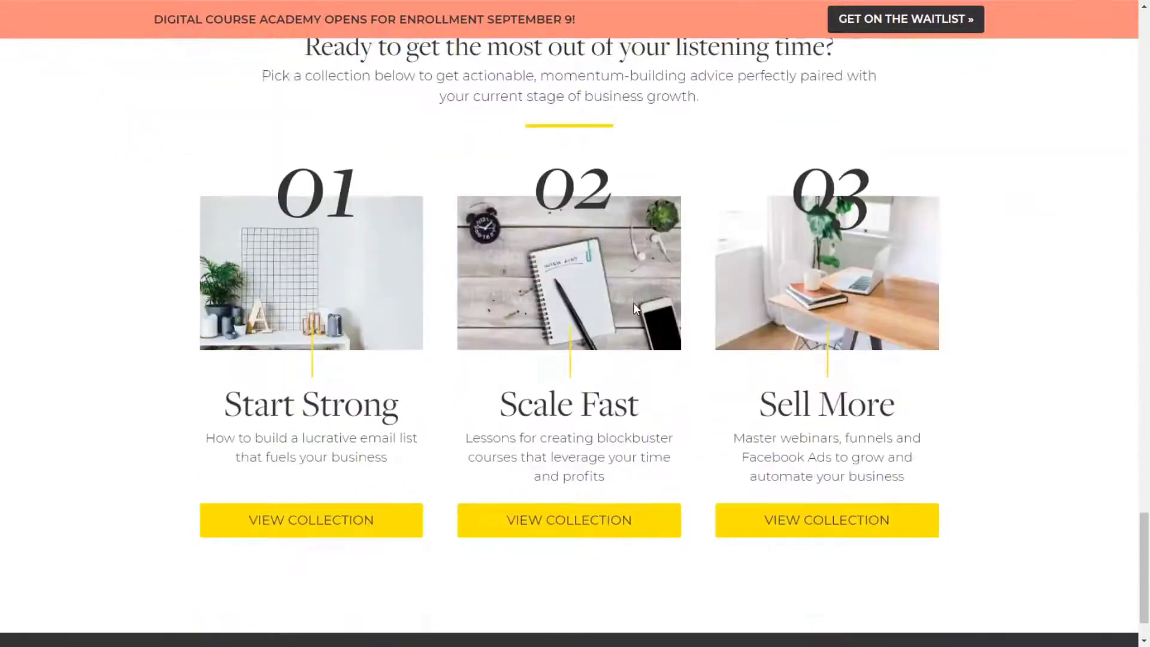
scroll(636, 311, "up", 8)
scroll(638, 317, "up", 5)
scroll(638, 326, "down", 5)
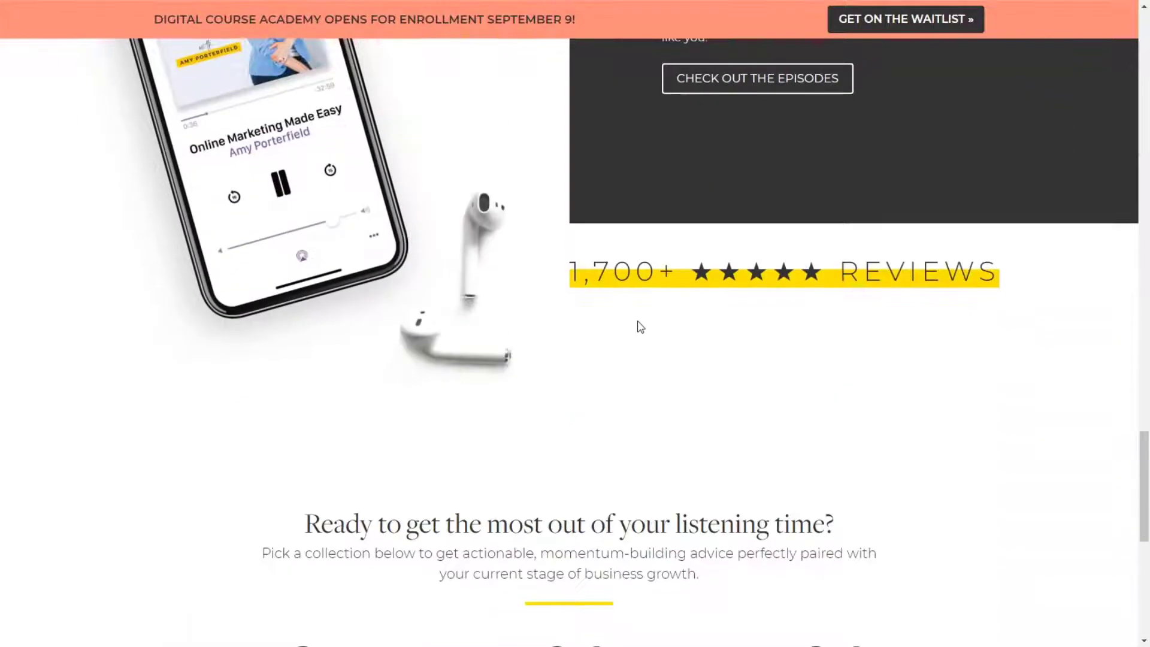
scroll(542, 324, "up", 5)
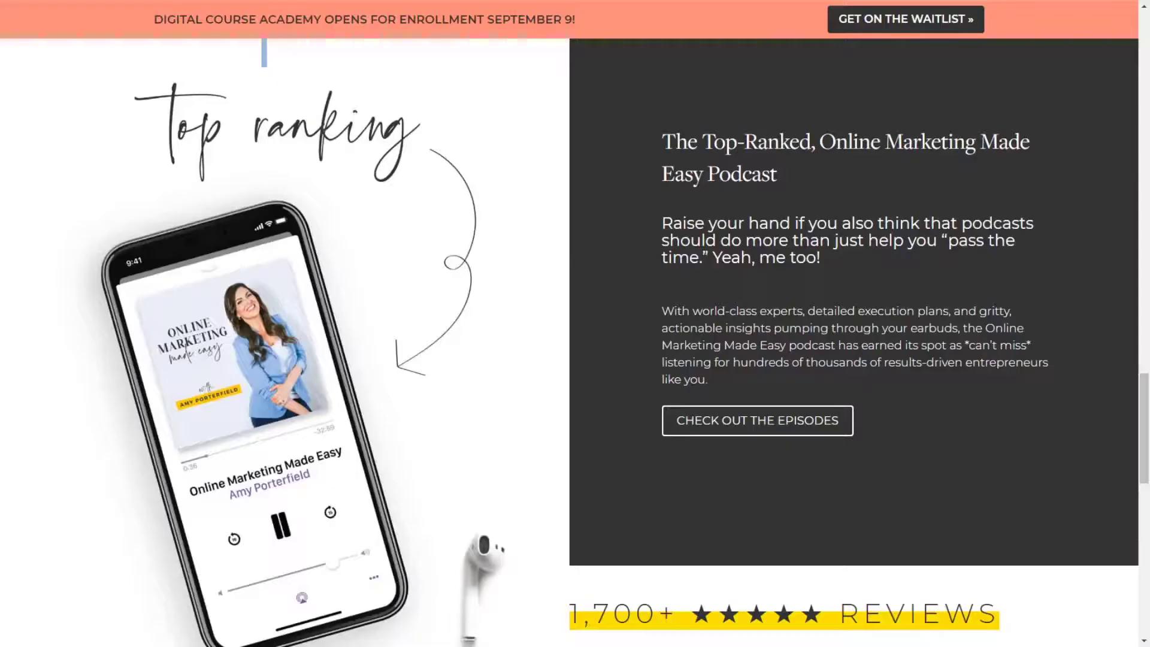
scroll(518, 329, "up", 20)
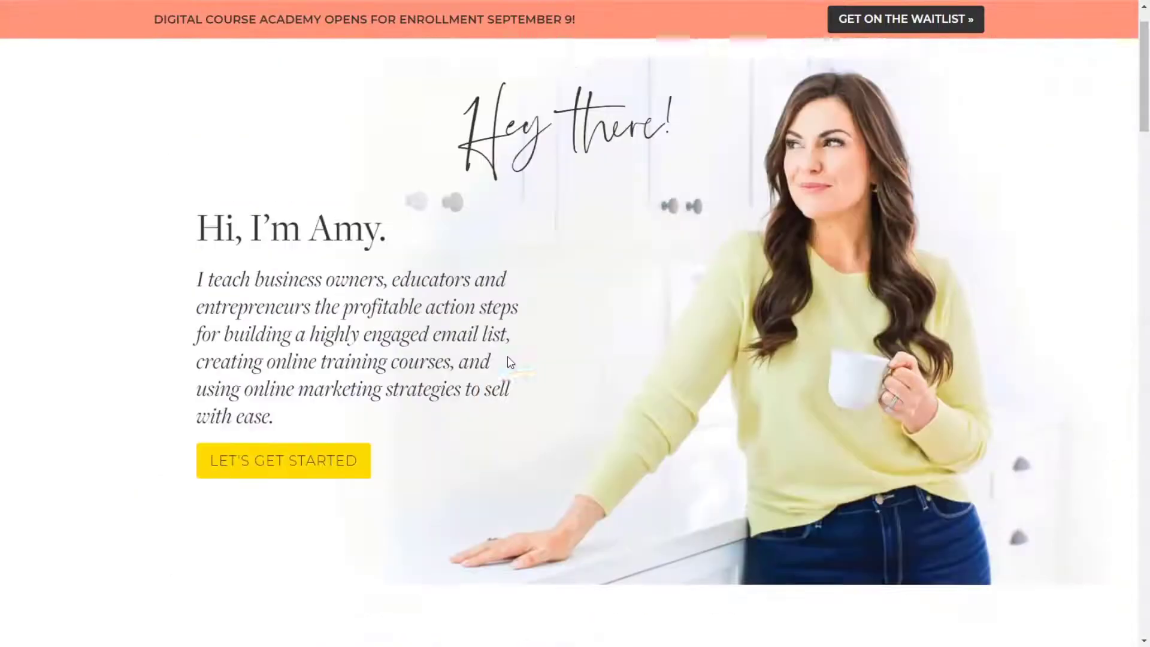
scroll(509, 362, "up", 1)
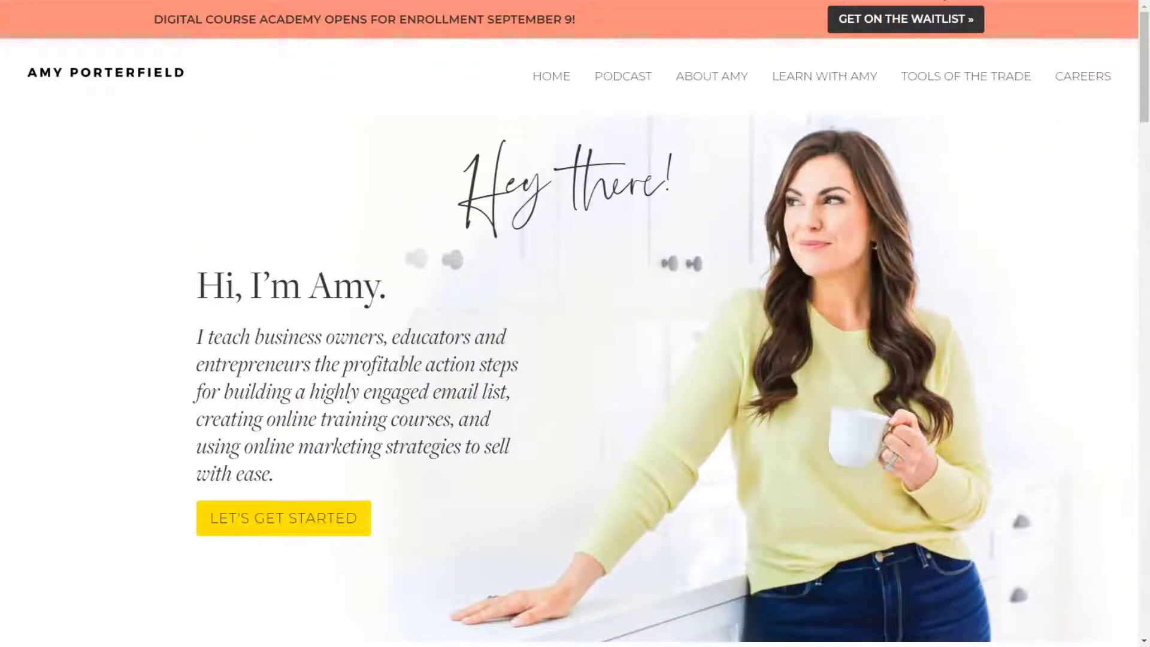
Step: Sample the yellow background color of the "Let's Get Started" button with ColorPick Eyedropper
left_click(944, 0)
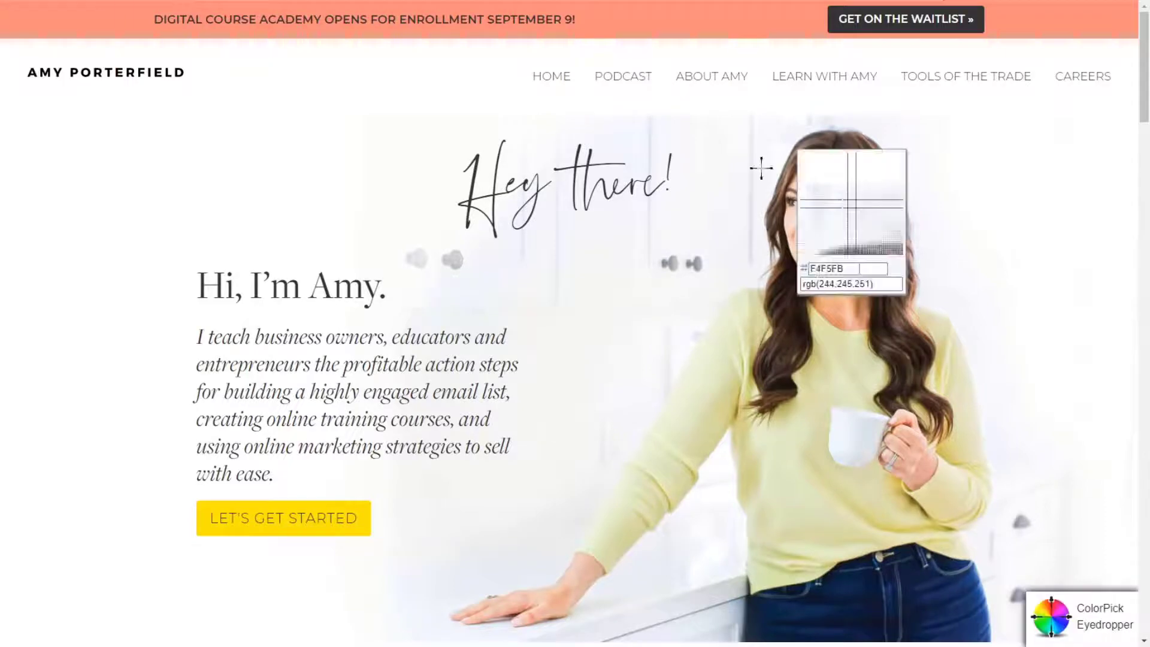
left_click(364, 509)
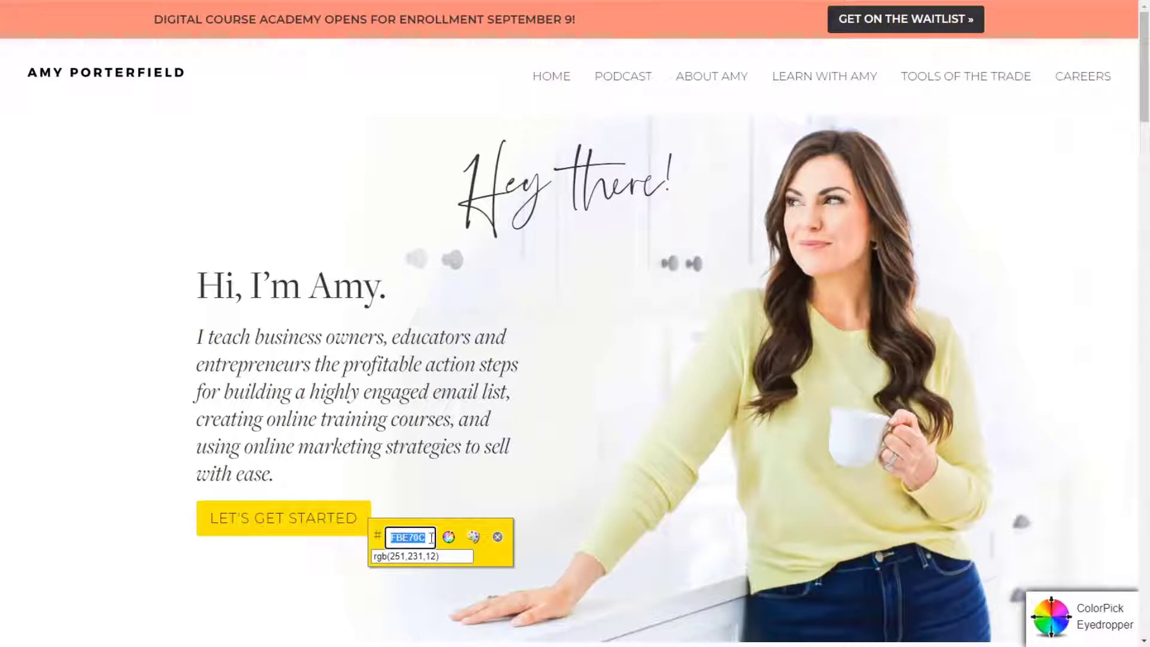
left_click(497, 537)
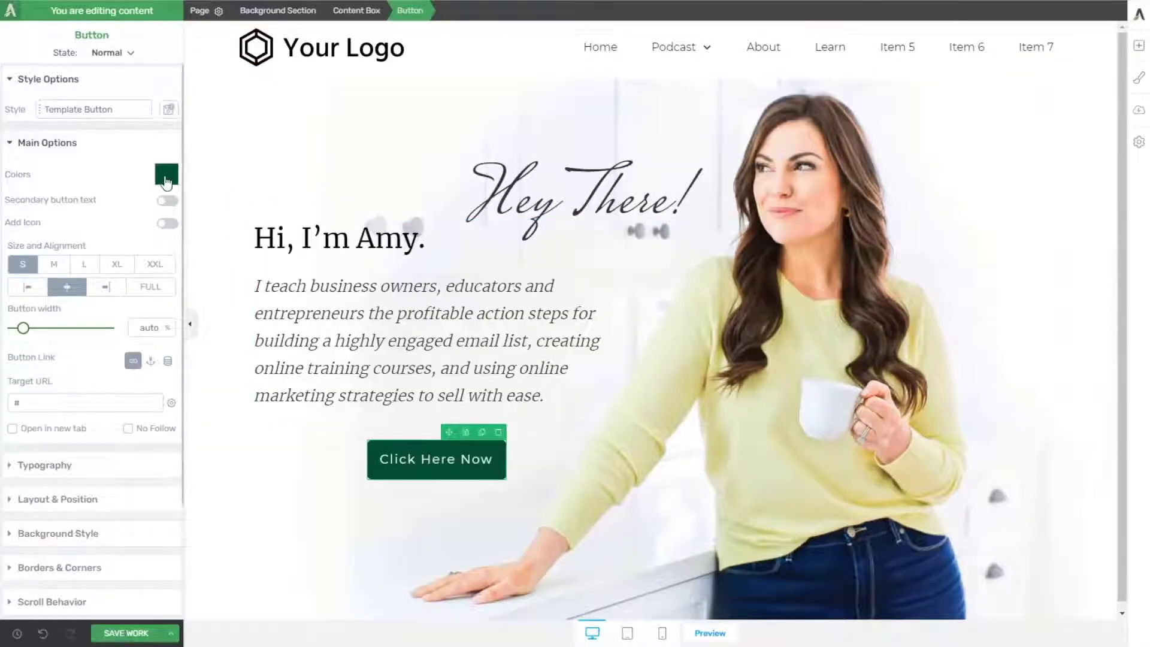
Step: Back in Thrive Architect, unlink the new button's color from the theme's Main Accent and set it to #fbe70c
left_click(167, 173)
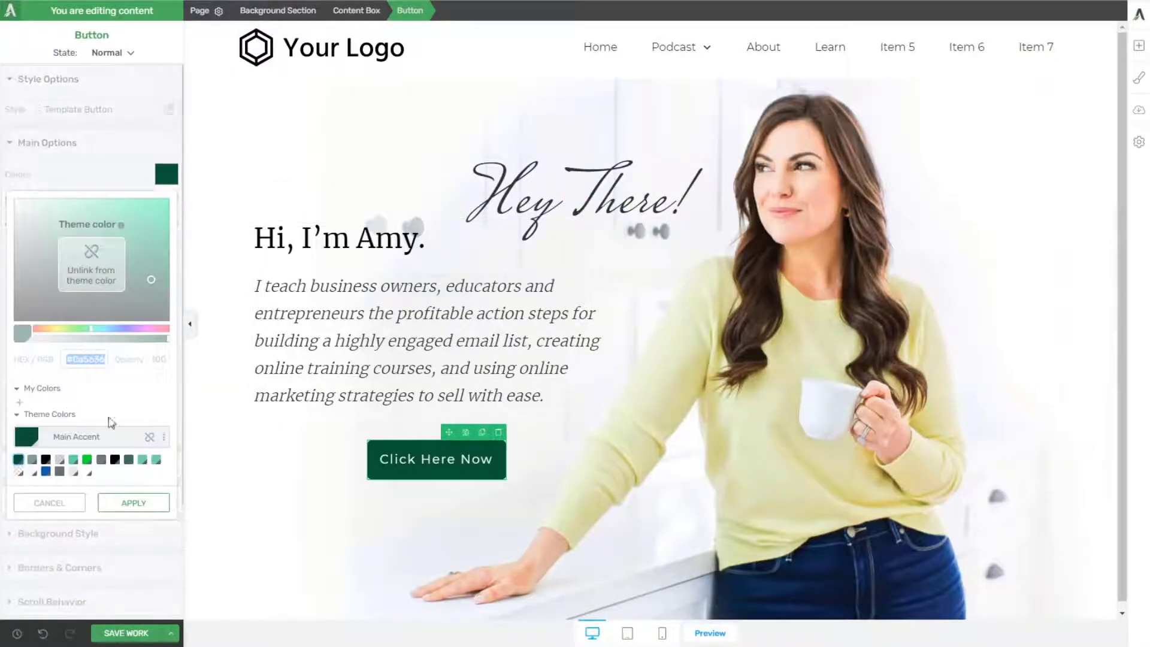
left_click(149, 437)
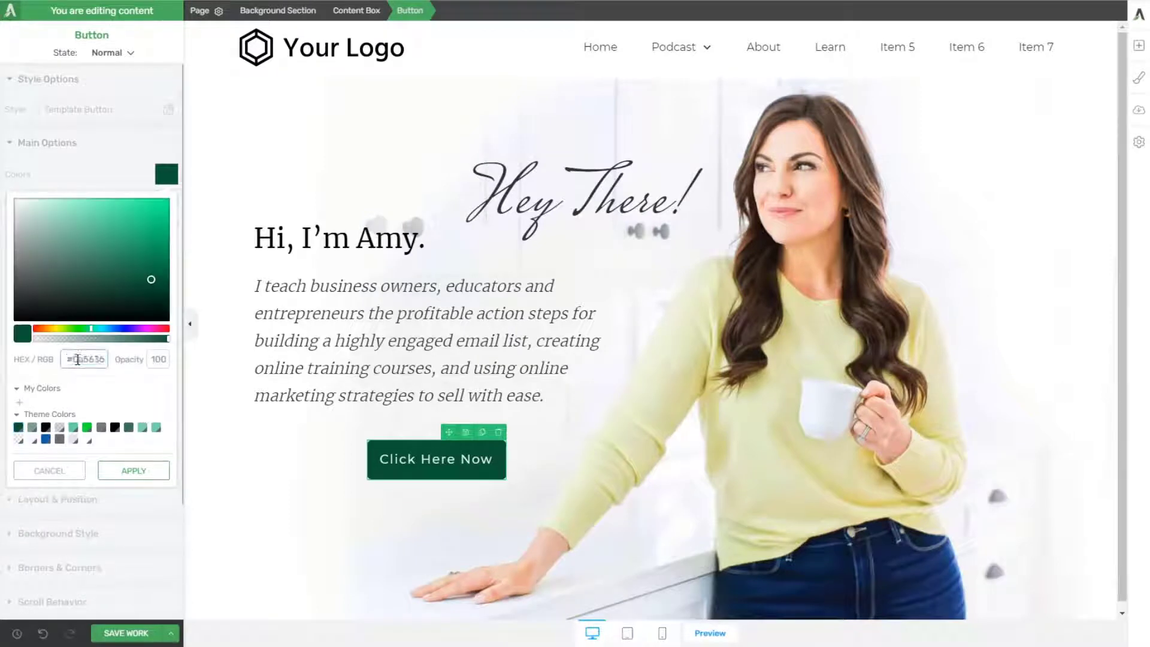
type("#fbe70c")
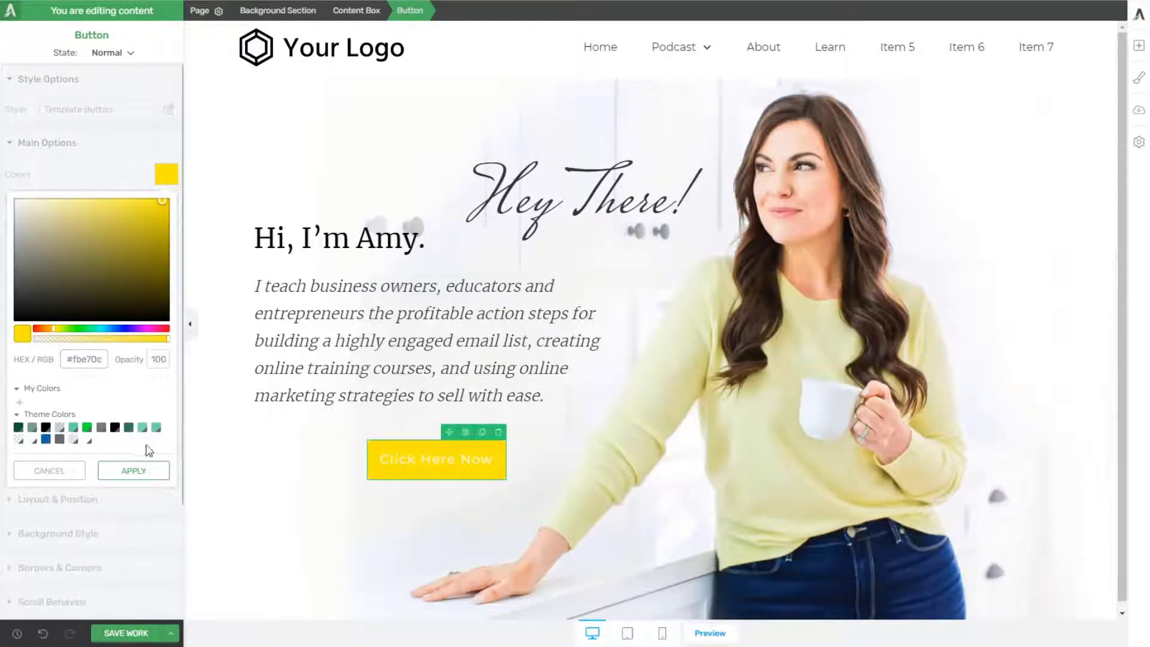
left_click(140, 470)
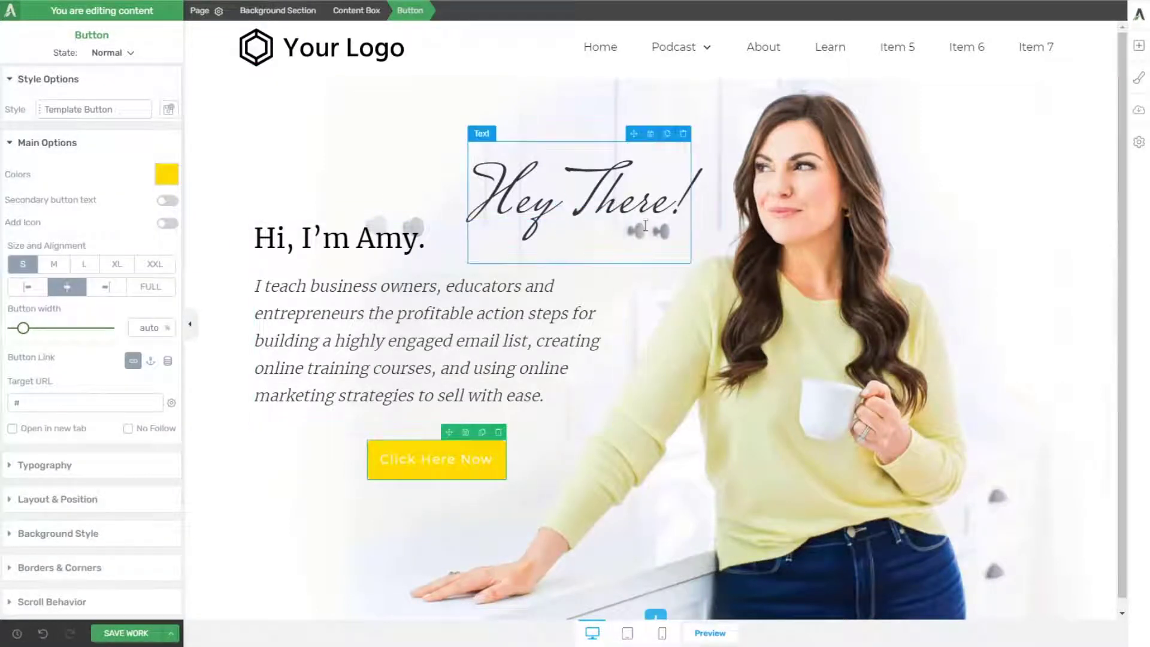
Step: Set the Main Accent of the template's master colors to #fbe70c in the Style Editor
left_click(1137, 82)
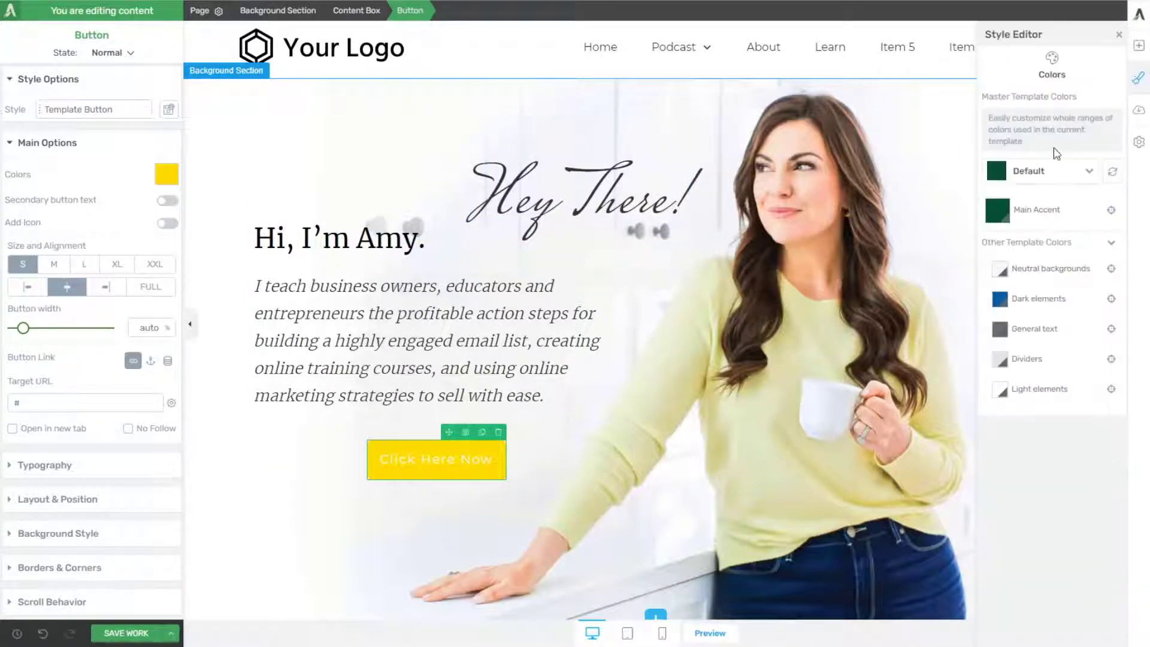
left_click(1071, 171)
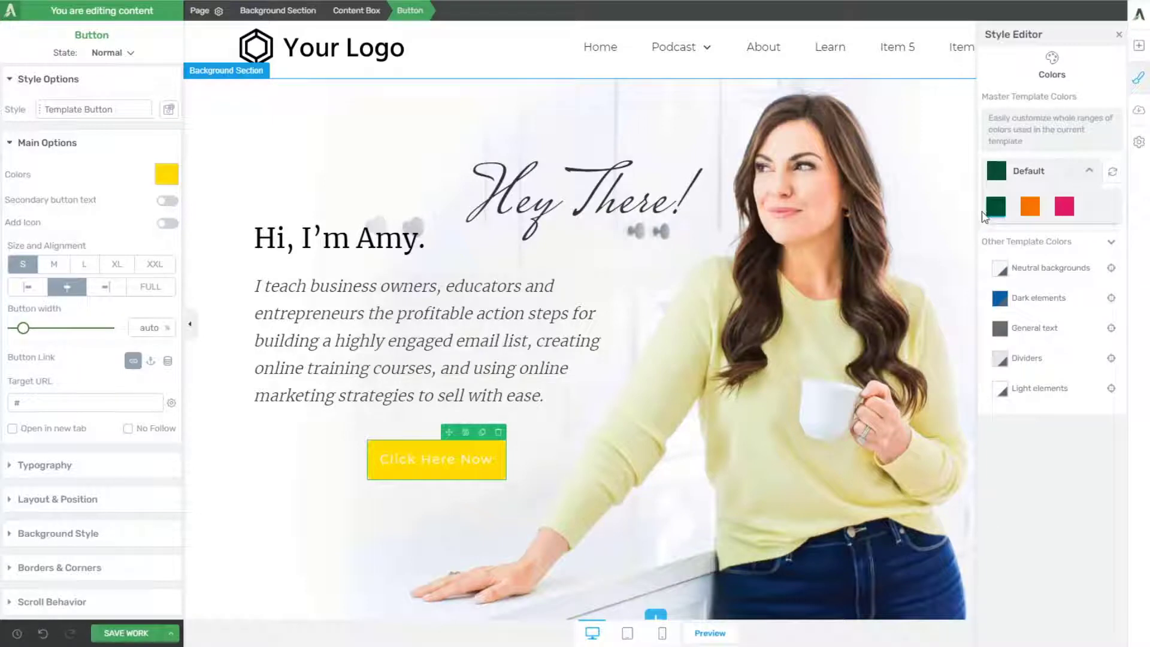
left_click(1072, 175)
left_click(1036, 215)
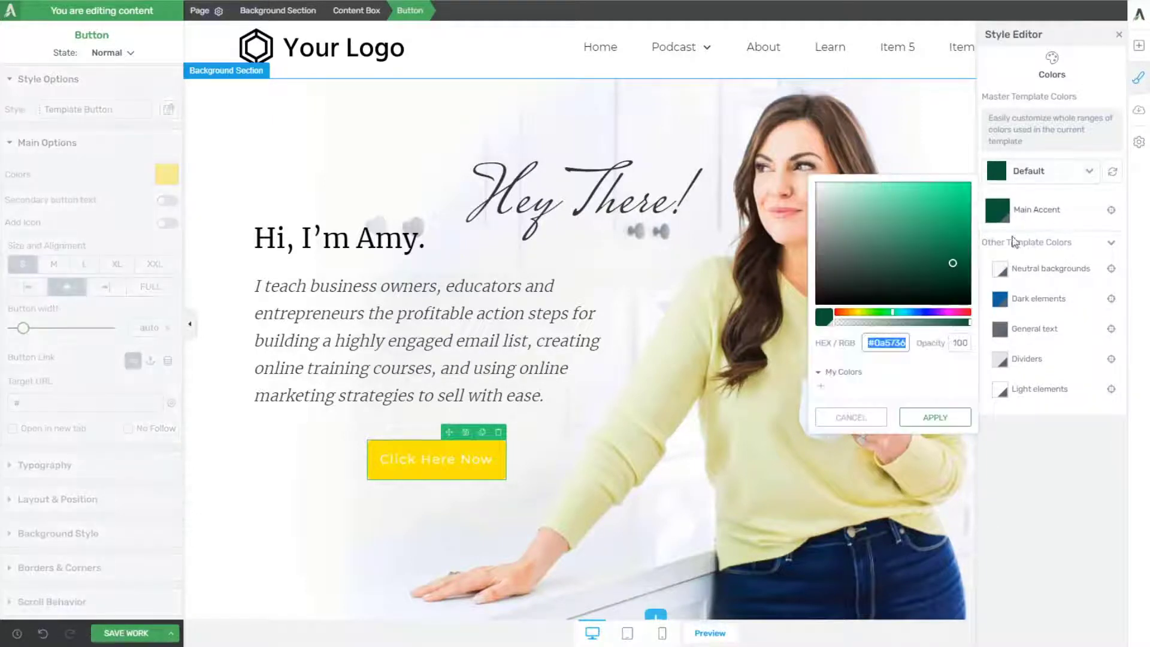
type("#fbe70d")
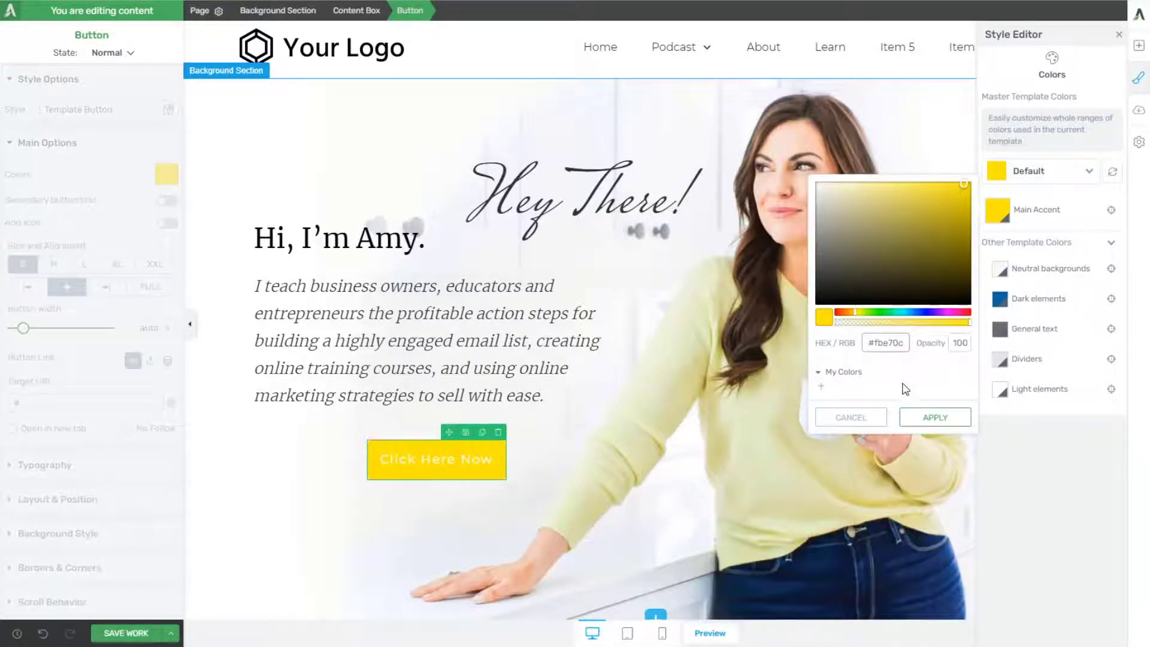
left_click(927, 417)
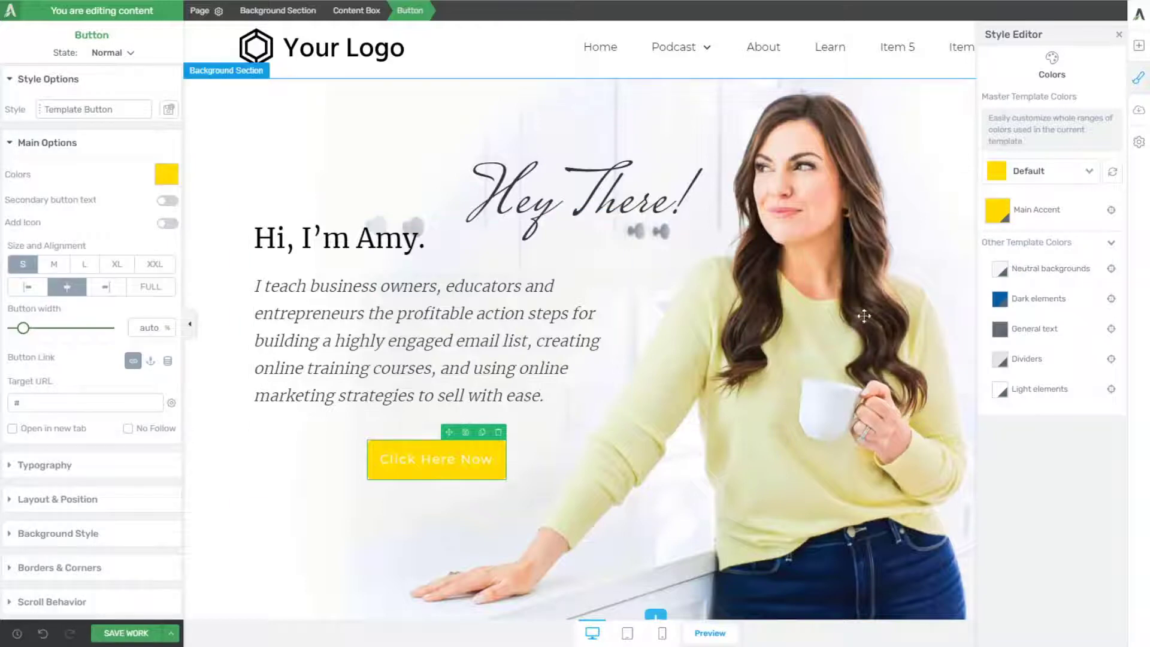
Step: Apply the Montserrat font to the text of the hero button
scroll(863, 315, "down", 1)
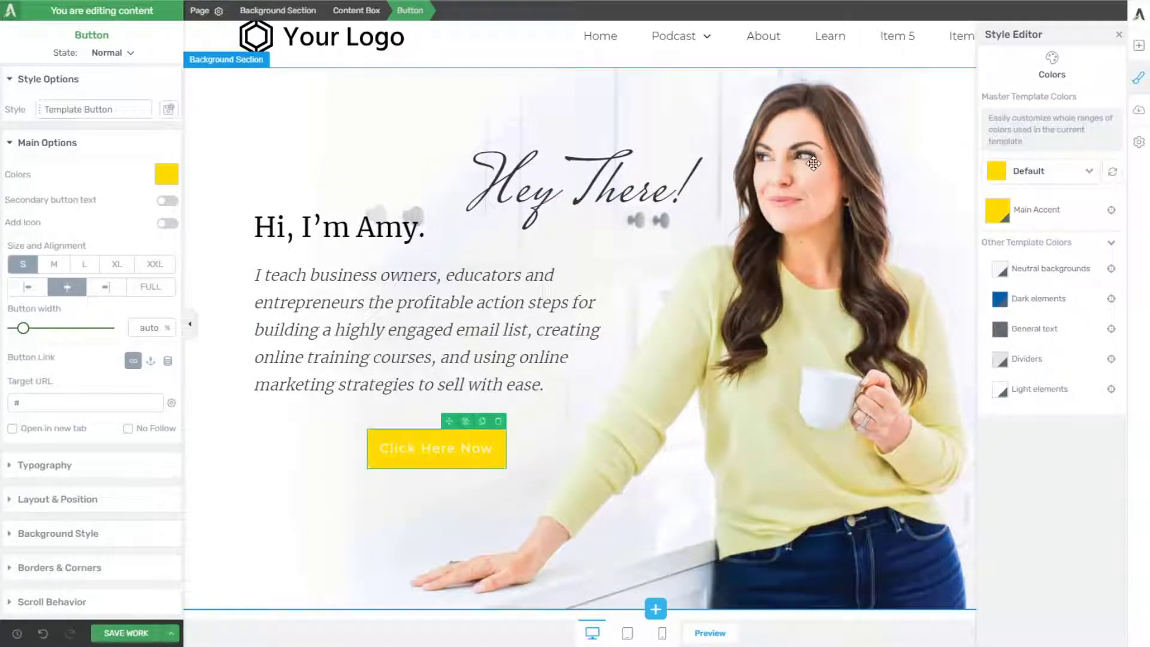
scroll(895, 162, "up", 1)
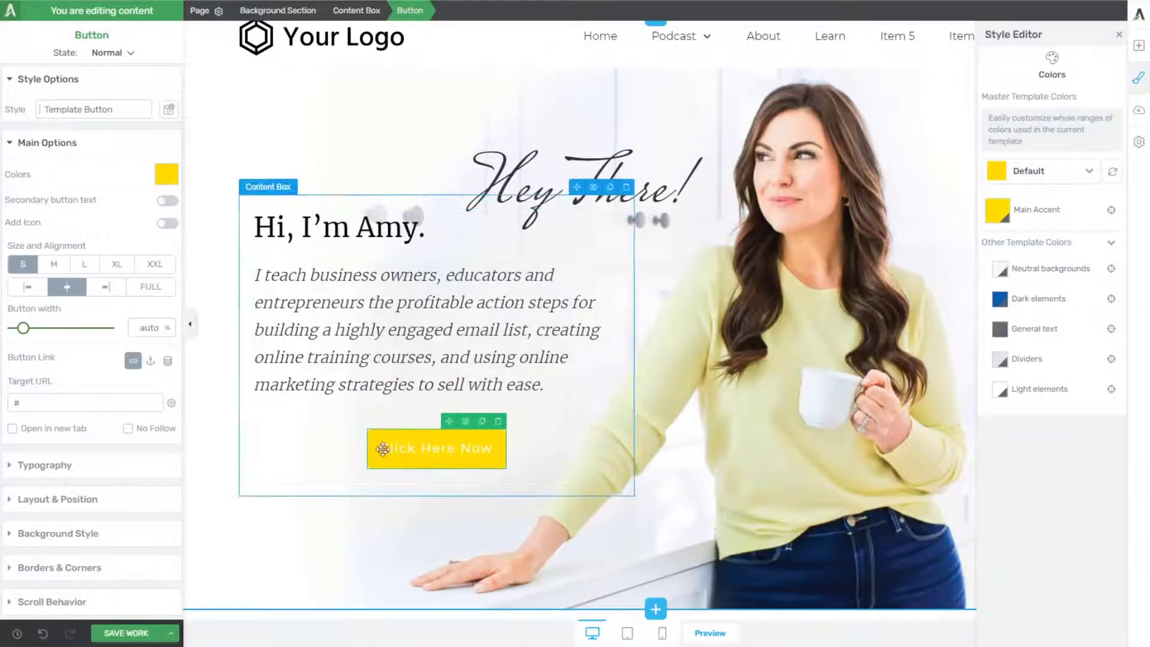
left_click(436, 452)
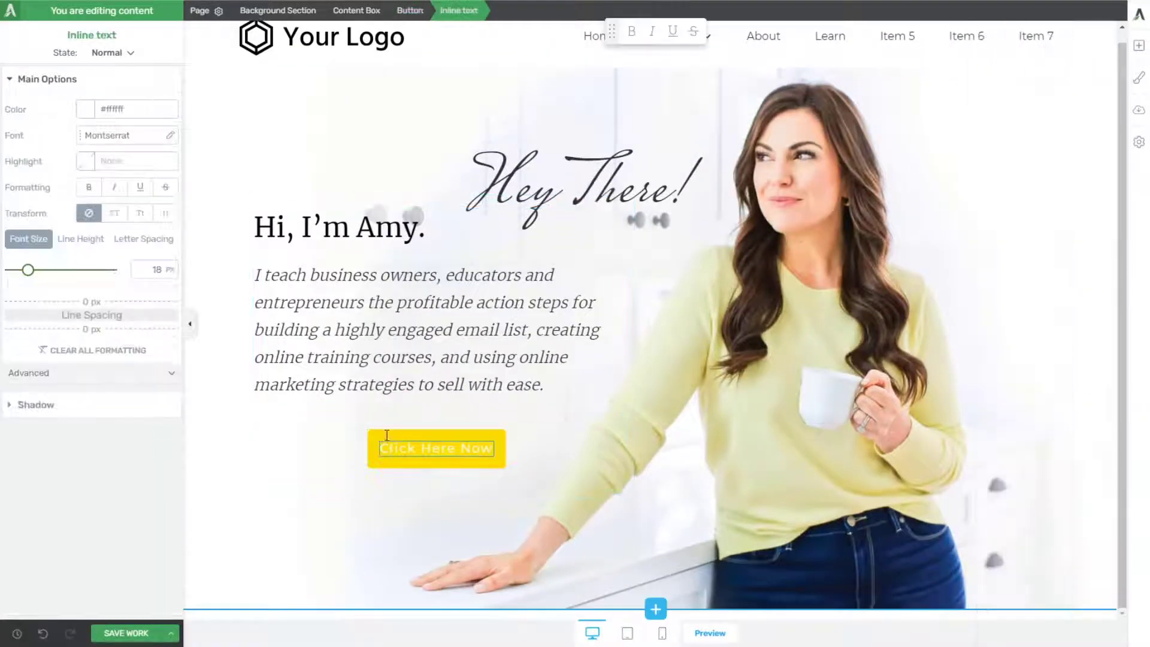
left_click(171, 137)
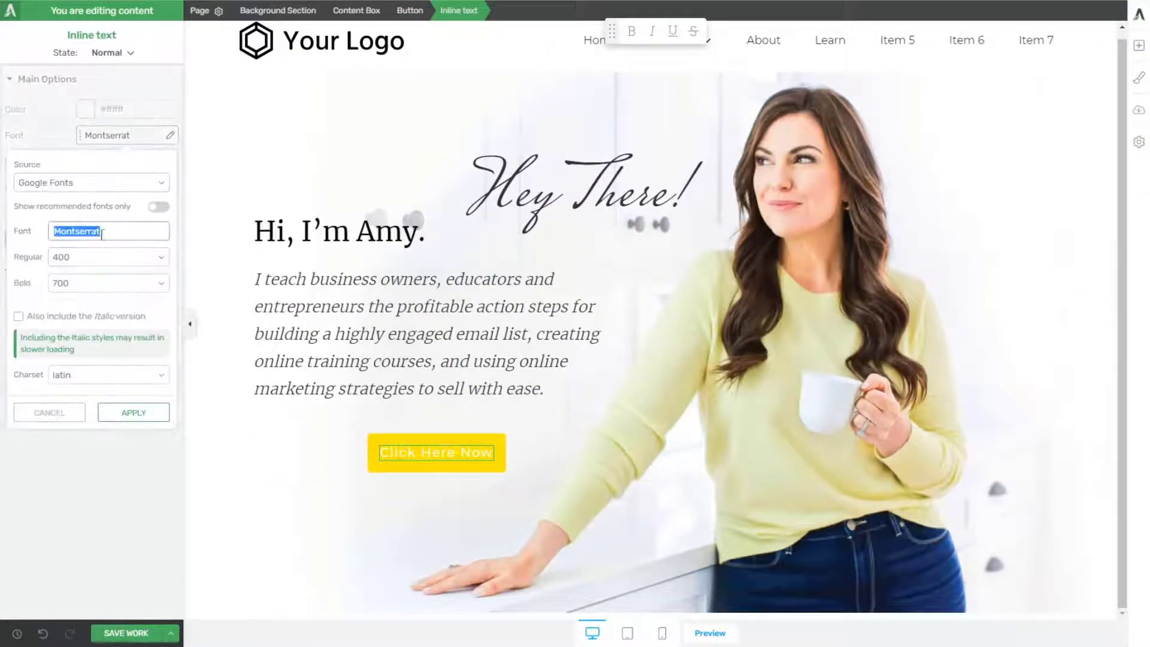
left_click(133, 417)
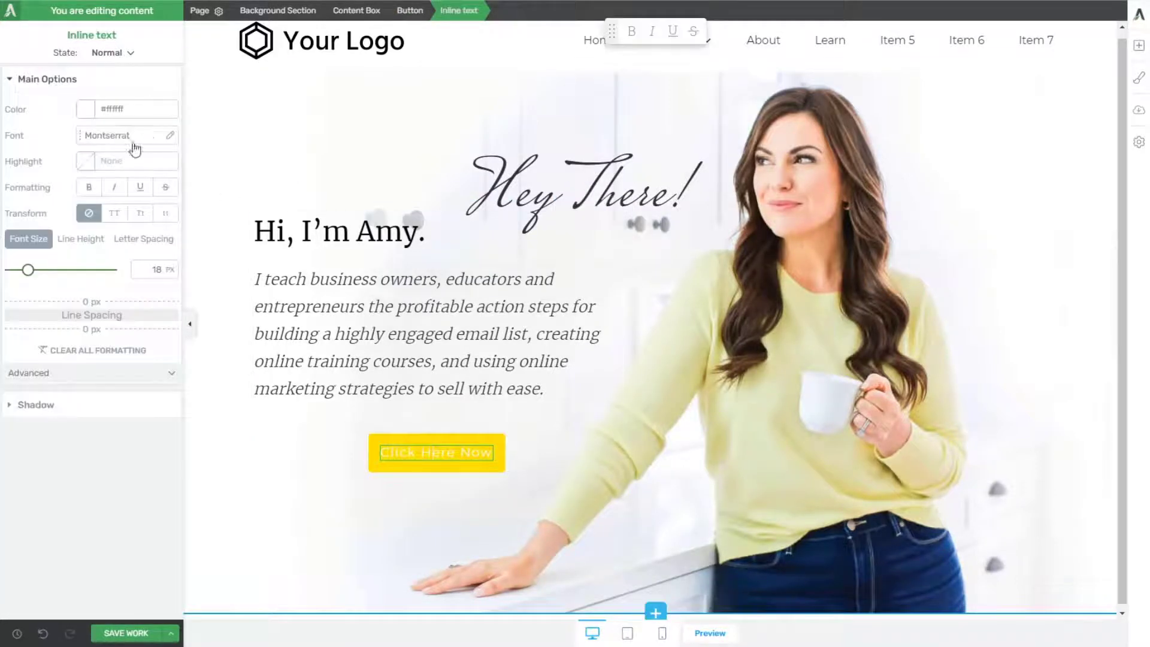
Step: Set the hero button's text color to #100000
left_click(410, 11)
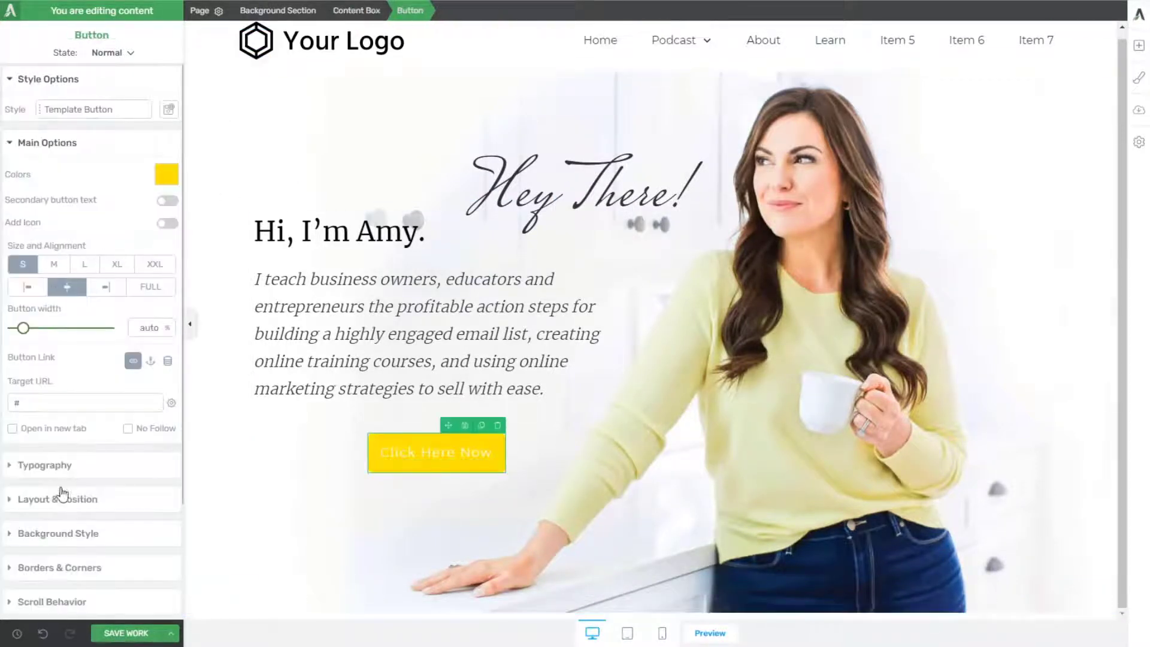
left_click(48, 466)
left_click(85, 232)
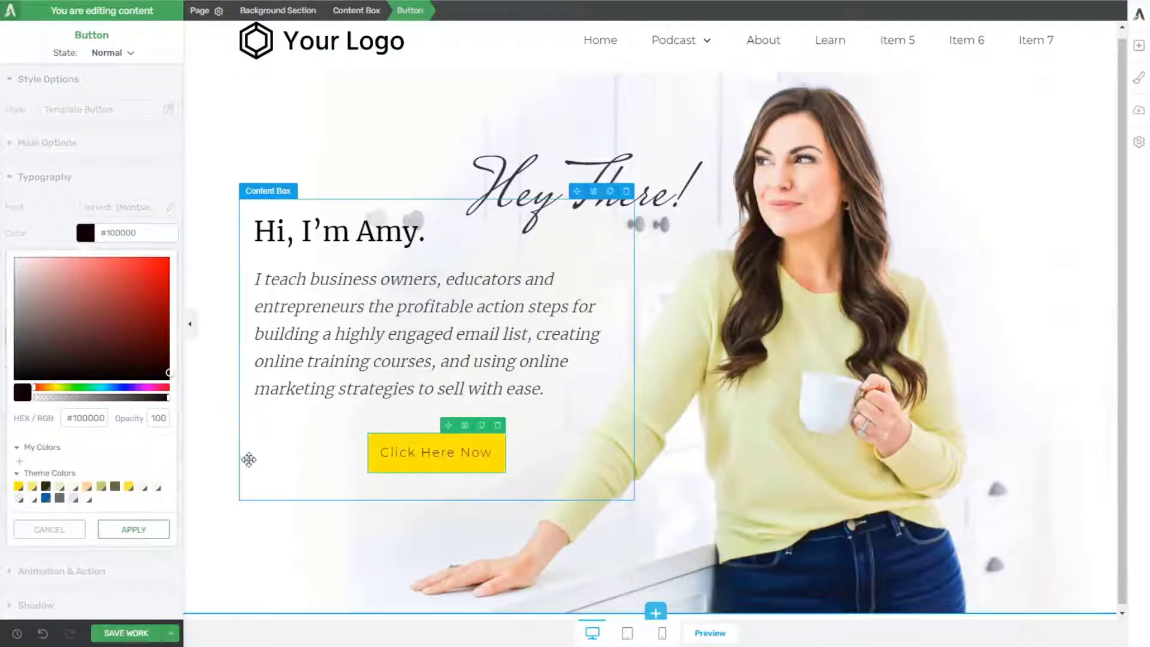
left_click(115, 530)
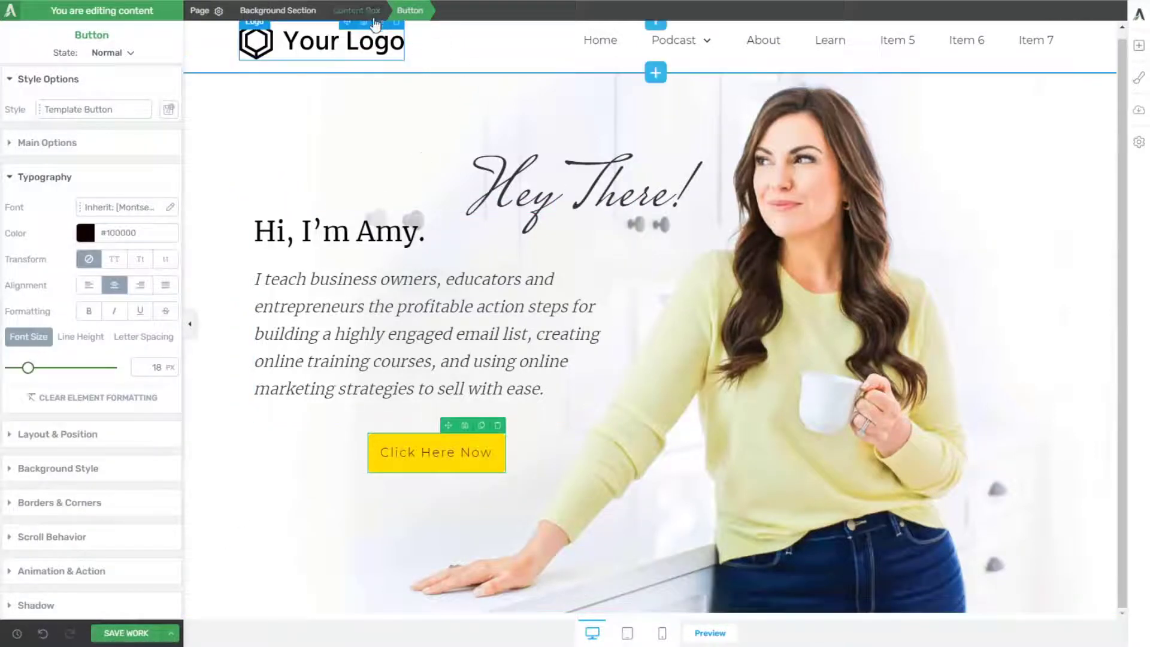
Step: Left-align the hero button and set its top margin to 0
left_click(47, 142)
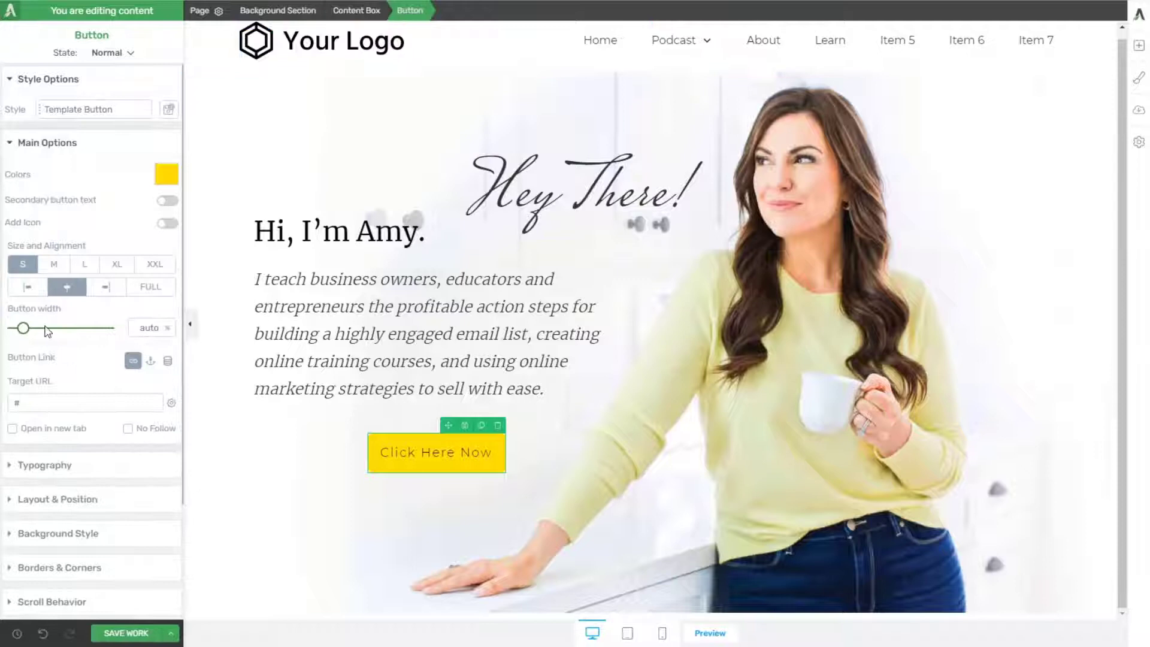
left_click(28, 288)
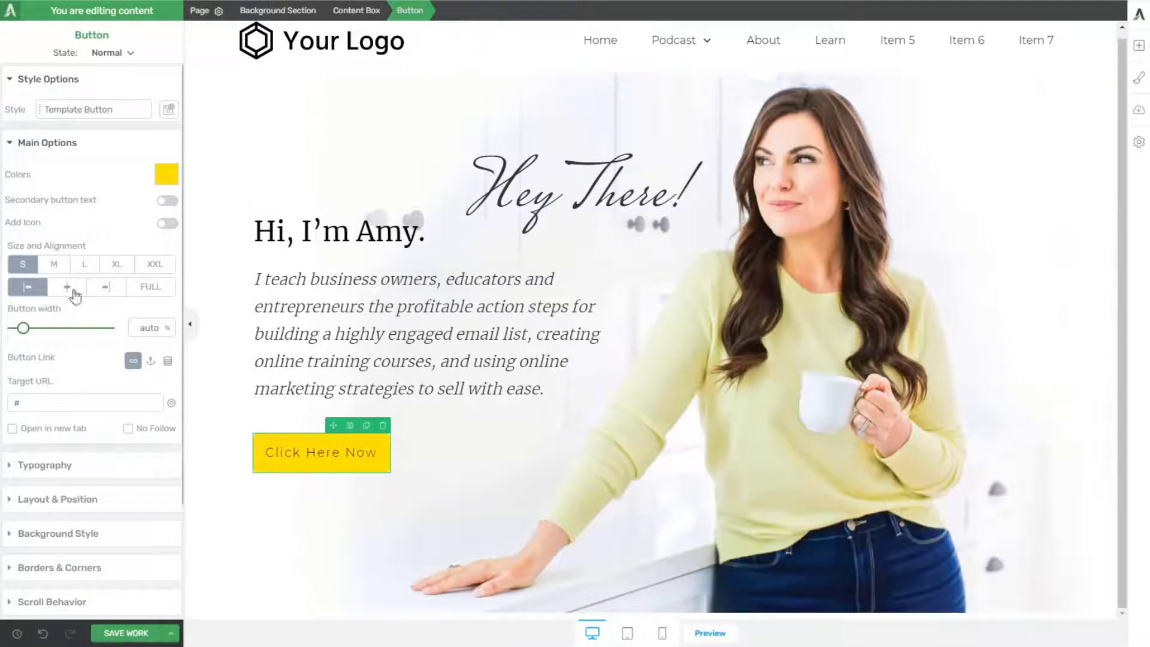
left_click(54, 500)
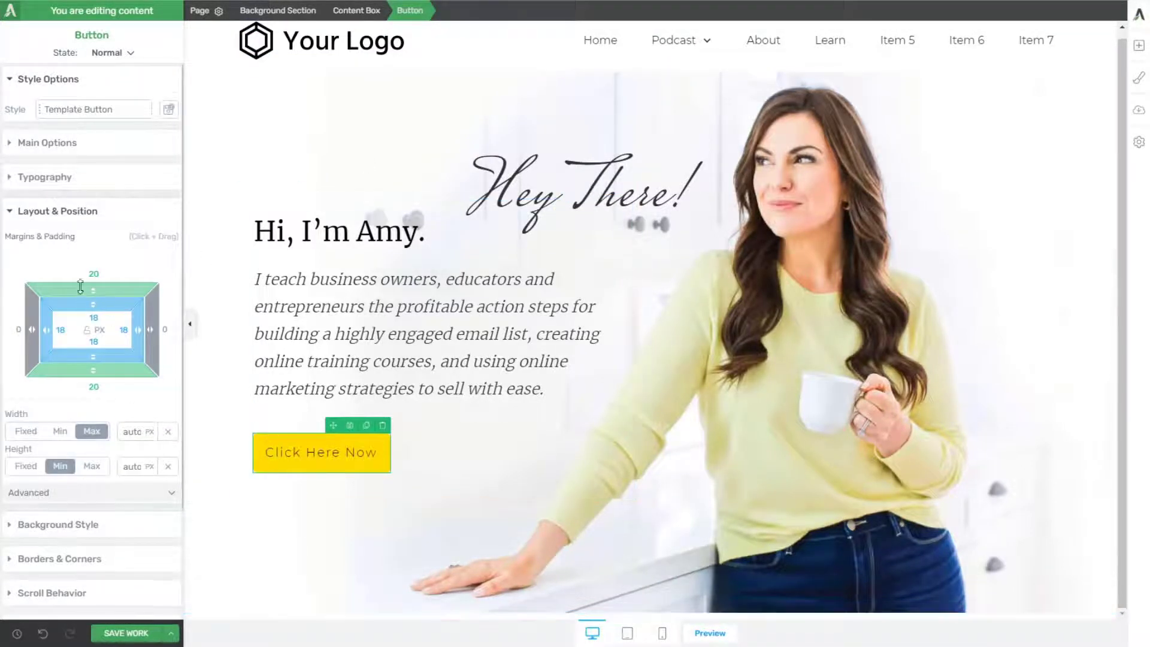
type("0")
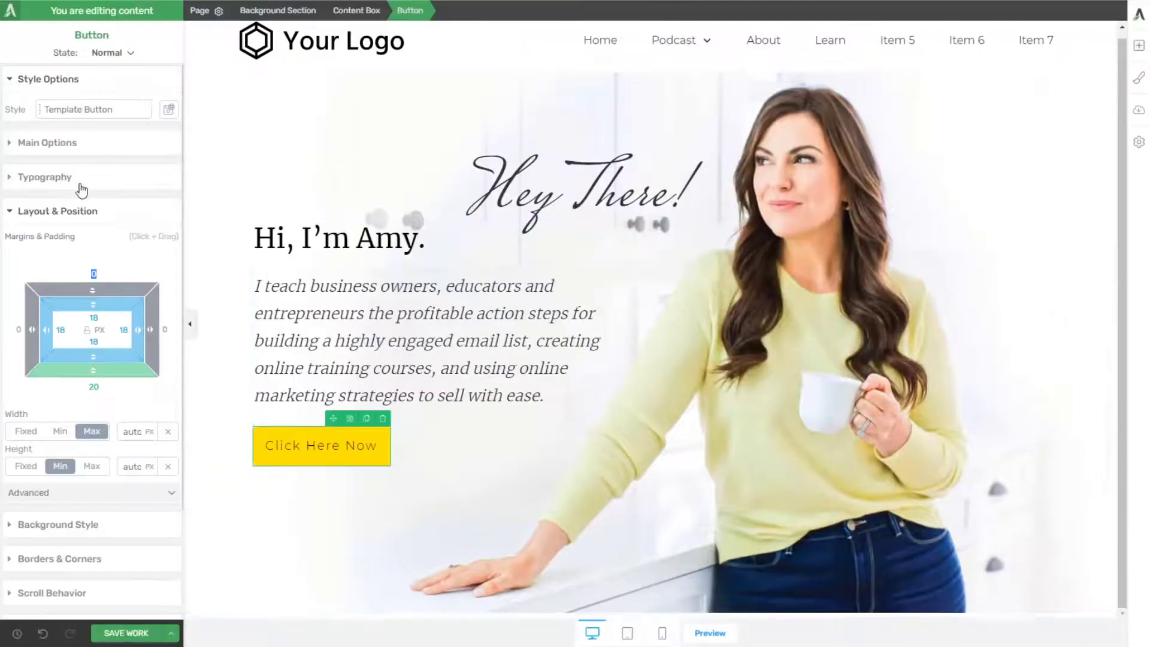
Step: Transform the hero button's text to all uppercase
left_click(67, 143)
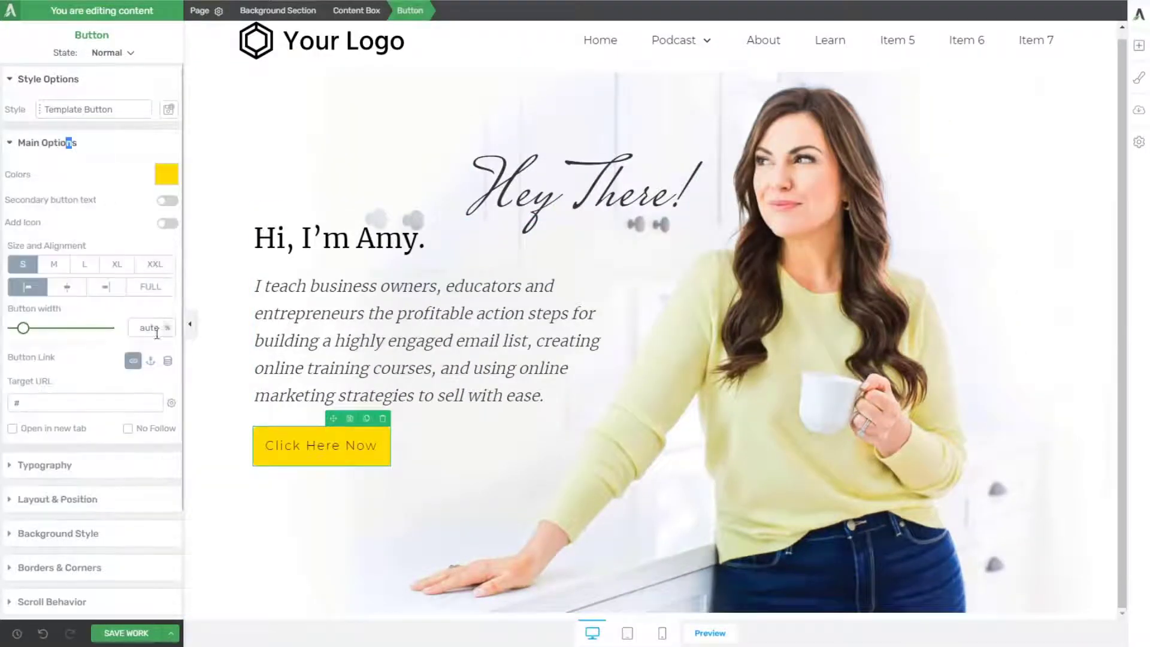
left_click(45, 466)
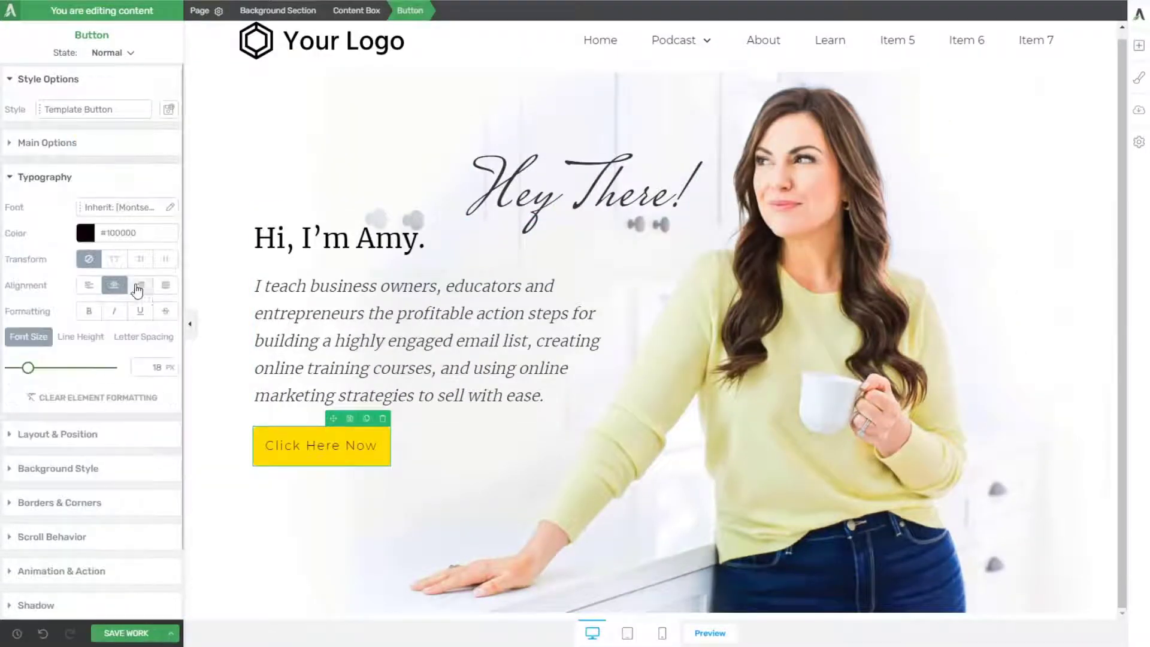
left_click(114, 259)
Step: Replace the hero button's label with "Let's get started" and save the page
left_click(291, 445)
key("ctrl+a")
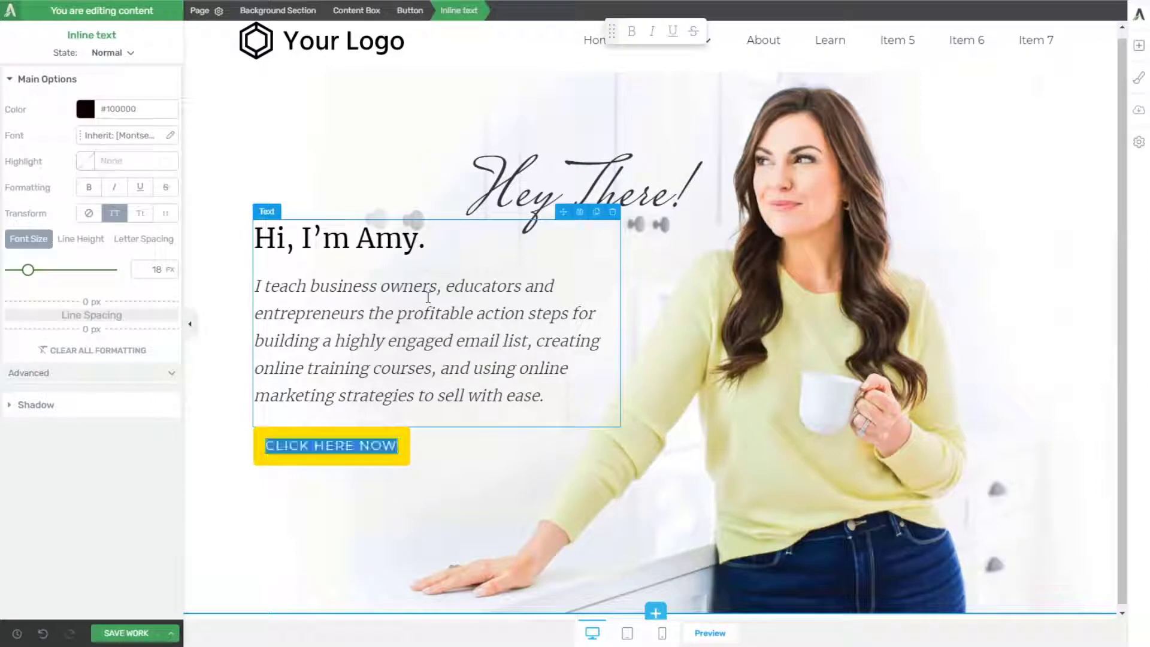
type("Click here to get st")
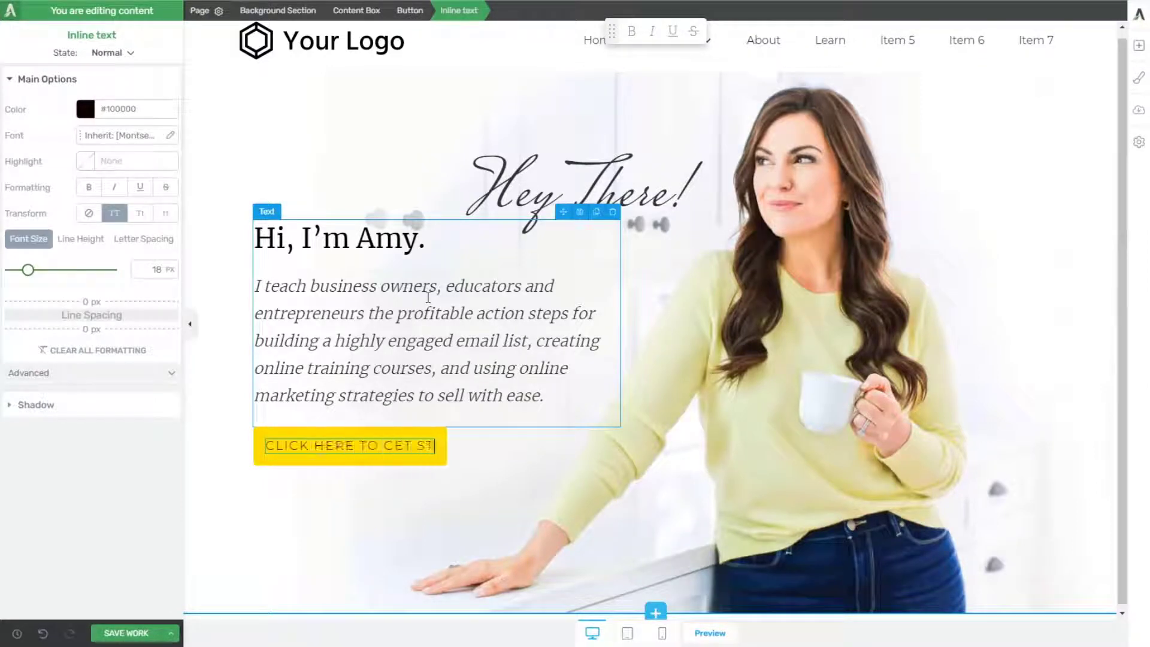
type("arted")
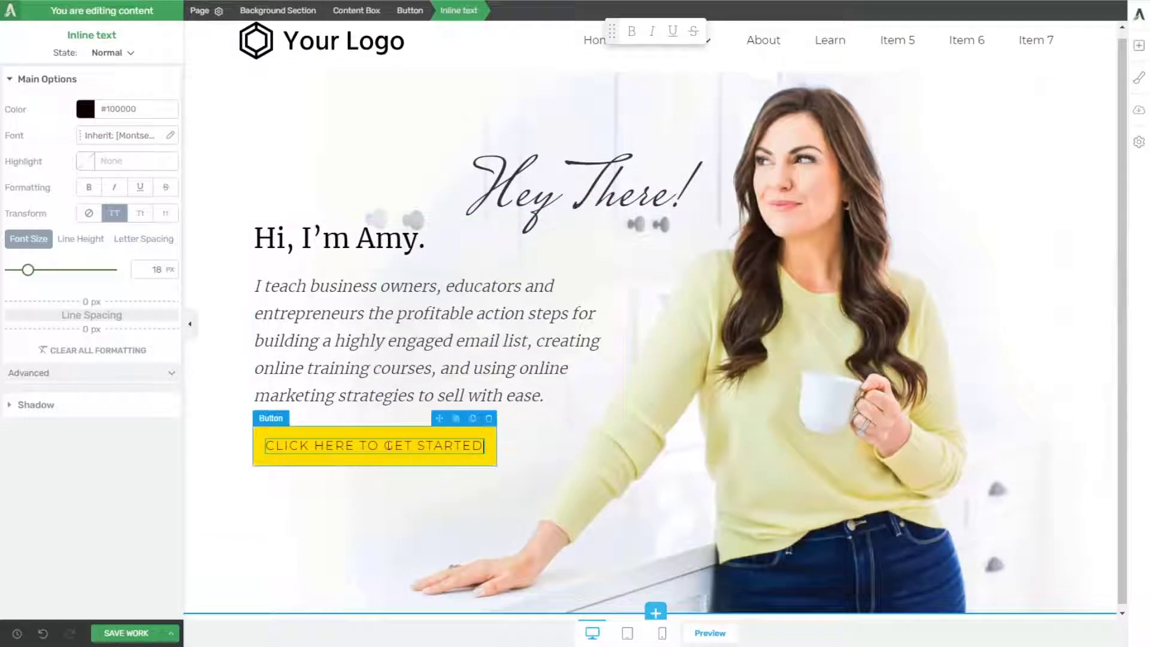
key("ctrl+a")
type("Let's get")
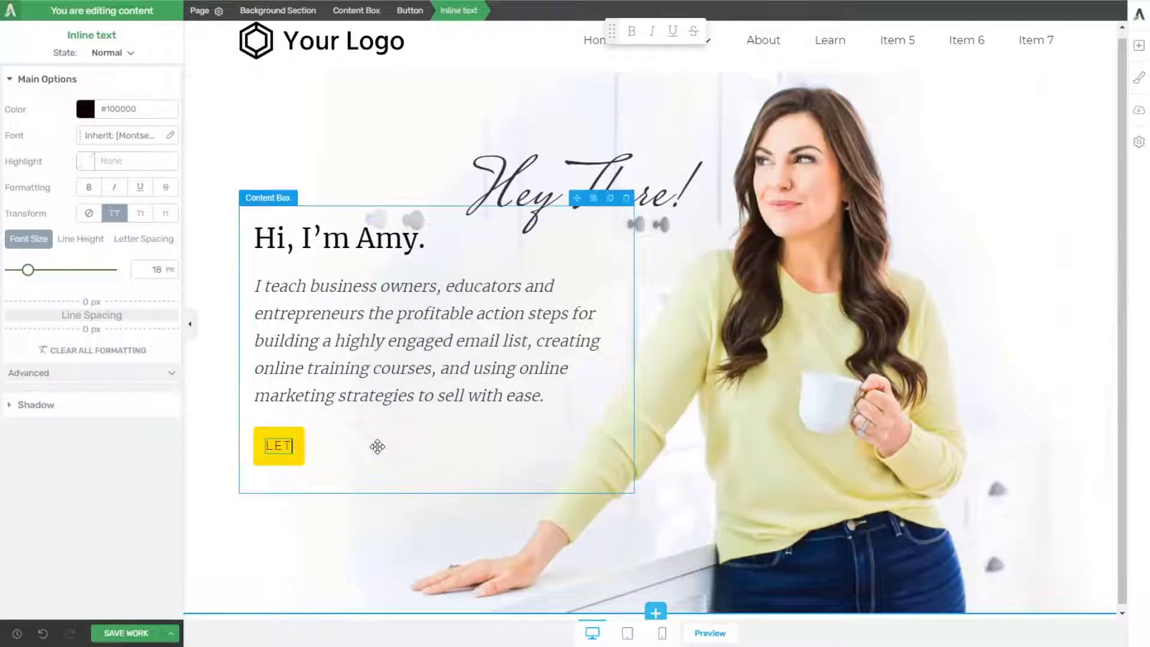
type(" started!")
left_click(365, 534)
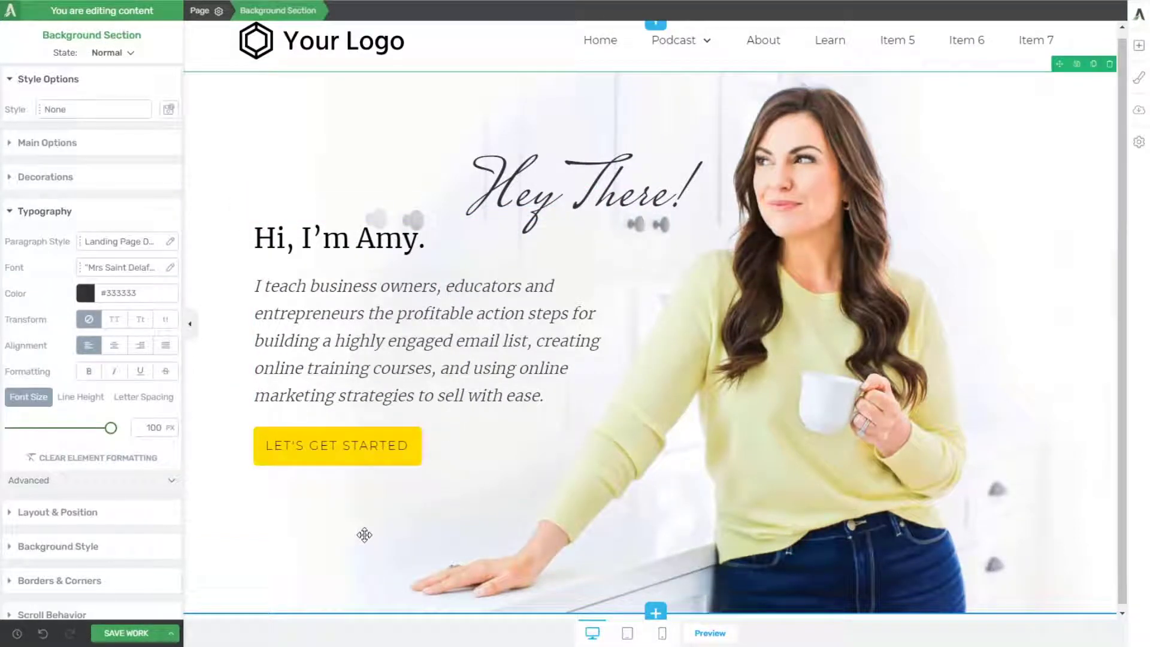
left_click(141, 633)
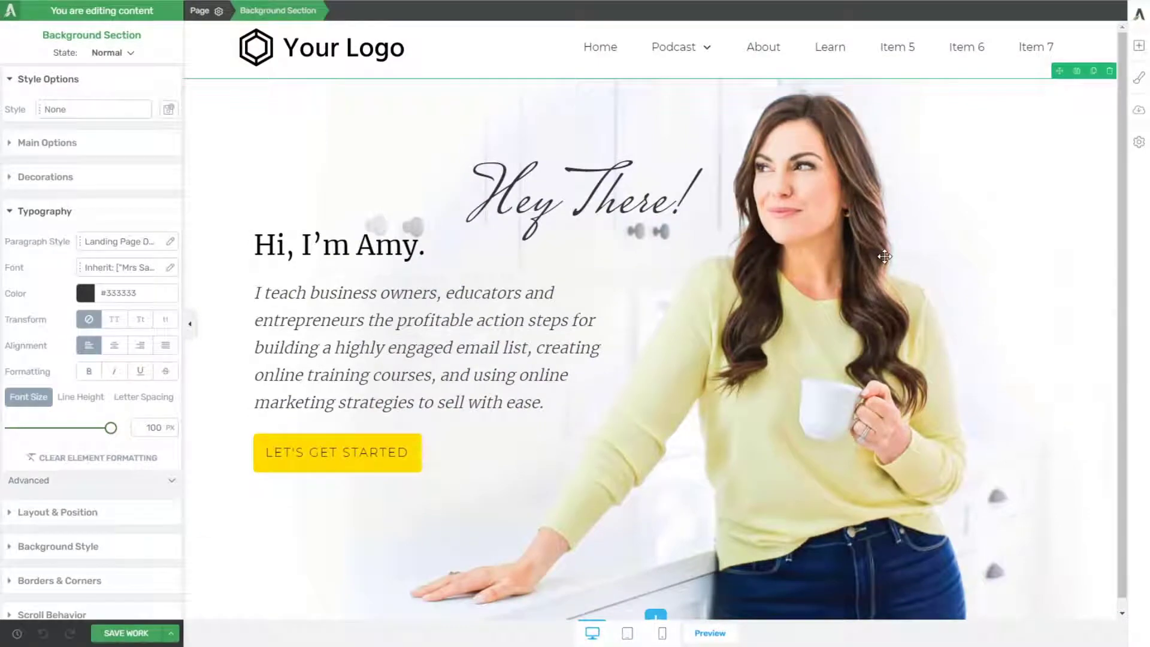
Step: Switch to the Amy Porterfield website and examine the cheat sheets section's heading and three-column layout below the hero
scroll(978, 293, "down", 2)
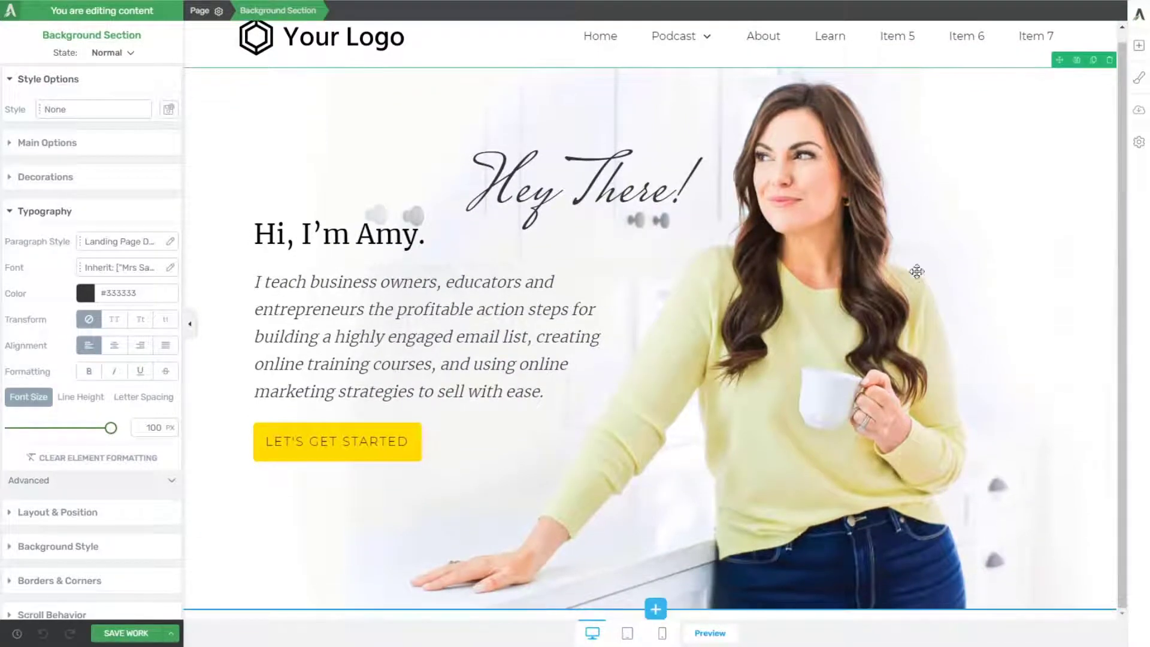
scroll(916, 271, "up", 2)
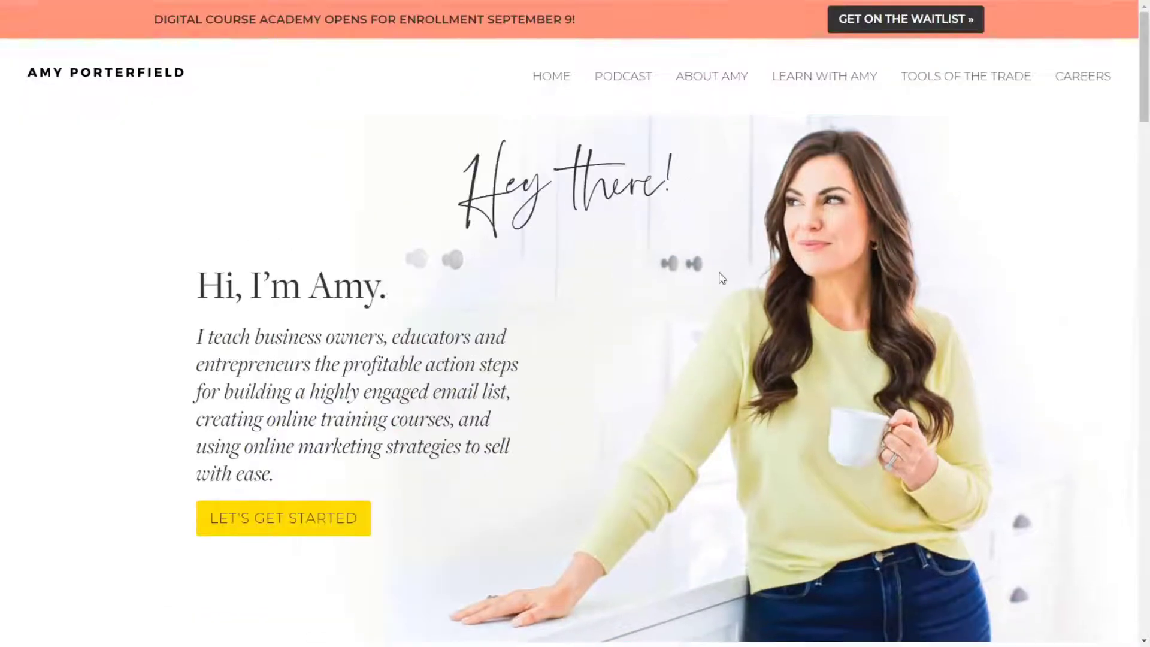
scroll(719, 275, "down", 10)
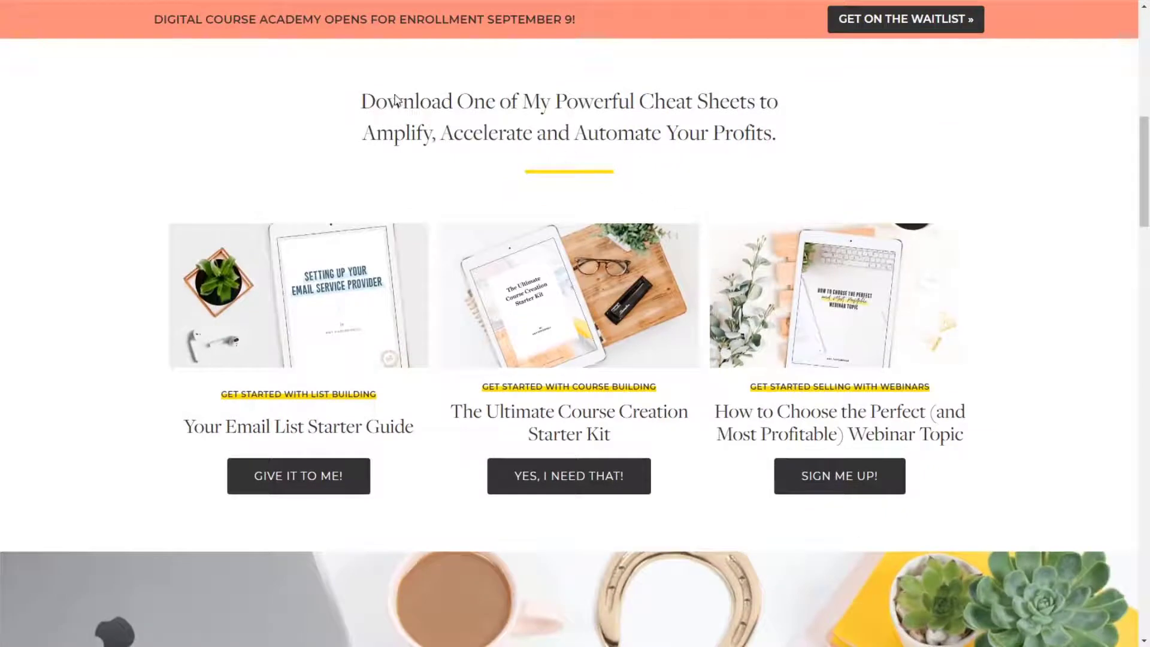
left_click_drag(364, 104, 773, 151)
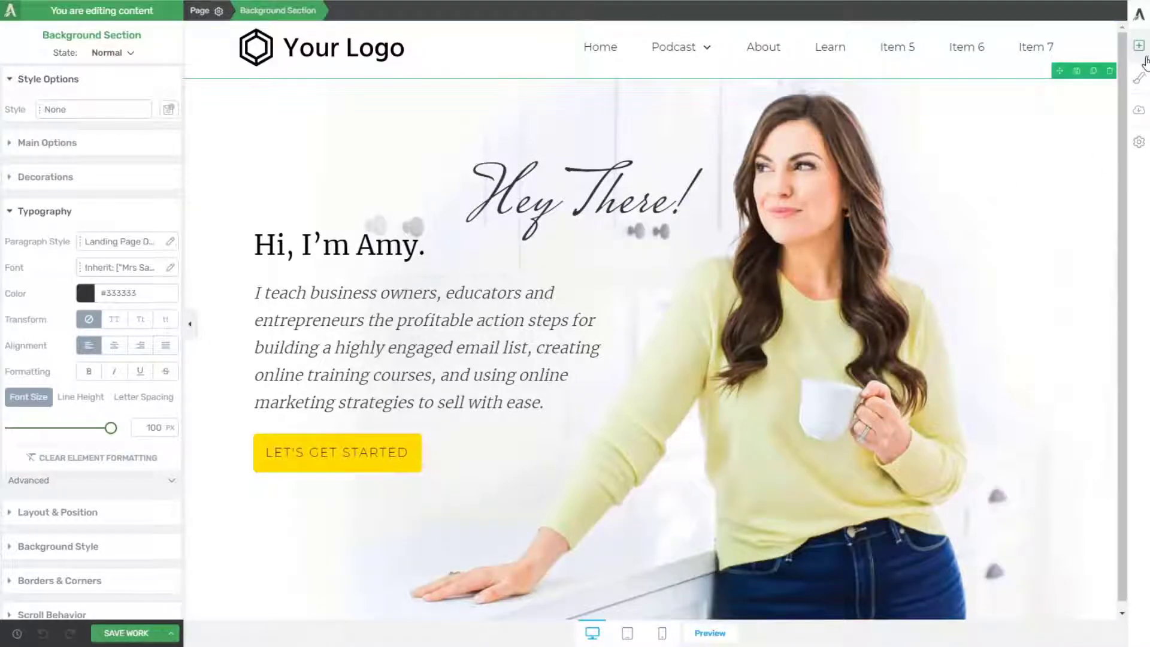
Step: Back in Thrive Architect, add a background section below the hero and insert three equal 1/3 columns in it
left_click(1138, 46)
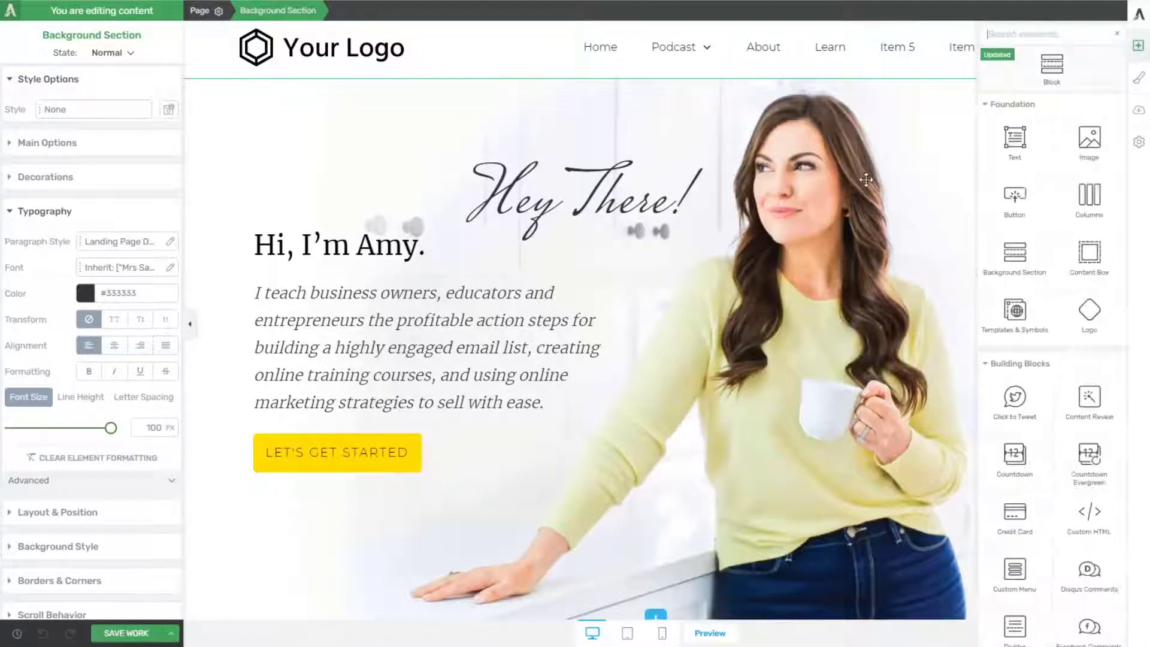
left_click(1028, 255)
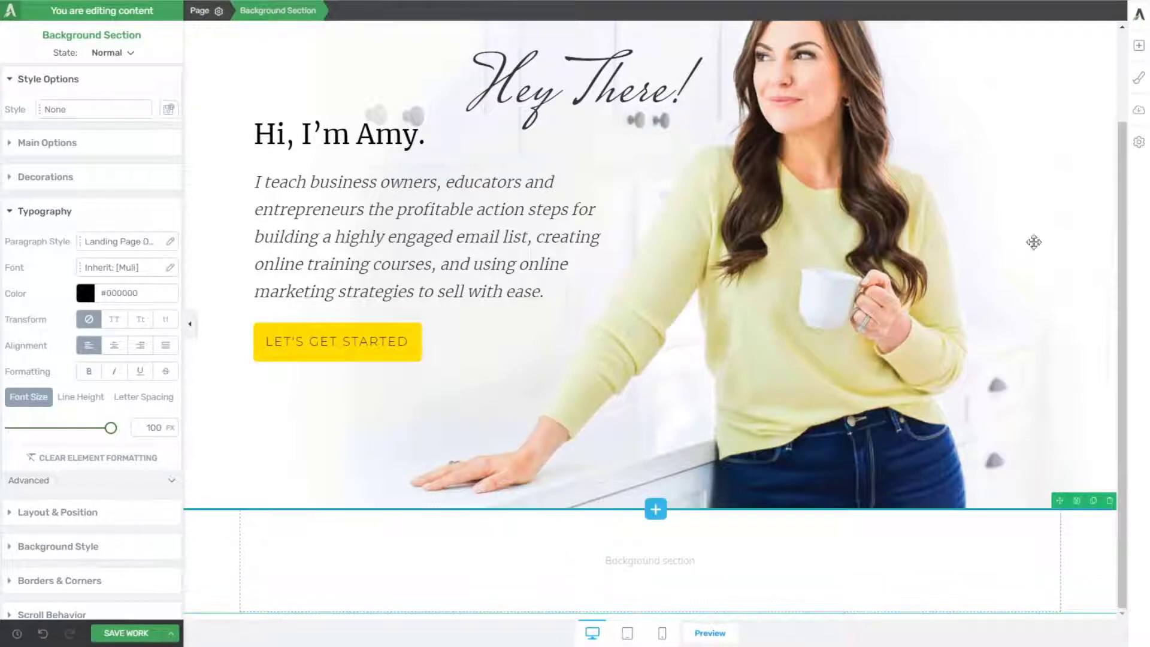
left_click(1139, 45)
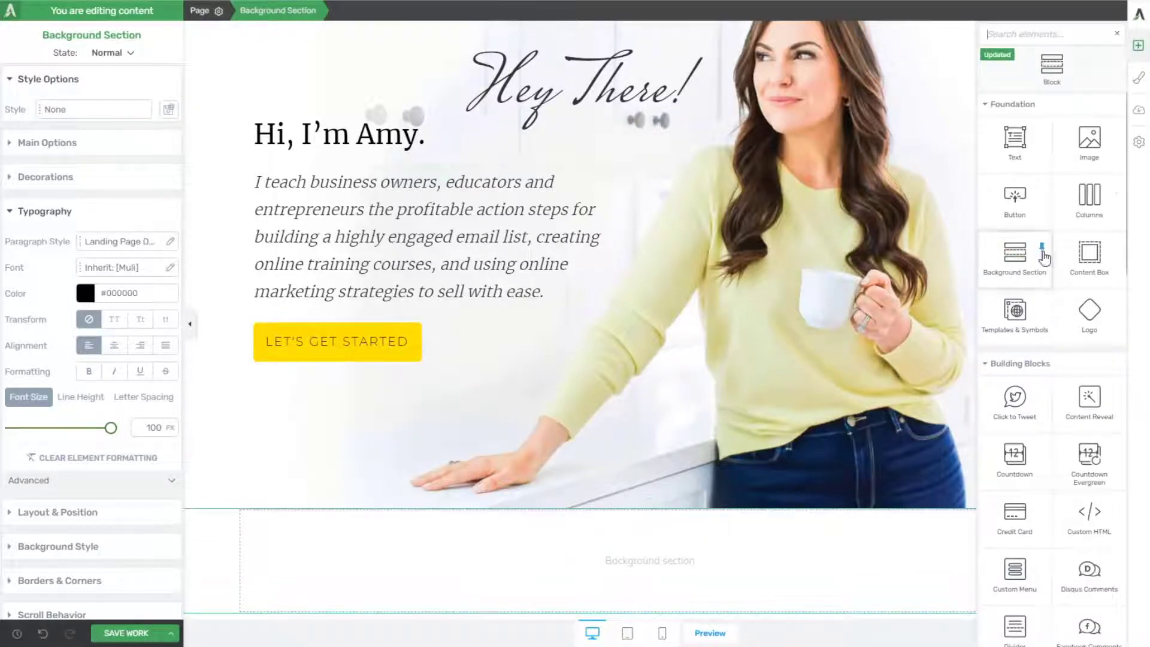
left_click_drag(1089, 194, 655, 548)
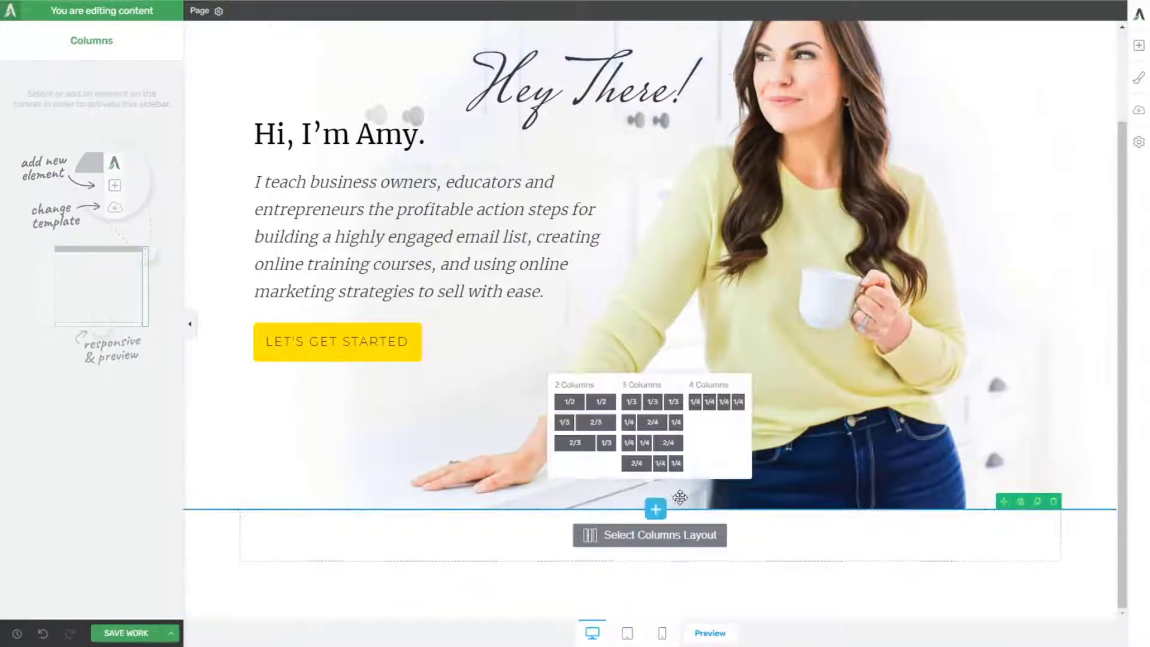
left_click(673, 402)
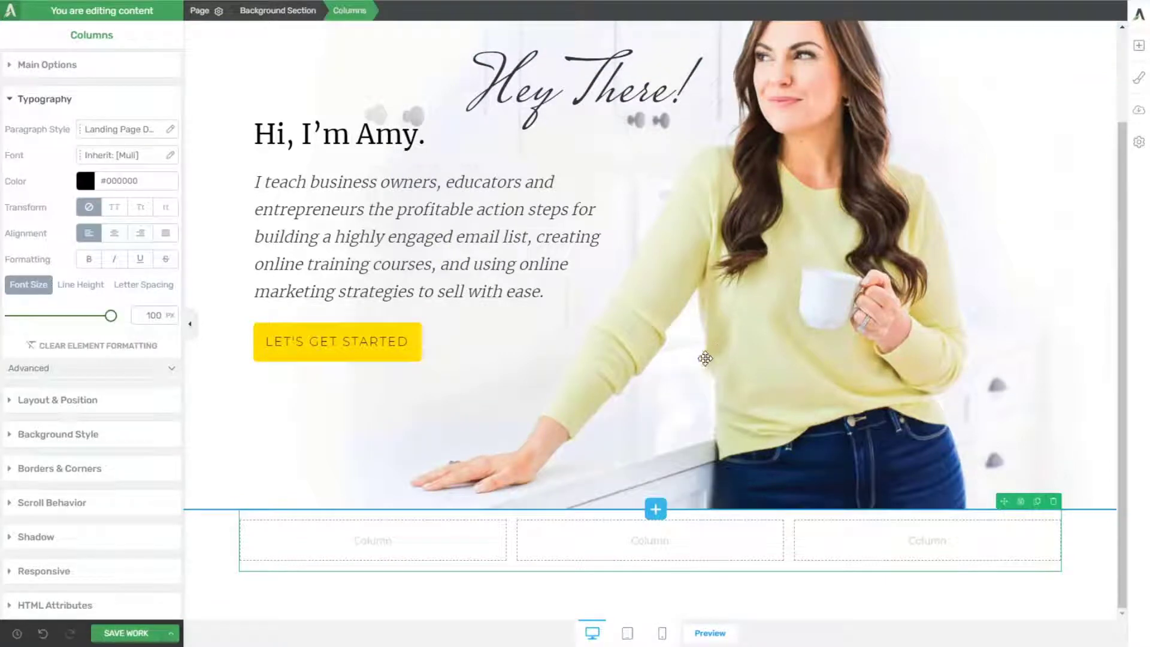
Step: Add a text element above the three columns, center it and apply the Heading 2 style
left_click(1138, 45)
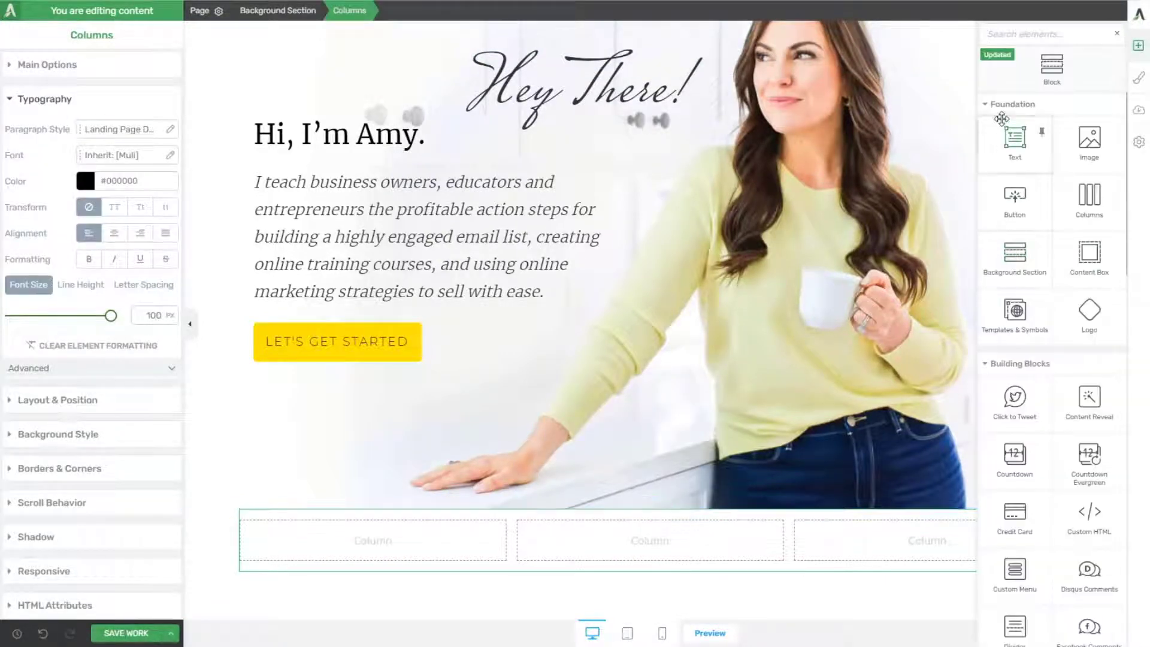
left_click_drag(1015, 143, 690, 512)
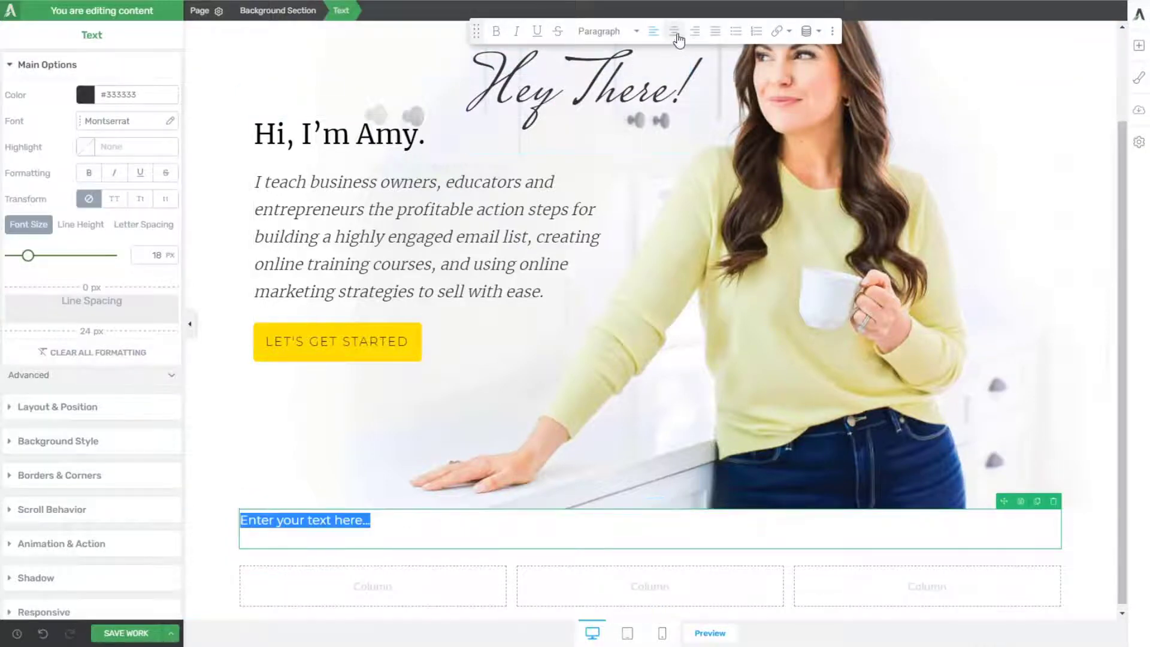
left_click(673, 31)
left_click(623, 33)
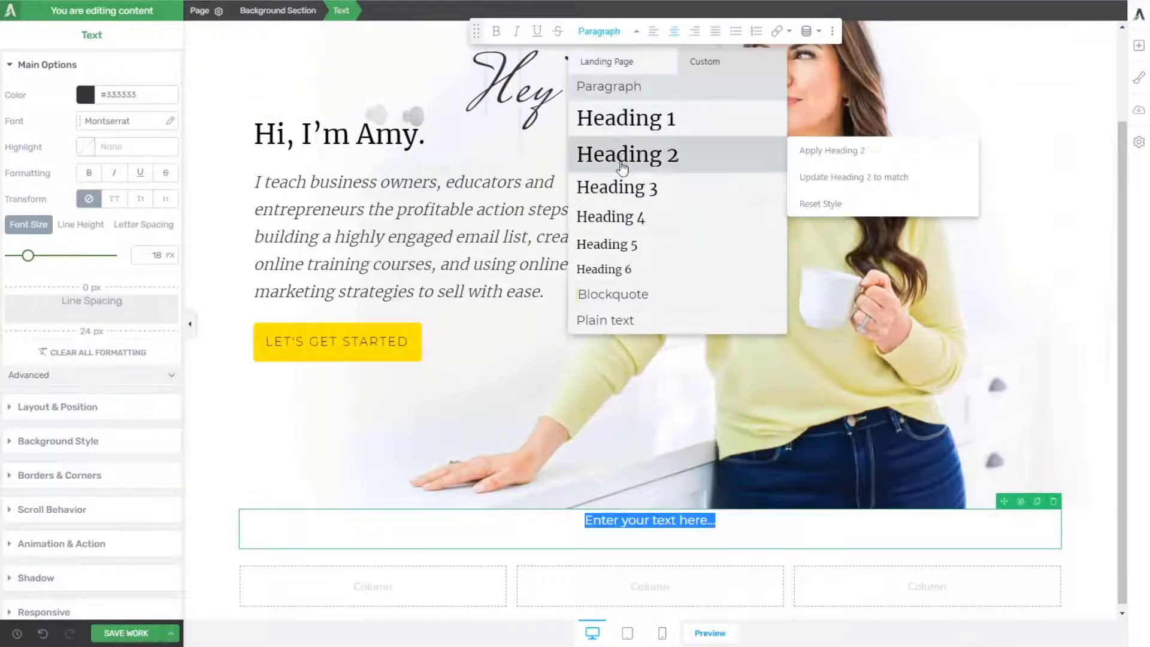
left_click(621, 159)
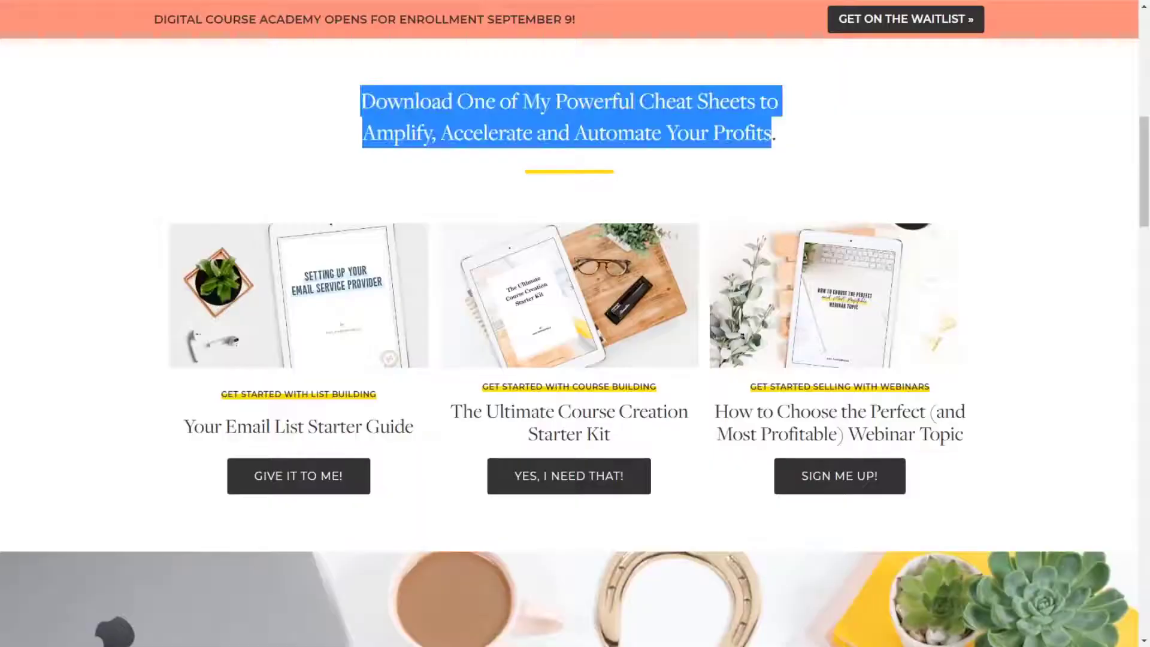
Step: Switch to the Amy Porterfield website and inspect the font properties of the cheat sheets heading with WhatFont
scroll(640, 250, "up", 5)
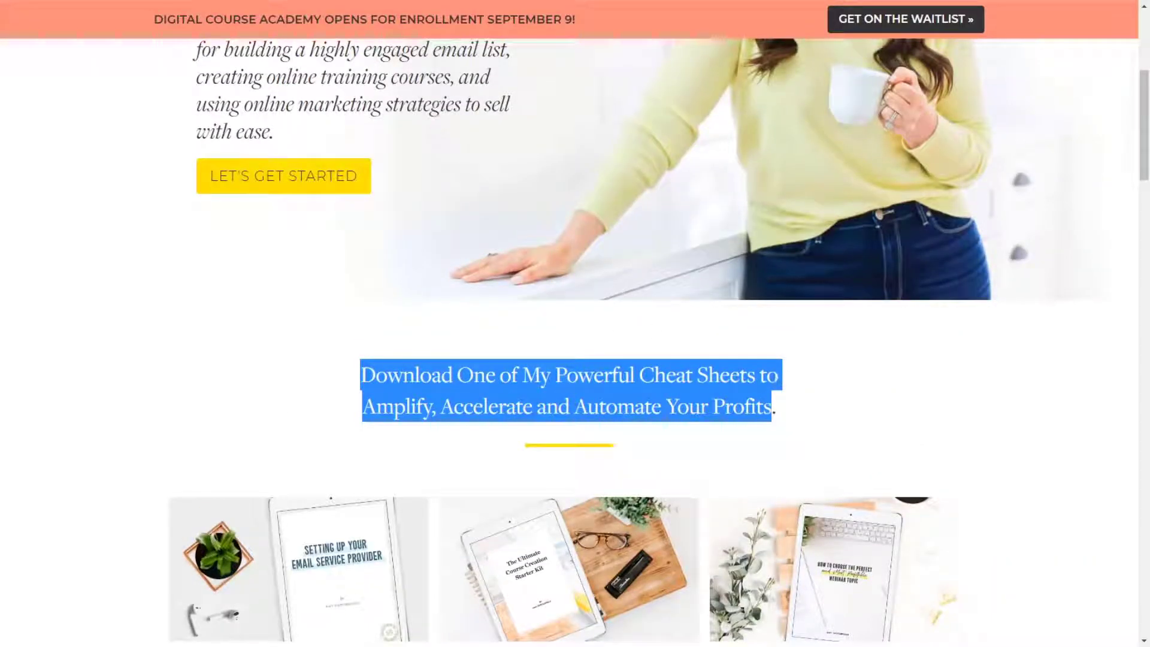
left_click(739, 372)
left_click(997, 1)
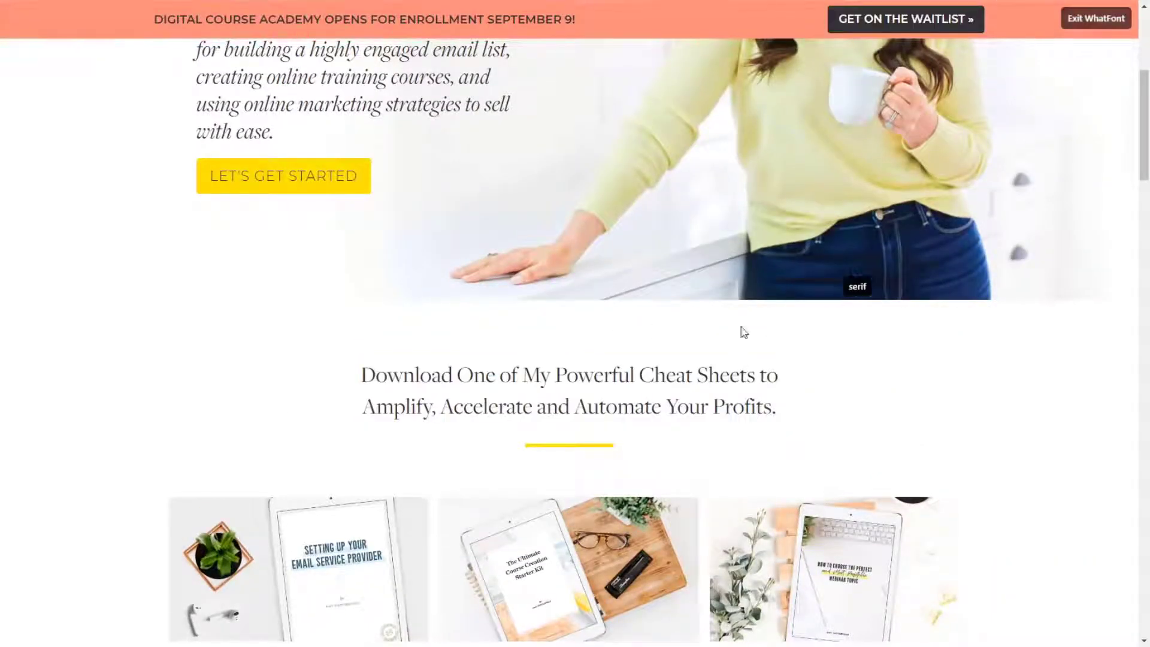
left_click(667, 382)
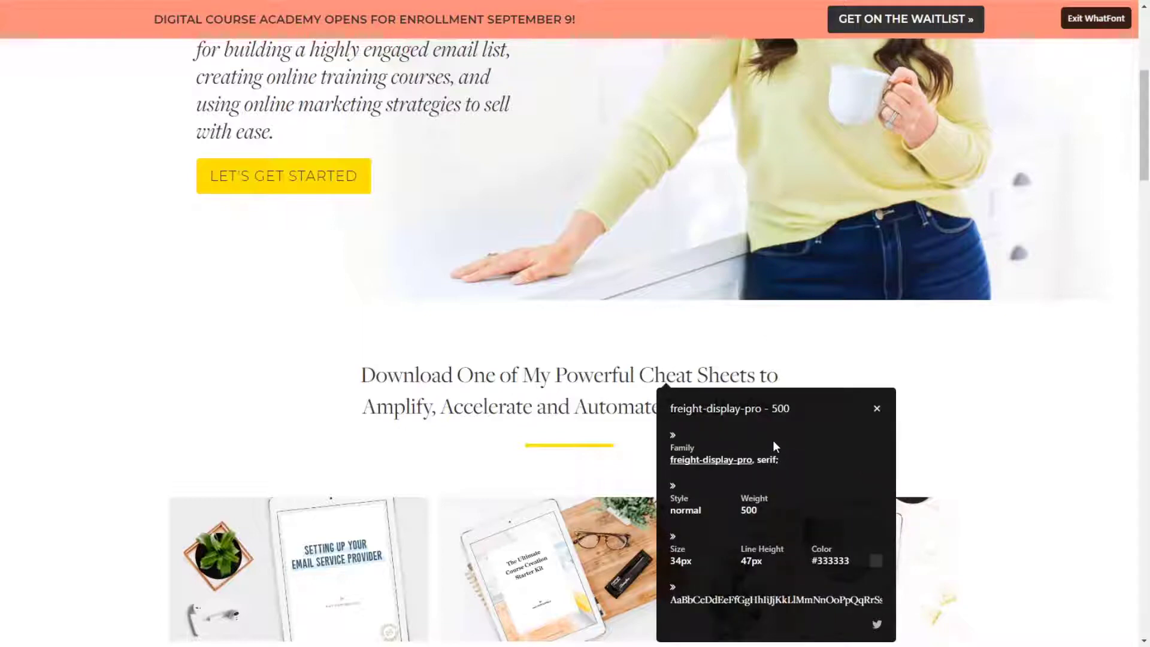
left_click(877, 408)
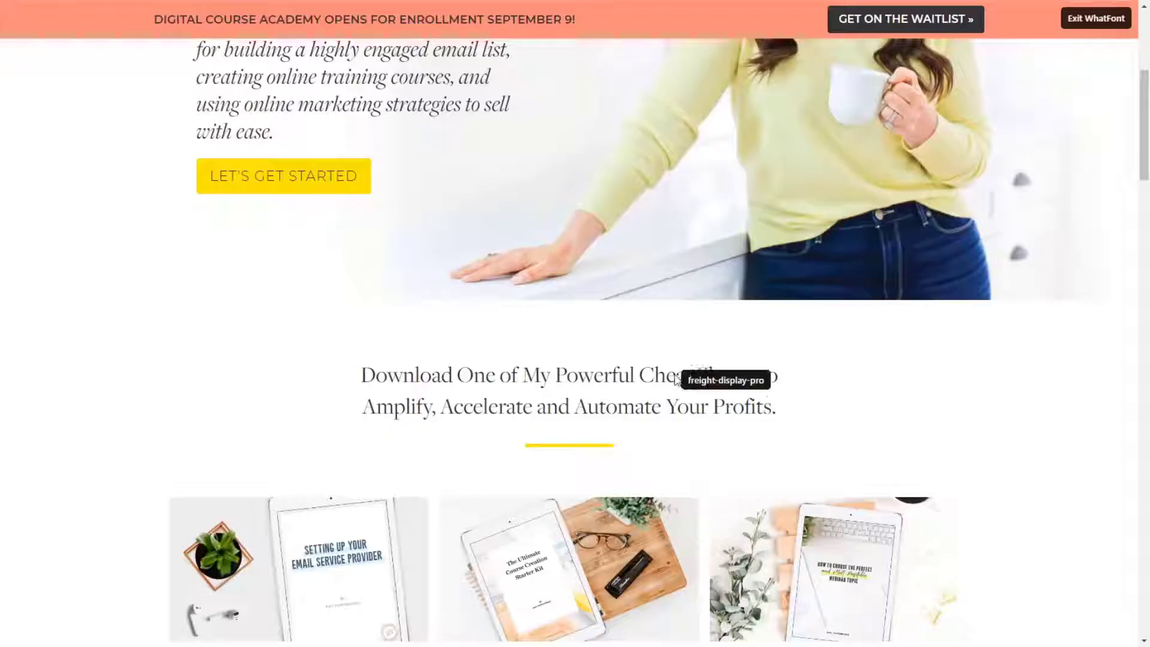
left_click(1072, 19)
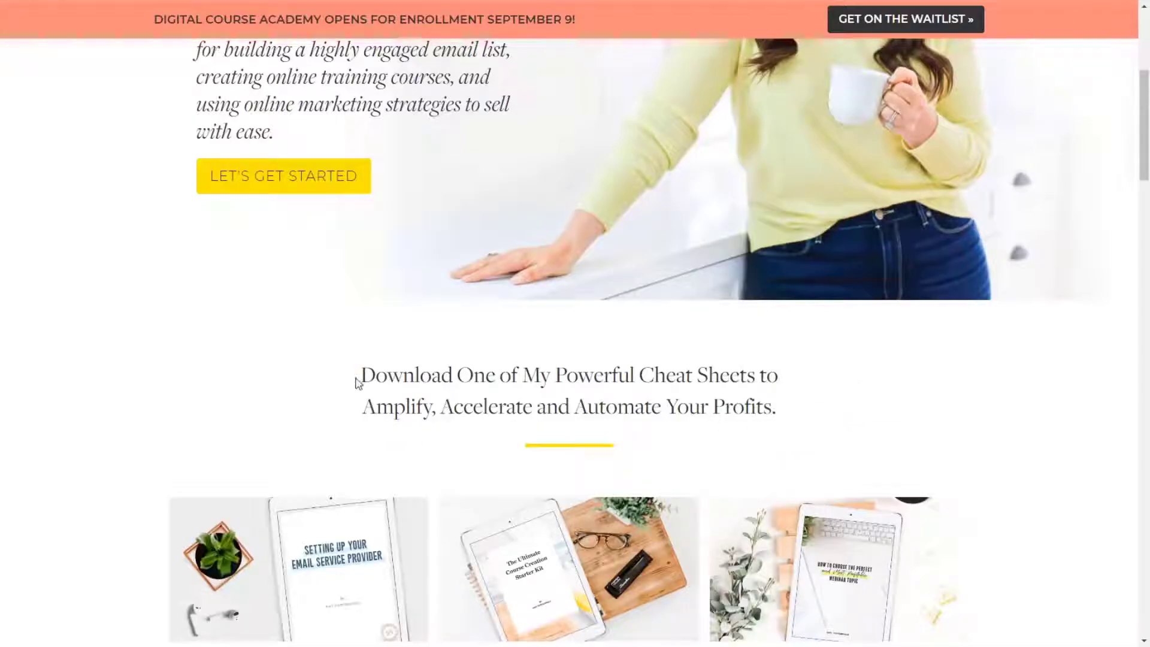
Step: Copy the website's heading "Download One of My Powerful Cheat Sheets to Amplify, Accelerate and Automate Your Profits." into the Thrive Architect text element above the columns
left_click_drag(358, 382, 795, 405)
key("ctrl+c")
scroll(659, 166, "down", 5)
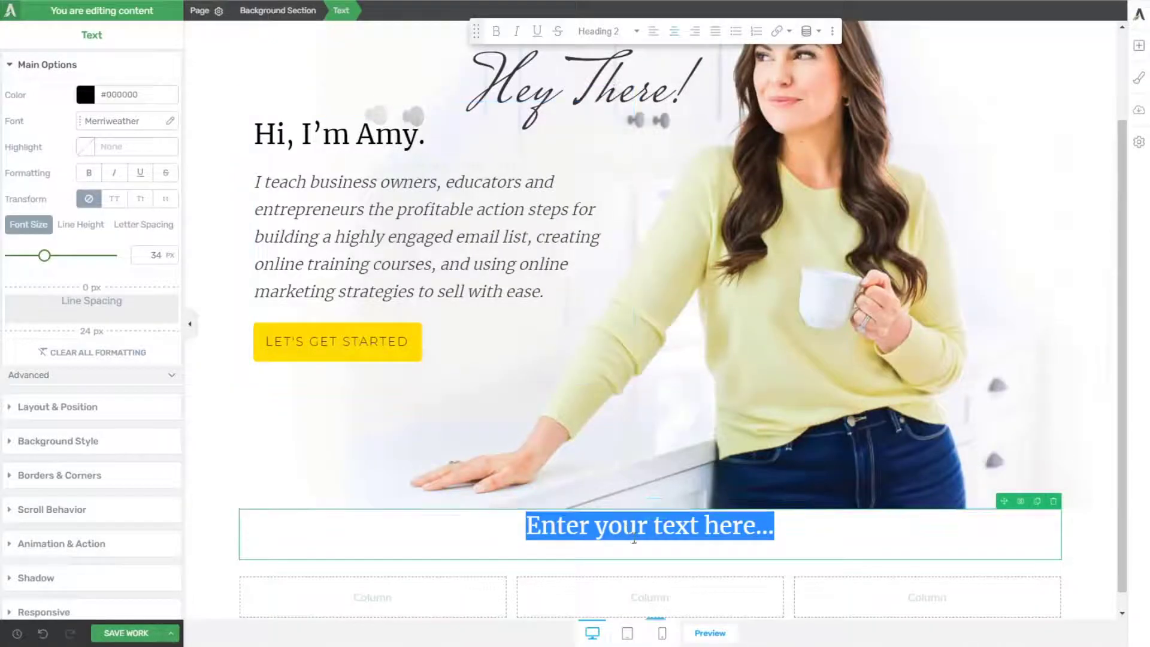
triple_click(623, 527)
key("ctrl+v")
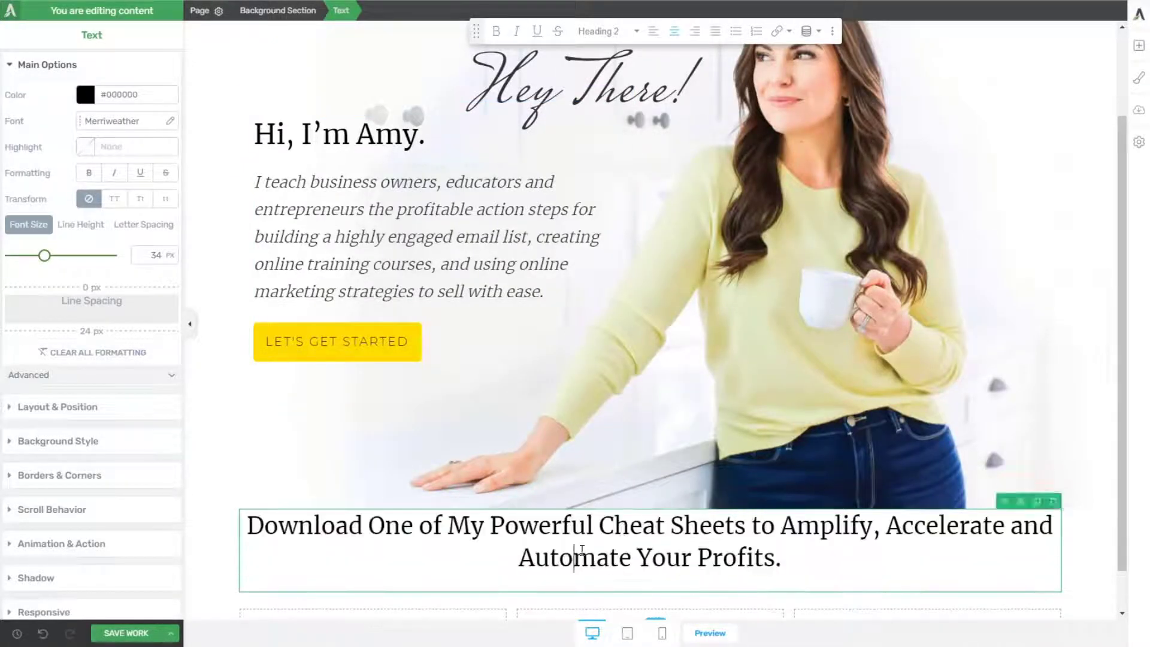
triple_click(574, 555)
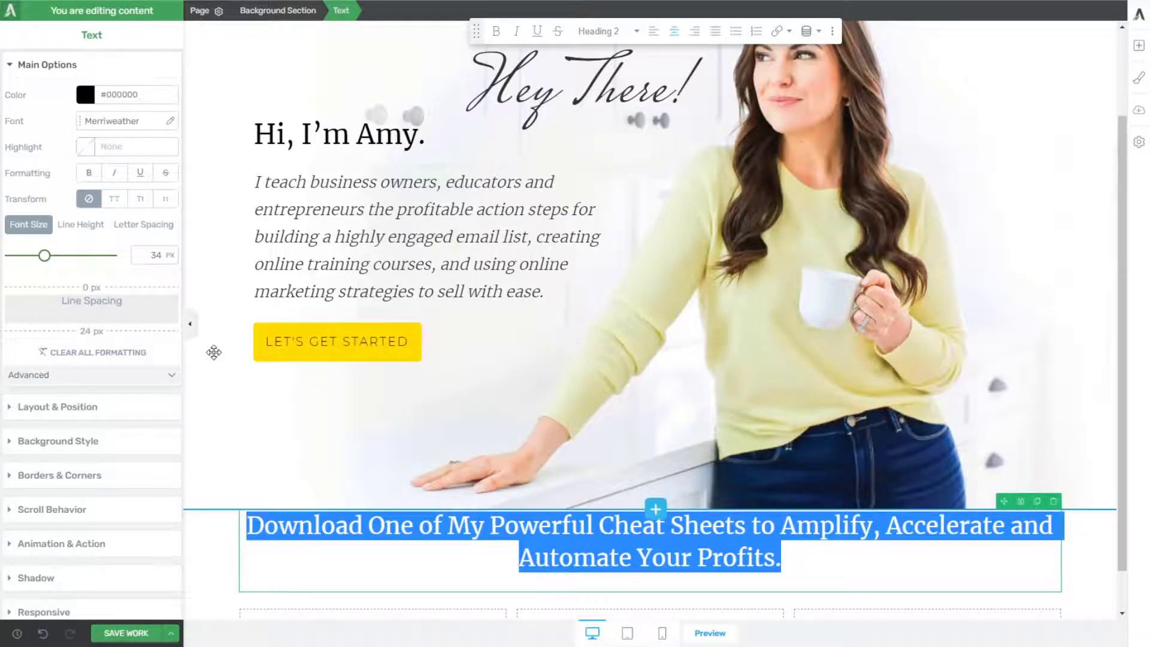
left_click(142, 123)
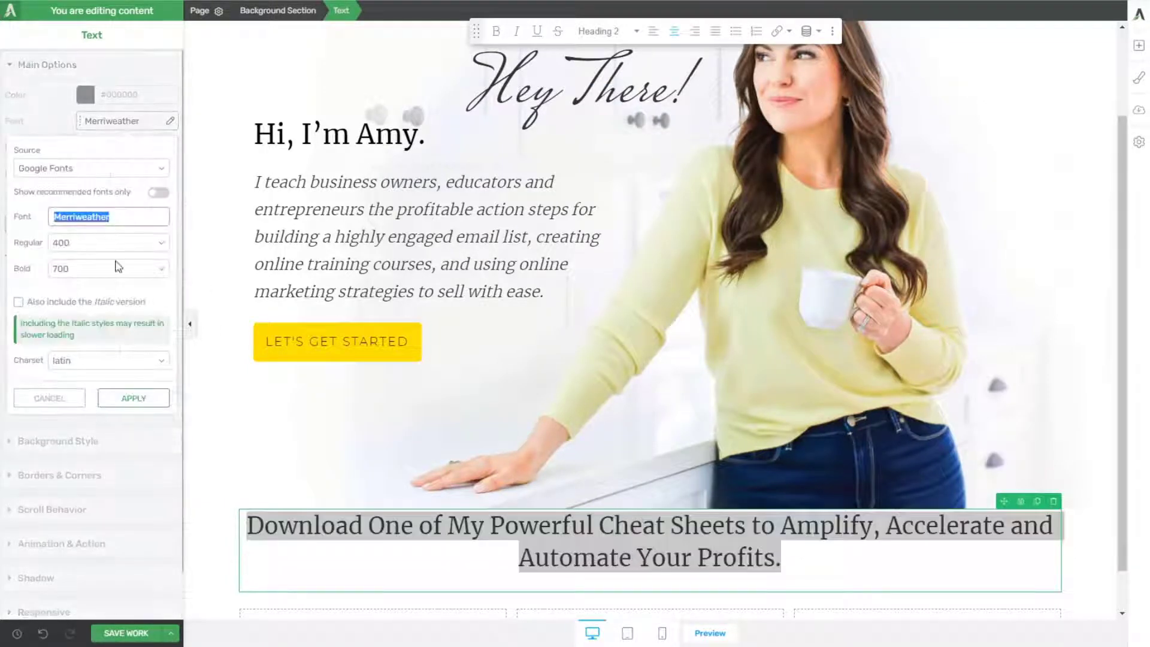
left_click(75, 399)
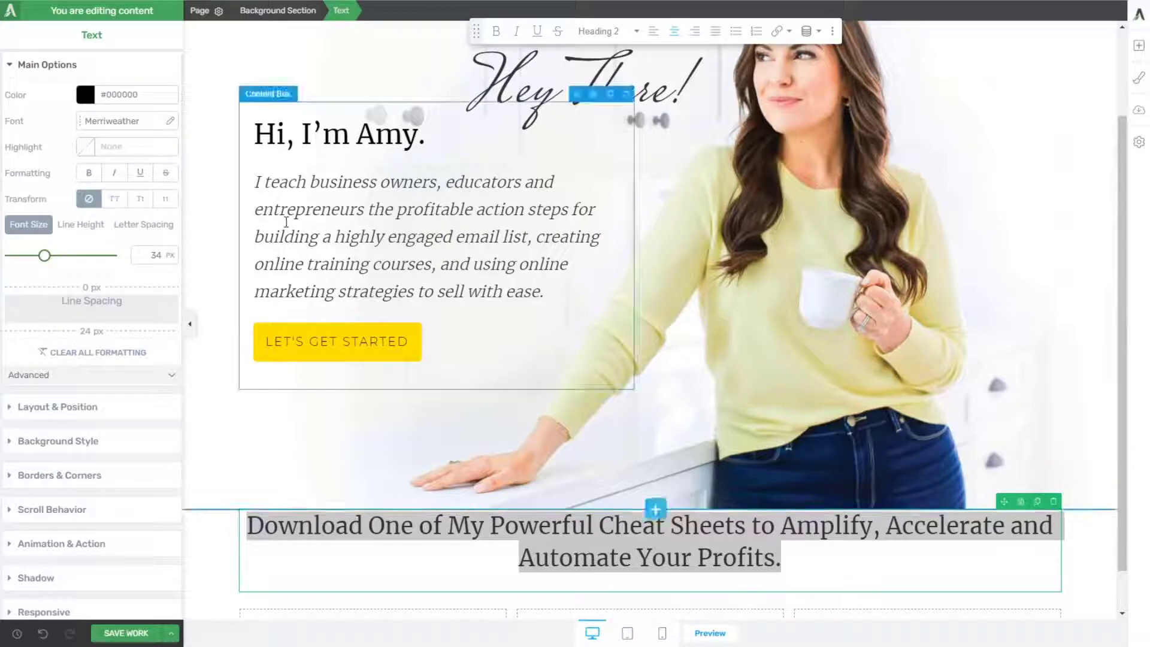
Step: In the landing page typography, set the regular Merriweather weight to 300 for Heading 2 and for all headings
left_click(213, 13)
left_click(80, 335)
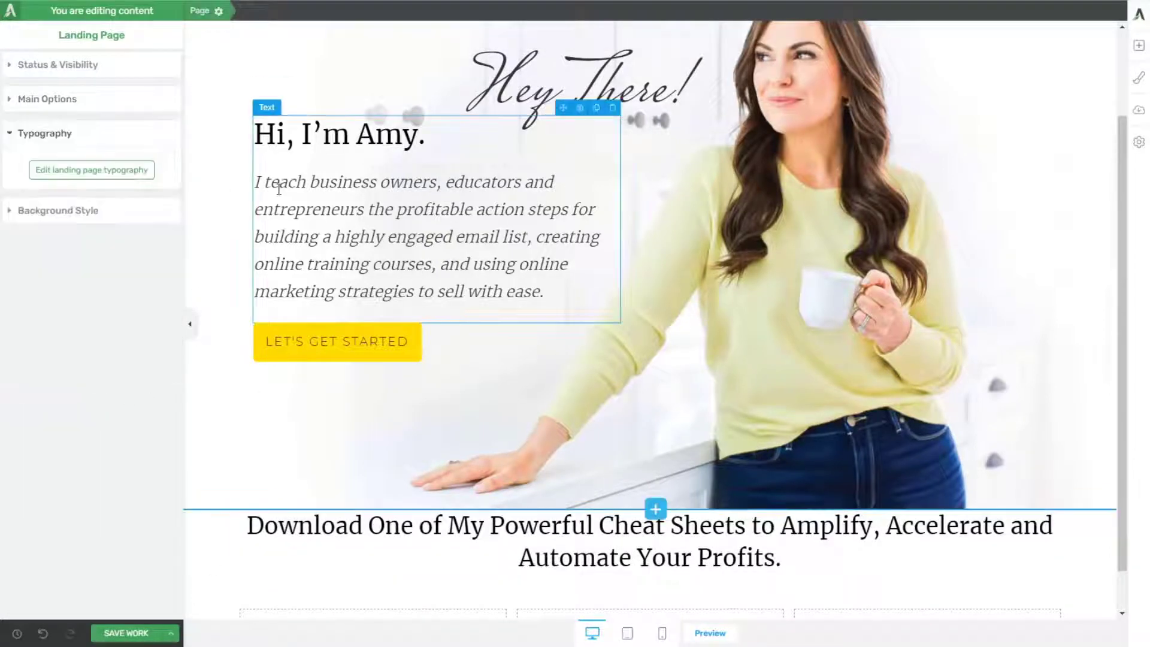
left_click(101, 171)
left_click(306, 196)
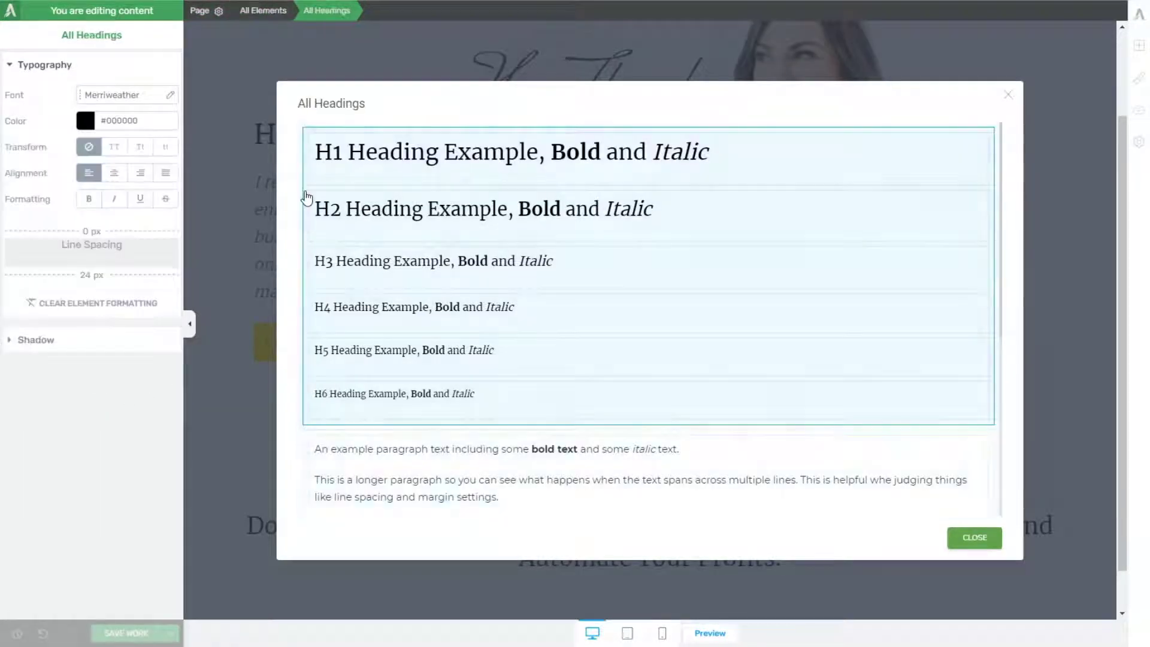
left_click(354, 218)
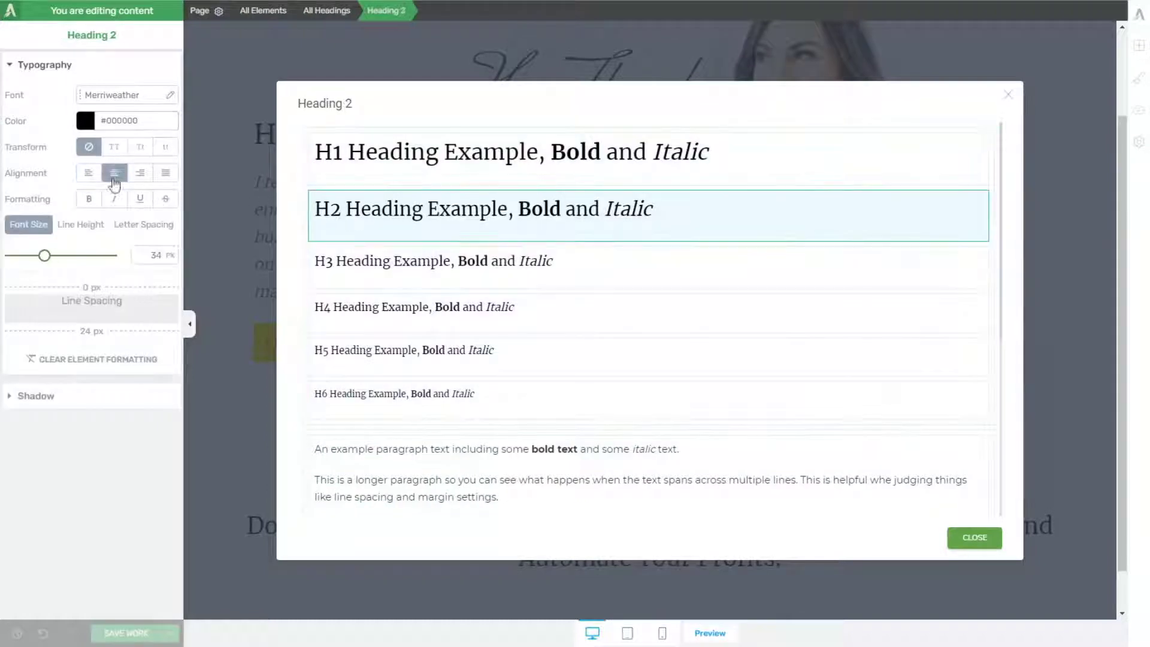
left_click(117, 96)
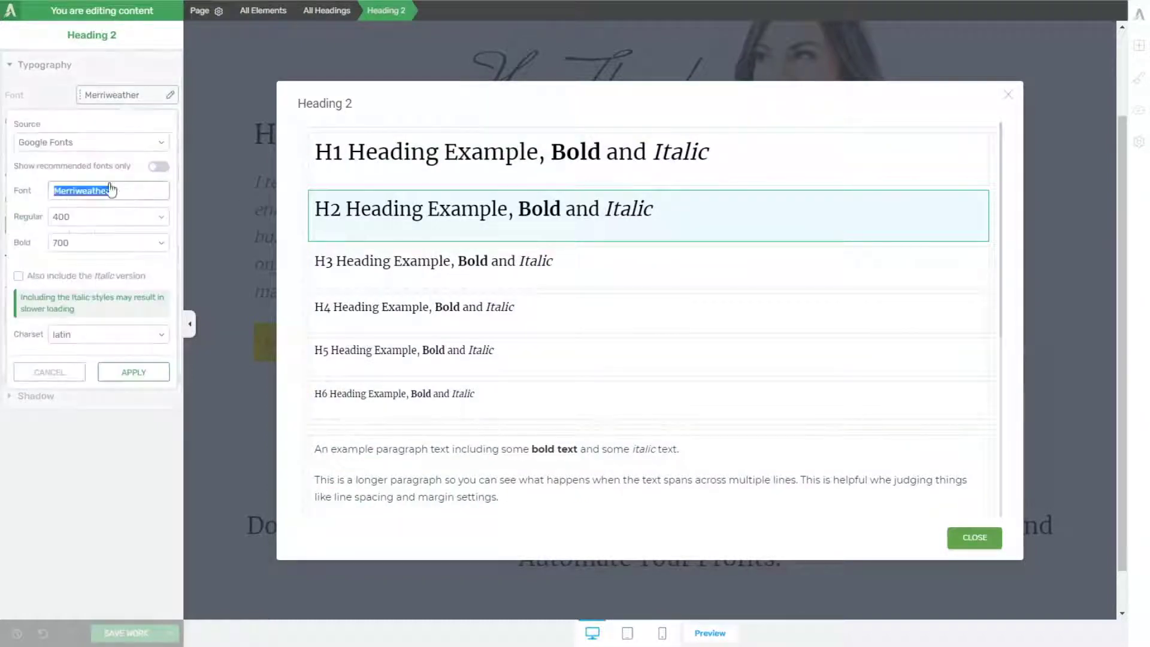
left_click(307, 277)
left_click(138, 99)
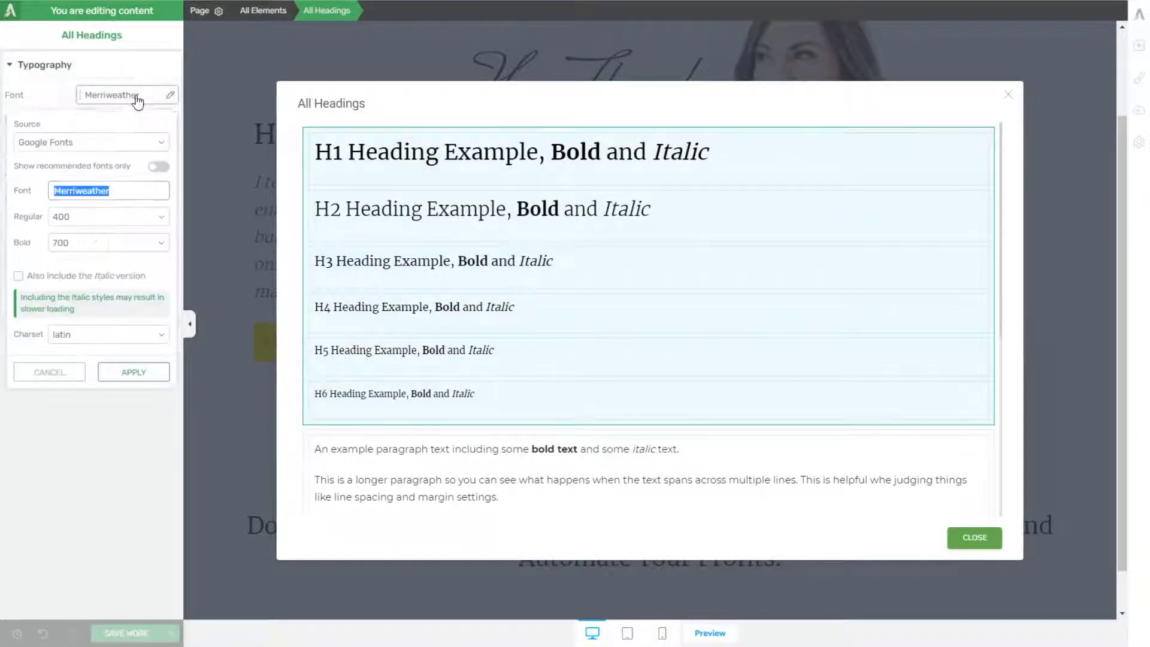
left_click(77, 215)
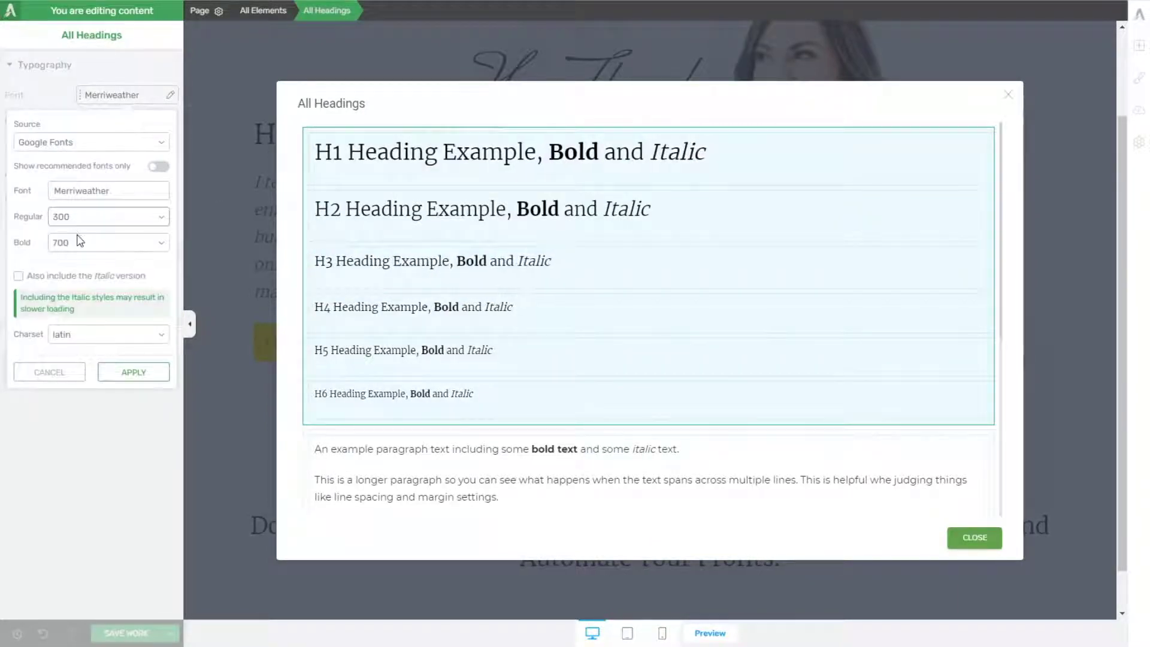
left_click(141, 373)
left_click(972, 539)
Step: Set the regular Merriweather weight of the whole cheat sheets heading to 300, like the other headings
scroll(659, 554, "down", 1)
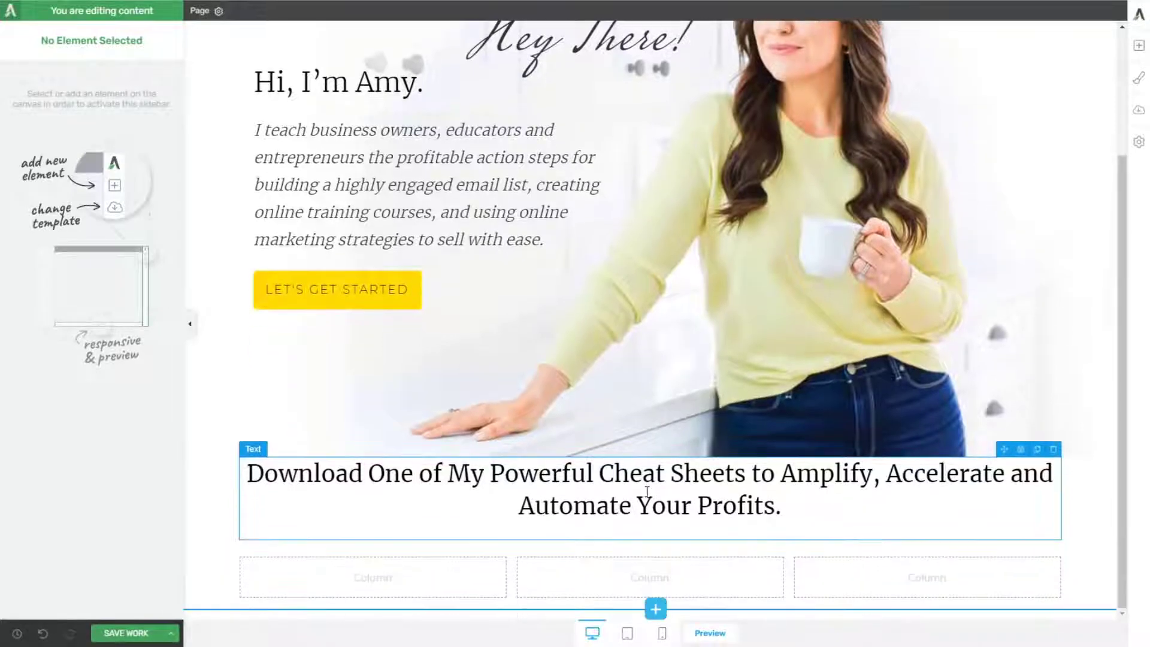
left_click(659, 527)
key("ctrl+a")
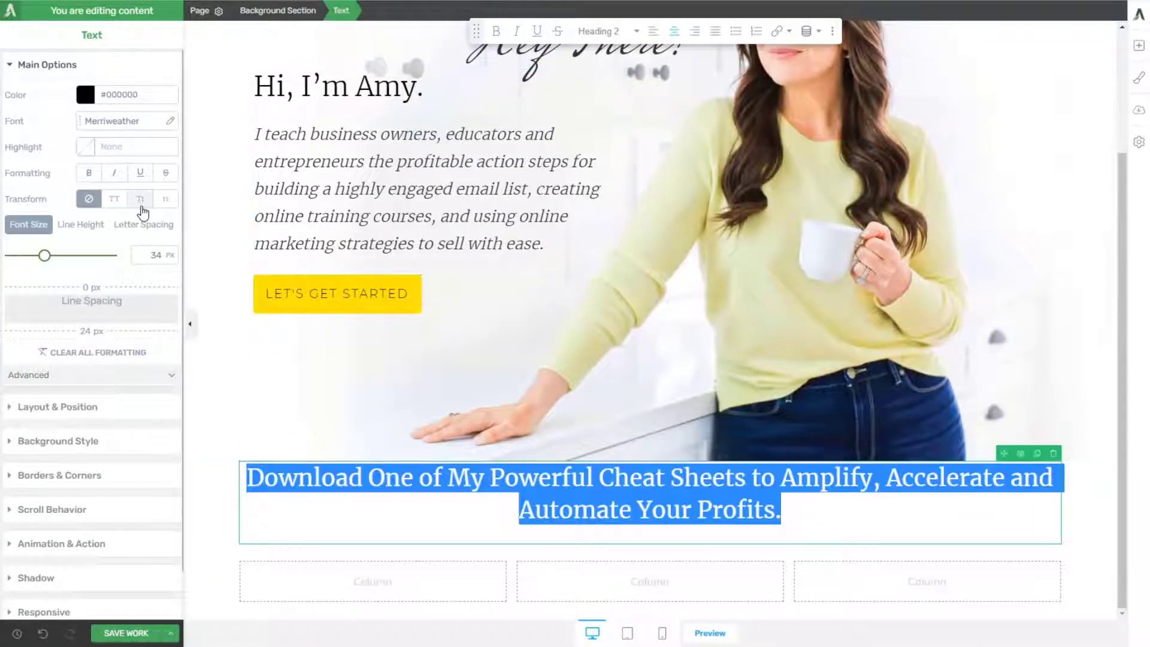
left_click(144, 121)
left_click(85, 253)
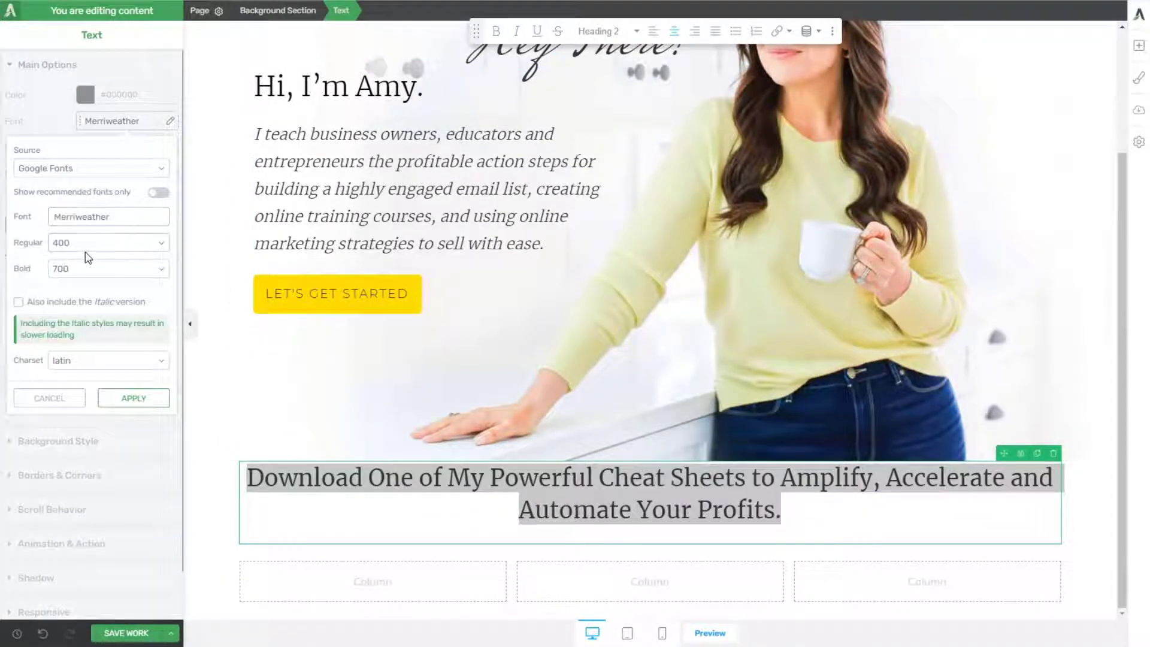
left_click(133, 398)
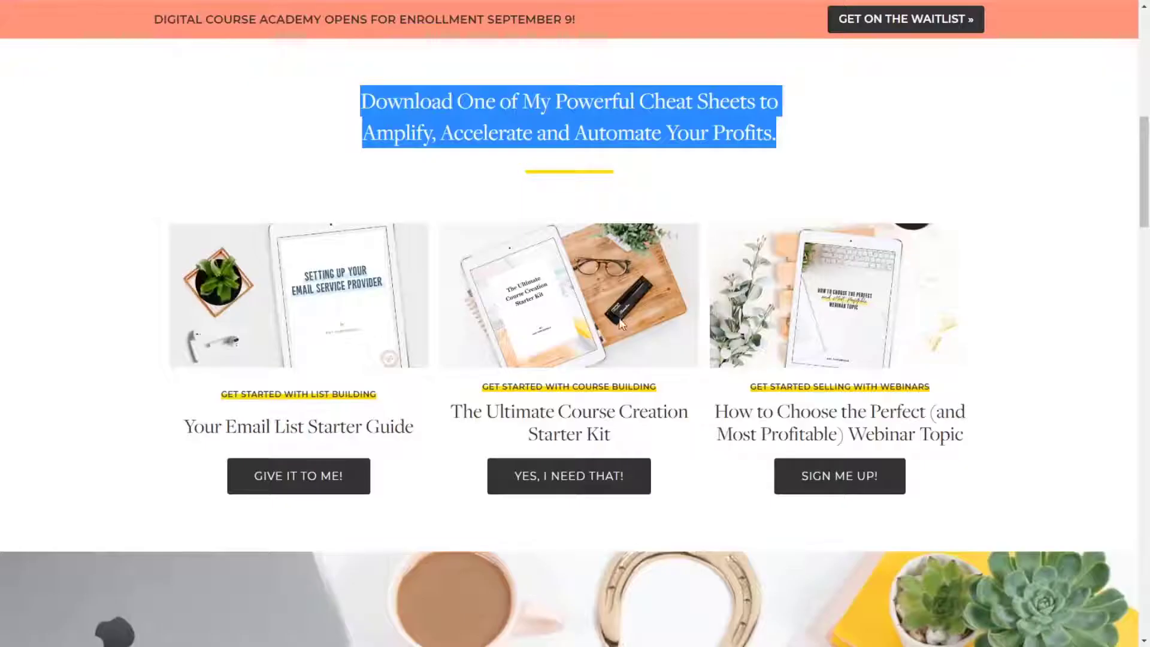
Step: Switch to the Amy Porterfield website and check the cheat sheets heading's font weight, size and line height again
scroll(575, 335, "up", 3)
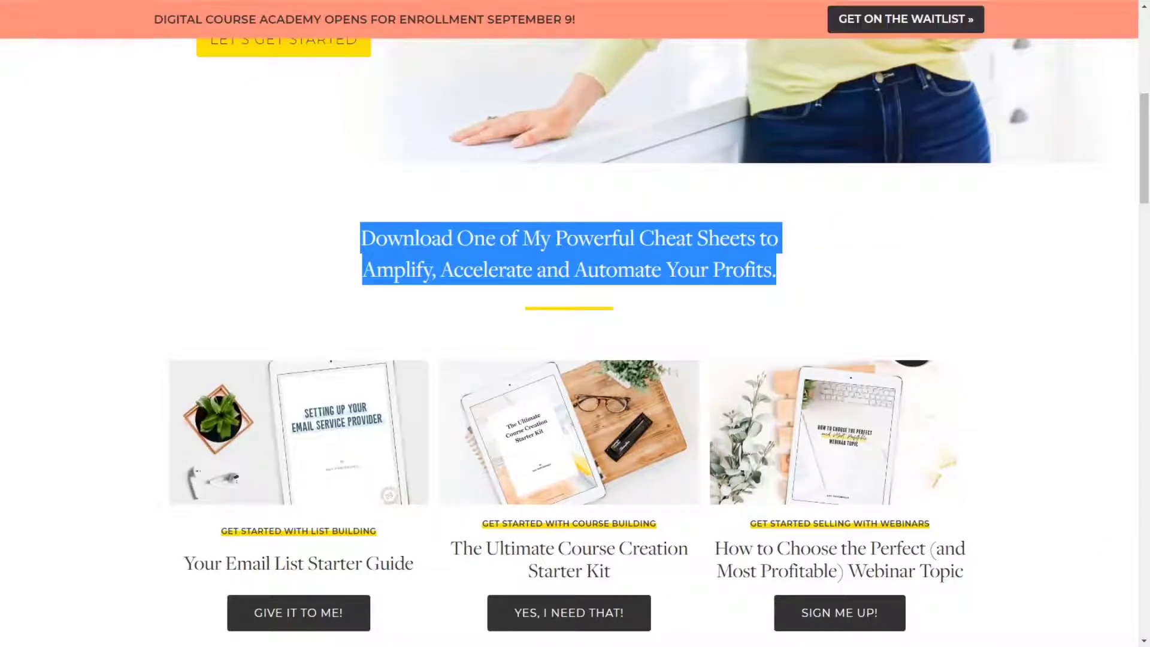
left_click(672, 244)
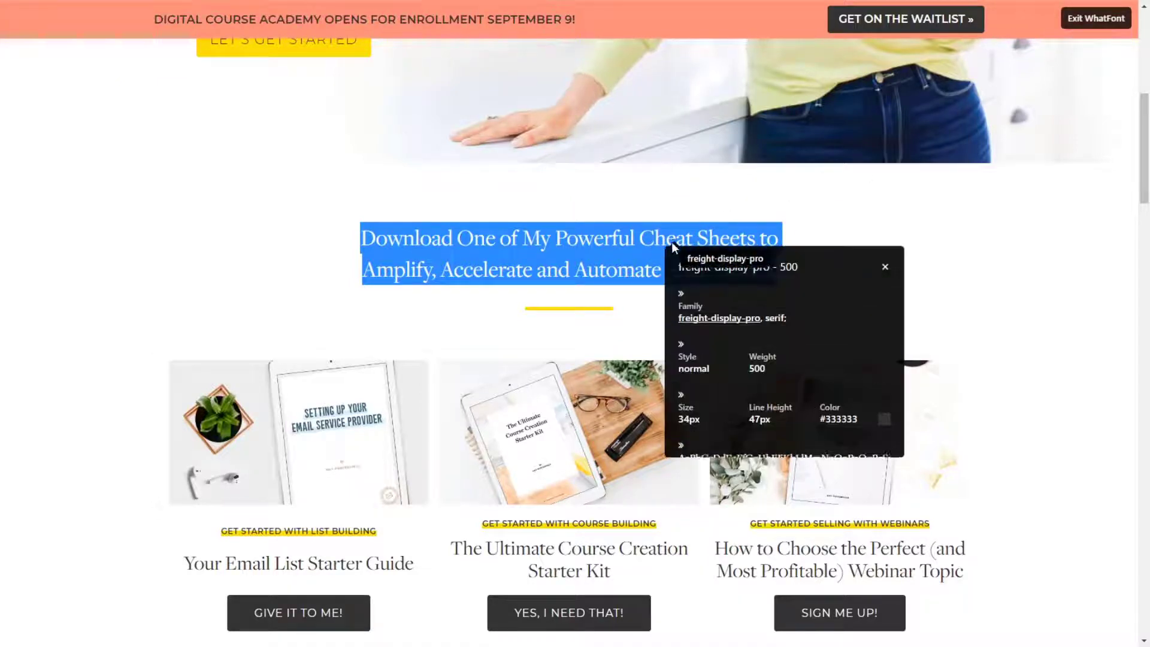
left_click(884, 267)
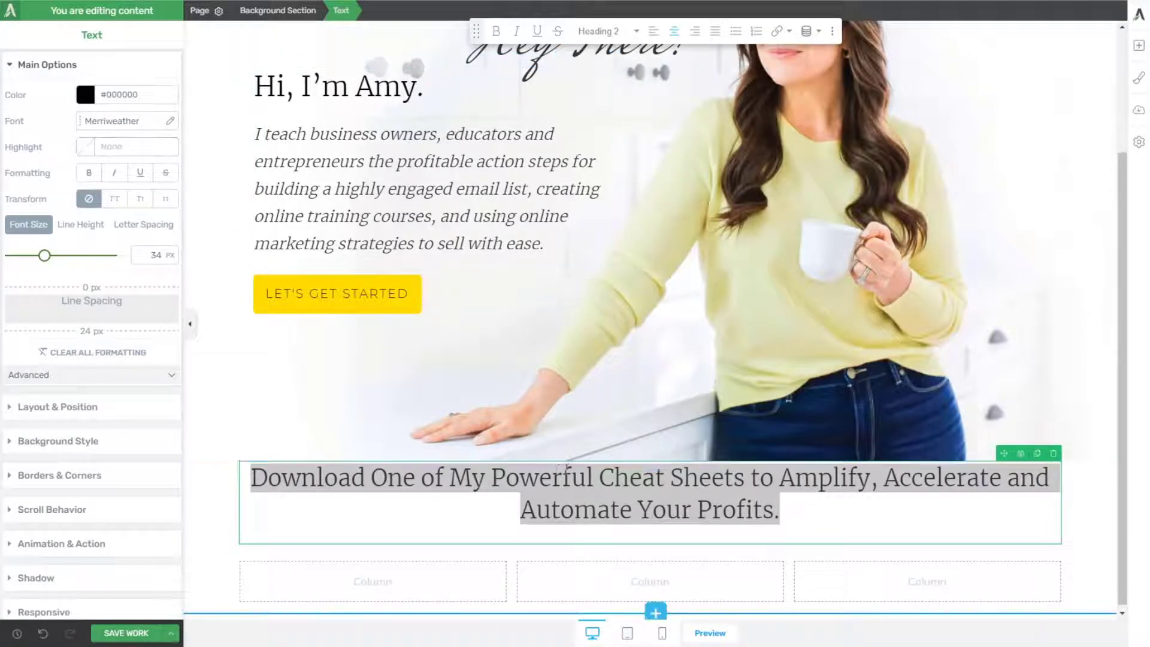
left_click(567, 470)
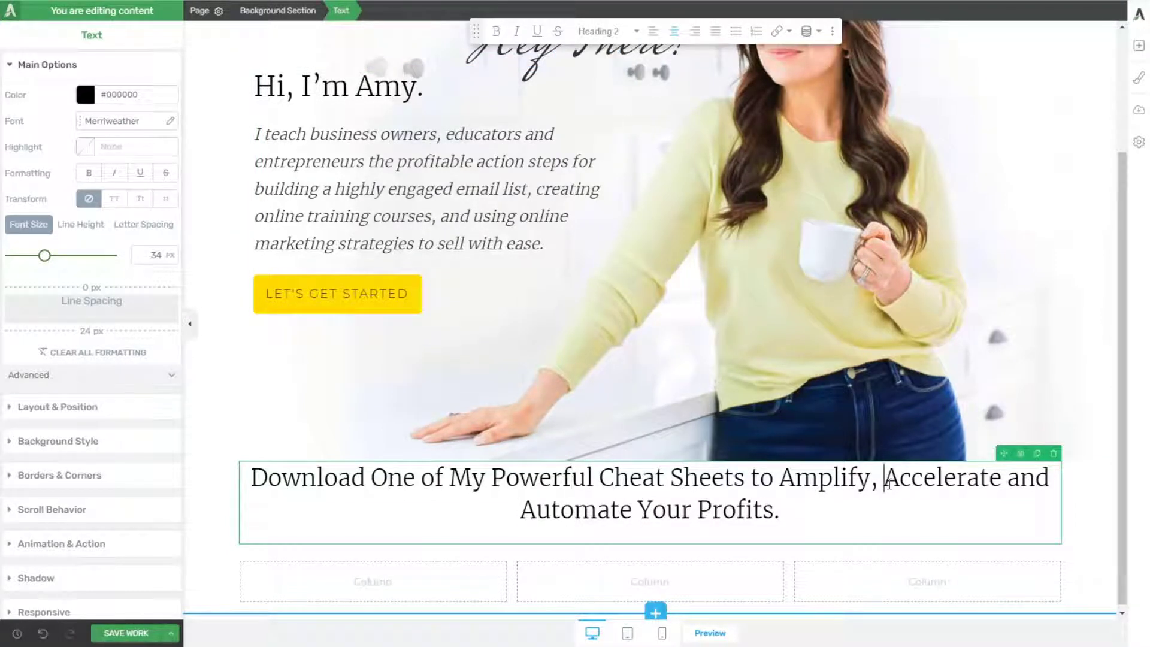
key("shift+Return")
key("BackSpace")
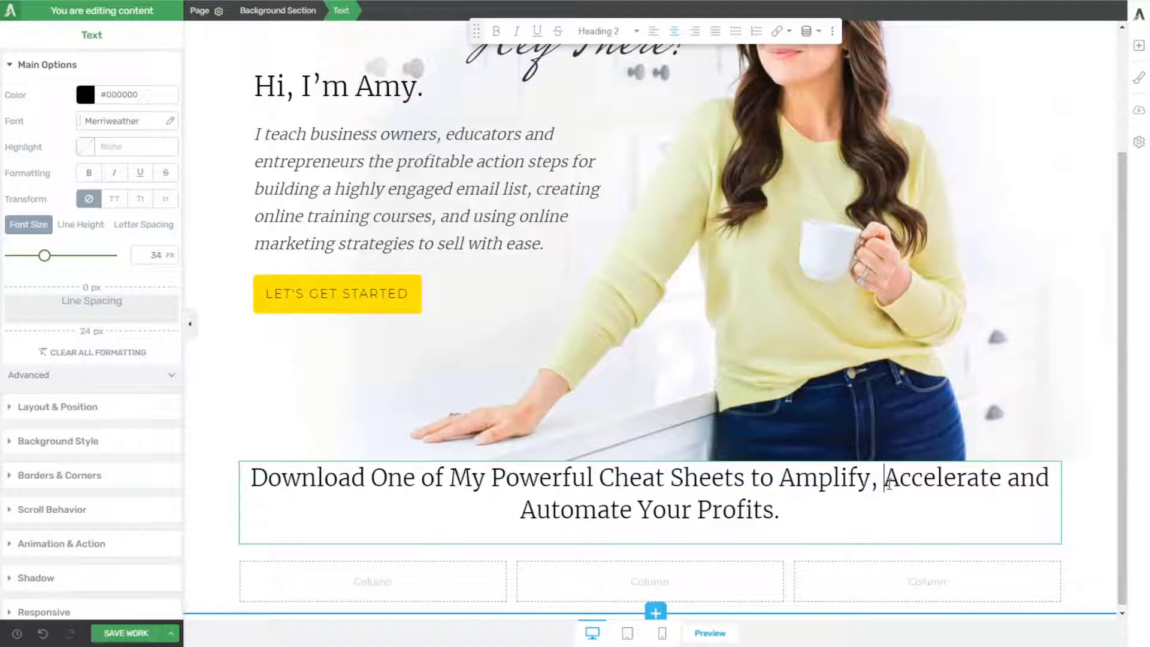
Step: Limit the cheat sheets heading element to a maximum width of 856 px and center it in the section
scroll(54, 362, "down", 2)
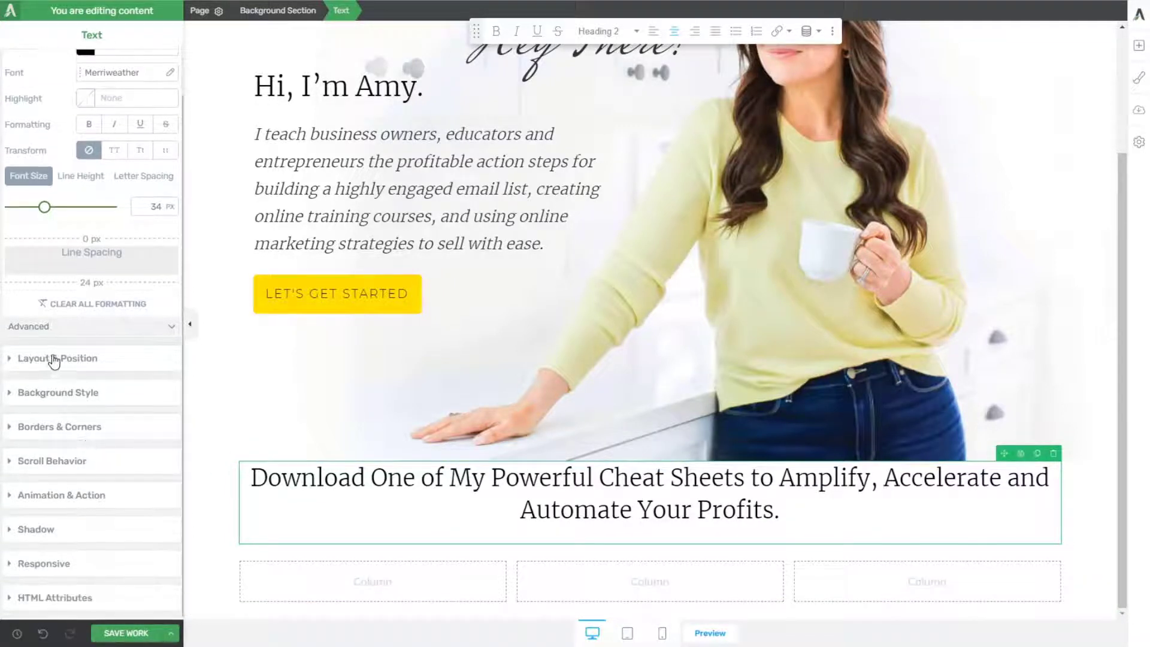
left_click(55, 366)
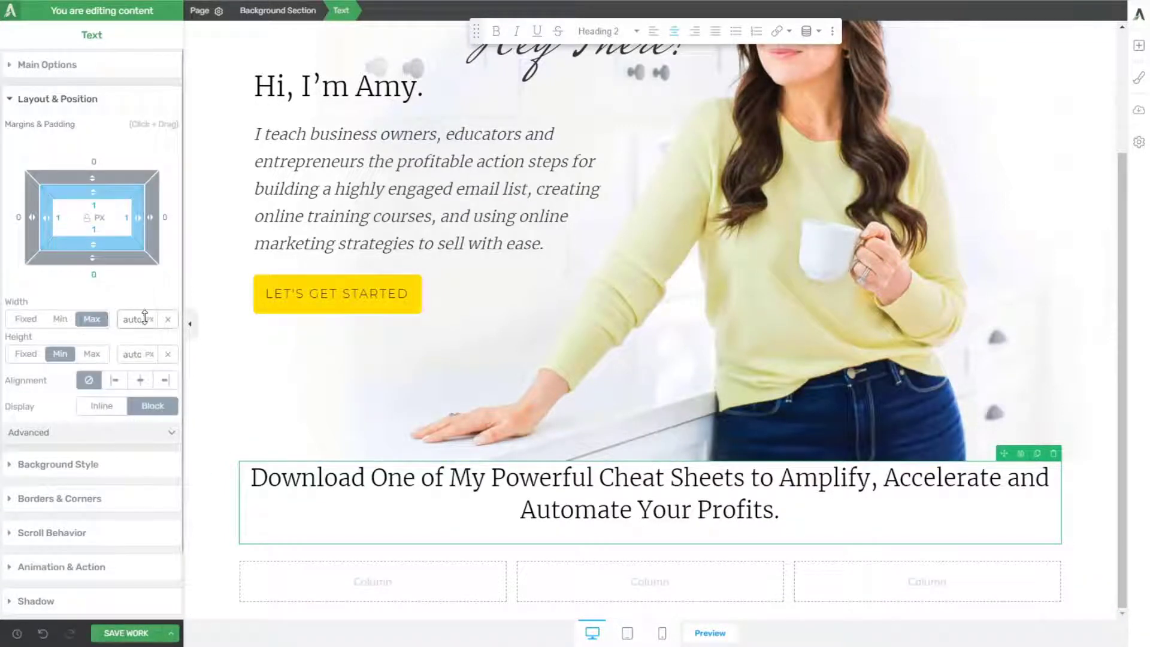
left_click_drag(135, 320, 185, 547)
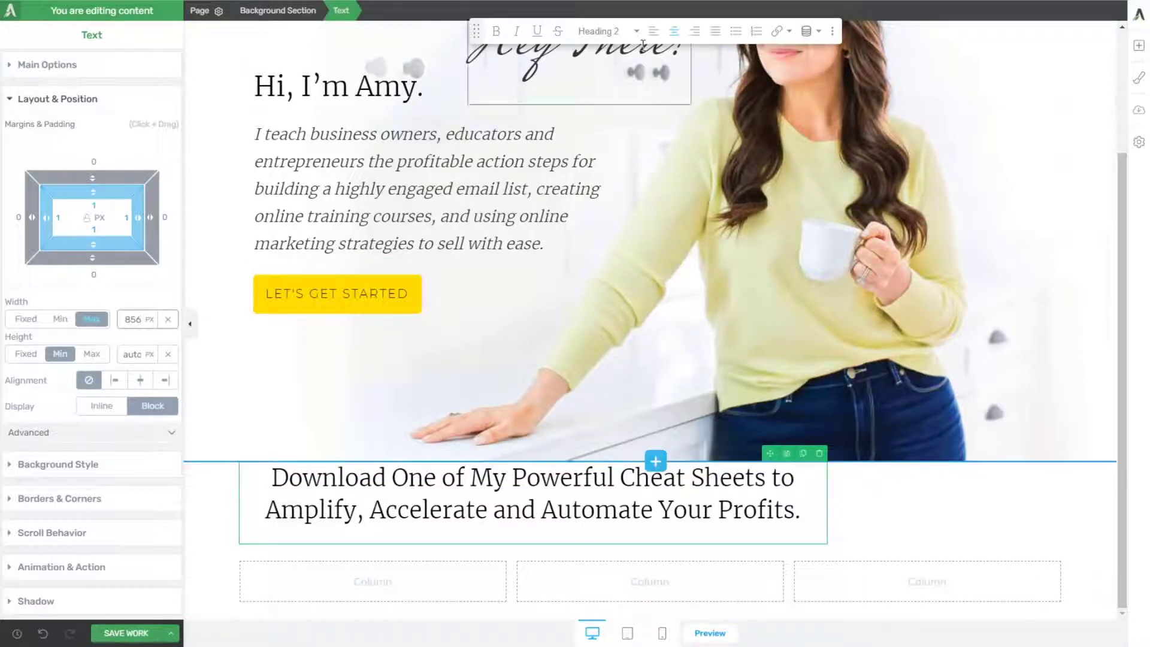
left_click(139, 380)
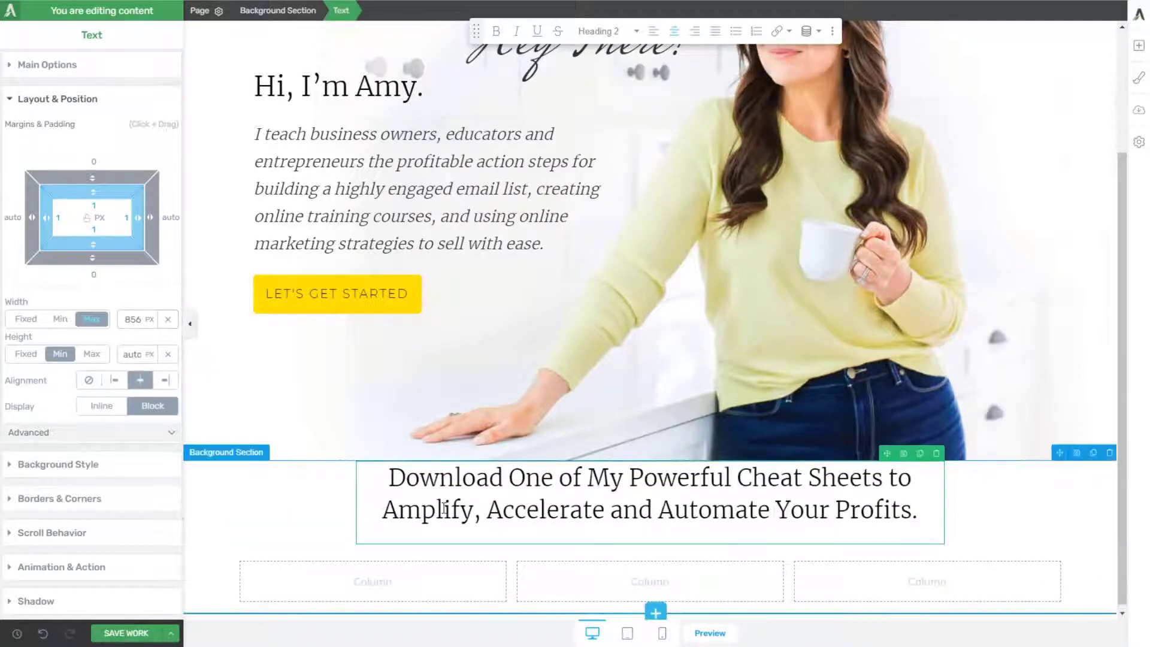
Step: Set the cheat sheets heading's font size to 30 px
left_click(47, 64)
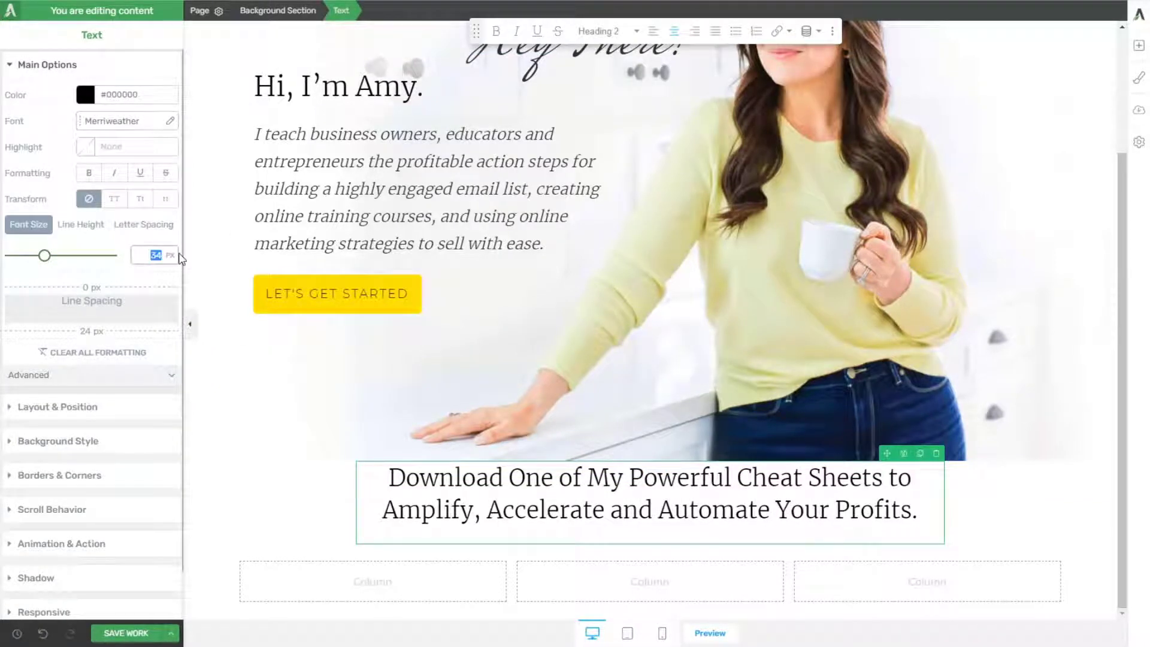
type("30")
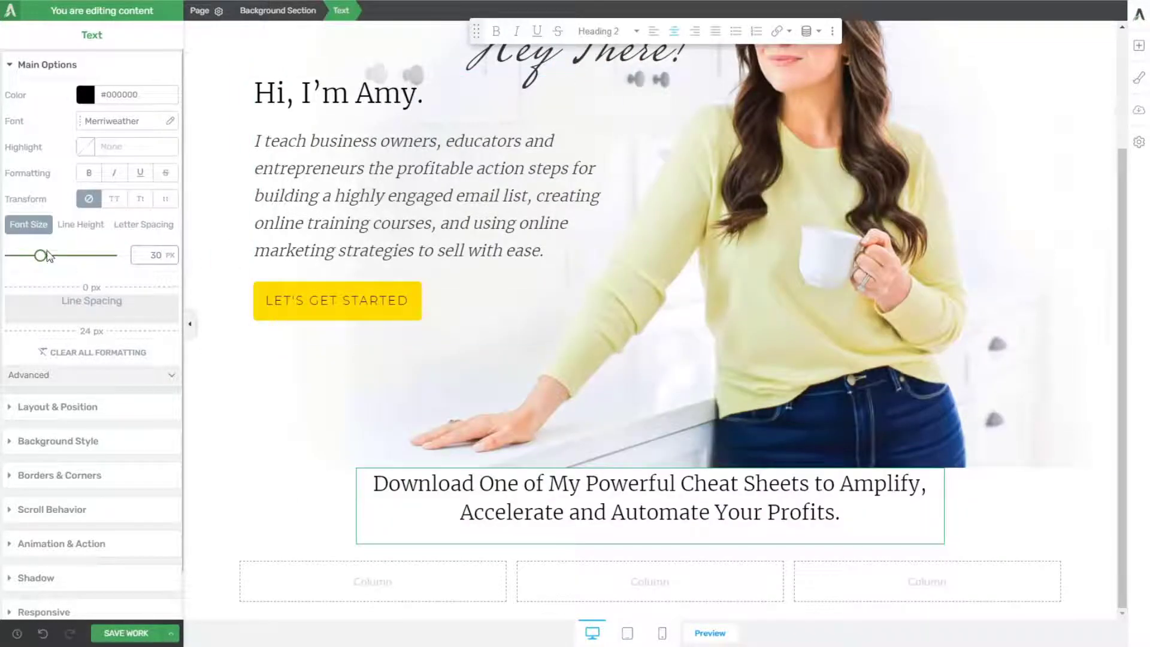
mouse_move(45, 262)
left_mouse_down()
mouse_move(34, 257)
mouse_move(41, 265)
left_mouse_up()
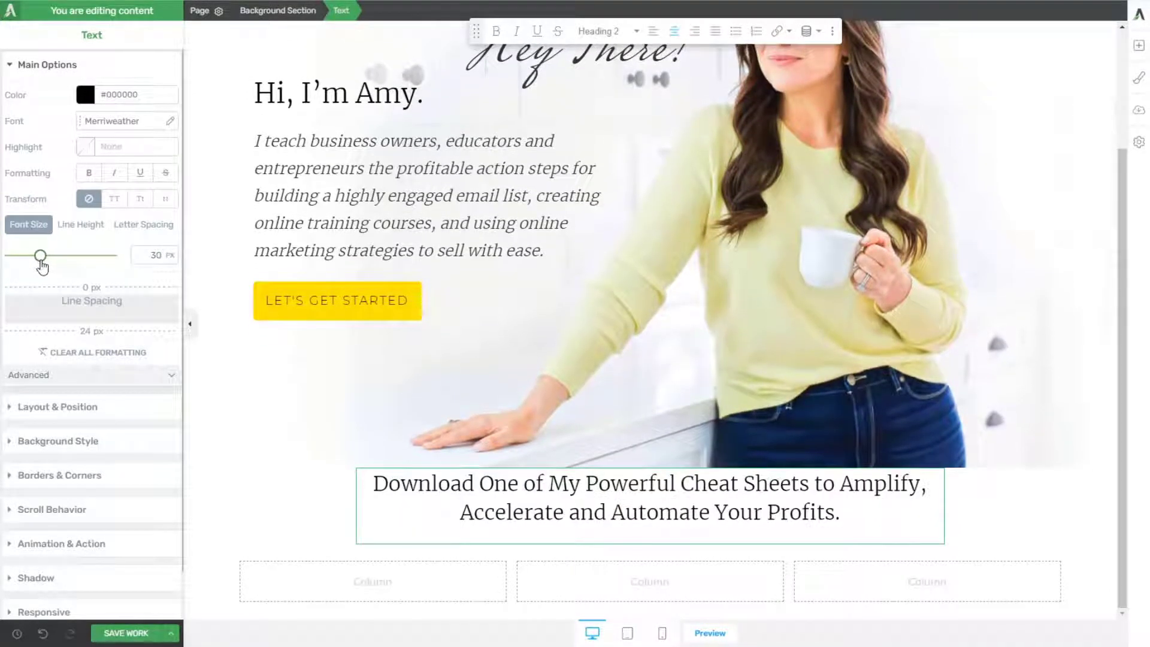
left_click(197, 457)
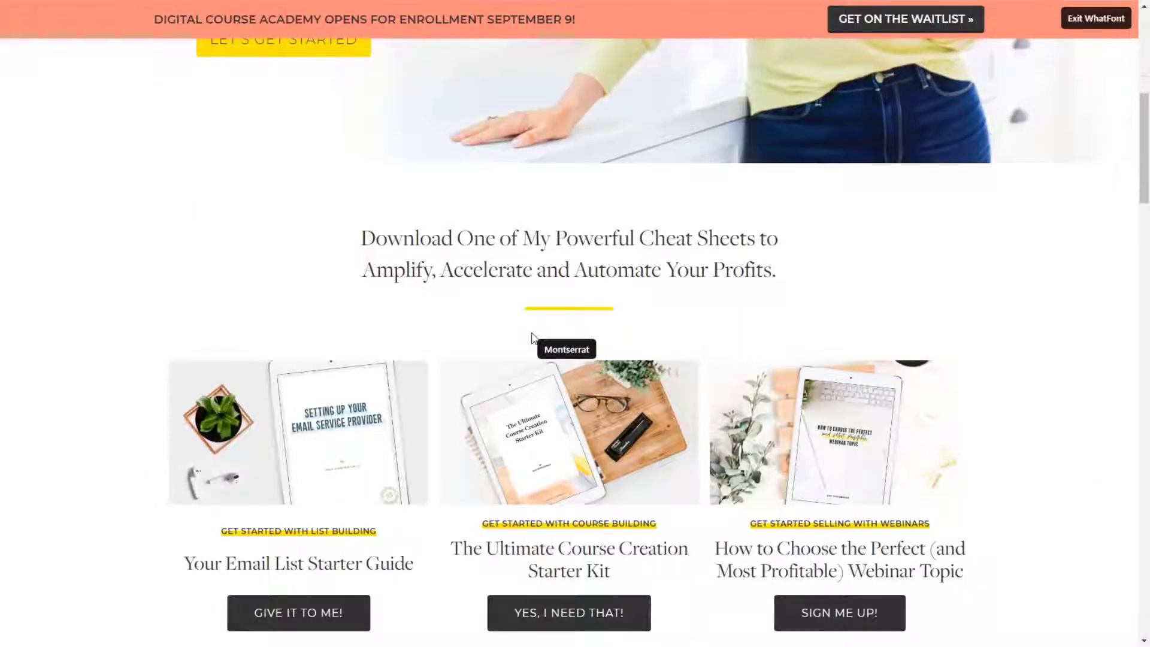
Step: Switch to the Amy Porterfield website and examine the spacing and yellow divider around the cheat sheets heading
scroll(532, 337, "up", 2)
scroll(513, 457, "down", 5)
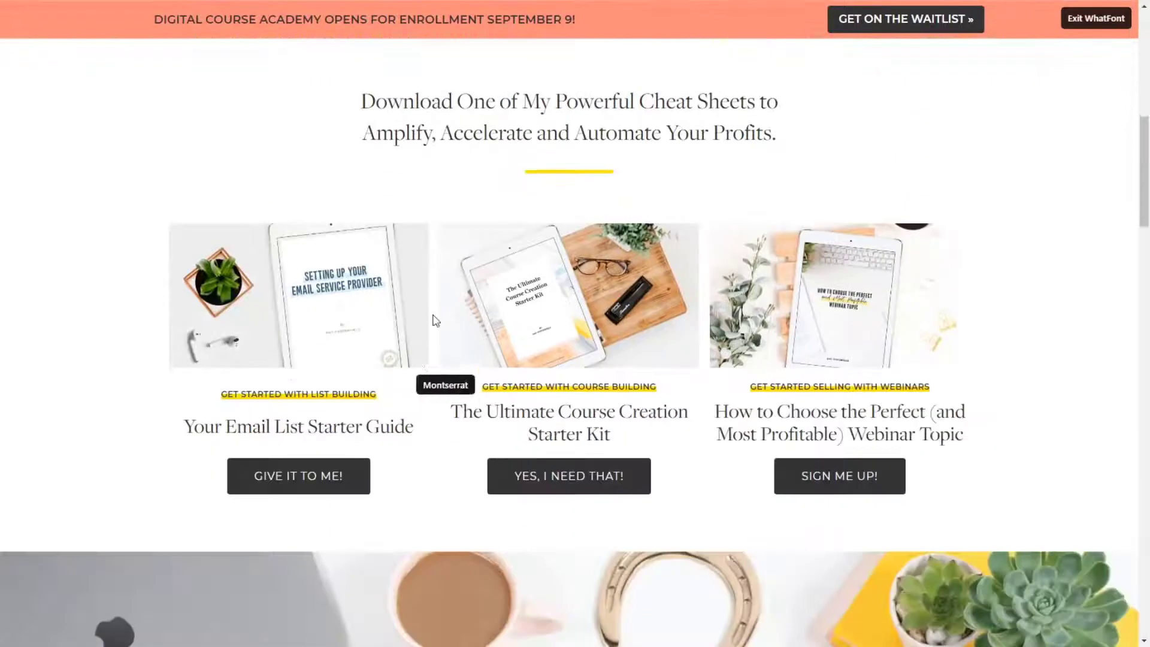
scroll(418, 368, "up", 3)
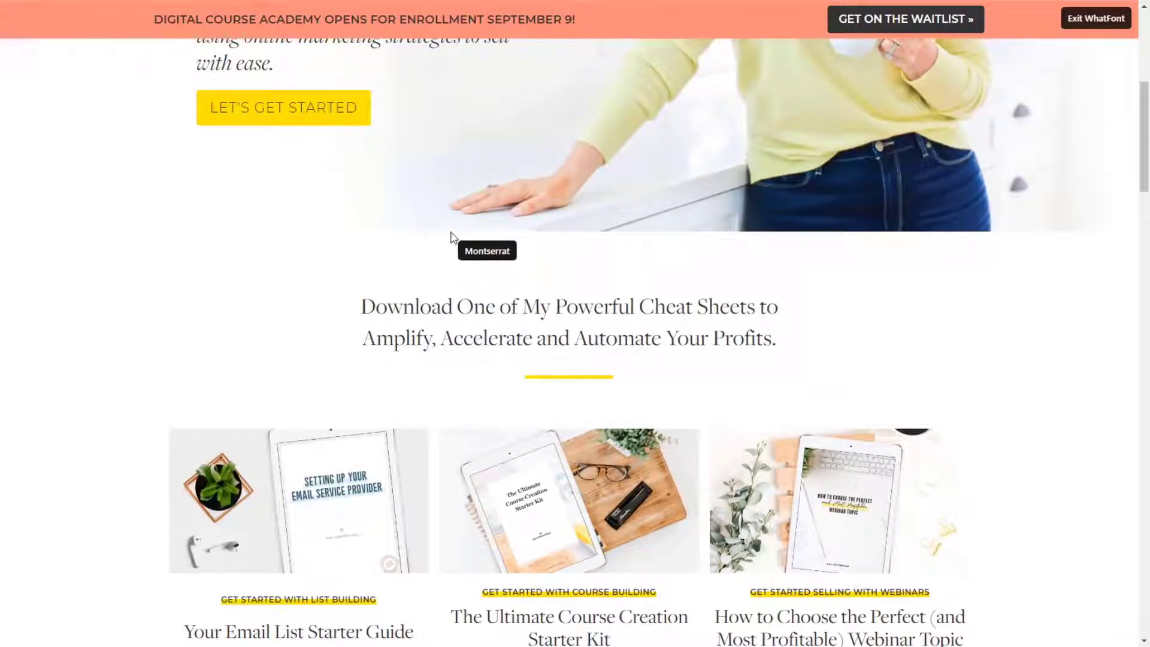
Step: Return to the Thrive Architect editor and set the cheat sheets background section's top and bottom padding to 60 px
scroll(503, 290, "down", 8)
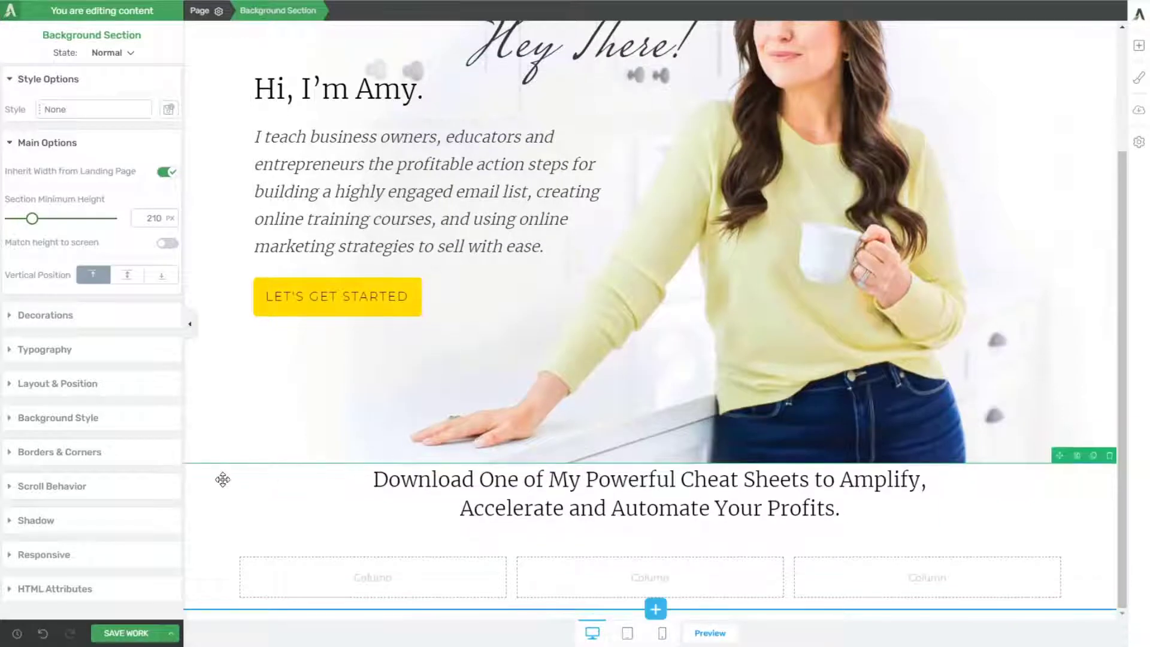
left_click(55, 416)
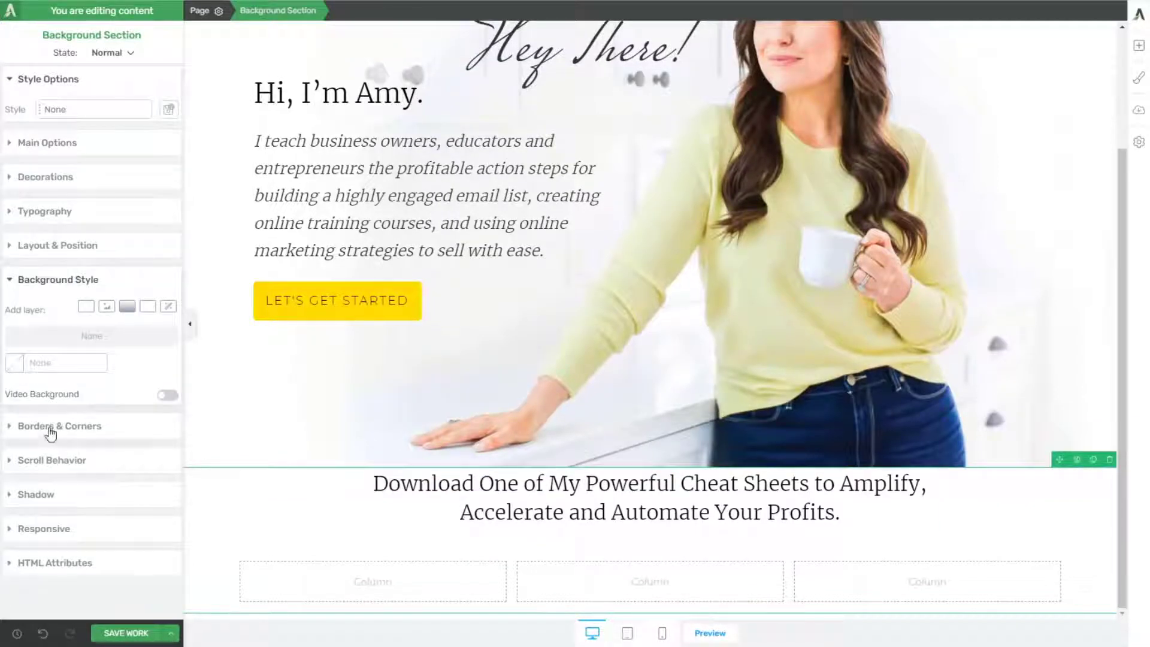
left_click(30, 240)
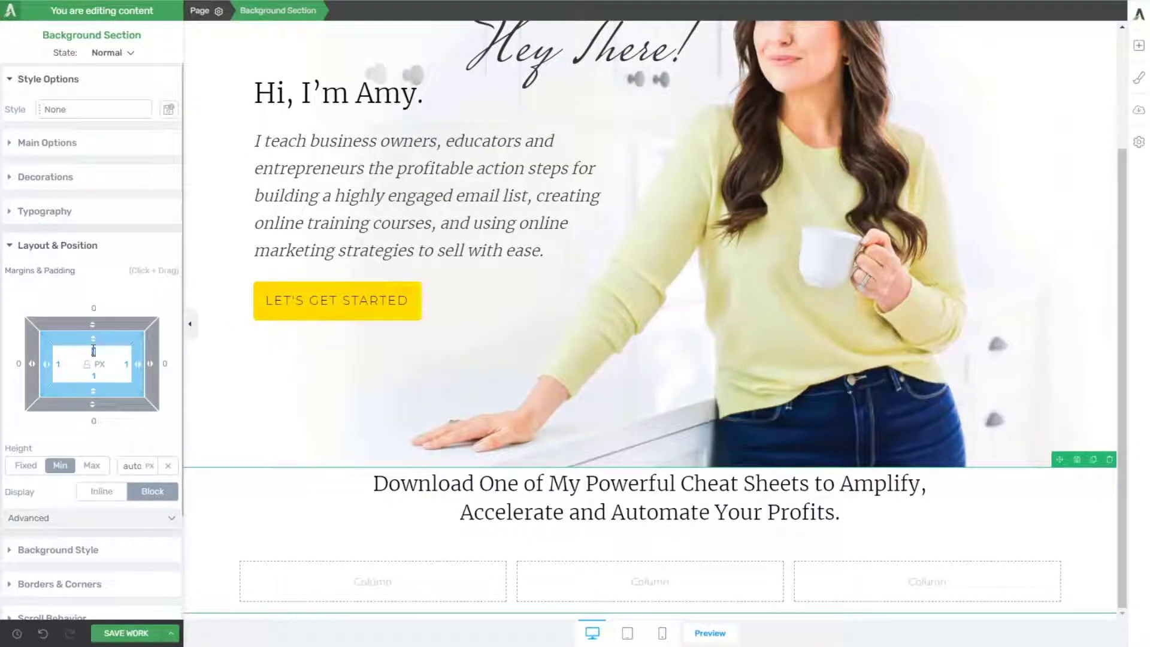
type("30")
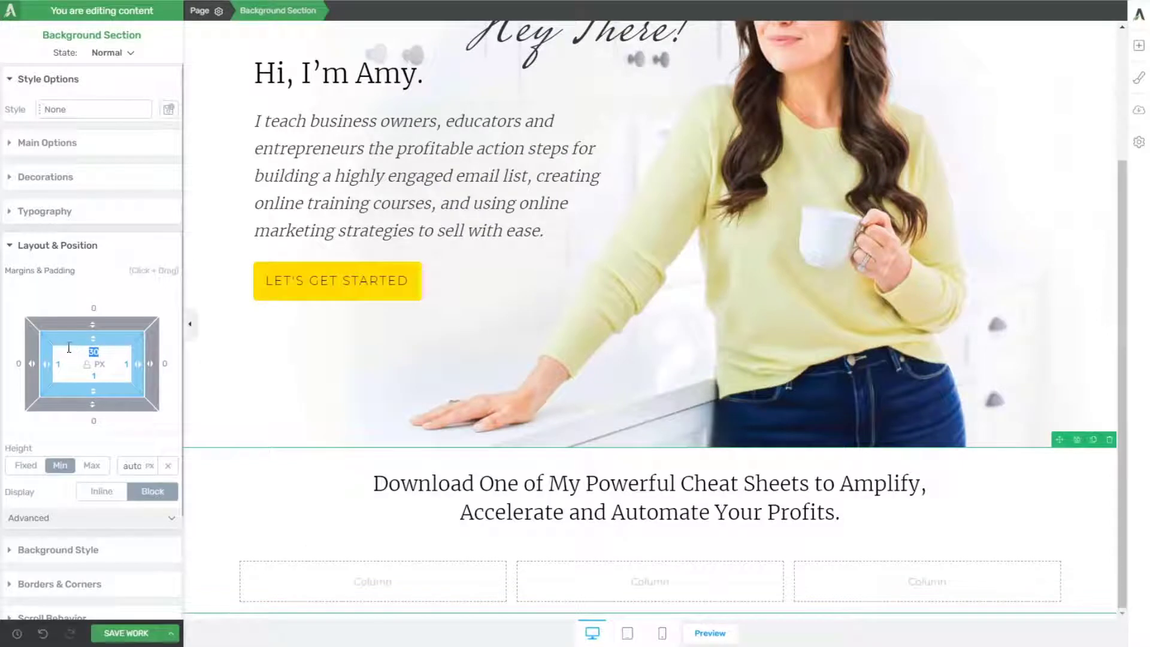
type("60")
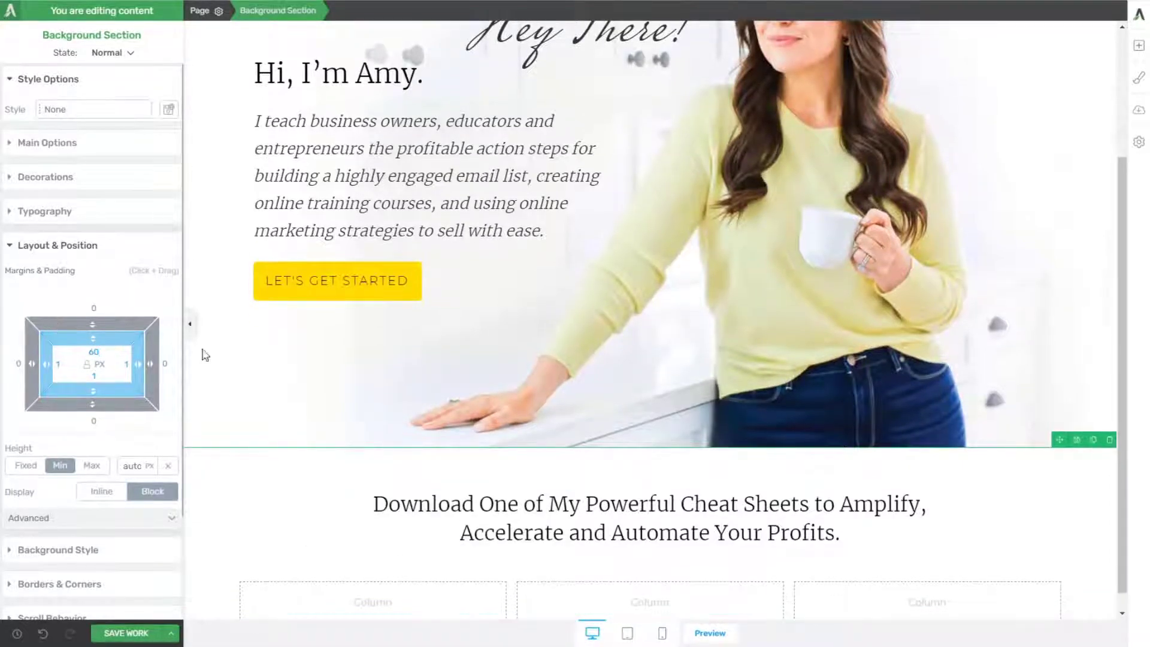
left_click(100, 363)
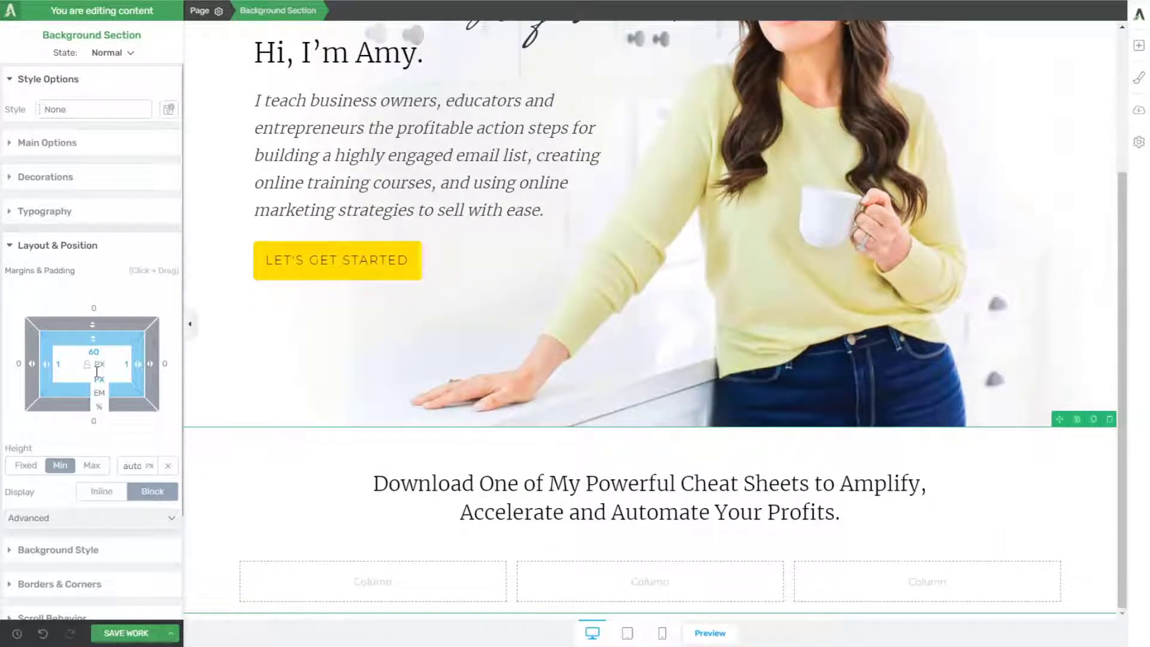
left_click(82, 377)
type("60")
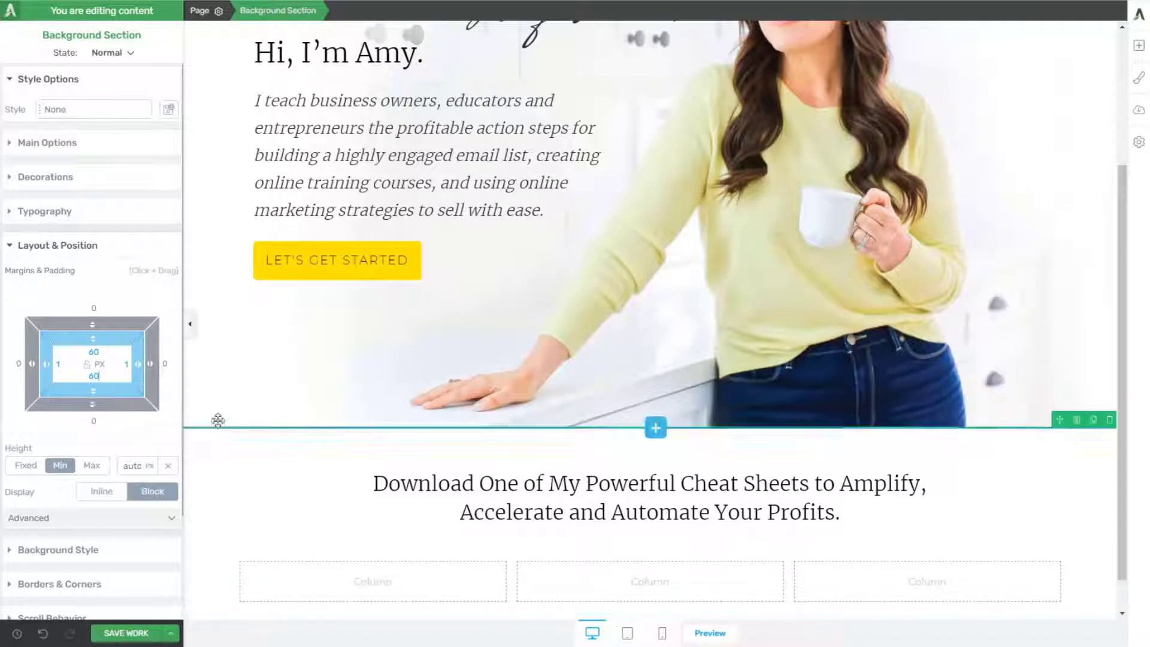
Step: Check the layout around the cheat sheets columns on the Amy Porterfield website and open the main text options of the cheat sheets heading in Thrive Architect
scroll(655, 425, "down", 1)
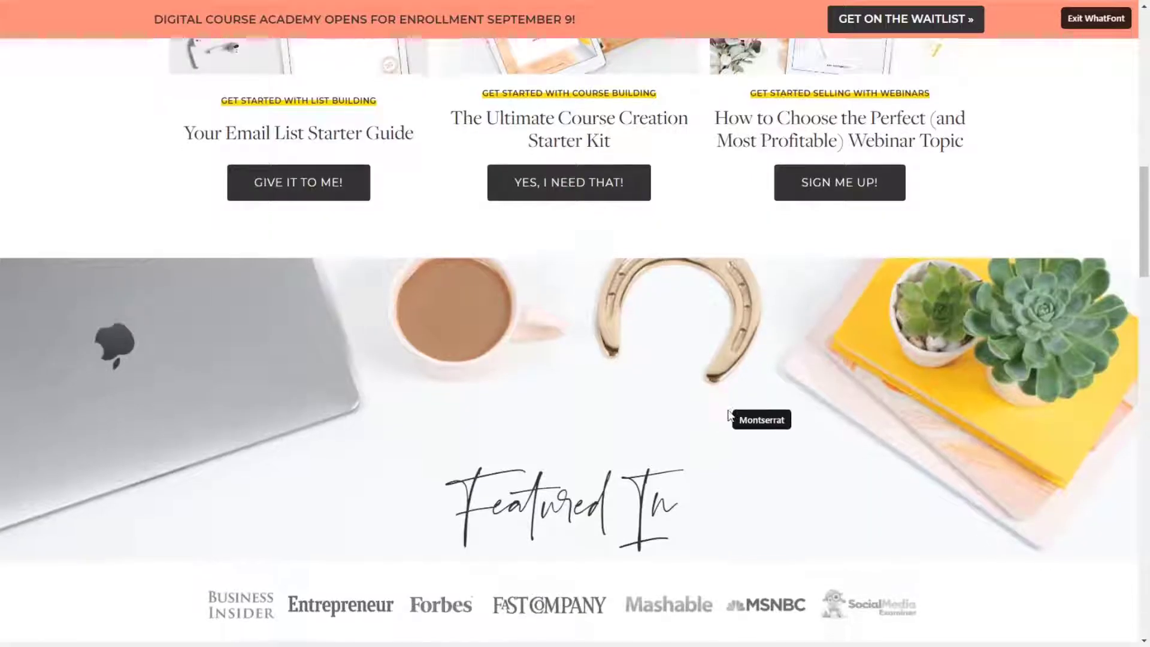
scroll(721, 400, "down", 4)
scroll(718, 392, "up", 10)
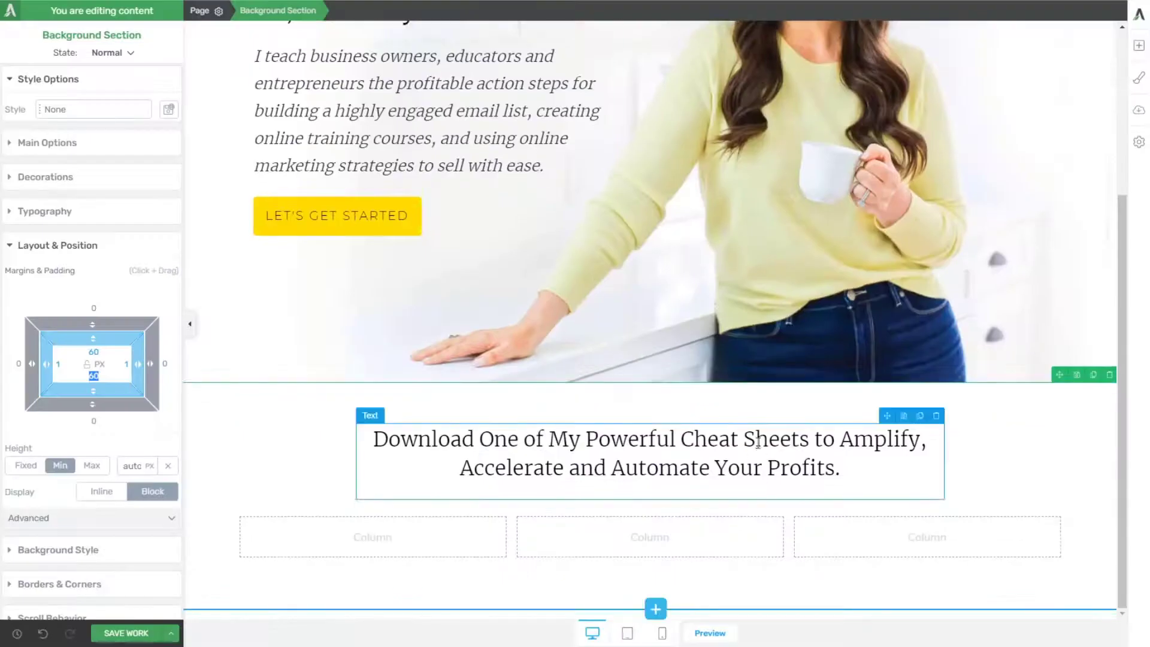
left_click(613, 462)
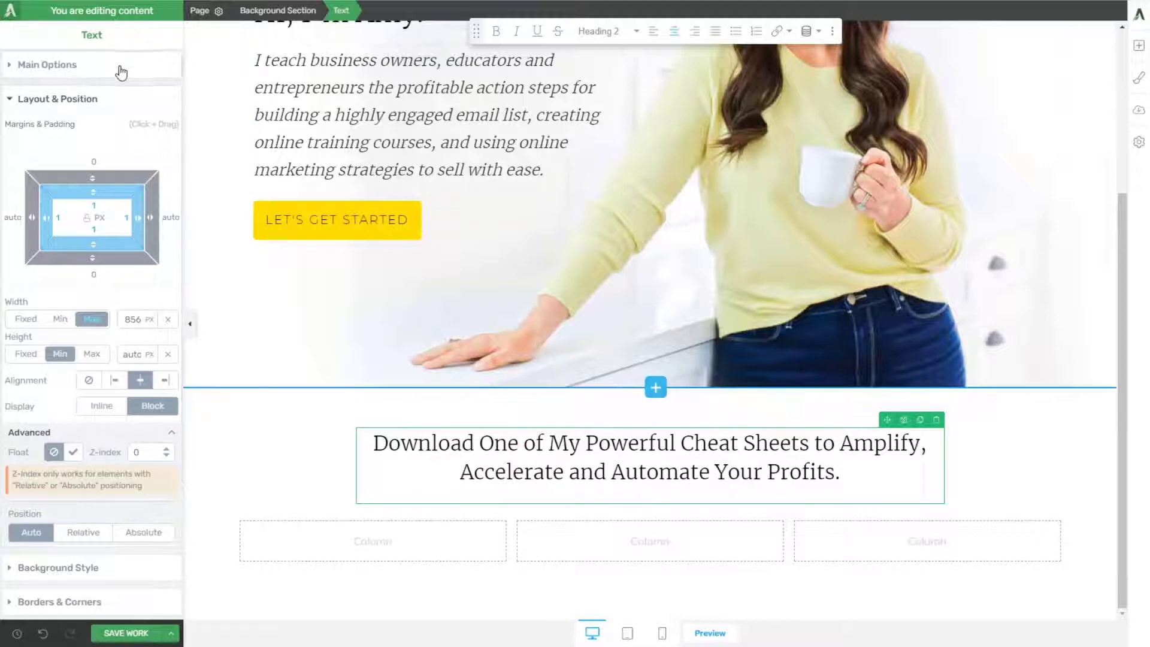
left_click(71, 67)
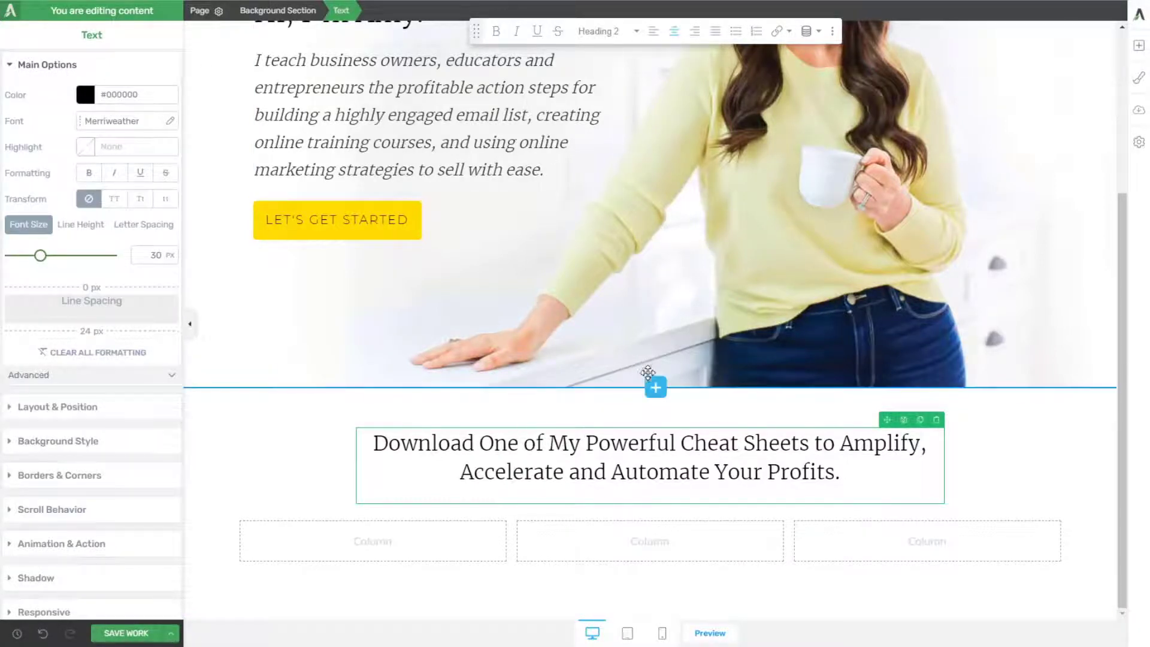
Step: Insert a divider between the cheat sheet heading and the row of three columns
left_click(1138, 45)
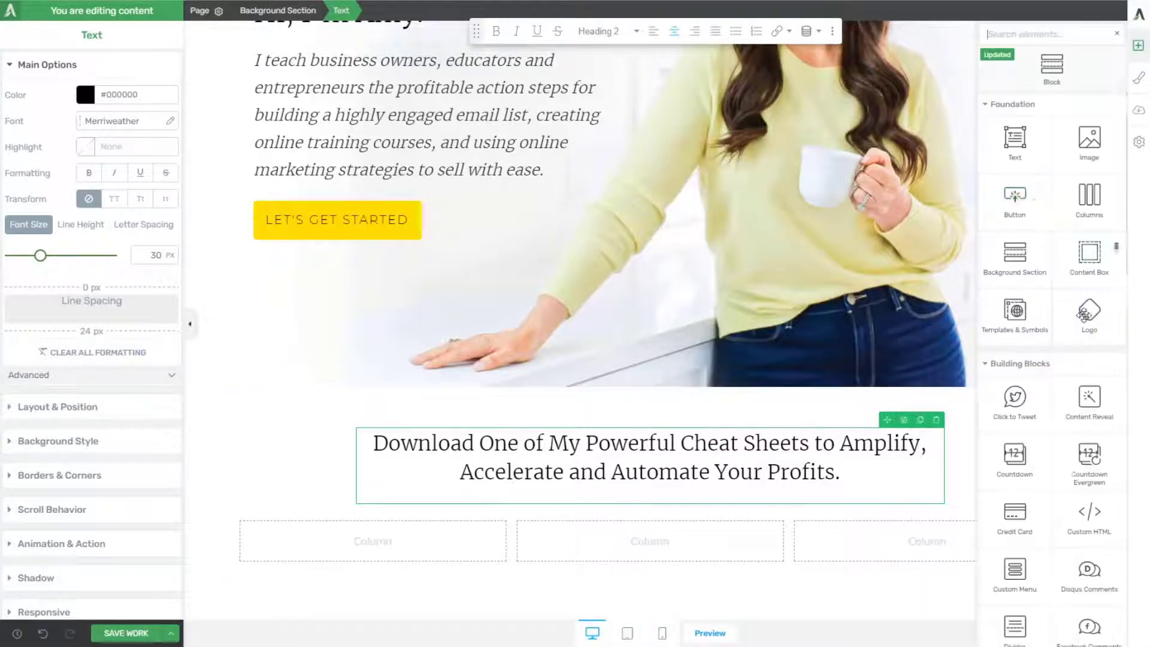
left_click_drag(1029, 206, 699, 480)
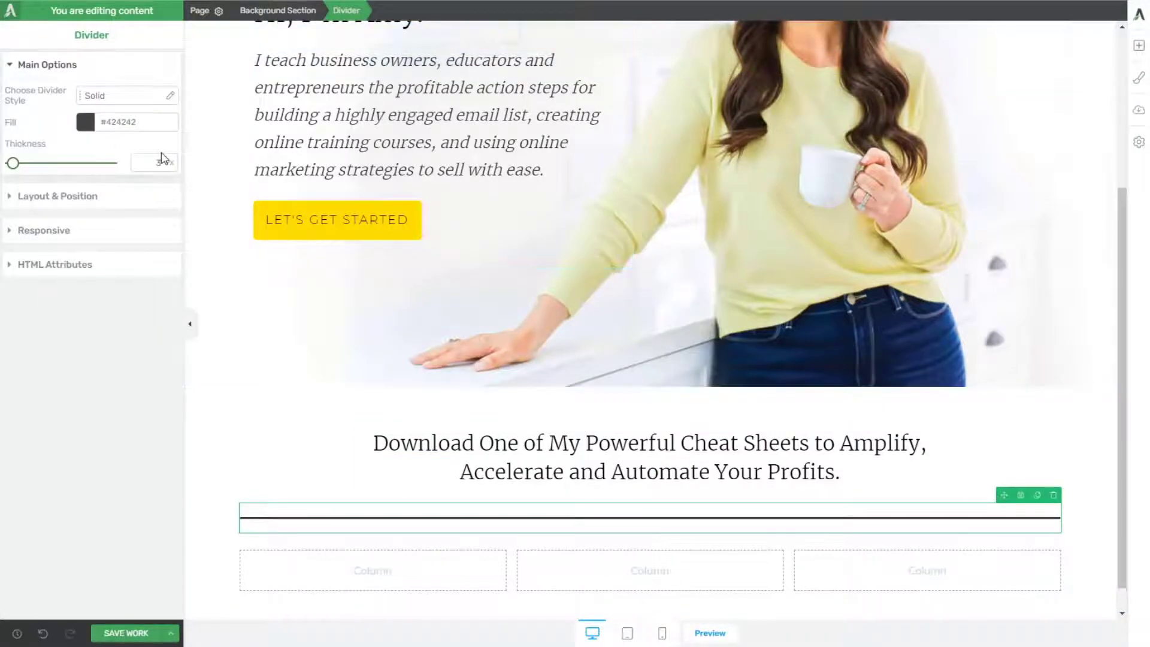
left_click(86, 122)
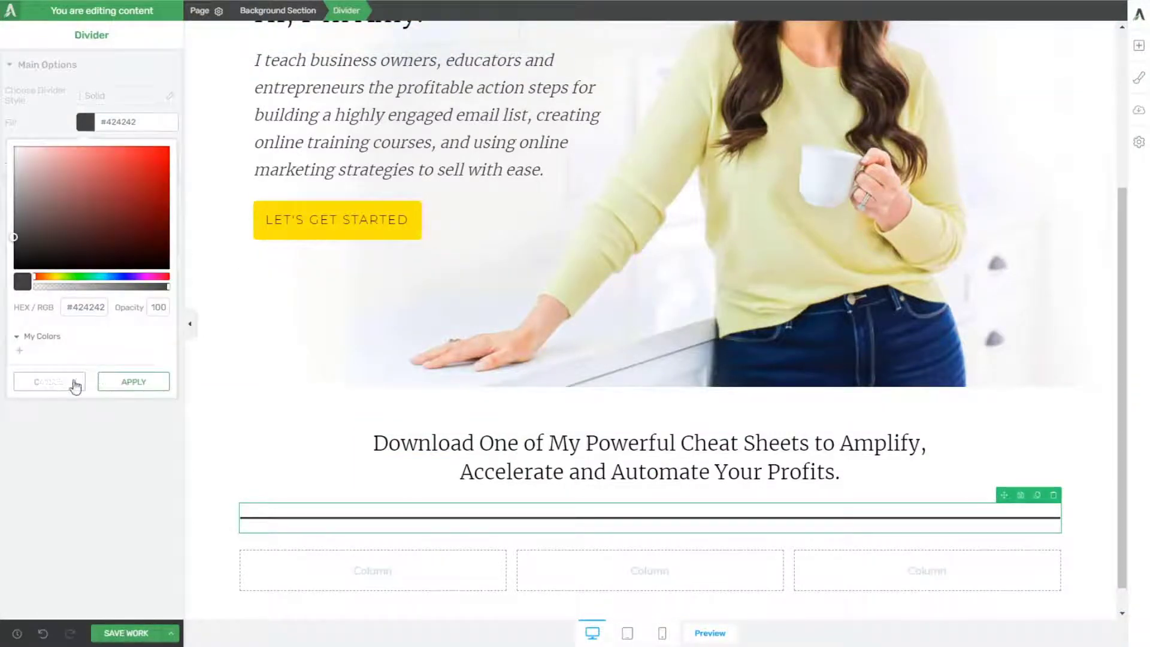
left_click(75, 385)
Step: Save the yellow of the Let's Get Started button as a global color
left_click(398, 234)
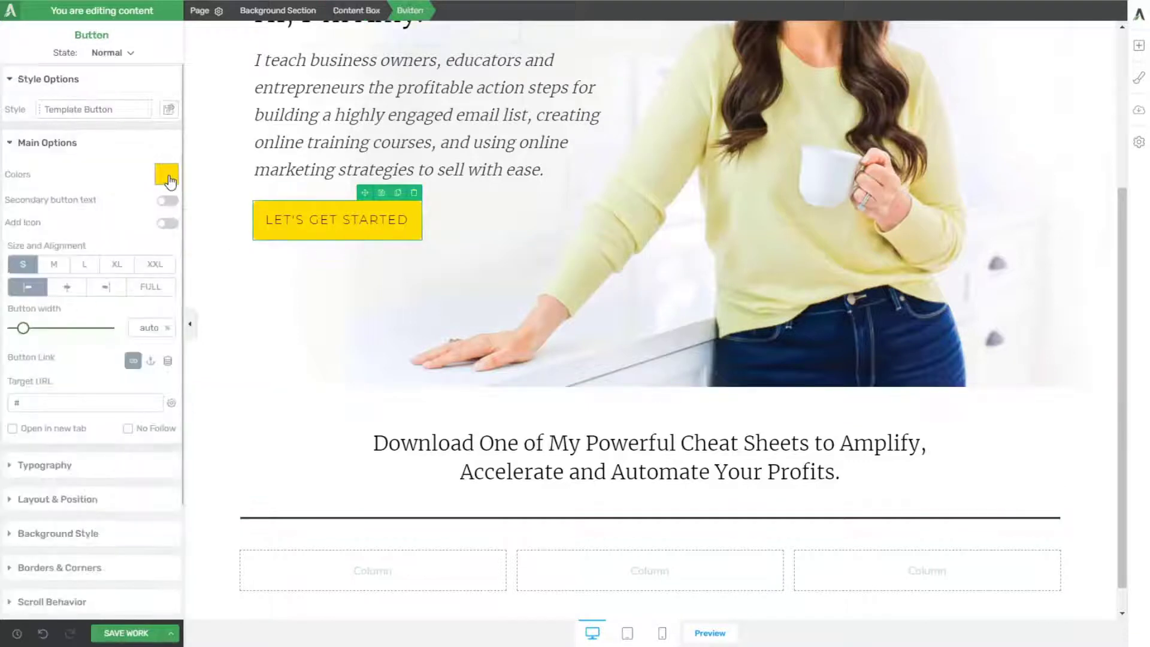
left_click(167, 178)
left_click(20, 404)
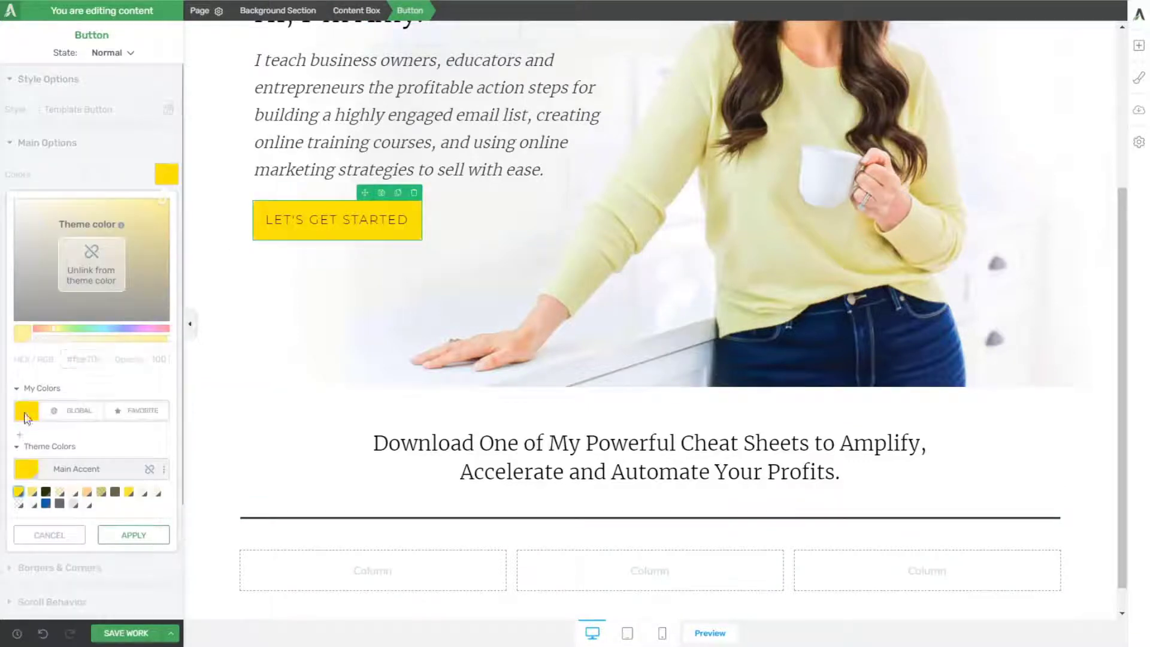
left_click(79, 411)
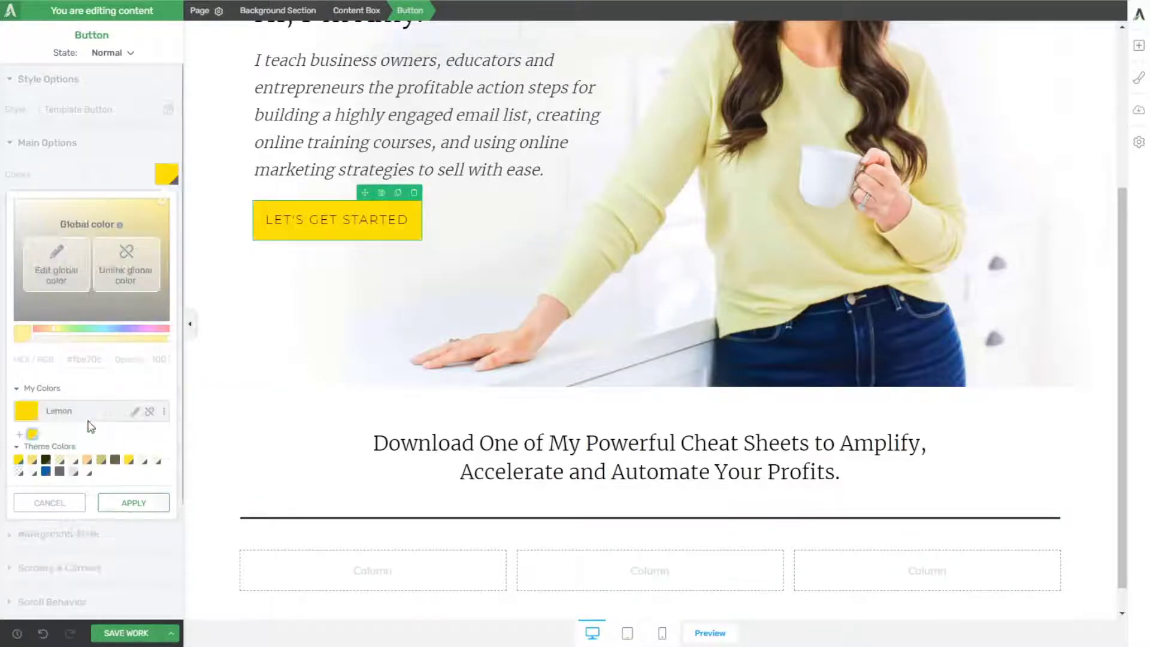
left_click(135, 412)
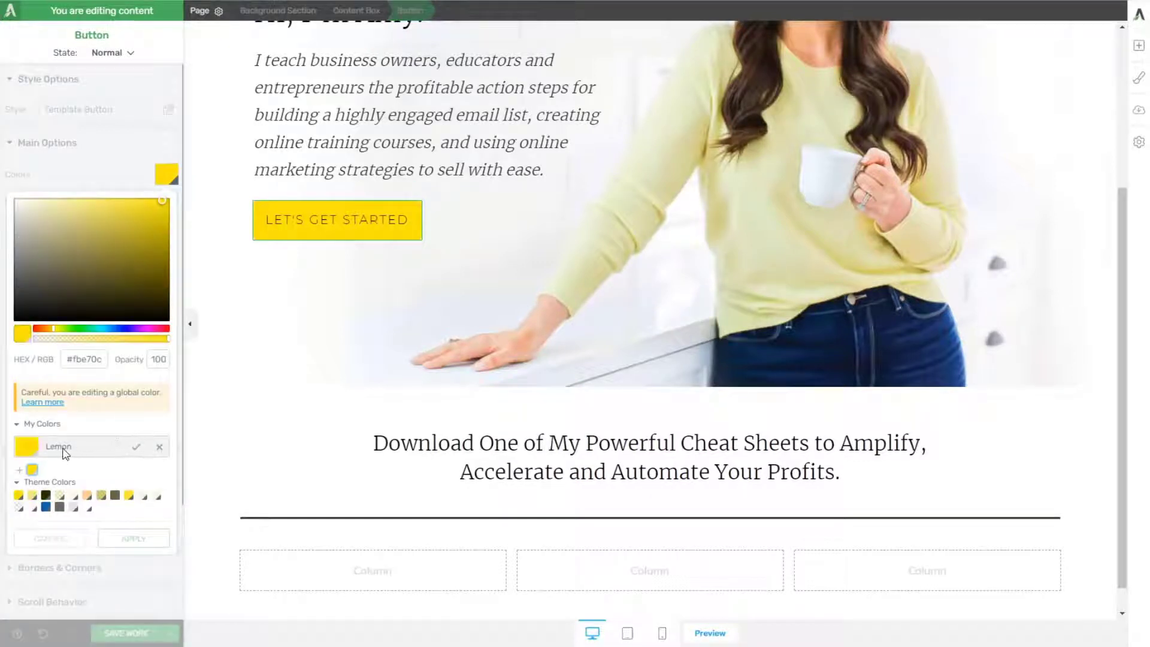
left_click(139, 448)
left_click(135, 412)
left_click(139, 450)
Step: Rename the saved yellow global color to AP Yellow and apply it to the button
left_click(165, 413)
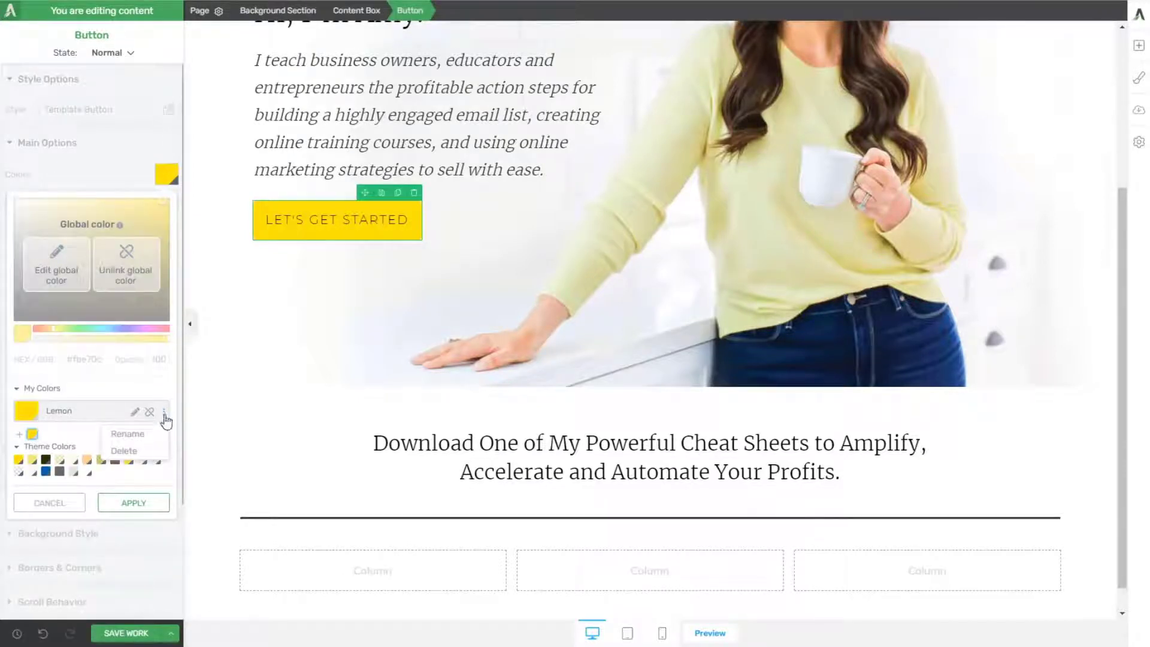
left_click(128, 434)
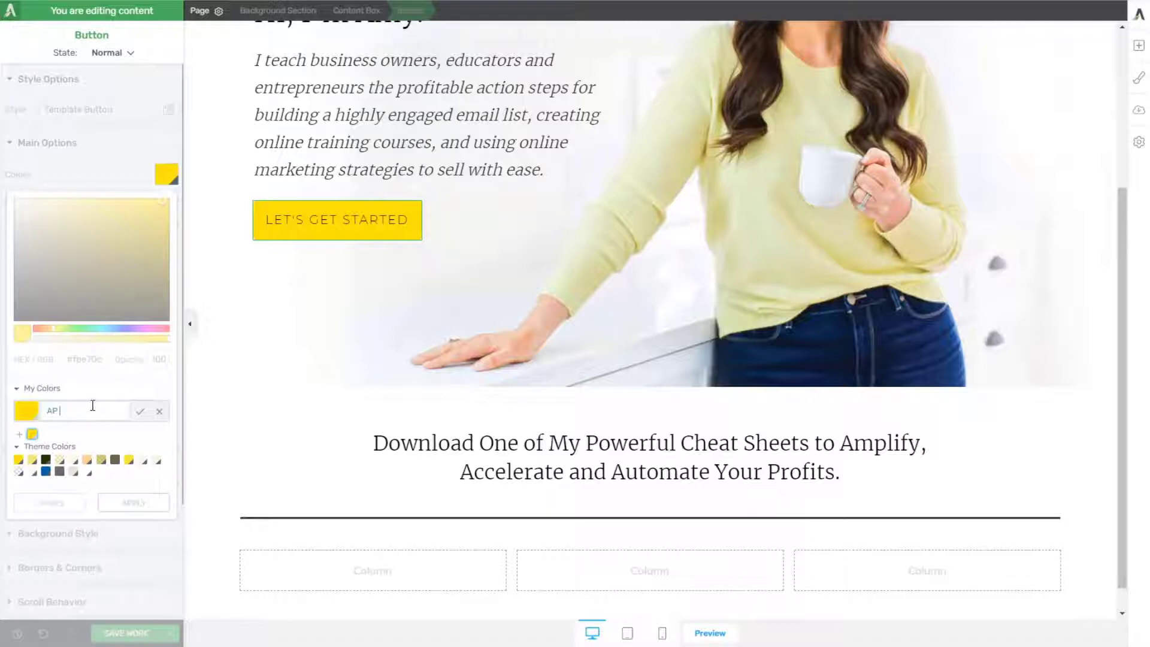
type("AP Yellow")
left_click(141, 412)
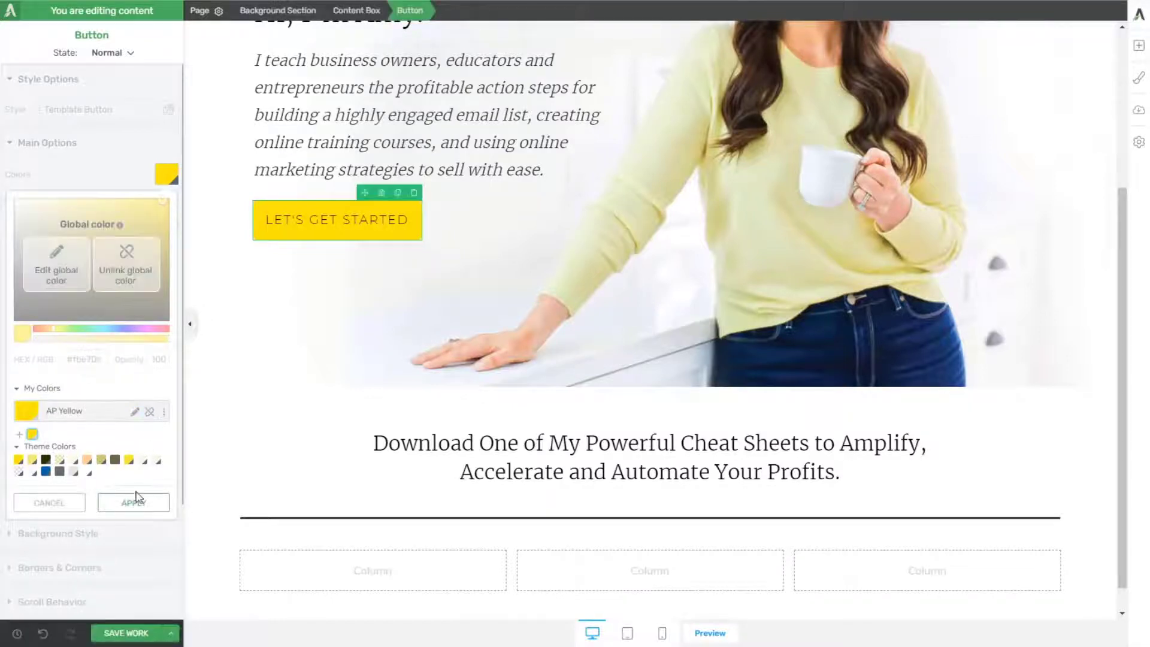
left_click(133, 502)
Step: Fill the divider below the cheat sheet heading with the saved AP Yellow color
scroll(496, 481, "down", 1)
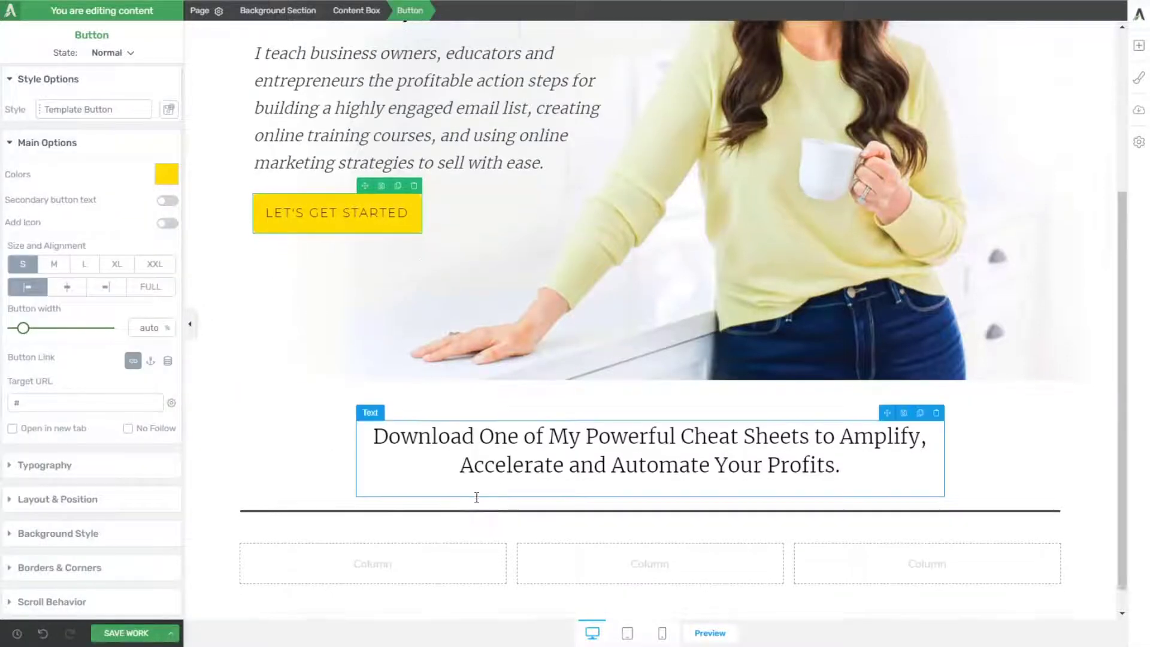
left_click(503, 487)
left_click(85, 121)
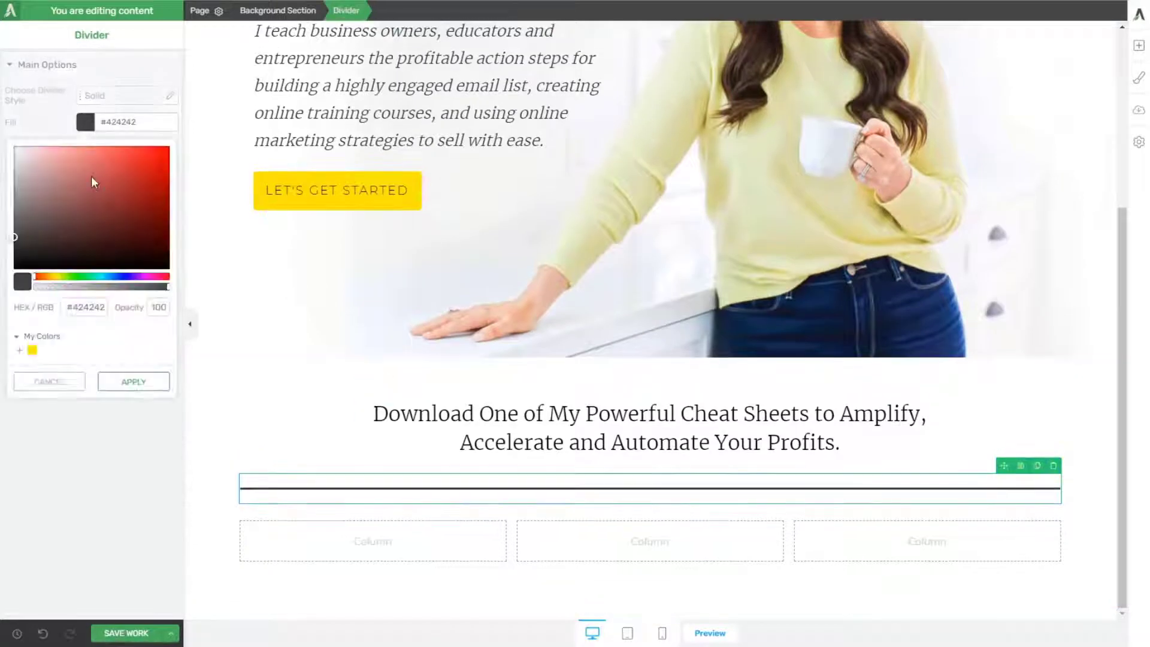
left_click(32, 353)
left_click(134, 382)
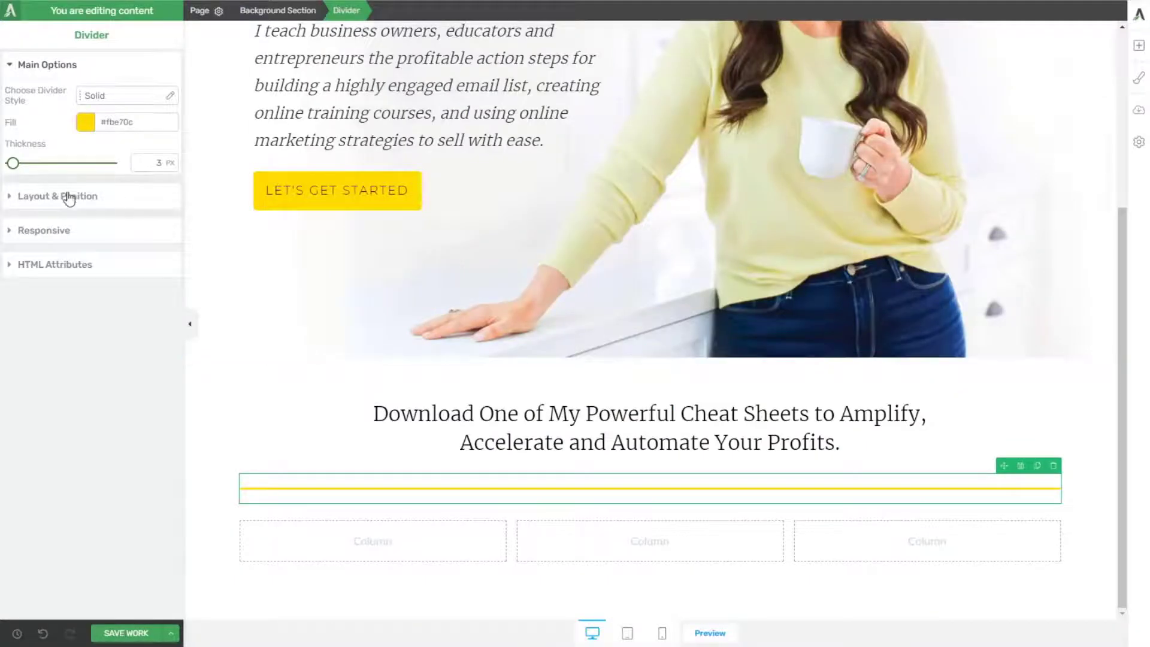
Step: Reduce the divider's maximum width to a short line and center it under the heading
left_click(68, 195)
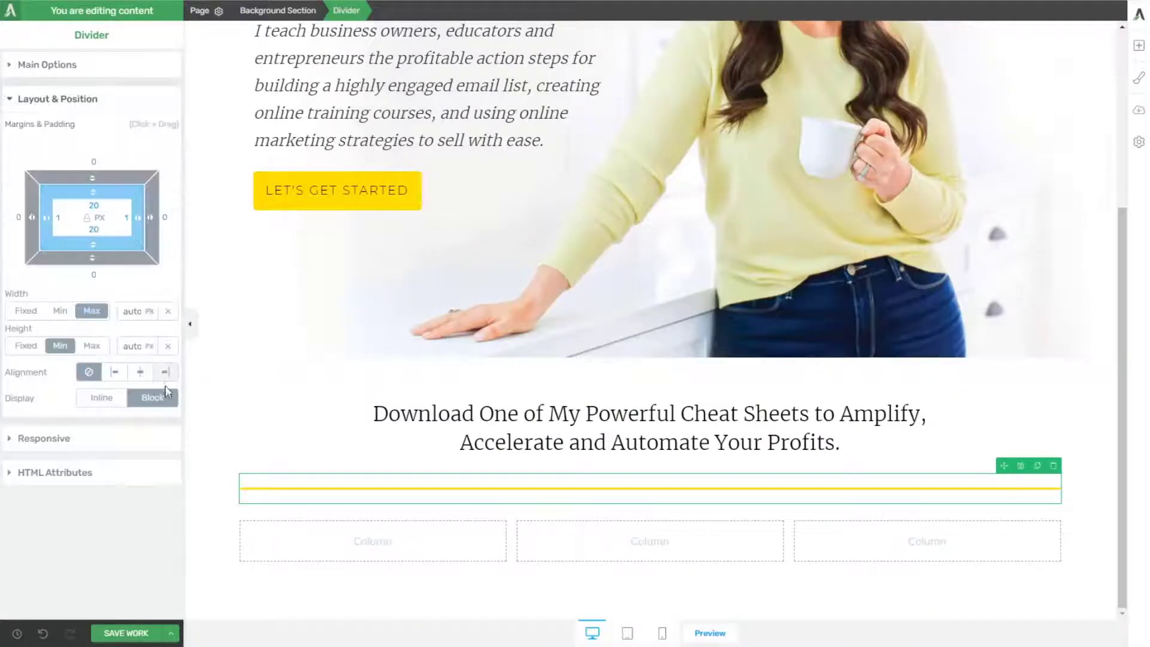
left_click_drag(132, 308, 144, 392)
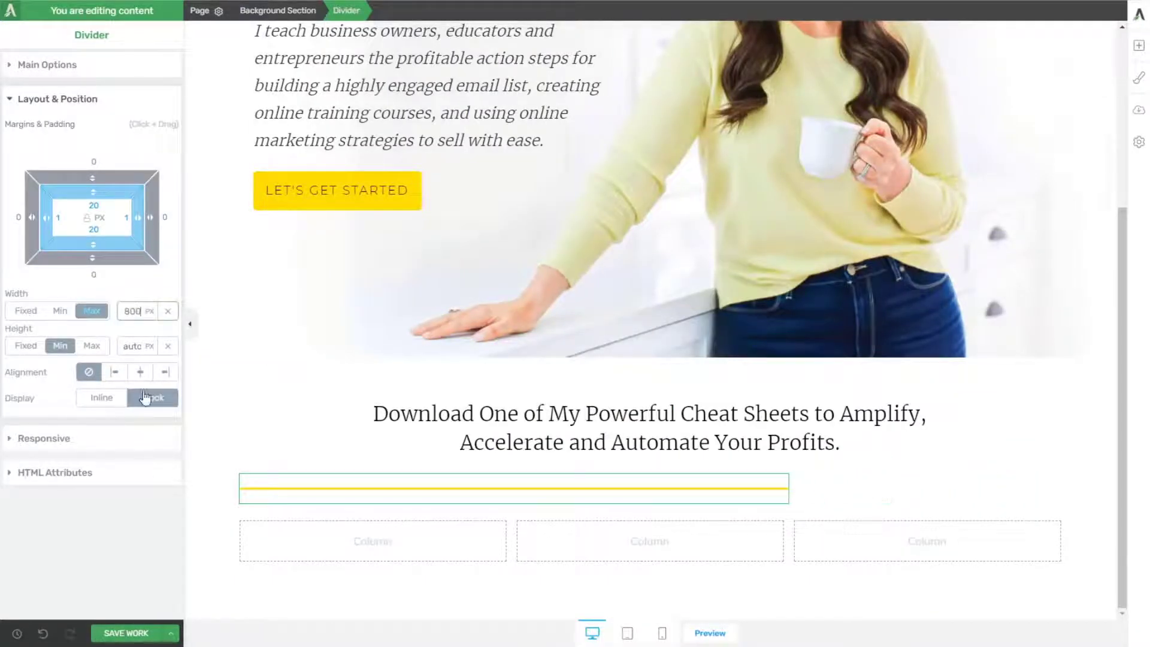
left_click(140, 373)
mouse_move(127, 312)
left_mouse_down()
mouse_move(172, 605)
mouse_move(136, 294)
mouse_move(156, 340)
mouse_move(141, 340)
mouse_move(144, 328)
left_mouse_up()
Step: Set the divider's thickness to 6 px
left_click(53, 71)
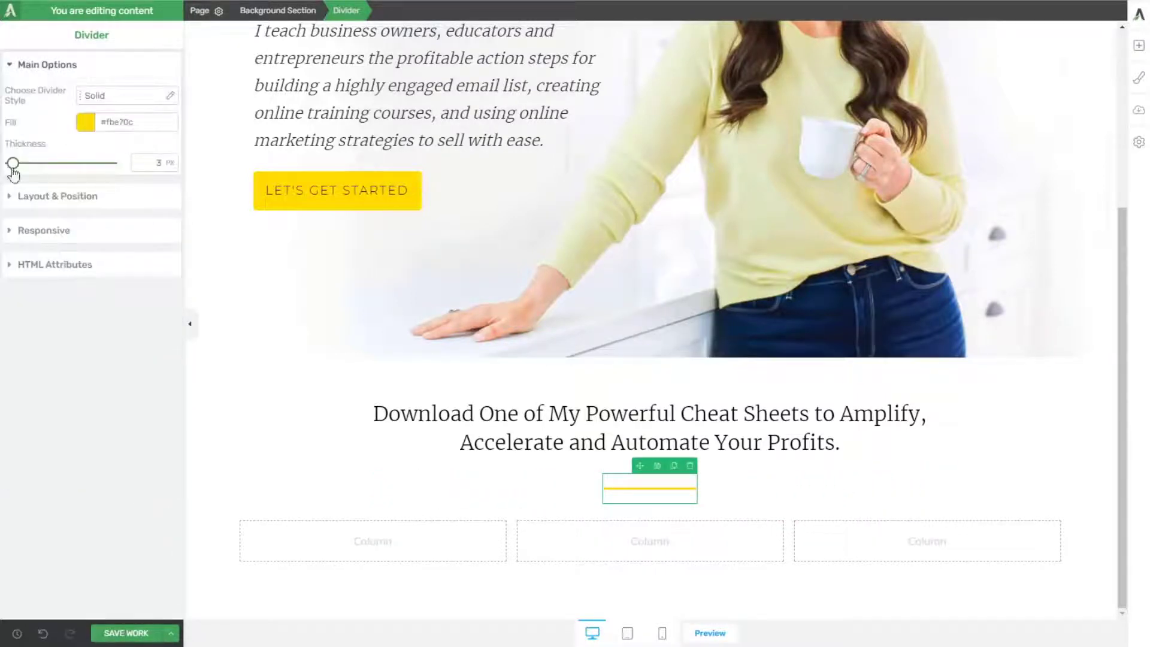
left_click_drag(13, 163, 18, 166)
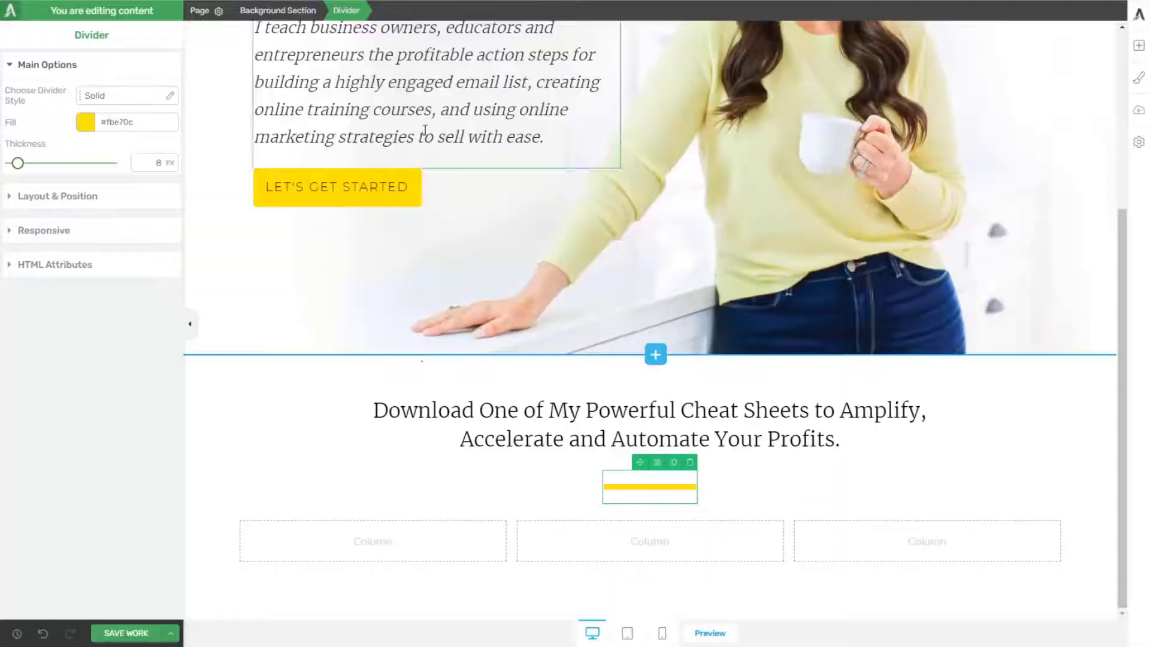
double_click(168, 163)
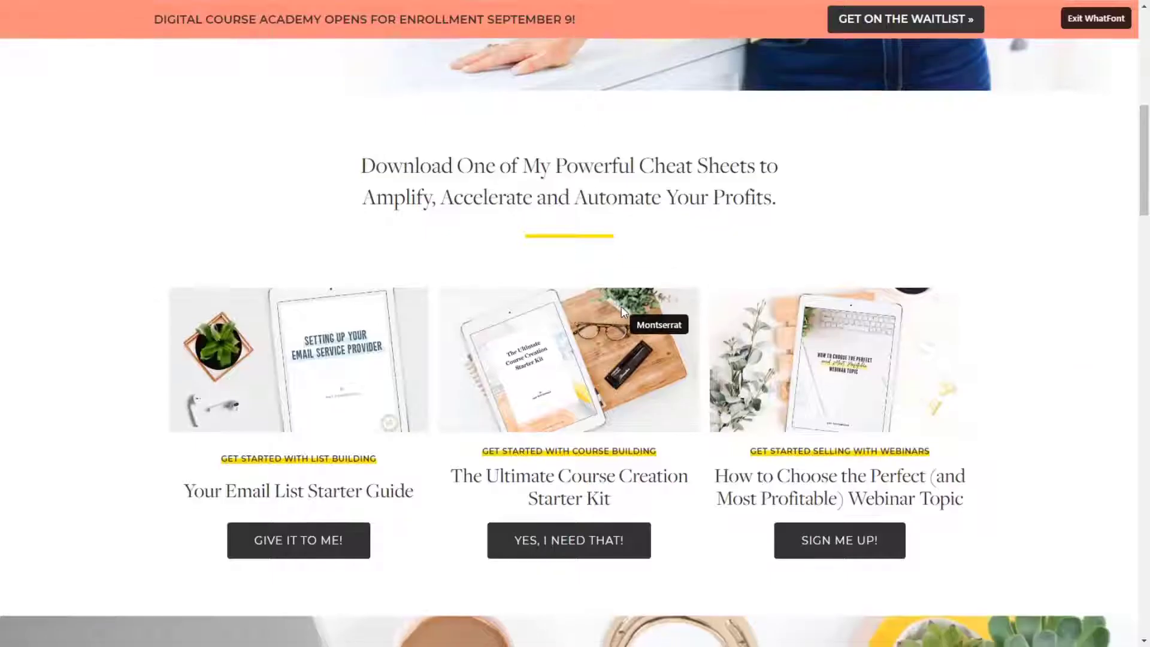
Step: Check the cheat sheet section of the reference page and insert a content box in the first column
scroll(620, 307, "down", 1)
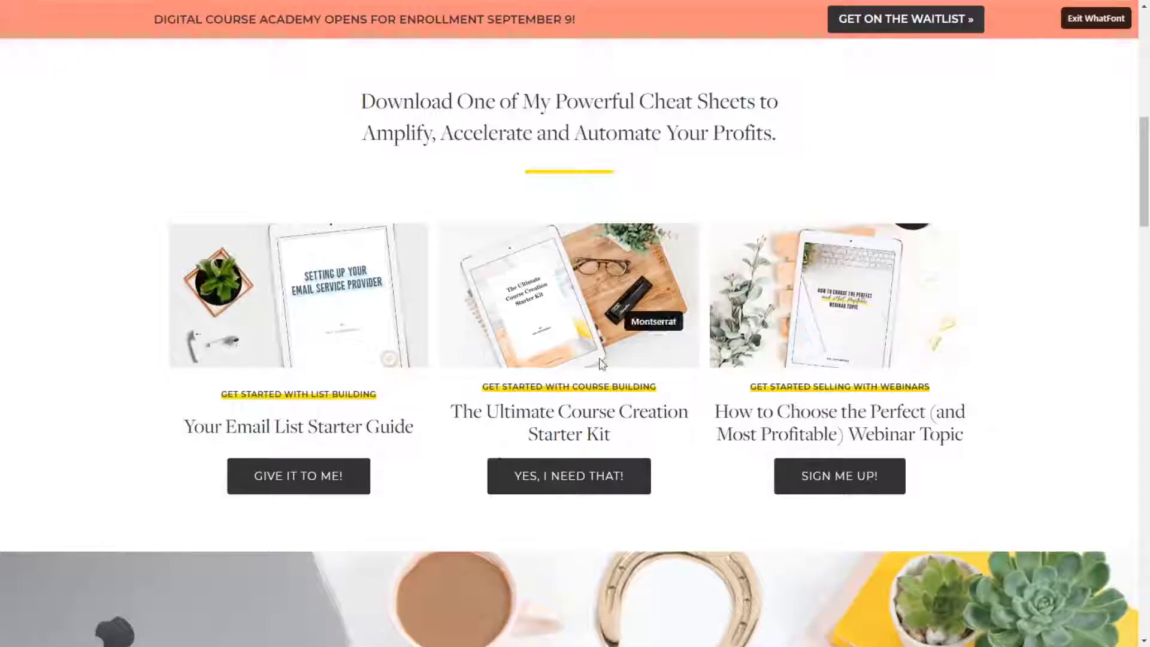
scroll(637, 303, "down", 4)
scroll(358, 232, "up", 2)
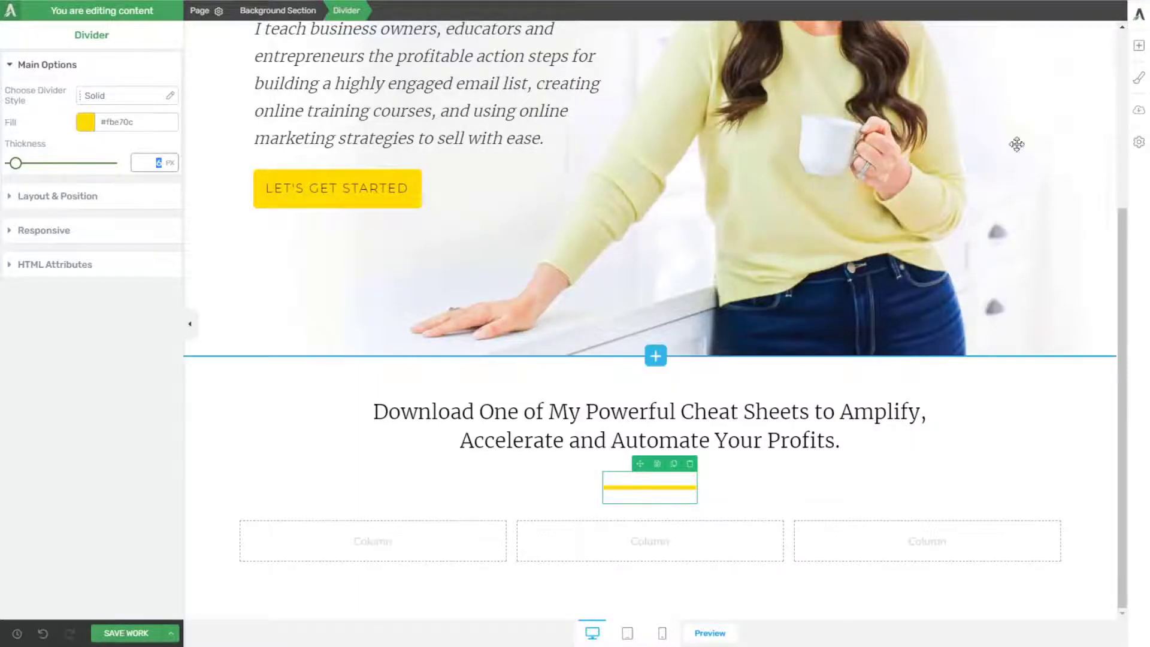
left_click(1139, 45)
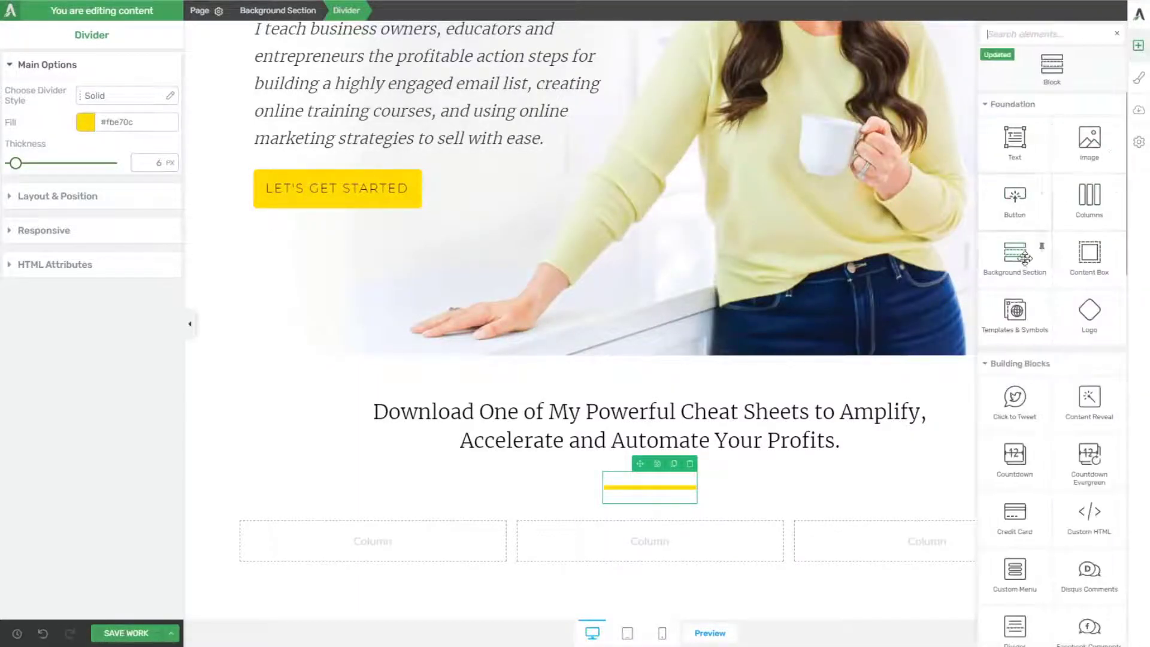
left_click_drag(1087, 264, 421, 545)
scroll(482, 413, "down", 1)
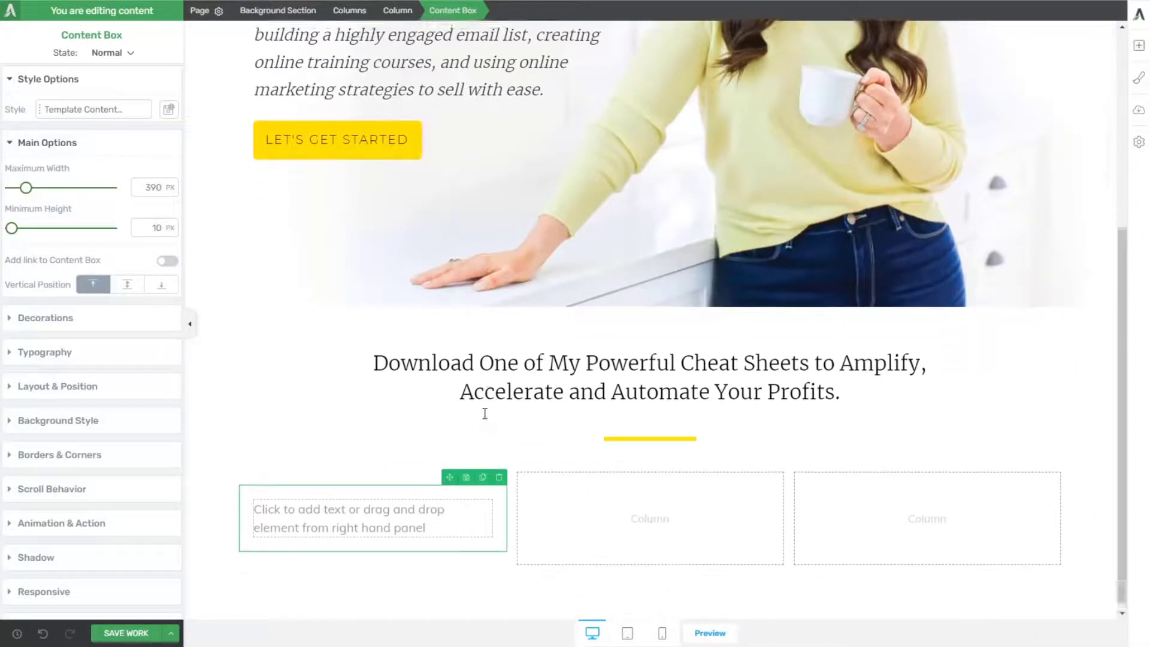
Step: Insert the "Setting Up Your Email Service Provider" tablet image from the media library into the first column's content box
left_click(1138, 45)
left_click_drag(1098, 141, 473, 522)
scroll(646, 335, "down", 2)
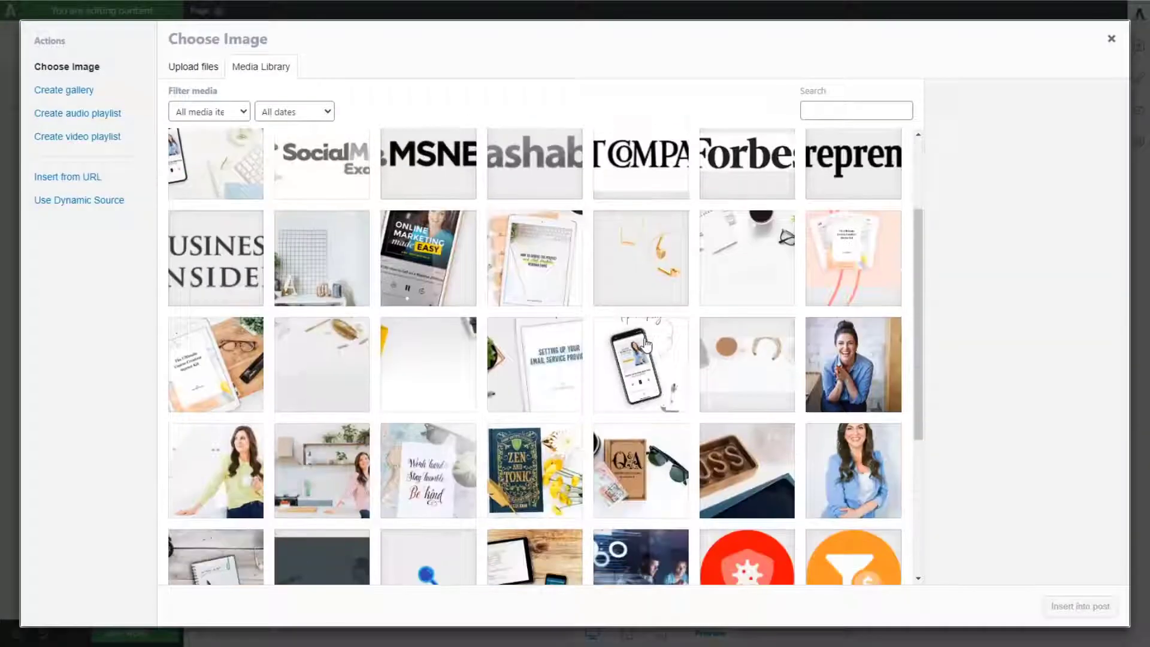
scroll(646, 342, "down", 4)
scroll(646, 342, "up", 3)
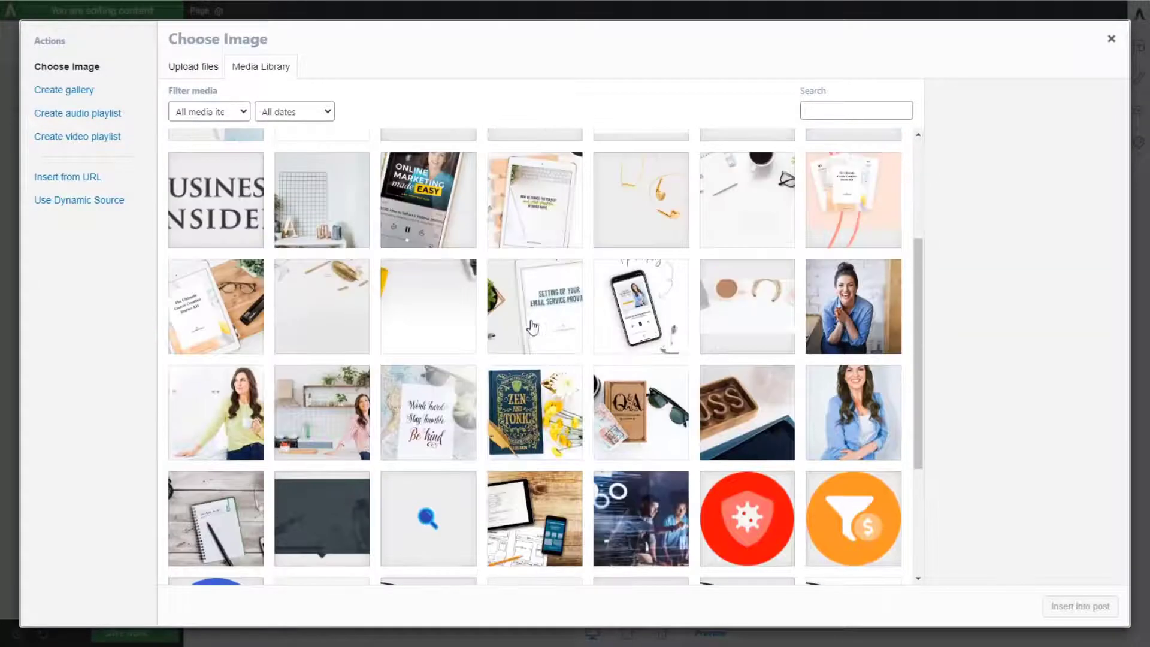
left_click(534, 306)
left_click(1096, 606)
scroll(371, 260, "down", 2)
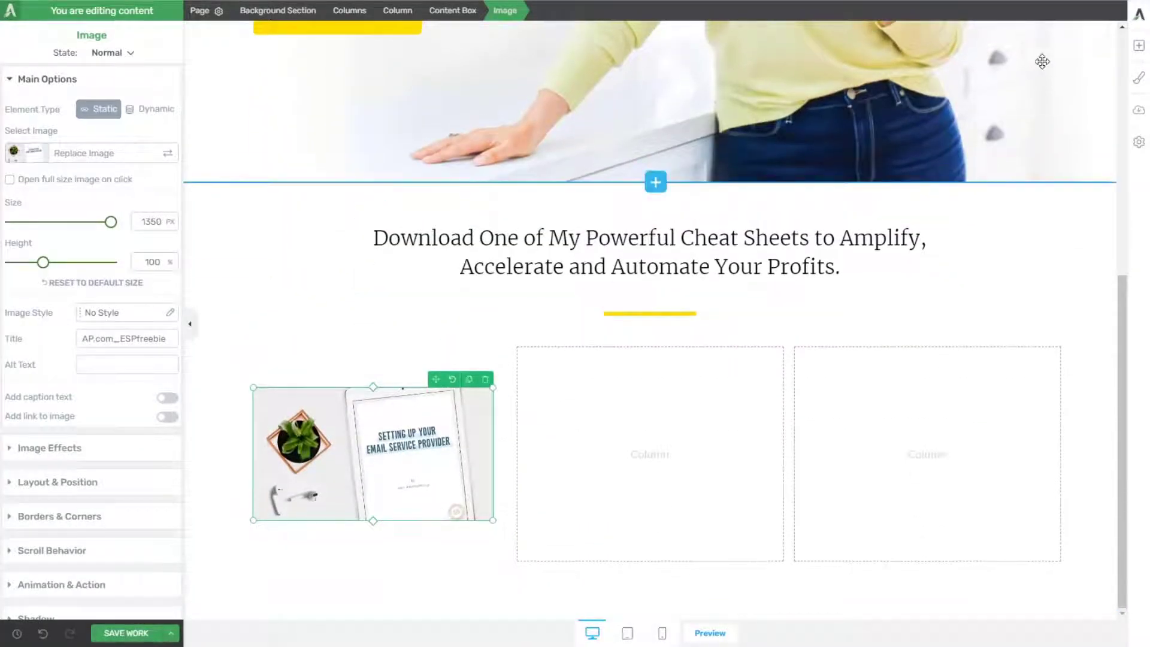
Step: Add a text element below the image in the first column and duplicate it
left_click(1138, 48)
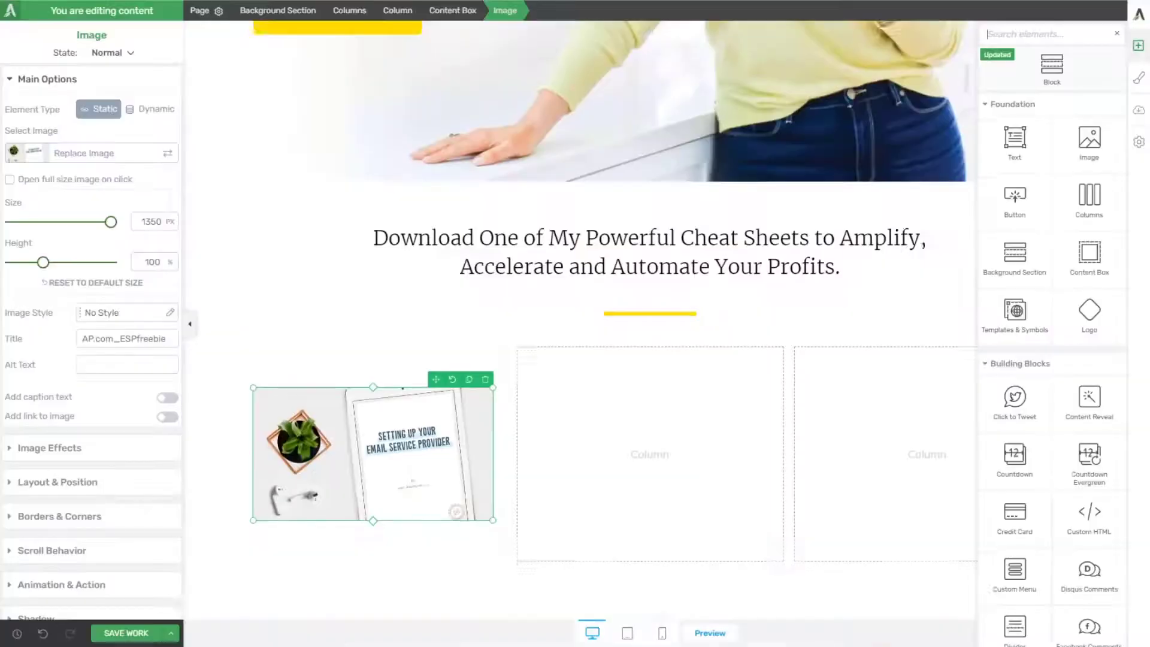
left_click_drag(1030, 136, 423, 520)
left_click(469, 522)
scroll(454, 358, "down", 2)
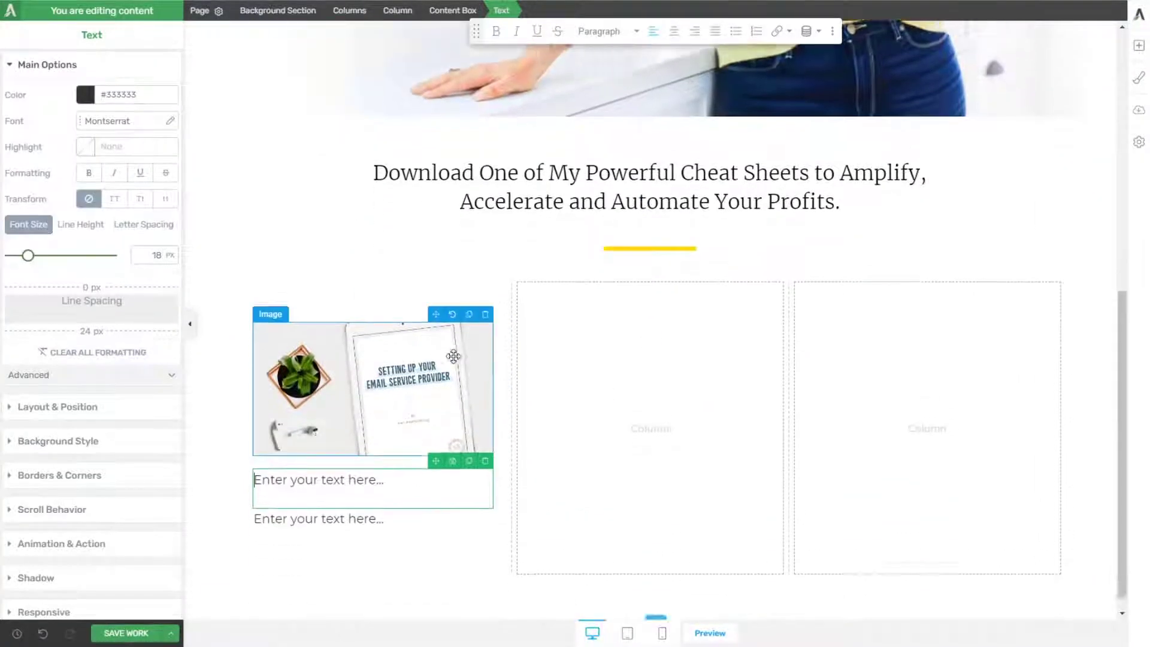
Step: Duplicate the yellow Let's Get Started button and place the copy below the two text elements in the first column
scroll(772, 218, "up", 5)
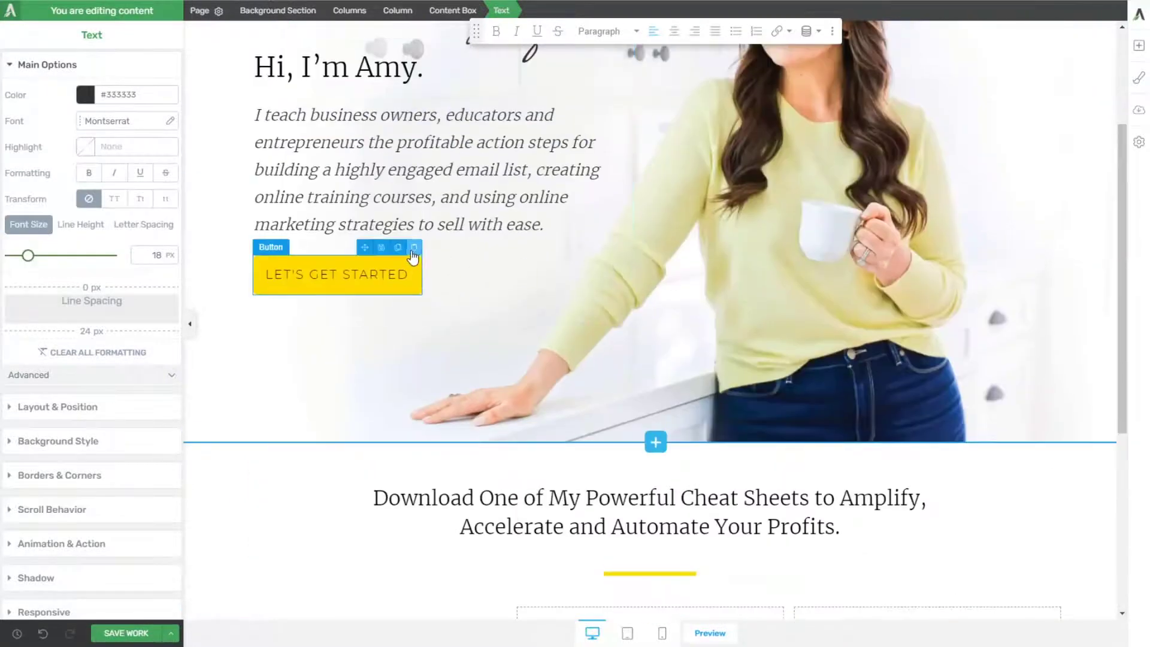
left_click(385, 254)
left_click_drag(366, 247, 392, 527)
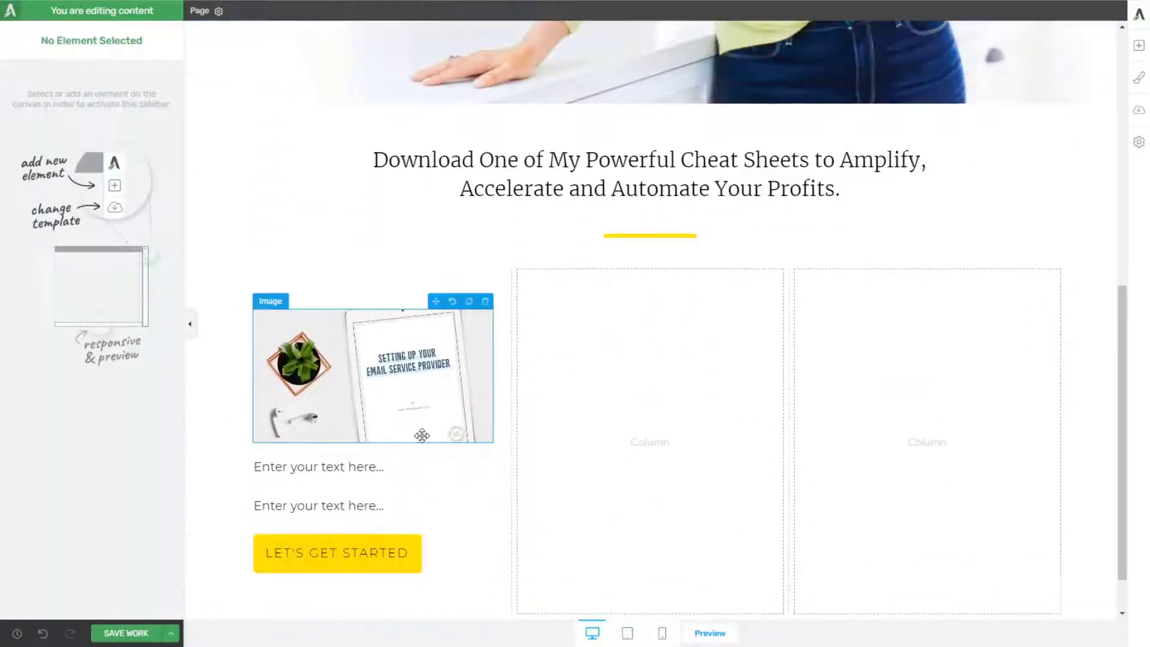
Step: Style the first text placeholder below the image as Heading 4
left_click(419, 381)
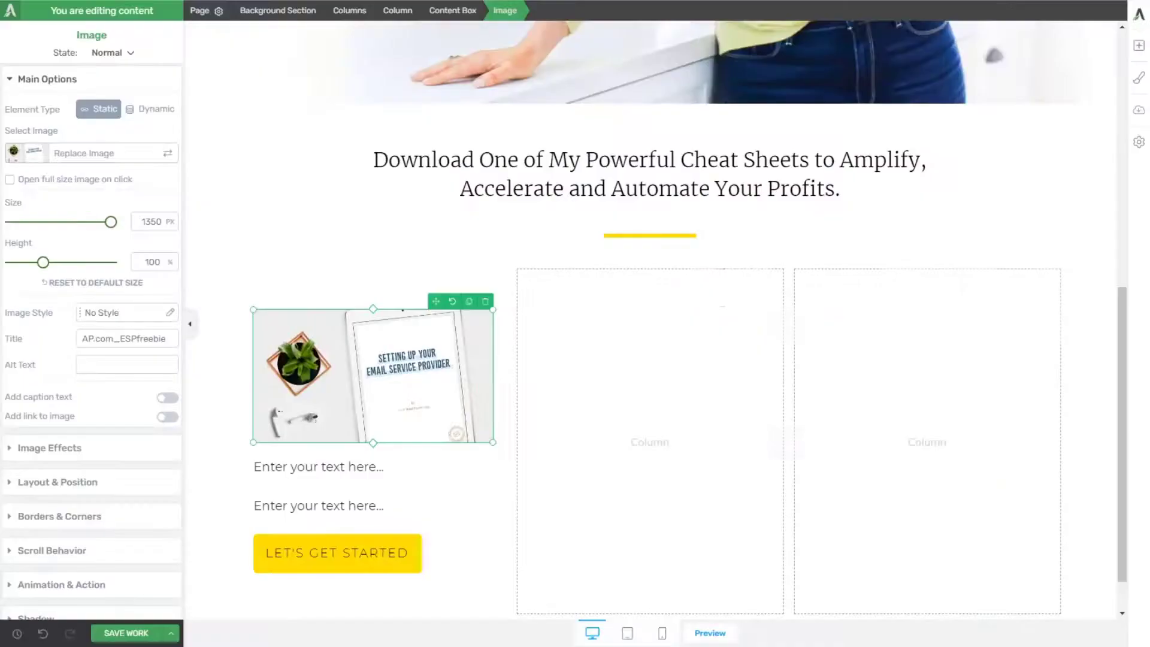
left_click(304, 467)
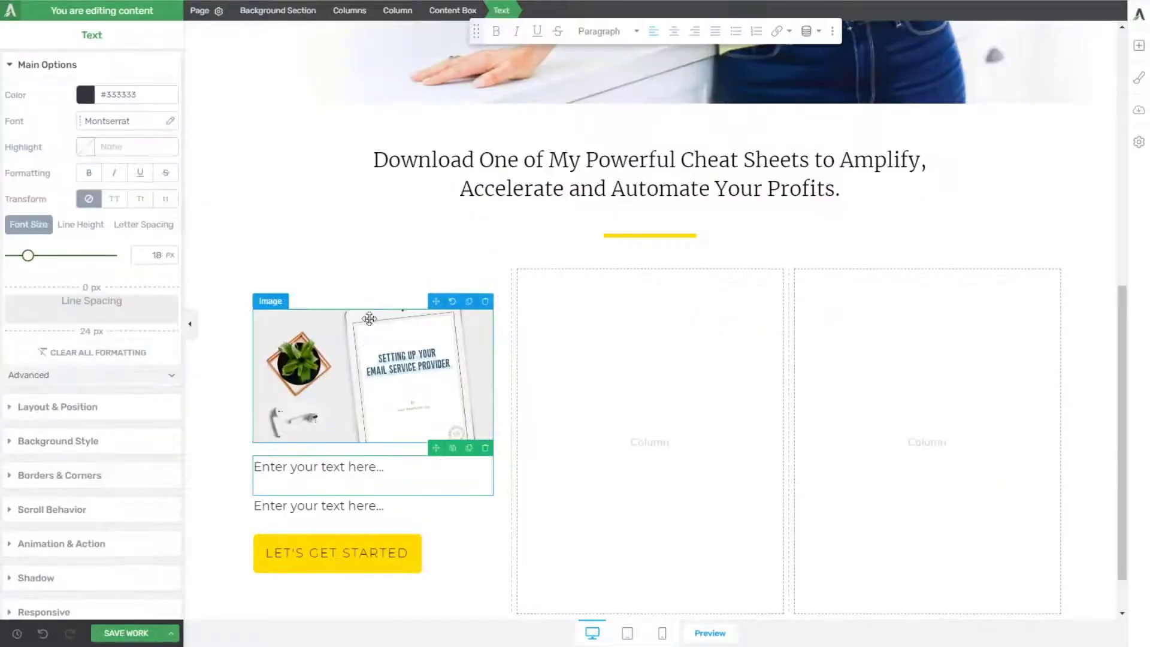
left_click(597, 28)
left_click(658, 190)
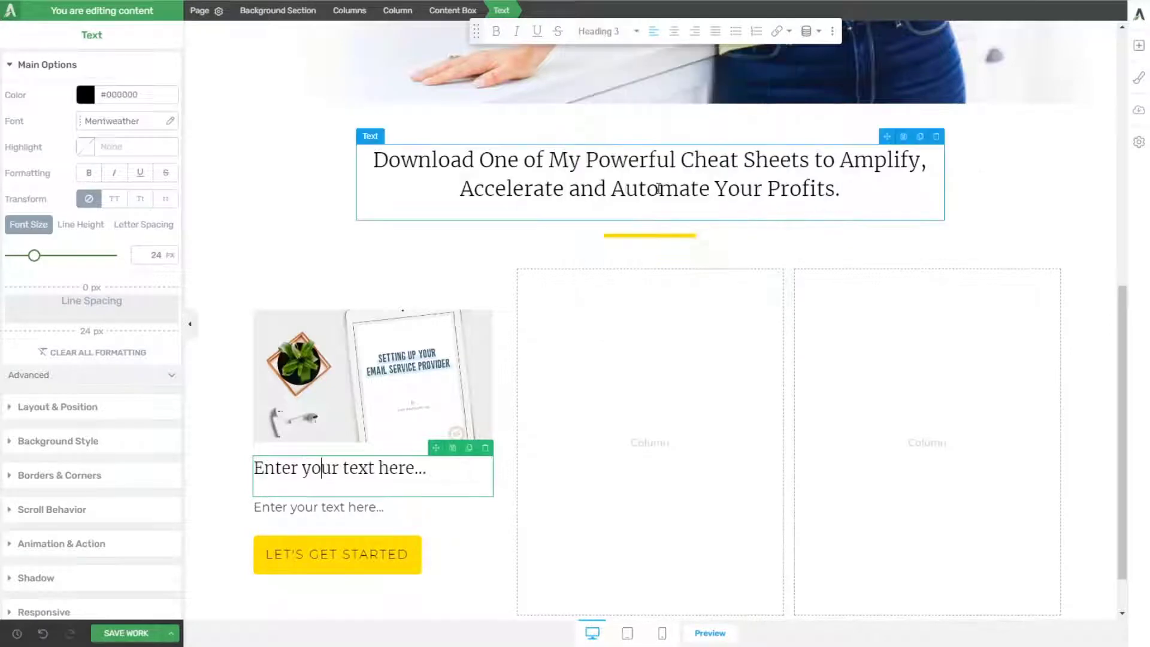
left_click(597, 31)
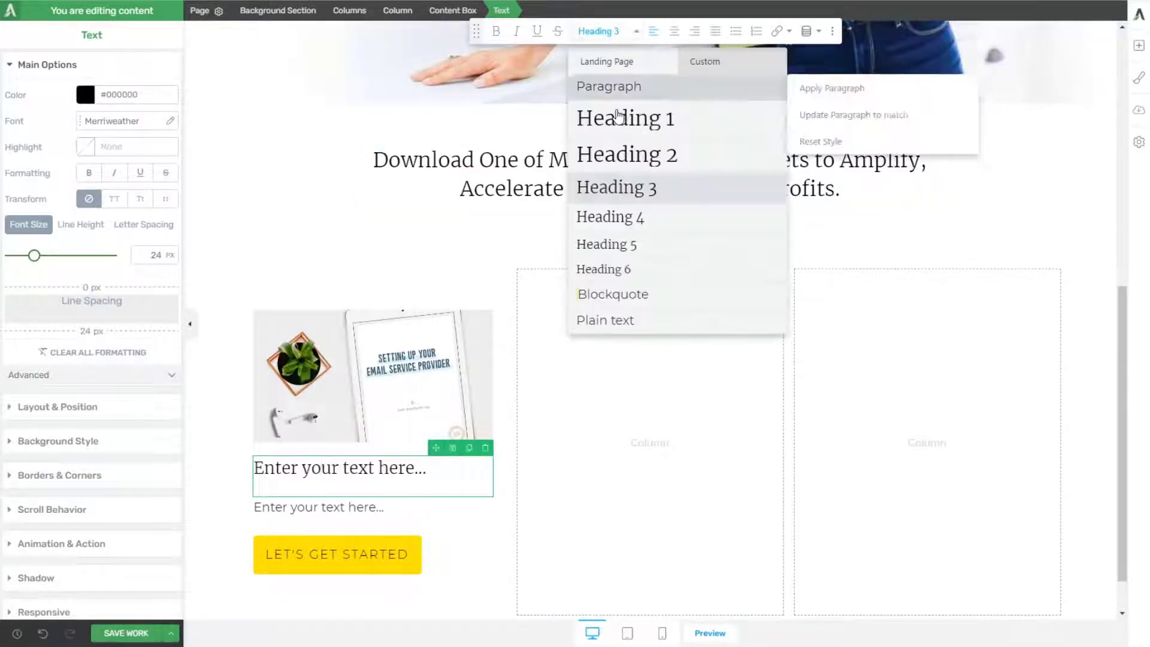
left_click(629, 215)
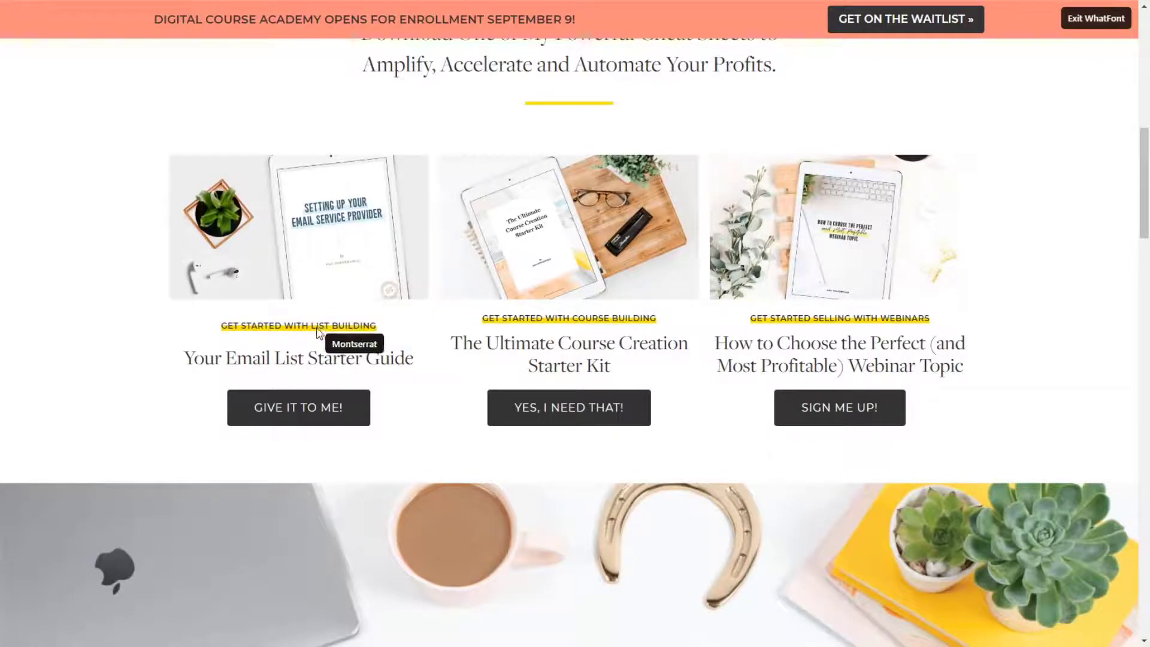
Step: Check the reference caption's font, then restyle the first text below the image as a 12 px Paragraph in all capitals
left_click(317, 327)
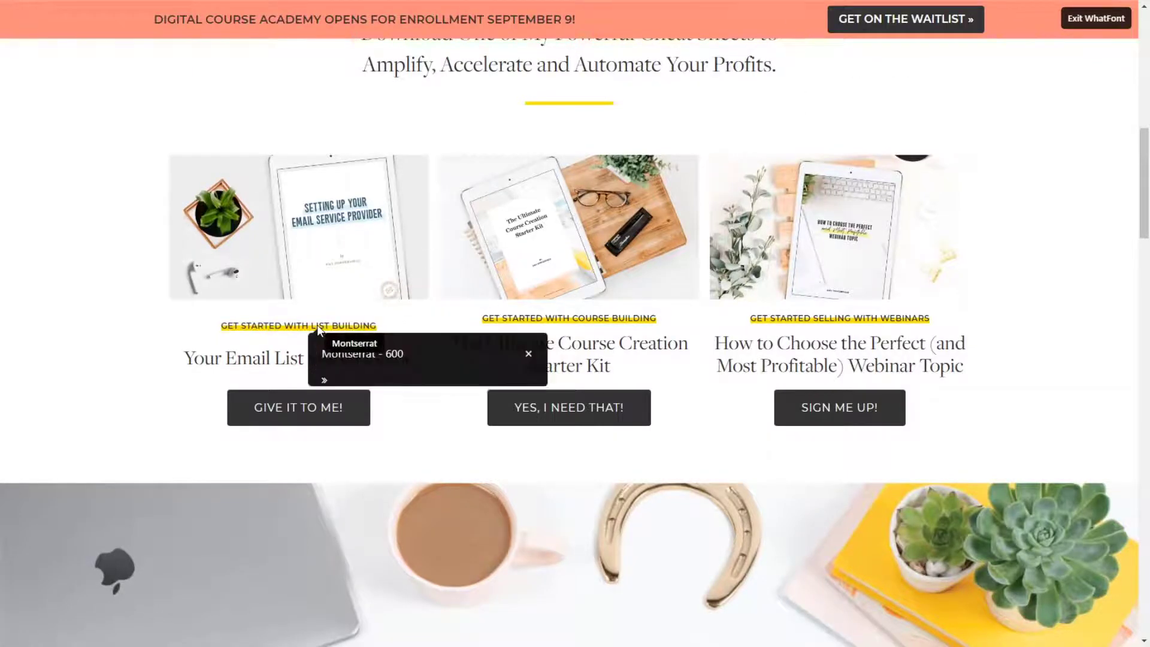
left_click(534, 354)
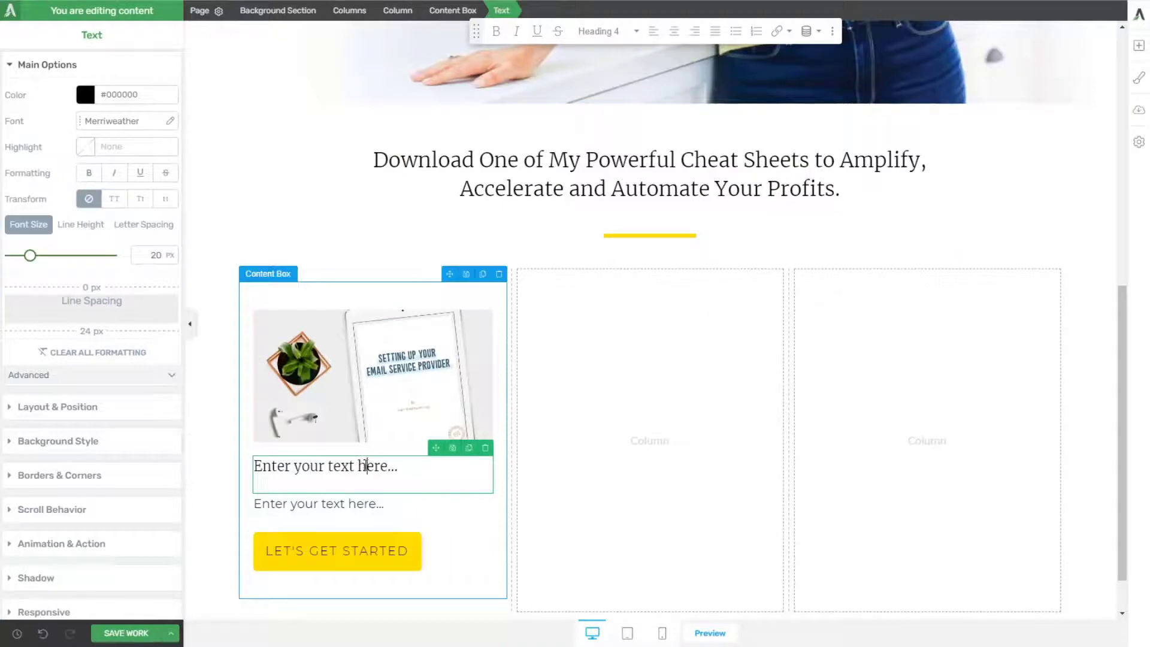
left_click(593, 33)
left_click(611, 95)
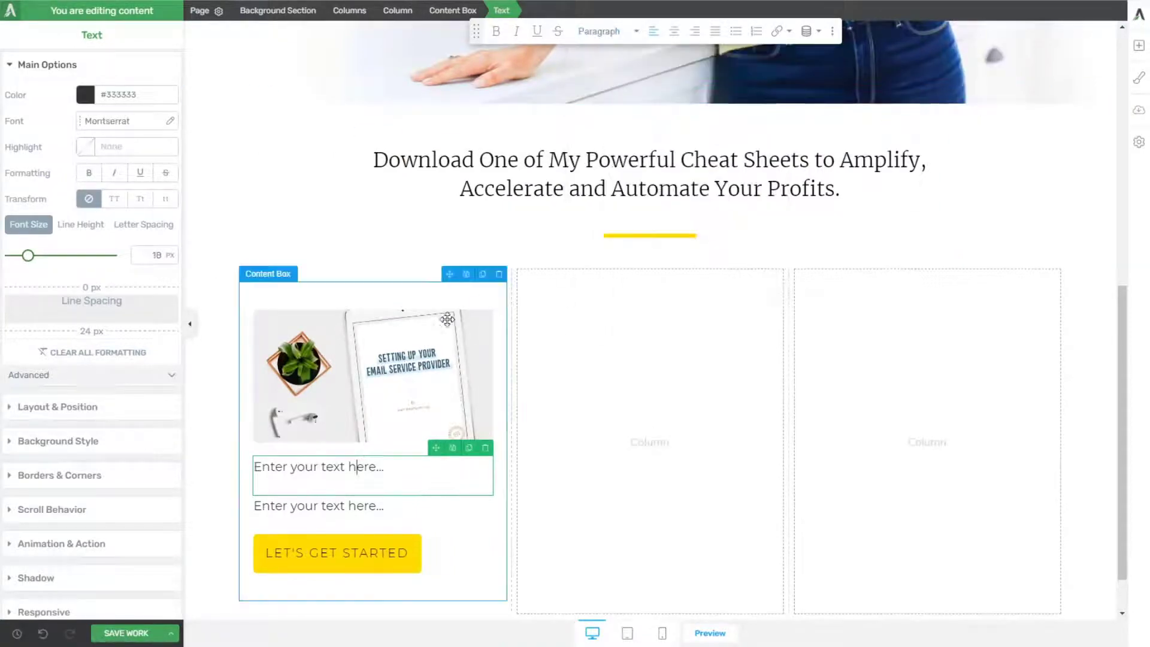
left_click_drag(135, 256, 179, 251)
type("12")
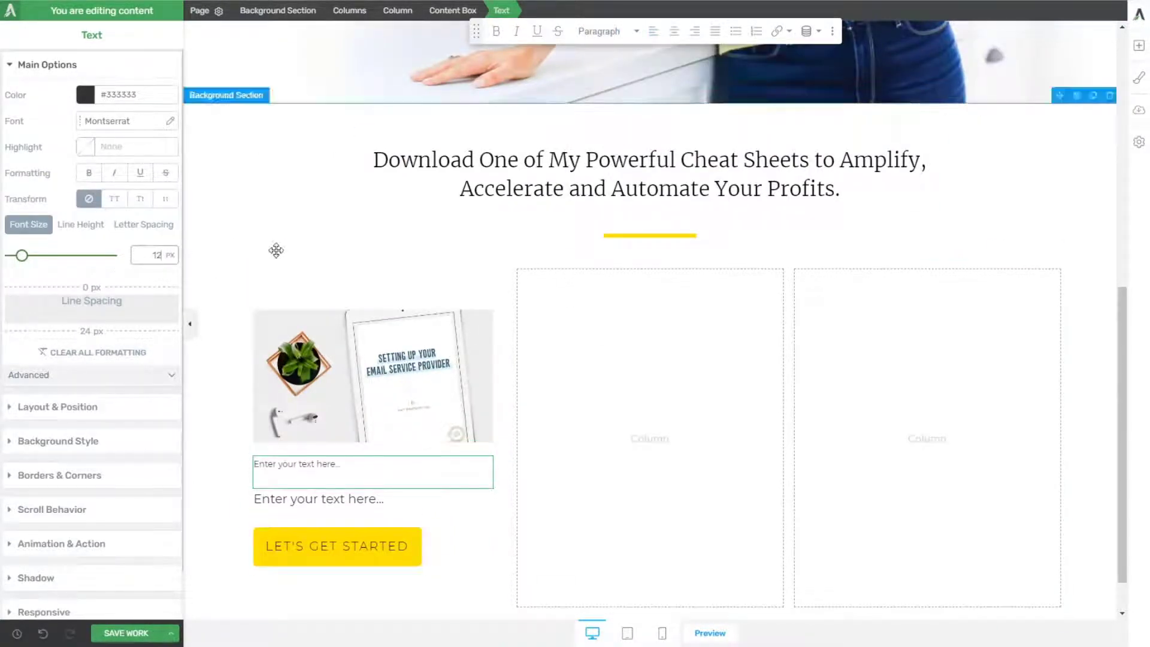
left_click(114, 198)
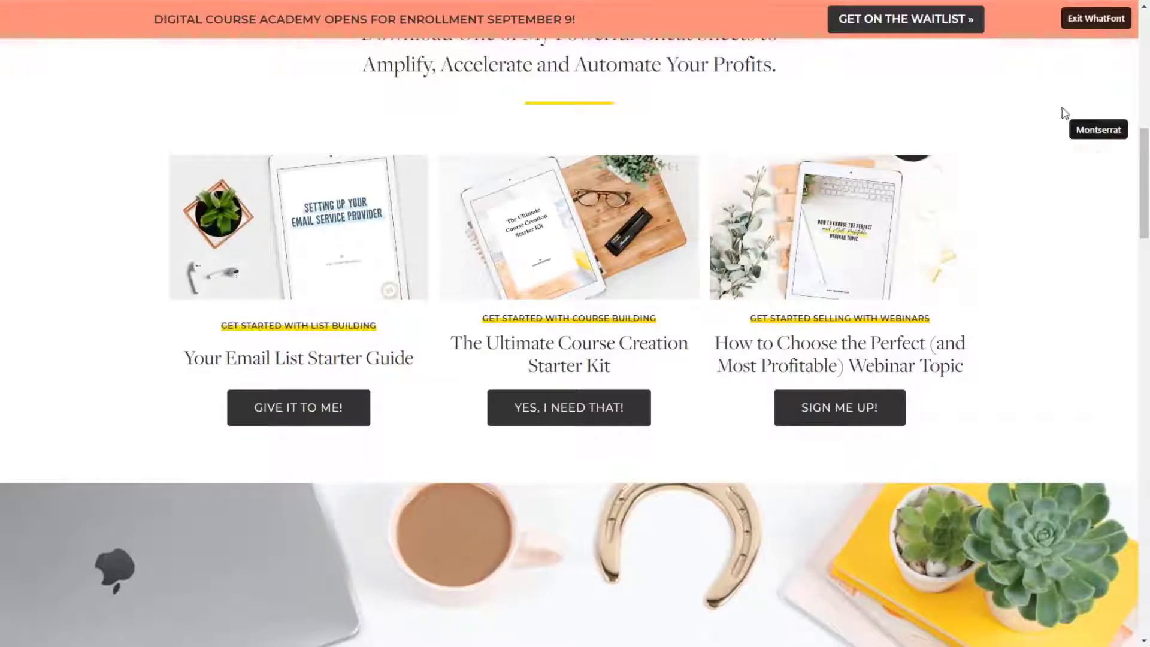
Step: Replace the first text placeholder with "GET STARTED WITH LIST BUILDING" from the reference page and centre it
left_click(1095, 18)
left_click_drag(377, 327, 231, 334)
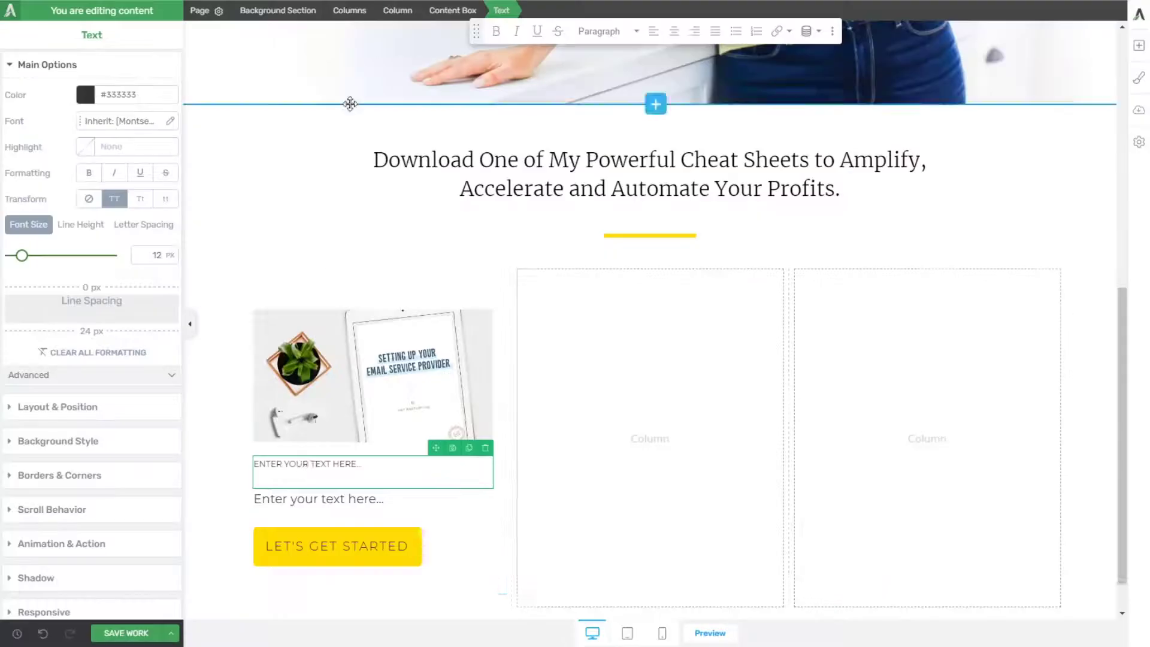
key("ctrl+shift+b")
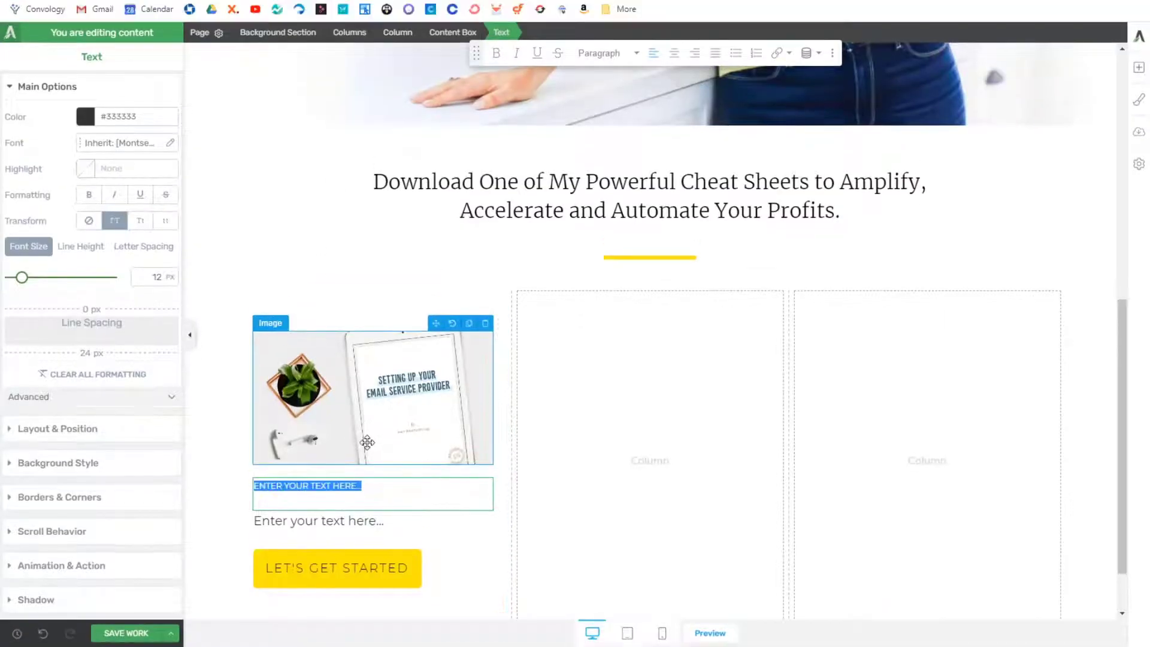
type("GET STARTED WITH LIST BUILDING")
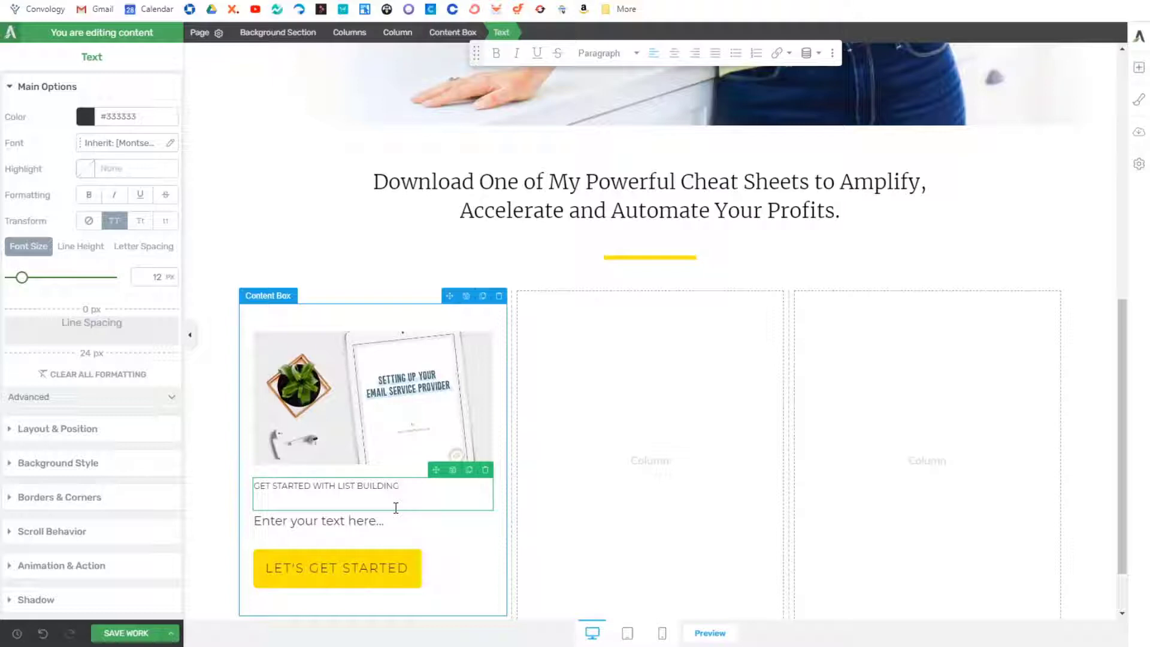
left_click(673, 52)
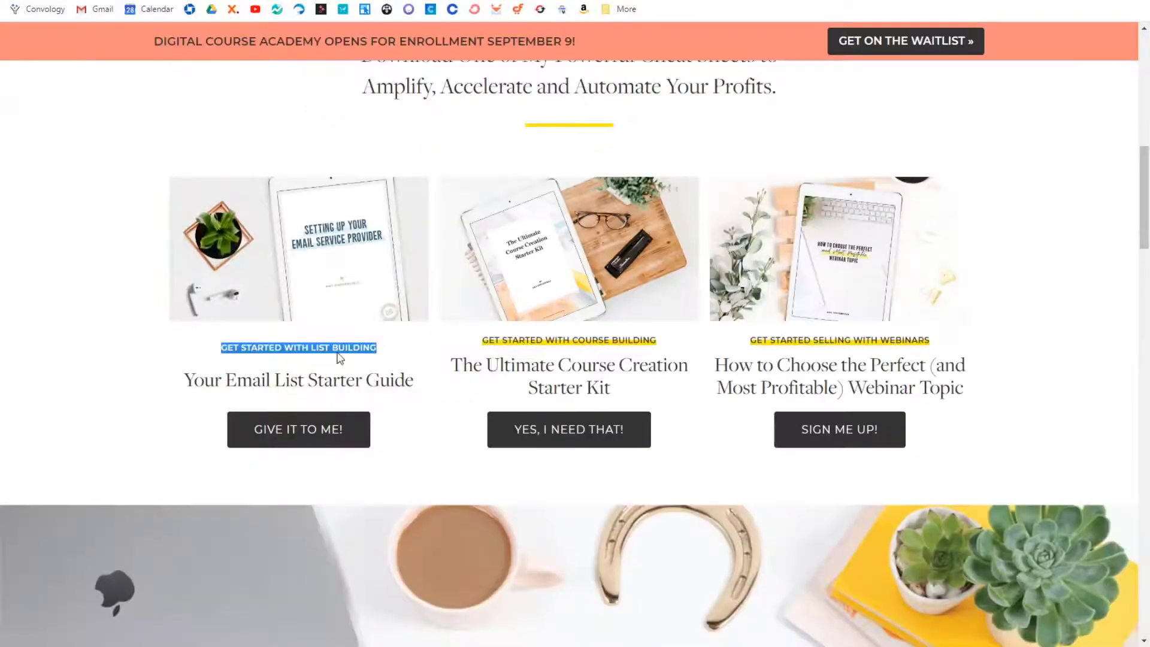
left_click(328, 370)
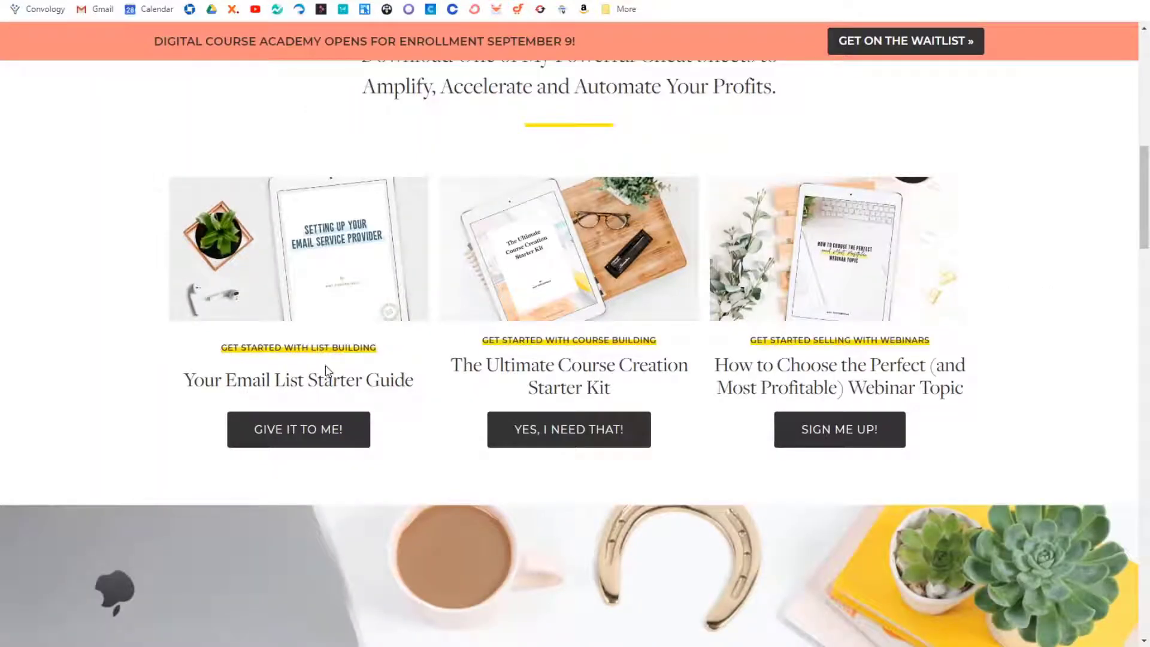
left_click_drag(250, 353, 349, 358)
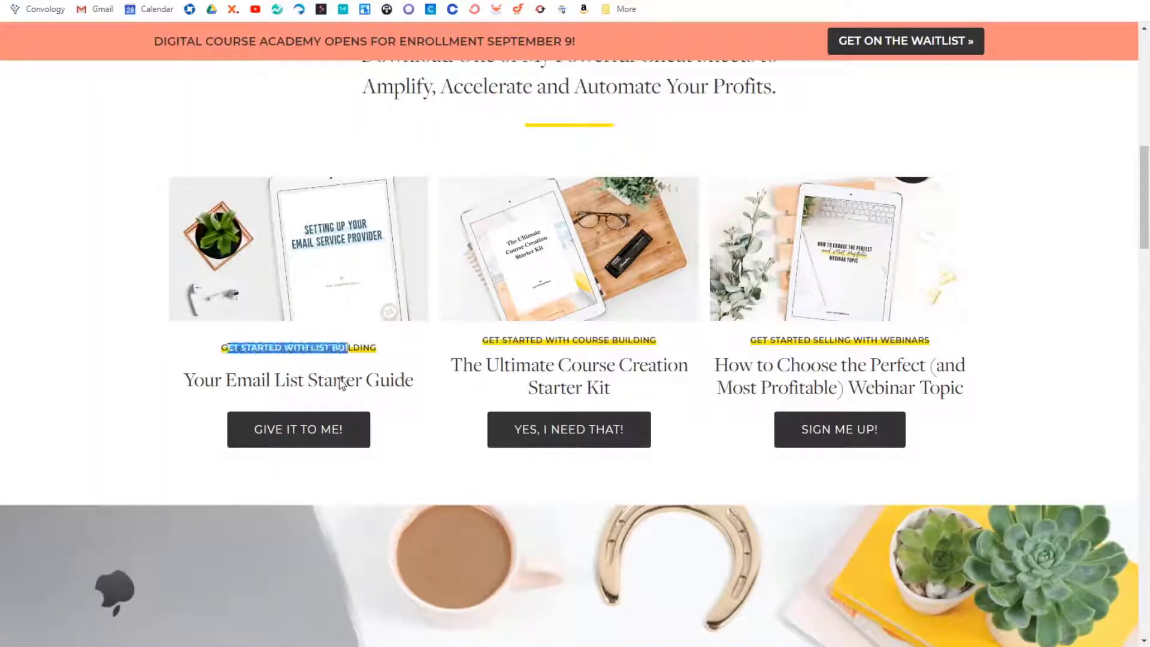
left_click(309, 387)
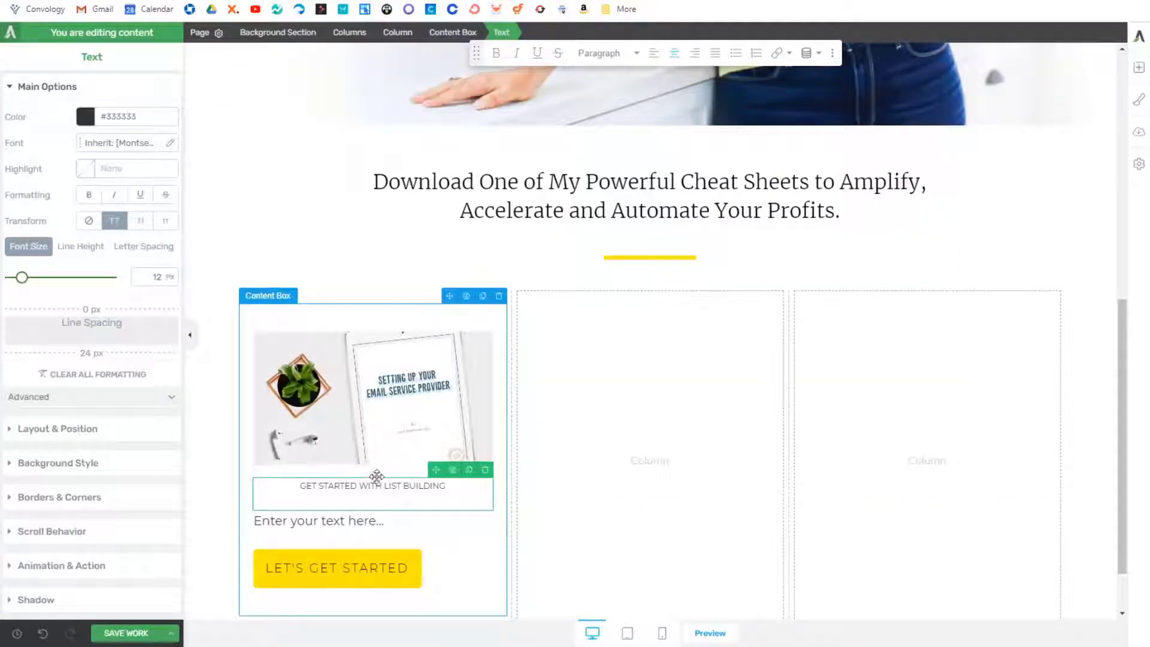
Step: Make the "GET STARTED WITH LIST BUILDING" caption bold
scroll(416, 429, "down", 1)
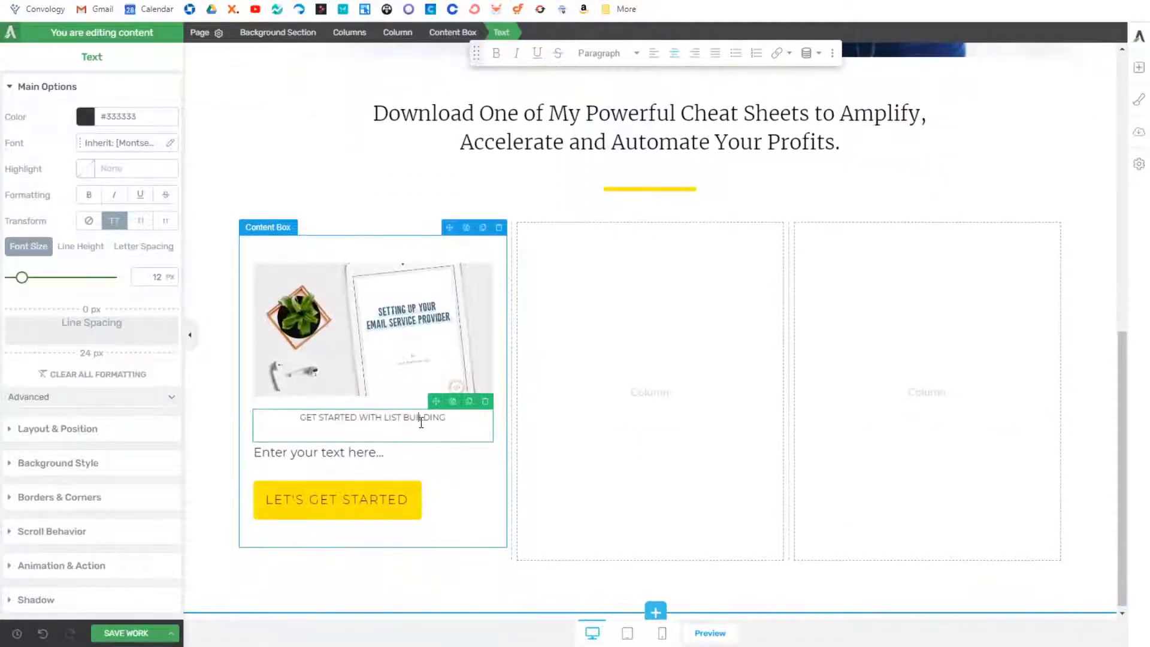
triple_click(421, 420)
key("ctrl+b")
left_click(419, 428)
left_click(431, 458)
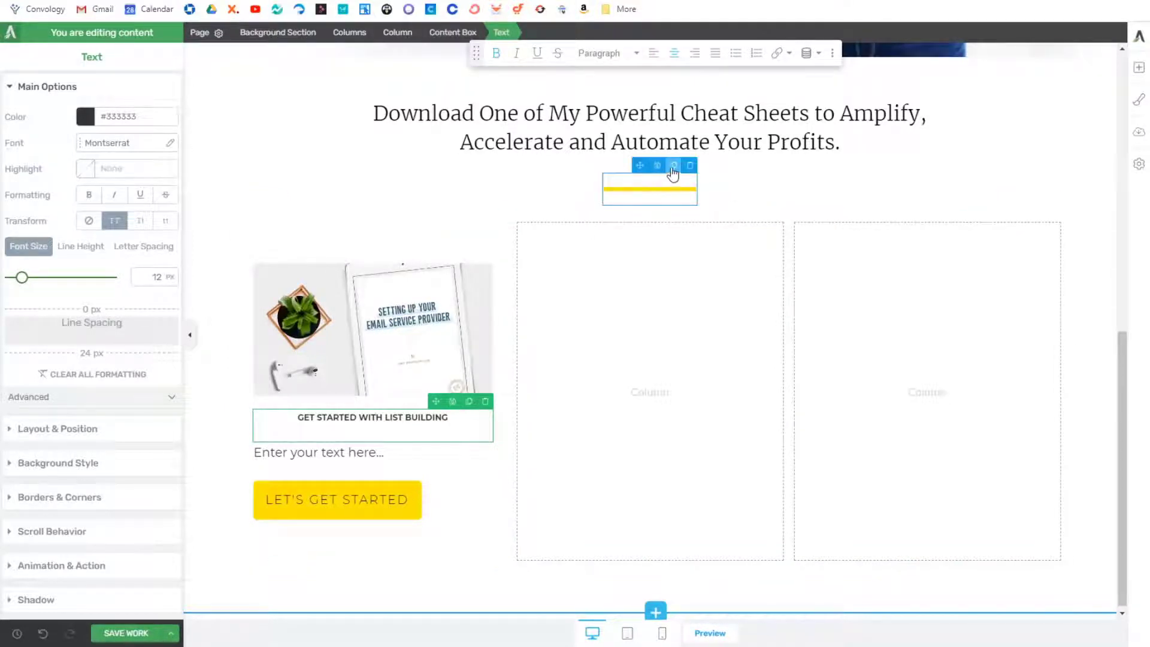
Step: Place a copy of the yellow divider beneath the first column's caption and set its maximum width to 227 px
left_click(673, 168)
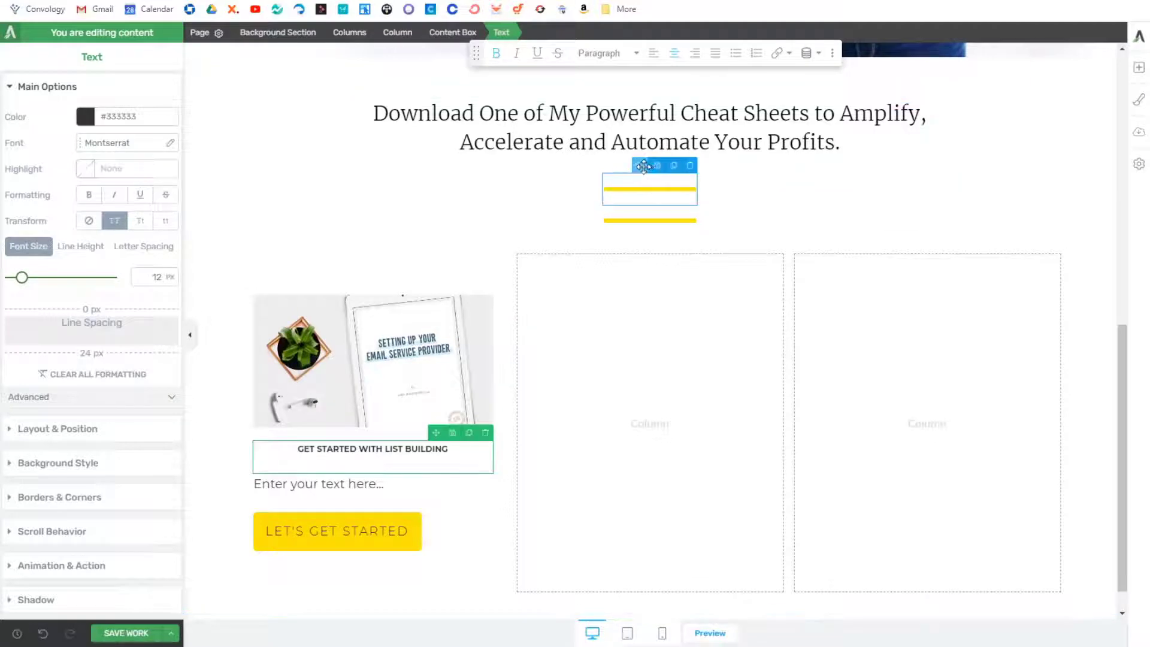
left_click_drag(644, 166, 378, 457)
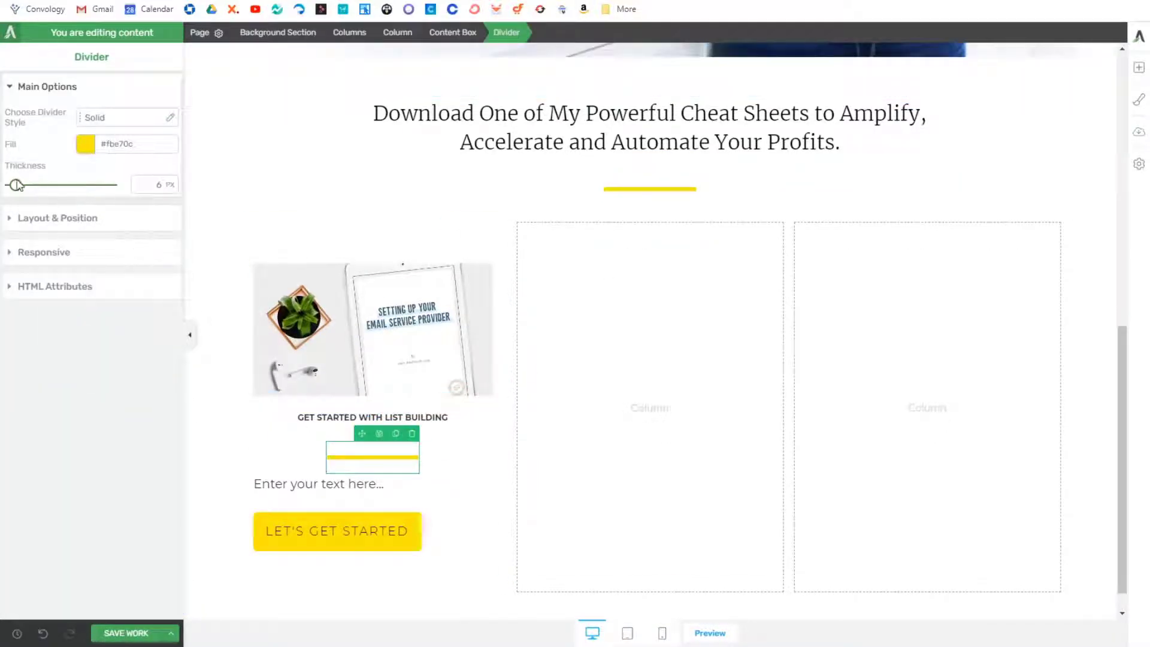
left_click(63, 216)
left_click_drag(137, 334, 128, 271)
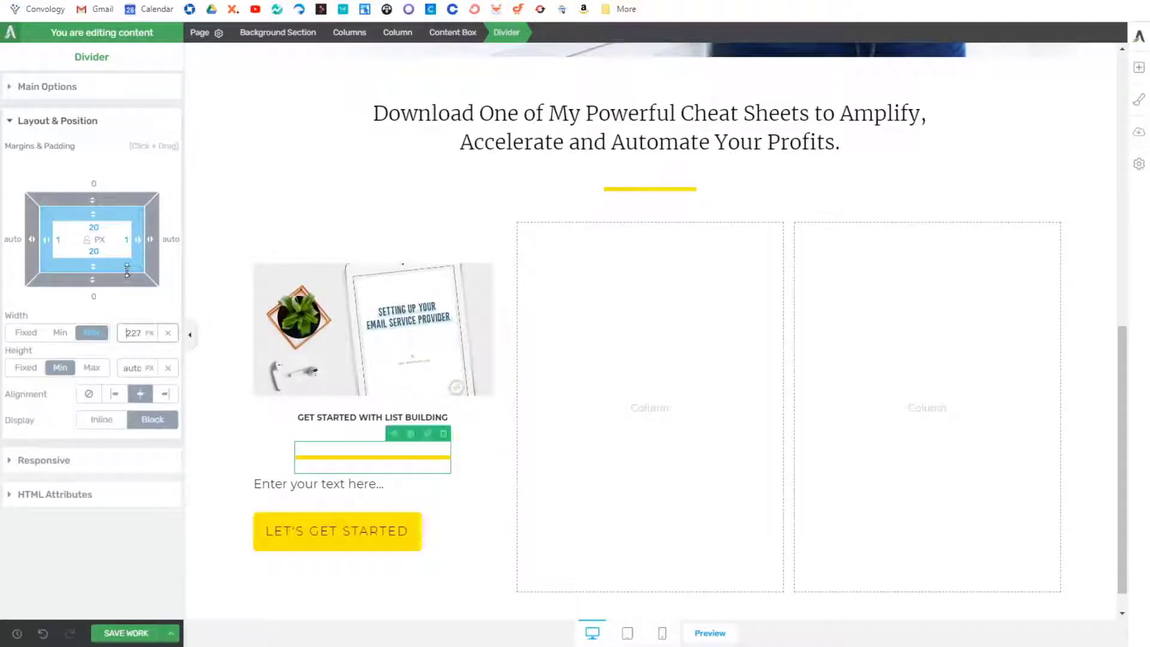
Step: Set the top and bottom padding of the divider beneath the caption to 0
double_click(98, 229)
type("0")
double_click(99, 251)
type("0")
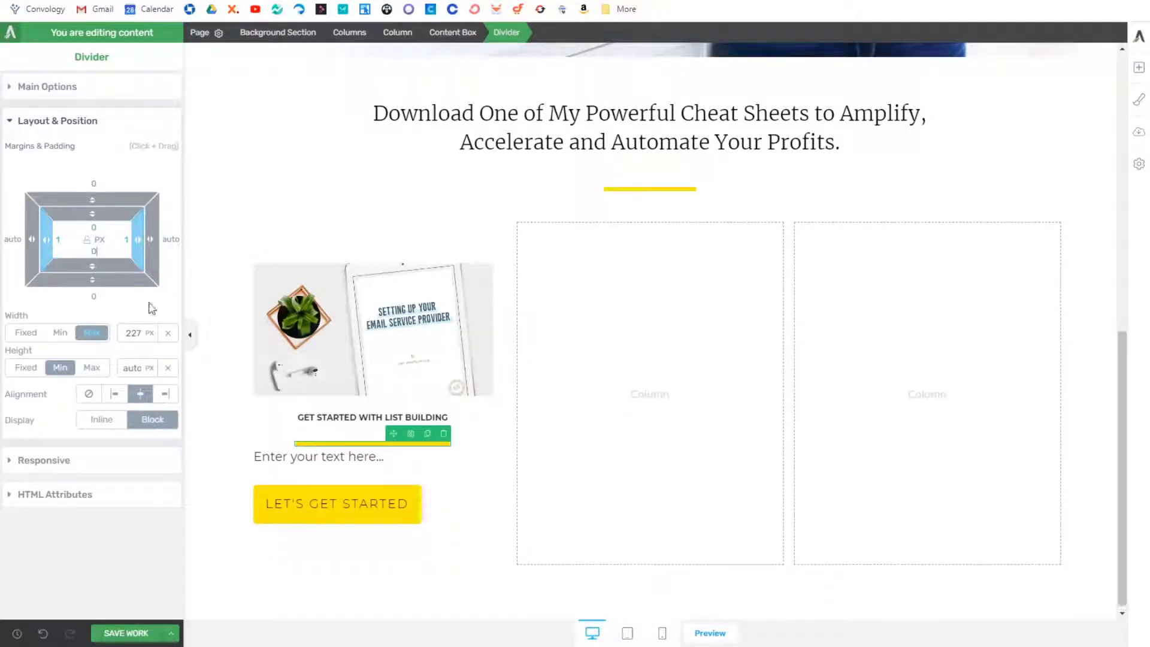
Step: Try to raise the caption text above the divider by setting its z-index to 99
left_click(318, 414)
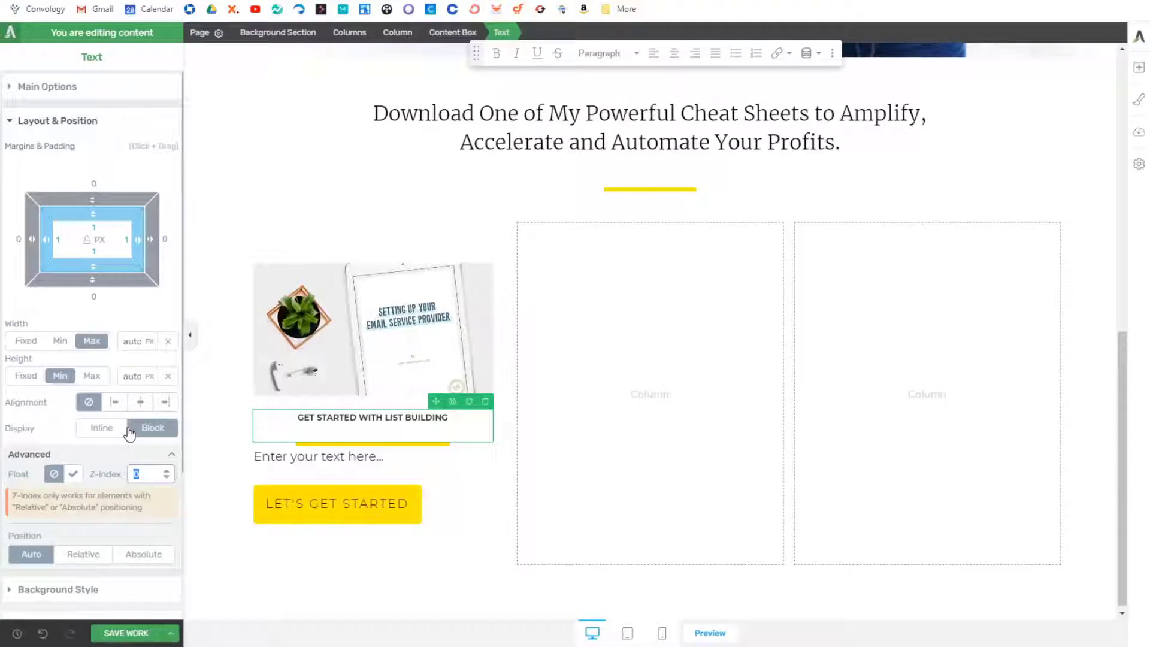
type("99")
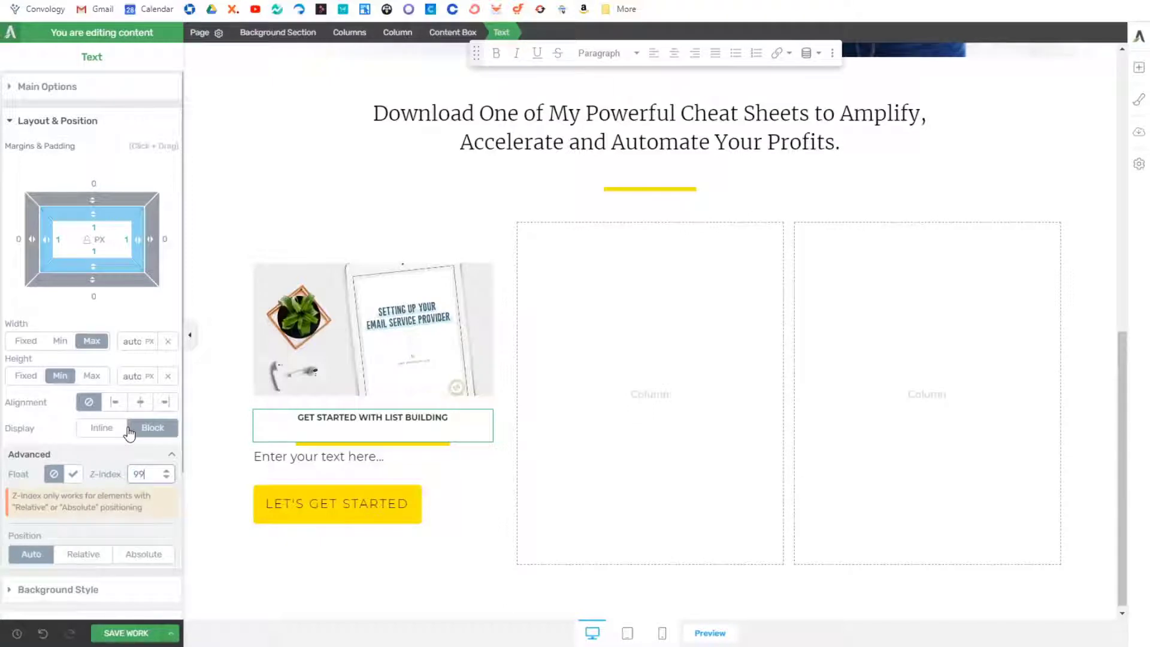
left_click(226, 456)
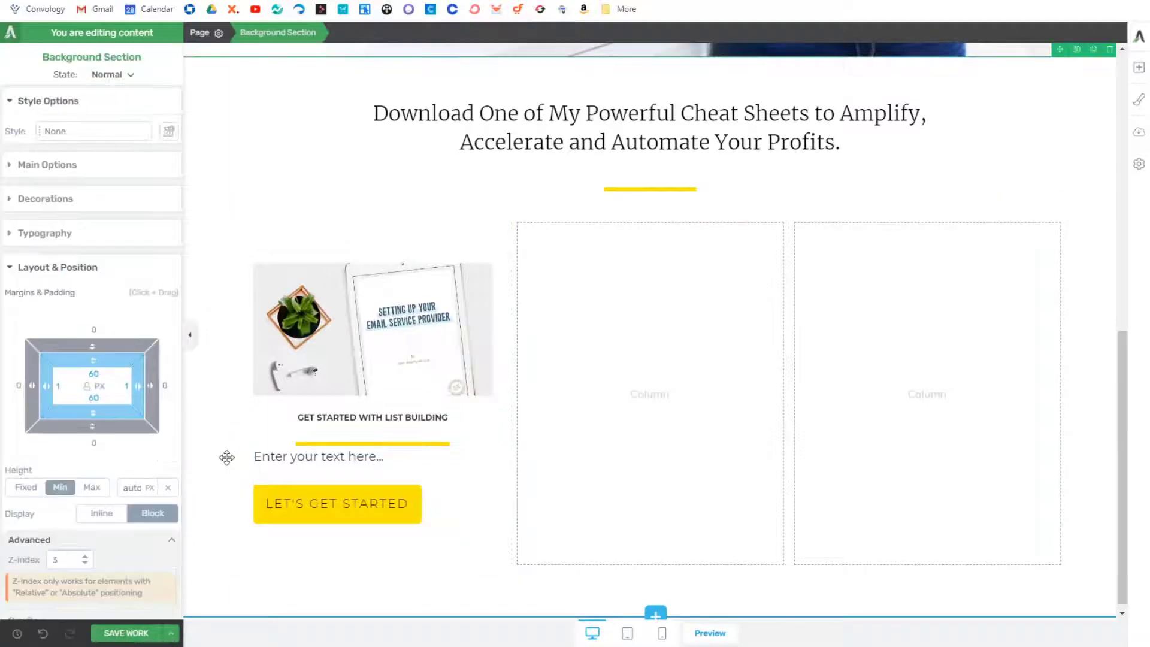
left_click(379, 422)
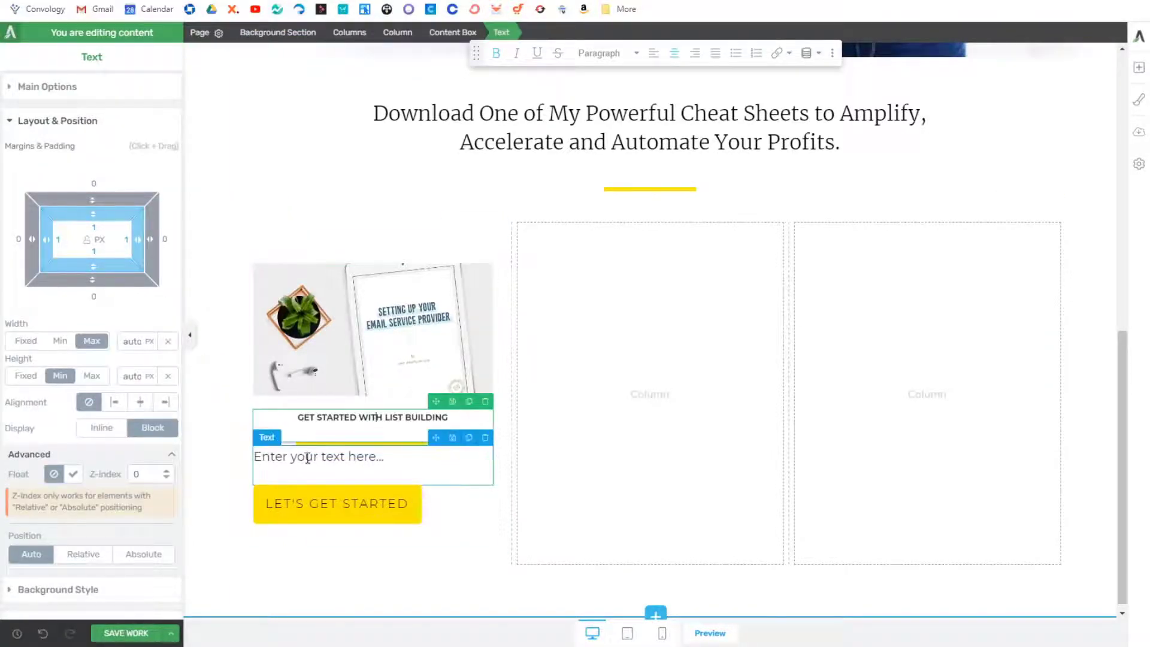
Step: Give the divider beneath the caption a top margin of about -35 px so it underlines the caption text
left_click(323, 444)
left_click(323, 444)
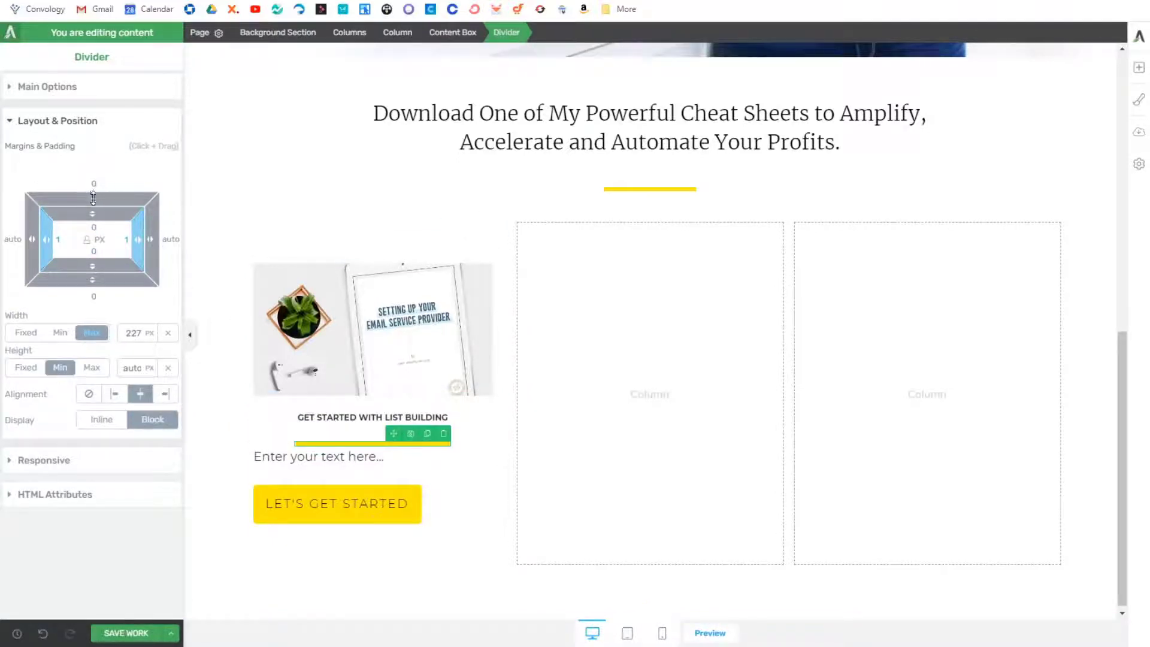
left_click_drag(93, 199, 96, 244)
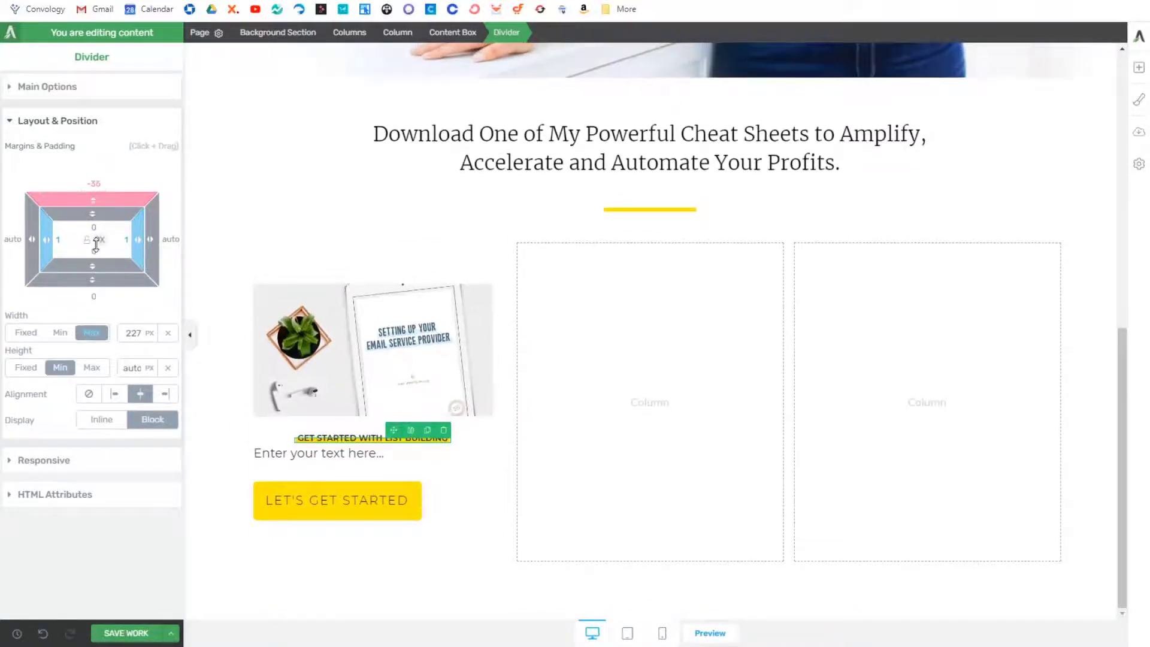
left_click(212, 286)
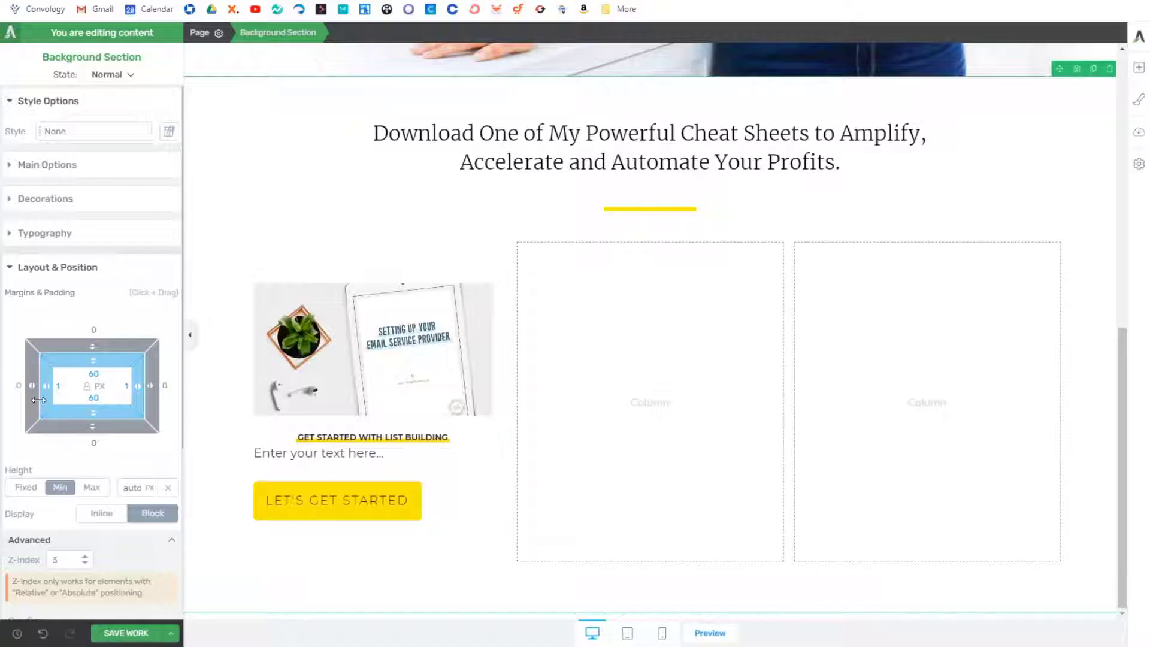
left_click(270, 454)
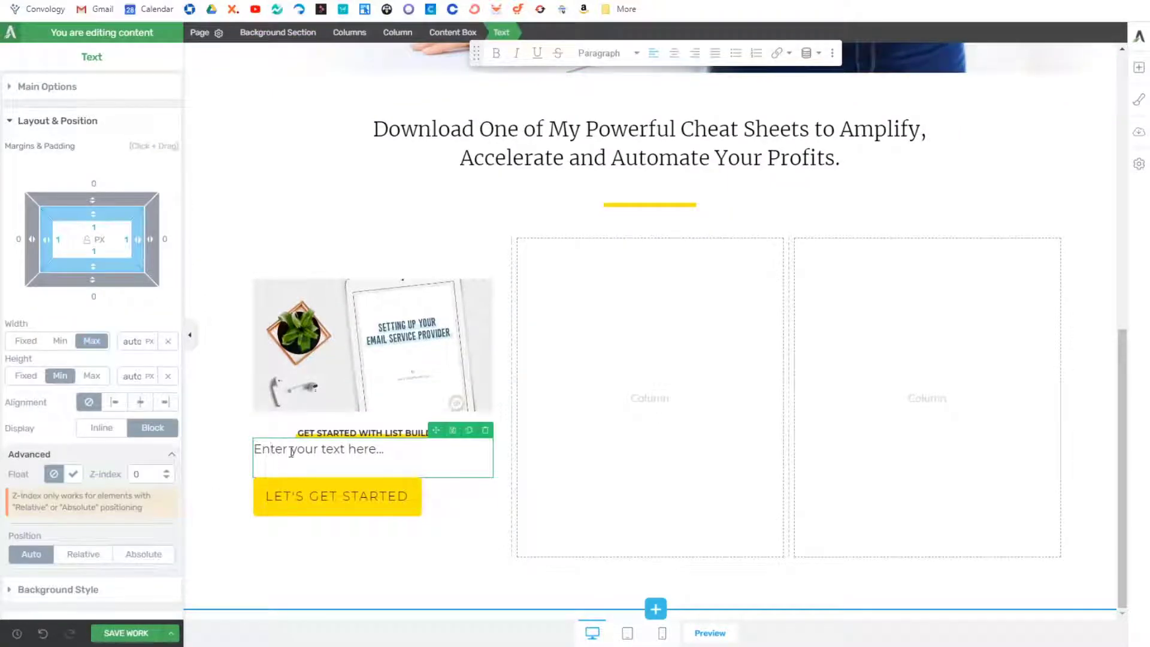
left_click(48, 87)
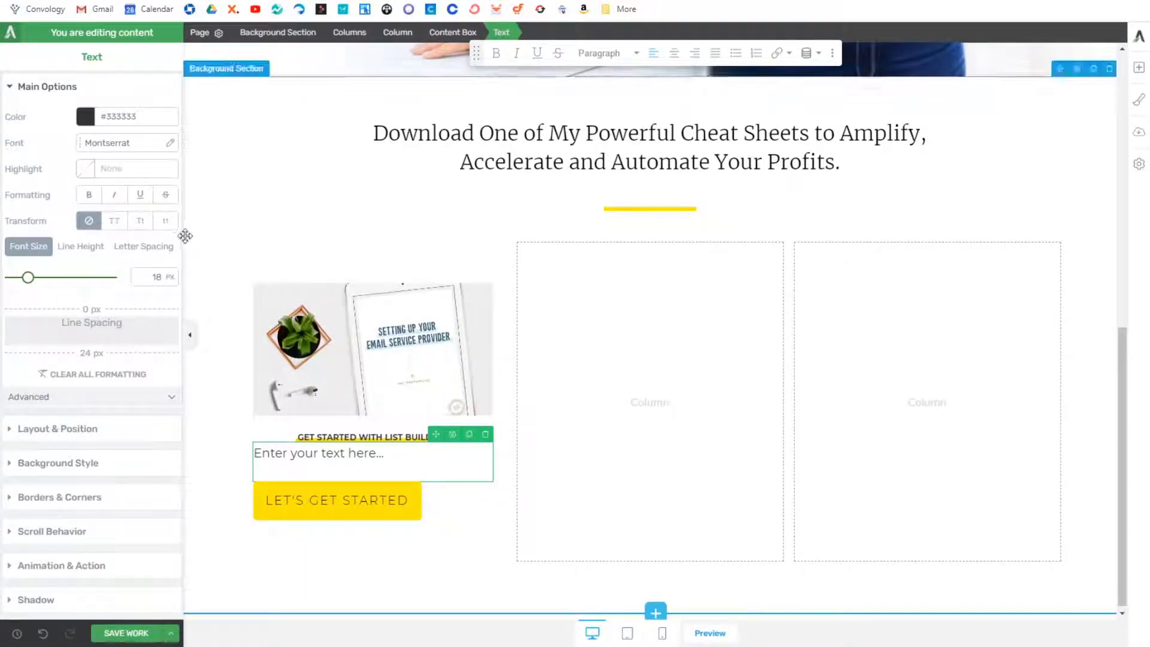
left_click(85, 170)
left_click(32, 395)
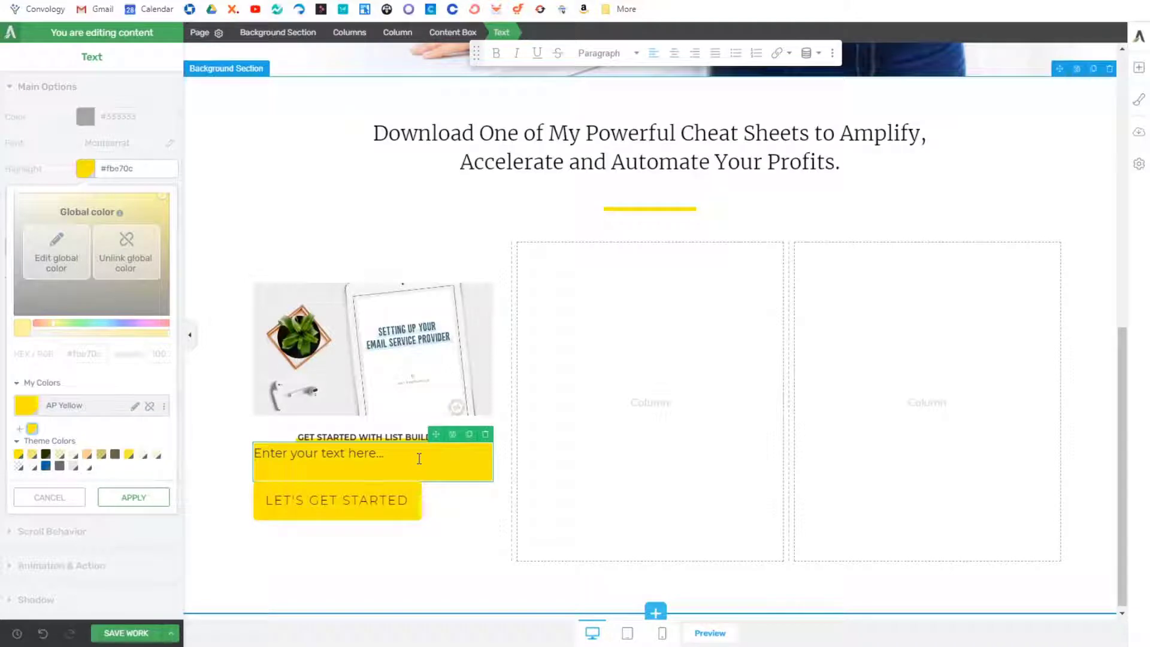
left_click(50, 498)
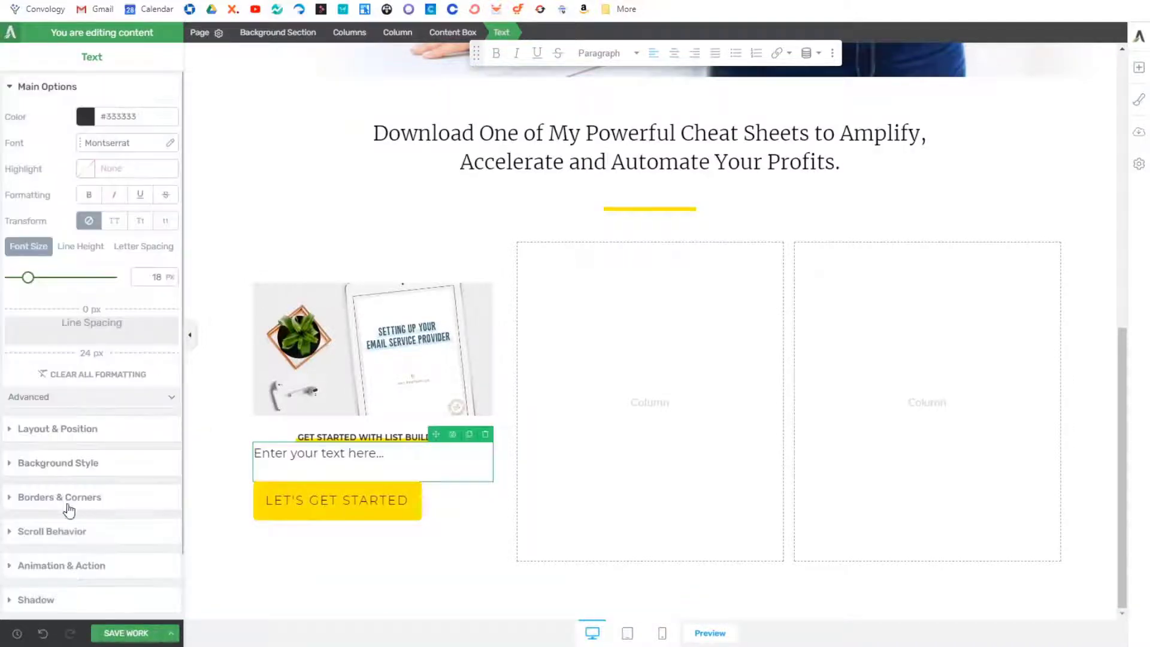
Step: Check the reference heading's font and replace the first column's second text placeholder with "Your Email List Starter Guide" from the reference page
left_click(338, 438)
left_click(336, 454)
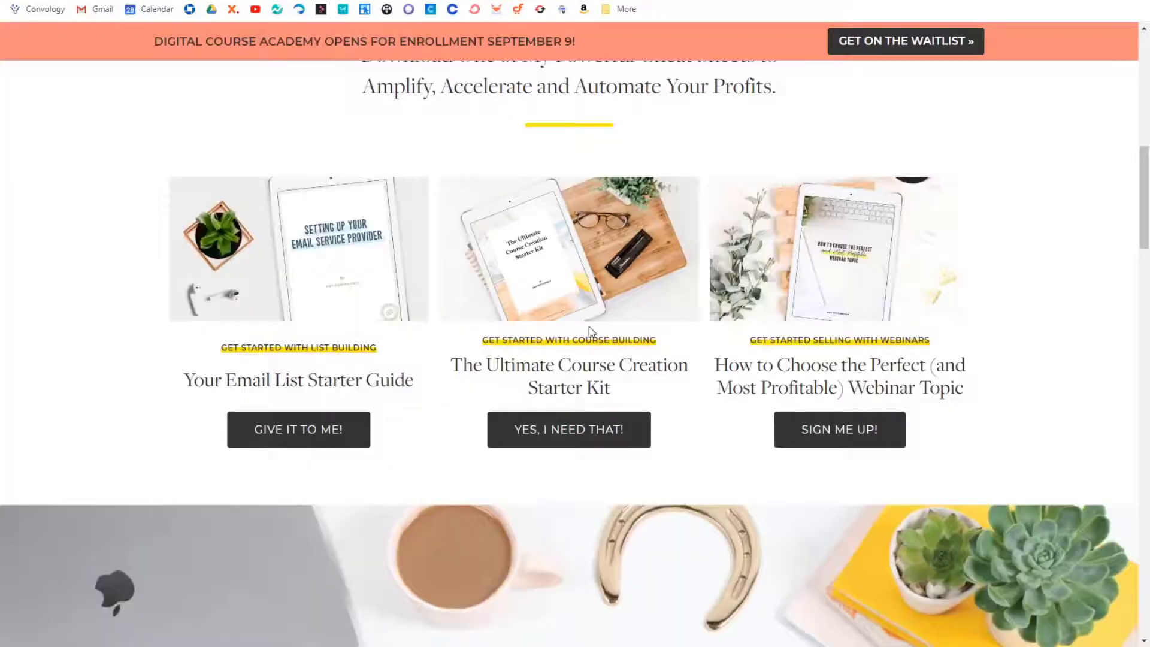
left_click_drag(412, 382, 184, 385)
key("ctrl+c")
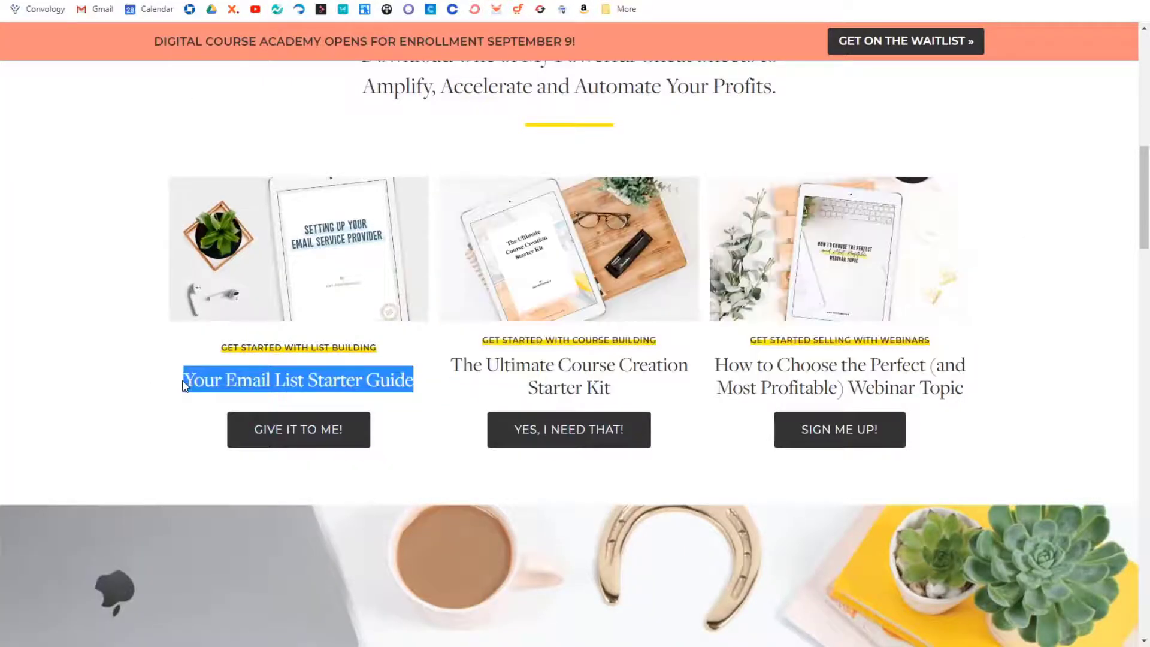
left_click(1004, 3)
left_click(318, 382)
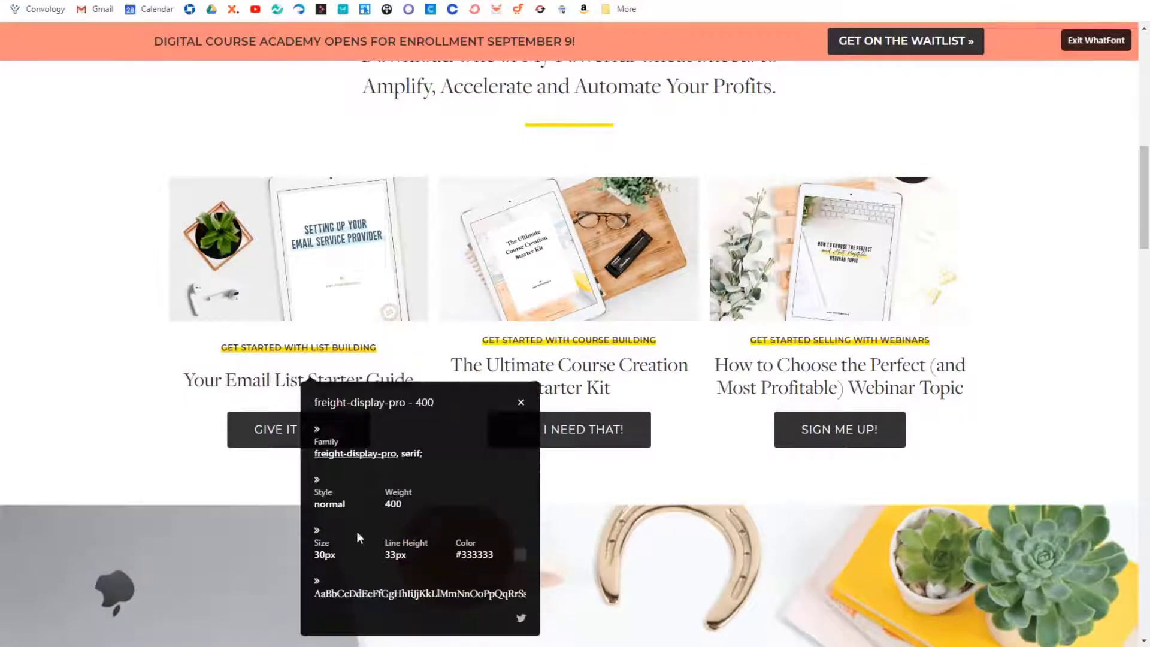
left_click(520, 402)
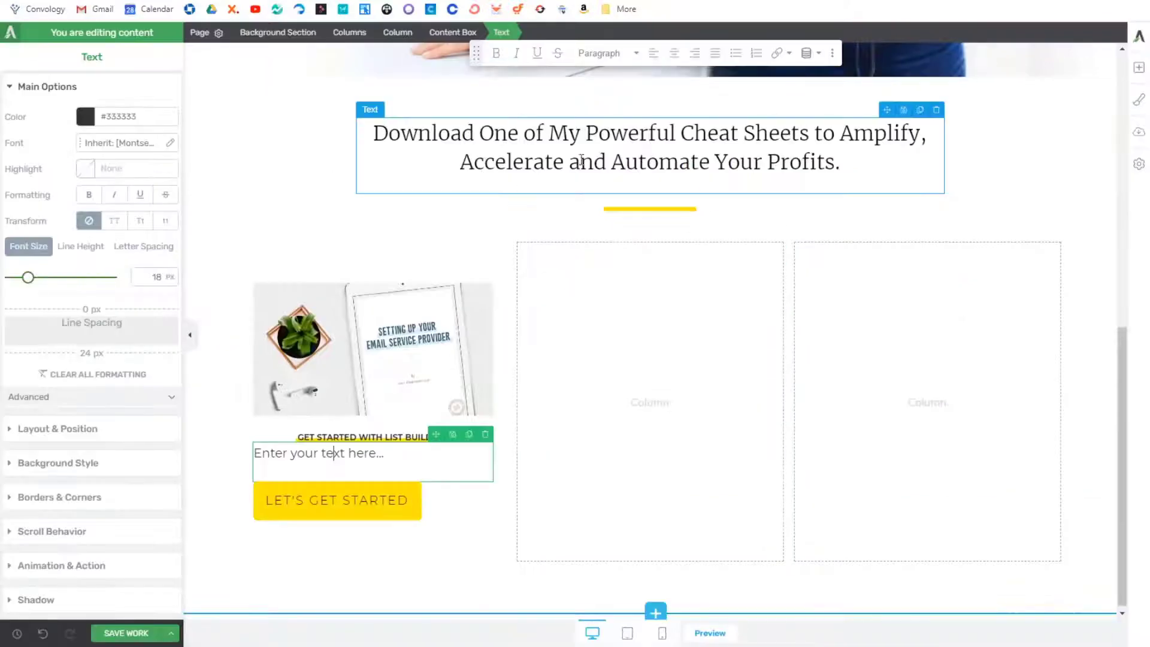
key("ctrl+v")
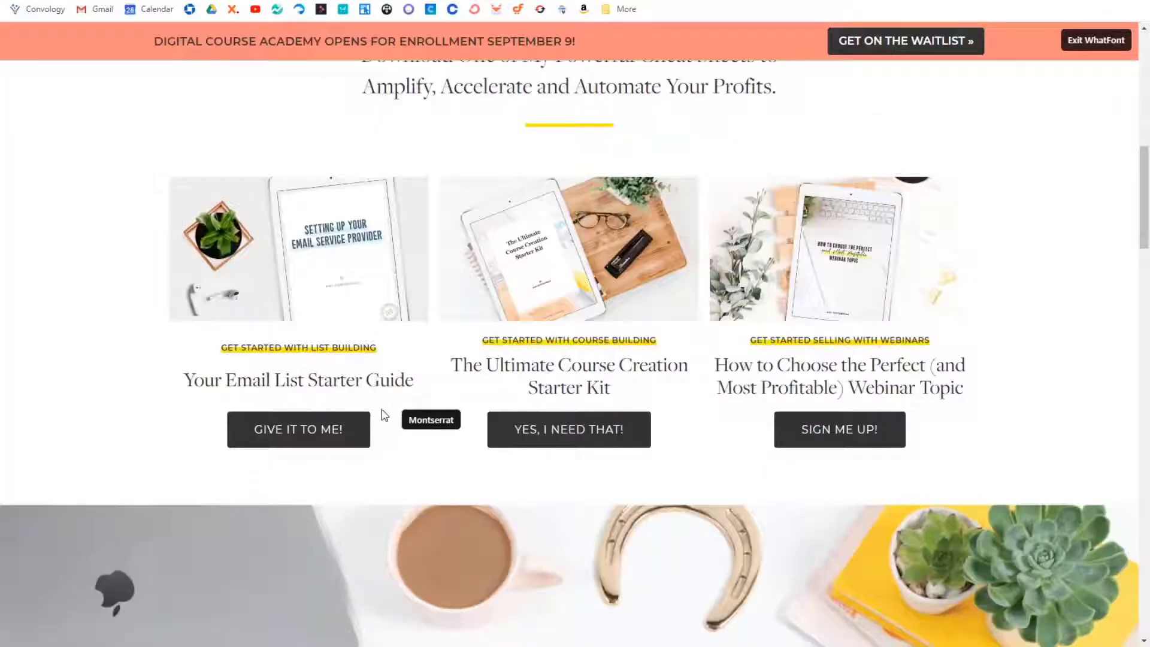
mouse_move(427, 390)
left_mouse_down()
mouse_move(171, 391)
mouse_move(413, 389)
left_mouse_up()
left_click(221, 390)
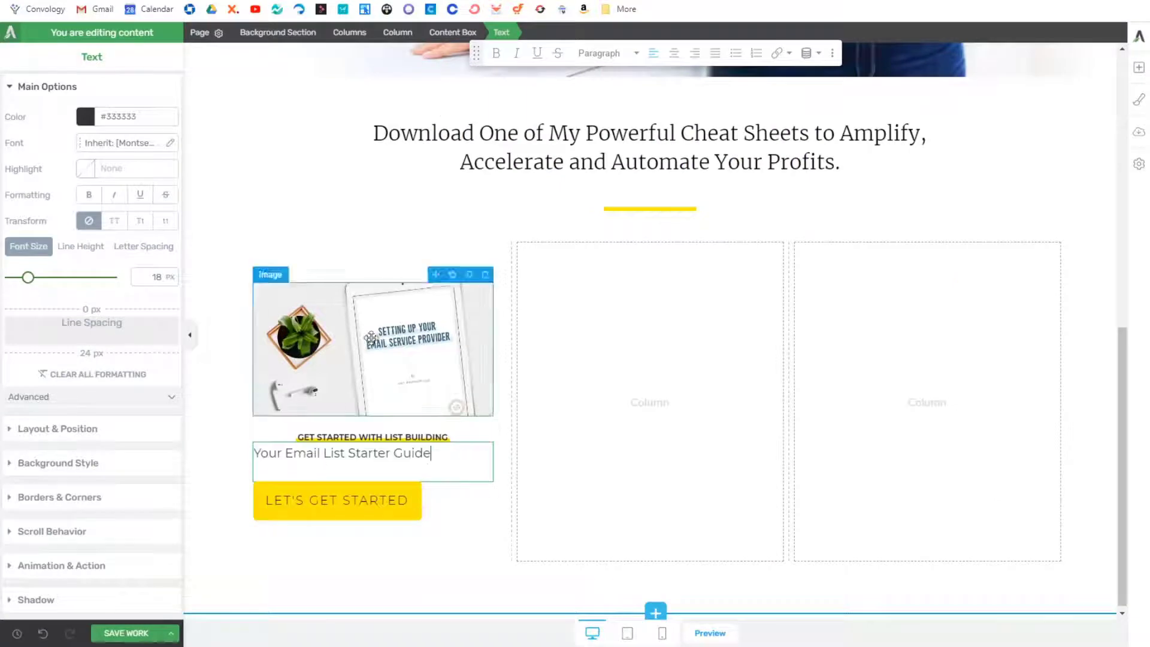
Step: Center the "Your Email List Starter Guide" text and format it as Heading 3 in the Merriweather font
left_click(674, 53)
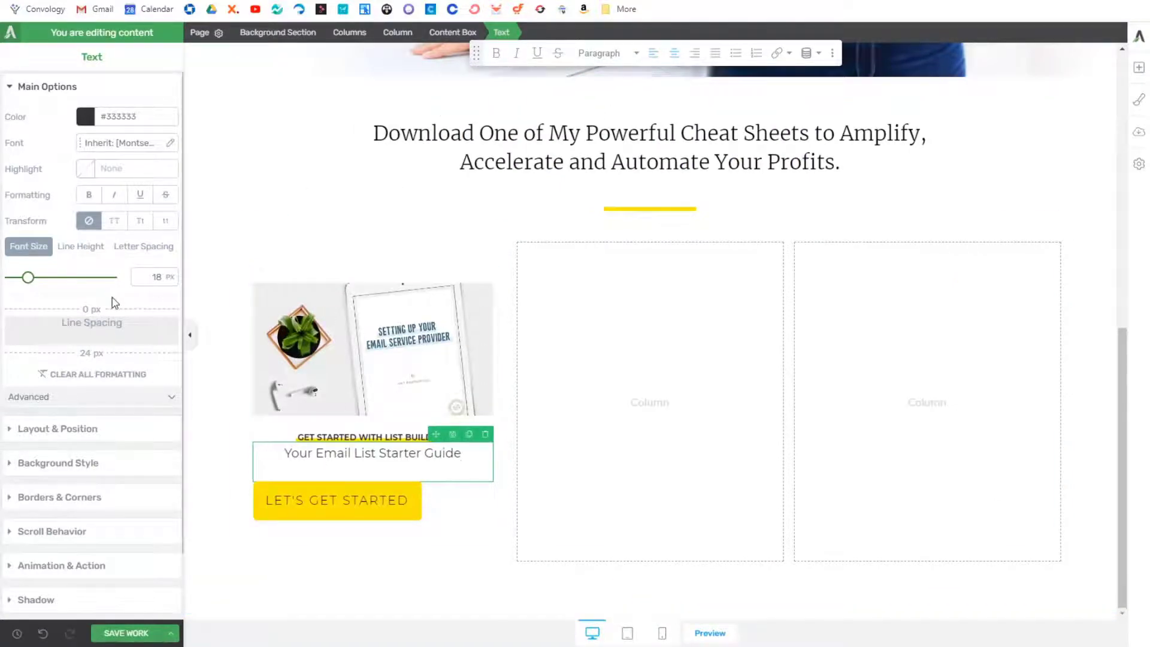
left_click(127, 143)
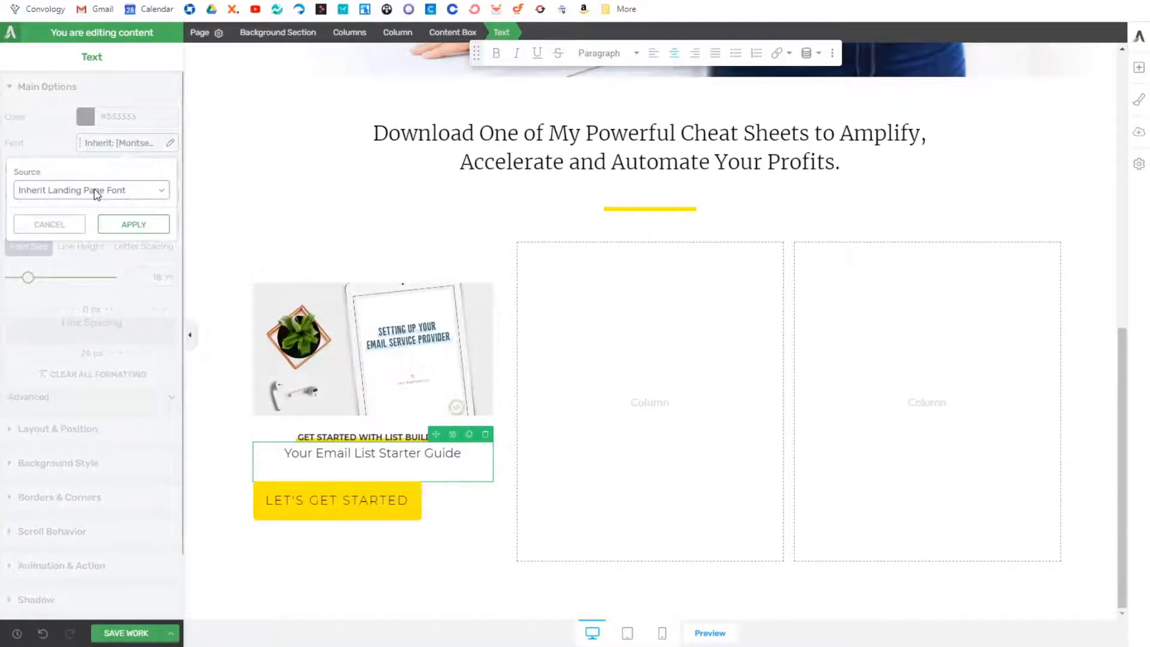
left_click(599, 53)
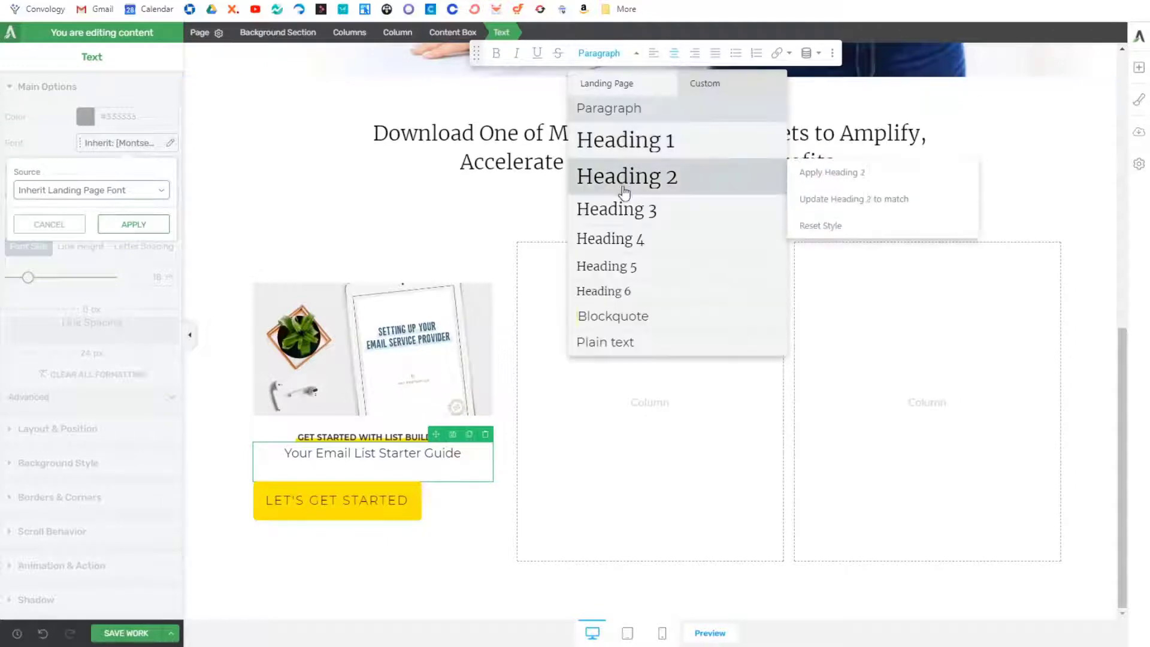
left_click(624, 211)
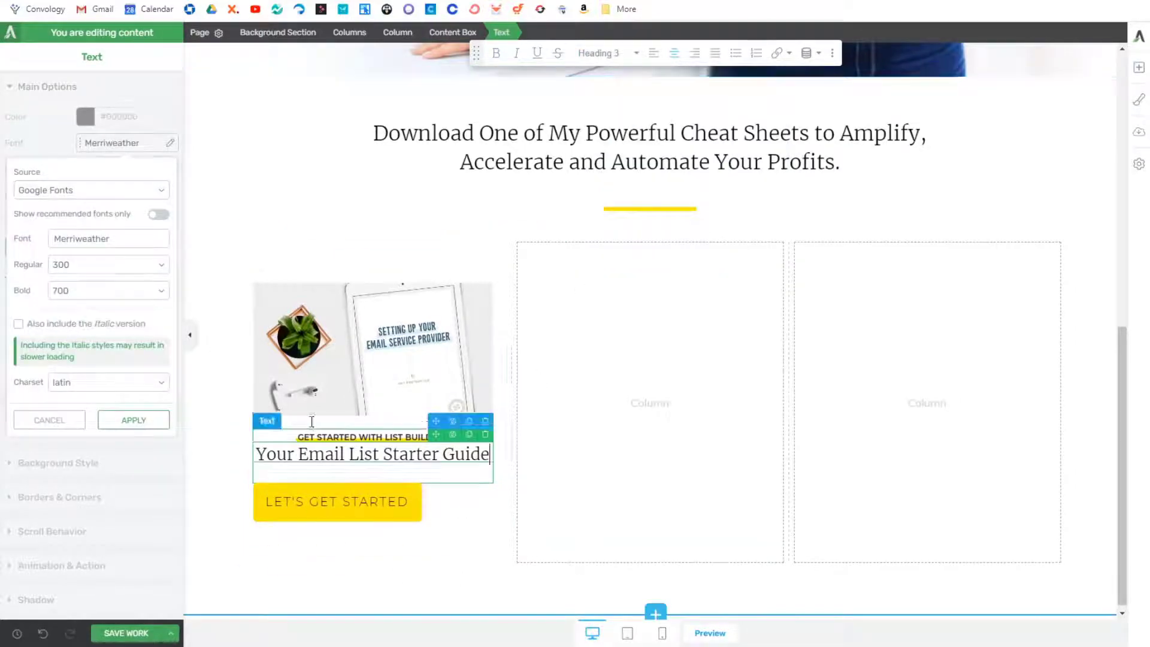
left_click(133, 420)
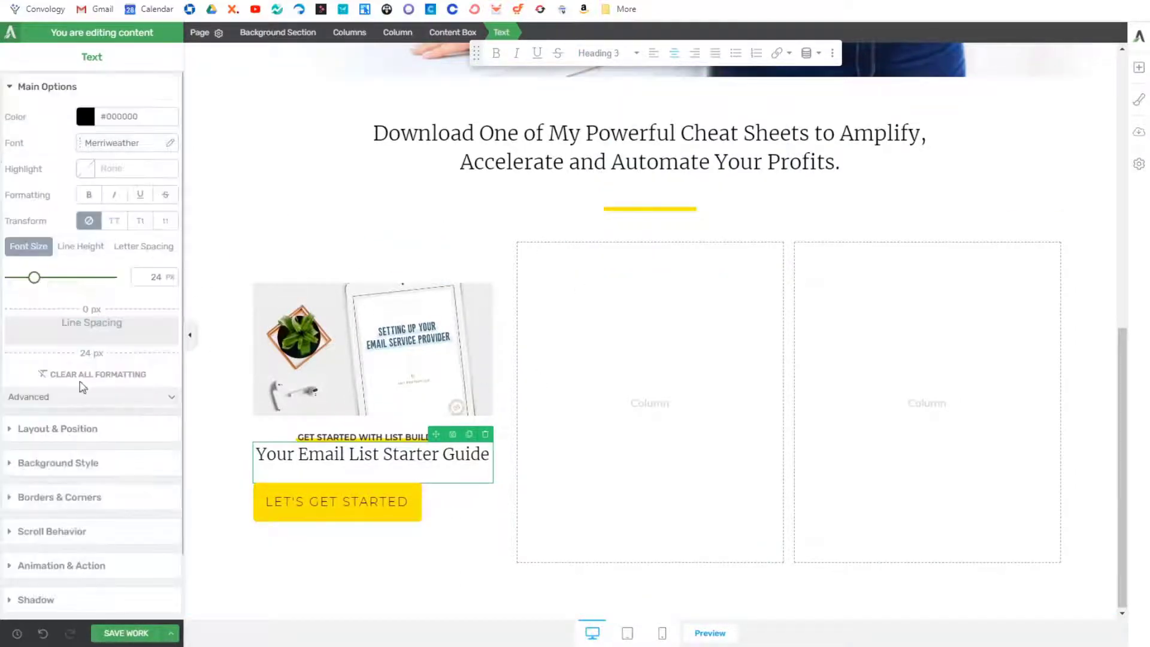
Step: Add a 10 px top margin to the "Your Email List Starter Guide" heading and increase it a little further
left_click_drag(91, 309, 98, 314)
left_click(55, 433)
left_click_drag(99, 189, 115, 184)
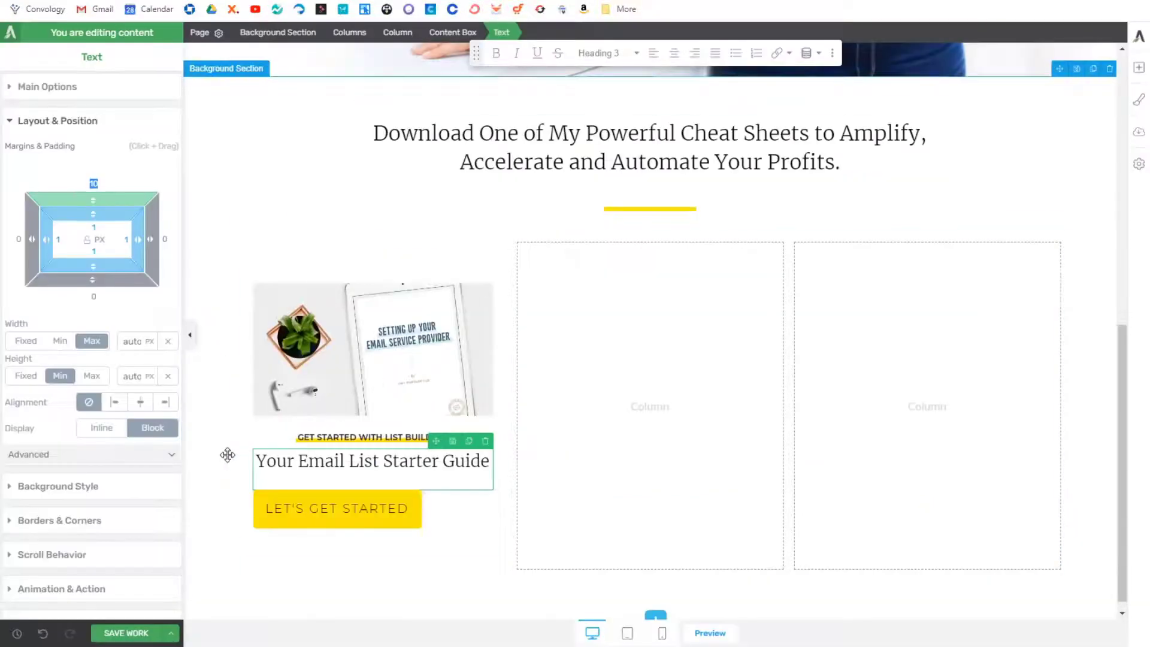
left_click(225, 455)
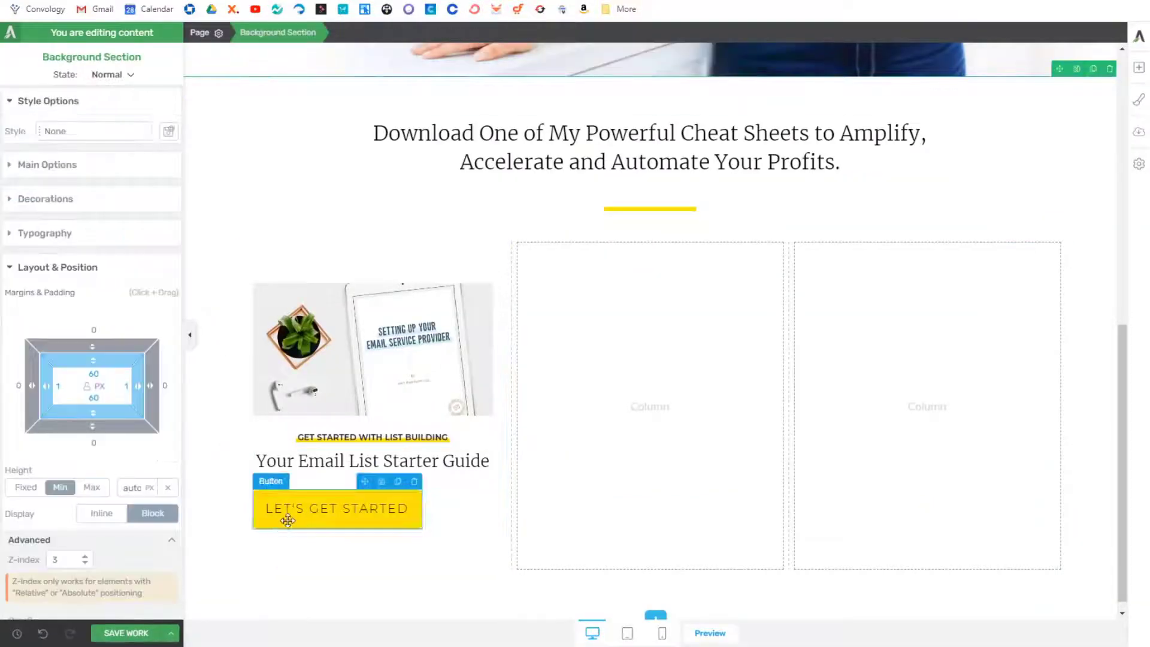
left_click(314, 453)
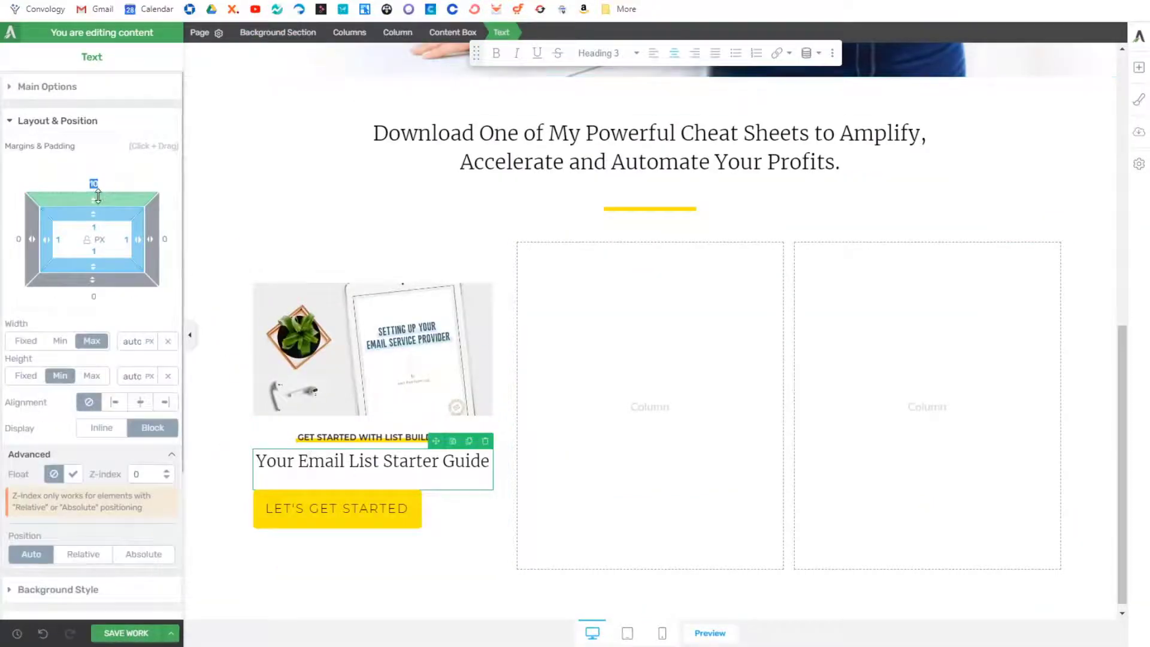
left_click_drag(98, 196, 110, 182)
left_click(221, 449)
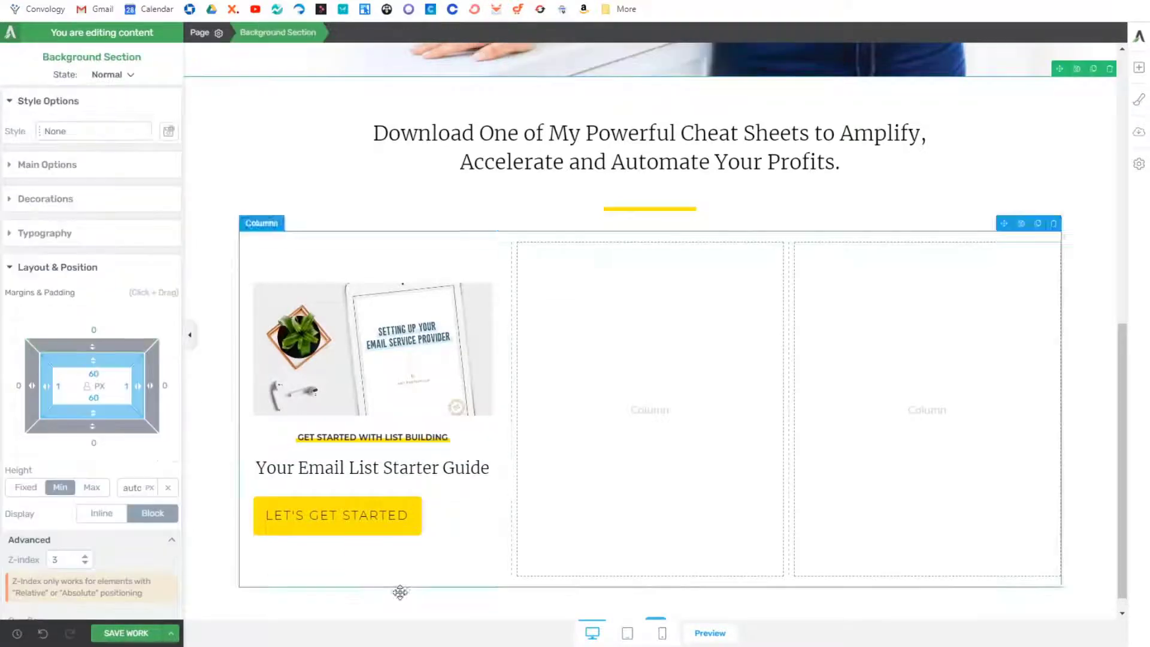
Step: Look through the layout and position settings of the first column's button and its content box for an alignment option
left_click(354, 501)
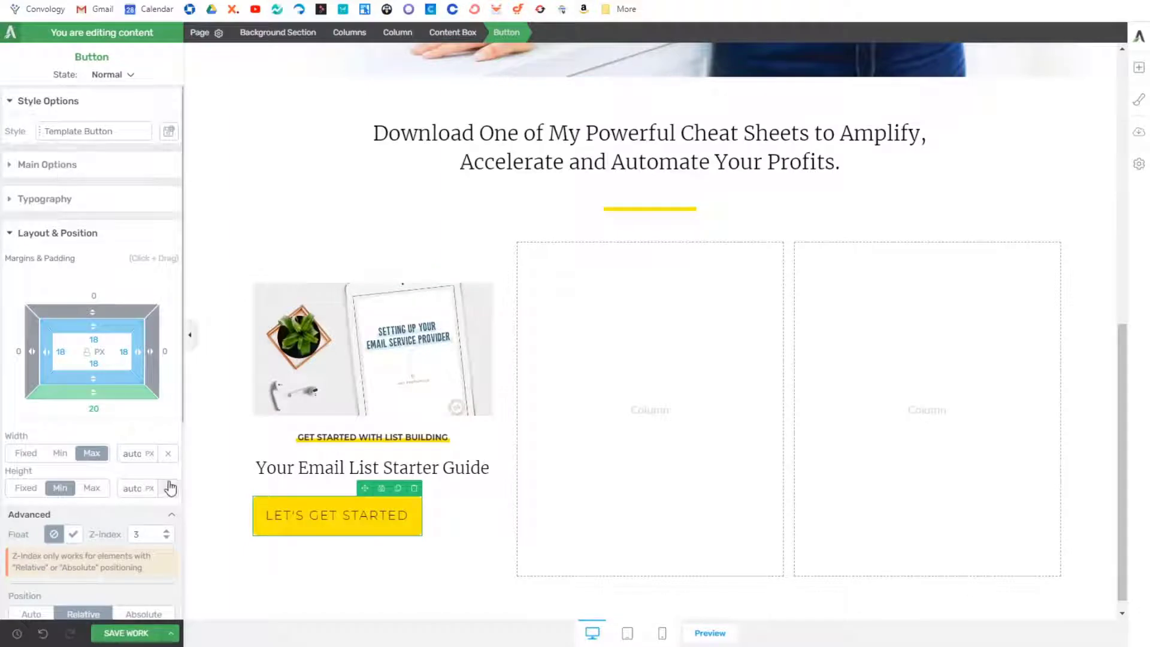
scroll(156, 483, "down", 2)
scroll(120, 478, "down", 3)
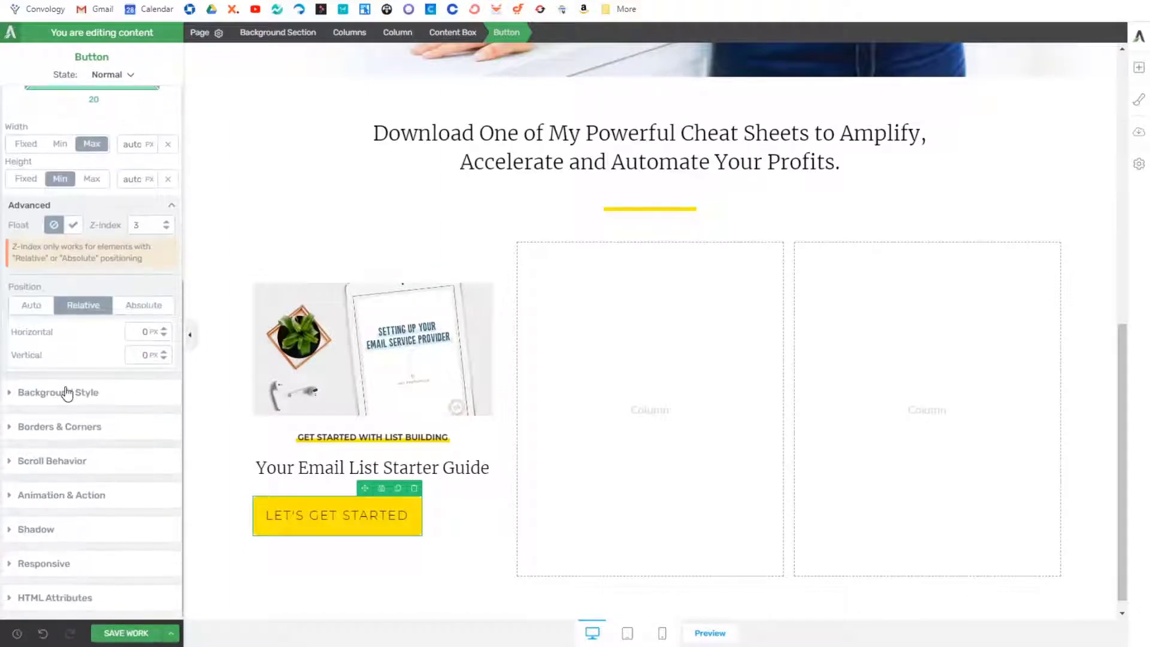
scroll(83, 291, "up", 3)
scroll(120, 295, "up", 2)
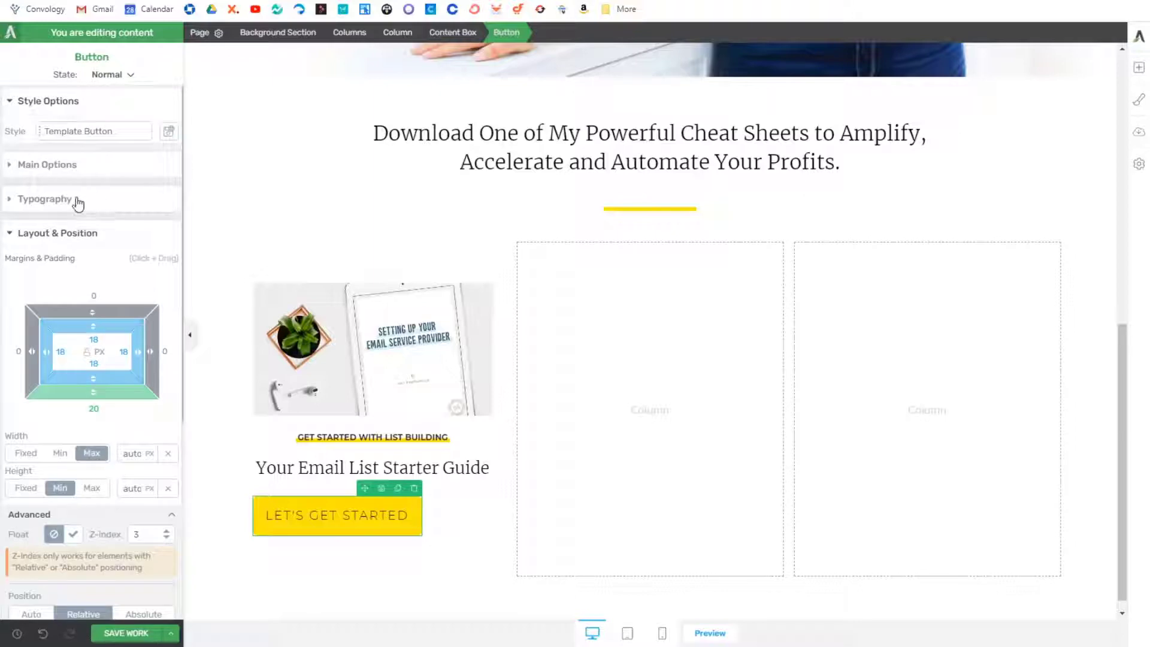
scroll(161, 369, "down", 2)
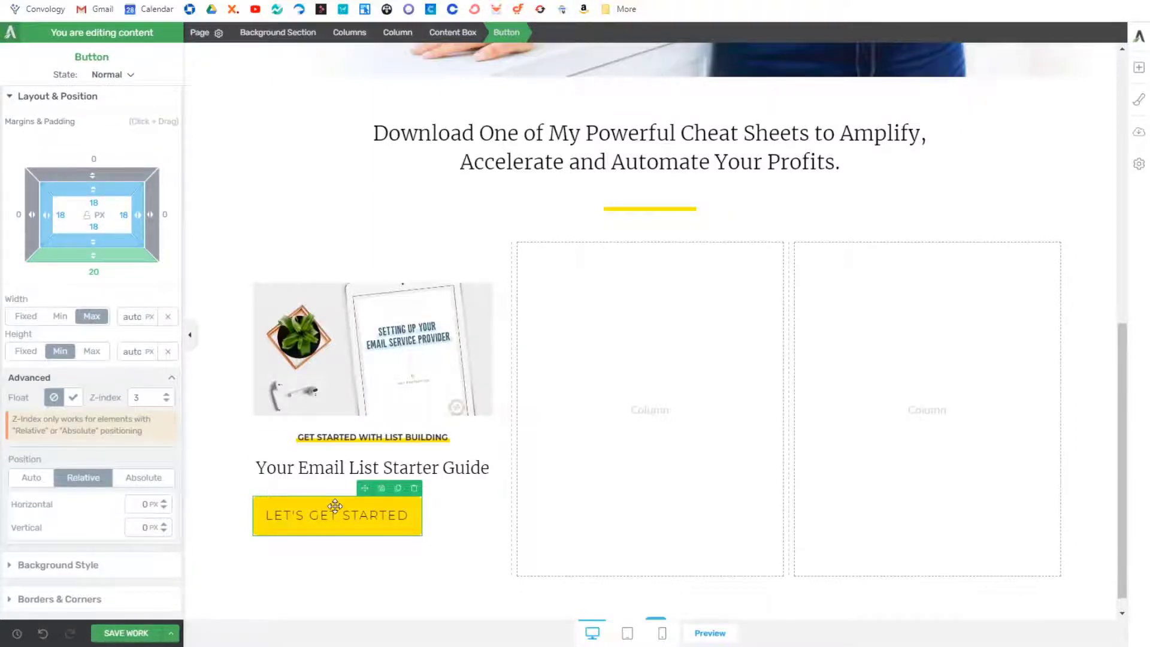
left_click(460, 32)
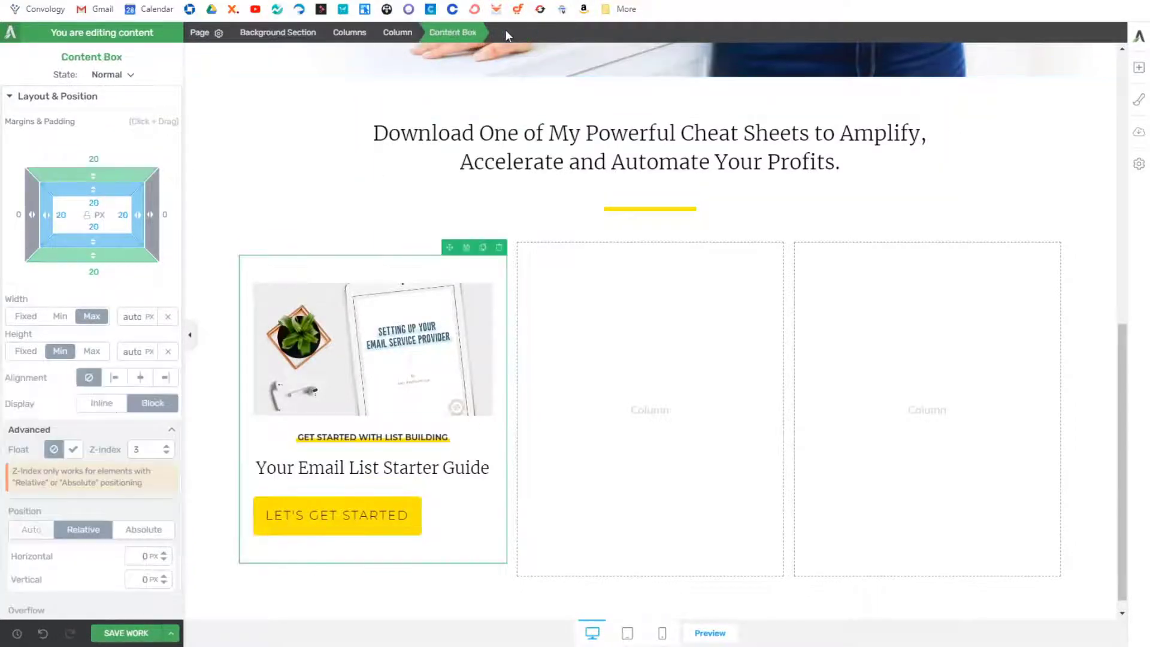
left_click(385, 530)
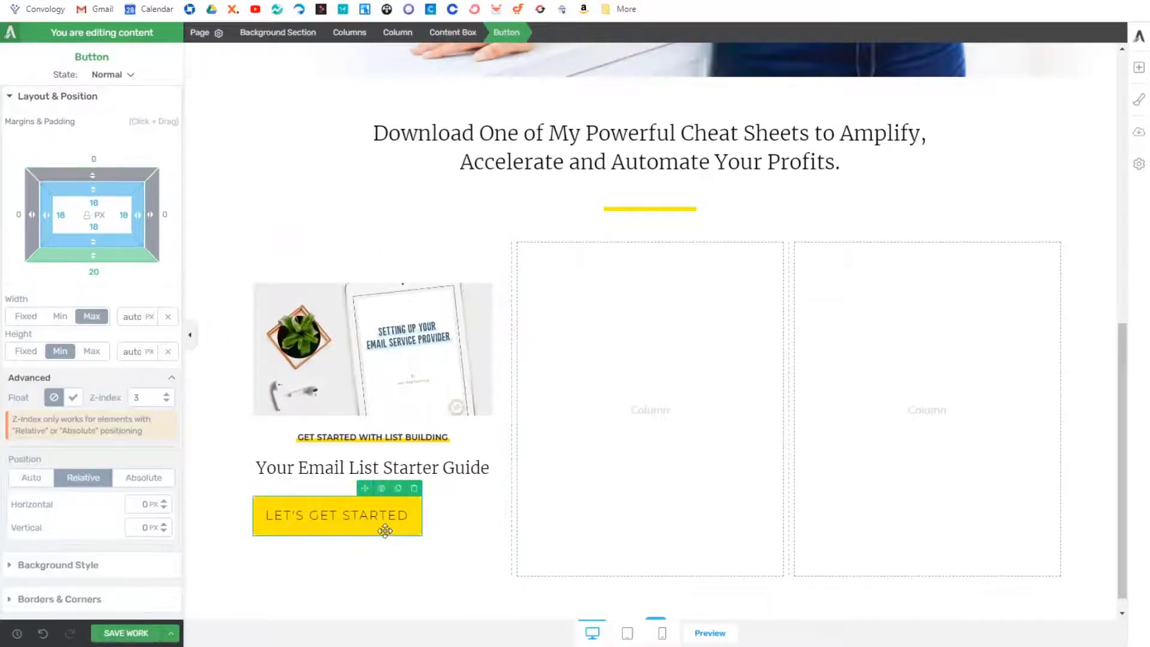
left_click(172, 378)
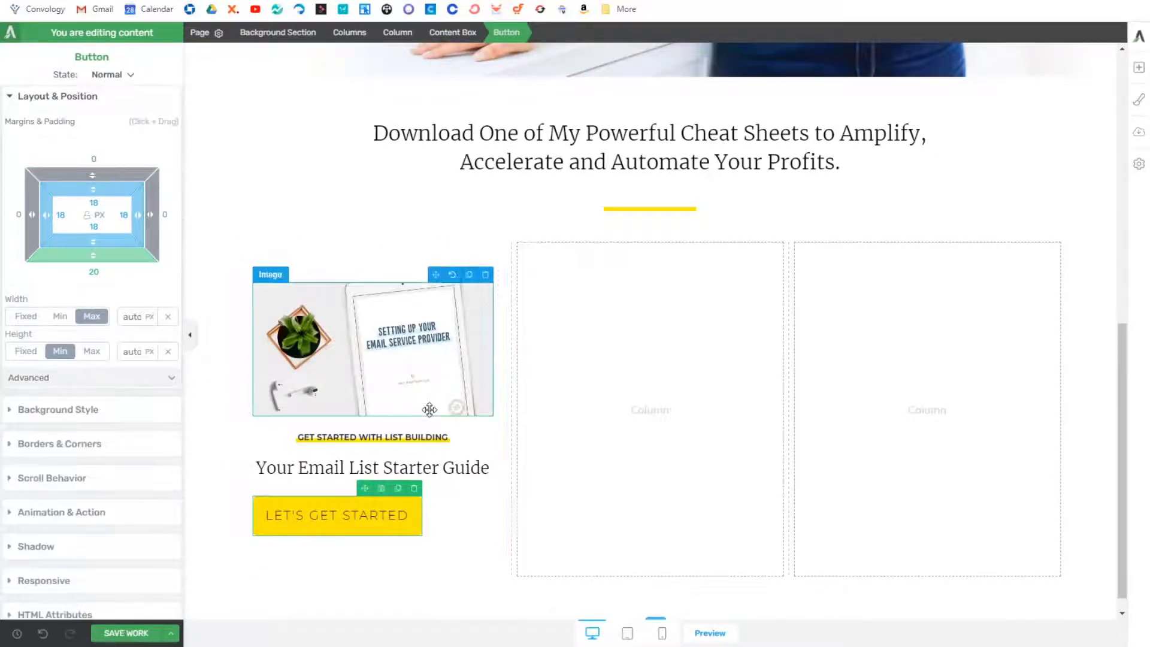
Step: Center the first column's button within its content box
scroll(459, 402, "up", 3)
left_click(59, 96)
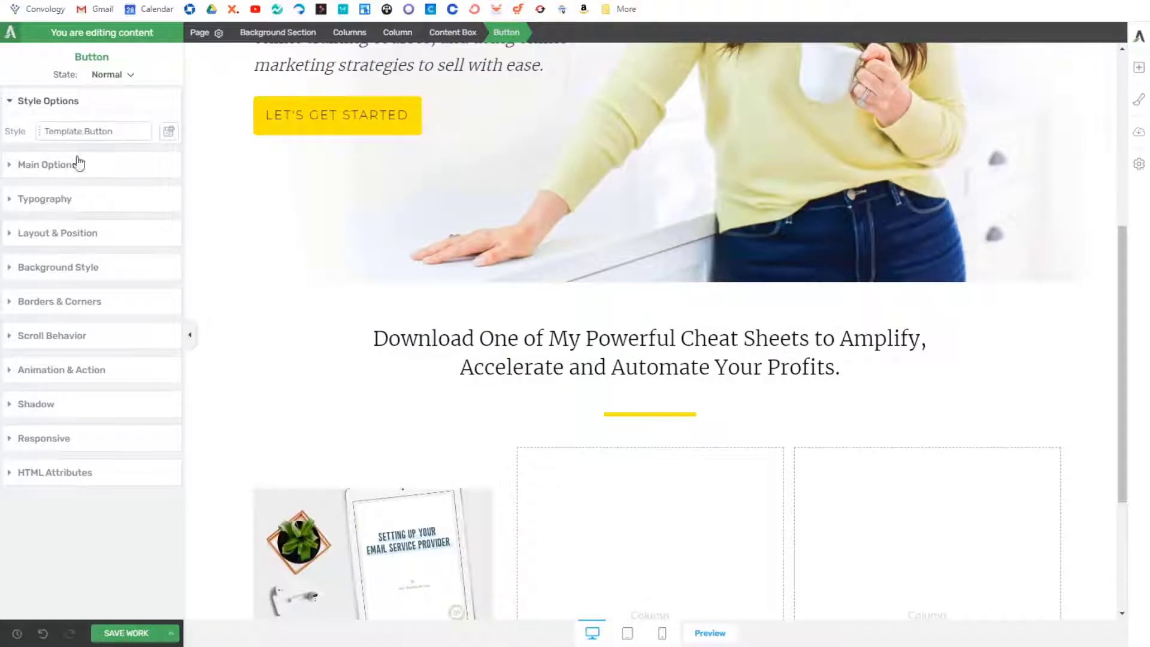
left_click(60, 163)
scroll(126, 231, "down", 1)
left_click(66, 239)
Step: Check the first button's label on the reference page and change the column's button text to "GIVE IT TO ME!"
scroll(371, 335, "down", 3)
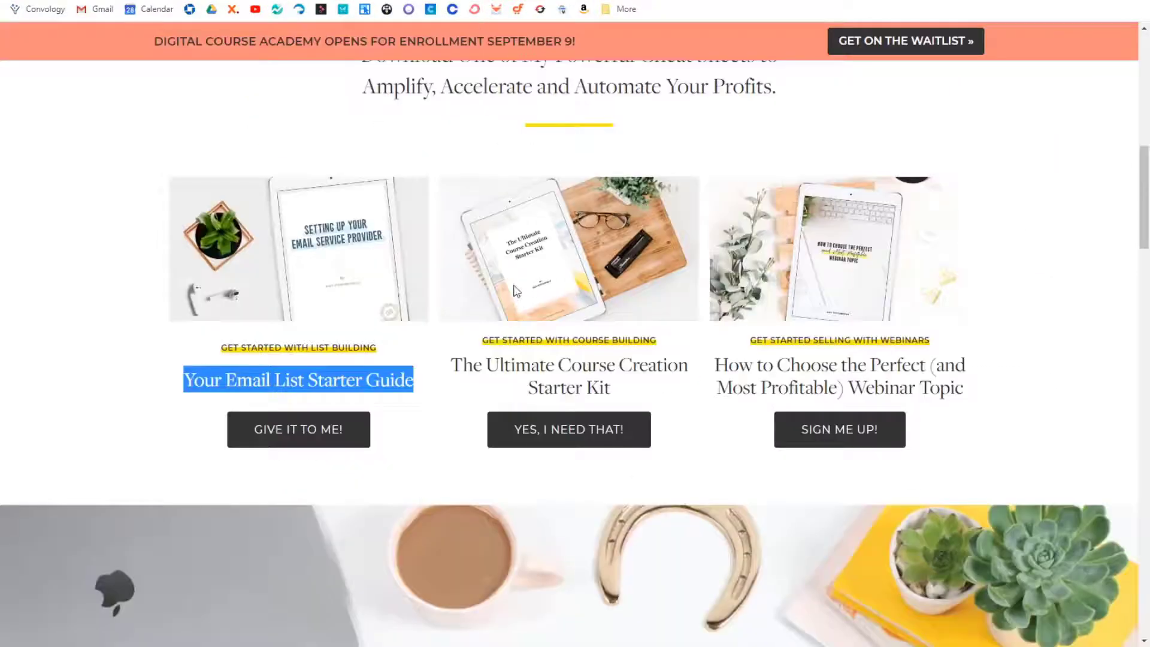
scroll(516, 292, "down", 1)
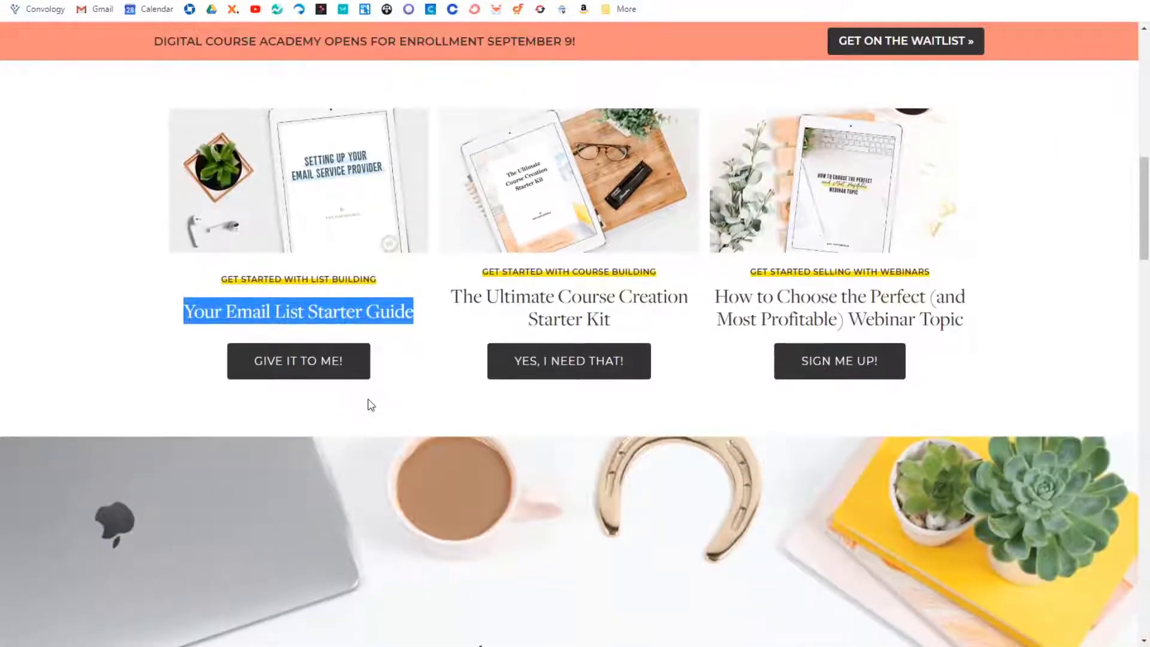
left_click(368, 403)
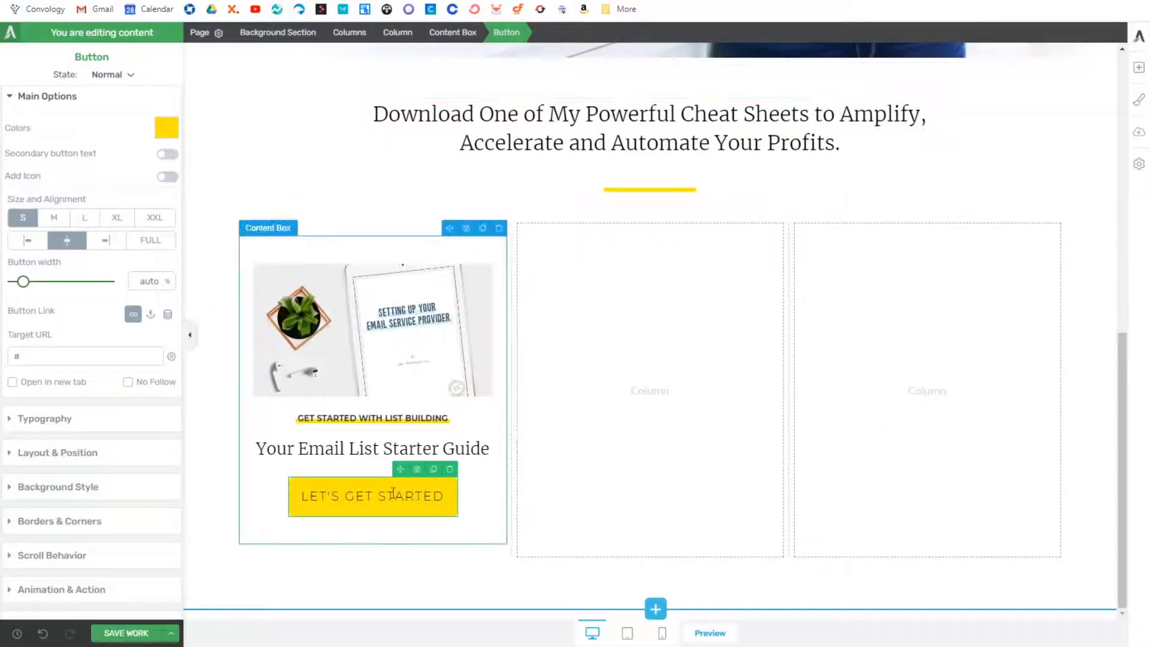
triple_click(391, 496)
type("GIVE IT TO ME!")
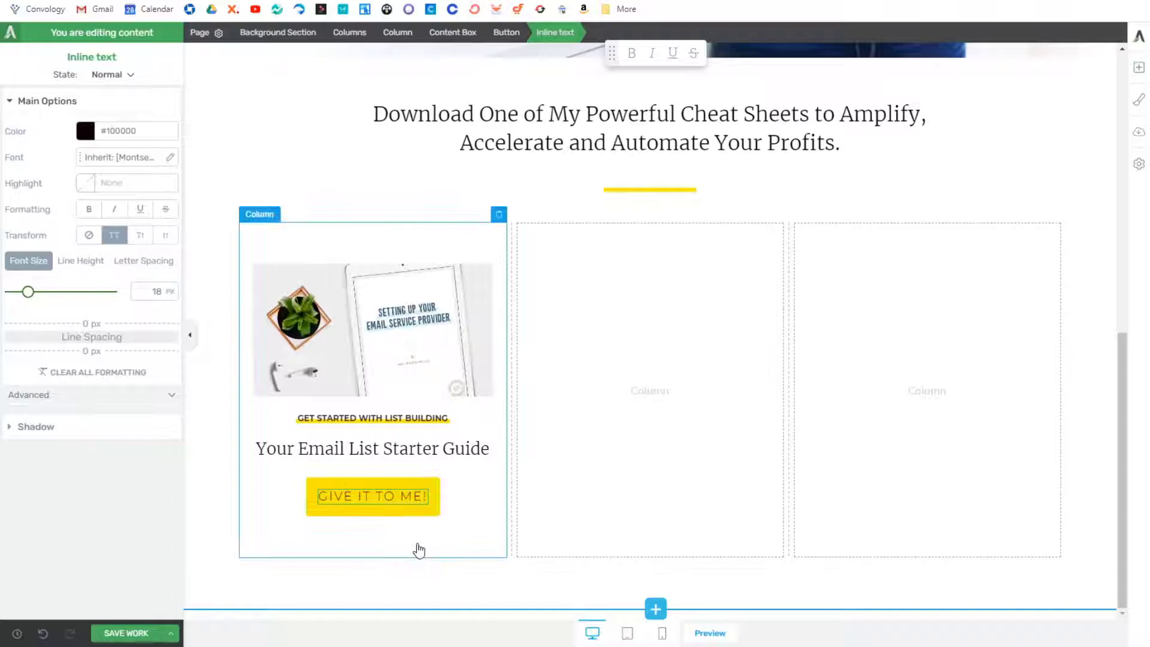
Step: Set the button's text color in its hover state to the saved yellow #fbe70c and return to the normal state
left_click(426, 510)
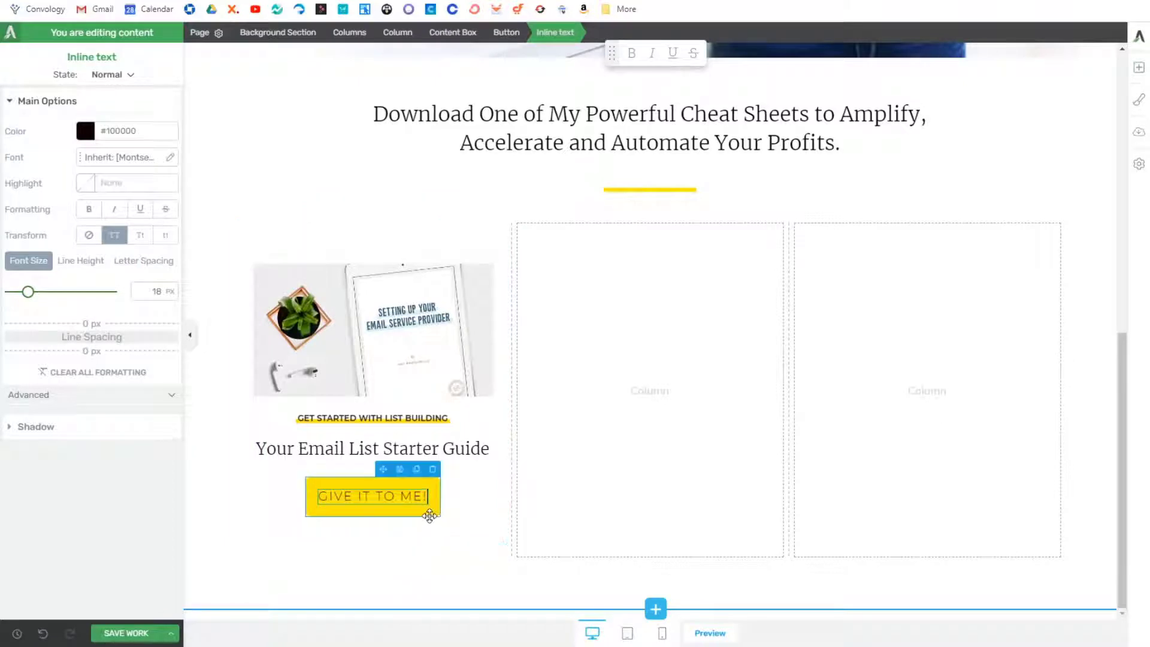
left_click(124, 76)
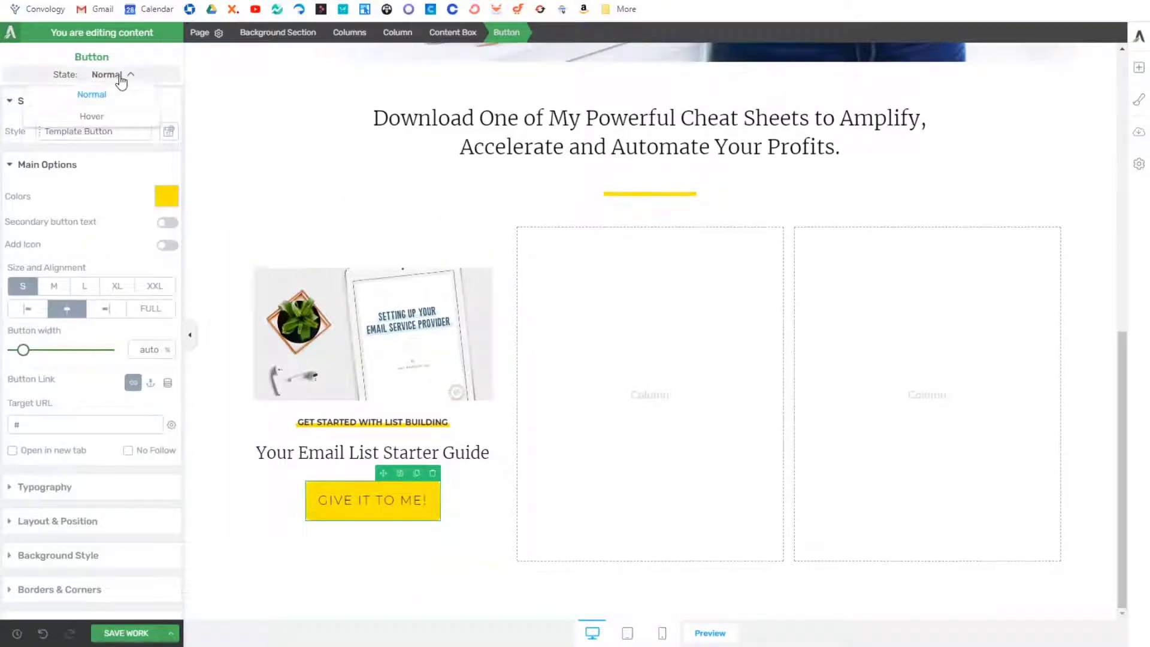
left_click(93, 117)
left_click(44, 101)
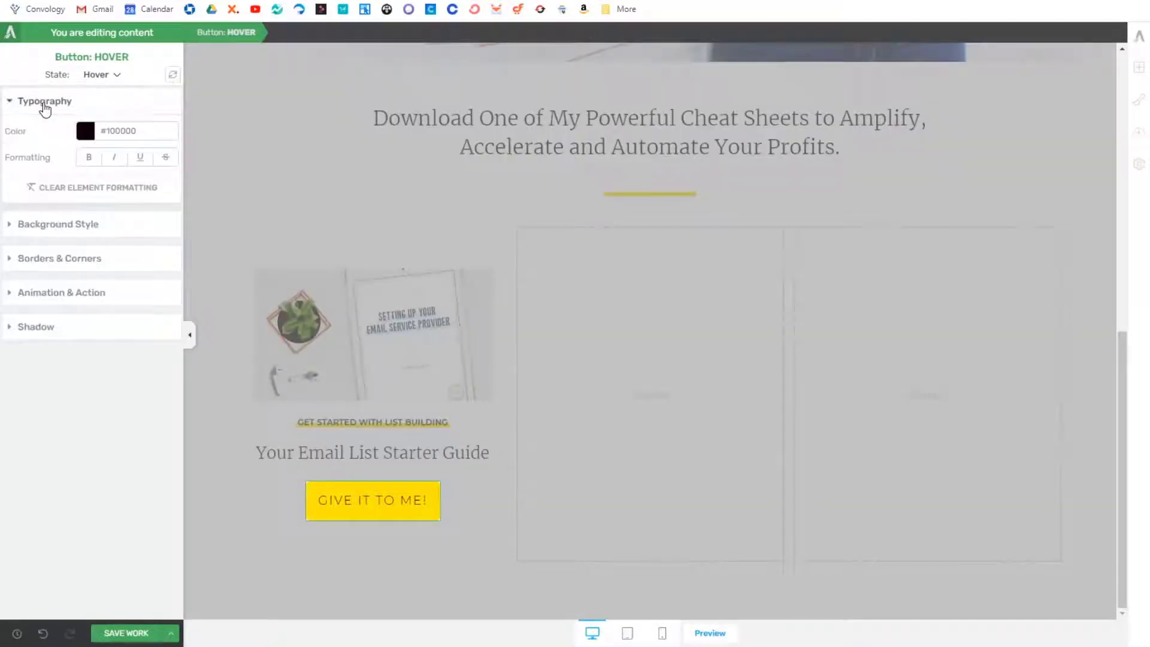
left_click(84, 131)
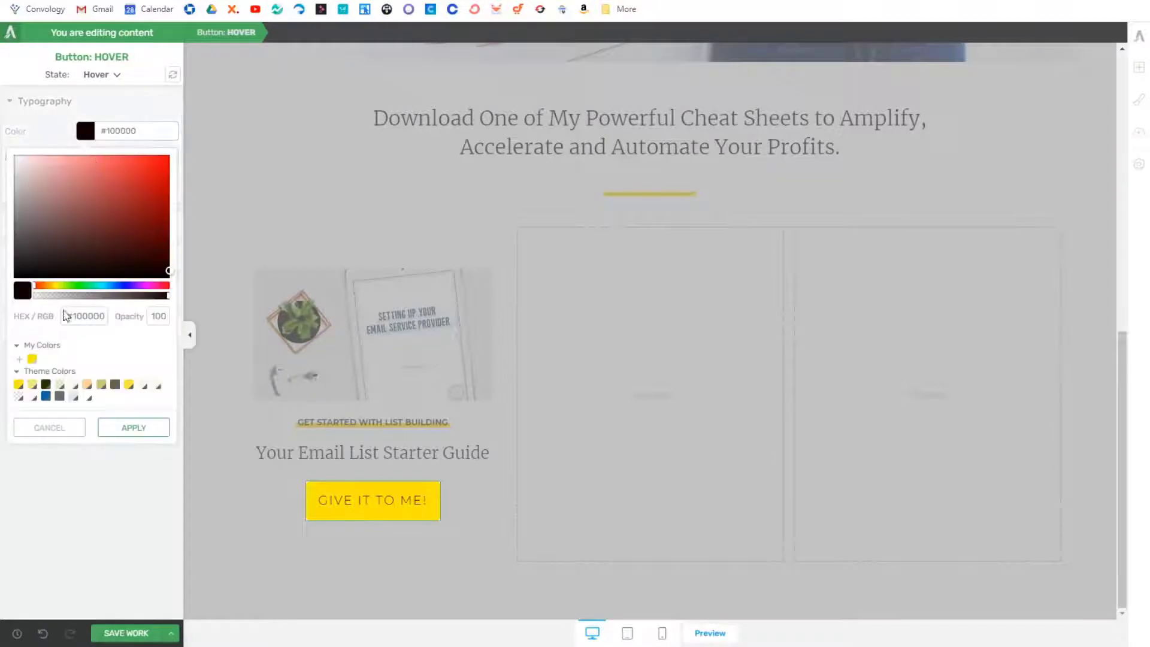
left_click(32, 359)
left_click(134, 455)
left_click(99, 74)
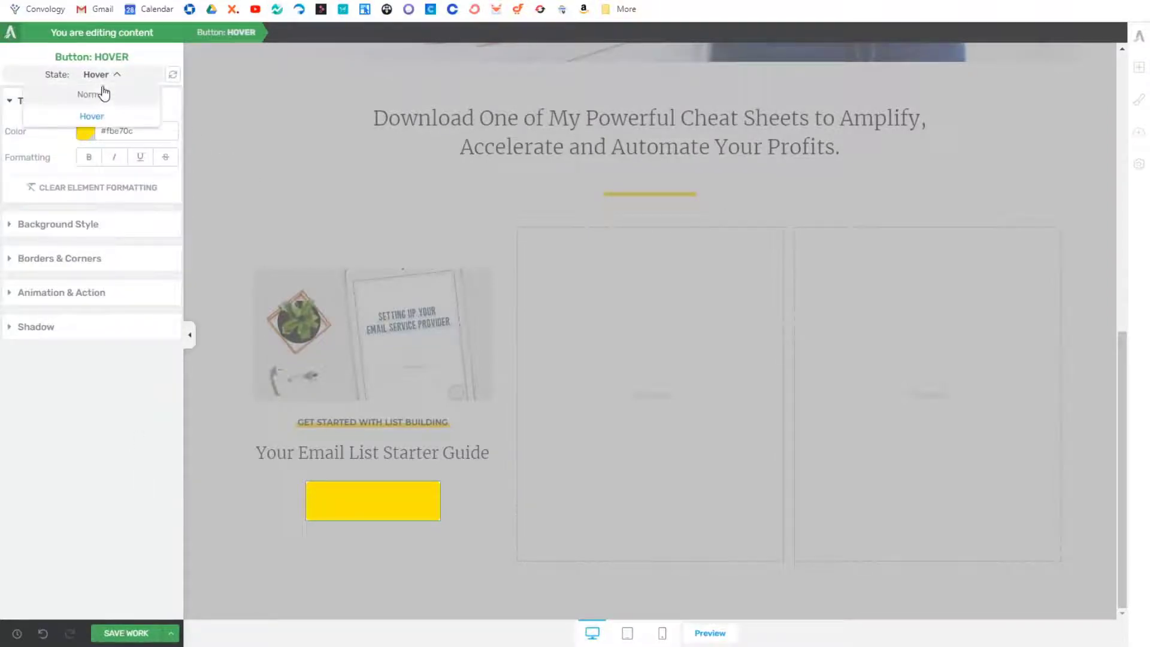
left_click(100, 91)
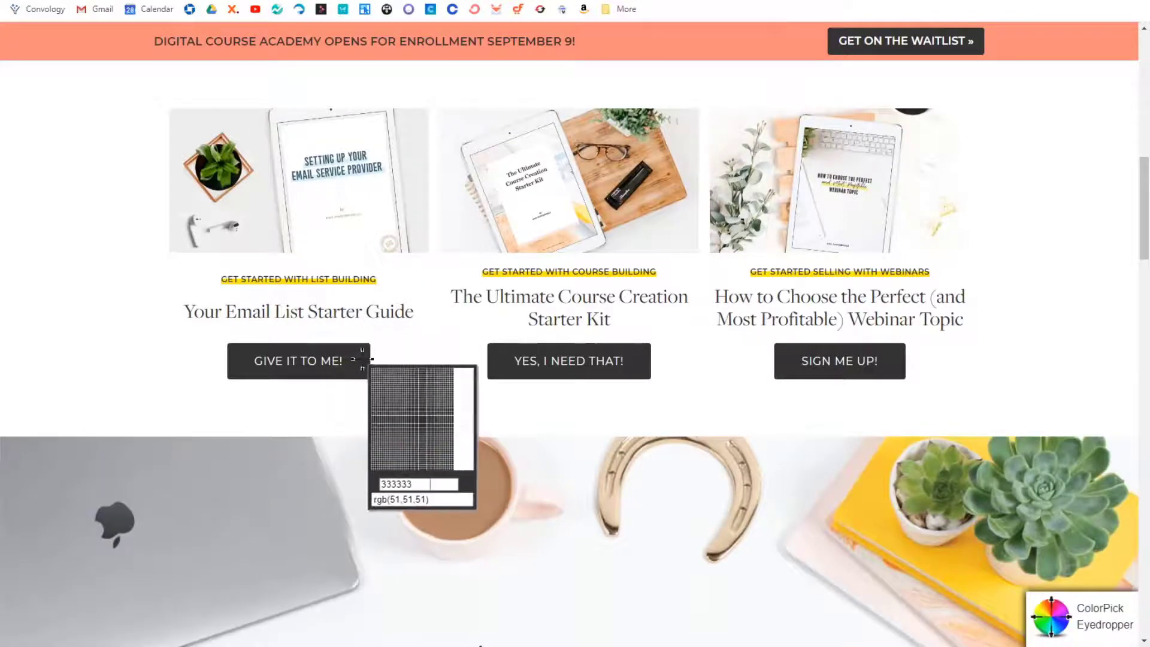
Step: Sample the reference button's dark gray with the eyedropper and set the first column's button color to #333333
left_click(352, 362)
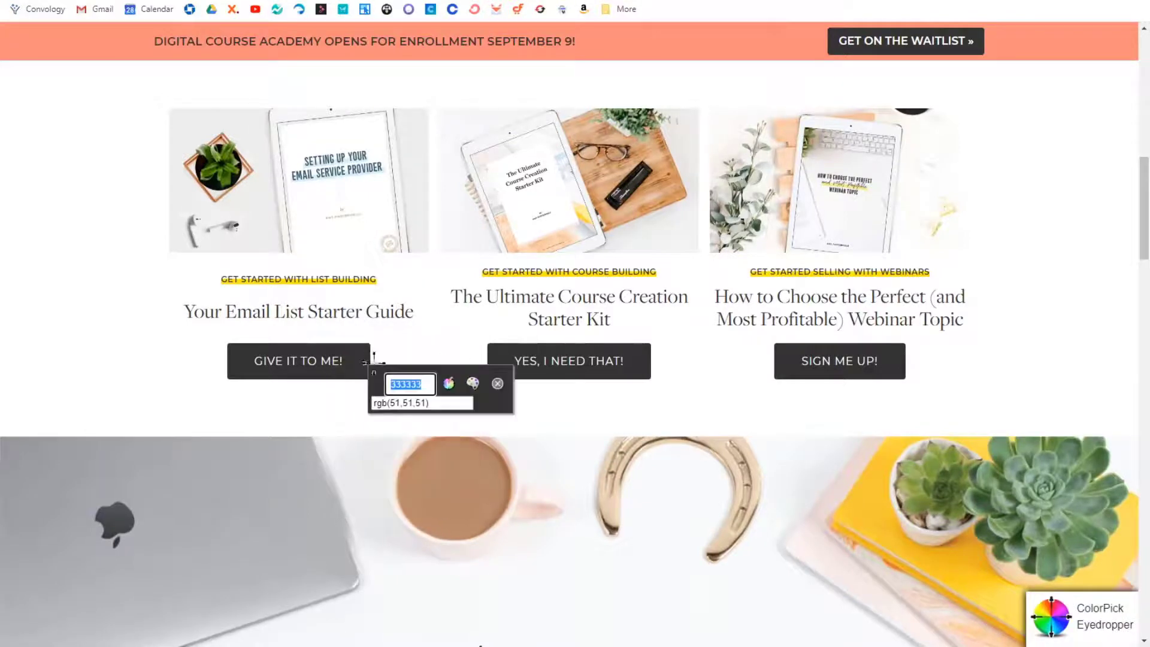
triple_click(411, 382)
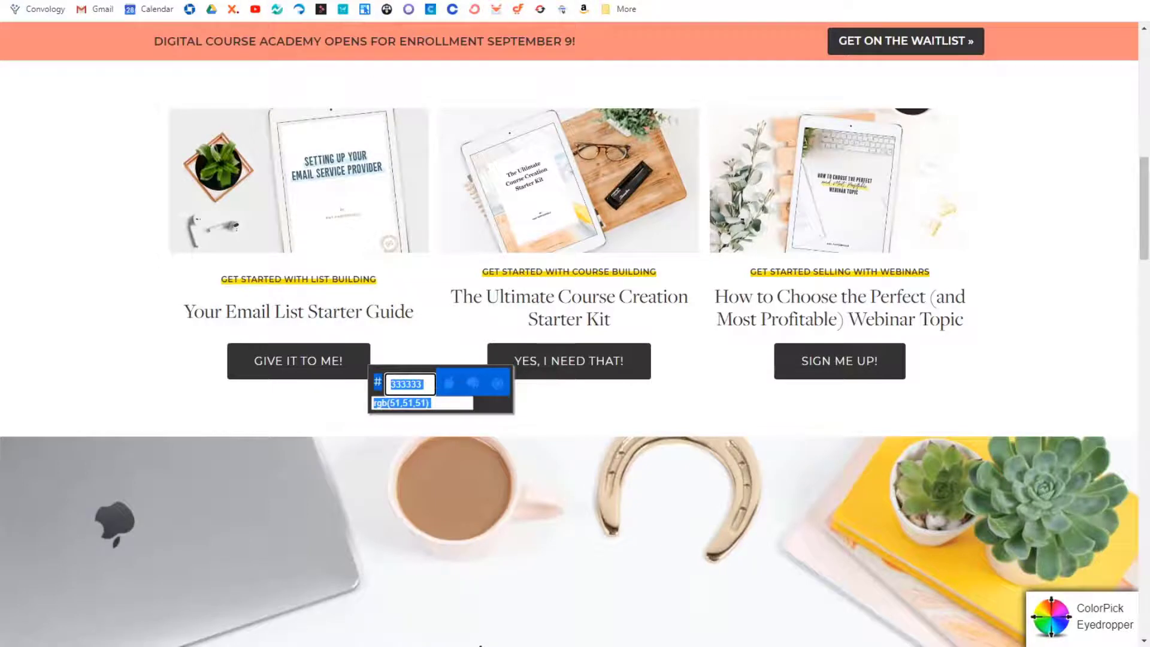
key("ctrl+Tab")
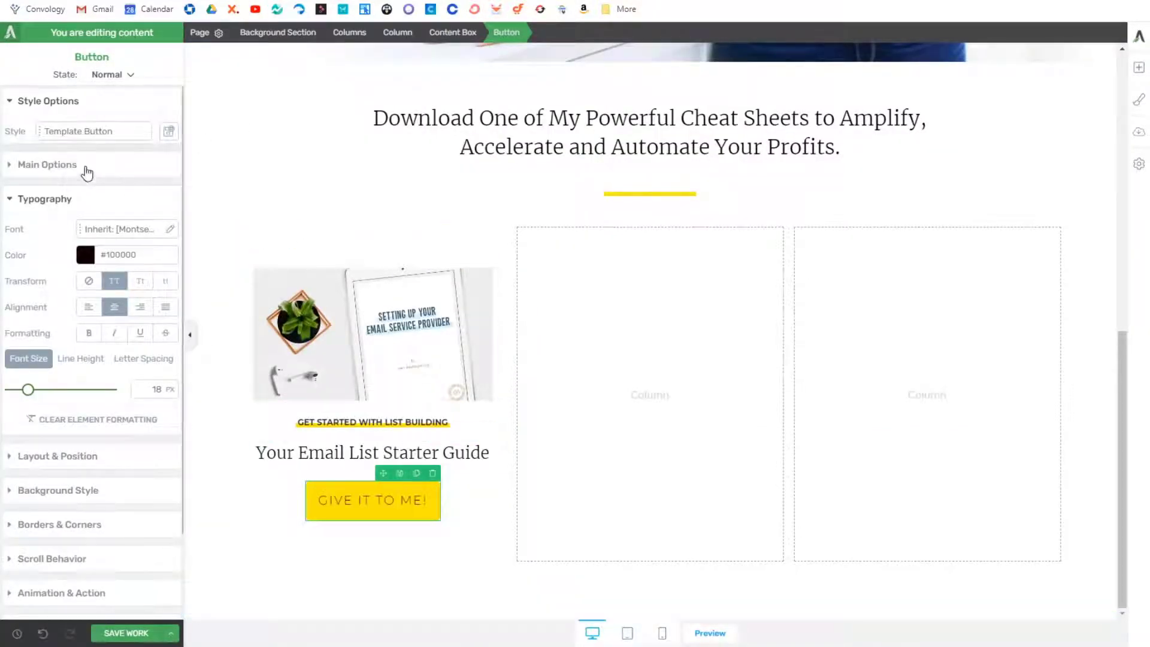
left_click(83, 165)
left_click(166, 196)
left_click(136, 435)
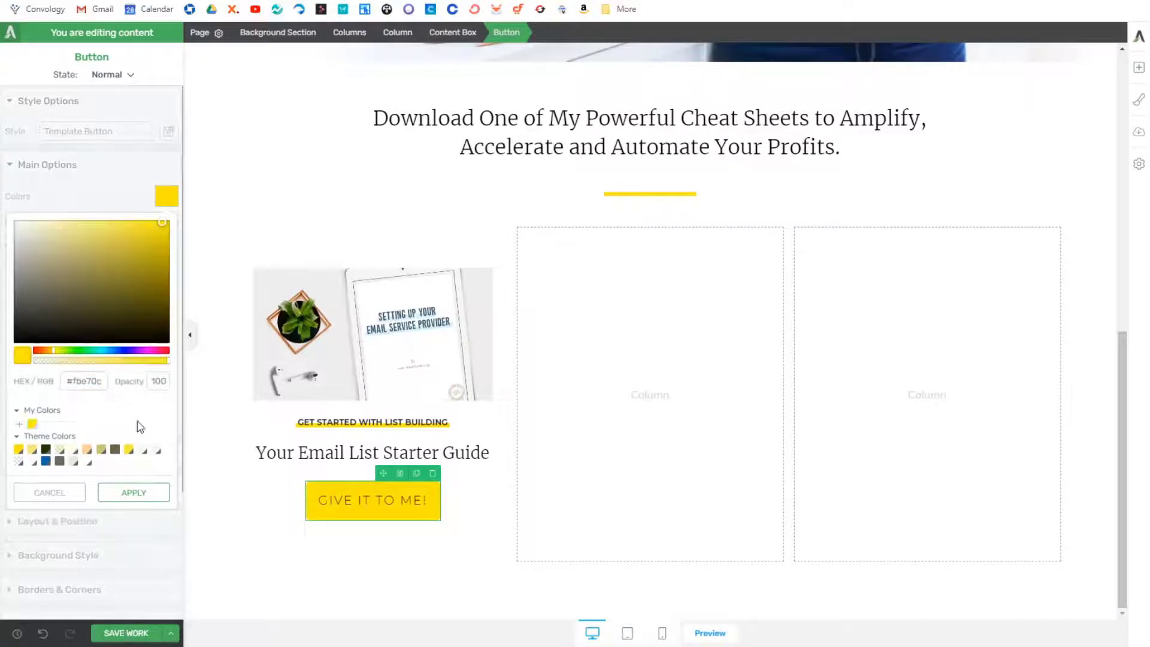
left_click(84, 382)
type("333333")
left_click(142, 488)
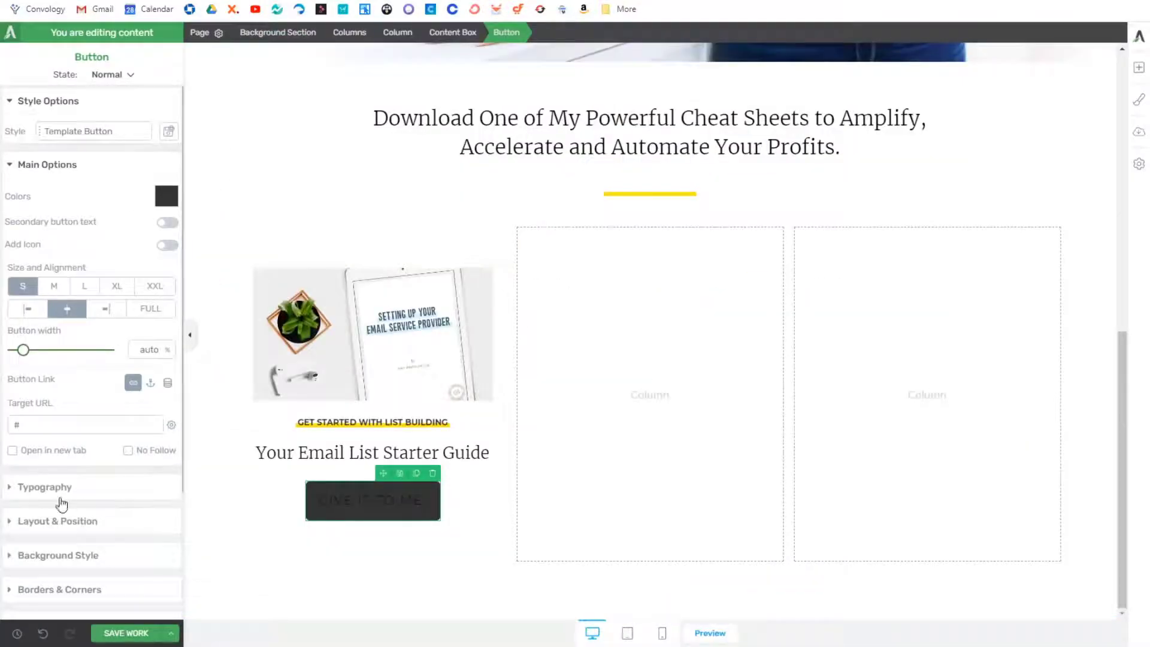
Step: Set the button's normal text color to white (#ffffff) and open its hover state settings
left_click(59, 488)
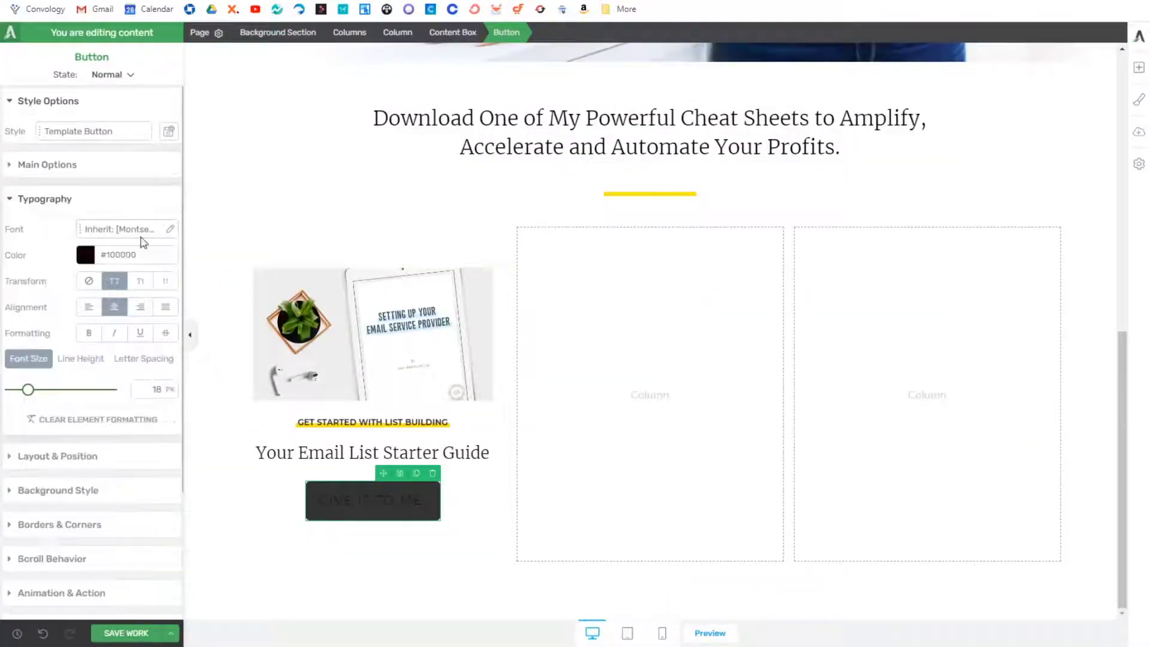
left_click(85, 255)
left_click(133, 551)
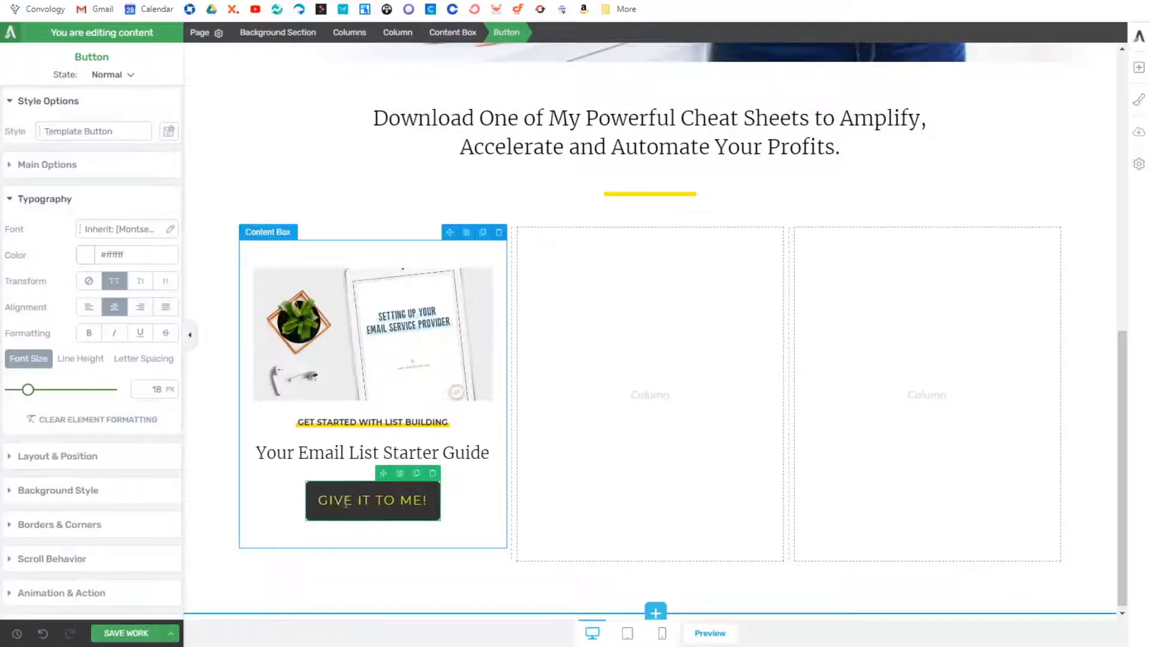
left_click(108, 74)
left_click(100, 113)
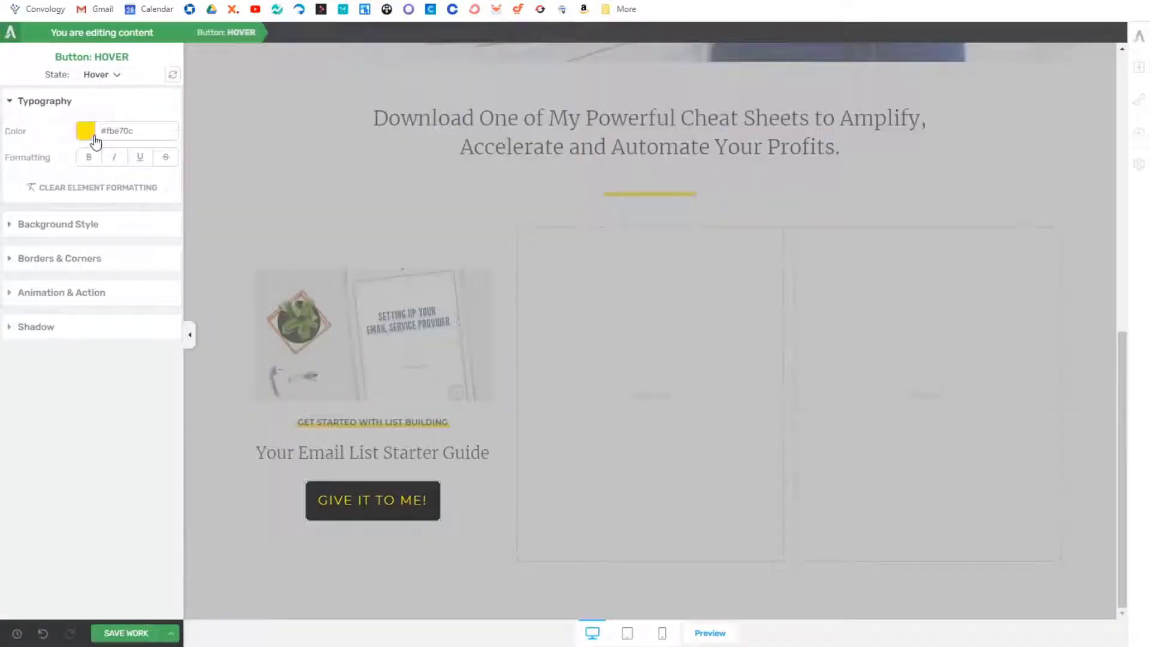
Step: Unlink the button's hover text color from the global yellow, set it to white (#ffffff), and return to the normal state
left_click(88, 136)
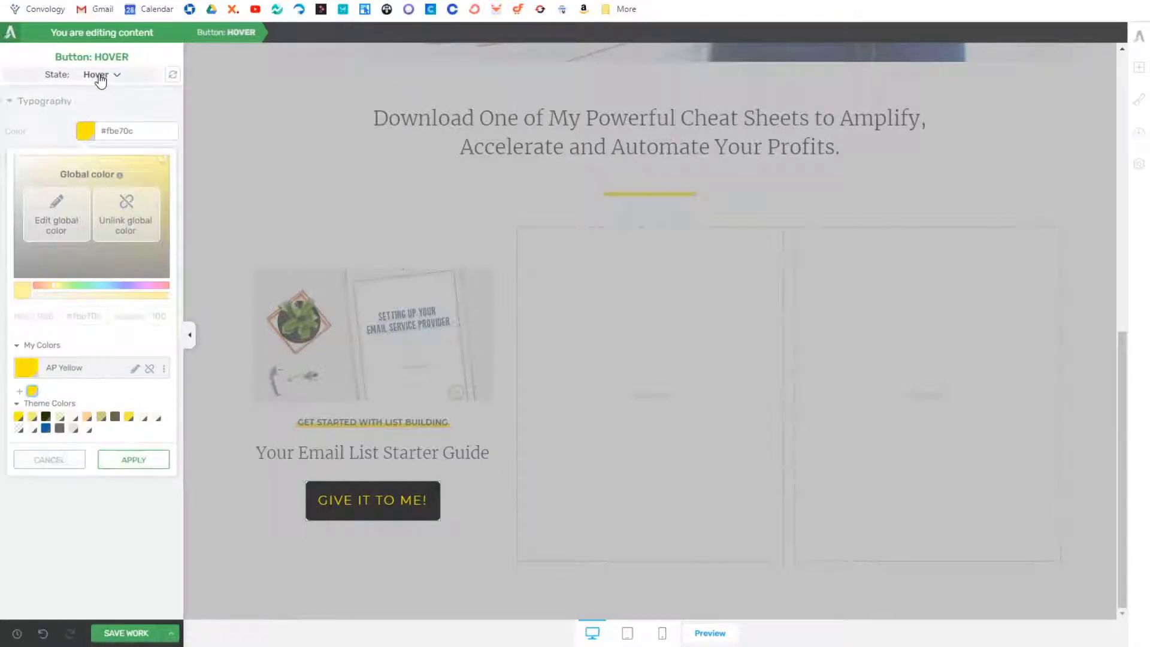
left_click(128, 205)
left_click(43, 185)
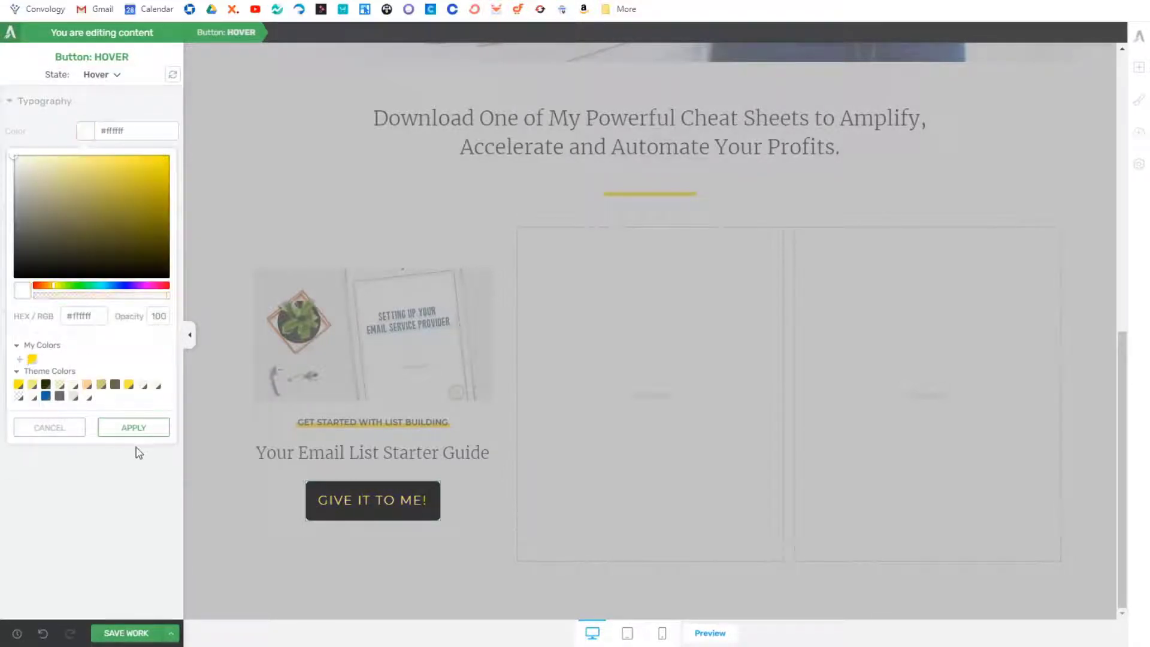
left_click(133, 427)
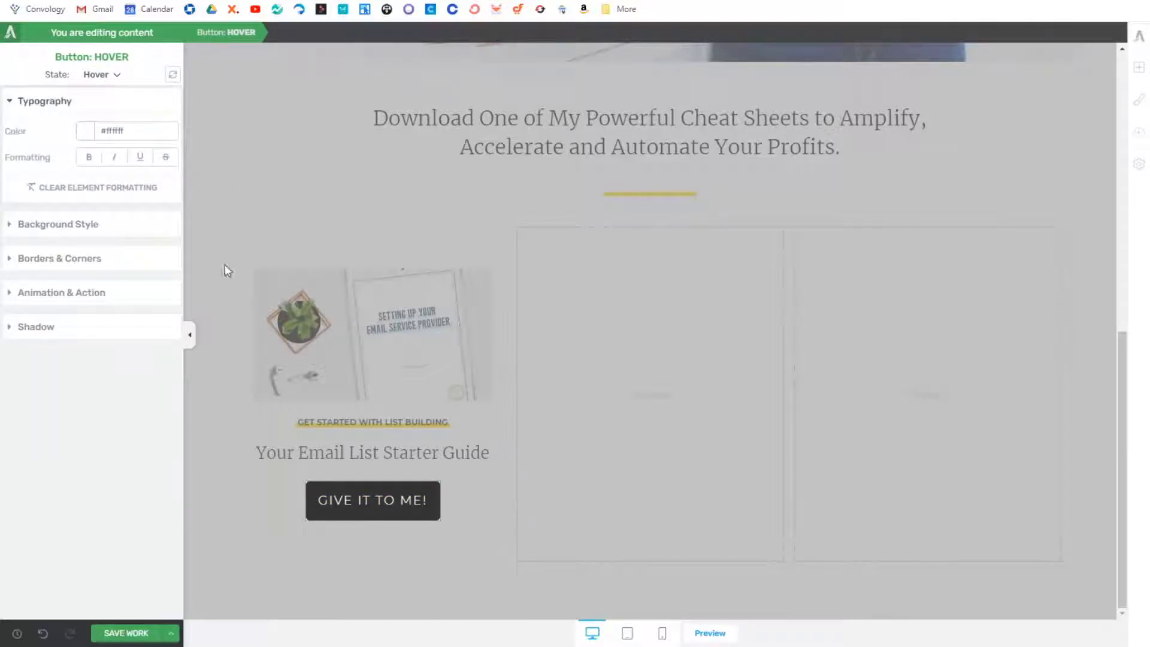
left_click(103, 75)
left_click(111, 96)
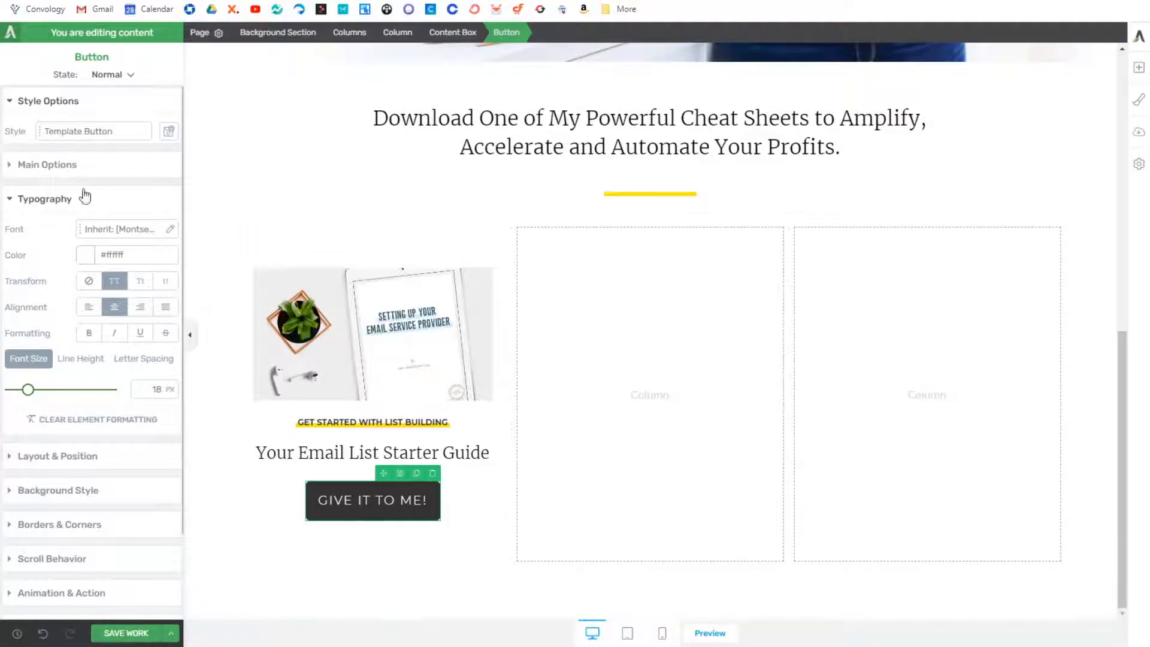
Step: Set the first column button's solid background color in its hover state to the saved yellow and dismiss the eyedropper on the reference page
left_click(66, 164)
left_click(121, 82)
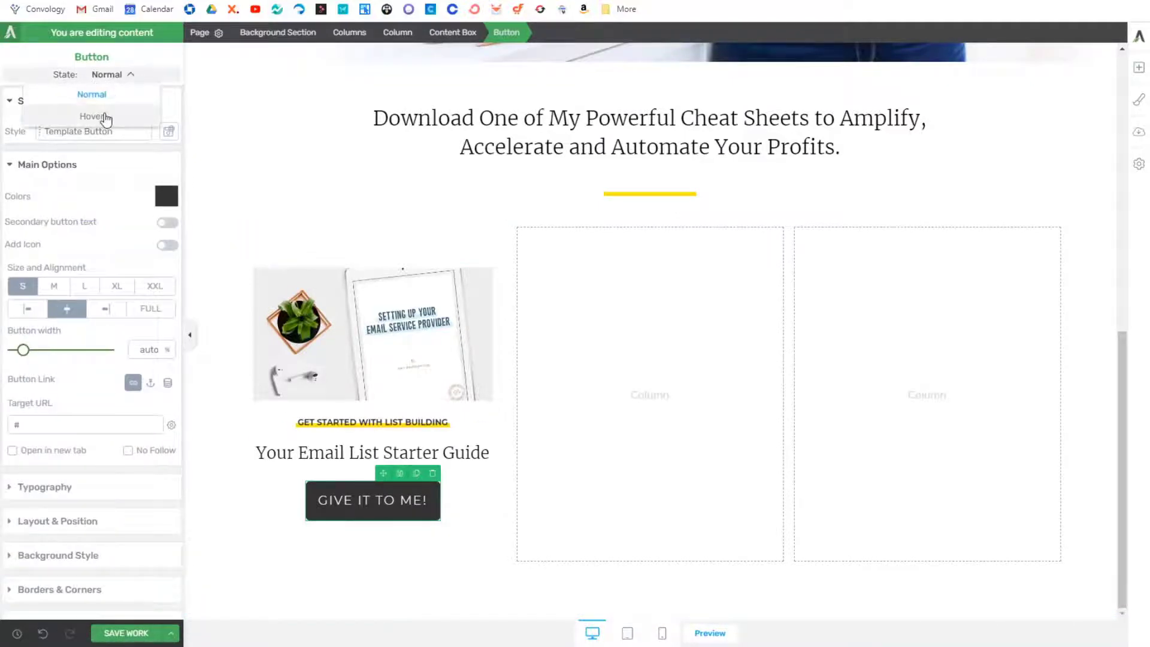
left_click(105, 115)
left_click(83, 140)
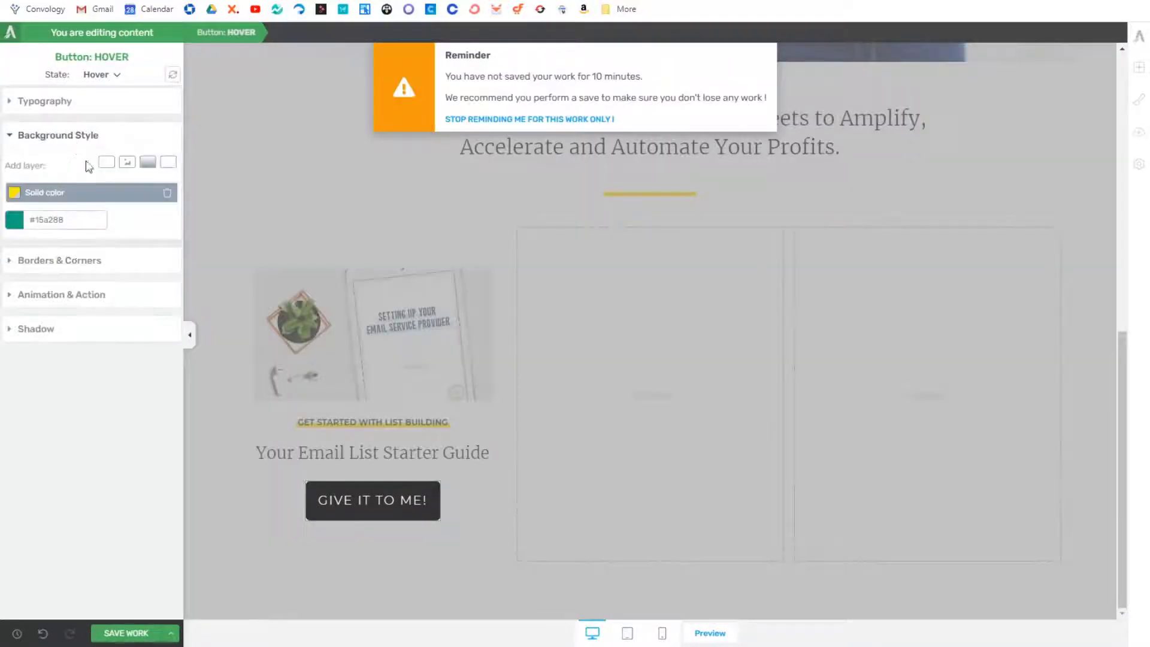
left_click(56, 197)
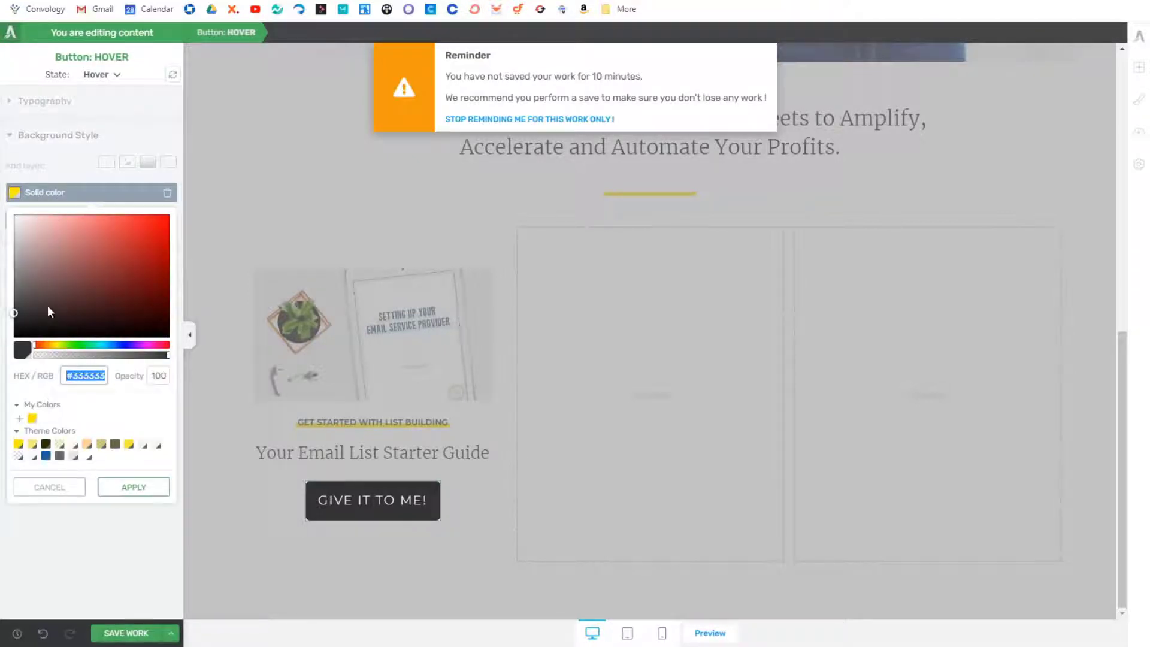
left_click(33, 419)
left_click(134, 518)
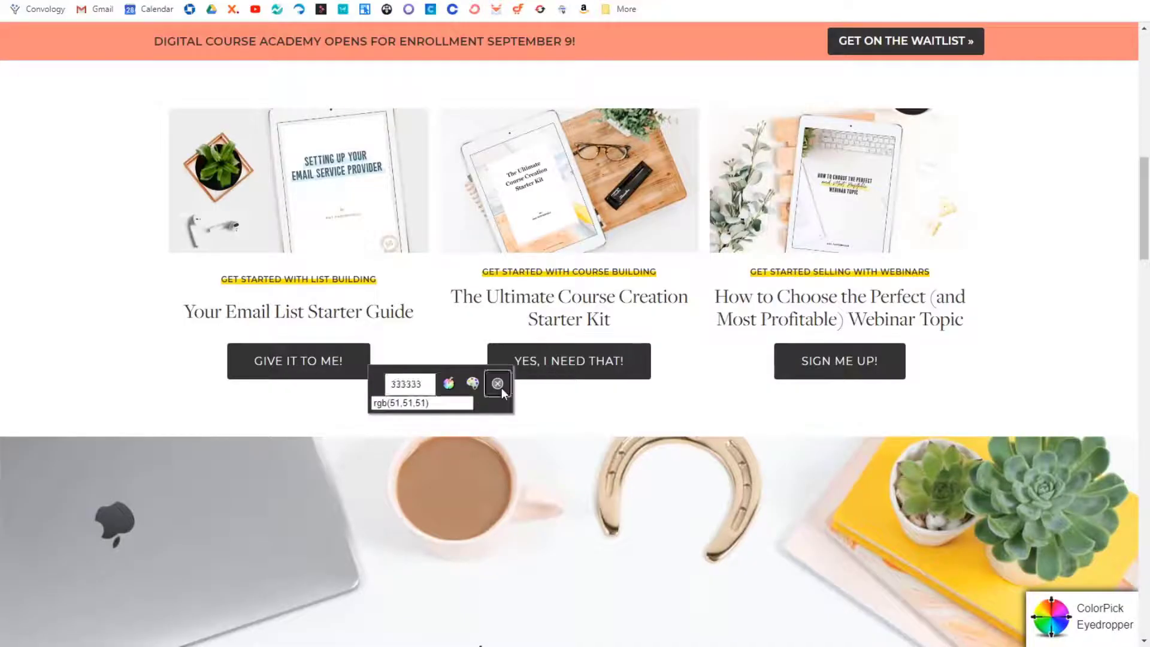
left_click(500, 384)
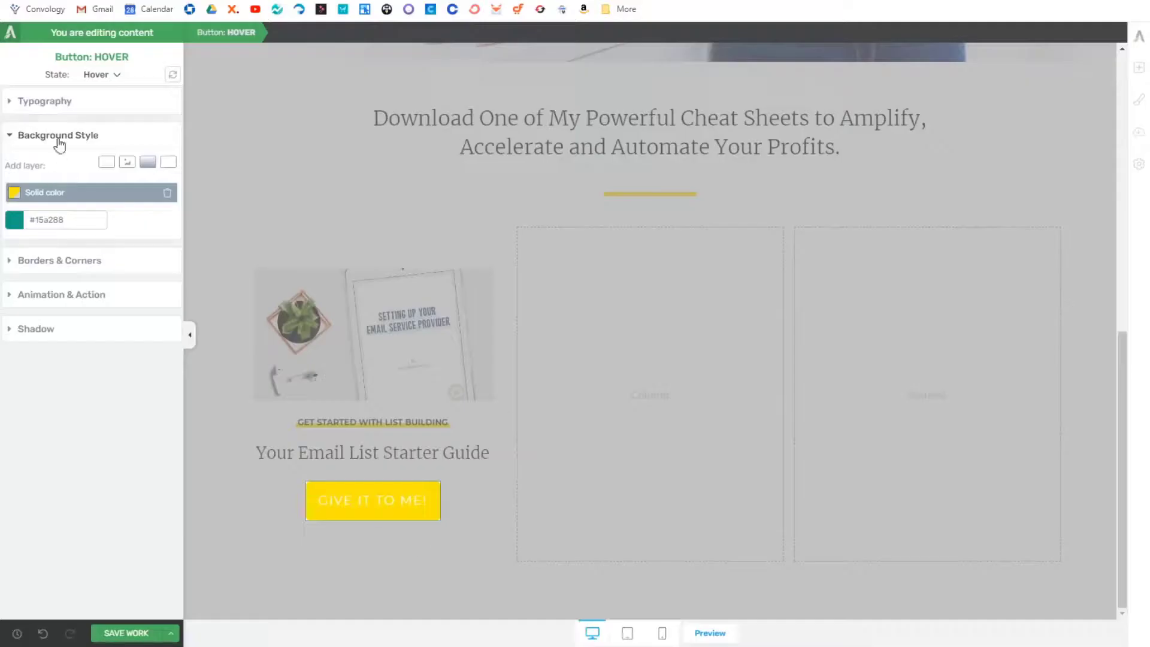
Step: Set the button's hover text color to black (#000000) and return to the normal state
left_click(55, 102)
left_click(87, 134)
left_click_drag(109, 170, 202, 306)
left_click(134, 426)
left_click(113, 75)
left_click(99, 93)
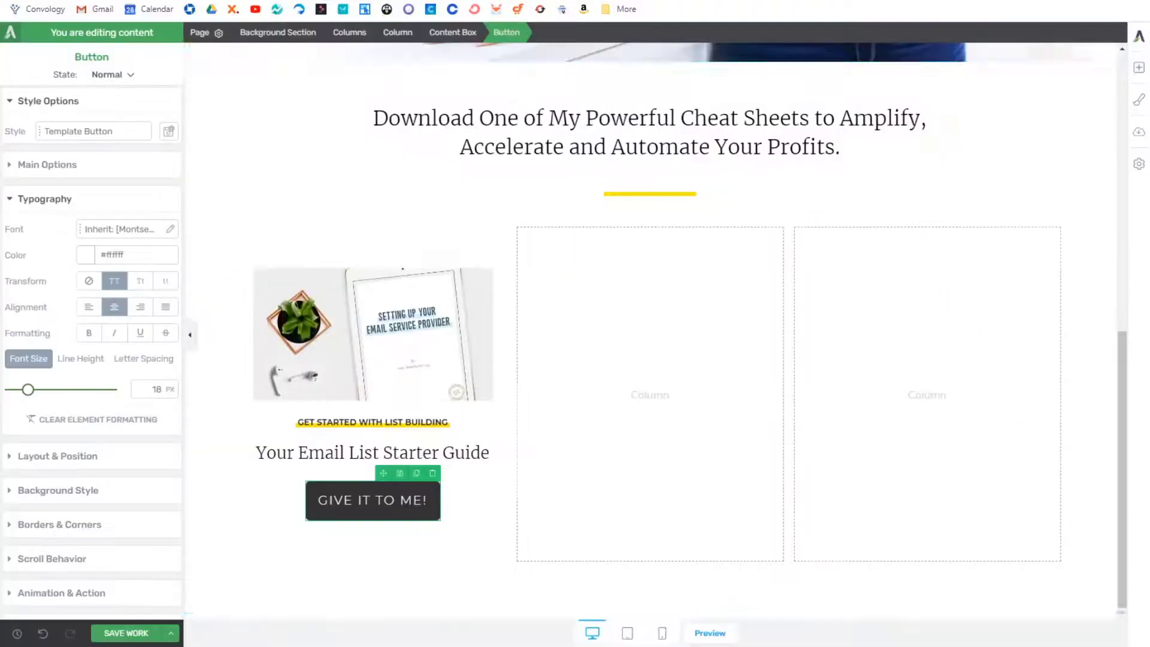
left_click(431, 314)
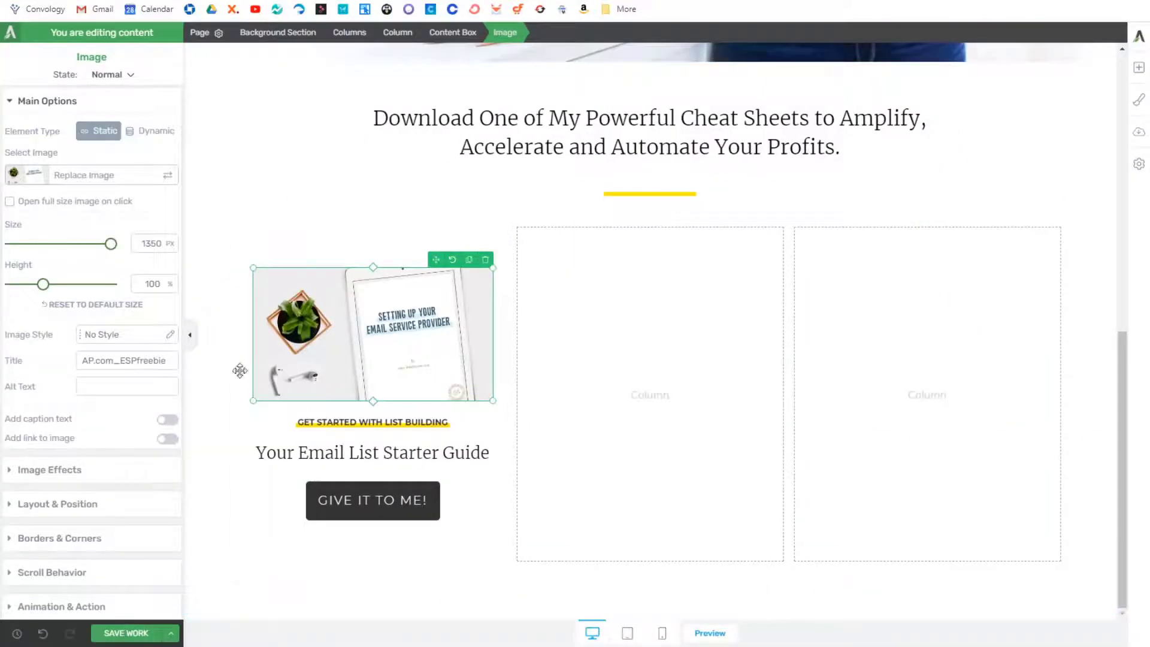
left_click(66, 473)
left_click(52, 103)
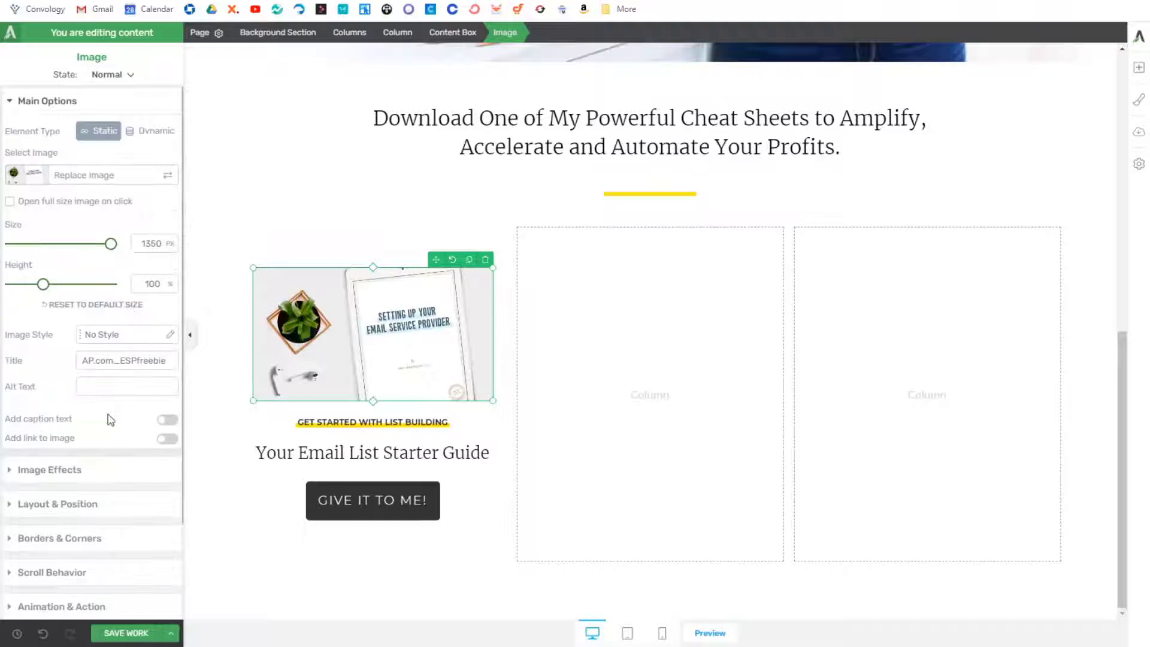
left_click(75, 510)
left_click(206, 289)
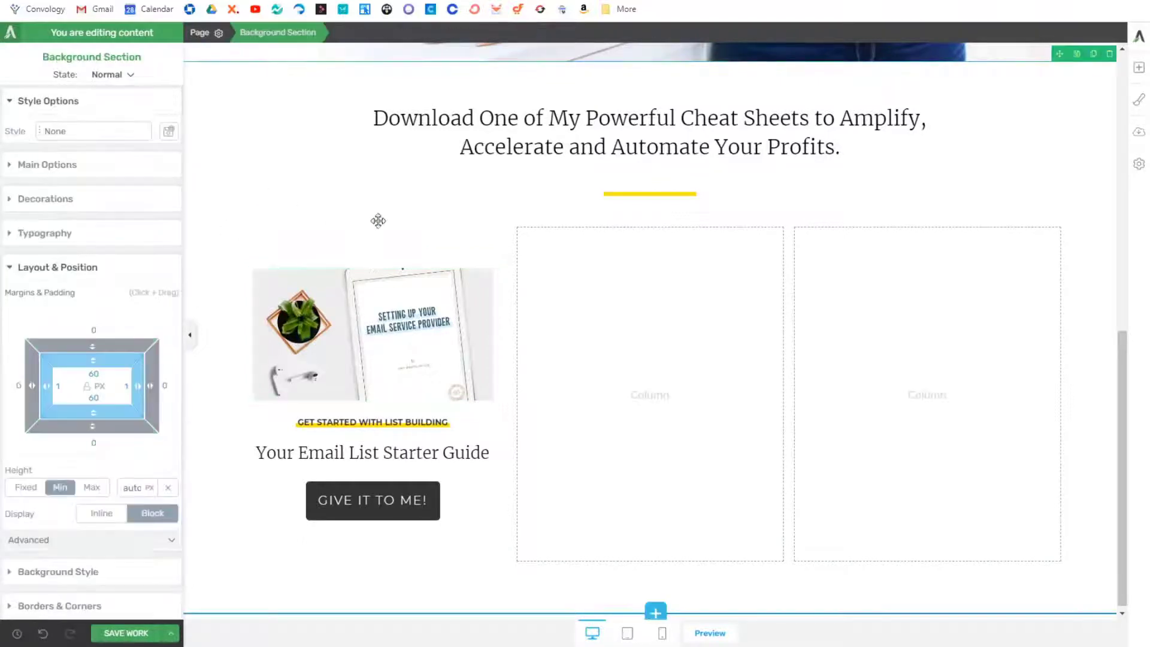
Step: Duplicate the first column's content box and place one copy in the second column and one in the third
left_click(332, 246)
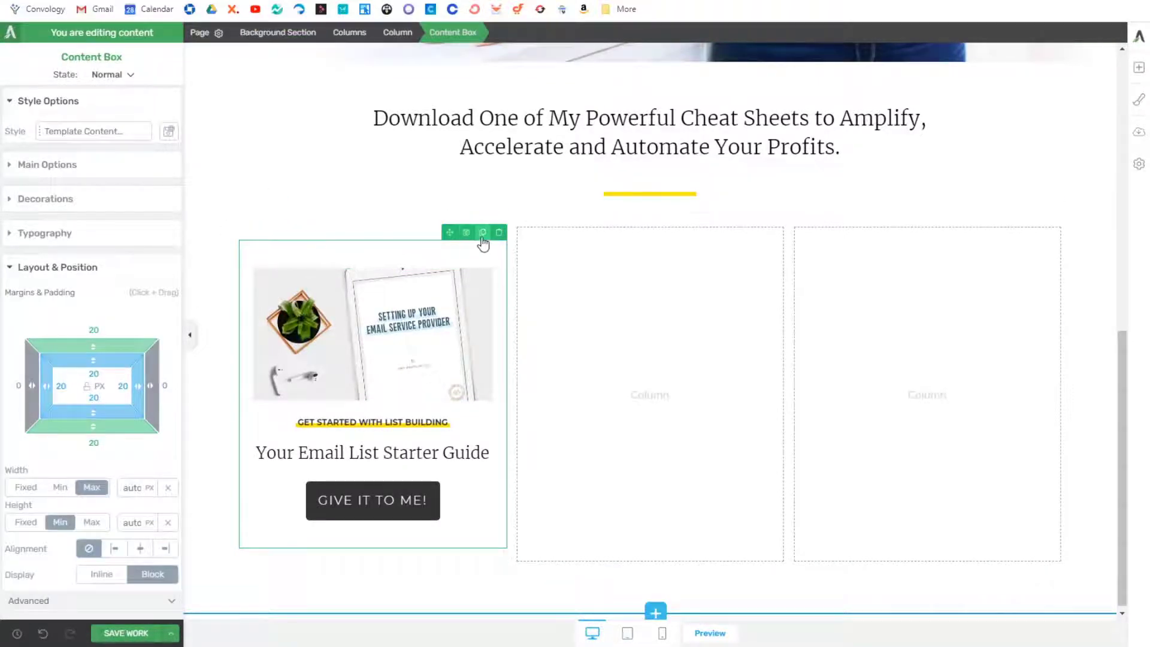
left_click_drag(482, 238, 662, 297)
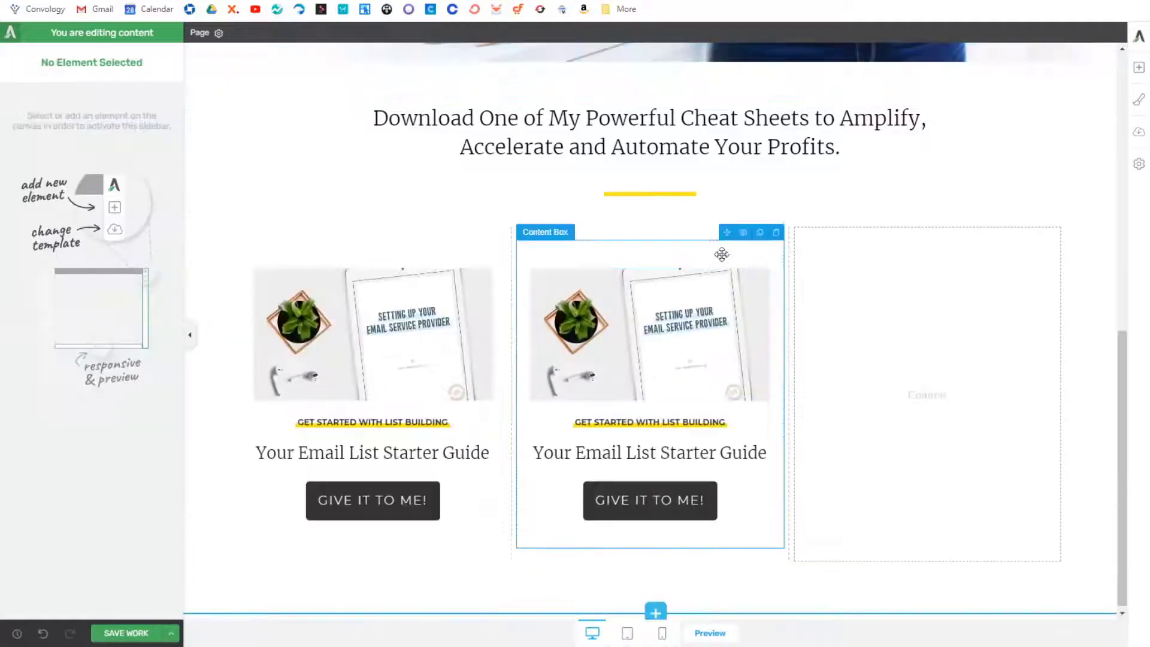
left_click_drag(726, 233, 962, 404)
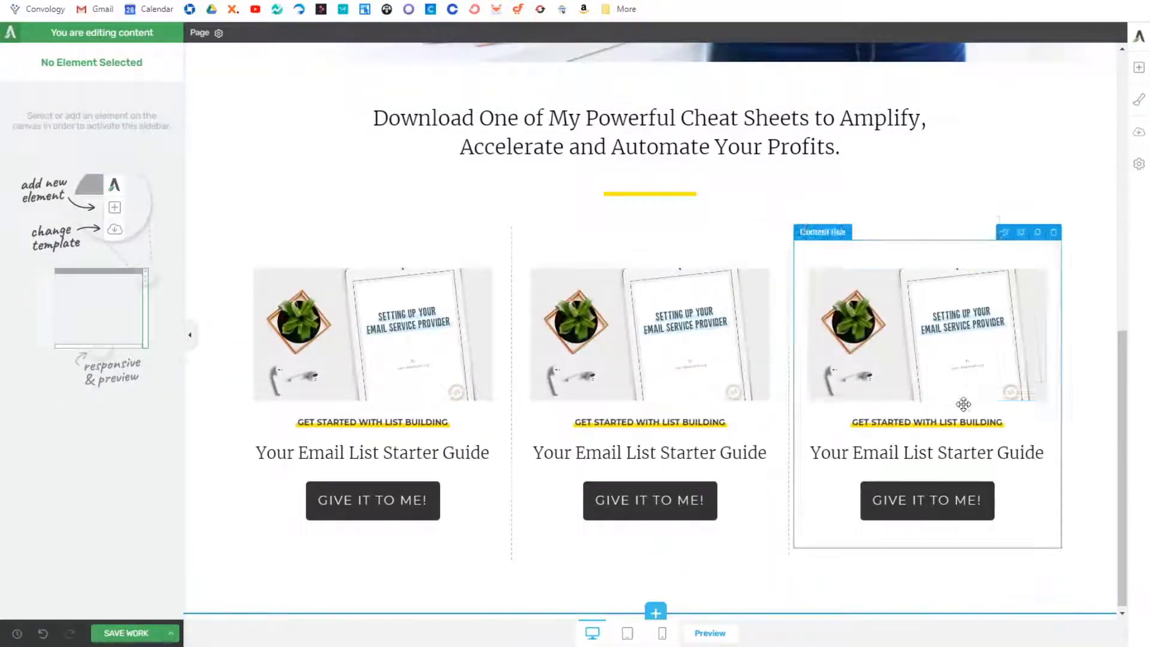
left_click(1012, 182)
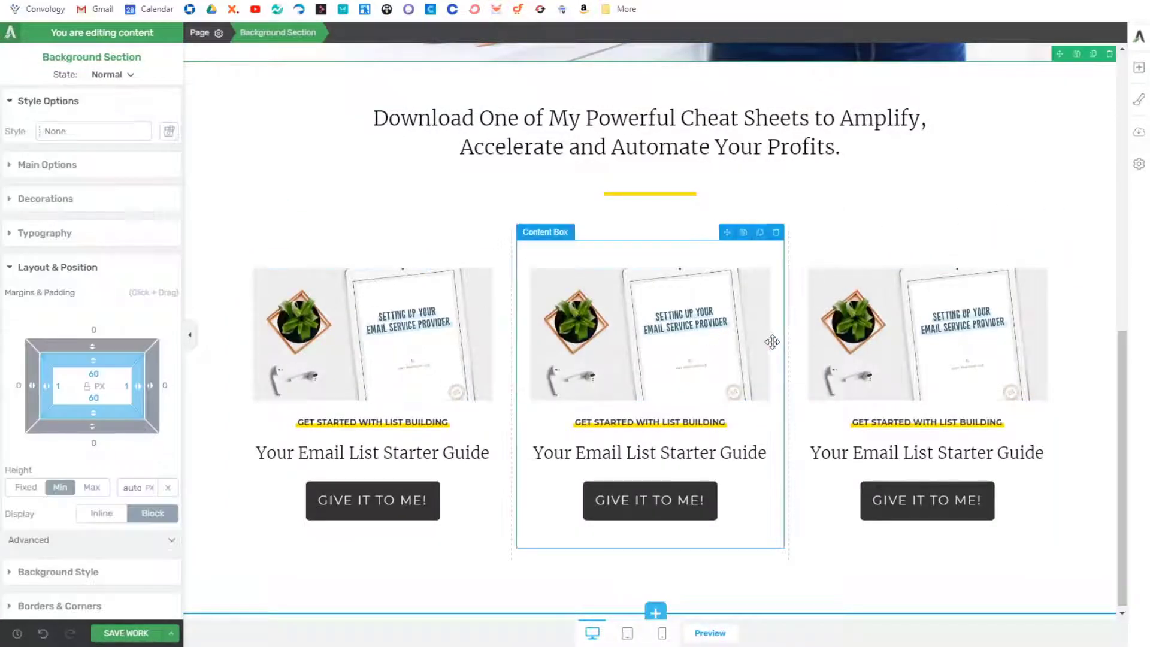
Step: Replace the second column's caption with "GET STARTED WITH COURSE BUILDING" copied from the reference page
left_click(622, 1)
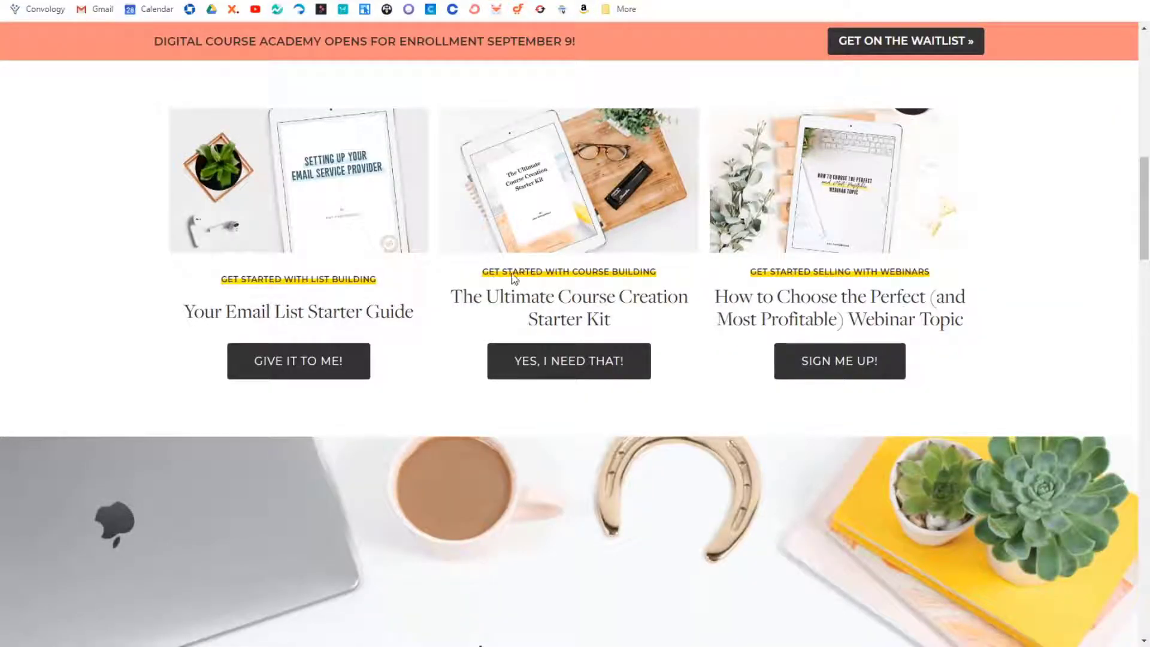
left_click_drag(489, 274, 606, 276)
left_click(594, 305)
left_click_drag(479, 277, 659, 282)
key("ctrl+c")
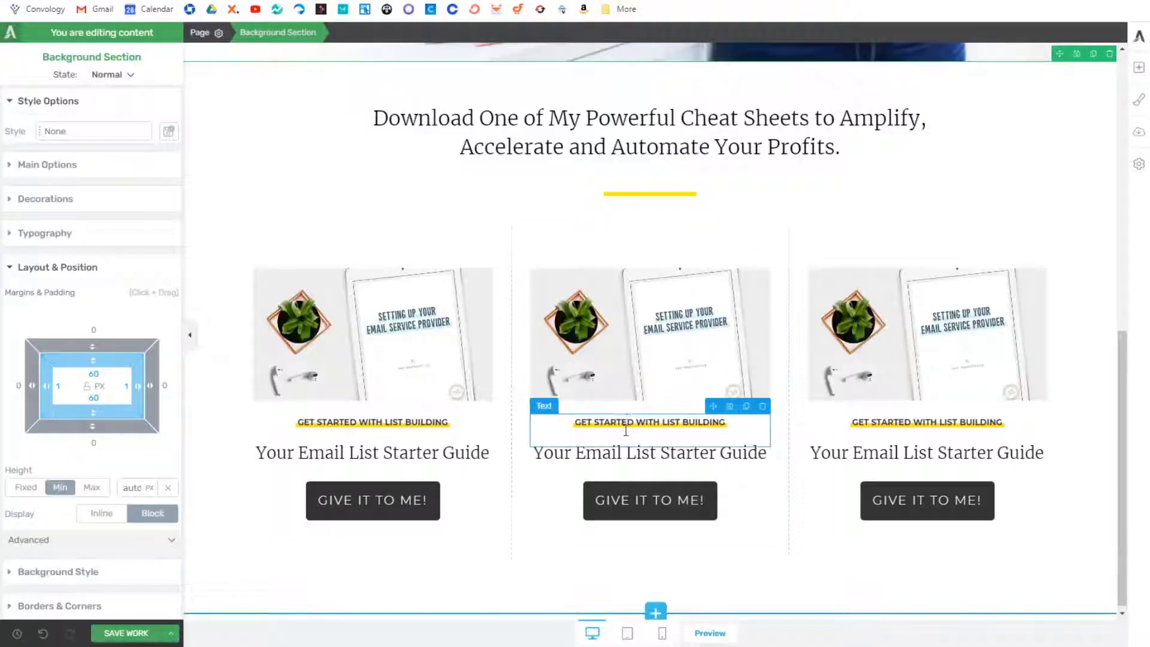
left_click(628, 421)
triple_click(628, 422)
key("ctrl+v")
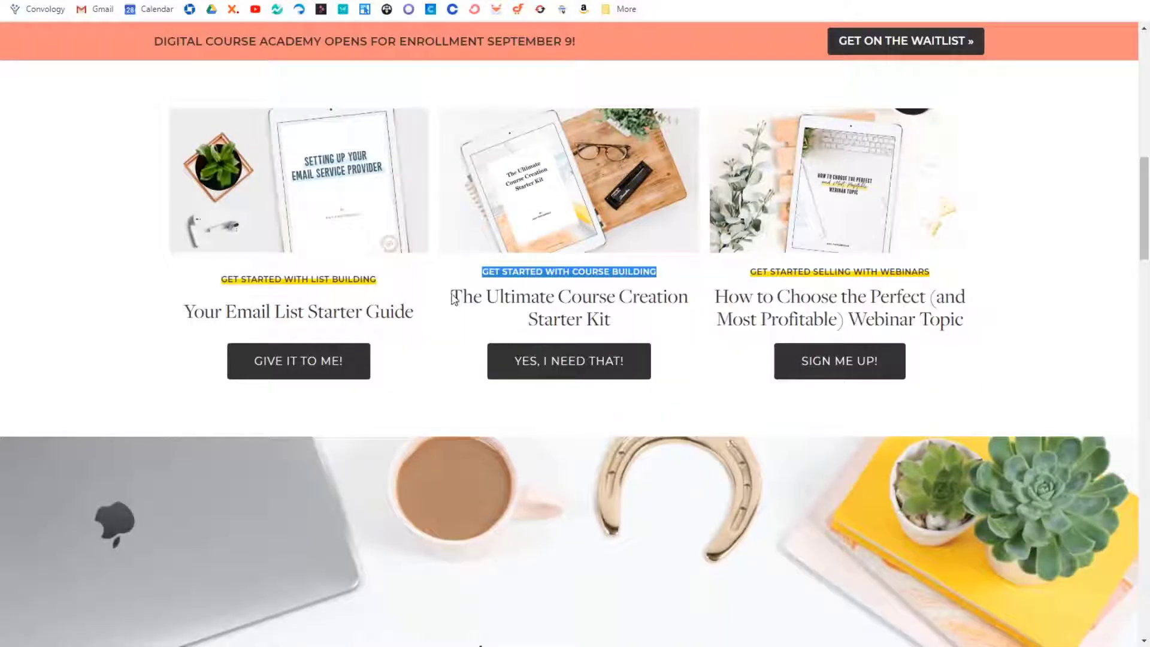
Step: Replace the second column's heading with "The Ultimate Course Creation Starter Kit" copied from the reference page
left_click_drag(453, 298, 620, 321)
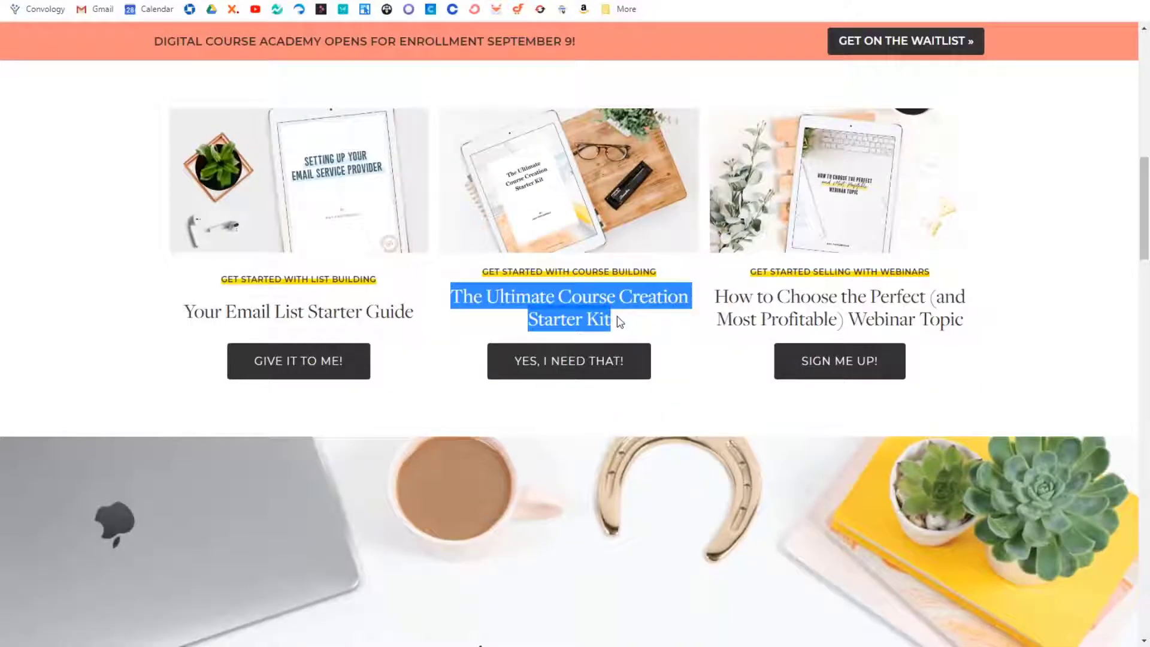
key("ctrl+c")
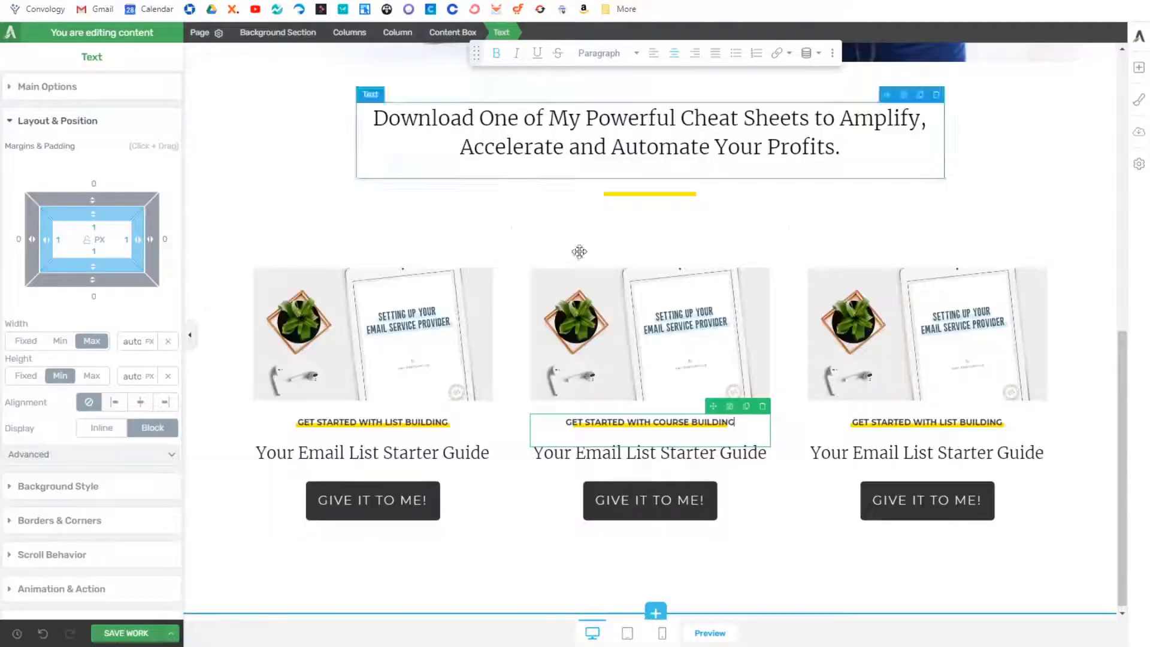
left_click(650, 453)
triple_click(649, 453)
key("ctrl+v")
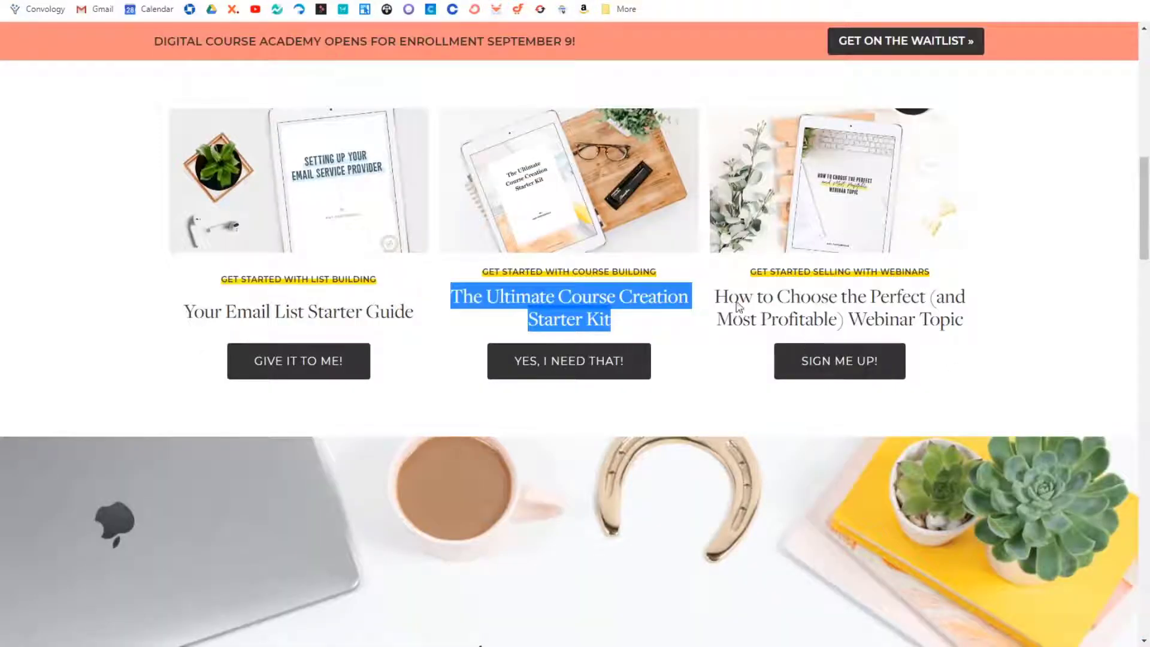
Step: Replace the third column's heading with the reference page's "How to Choose the Perfect (and Most Profitable) Webinar Topic"
left_click_drag(716, 297, 971, 329)
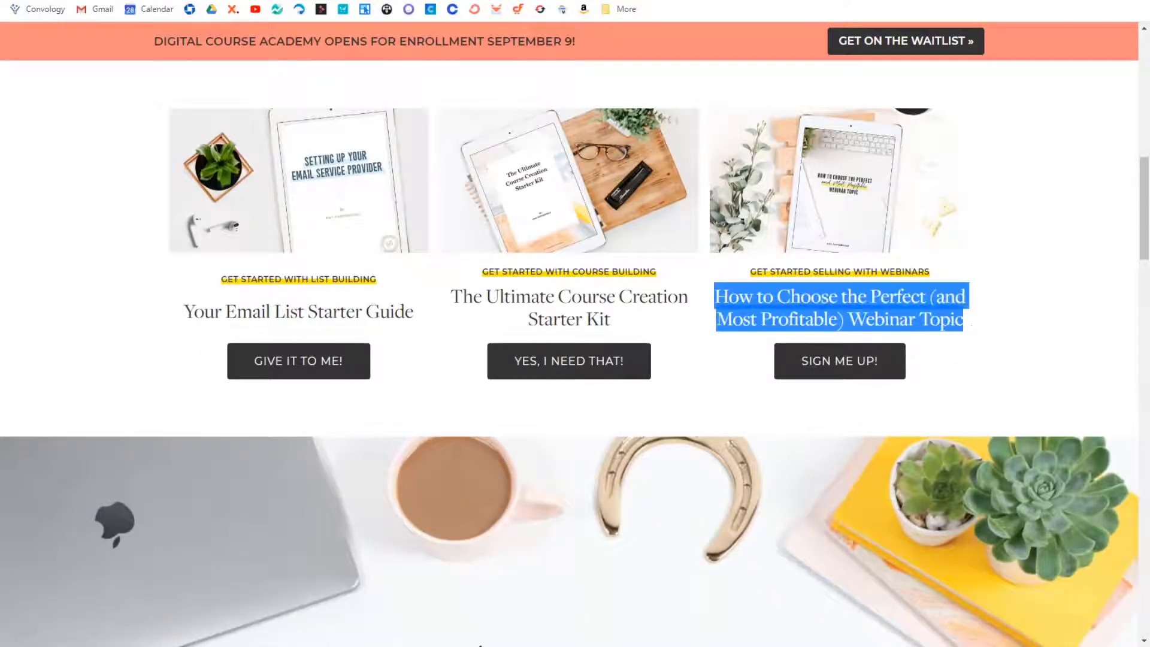
key("ctrl+c")
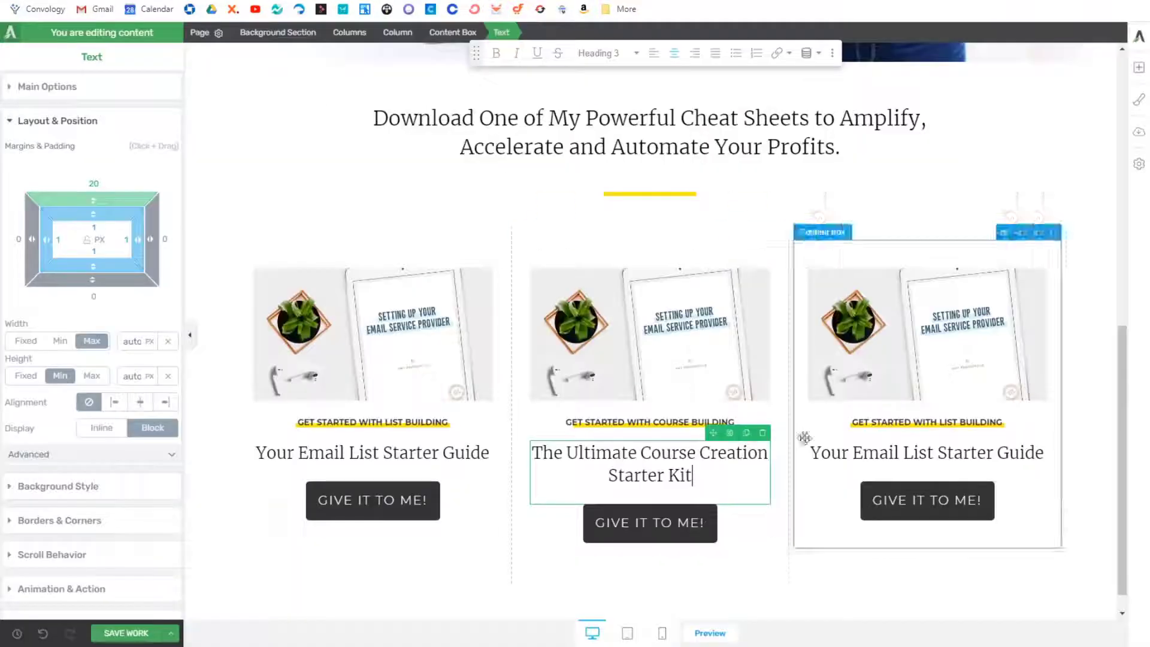
triple_click(926, 452)
key("ctrl+v")
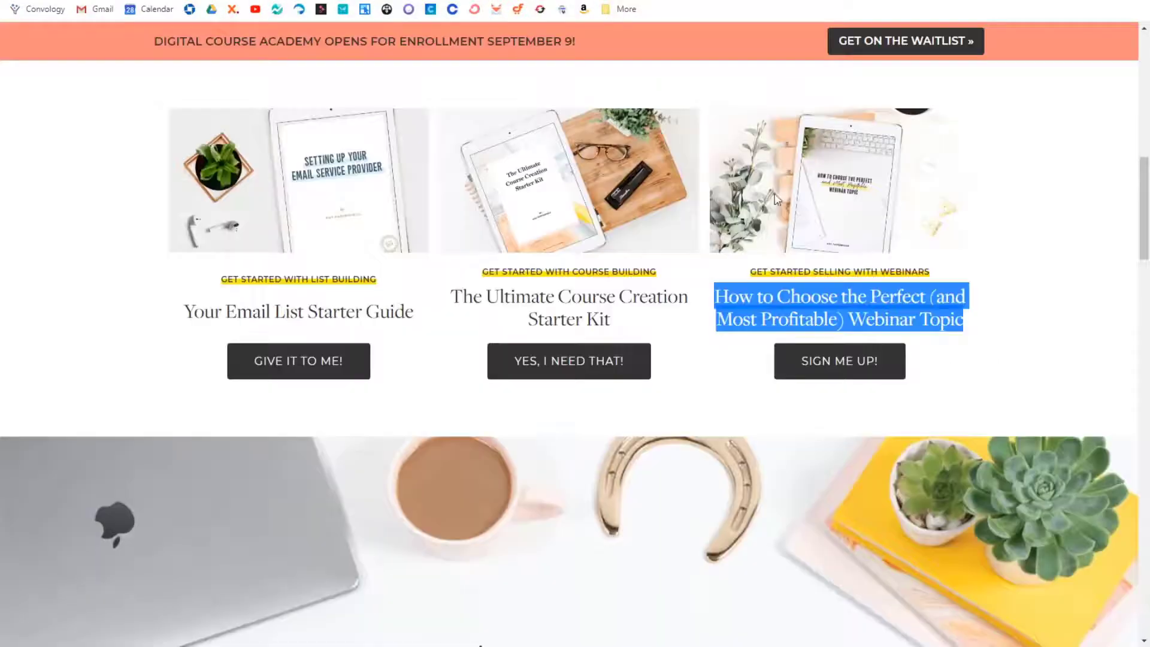
Step: Replace the third column's caption with "GET STARTED SELLING WITH WEBINARS" copied from the reference page
left_click_drag(935, 272, 805, 274)
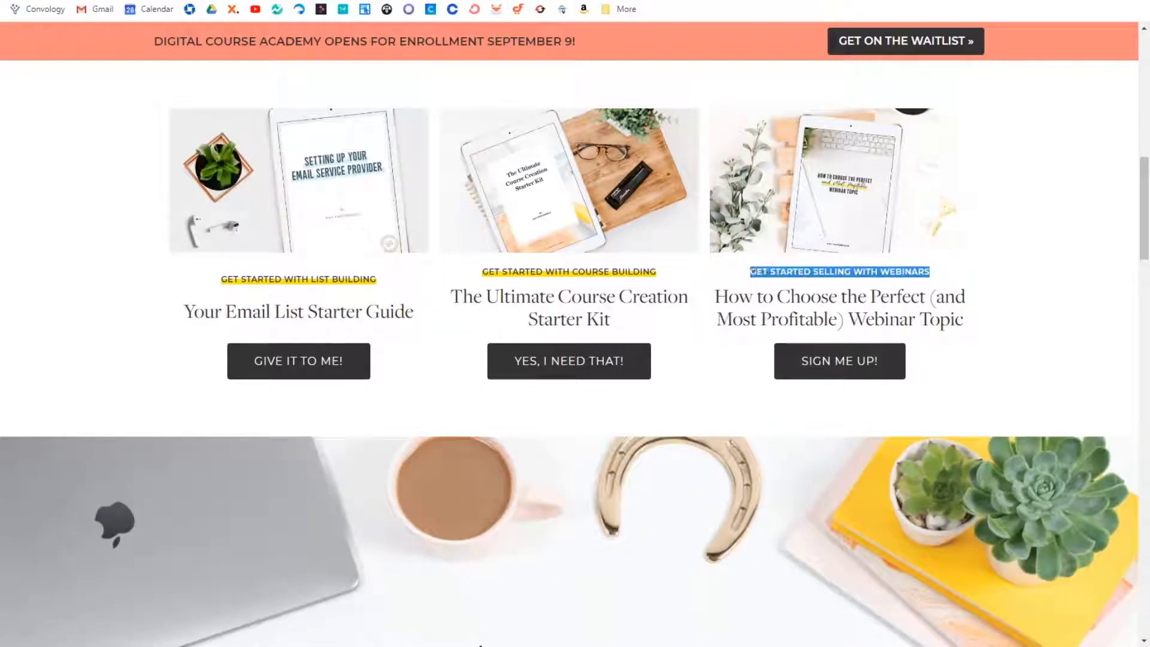
key("ctrl+c")
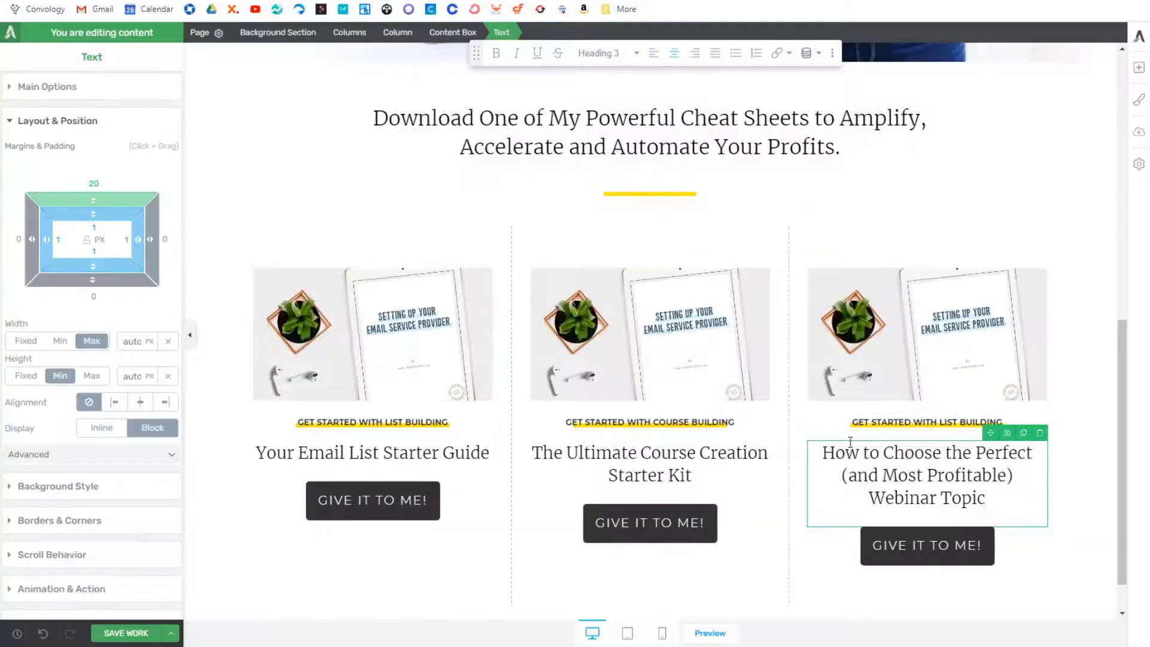
triple_click(851, 421)
key("ctrl+v")
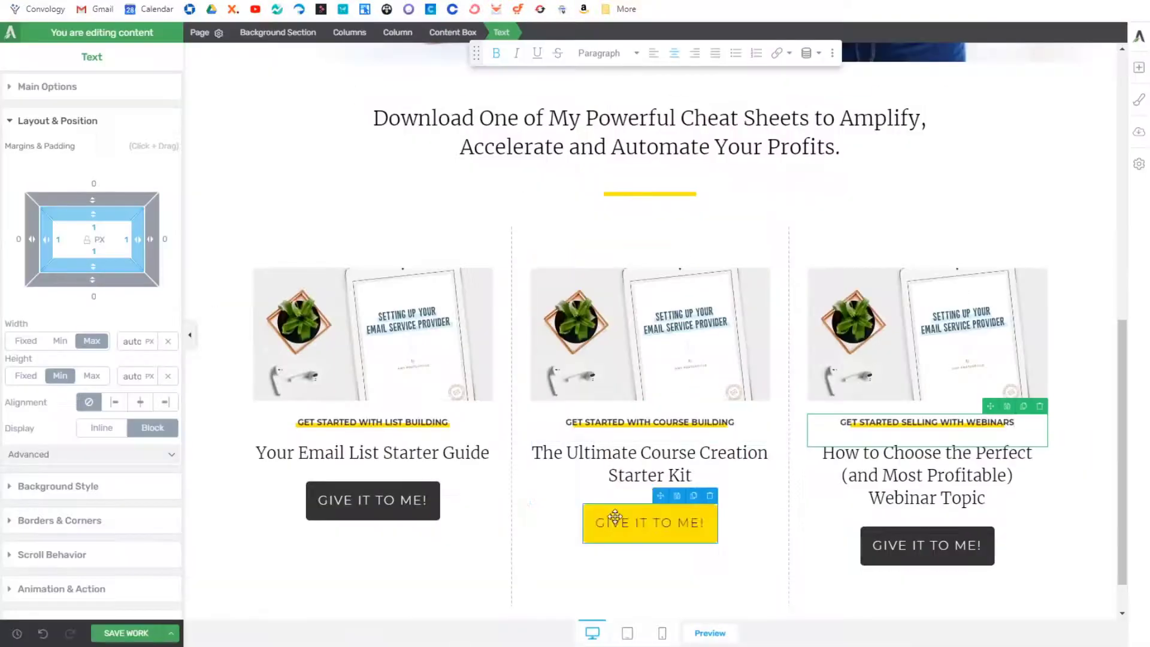
Step: Change the second column's button text to "YES I NEED THAT!" and the third column's to "SIGN ME UP!"
triple_click(615, 518)
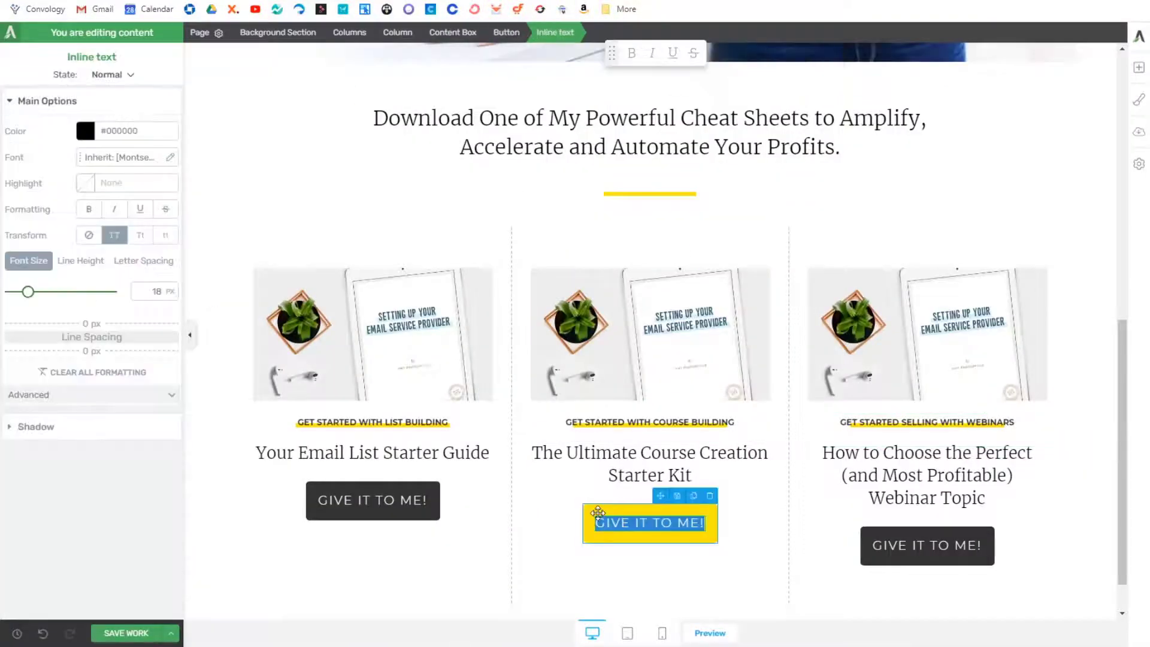
type("YES I NEED THAT!")
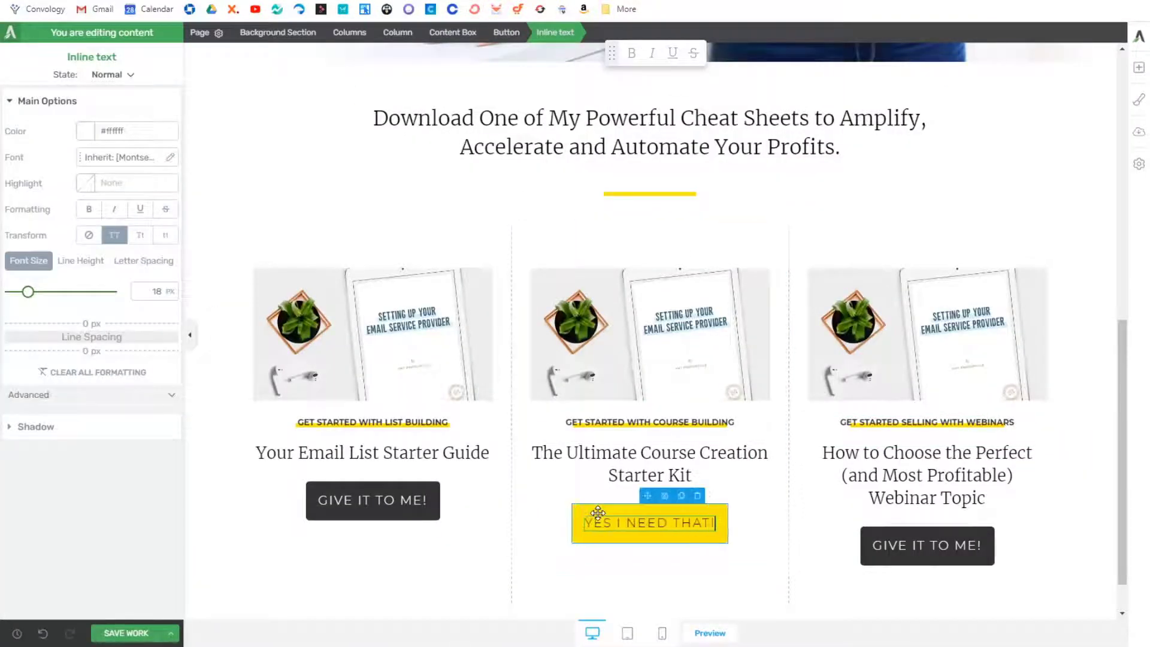
triple_click(885, 545)
type("SIGN ME UP!")
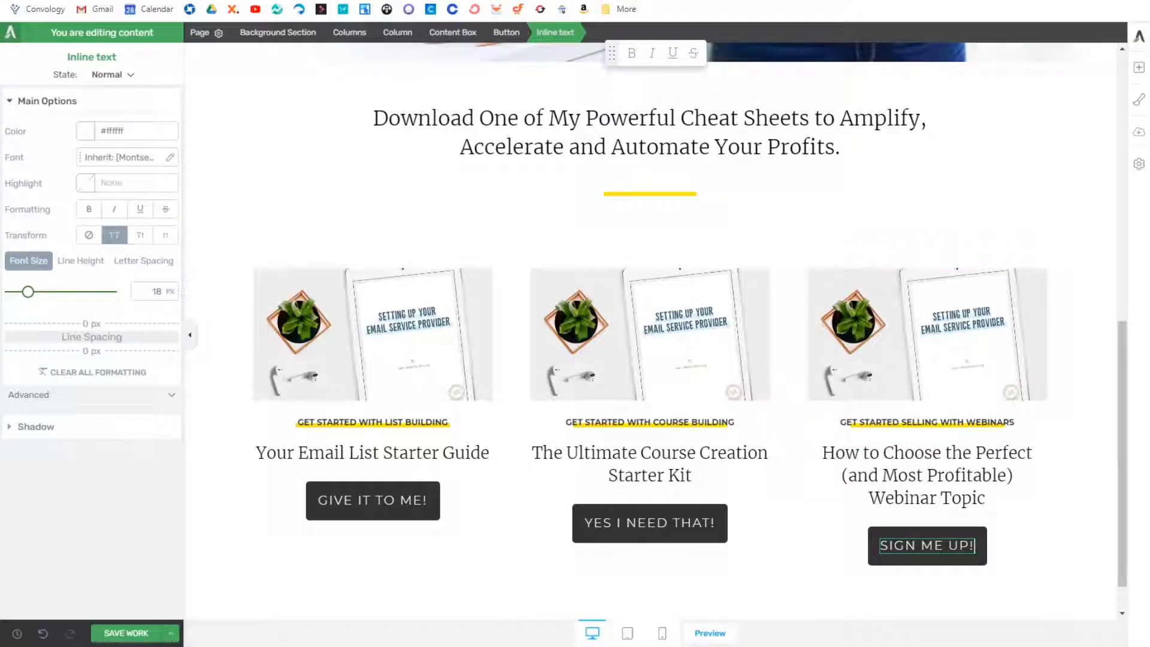
Step: Compare the three rebuilt columns with the cheat sheet section on the reference page
left_click(608, 1)
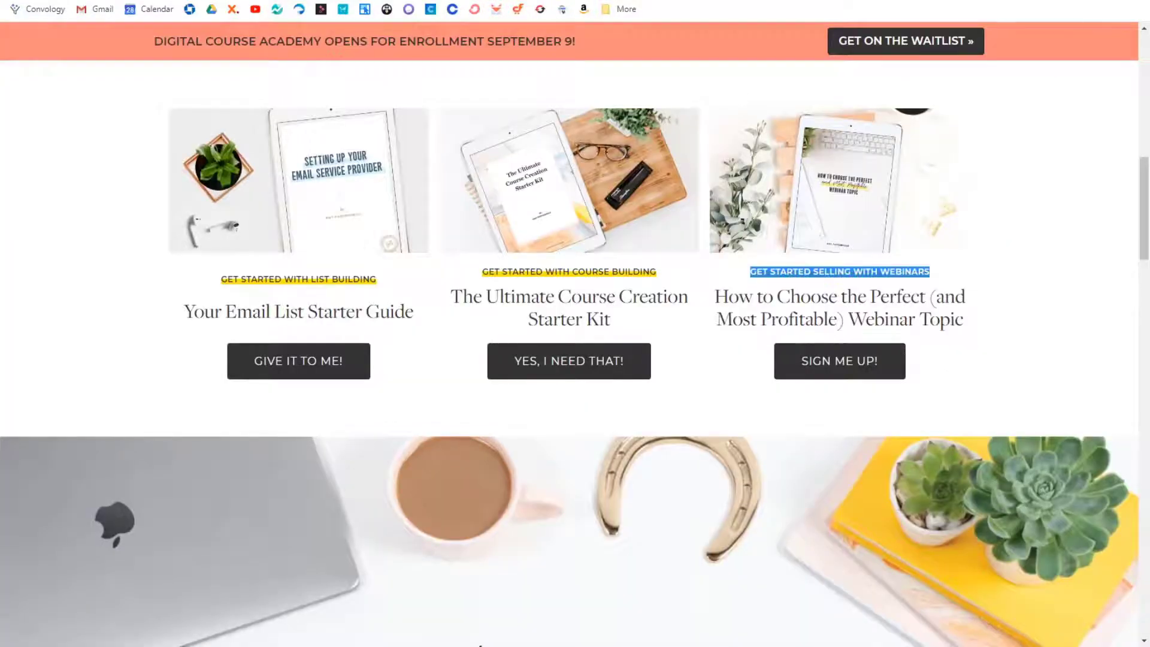
left_click(623, 1)
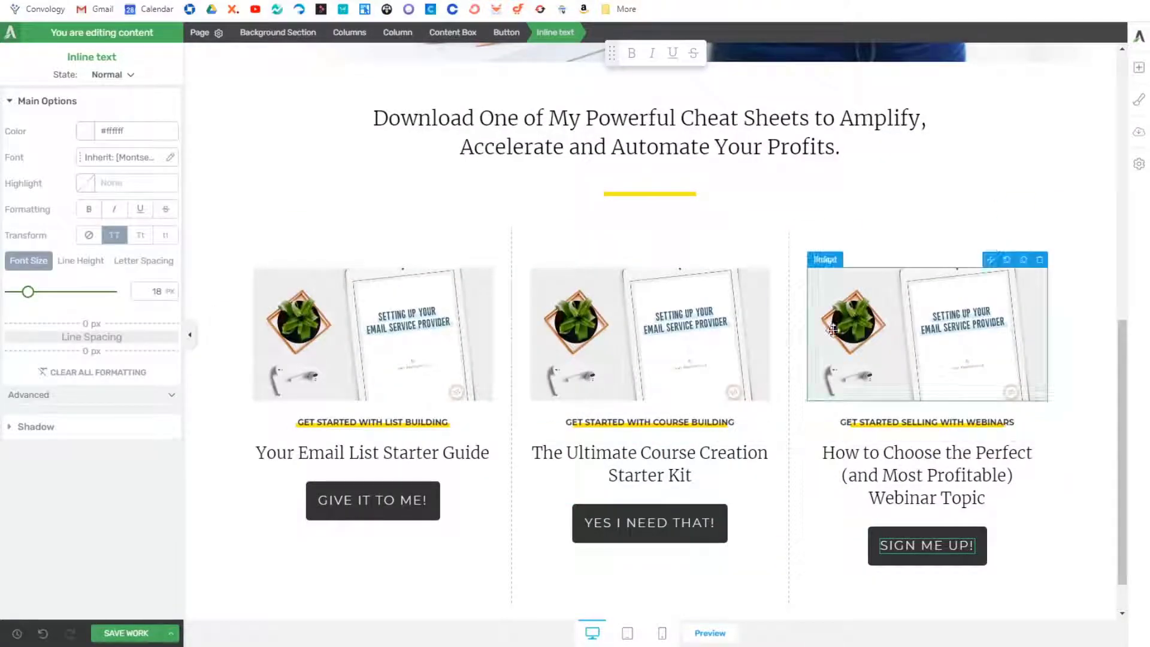
left_click(608, 2)
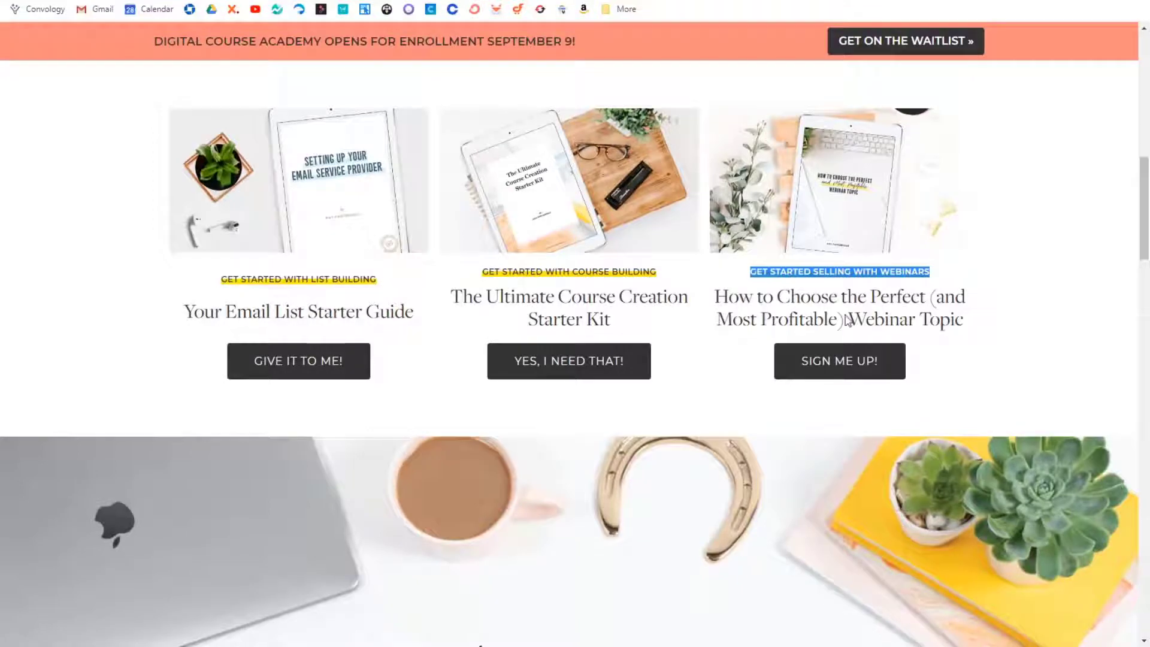
Step: Compare the rebuilt section's heading, divider and columns with the reference page, viewing the rebuilt section without the editing sidebar
left_click(485, 2)
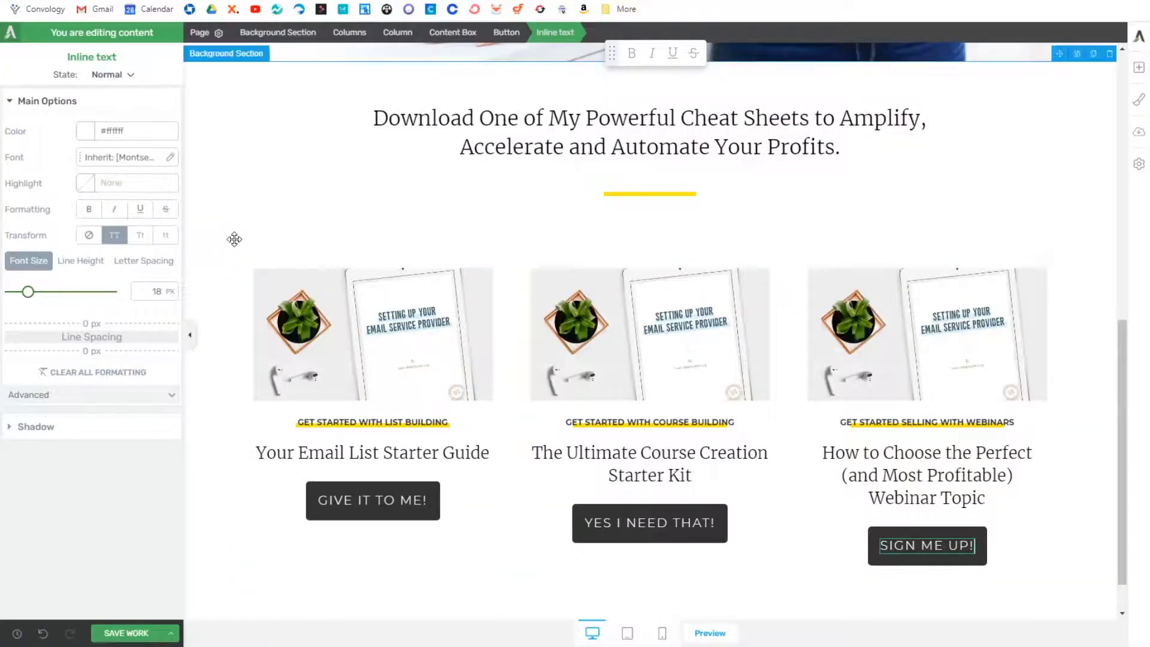
scroll(373, 92, "up", 2)
left_click(497, 2)
scroll(533, 297, "up", 6)
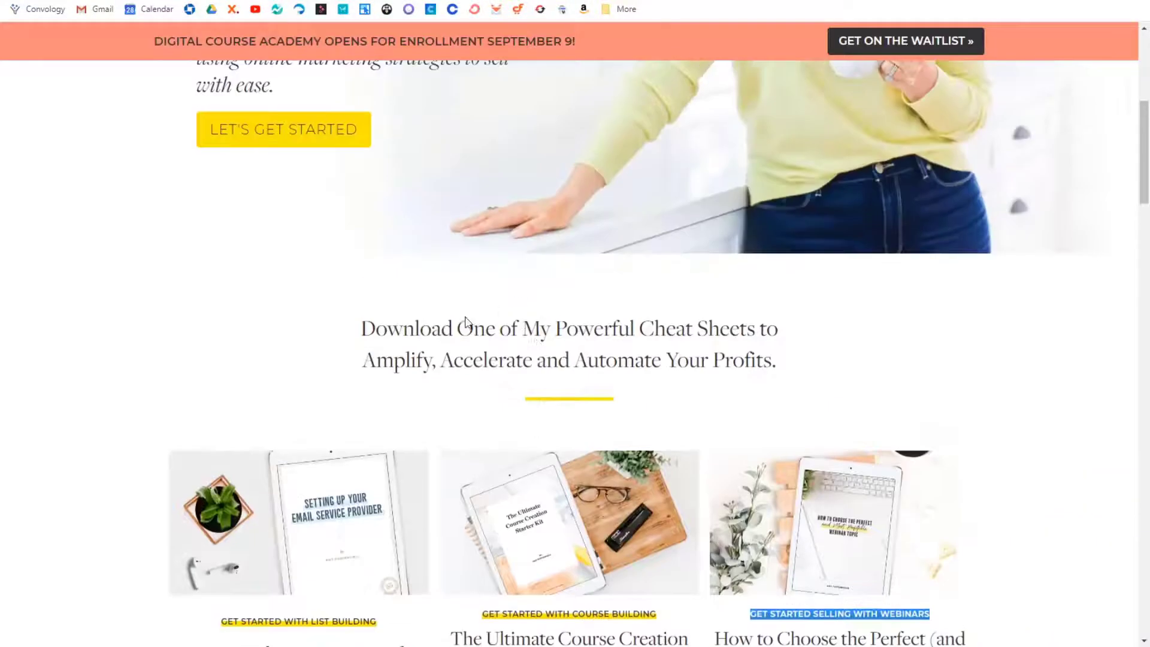
scroll(184, 431, "down", 1)
scroll(659, 468, "down", 2)
left_click(371, 1)
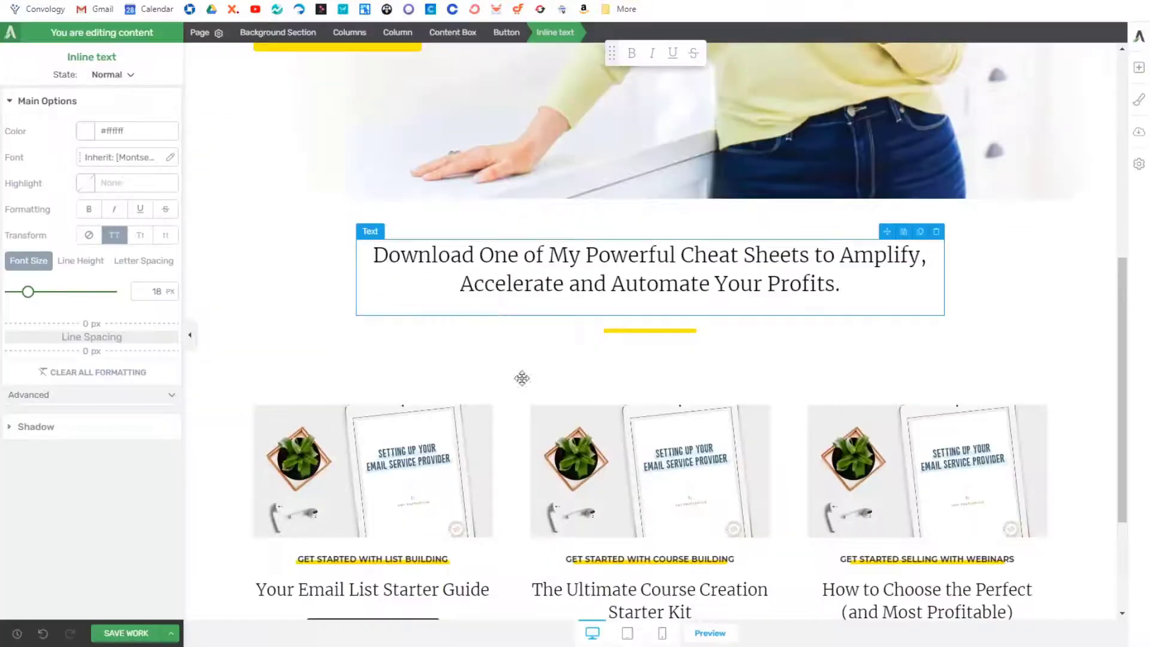
scroll(521, 377, "down", 2)
left_click(190, 336)
scroll(516, 291, "up", 2)
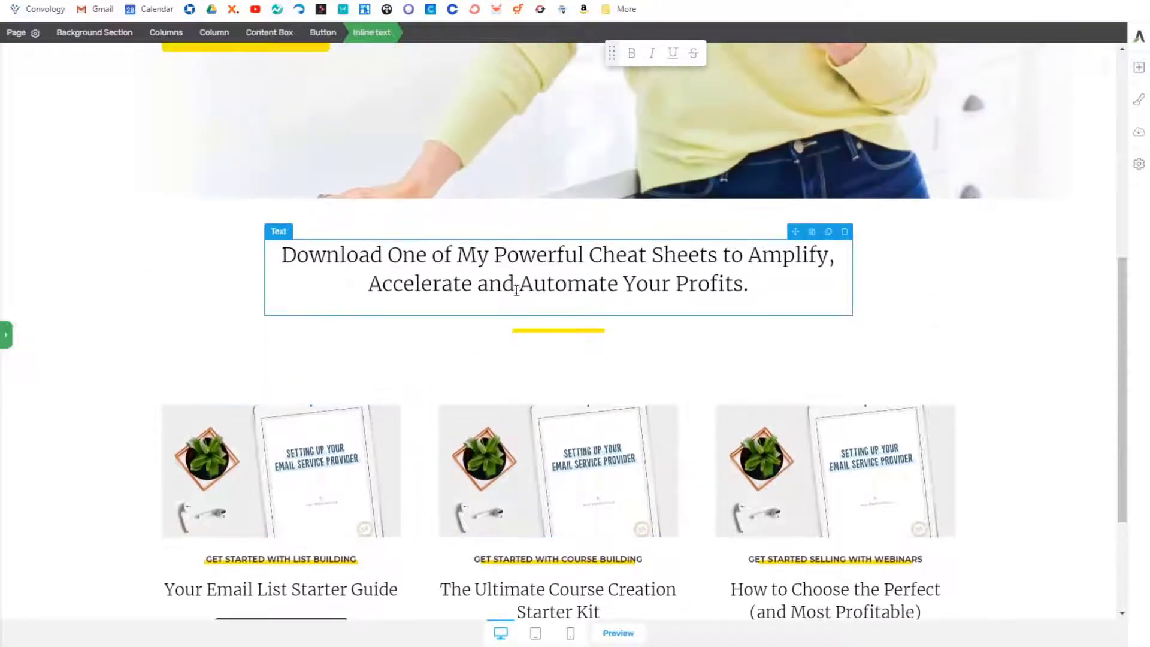
scroll(722, 408, "up", 2)
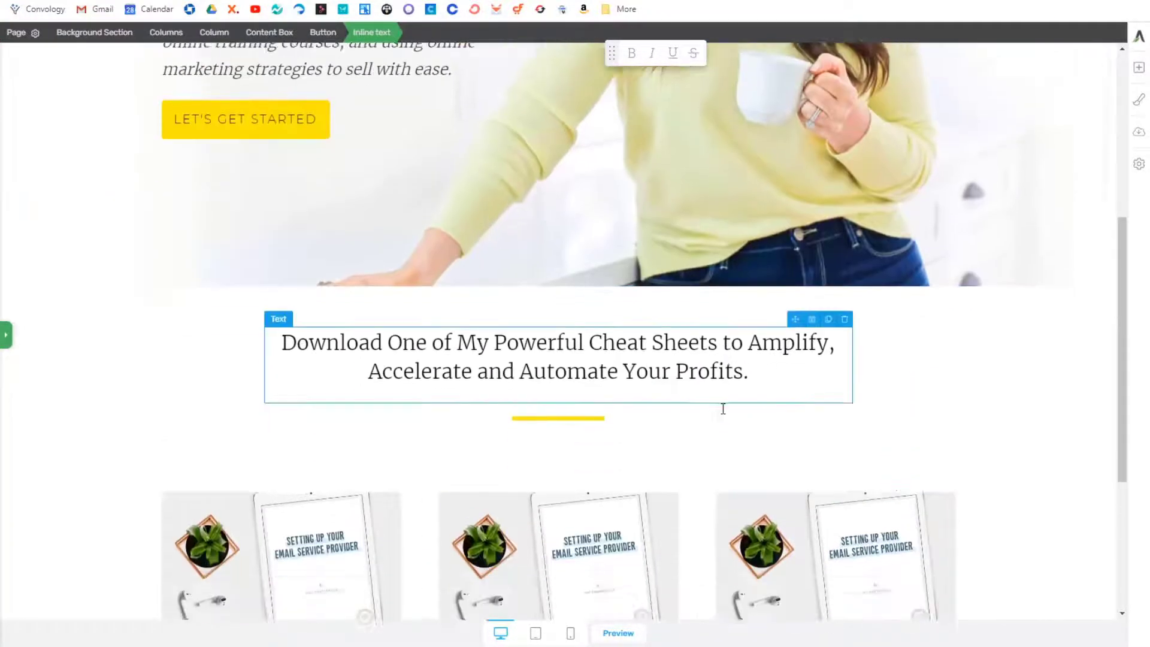
scroll(727, 403, "down", 3)
scroll(727, 403, "down", 2)
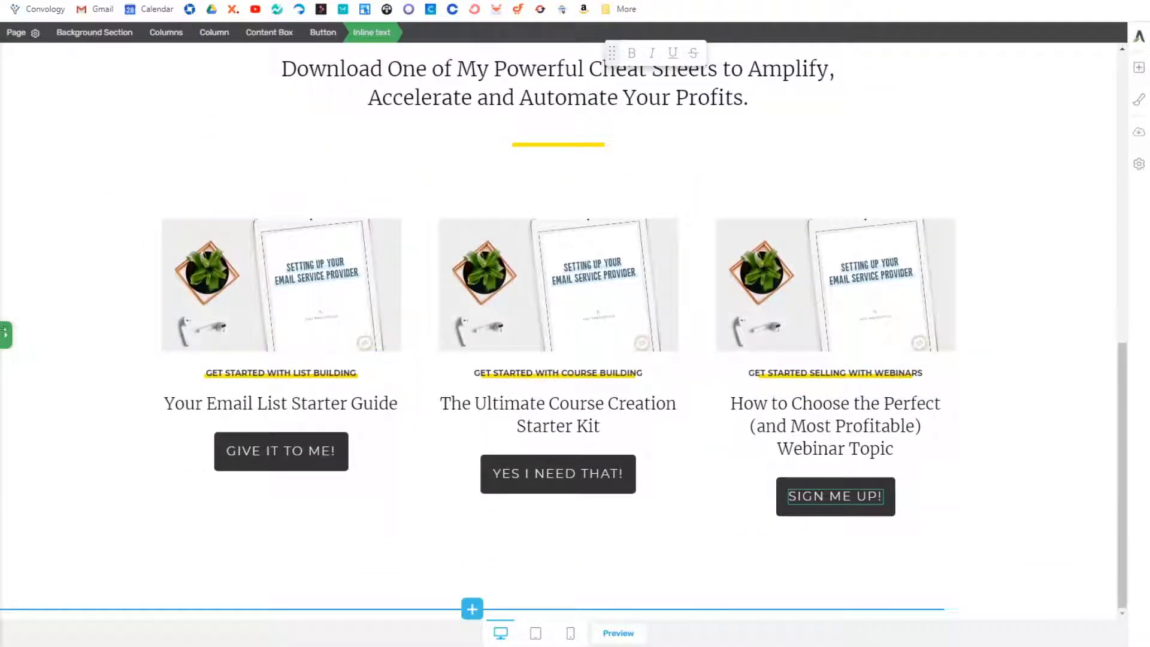
Step: Set the font size of the headings in all three columns to 22 px
left_click(7, 336)
left_click(454, 406)
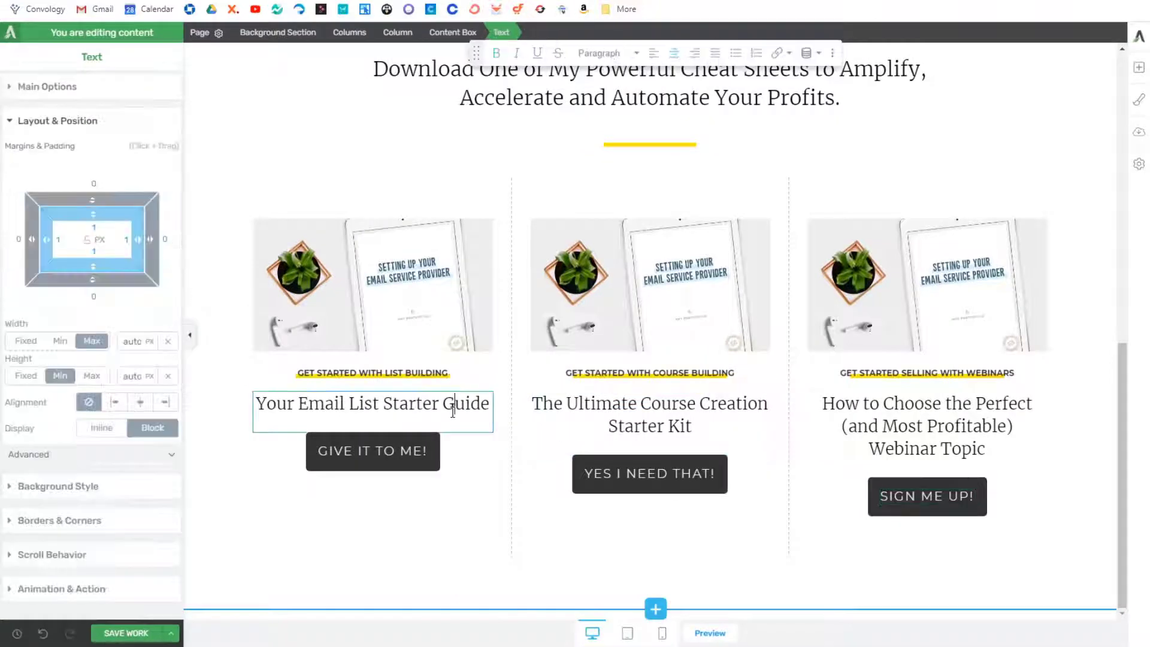
left_click(860, 430)
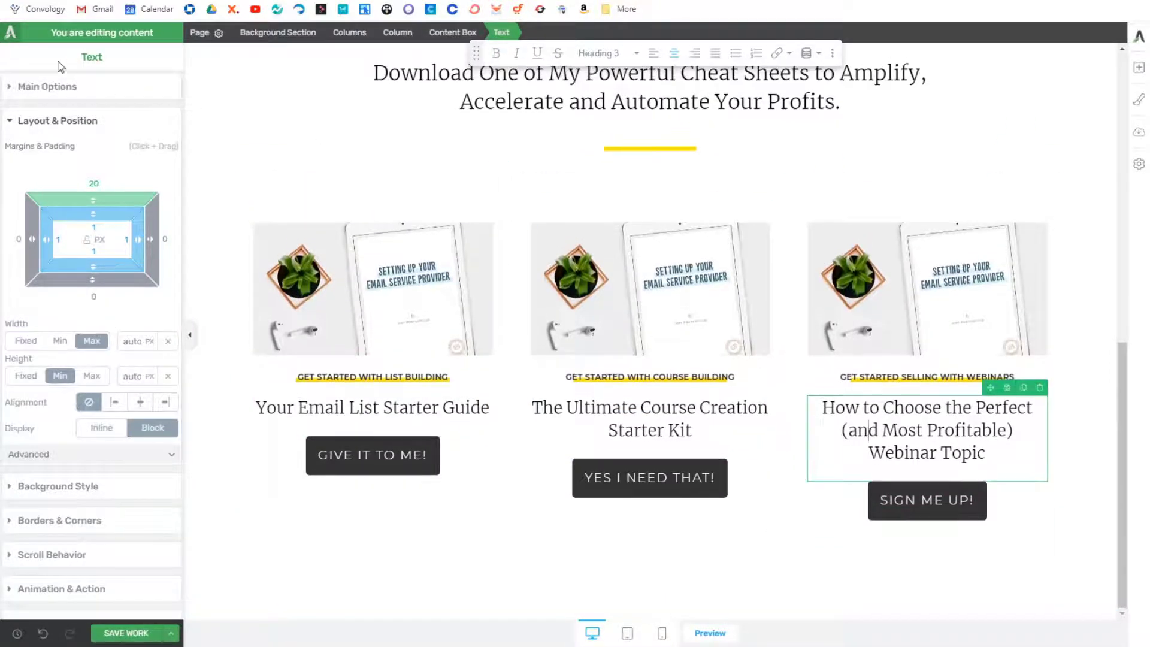
double_click(156, 278)
type("22")
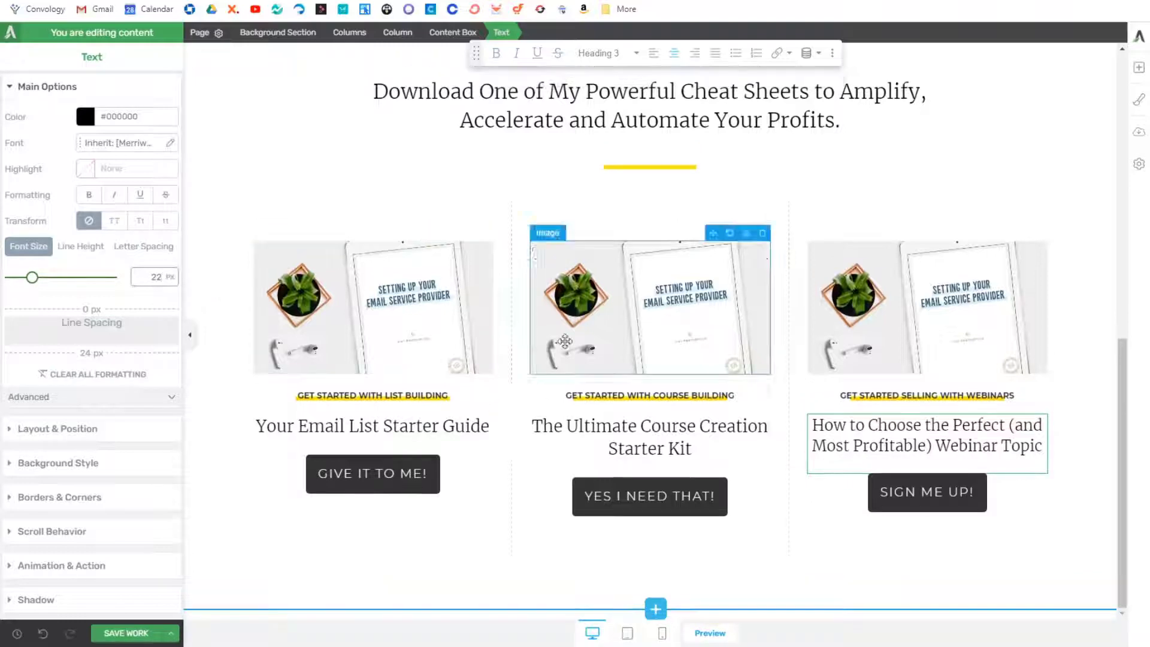
left_click(651, 428)
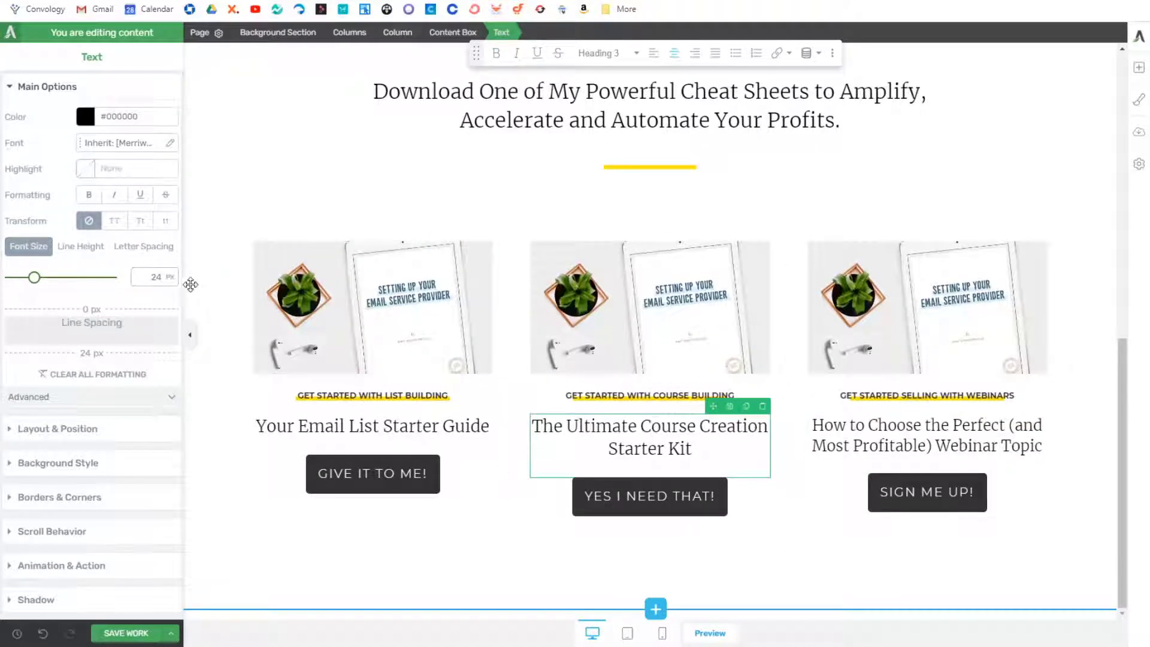
double_click(157, 279)
type("22")
left_click(377, 433)
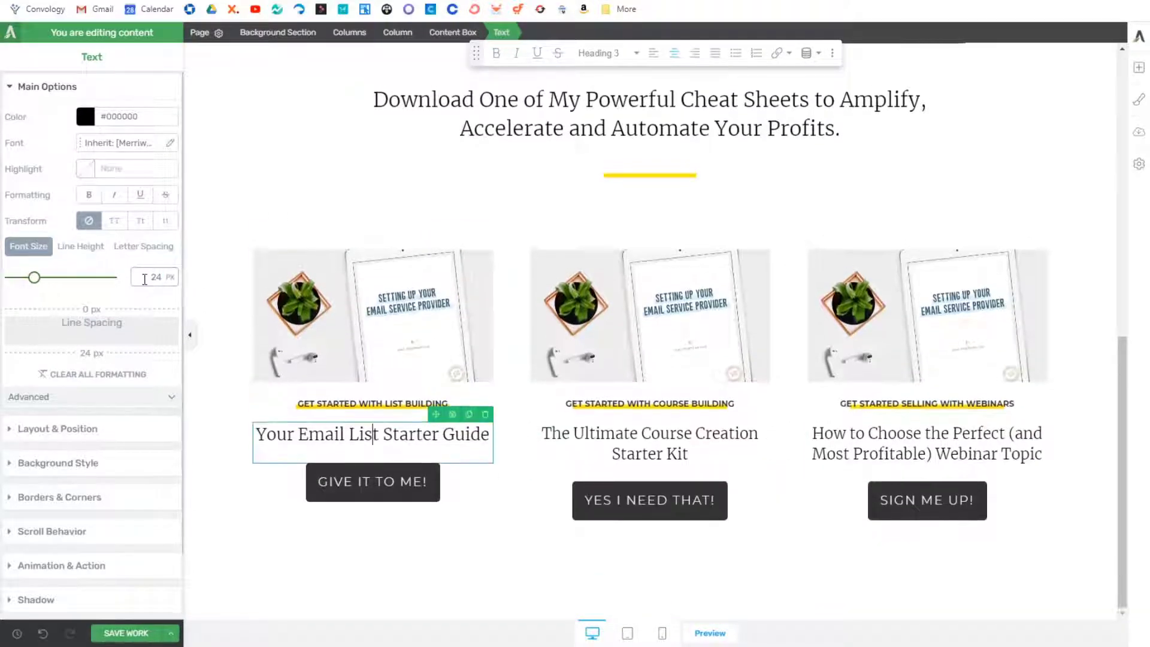
double_click(157, 278)
type("22")
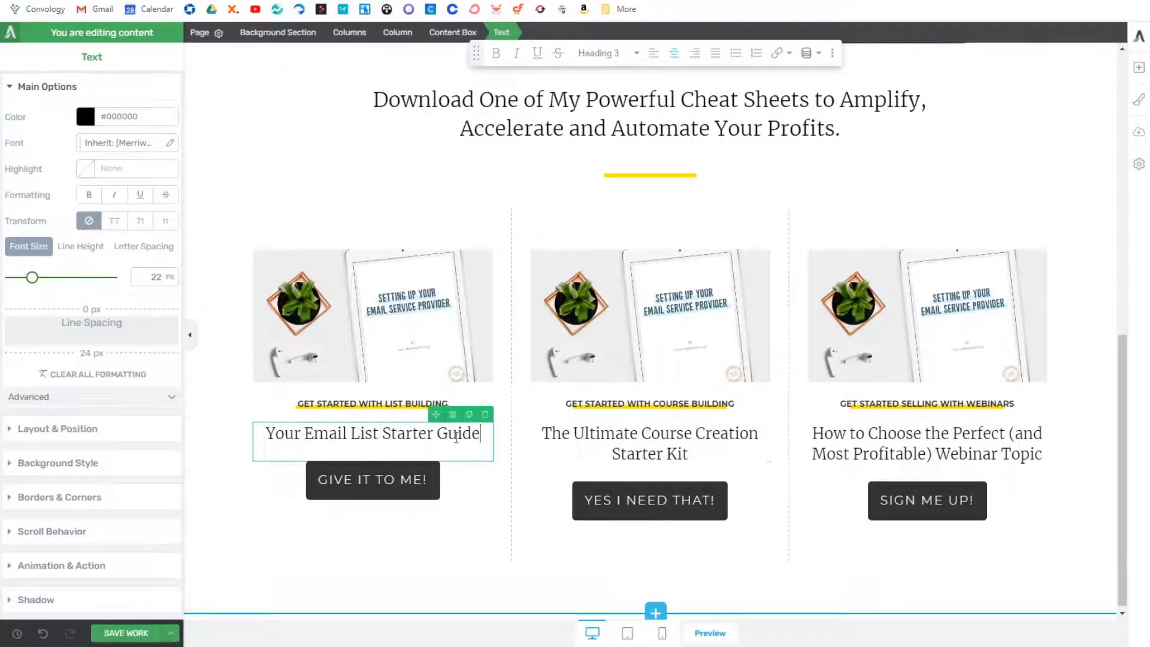
Step: Try an extra blank line beneath the first column's heading to lower its button, and restore the original spacing
key("shift+Return")
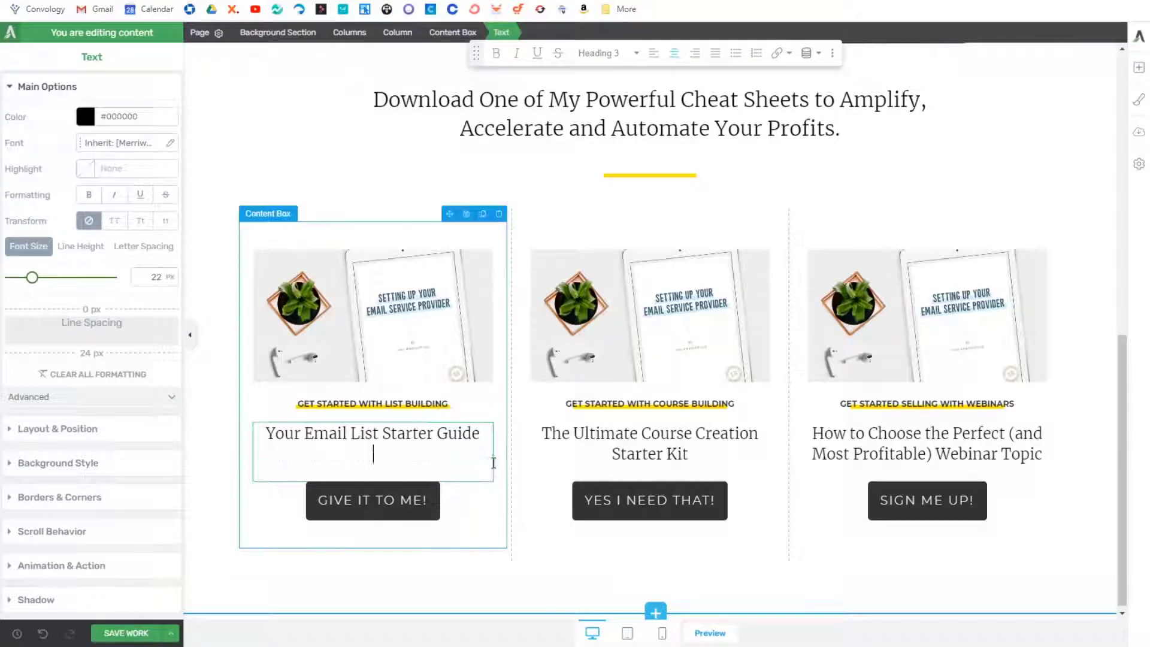
key("BackSpace")
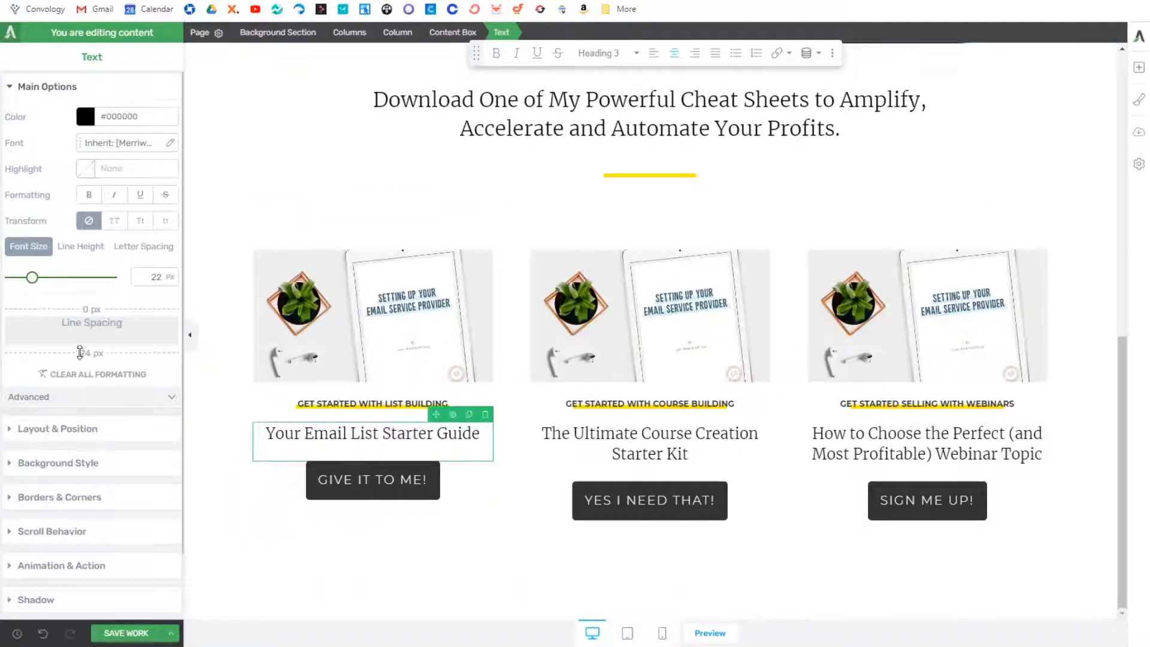
key("Return")
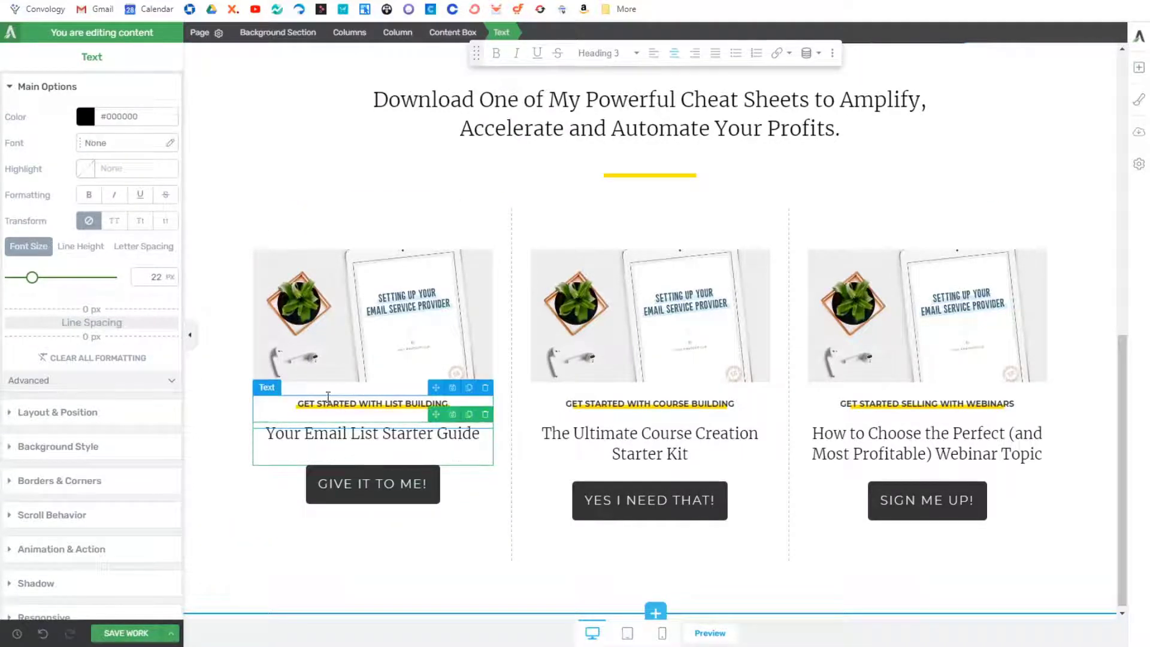
key("BackSpace")
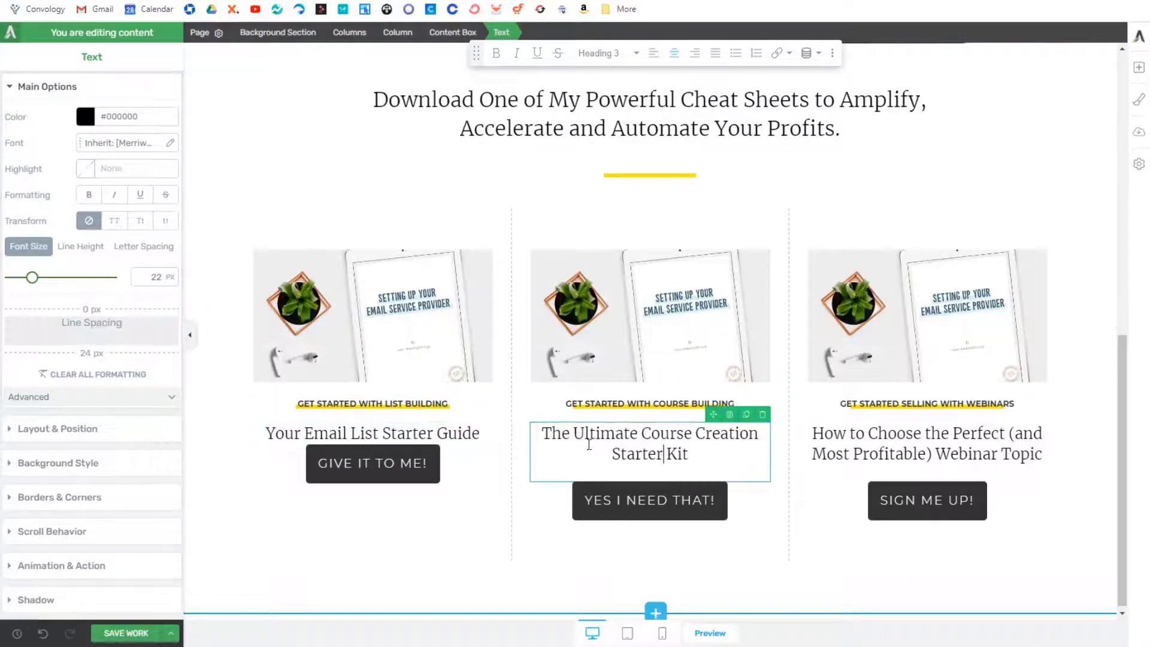
left_click_drag(96, 336, 106, 349)
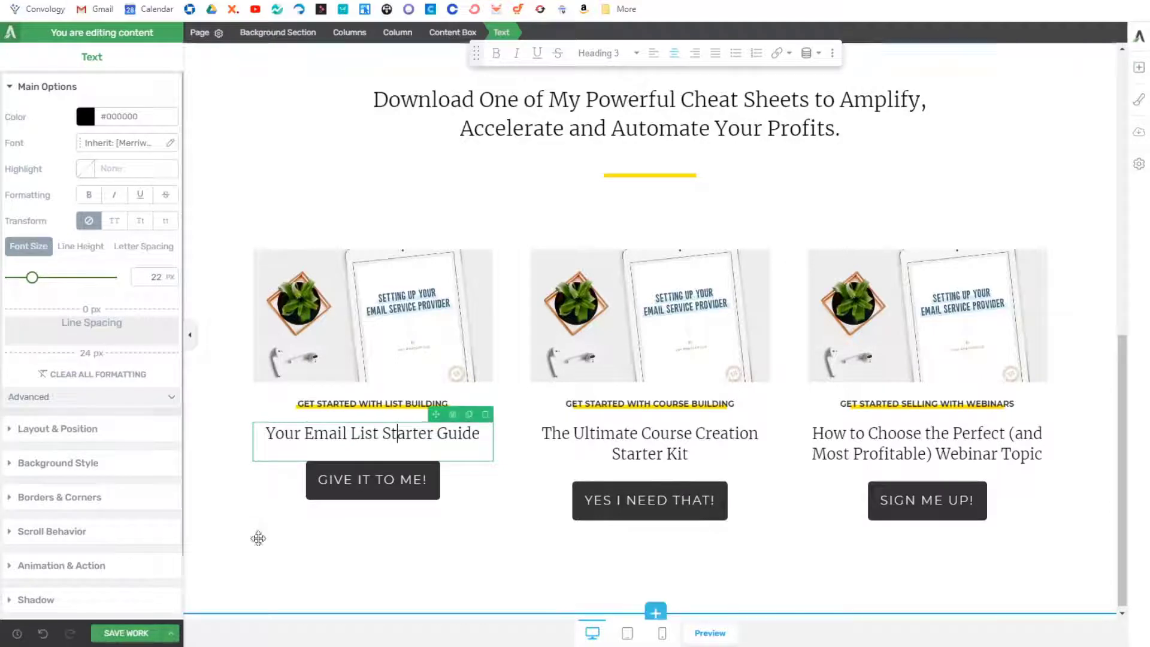
Step: Try a larger line spacing below the first column's heading, and return it to 24 px
left_click(383, 538)
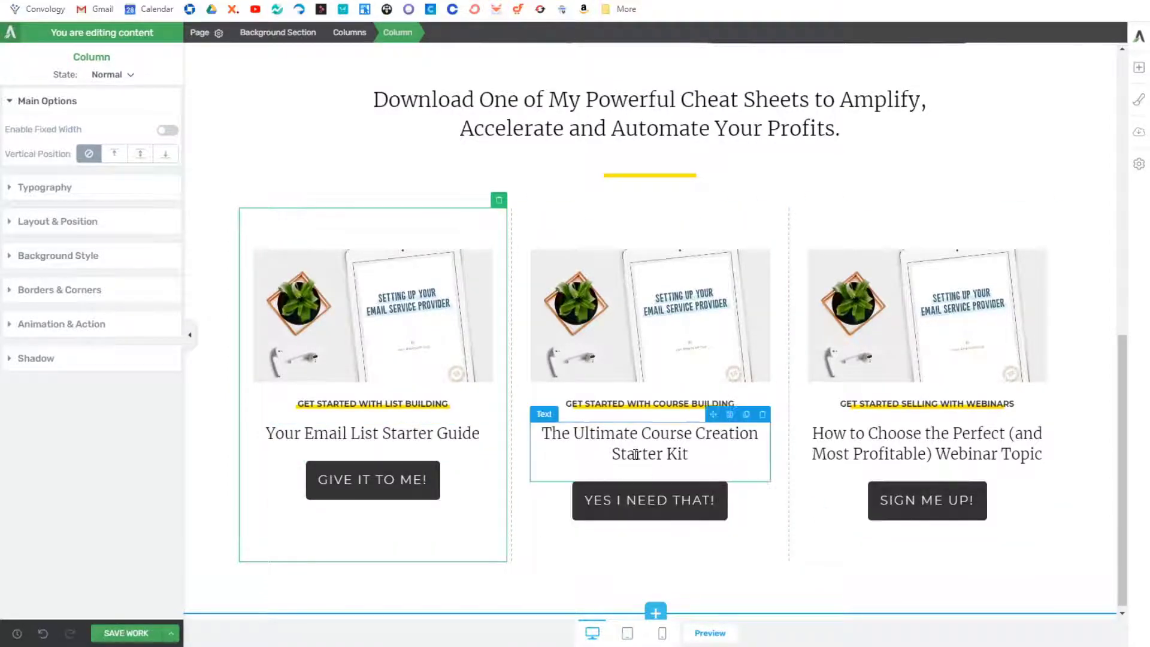
left_click(435, 445)
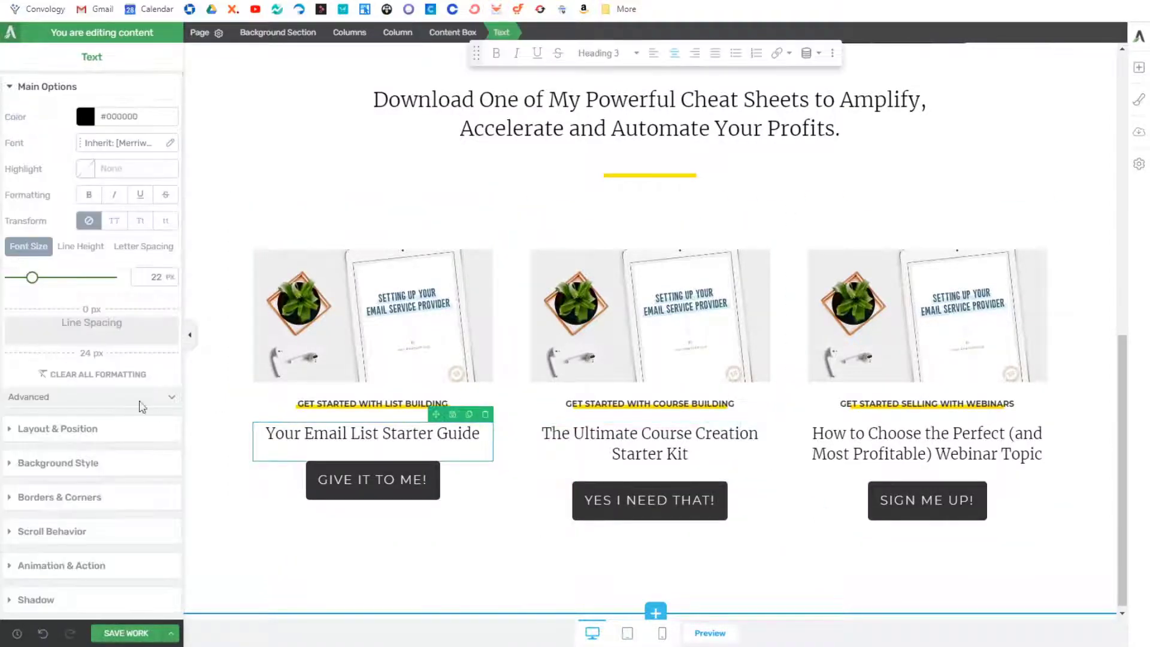
left_click_drag(89, 353, 89, 367)
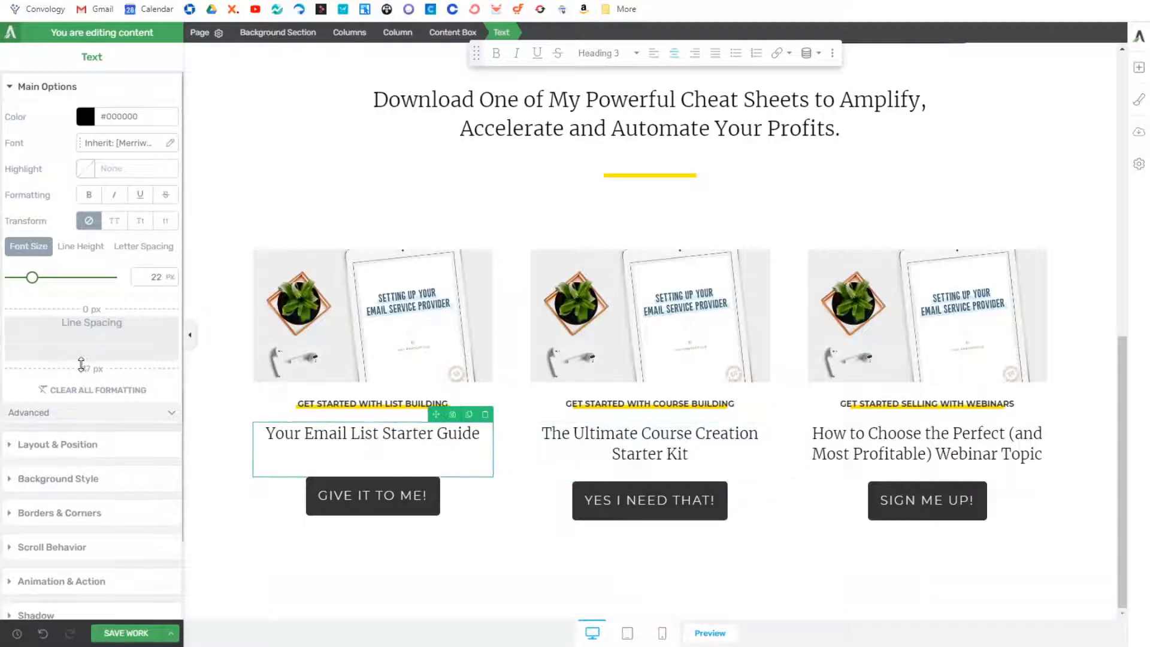
left_click_drag(82, 364, 118, 352)
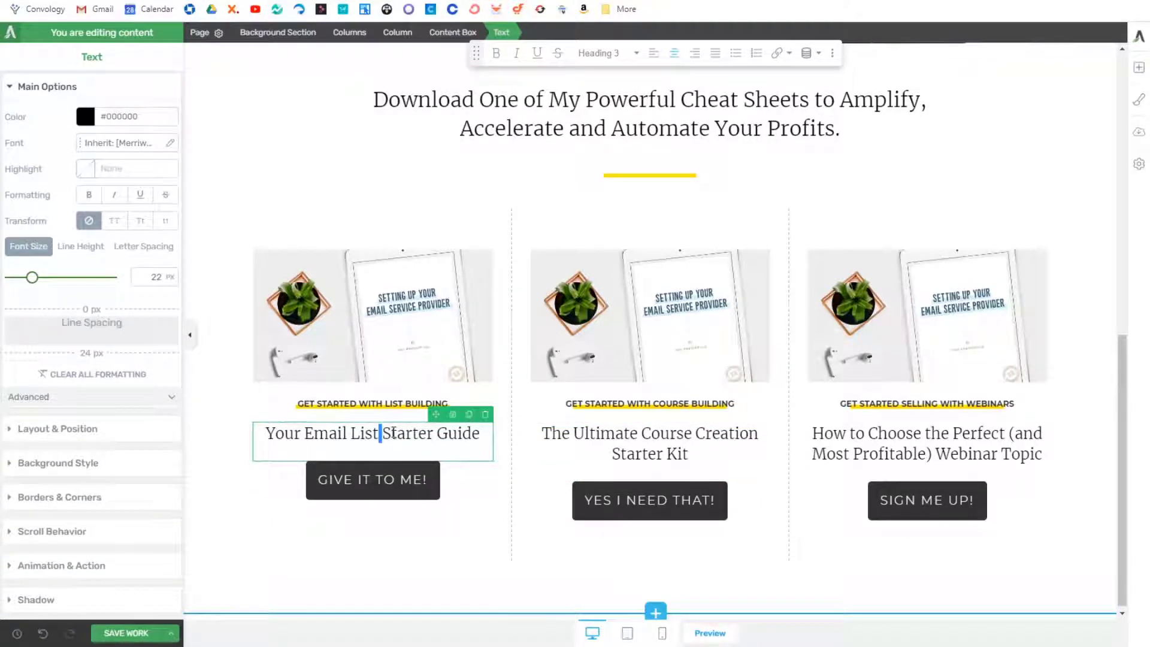
Step: Split the first column's heading into two lines, "Your Email List" and "Starter Guide"
key("shift+Return")
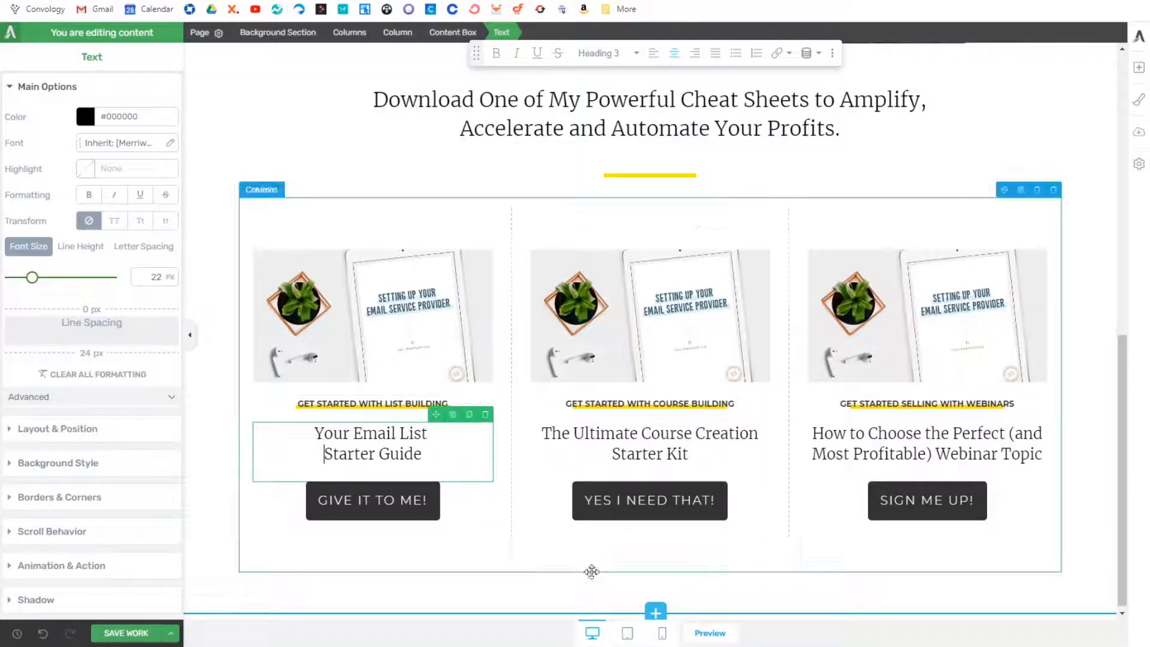
left_click(503, 583)
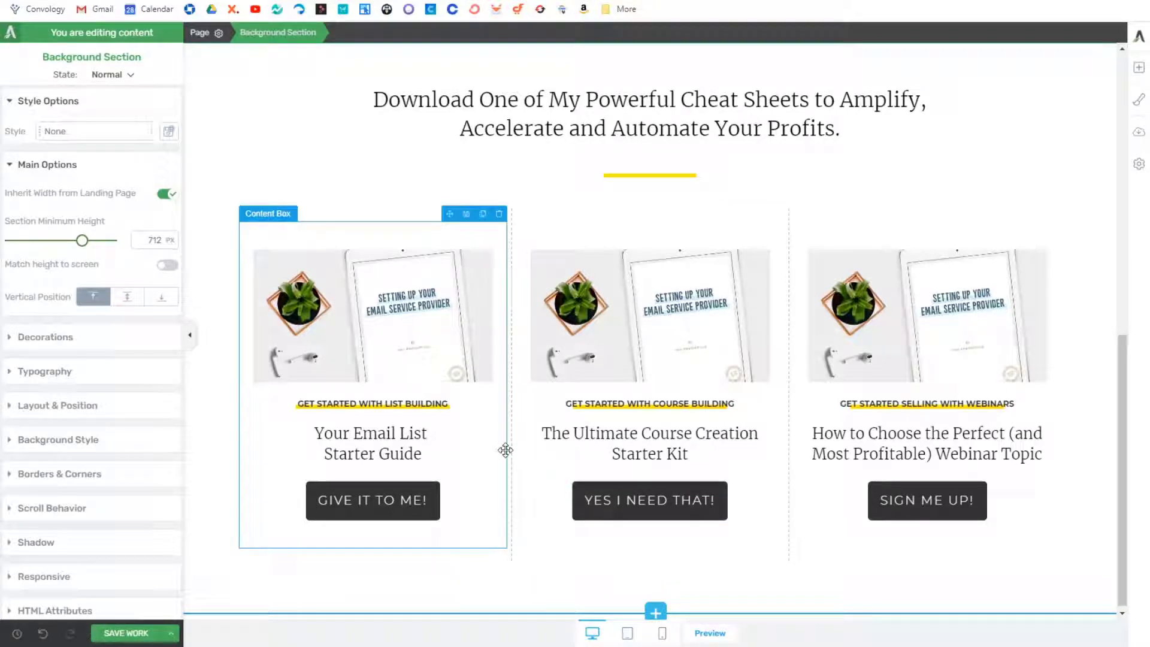
Step: Replace the second column's image with CCSK_AP.comMockup-1-1400x779-1.png from the media library
left_click(650, 318)
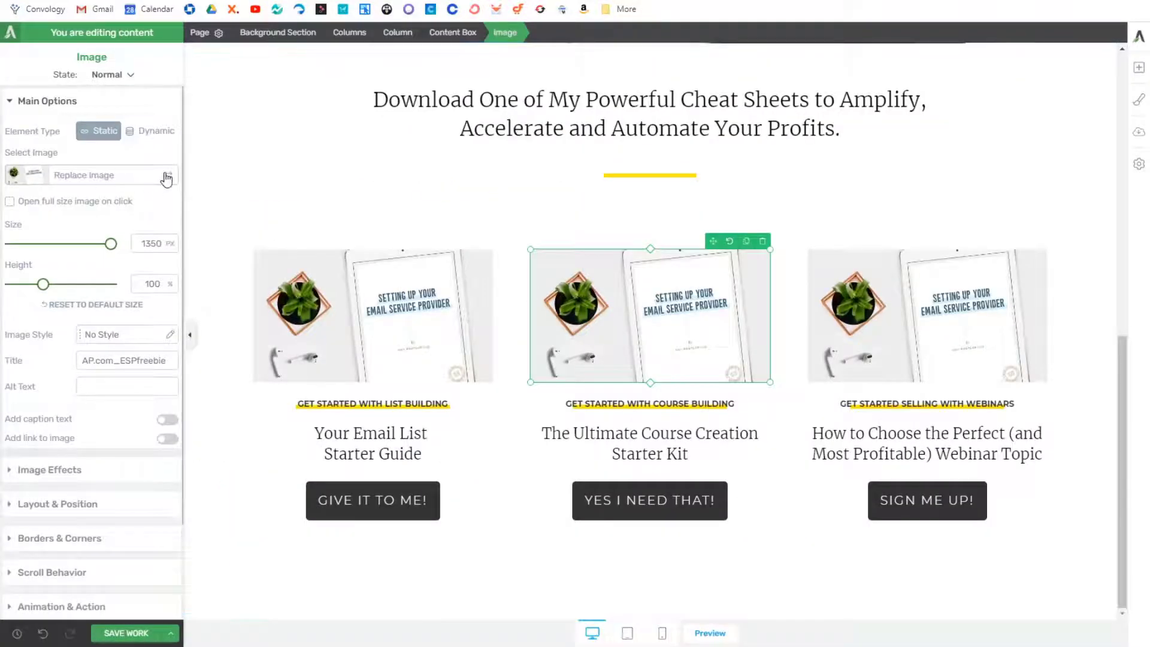
left_click(167, 178)
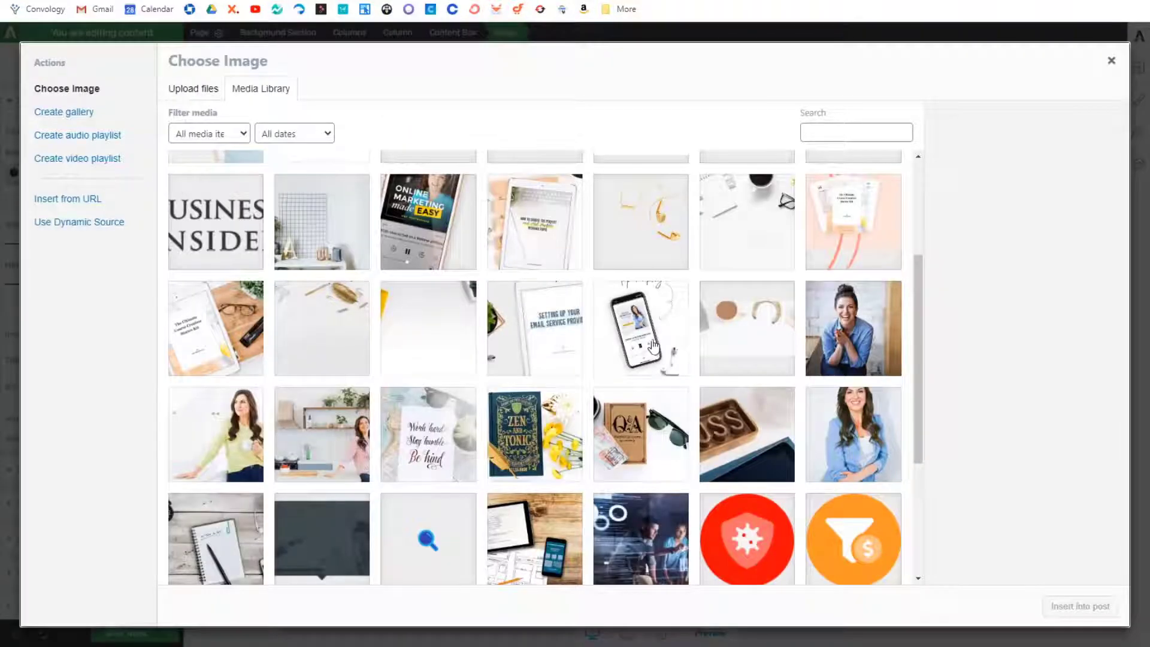
scroll(652, 346, "down", 4)
scroll(644, 339, "up", 7)
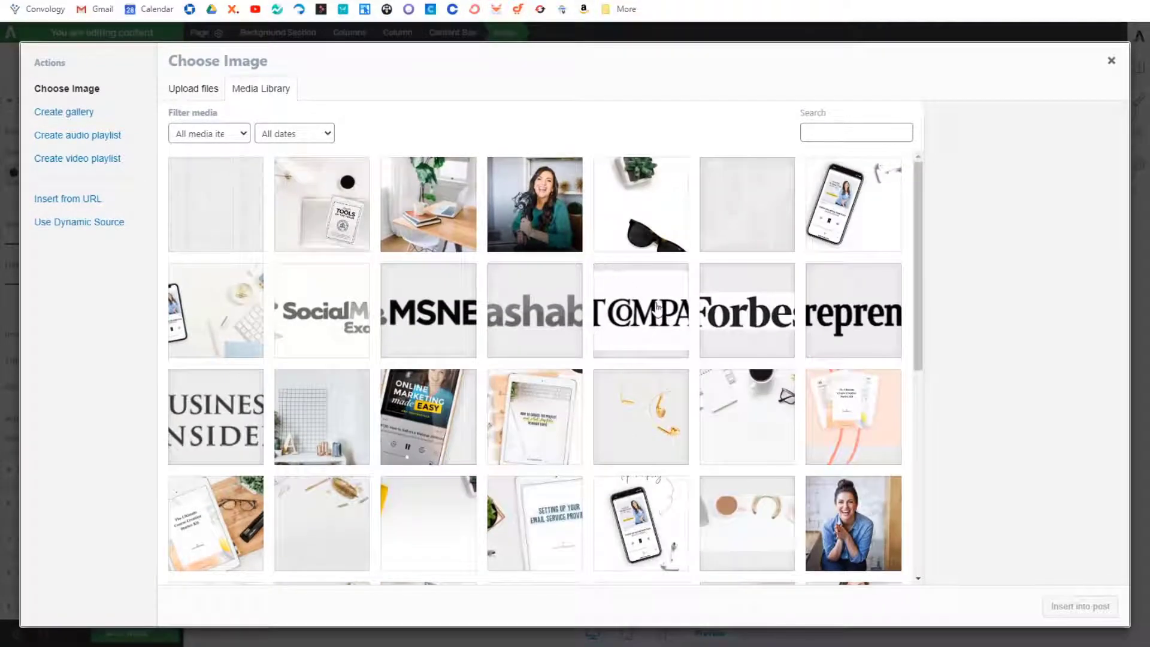
scroll(641, 398, "down", 1)
left_click(201, 461)
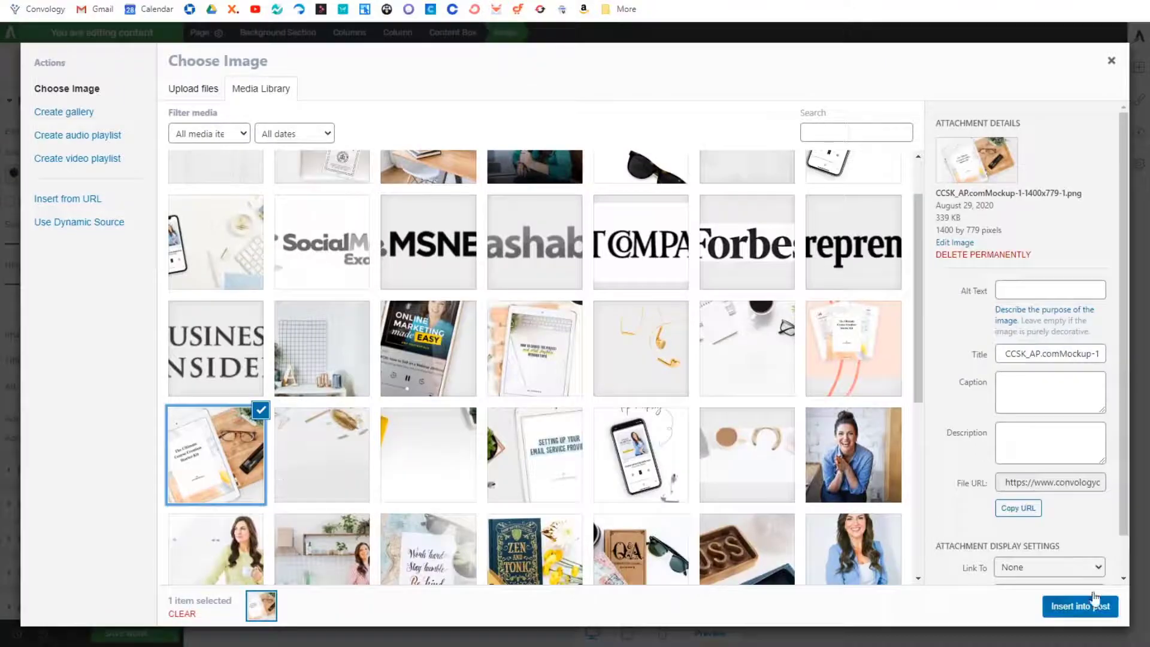
left_click(1078, 606)
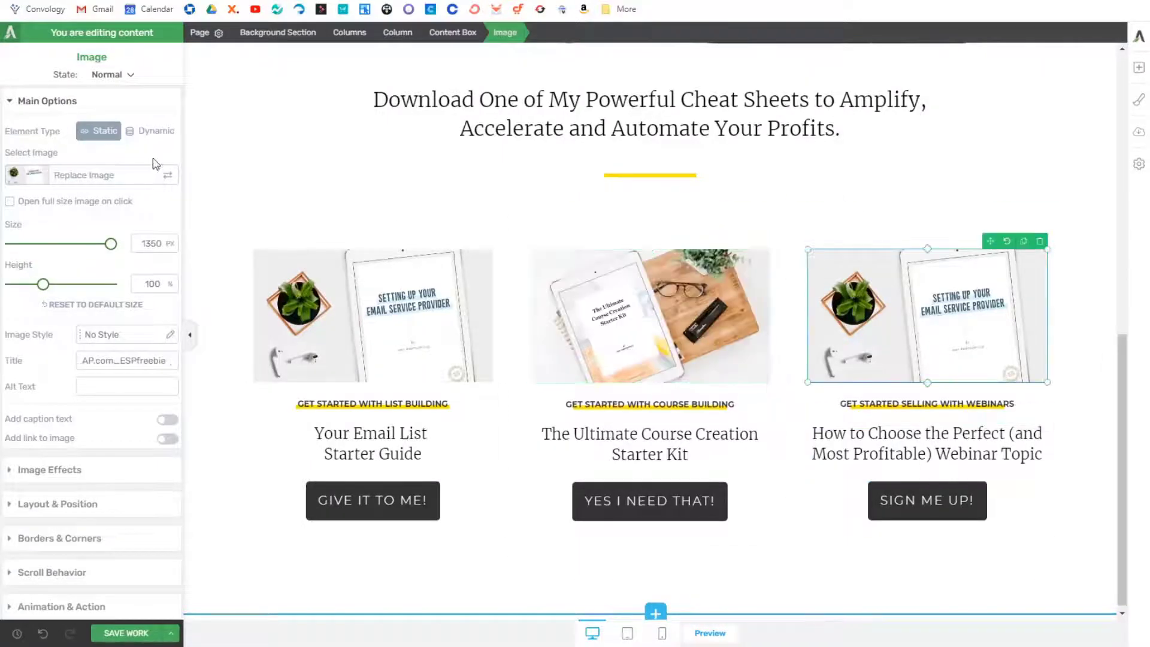
Step: Replace the third column's image with How-To-Choose-the-perfect-and-most-profitable-webinar-topic-1400x778-1.jpg from the media library
left_click(172, 178)
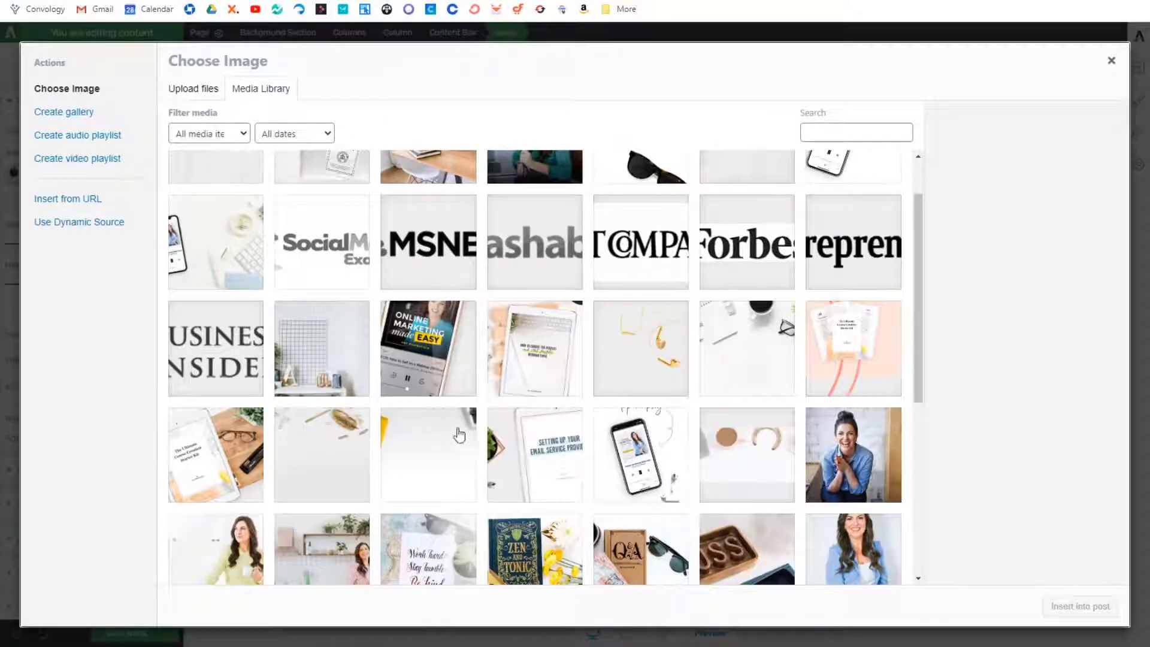
left_click(503, 362)
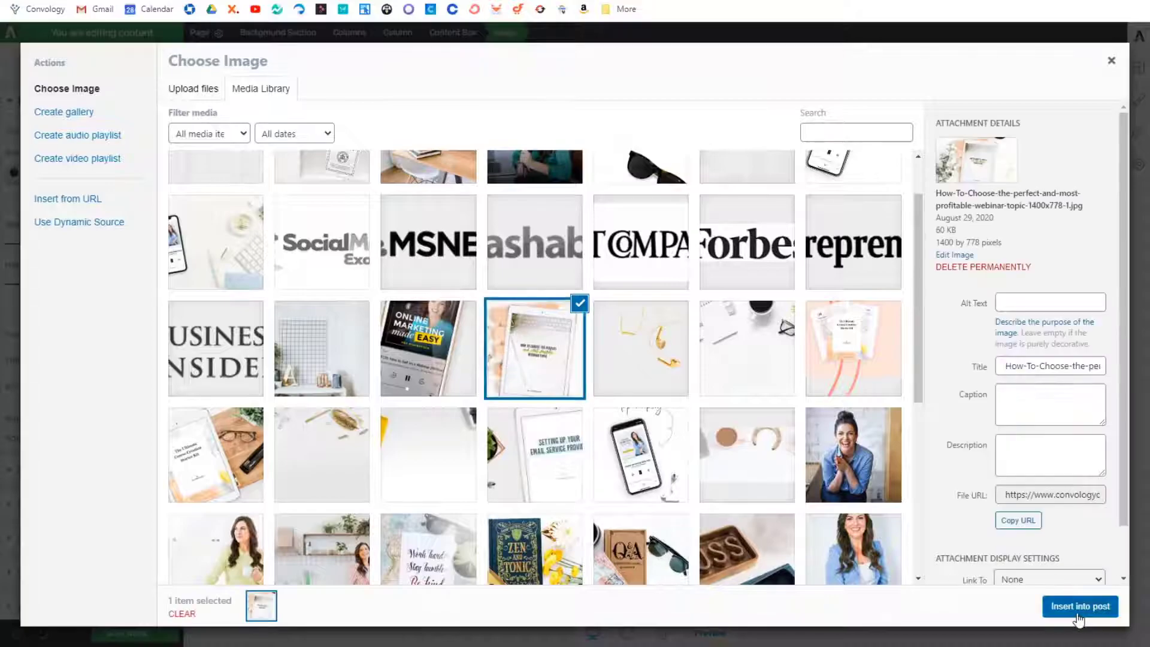
left_click(1078, 606)
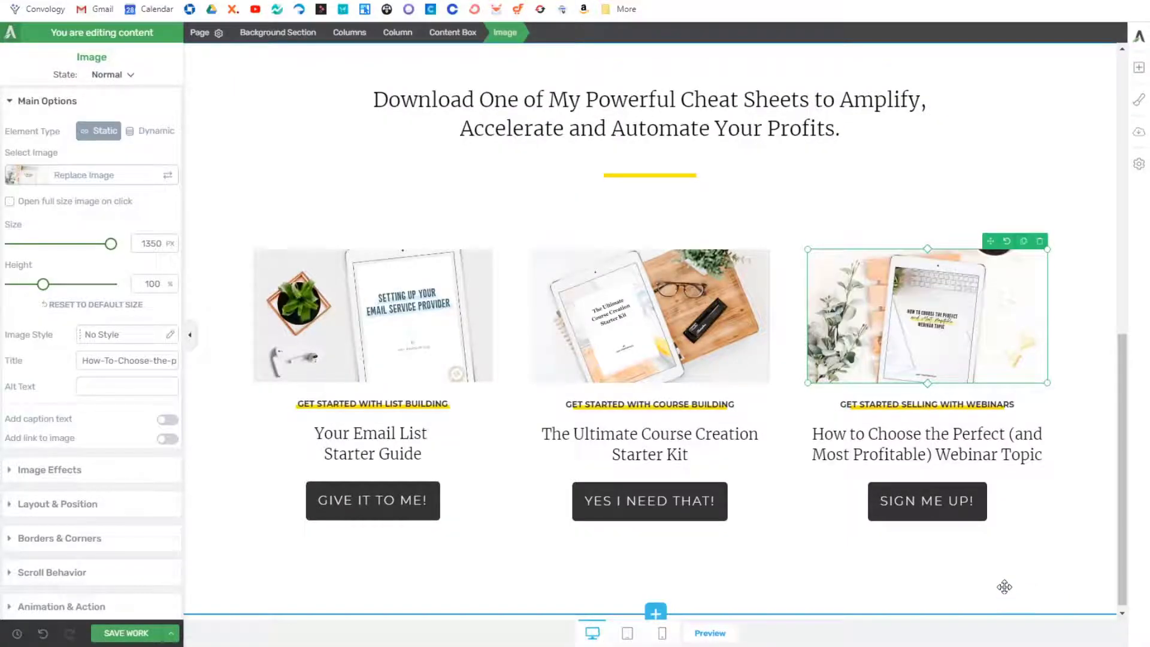
Step: Try a z-index of 0 on the second column's caption, and return it to 99
left_click(584, 411)
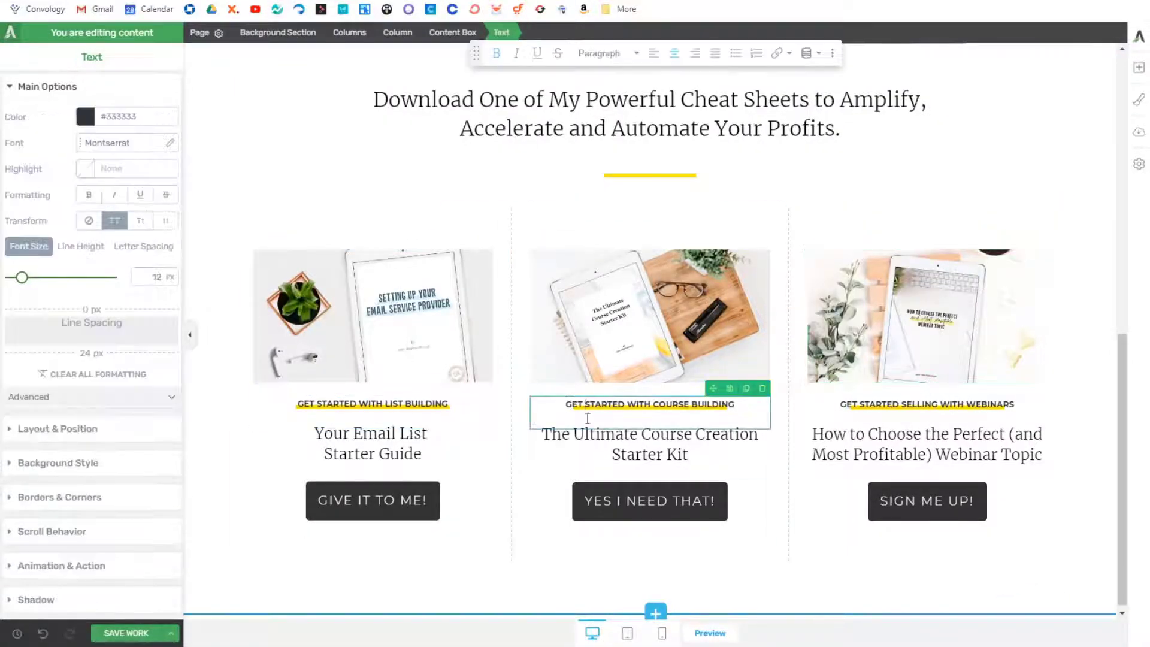
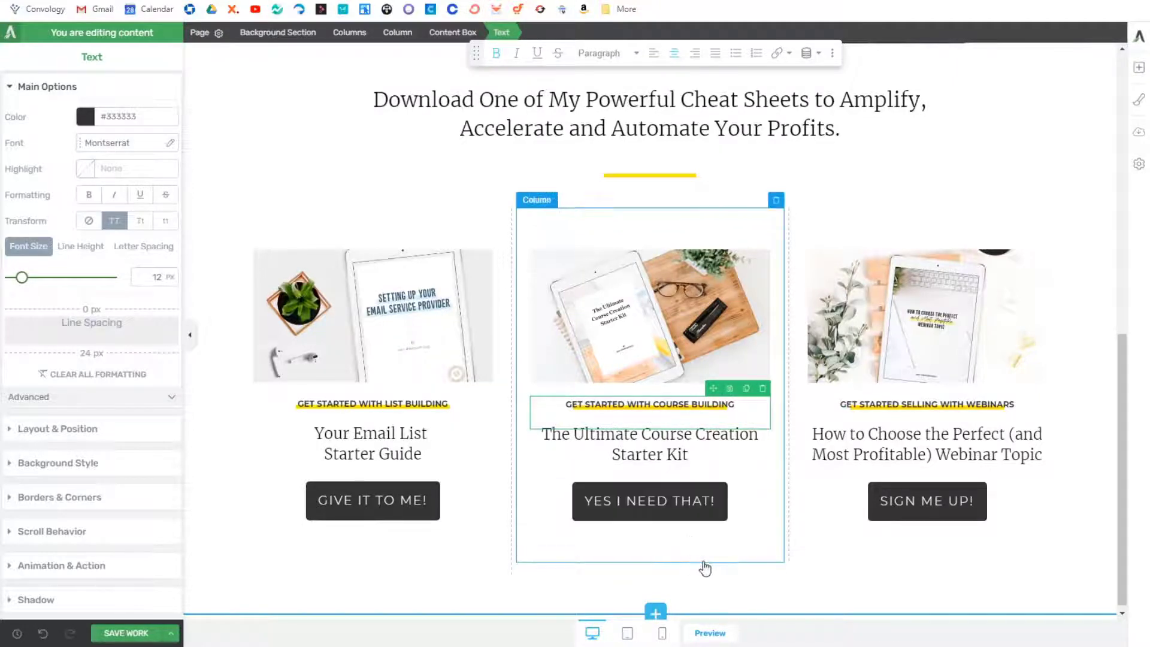
left_click(827, 575)
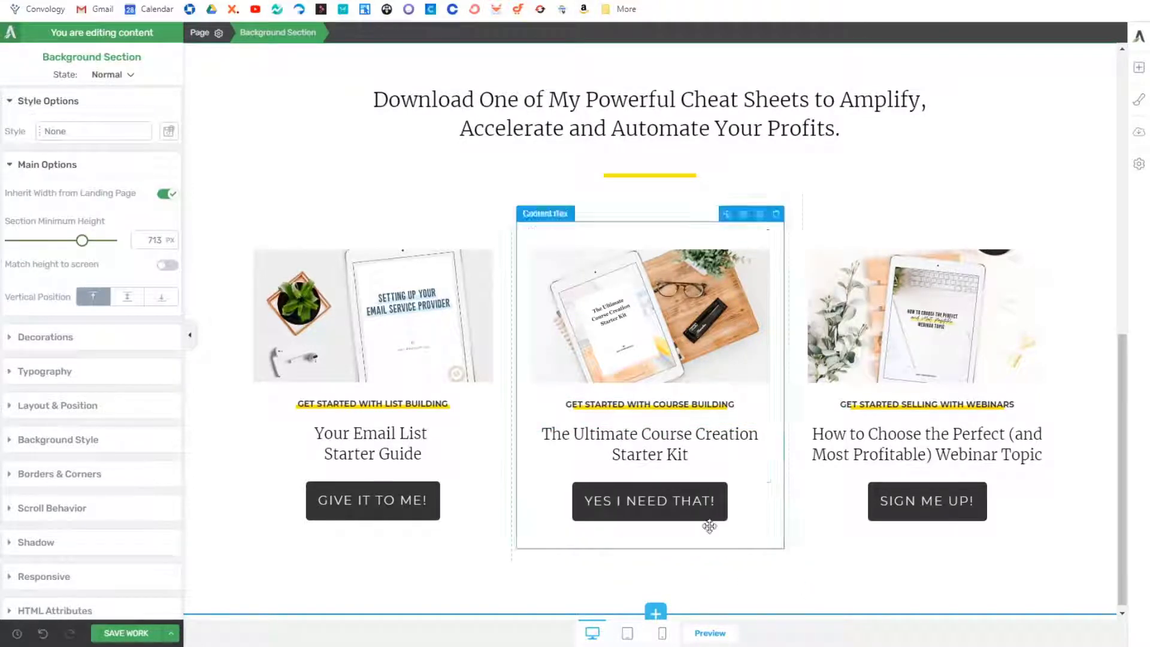
left_click(604, 409)
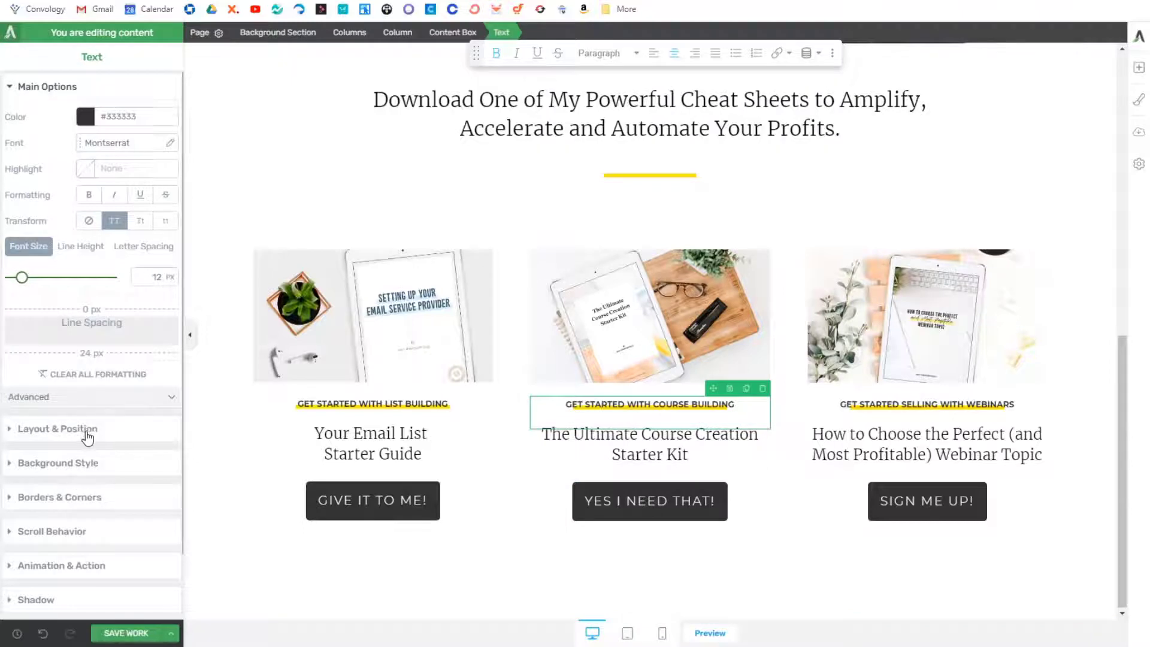
left_click(58, 429)
left_click(171, 459)
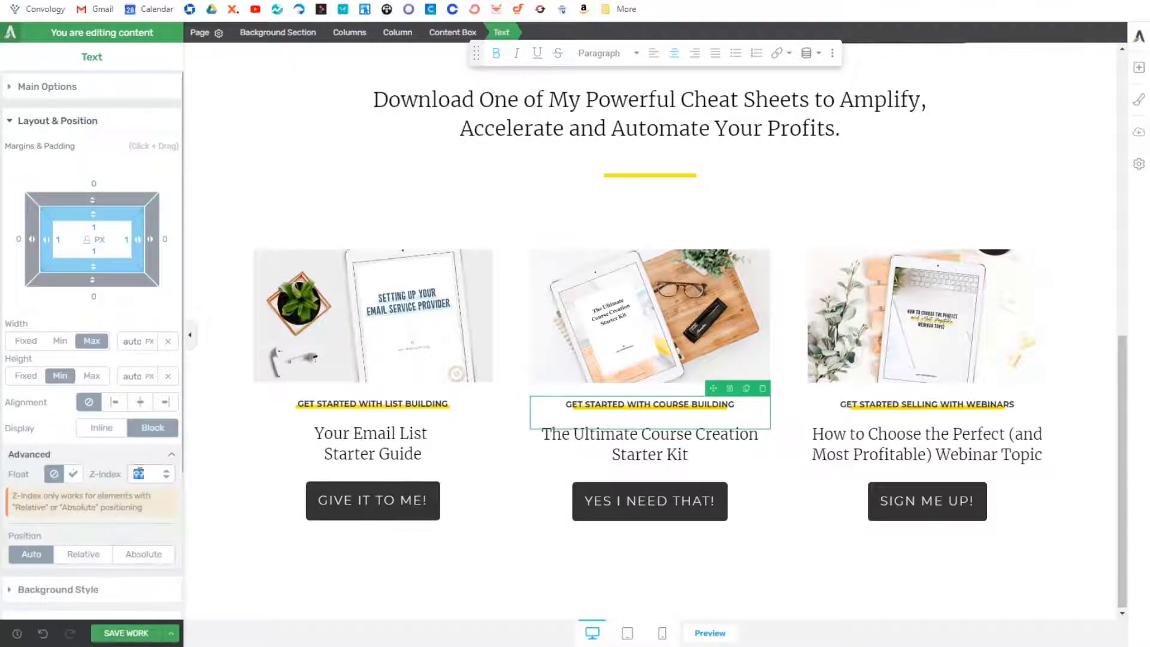
type("0")
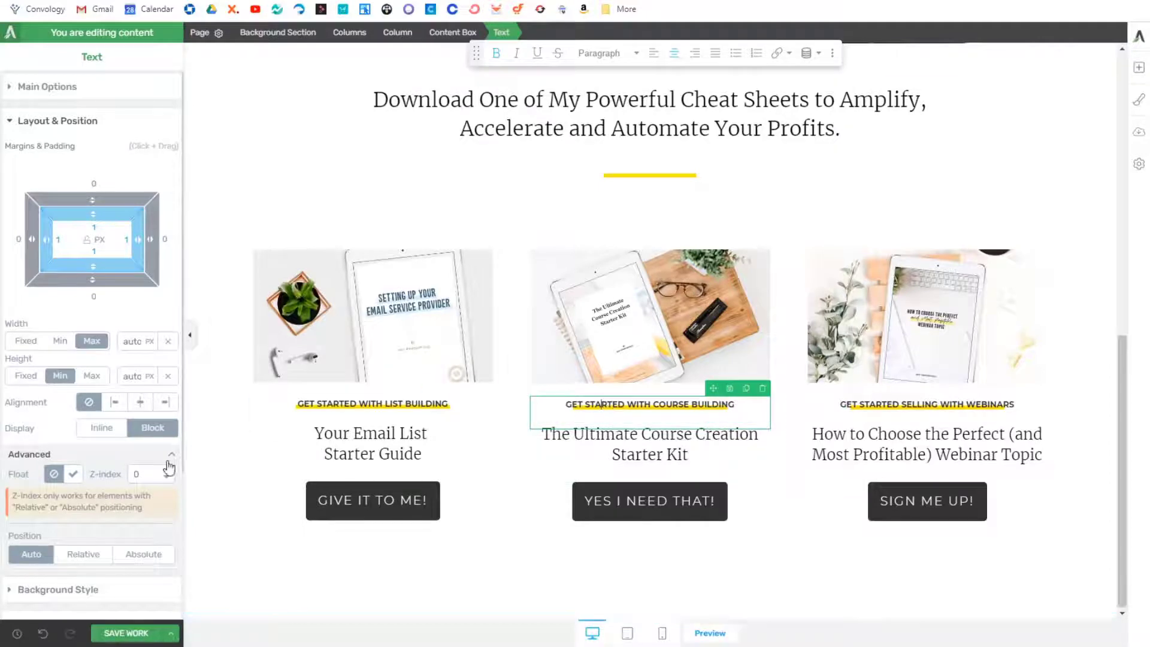
double_click(147, 476)
type("99")
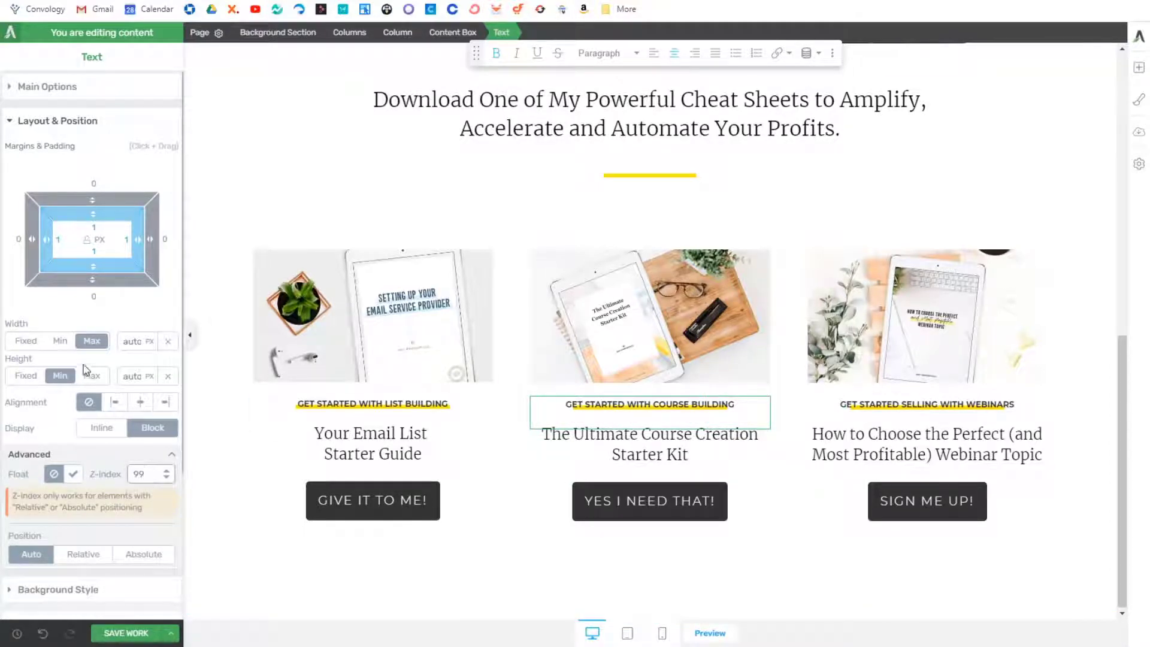
Step: Widen the yellow underline under the second column's caption to 249 px, enlarging the caption's bottom margin only temporarily to reach it
scroll(85, 369, "down", 1)
left_click_drag(96, 211, 96, 239)
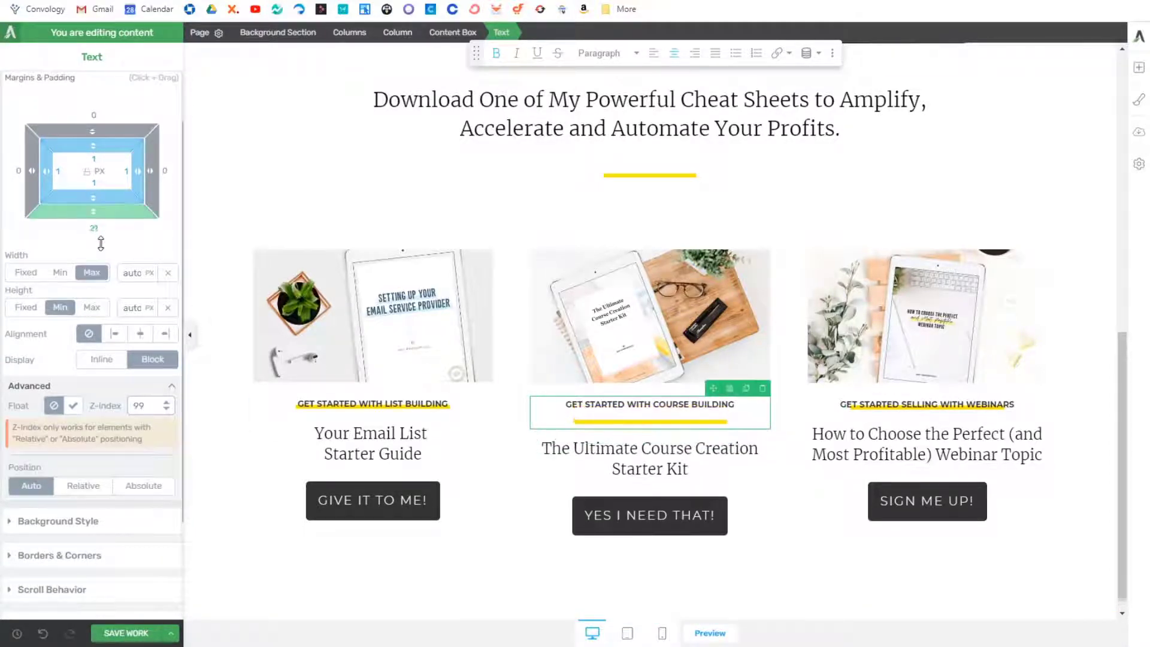
left_click(620, 440)
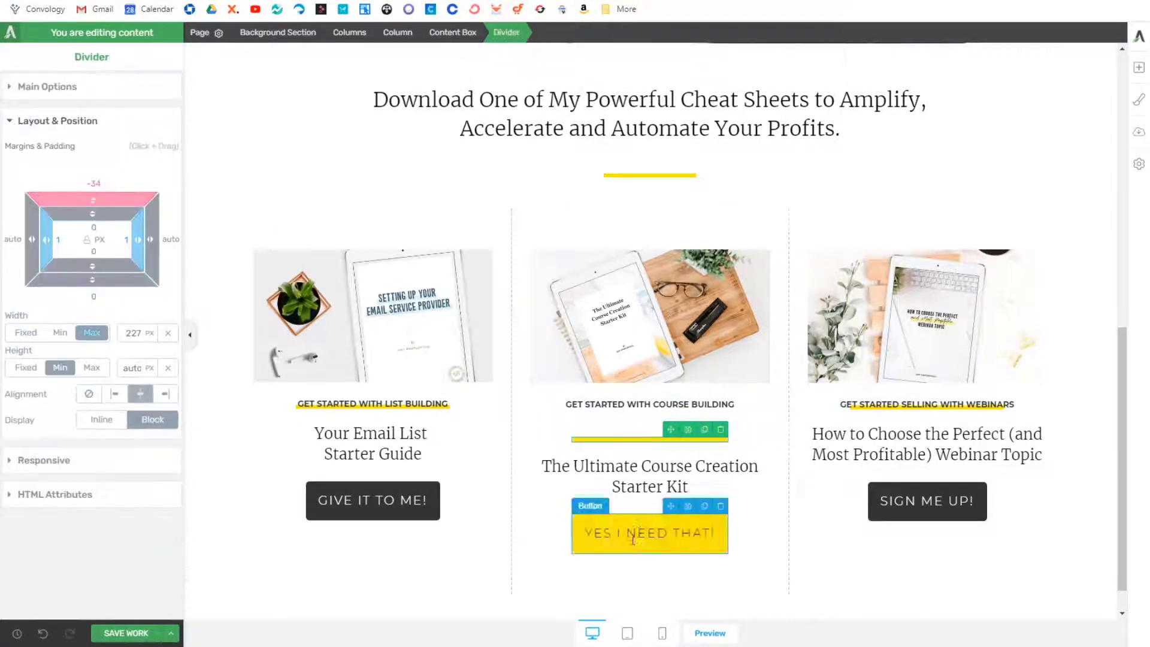
left_click(136, 334)
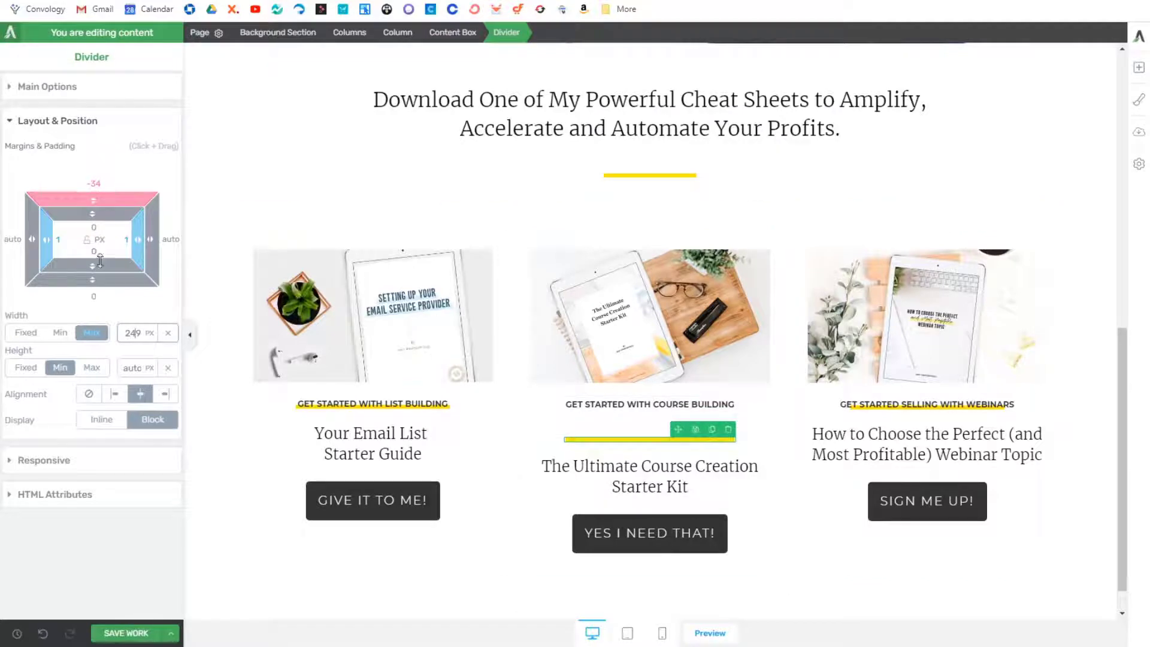
left_click(606, 408)
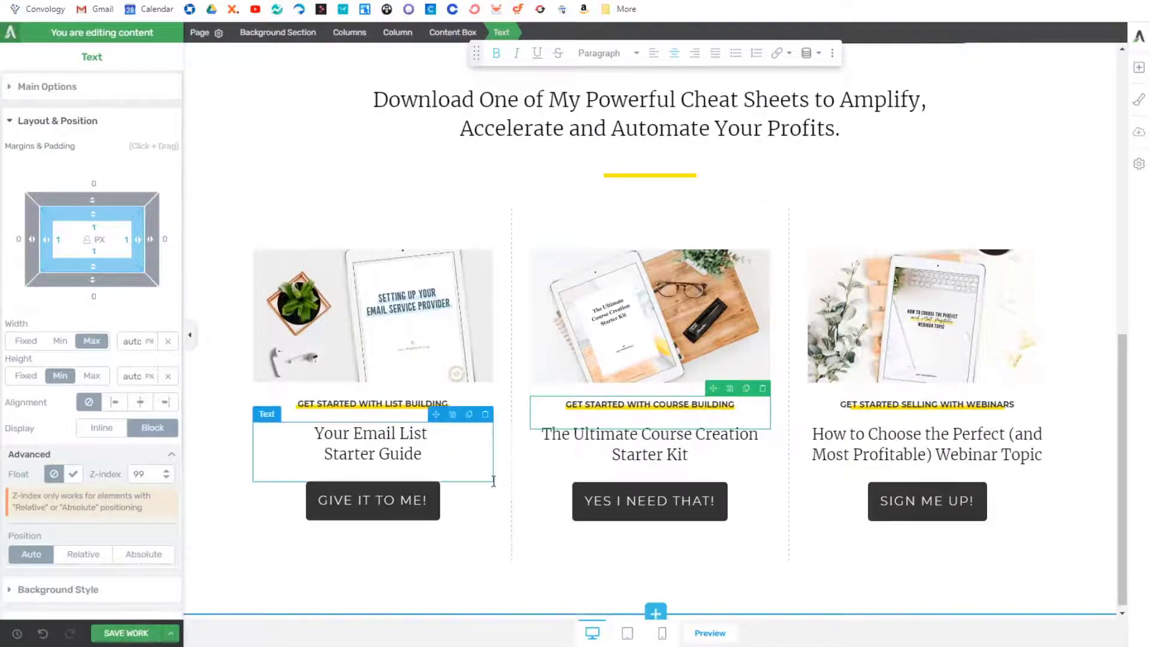
Step: Widen the third column's yellow underline to 248 px, enlarging the caption's bottom margin temporarily and resetting it to 0
left_click(829, 533)
left_click(886, 404)
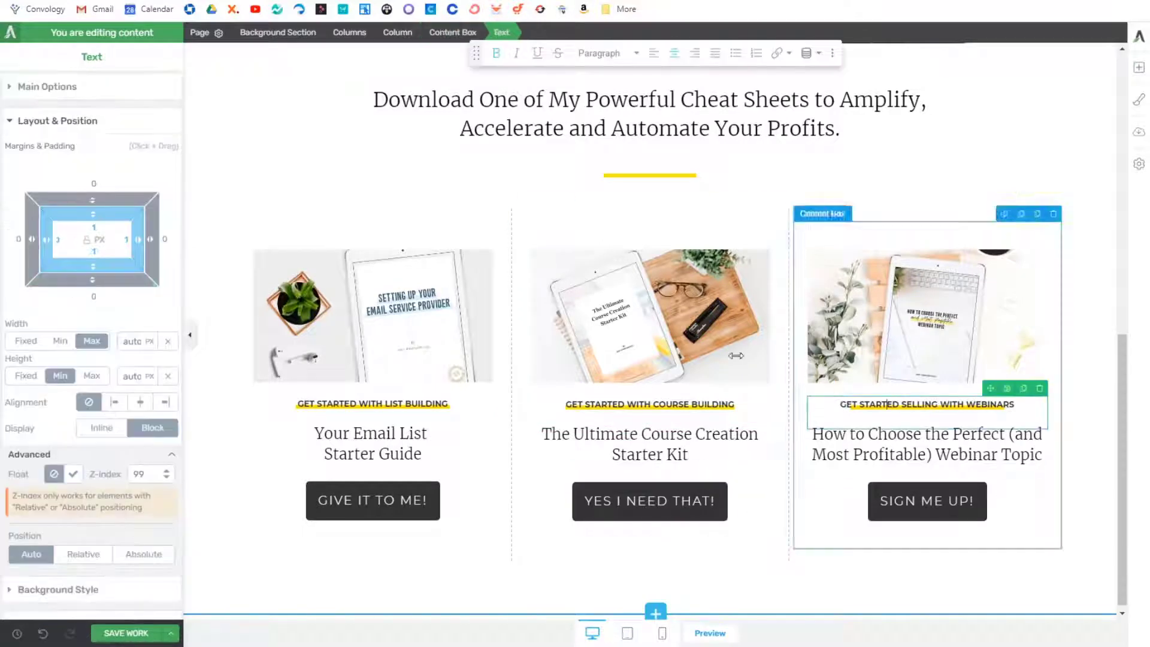
left_click_drag(94, 282, 106, 333)
left_click(873, 439)
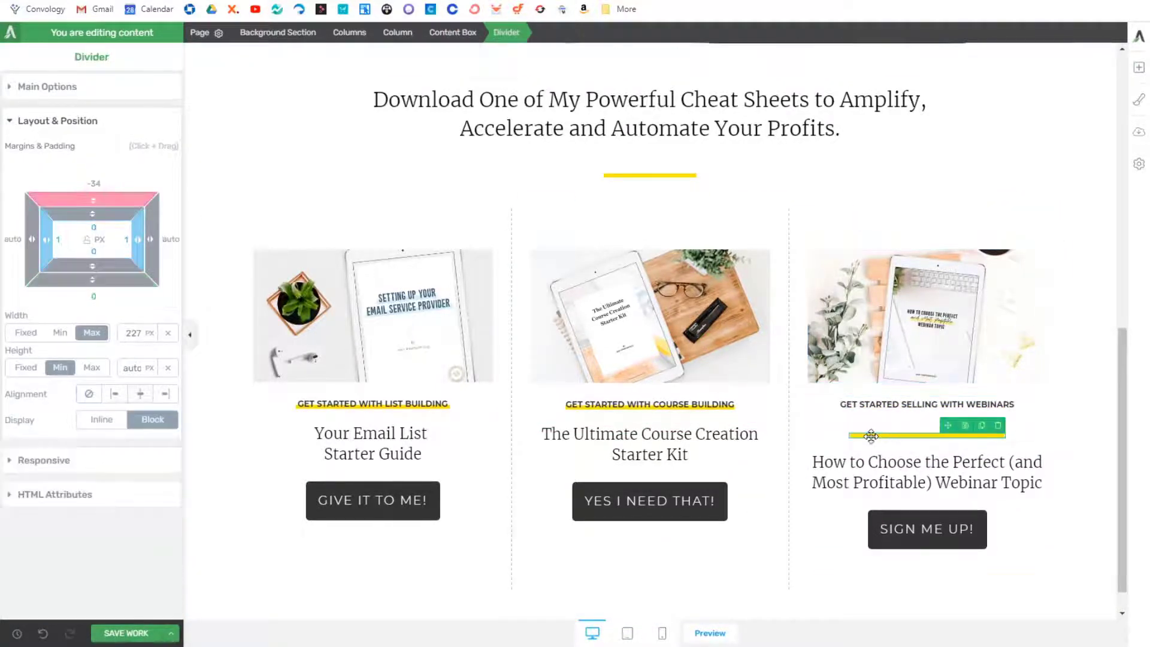
left_click_drag(138, 334, 138, 324)
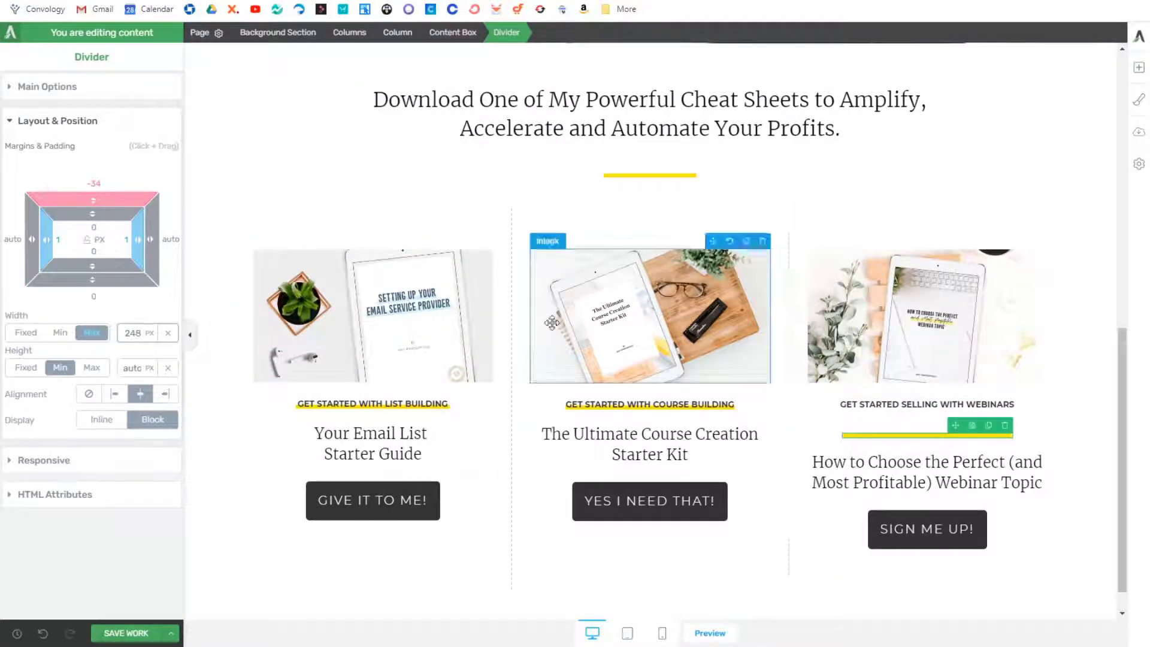
left_click(904, 412)
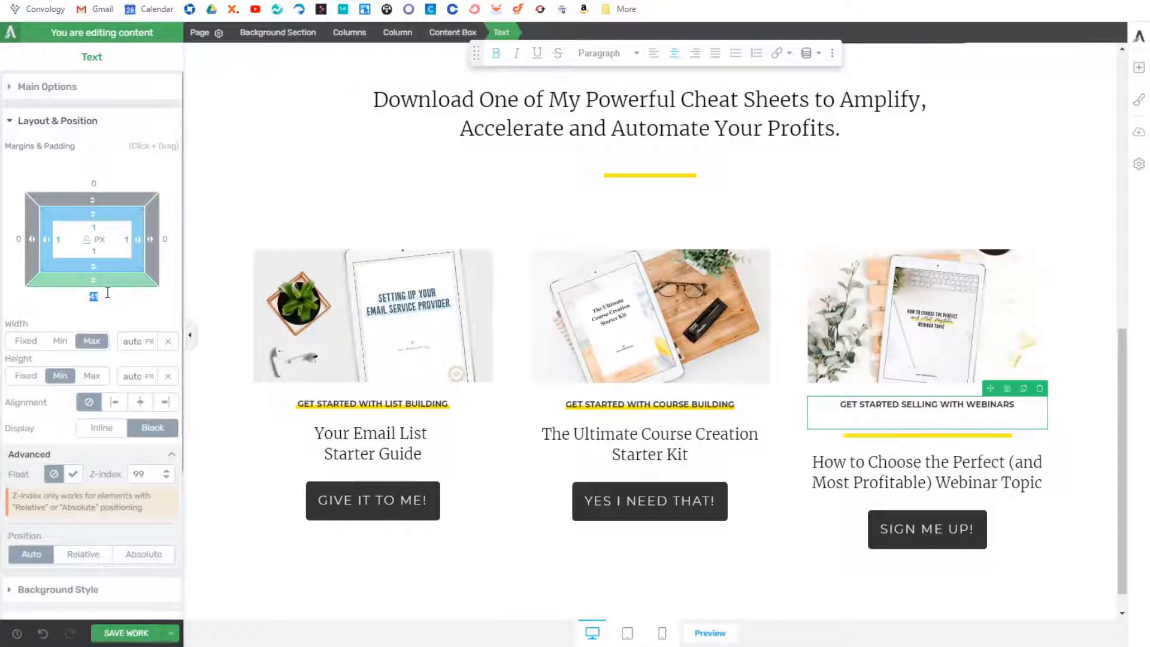
left_click(1026, 544)
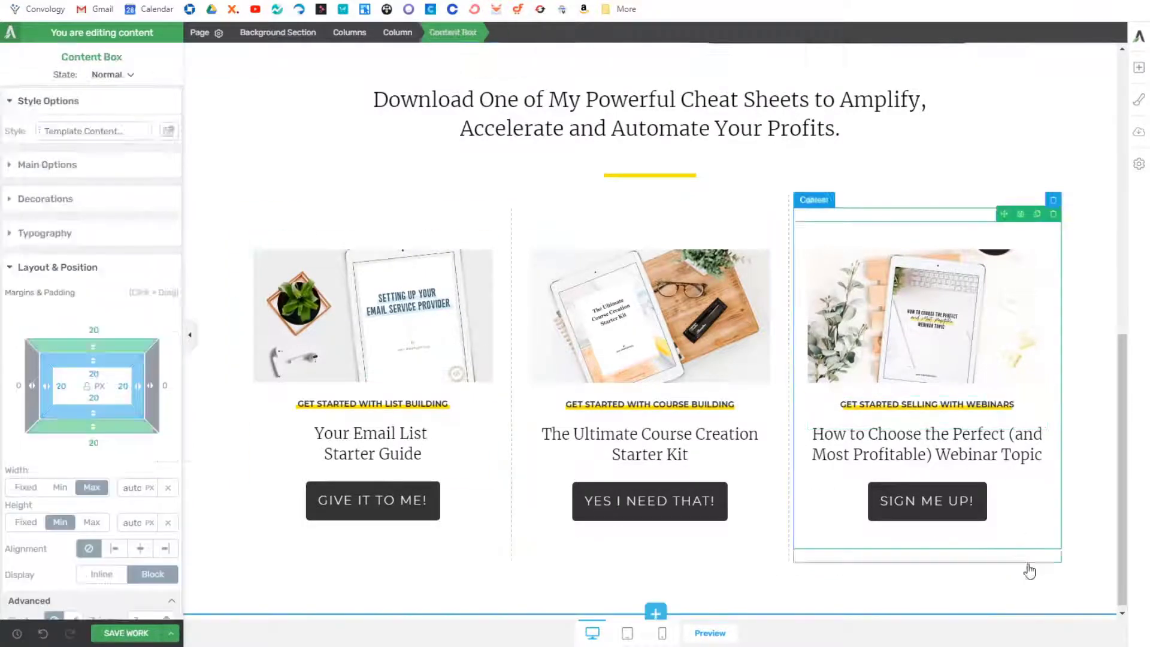
Step: Compare the three columns with the cheat sheet section on the reference homepage
left_click(1011, 598)
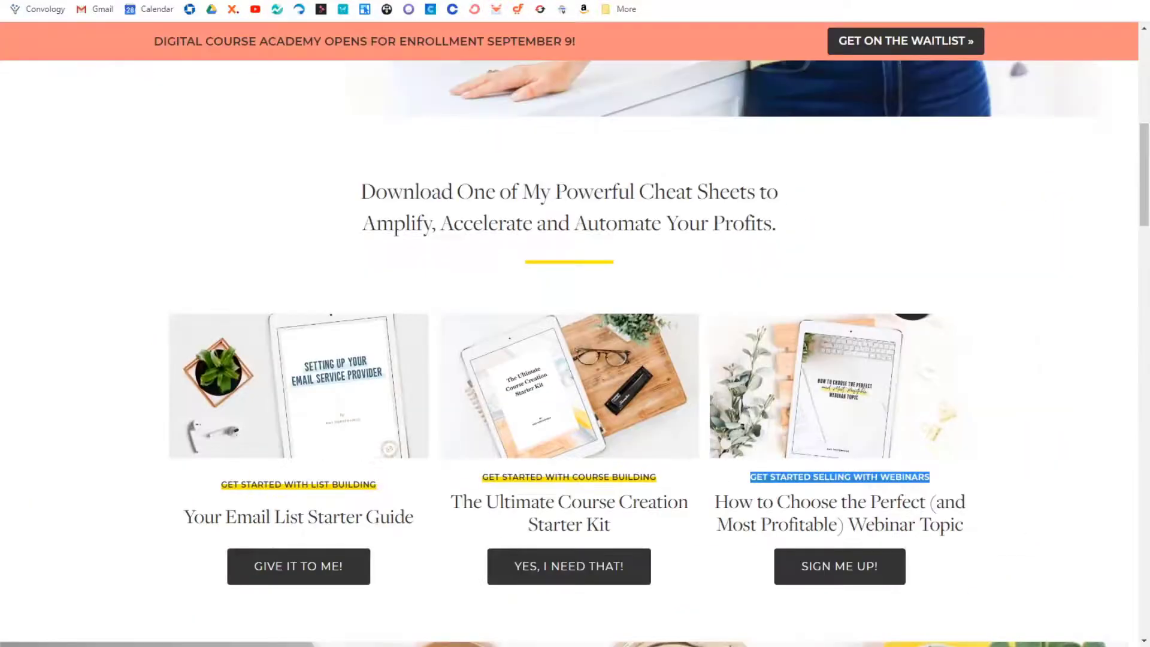
scroll(657, 359, "down", 5)
scroll(654, 350, "up", 5)
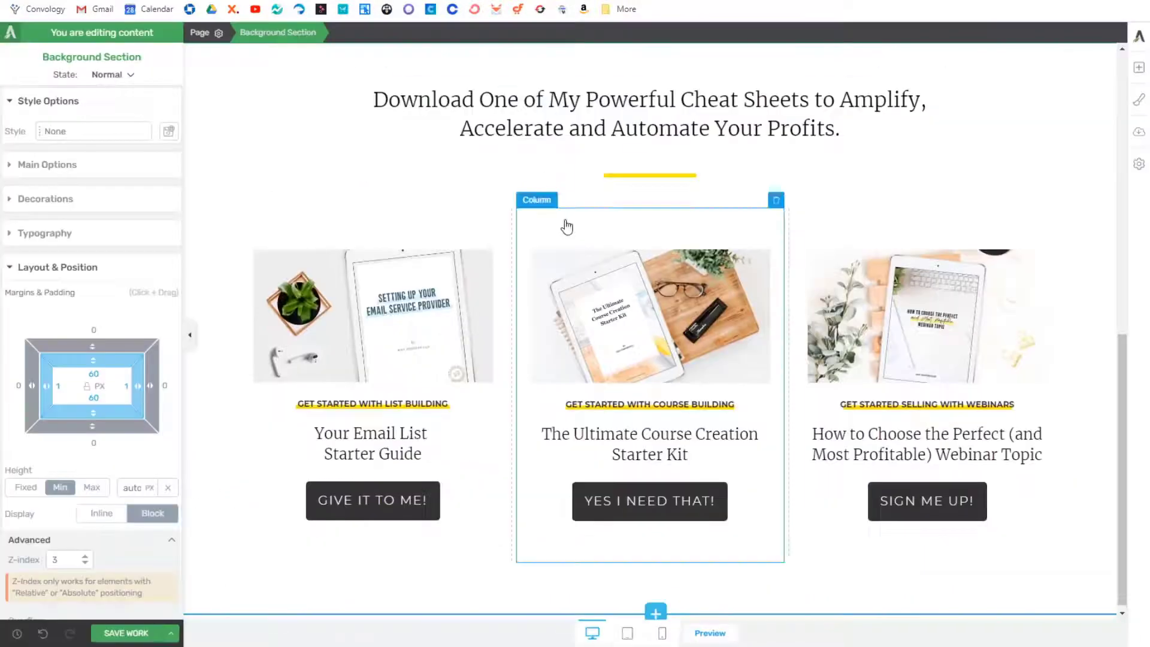
Step: Try bold formatting on the section heading, remove it again, and check the Merriweather font settings
scroll(567, 227, "up", 1)
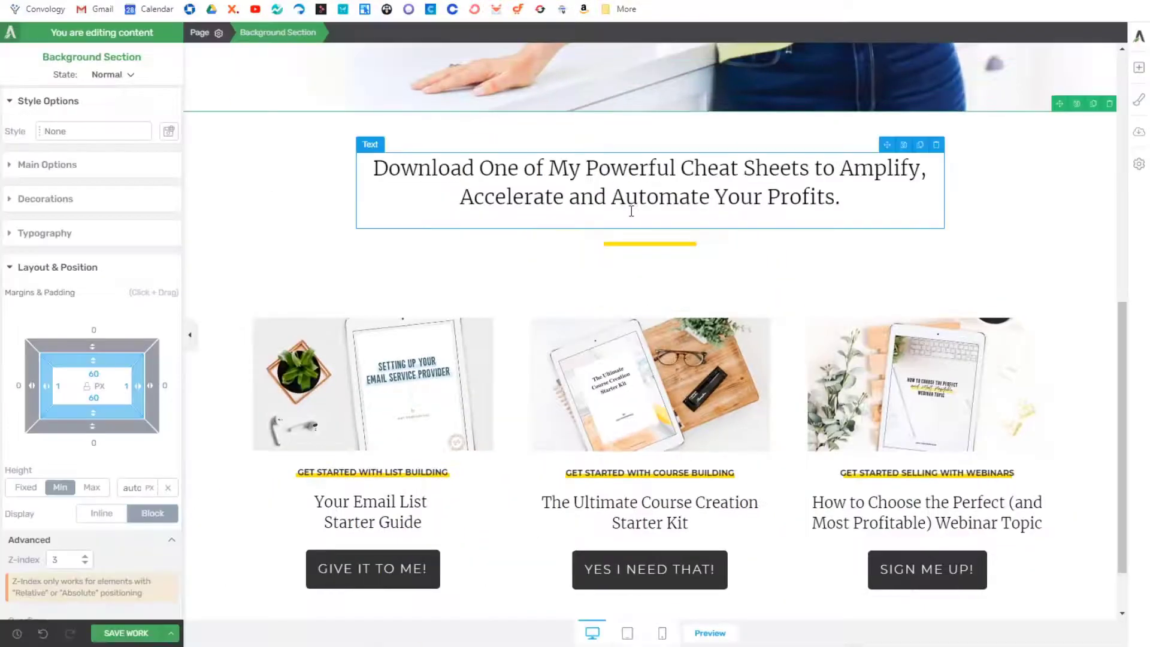
left_click(625, 203)
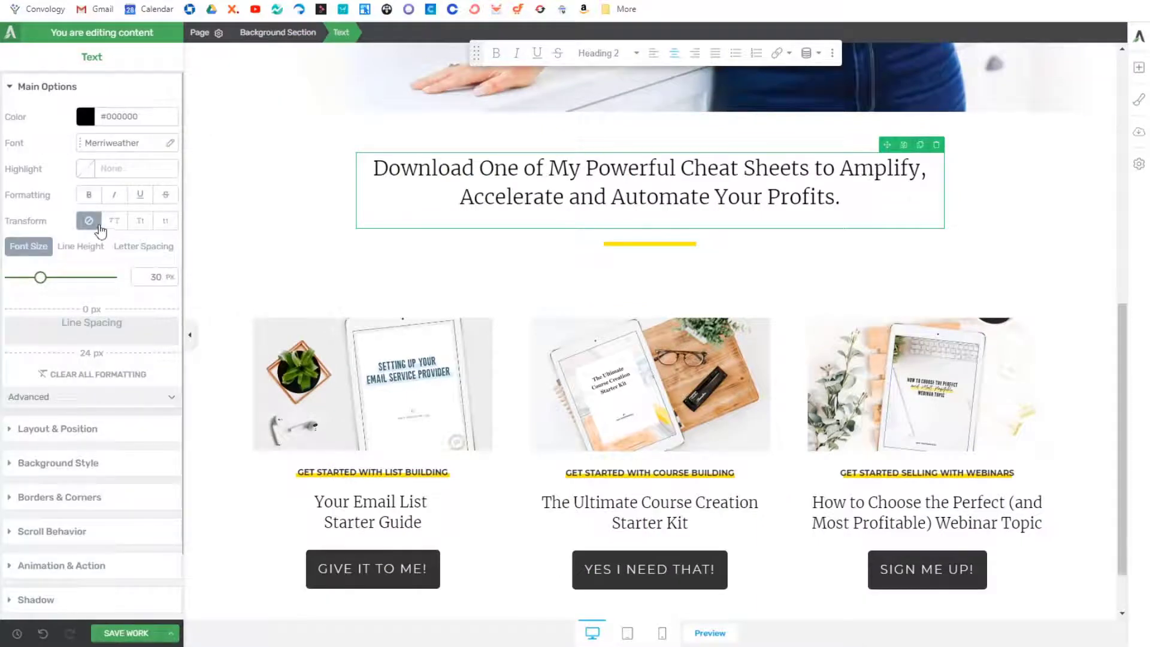
left_click(88, 197)
left_click(88, 197)
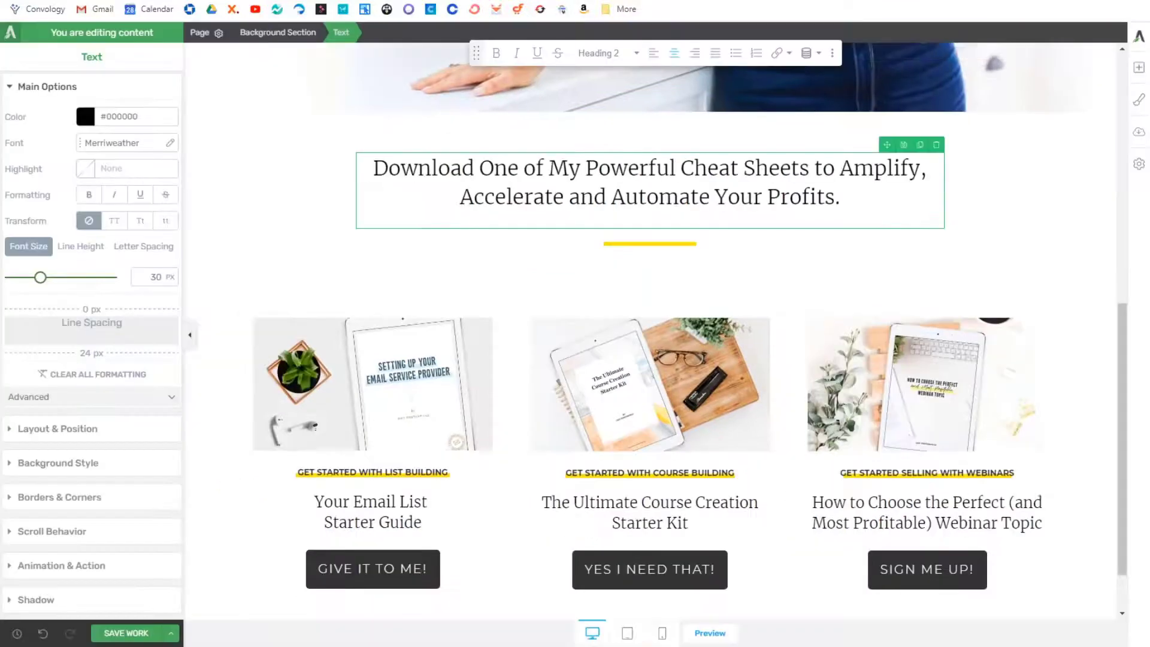
left_click(120, 144)
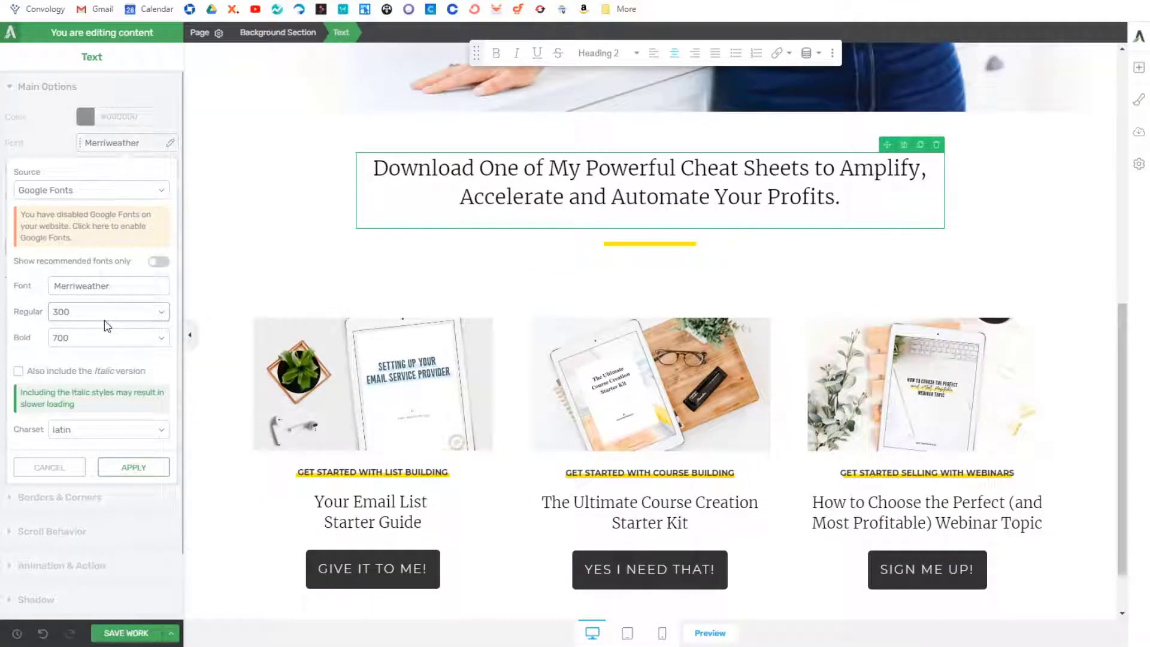
left_click(122, 462)
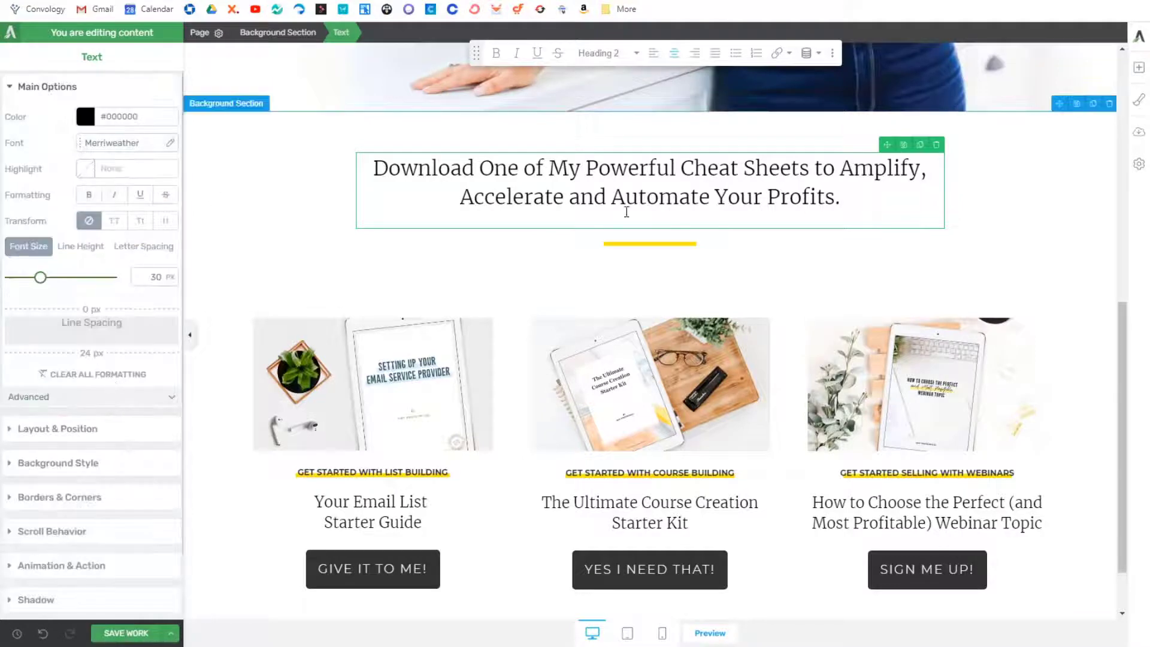
Step: Set the section heading's font size to 26 px and its maximum width to 650 px
left_click(608, 197)
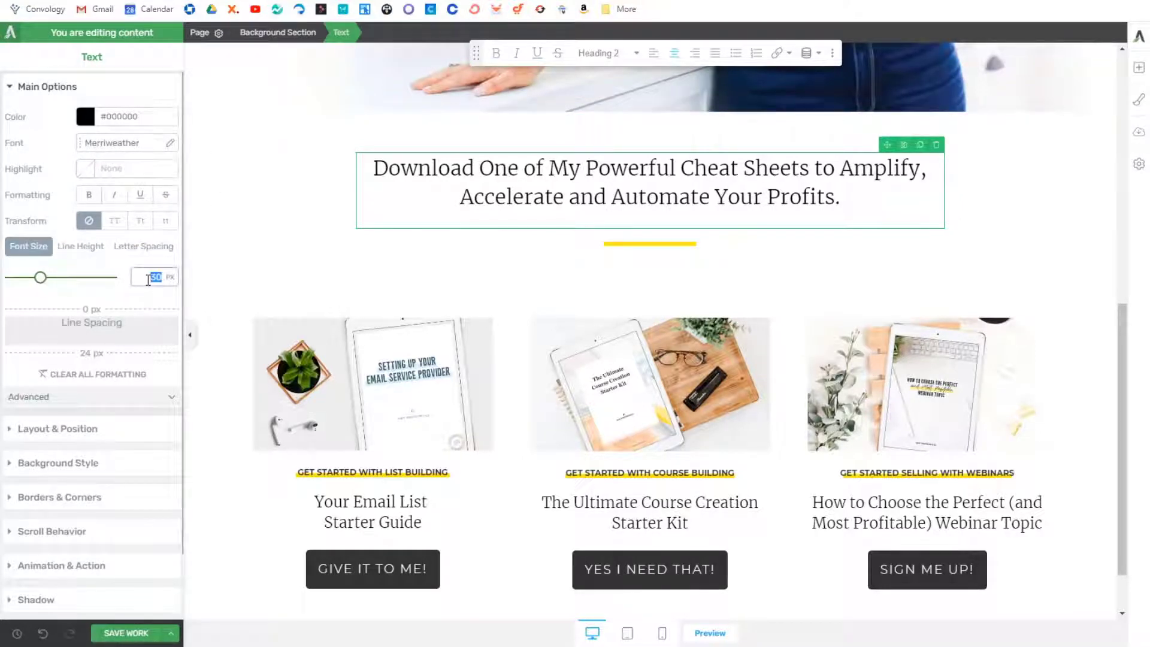
type("26")
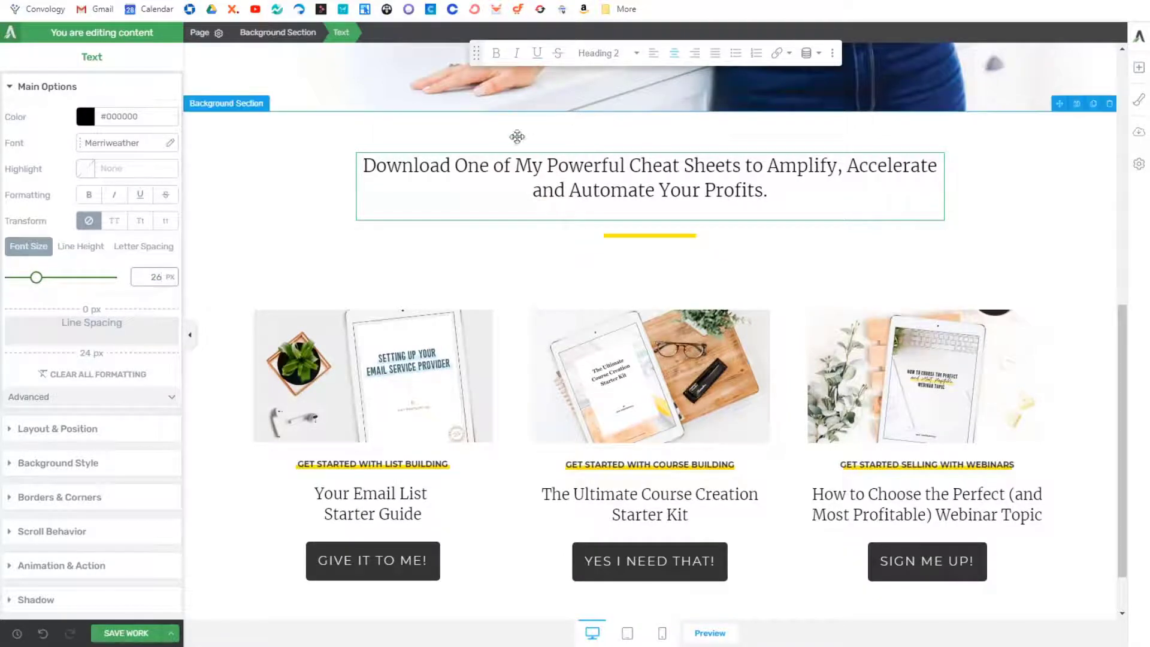
left_click(78, 429)
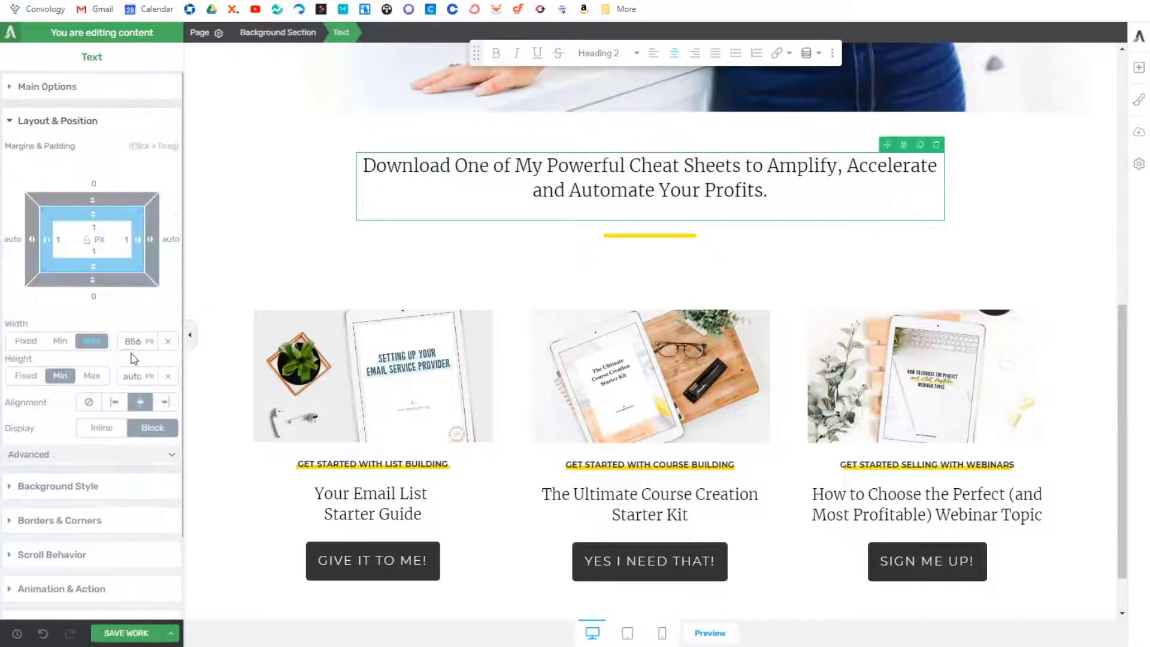
left_click_drag(133, 343, 192, 477)
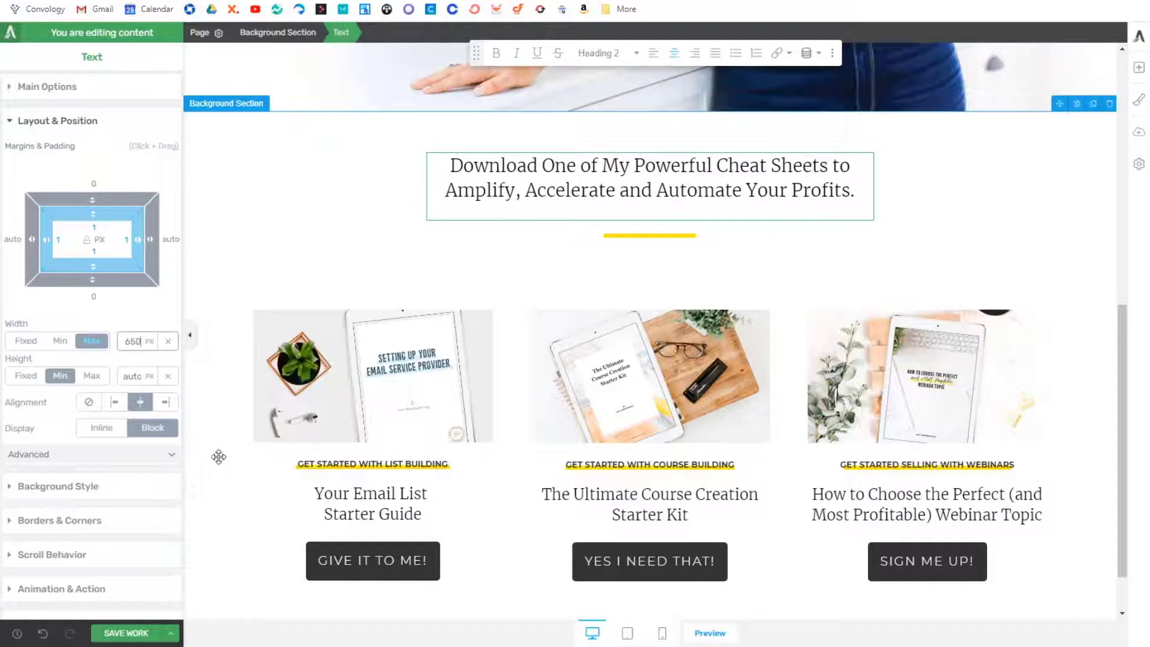
Step: Set the top padding of the three-column layout to 0
left_click(363, 164)
left_click(416, 265)
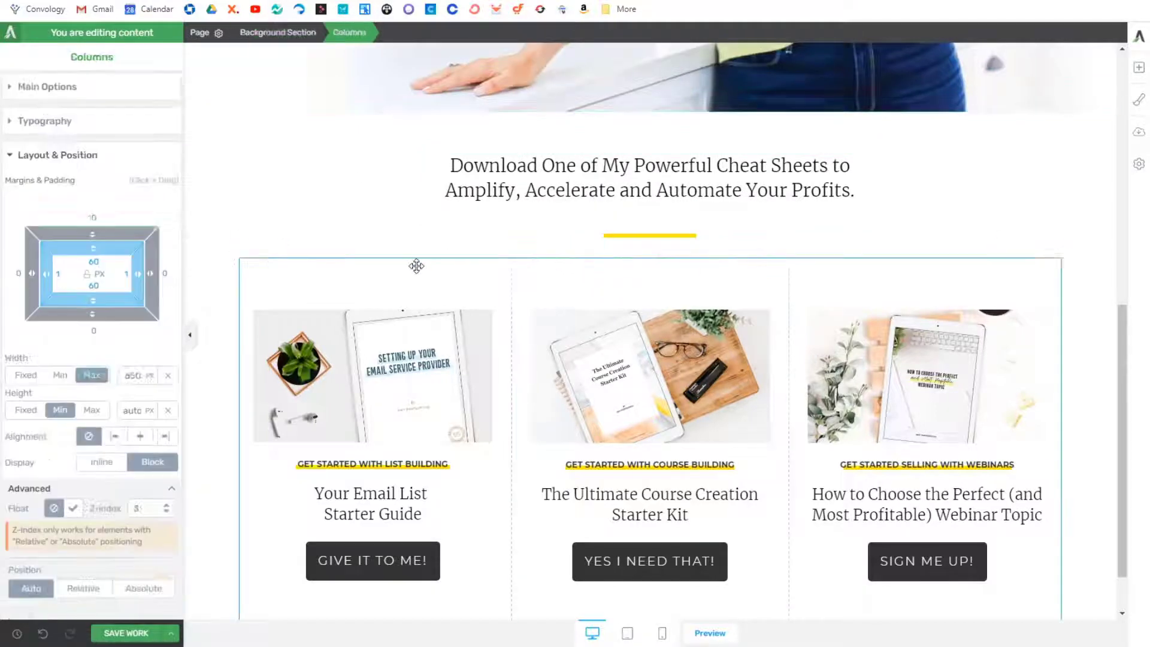
type("0")
double_click(101, 262)
type("0")
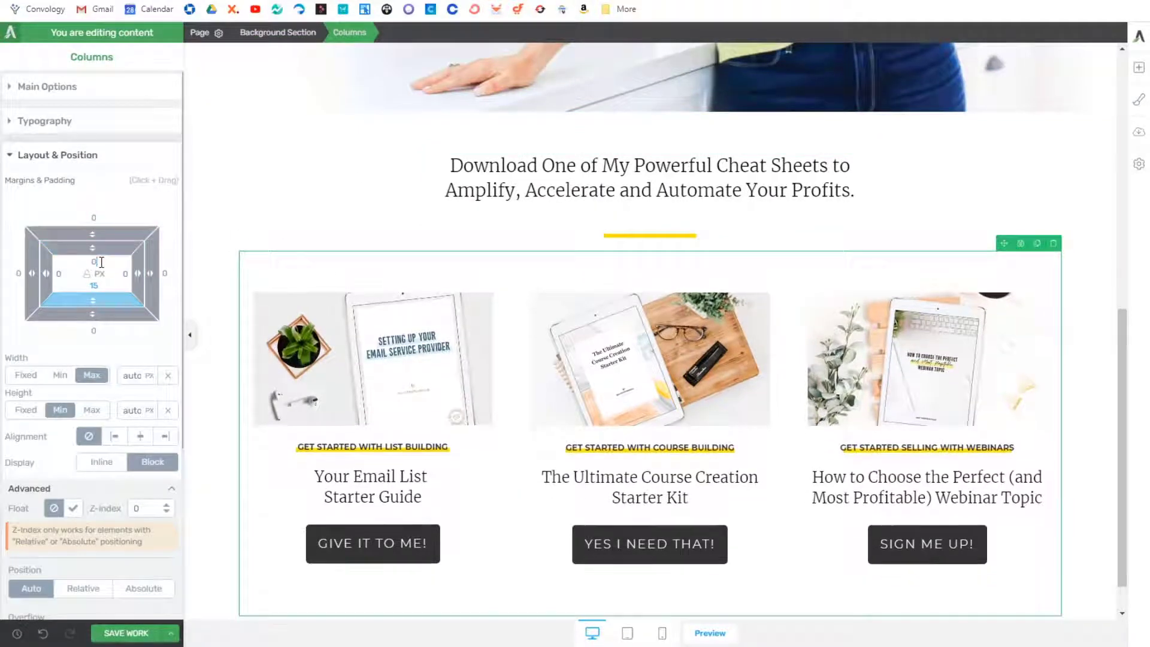
Step: Compare the divider's spacing with the reference homepage, and examine the reference's next section
left_click(615, 234)
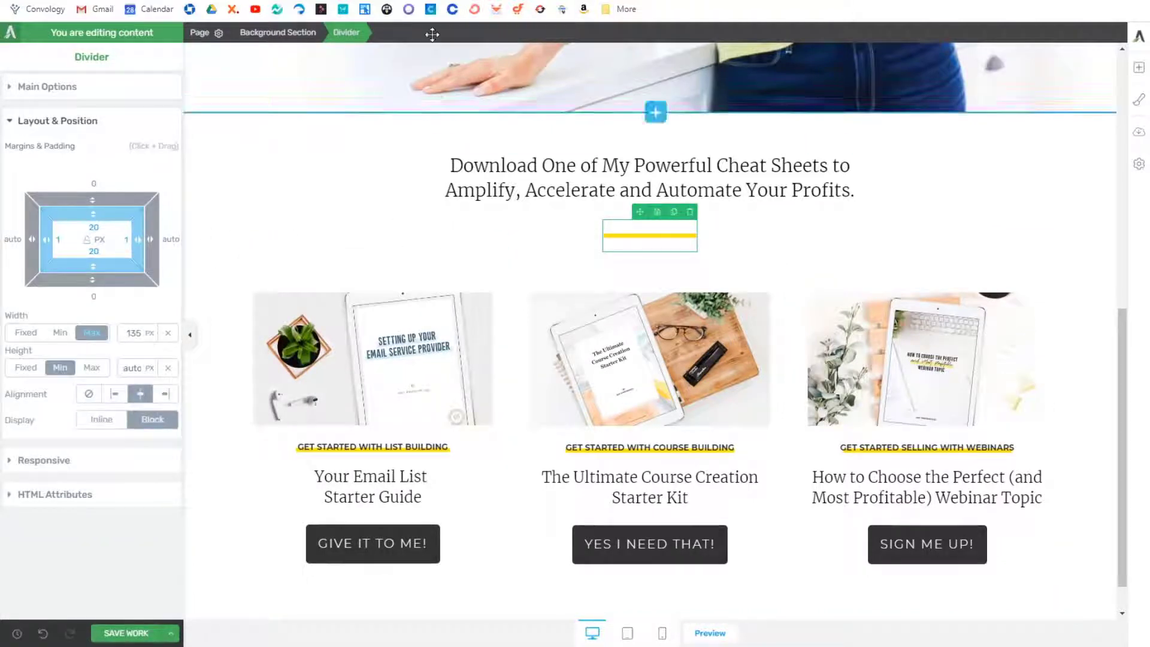
scroll(440, 312, "down", 1)
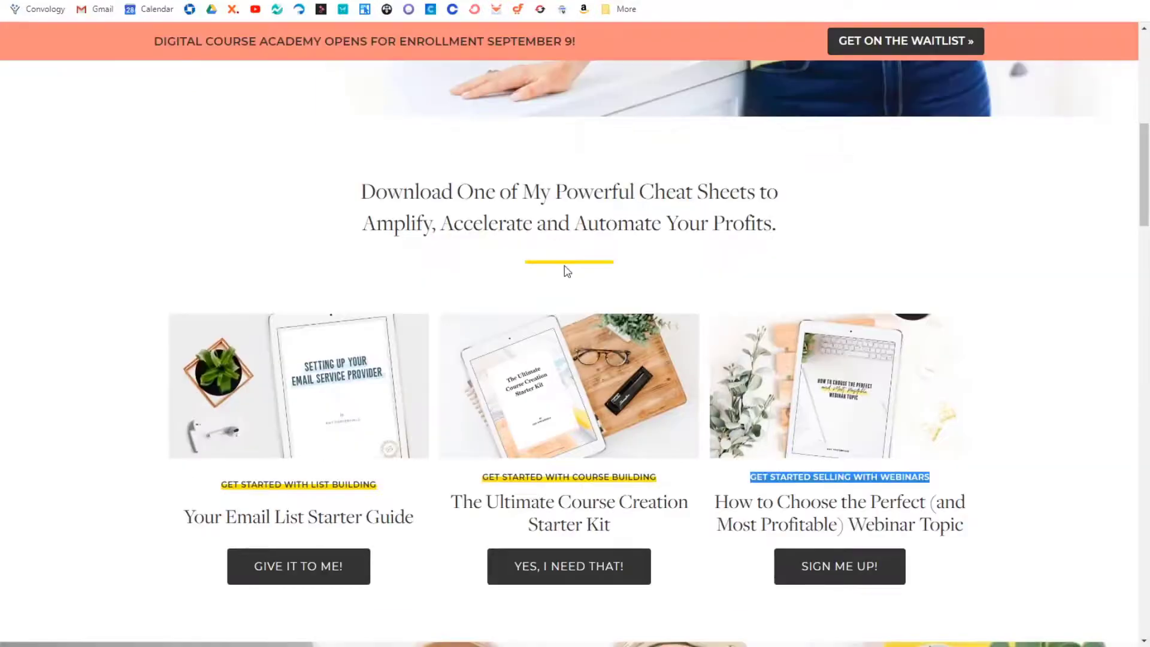
scroll(567, 272, "down", 9)
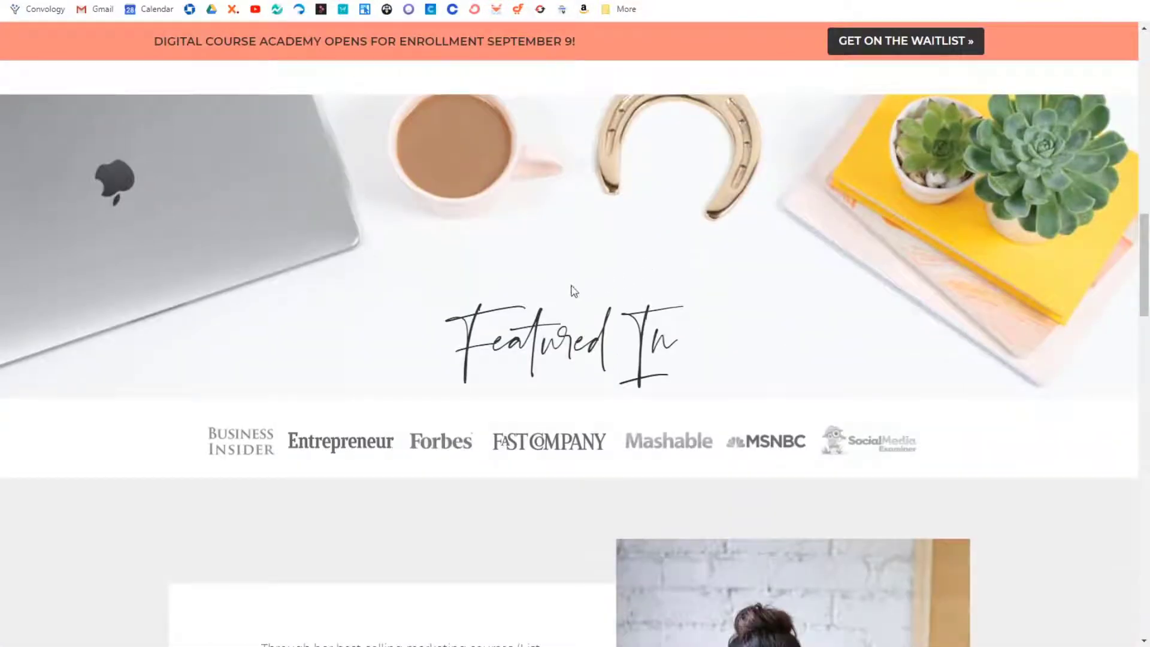
Step: Add a new background section below the cheat sheet section
scroll(569, 245, "up", 2)
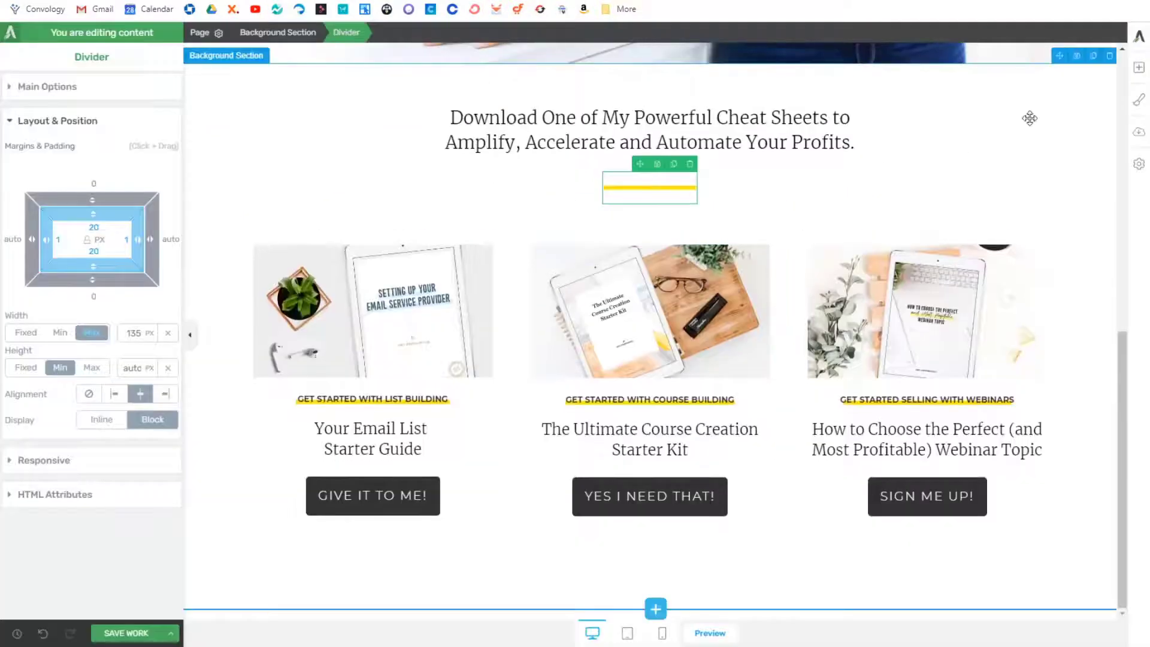
left_click(1138, 67)
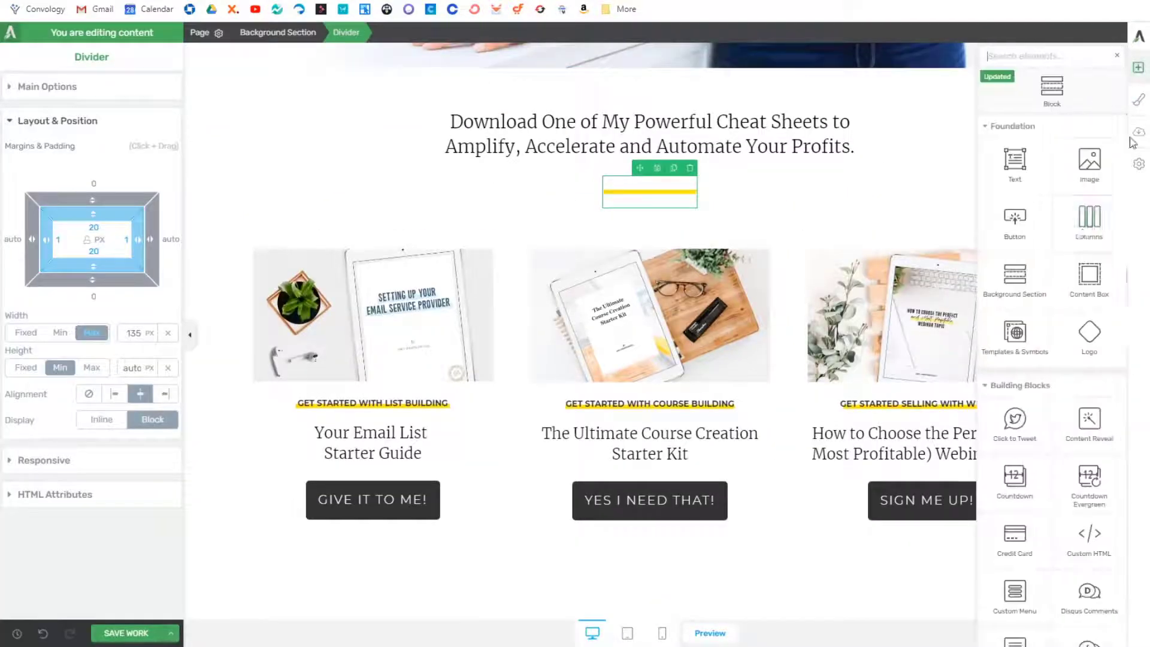
left_click(1005, 277)
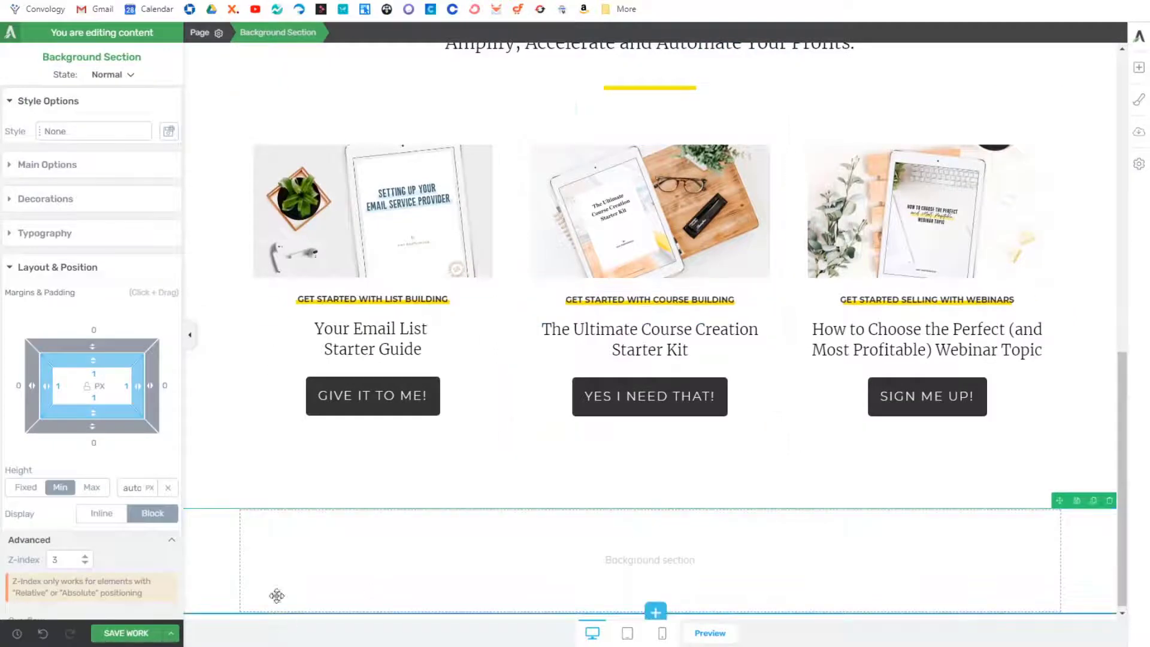
Step: Give the new background section the media library desk photo with the laptop, coffee mug and succulents as its background image
scroll(128, 436, "down", 3)
scroll(110, 292, "up", 3)
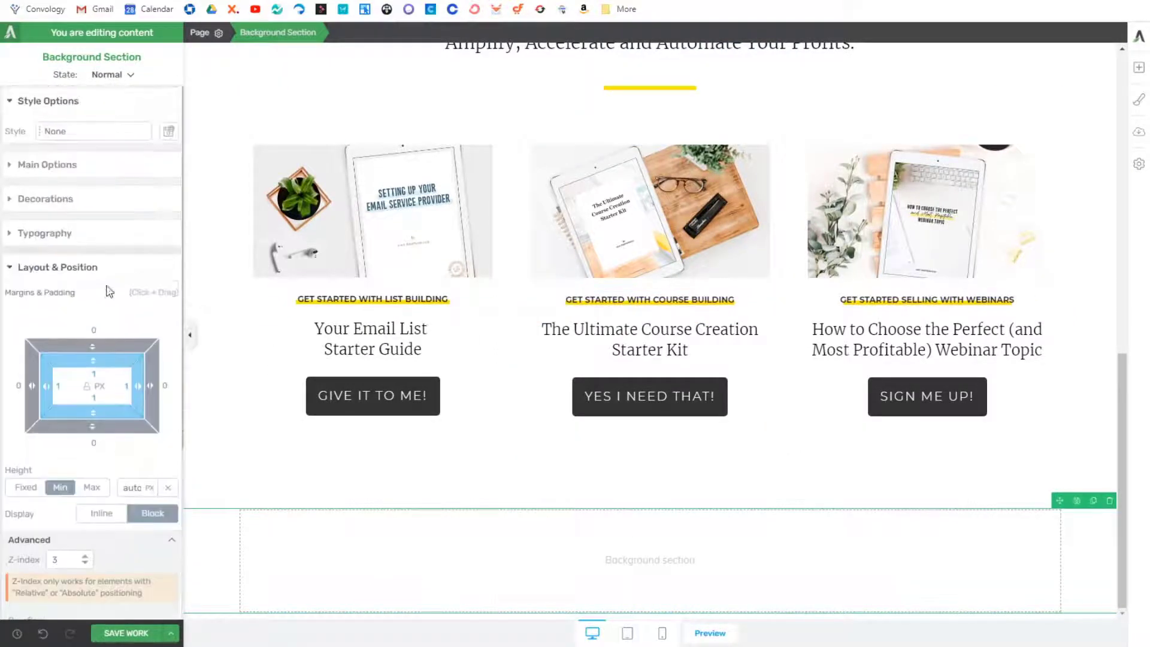
left_click(66, 268)
left_click(78, 308)
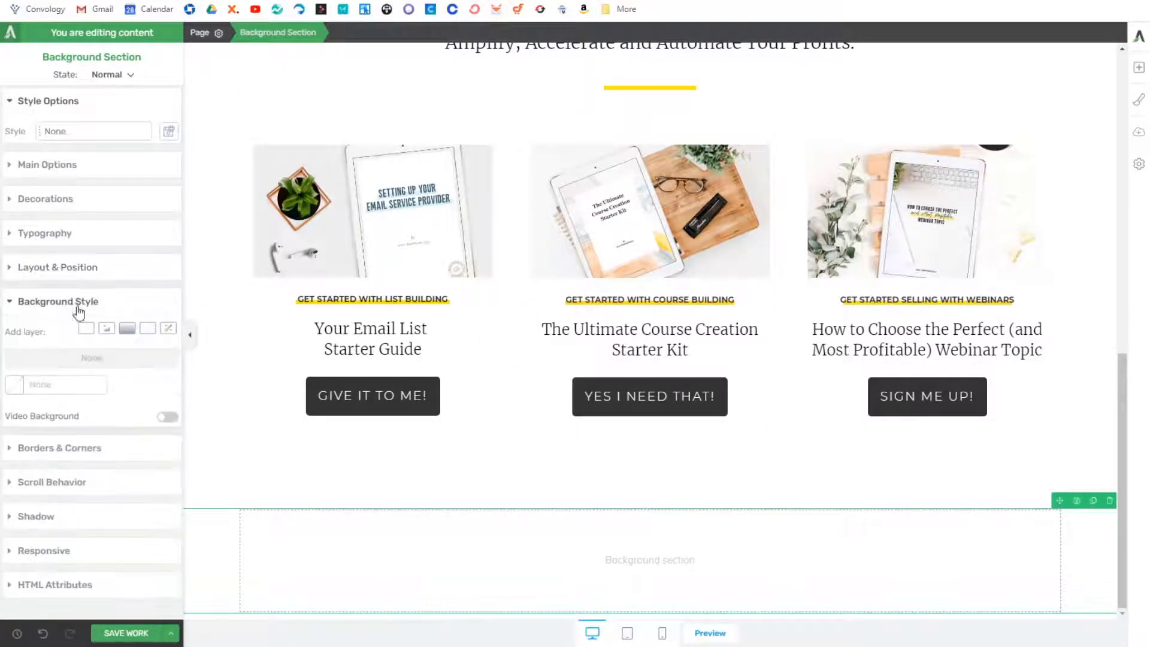
left_click(106, 329)
left_click(161, 386)
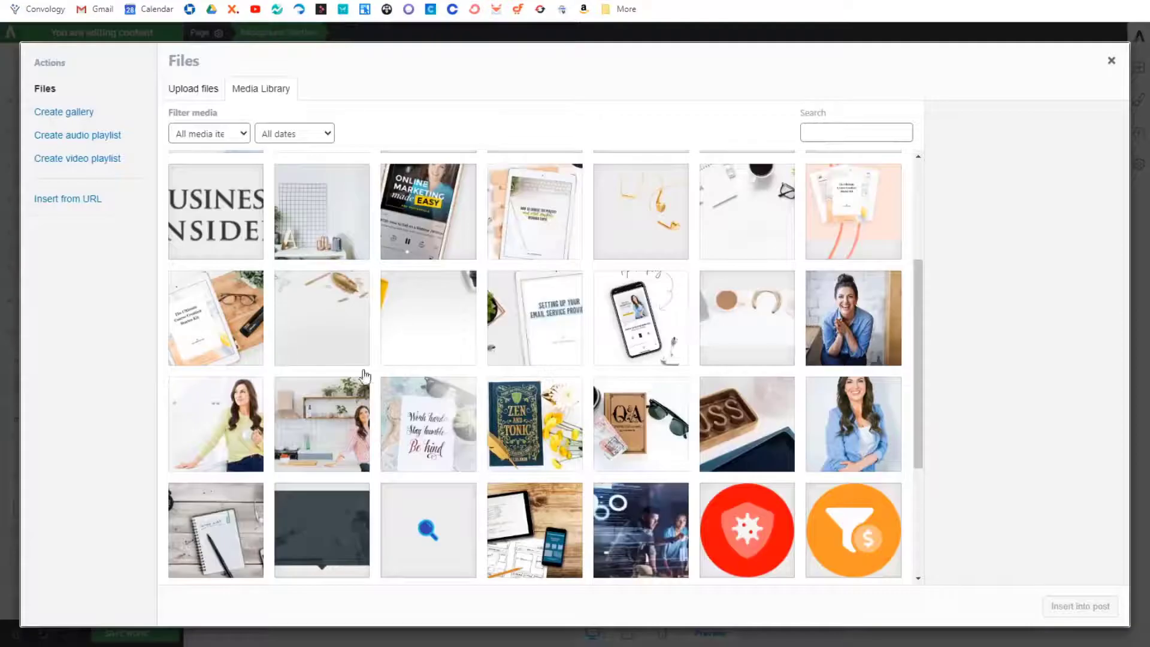
left_click(792, 320)
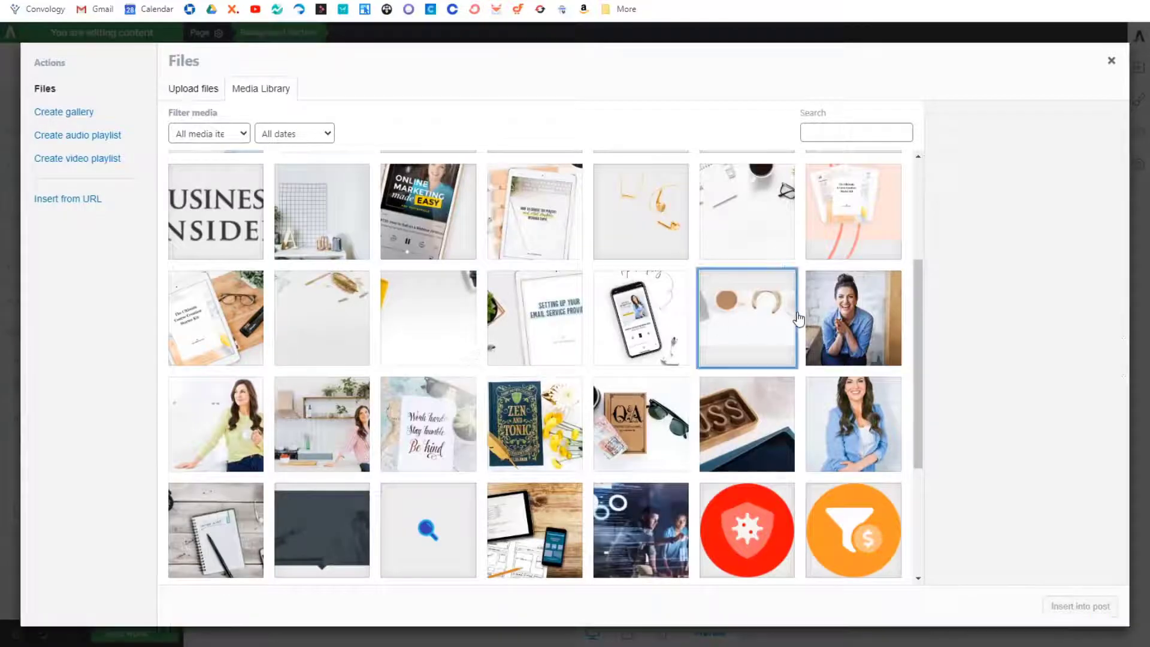
left_click(1078, 606)
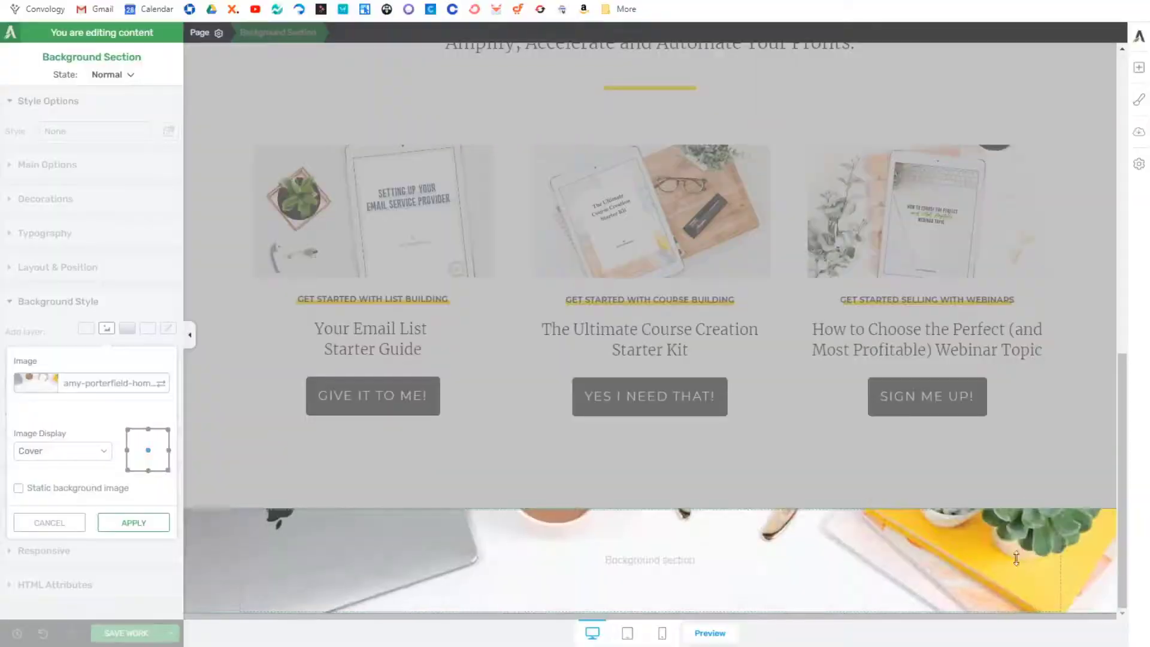
left_click(134, 522)
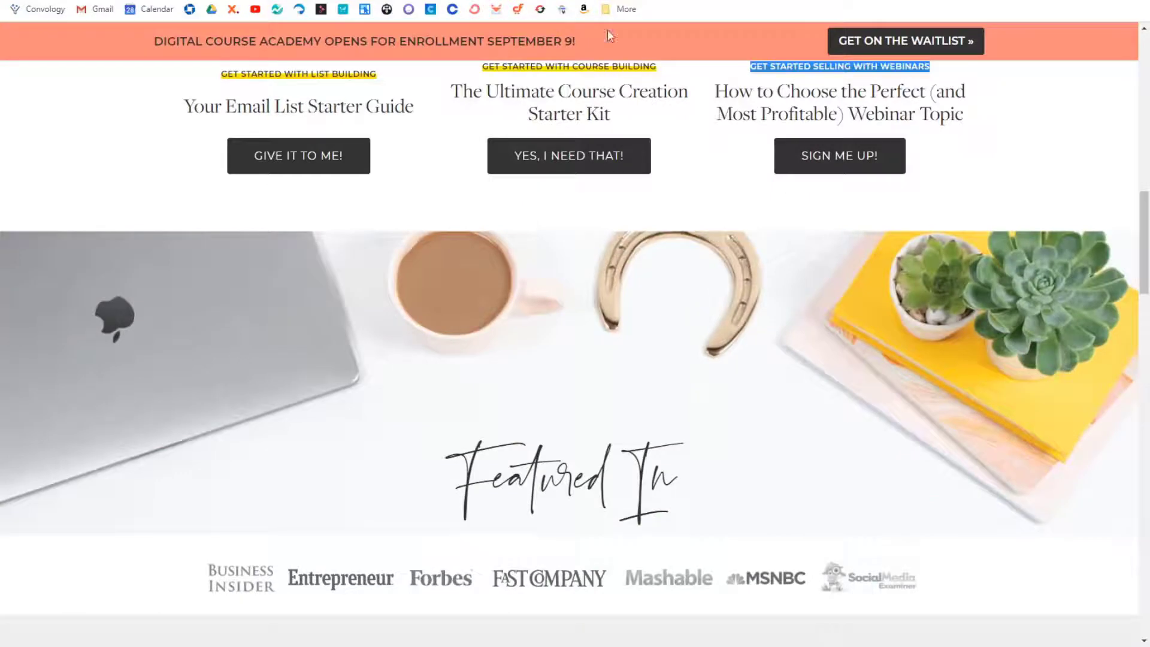
Step: Duplicate the hero section's "Hey There!" script heading and move the copy into the new desk-photo background section
scroll(636, 236, "down", 3)
scroll(639, 240, "up", 2)
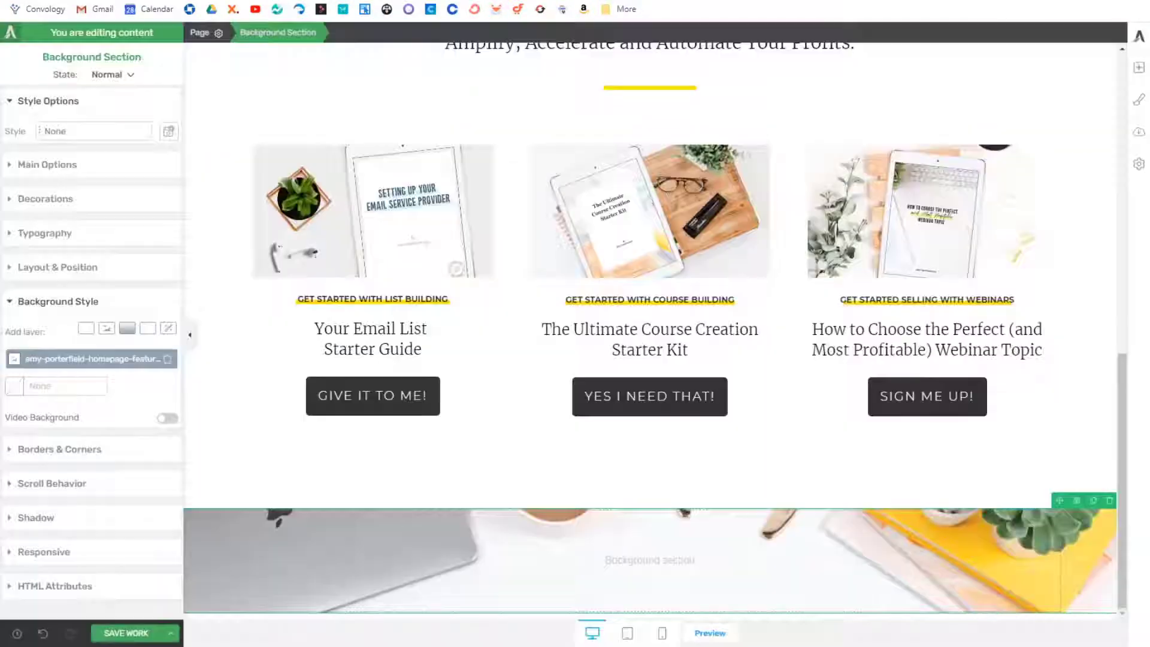
scroll(637, 152, "up", 10)
left_click(635, 158)
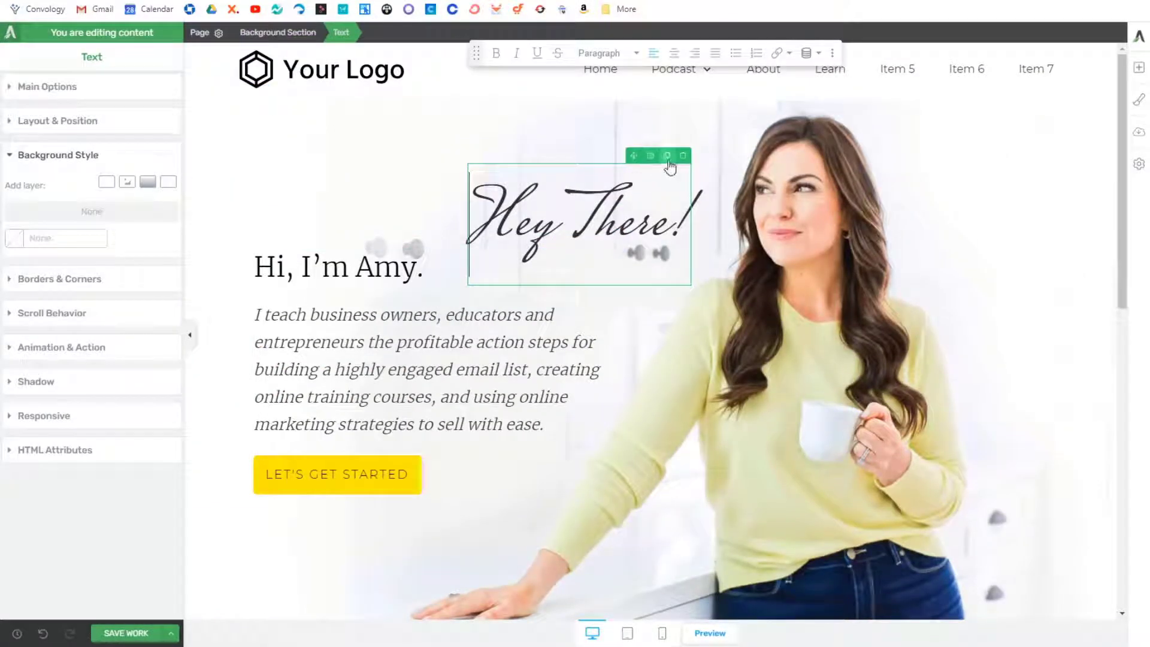
left_click_drag(633, 156, 657, 562)
scroll(603, 404, "up", 3)
scroll(604, 401, "up", 8)
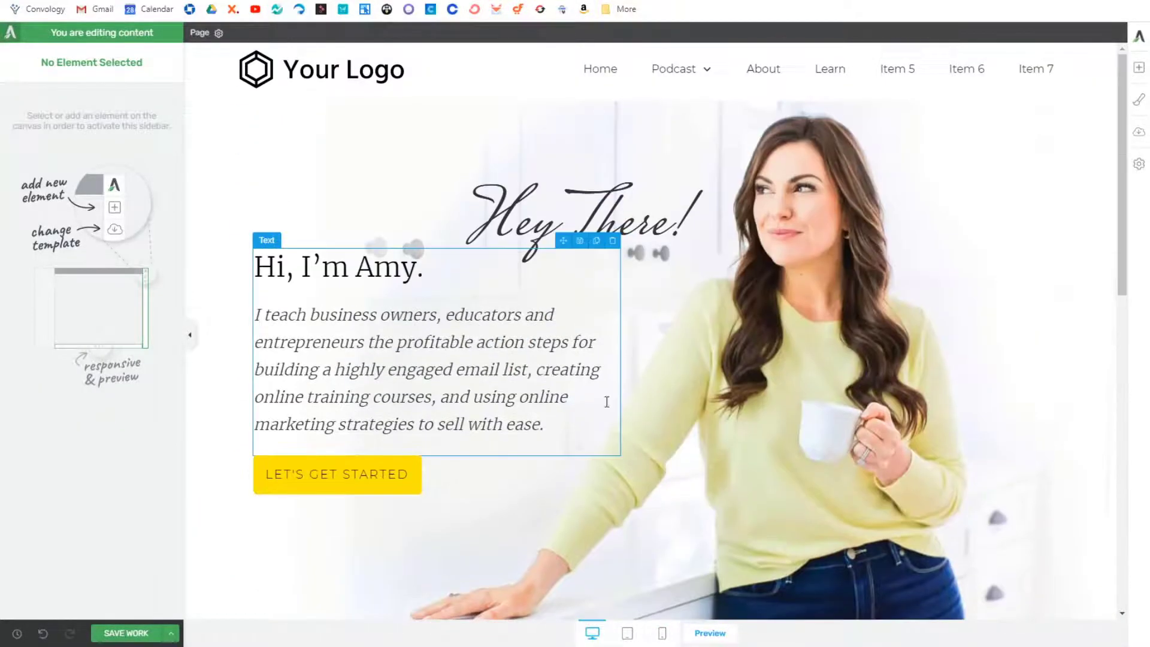
scroll(706, 428, "down", 10)
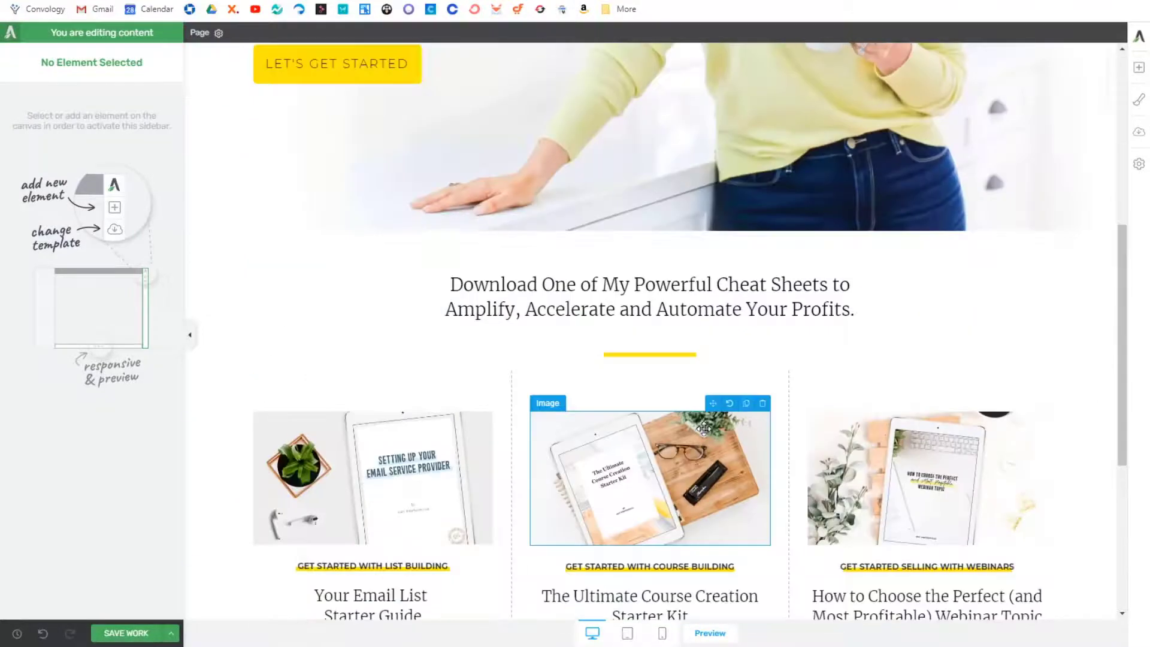
left_click(600, 532)
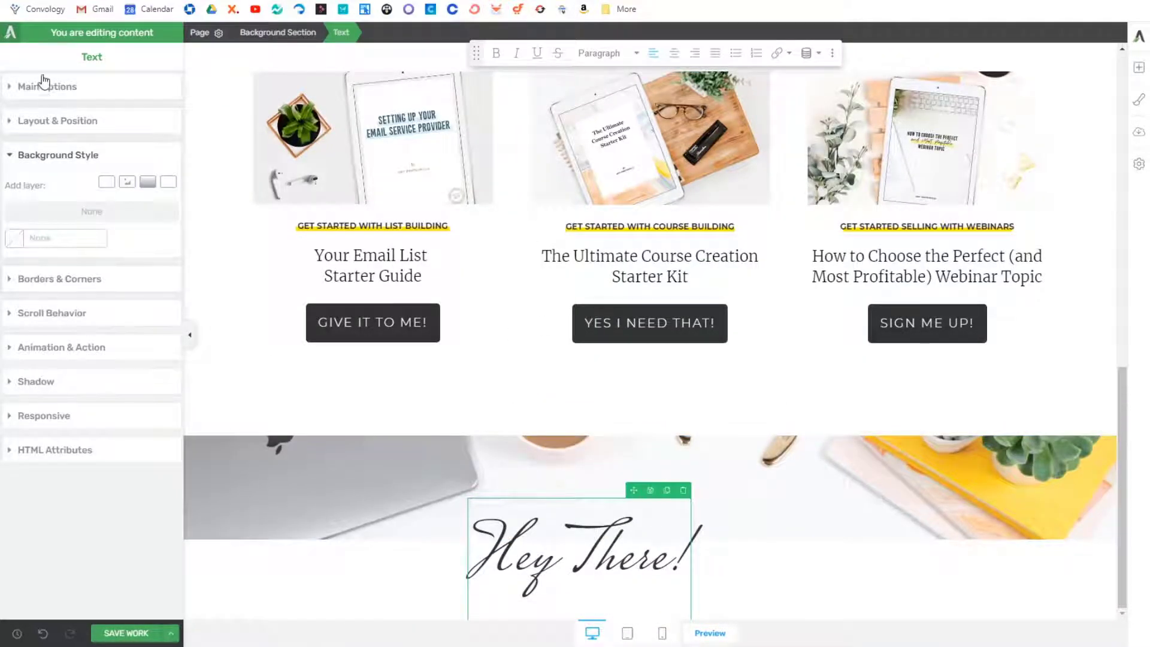
Step: Clear the copied heading's maximum width, reset its position to Auto, and center both the element and its text
left_click(60, 121)
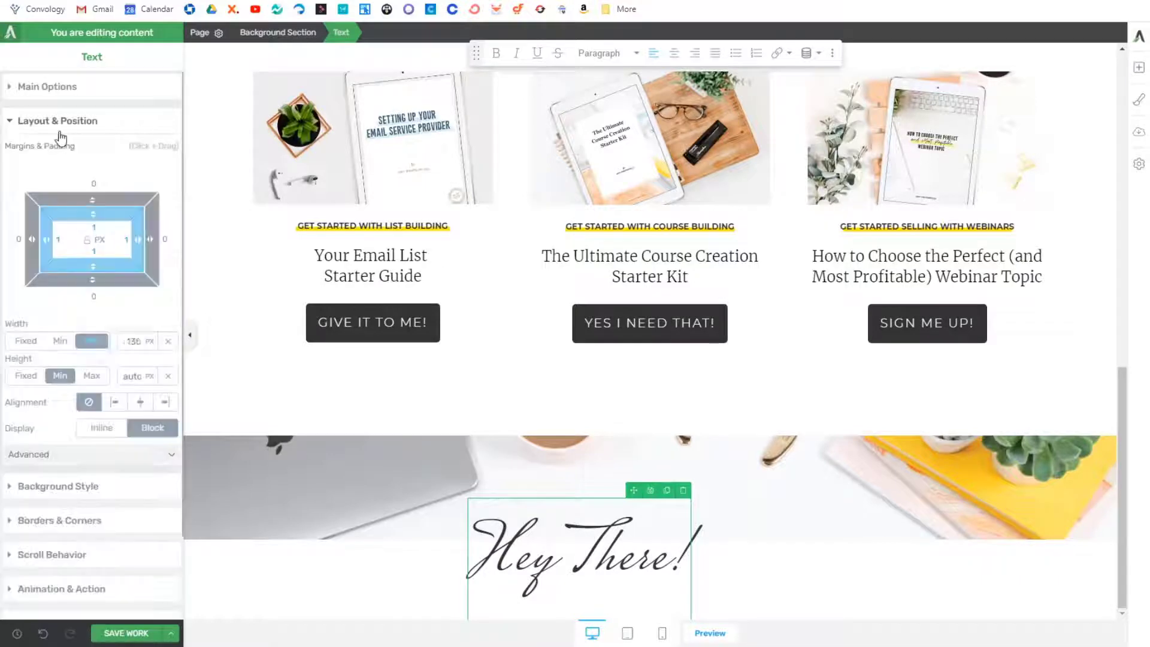
left_click(163, 453)
scroll(93, 506, "down", 2)
left_click(30, 486)
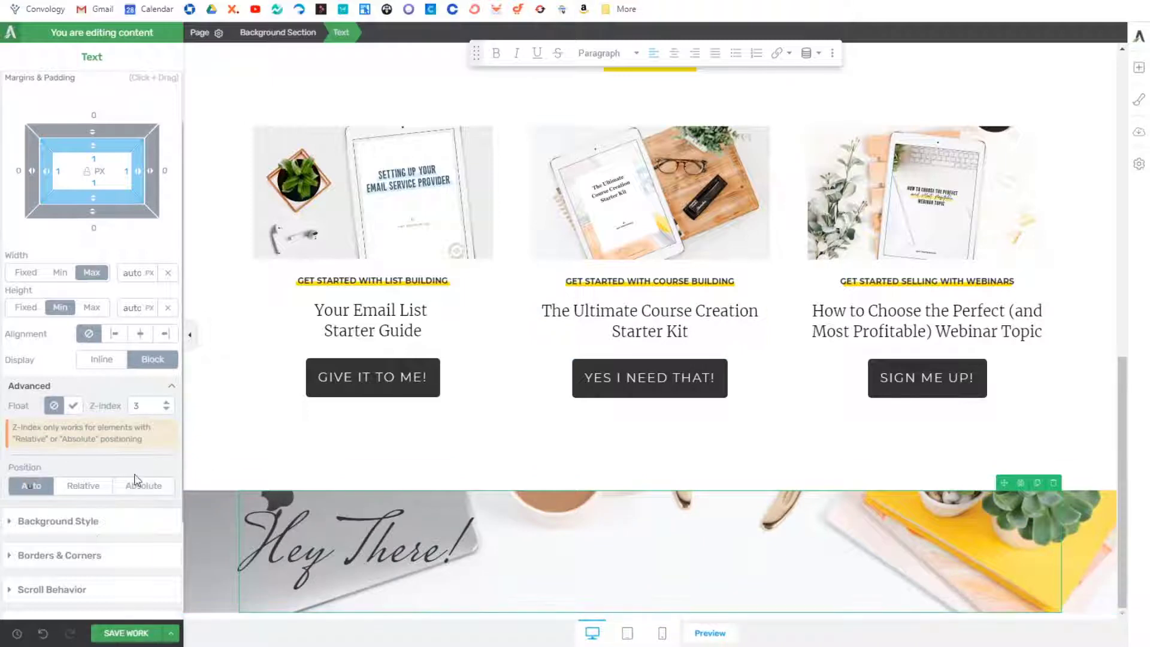
left_click(140, 334)
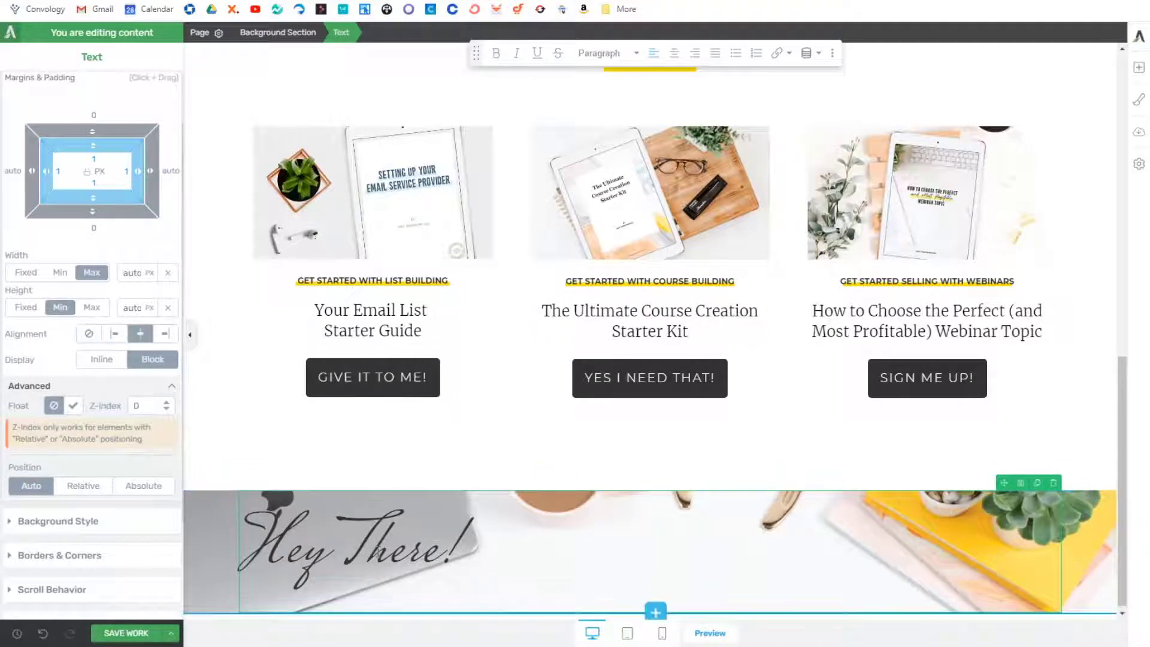
left_click(671, 56)
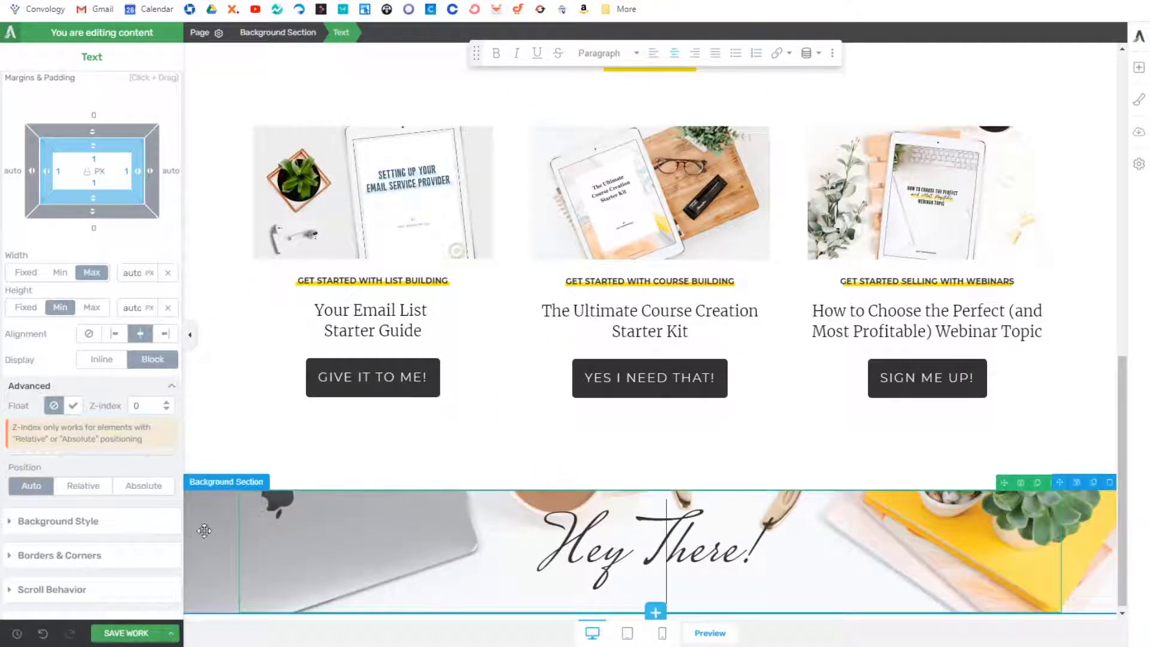
Step: Set the desk-photo section's minimum height to 350 px and its vertical position to bottom
left_click(227, 542)
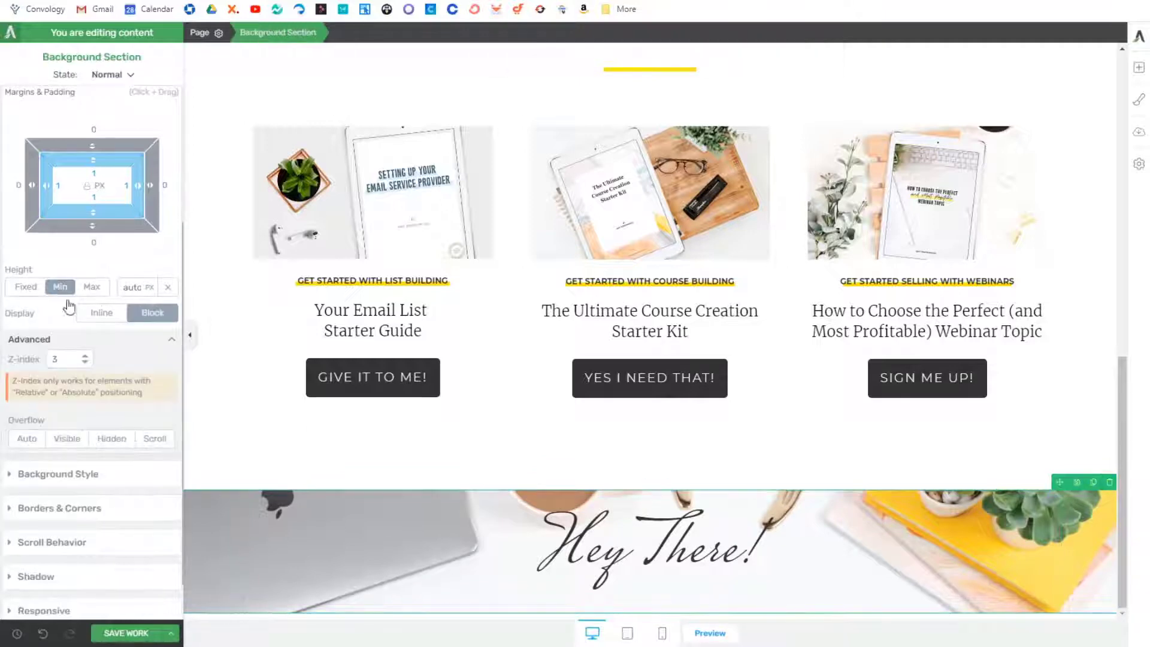
scroll(90, 240, "up", 5)
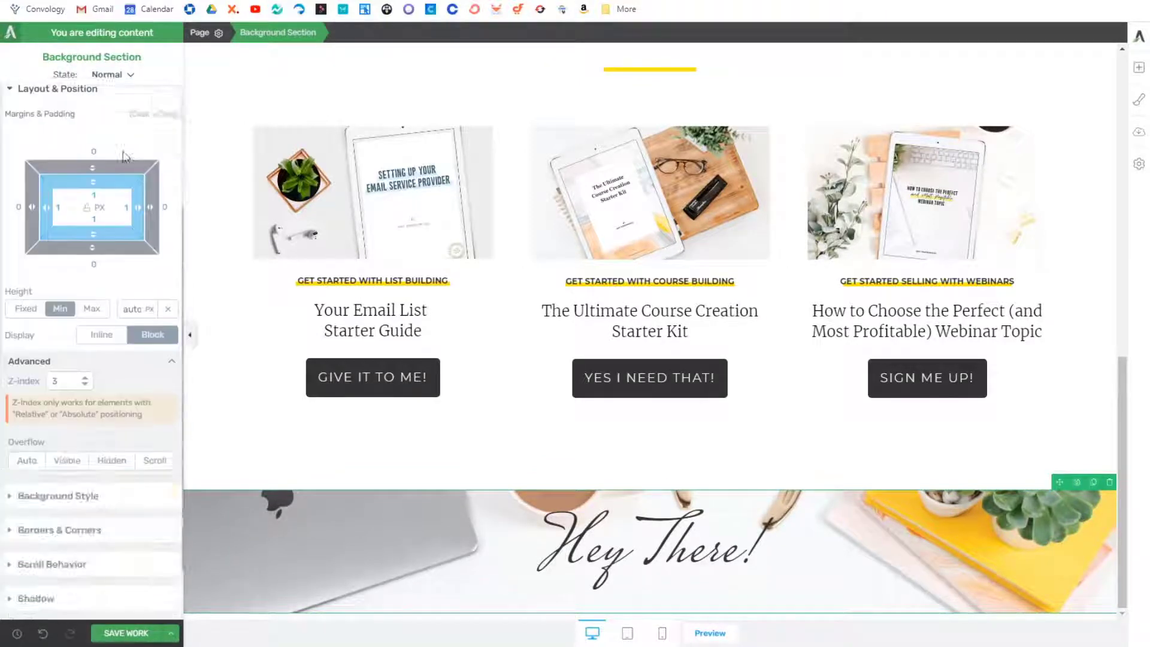
left_click(50, 173)
mouse_move(29, 240)
left_mouse_down()
mouse_move(60, 240)
mouse_move(45, 240)
left_mouse_up()
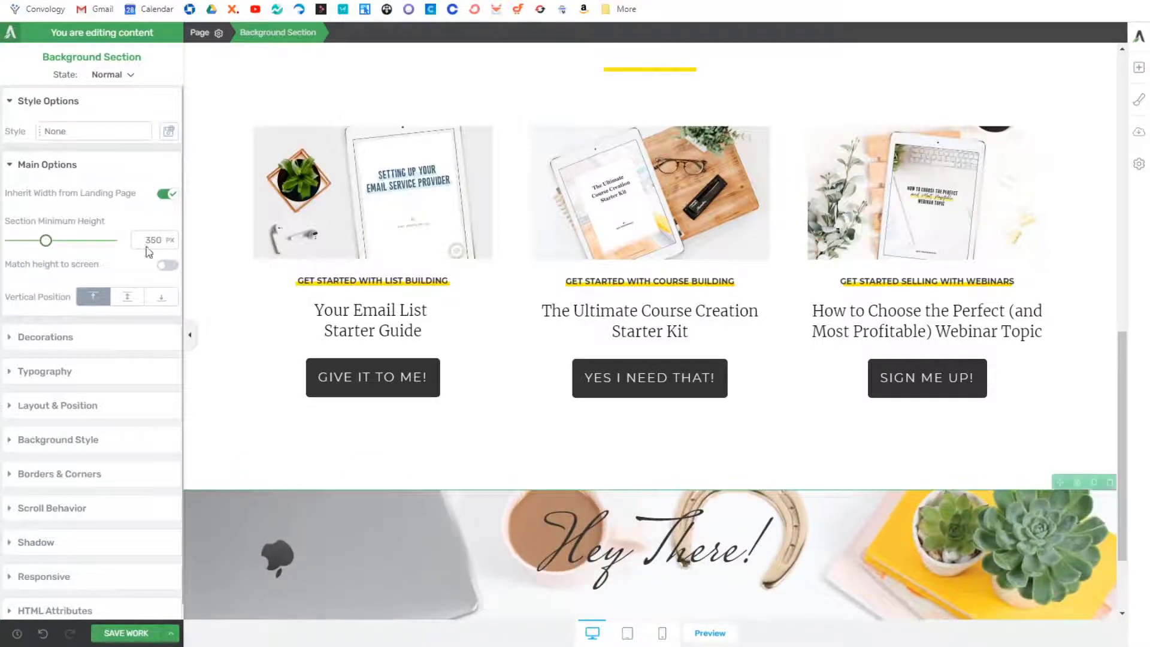
scroll(632, 446, "down", 2)
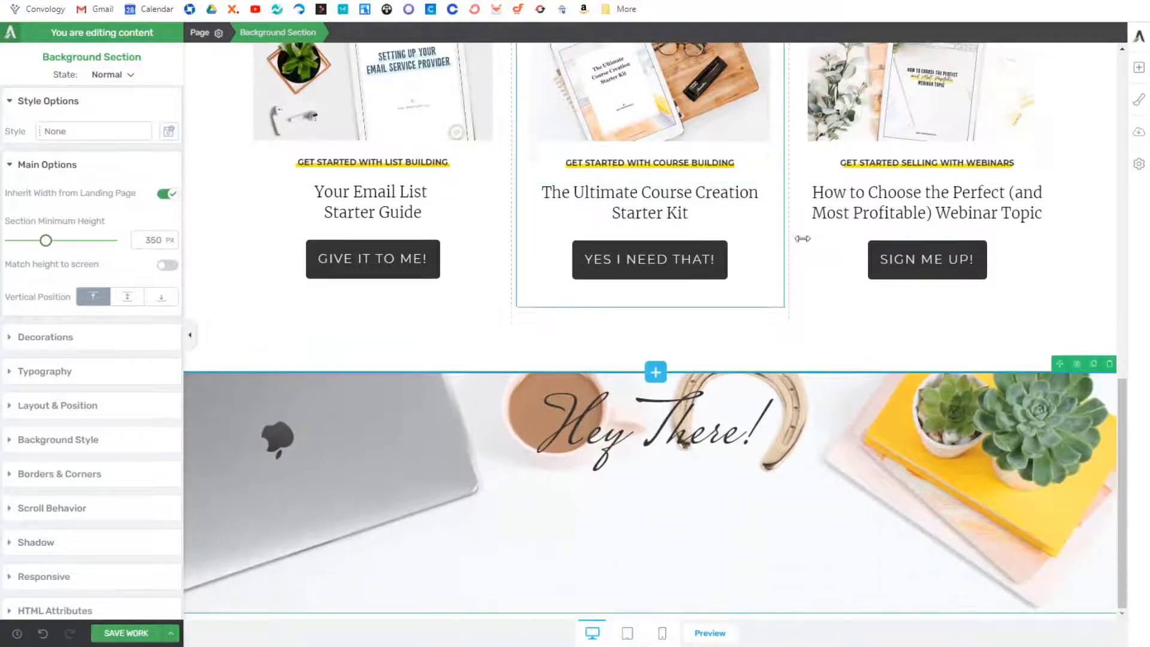
left_click(161, 296)
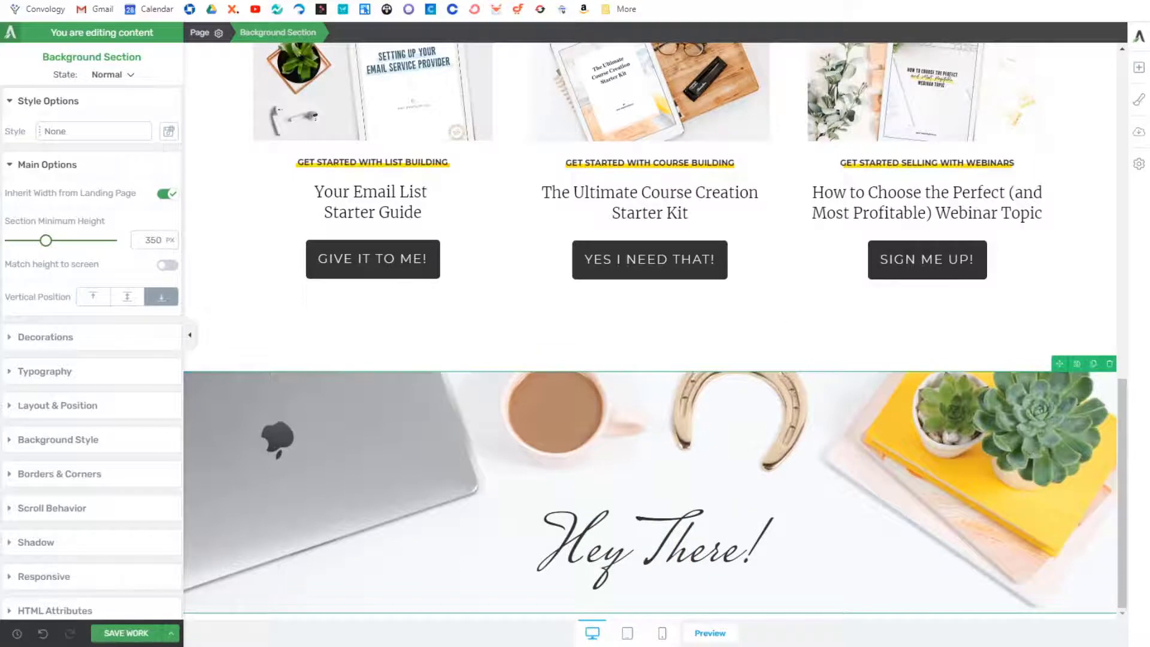
Step: Compare the desk-photo section's full-width appearance with the "Featured In" section of the reference homepage
key("ctrl+Tab")
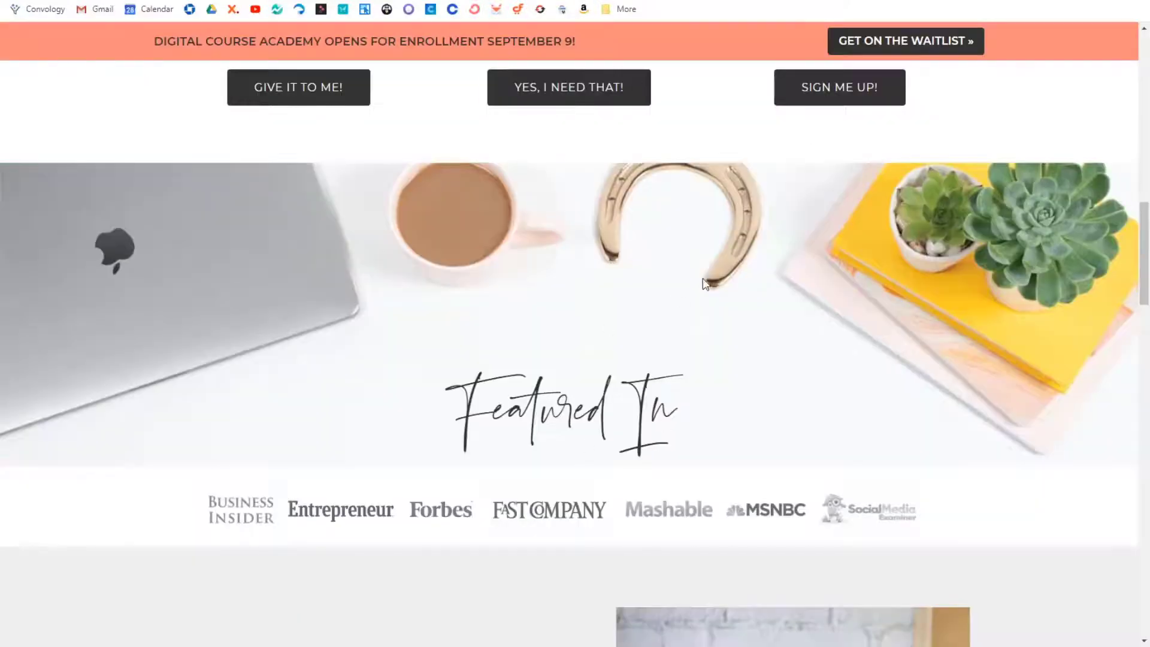
key("ctrl+shift+Tab")
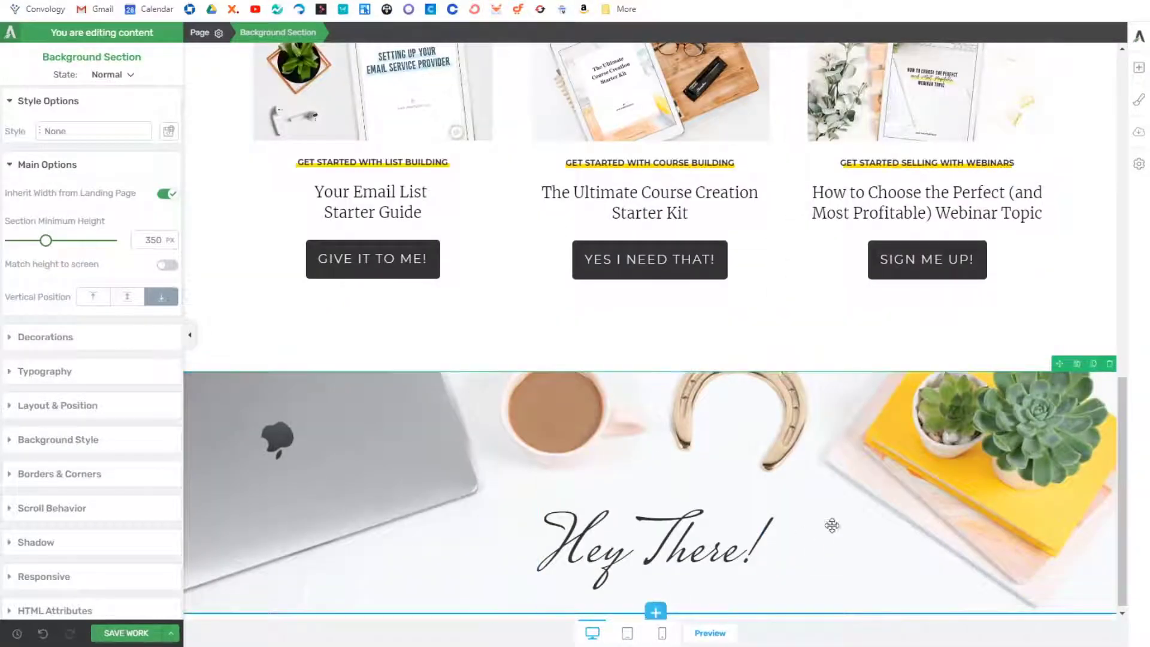
key("ctrl+Tab")
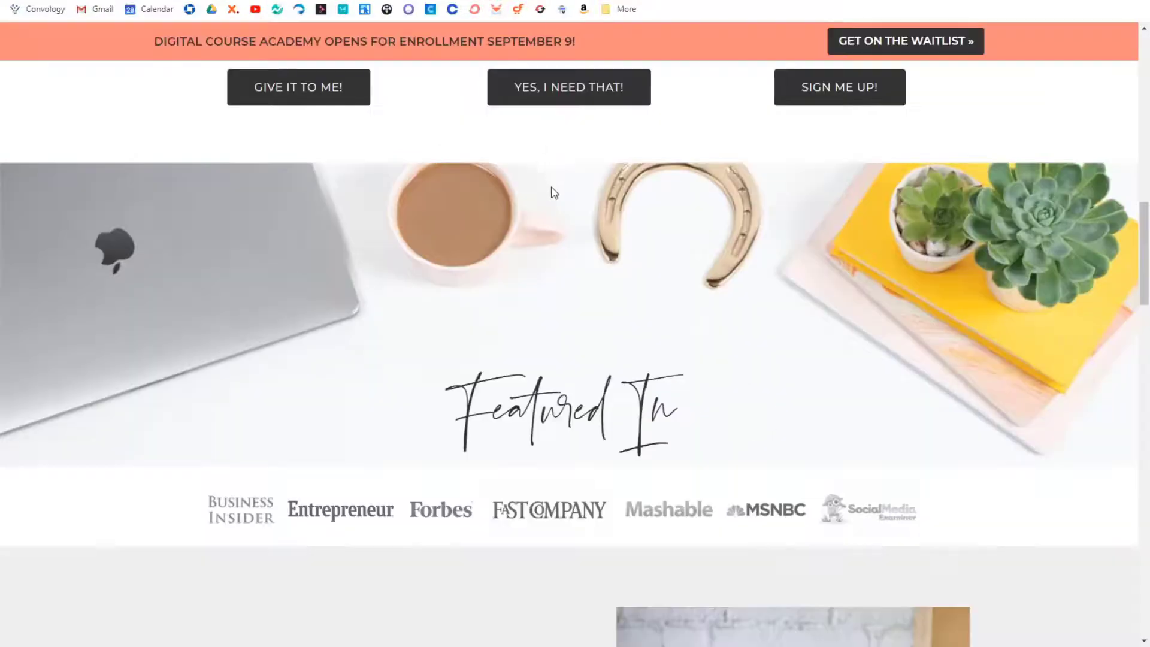
key("ctrl+shift+Tab")
left_click(187, 333)
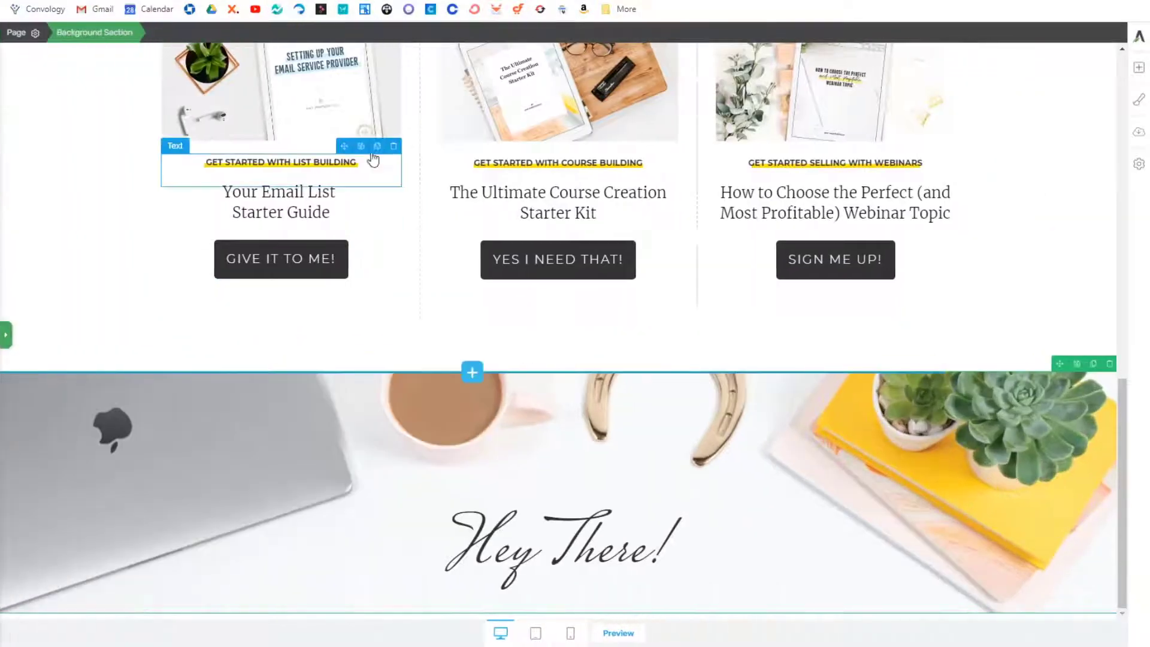
scroll(385, 162, "up", 3)
scroll(384, 177, "down", 4)
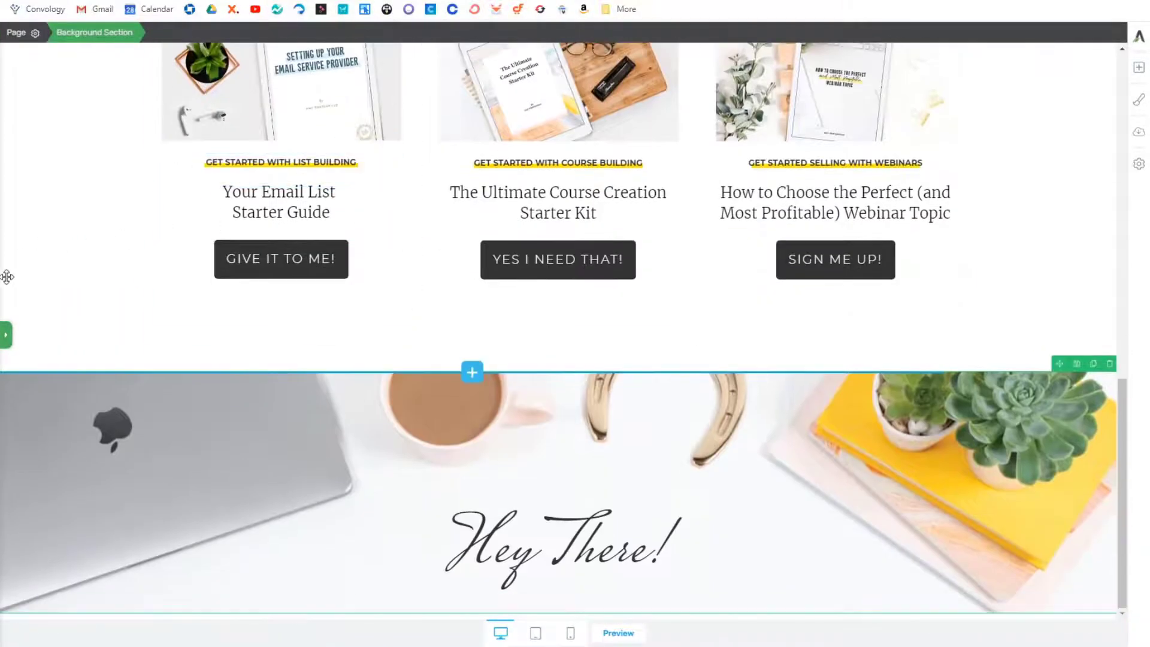
left_click(6, 335)
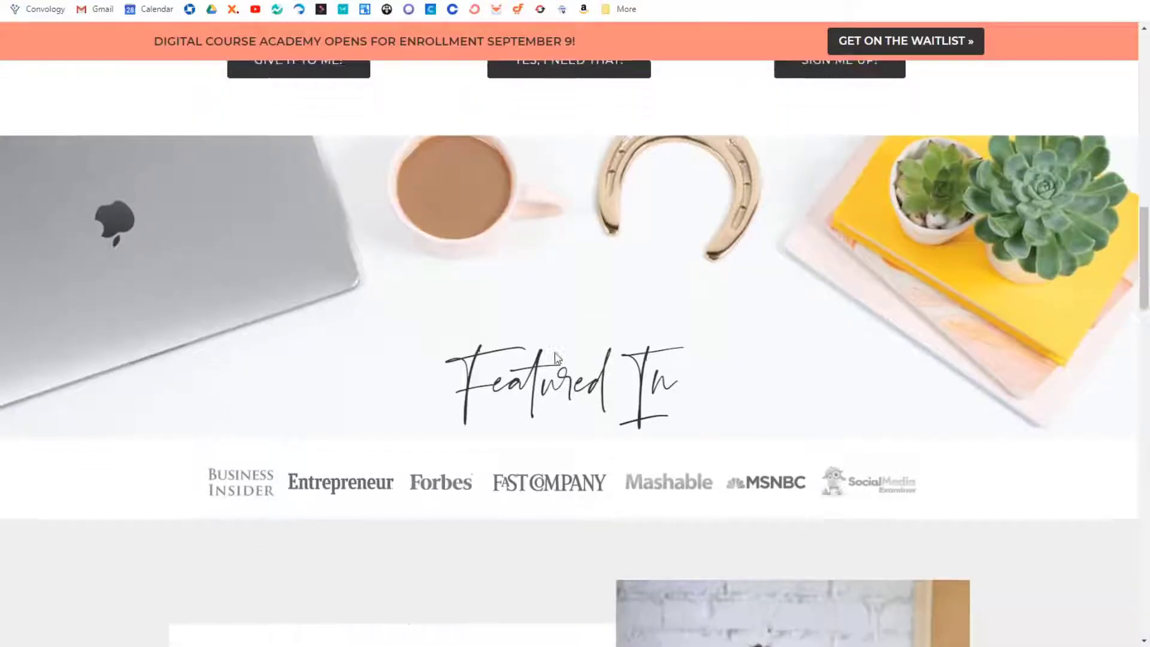
Step: Add a background section below the desk-photo section and set its minimum height to 1 px
scroll(778, 306, "down", 3)
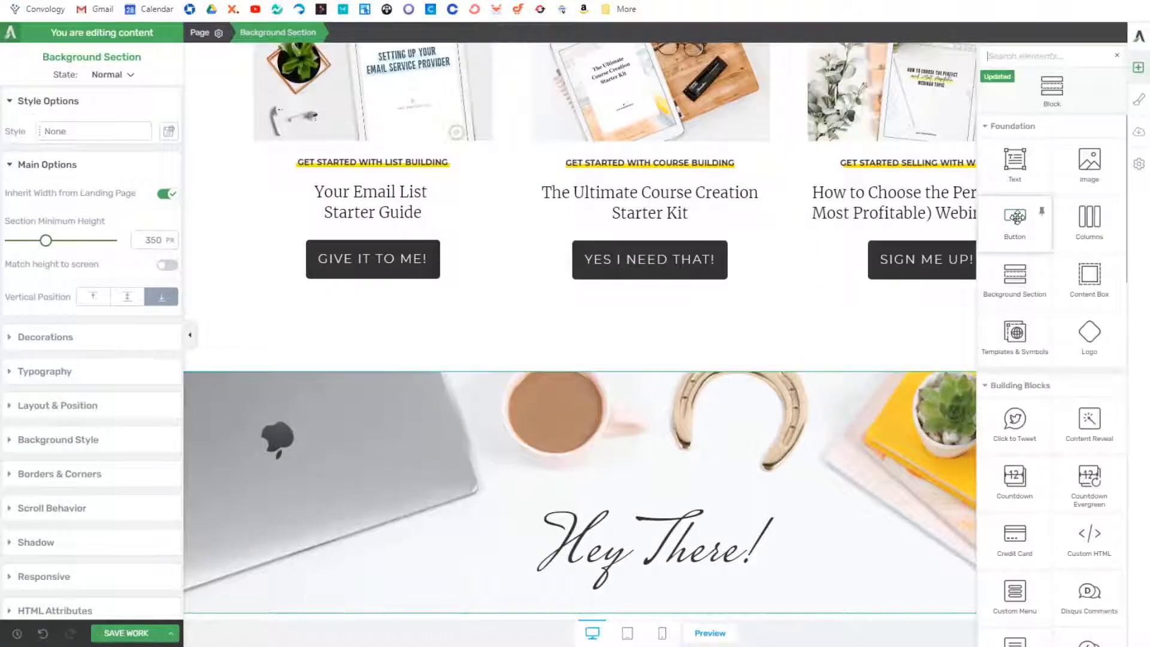
left_click_drag(1014, 288, 721, 318)
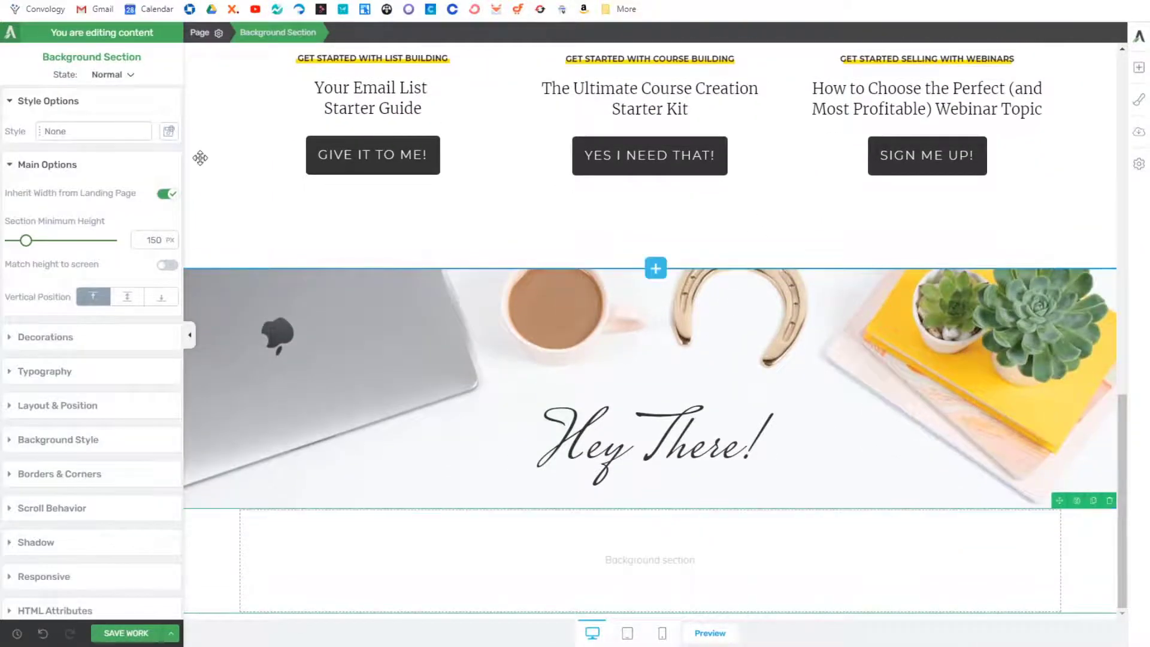
left_click_drag(25, 242, 11, 240)
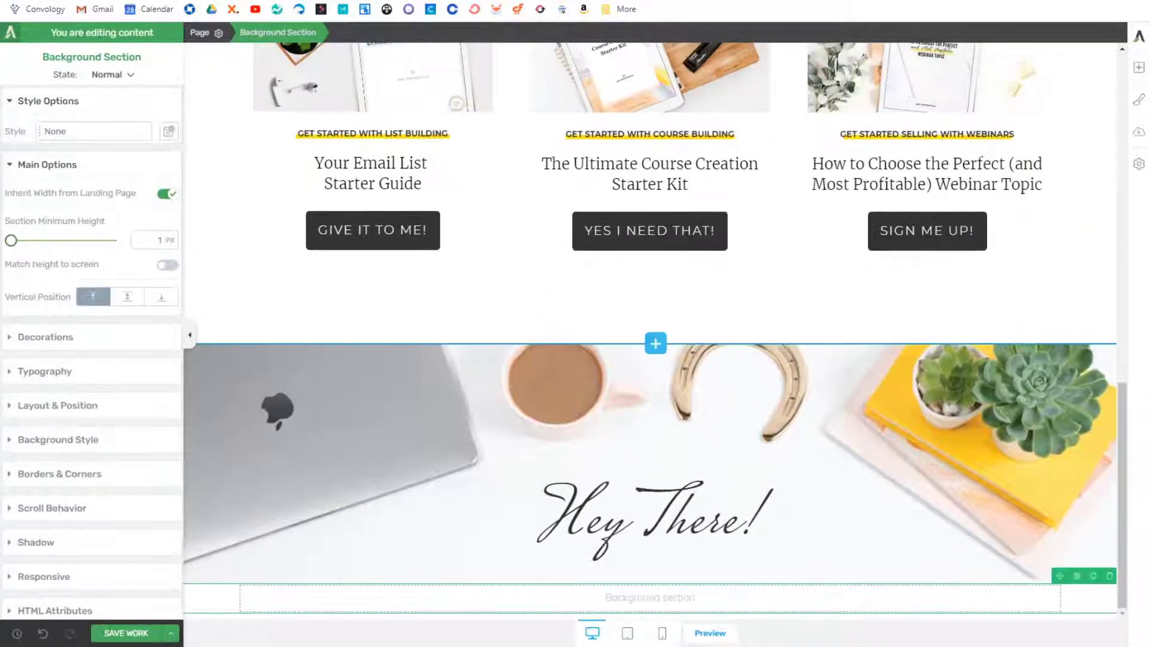
Step: Insert a layout of four equal columns into the empty background section
left_click(1139, 67)
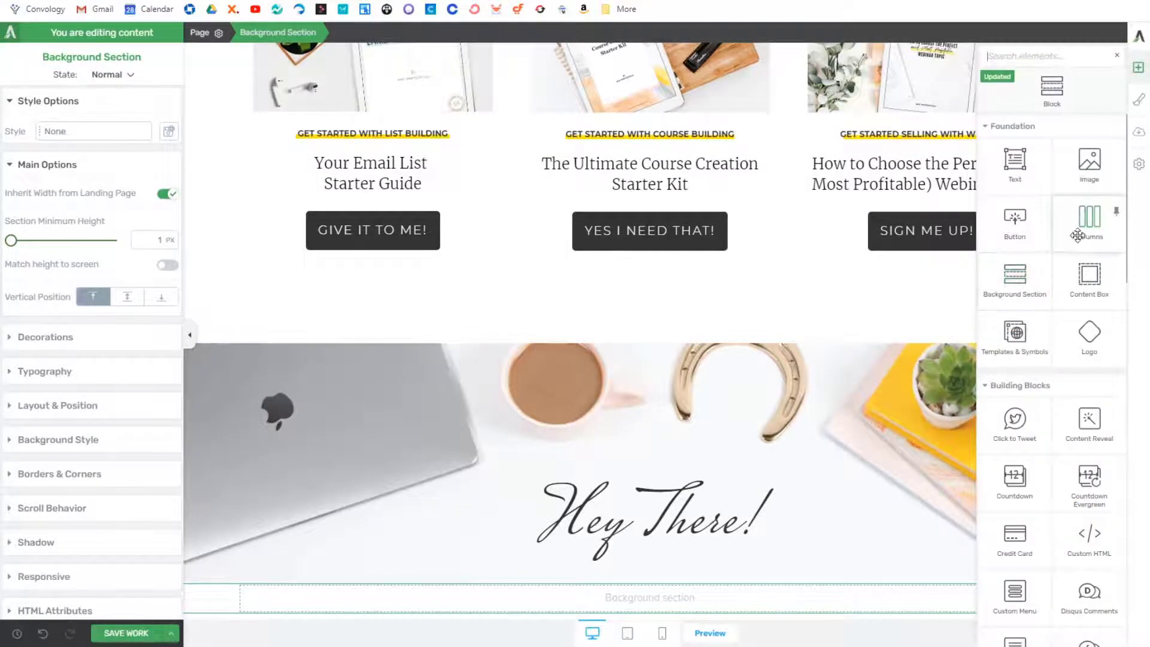
left_click_drag(1085, 224, 682, 593)
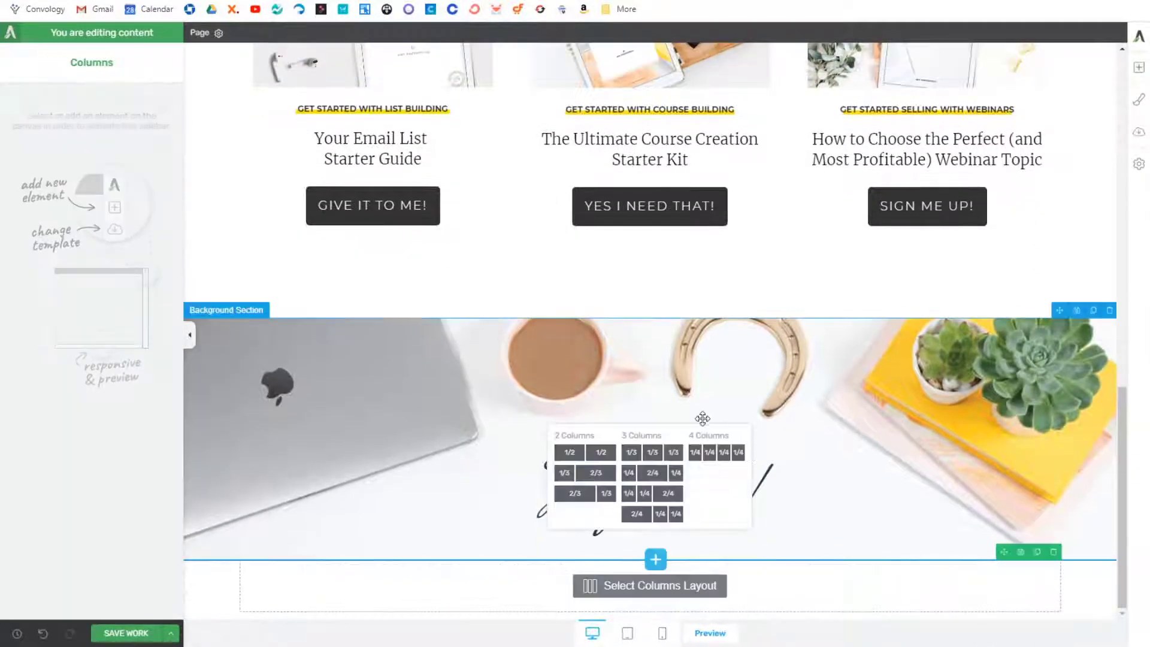
left_click(729, 462)
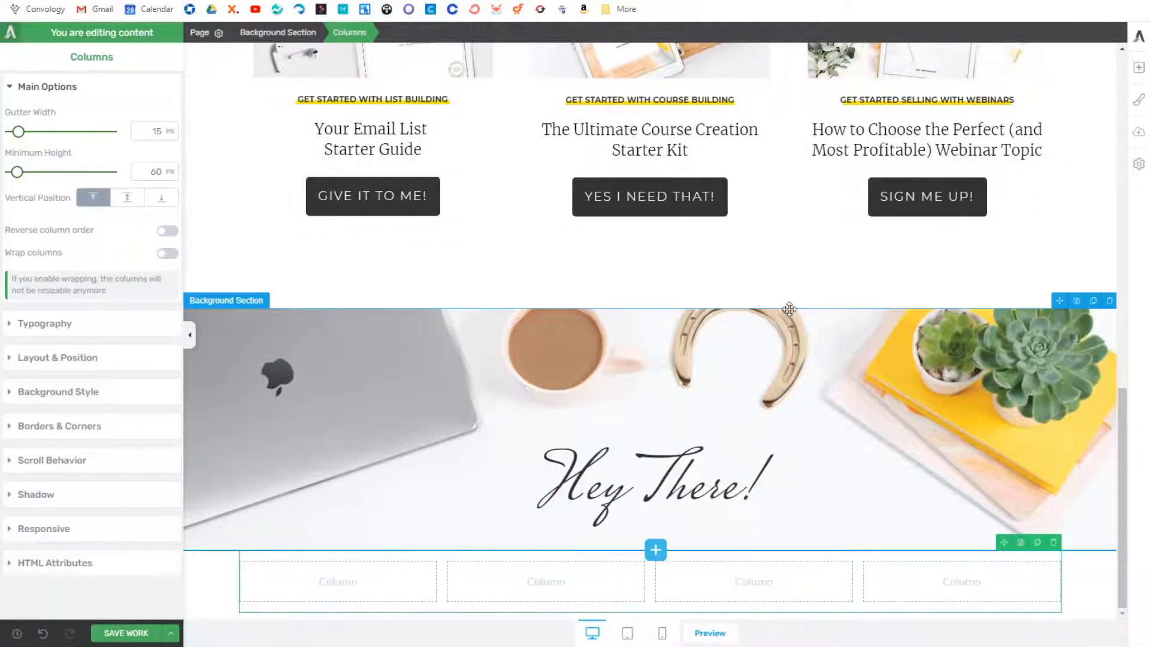
Step: Place the Business Insider logo image from the media library in the first of the four columns
left_click(1138, 67)
left_click_drag(1089, 160, 334, 583)
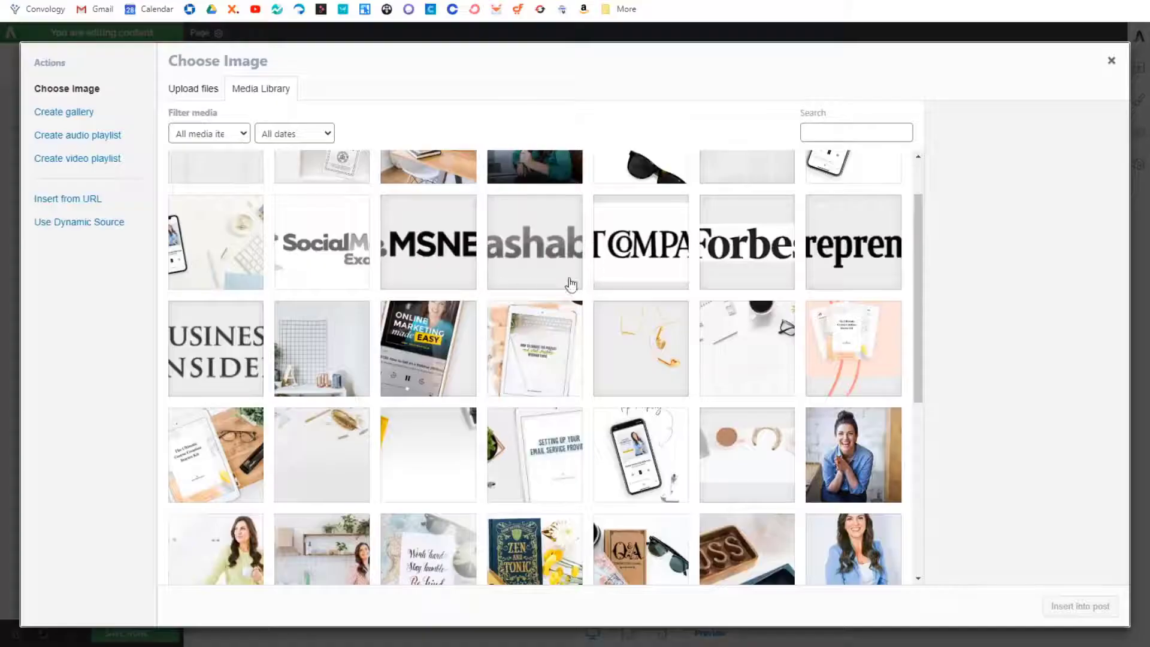
left_click(216, 348)
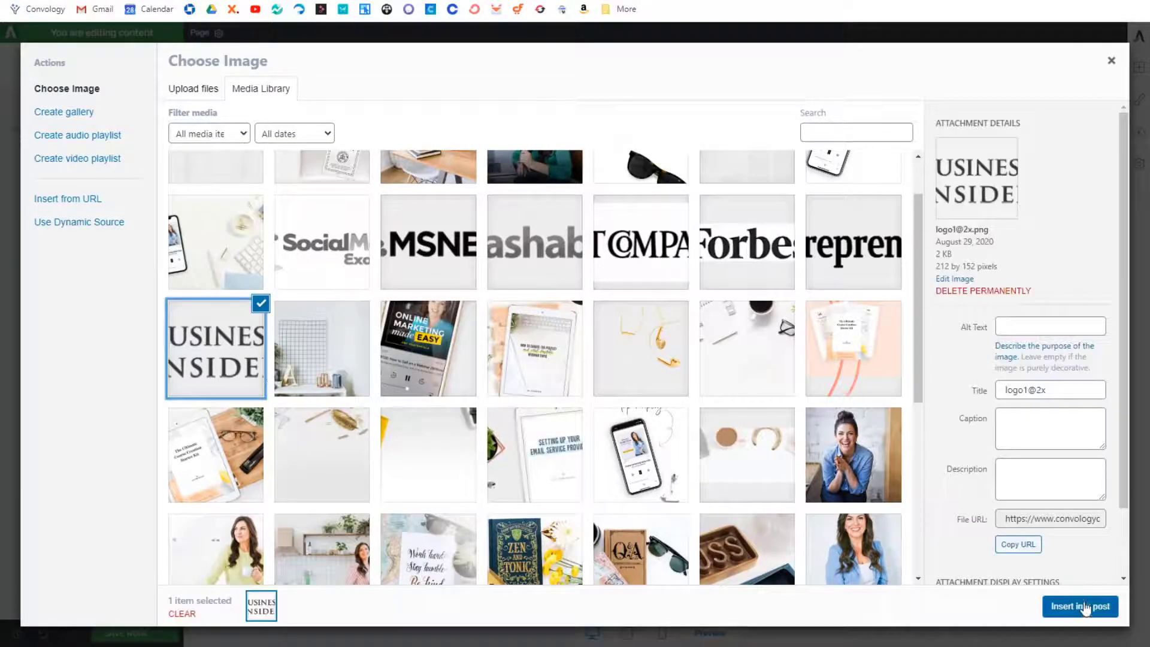
left_click(1080, 606)
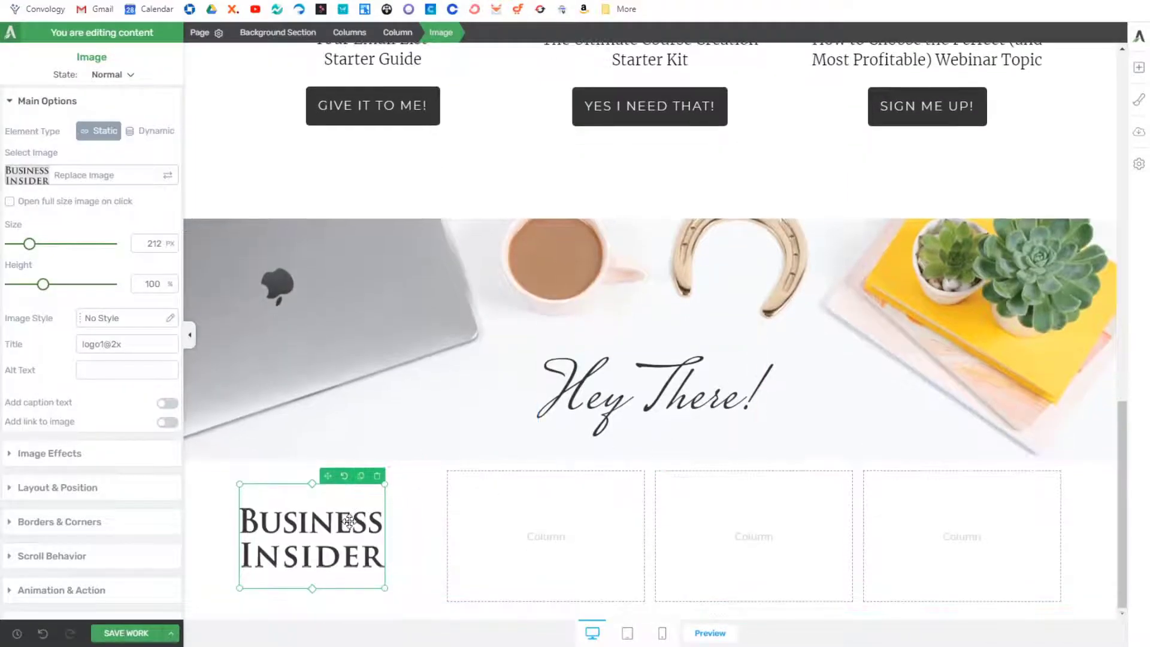
Step: Centre the Business Insider logo in its column, duplicate it into the second column, and replace the copy with the Entrepreneur logo
left_click(69, 487)
left_click(140, 374)
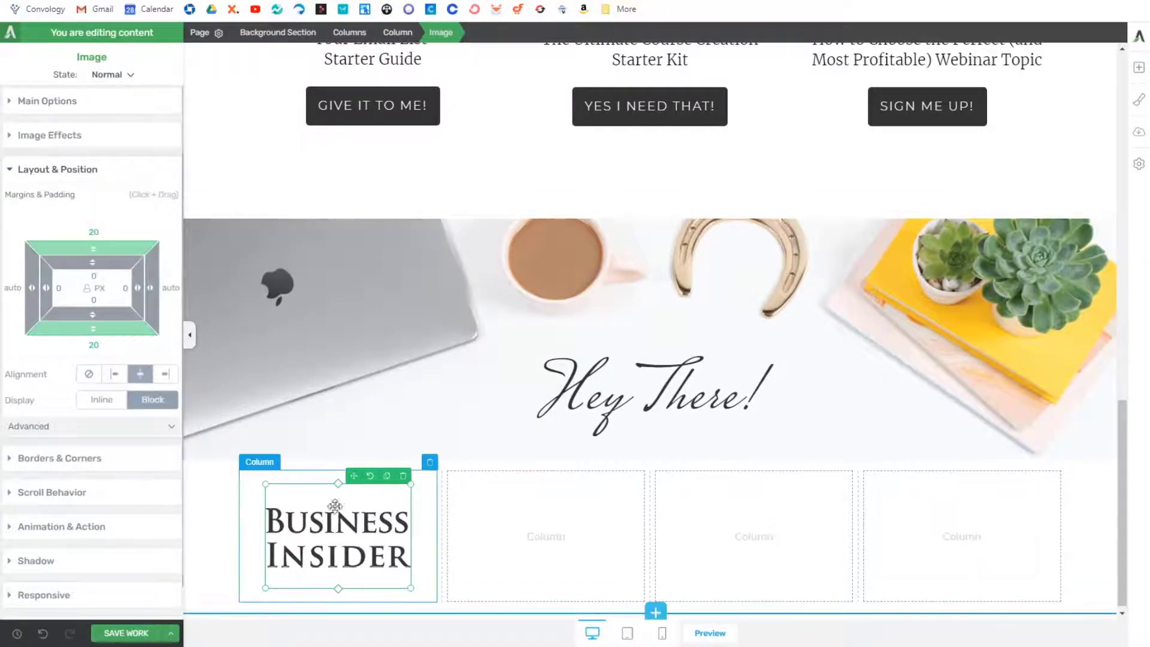
left_click_drag(363, 486, 539, 539)
left_click(58, 102)
left_click(168, 180)
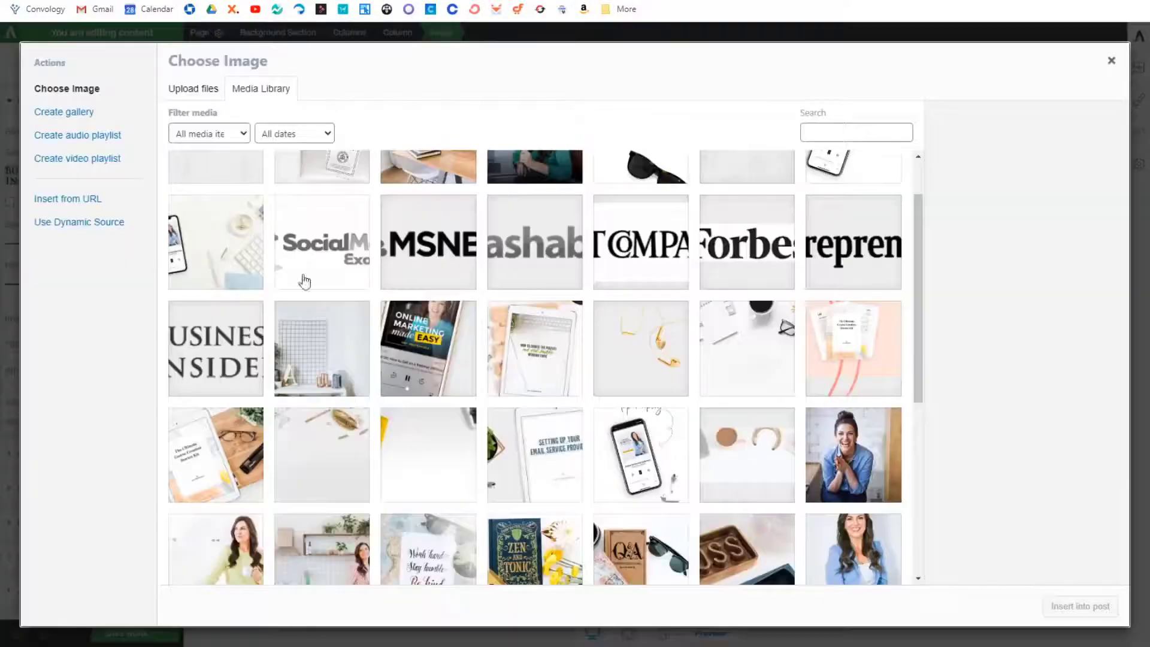
left_click(848, 265)
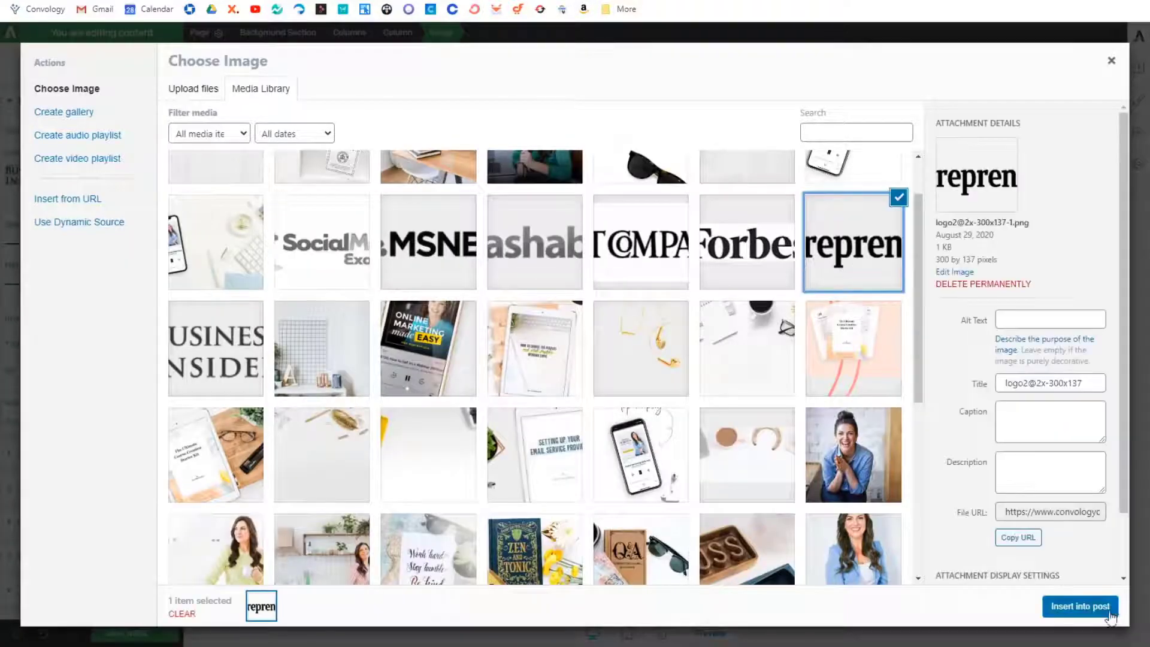
left_click(1080, 606)
Step: Duplicate the Entrepreneur logo into the third column and replace the copy with the Forbes logo from the media library
left_click(594, 476)
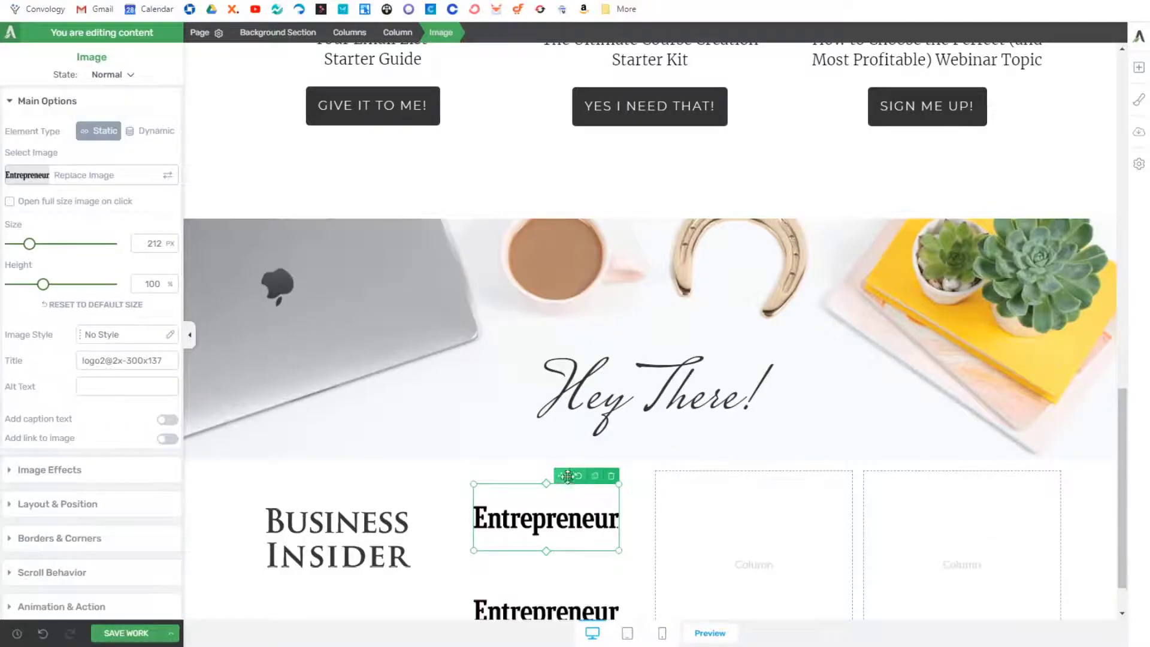
left_click_drag(562, 476, 737, 534)
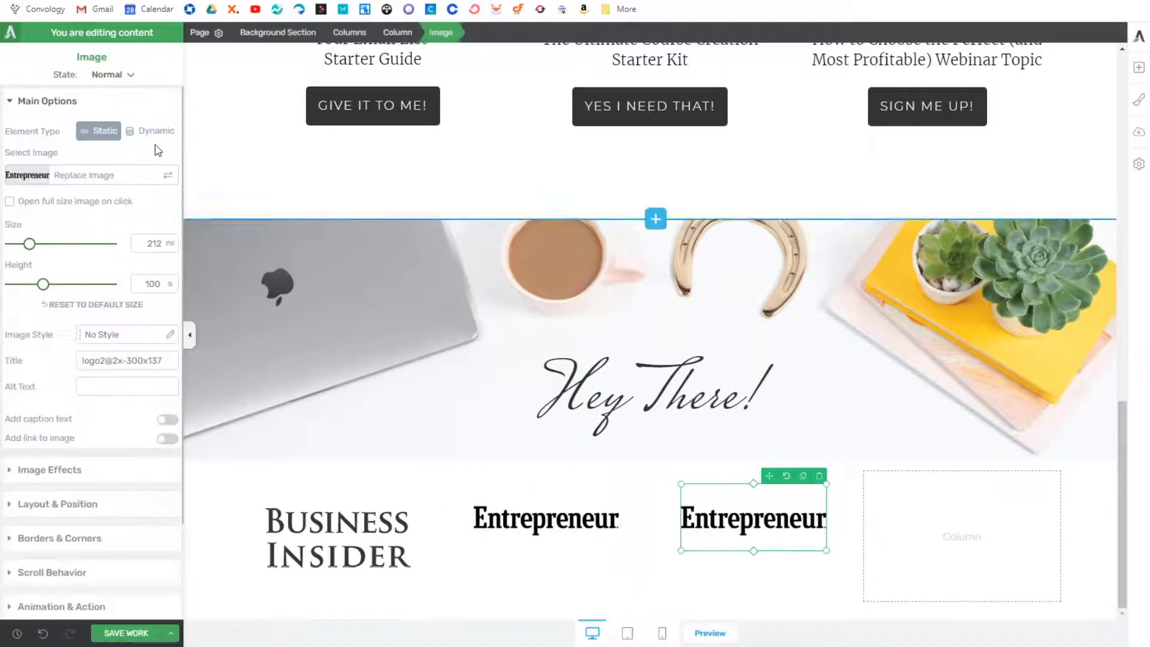
left_click(167, 175)
left_click(746, 236)
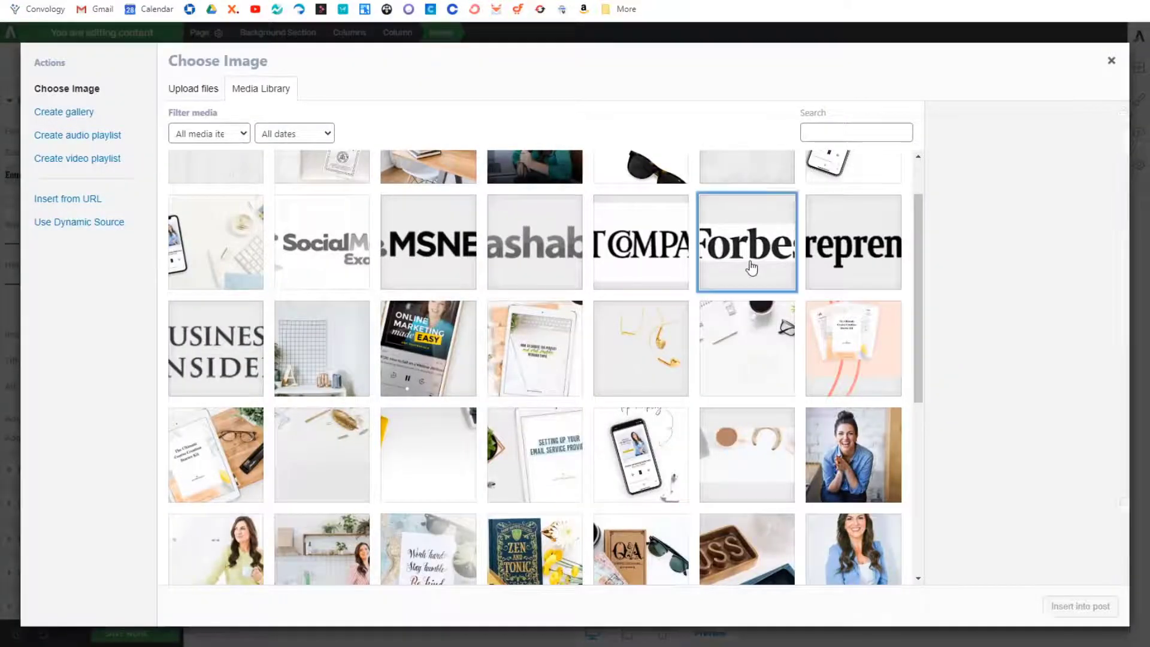
left_click(1080, 606)
Step: Duplicate the Forbes logo into the fourth column and replace the copy with the Mashable logo
left_click(805, 476)
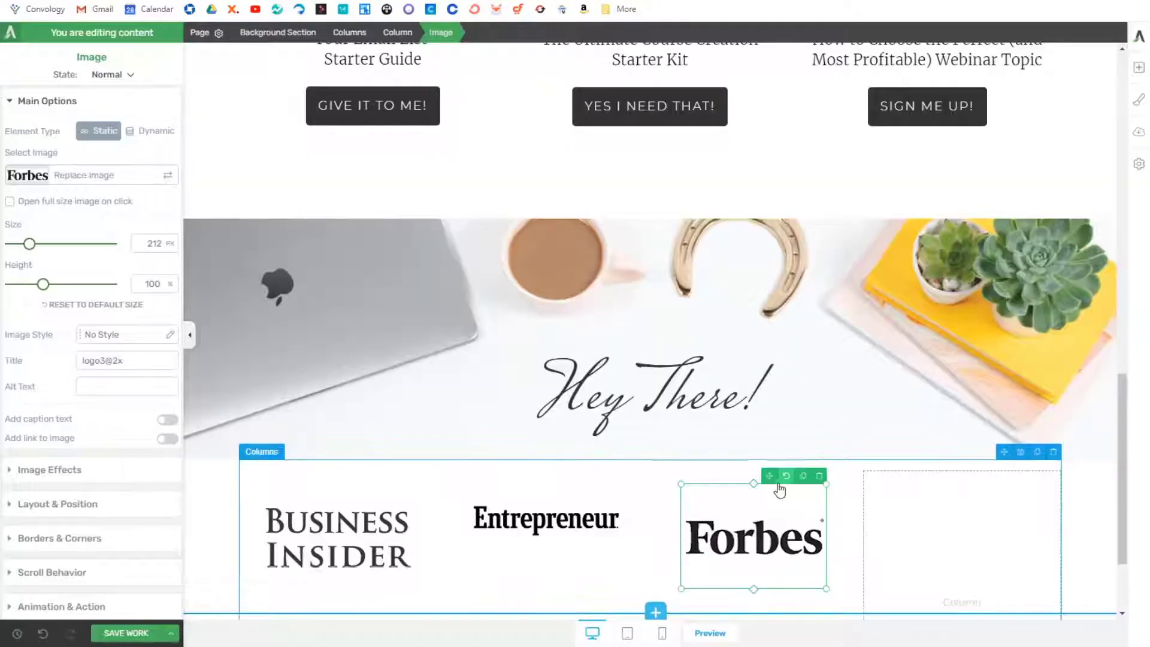
left_click_drag(770, 477, 965, 537)
left_click(965, 537)
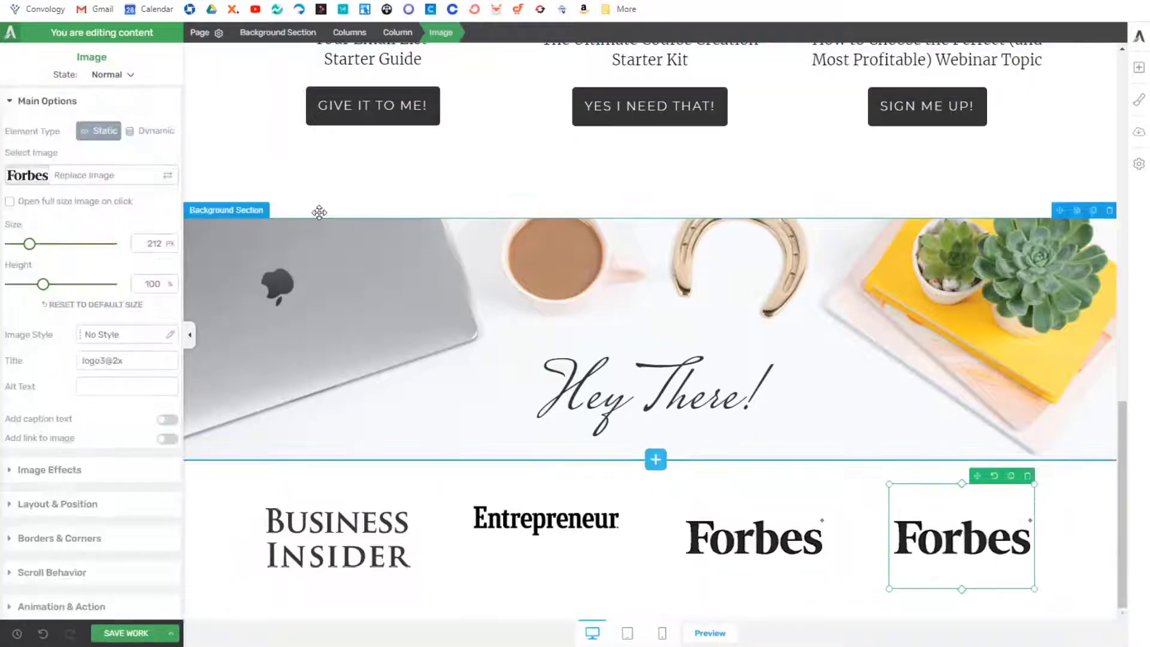
left_click(170, 175)
left_click(527, 265)
left_click(1080, 606)
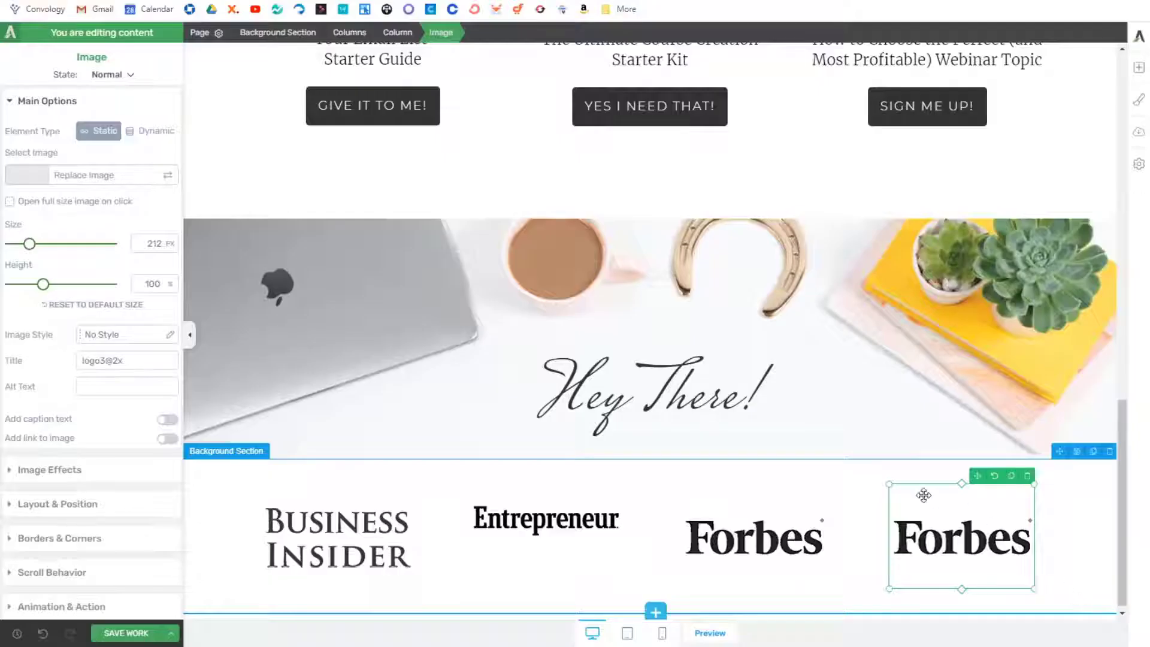
Step: Duplicate the Mashable logo, move the copy beside it as a new fifth column, and replace it with the MSNBC logo
scroll(984, 502, "down", 2)
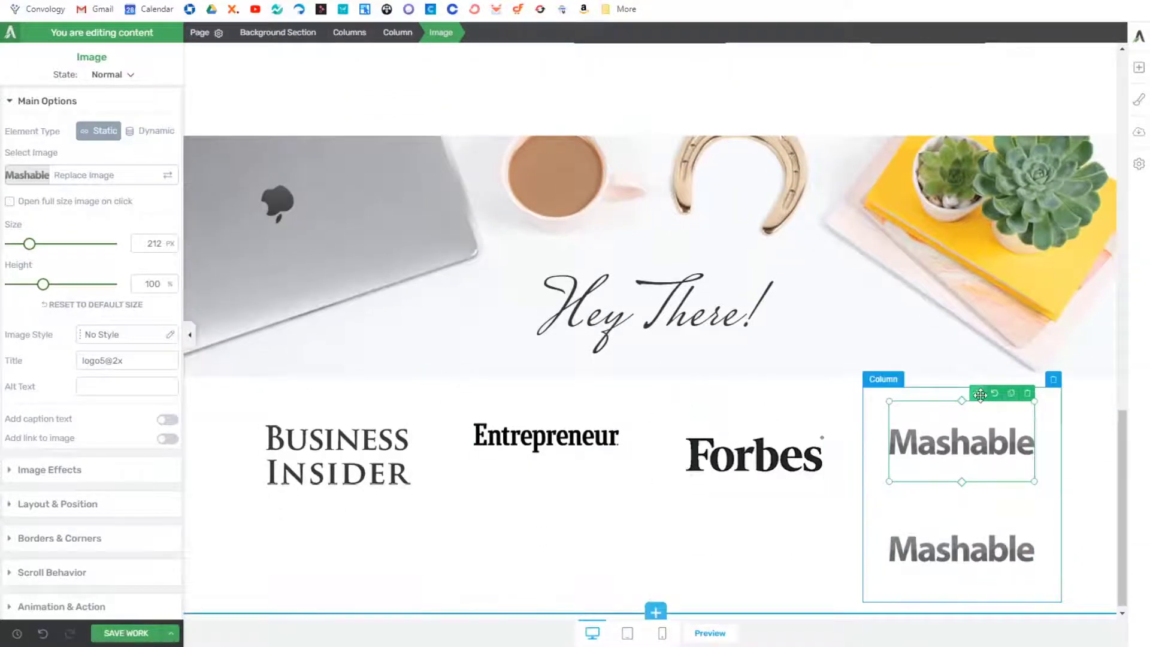
left_click_drag(980, 396, 1021, 551)
left_click(1017, 525)
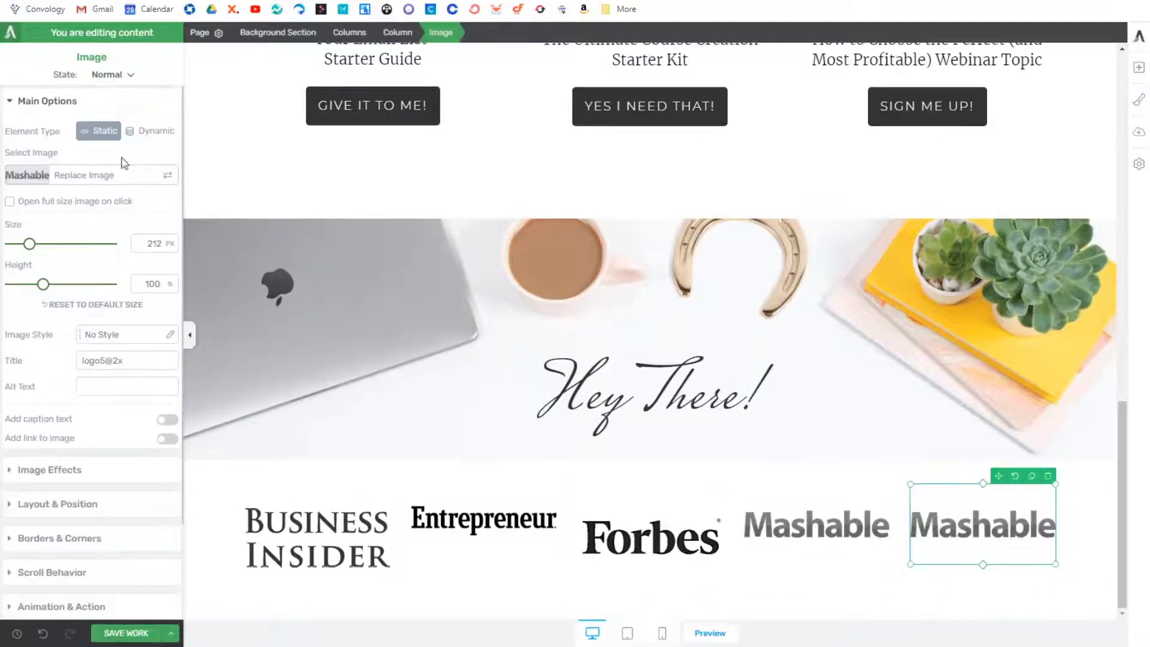
left_click(172, 183)
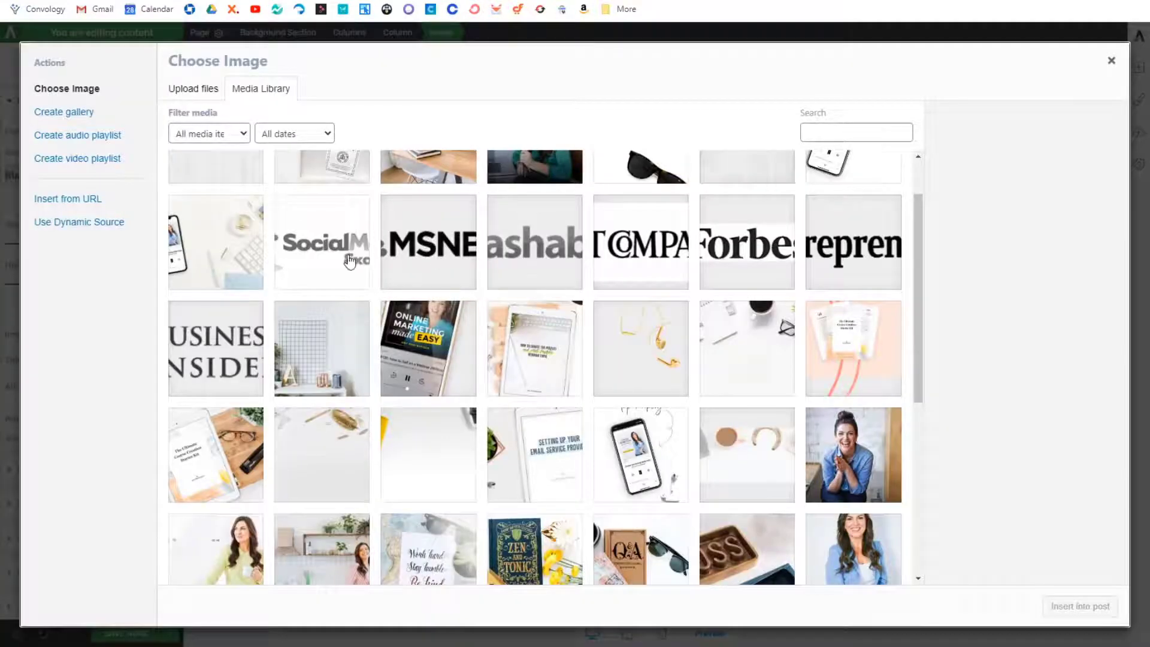
left_click(444, 271)
left_click(1079, 606)
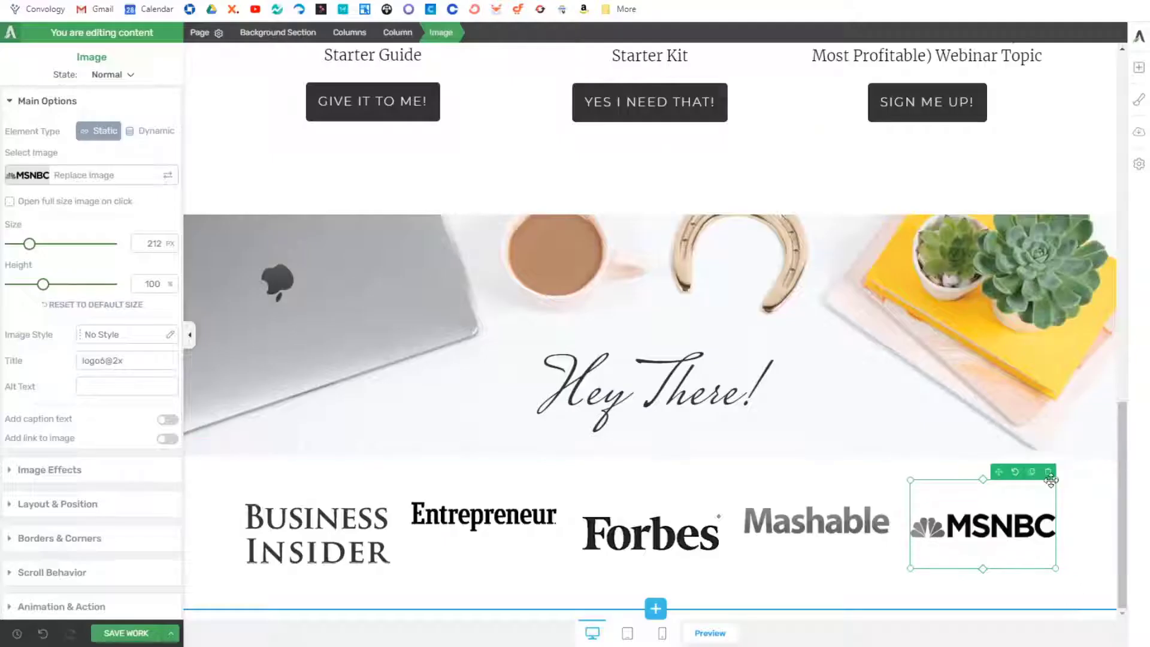
Step: Duplicate the MSNBC logo into a new sixth column and replace the copy with the Social Media Examiner logo
scroll(1036, 484, "down", 2)
left_click_drag(1000, 392, 1041, 565)
left_click(1012, 541)
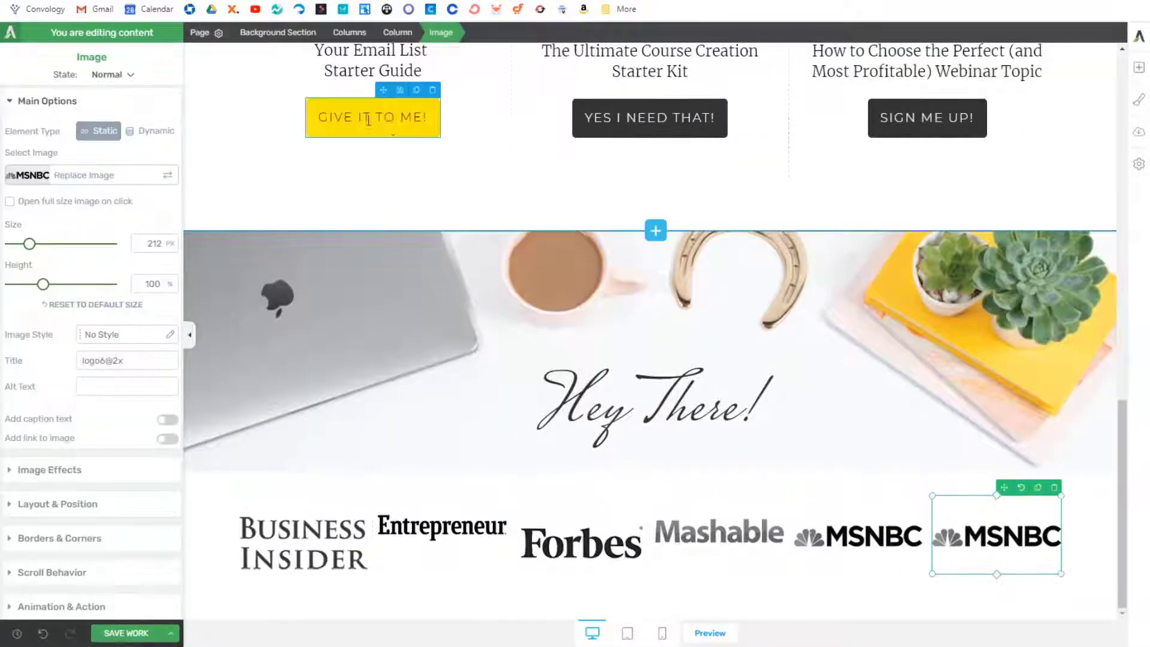
left_click(172, 174)
left_click(366, 283)
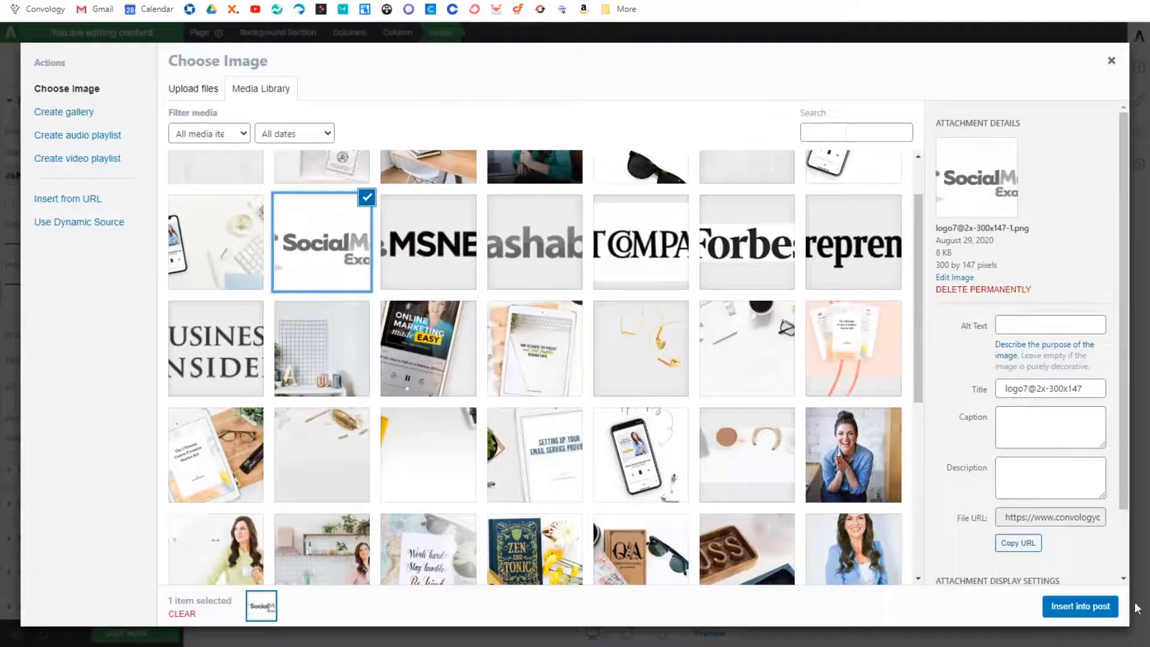
left_click(1111, 607)
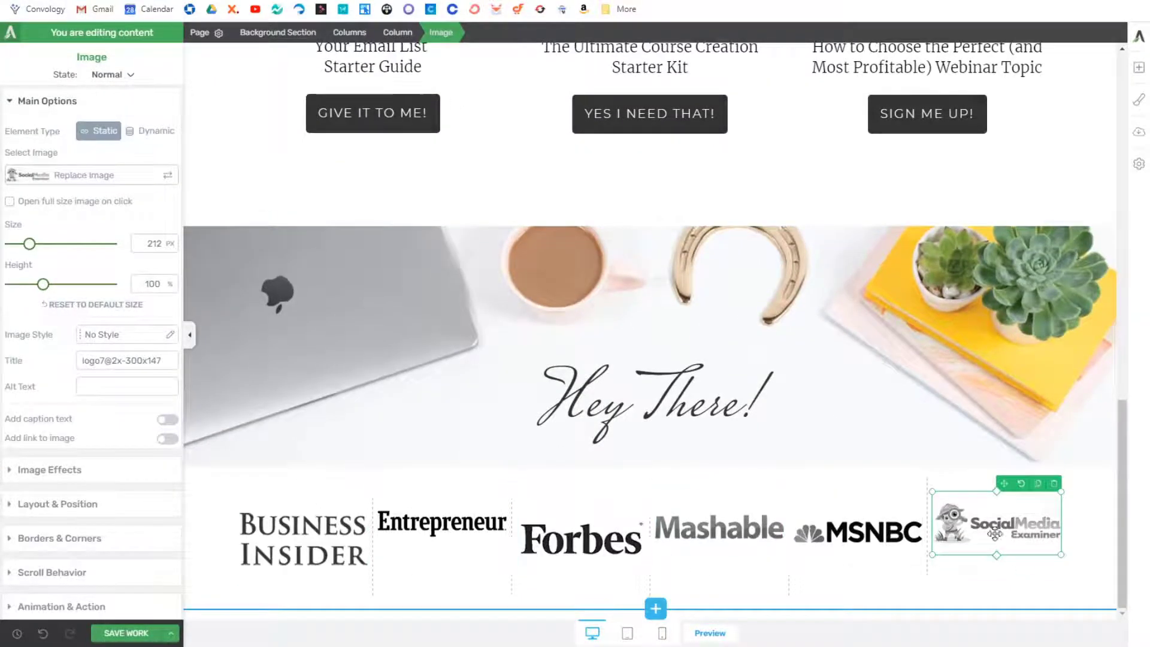
Step: Centre the content of the logo columns vertically and set the gutter width to 40 px
left_click(350, 32)
left_click(125, 204)
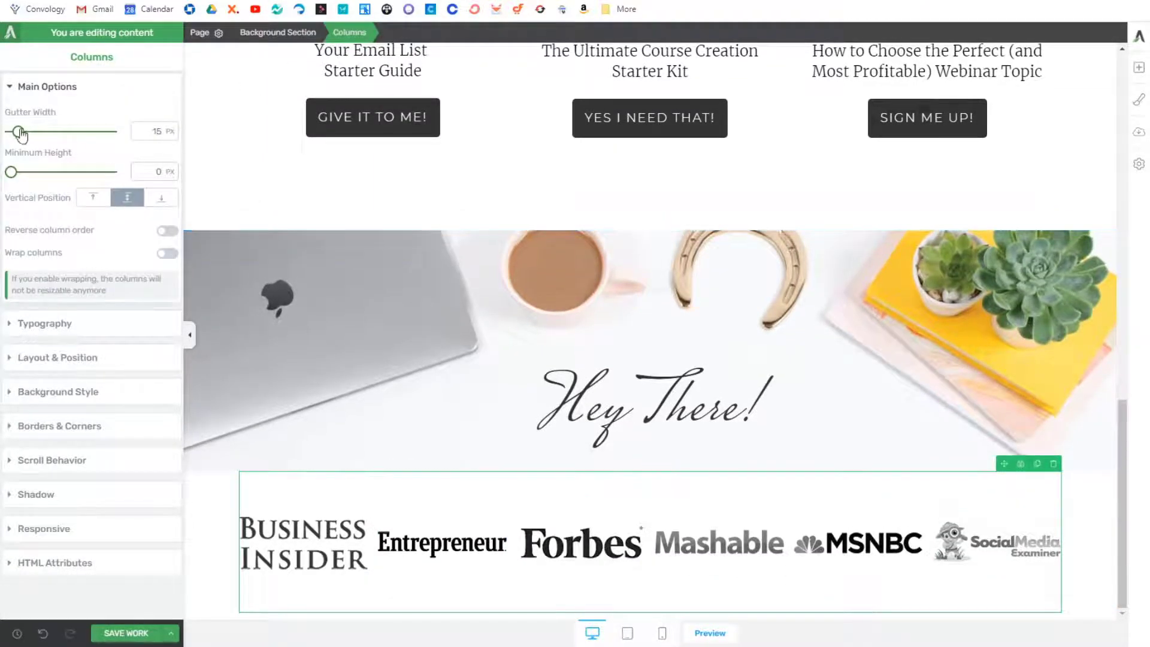
left_click_drag(20, 133, 31, 133)
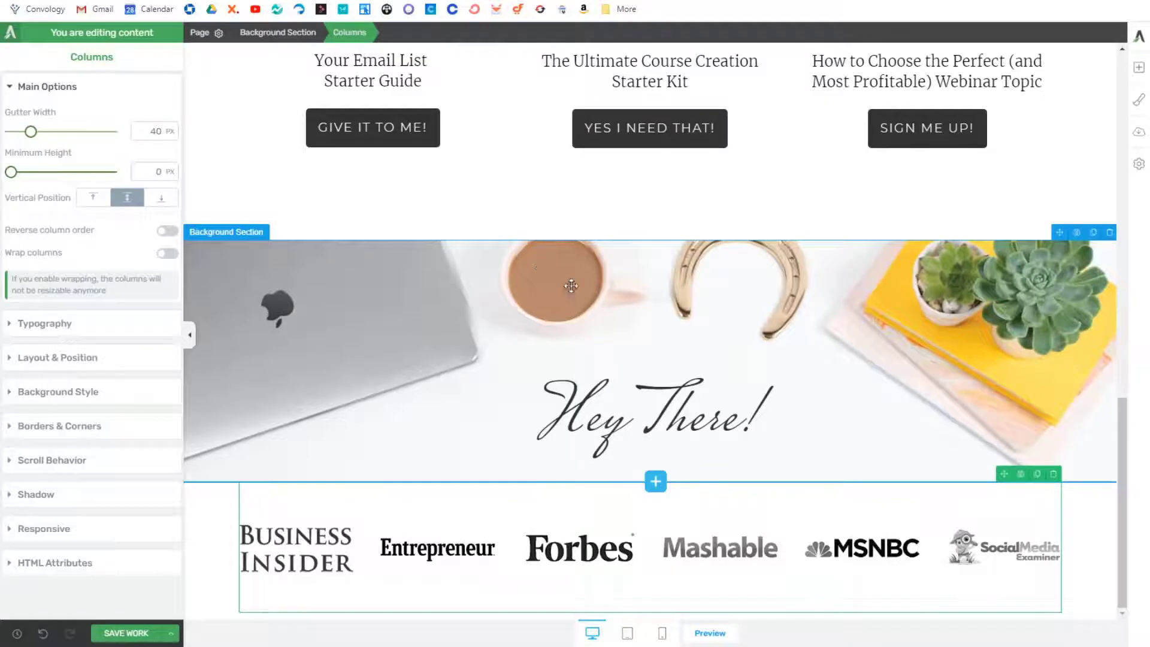
Step: Duplicate the MSNBC logo into a new column before Social Media Examiner and replace the copy with the Fast Company logo
scroll(570, 286, "down", 1)
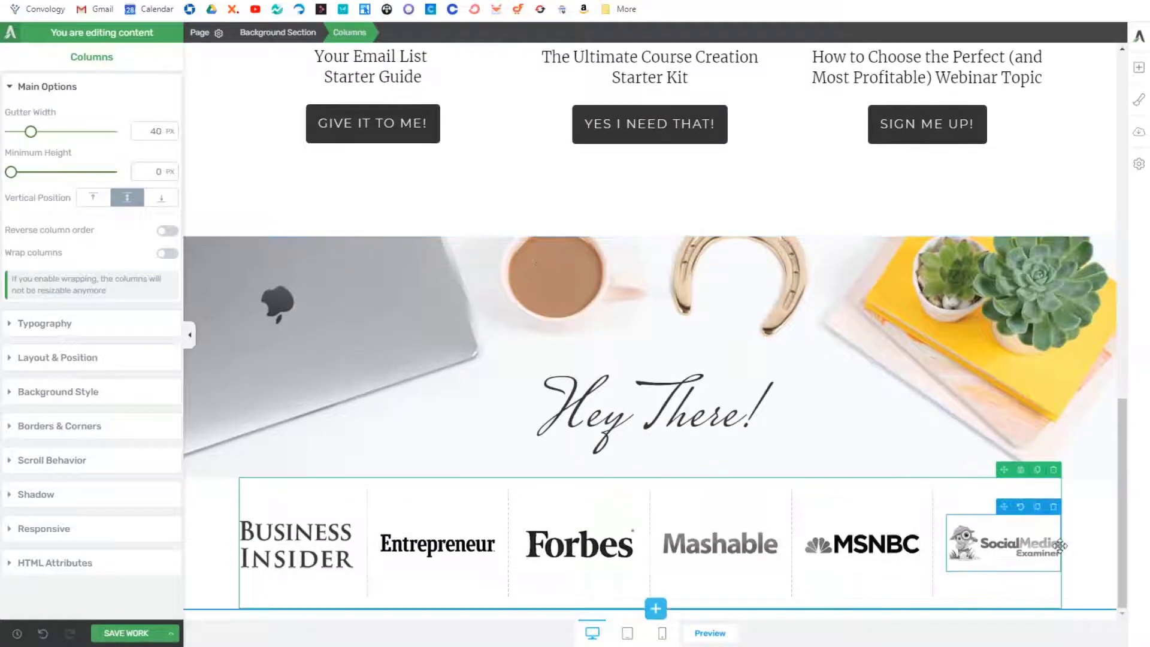
left_click(896, 501)
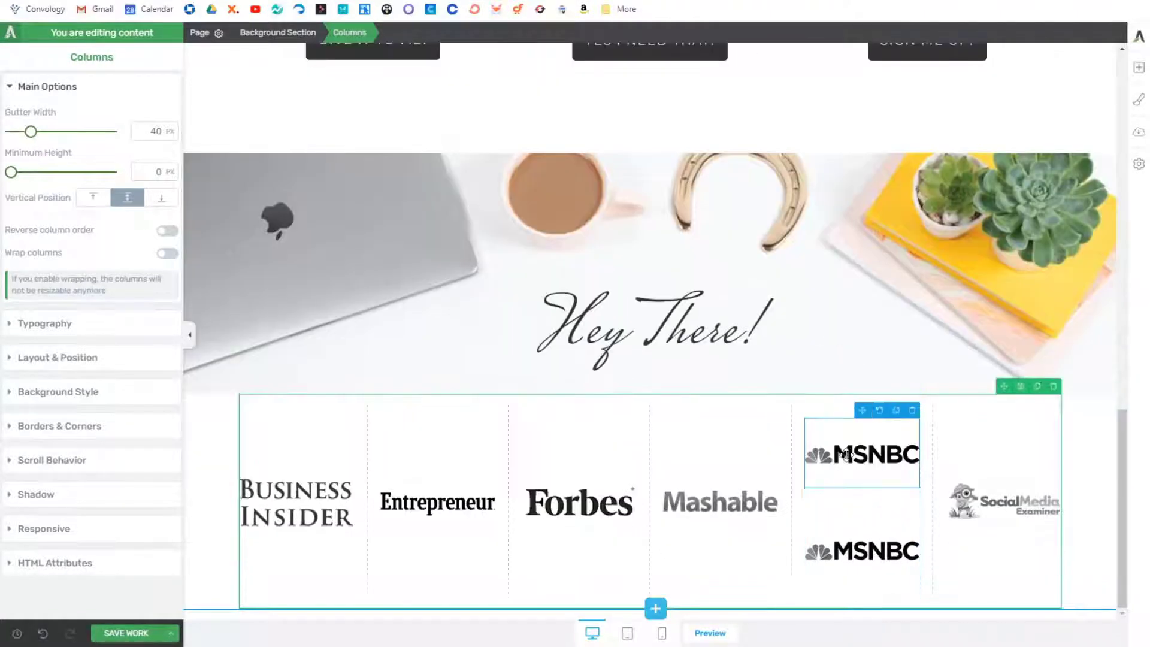
left_click_drag(863, 410, 916, 554)
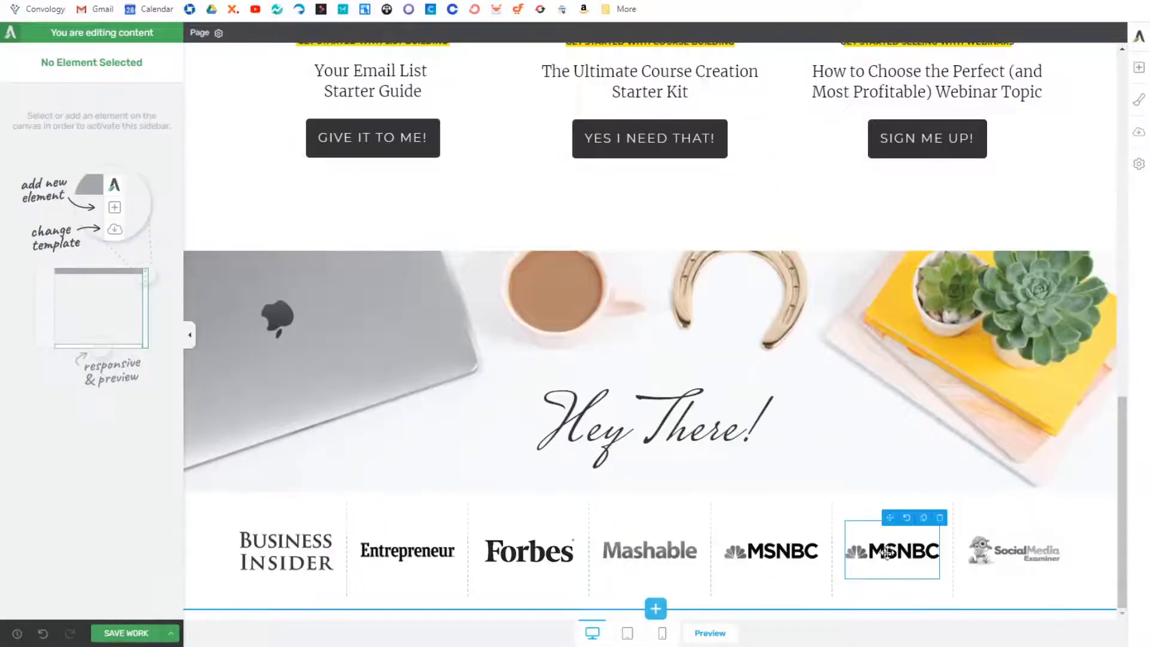
left_click(914, 548)
left_click(175, 189)
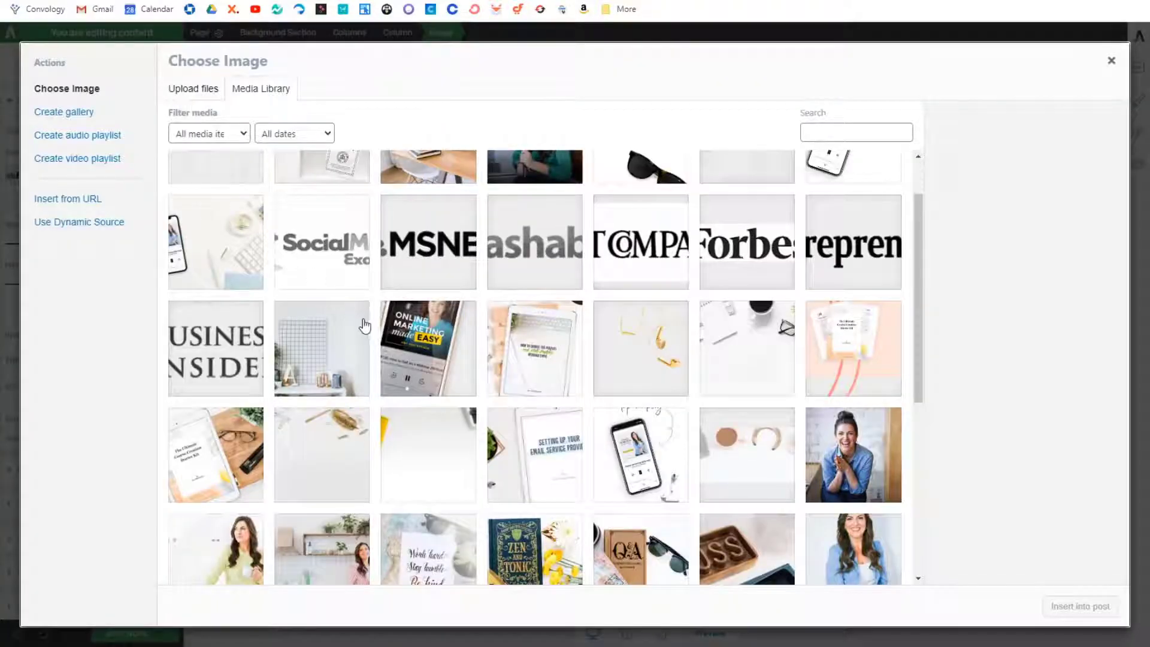
scroll(518, 332, "up", 1)
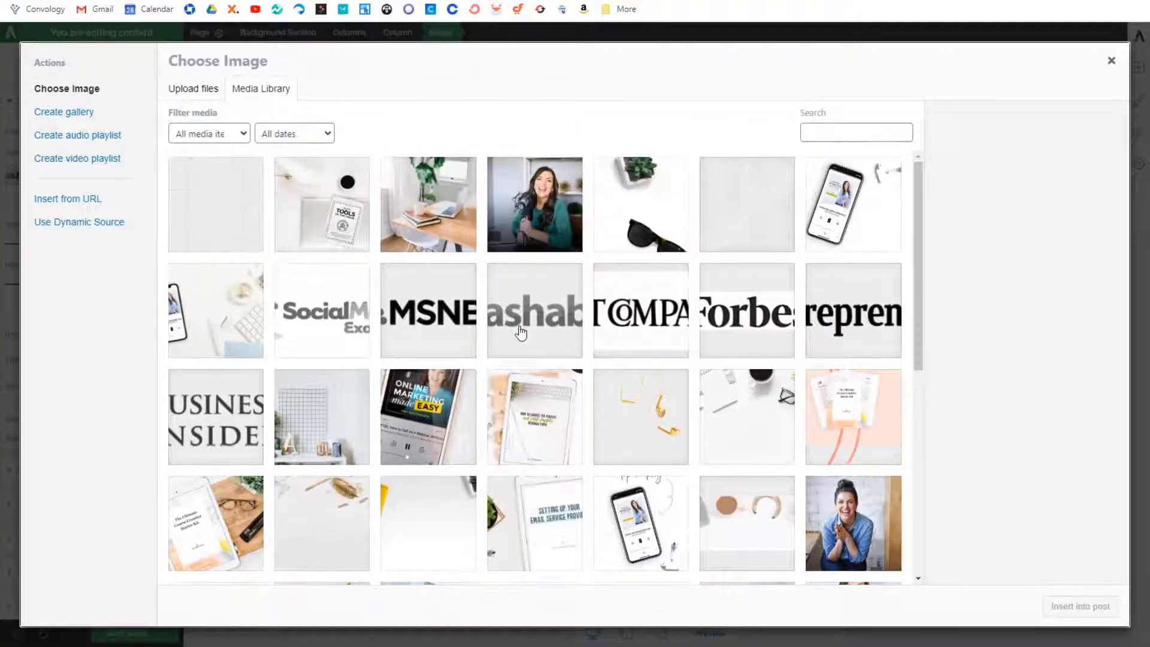
scroll(520, 332, "down", 3)
scroll(520, 333, "up", 3)
left_click(617, 336)
left_click(1080, 606)
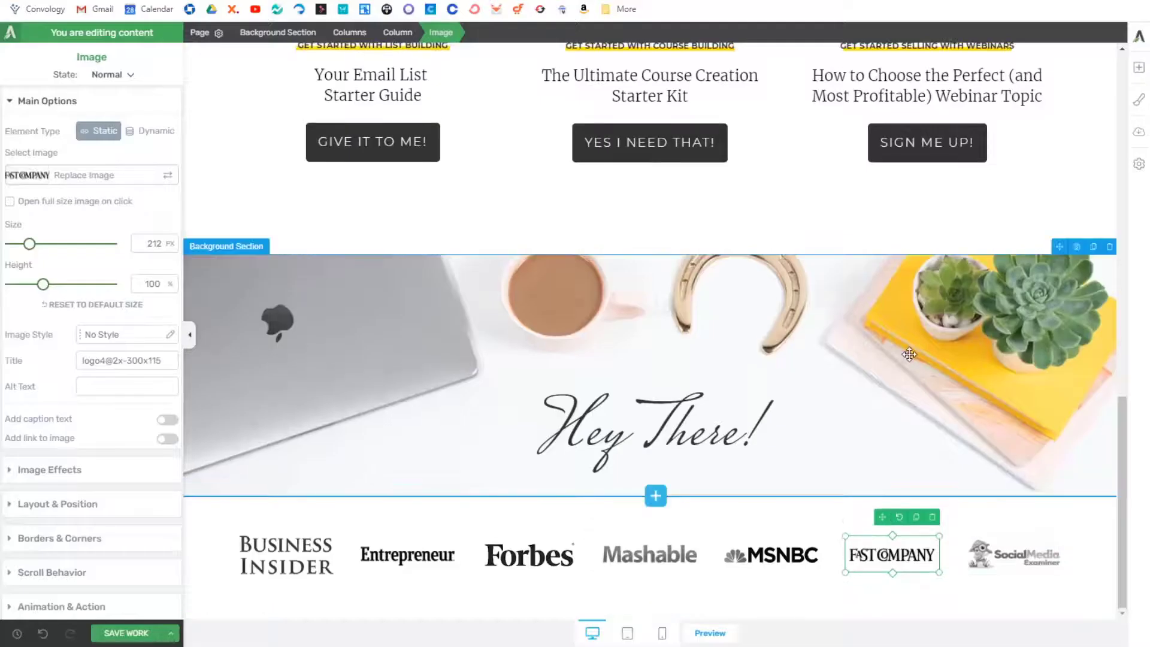
Step: Set the top and bottom margins of the Business Insider and Entrepreneur logos to 0 px
left_click(1096, 577)
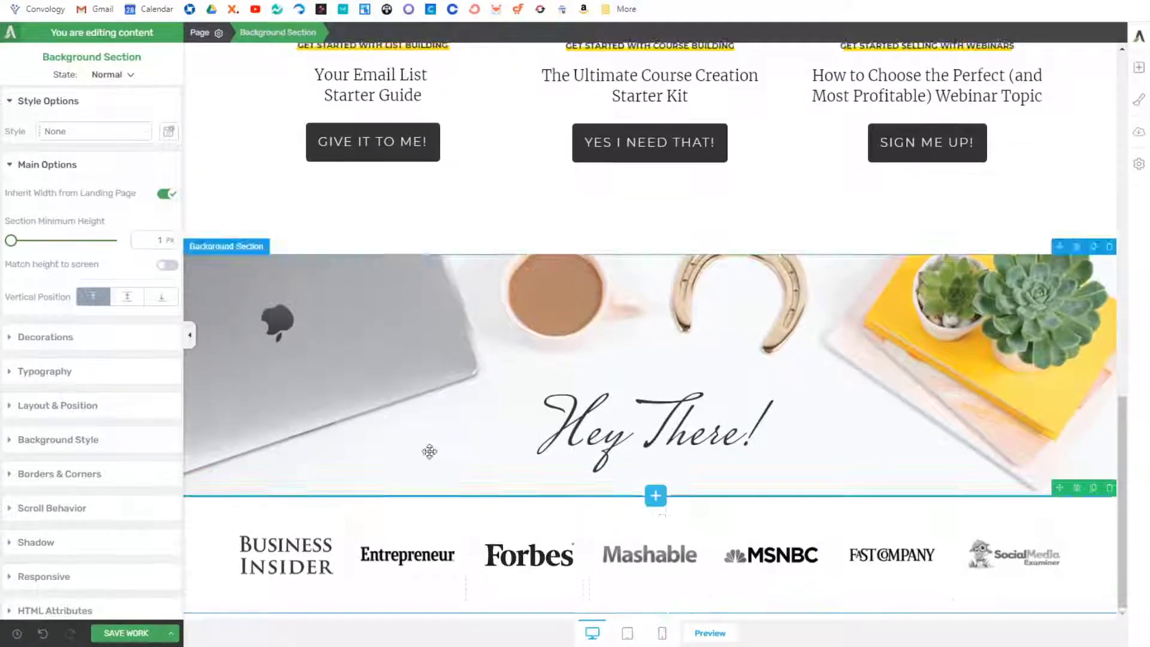
left_click(283, 548)
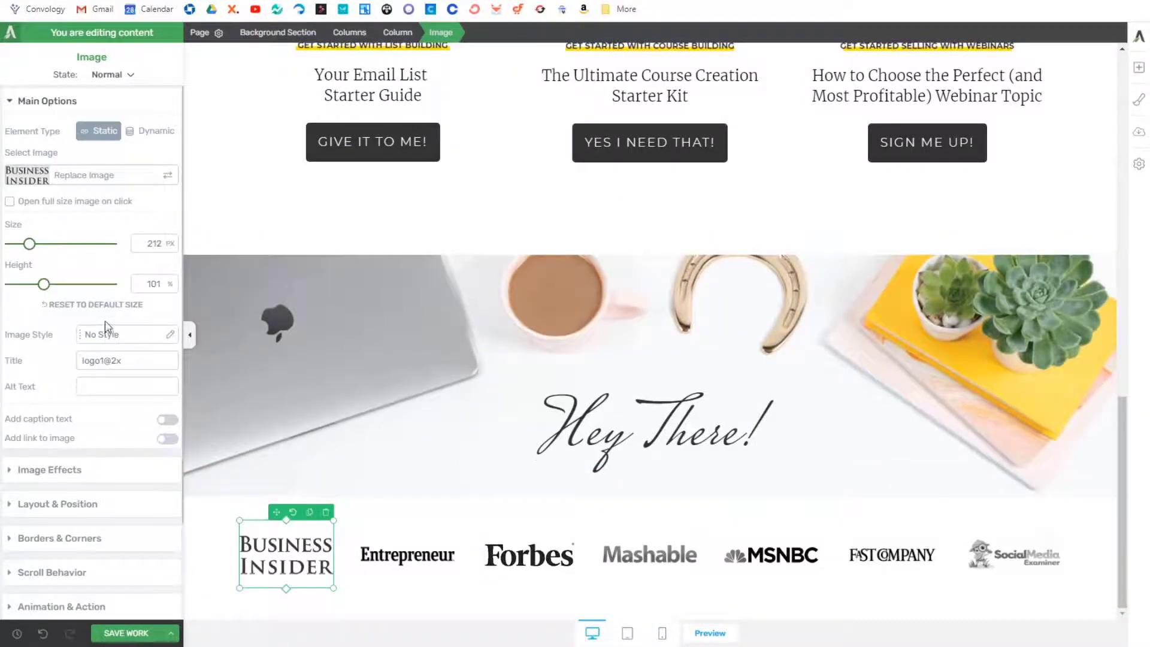
left_click(83, 505)
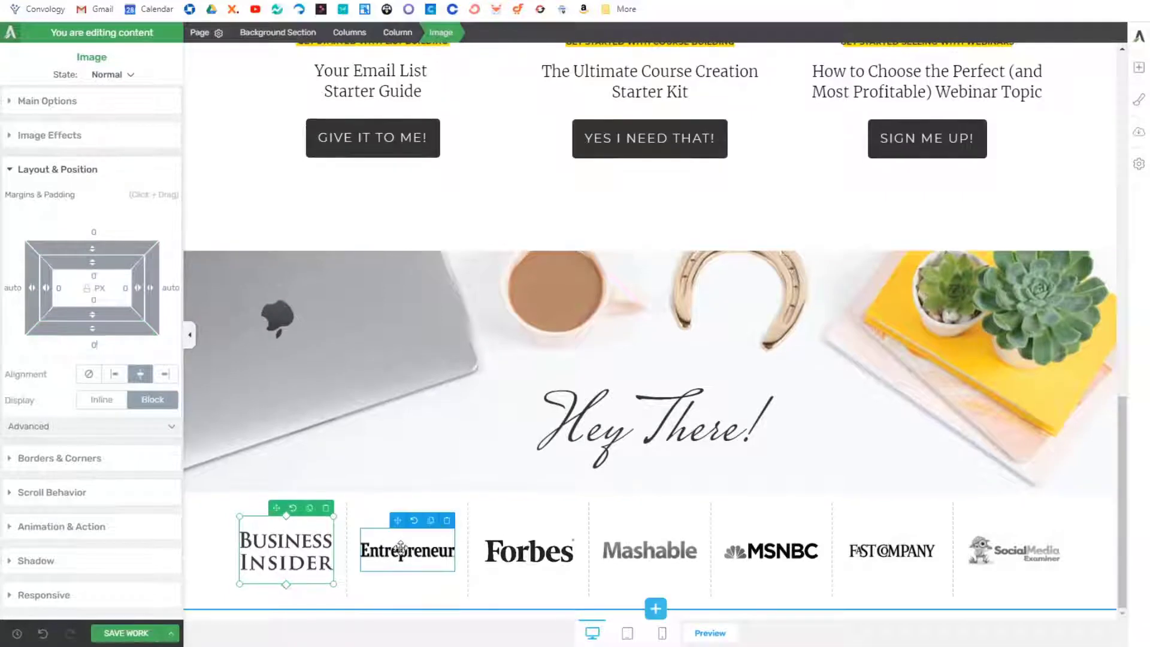
left_click(401, 549)
left_click(112, 234)
type("0")
left_click(111, 346)
type("0")
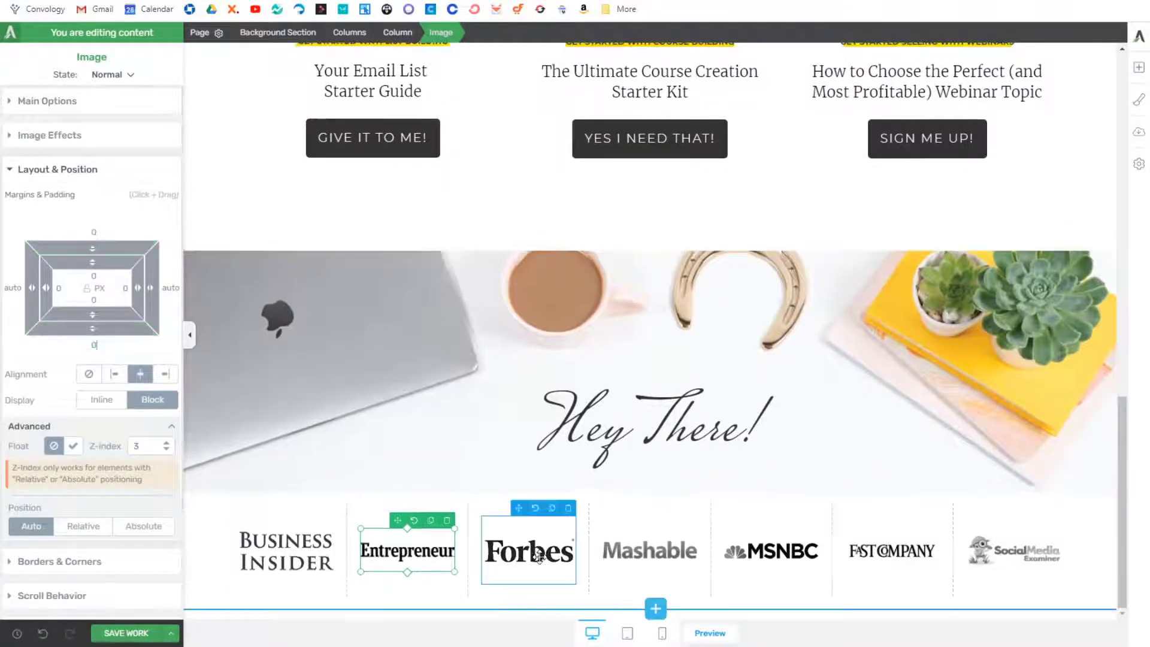
Step: Set the top and bottom margins of the Forbes and Mashable logos to 0 px
left_click(529, 554)
left_click(113, 234)
type("0")
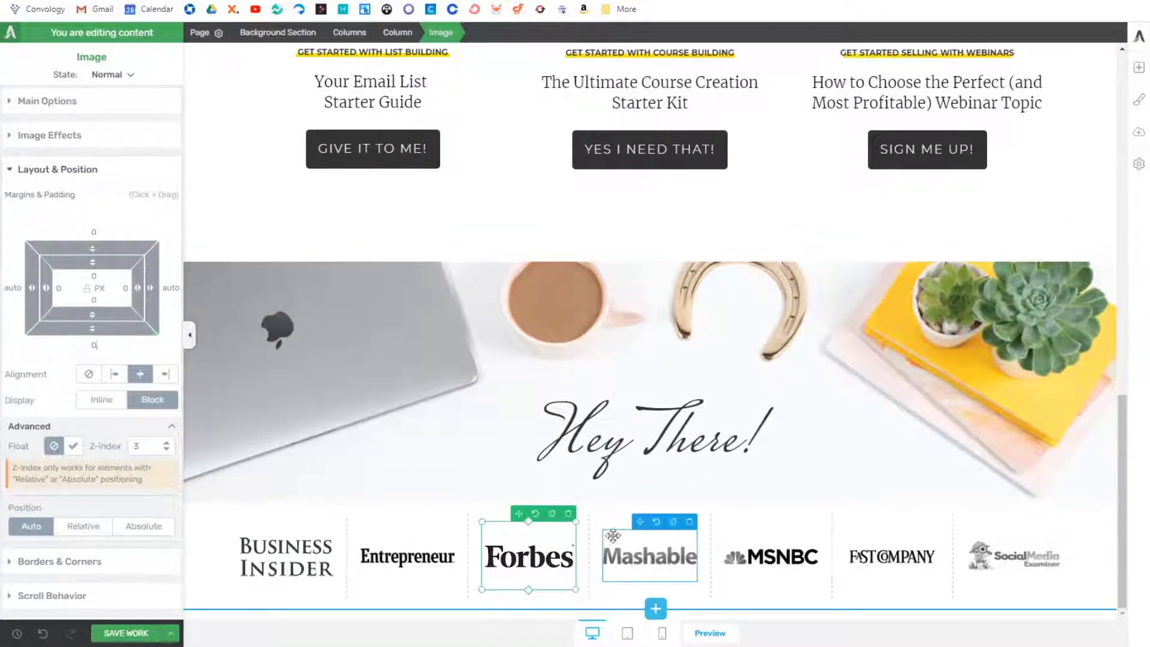
left_click(648, 558)
left_click(94, 234)
type("0")
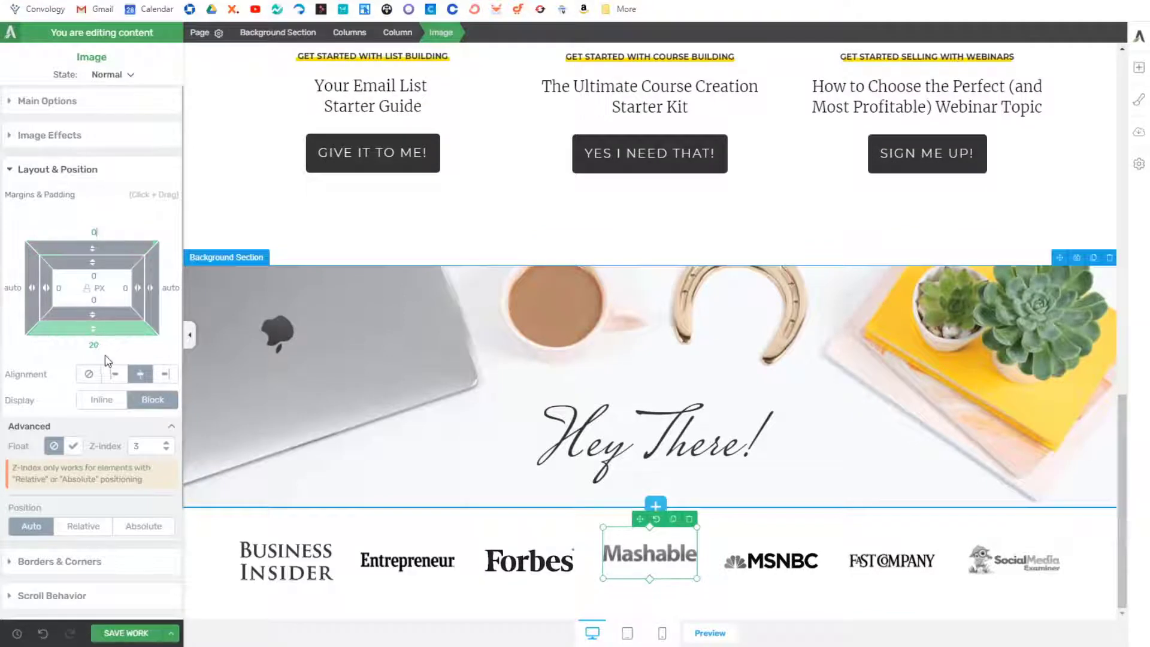
left_click(93, 345)
type("0")
Step: Set the top and bottom margins of the MSNBC, Fast Company and Social Media Examiner logos to 0 px
left_click(712, 528)
left_click(94, 232)
type("0")
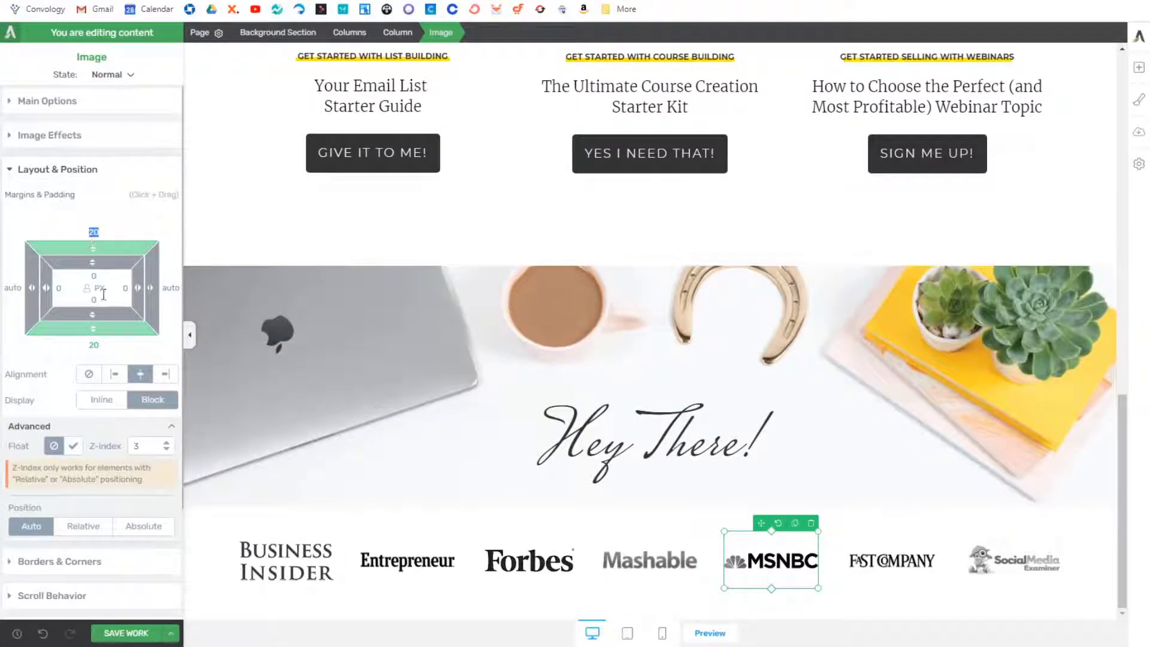
left_click(94, 345)
type("0")
left_click(847, 559)
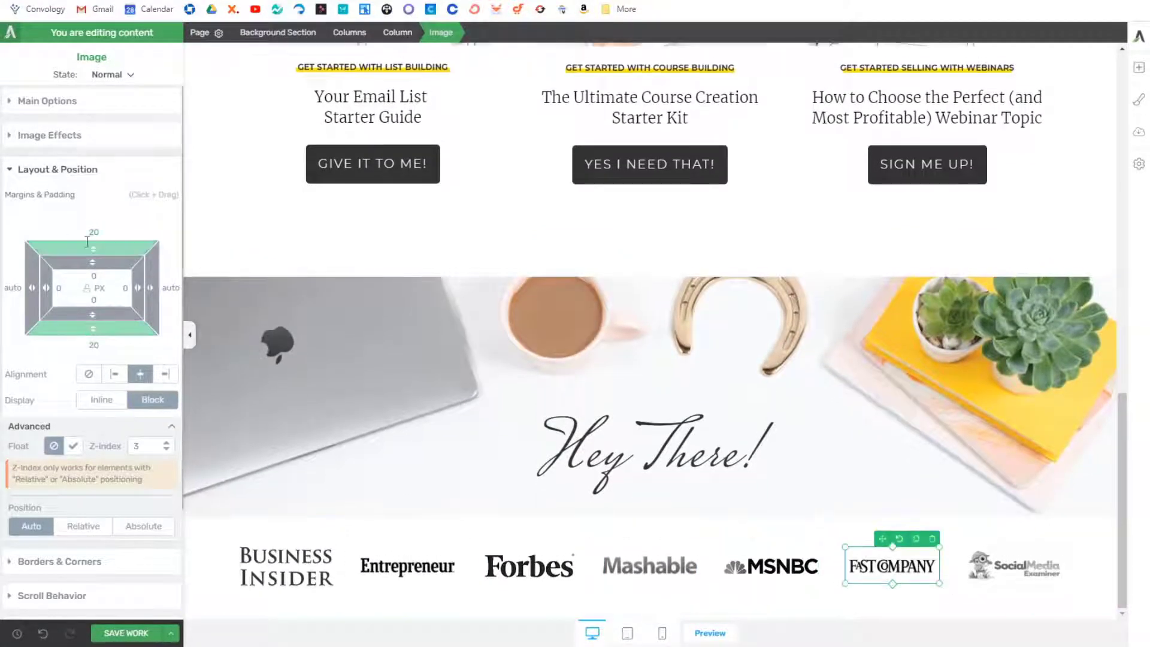
left_click(1013, 565)
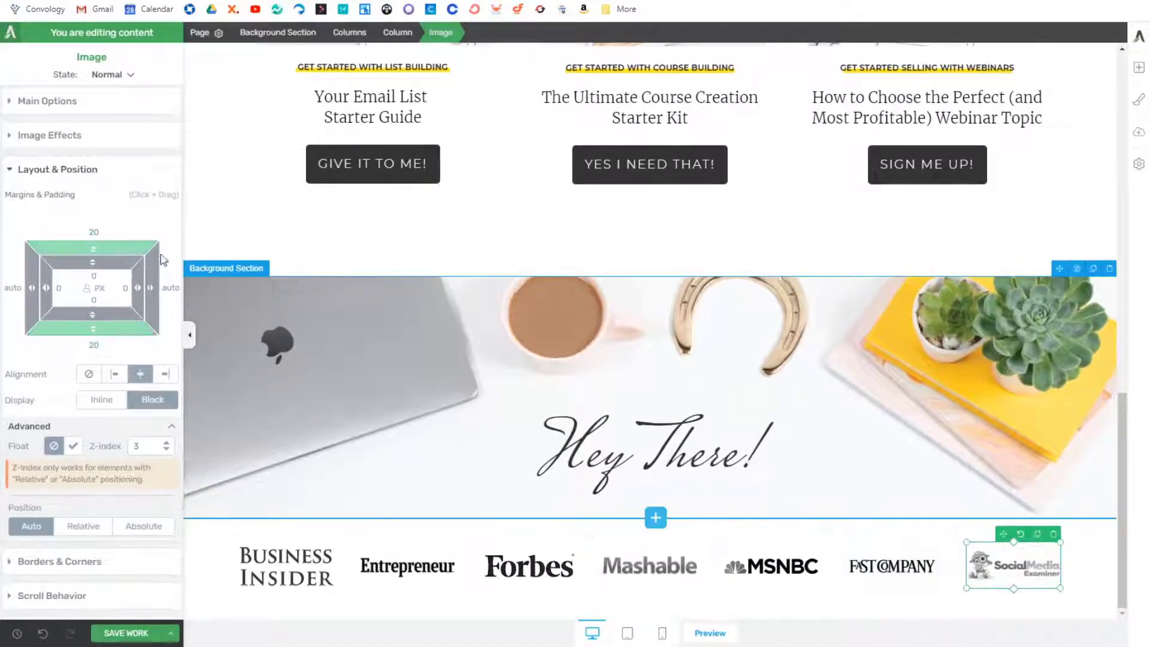
left_click(98, 233)
type("00")
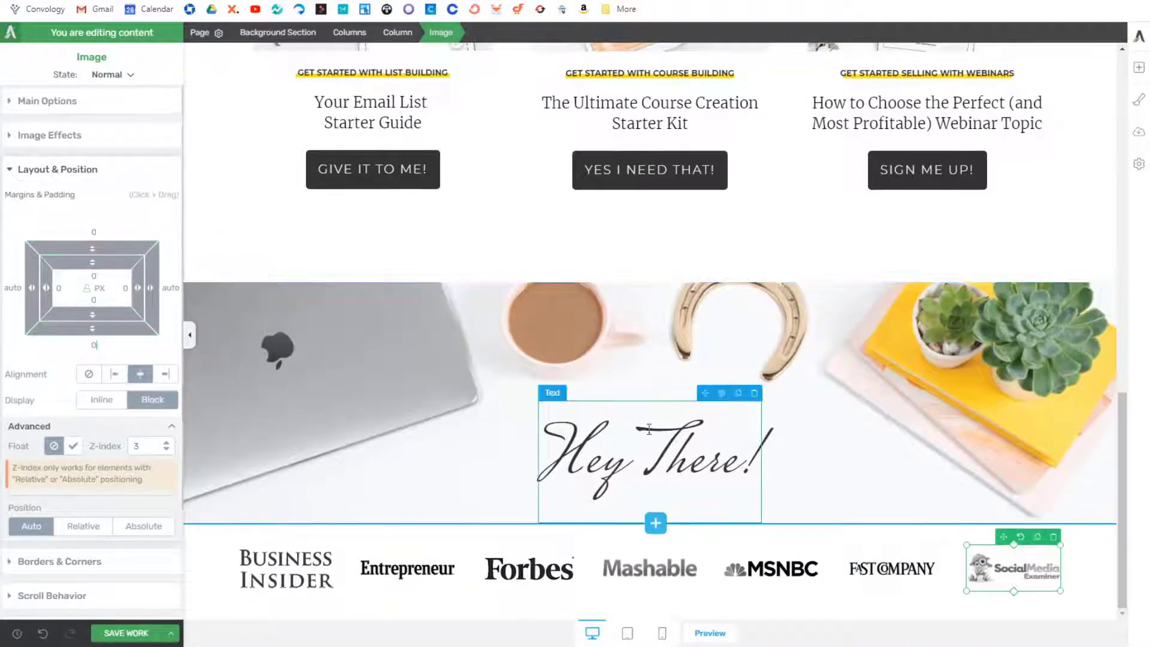
Step: Open the logo columns' main options, and examine the reference homepage's logo row and the text-and-photo about section below it
left_click(233, 548)
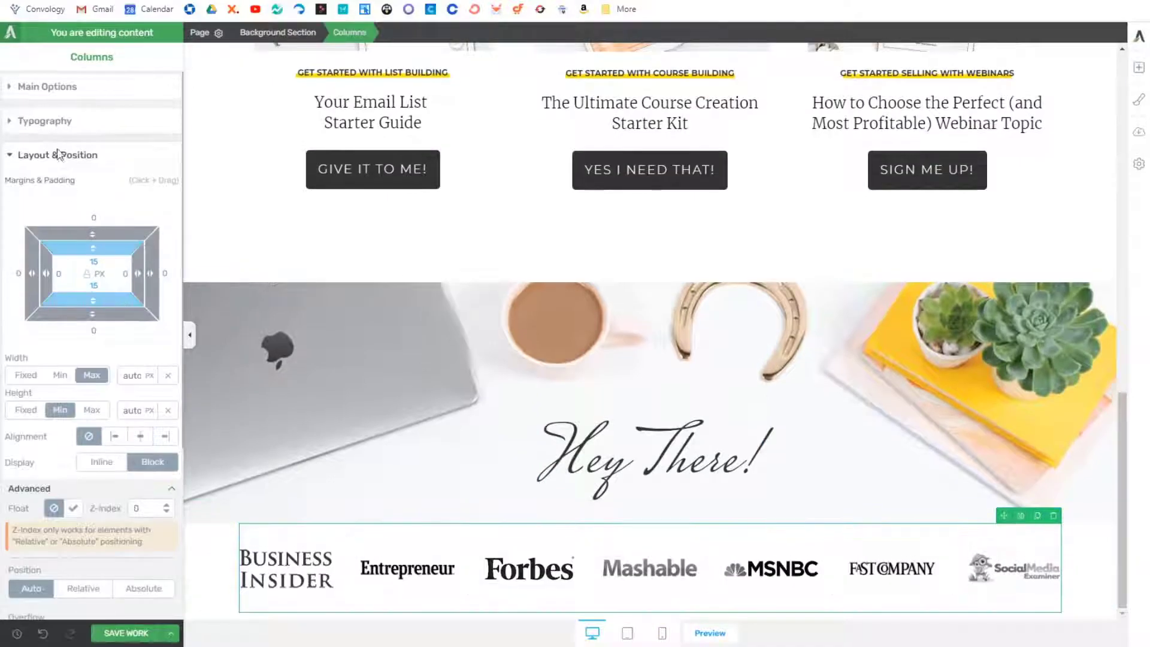
left_click(45, 88)
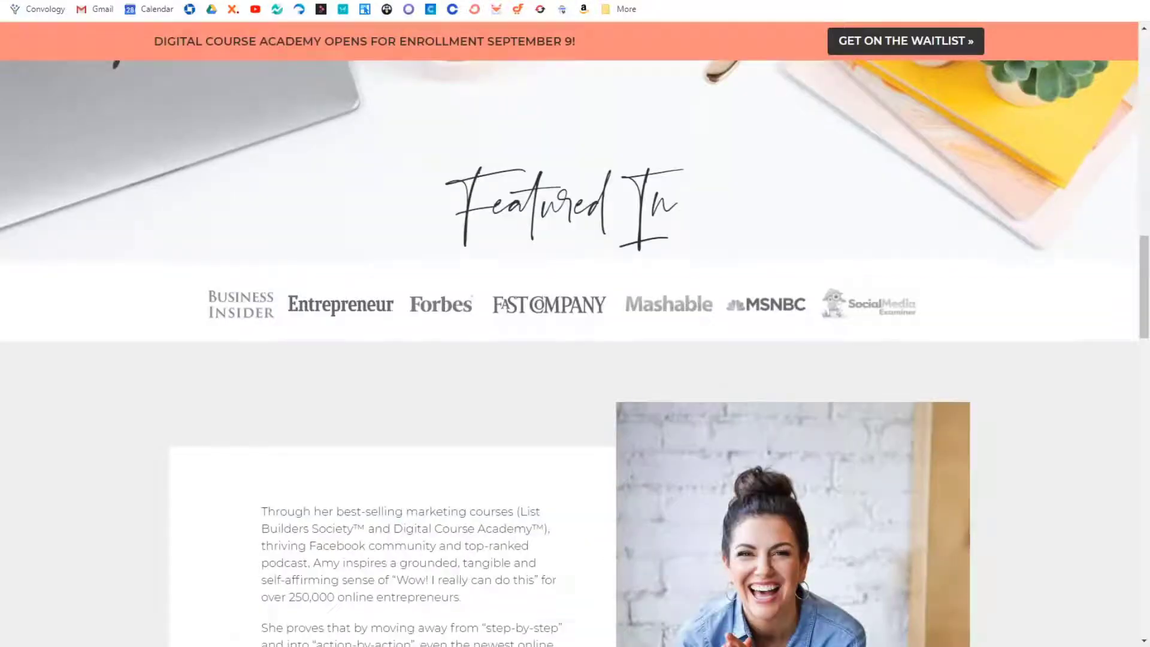
scroll(724, 346, "down", 5)
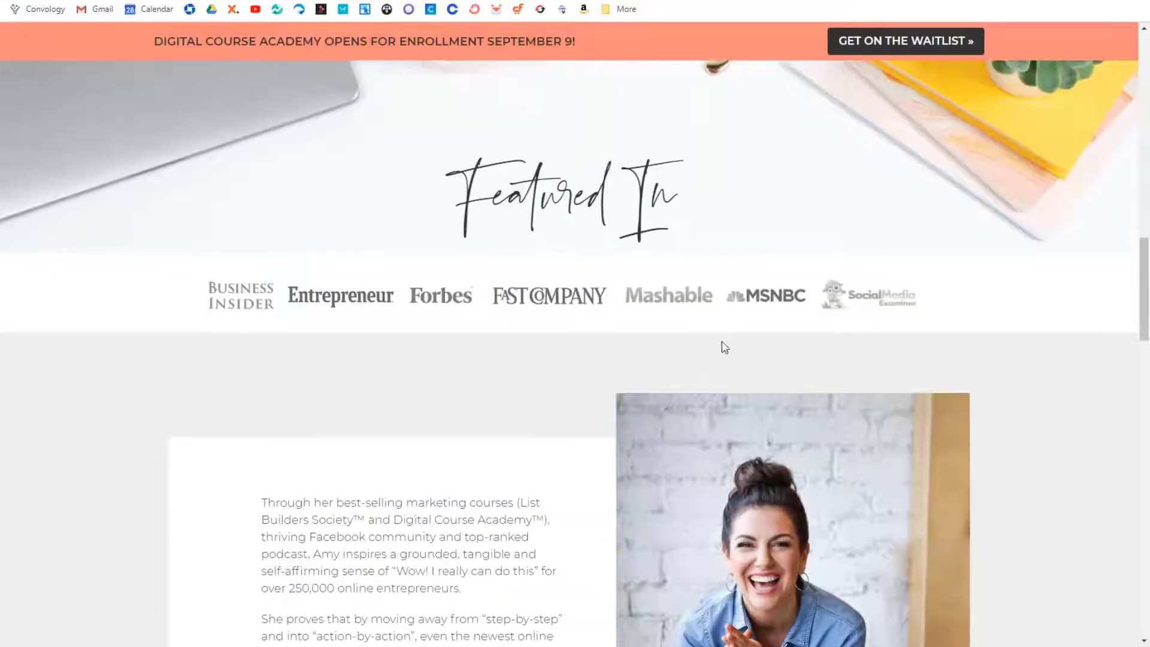
scroll(653, 328, "down", 7)
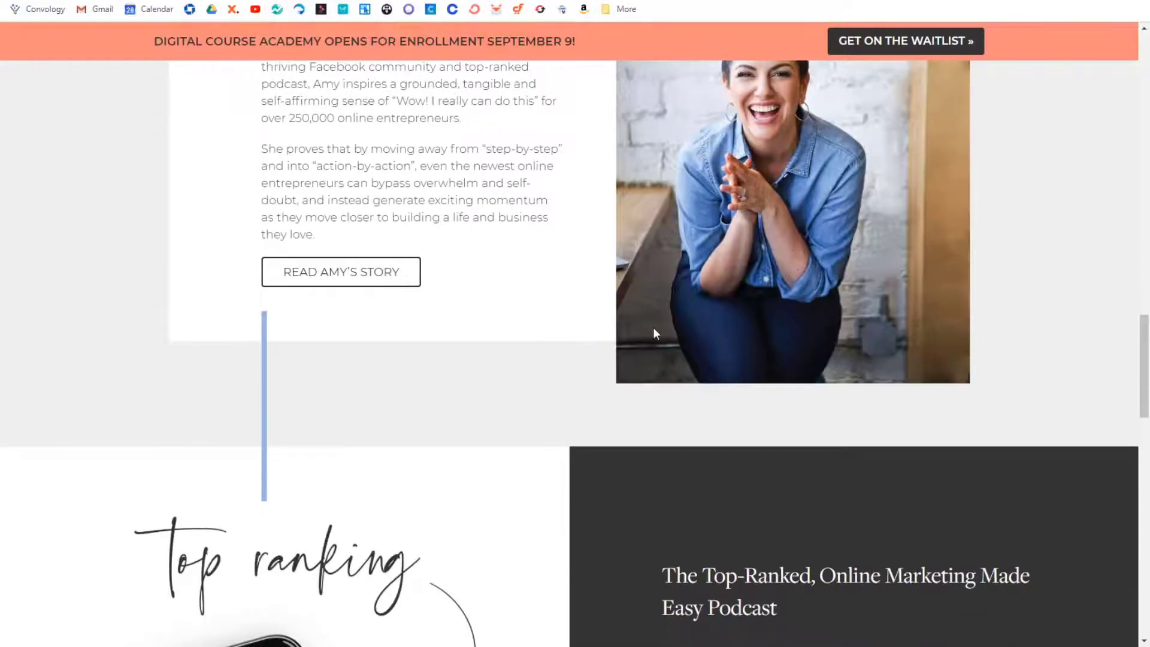
scroll(654, 330, "up", 9)
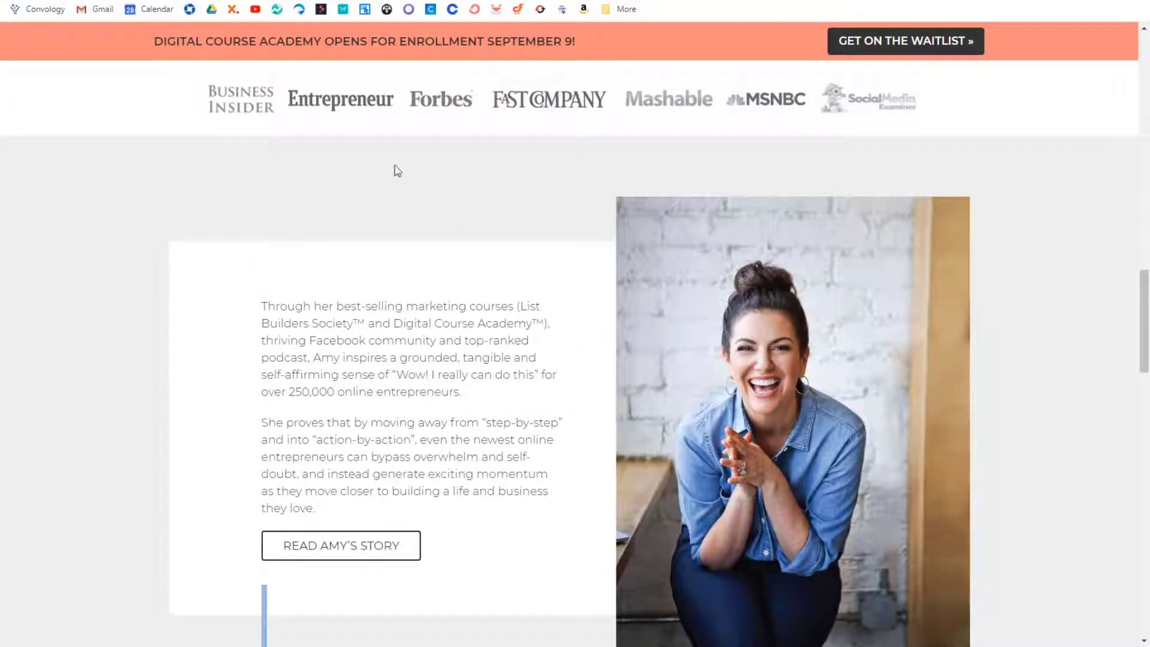
scroll(529, 365, "up", 1)
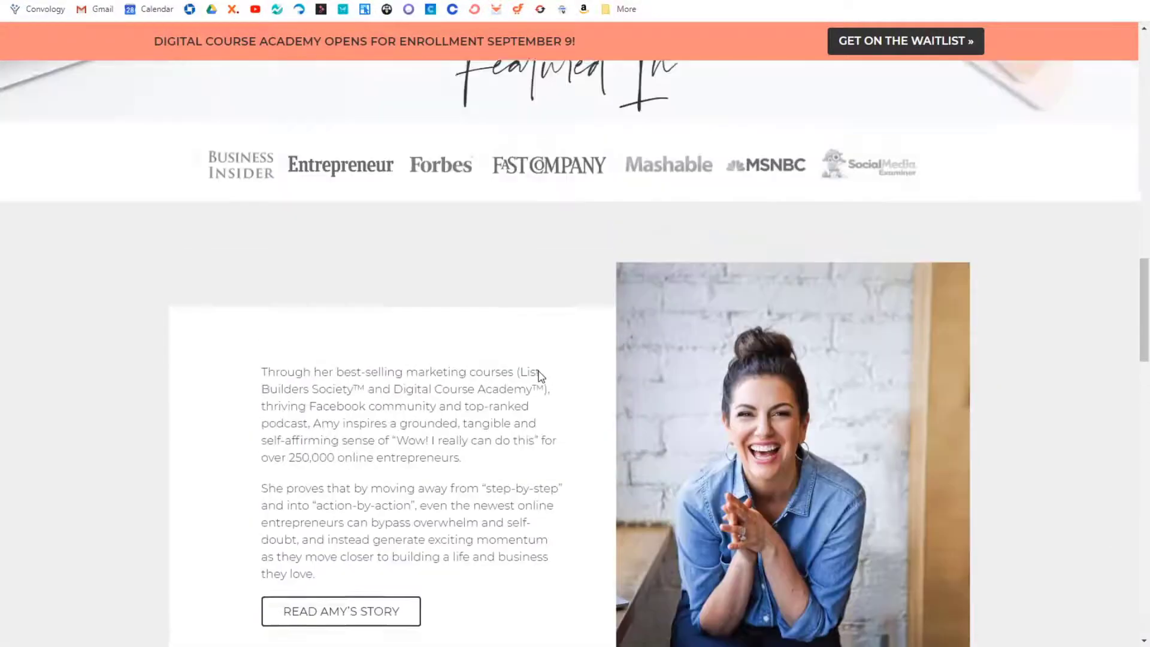
scroll(436, 371, "down", 2)
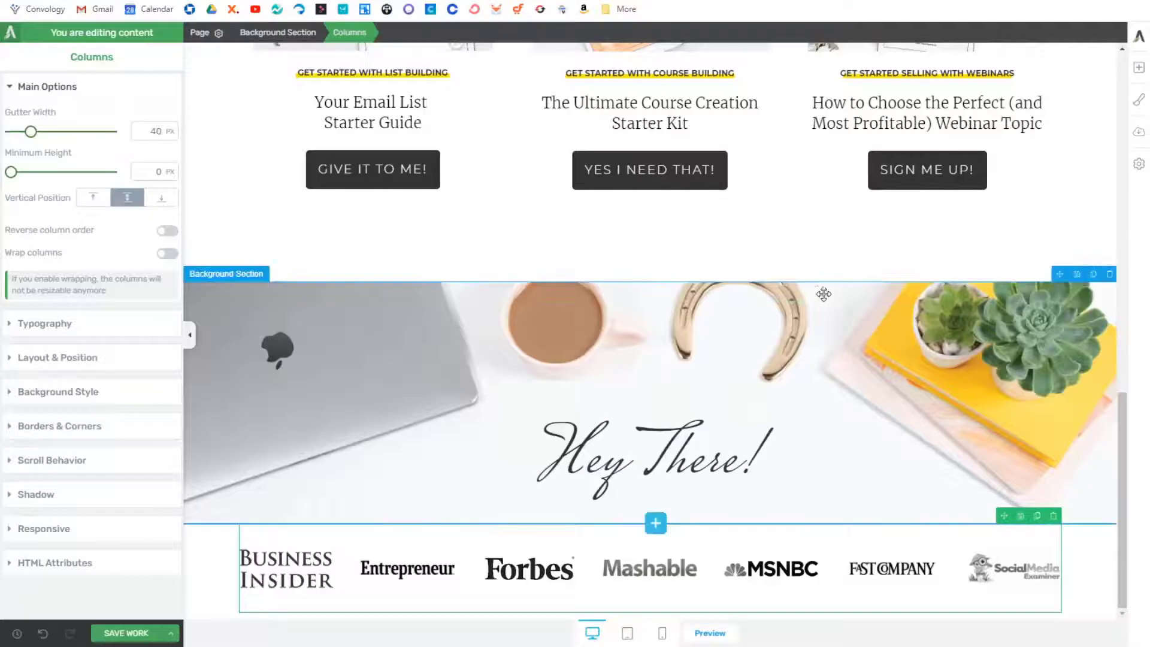
Step: Add three empty background sections below the row of press logos
left_click(1138, 67)
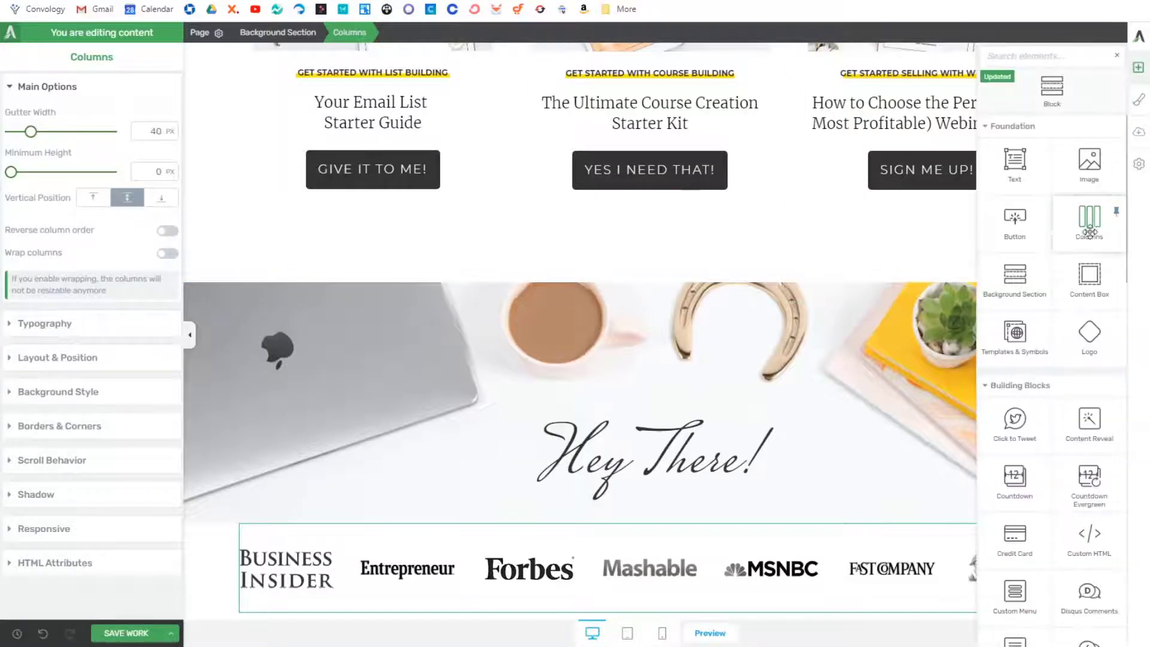
left_click(1014, 277)
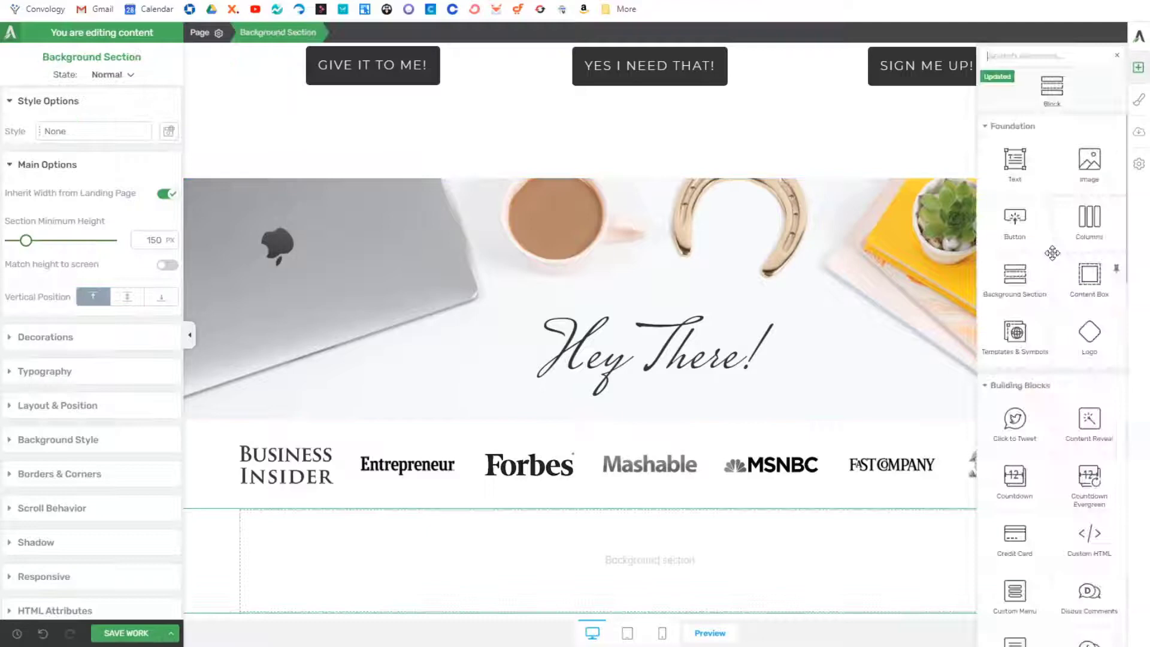
left_click(1016, 278)
left_click(1018, 282)
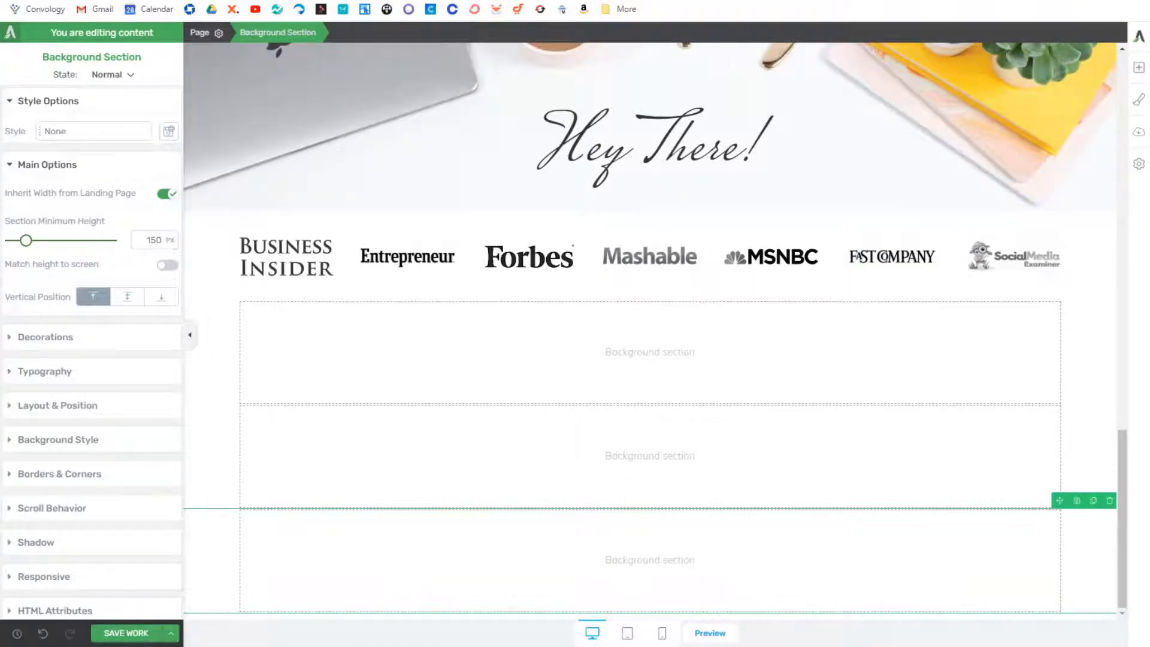
Step: Insert a Block element between the logo row and the first empty section, and set the block filter to "Show me all the blocks!"
left_click(1139, 72)
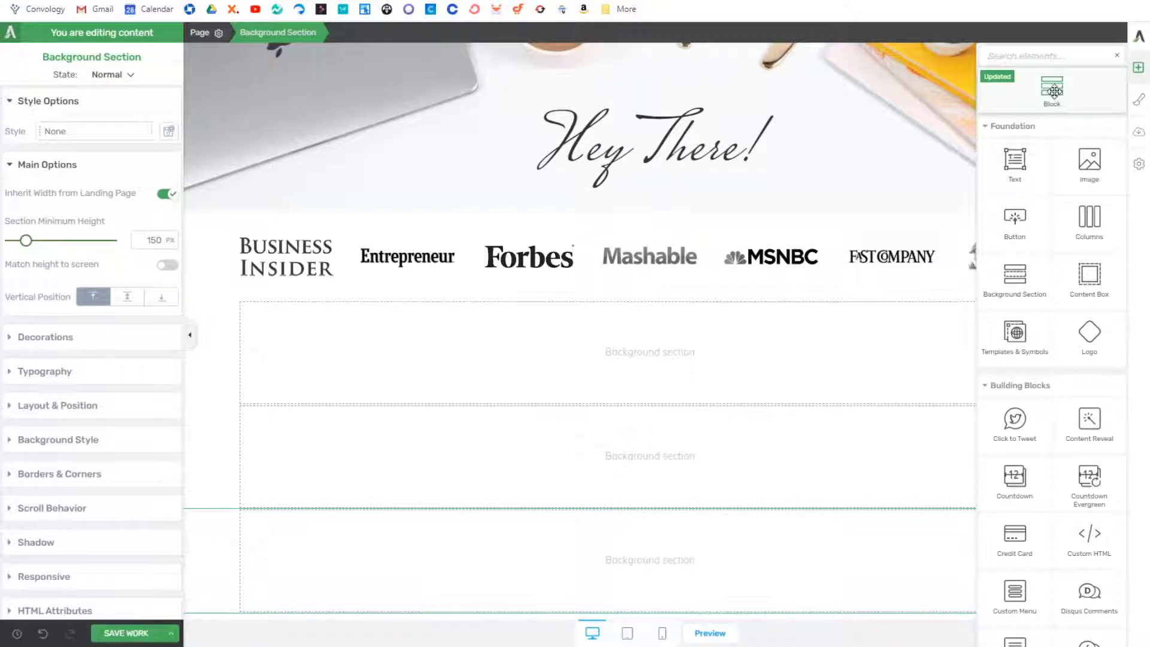
left_click_drag(1055, 94, 738, 298)
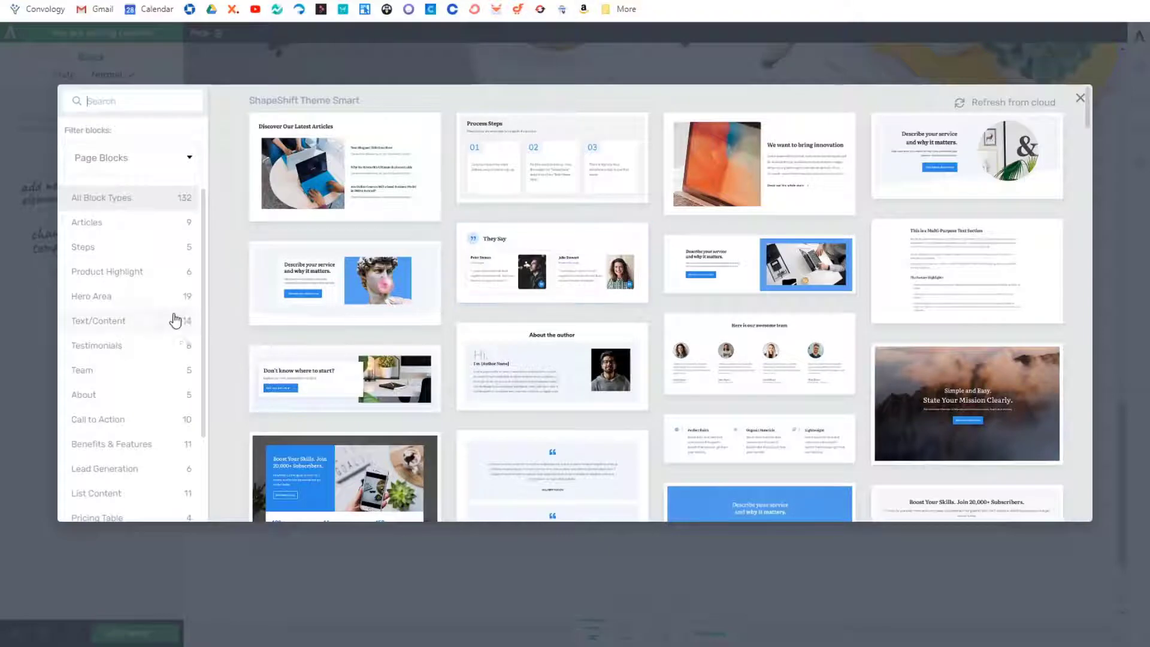
left_click(141, 160)
left_click(142, 395)
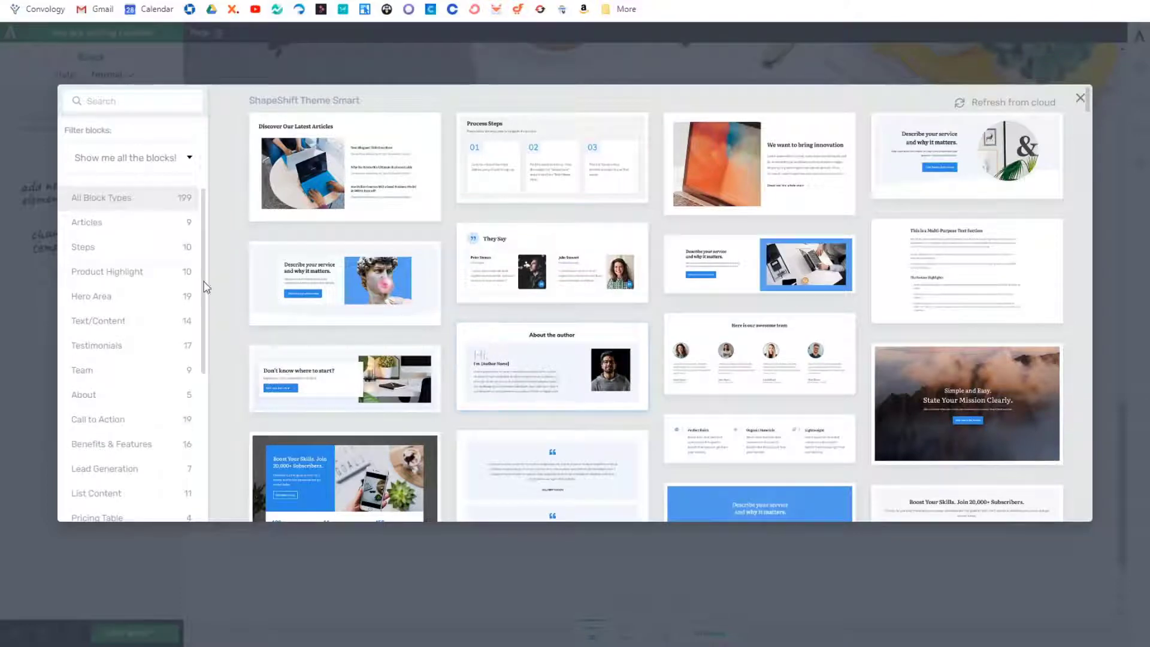
Step: Browse the Team, About and Hero Area blocks for a layout matching the reference's about section
left_click(130, 372)
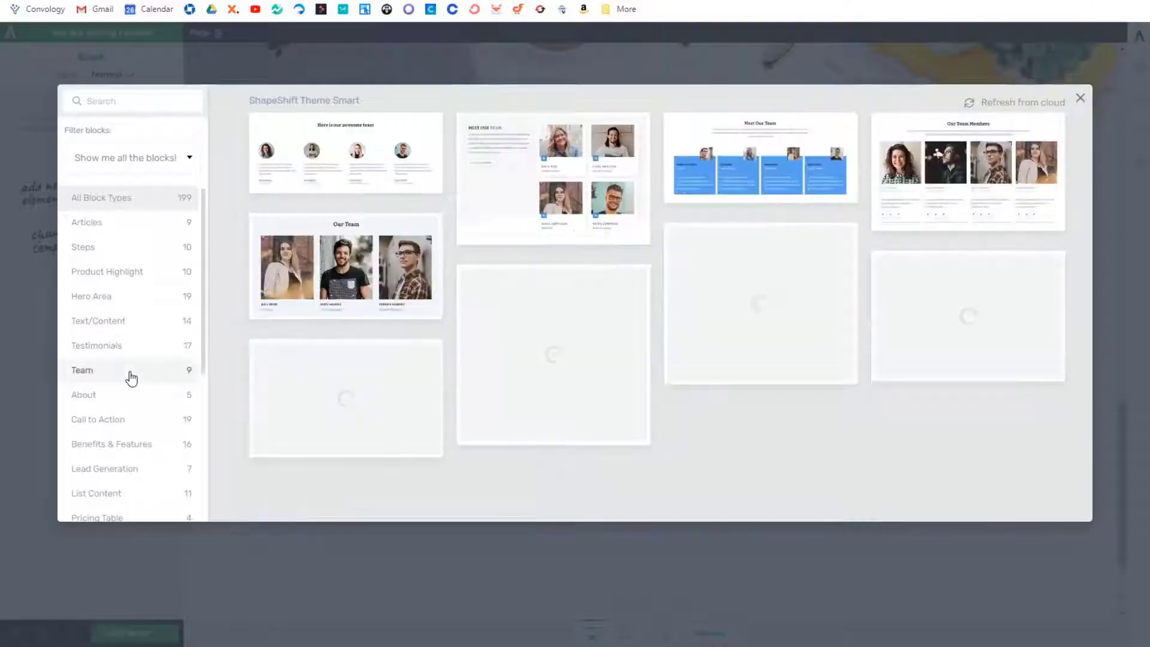
left_click(105, 395)
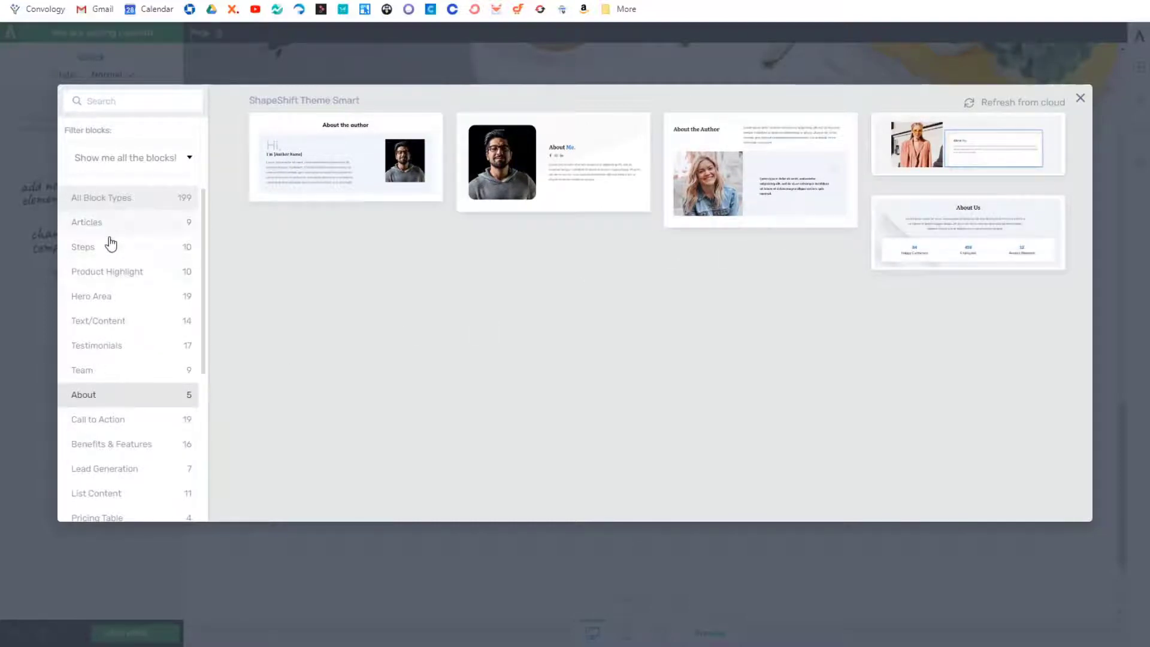
left_click(114, 306)
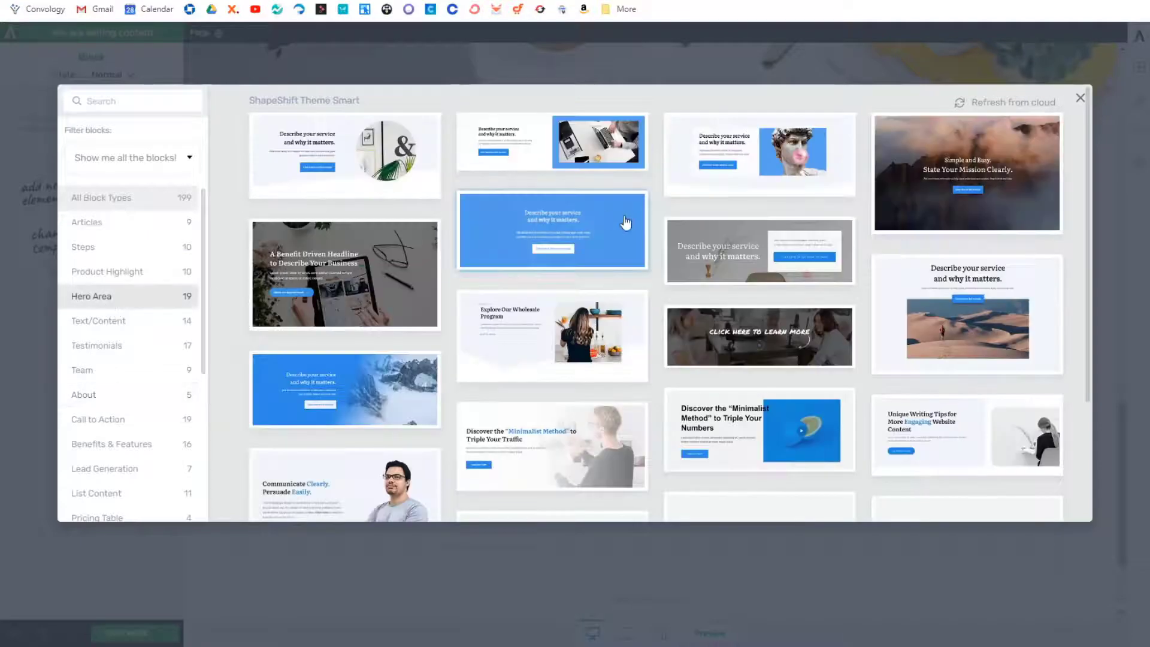
scroll(688, 306, "down", 3)
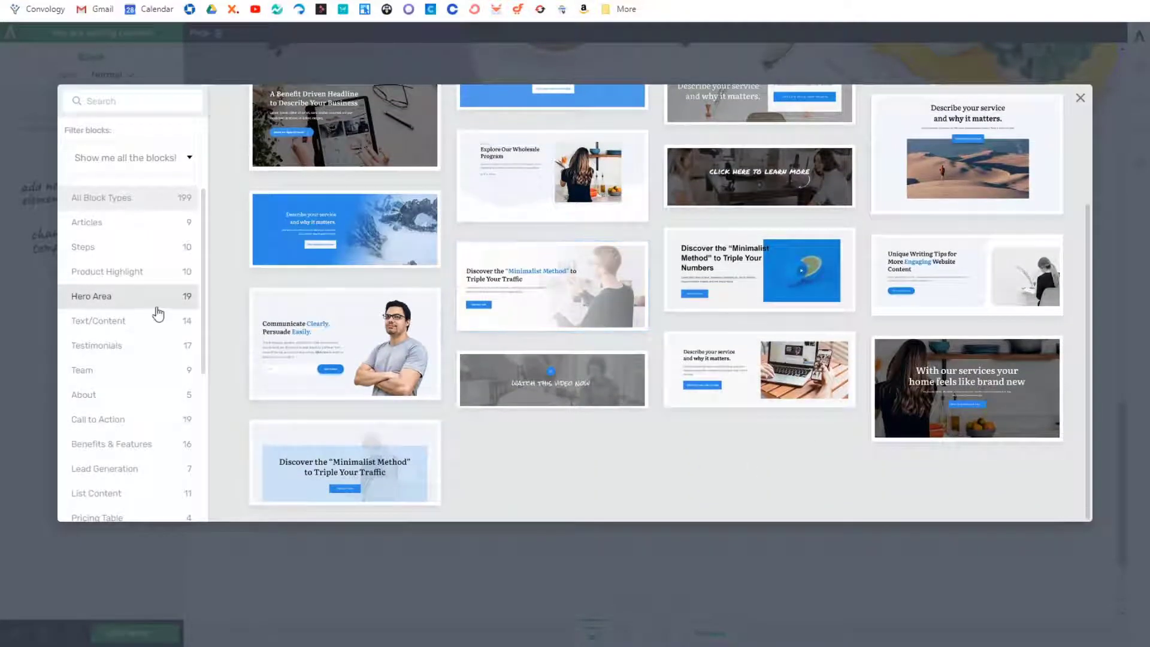
scroll(113, 360, "down", 3)
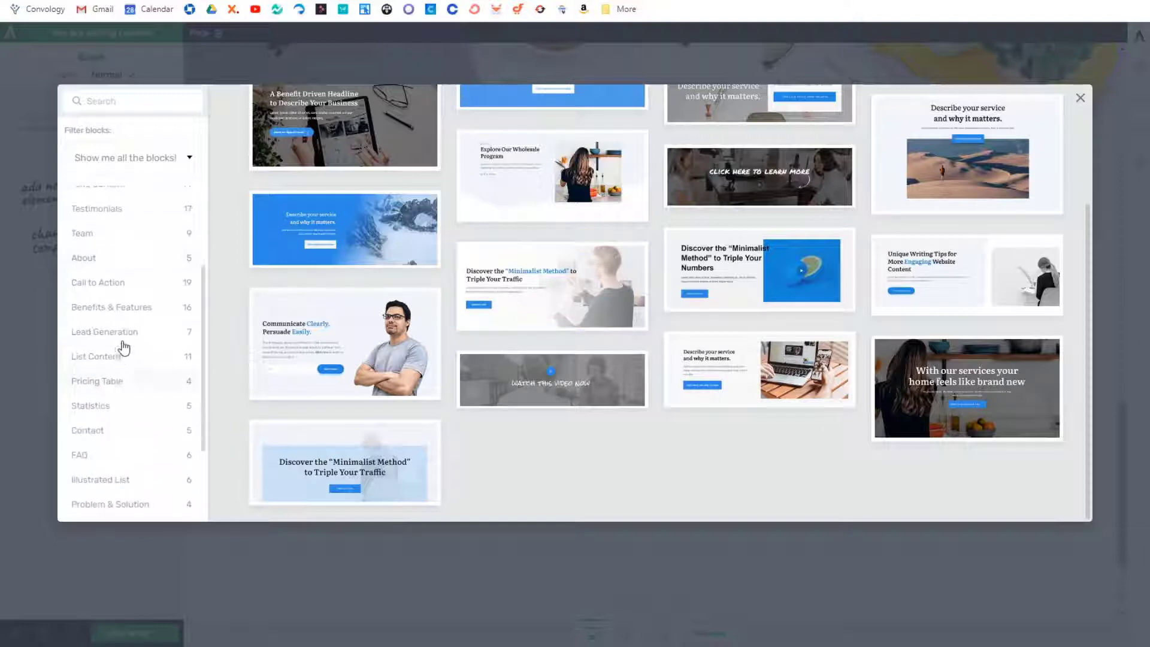
scroll(118, 364, "up", 3)
Step: Browse the Product Highlight, Hero Area, Team, Call to Action and Benefits & Features blocks for a text-beside-photo layout
left_click(122, 270)
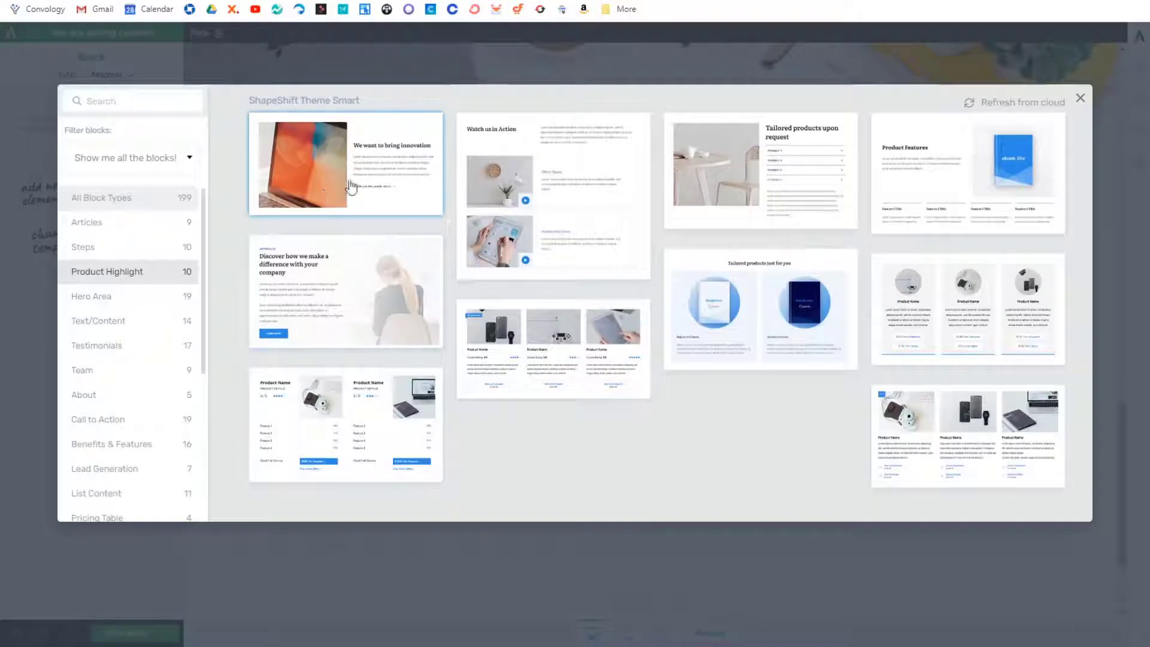
left_click(128, 296)
left_click(116, 371)
left_click(102, 419)
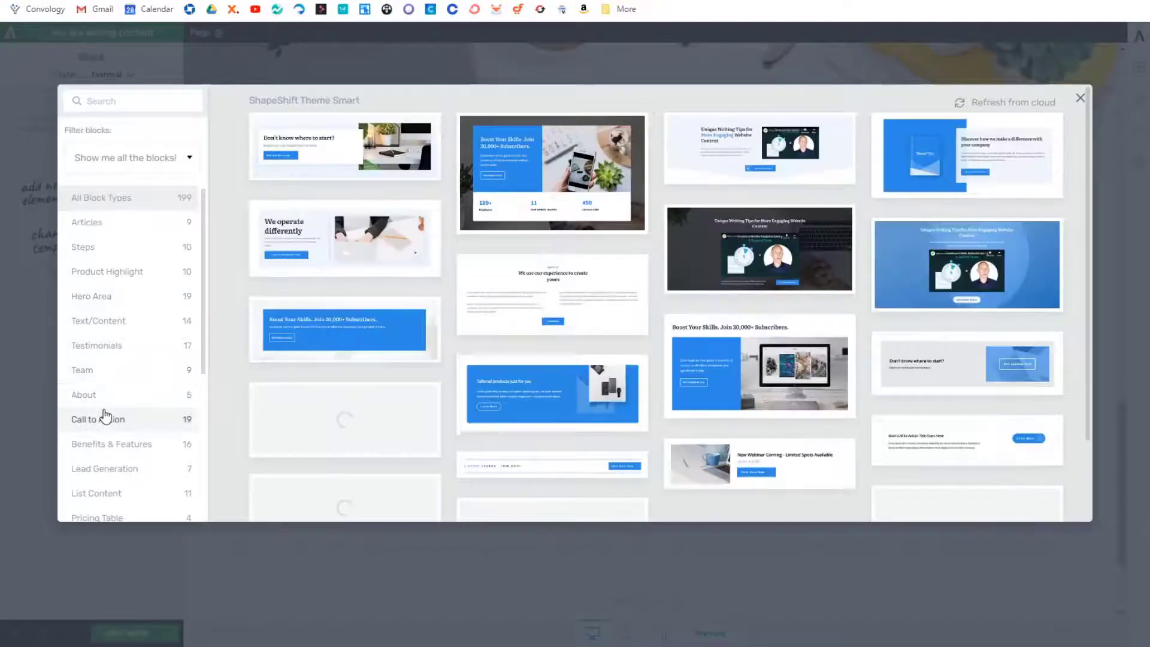
scroll(106, 413, "down", 2)
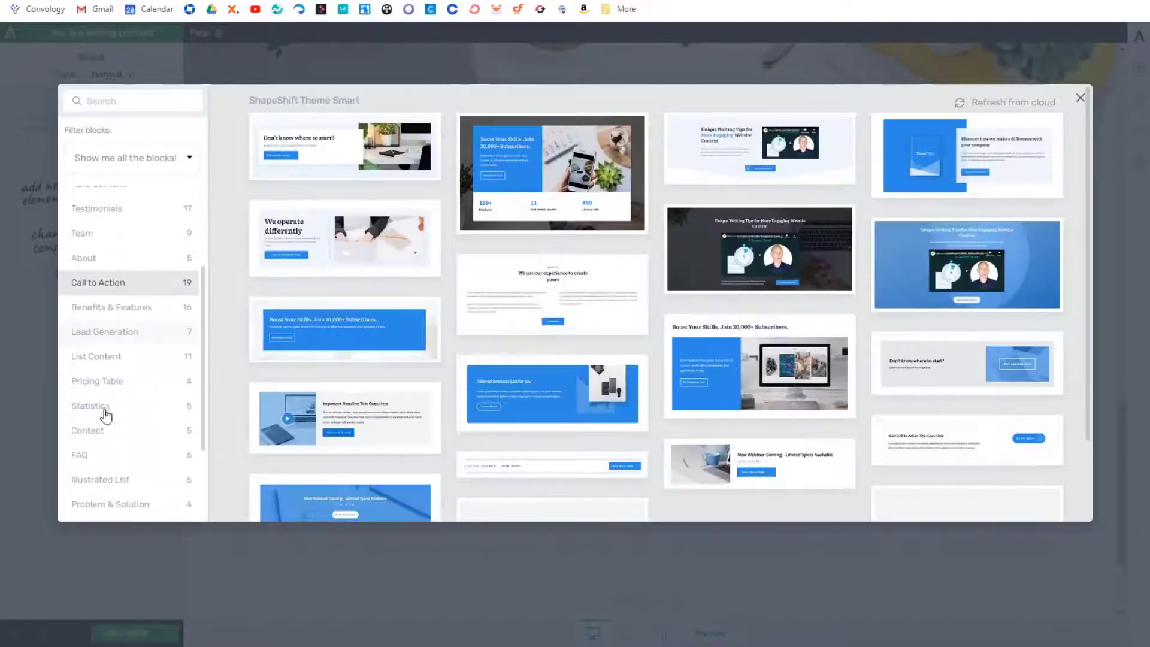
left_click(113, 308)
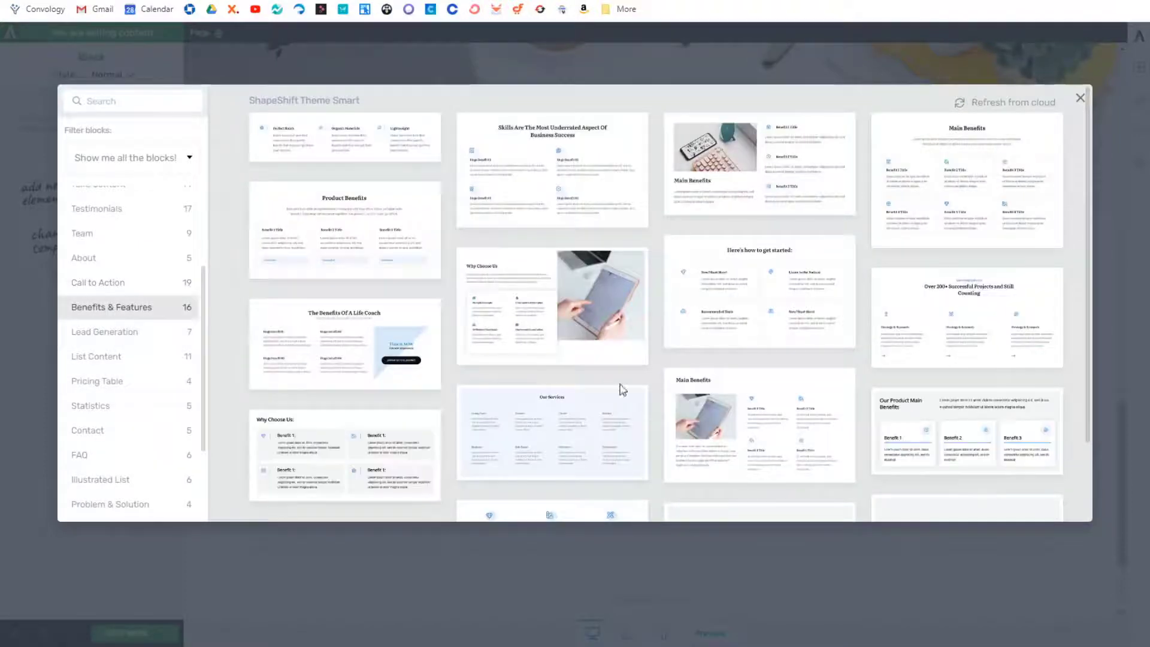
scroll(813, 443, "down", 3)
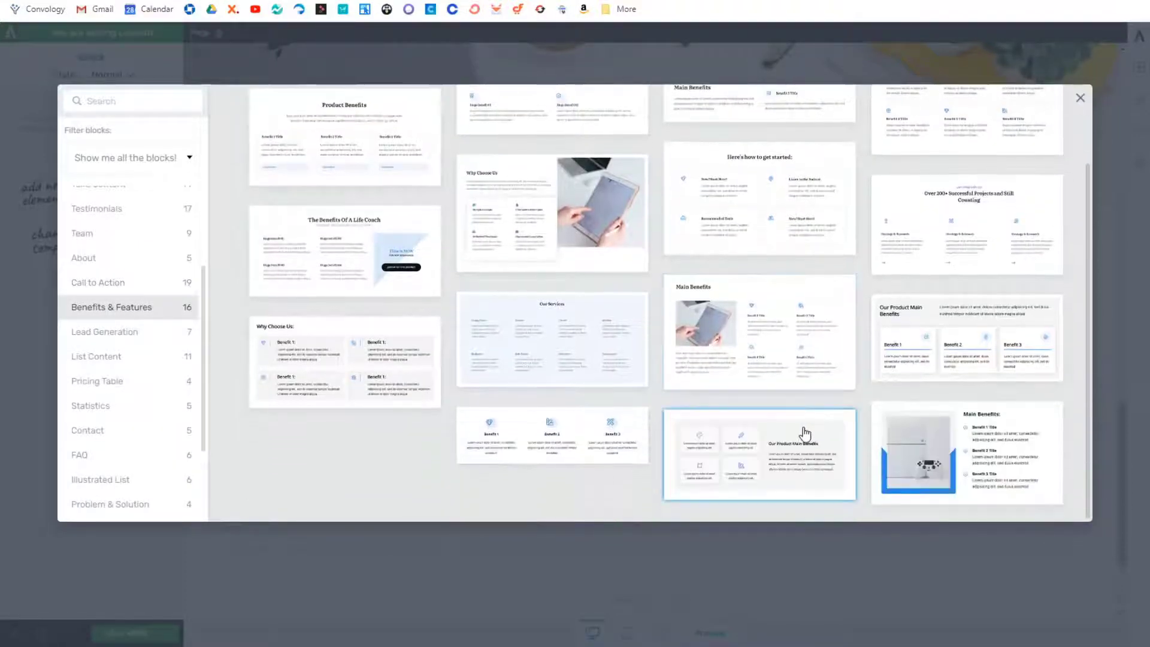
scroll(752, 282, "up", 3)
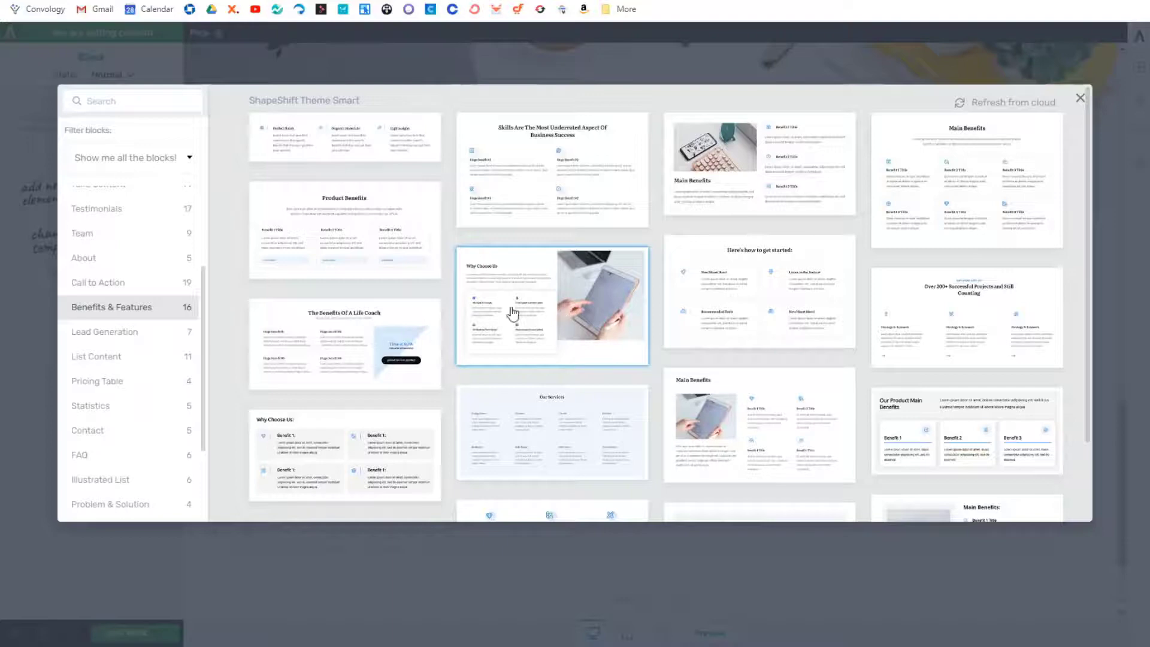
scroll(126, 242, "up", 3)
Step: Browse all block types for a layout resembling the reference's about section, and close the block library without inserting one
left_click(133, 196)
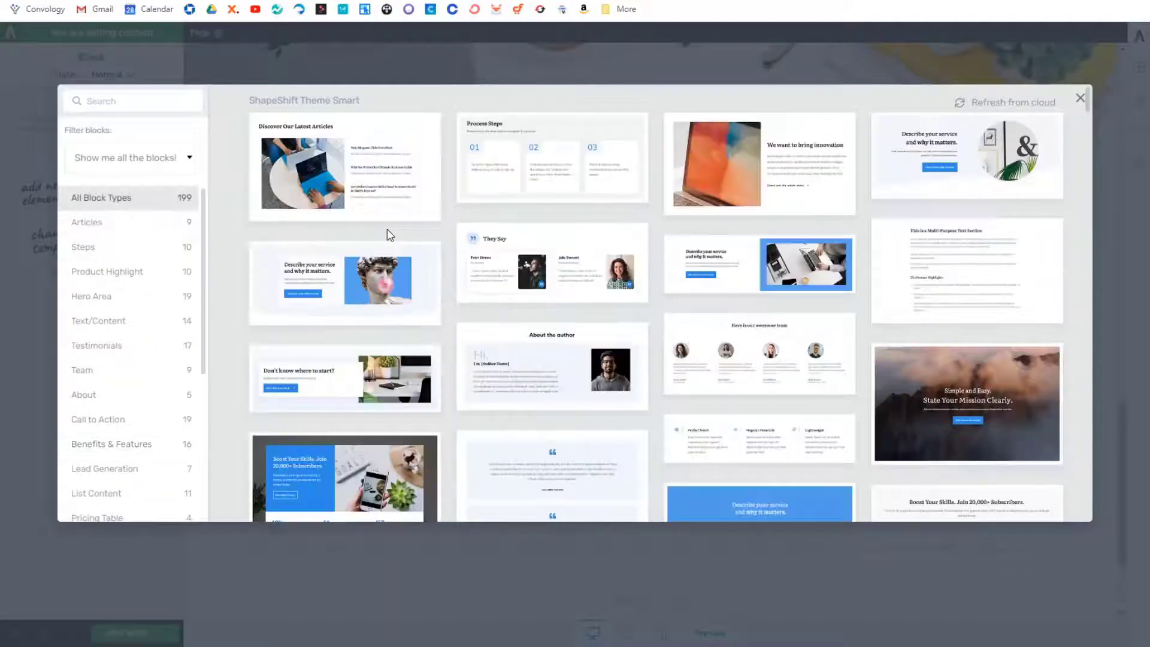
scroll(718, 326, "down", 3)
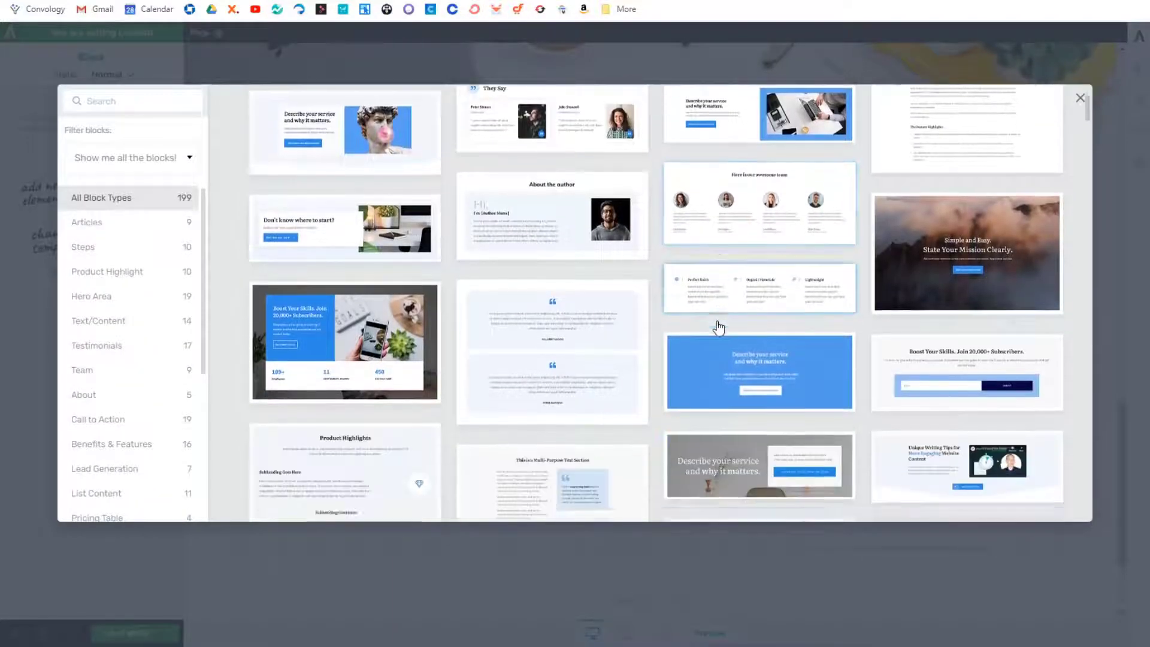
scroll(699, 326, "down", 5)
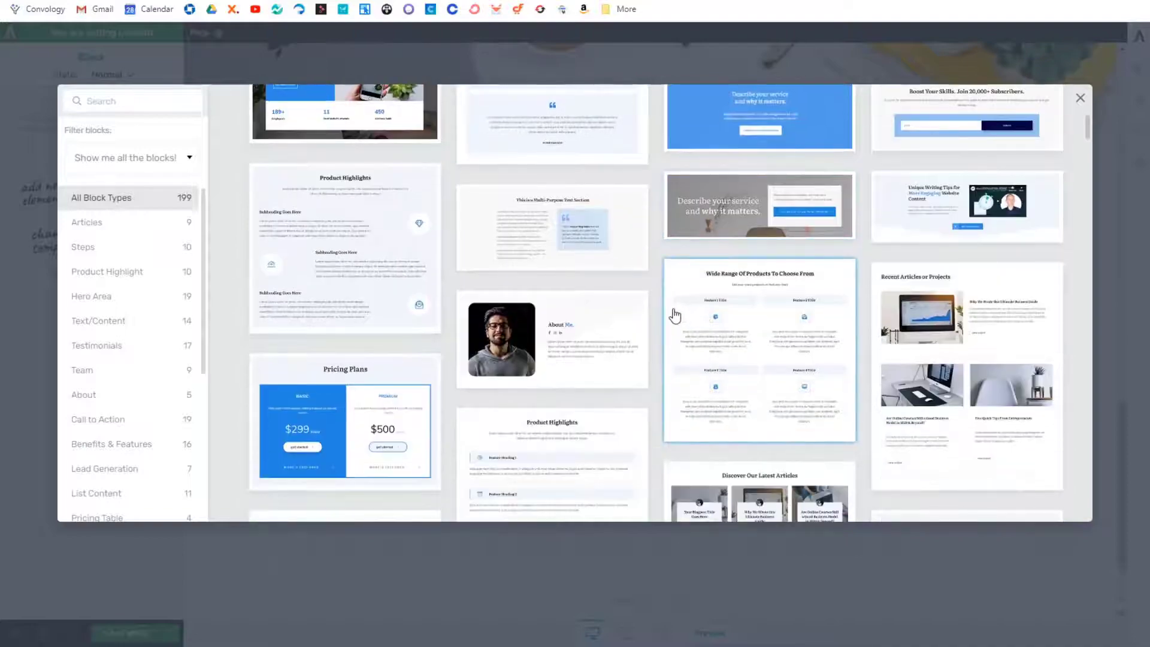
scroll(672, 313, "down", 3)
scroll(657, 313, "down", 5)
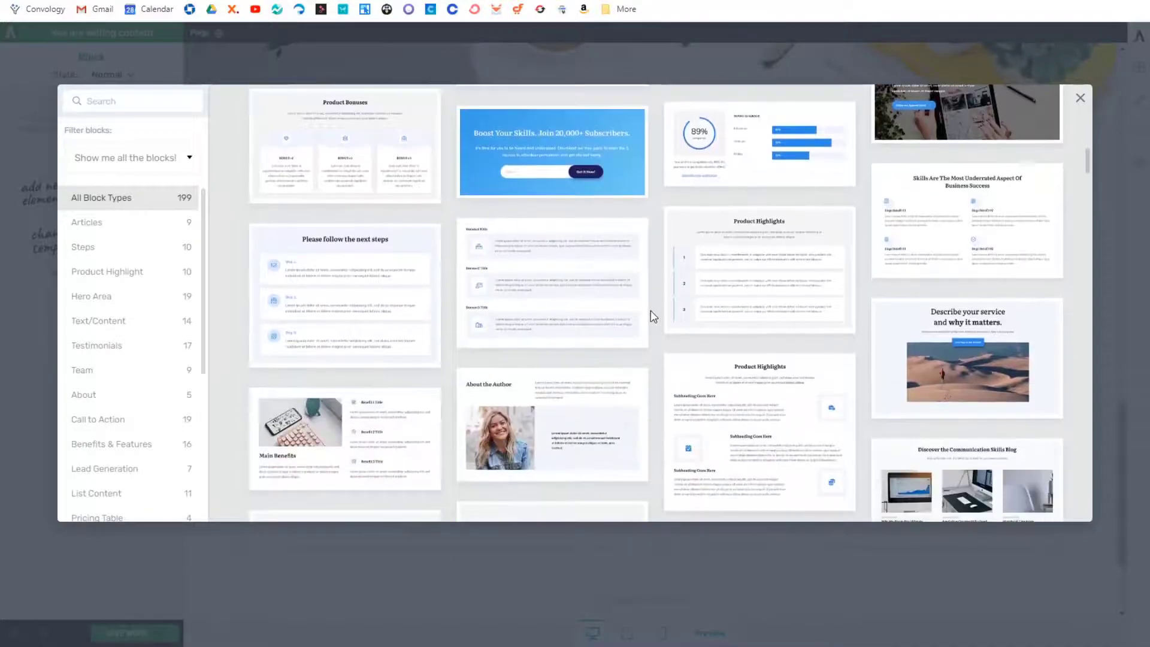
scroll(647, 317, "down", 3)
scroll(644, 315, "down", 1)
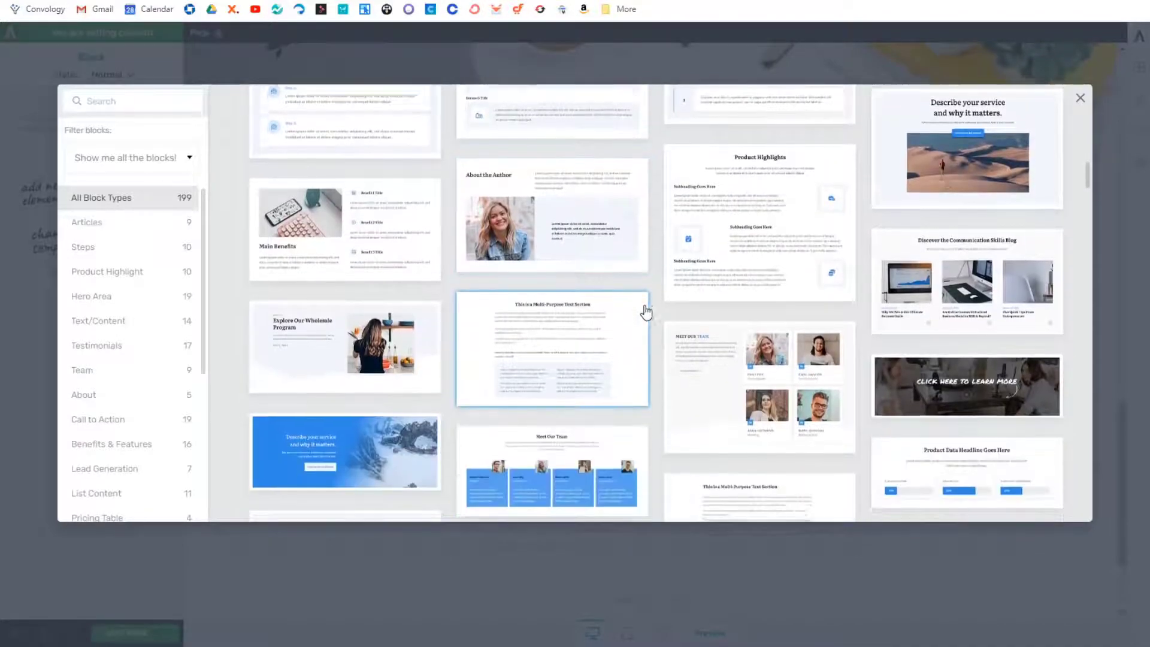
scroll(644, 313, "down", 4)
scroll(638, 311, "down", 9)
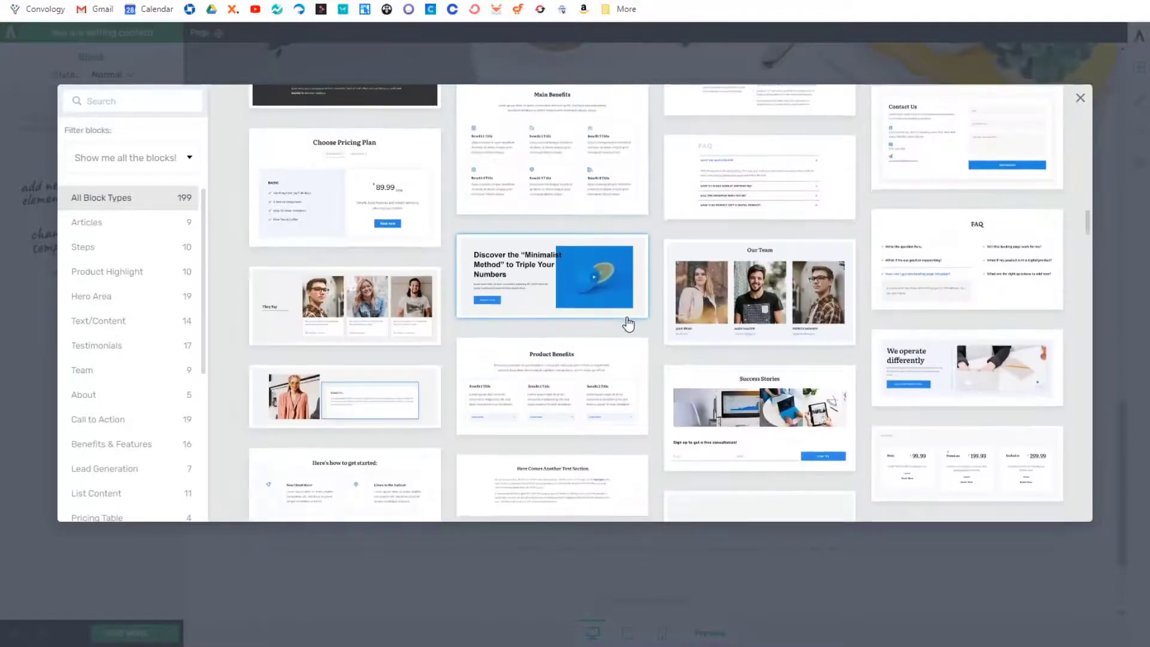
scroll(638, 328, "down", 7)
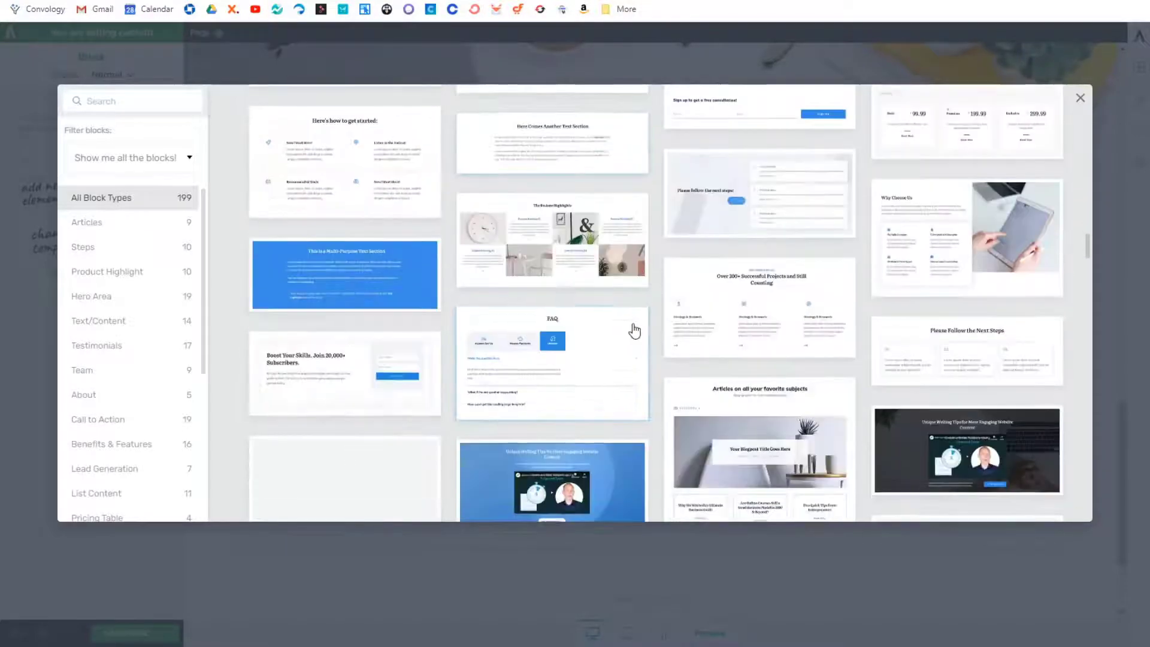
scroll(629, 337, "down", 5)
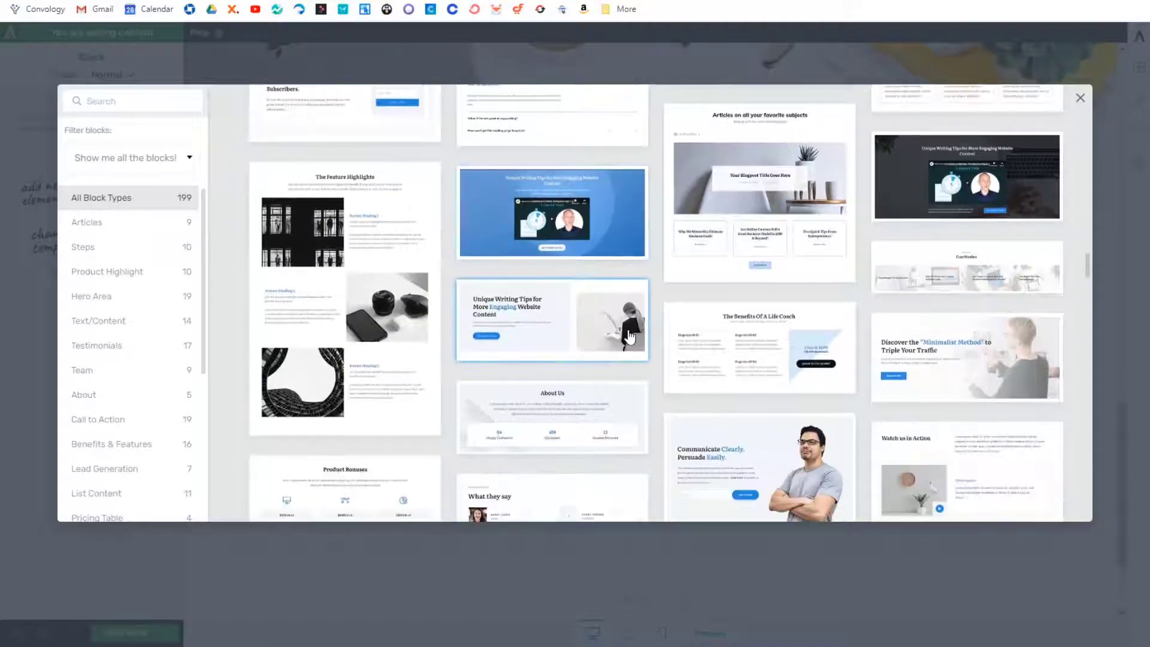
scroll(626, 338, "down", 4)
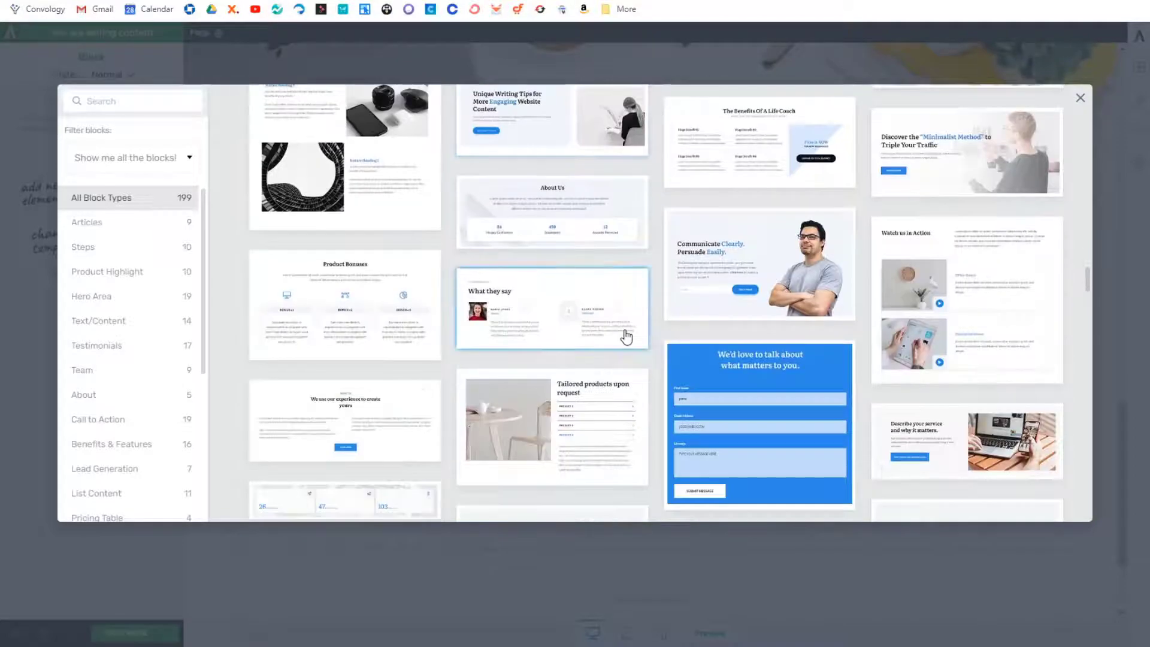
scroll(626, 337, "down", 7)
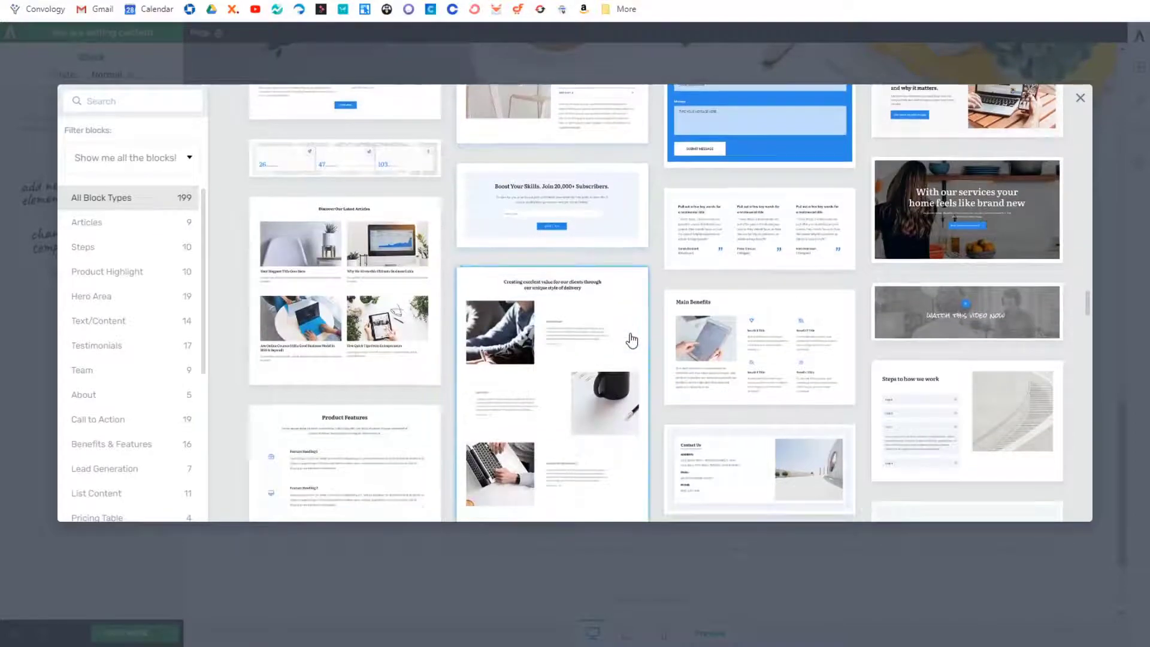
scroll(635, 341, "down", 8)
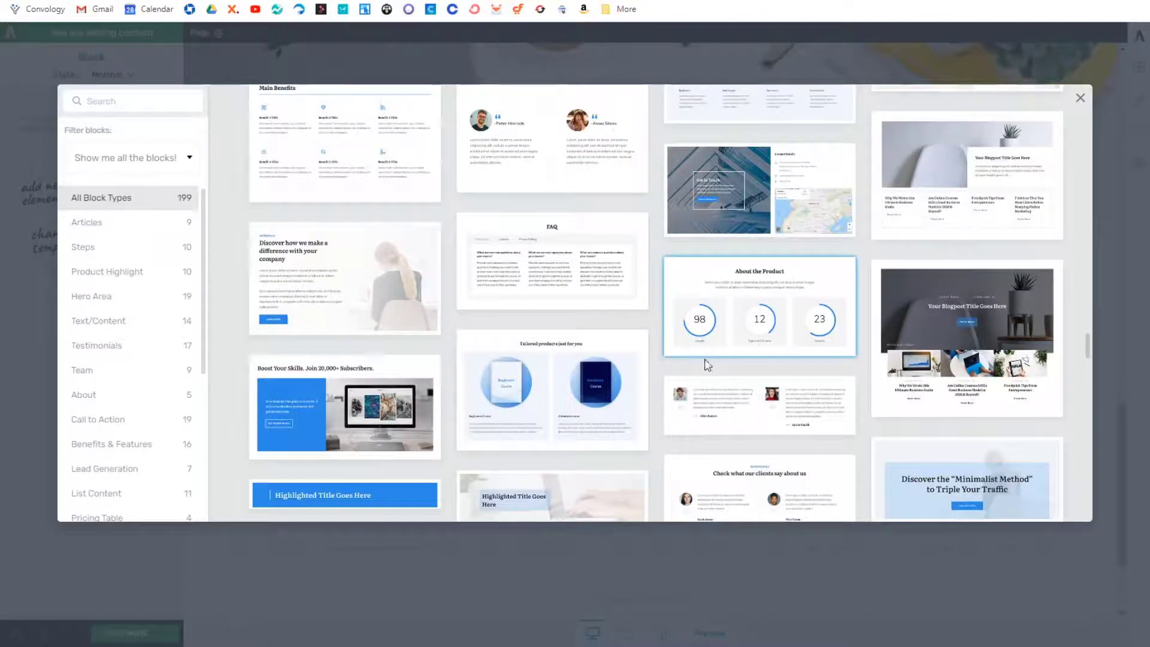
scroll(707, 364, "down", 6)
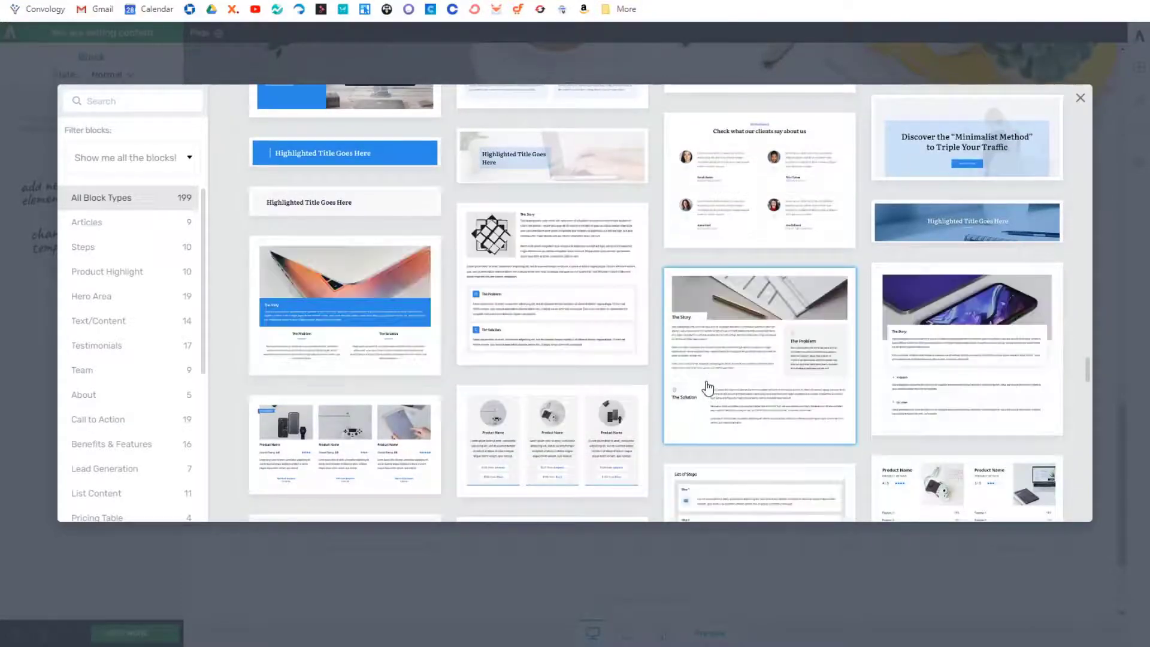
scroll(707, 387, "down", 15)
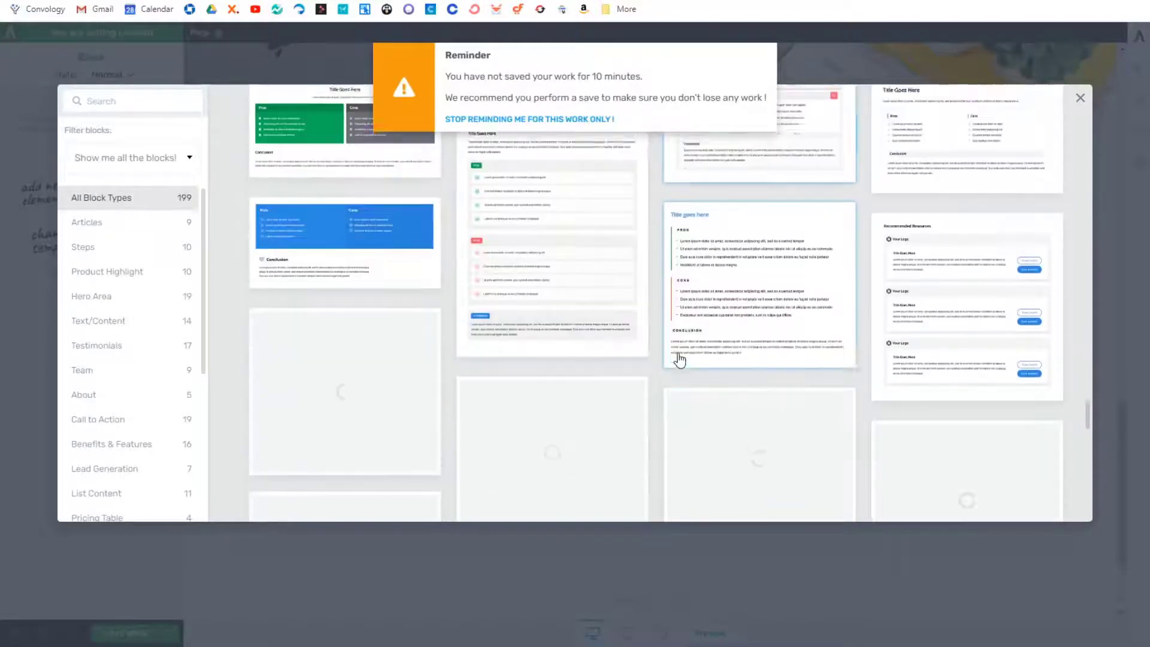
scroll(676, 363, "down", 10)
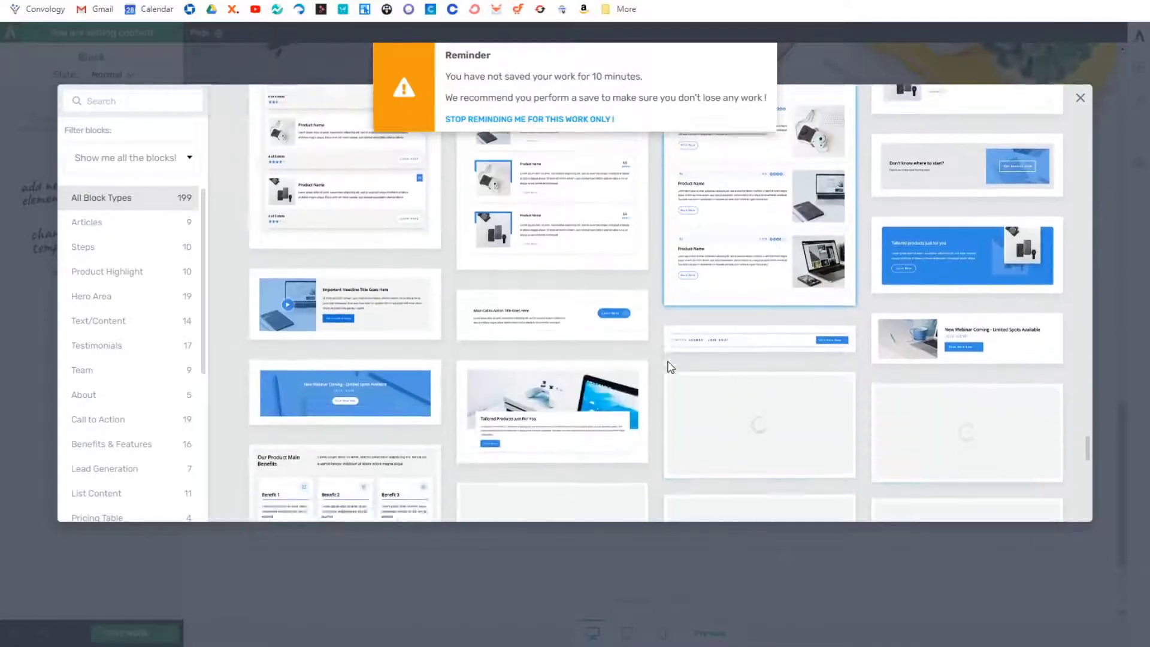
scroll(671, 367, "down", 2)
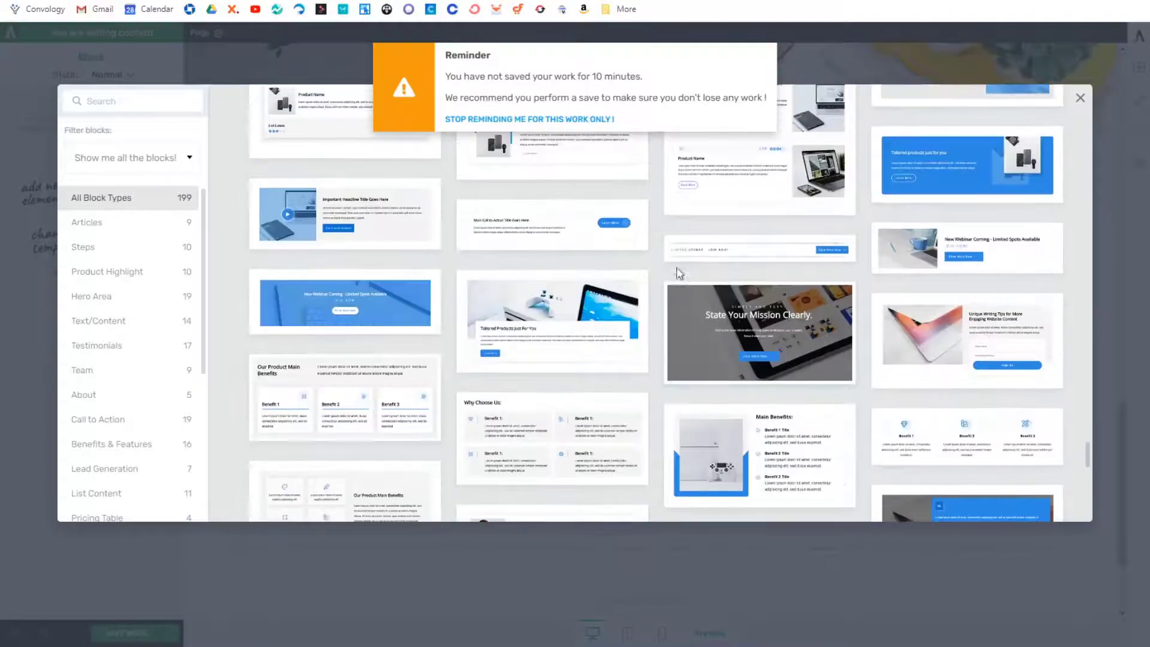
scroll(767, 278, "down", 2)
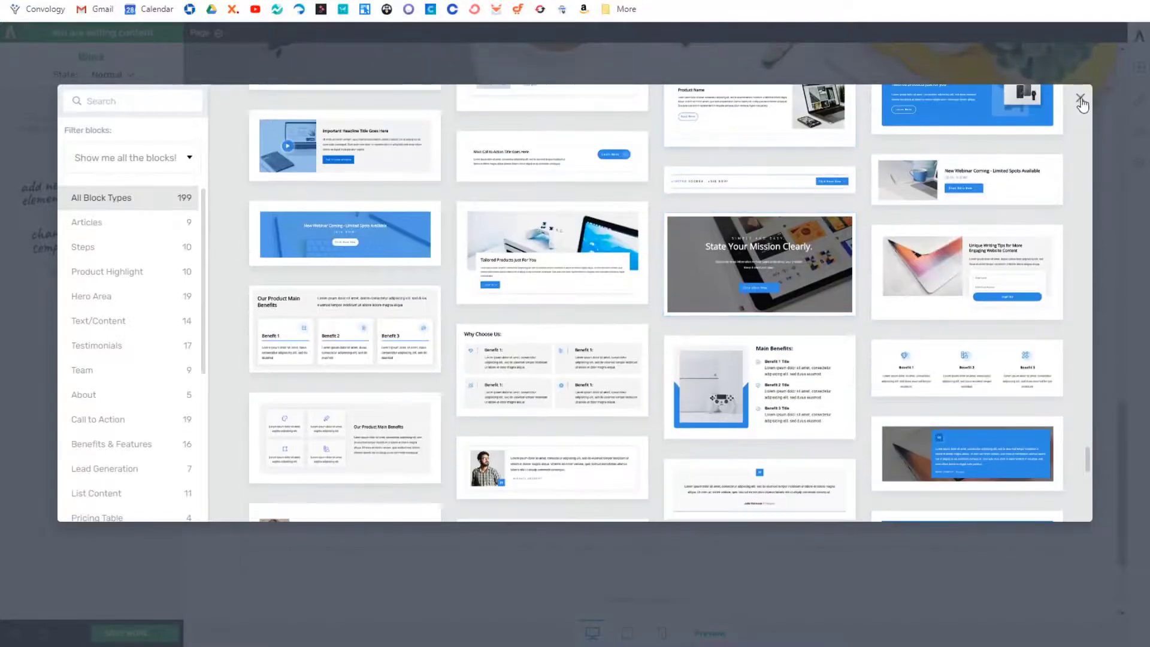
left_click(1081, 101)
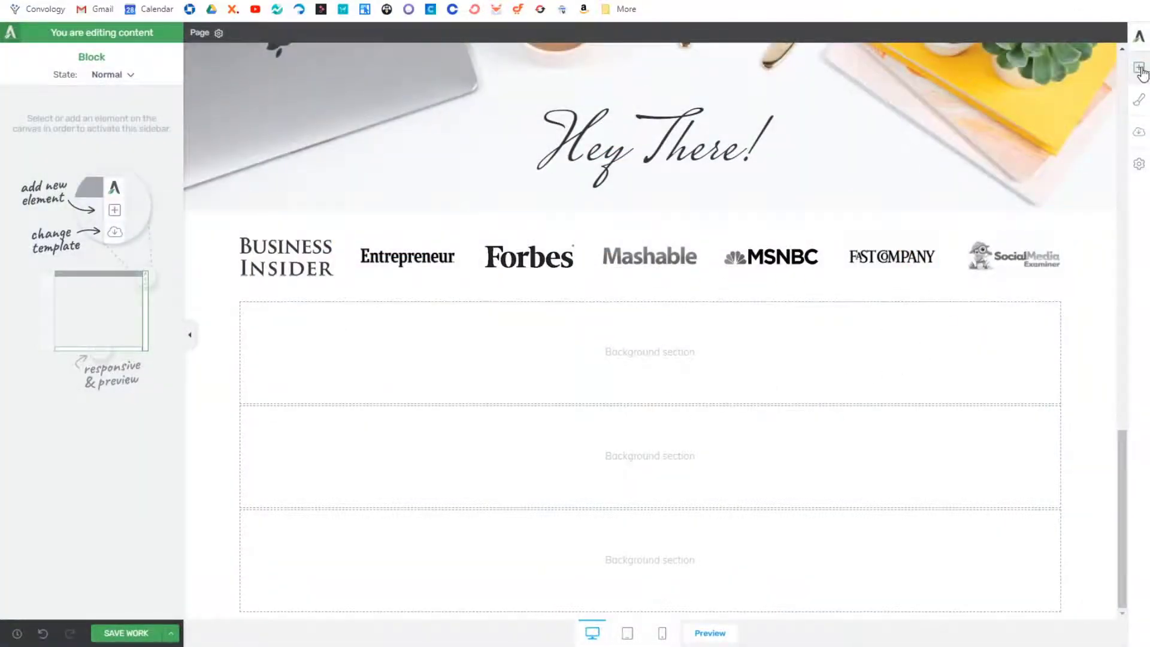
Step: Switch to the reference homepage and sample the light grey background colour around its about section with the colour picker
left_click(1140, 70)
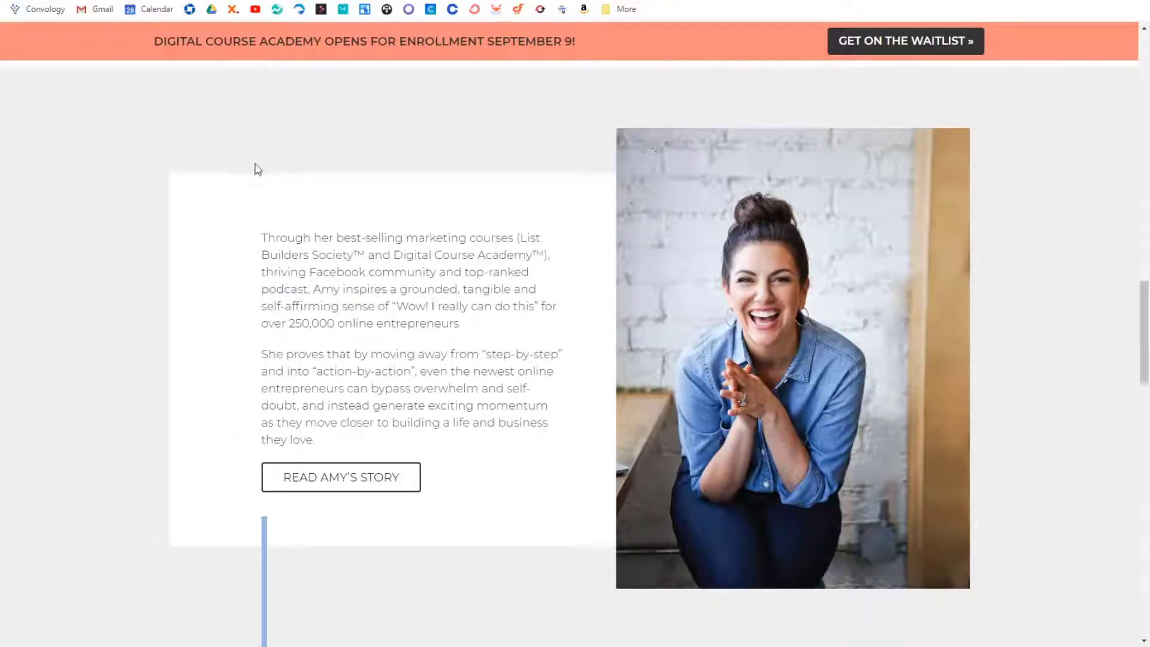
scroll(165, 175, "up", 3)
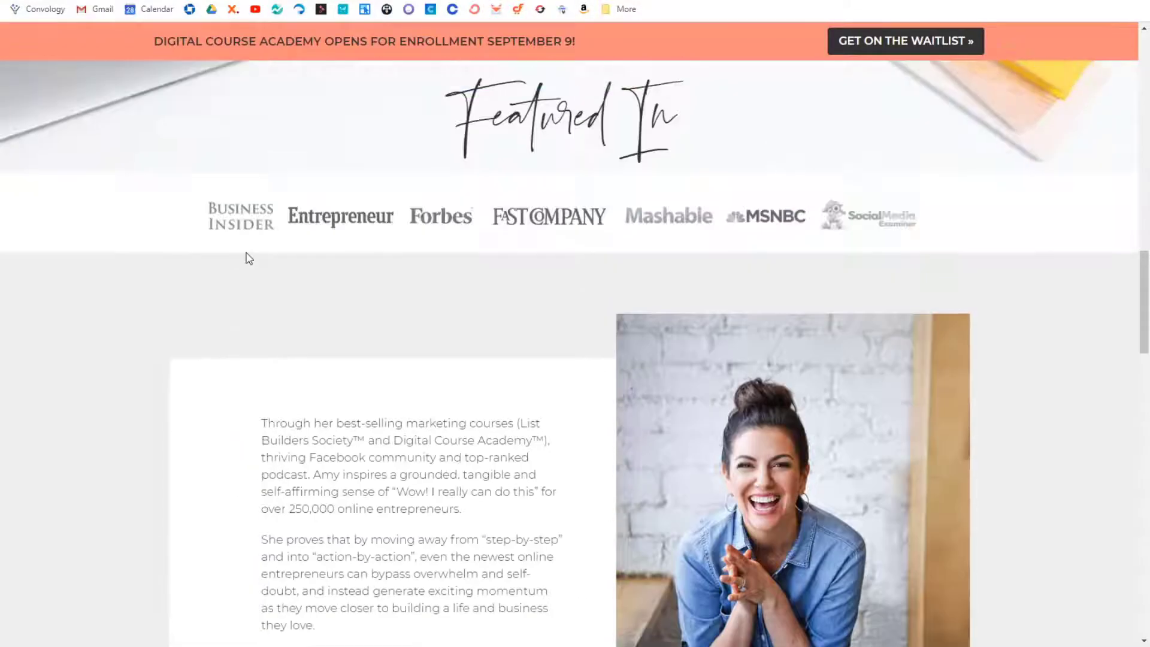
scroll(390, 364, "down", 2)
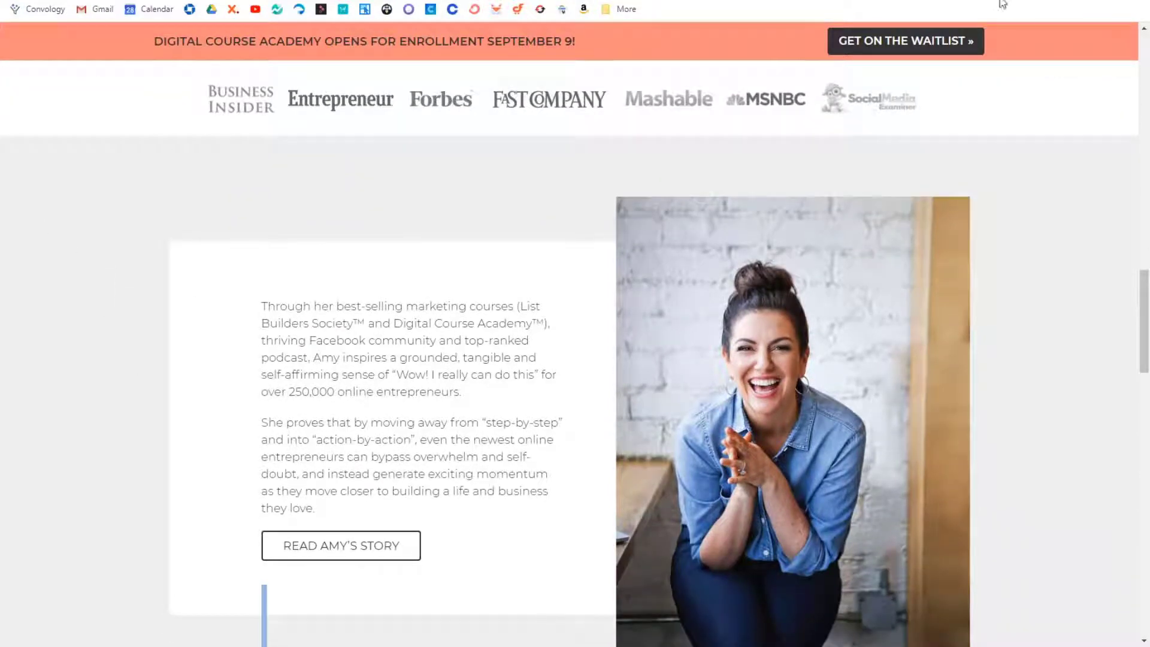
key("alt+p")
left_click(416, 170)
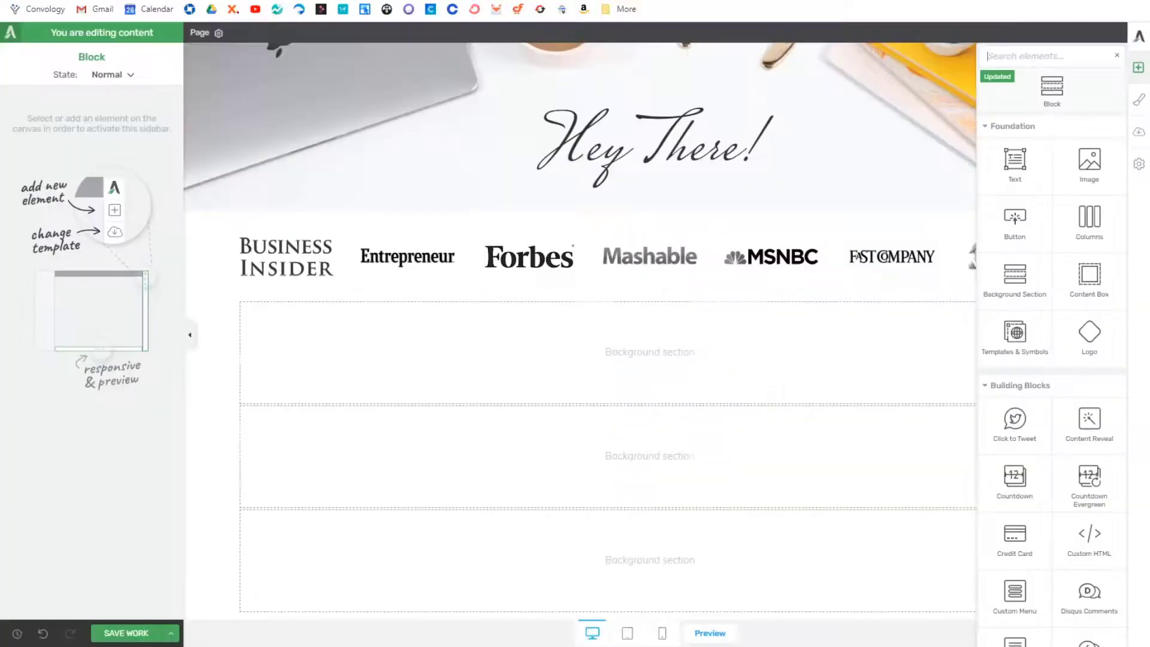
Step: Open the background style settings of the first empty background section below the press logos
left_click(230, 358)
left_click(56, 444)
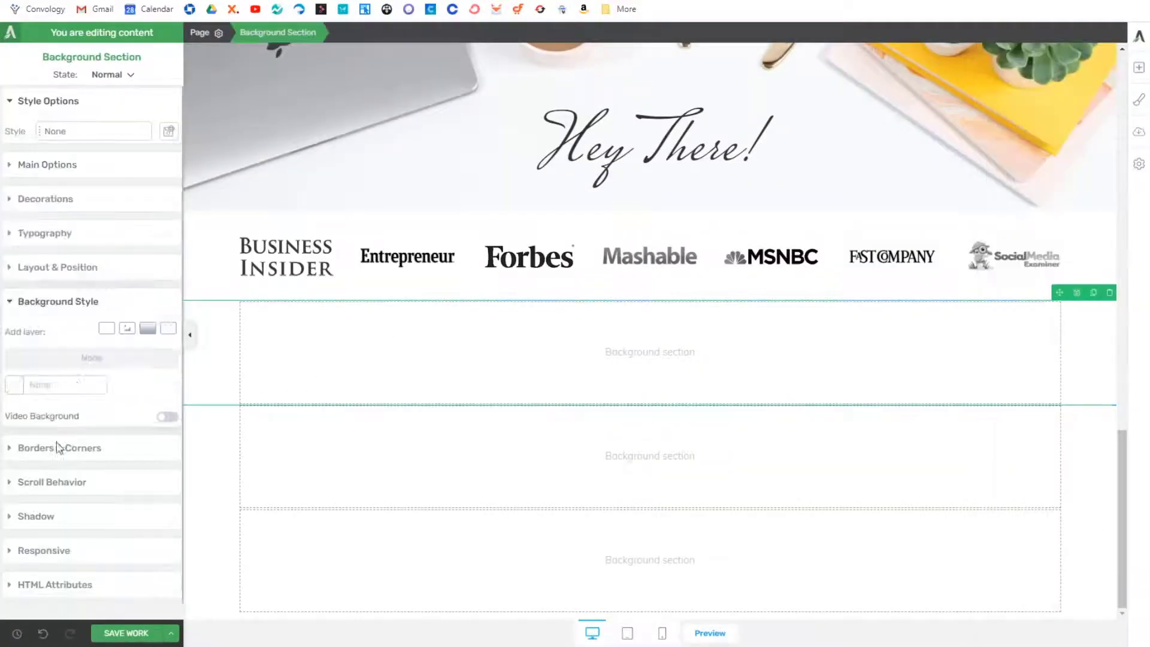
Step: Set the background colour of the empty section below the logo row to #efefef
left_click(16, 389)
left_click(82, 492)
type("#efefef")
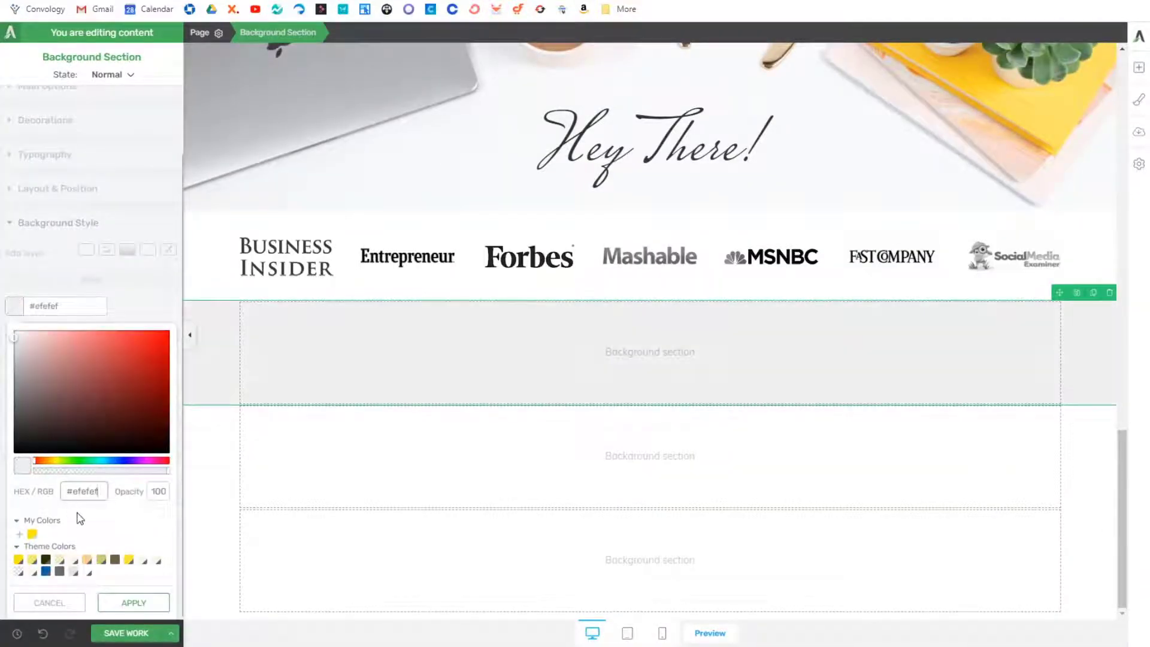
left_click(133, 602)
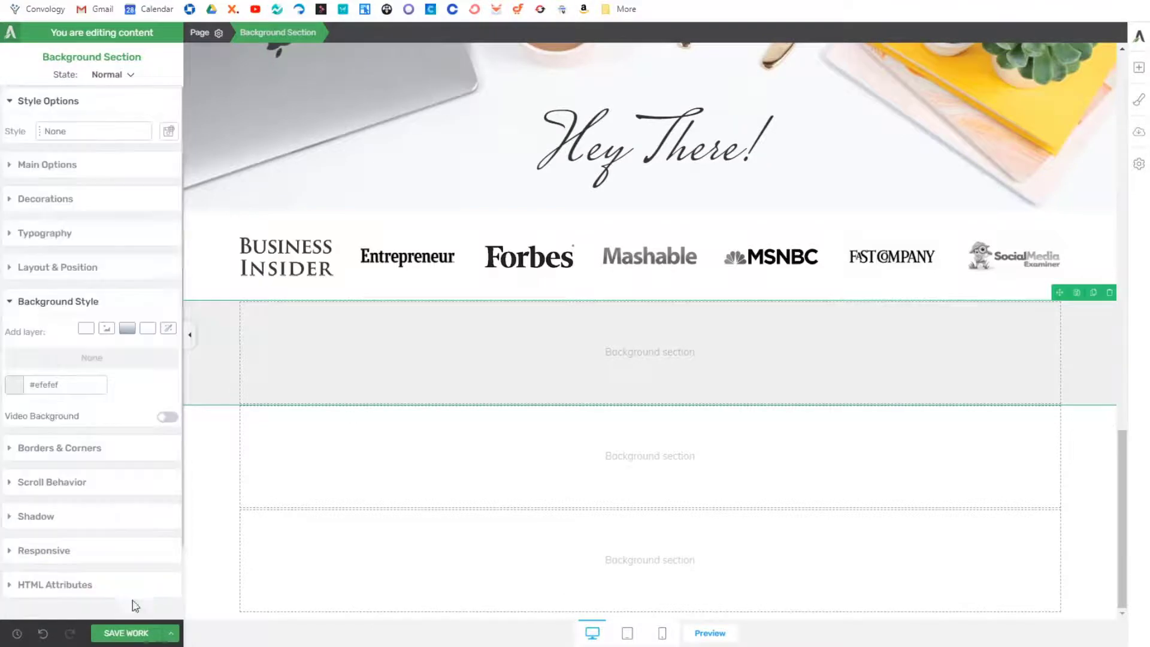
Step: Insert a 2/3–1/3 column layout into the grey section and widen the narrower column
left_click(1138, 68)
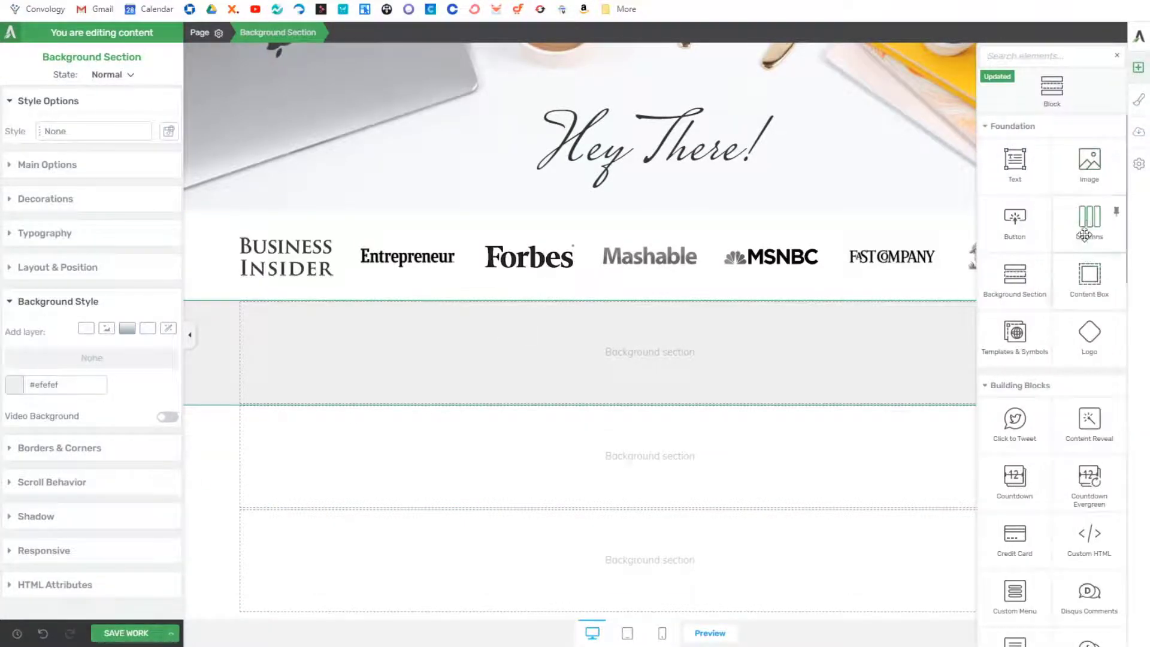
left_click_drag(1085, 229, 756, 356)
mouse_move(670, 328)
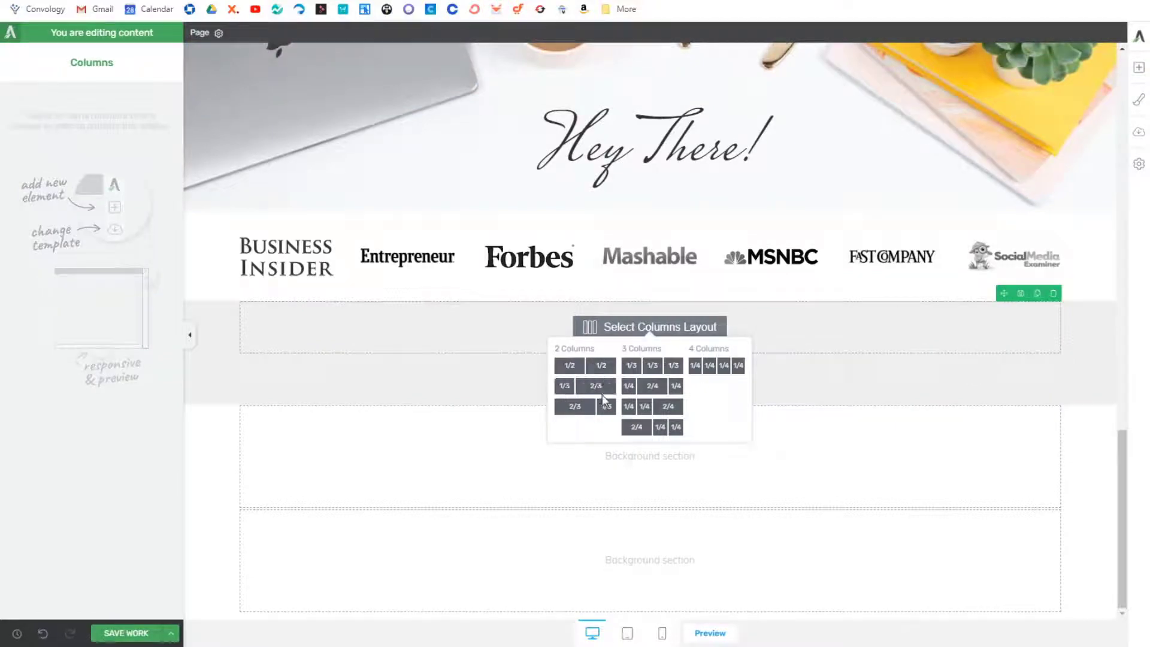
left_click(597, 413)
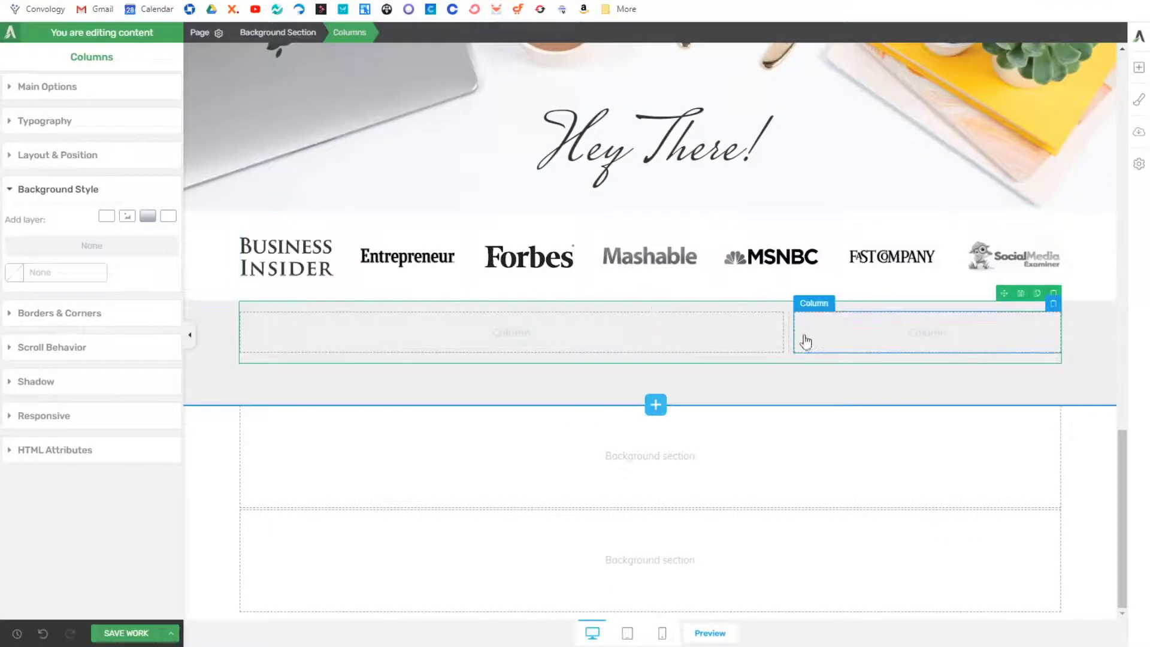
left_click_drag(788, 325, 722, 334)
Step: Add an image element to the narrower column using the portrait of the woman in the denim shirt from the media library
left_click(1139, 67)
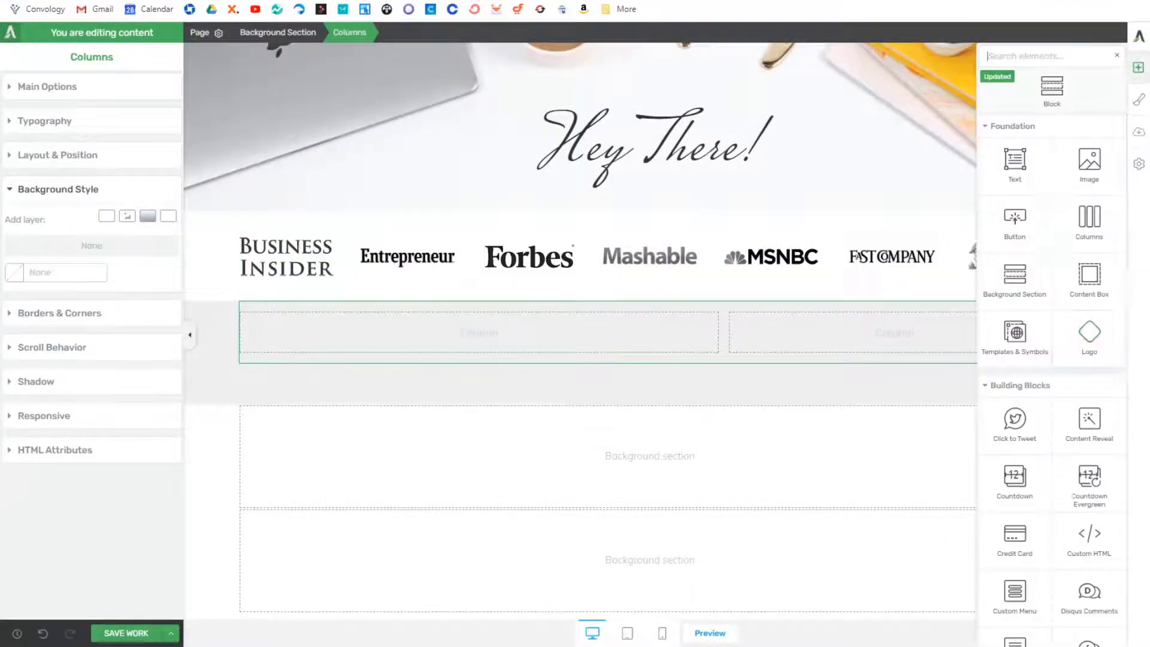
left_click_drag(1093, 160, 876, 334)
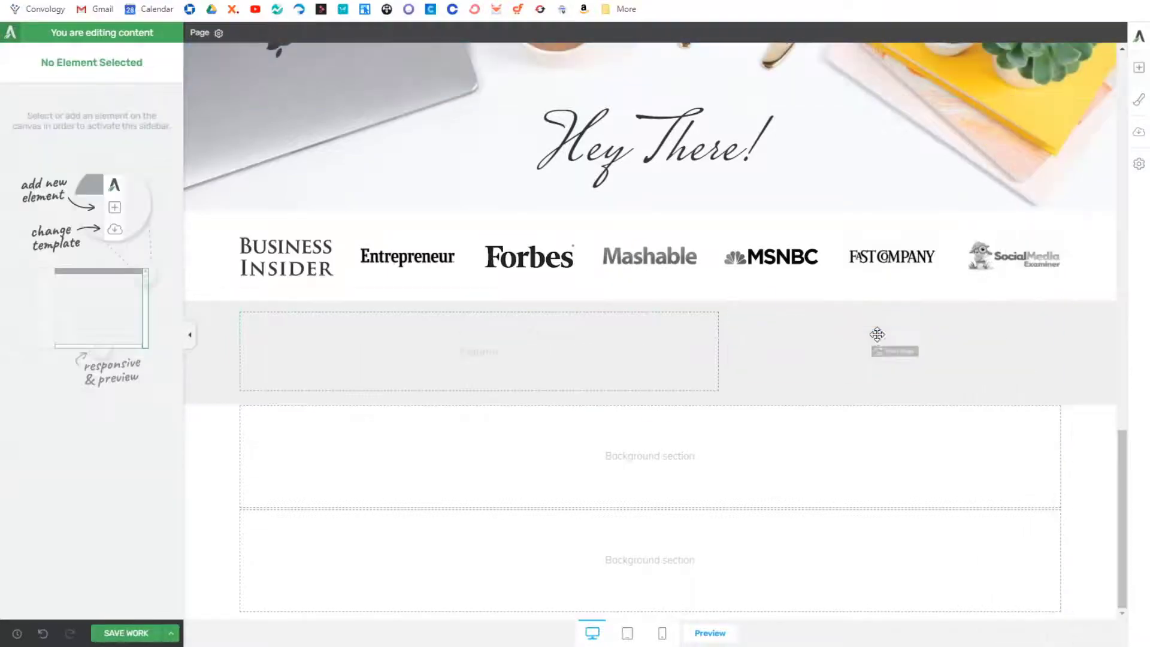
scroll(574, 376, "down", 2)
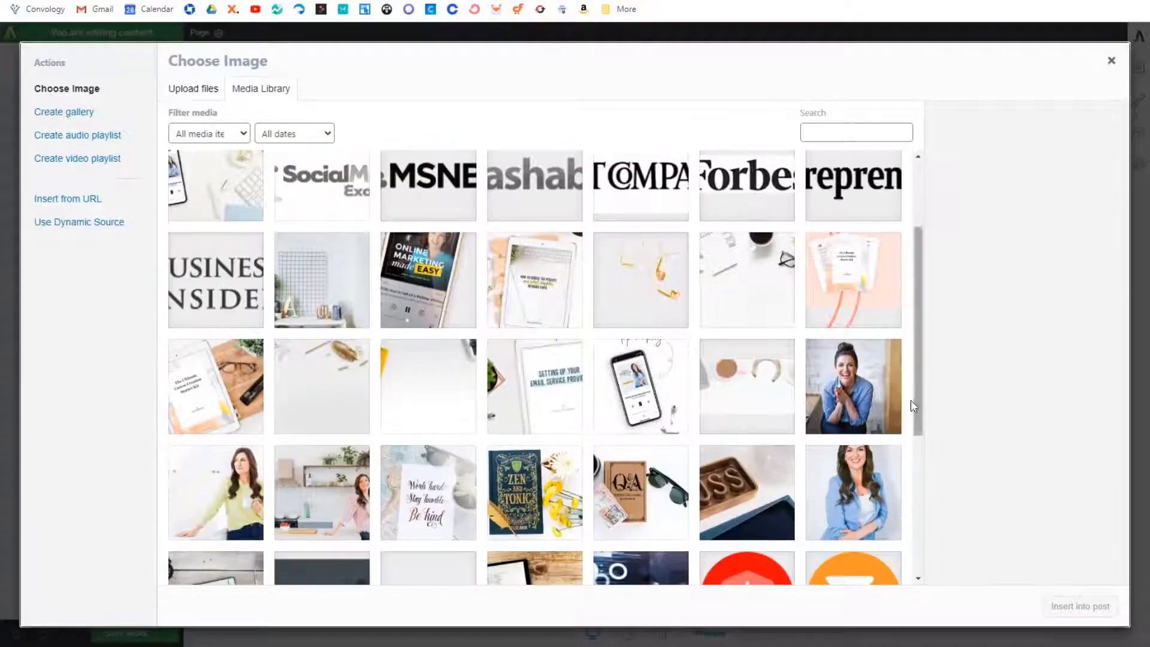
left_click(850, 384)
left_click(1080, 606)
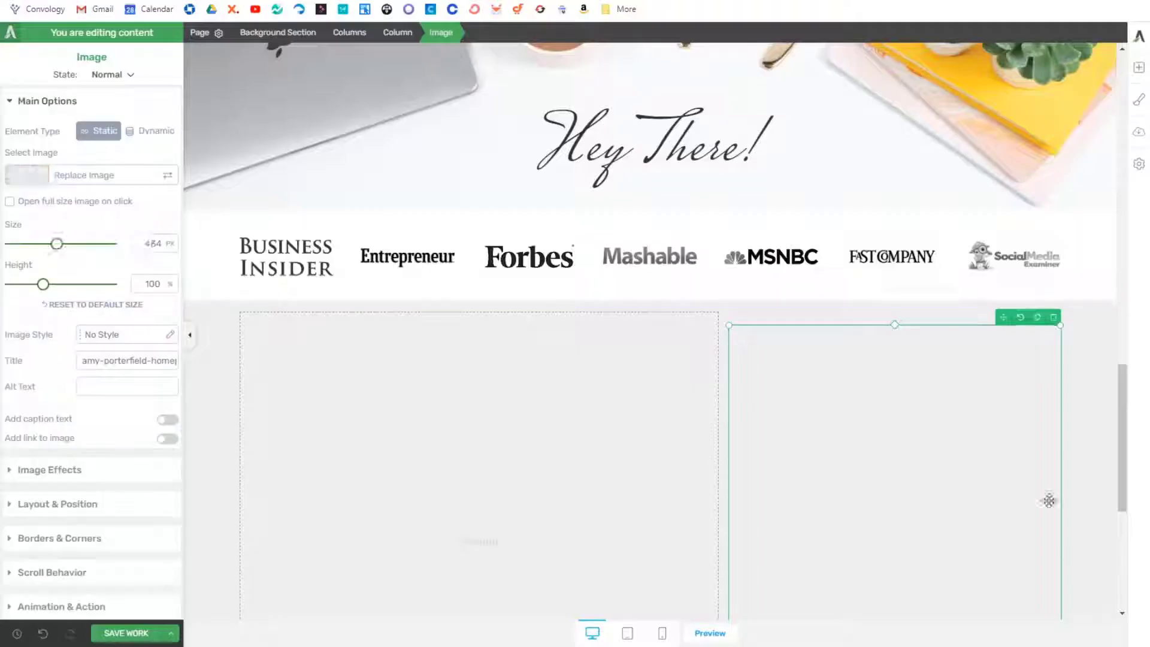
Step: Check the bio section on the reference page, dismissing its colour picker, and add a content box to the empty wider column
scroll(858, 52, "up", 2)
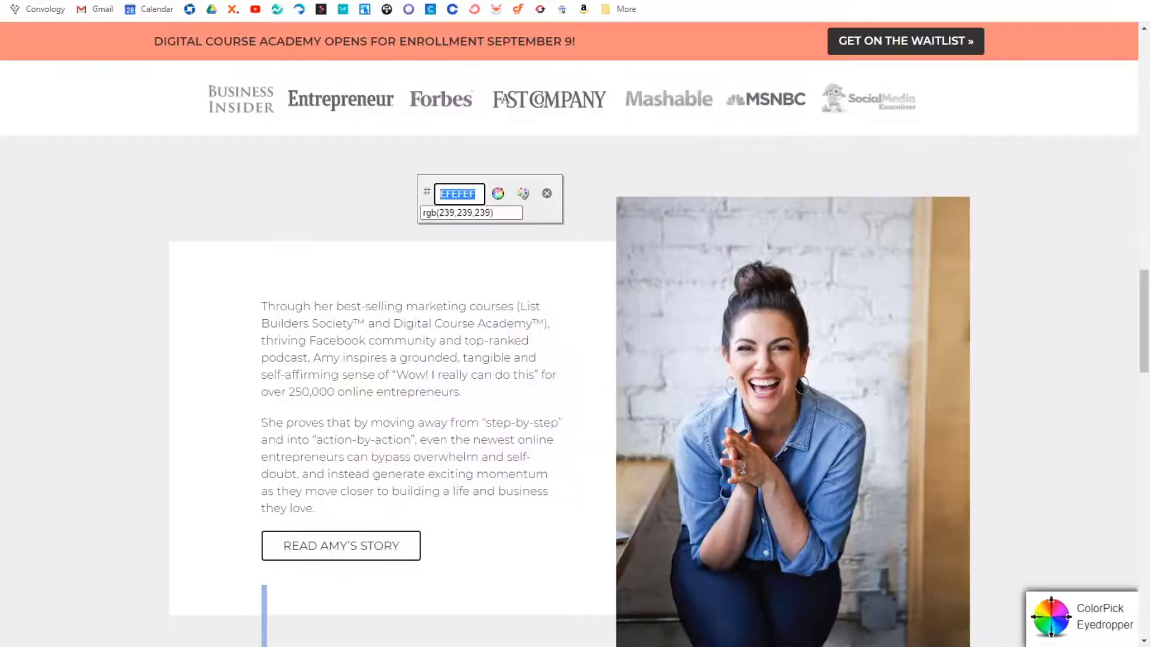
scroll(748, 282, "down", 1)
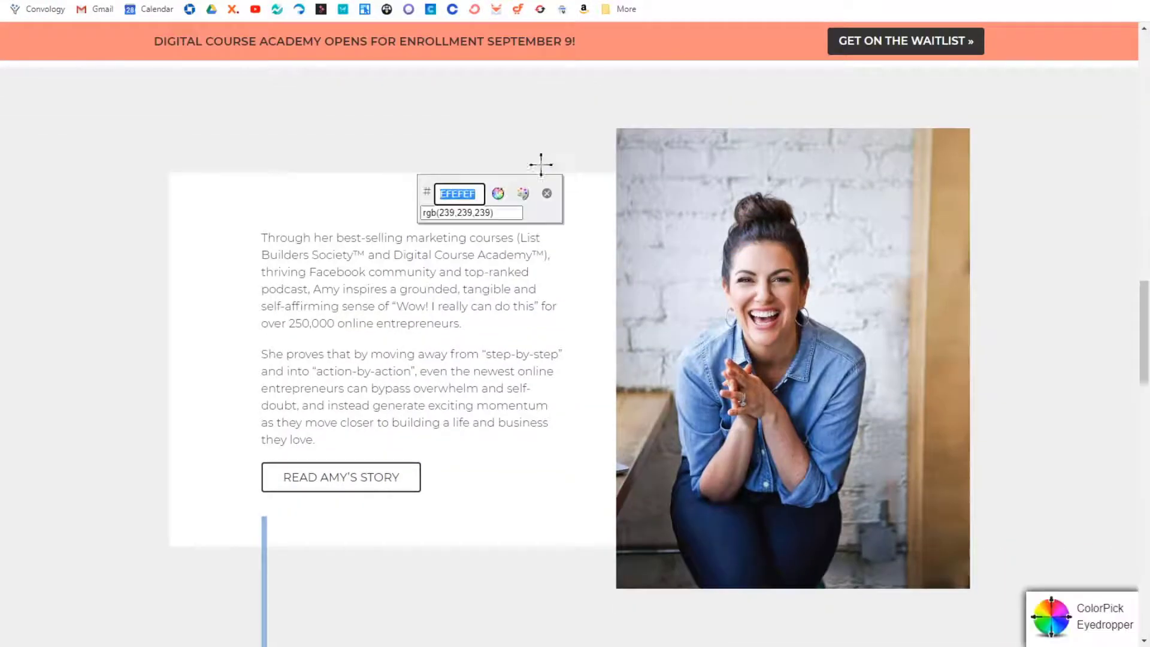
left_click(547, 194)
scroll(727, 365, "down", 1)
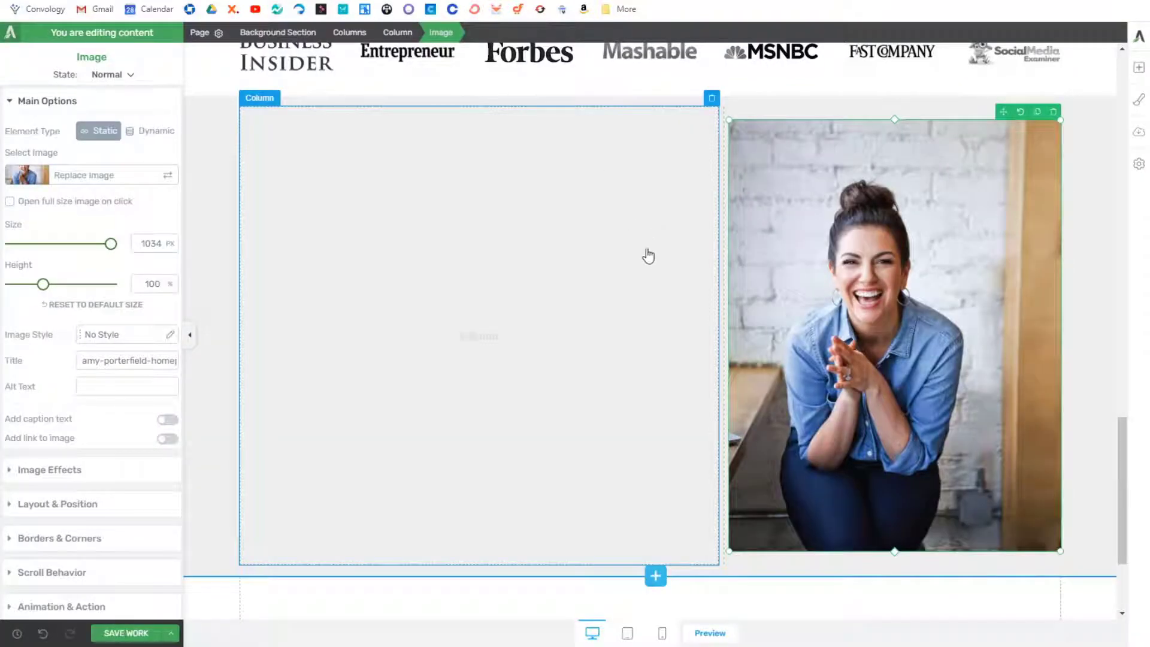
left_click(1138, 67)
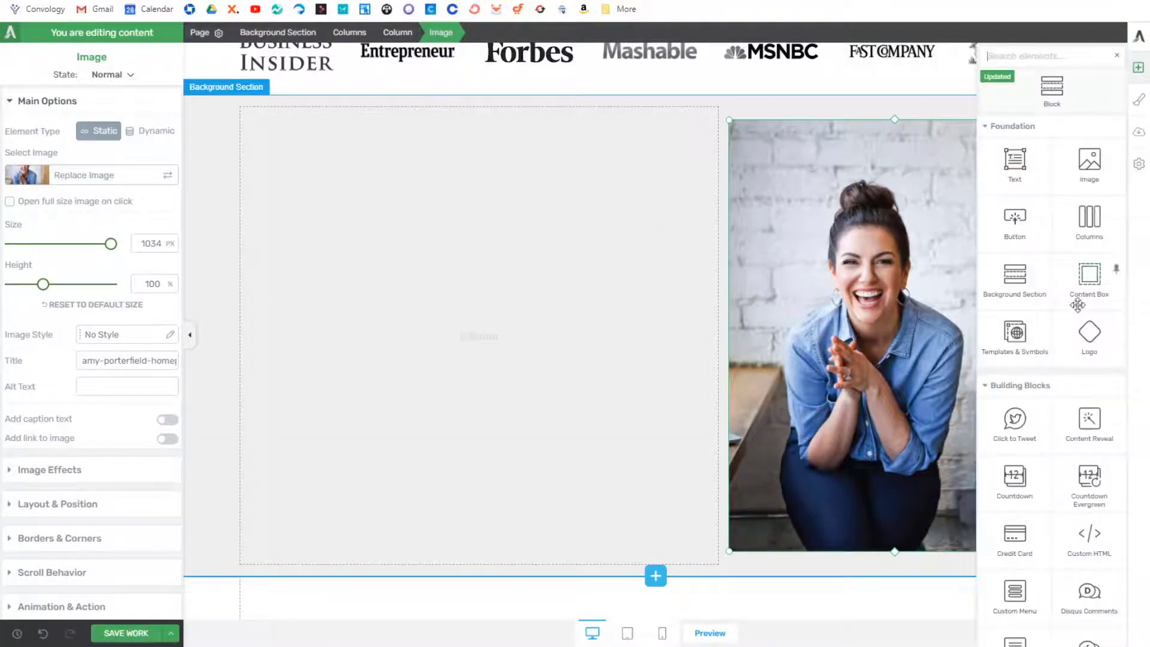
left_click_drag(1078, 301, 487, 320)
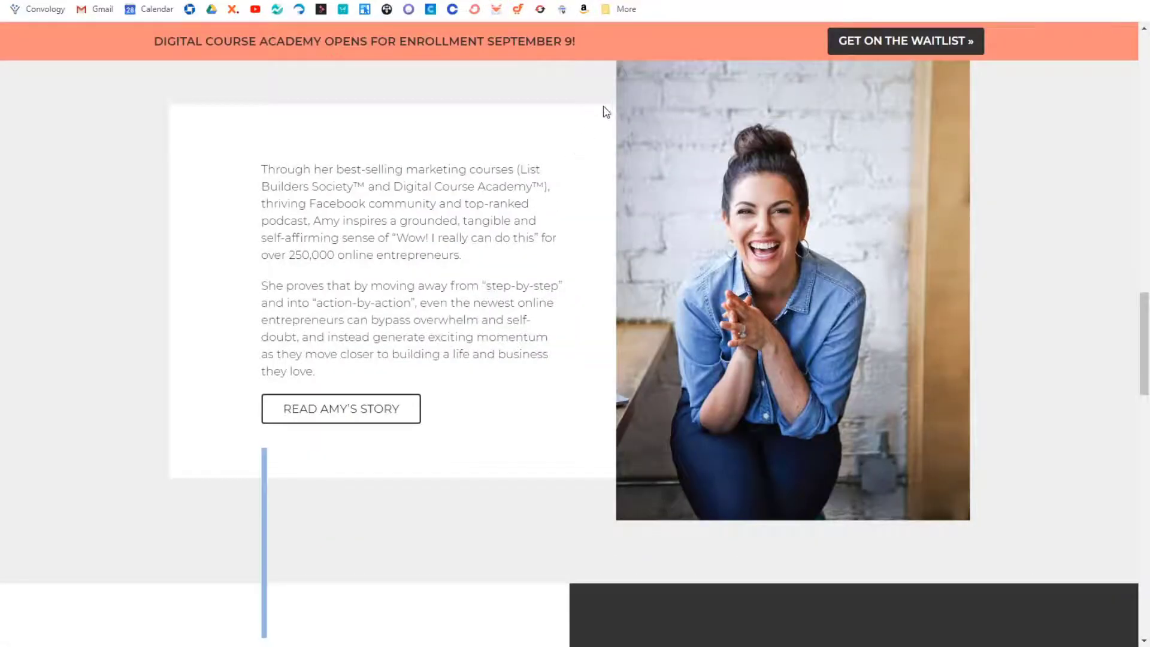
Step: Copy the two bio paragraphs beside the portrait on the reference page
scroll(630, 135, "up", 2)
scroll(185, 351, "down", 3)
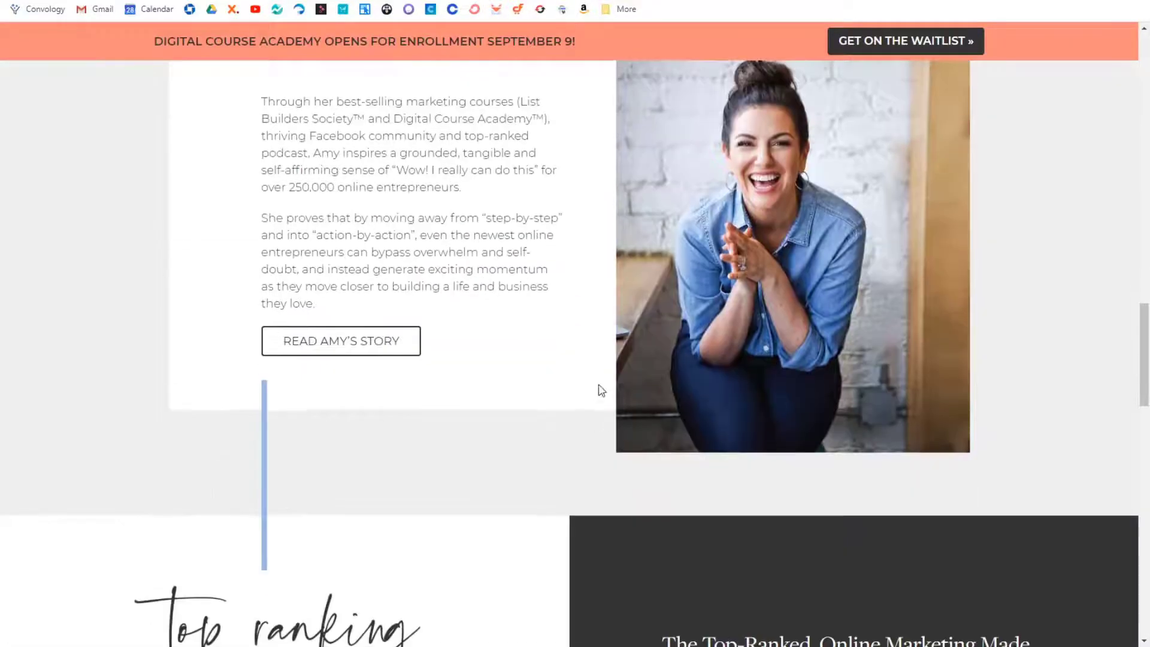
scroll(333, 221, "up", 2)
left_click_drag(359, 442, 246, 240)
key("ctrl+c")
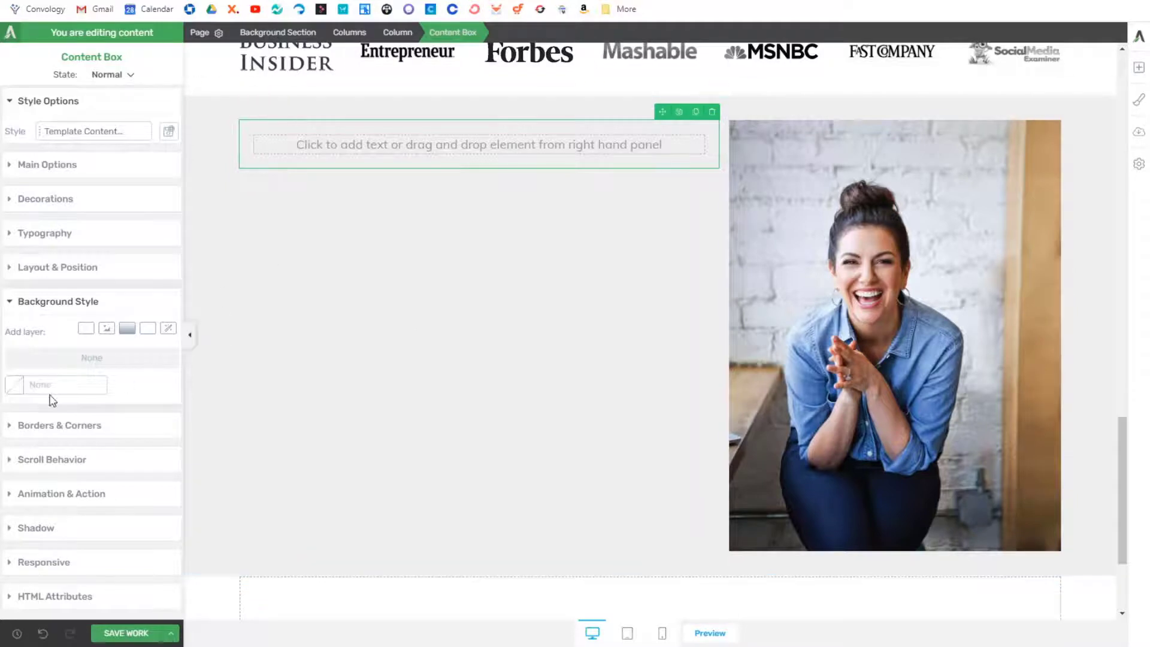
Step: Set the content box background to white (#ffffff) and paste the copied bio paragraphs into it
left_click(13, 386)
left_click_drag(30, 353, 3, 300)
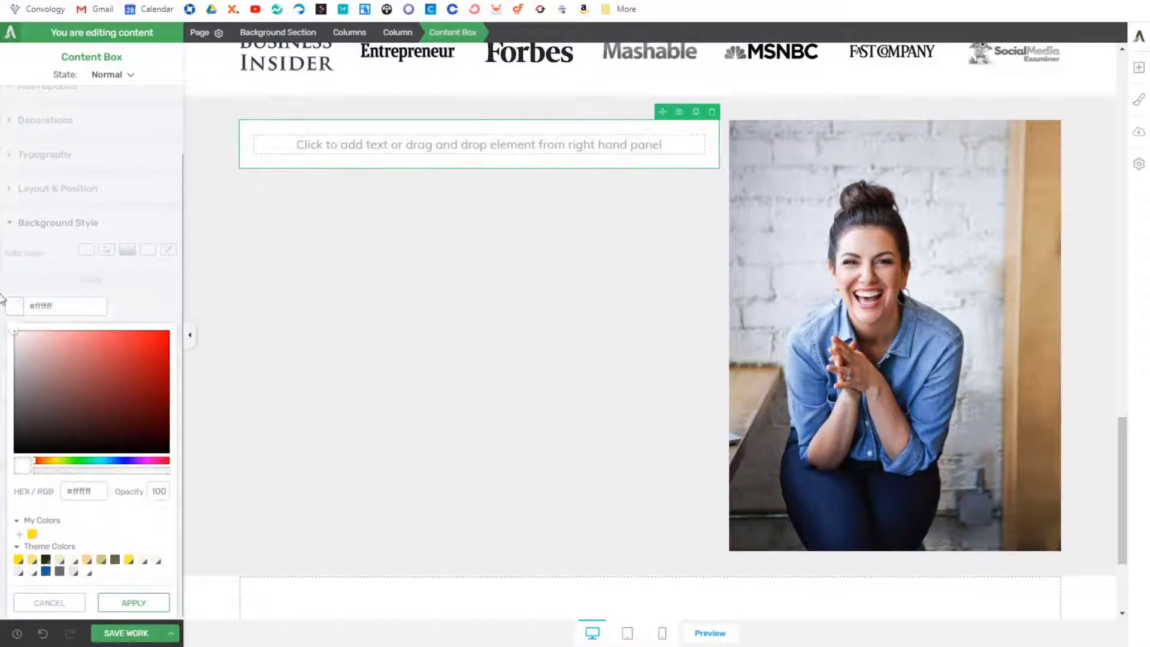
left_click(141, 600)
left_click(513, 141)
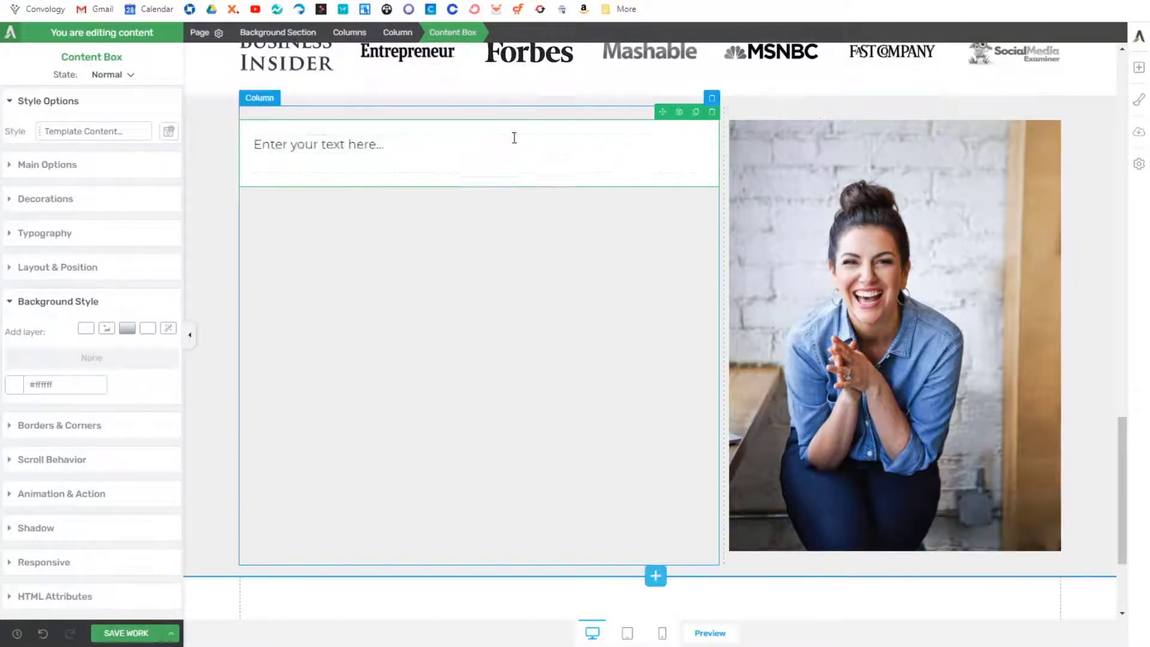
key("ctrl+v")
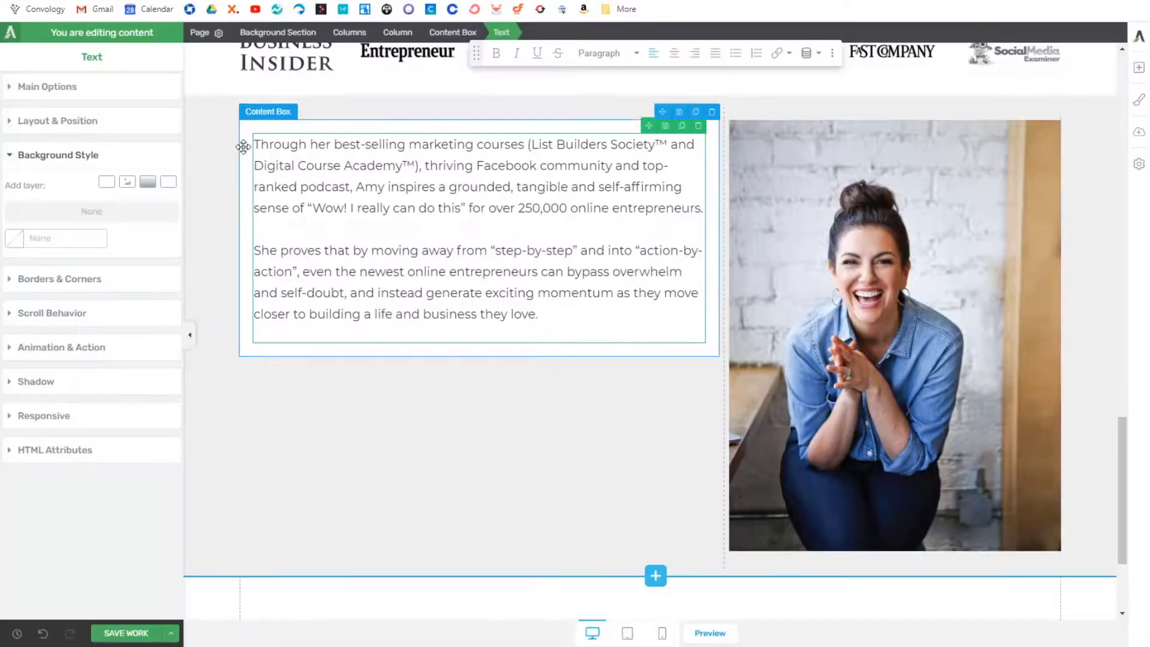
Step: Set the content box's top and bottom margins to 0
left_click(238, 262)
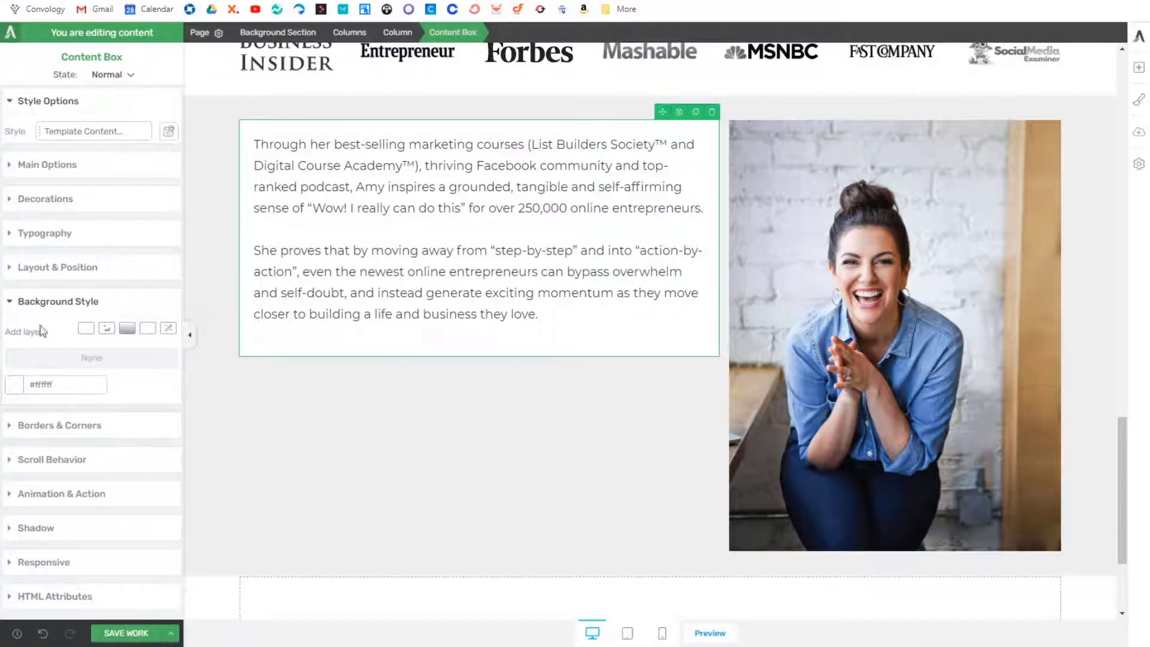
left_click(60, 268)
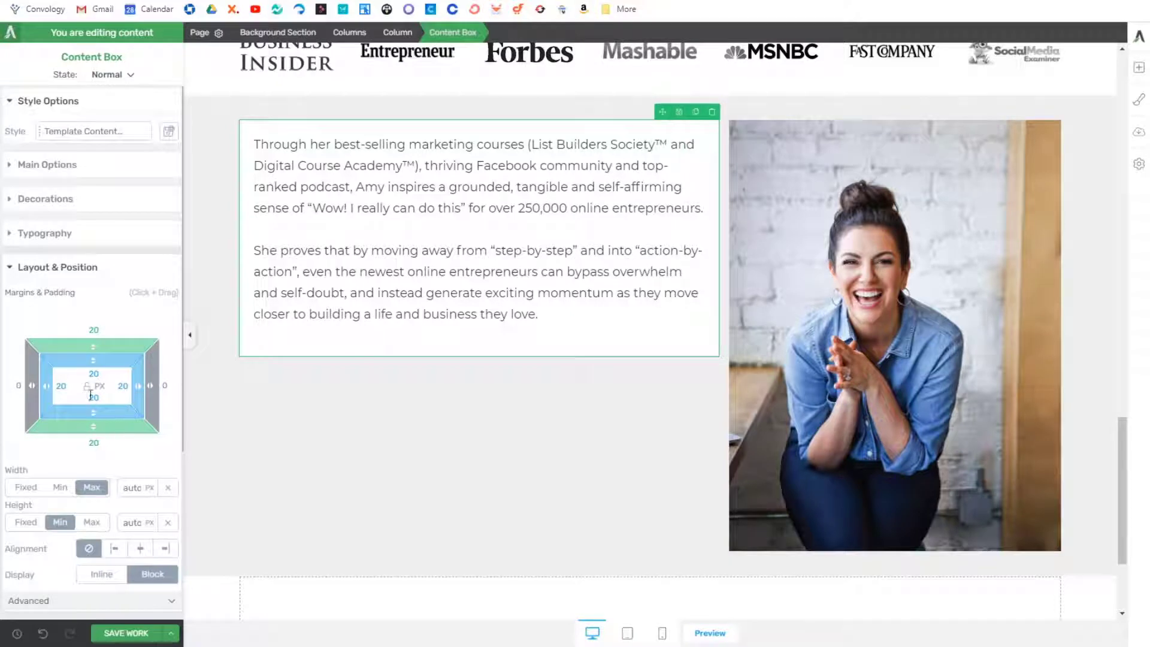
type("0")
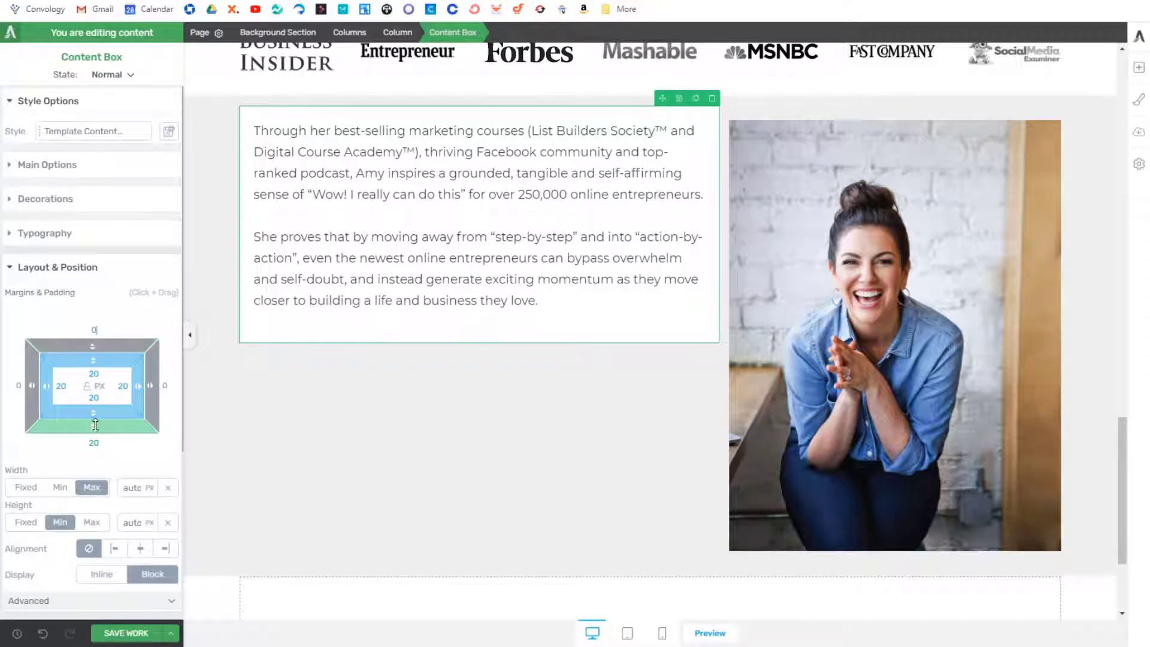
left_click(95, 444)
type("0")
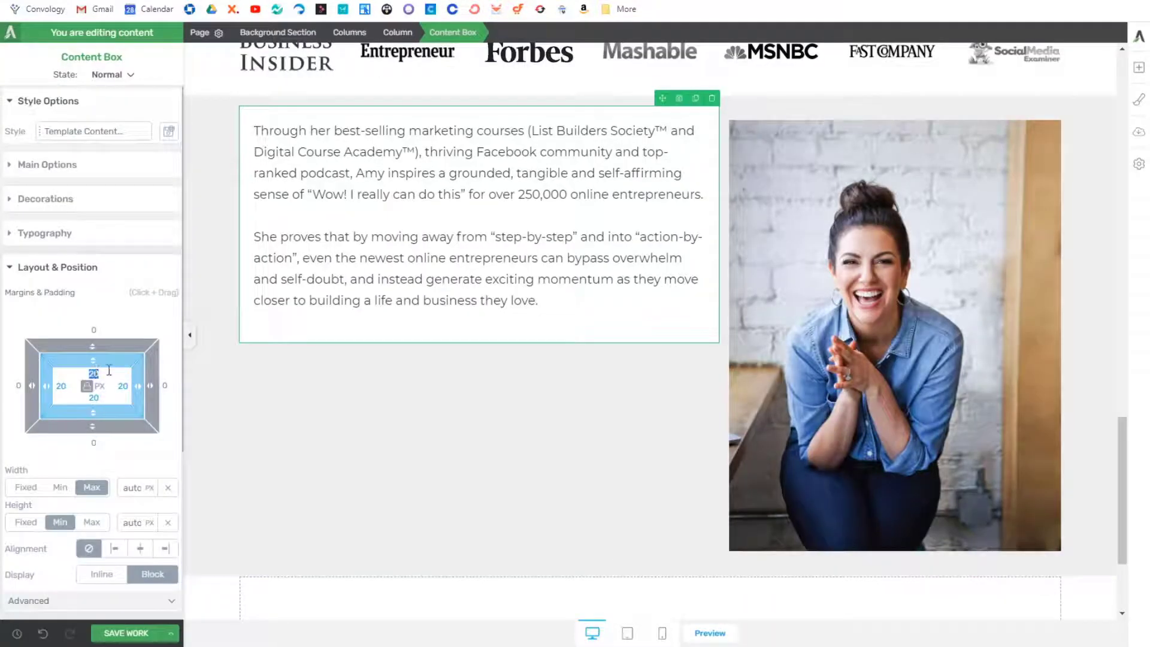
Step: Set the content box padding to 100 px on the left and 80 px on the other three sides
type("80")
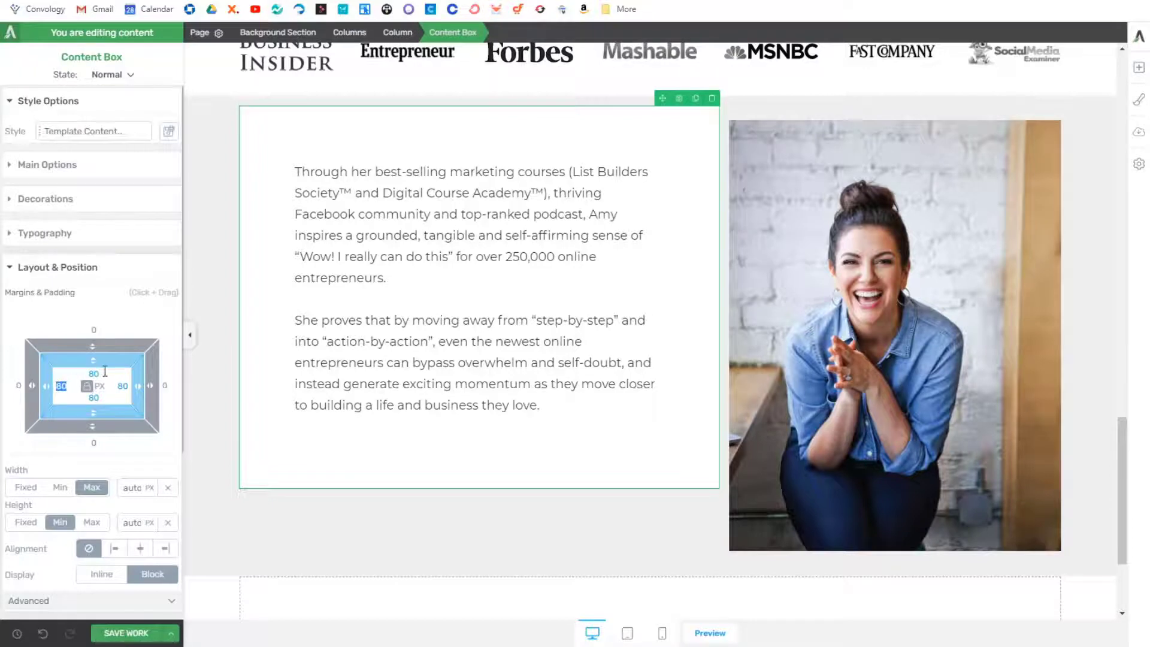
type("100")
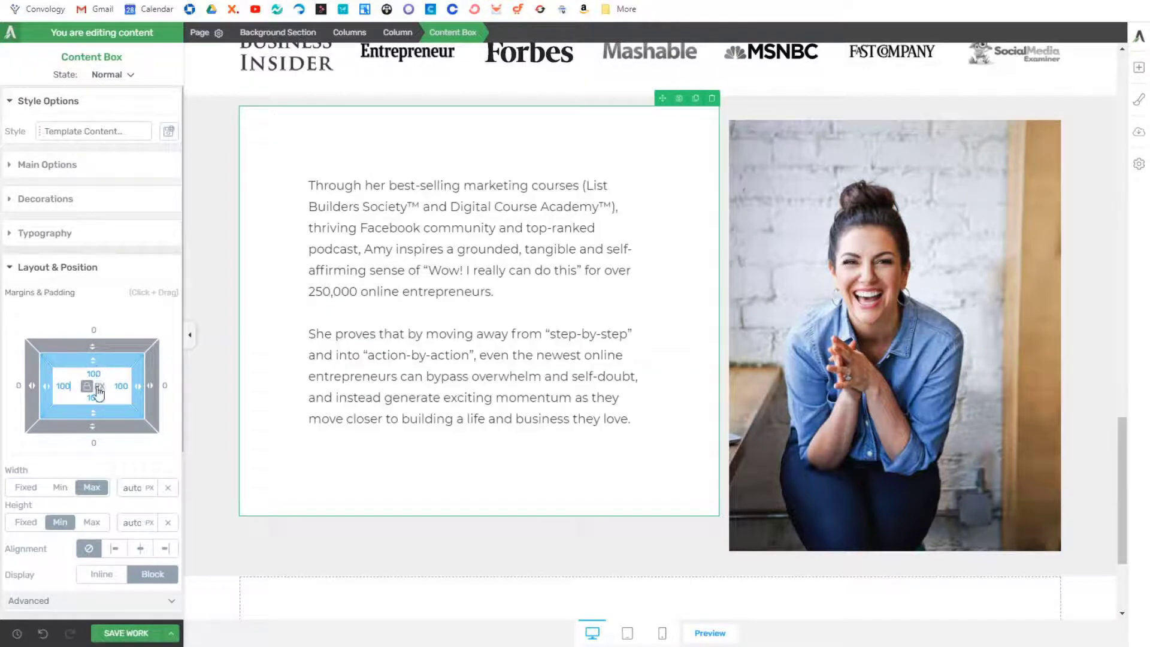
type("80")
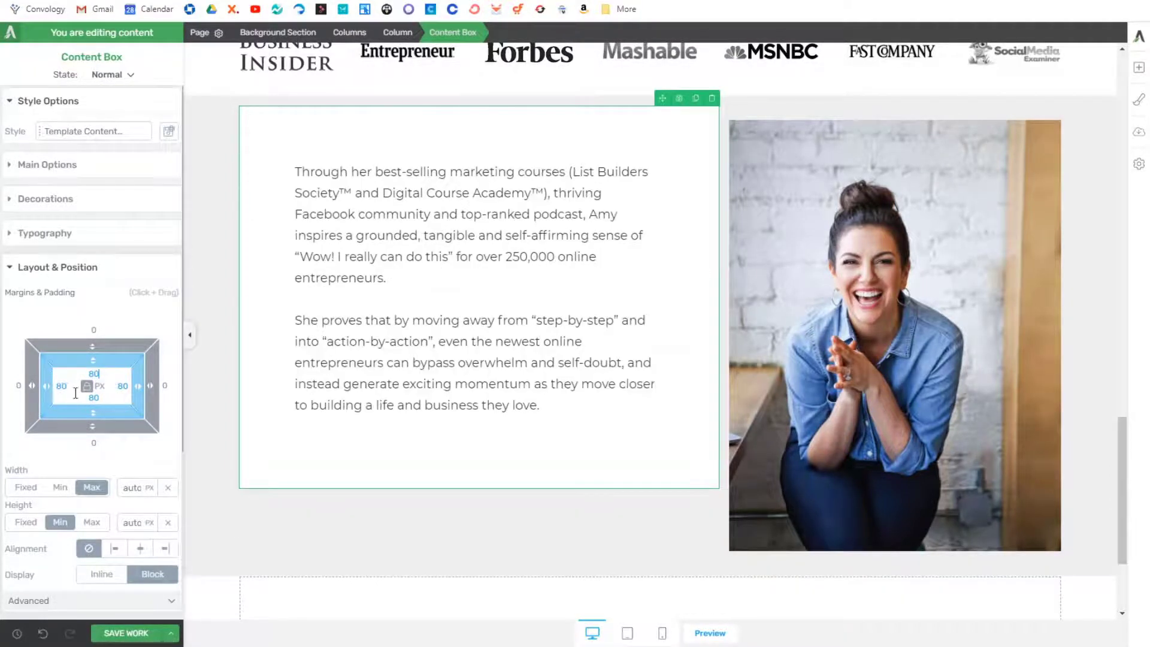
type("100")
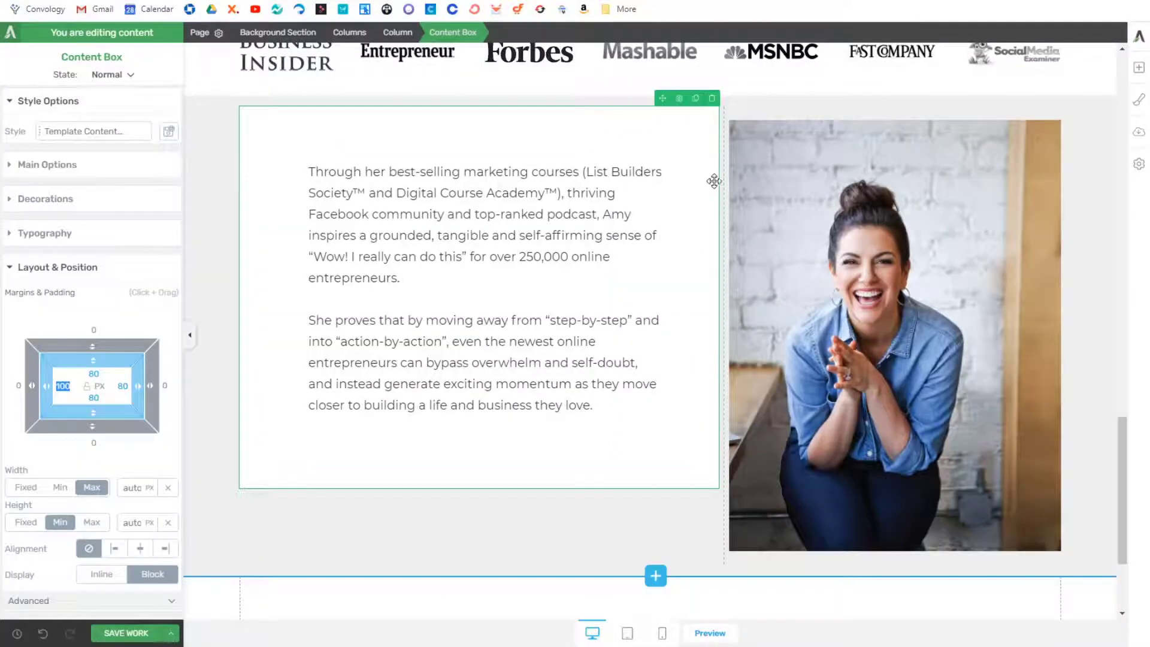
Step: Reduce the columns' gutter width to 0 px so the content box meets the portrait
scroll(419, 96, "up", 1)
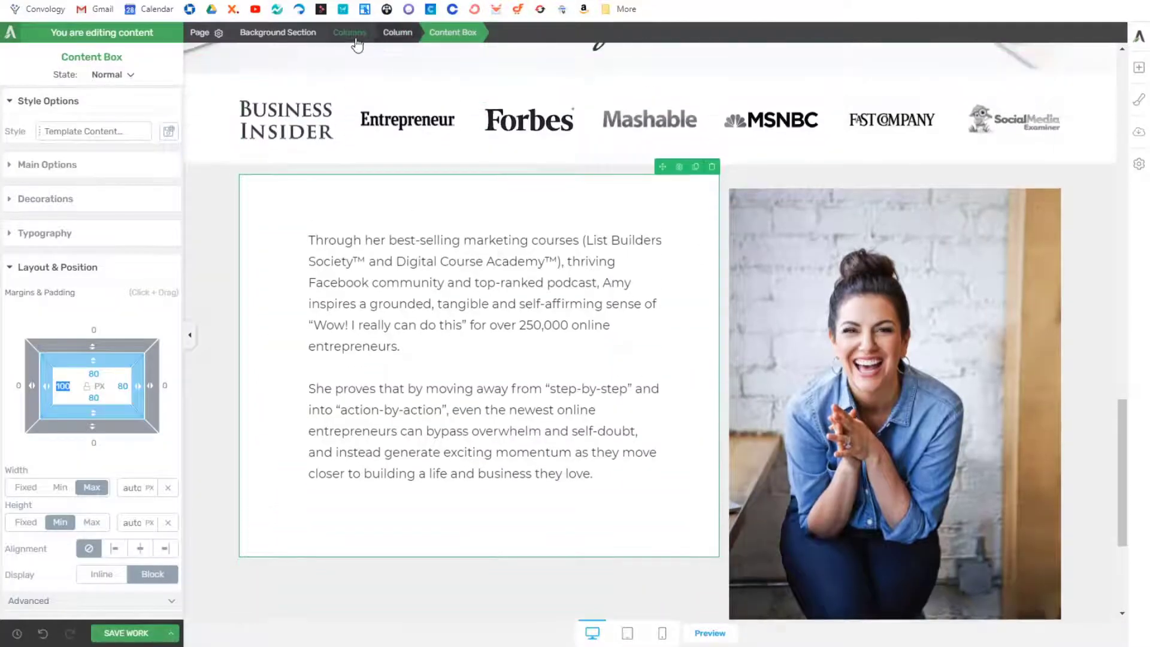
left_click(355, 38)
left_click(54, 87)
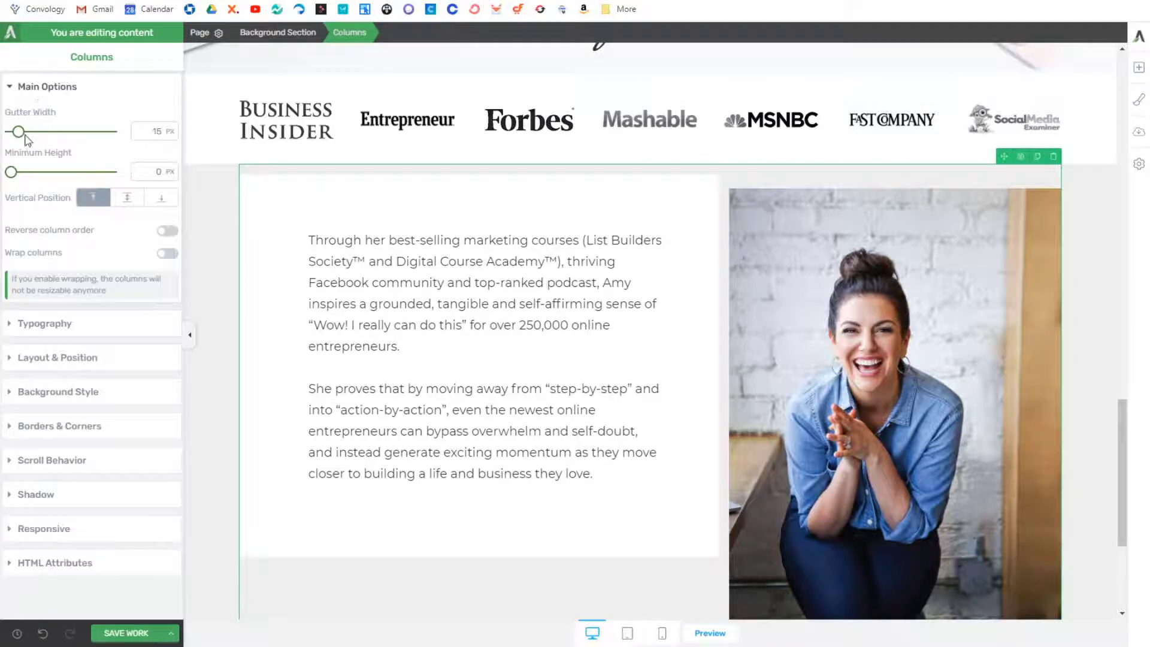
left_click_drag(24, 136, 10, 134)
scroll(493, 240, "up", 1)
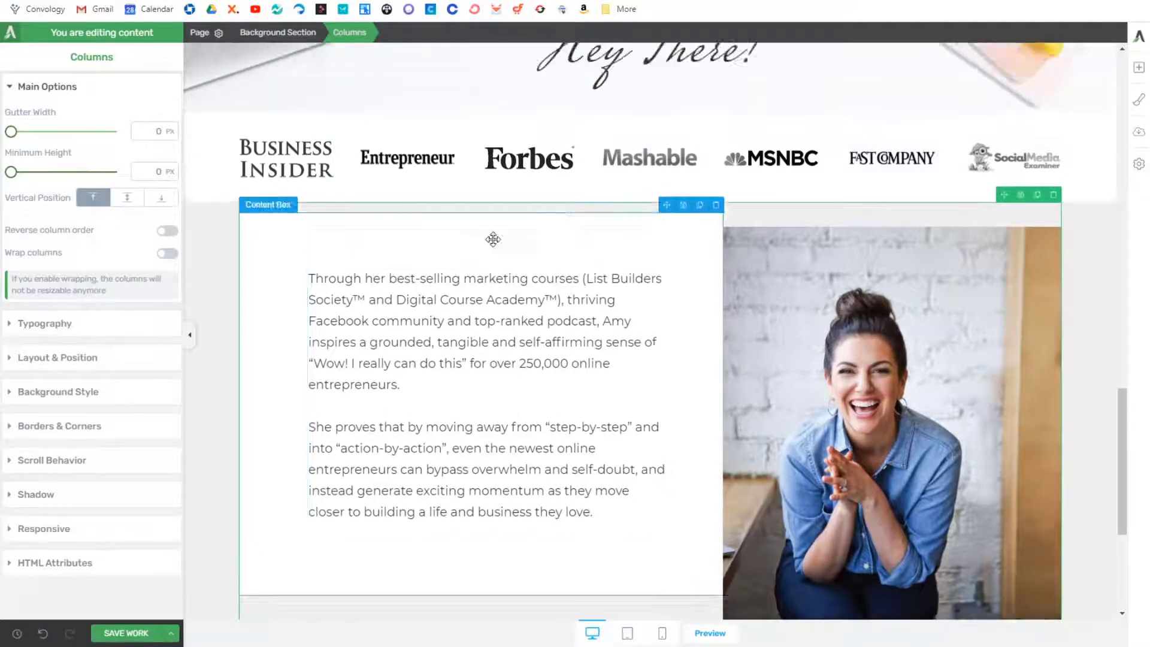
scroll(493, 239, "up", 1)
scroll(527, 216, "down", 2)
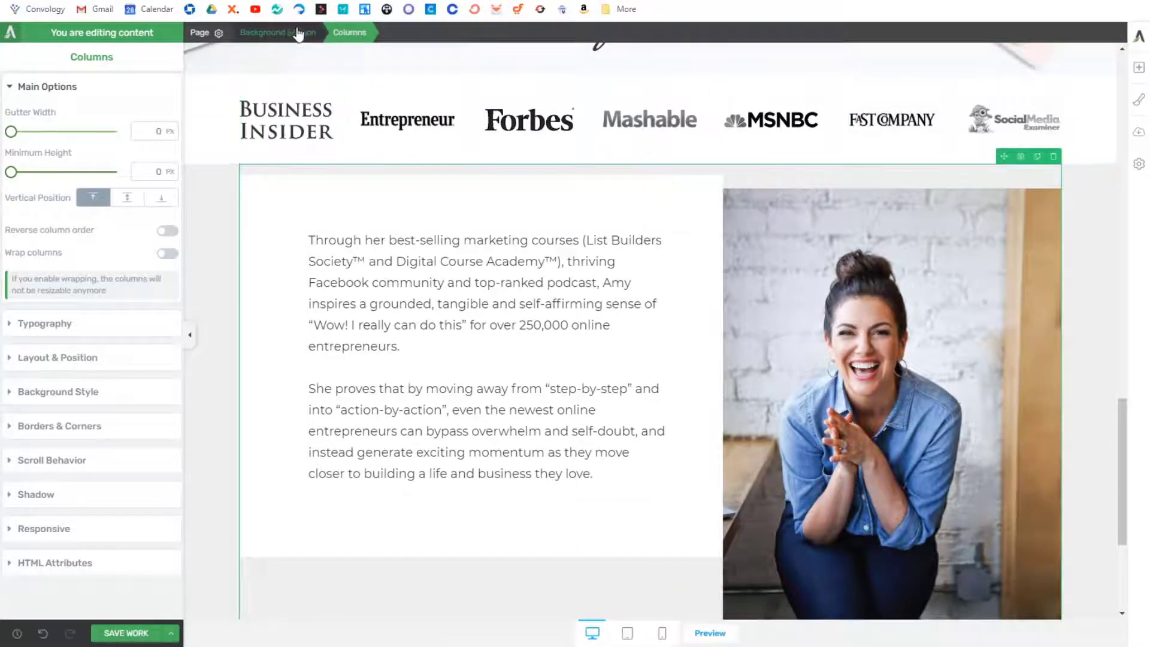
Step: Centre the columns' content vertically and select the surrounding grey background section
left_click(410, 190)
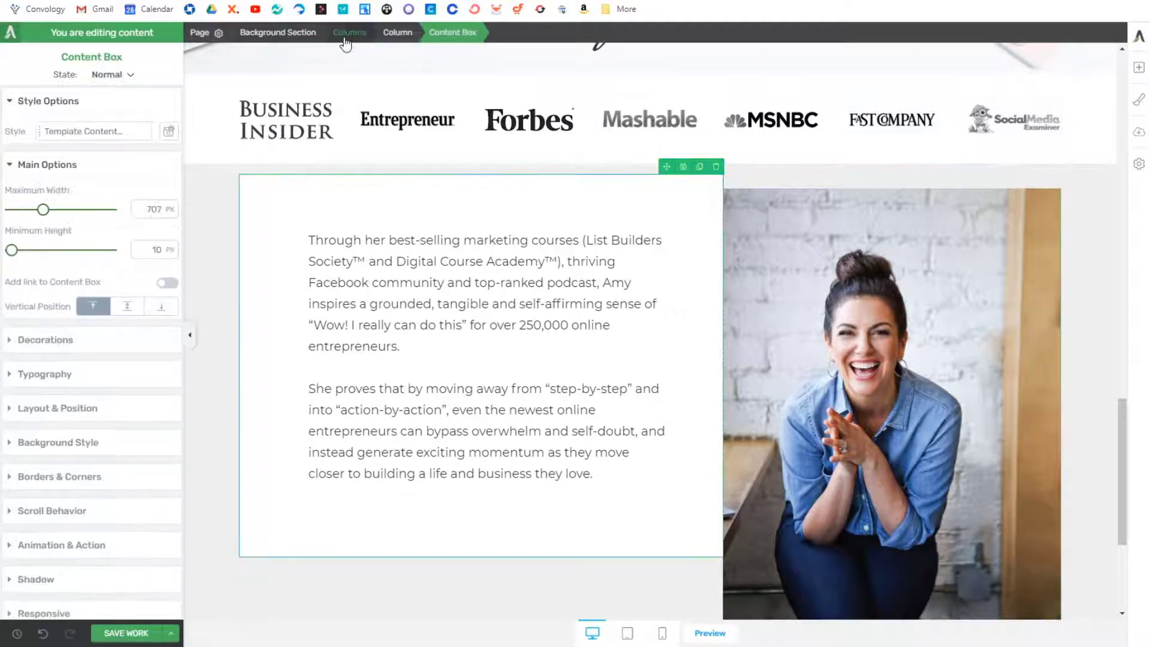
left_click(347, 38)
left_click(127, 198)
scroll(946, 301, "down", 2)
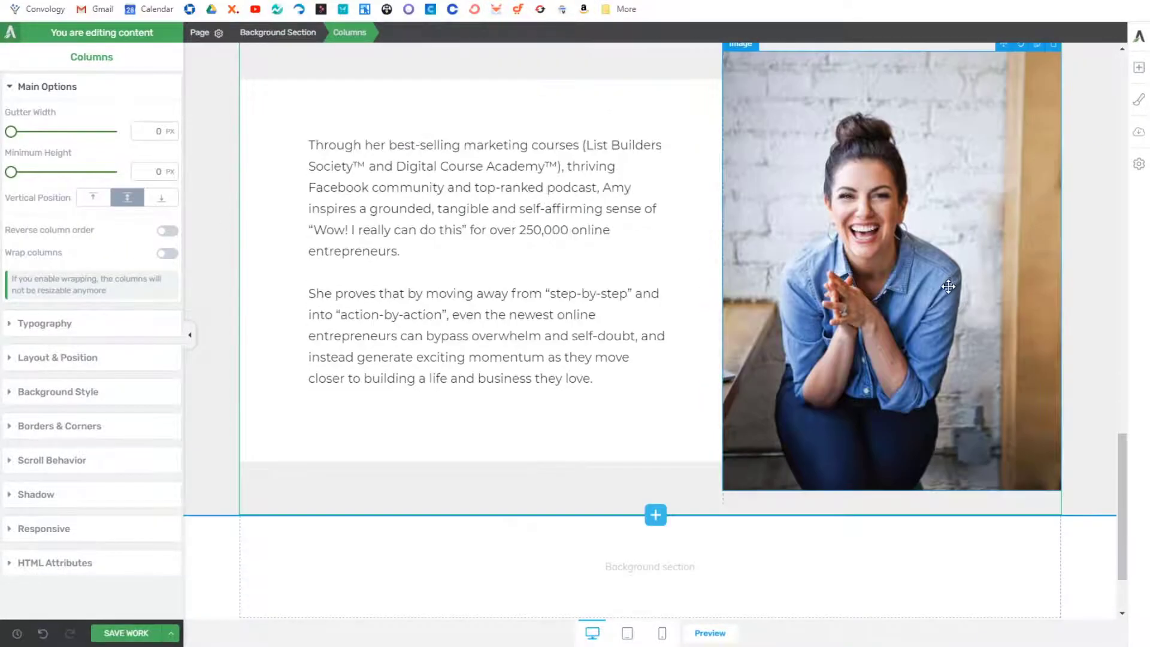
scroll(946, 300, "up", 2)
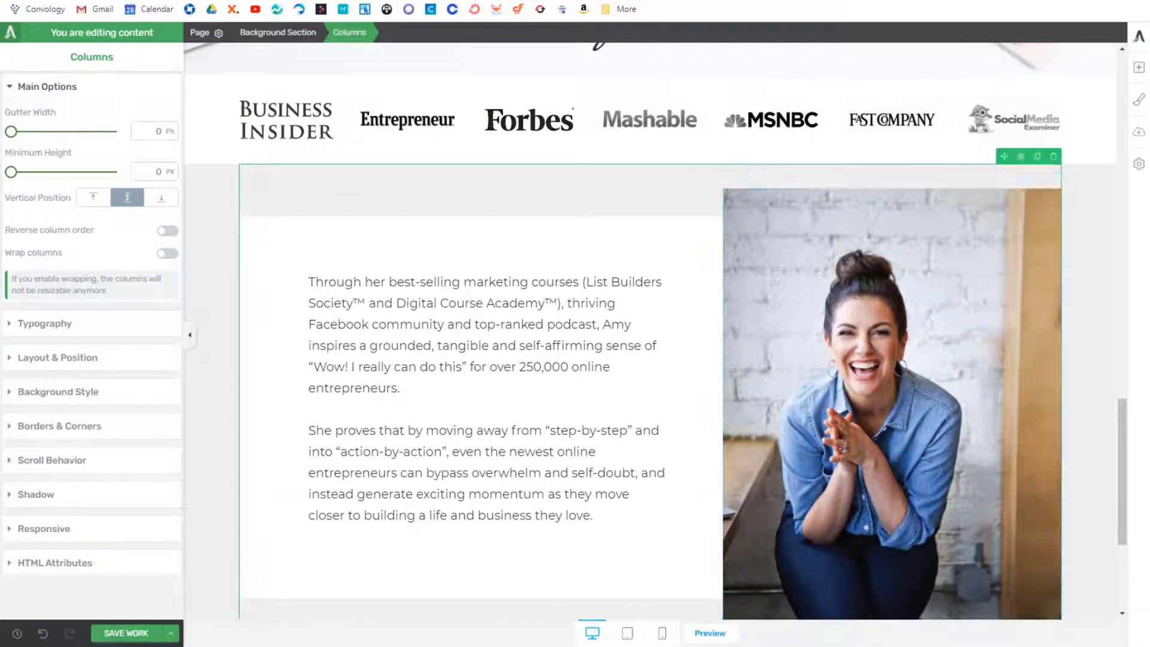
left_click(1103, 371)
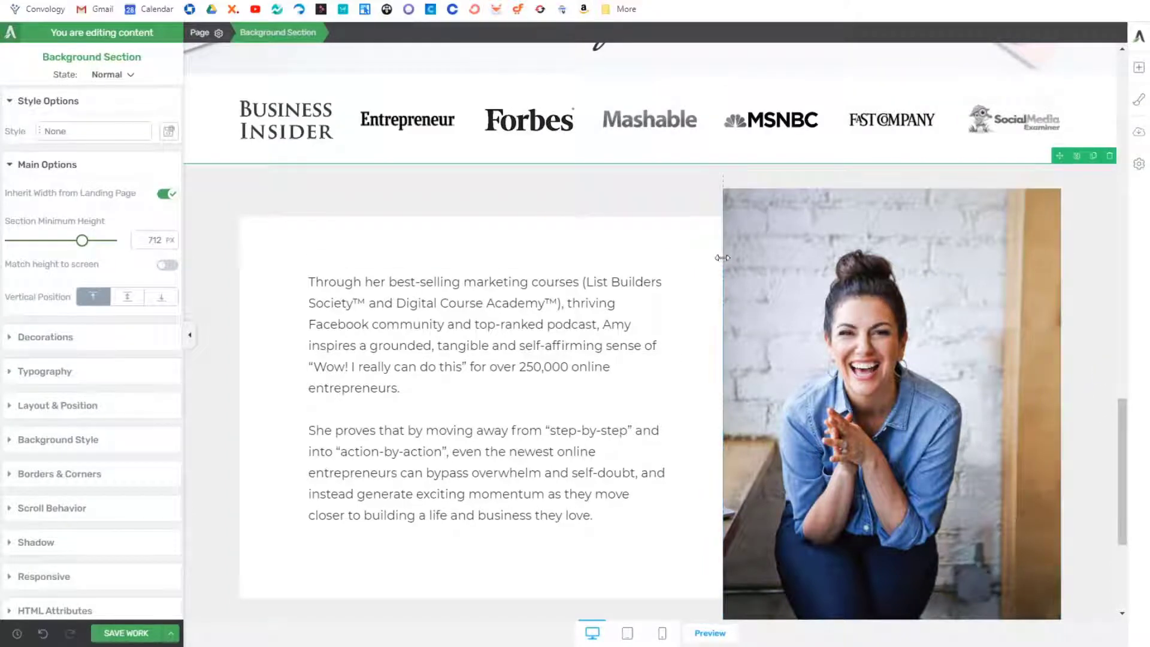
Step: Widen the portrait column slightly by shifting the divider between the content box and the image towards the text, and select the portrait
scroll(735, 220, "down", 2)
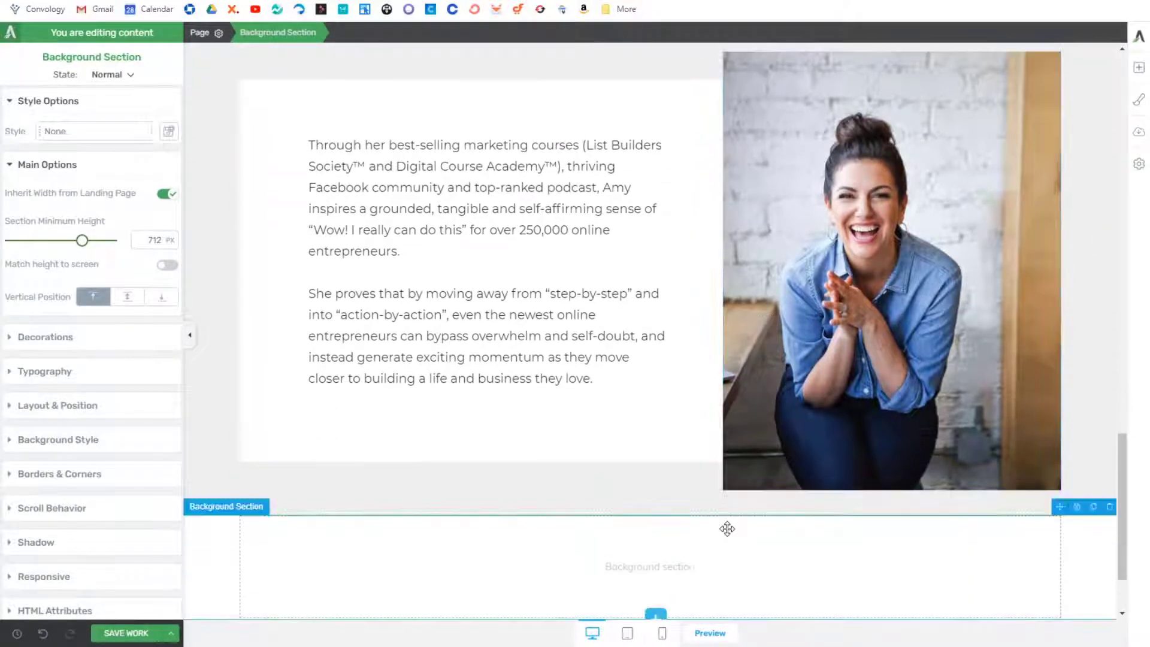
scroll(724, 208, "up", 1)
left_click_drag(724, 207, 697, 213)
scroll(754, 318, "down", 2)
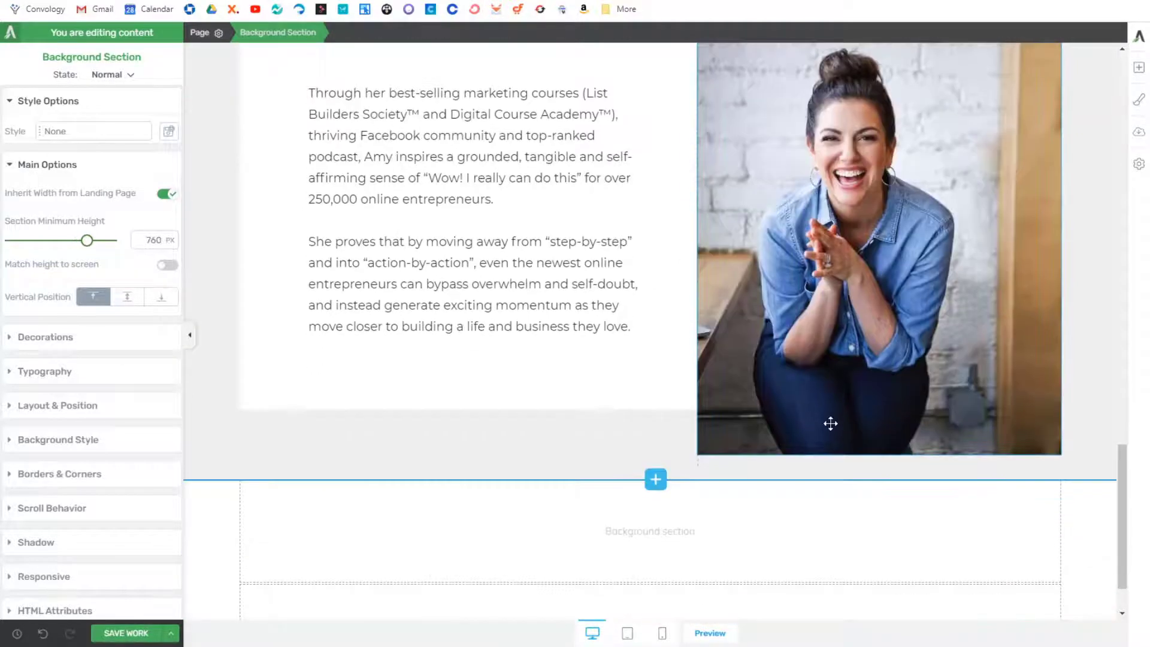
scroll(828, 424, "up", 1)
left_click(764, 193)
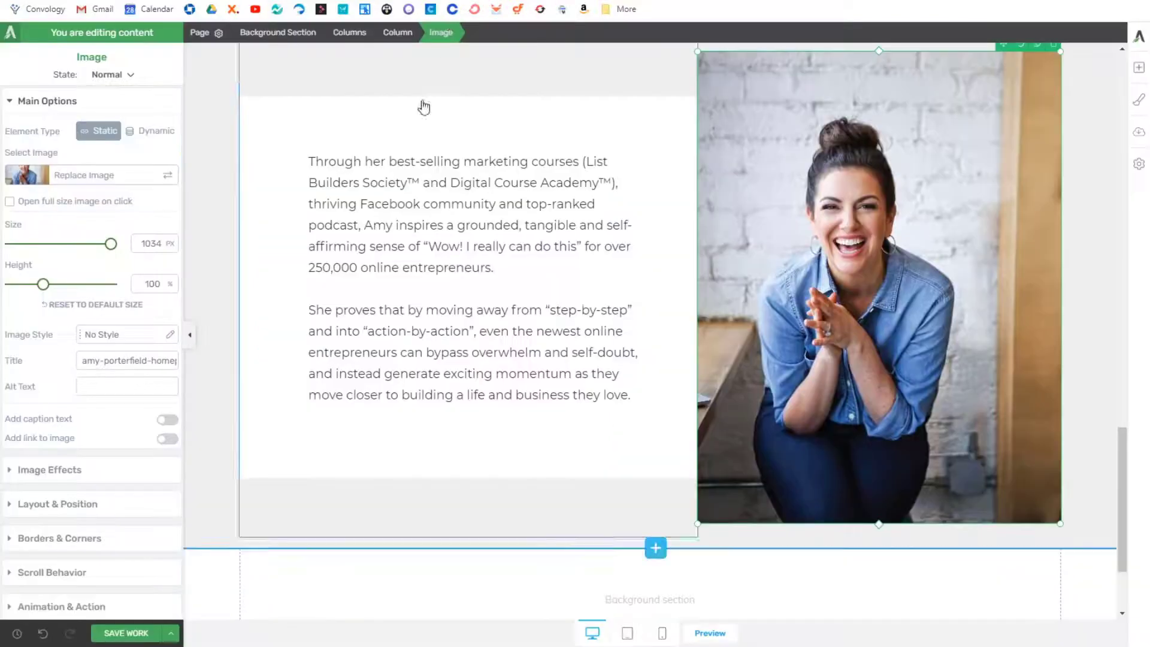
Step: Set the maximum width of the bio section's columns to 1080 px
scroll(375, 202, "up", 2)
left_click(331, 202)
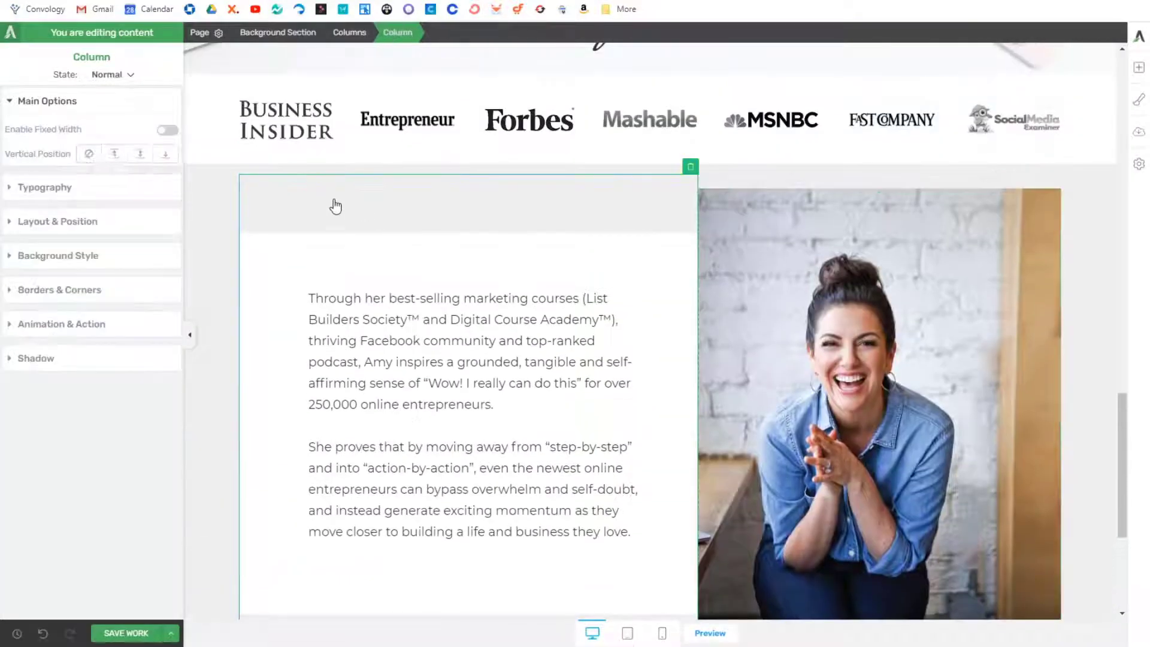
left_click(58, 221)
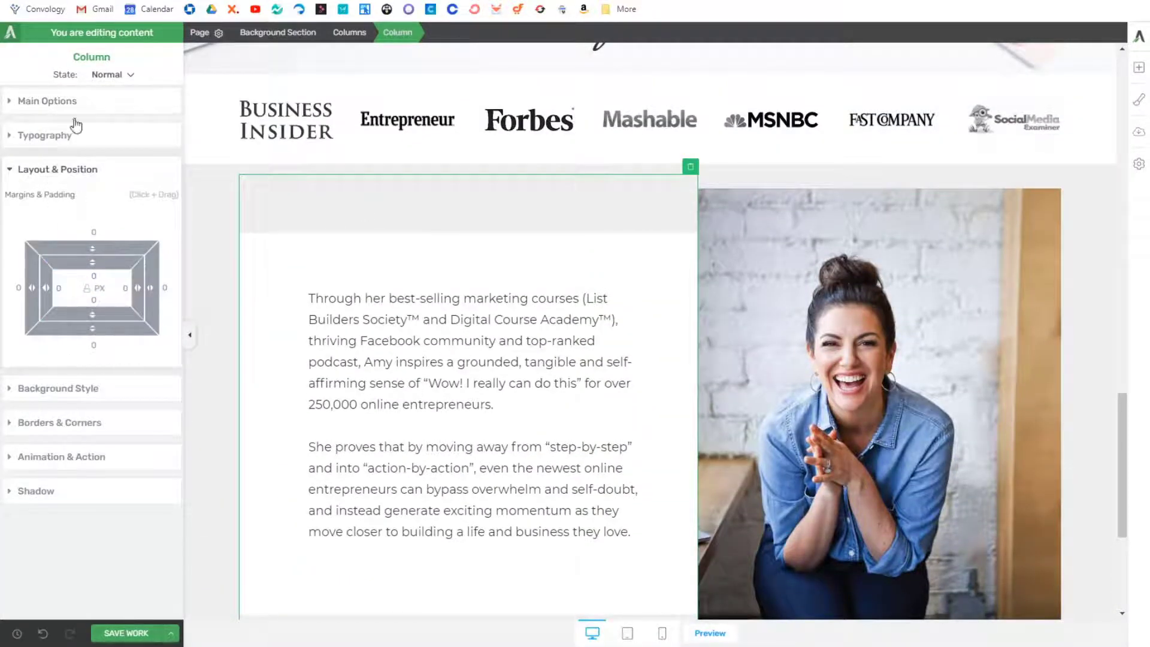
left_click(347, 33)
scroll(231, 223, "down", 1)
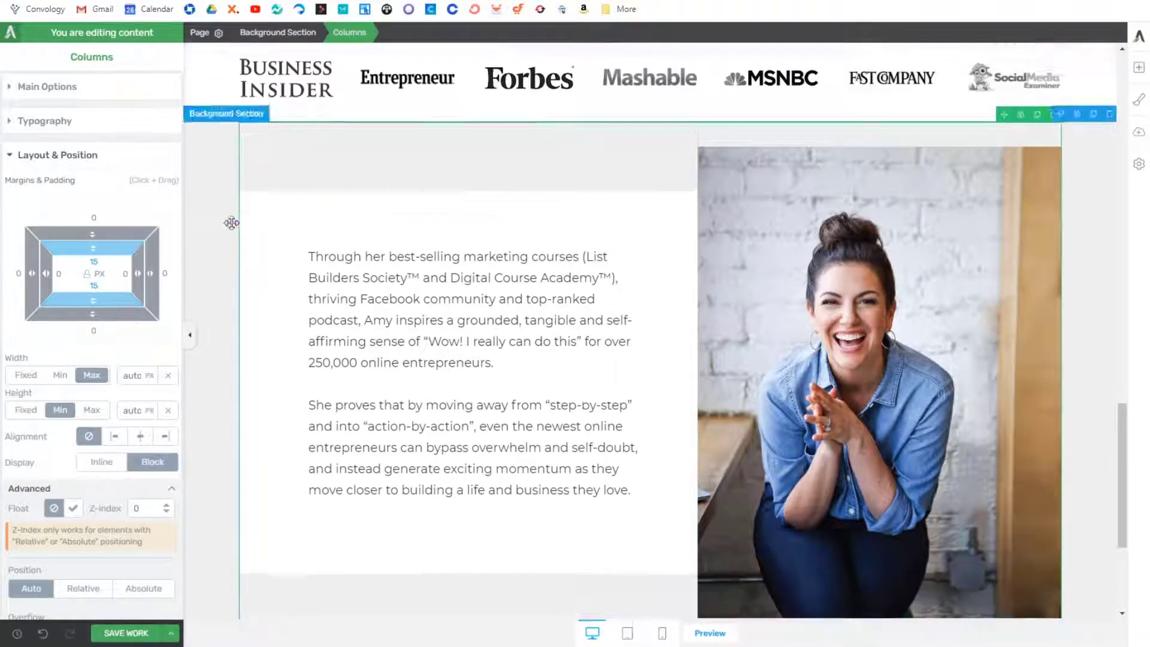
scroll(231, 223, "down", 2)
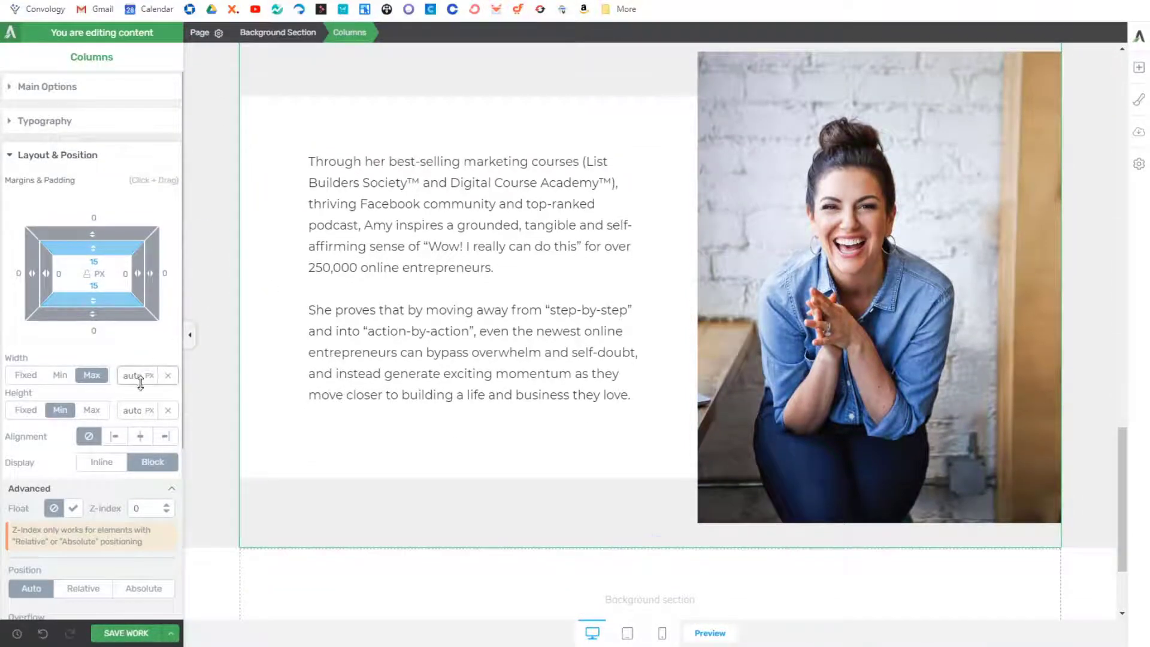
left_click_drag(141, 382, 162, 432)
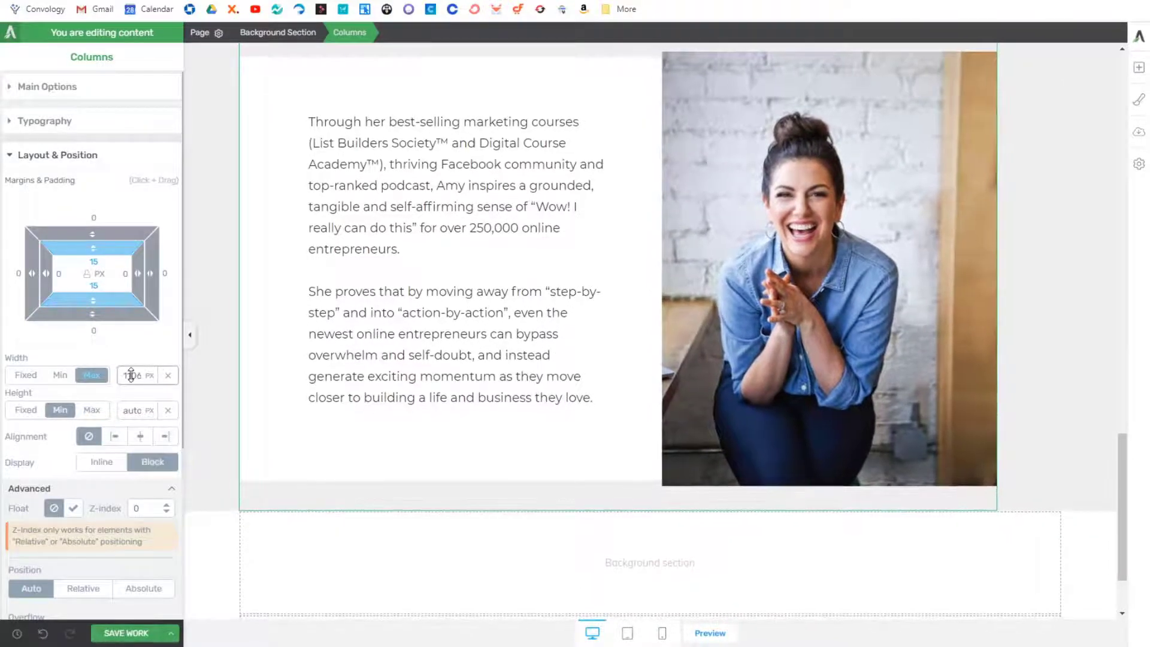
type("10")
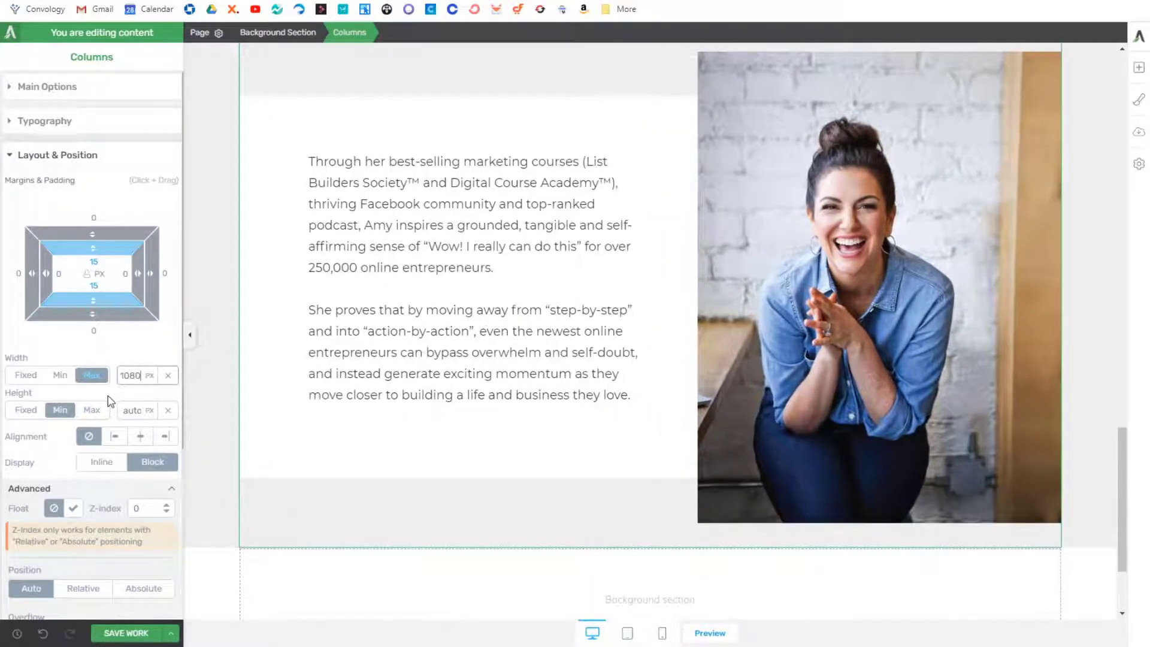
left_click(215, 258)
Step: Collapse the settings sidebar and examine the bio section's layout across the full page width
scroll(615, 198, "up", 1)
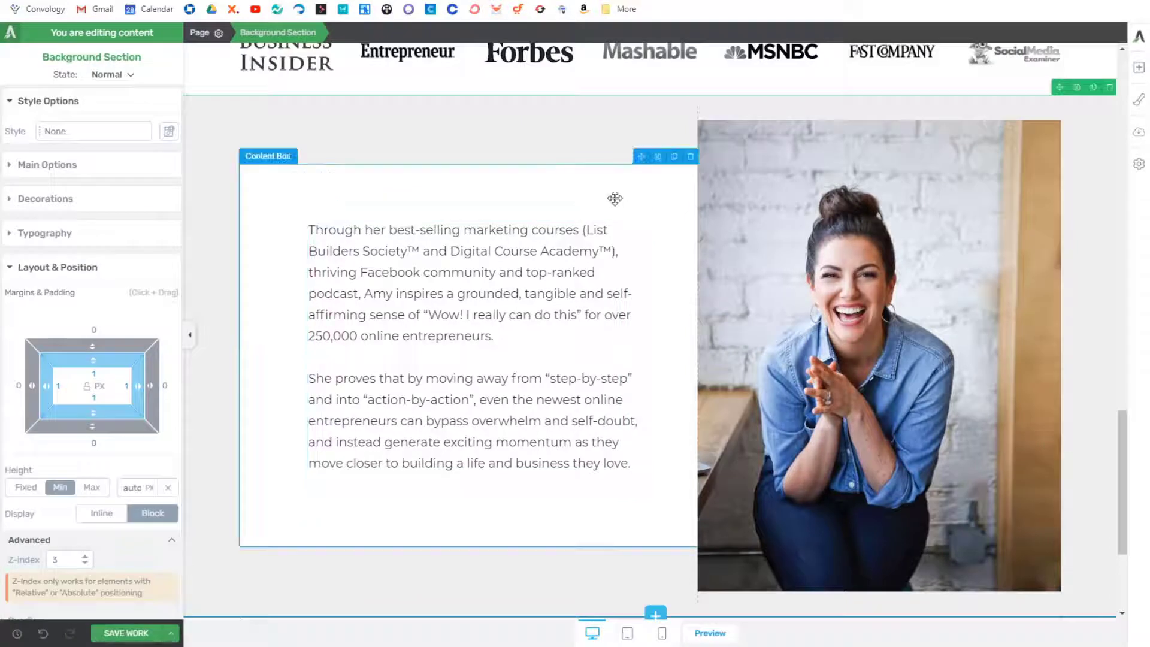
left_click(190, 335)
scroll(406, 190, "up", 1)
scroll(418, 182, "down", 1)
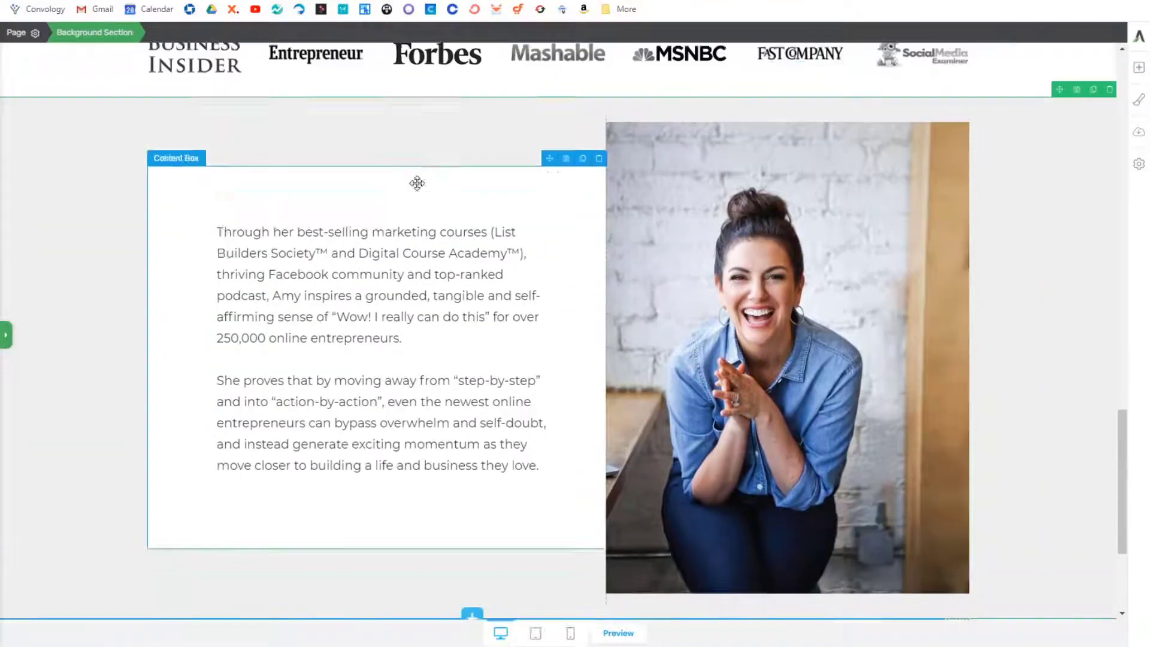
scroll(418, 182, "up", 1)
scroll(418, 182, "down", 1)
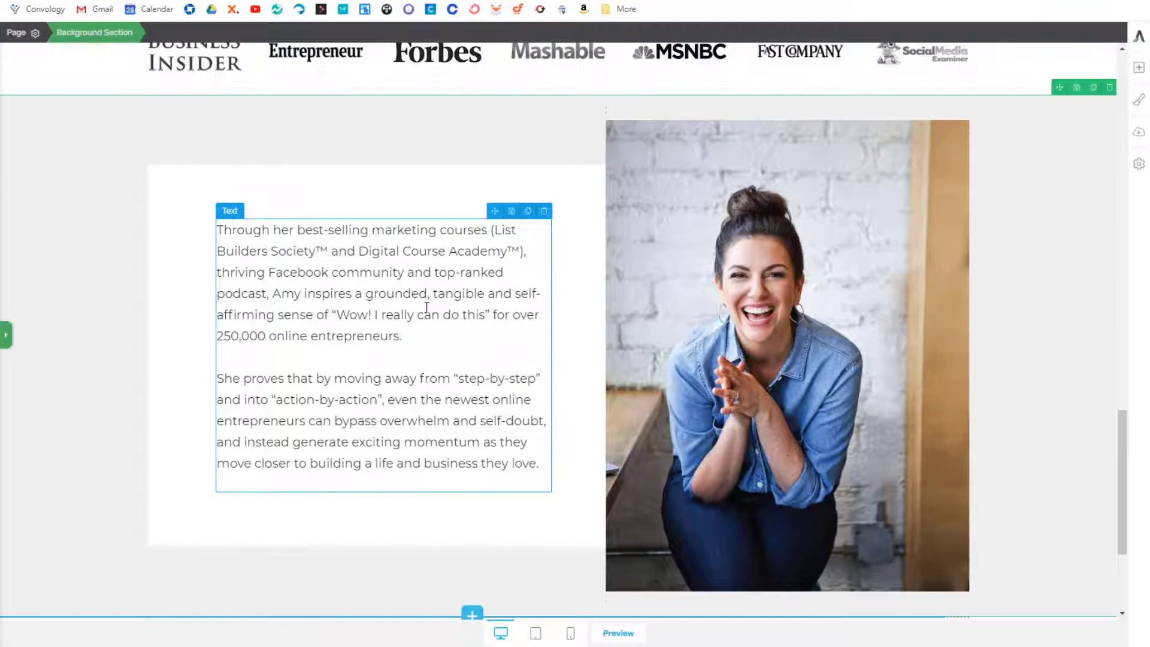
Step: Select the bio text and reopen the settings sidebar to check its main options, including the text colour
left_click(408, 313)
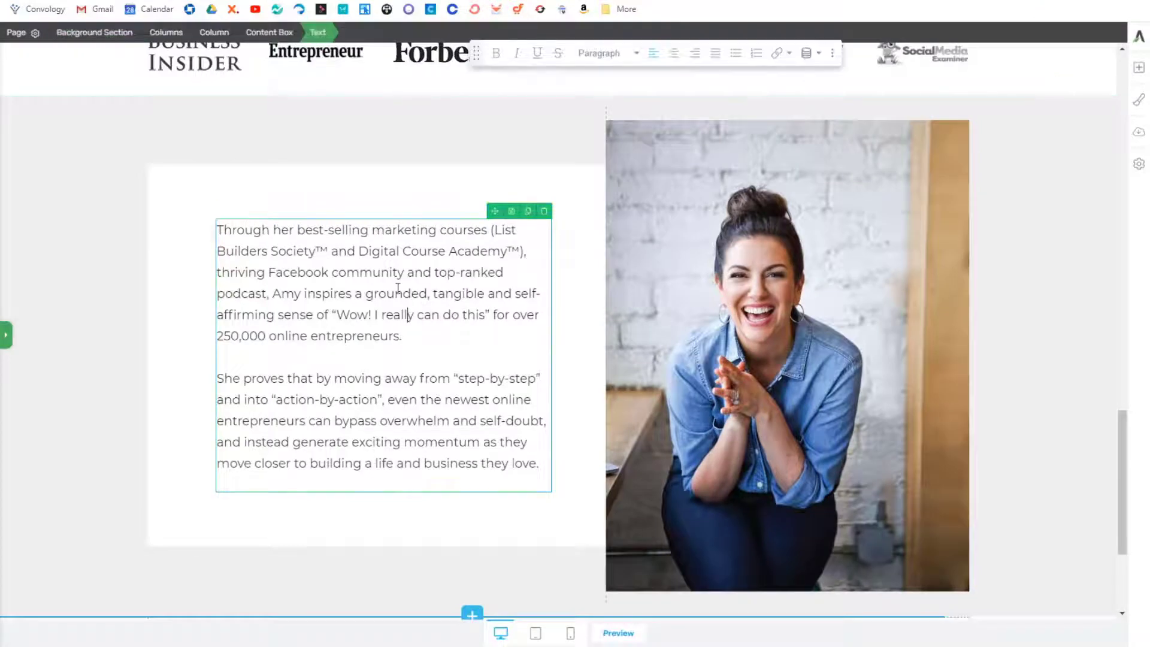
left_click(6, 335)
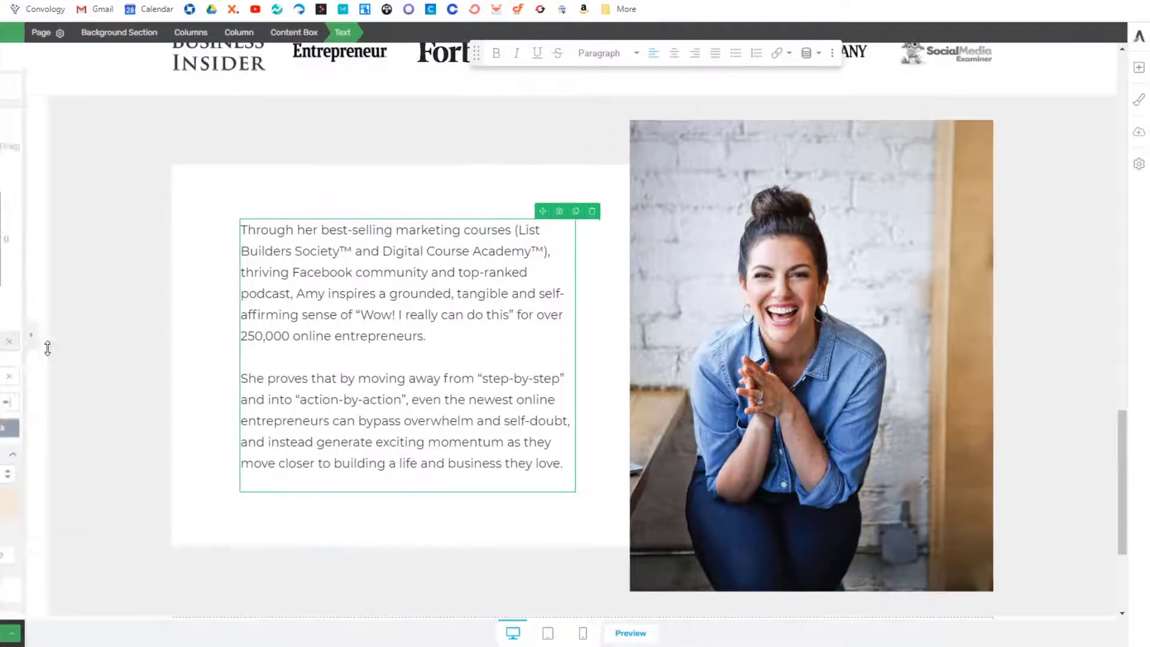
left_click(84, 115)
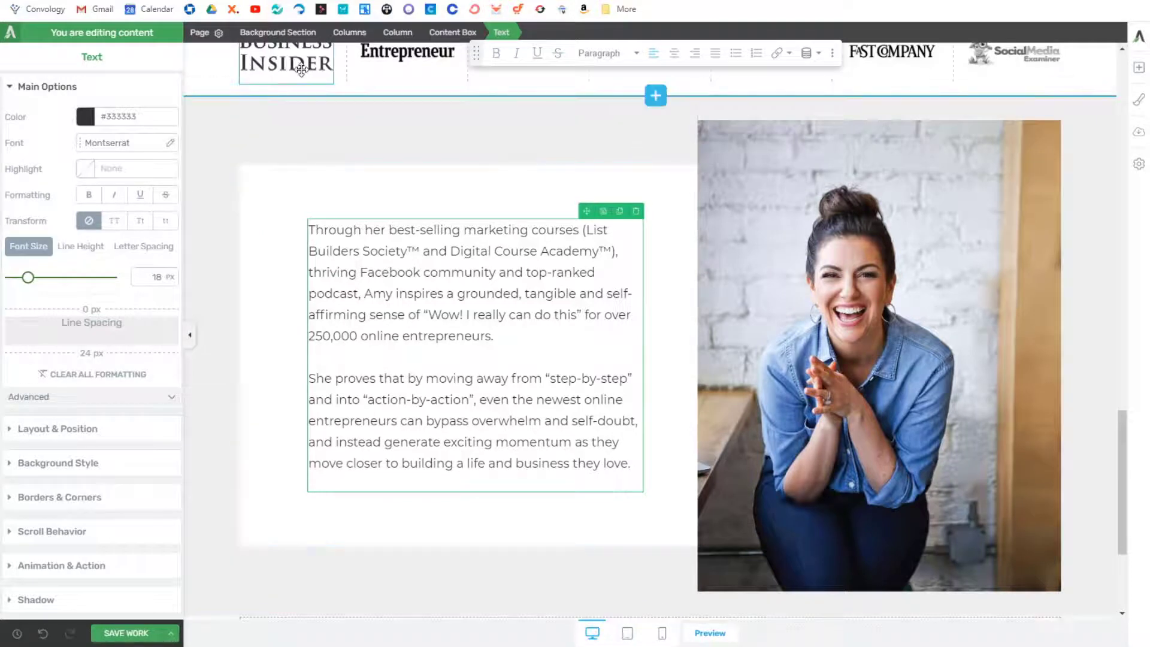
Step: Add a button below the bio paragraphs inside the content box and apply the Ghost button style
left_click(1139, 67)
left_click_drag(1029, 236, 446, 481)
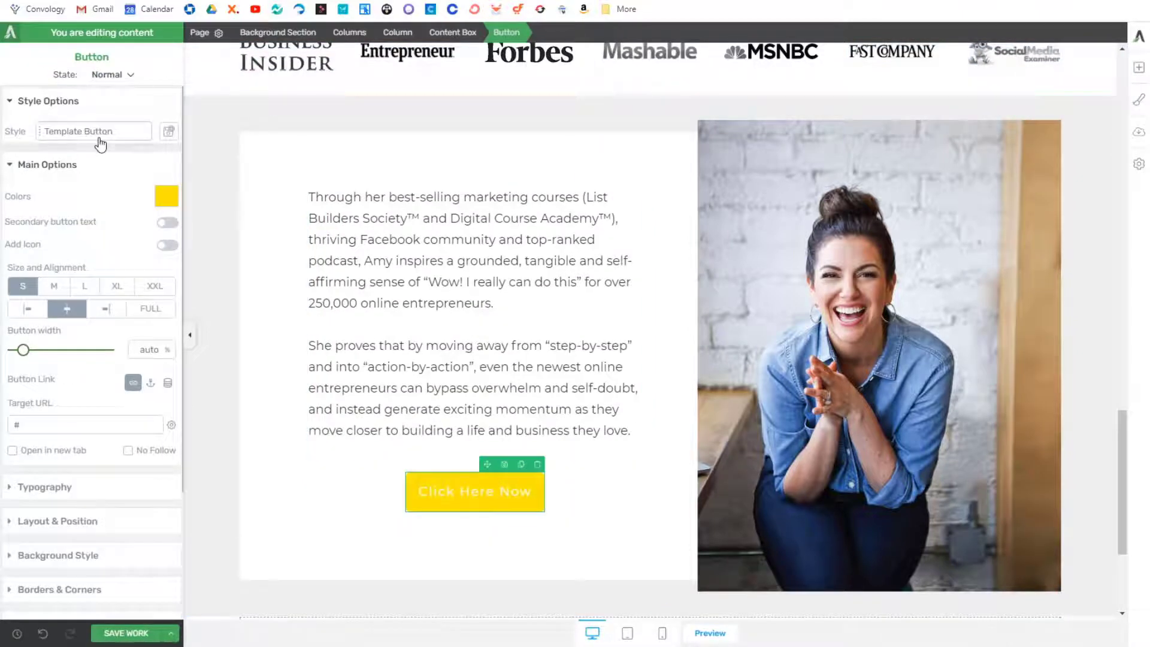
left_click(98, 133)
left_click(111, 363)
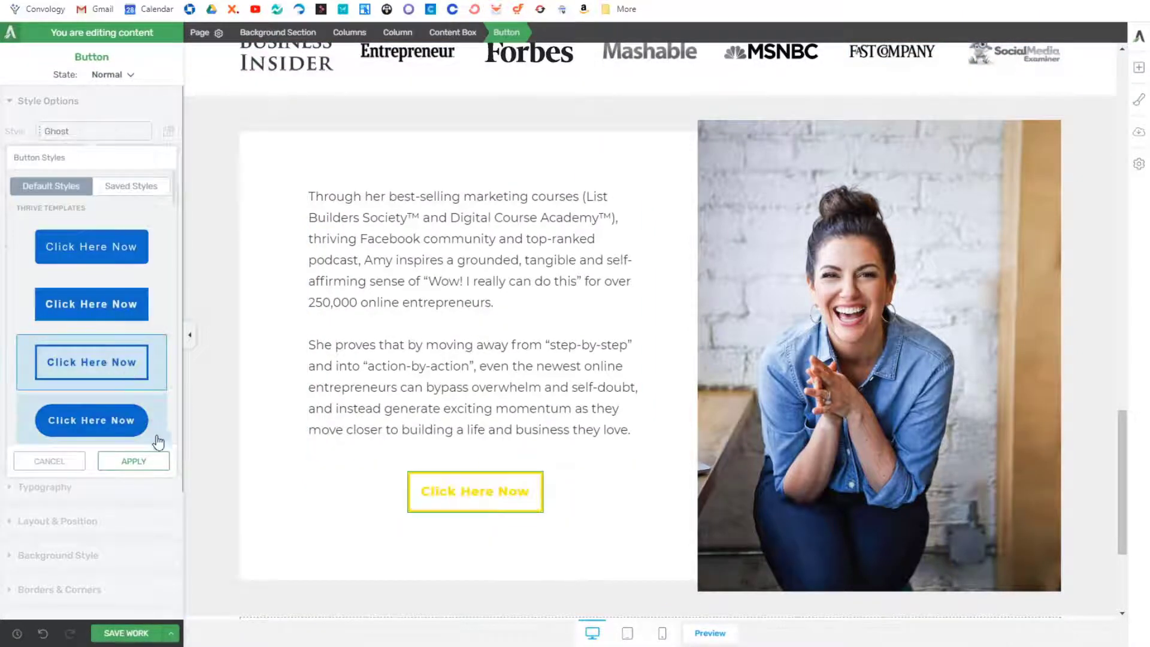
left_click(128, 463)
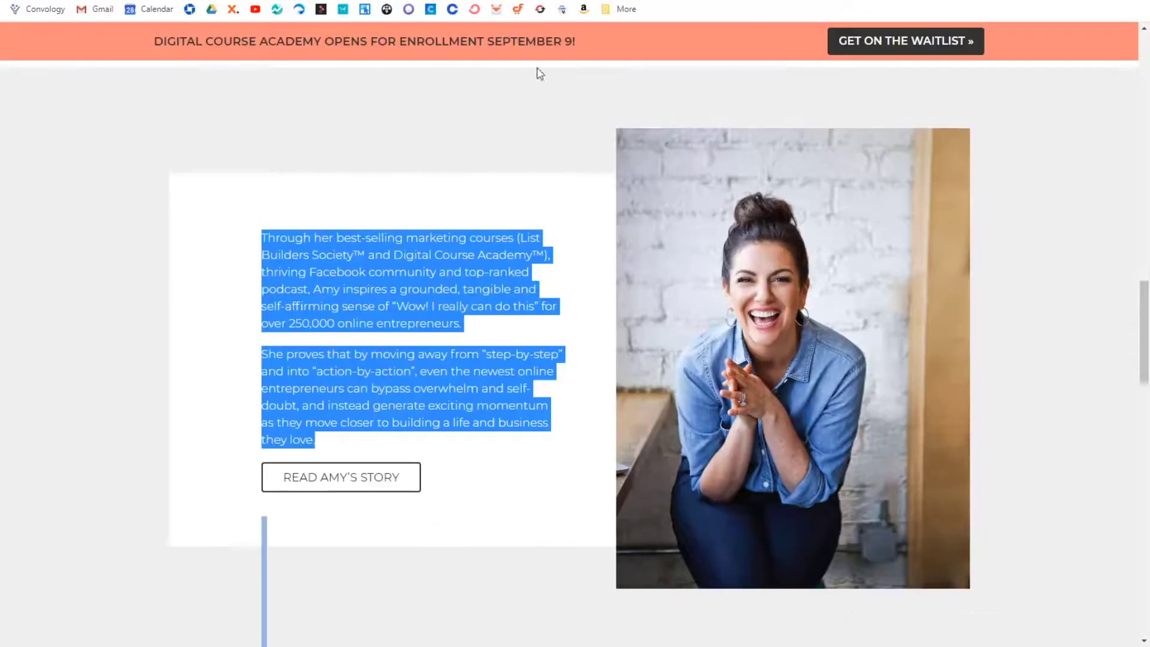
Step: Check the button on the reference page and set the new button's colour to #333333
left_click(347, 528)
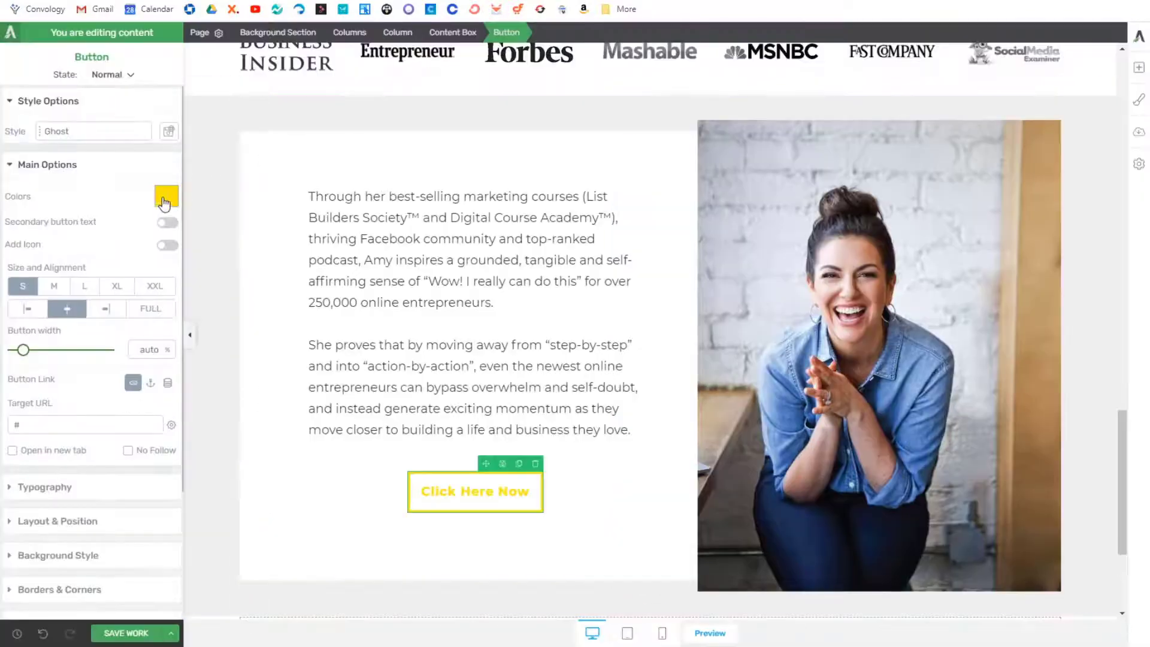
left_click(165, 196)
left_click(139, 293)
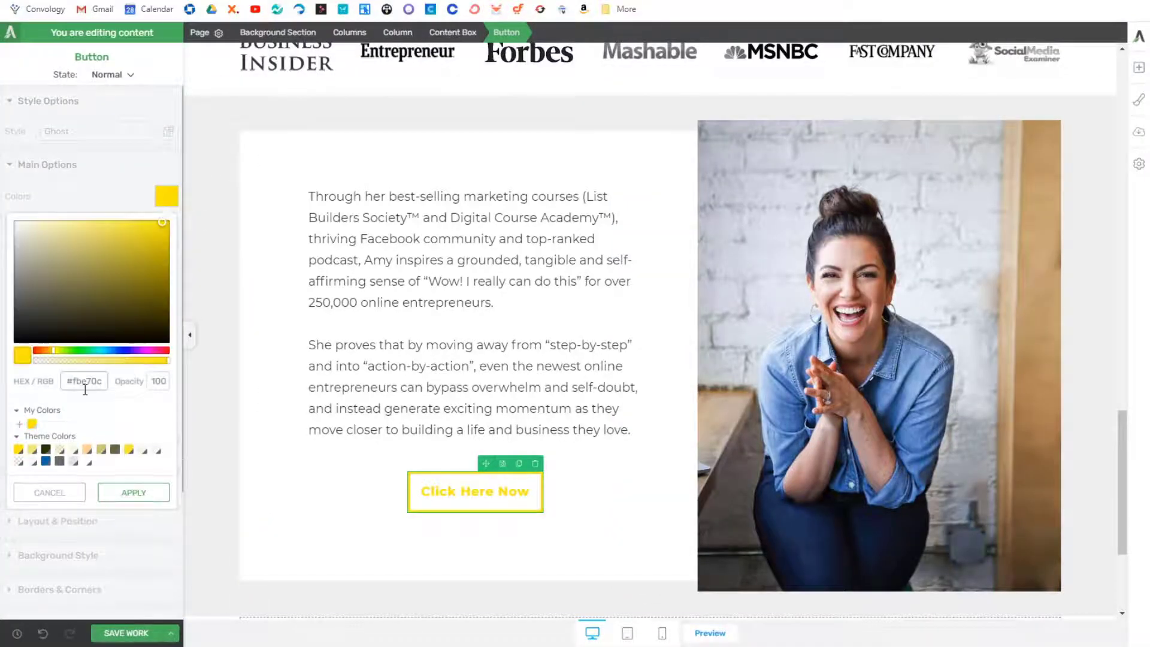
key("ctrl+a")
type("333333")
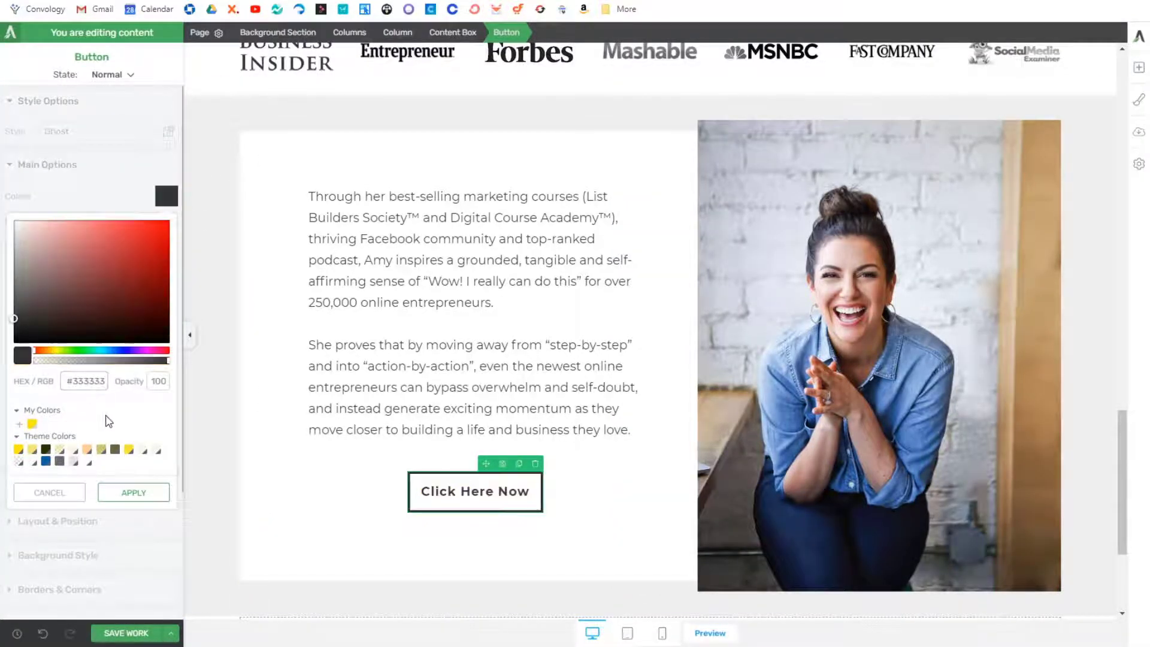
left_click(142, 494)
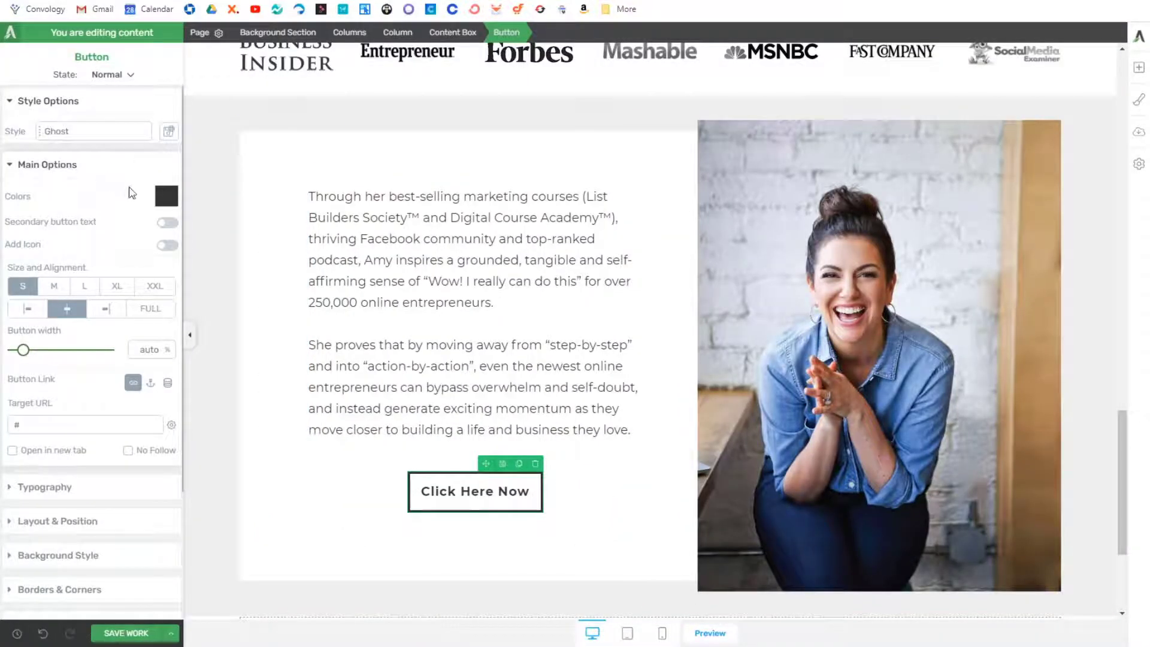
Step: Align the button to the left under the bio text and remove the bold formatting from its label
scroll(106, 538, "down", 1)
left_click(71, 588)
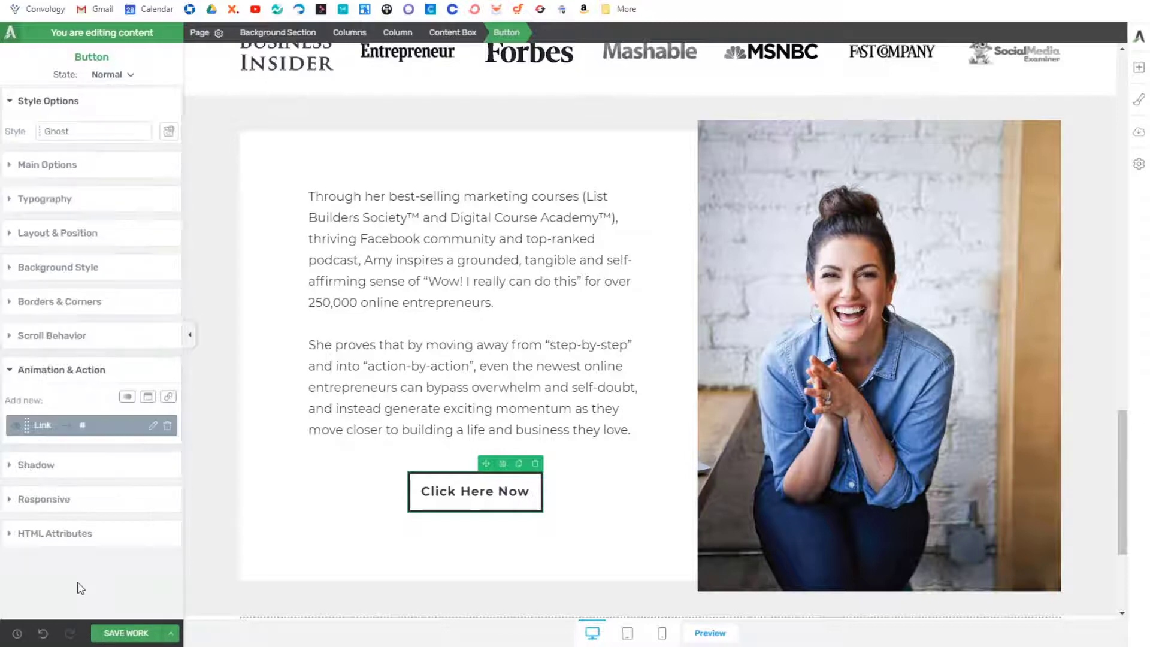
left_click(55, 170)
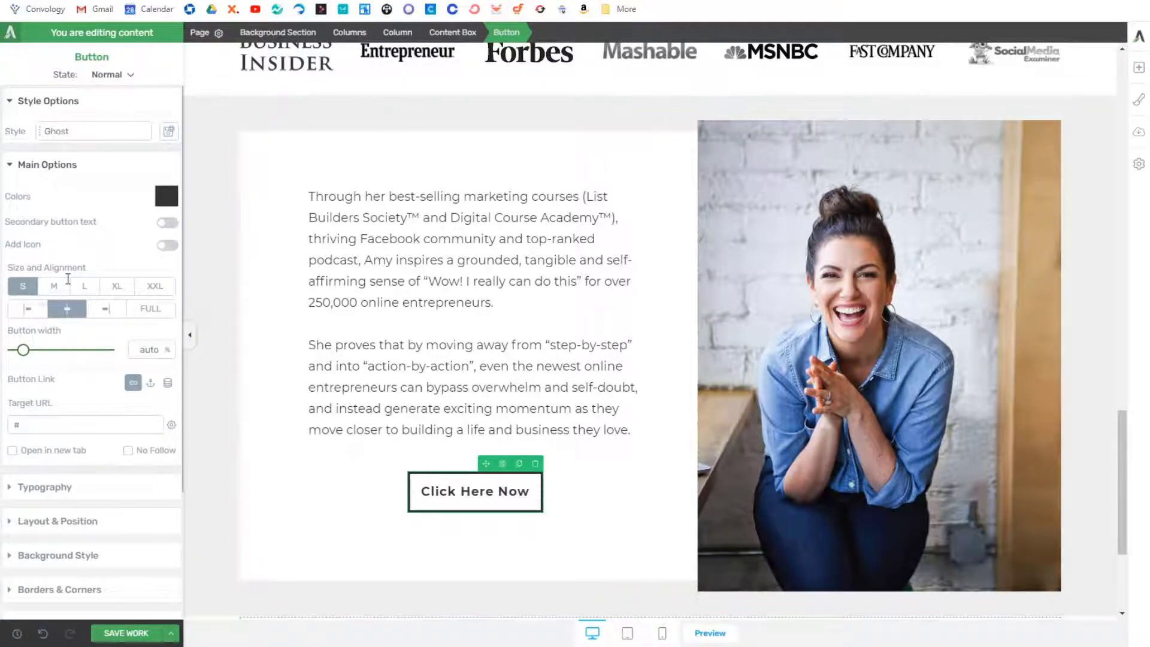
left_click(27, 309)
left_click(384, 490)
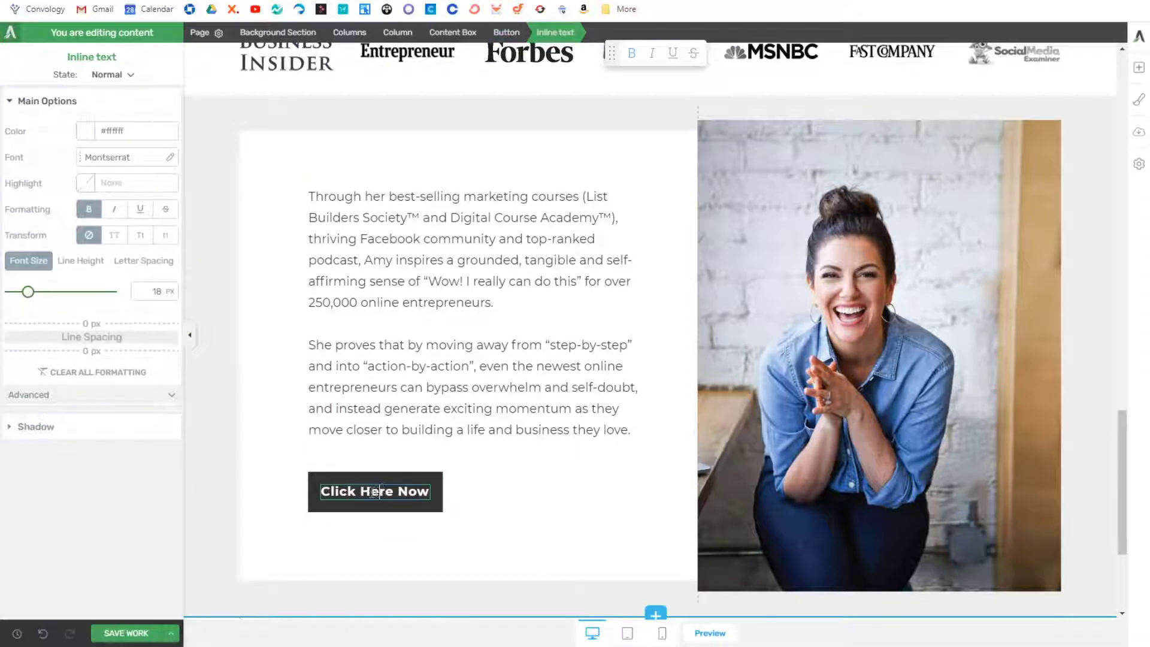
left_click(361, 557)
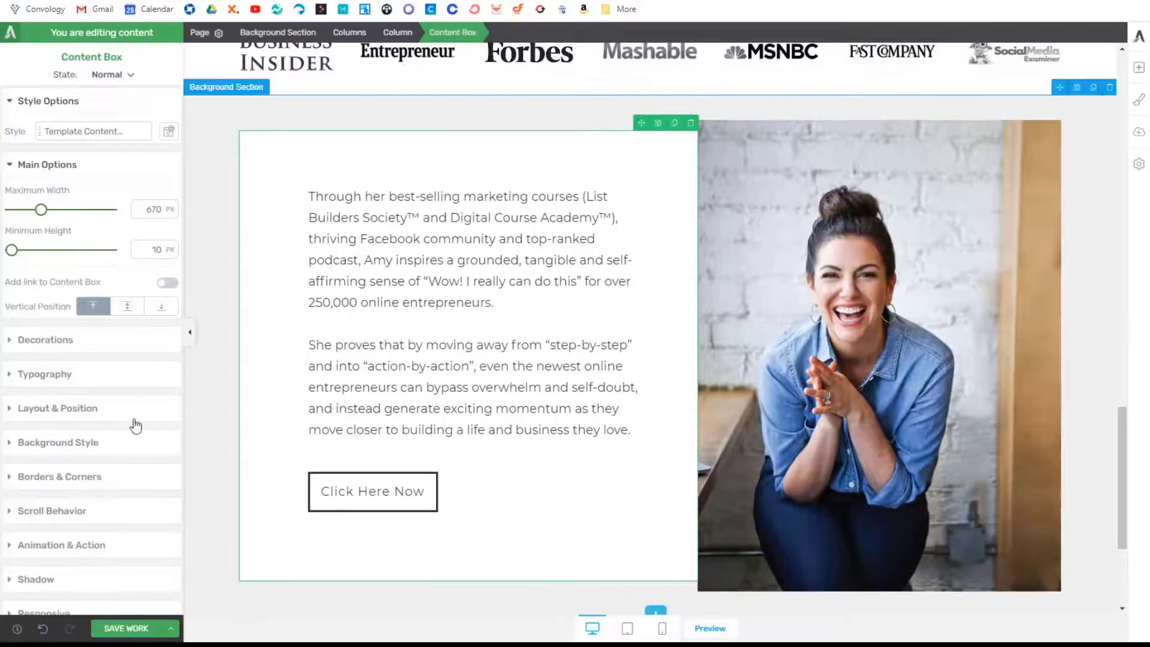
left_click(76, 473)
left_click_drag(172, 439, 181, 428)
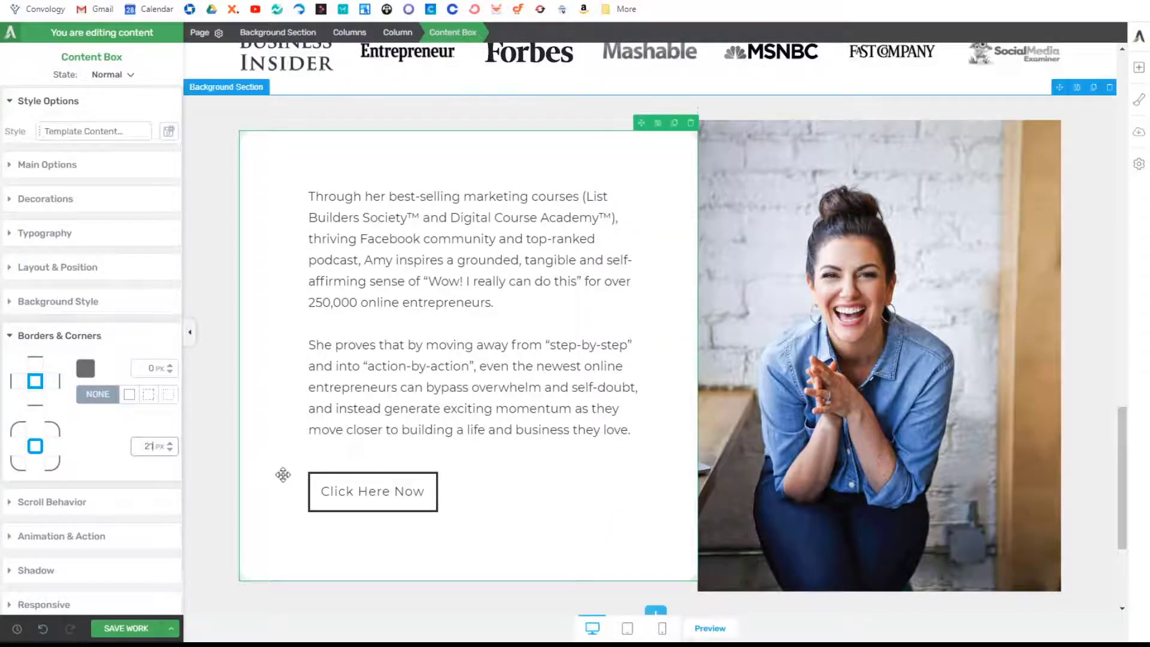
left_click(328, 477)
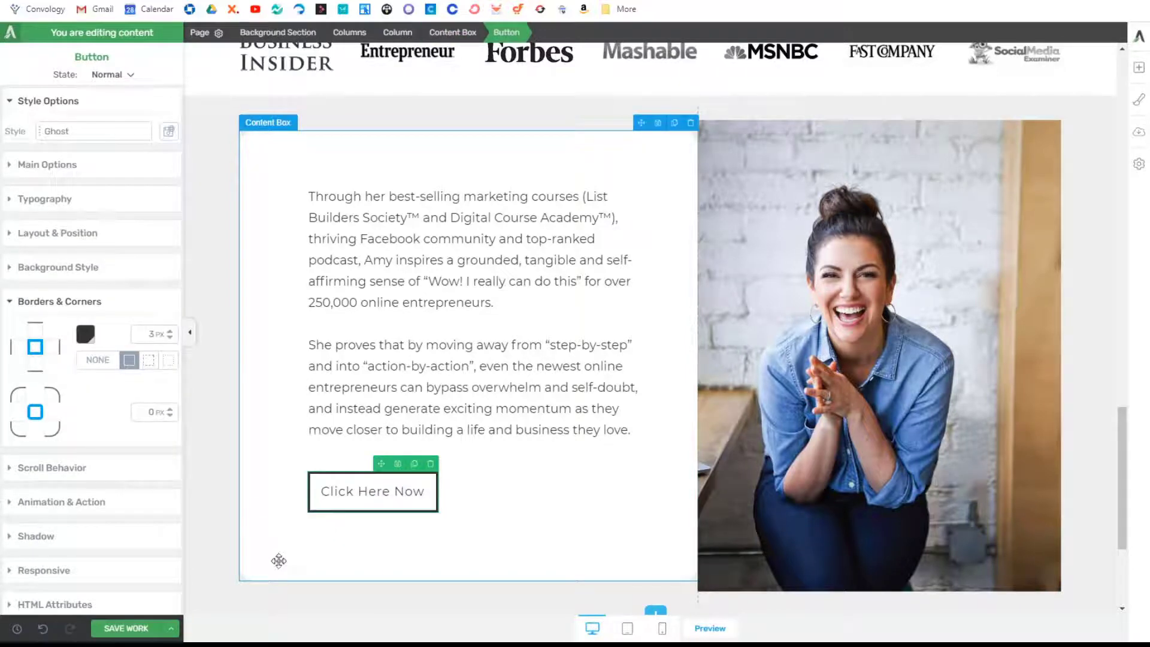
left_click(267, 571)
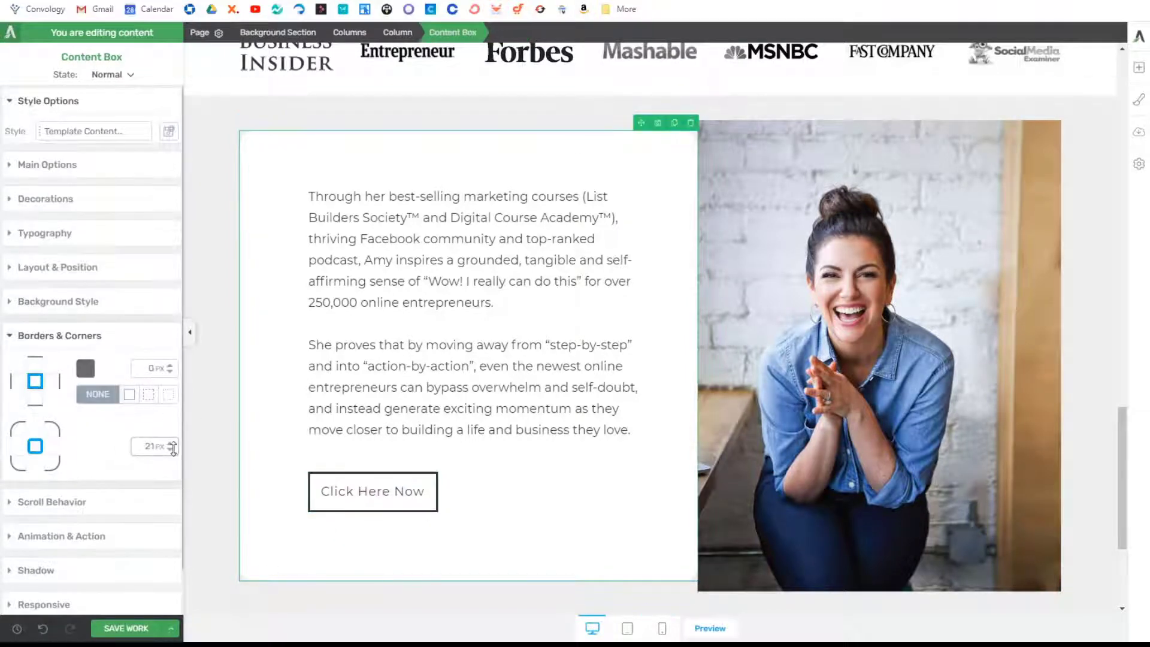
Step: Round the button's corners with a 4 px radius, keeping its 3 px border
left_click(329, 502)
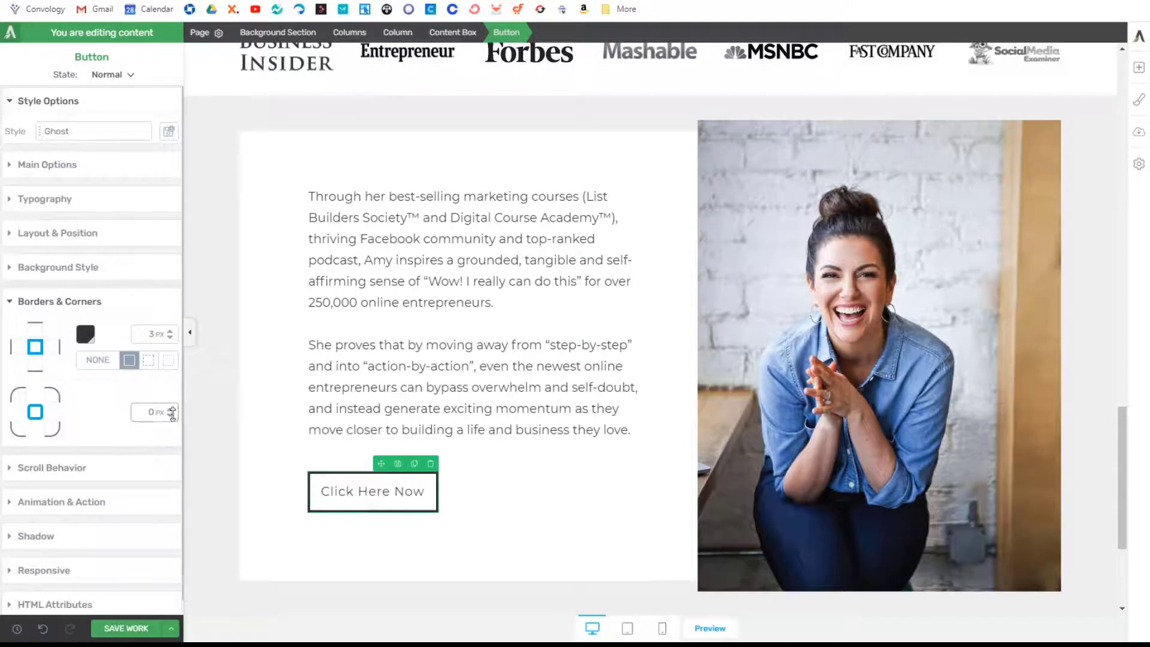
left_click_drag(171, 411, 171, 409)
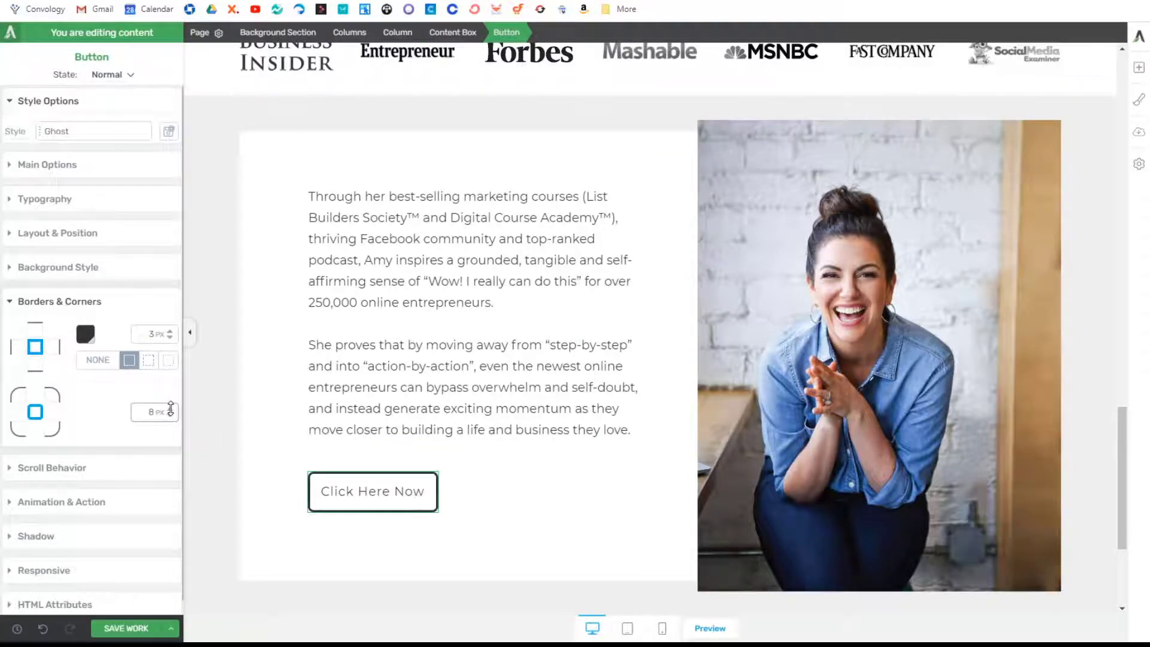
left_click(247, 465)
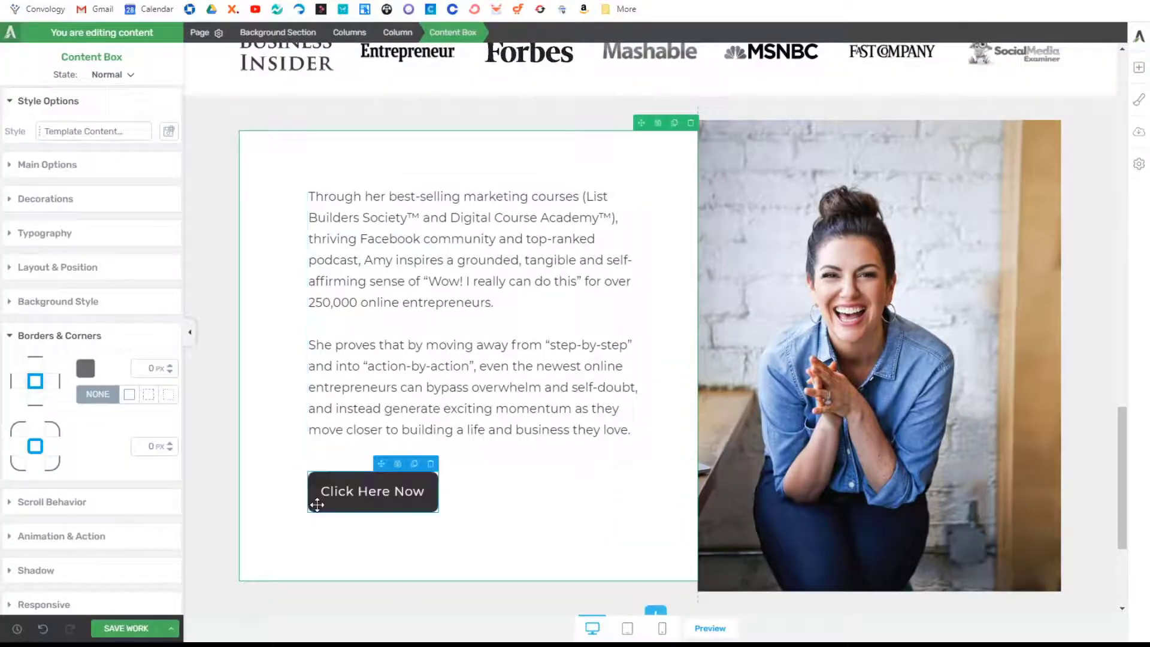
left_click(315, 503)
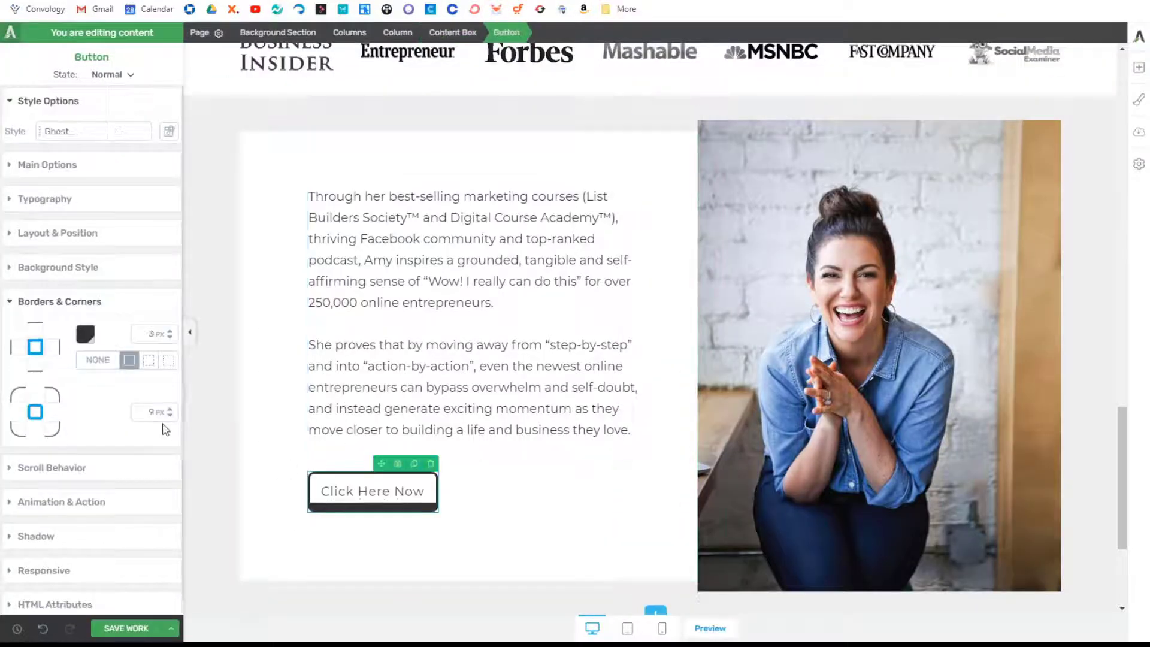
left_click_drag(170, 415, 171, 421)
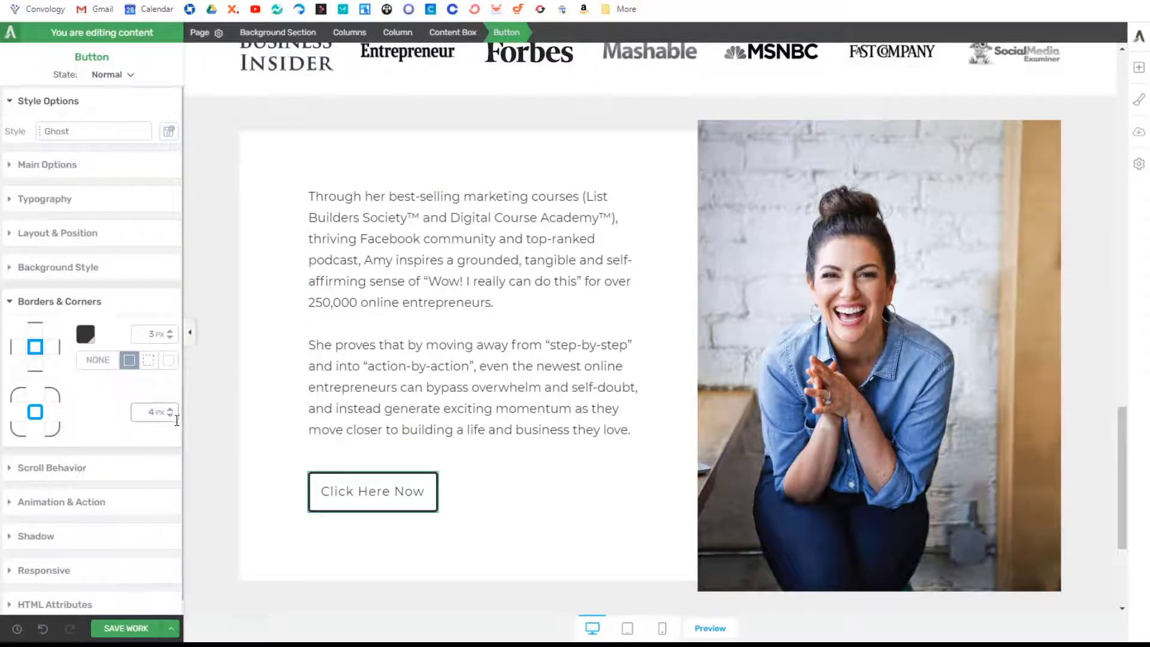
left_click(265, 437)
left_click(308, 510)
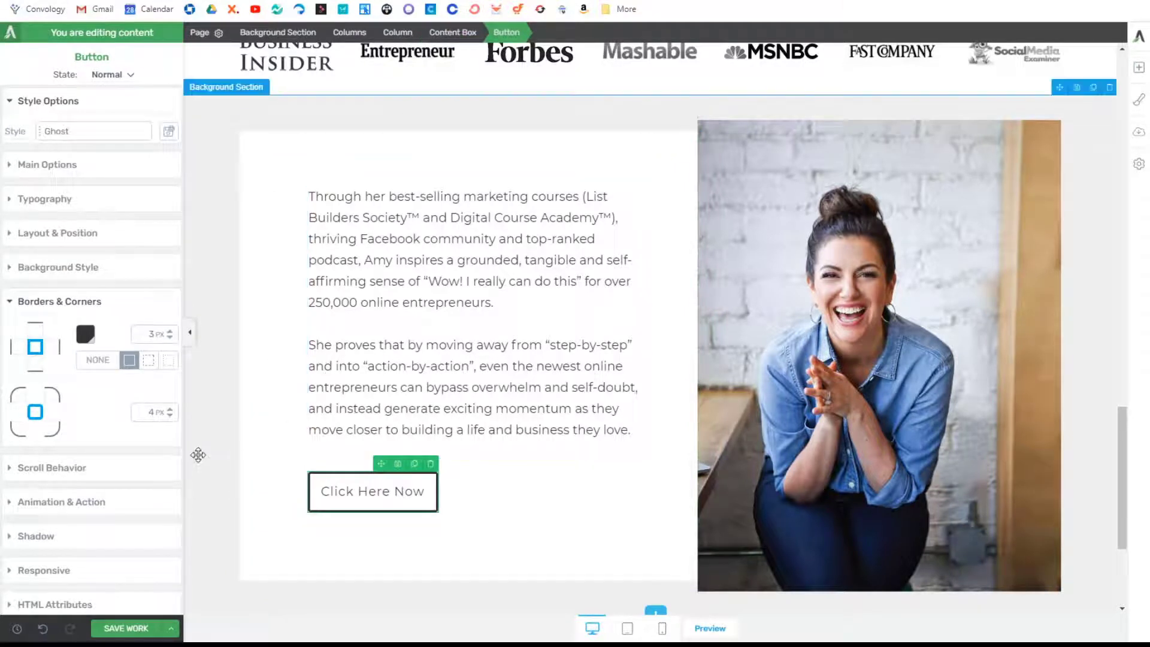
Step: Set the border width of the button below the bio text to 2 px
left_click(170, 339)
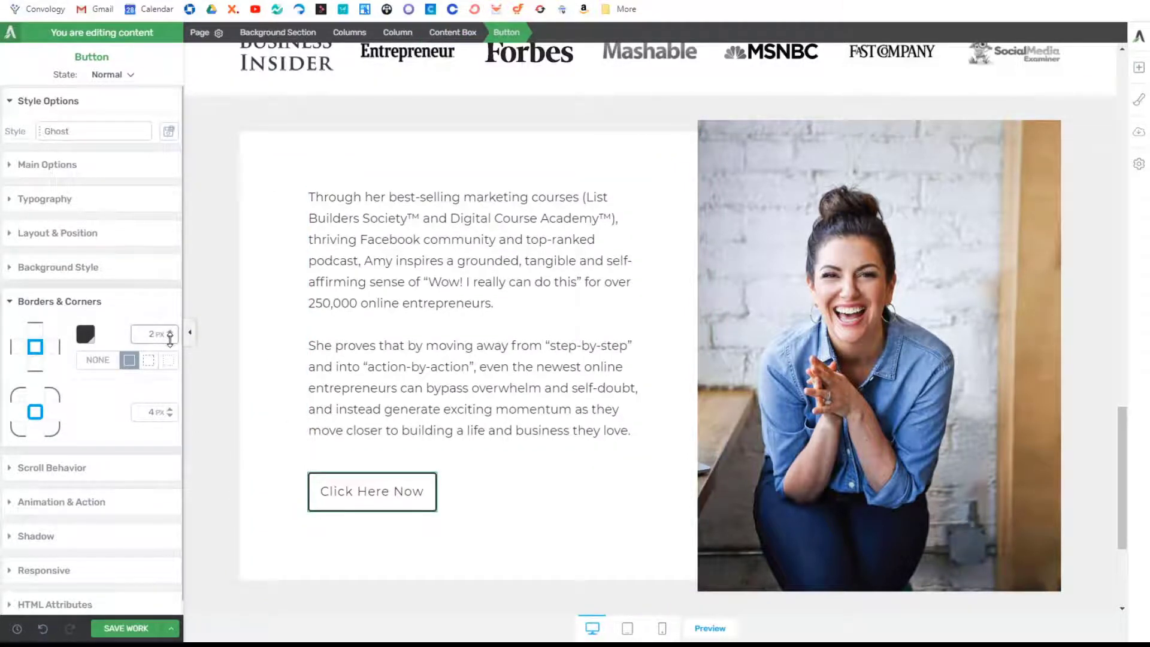
double_click(170, 339)
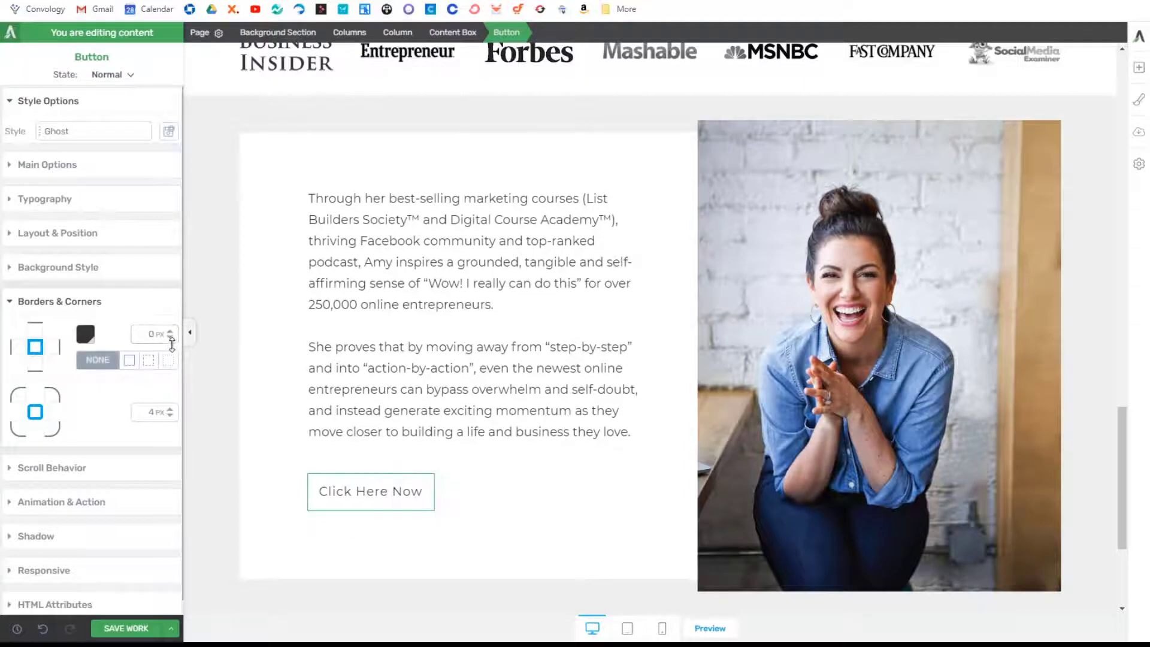
left_click(259, 364)
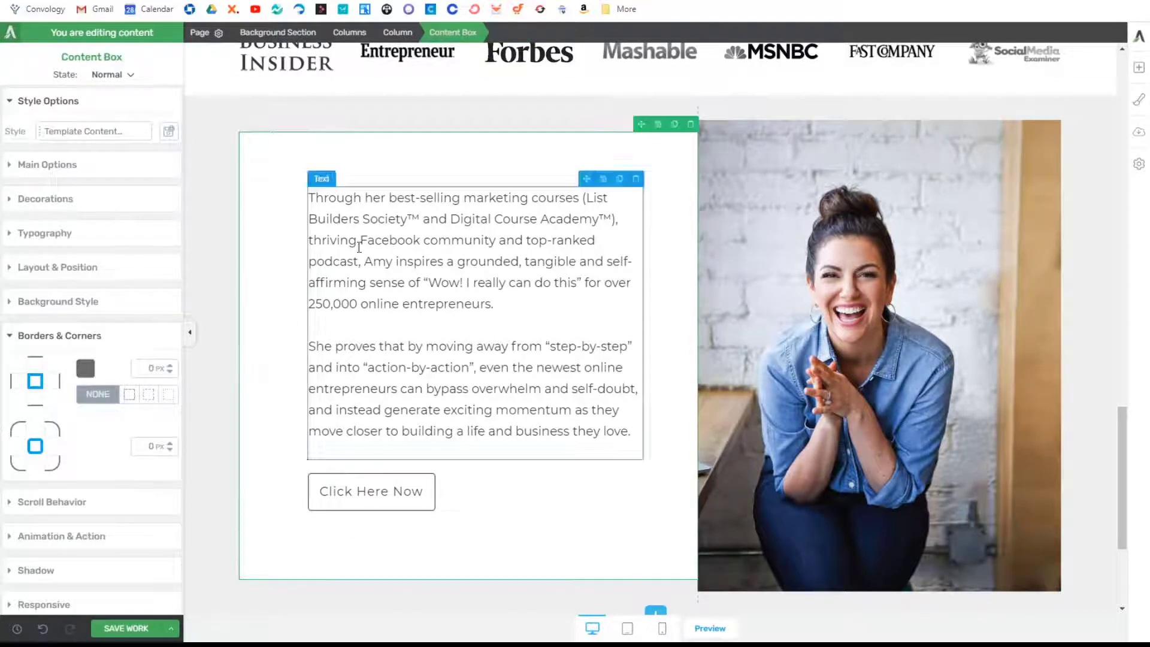
left_click(316, 502)
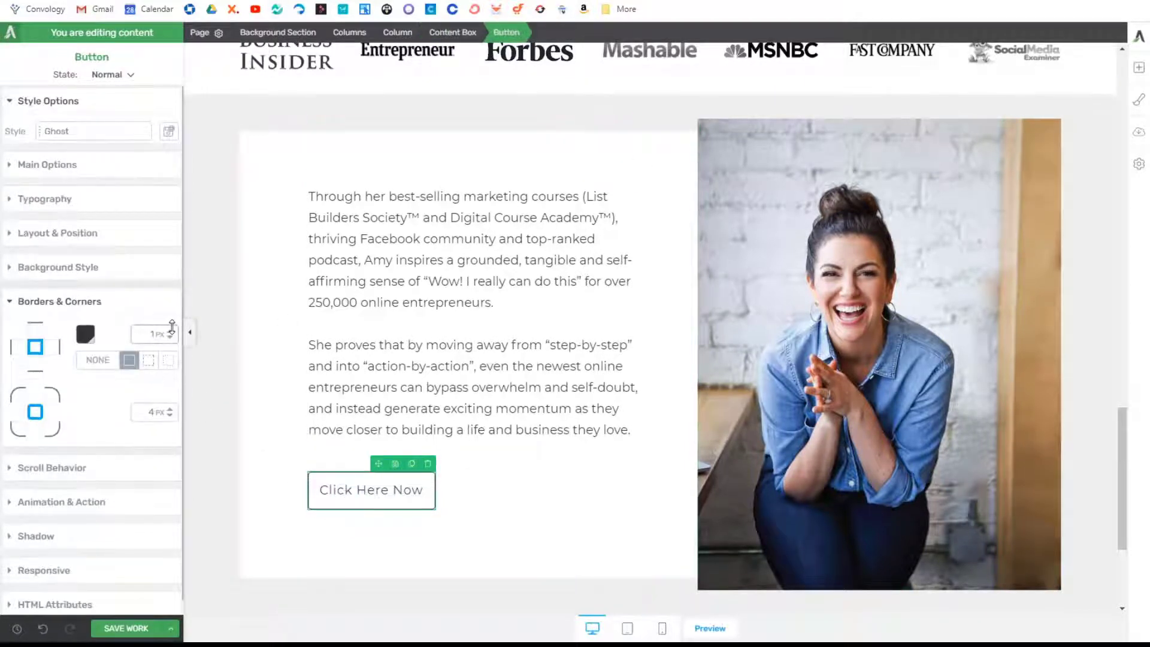
left_click(170, 329)
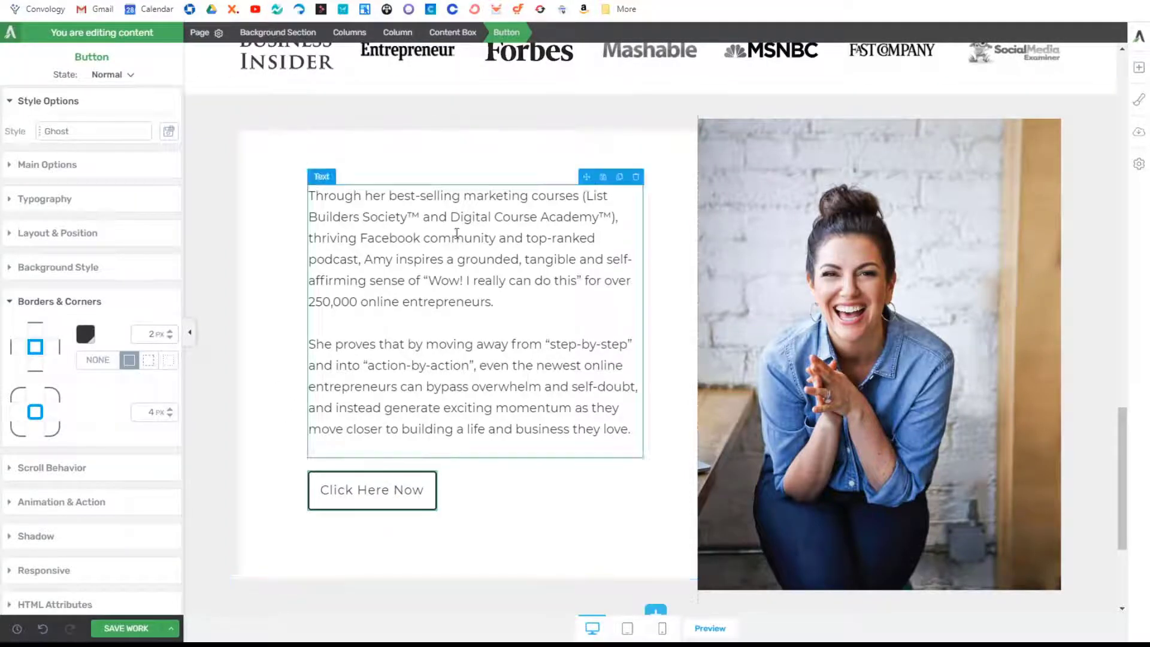
left_click(540, 554)
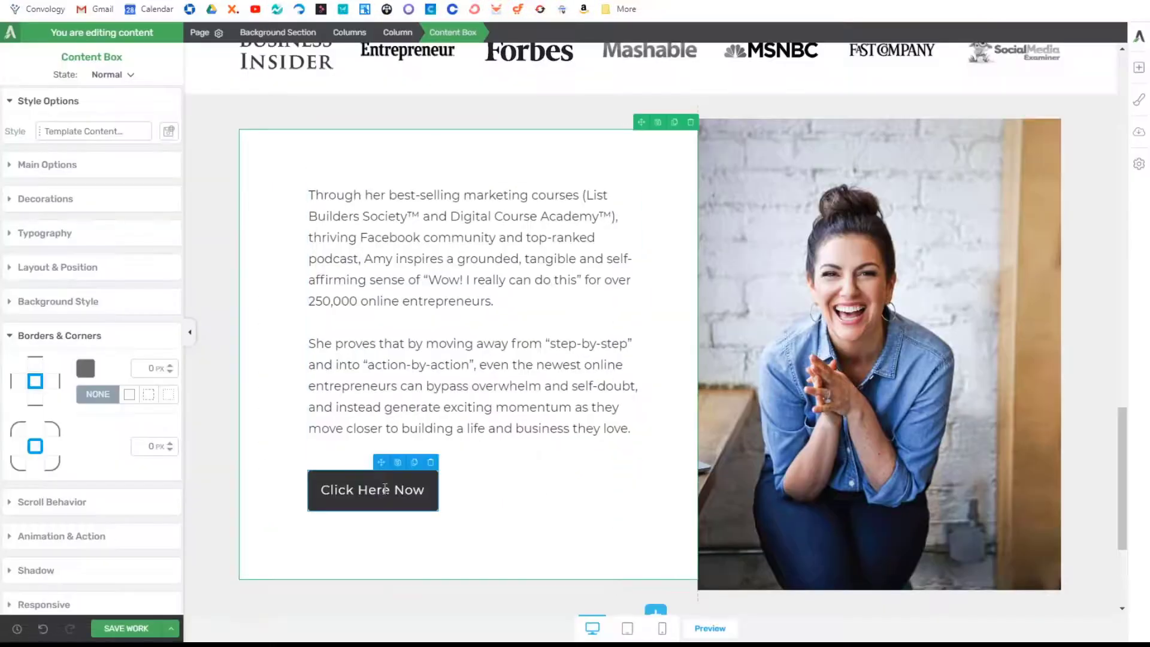
Step: Change the button label to "Read Amy's Story" and transform it to all uppercase
double_click(377, 488)
type("Read Amy's Stor")
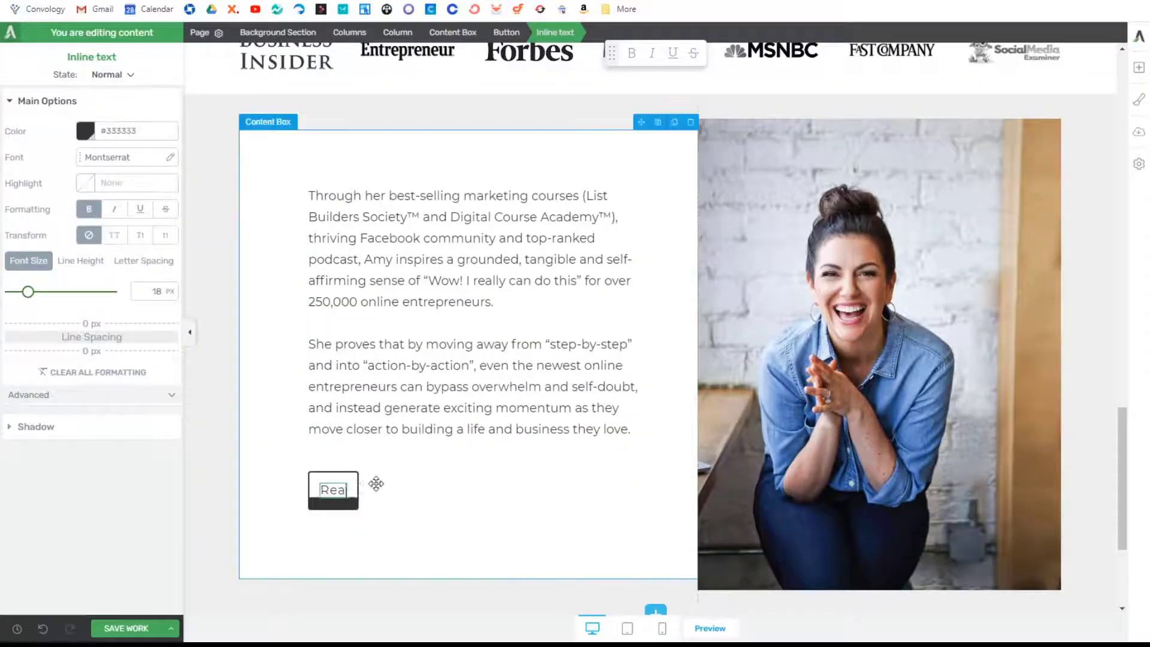
type("y")
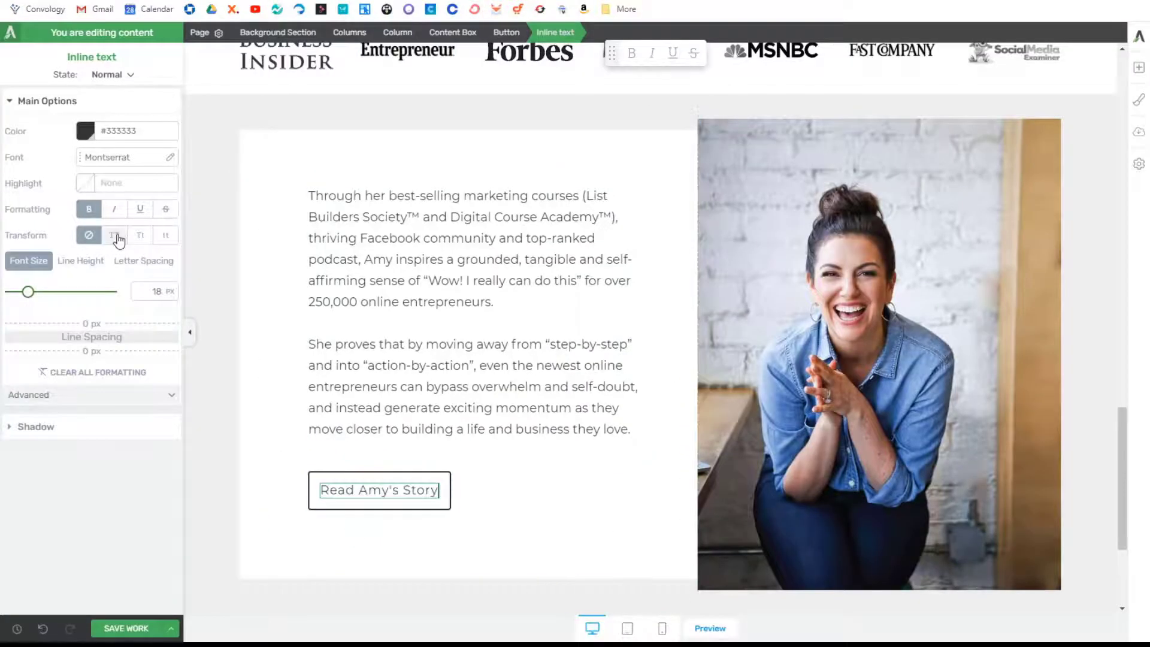
left_click(115, 235)
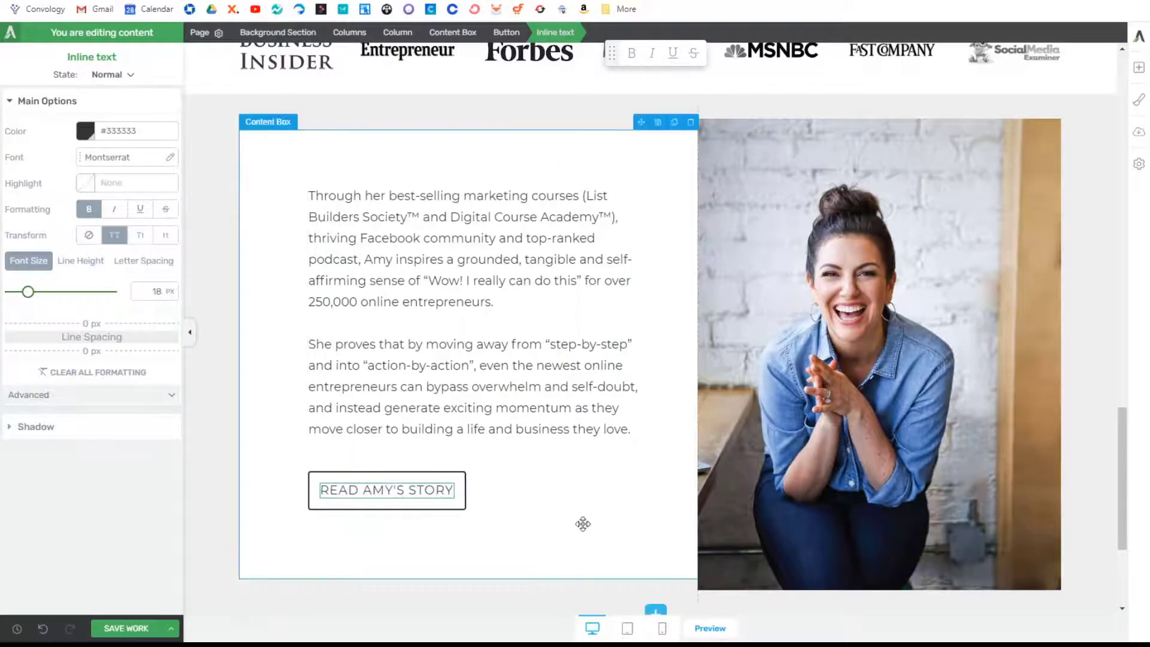
left_click(557, 568)
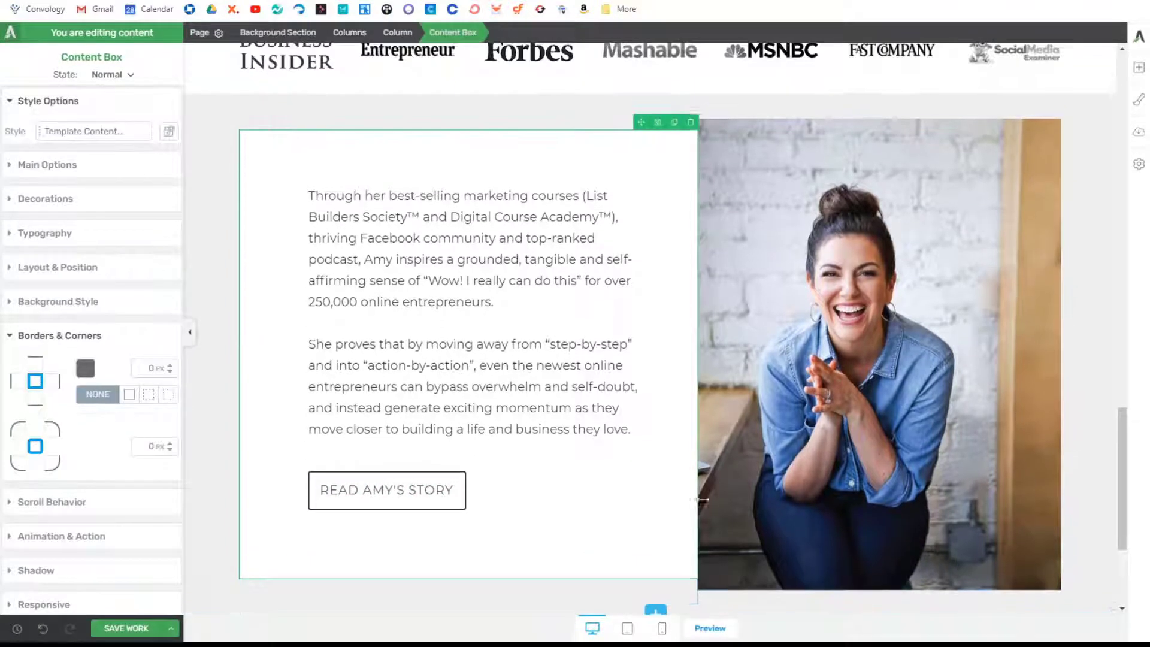
Step: Set the button's top margin to 0 px so it sits closer to the bio text
scroll(732, 475, "up", 2)
scroll(743, 479, "down", 3)
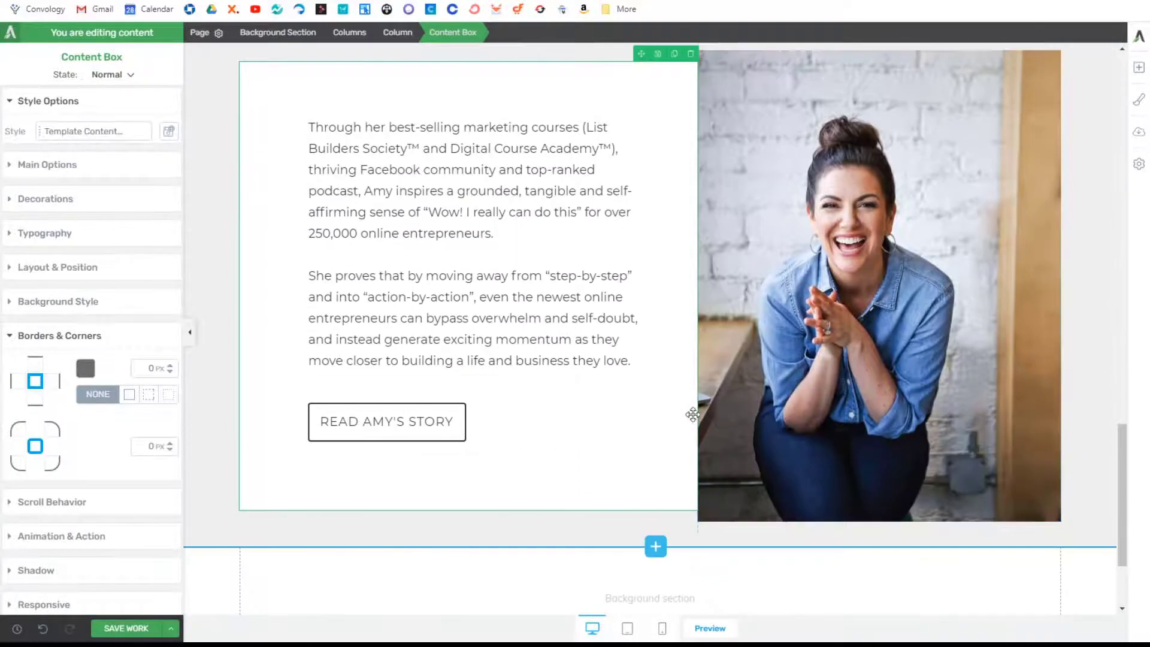
left_click(377, 405)
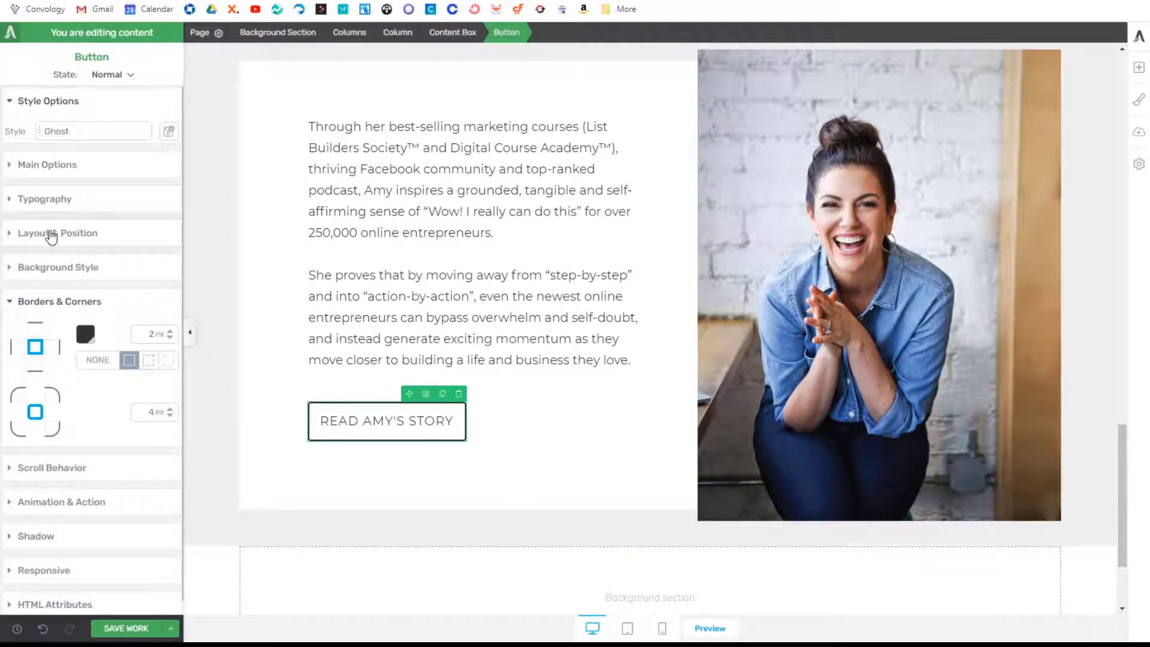
left_click(54, 233)
type("0")
left_click(353, 519)
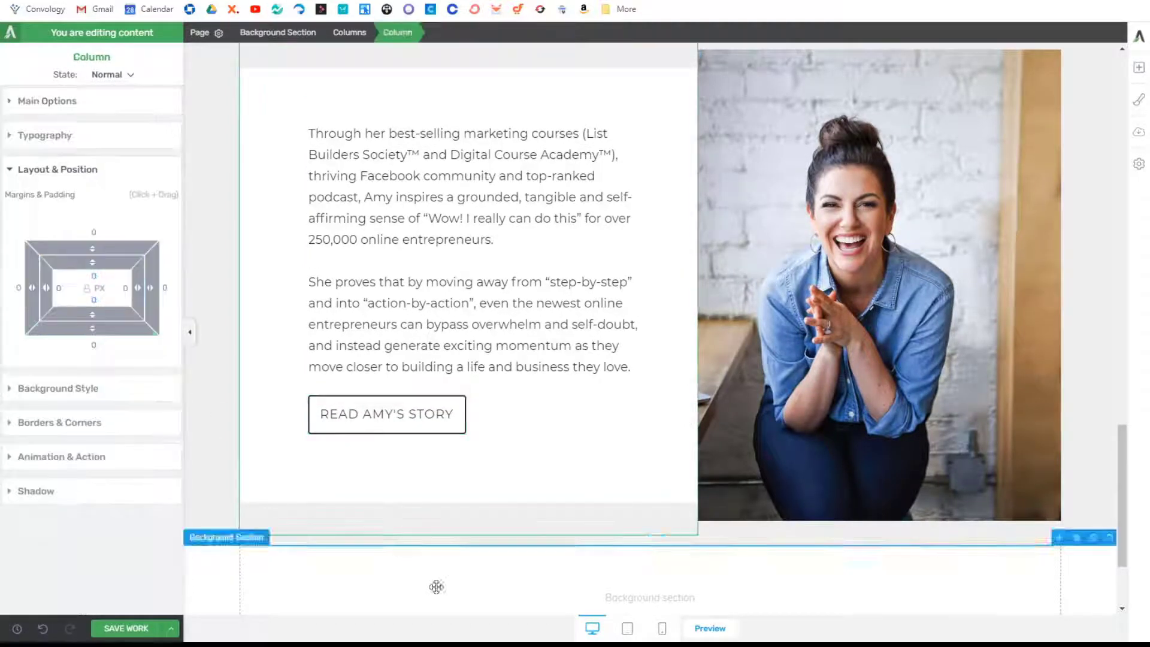
Step: Resize the two columns to about 53.8% for the text box and 46.2% for the portrait
scroll(418, 535, "up", 1)
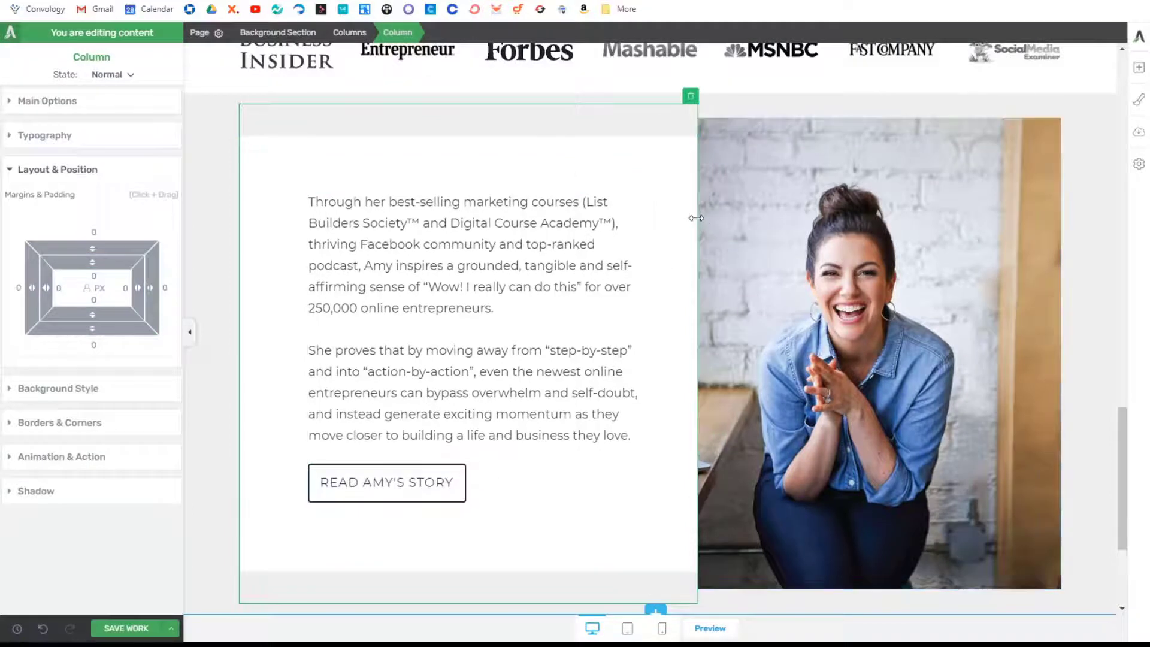
mouse_move(691, 219)
left_mouse_down()
mouse_move(667, 222)
mouse_move(680, 224)
left_mouse_up()
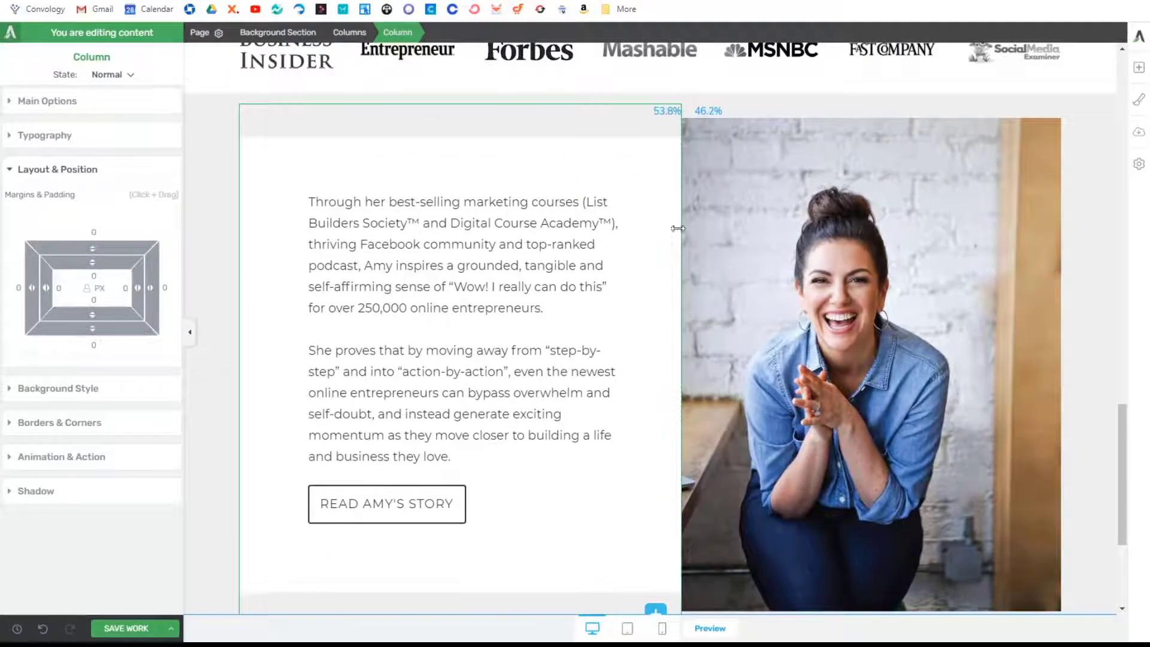
scroll(437, 438, "down", 2)
scroll(438, 439, "up", 1)
Step: Set the font size of the bio paragraphs to 16 px
left_click(449, 329)
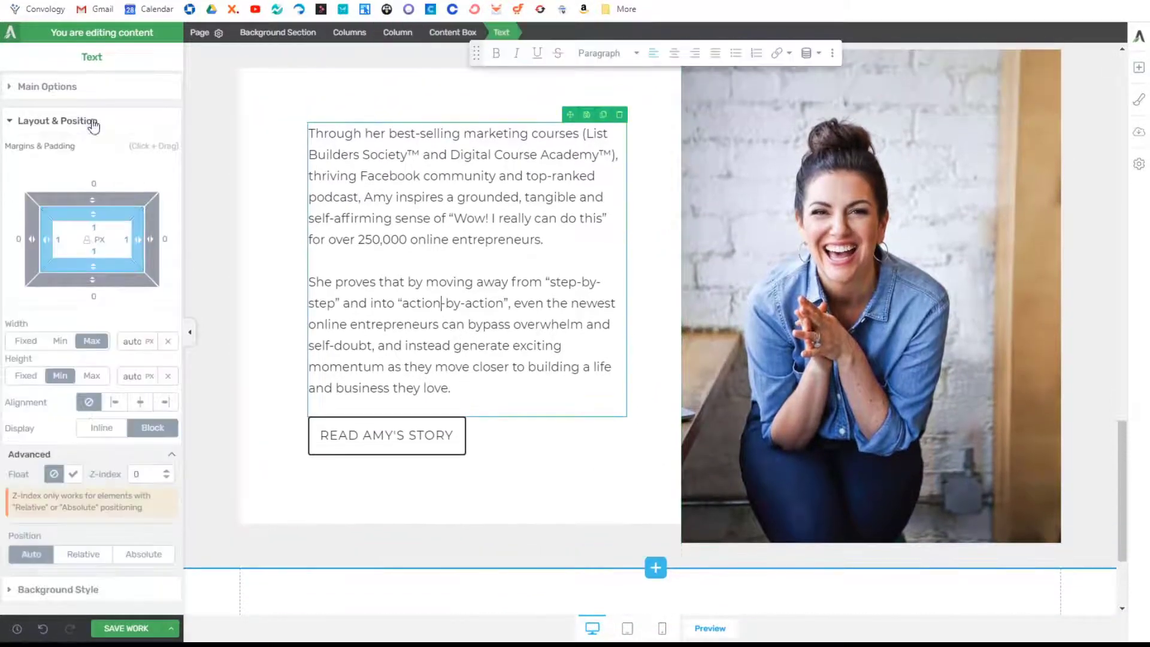
double_click(160, 273)
type("16")
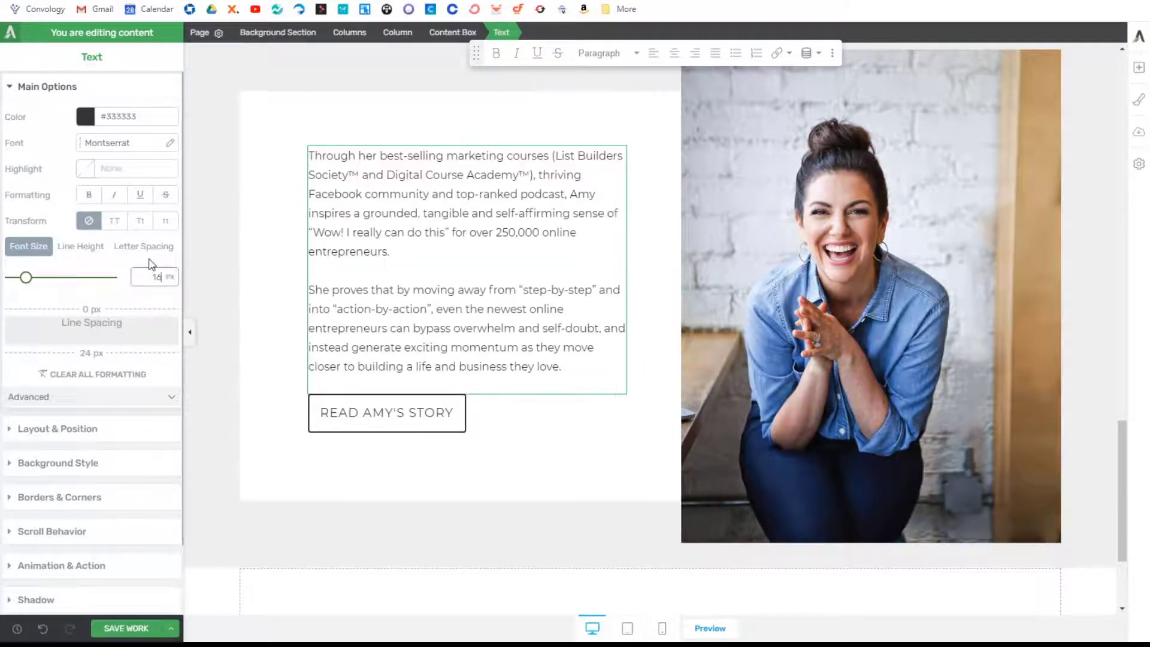
left_click(390, 555)
scroll(393, 548, "up", 1)
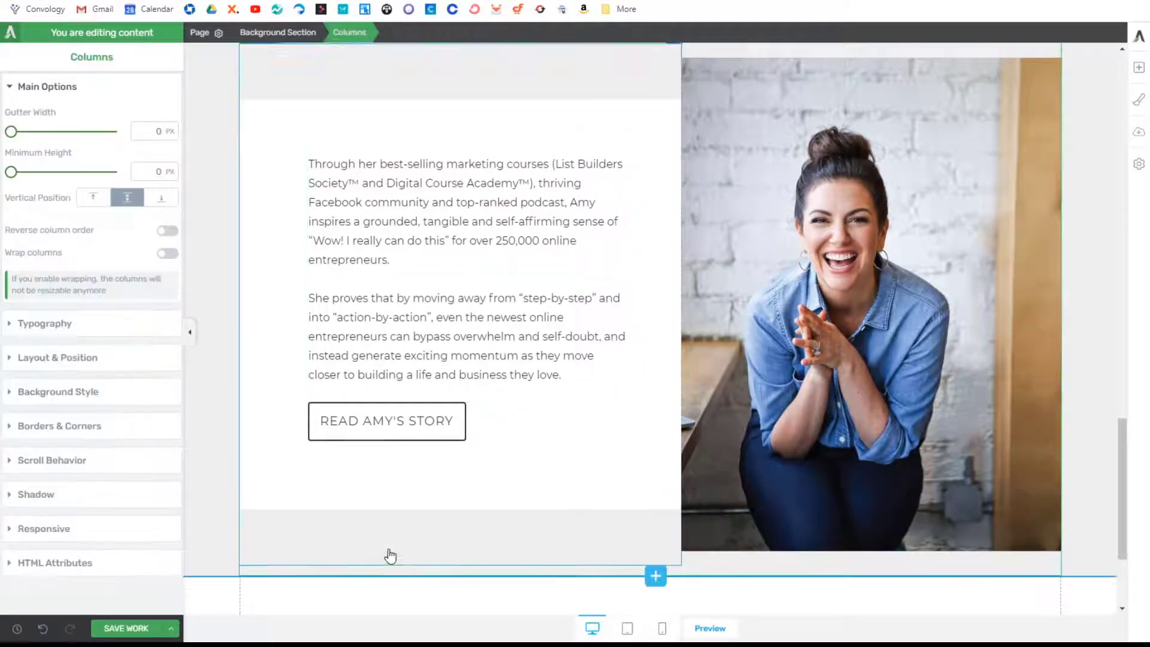
scroll(393, 545, "down", 1)
left_click(401, 545)
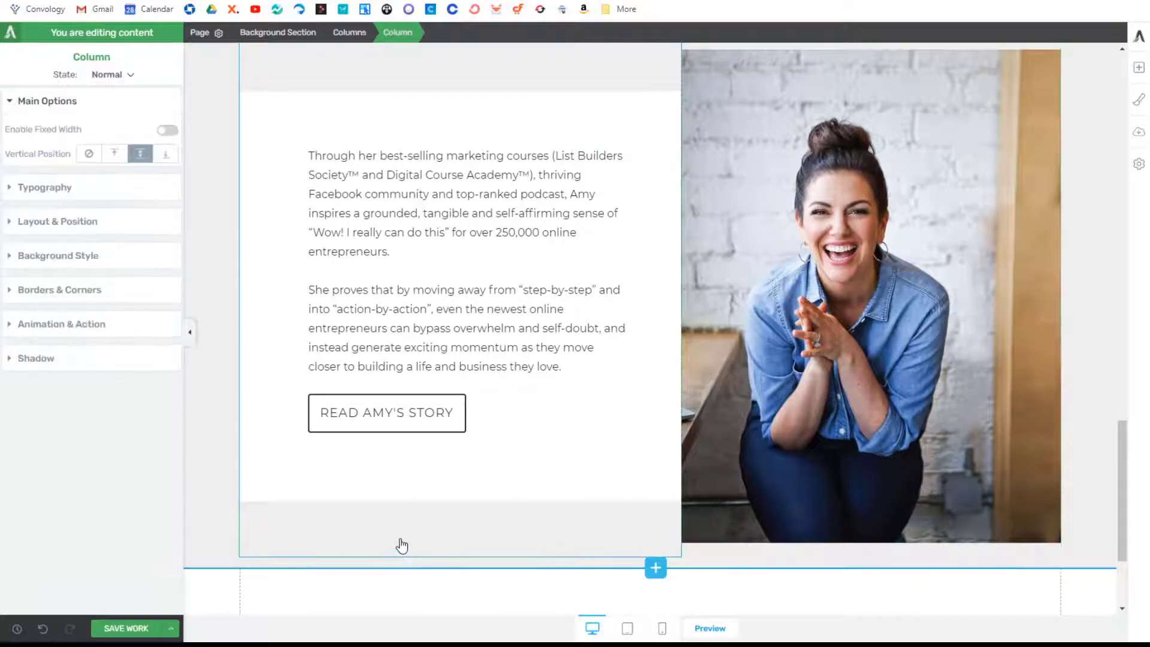
Step: Compare the section spacing with the reference page and set the grey background section's top and bottom padding to 30 px
scroll(380, 538, "up", 3)
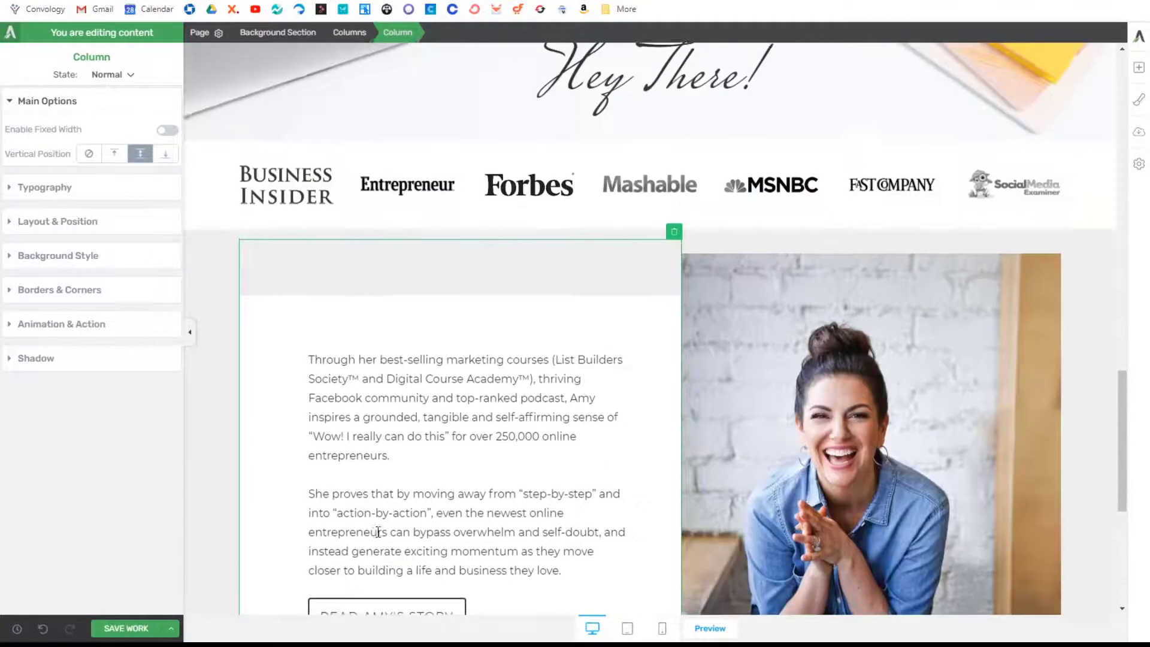
scroll(379, 533, "down", 4)
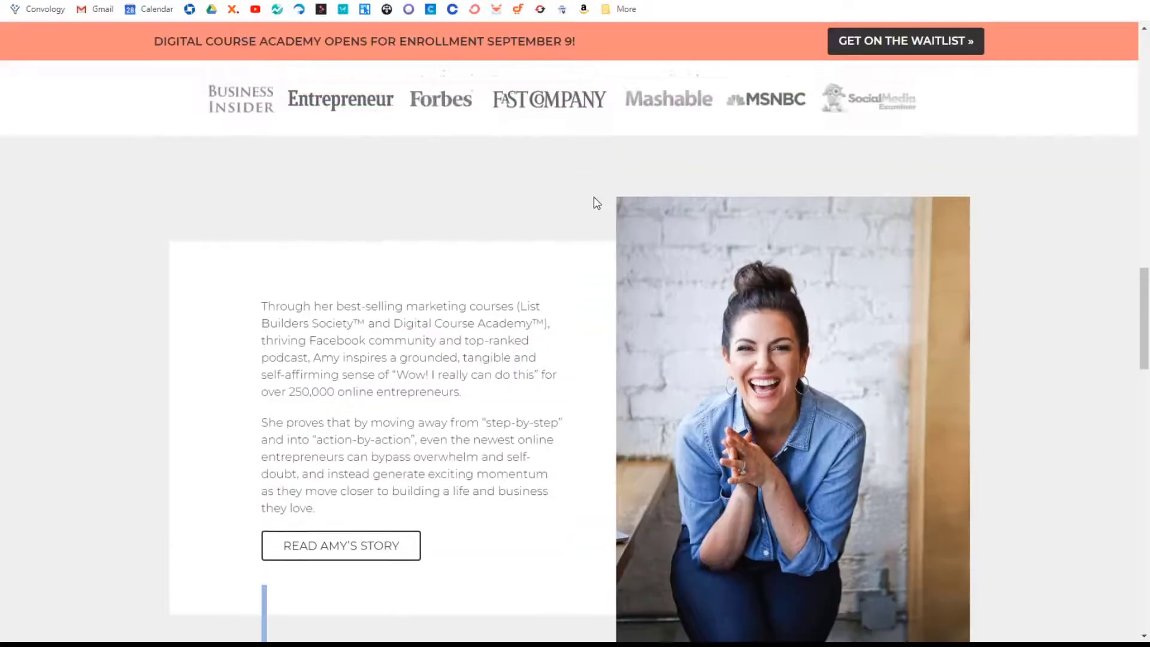
scroll(596, 200, "down", 1)
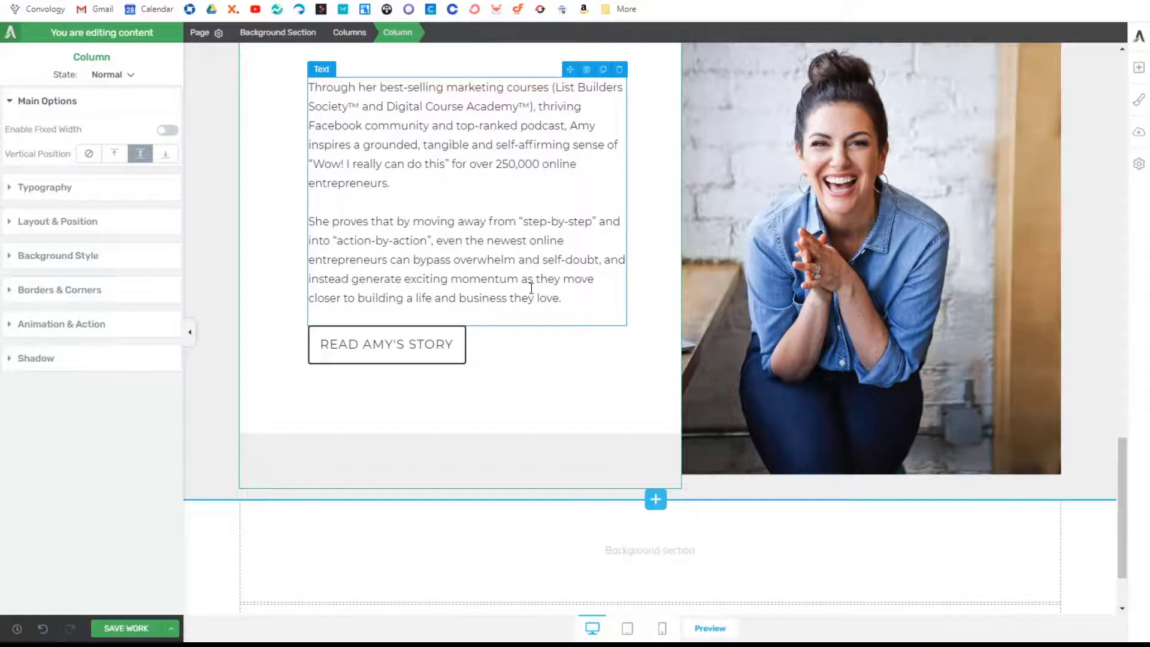
scroll(208, 234, "up", 3)
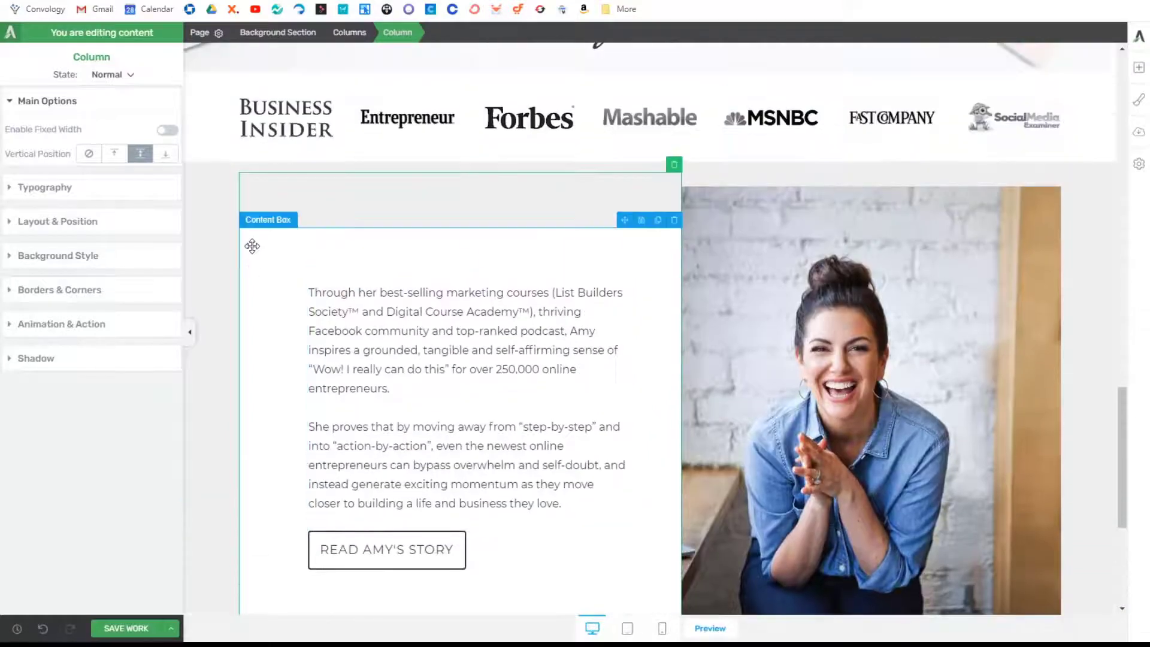
left_click(208, 234)
scroll(208, 233, "down", 1)
left_click(57, 405)
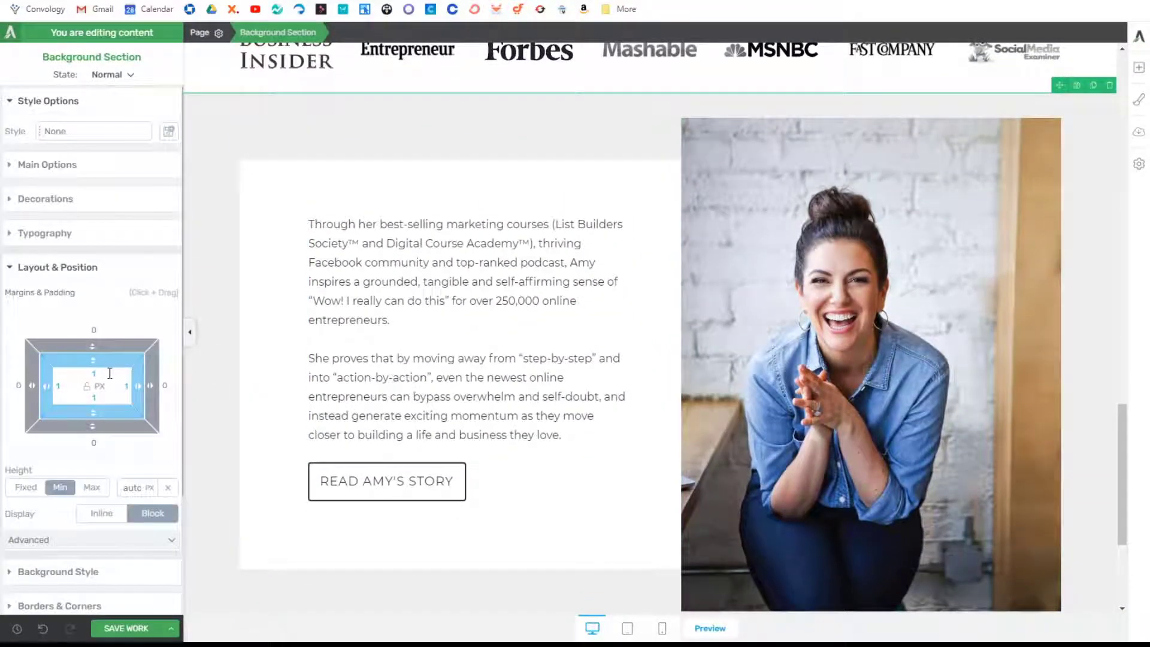
type("30")
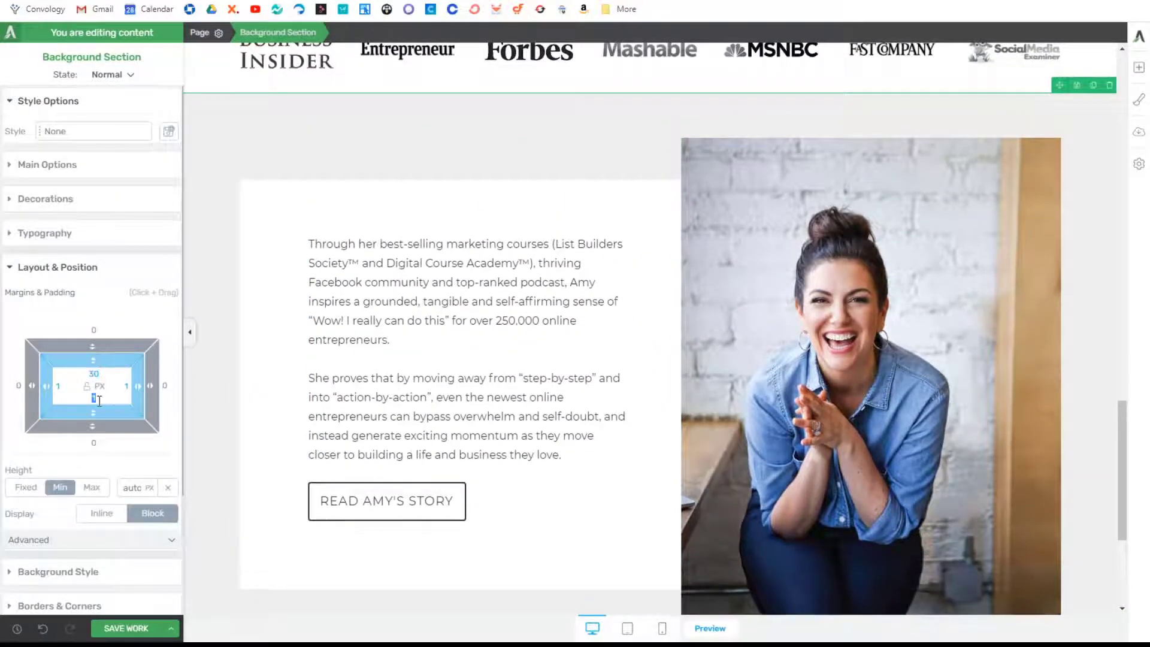
type("30")
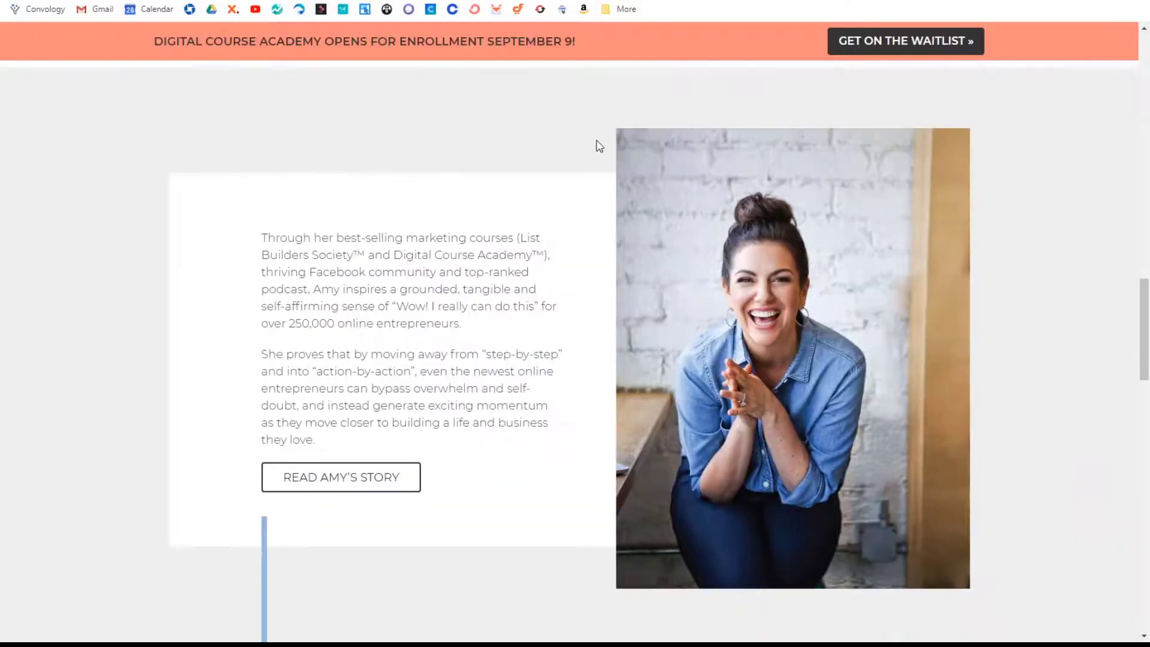
Step: Examine the reference page's podcast section: phone image, dark text column, button, reviews line and the vertical blue line connecting it to the bio
scroll(629, 359, "down", 10)
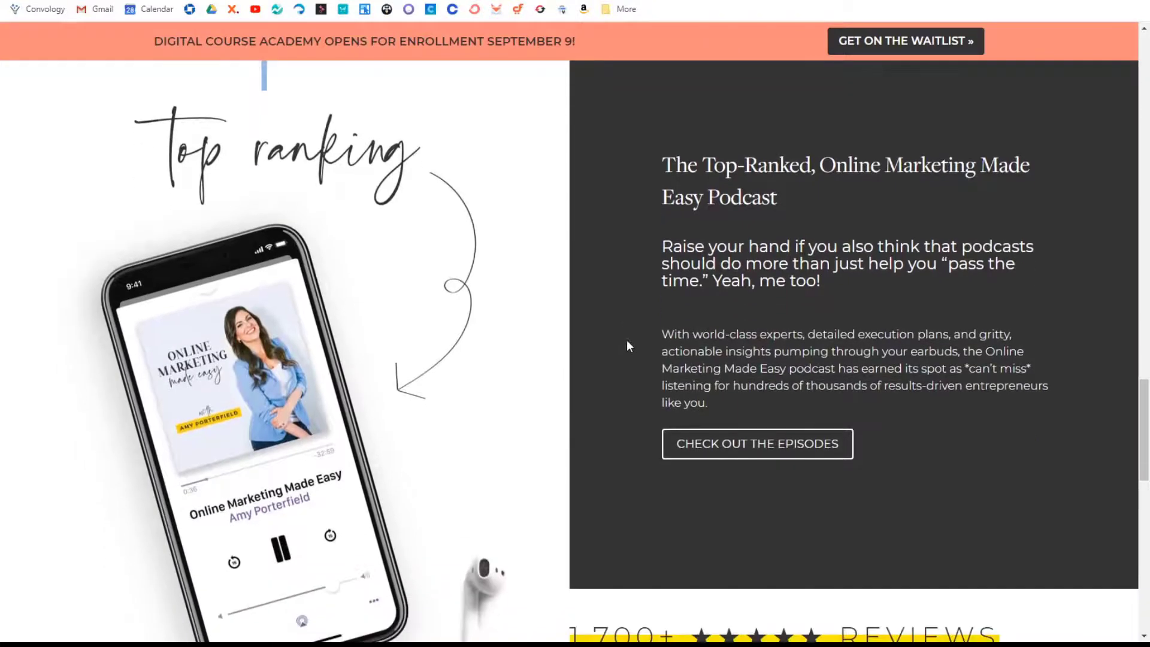
scroll(604, 339, "up", 1)
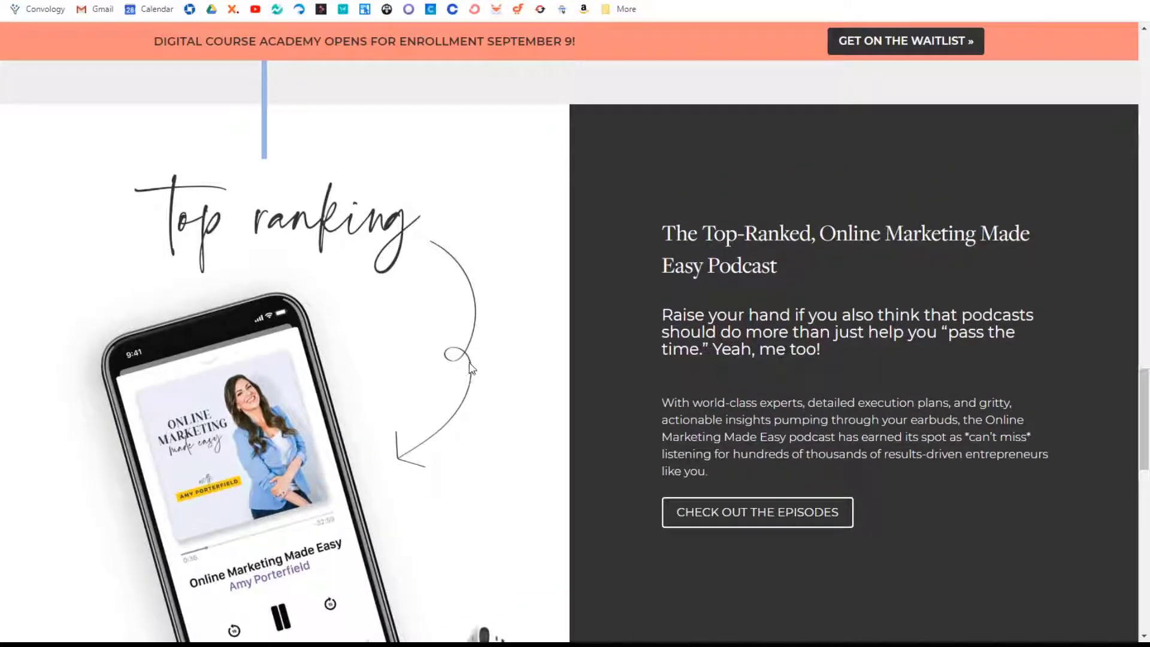
mouse_move(469, 363)
left_mouse_down()
mouse_move(470, 393)
mouse_move(379, 466)
mouse_move(397, 468)
left_mouse_up()
scroll(695, 160, "up", 10)
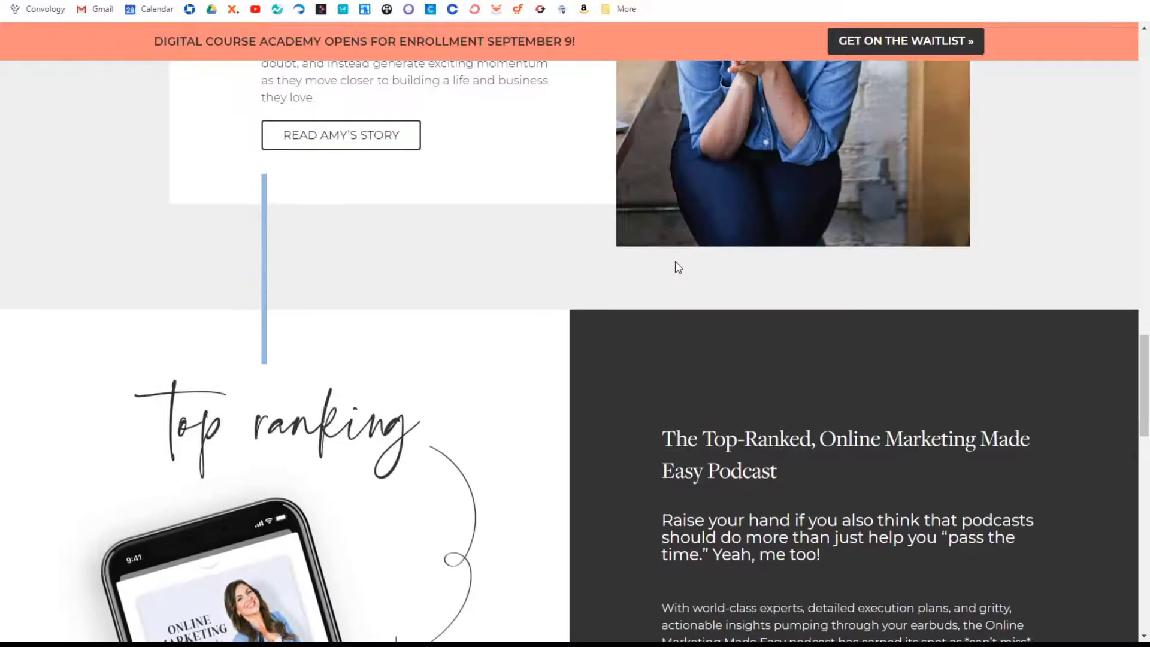
scroll(679, 272, "down", 12)
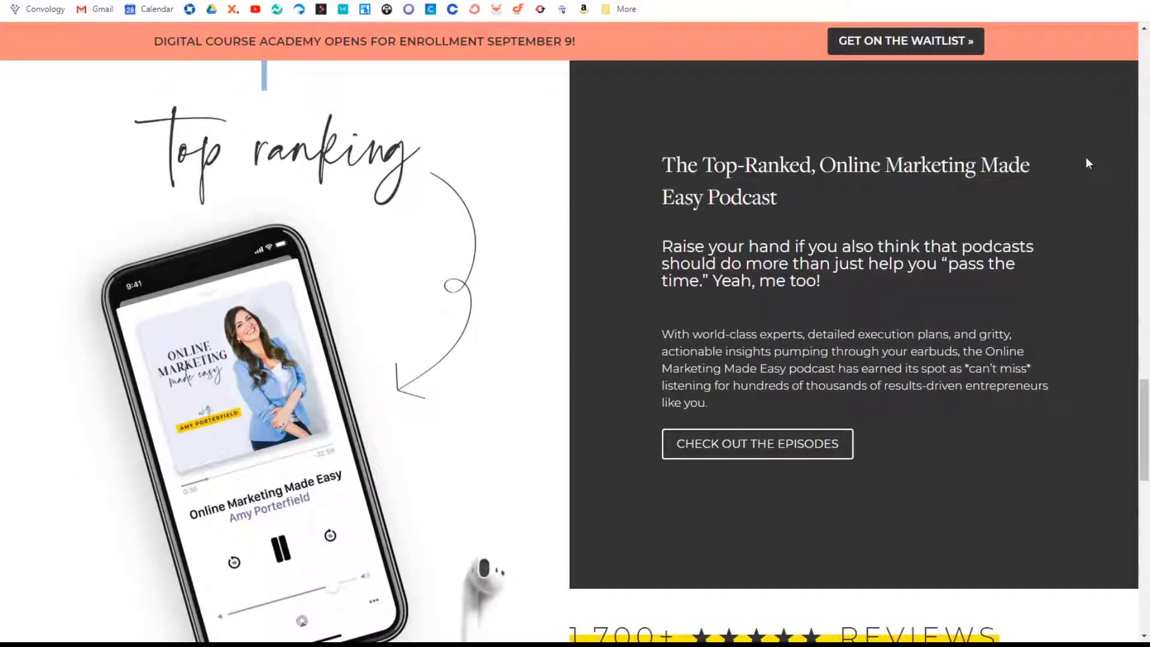
scroll(654, 154, "down", 3)
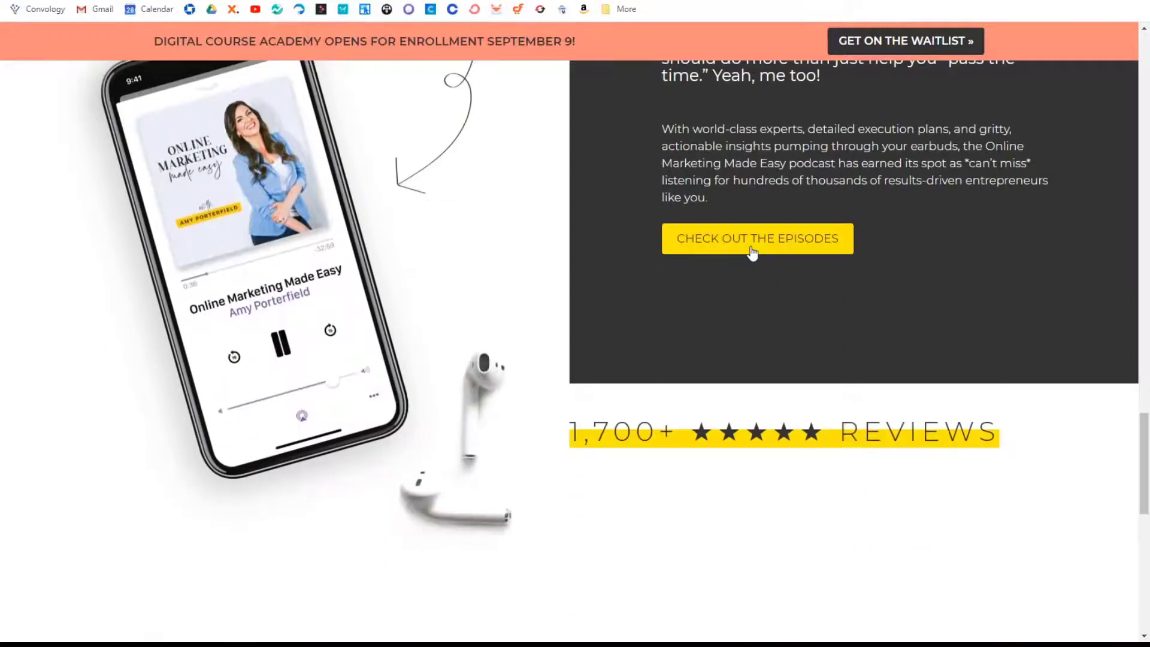
scroll(611, 406, "up", 2)
scroll(605, 428, "down", 4)
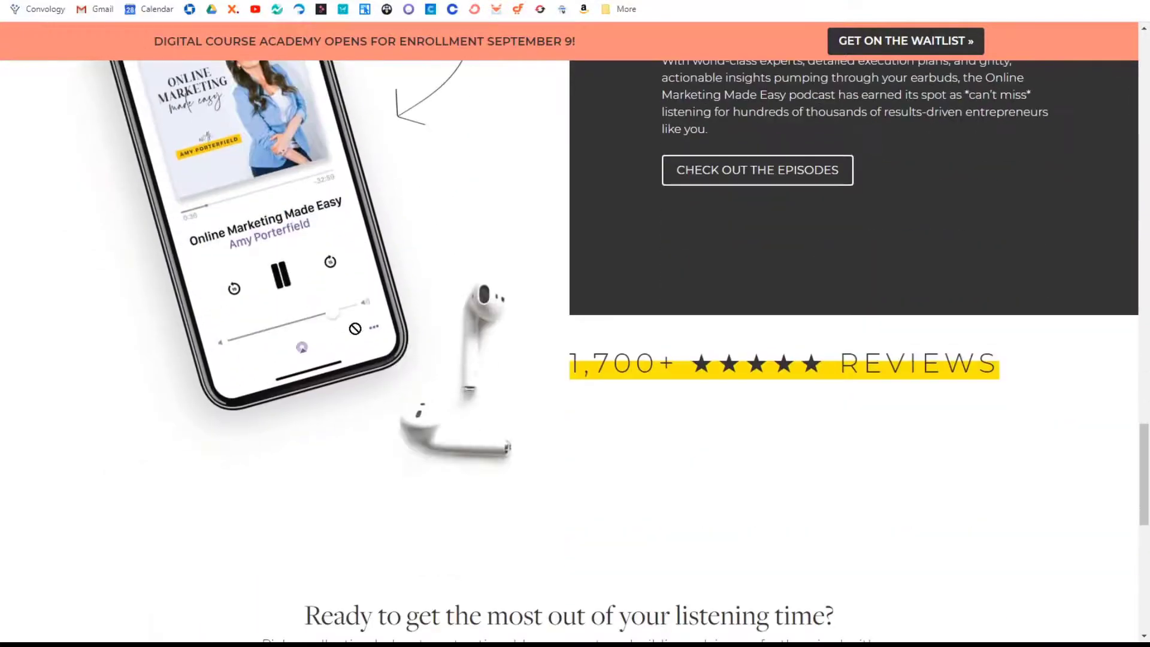
scroll(600, 449, "up", 4)
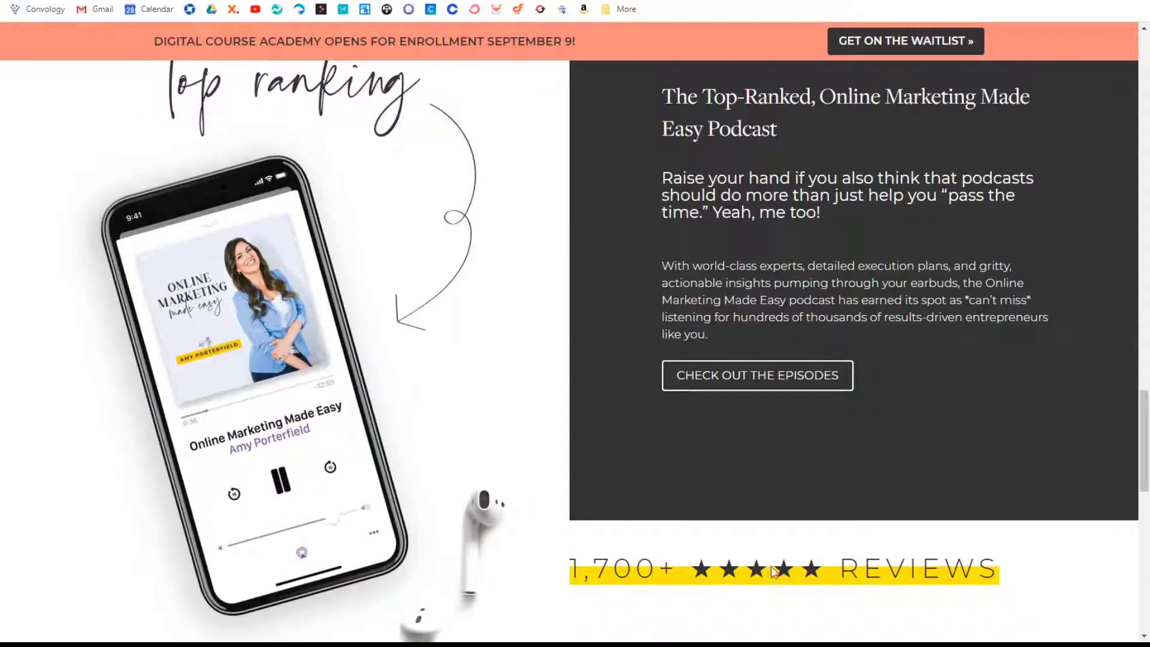
scroll(750, 400, "up", 5)
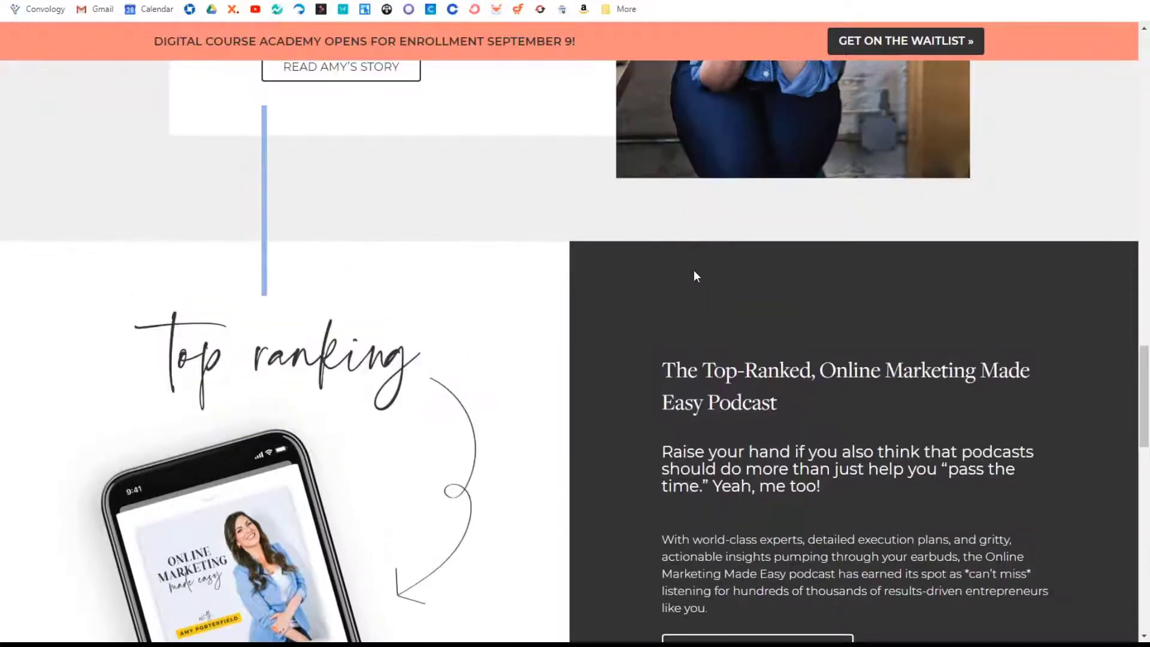
scroll(311, 197, "up", 4)
left_click_drag(264, 375, 309, 393)
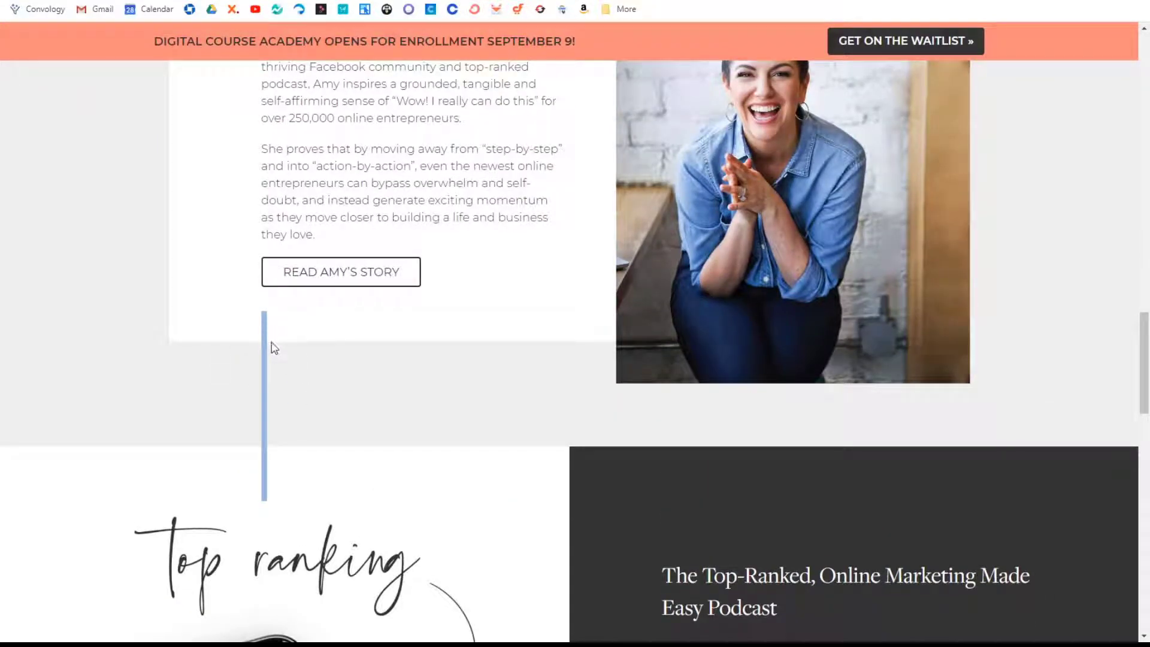
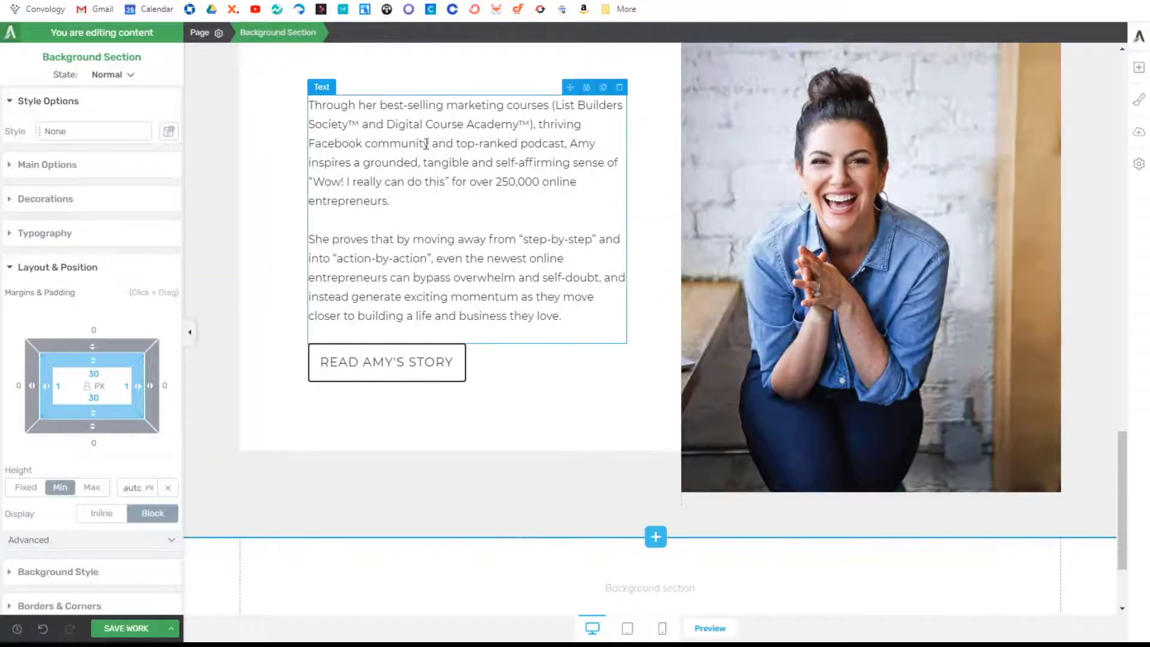
Step: Insert a two-column layout with equal 1/2 columns into the empty background section directly below the bio section
scroll(649, 527, "down", 1)
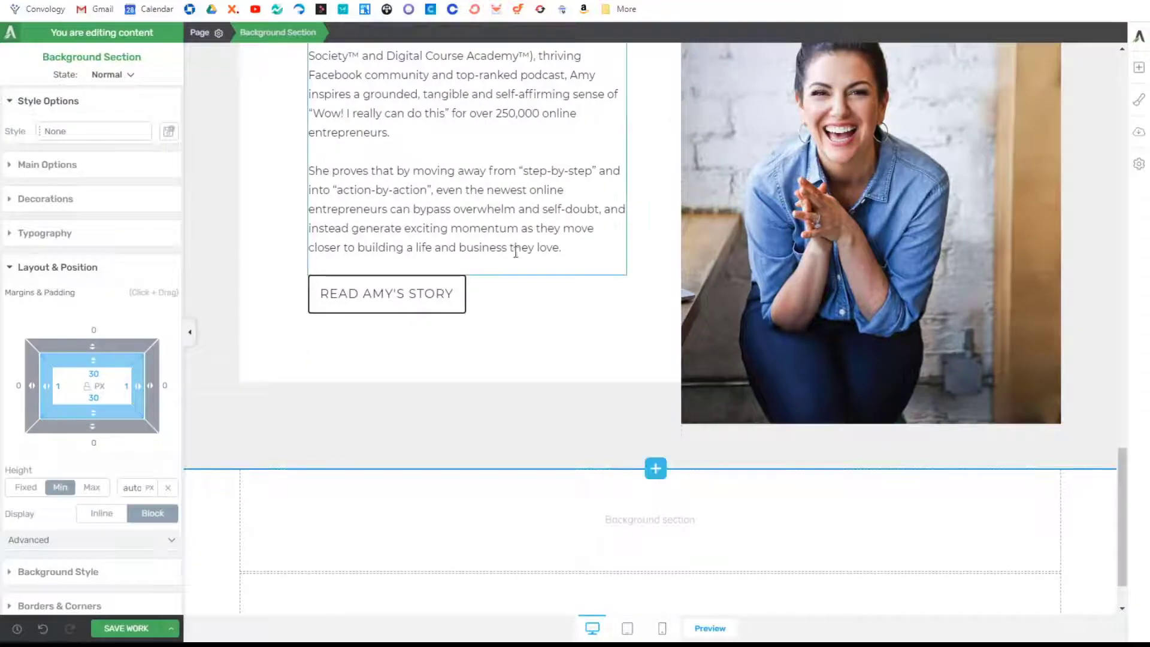
scroll(513, 249, "down", 1)
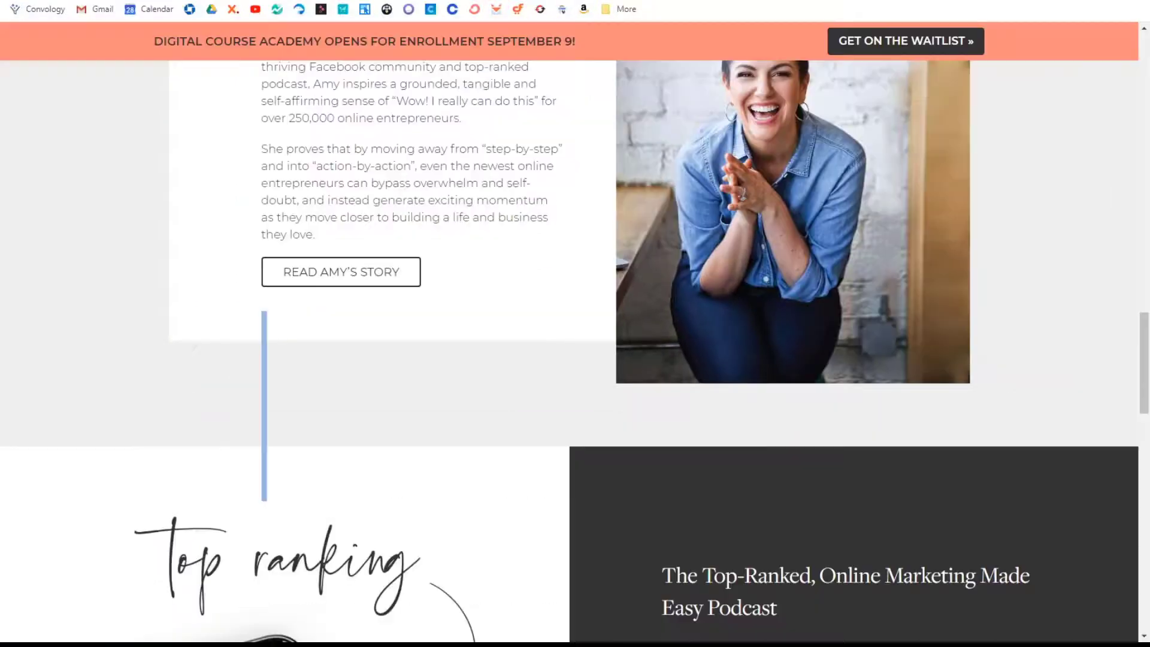
scroll(557, 389, "down", 8)
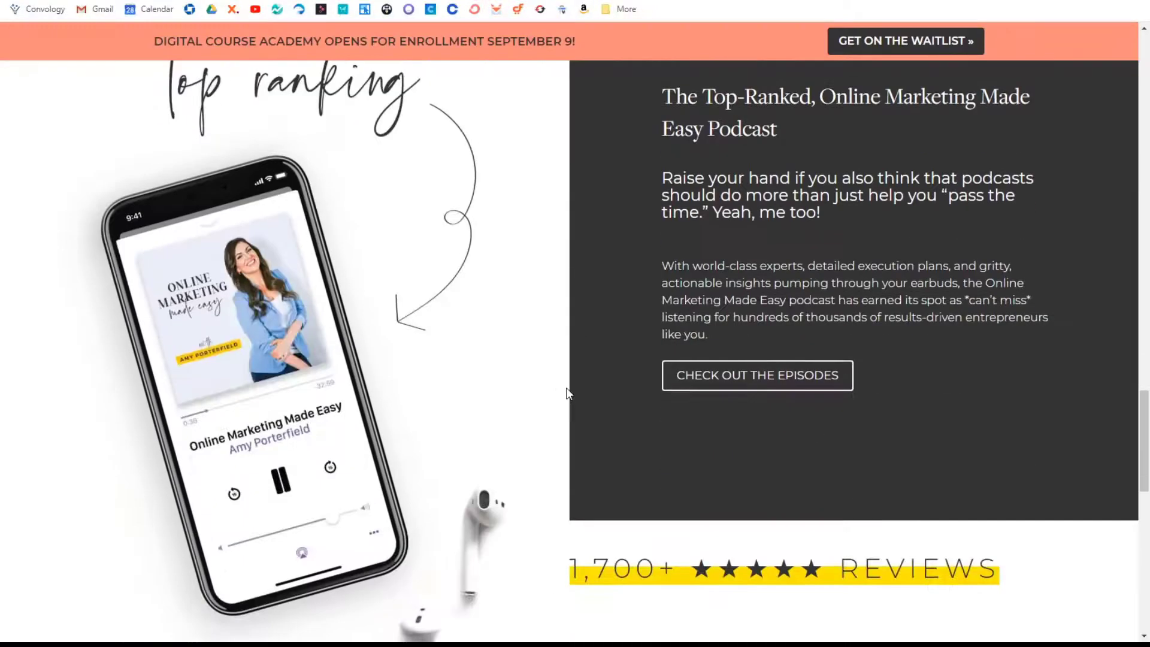
scroll(567, 393, "up", 3)
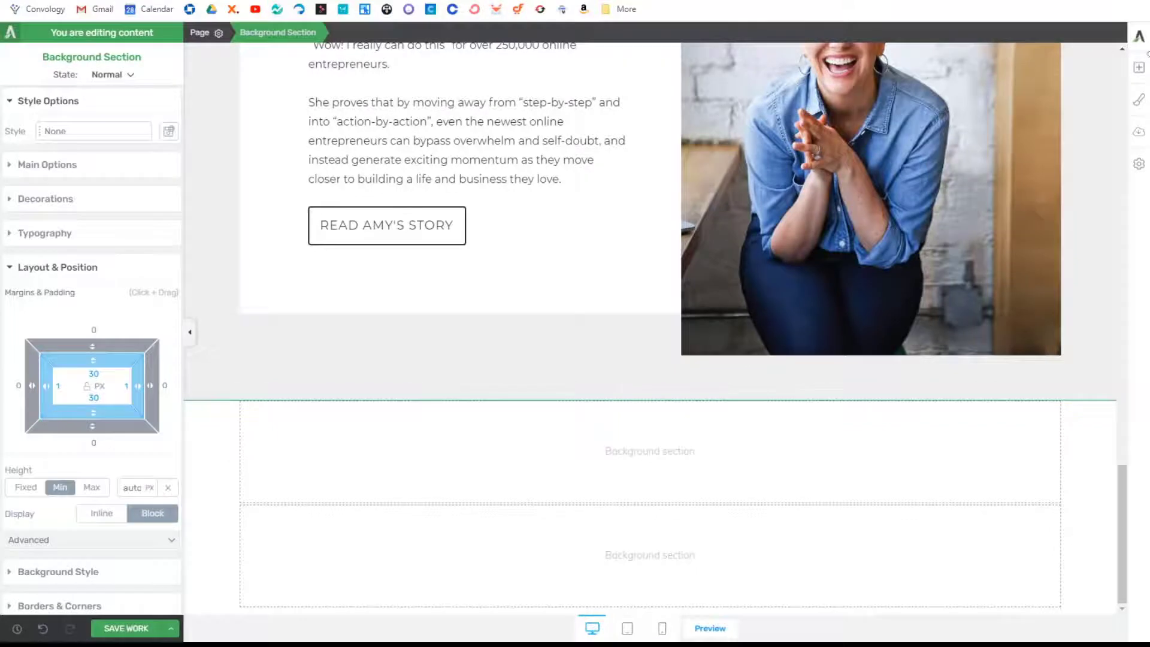
left_click(1138, 67)
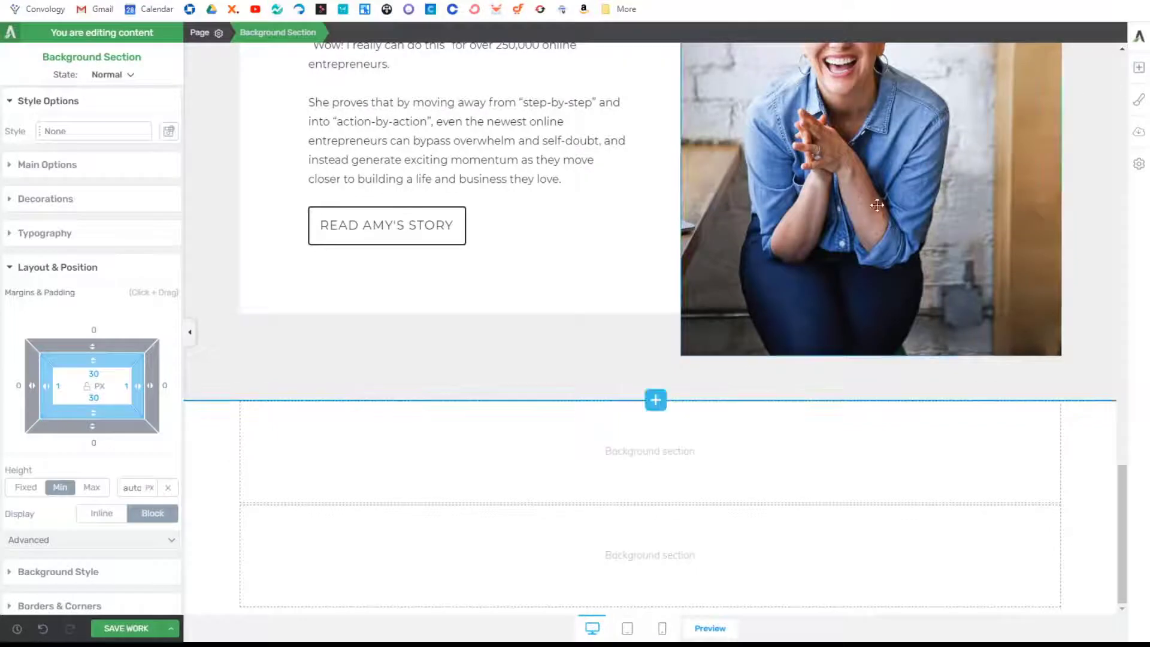
left_click_drag(1091, 223, 675, 446)
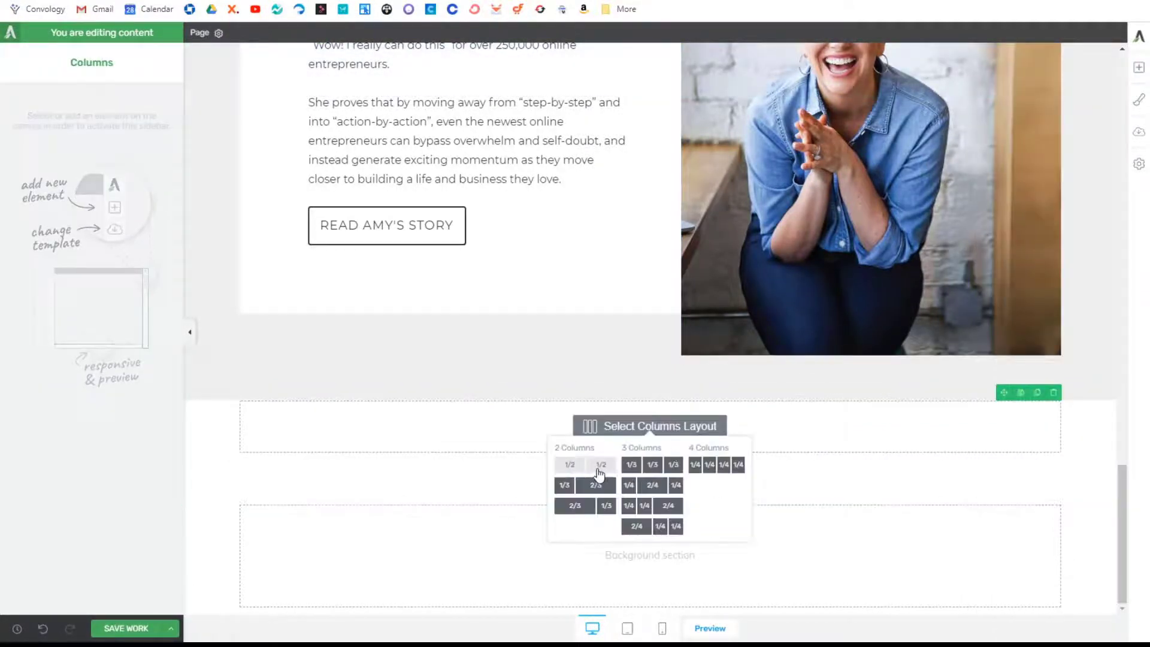
left_click(598, 474)
Step: Stop the podcast background section from inheriting the landing page width and remove the gutter between its two columns
left_click(46, 88)
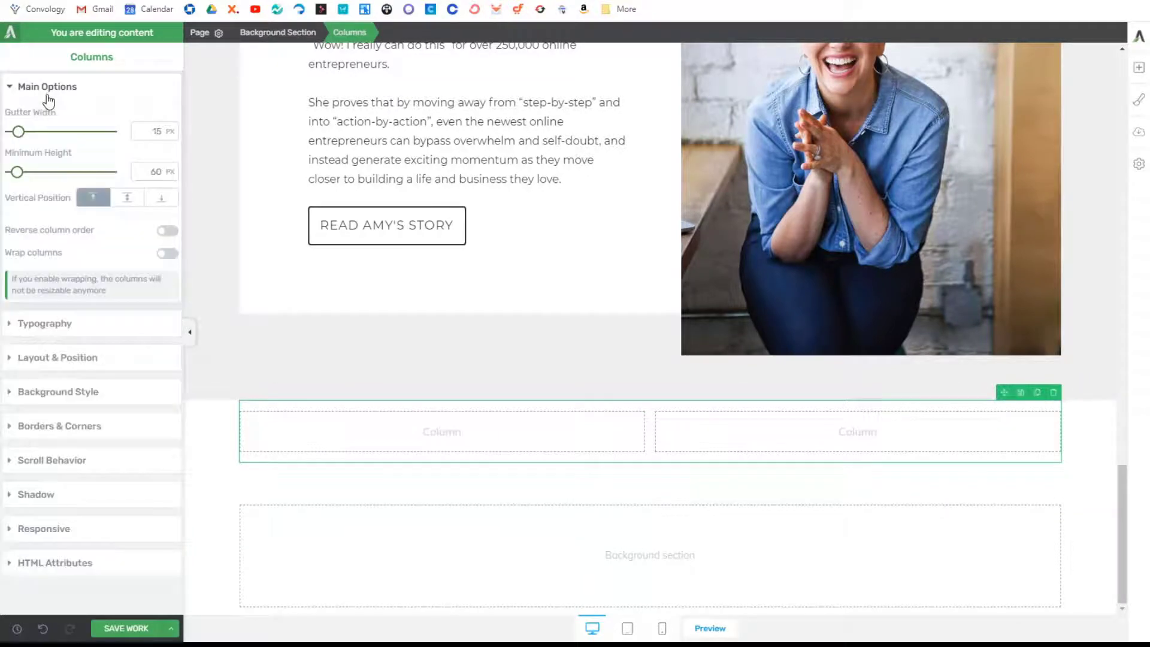
left_click(221, 444)
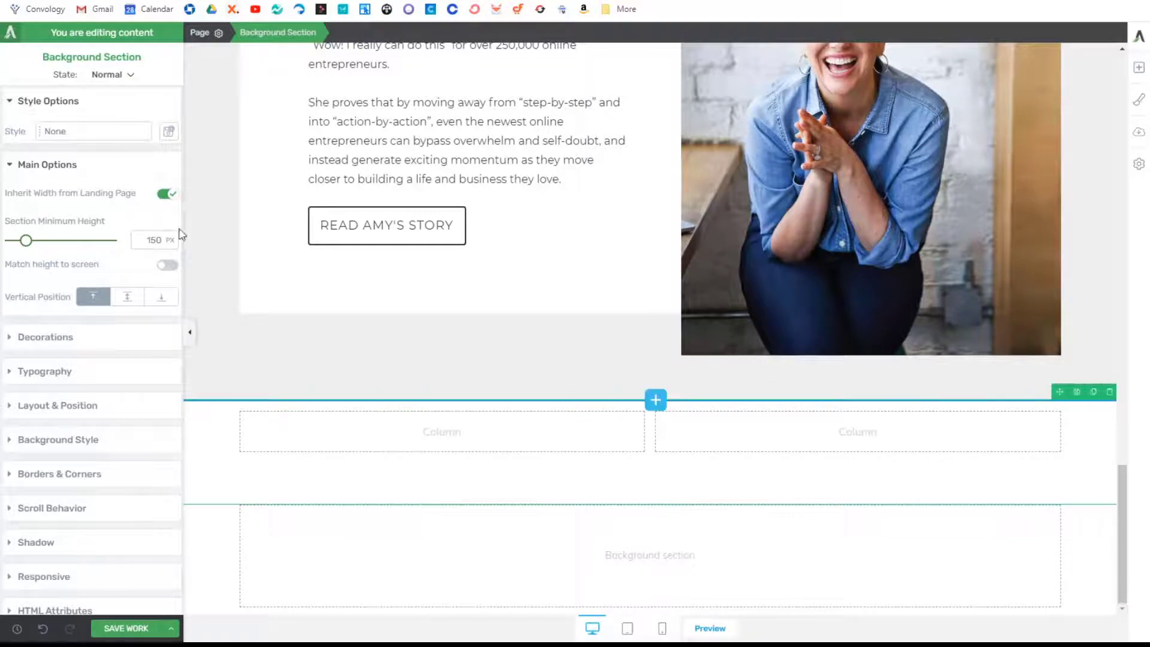
left_click(167, 193)
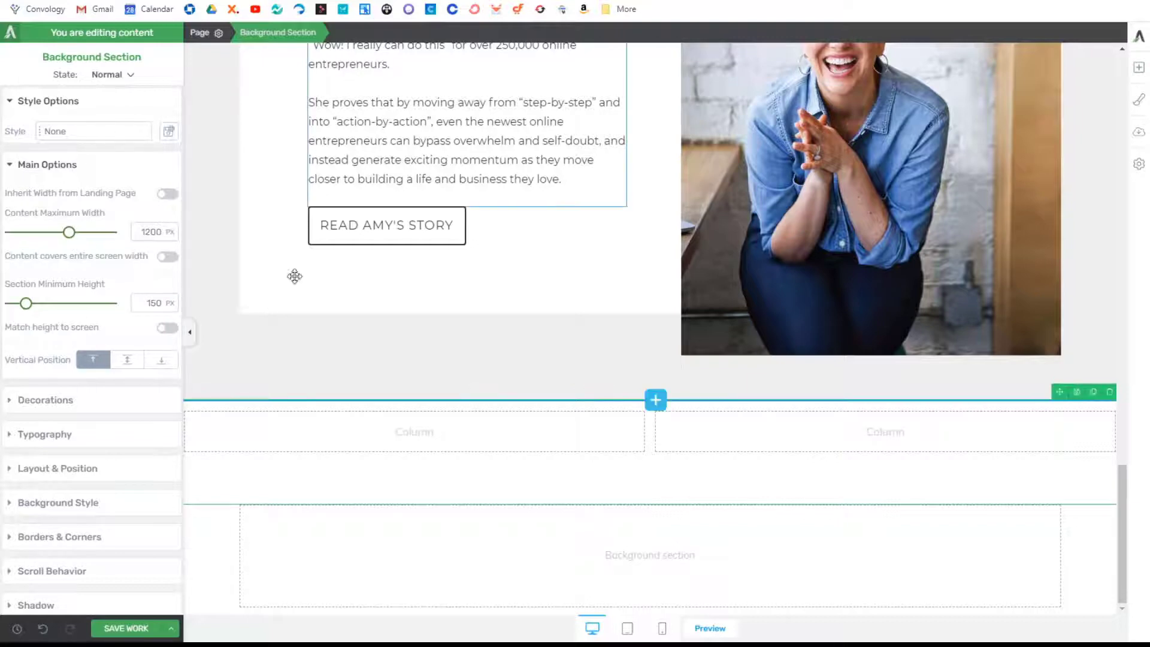
left_click(260, 439)
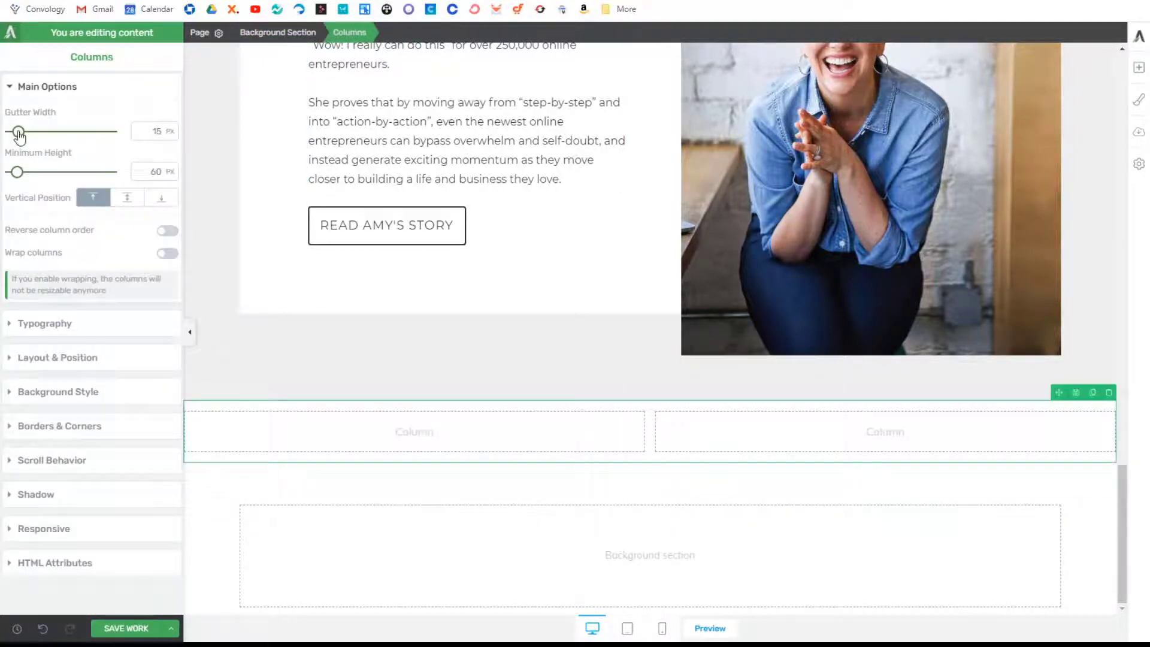
left_click_drag(18, 132, 10, 131)
Step: Set the second podcast column's background color to #333333 and save that color as a global color in My Colors
left_click(801, 431)
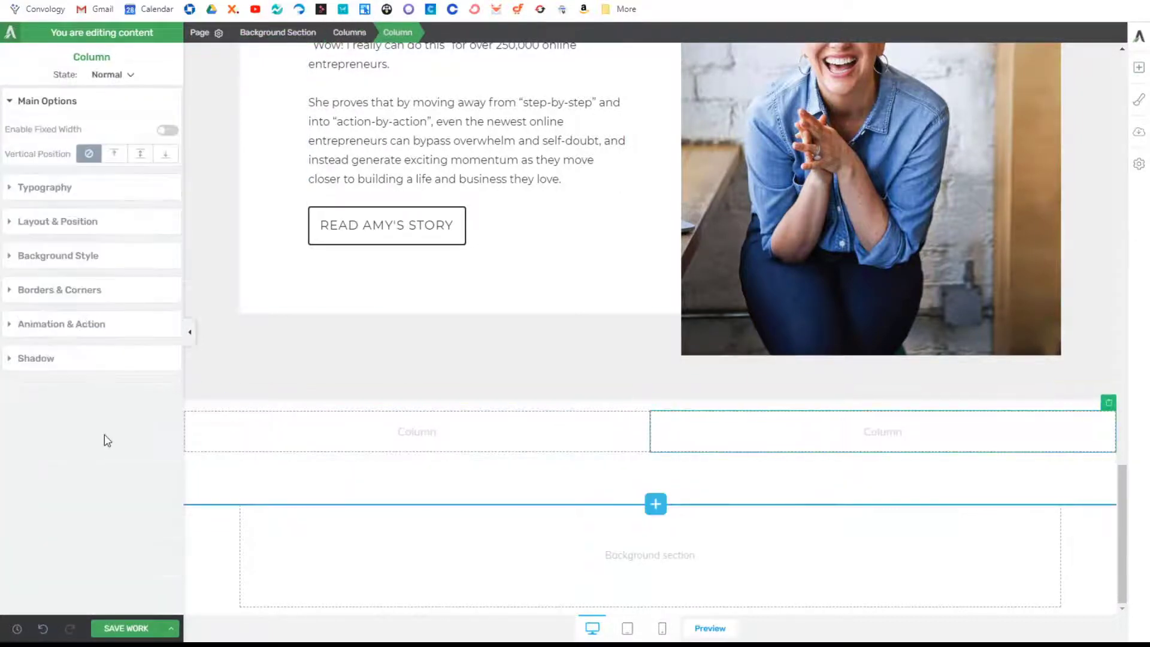
left_click(36, 256)
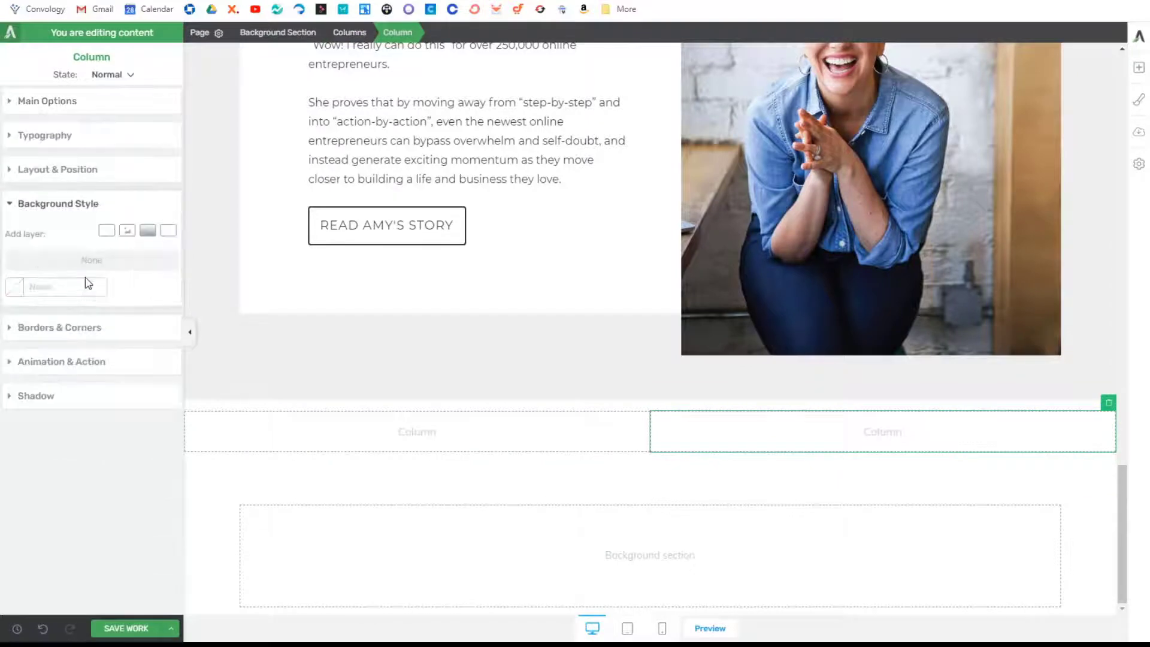
left_click(15, 287)
left_click(90, 475)
type("333")
left_click(88, 495)
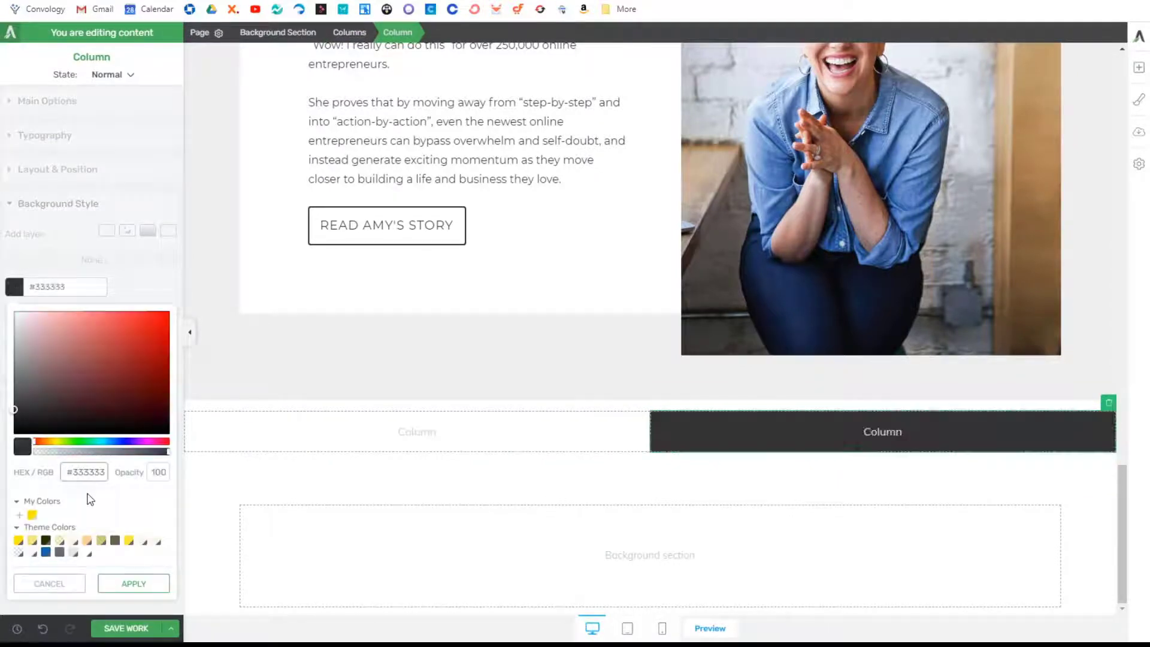
left_click(20, 516)
left_click(77, 522)
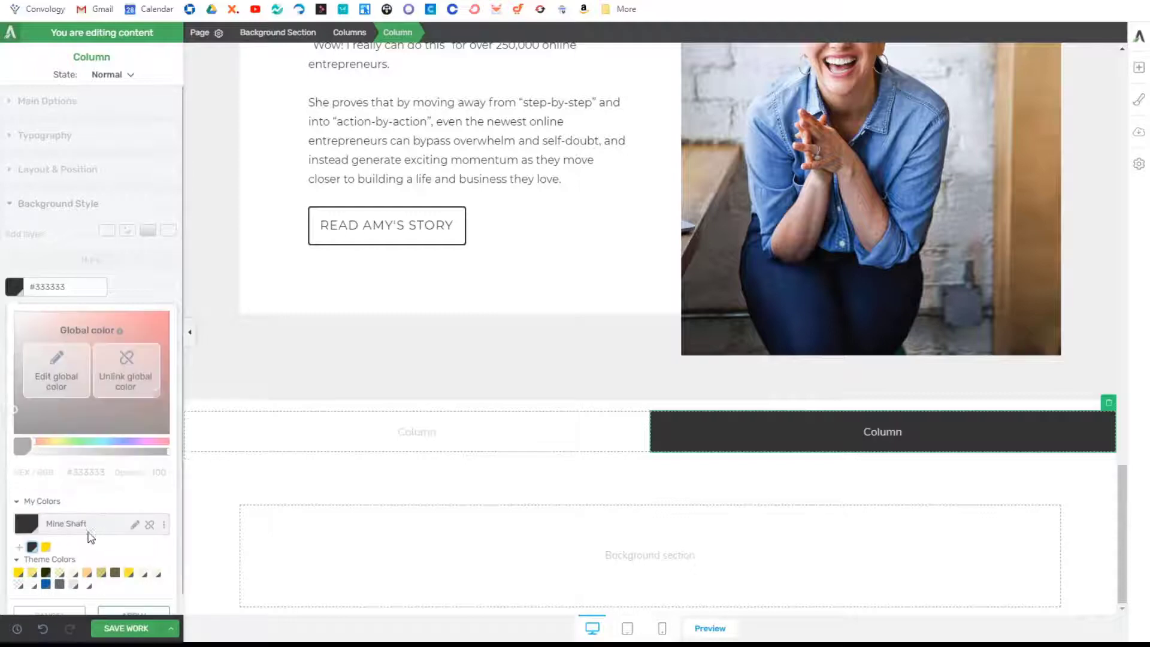
scroll(129, 569, "down", 1)
left_click(134, 596)
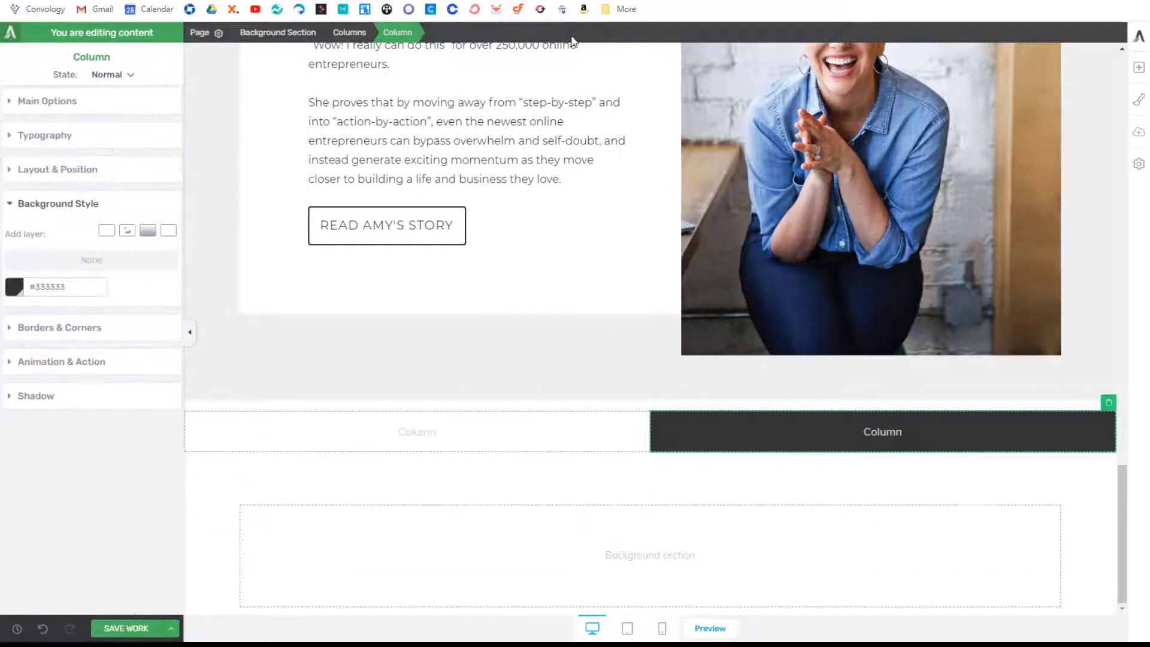
Step: Copy the podcast heading, subheading and paragraph from the reference page into a new text element in the dark column
key("ctrl+Tab")
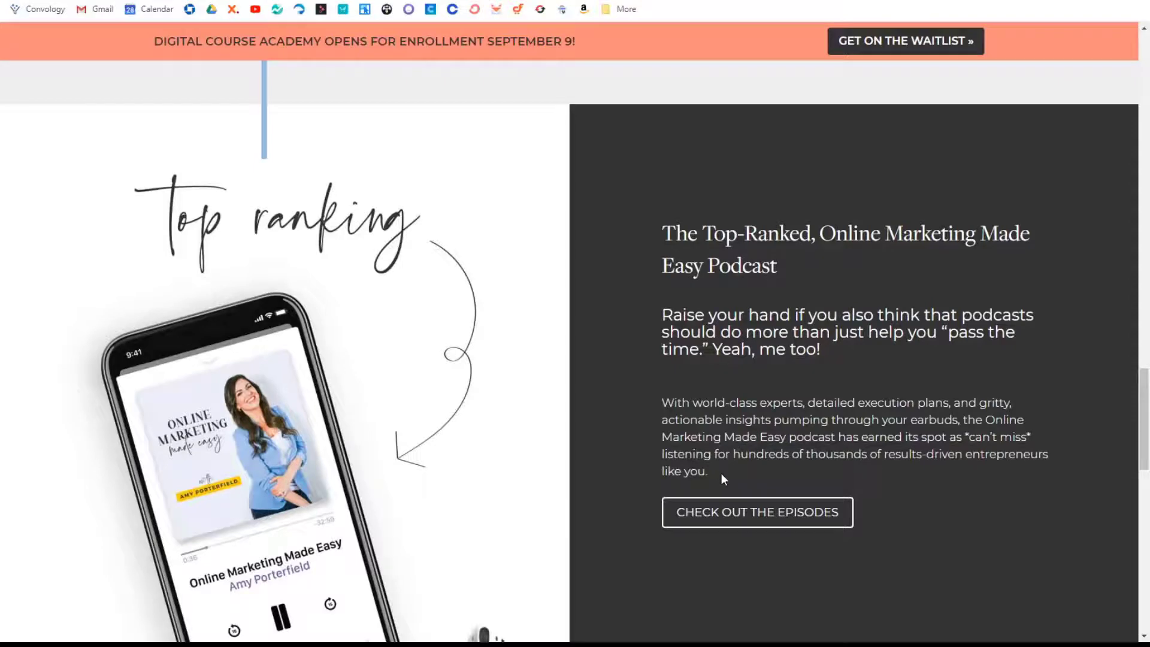
left_click_drag(721, 473, 667, 233)
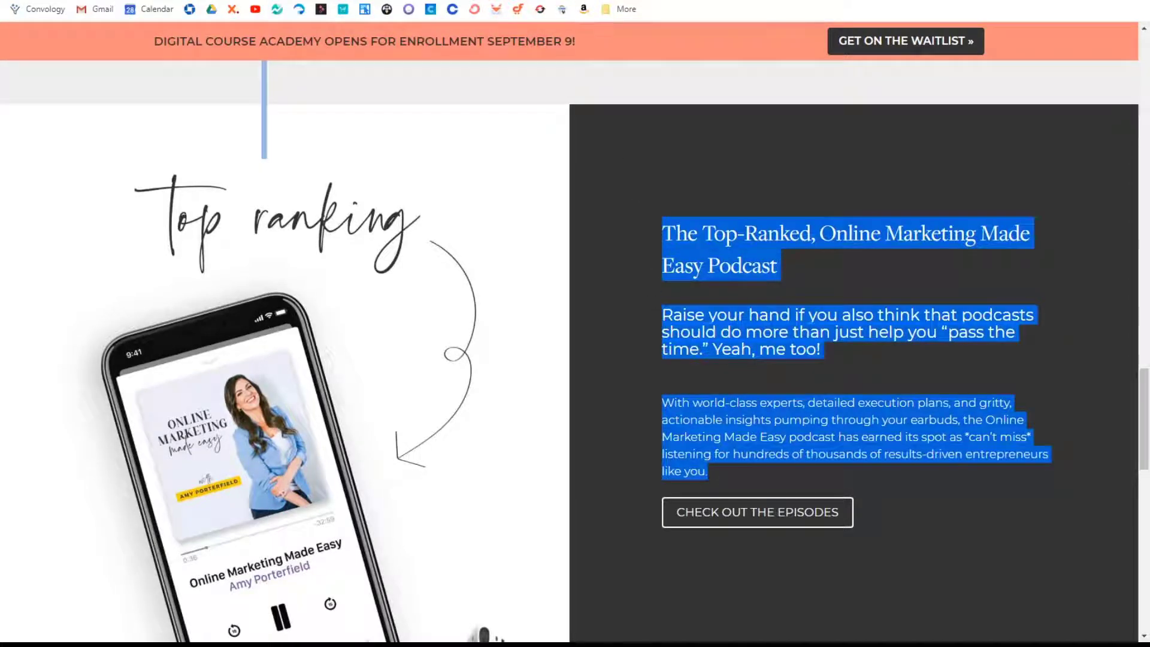
key("ctrl+shift+Tab")
left_click(1138, 67)
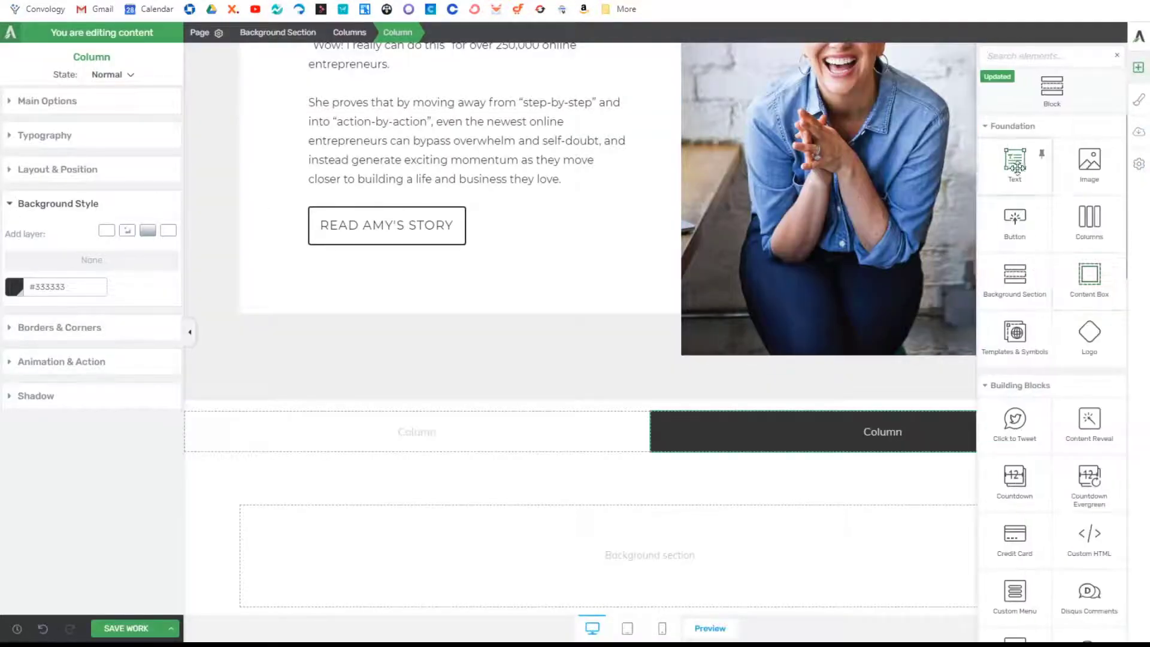
left_click_drag(1014, 161, 911, 428)
type("The Top-Ranked, Online Marketing Made Easy Podcast Raise your hand if you also think that podcasts should do more than just help you \"pass the time.\" Yeah, me too!")
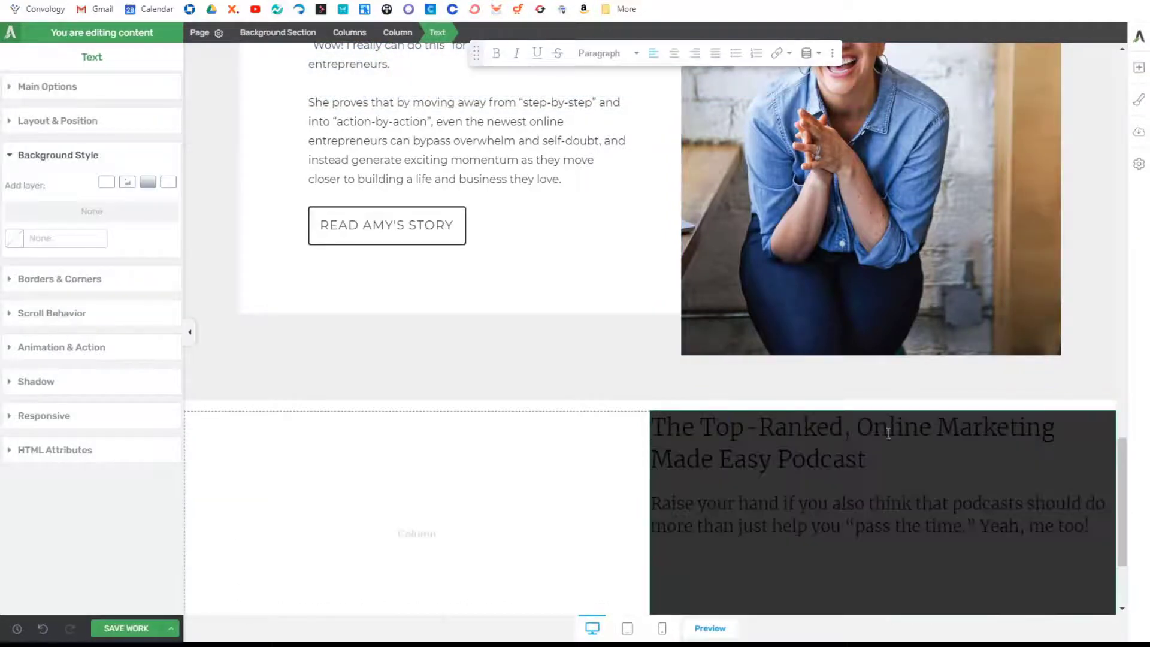
scroll(764, 455, "down", 3)
Step: Copy the paragraph starting "With world-class experts" from the reference page and paste it below the podcast subheading
key("ctrl+Tab")
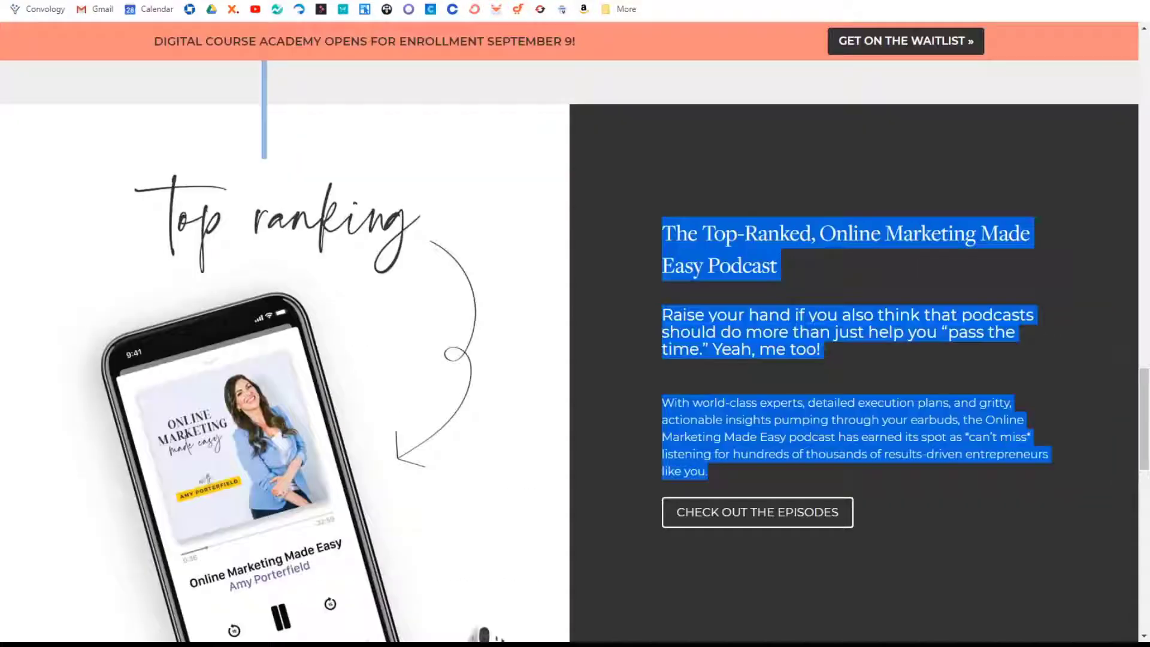
left_click_drag(716, 476, 667, 400)
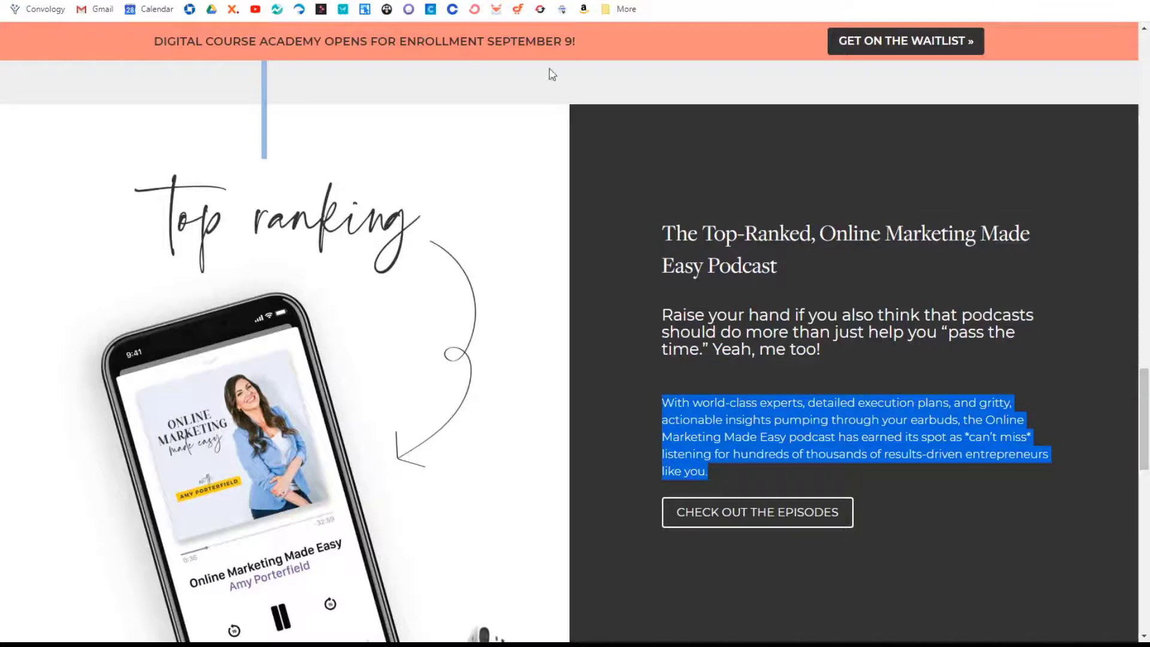
key("ctrl+Tab")
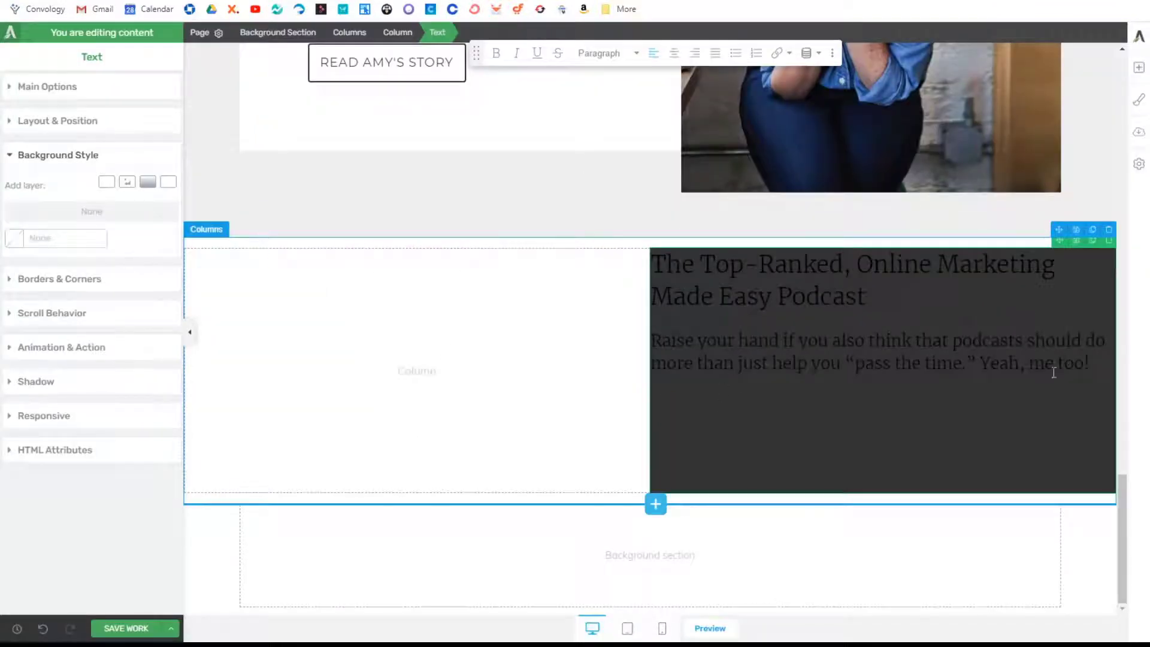
left_click(1105, 365)
key("Return")
key("ctrl+v")
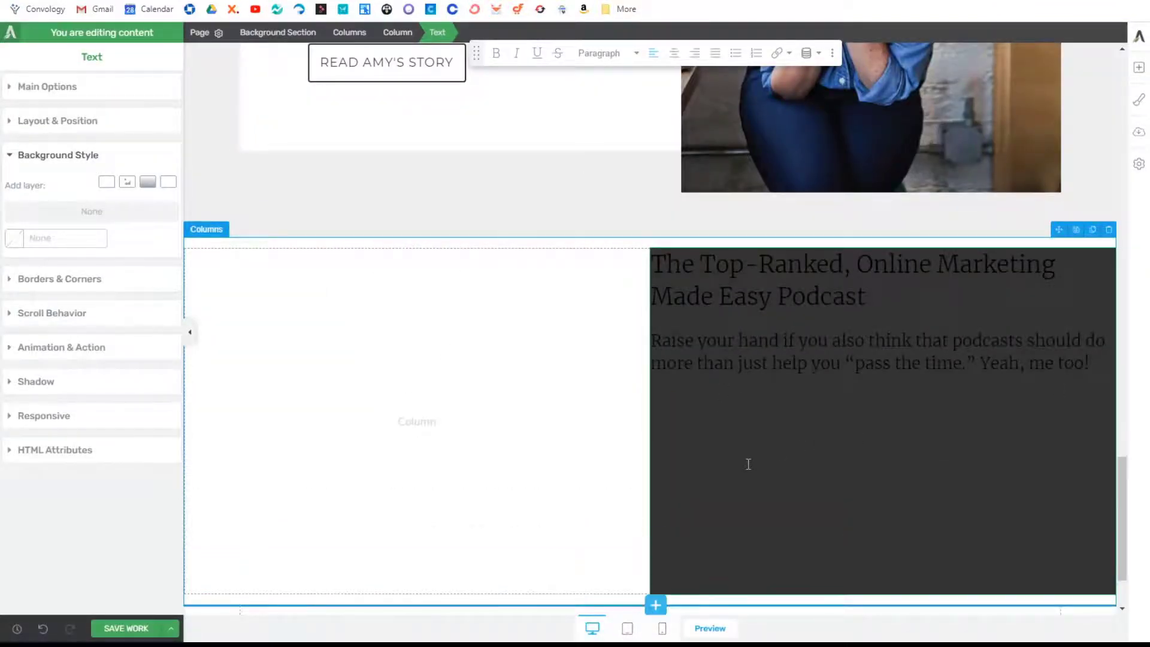
Step: Delete the duplicate "With world-class experts" paragraph from the podcast text element
key("ctrl+a")
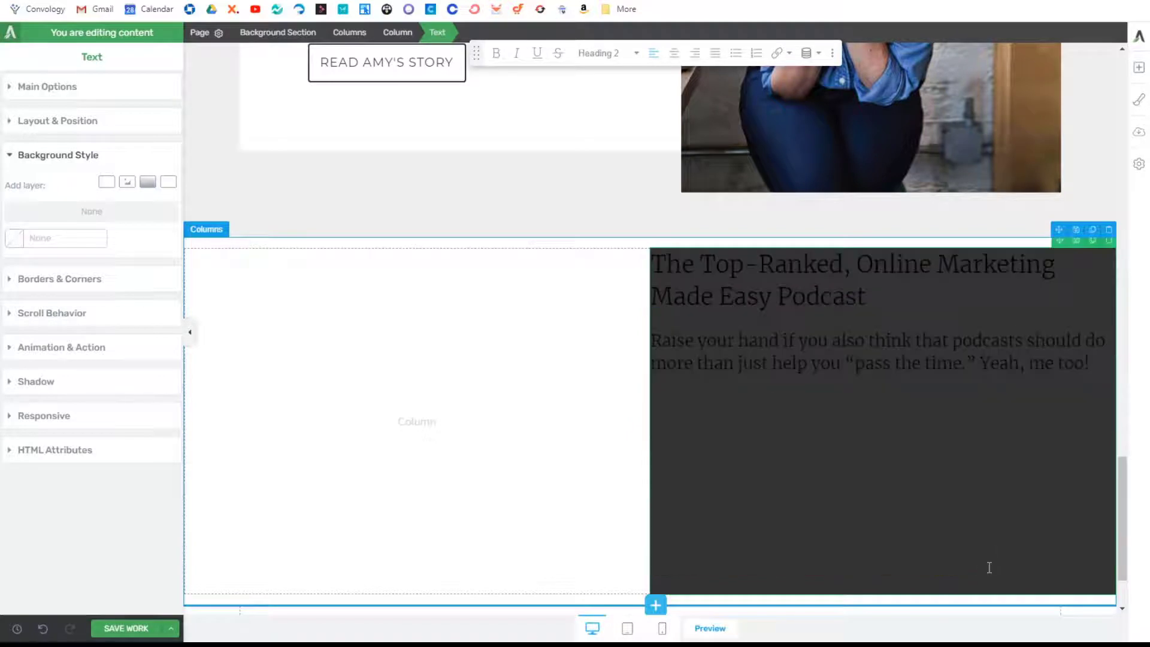
left_click_drag(988, 564, 647, 403)
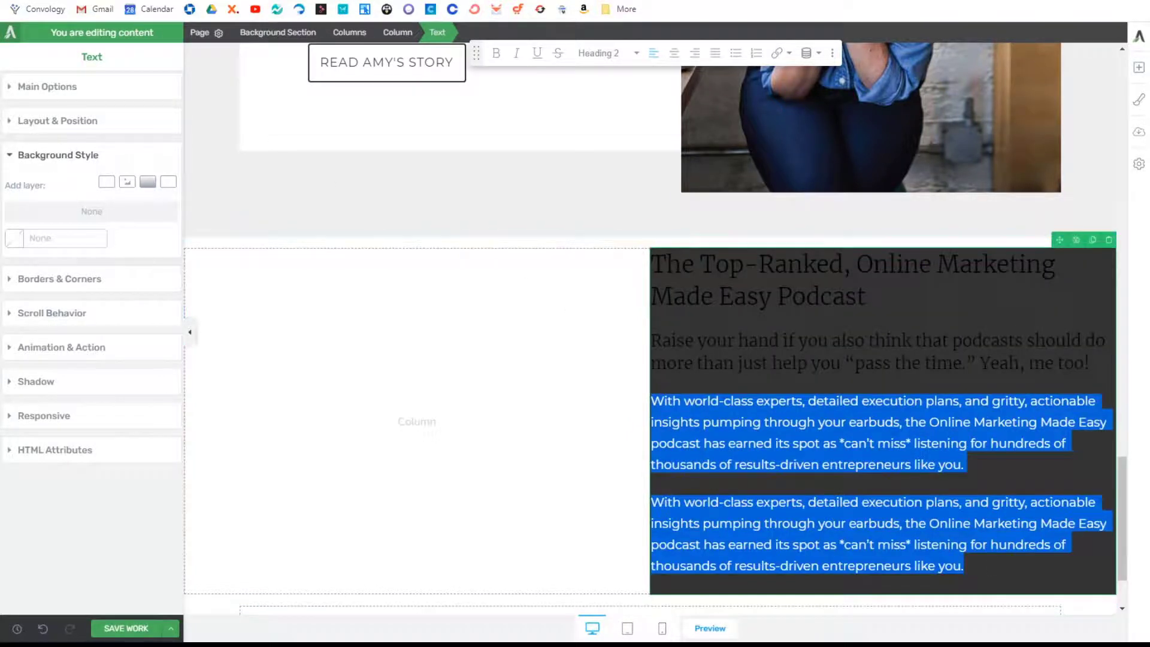
left_click(945, 549)
left_click_drag(985, 566, 650, 465)
key("BackSpace")
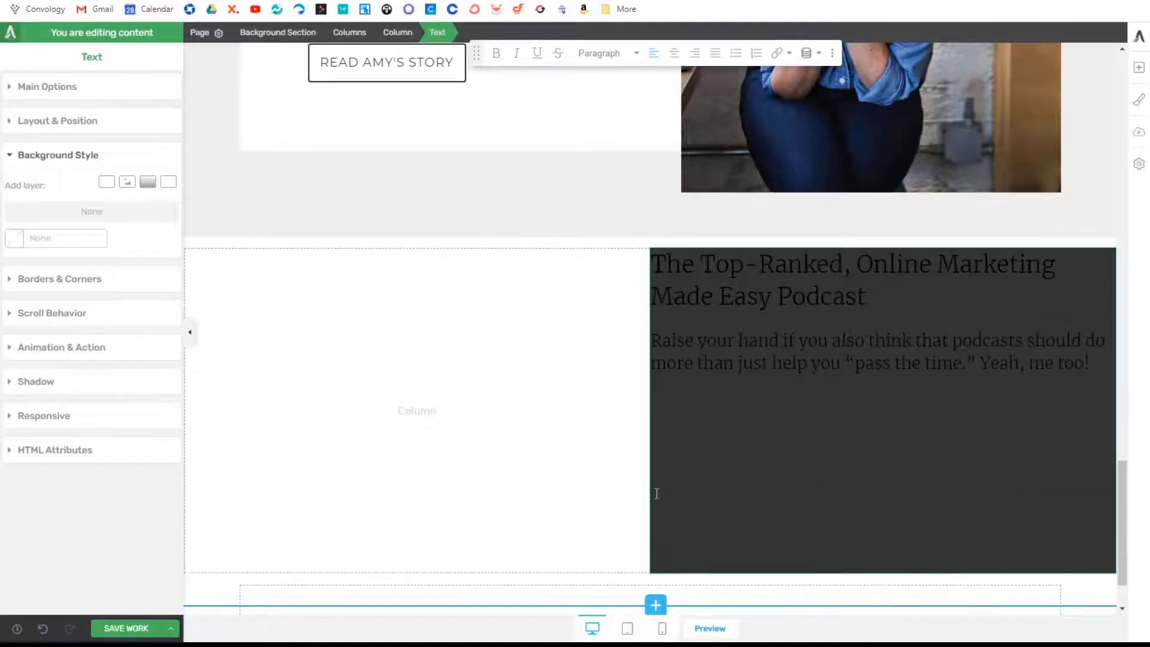
left_click_drag(1025, 557, 658, 496)
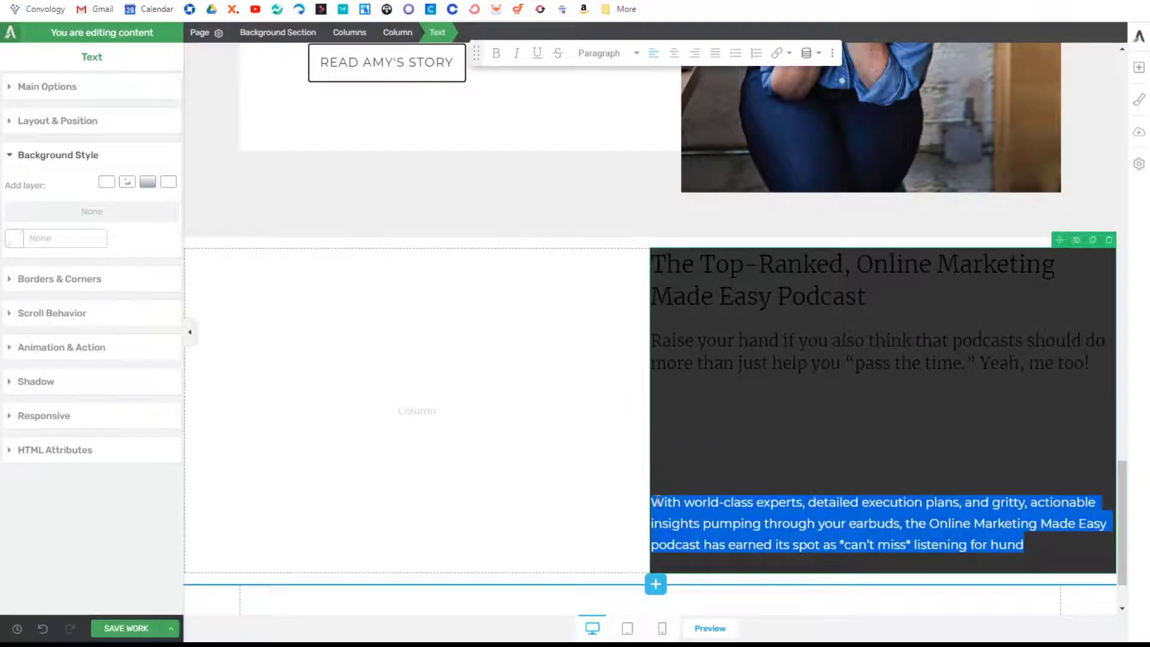
key("BackSpace")
key("ctrl+z")
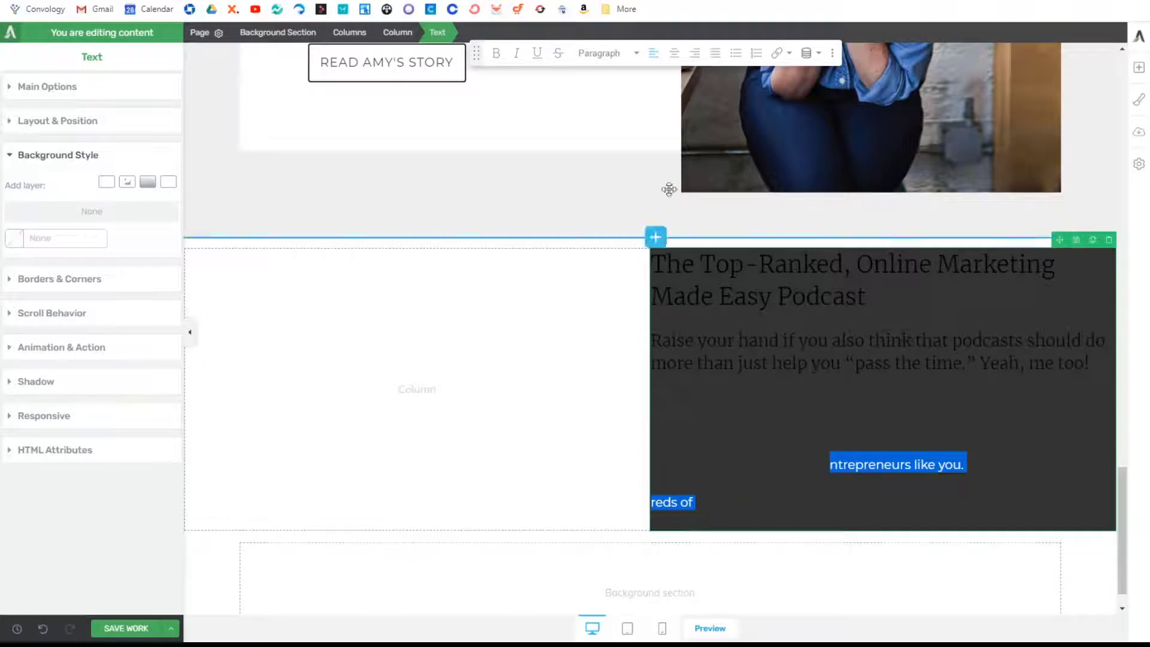
Step: Set the dark podcast column's typography color to white, #ffffff
left_click(404, 34)
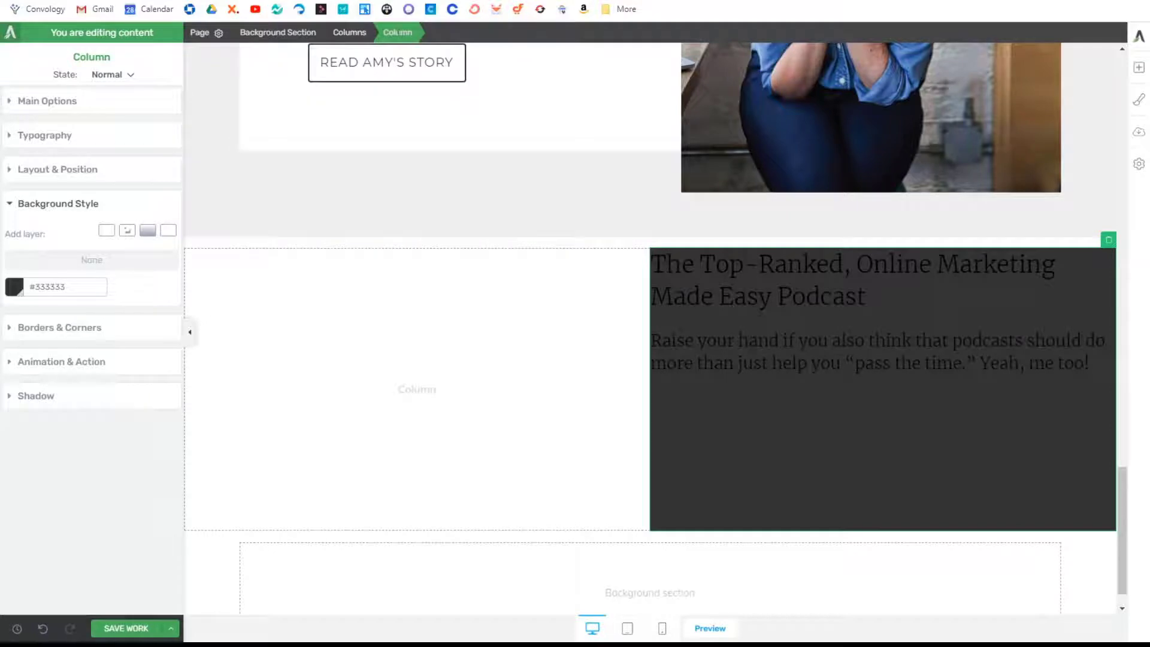
left_click(42, 136)
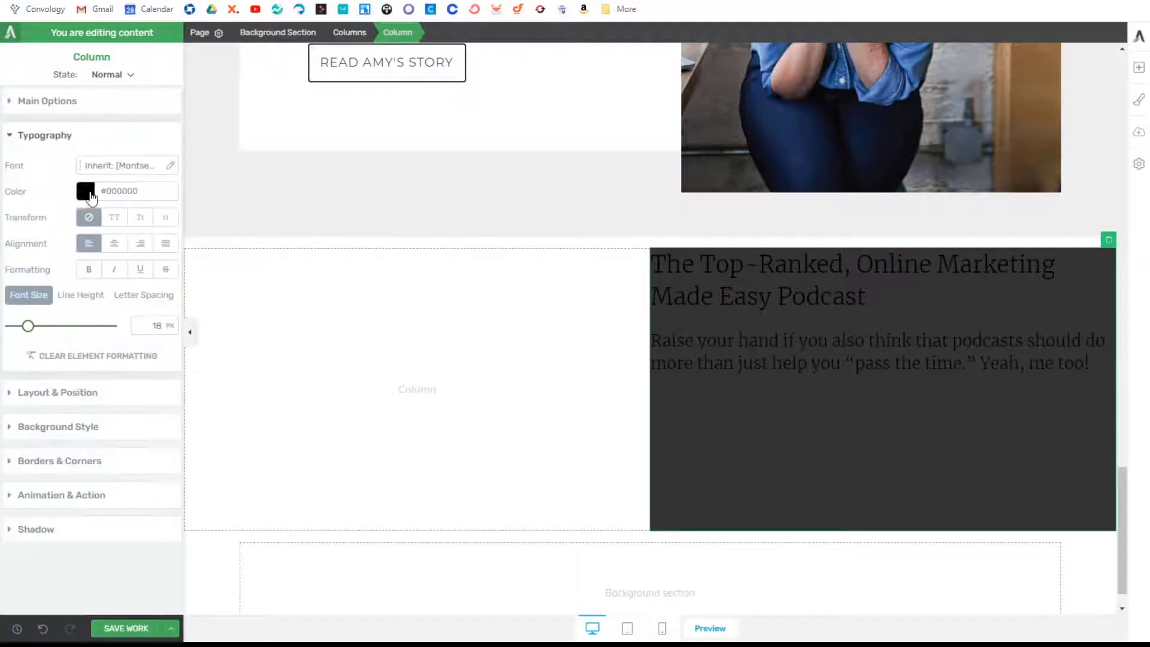
left_click(85, 191)
left_click(154, 487)
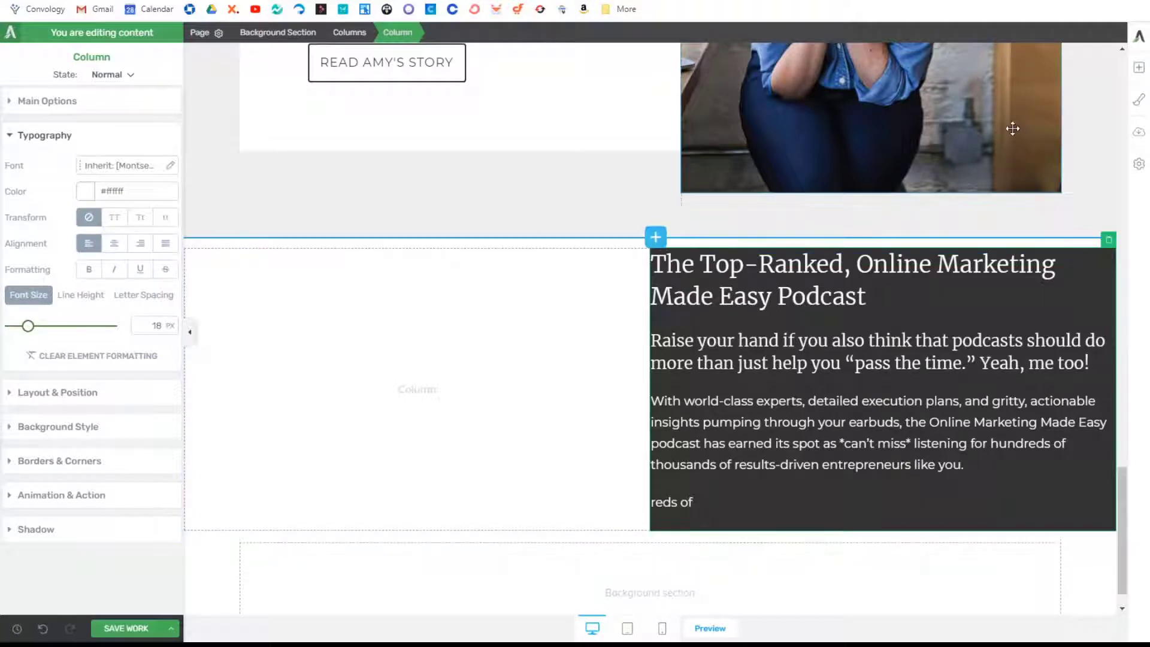
Step: Add a content box at the top of the dark column and move the podcast text element into it
left_click(1138, 67)
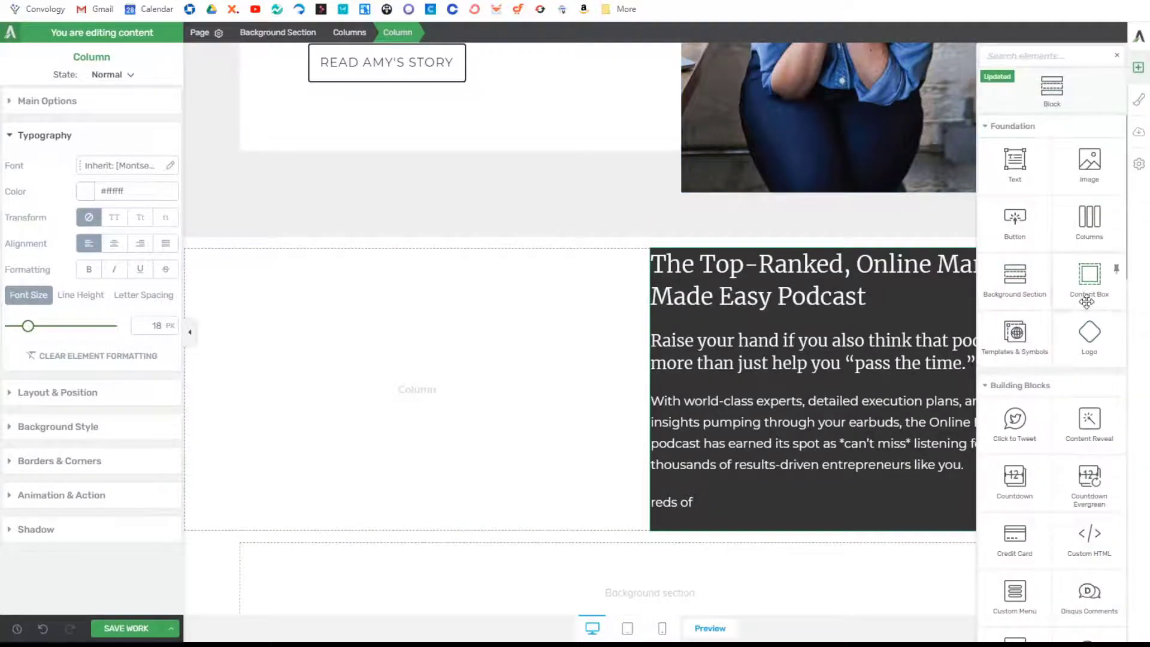
left_click_drag(1089, 278, 868, 275)
left_click(911, 360)
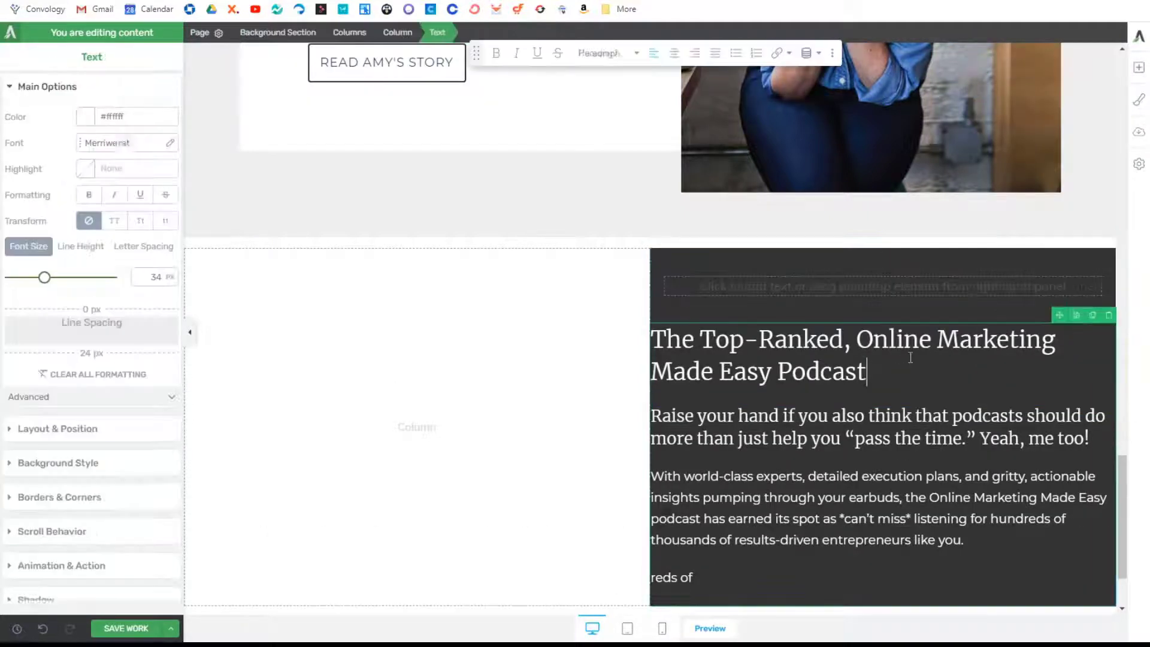
left_click_drag(1060, 314, 965, 286)
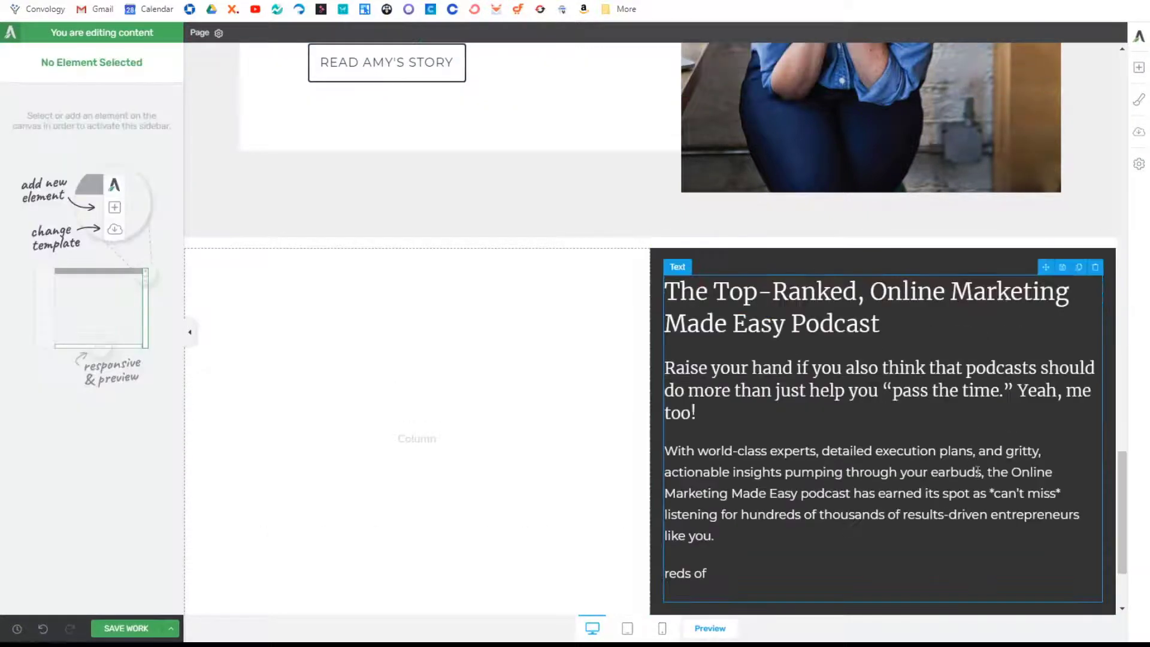
Step: Set the podcast content box's top and bottom margins to 0 and its padding to 100 px on all sides
left_click(887, 391)
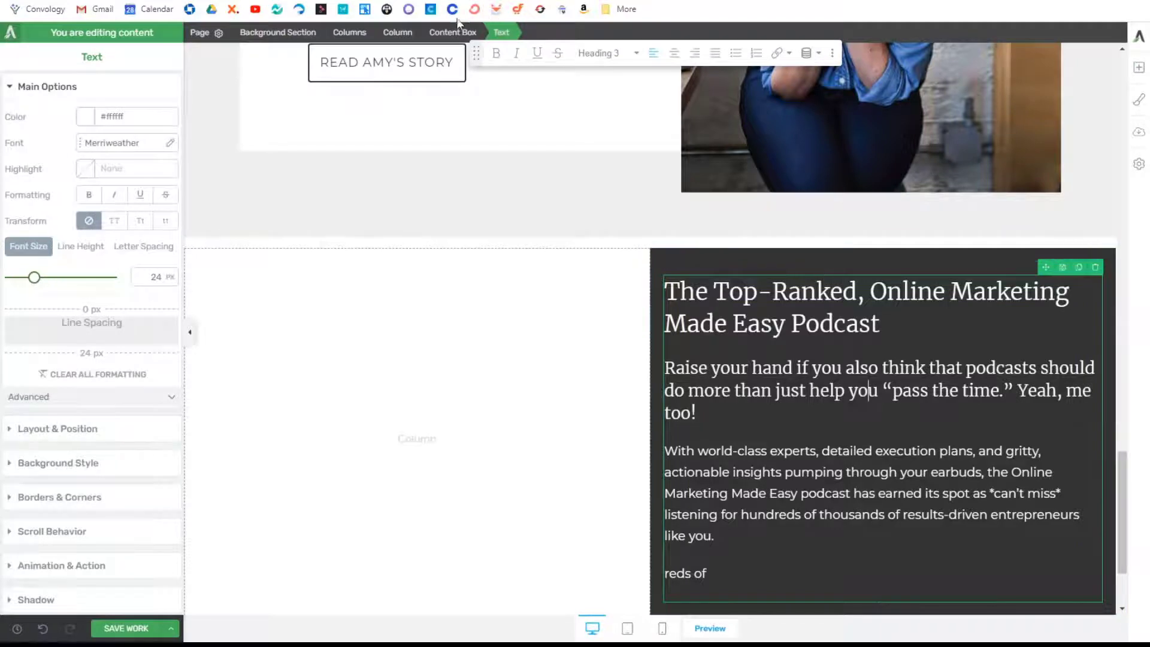
left_click(441, 34)
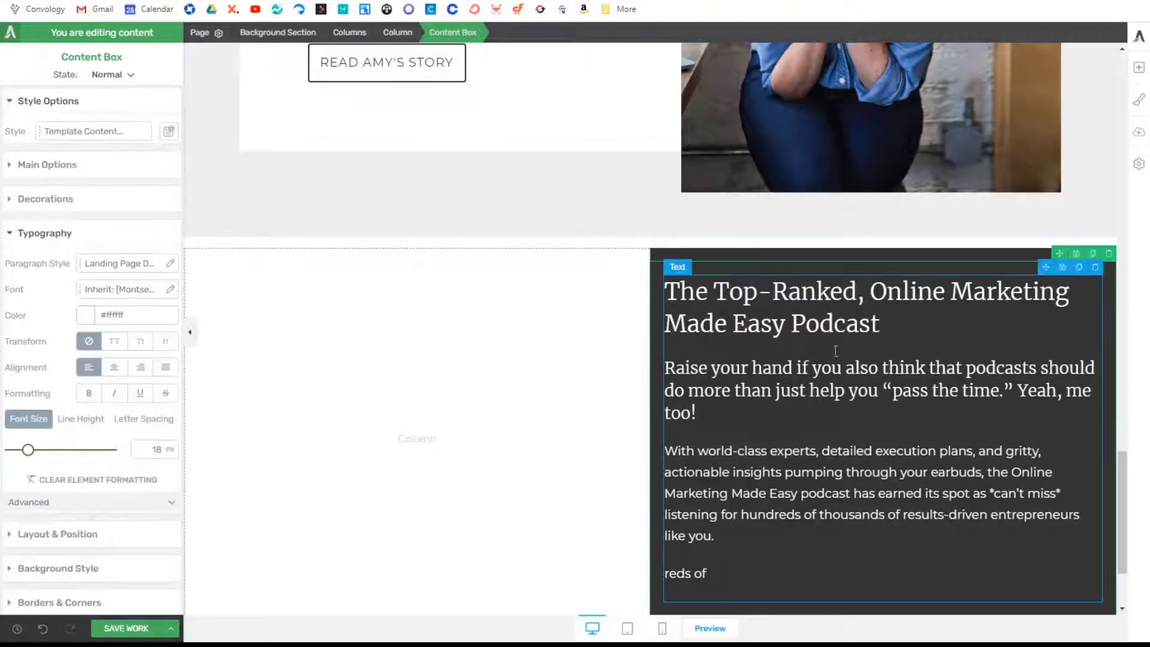
left_click(50, 534)
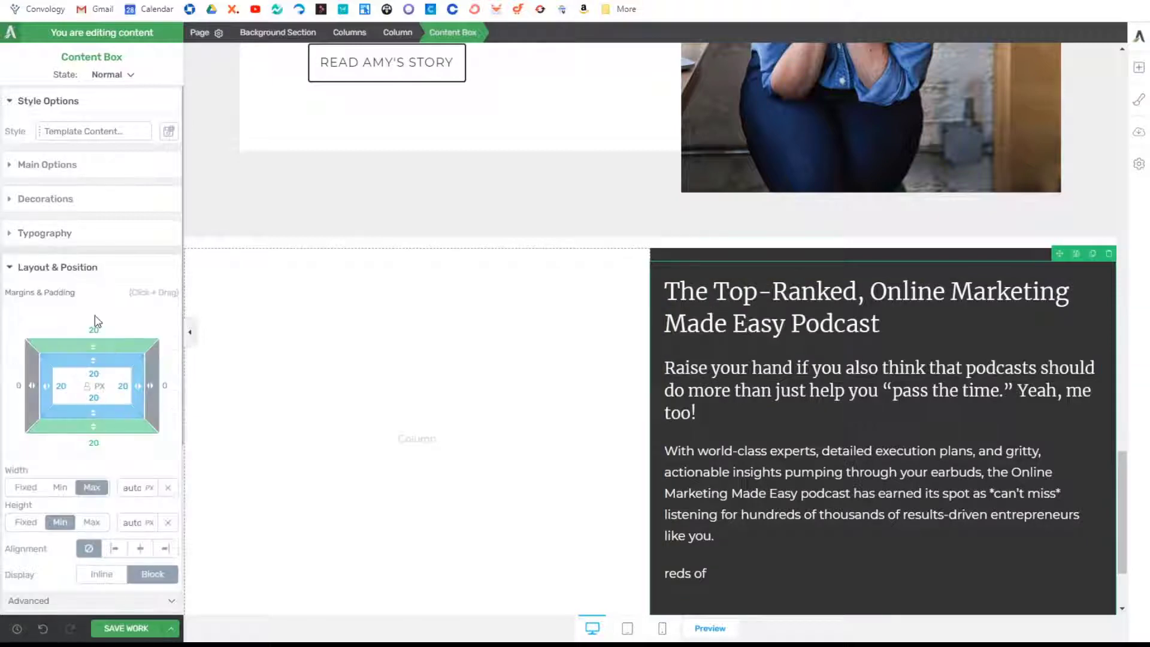
type("0")
left_click(95, 443)
type("0")
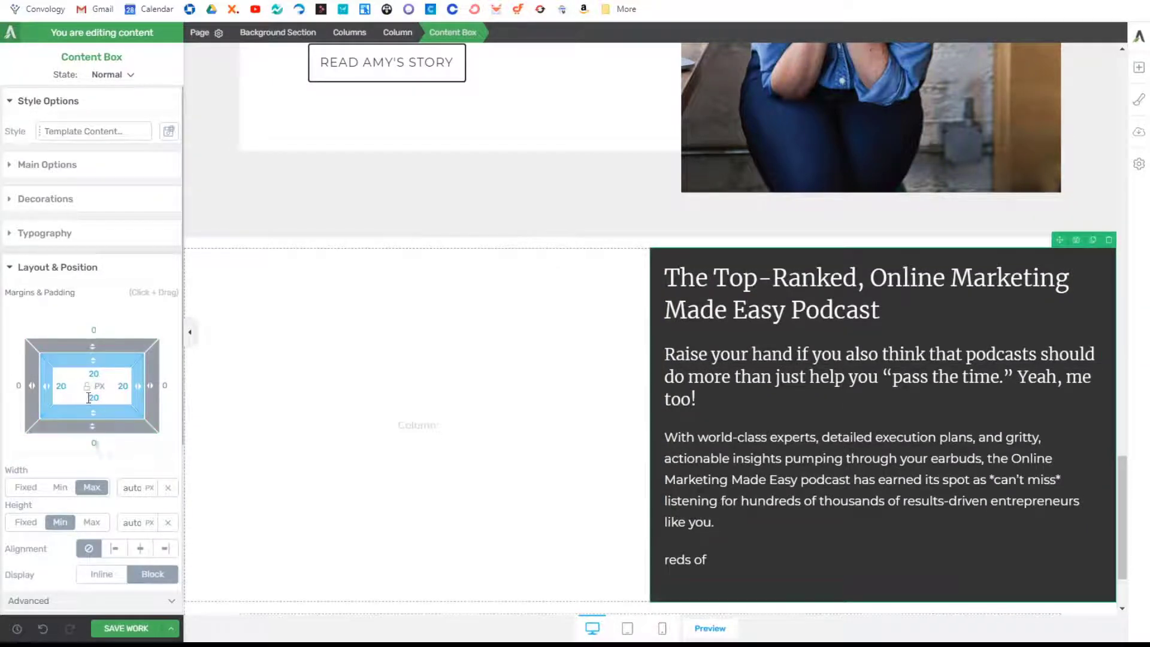
type("80")
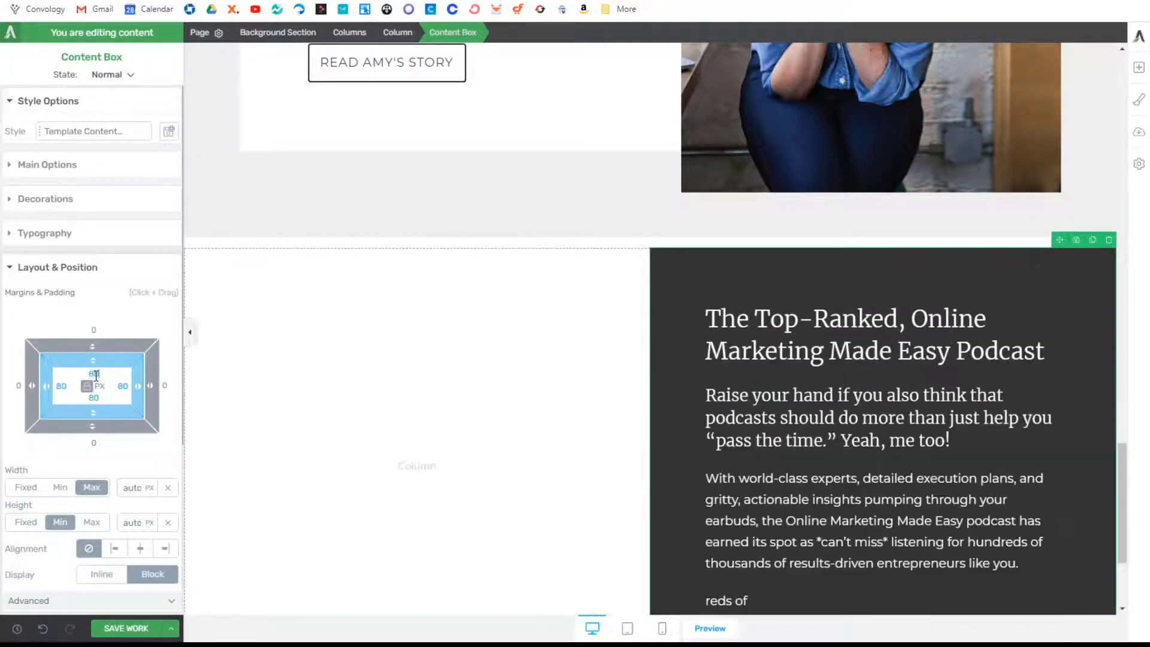
scroll(565, 310, "down", 3)
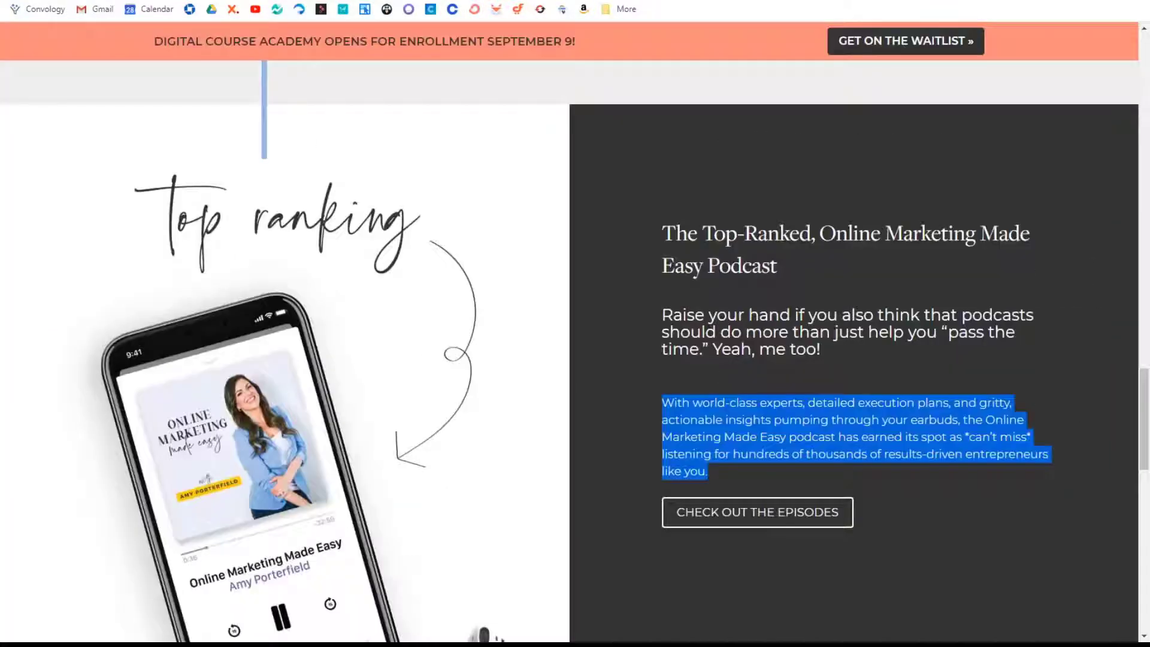
scroll(557, 226, "down", 5)
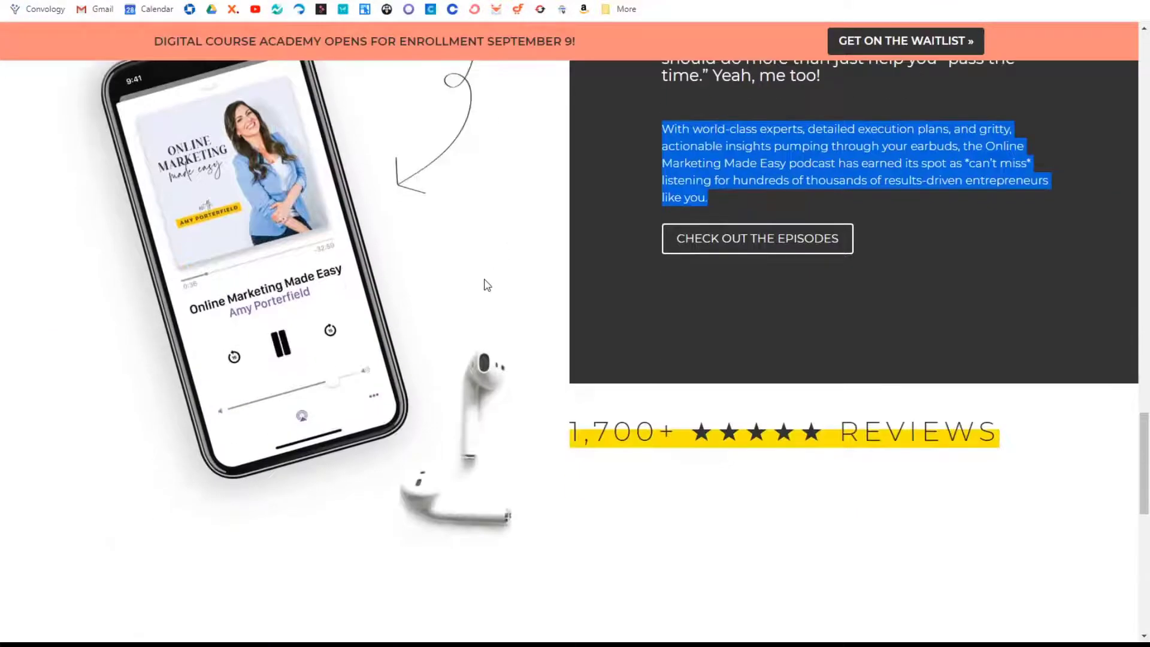
scroll(480, 288, "up", 2)
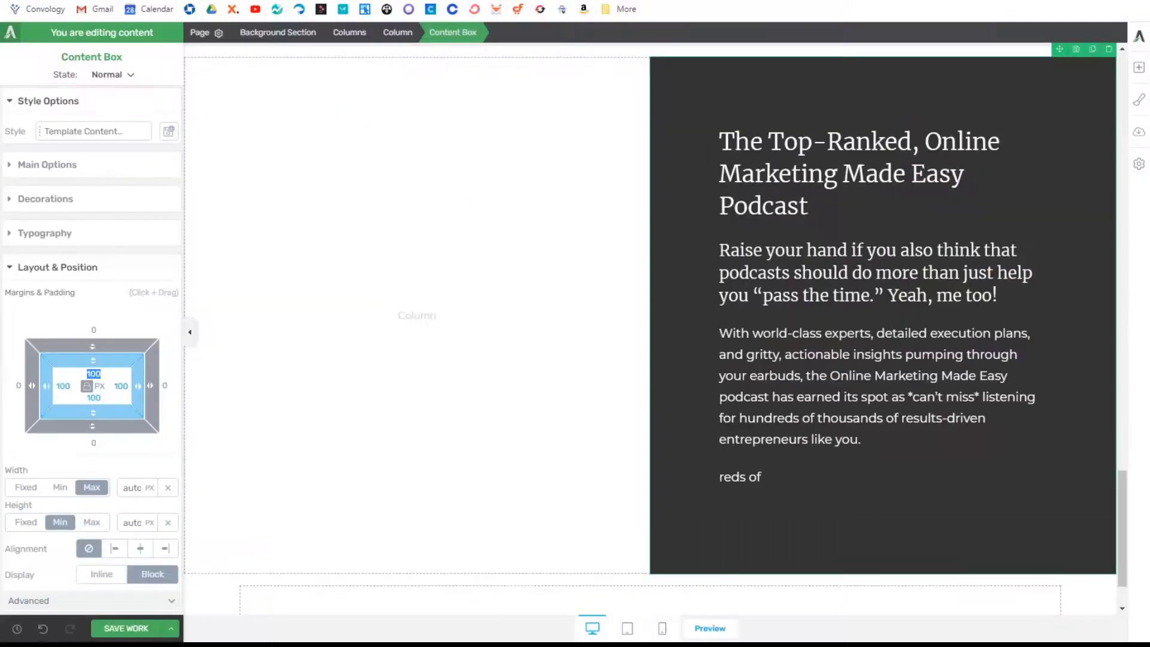
Step: Add an image element to the empty podcast column and insert amy-porterfield-homepage-podcast.jpg from the media library
left_click(1139, 67)
left_click_drag(1083, 168, 488, 231)
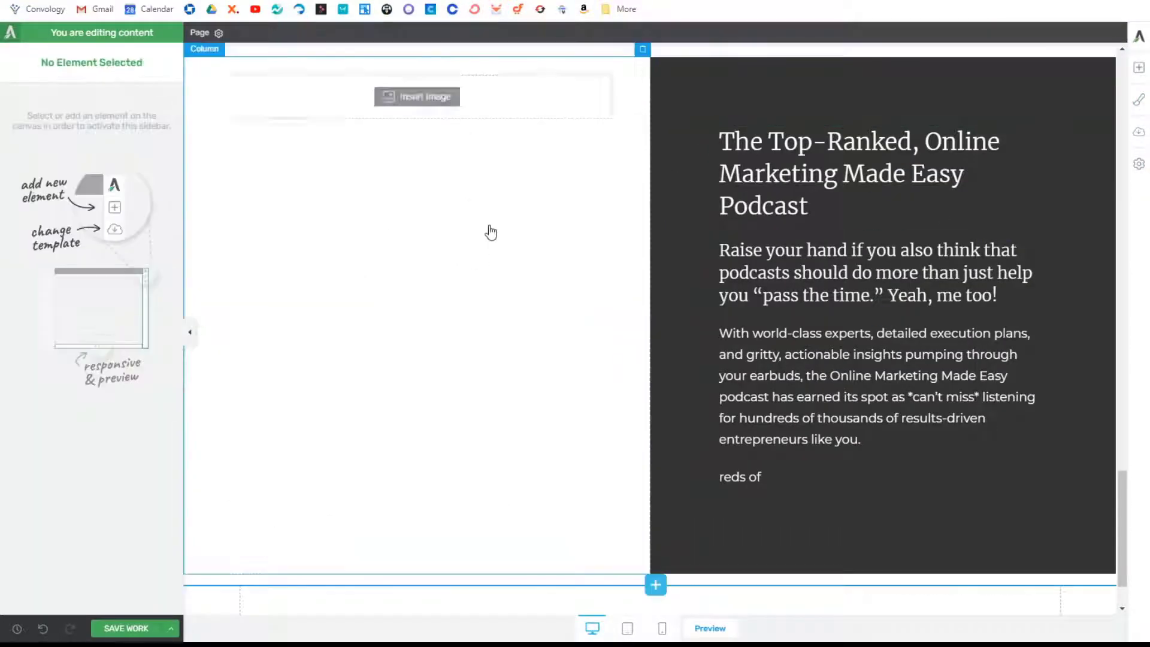
left_click(599, 384)
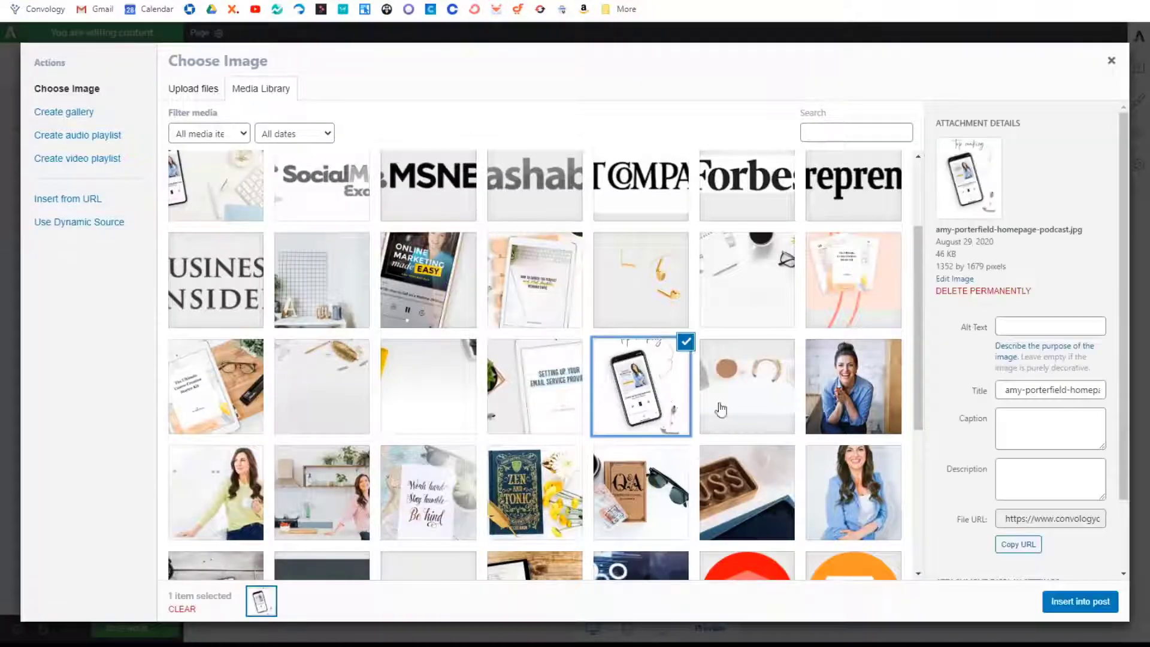
left_click(1080, 600)
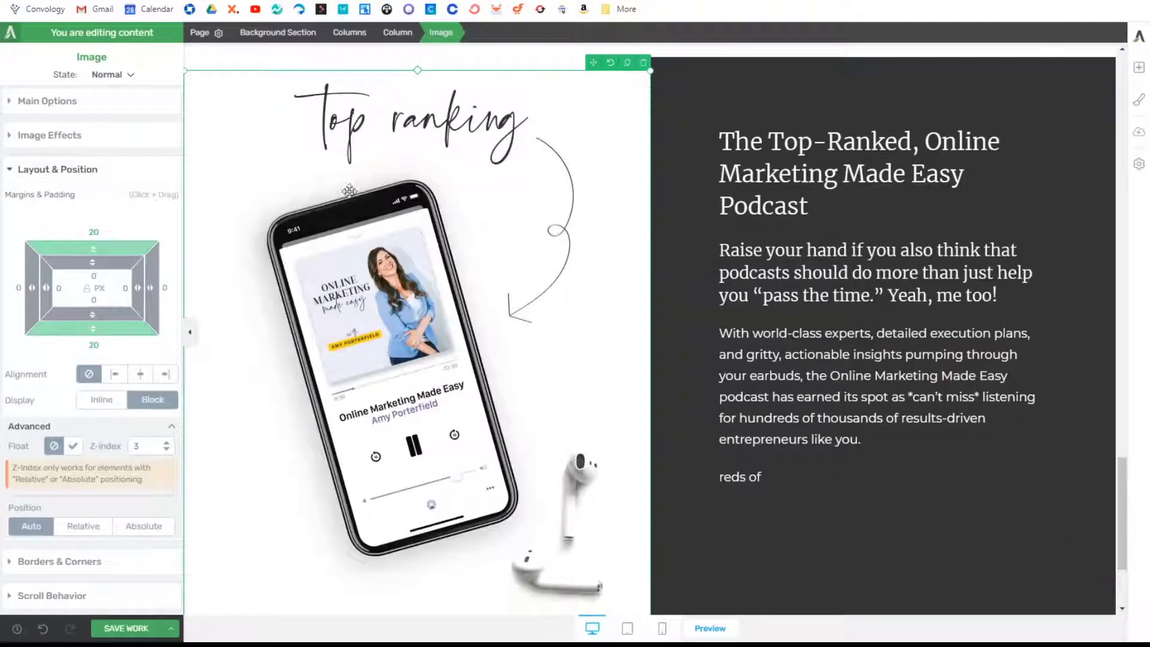
Step: Copy the "1,700+ ★★★★★ REVIEWS" line below the dark podcast block on the reference page
scroll(636, 295, "down", 2)
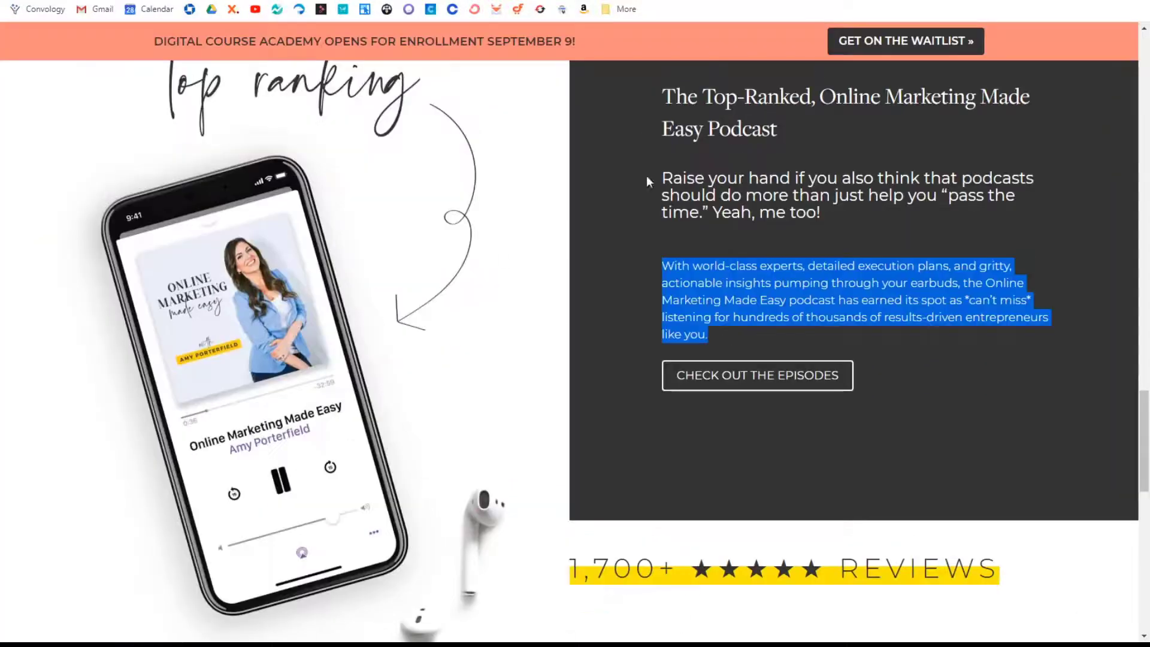
scroll(645, 175, "down", 3)
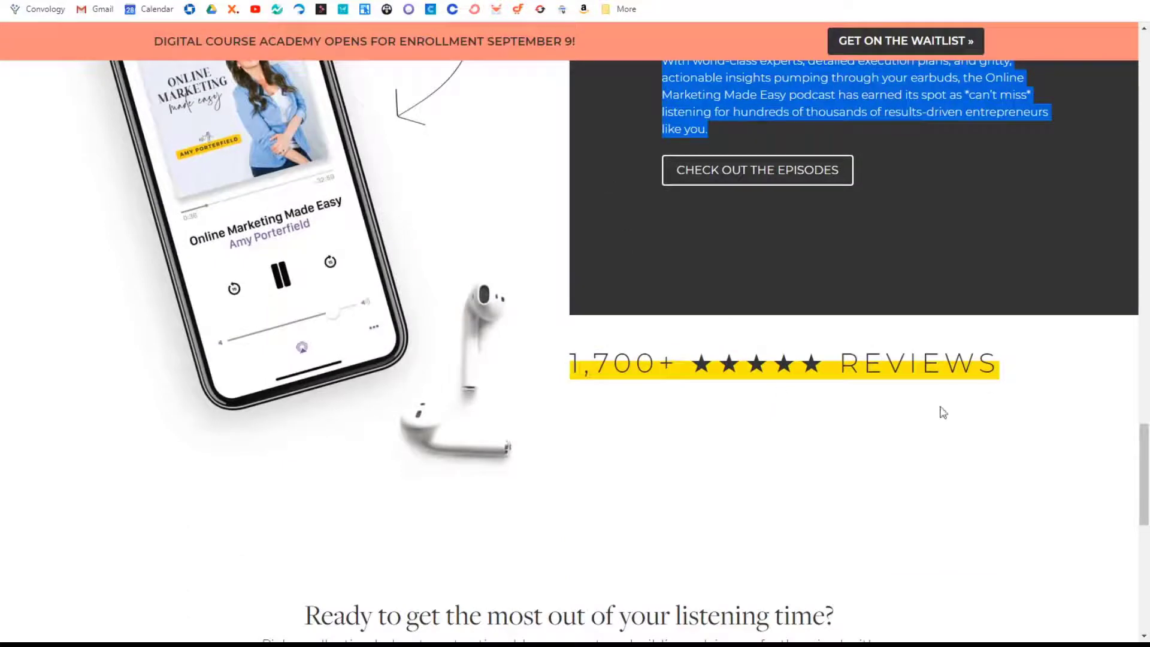
left_click_drag(1017, 372, 571, 363)
key("ctrl+c")
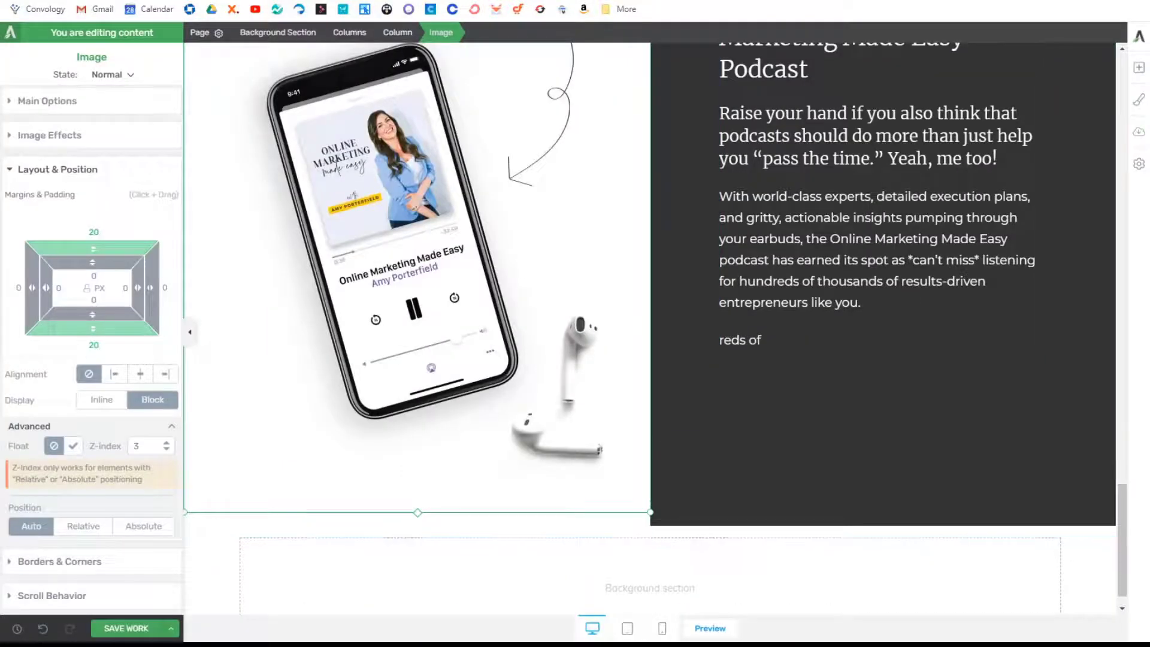
Step: Unlink the dark podcast column's background from its global color and clear the background color to none
left_click(823, 488)
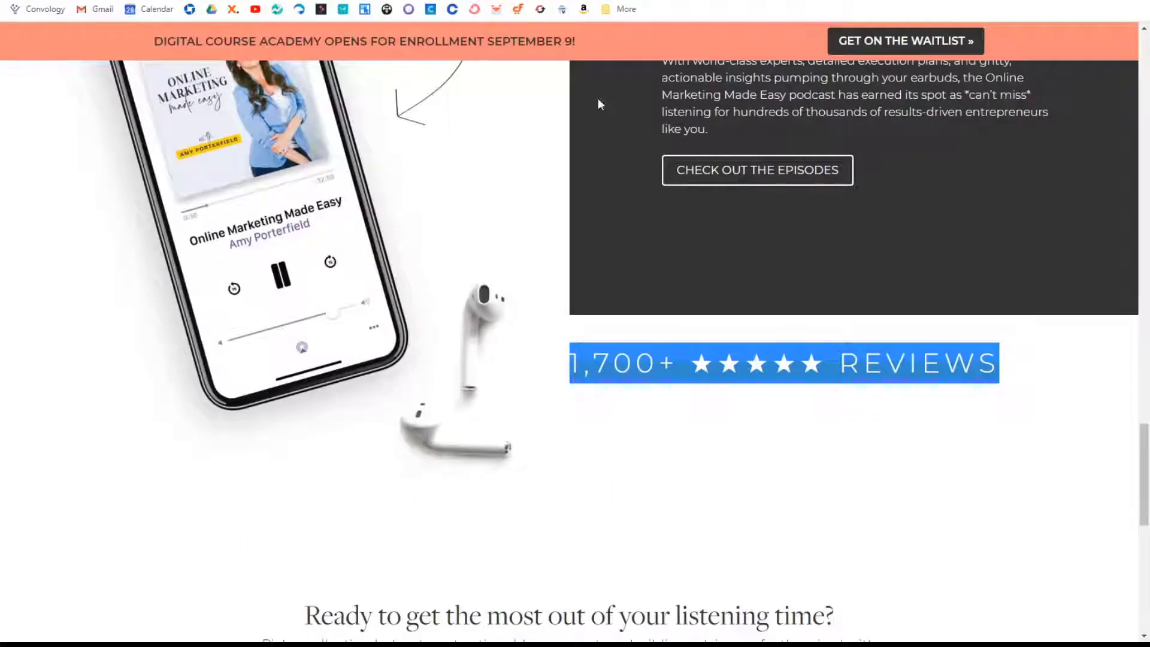
scroll(677, 334, "up", 4)
scroll(680, 357, "down", 4)
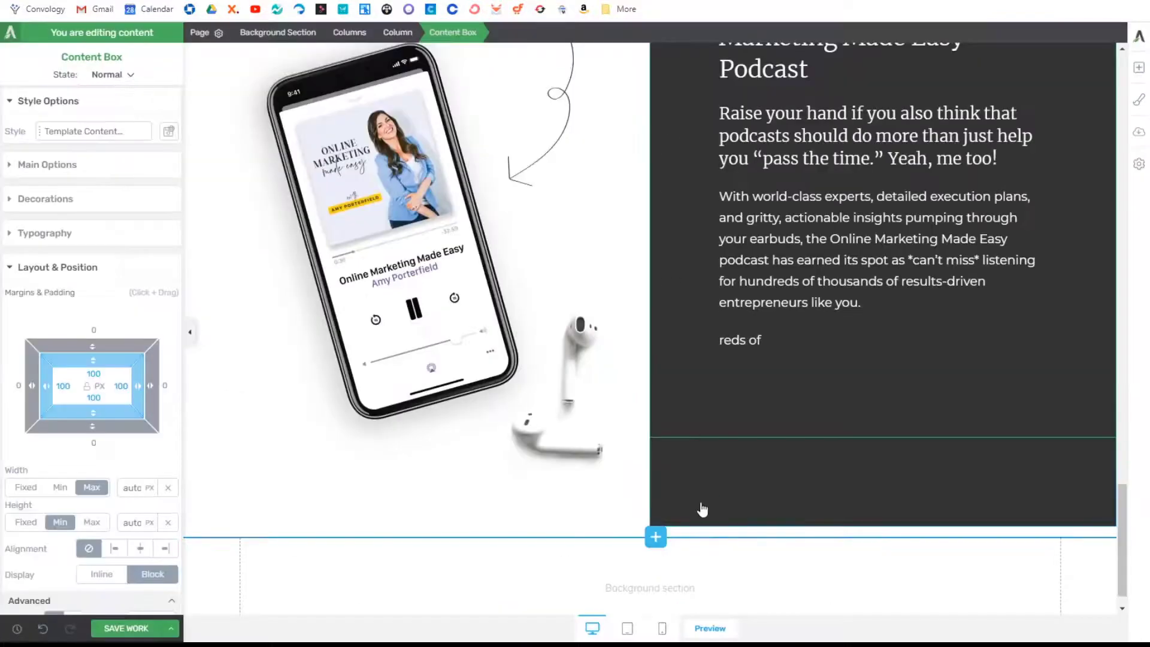
left_click(696, 503)
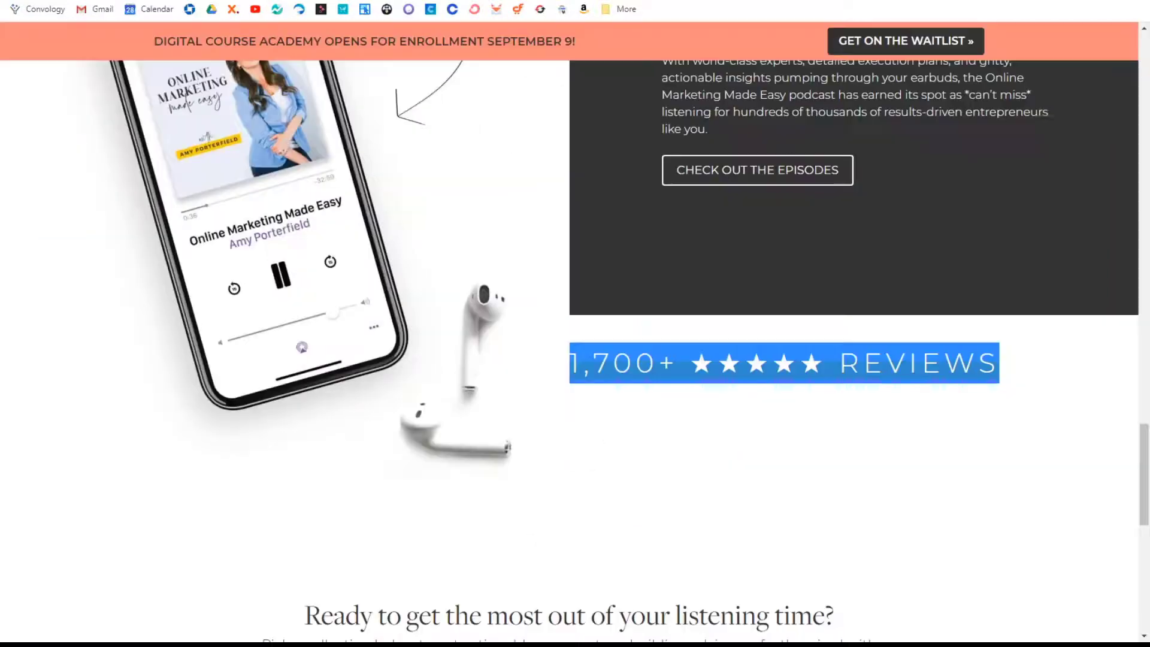
scroll(632, 325, "up", 5)
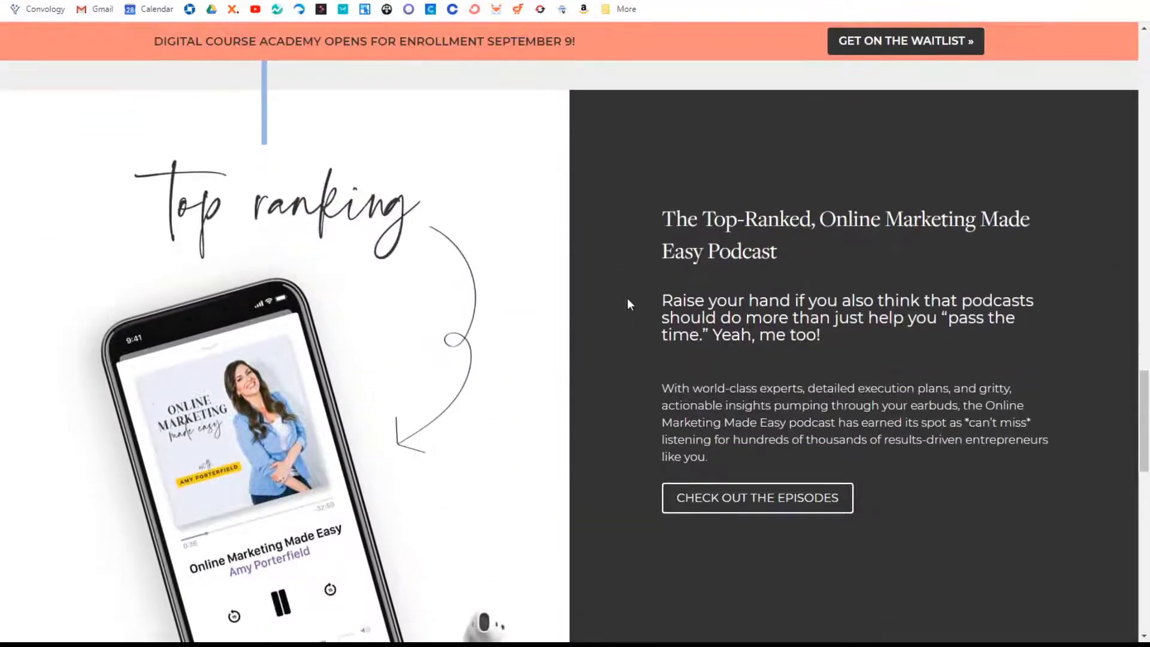
scroll(627, 303, "down", 4)
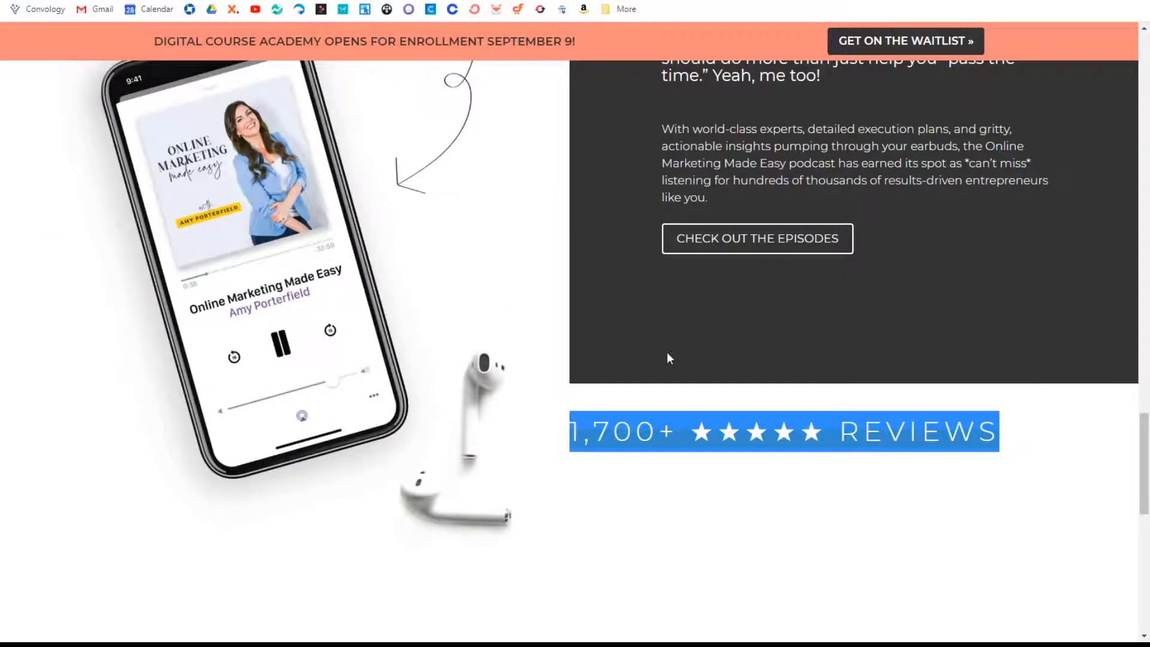
left_click(576, 387)
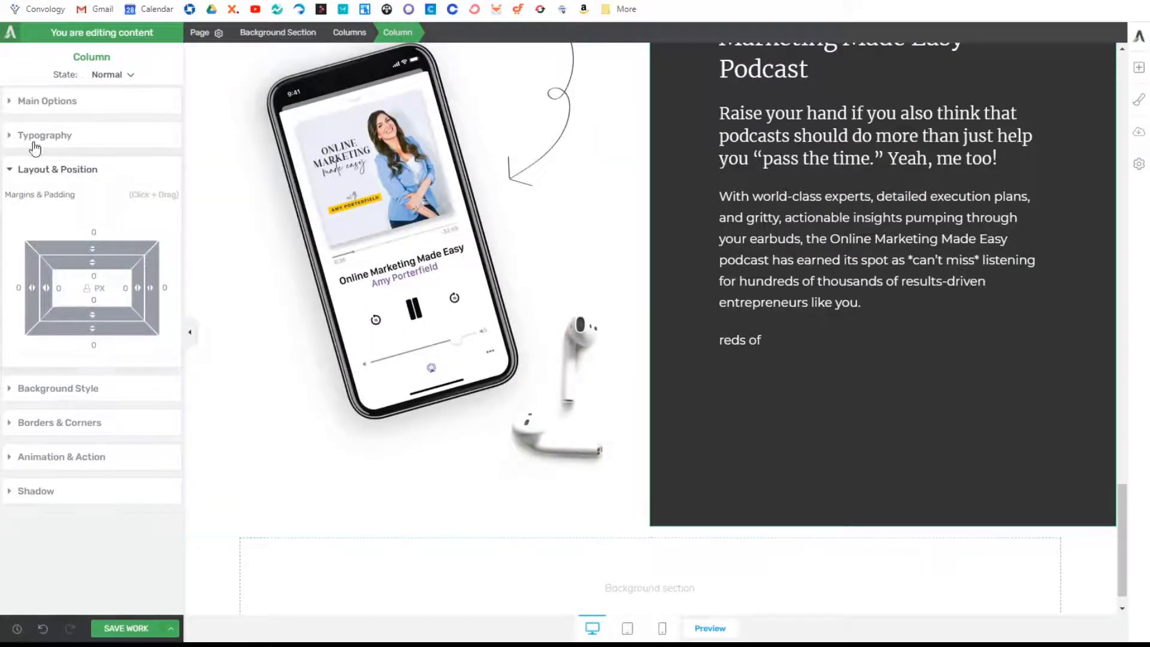
left_click(90, 392)
left_click(13, 288)
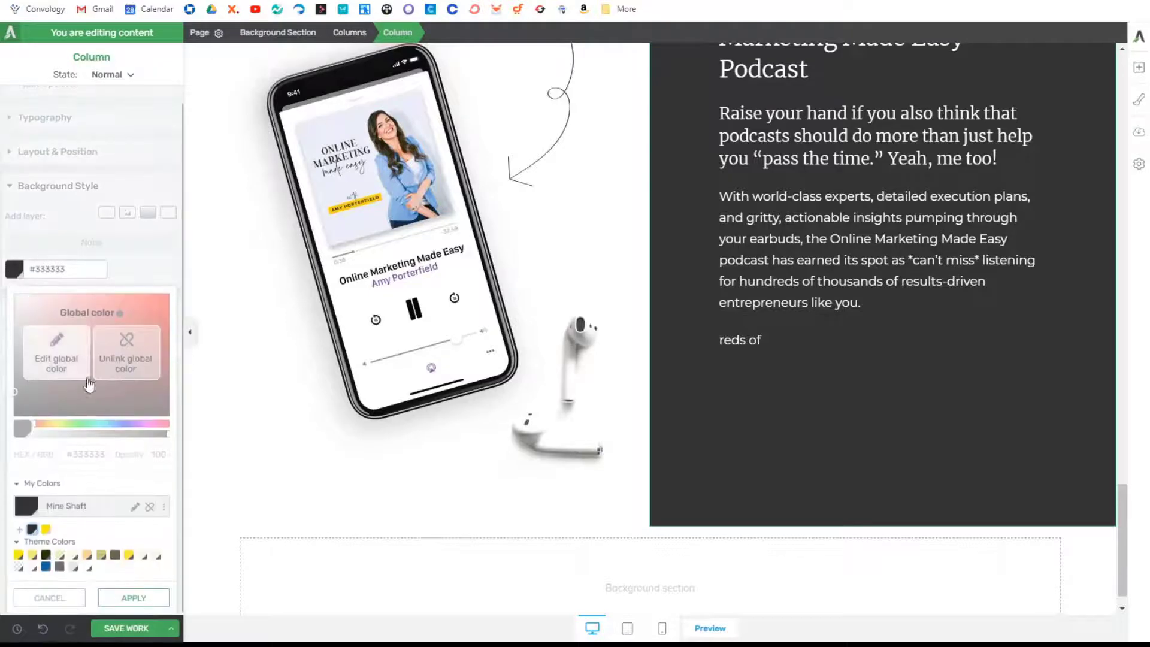
left_click(150, 507)
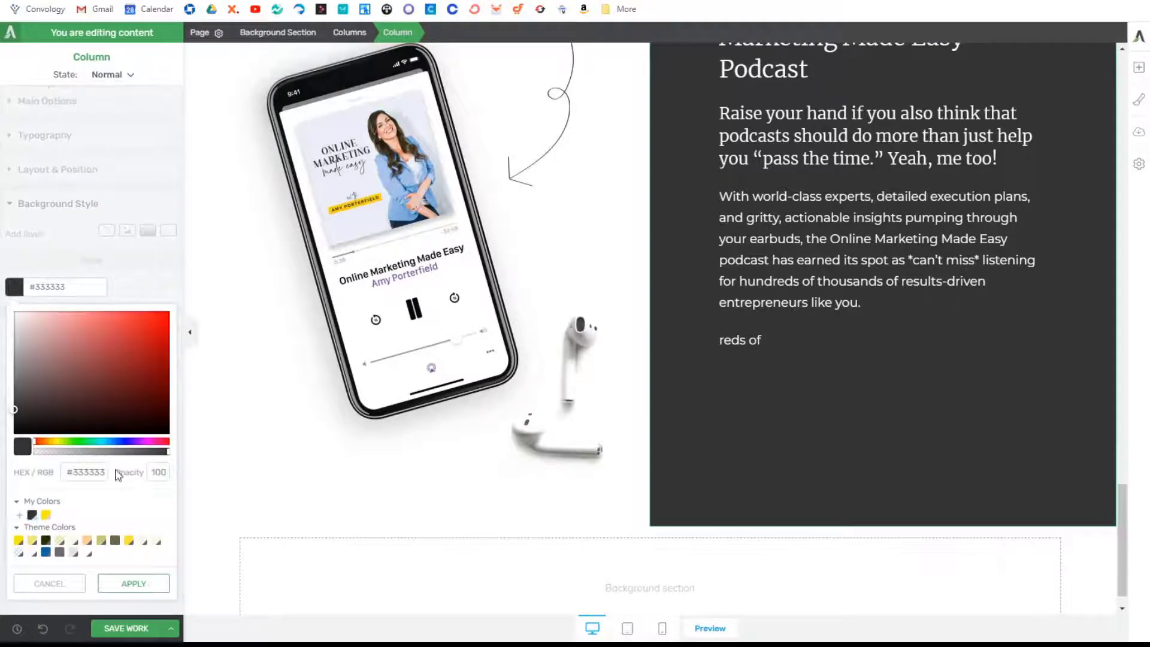
left_click(22, 448)
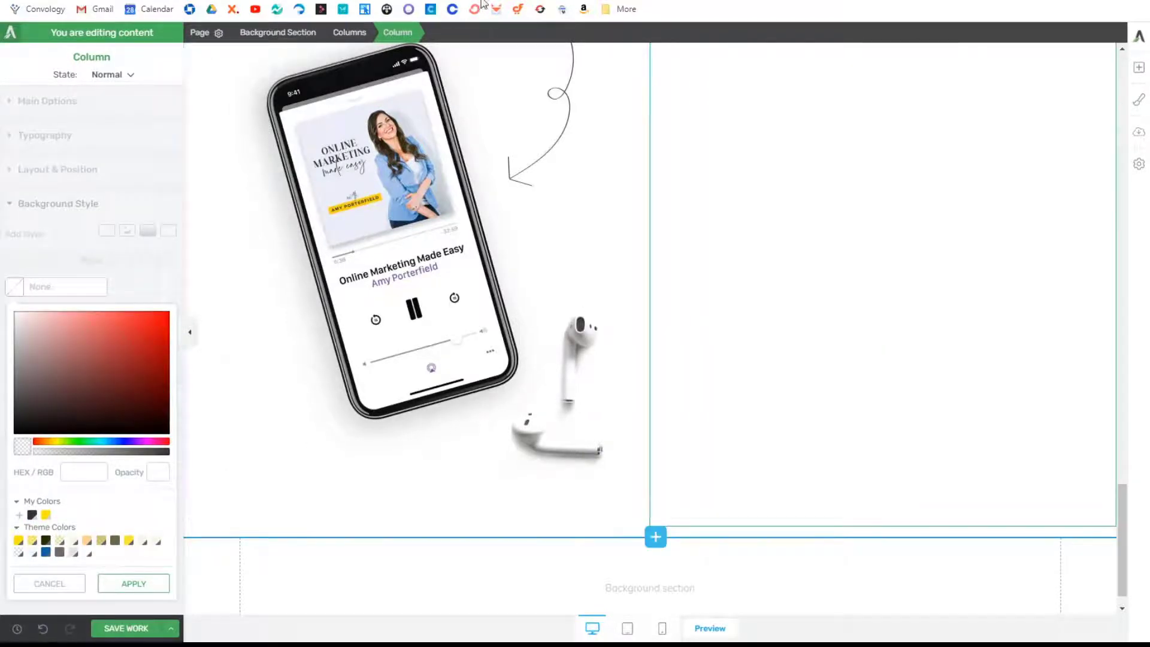
Step: Apply the Mine Shaft global color, #333333, as the background of the podcast content box
left_click(717, 416)
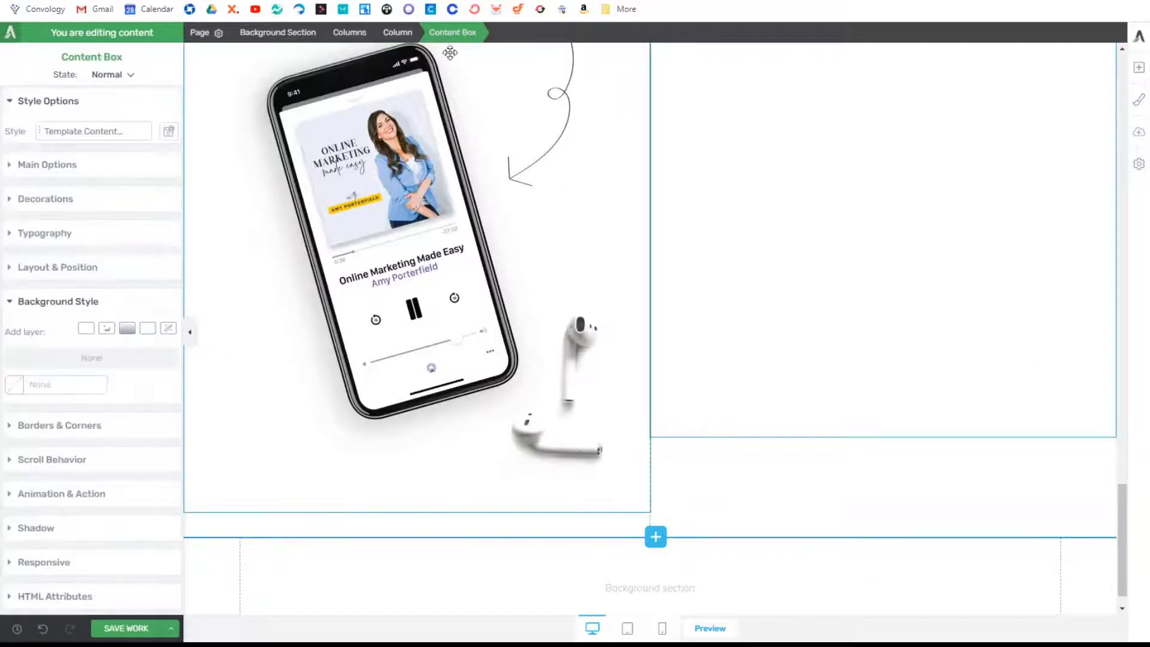
left_click(40, 387)
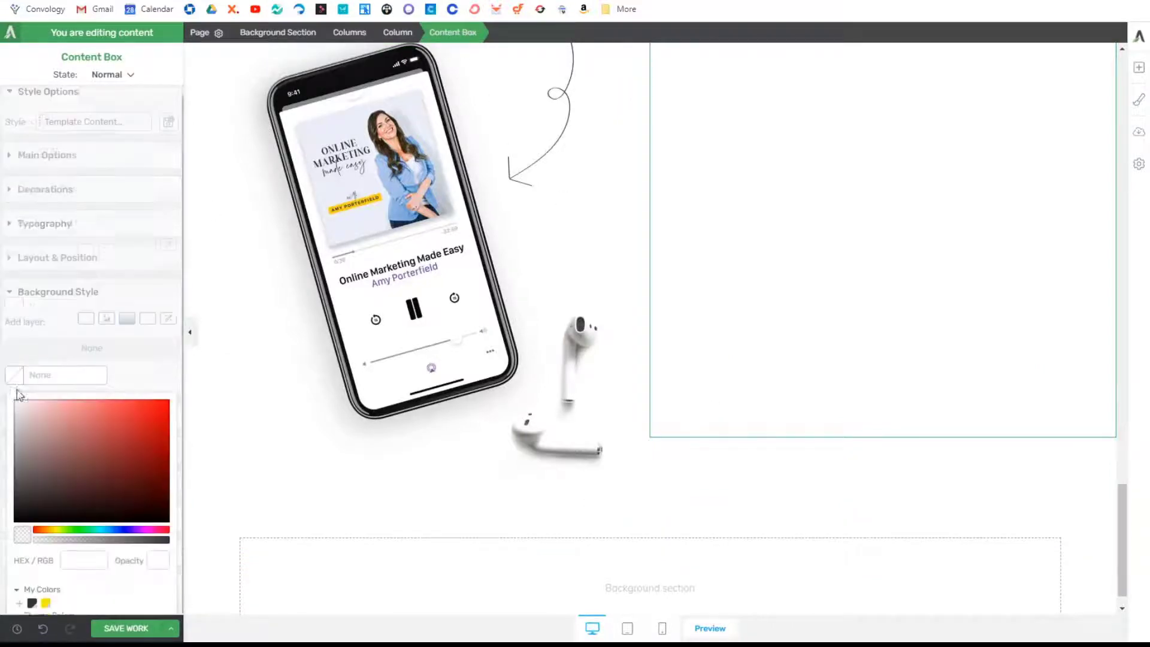
scroll(27, 455, "down", 2)
left_click(31, 539)
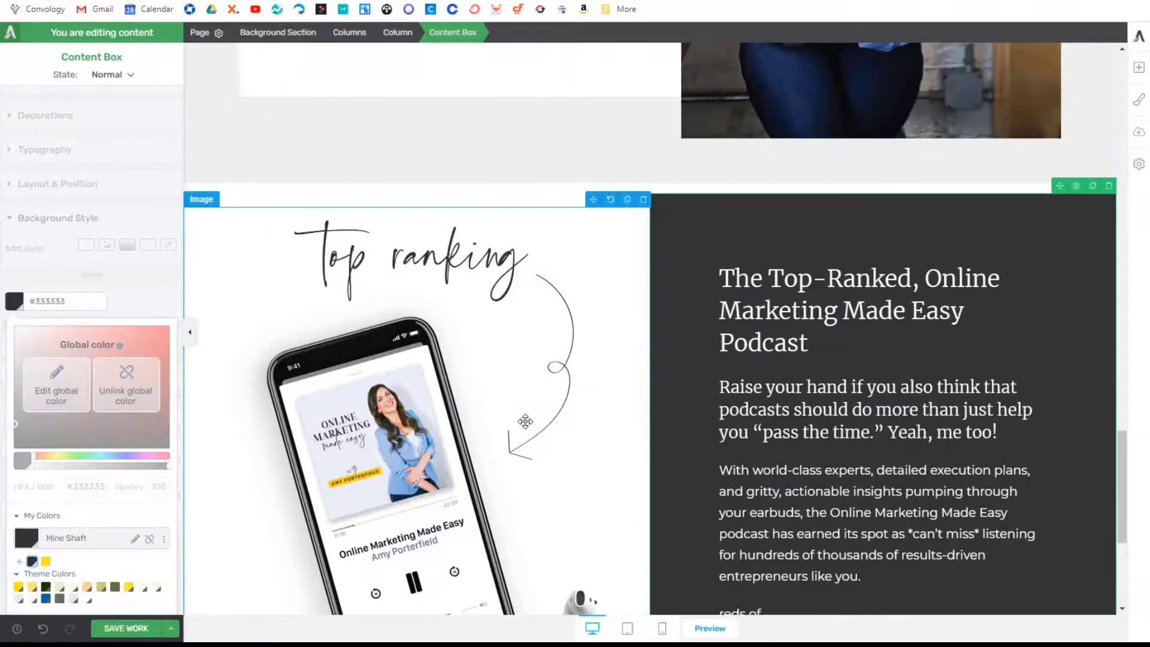
scroll(132, 539, "down", 1)
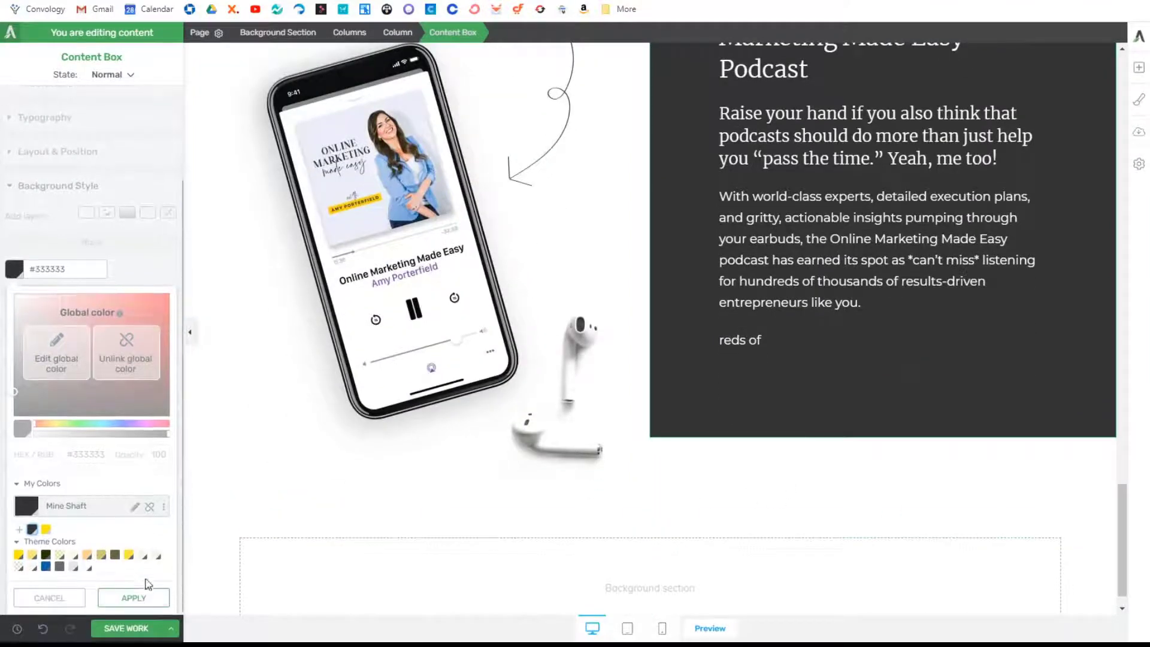
left_click(146, 593)
Step: Add a text element below the dark podcast content box and paste the copied "1,700+ ★★★★★ REVIEWS" line into it
left_click(1139, 70)
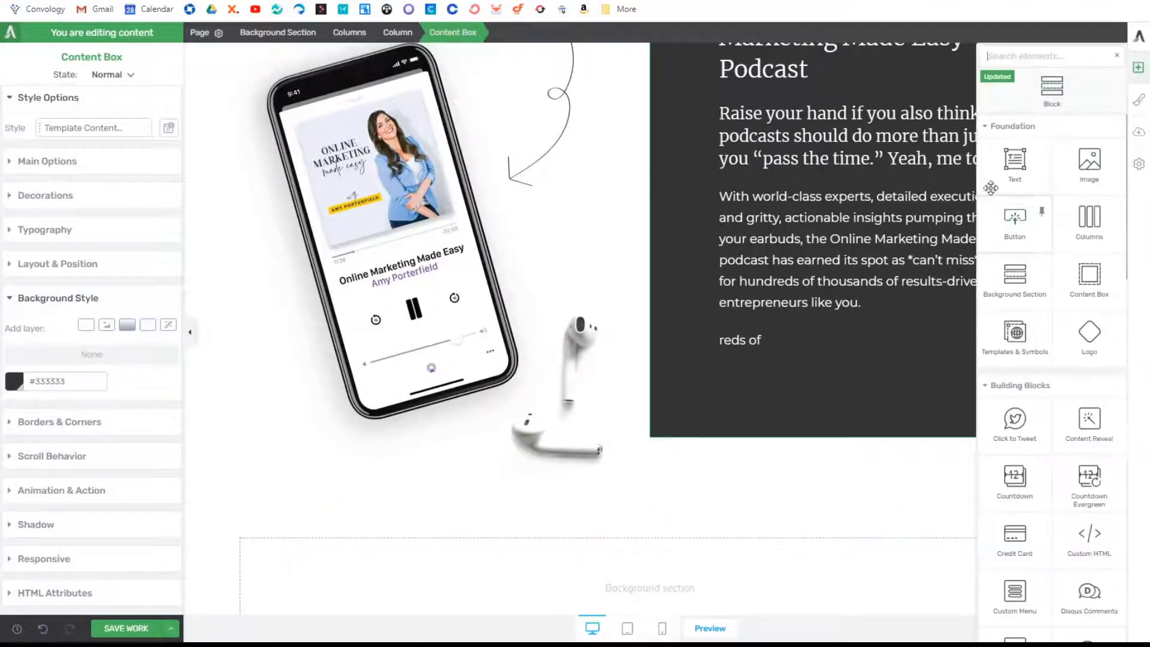
left_click_drag(1012, 159, 879, 442)
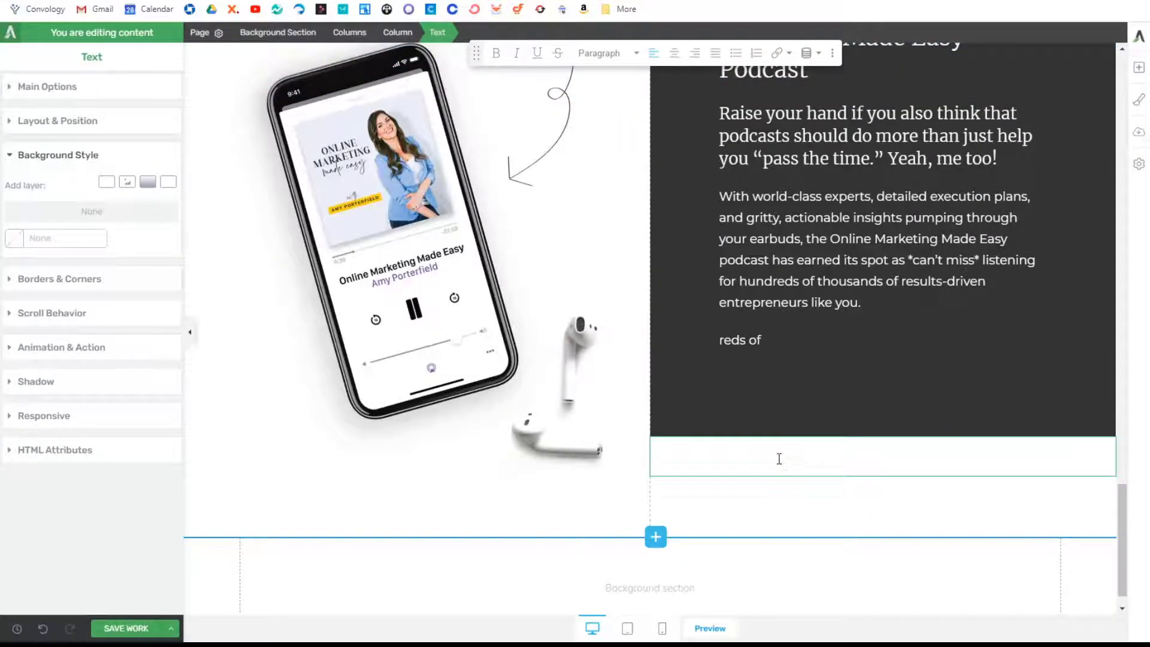
key("ctrl+v")
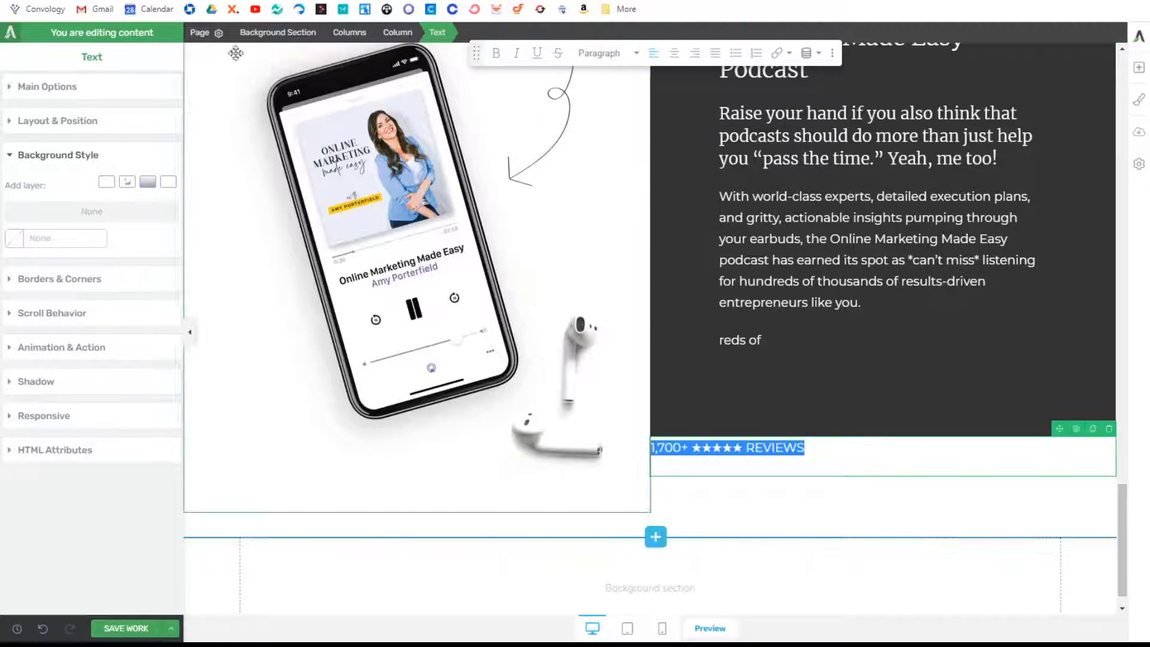
Step: Set the font size of the "1,700+ ★★★★★ REVIEWS" text to 43 px
left_click(48, 87)
left_click_drag(26, 277, 53, 279)
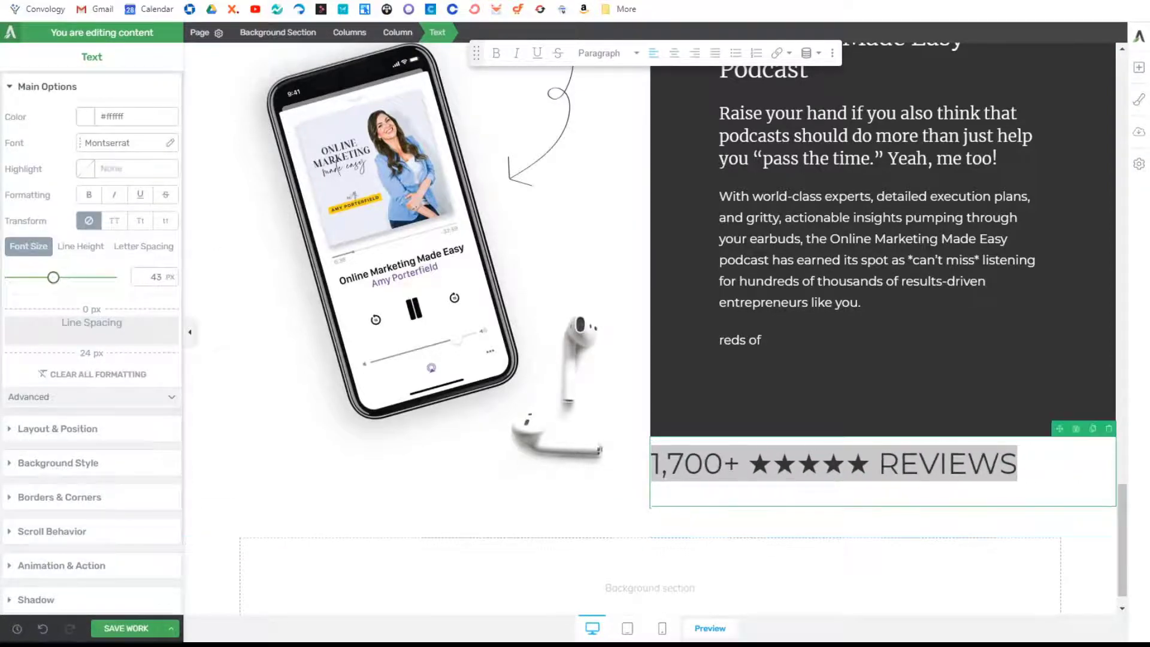
left_click(566, 0)
left_click(503, 1)
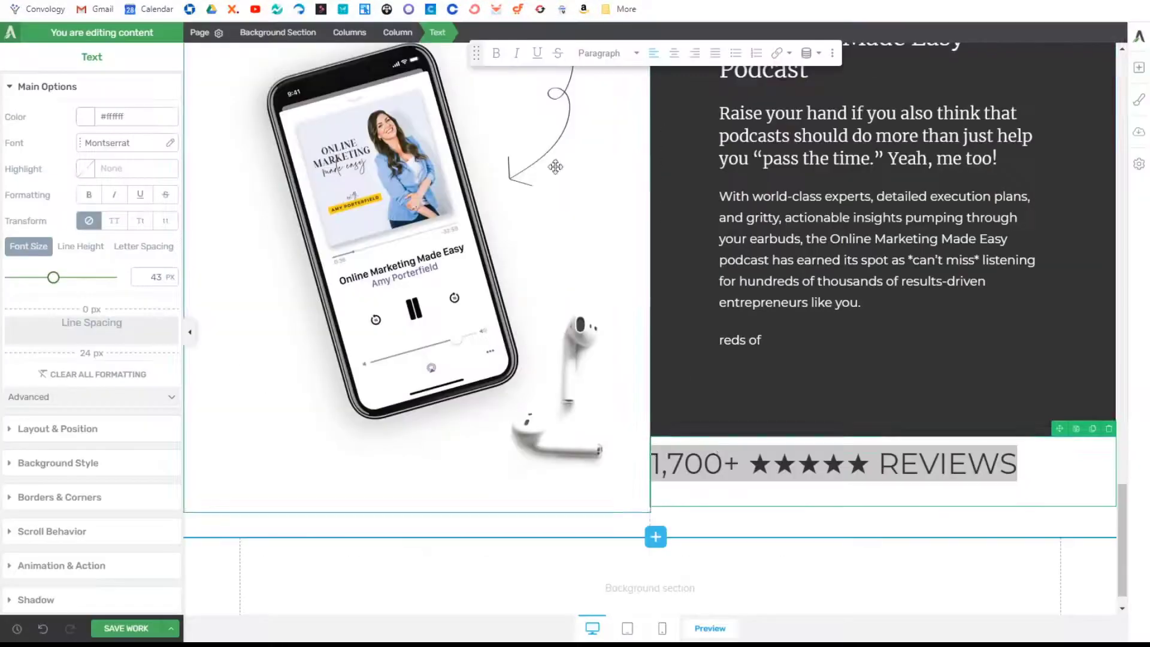
Step: Set the dark podcast content box's bottom margin to about 23 px
left_click(685, 409)
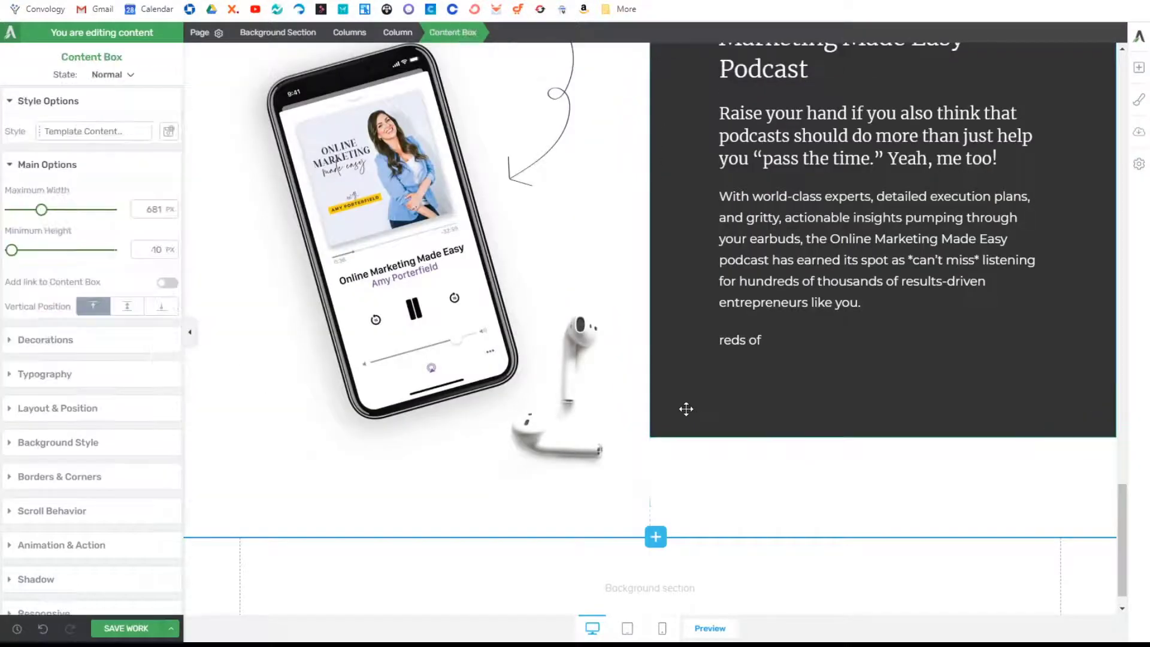
left_click(78, 408)
left_click_drag(97, 429, 107, 455)
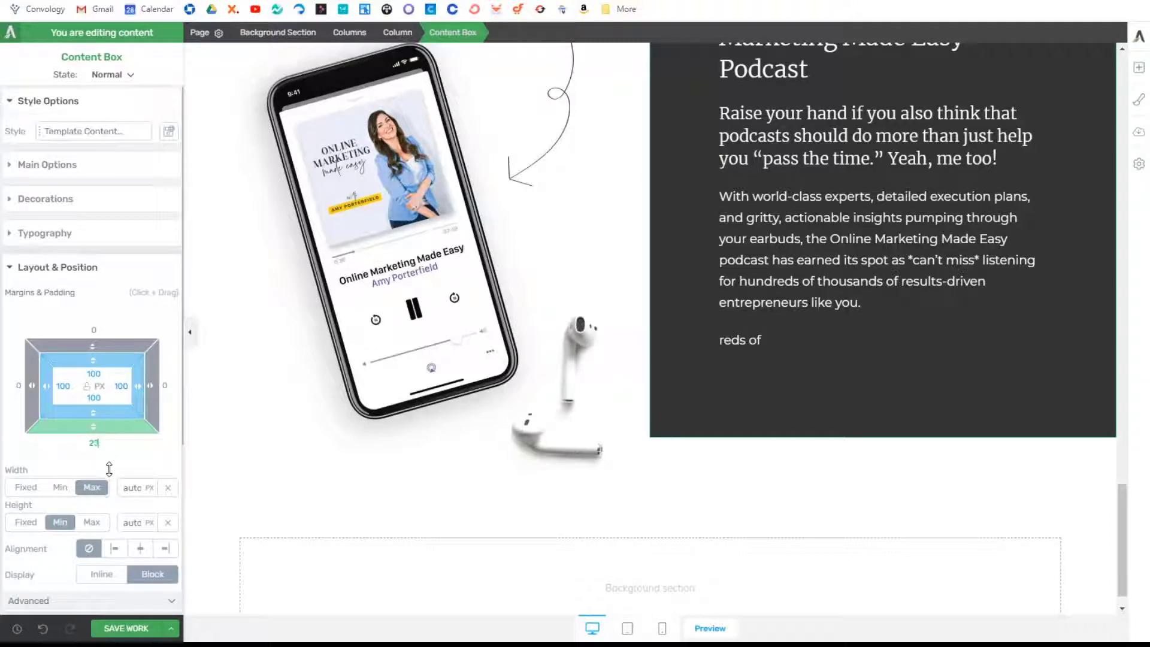
left_click(755, 450)
left_click(738, 487)
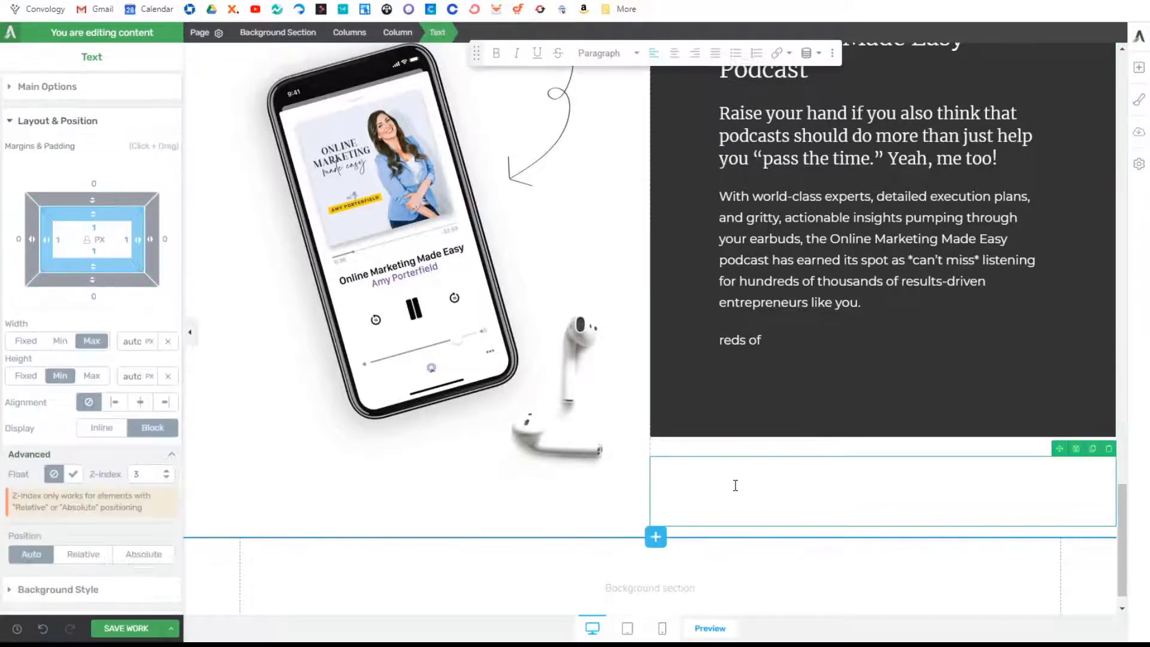
left_click(379, 304)
left_click(54, 79)
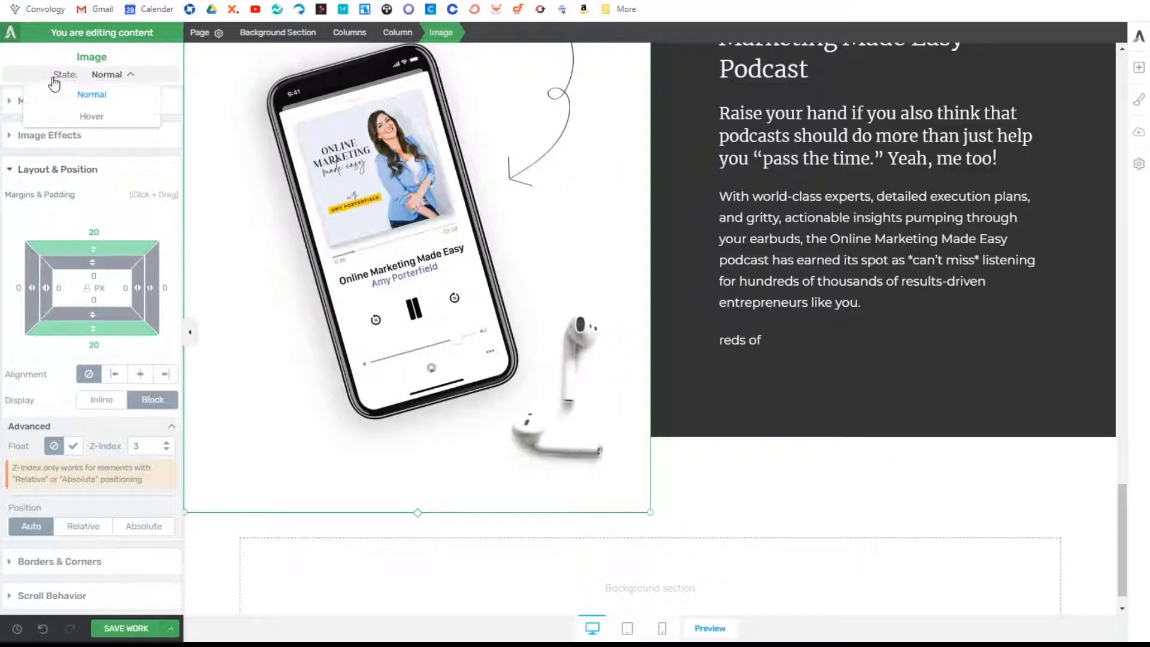
left_click(92, 94)
left_click(54, 100)
scroll(670, 431, "down", 1)
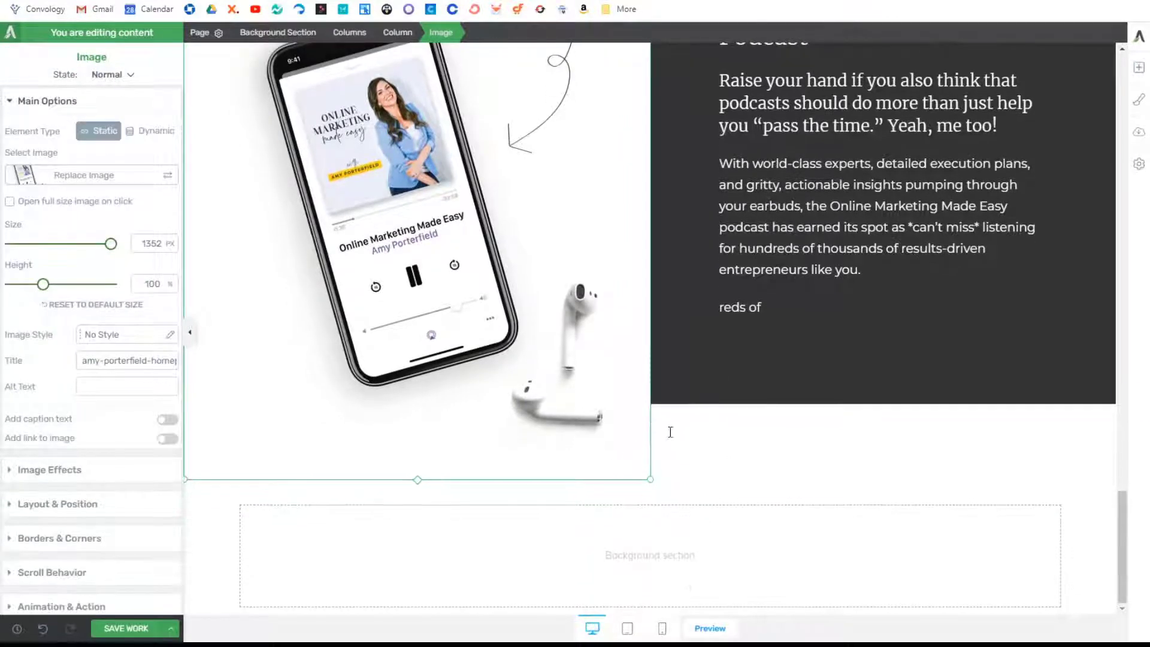
Step: Apply the Mine Shaft global color, #333333, to the whole "1,700+ ★★★★★ REVIEWS" text
left_click(720, 442)
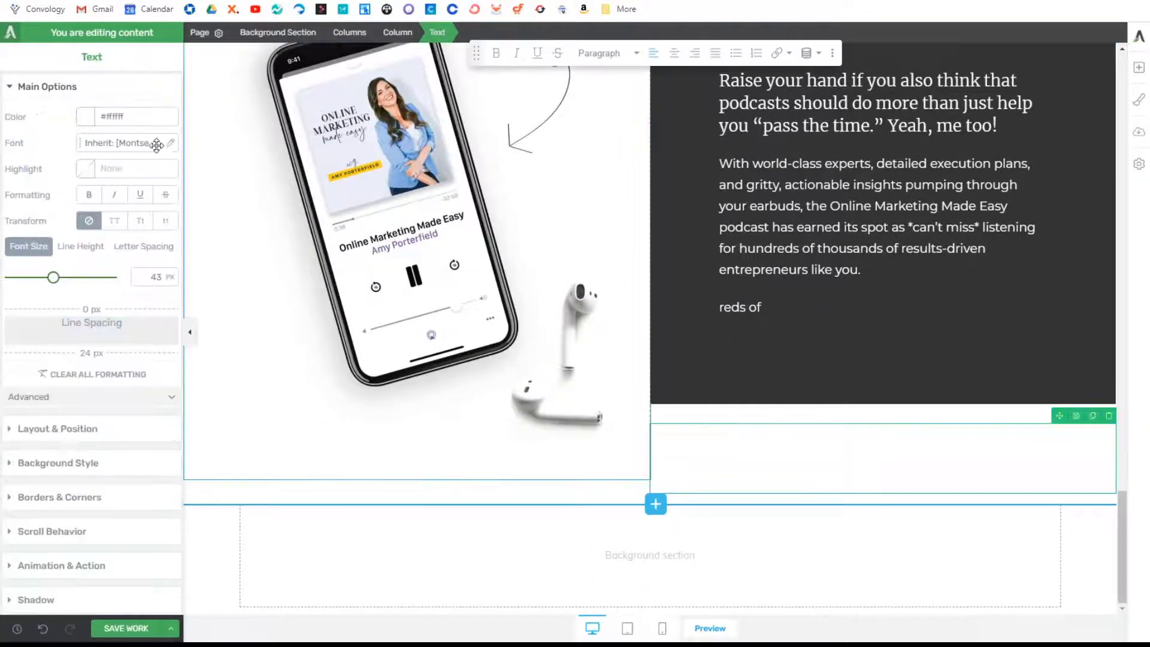
key("ctrl+a")
left_click(85, 118)
left_click(33, 346)
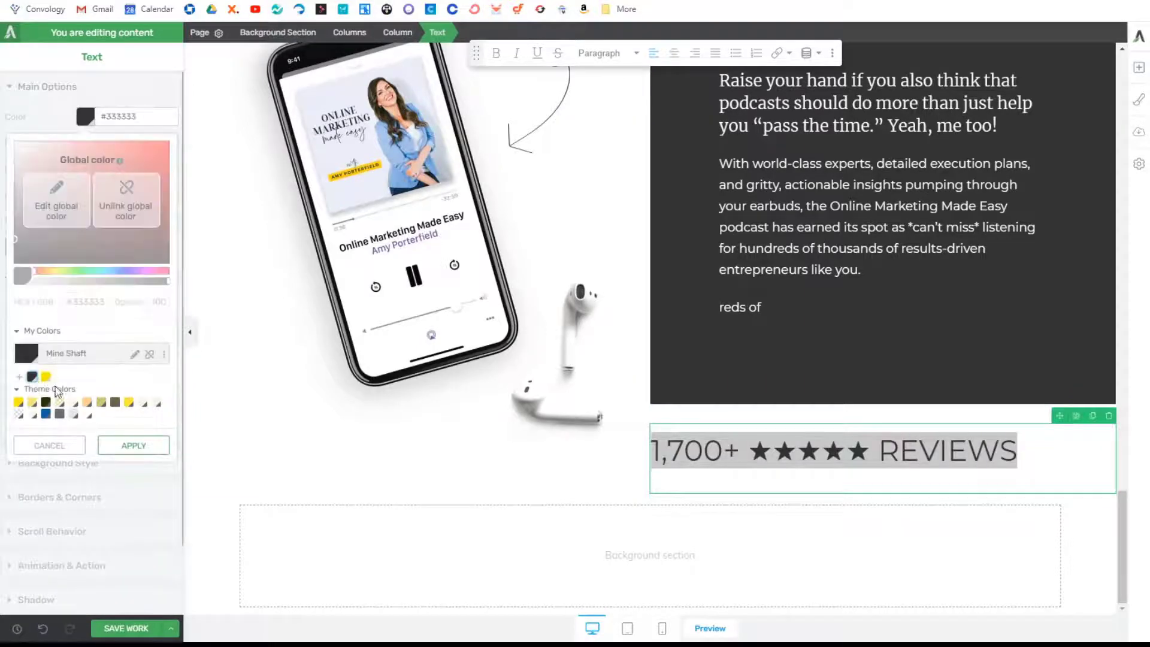
left_click(133, 445)
left_click(799, 489)
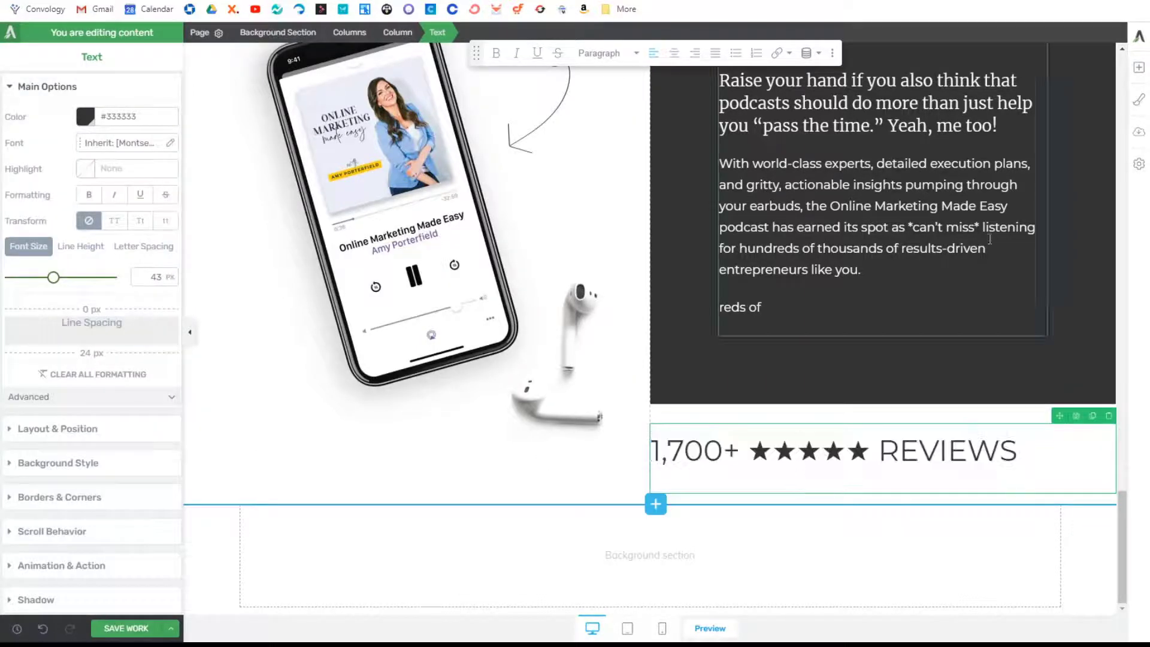
Step: Search the elements for "div" and add a divider directly below the "1,700+ ★★★★★ REVIEWS" text
left_click(1138, 67)
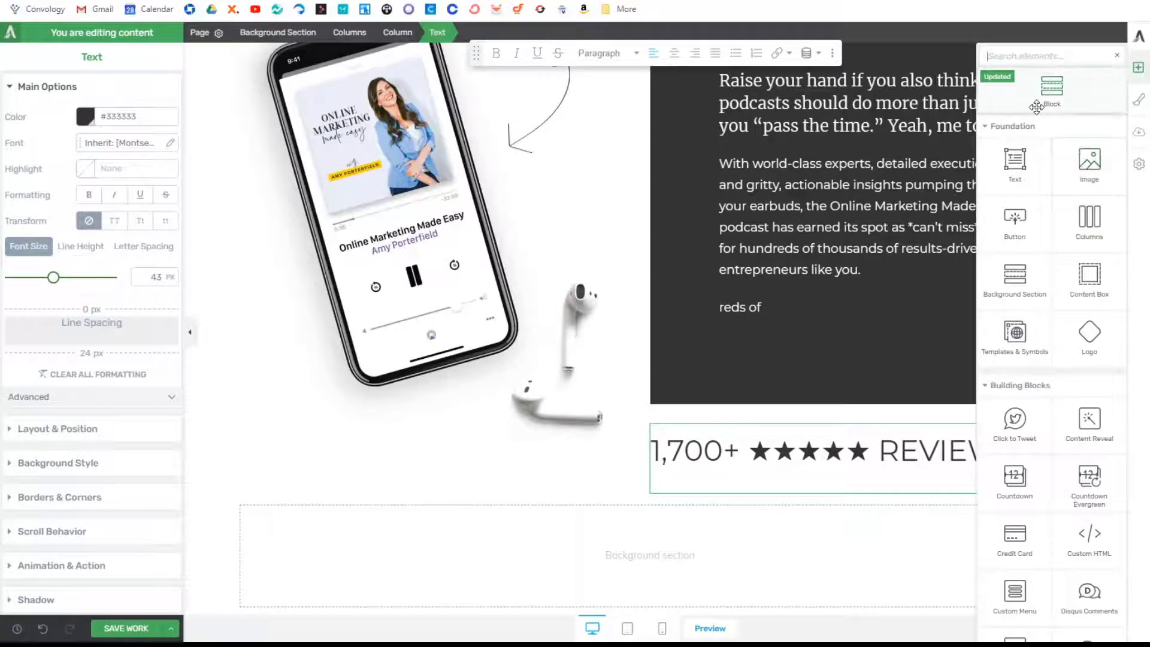
type("div")
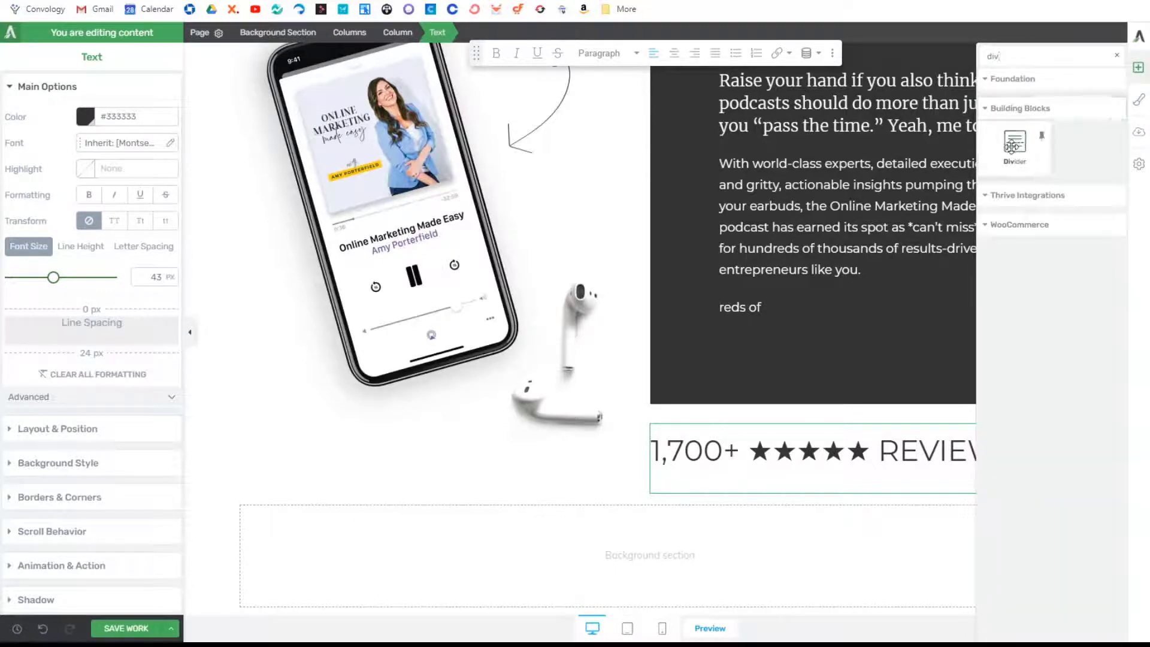
left_click_drag(1016, 148, 822, 487)
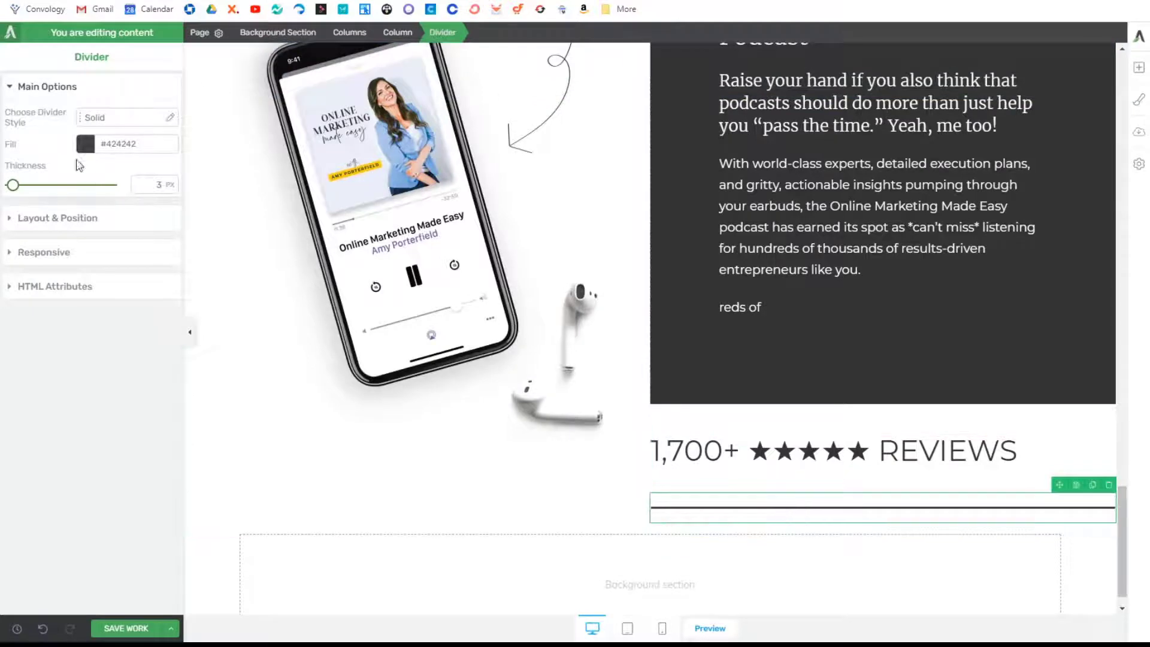
Step: Give the divider the saved yellow fill, #fbe70c, and a thickness of 28 px
left_click(85, 144)
left_click(47, 373)
left_click(133, 403)
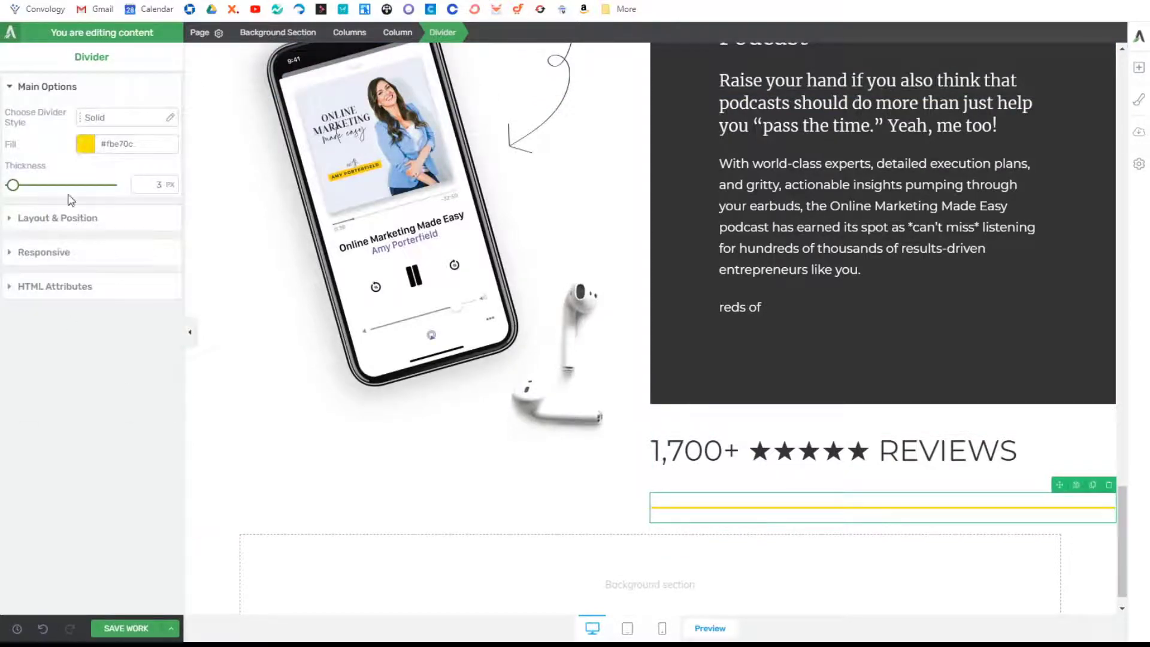
left_click_drag(13, 187, 38, 185)
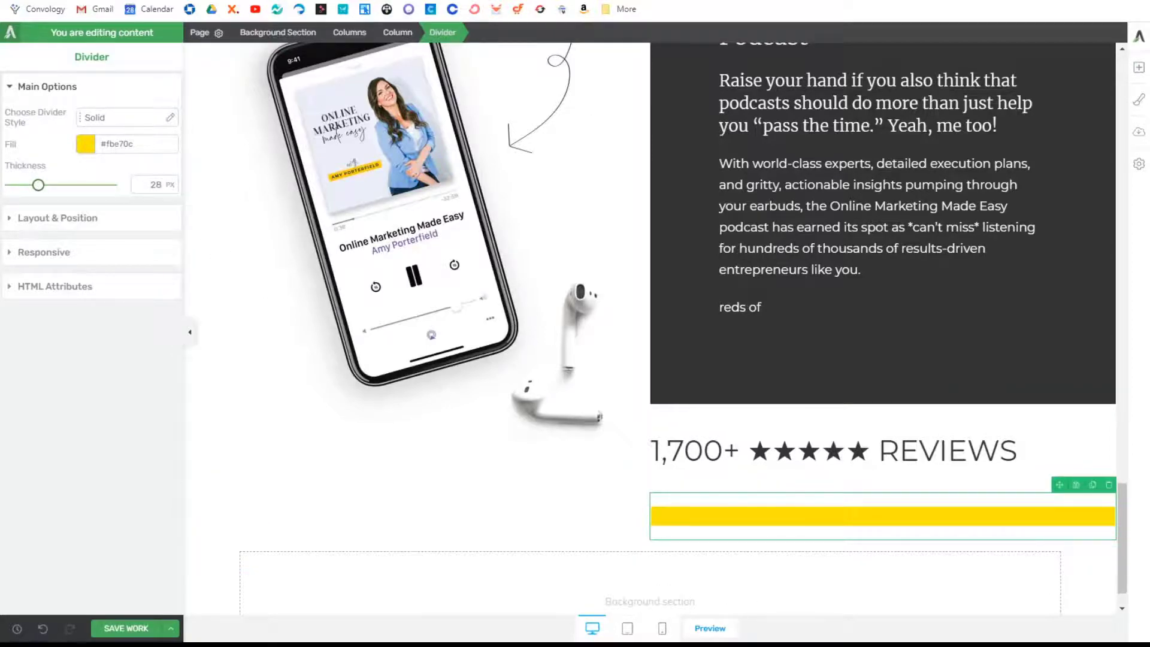
left_click(240, 1)
left_click(120, 2)
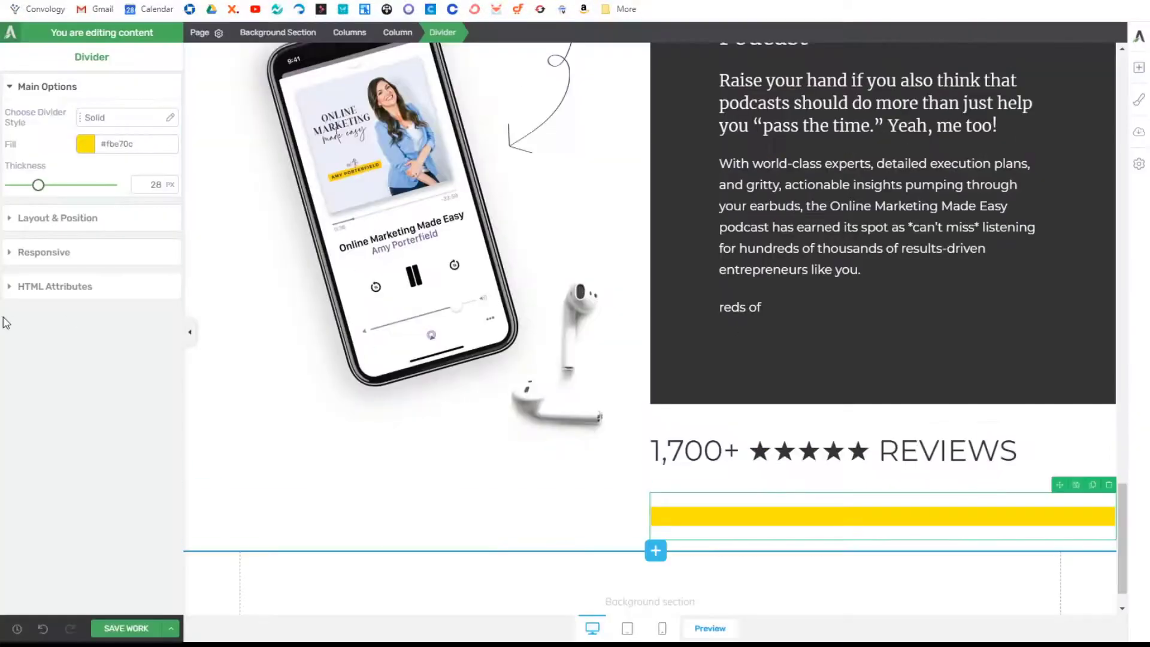
Step: Reduce the line spacing below the "1,700+ ★★★★★ REVIEWS" text to 0 px and set the text's z-index to 99
left_click(751, 455)
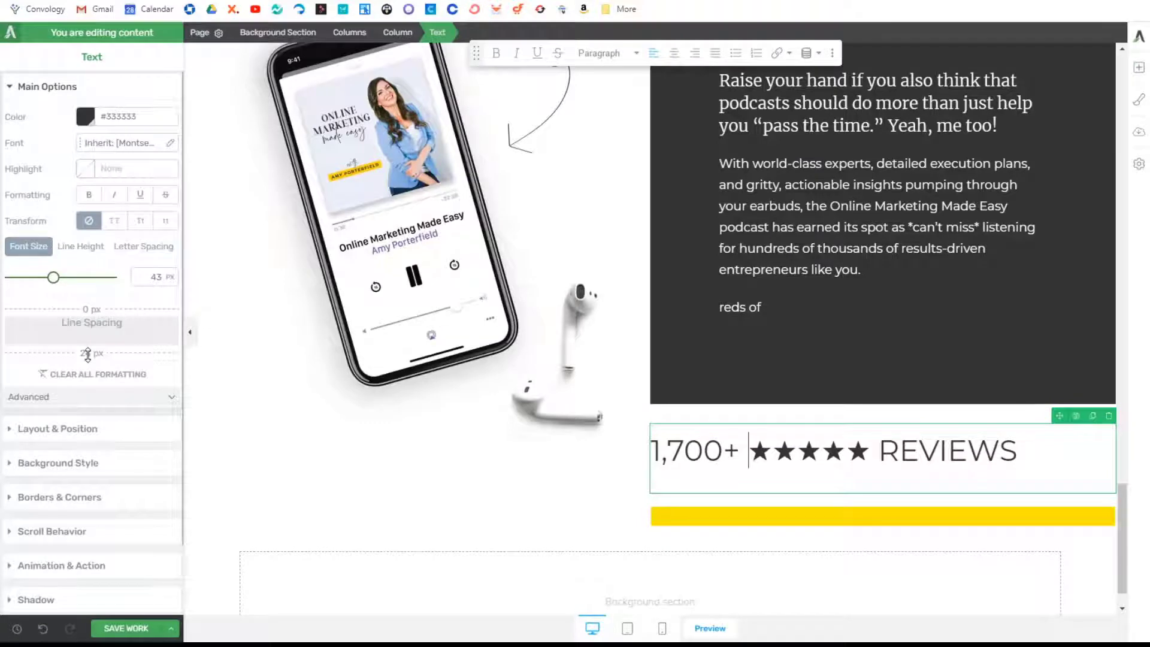
left_click_drag(88, 346, 91, 310)
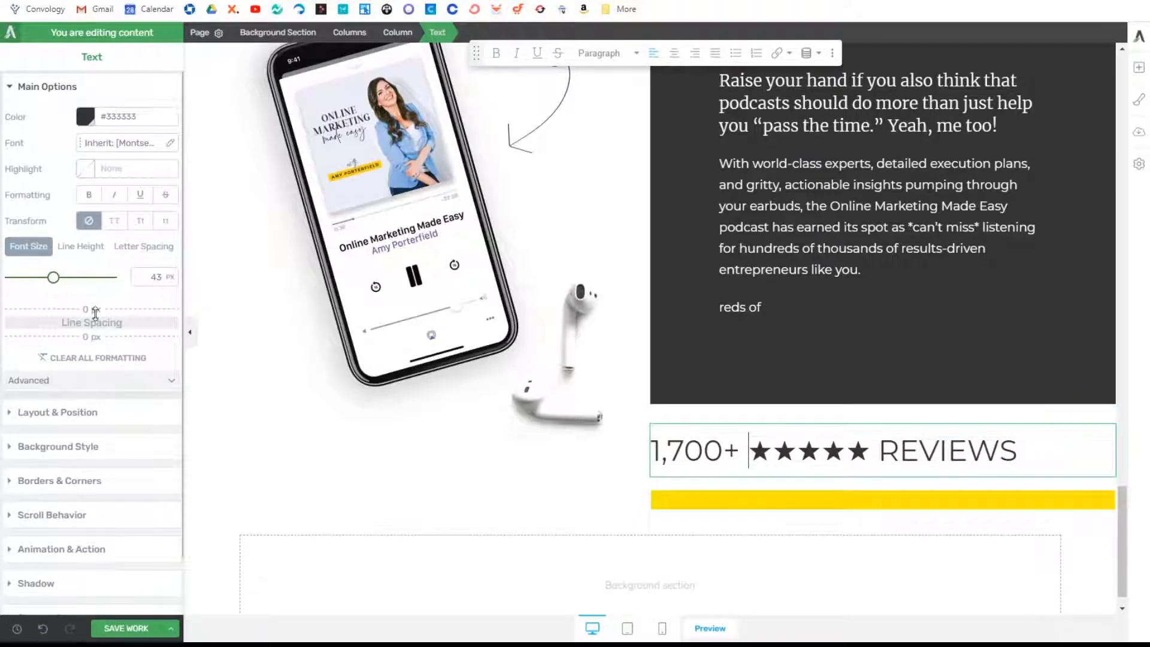
left_click(66, 412)
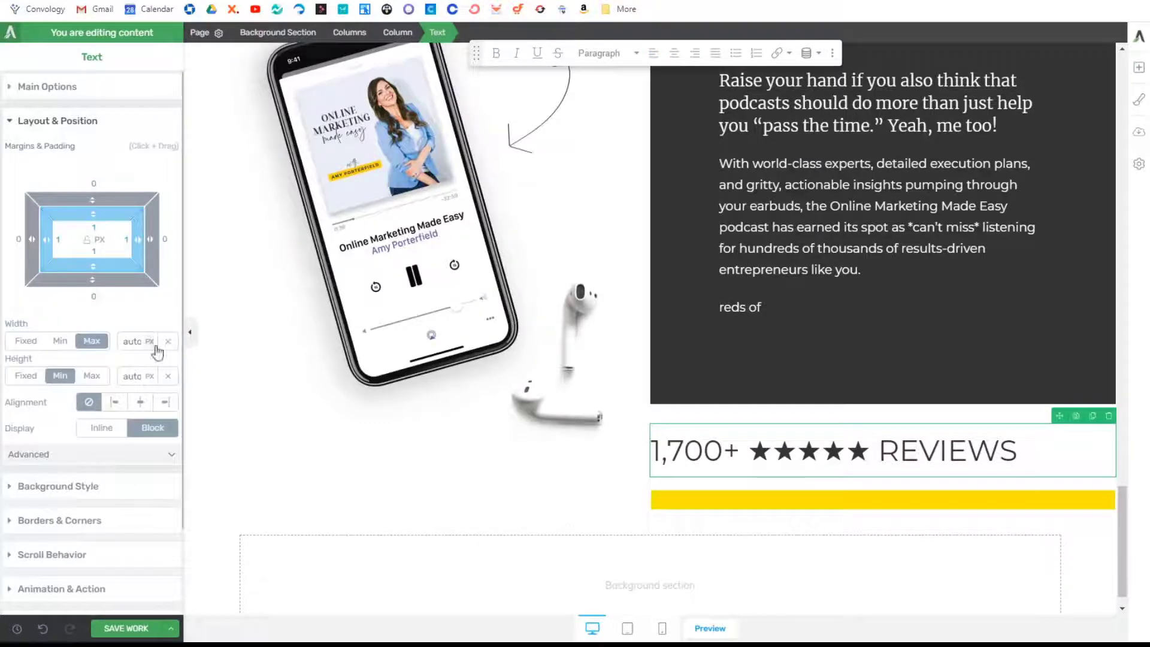
left_click(171, 457)
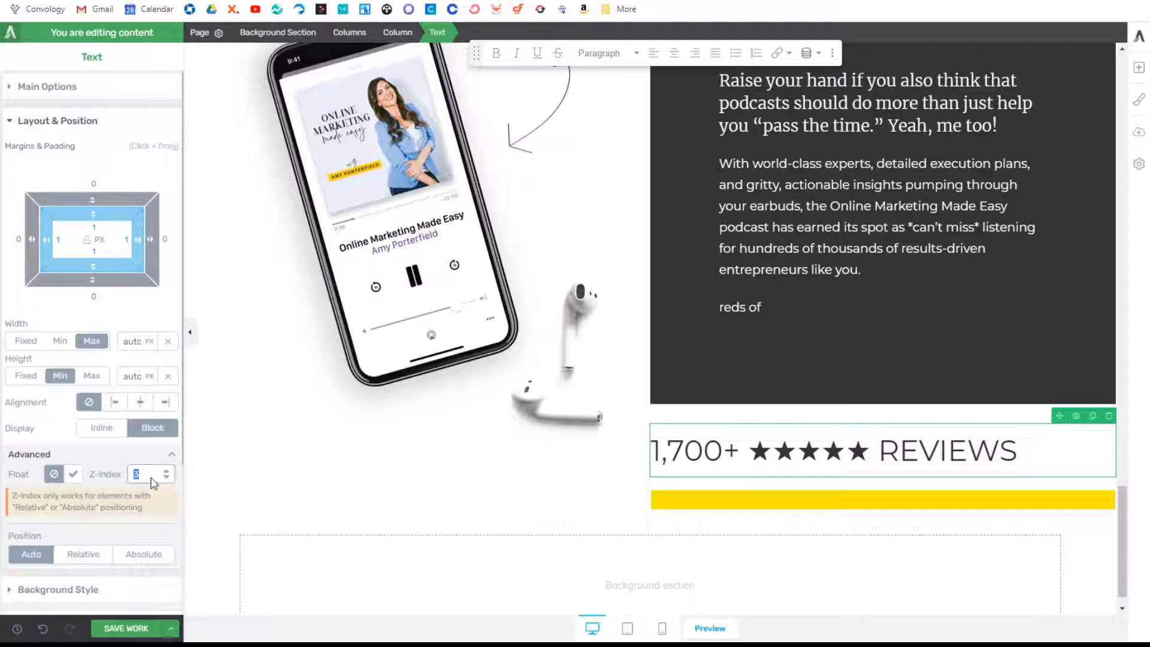
type("99")
left_click(749, 452)
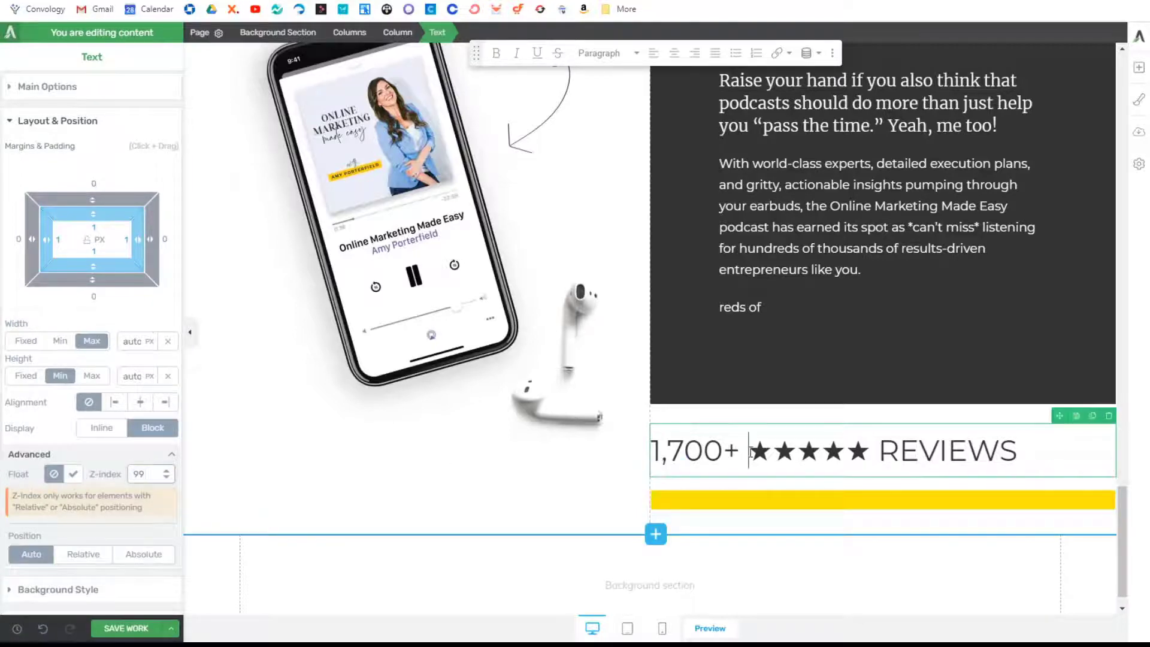
Step: Set the reviews text's bottom margin to about -58 px to pull the yellow divider up behind it
left_click_drag(91, 281, 115, 204)
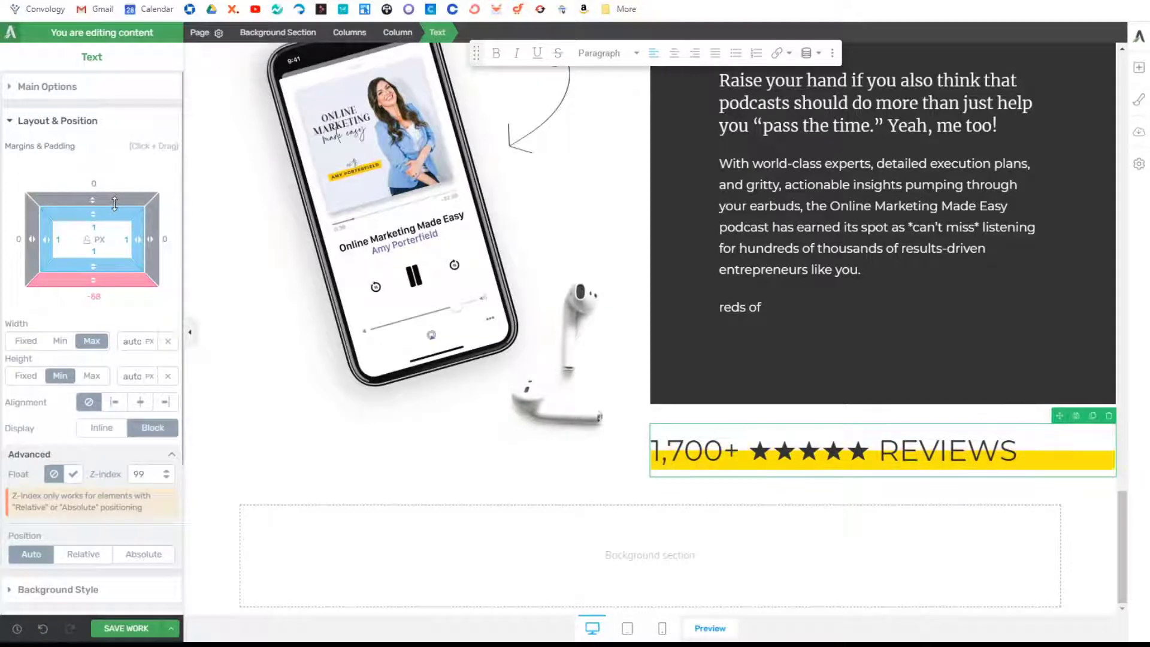
left_click(914, 484)
left_click(907, 497)
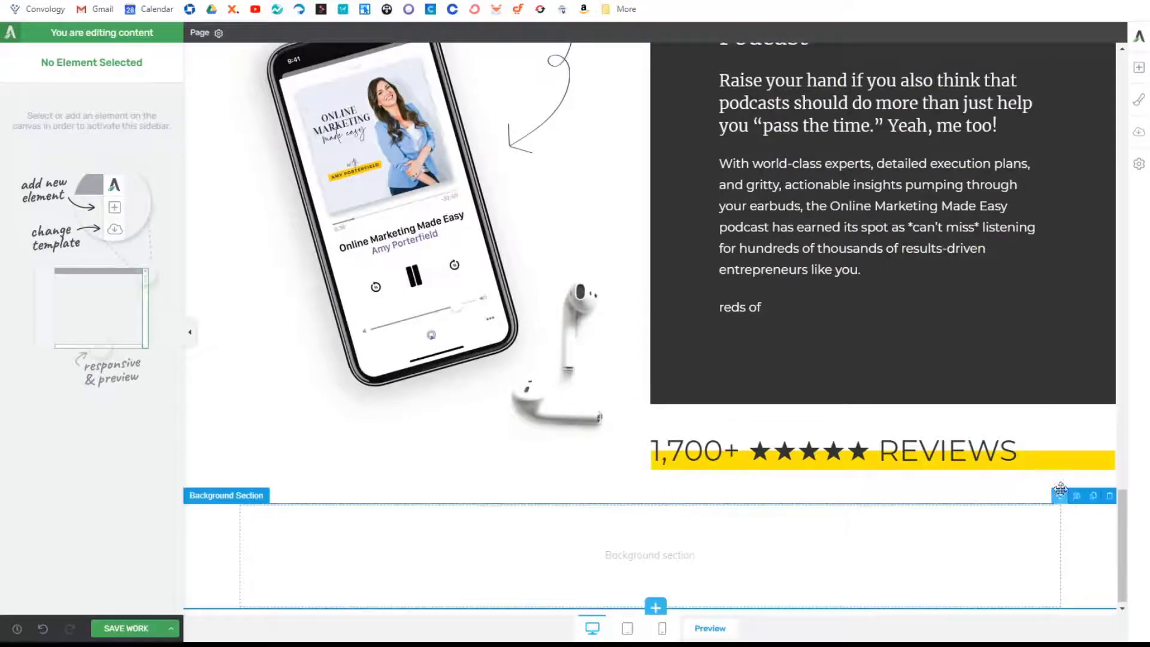
Step: Set the yellow divider's maximum width to 534 px to match the length of the reviews text
left_click(1041, 483)
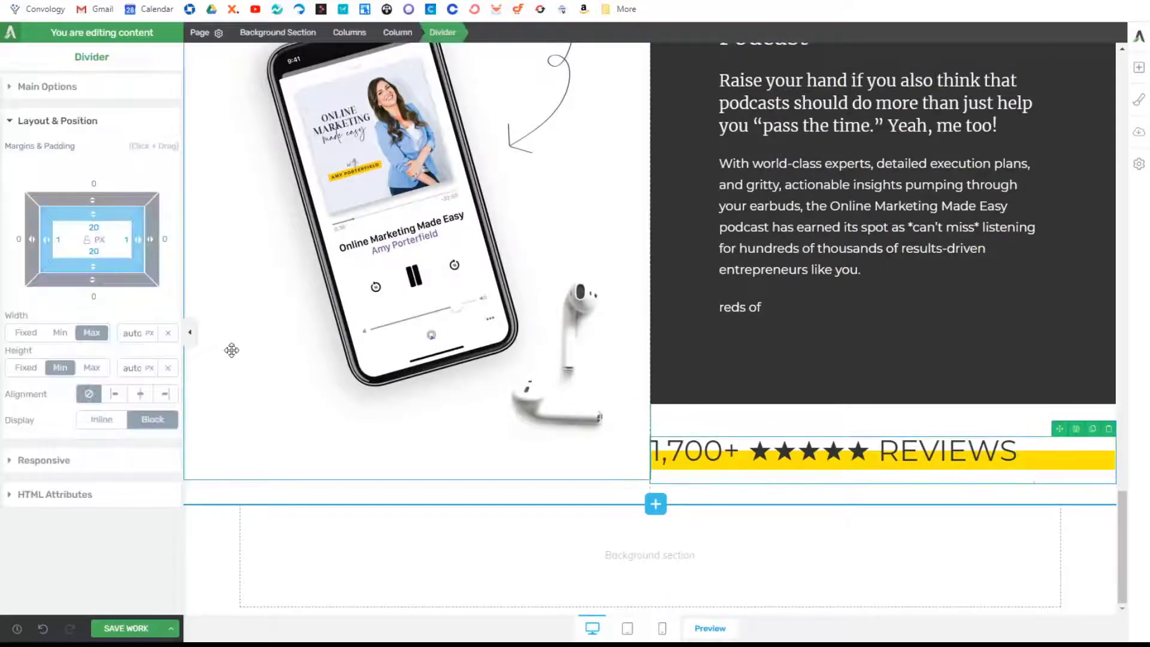
left_click(48, 86)
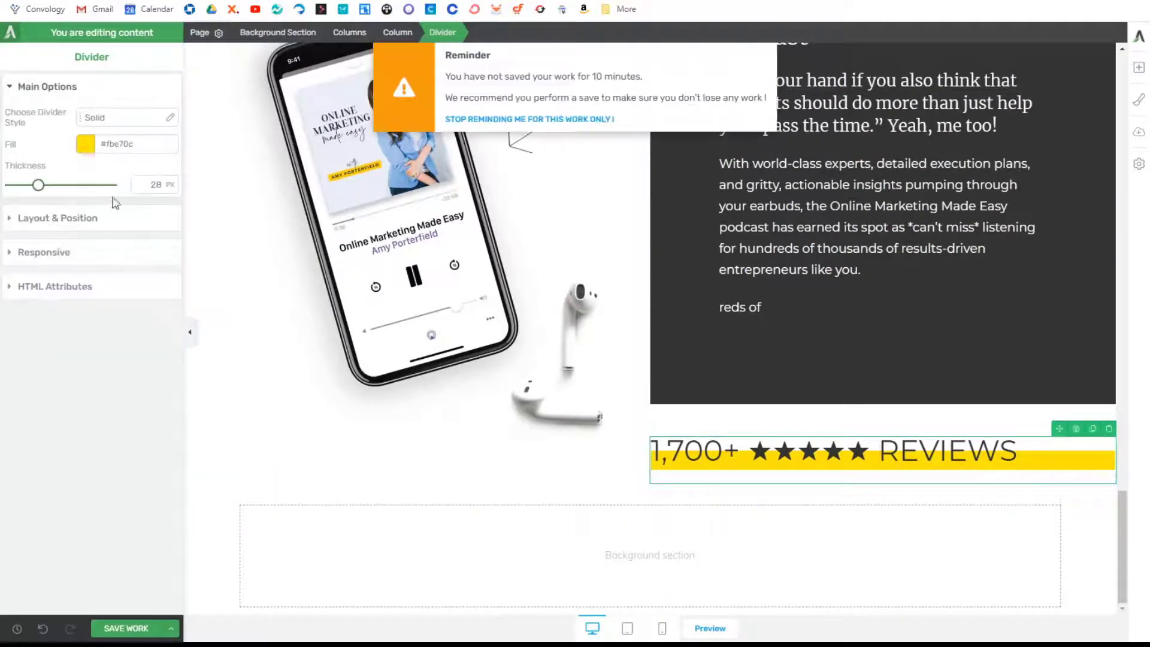
left_click(73, 220)
left_click_drag(136, 327, 166, 429)
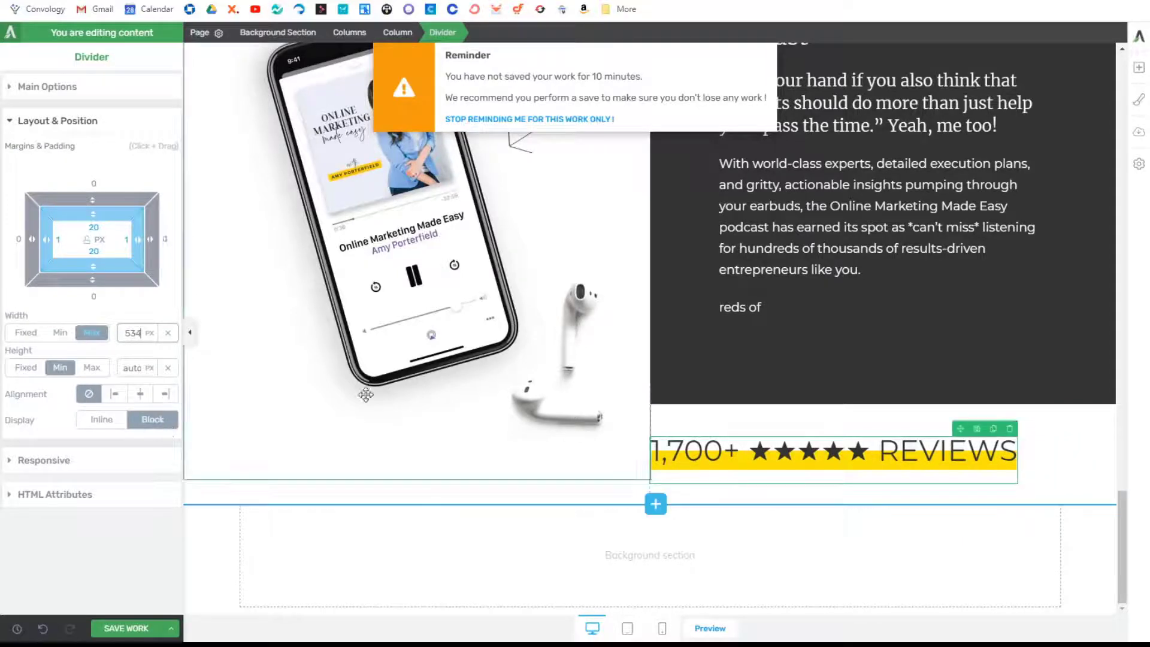
Step: Compare the podcast section's phone image, dark text box and reviews line with the reference homepage, viewing the canvas at full width
left_click(536, 209)
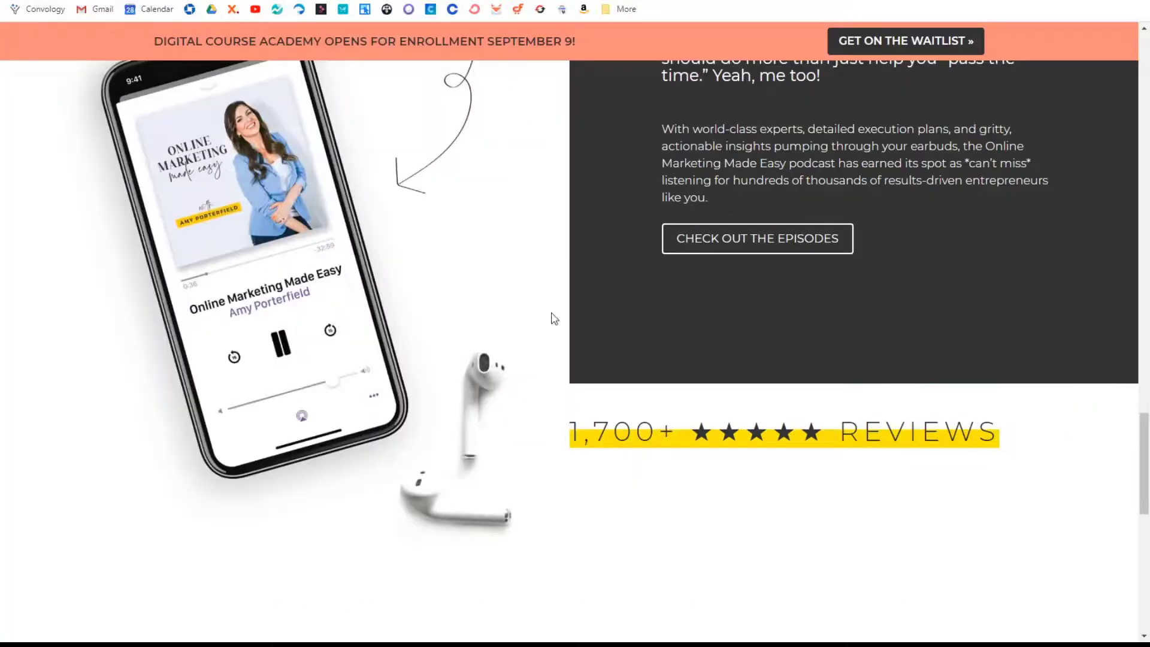
scroll(554, 318, "up", 5)
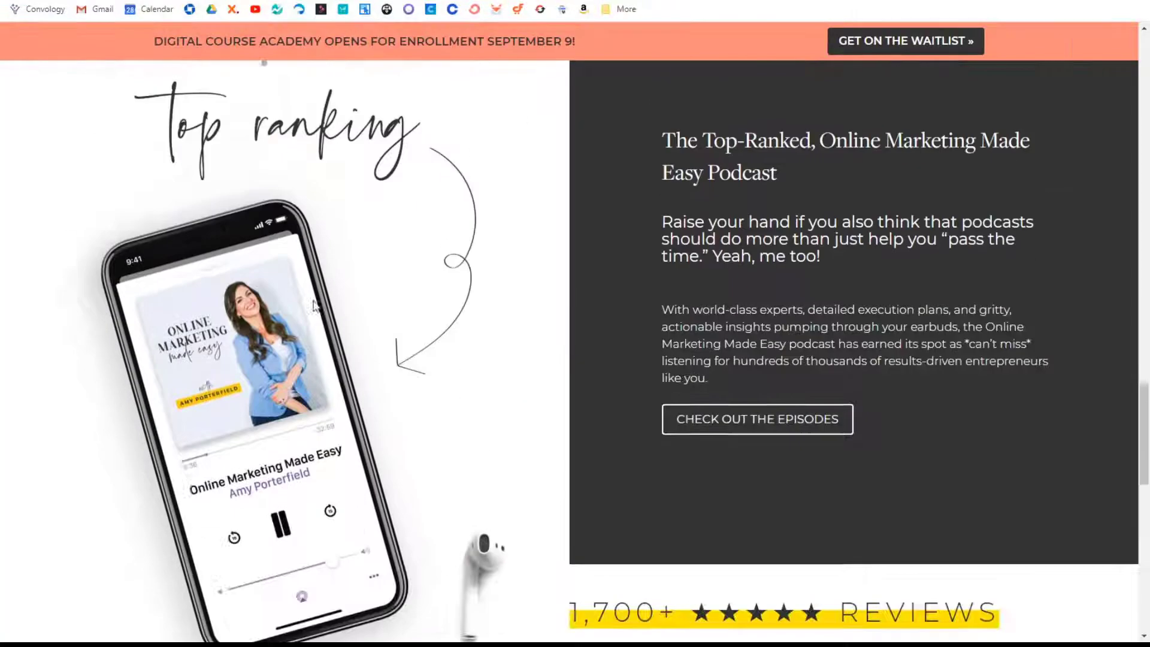
scroll(344, 397, "down", 5)
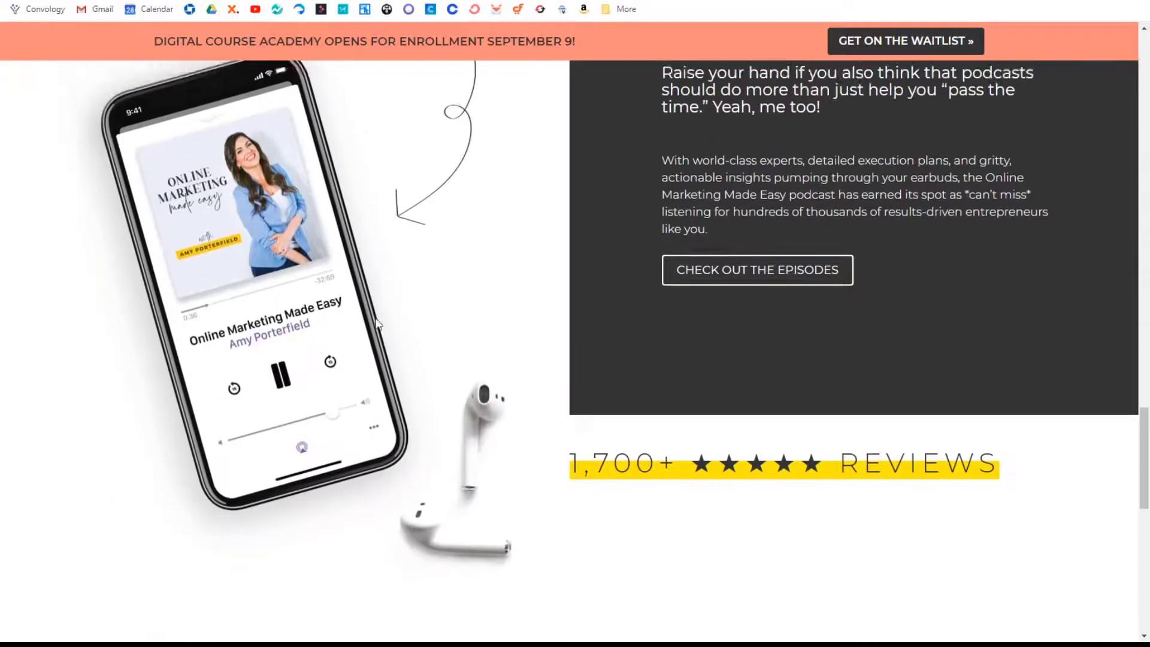
scroll(191, 223, "up", 5)
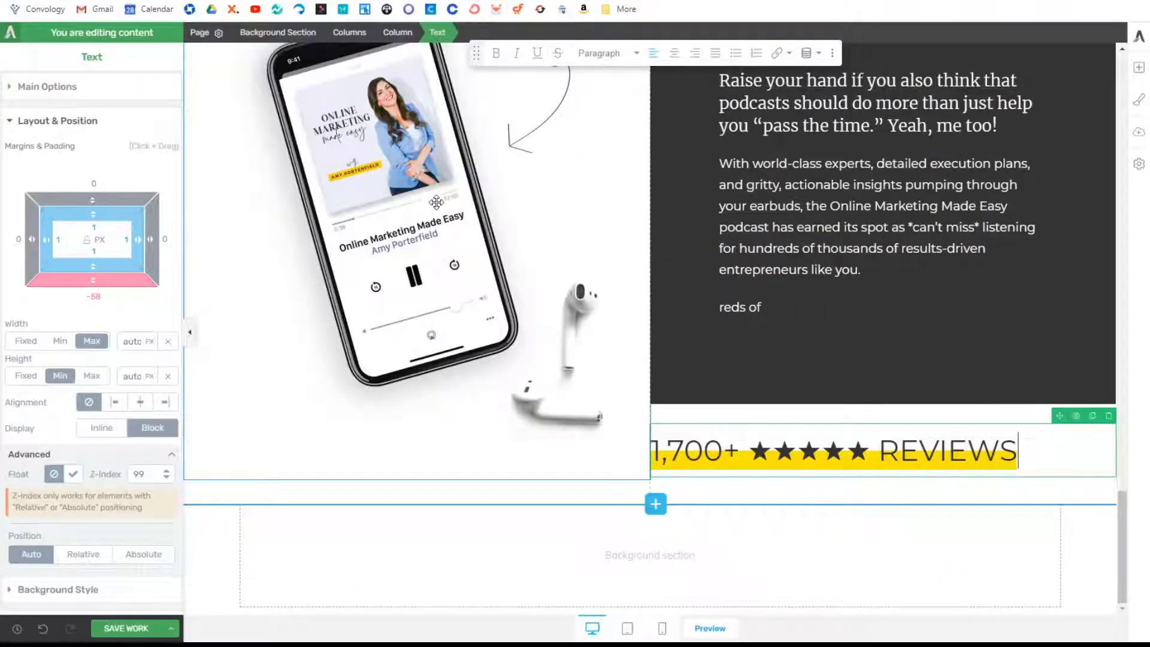
scroll(464, 300, "up", 7)
scroll(461, 281, "down", 4)
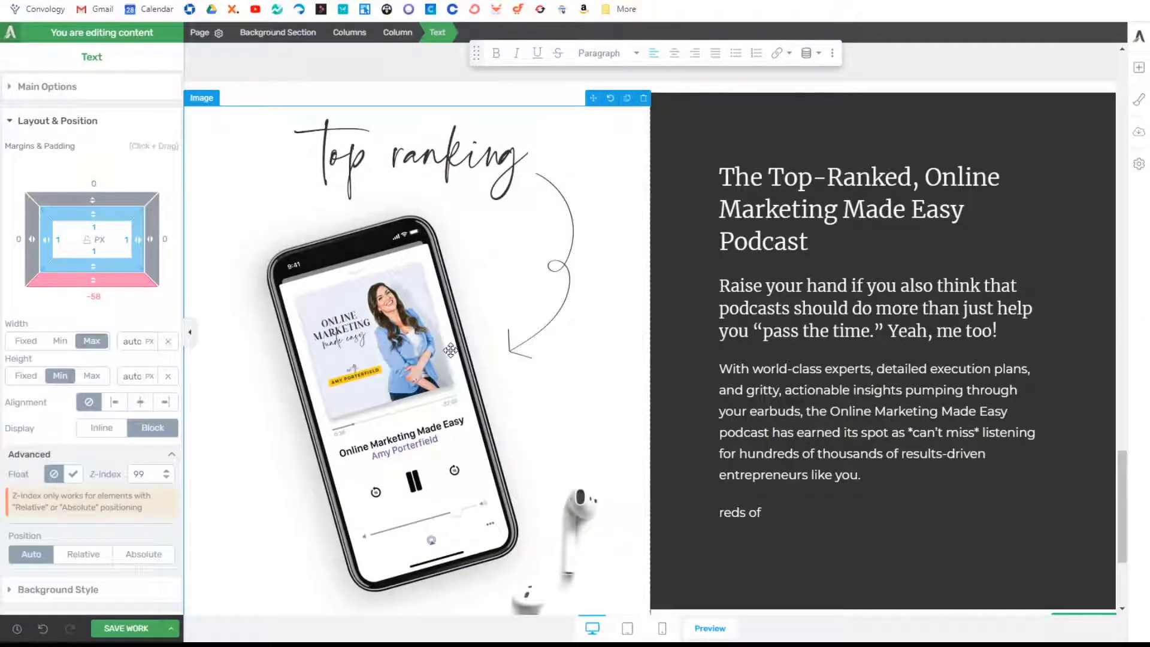
left_click(472, 332)
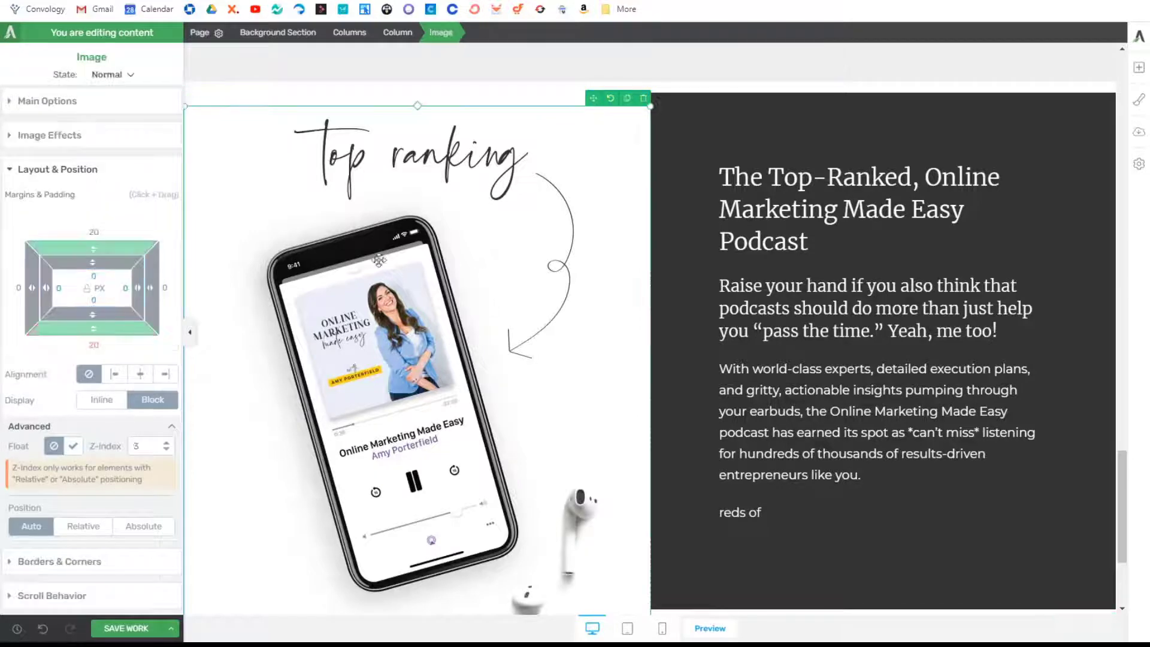
left_click(12, 99)
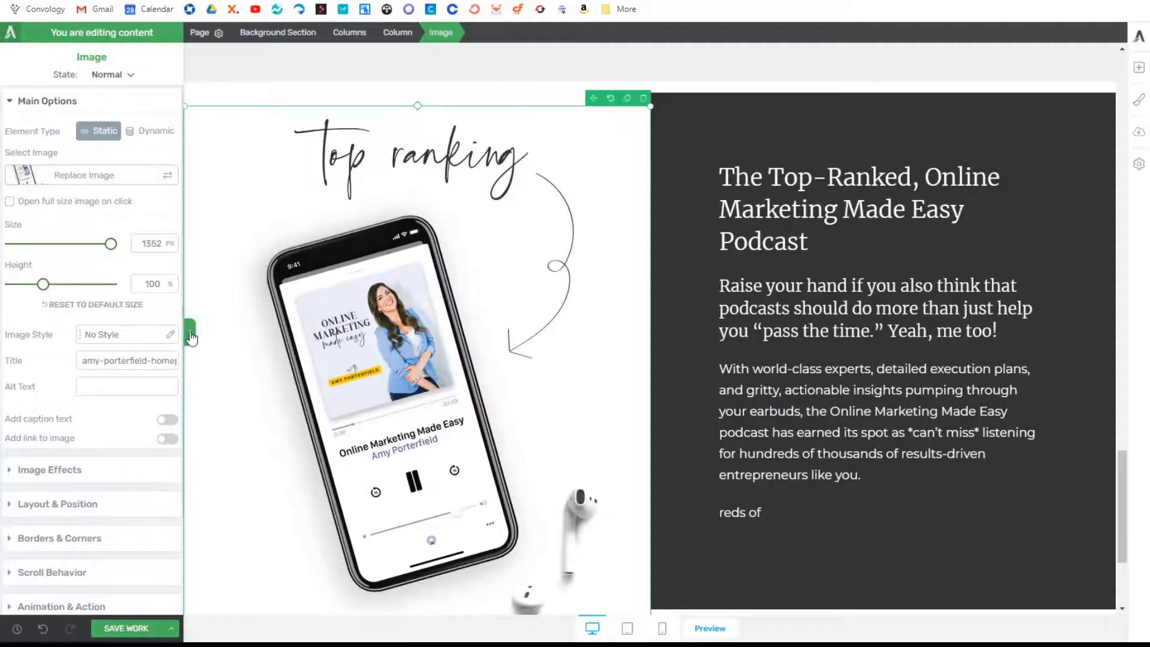
left_click(187, 331)
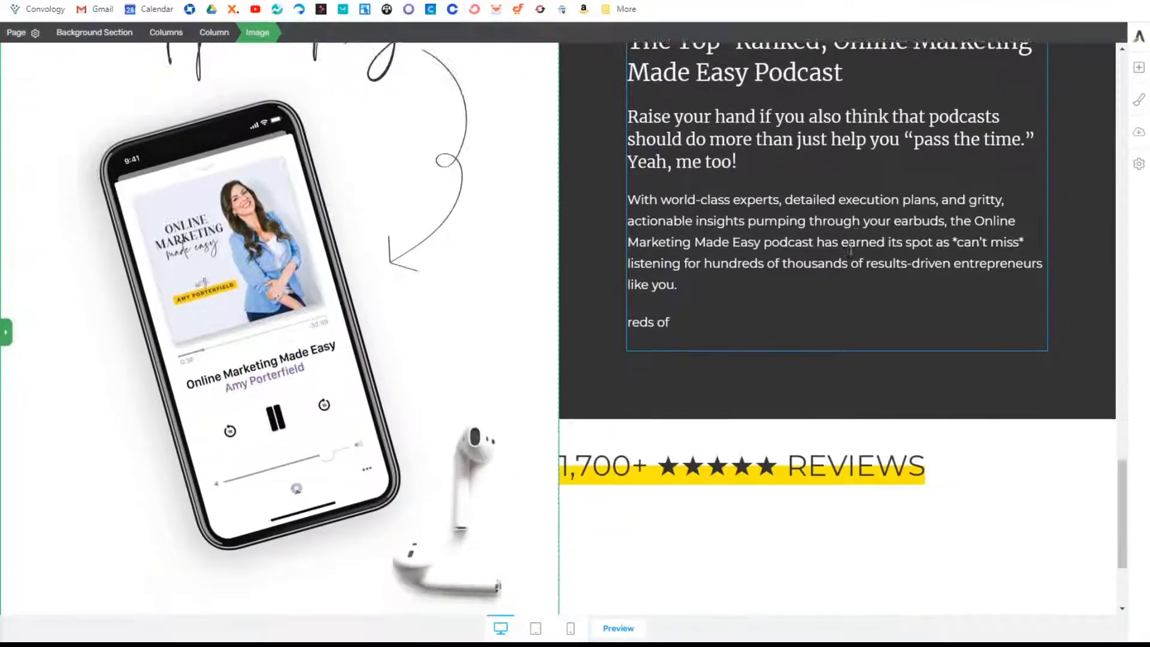
scroll(850, 252, "down", 2)
scroll(847, 249, "up", 5)
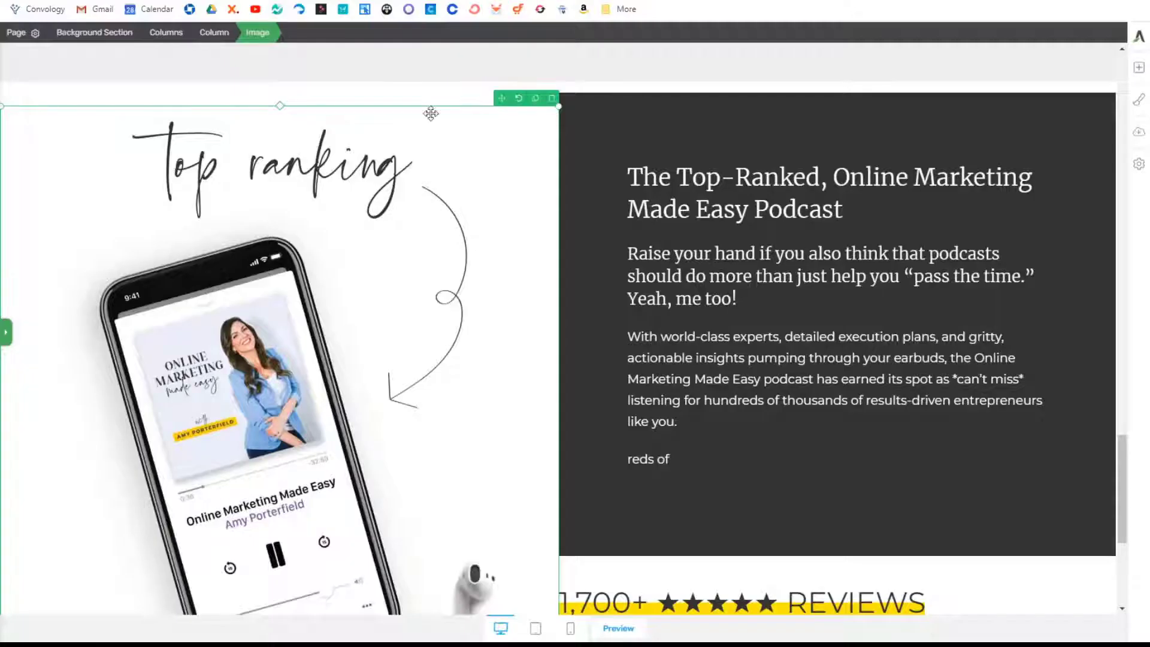
Step: Set the phone image's top margin to 0 and check the podcast section with the settings sidebar collapsed
left_click(7, 334)
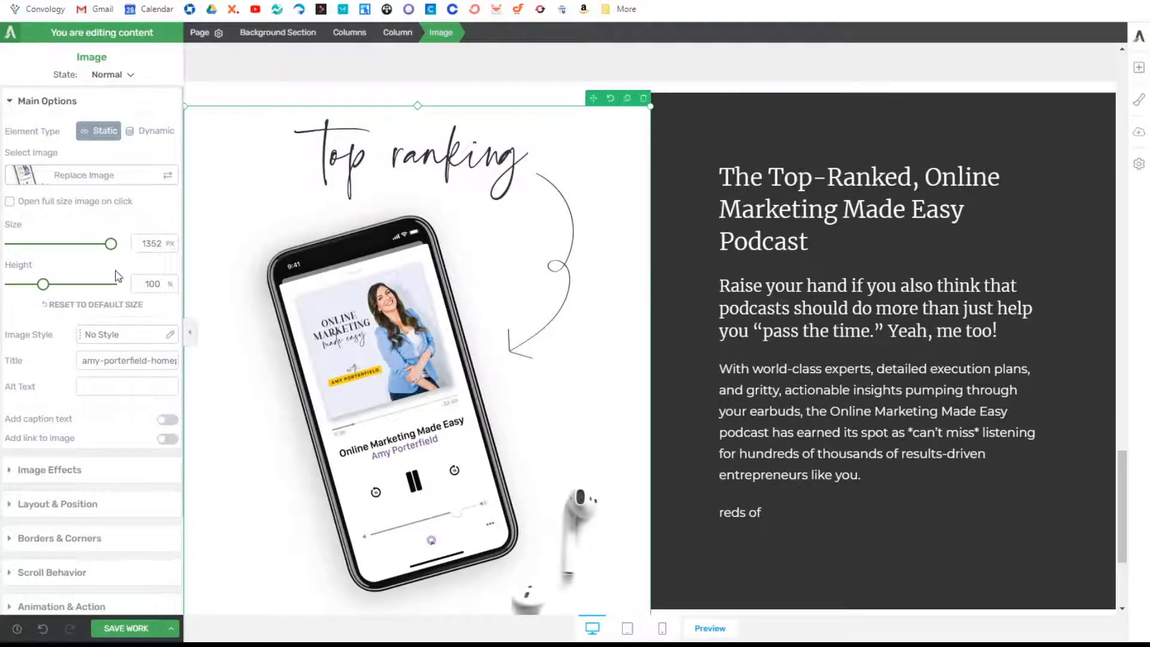
left_click(83, 501)
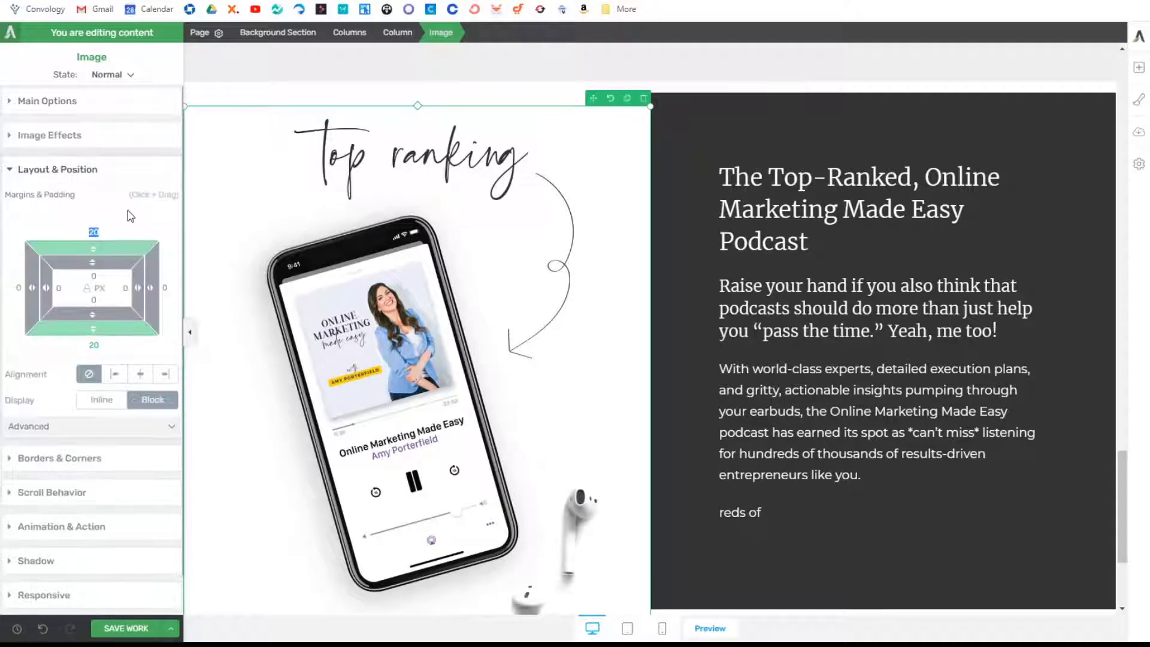
type("0")
scroll(189, 332, "down", 2)
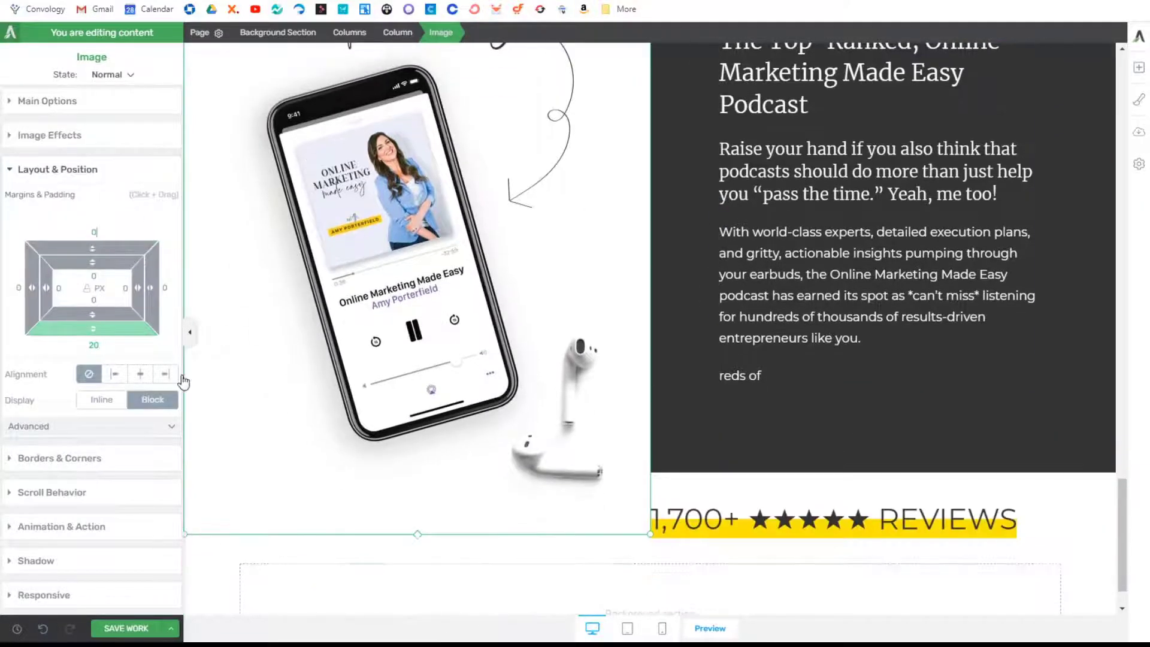
left_click(190, 331)
scroll(824, 290, "down", 1)
scroll(826, 291, "up", 4)
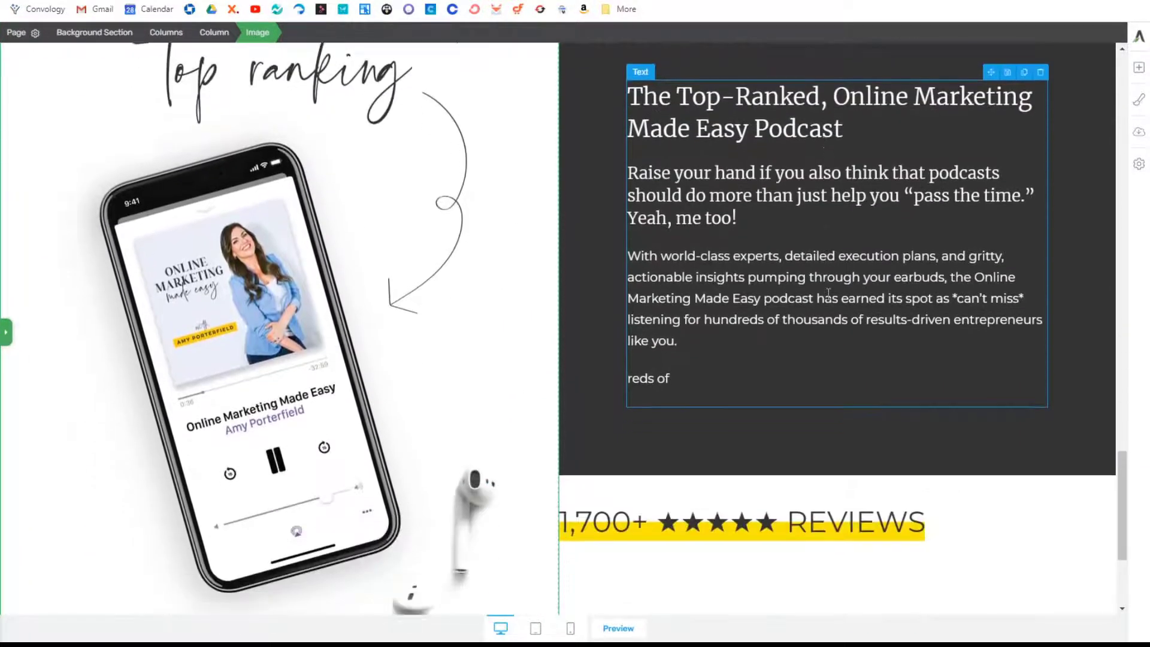
Step: Scale the podcast section's phone image down slightly to 774 px, using the reference homepage as a guide
scroll(827, 294, "down", 3)
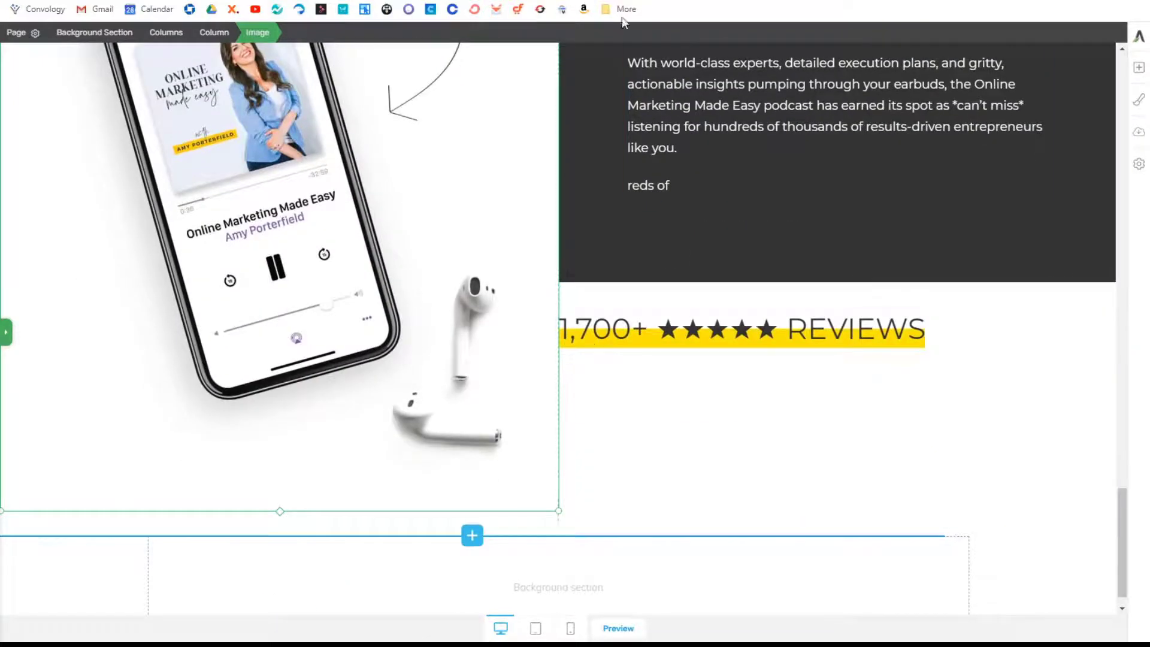
left_click(612, 1)
scroll(655, 188, "down", 9)
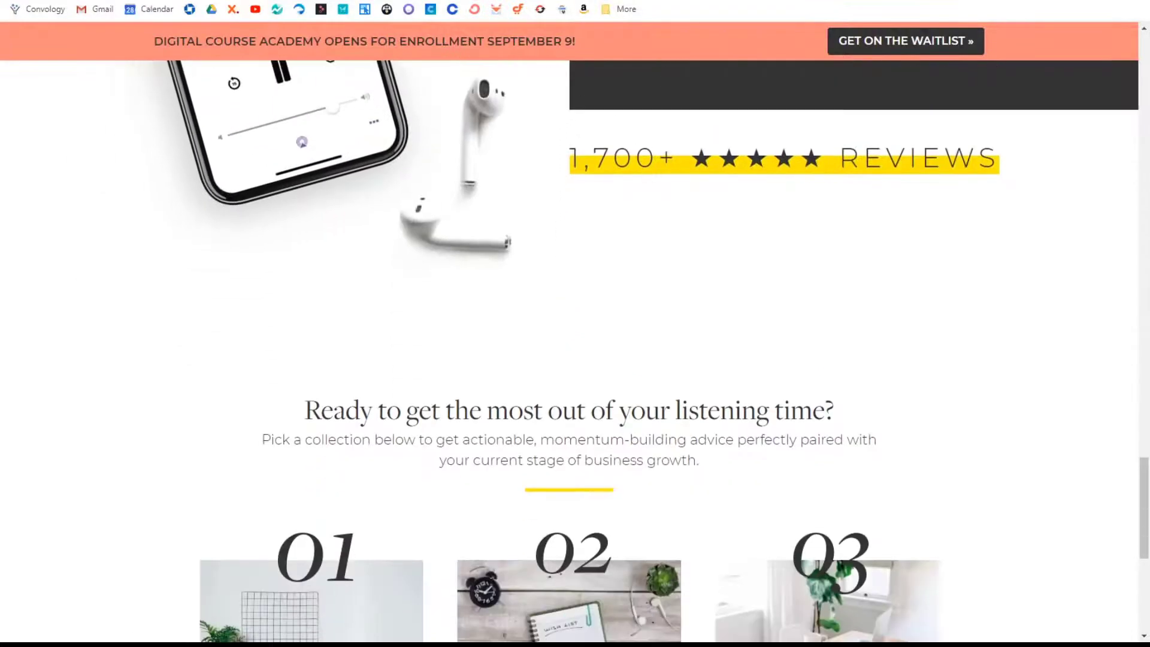
left_click(479, 2)
key("ctrl+Tab")
key("ctrl+shift+Tab")
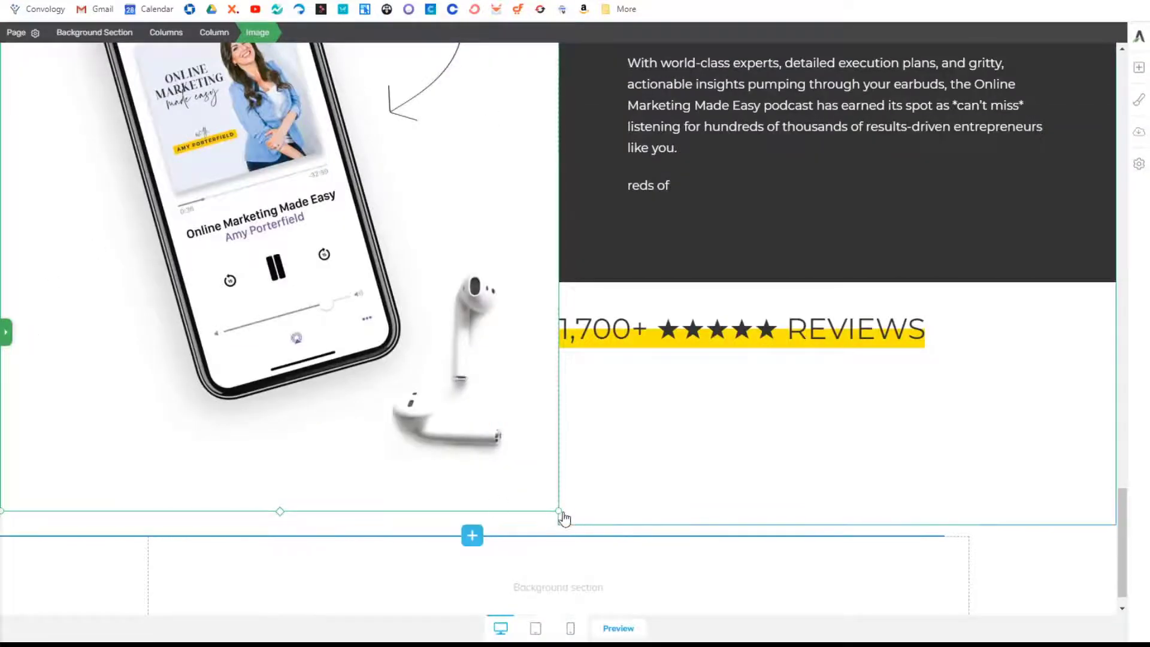
left_click_drag(557, 511, 541, 496)
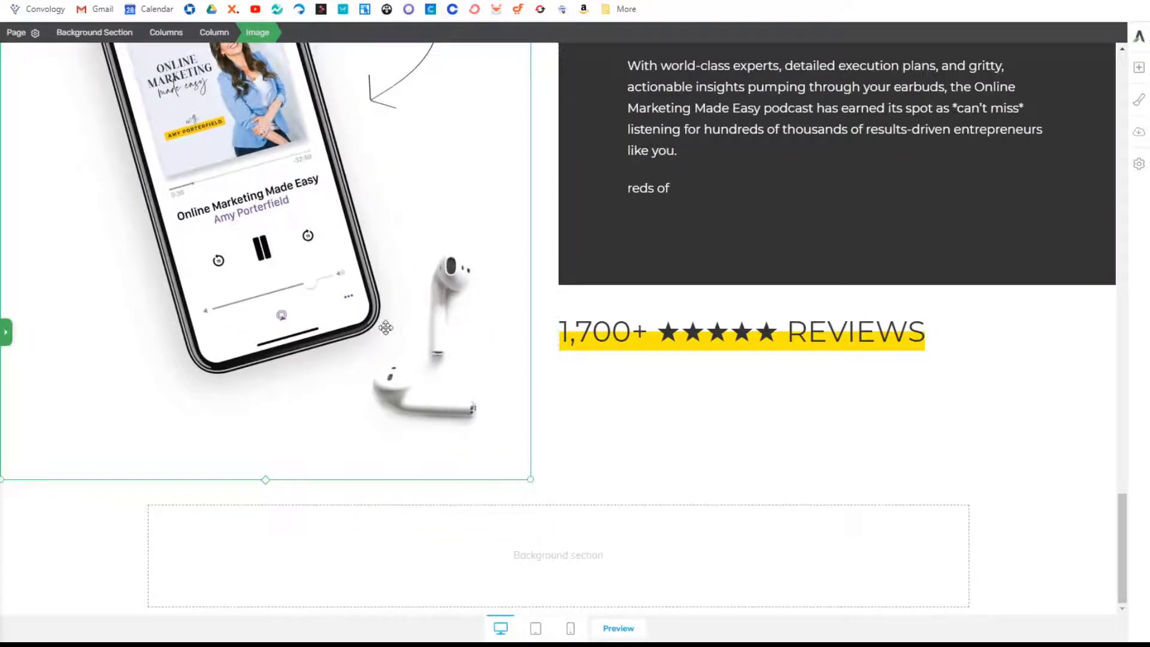
Step: Try centering the phone image in its column and check the image size and columns settings
left_click(15, 329)
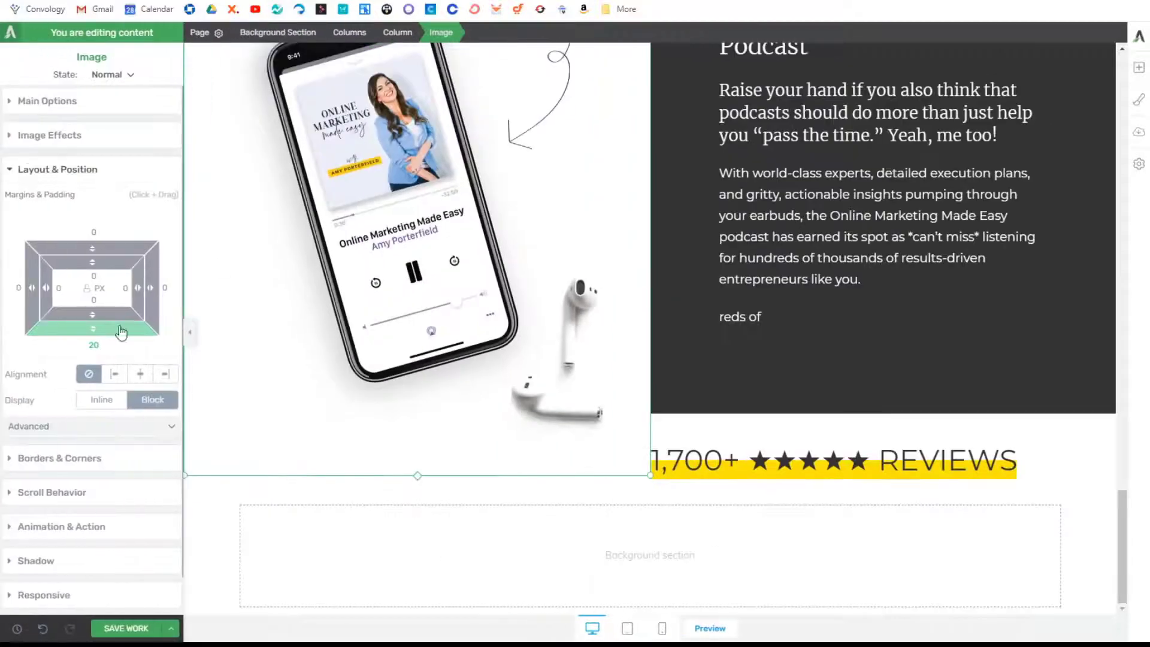
left_click(142, 376)
left_click(189, 332)
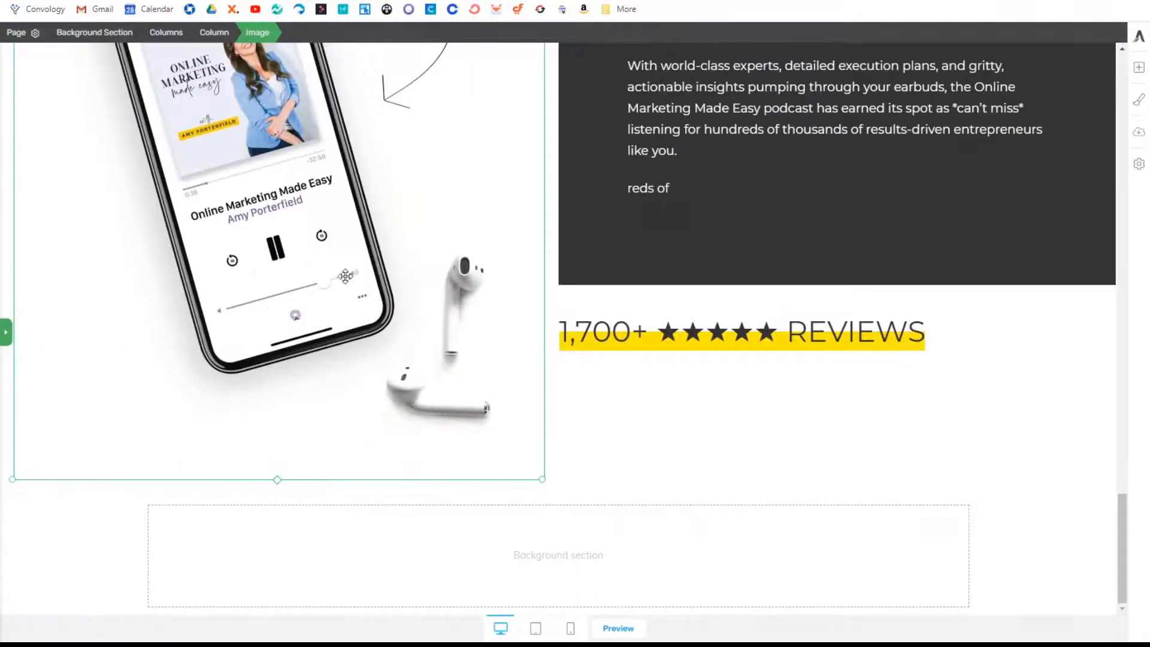
scroll(378, 264, "up", 5)
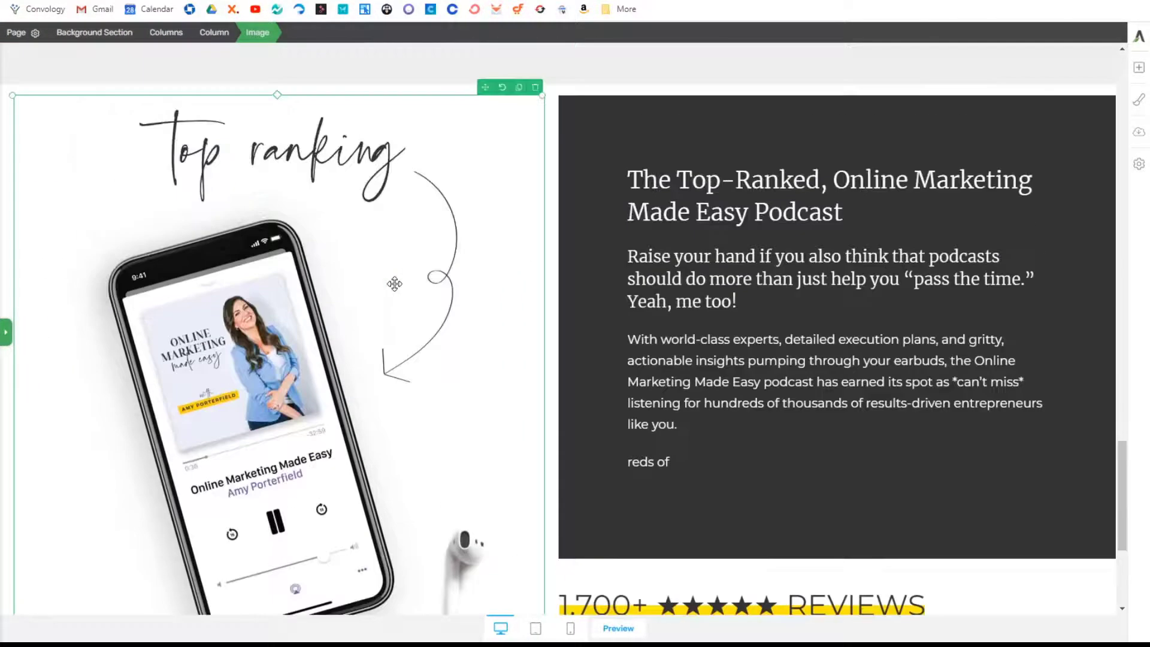
left_click(8, 334)
left_click(82, 111)
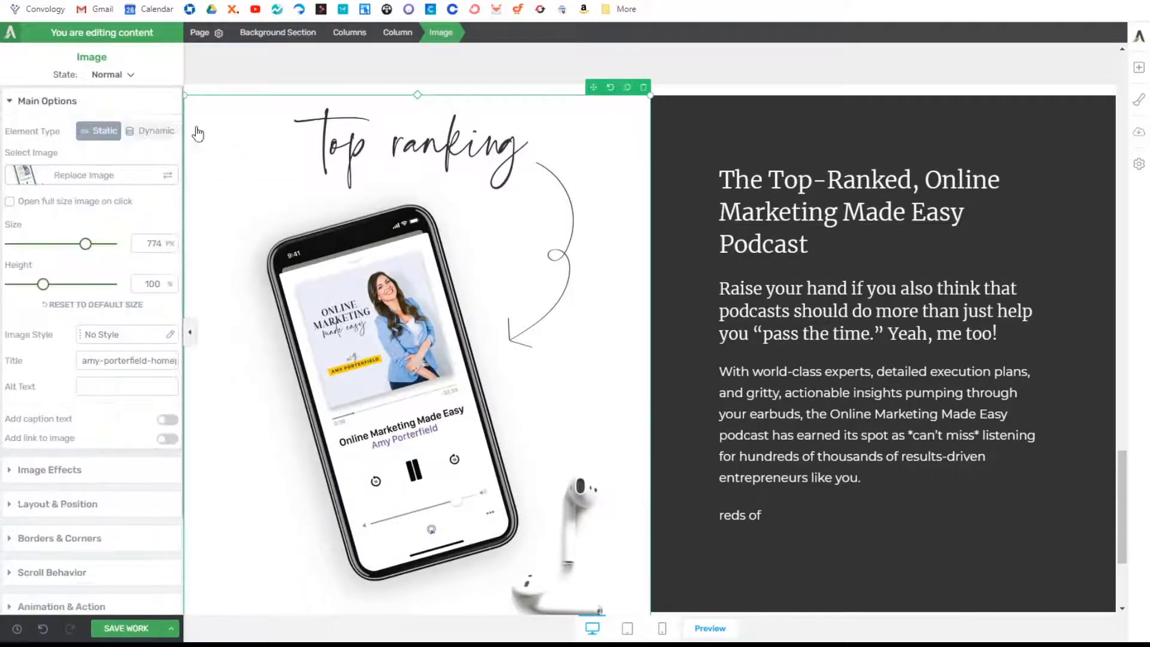
left_click(349, 33)
scroll(716, 360, "down", 3)
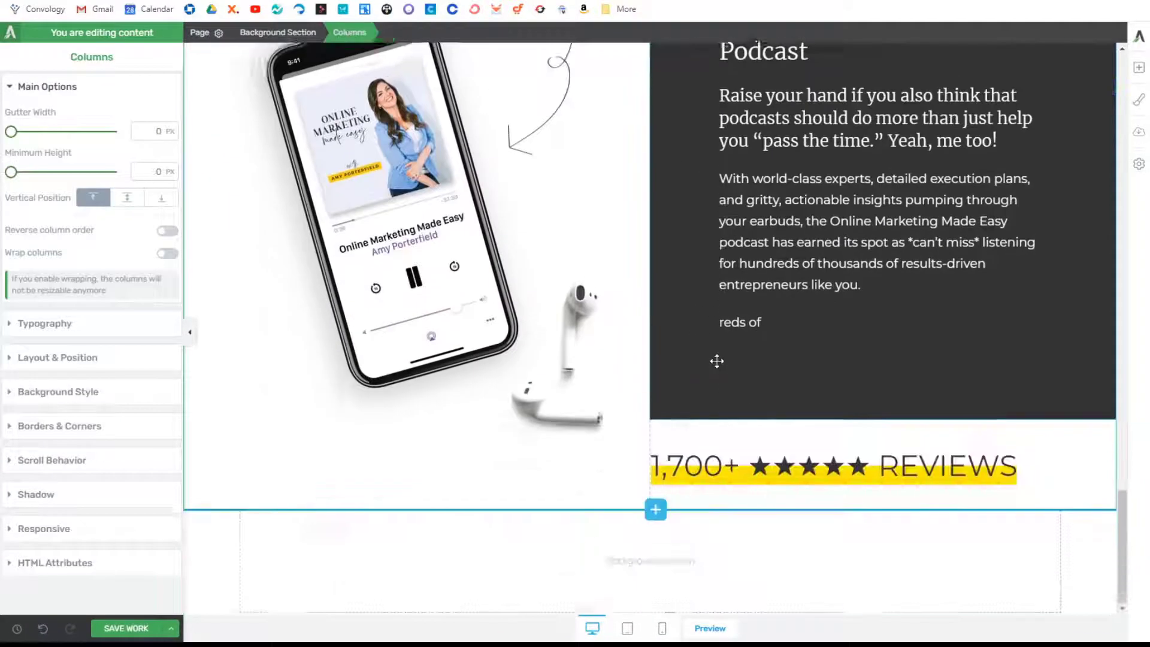
left_click(191, 333)
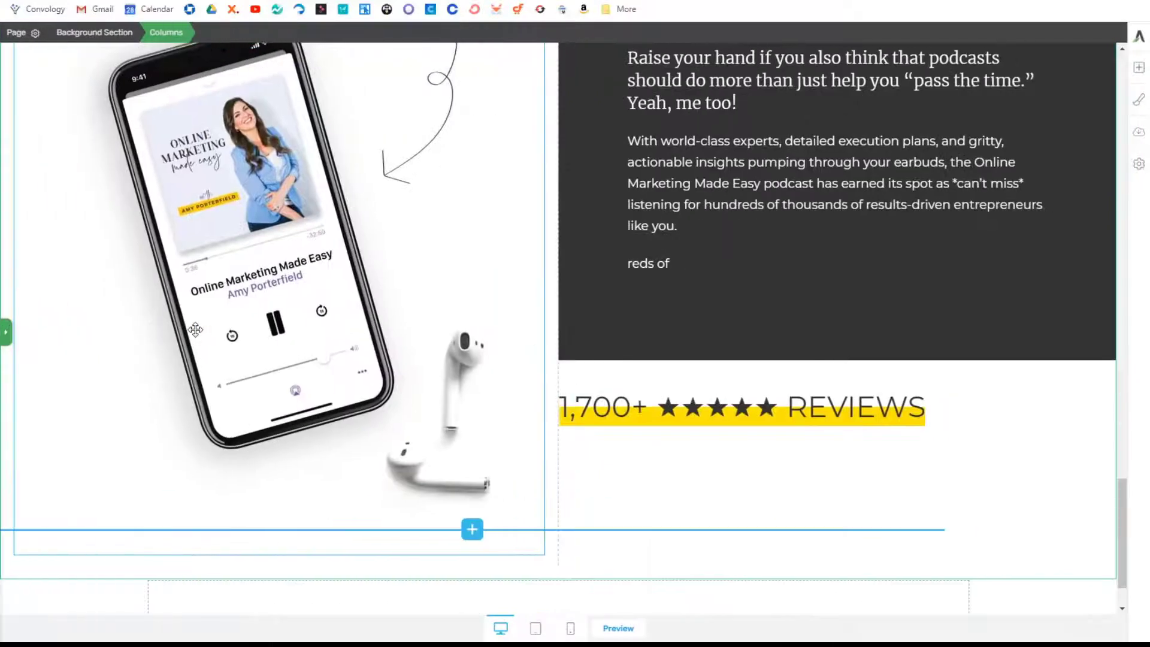
Step: Set the phone image's alignment to right within its column and check the podcast section at full width
left_click(207, 292)
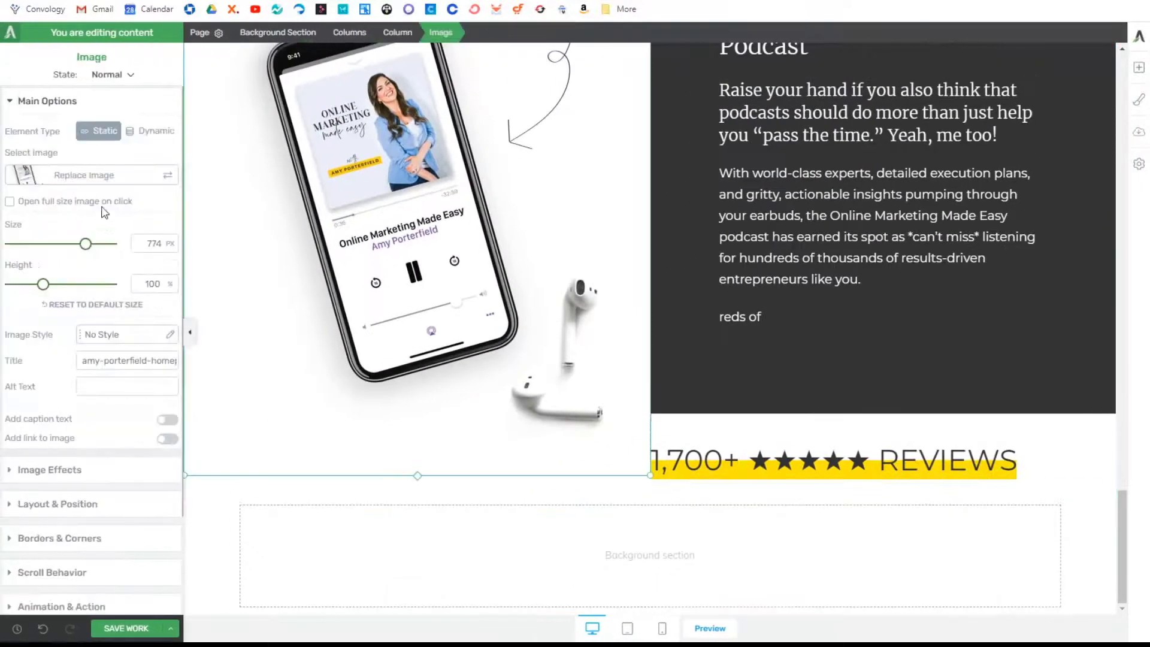
left_click(62, 503)
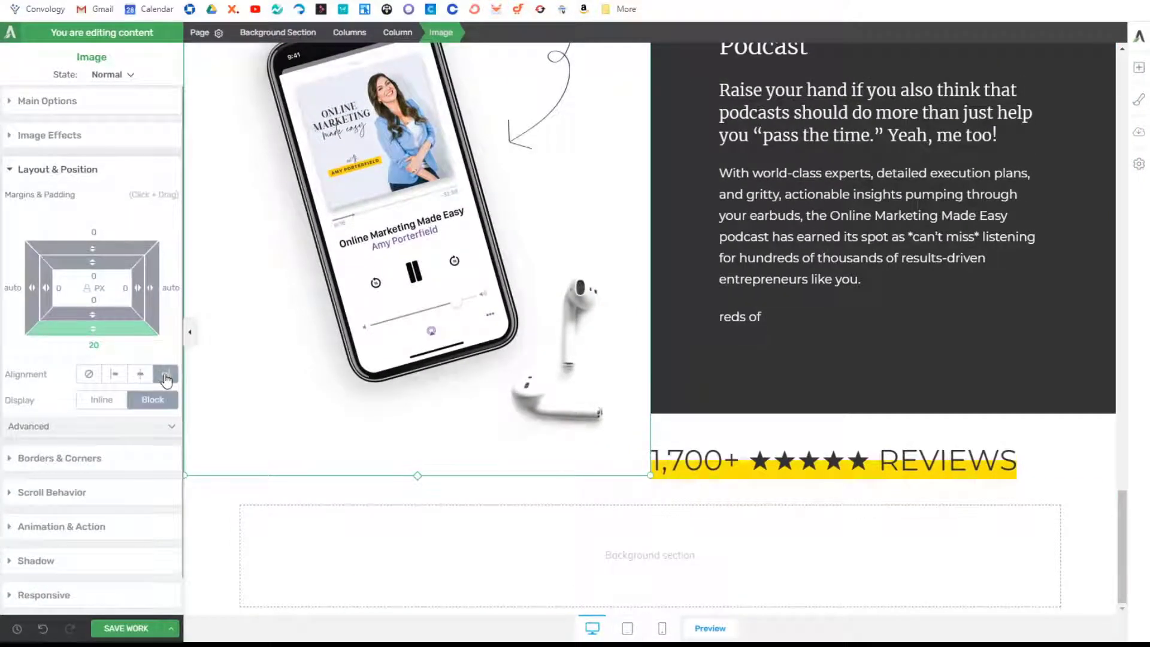
left_click(190, 332)
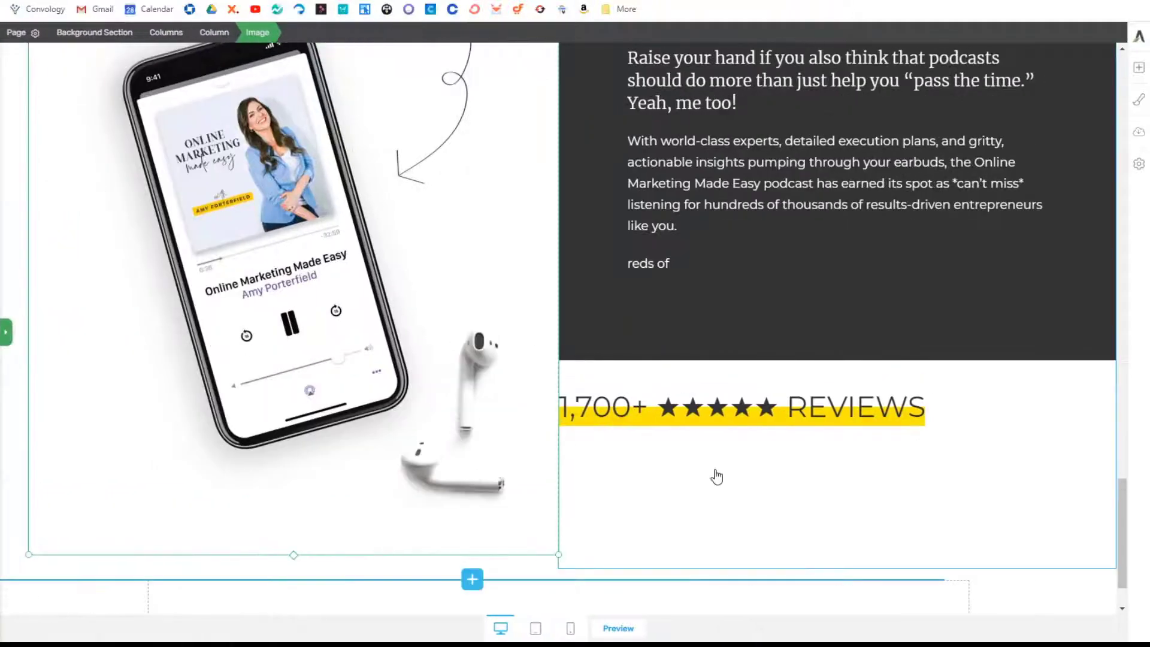
left_click(802, 518)
scroll(857, 490, "up", 2)
scroll(857, 490, "up", 2)
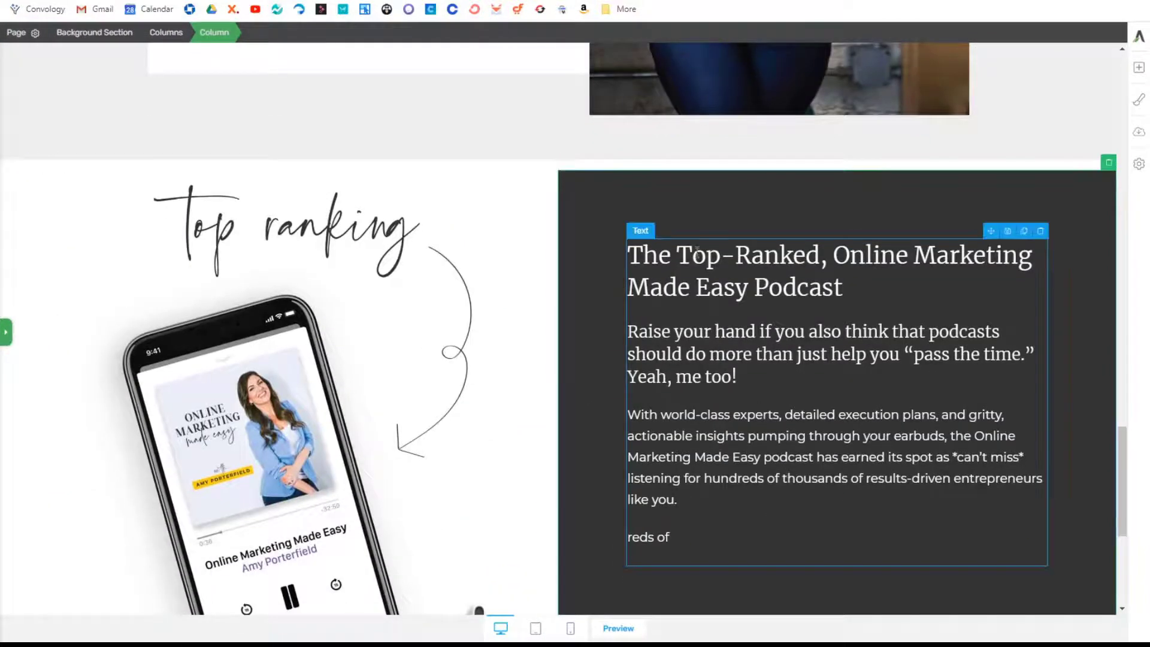
Step: Remove the podcast columns' top padding so the dark box meets the section above, as in the reference homepage
left_click(440, 2)
scroll(712, 272, "up", 10)
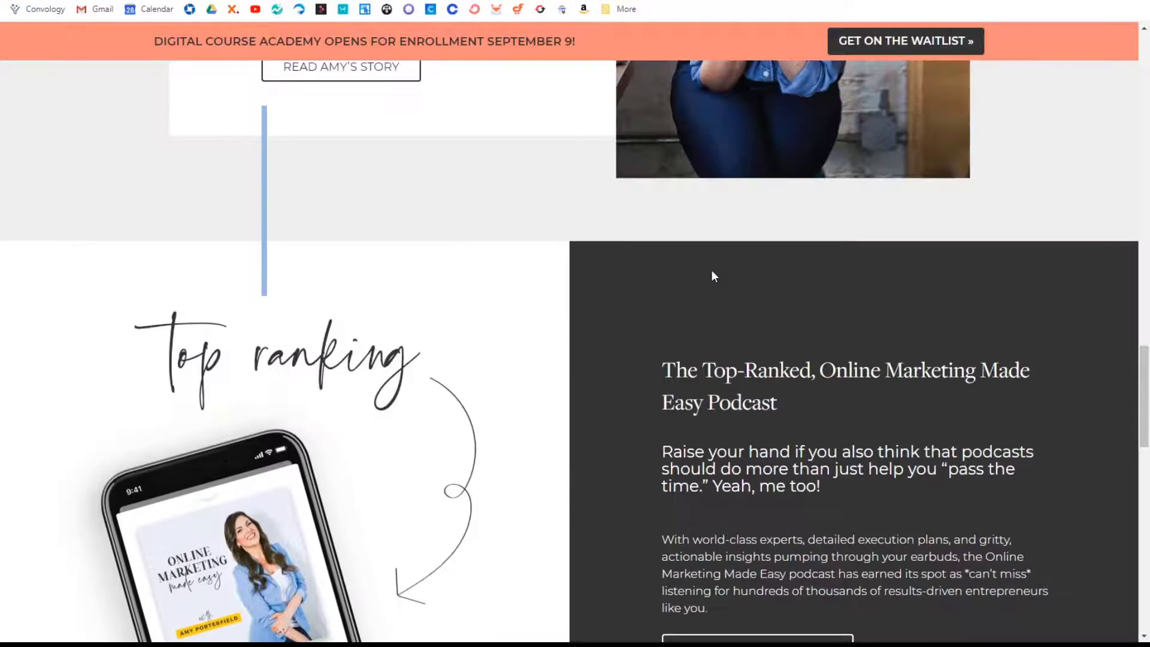
left_click(312, 1)
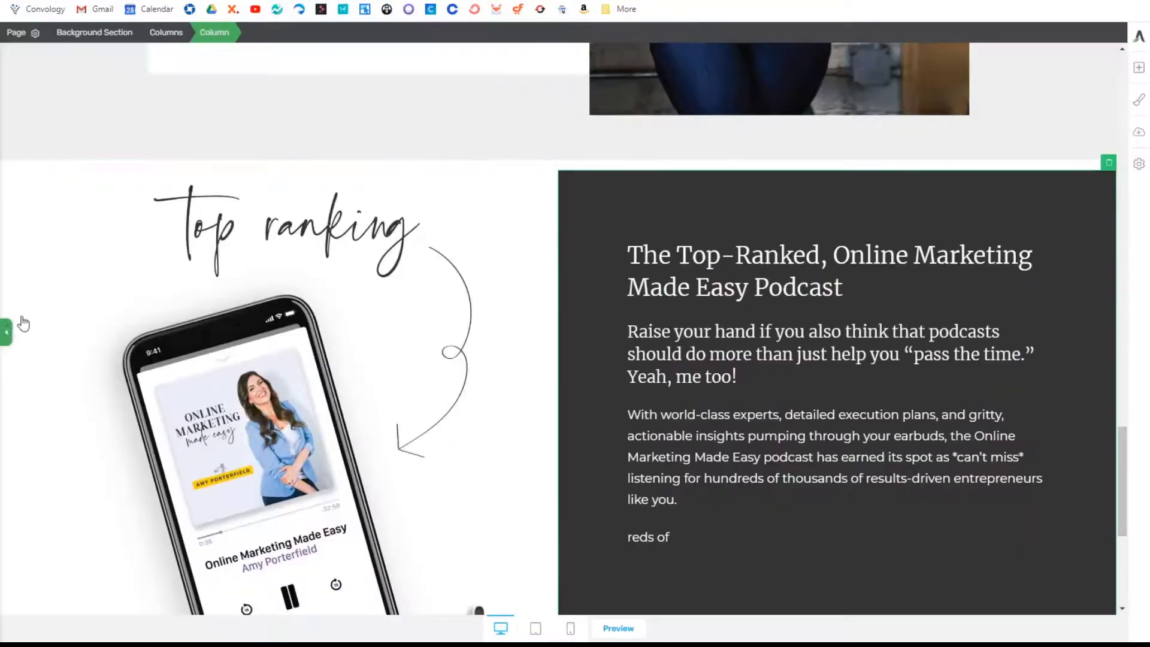
left_click(9, 331)
left_click(753, 186)
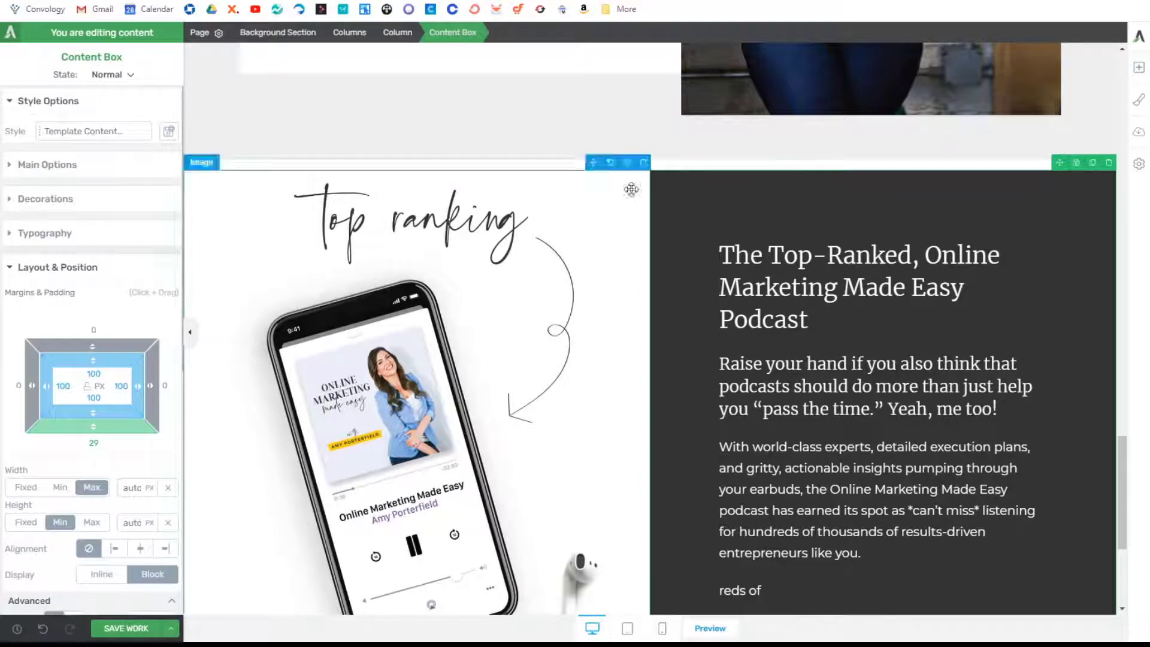
left_click(761, 165)
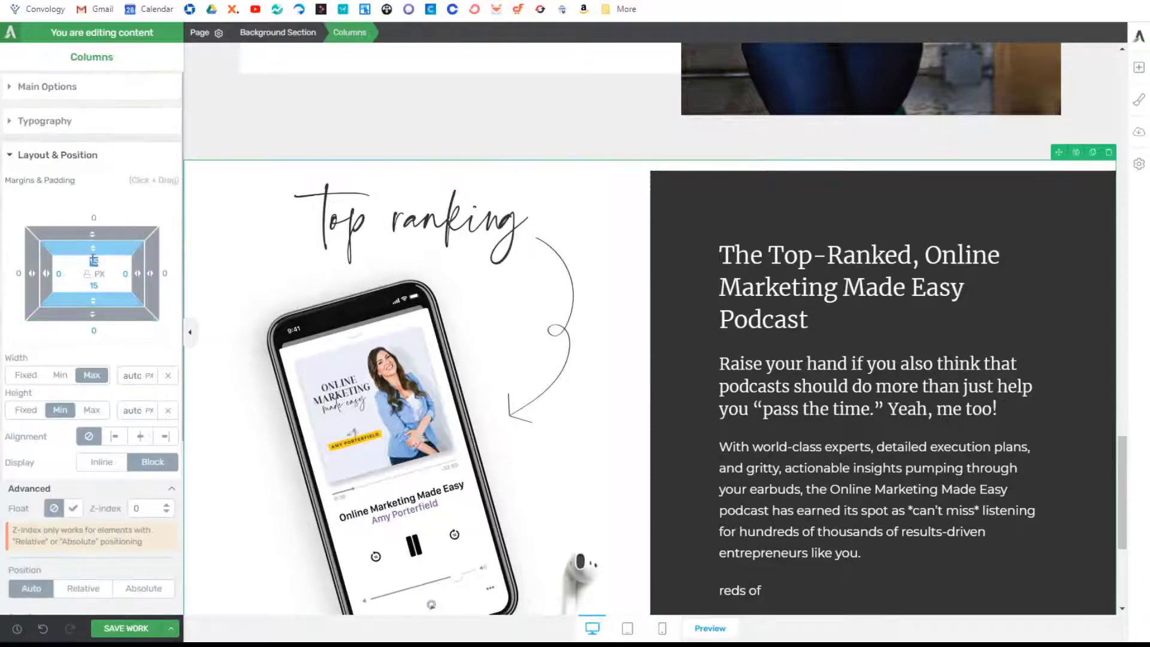
Step: Increase the phone image's top margin to move it slightly down in its column
left_click(266, 229)
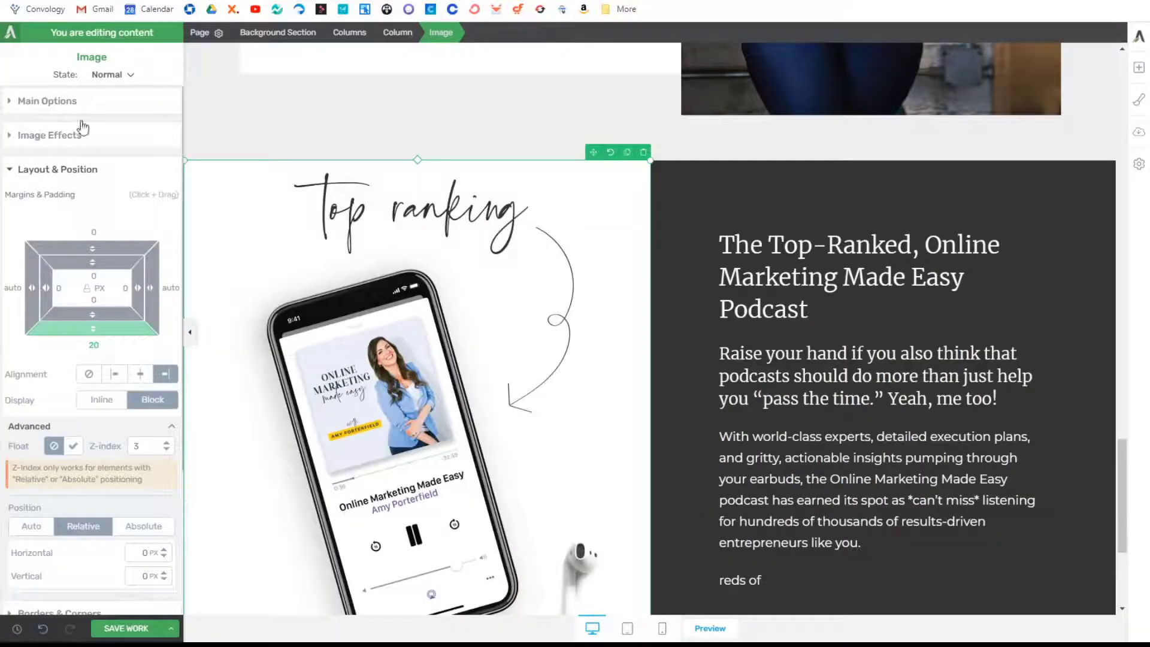
left_click(70, 103)
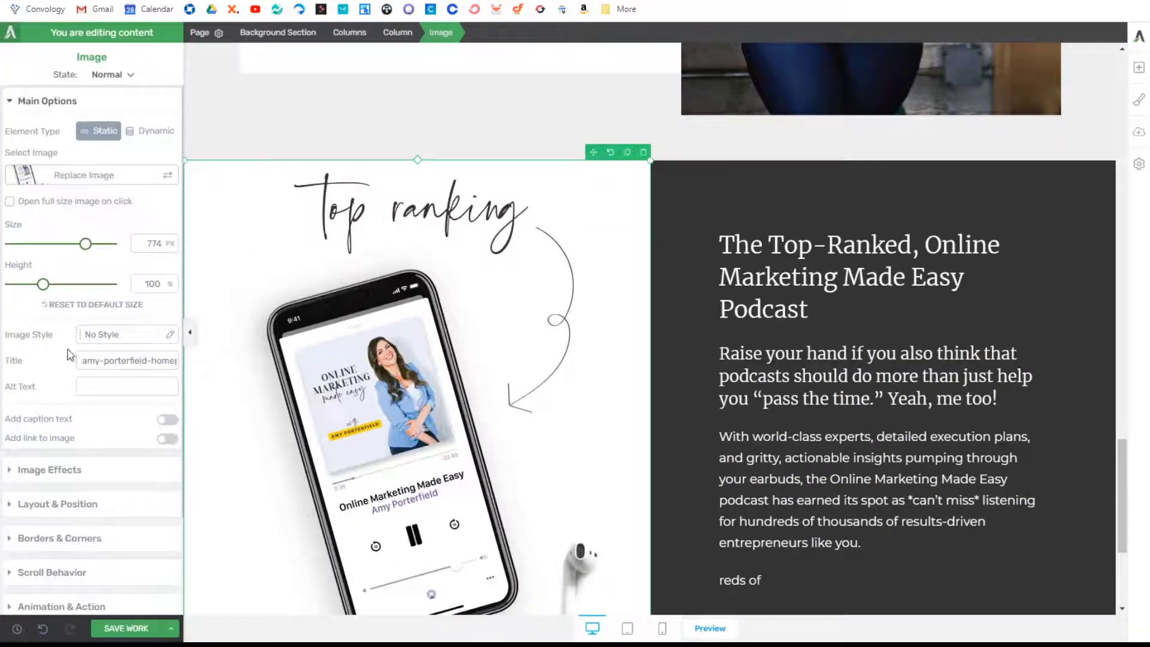
left_click(42, 506)
left_click_drag(93, 245, 105, 205)
left_click(813, 347)
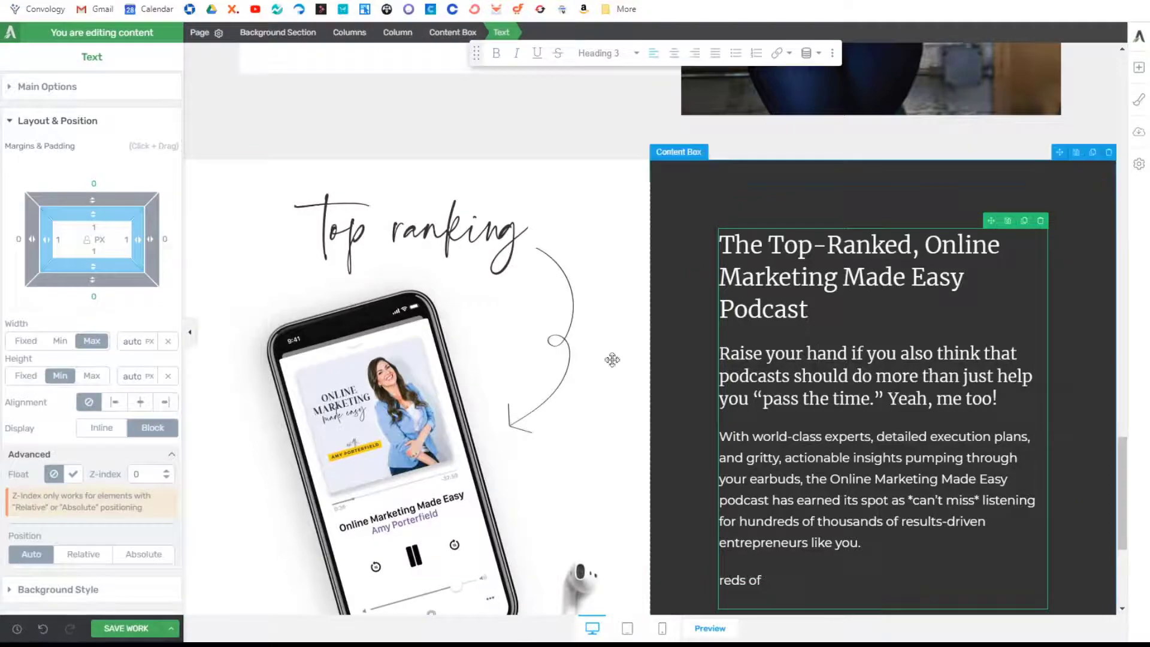
Step: Check the podcast section with the settings sidebar collapsed and save the work
scroll(732, 418, "down", 5)
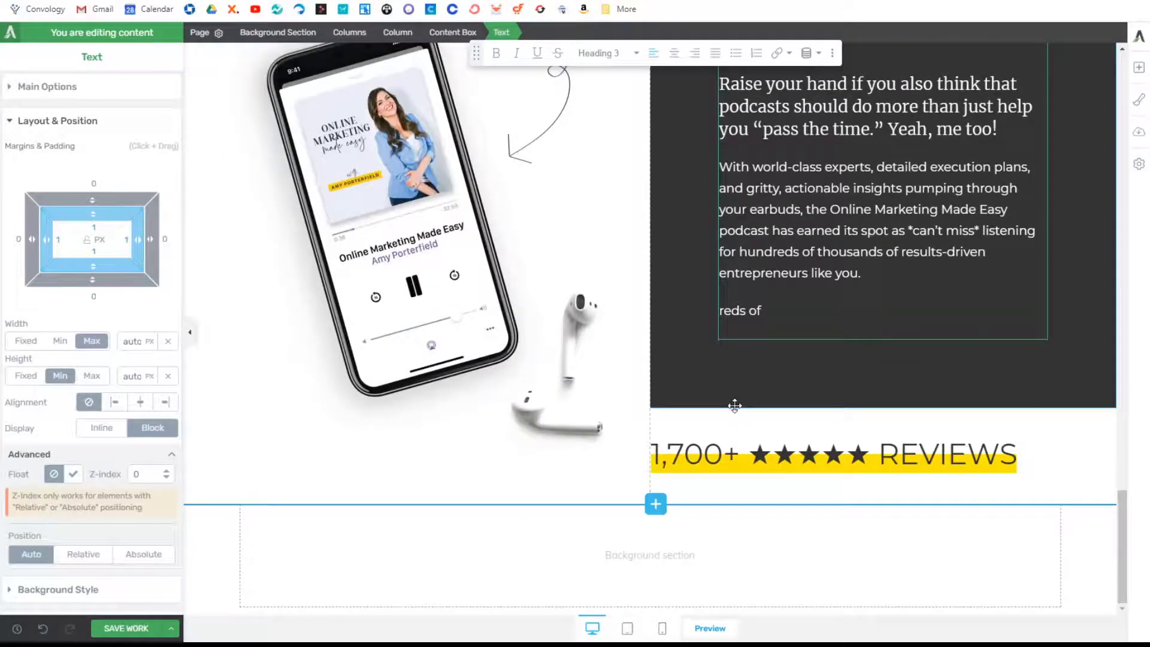
left_click(190, 332)
left_click(6, 333)
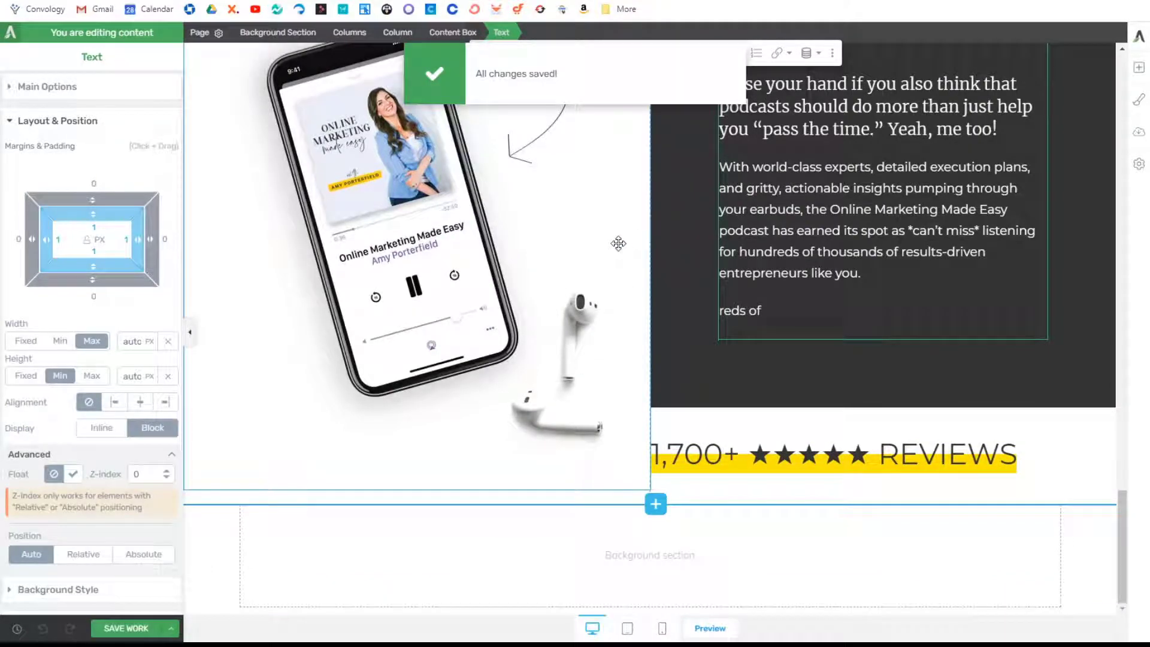
Step: Review the landing page's finished sections and compare the podcast section with the reference homepage
scroll(683, 340, "up", 10)
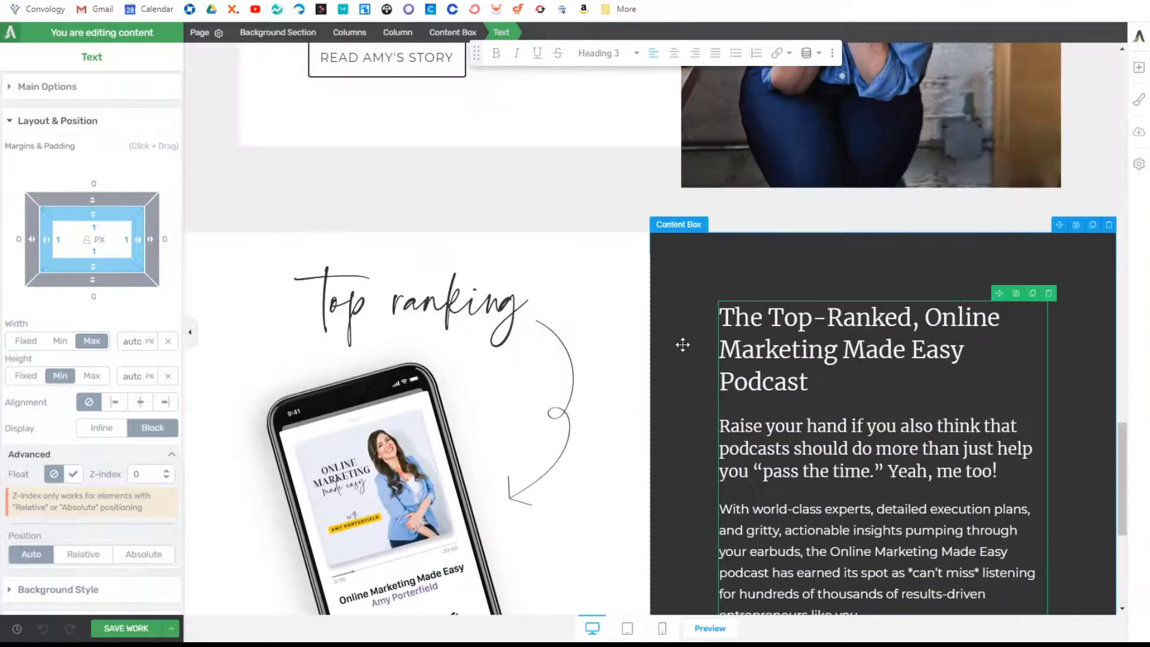
scroll(657, 340, "up", 15)
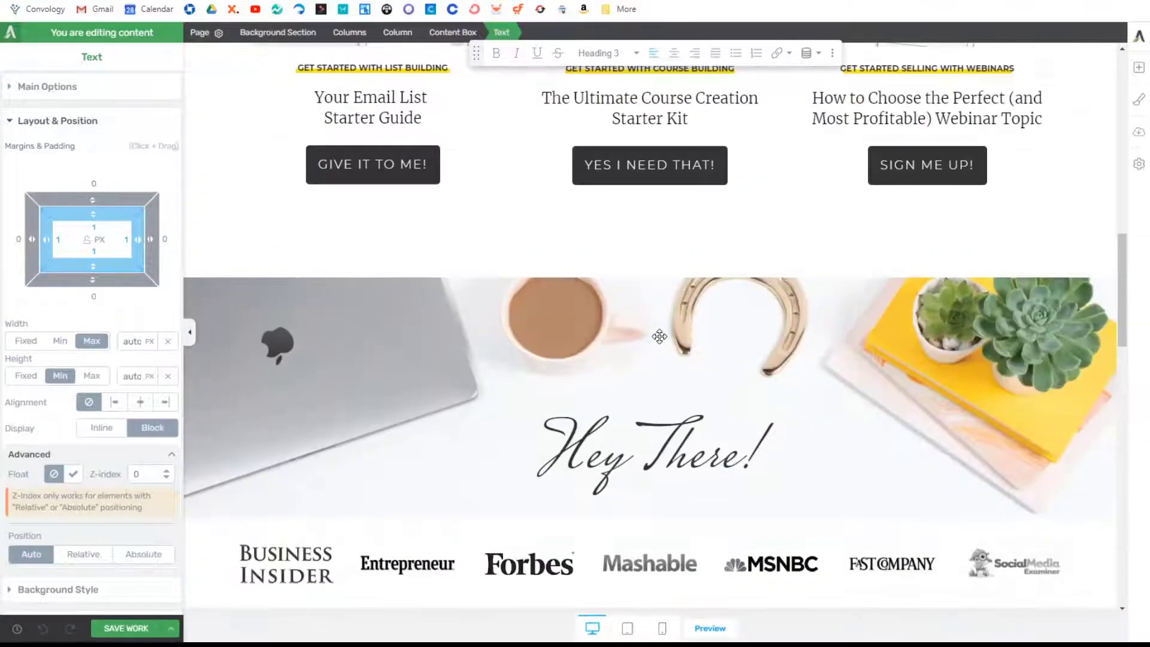
scroll(540, 318, "down", 20)
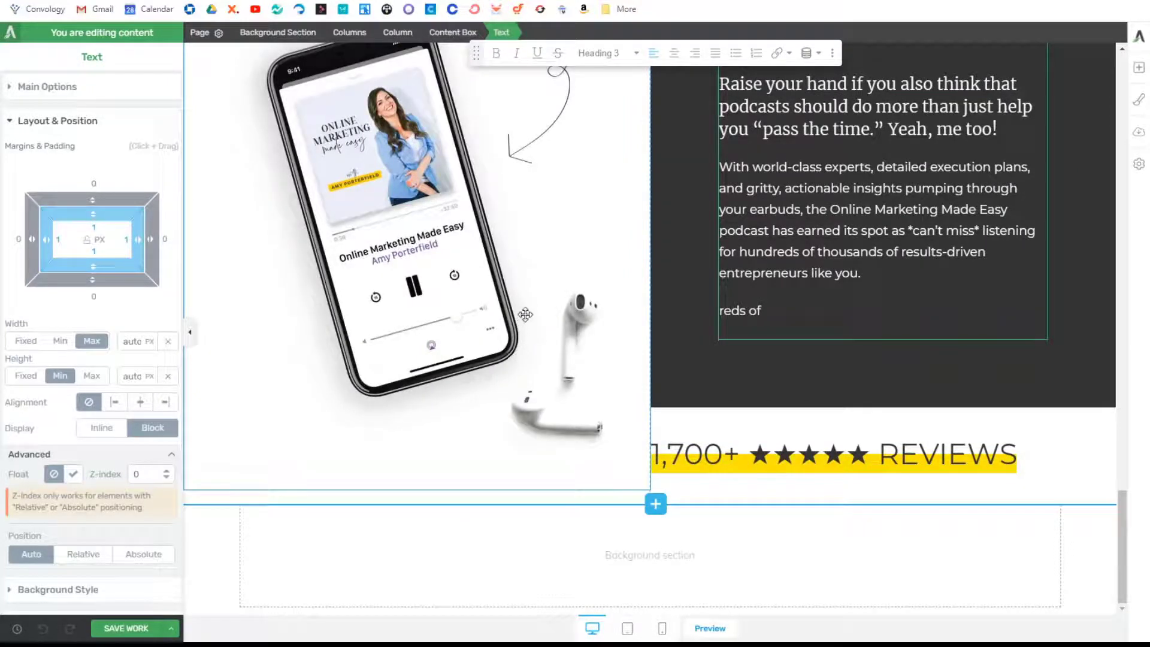
scroll(513, 319, "up", 6)
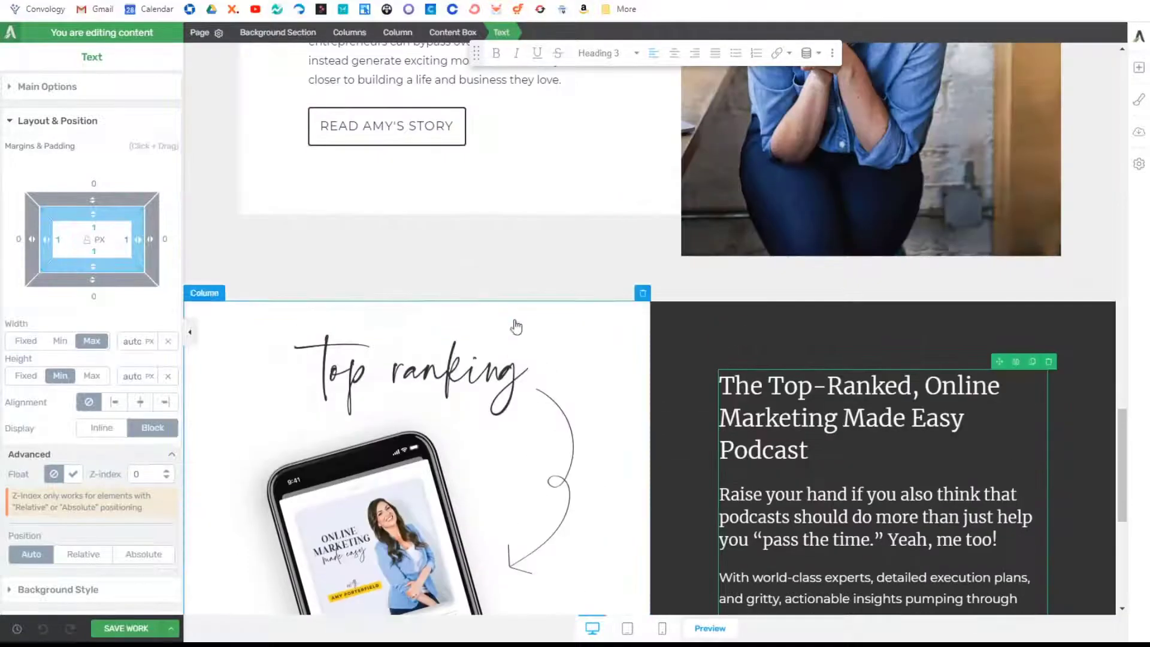
scroll(514, 319, "down", 6)
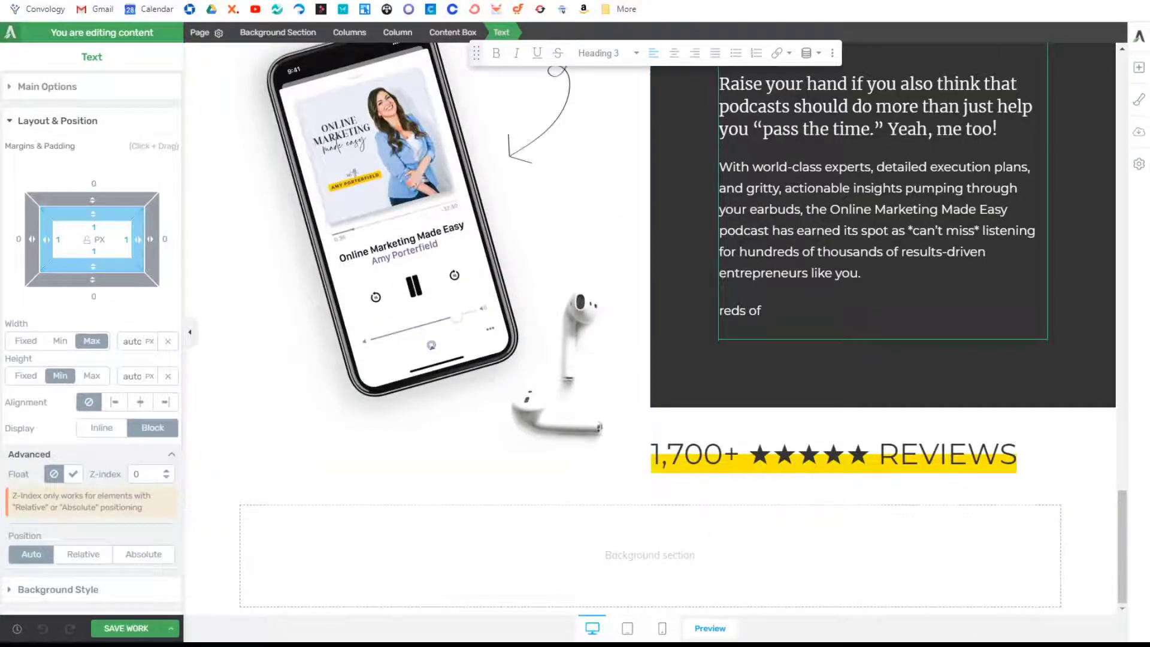
key("ctrl+Tab")
scroll(660, 242, "down", 9)
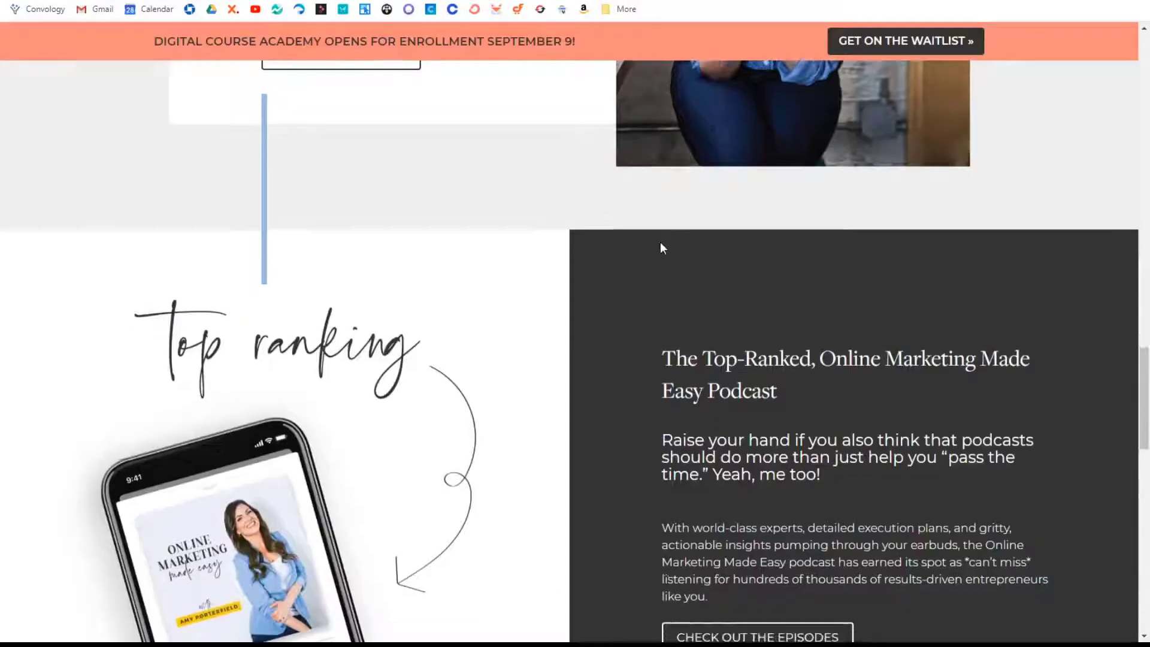
key("ctrl+shift+Tab")
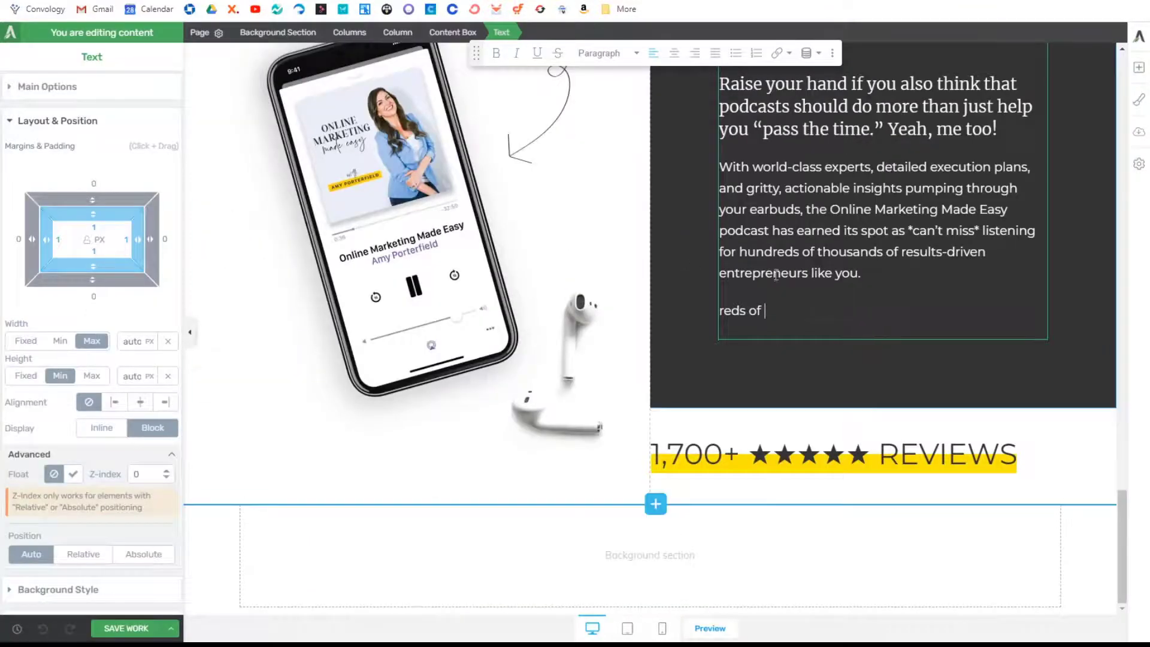
Step: Delete the stray "reds of" line from the dark podcast text box, checking it against the reference homepage
scroll(826, 325, "up", 3)
key("ctrl+Tab")
scroll(765, 306, "up", 6)
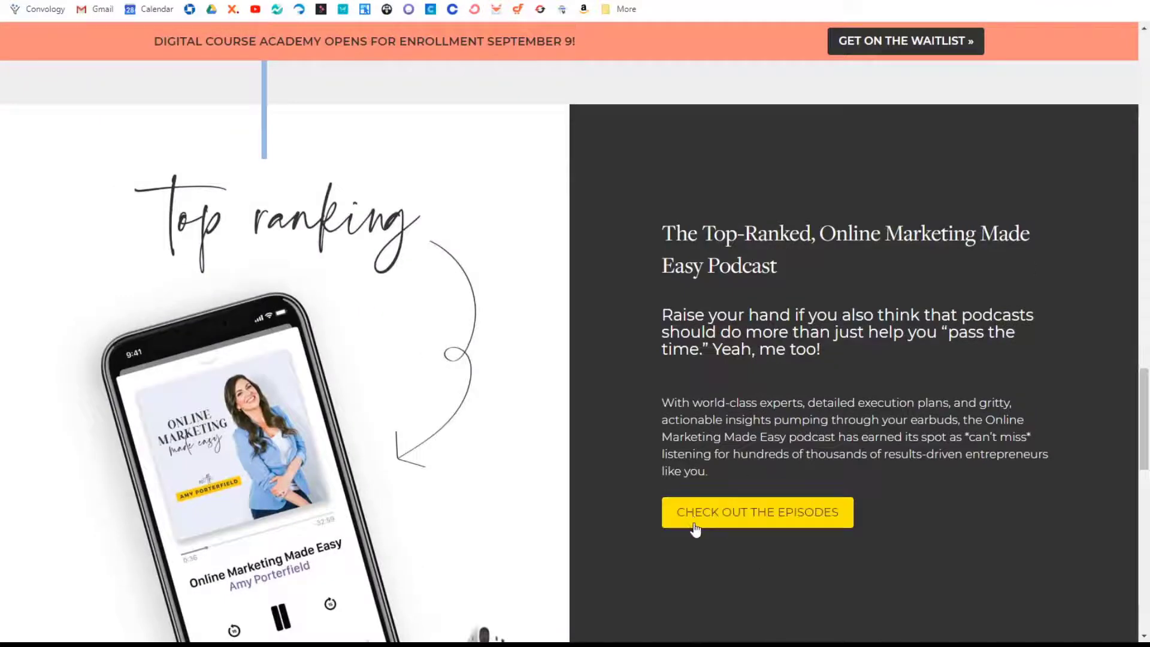
key("ctrl+shift+Tab")
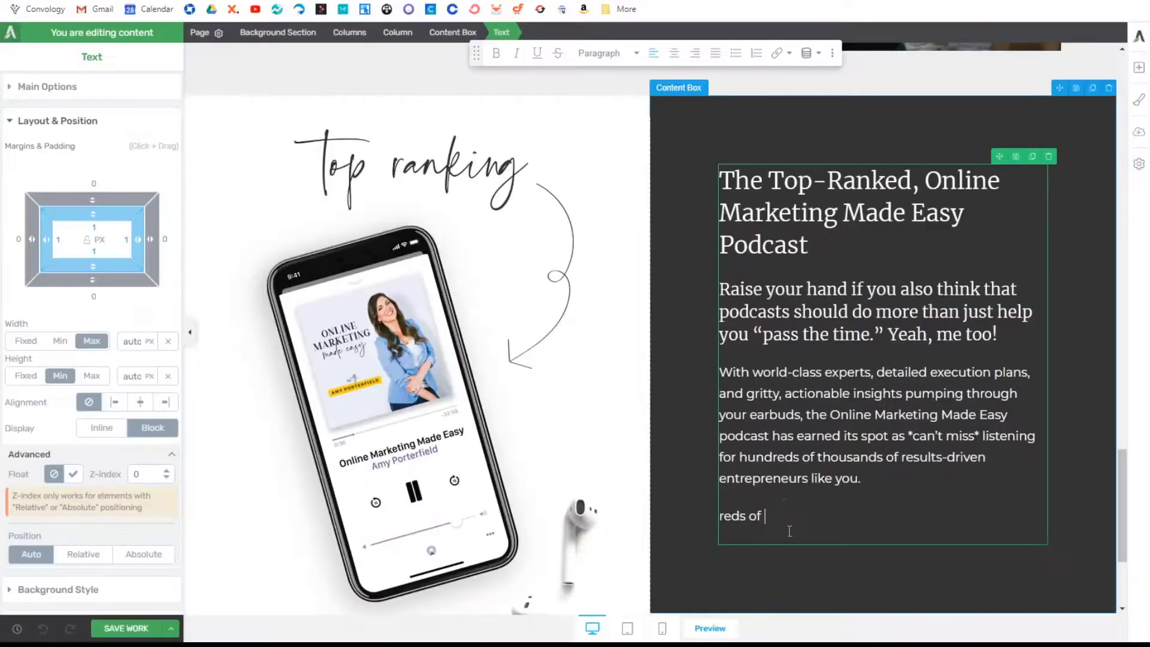
key("BackSpace")
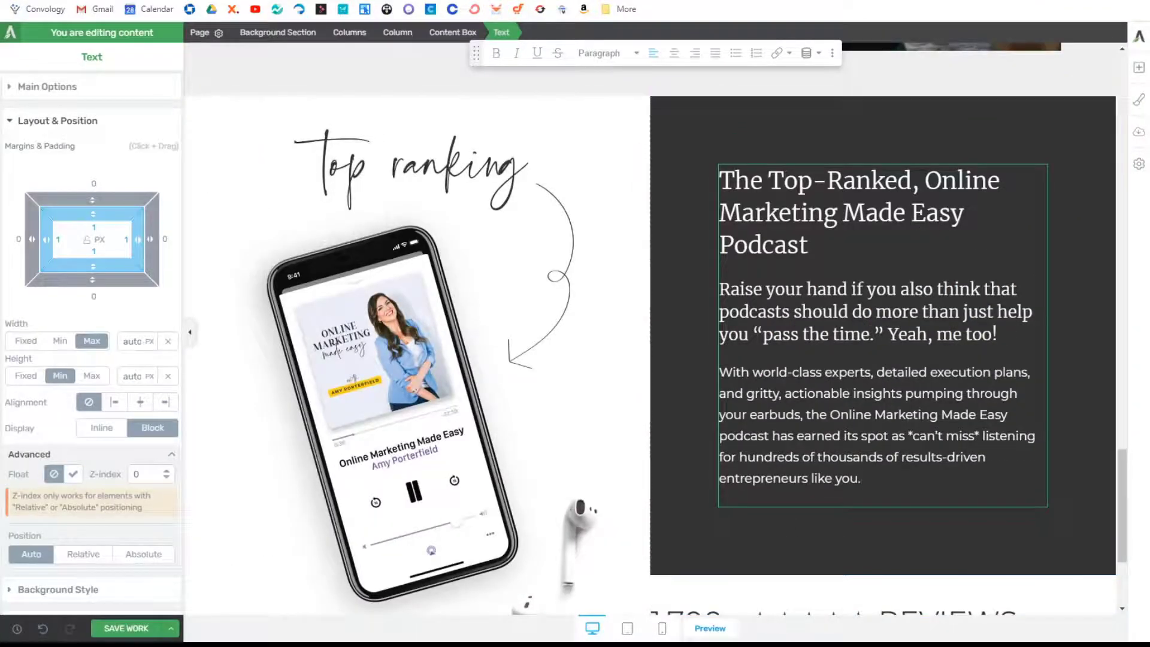
Step: Add a button element below the podcast paragraph inside the dark content box
left_click(1138, 67)
left_click_drag(1017, 223, 835, 488)
left_click(832, 543)
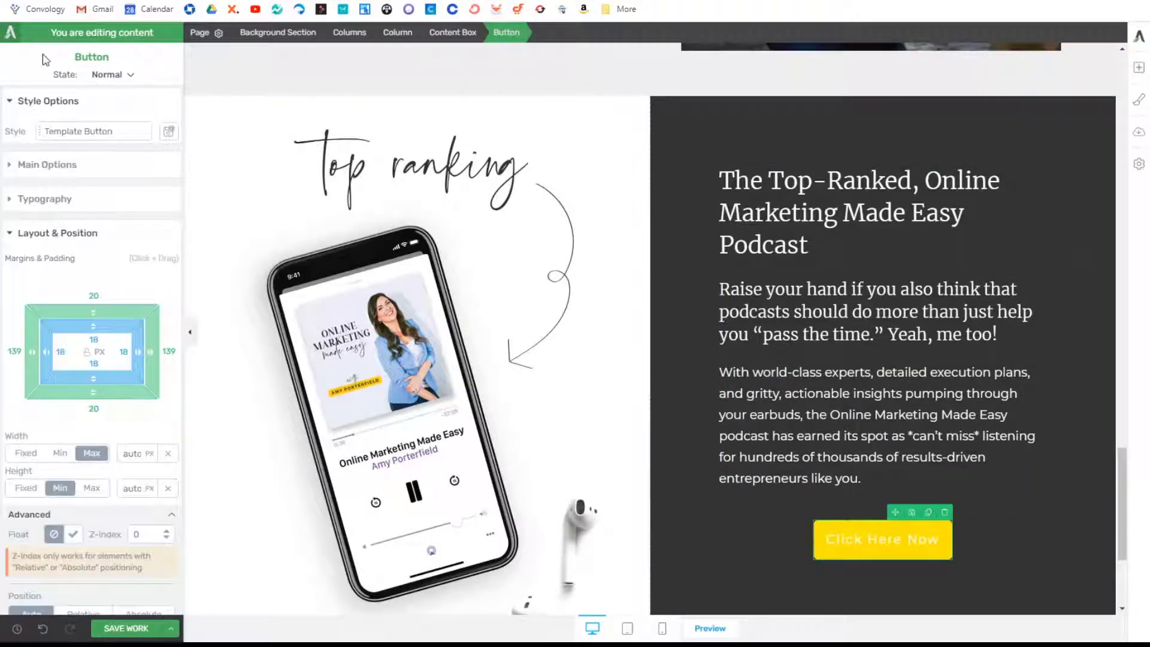
scroll(469, 241, "up", 5)
scroll(956, 503, "down", 7)
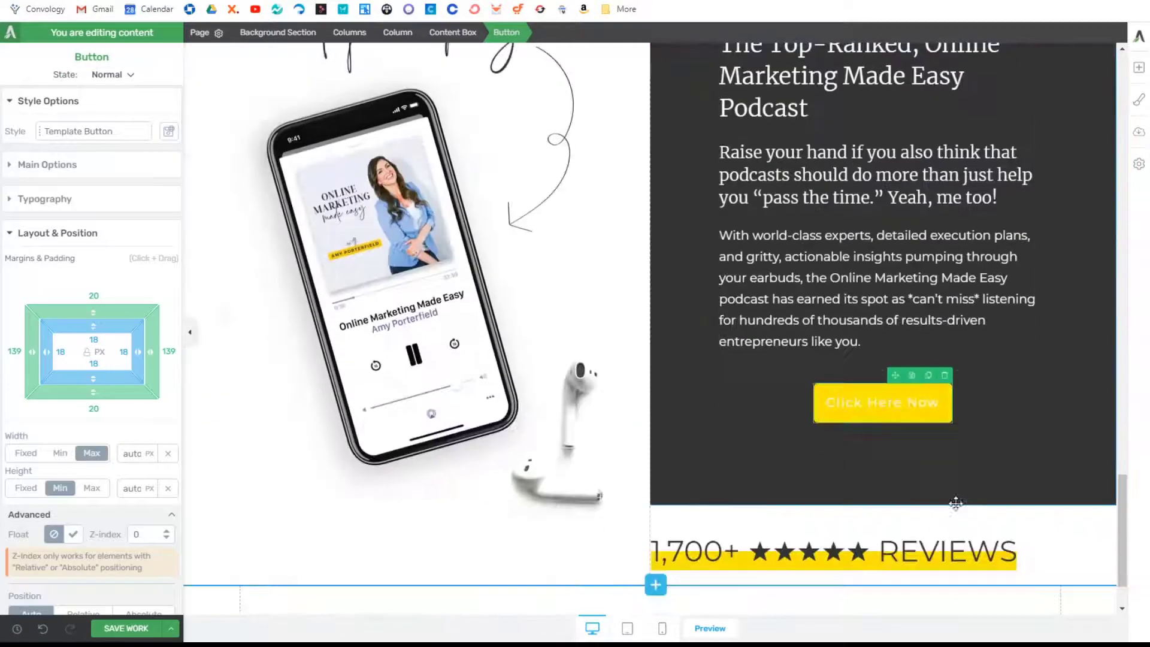
Step: Delete the yellow "Click Here Now" button and move the outlined button from the biography section below the podcast paragraph
left_click(946, 376)
scroll(454, 312, "up", 8)
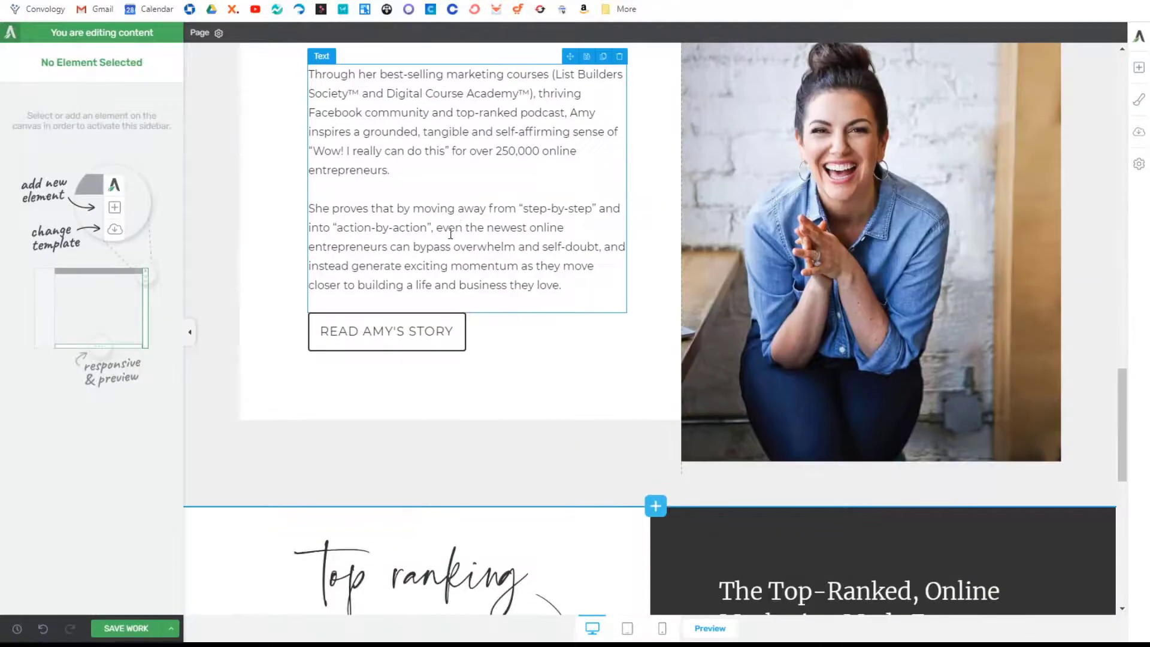
left_click(444, 303)
mouse_move(411, 277)
left_mouse_down()
mouse_move(816, 552)
mouse_move(877, 610)
mouse_move(865, 521)
left_mouse_up()
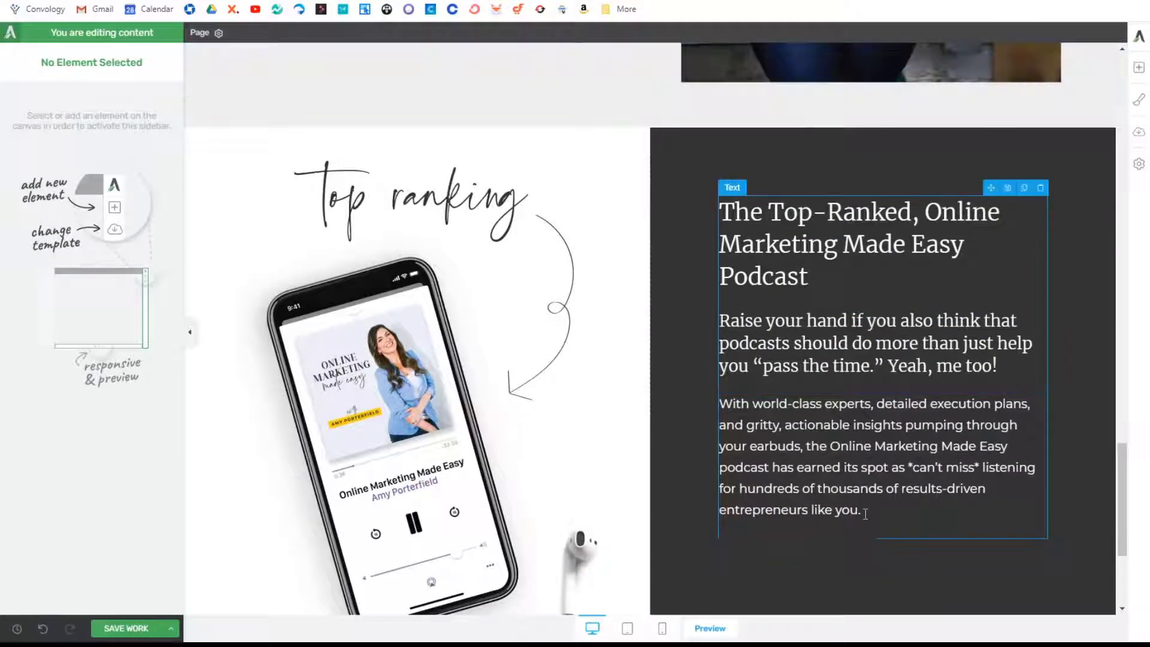
scroll(860, 508, "down", 2)
scroll(856, 506, "down", 1)
Step: Unlink the moved button from its global color and set it to white, checking it against the reference homepage
left_click(741, 437)
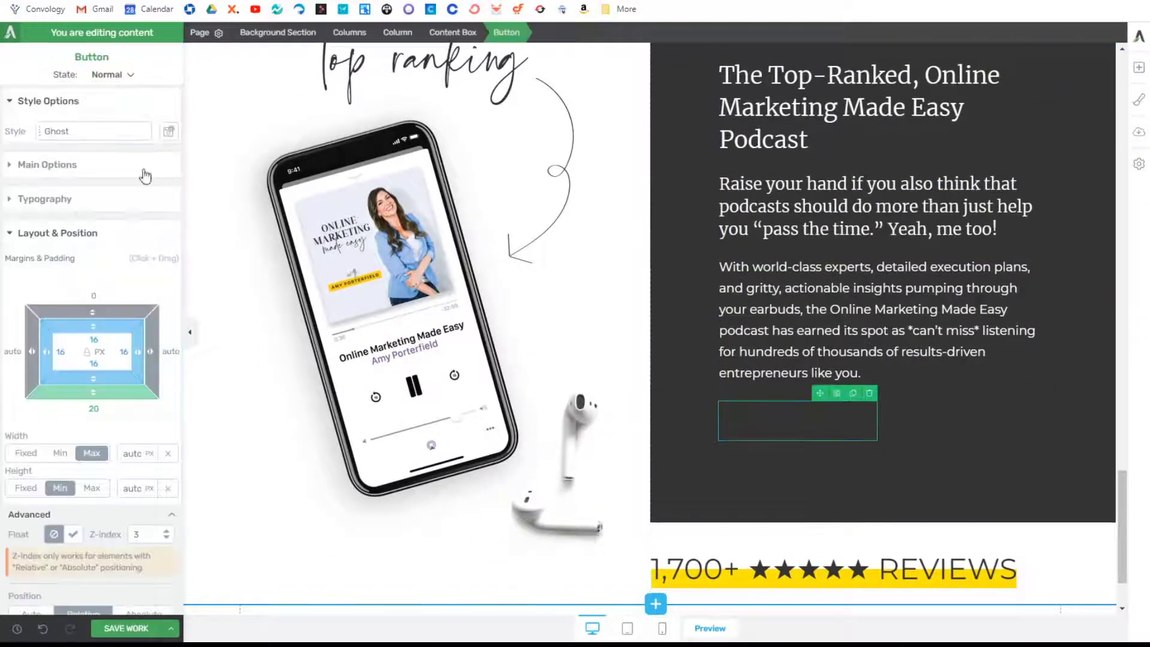
left_click(54, 163)
left_click(165, 196)
left_click(99, 304)
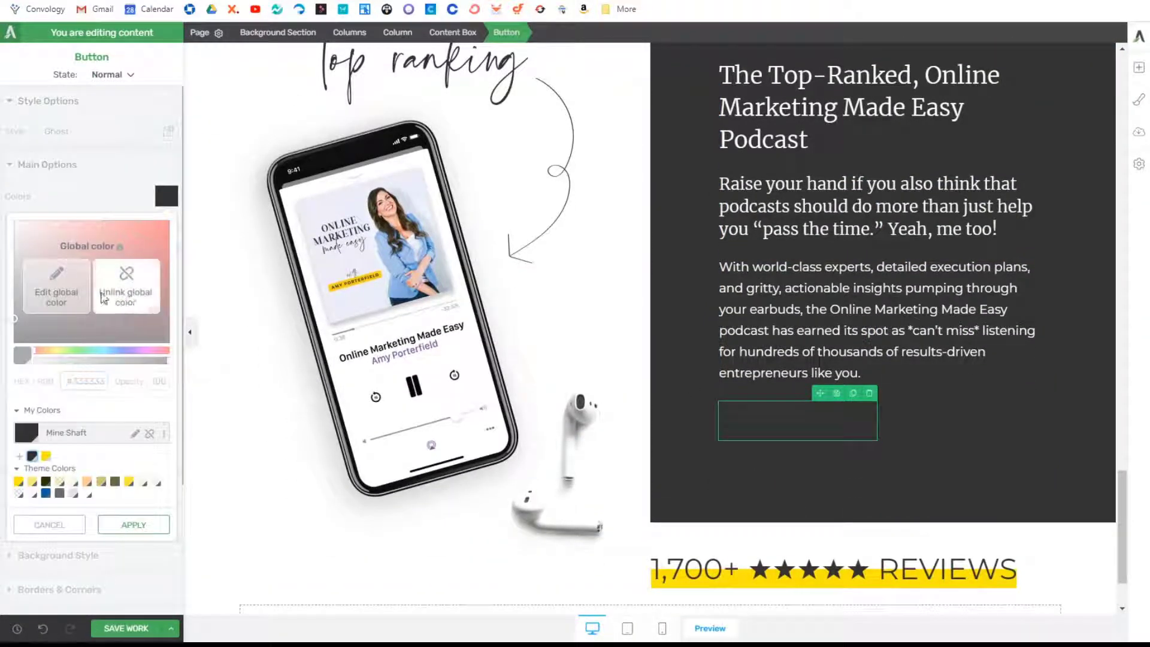
left_click(258, 492)
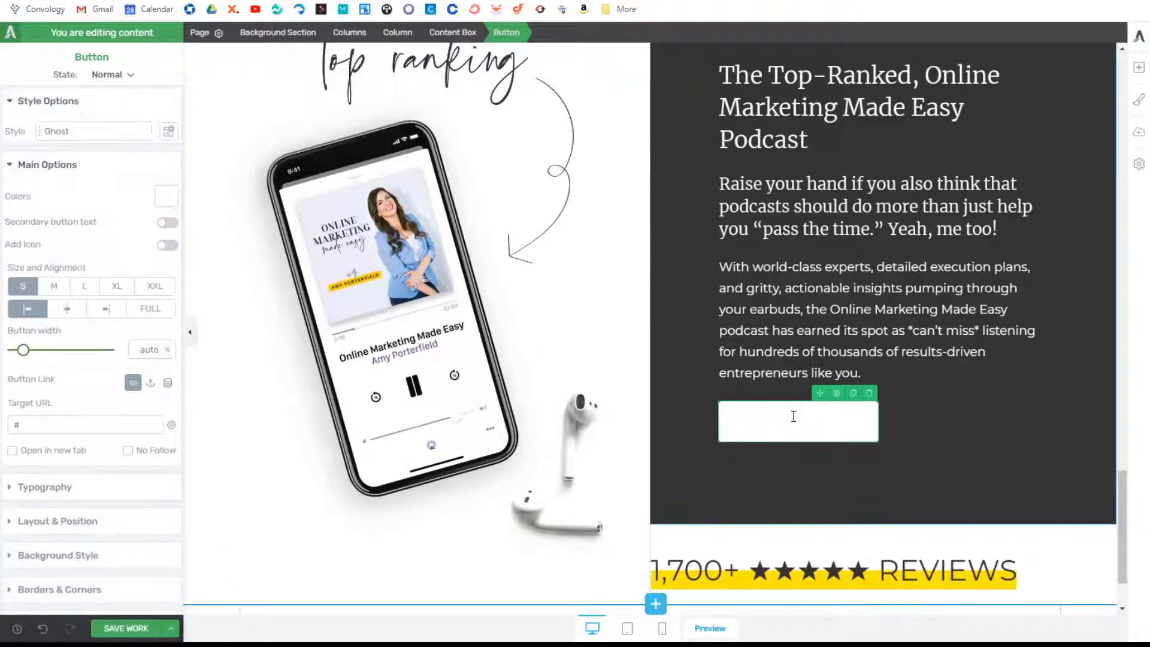
key("ctrl+Tab")
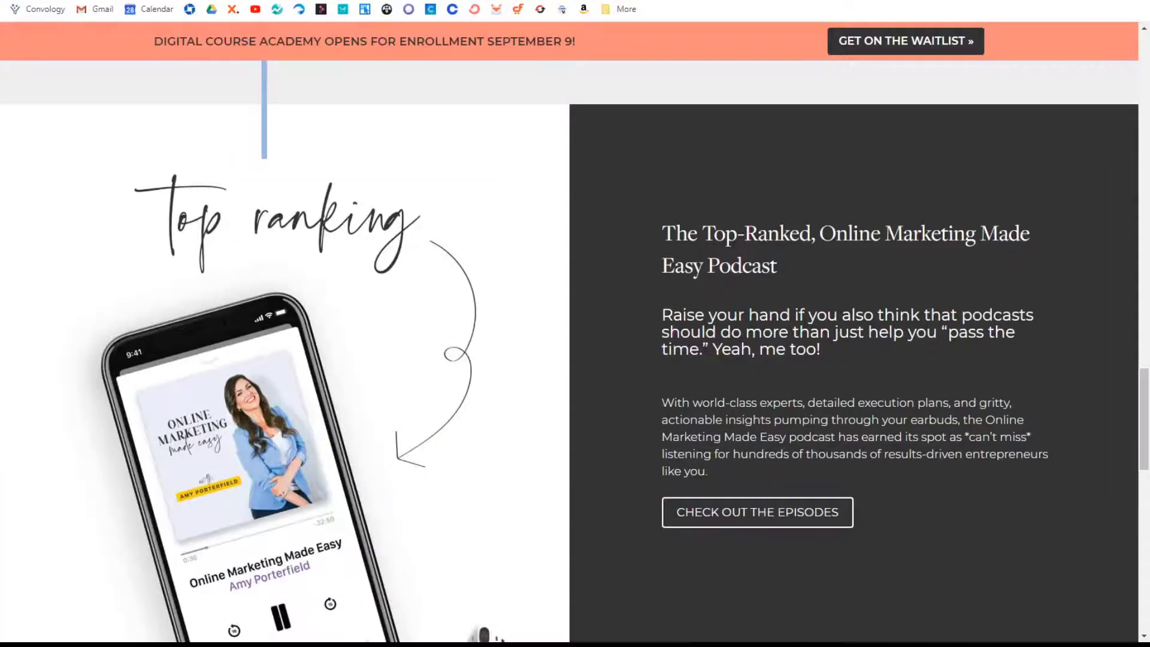
key("ctrl+shift+Tab")
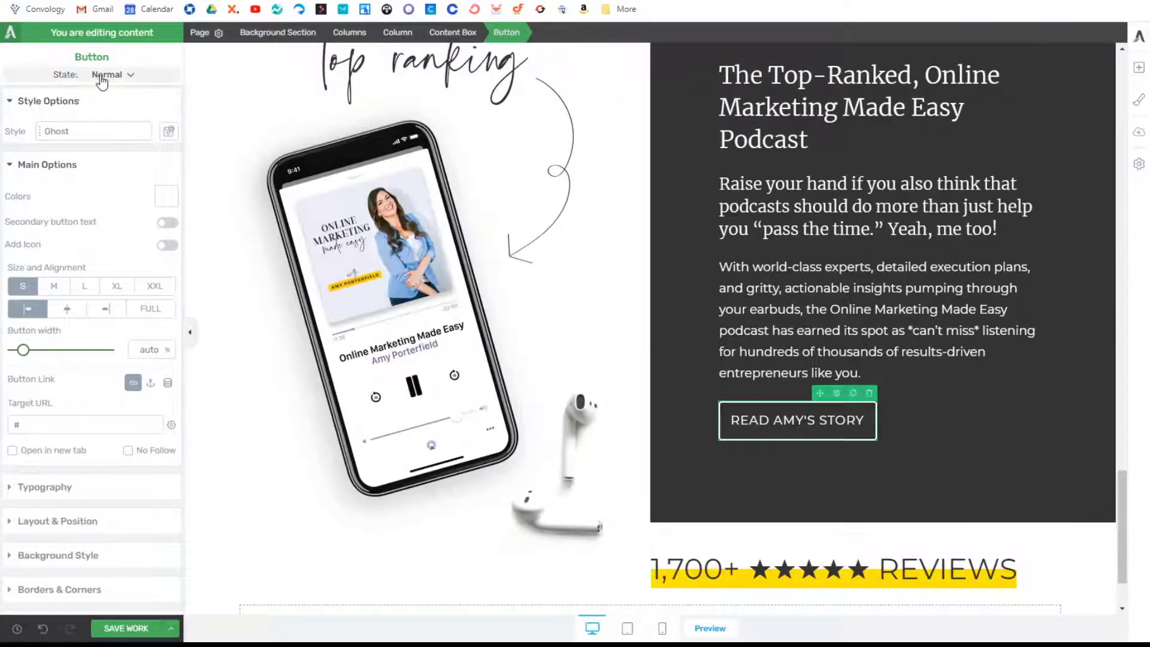
Step: Set the podcast button's hover-state background to the saved yellow color
left_click(103, 74)
left_click(97, 116)
left_click(43, 103)
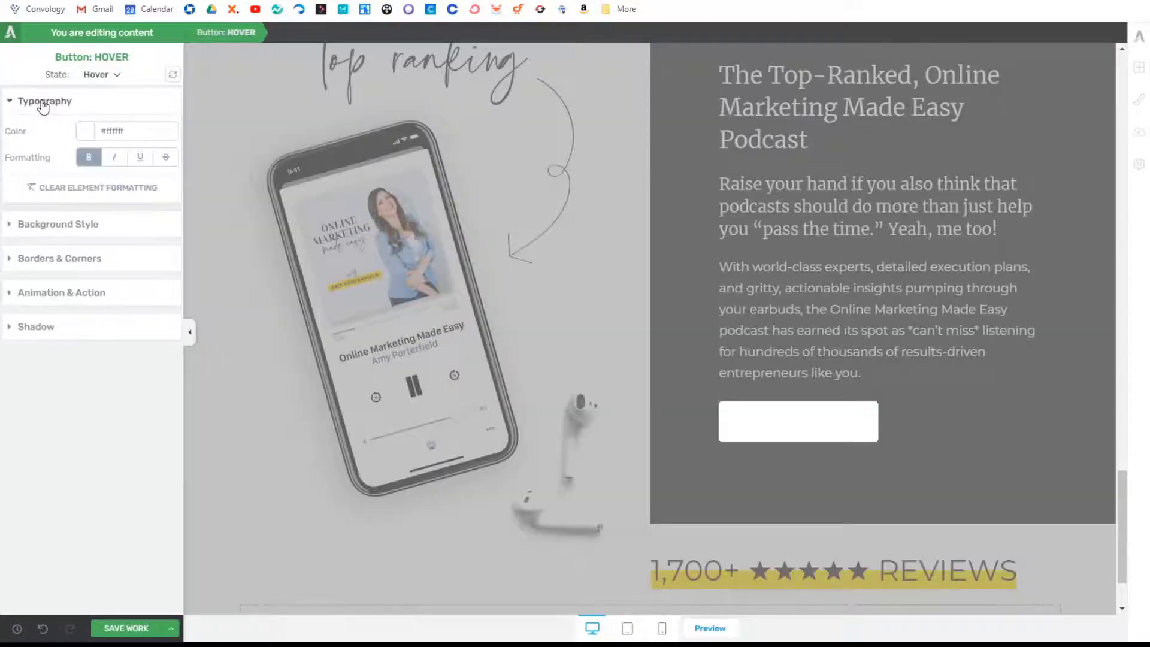
left_click(43, 103)
left_click(65, 137)
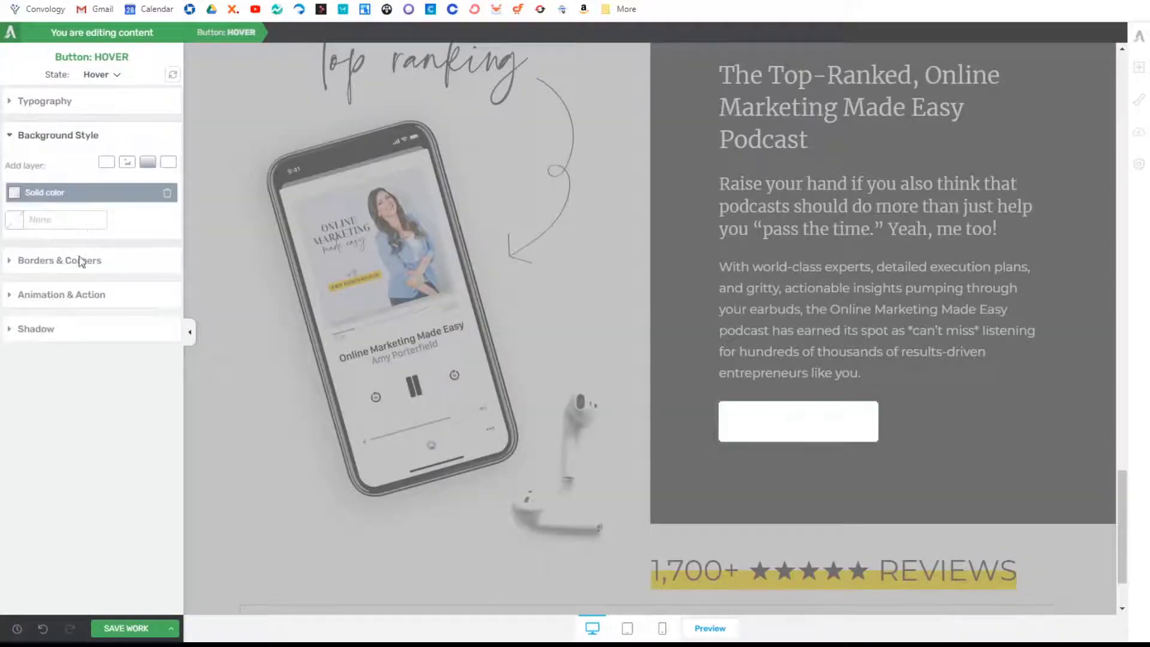
left_click(15, 220)
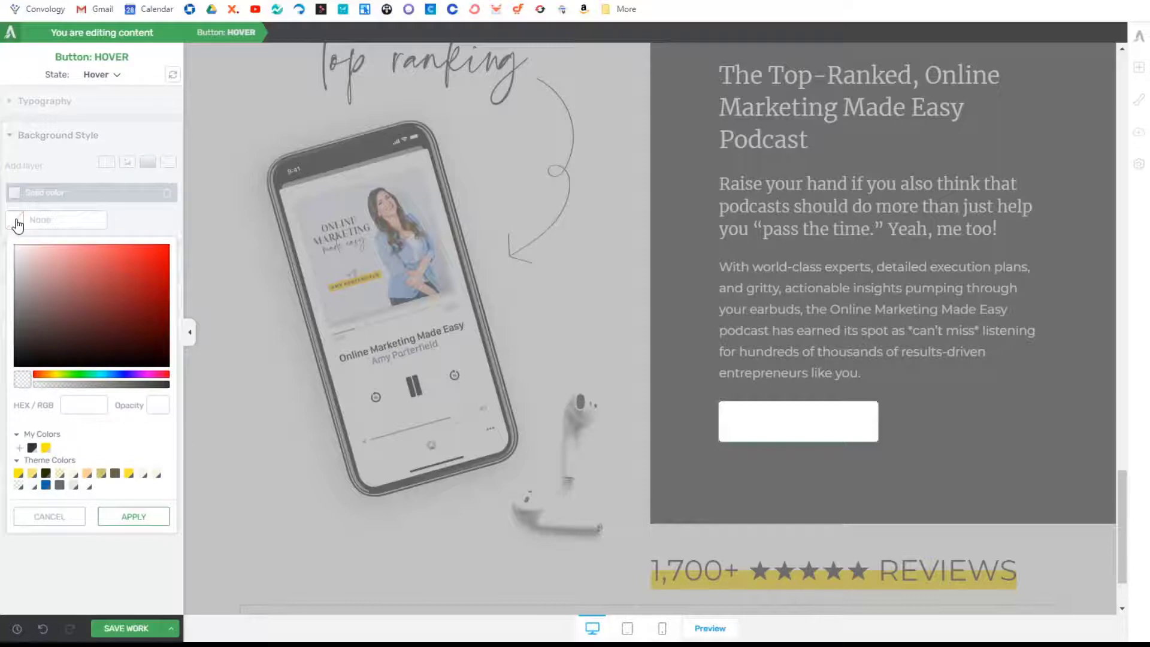
left_click(17, 225)
left_click(54, 196)
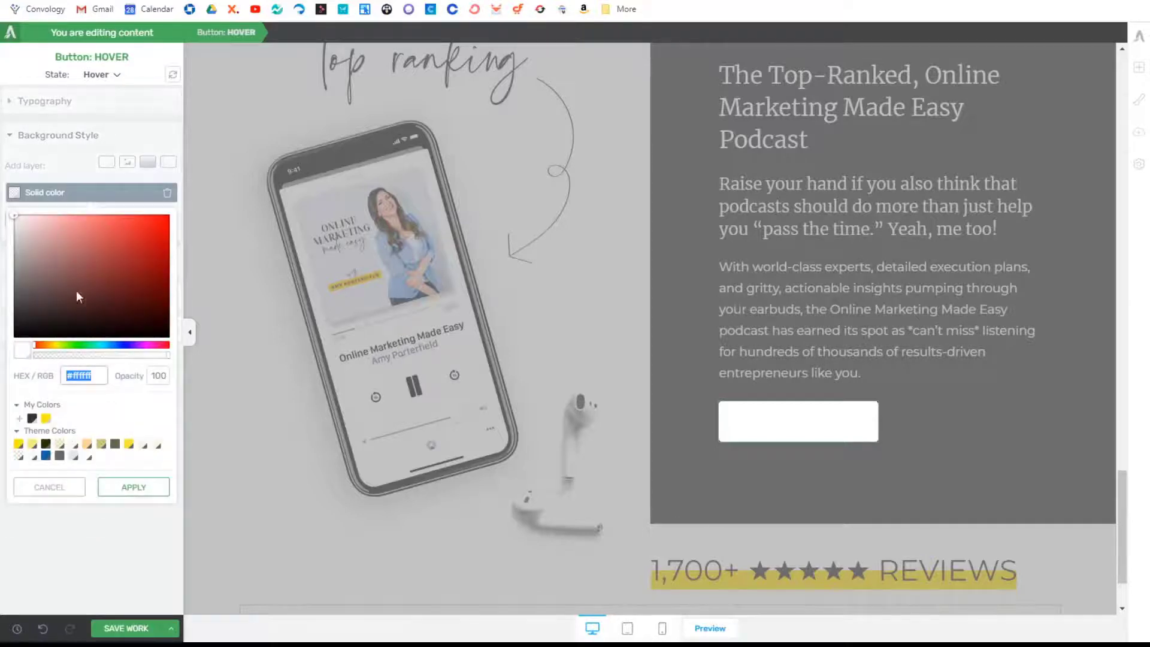
left_click(45, 419)
left_click(135, 515)
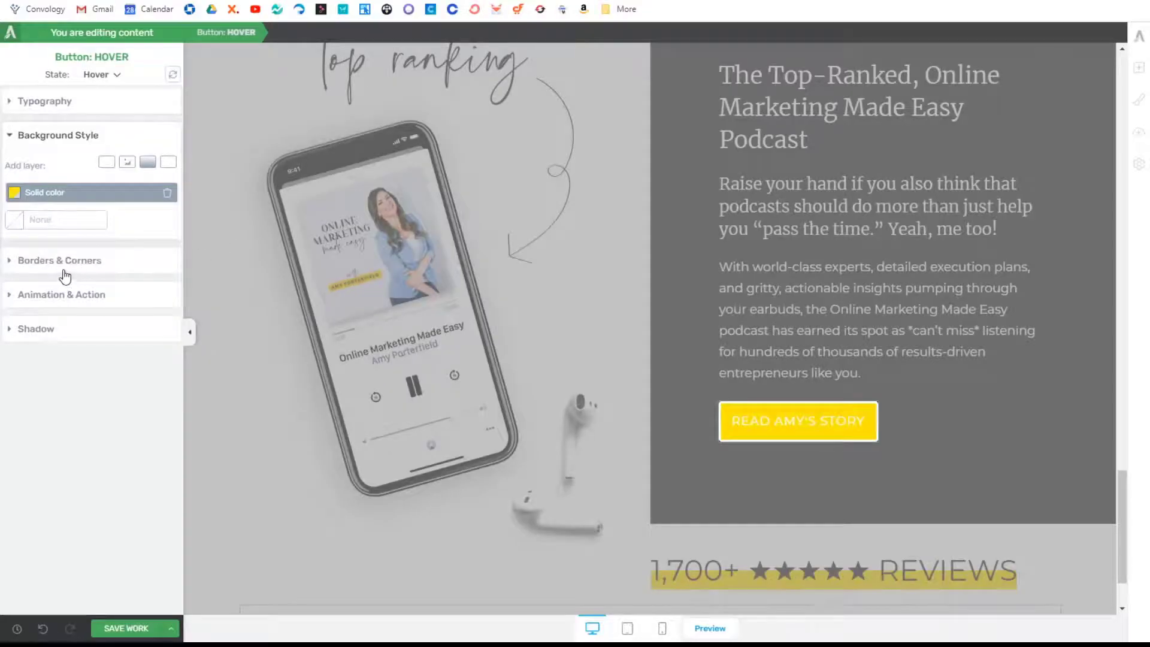
Step: Give the podcast button's hover state a 3 px solid border in the saved yellow color
left_click(65, 261)
left_click_drag(175, 208, 168, 246)
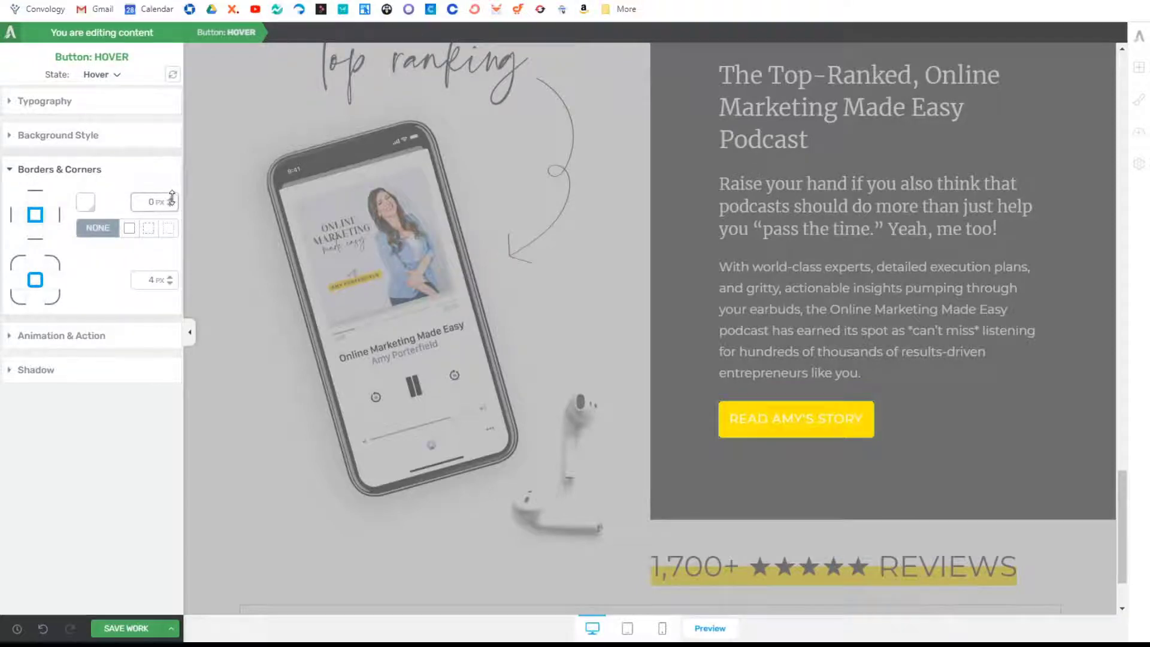
left_click_drag(171, 198, 172, 190)
left_click(86, 204)
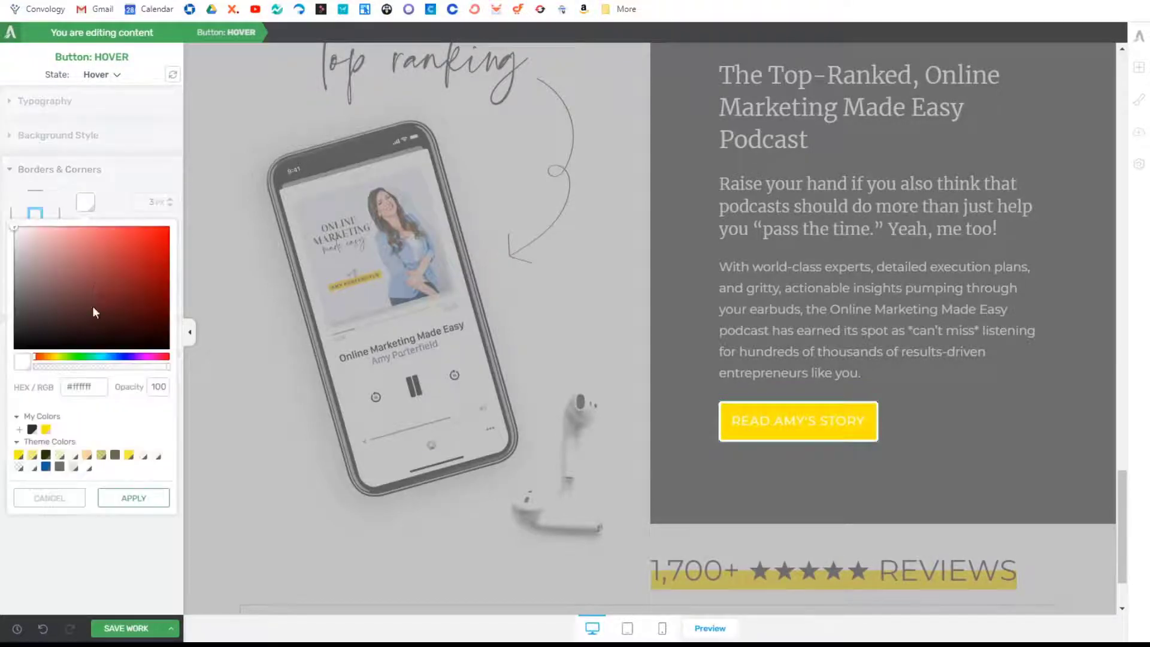
left_click(45, 429)
left_click(149, 529)
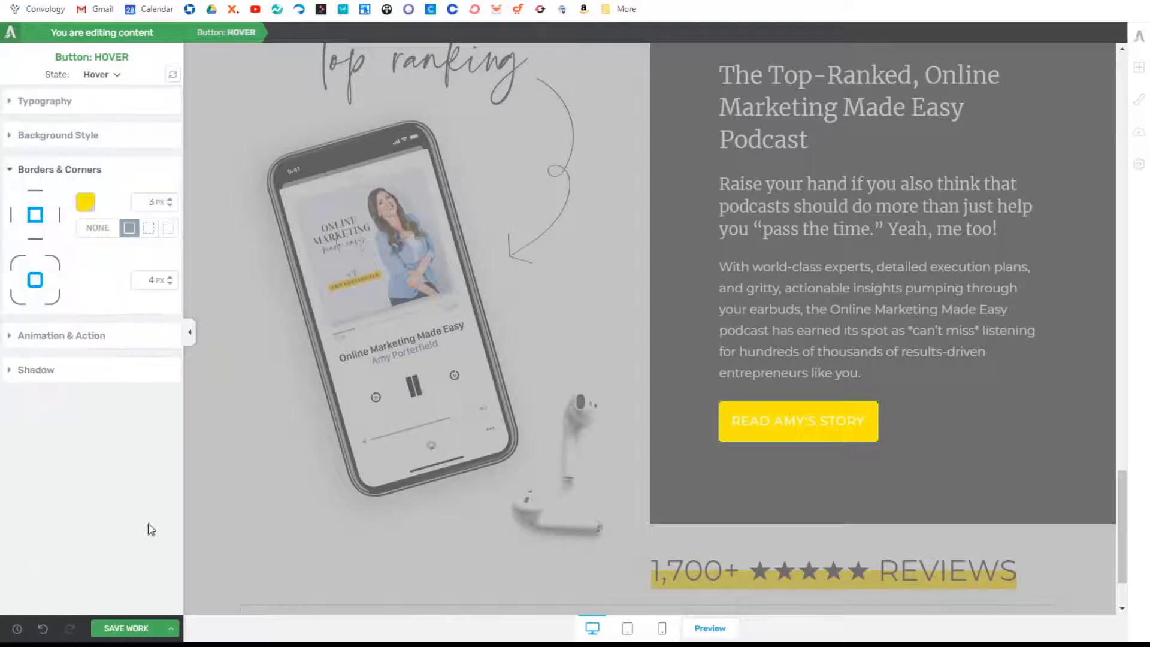
Step: Set the podcast button's hover text color to #333333 and return to its normal state
left_click(103, 75)
left_click(107, 91)
left_click(105, 100)
left_click(85, 131)
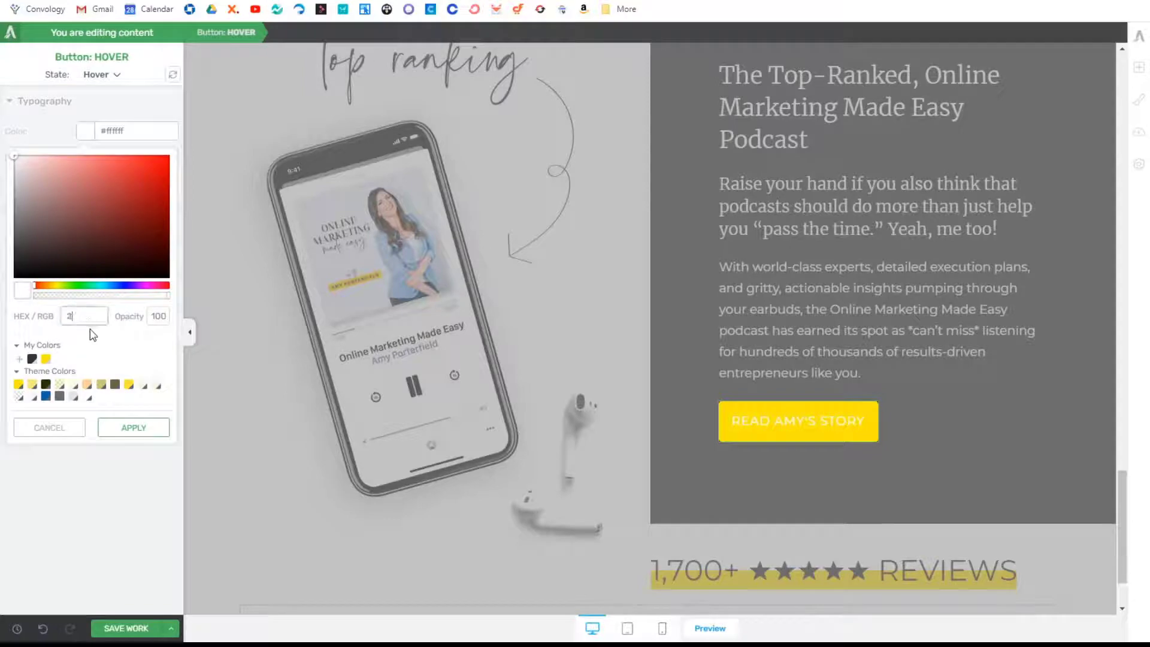
type("333333")
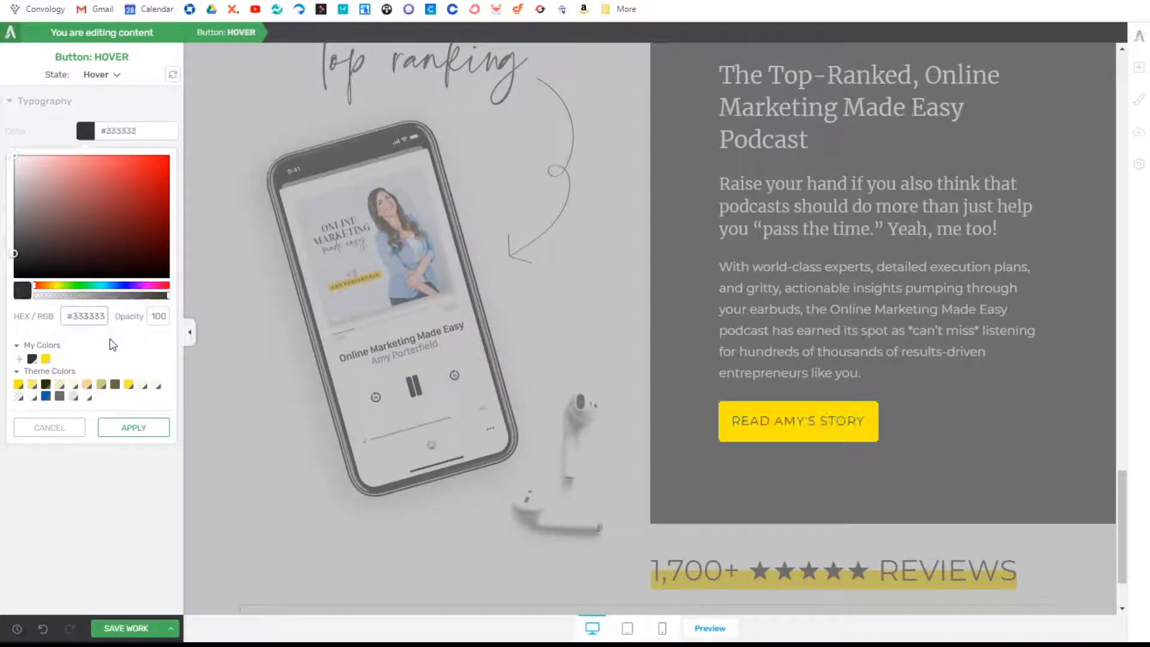
left_click(134, 427)
left_click(103, 75)
left_click(94, 95)
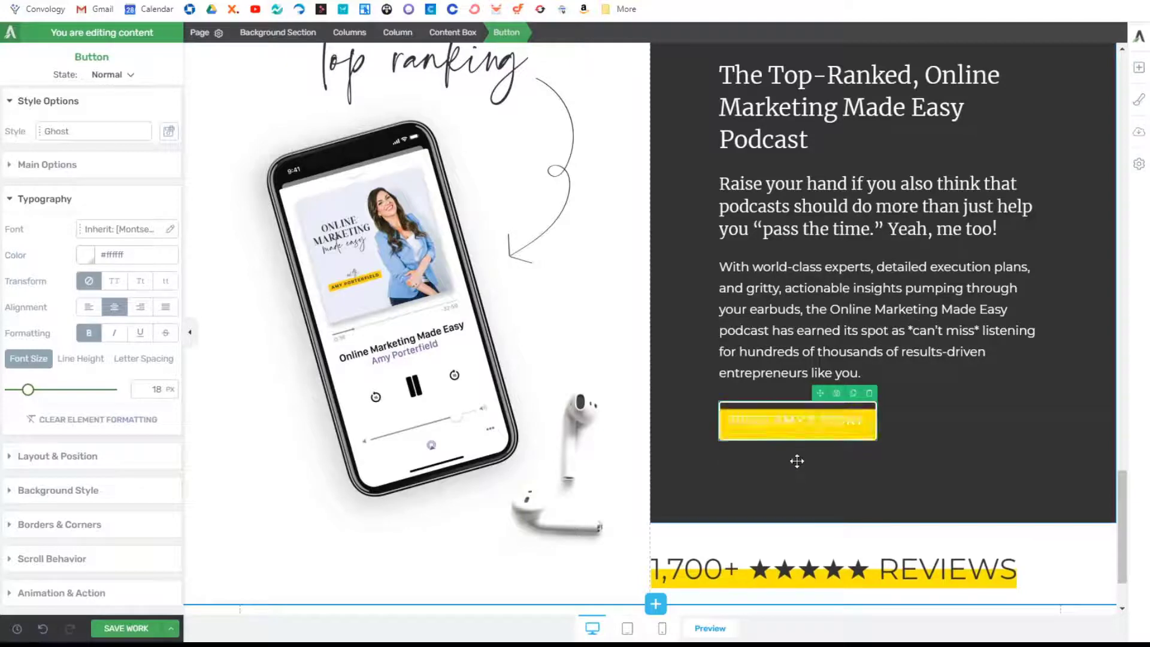
Step: Compare the podcast button's border in its normal and hover states and reduce the hover border's width
left_click(62, 526)
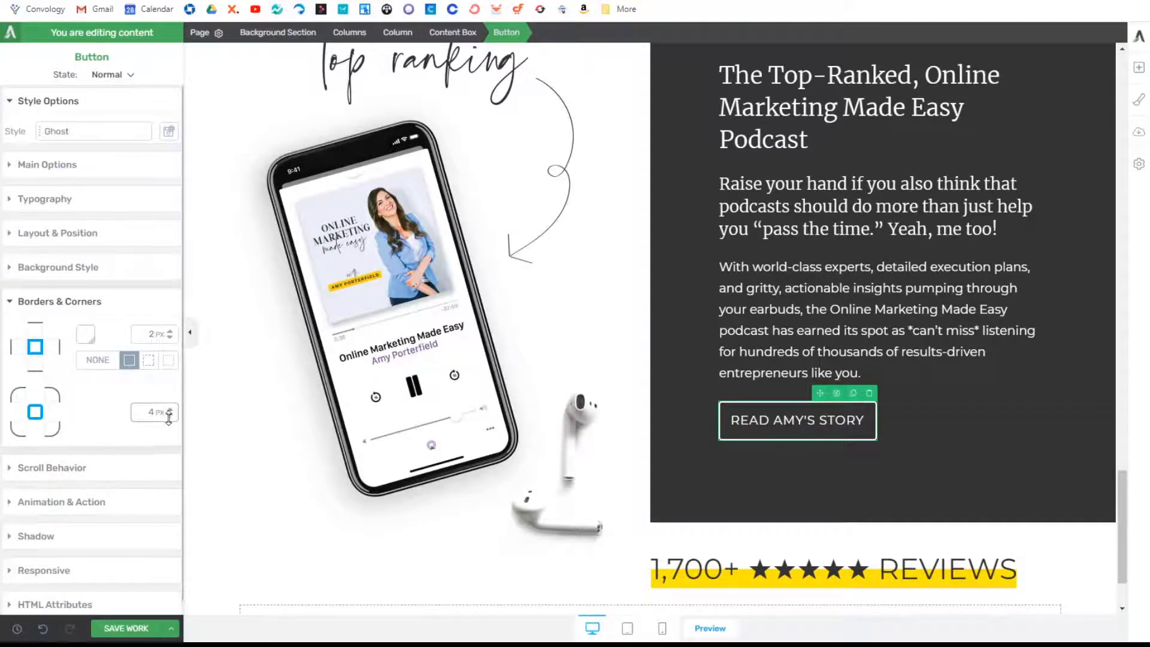
left_click(111, 74)
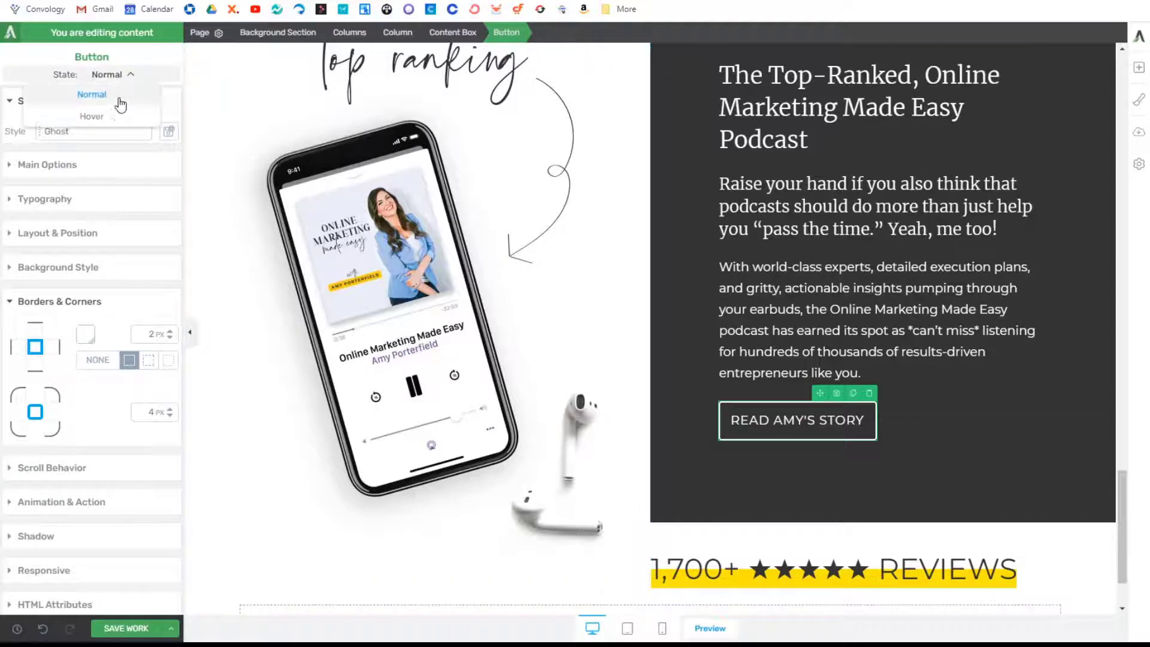
left_click(93, 116)
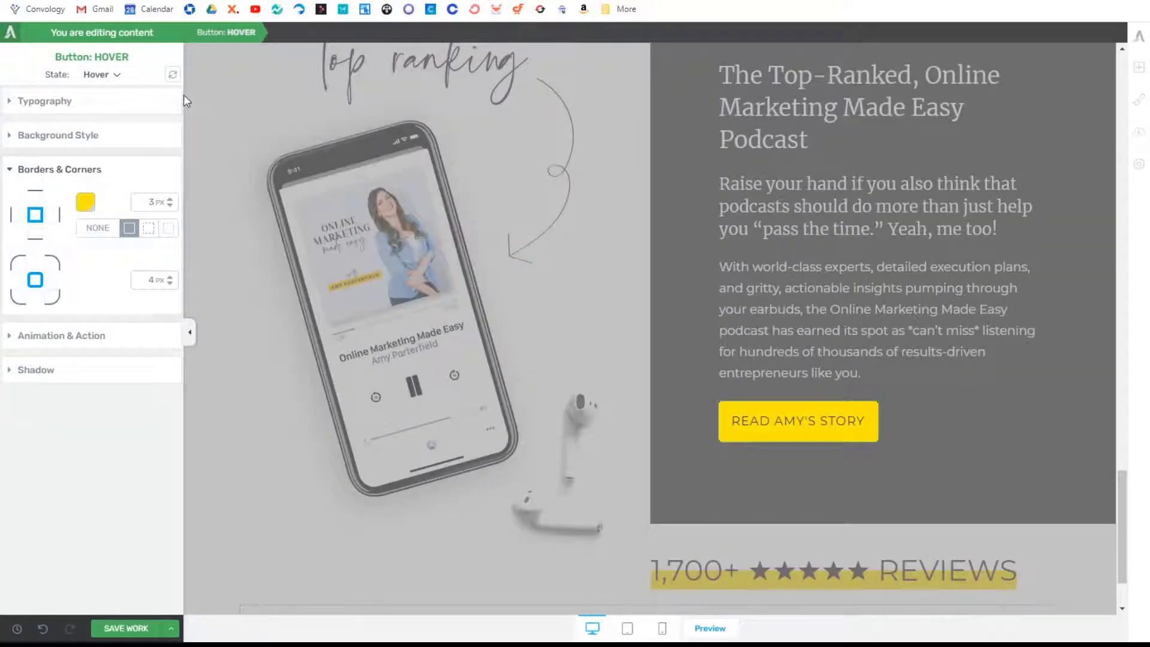
left_click(115, 75)
left_click(103, 100)
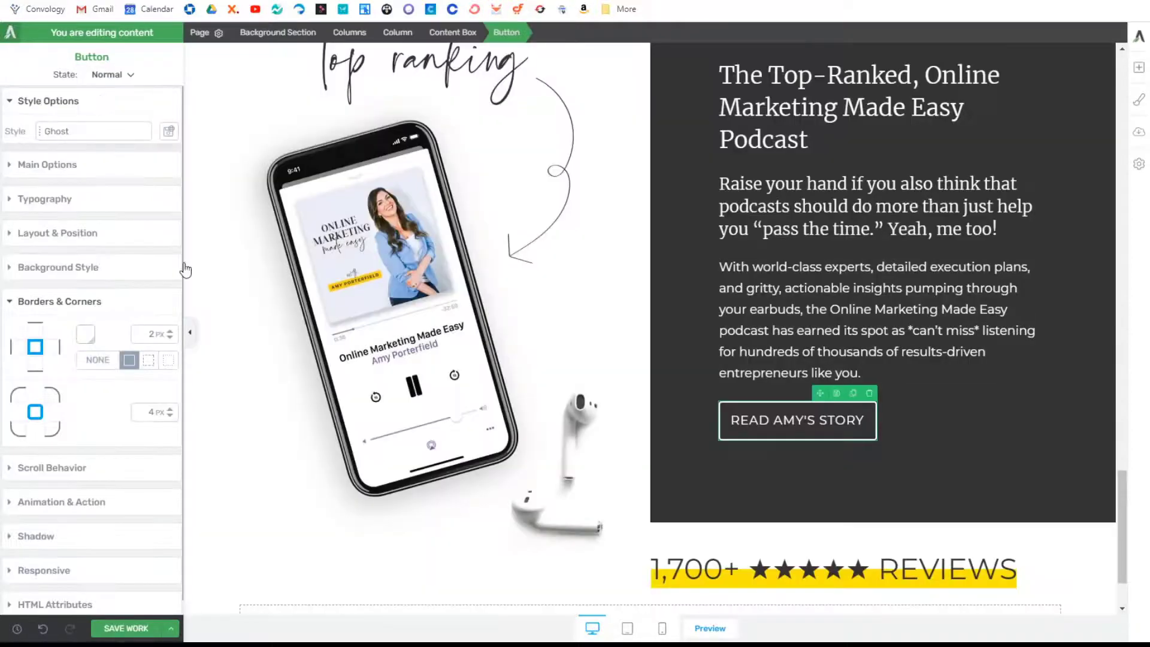
left_click(113, 74)
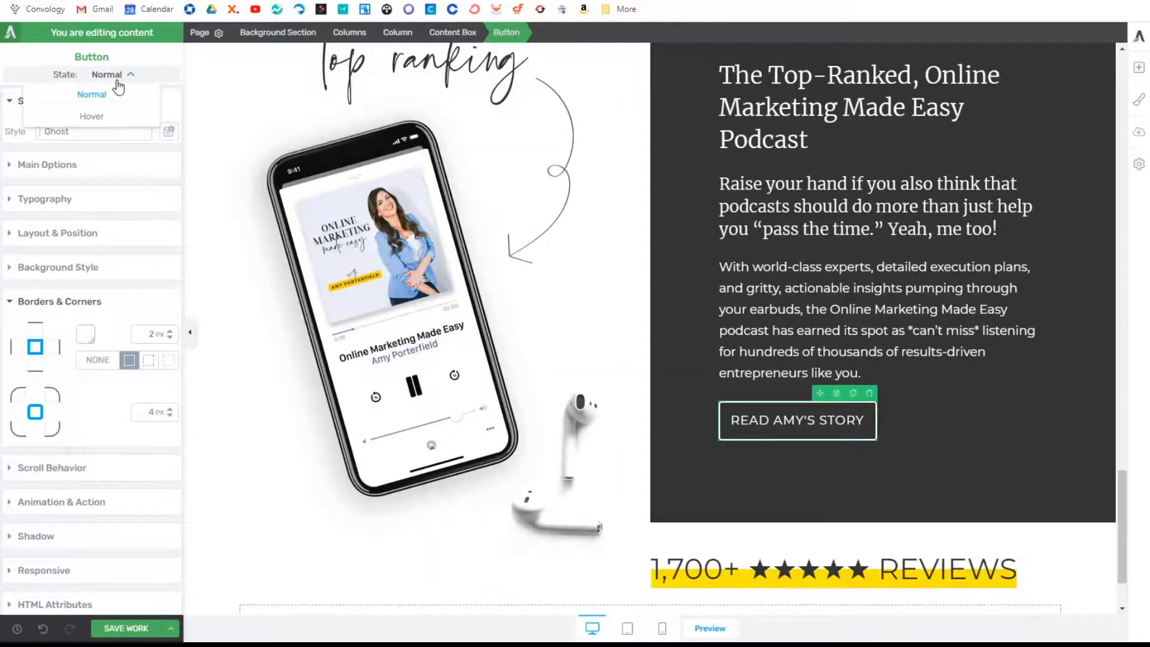
left_click(93, 116)
left_click(171, 205)
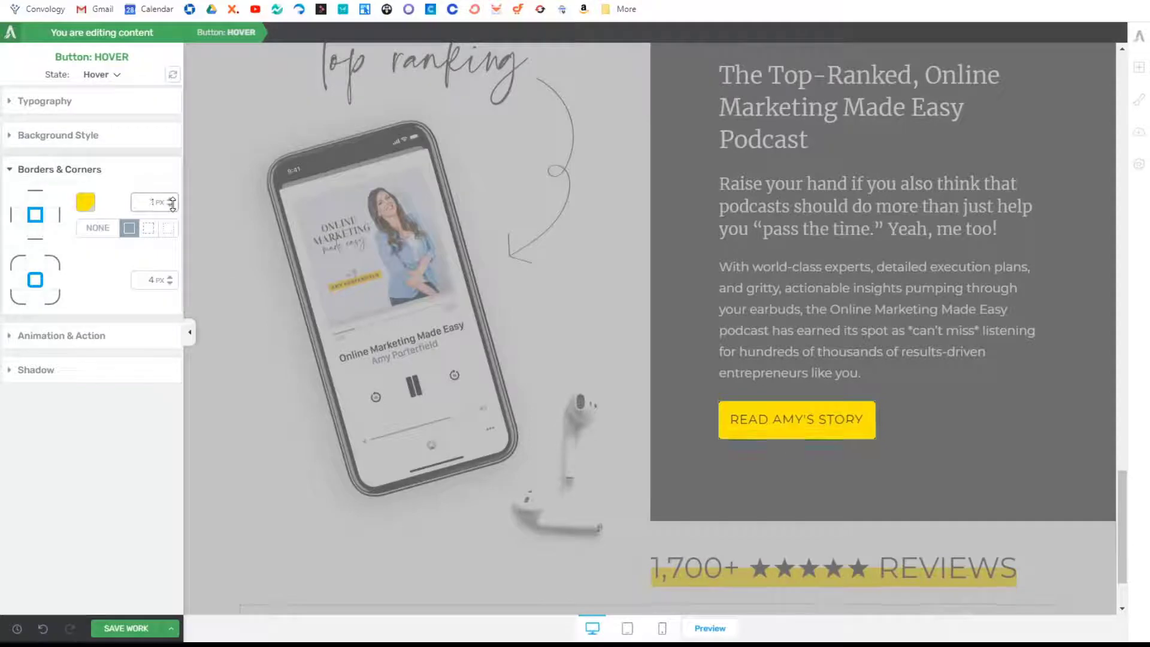
left_click(102, 75)
left_click(93, 95)
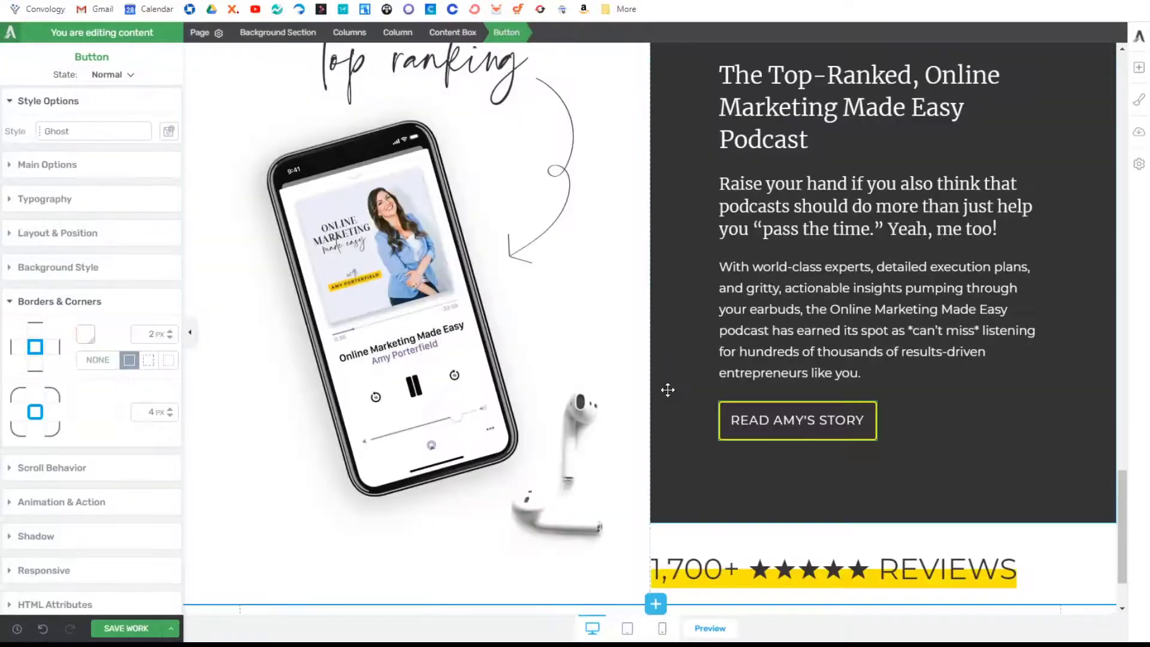
Step: Duplicate the three-column cheat sheets section and move the copy below the podcast section, using the reference homepage's collections section as the guide
scroll(788, 435, "down", 2)
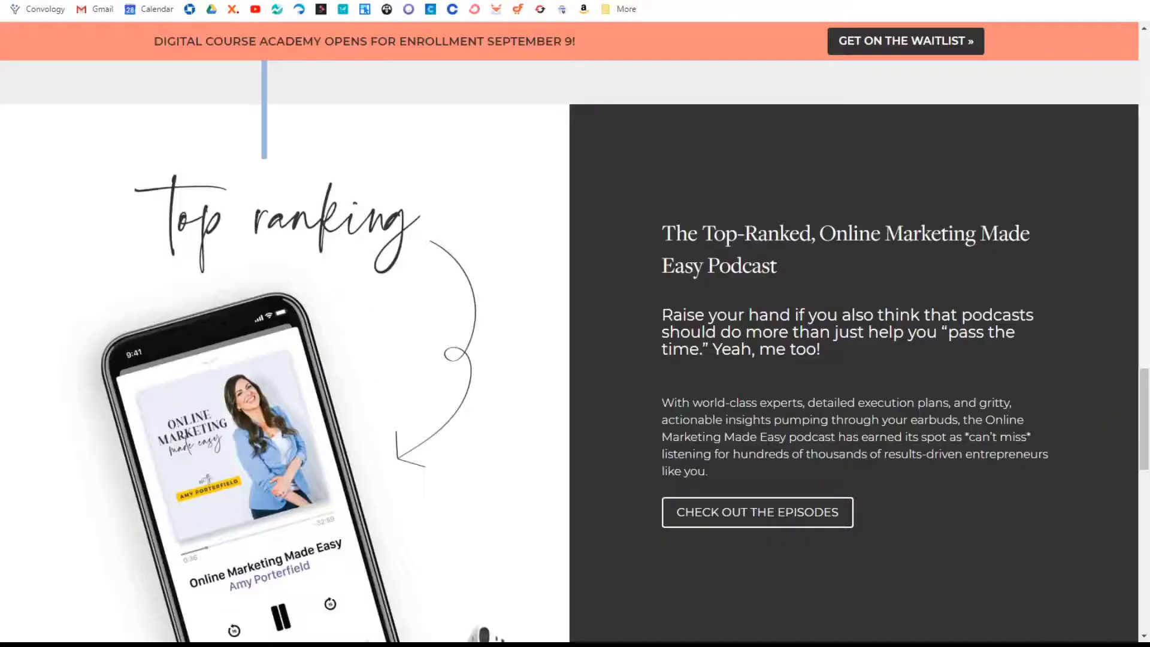
scroll(647, 272, "down", 15)
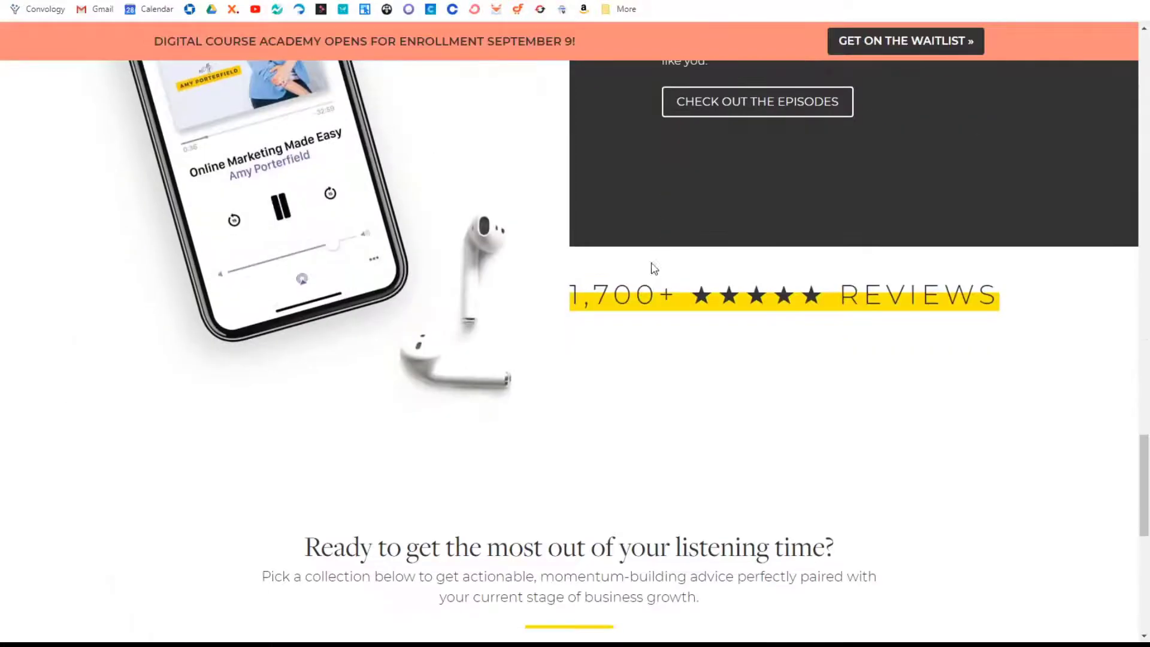
scroll(653, 280, "up", 7)
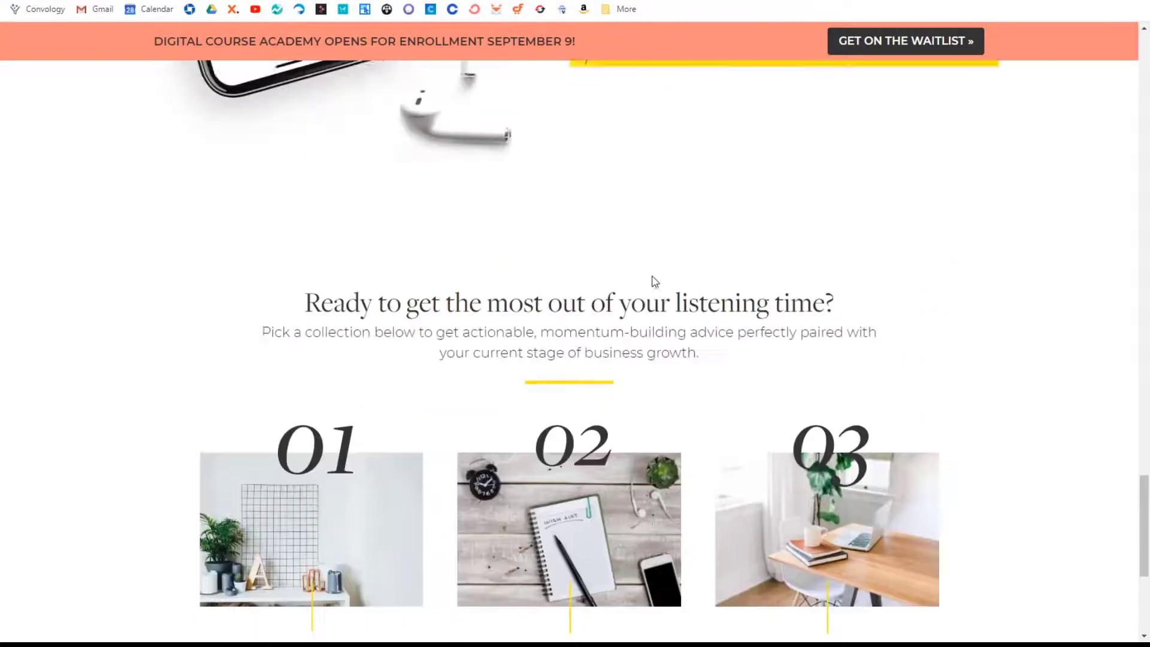
scroll(502, 264, "down", 5)
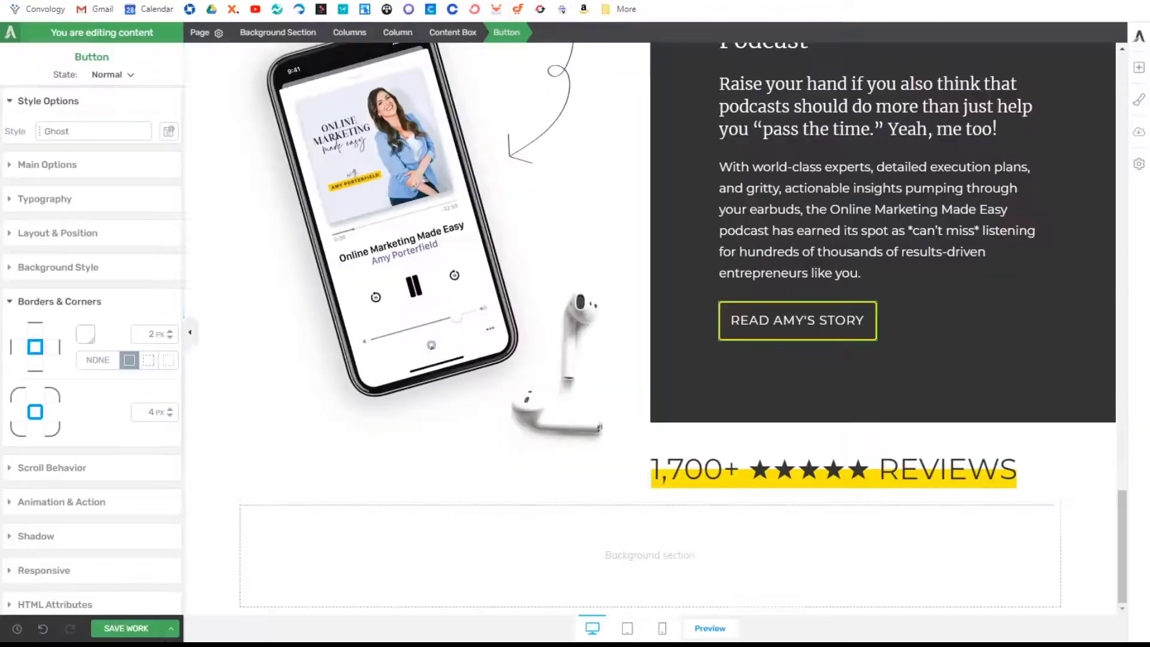
scroll(659, 304, "up", 15)
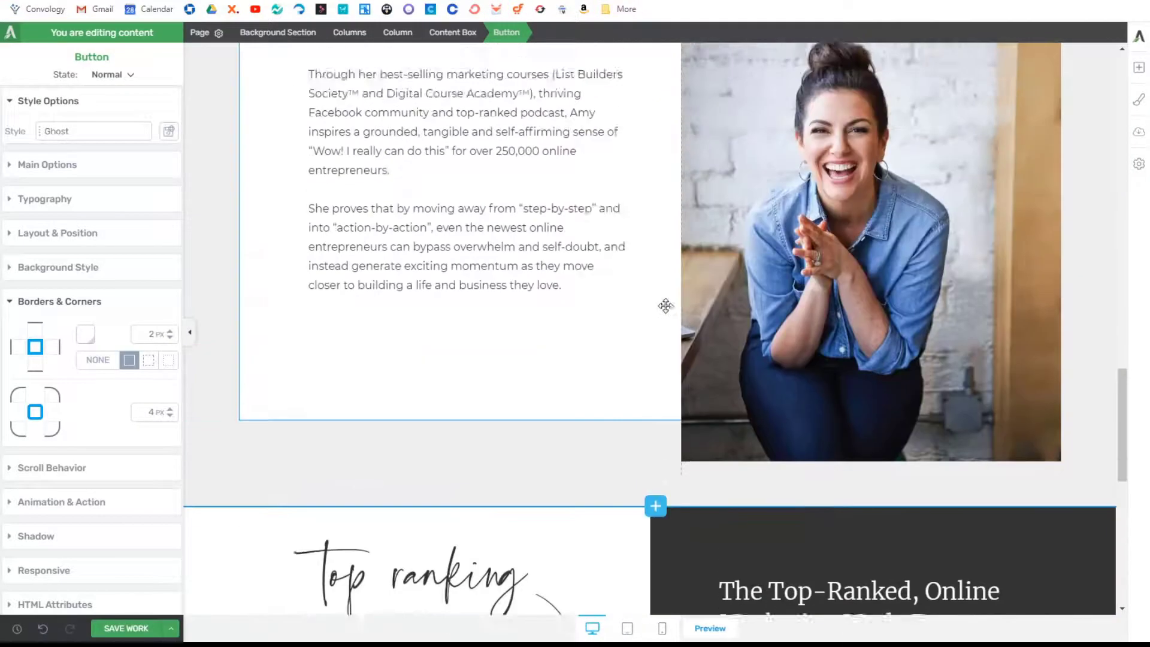
scroll(669, 308, "down", 10)
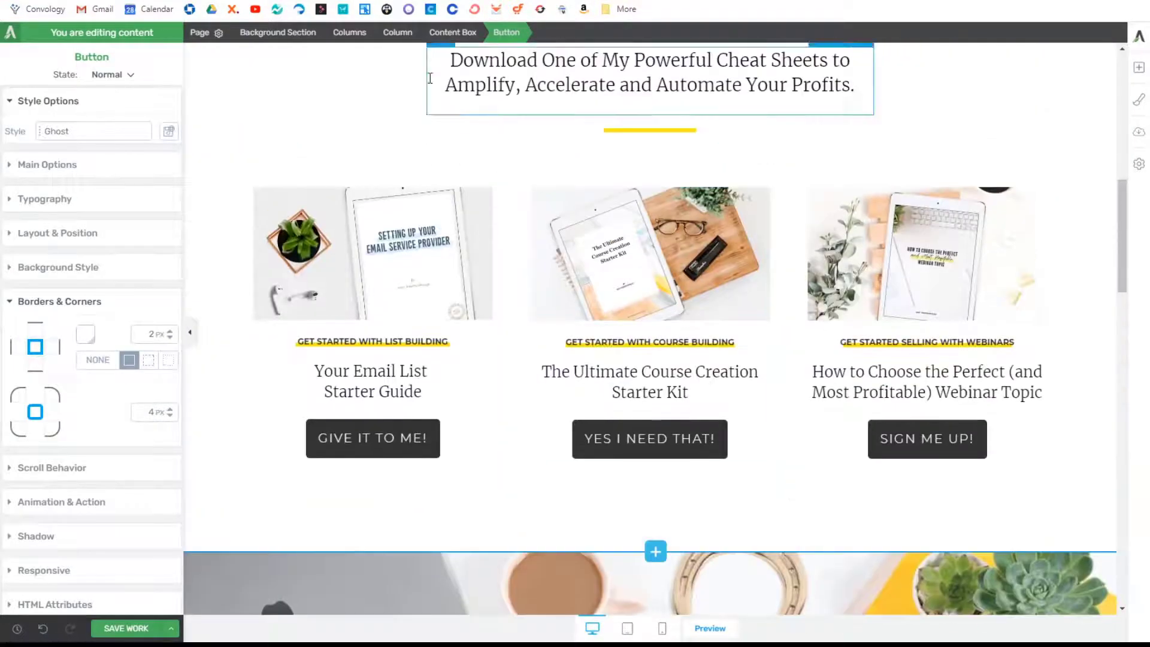
scroll(314, 218, "up", 2)
left_click(235, 175)
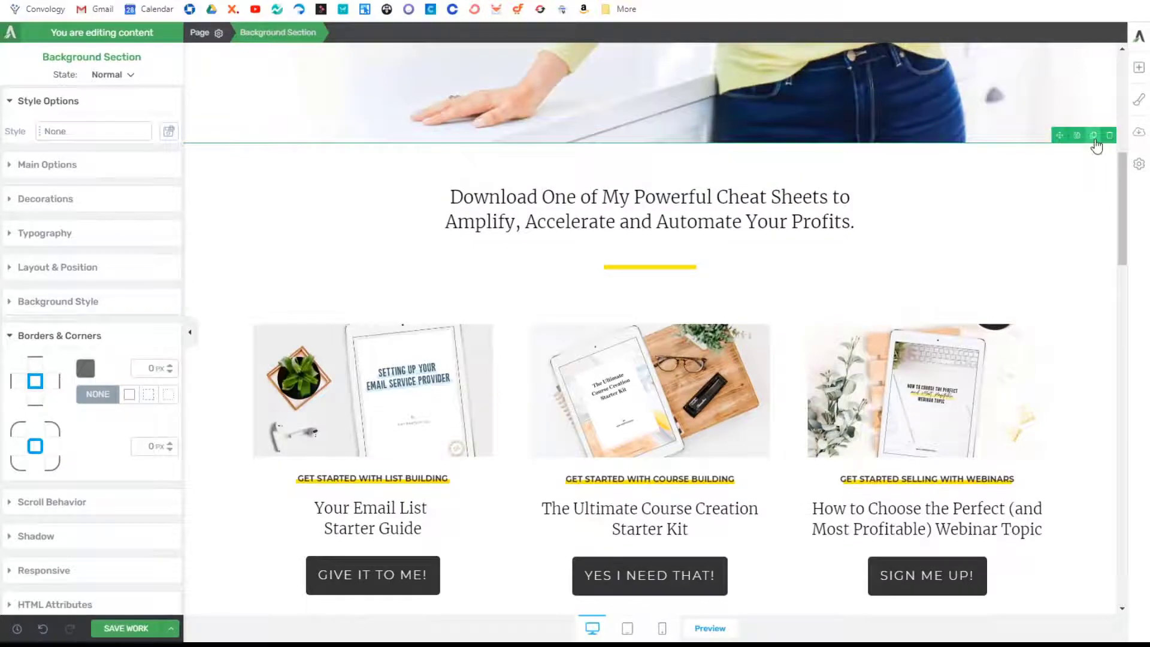
left_click_drag(1075, 144, 687, 545)
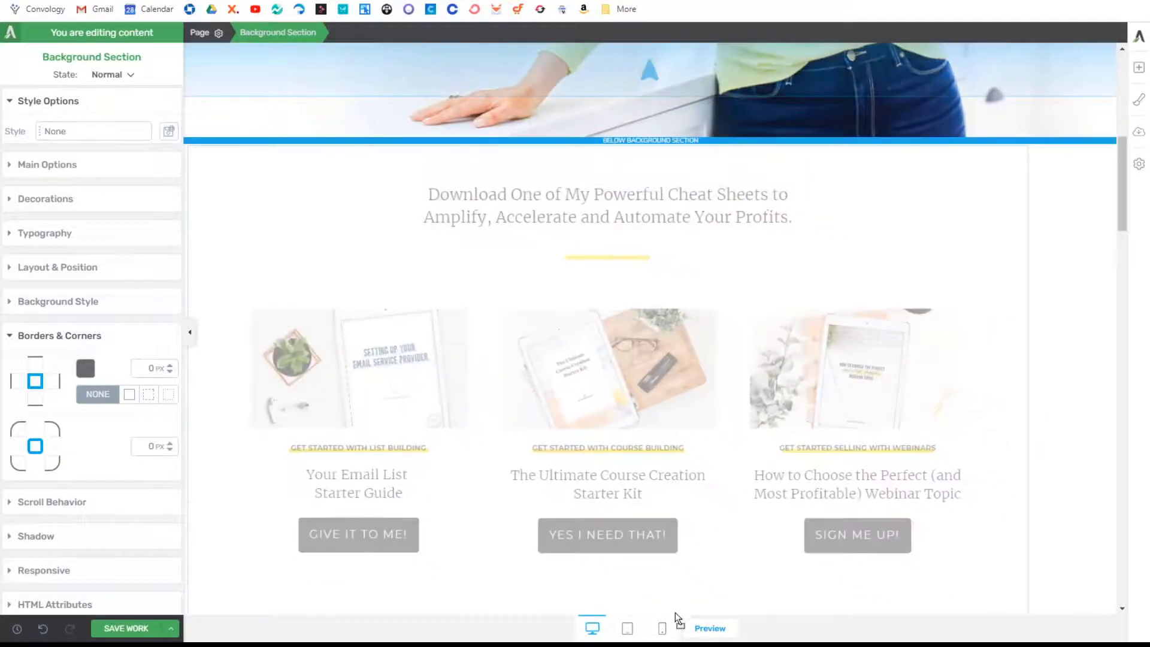
left_click_drag(677, 617, 660, 520)
scroll(724, 398, "down", 7)
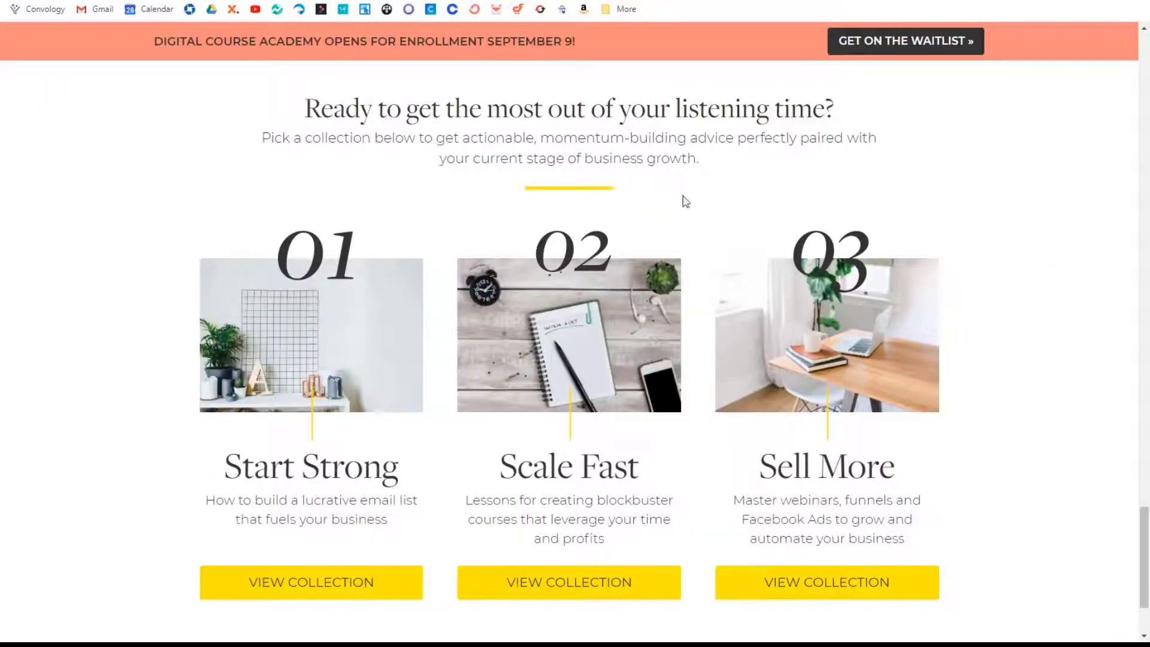
scroll(464, 185, "up", 1)
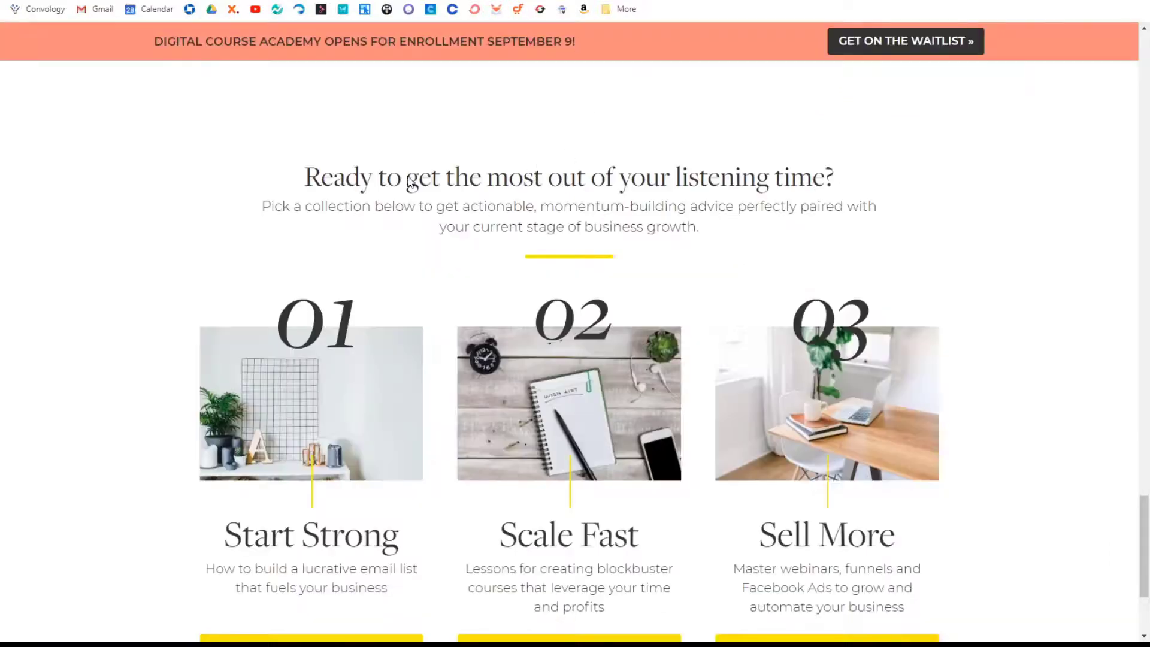
Step: Replace the copied section's heading with the reference homepage's "Ready to get the most out of your listening time?"
left_click_drag(304, 177, 841, 193)
key("ctrl+c")
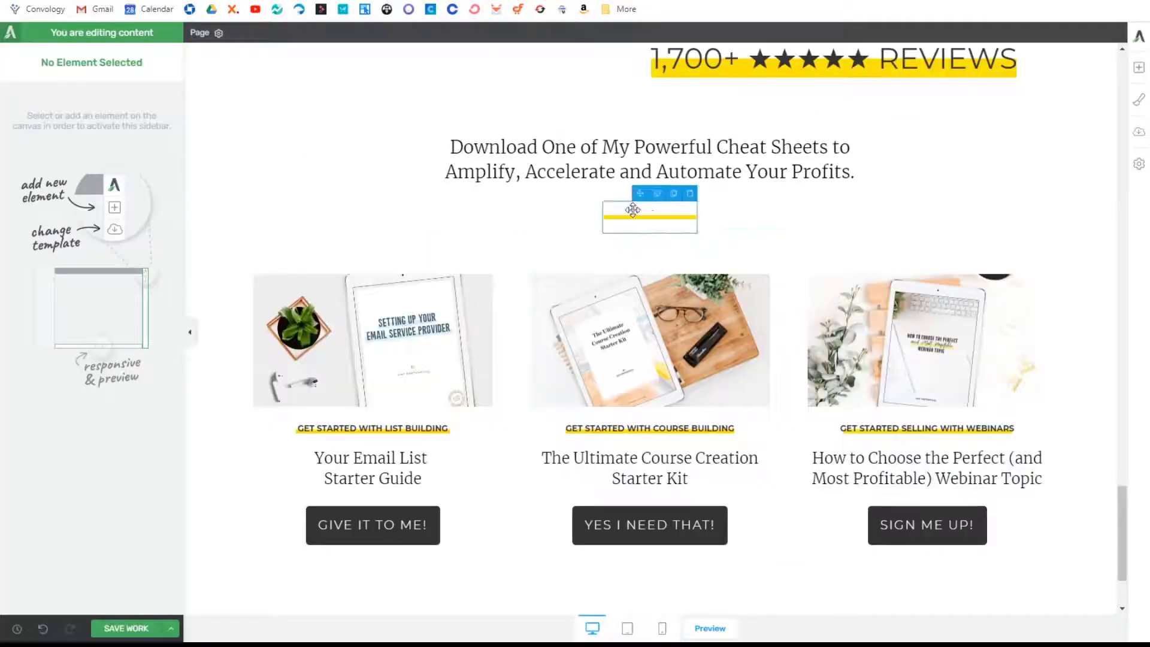
left_click(650, 156)
key("ctrl+a")
key("ctrl+v")
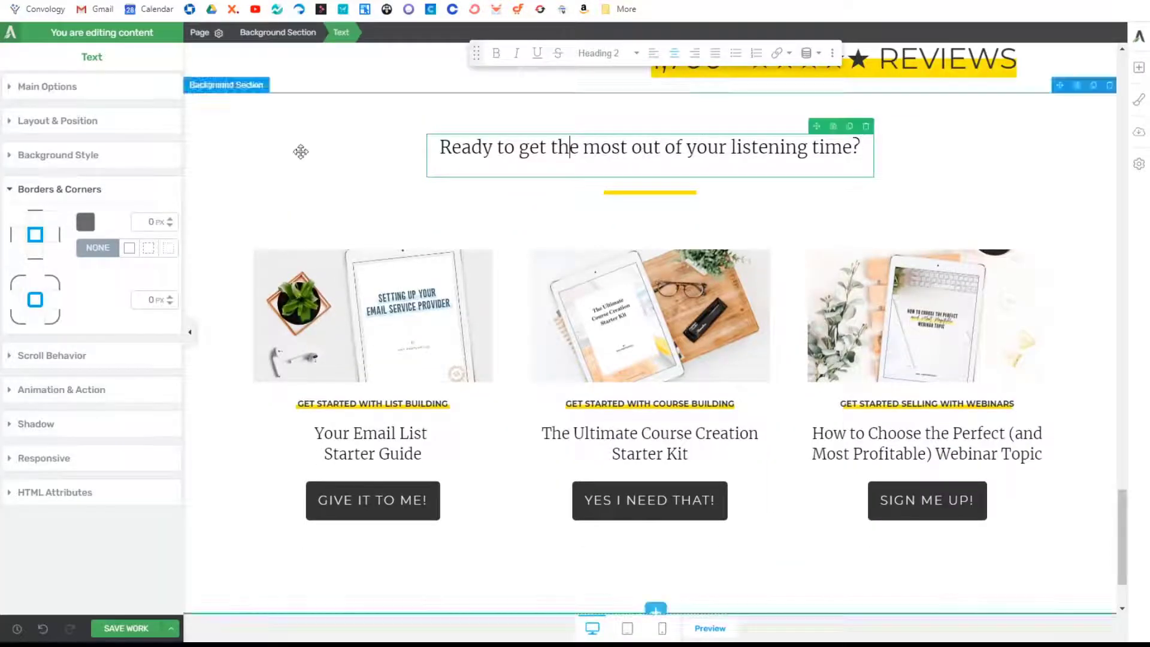
Step: Set the collections heading's font size to 30 px and clear its maximum width so it spans the section
left_click(42, 86)
left_click_drag(37, 279, 45, 279)
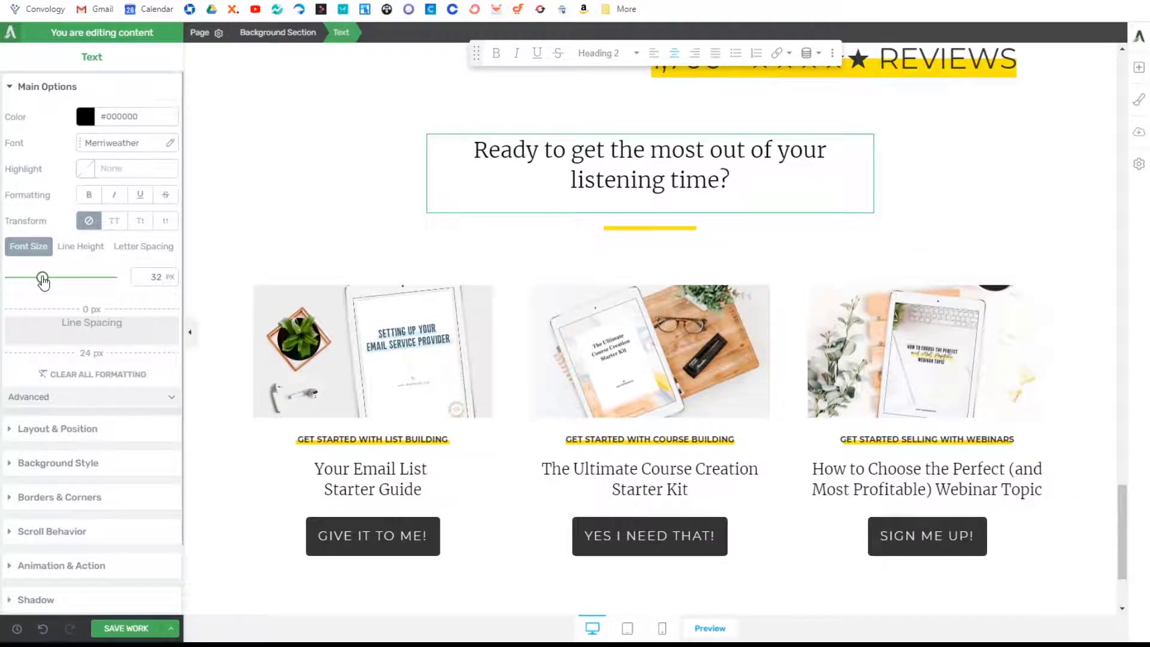
left_click_drag(42, 282, 41, 282)
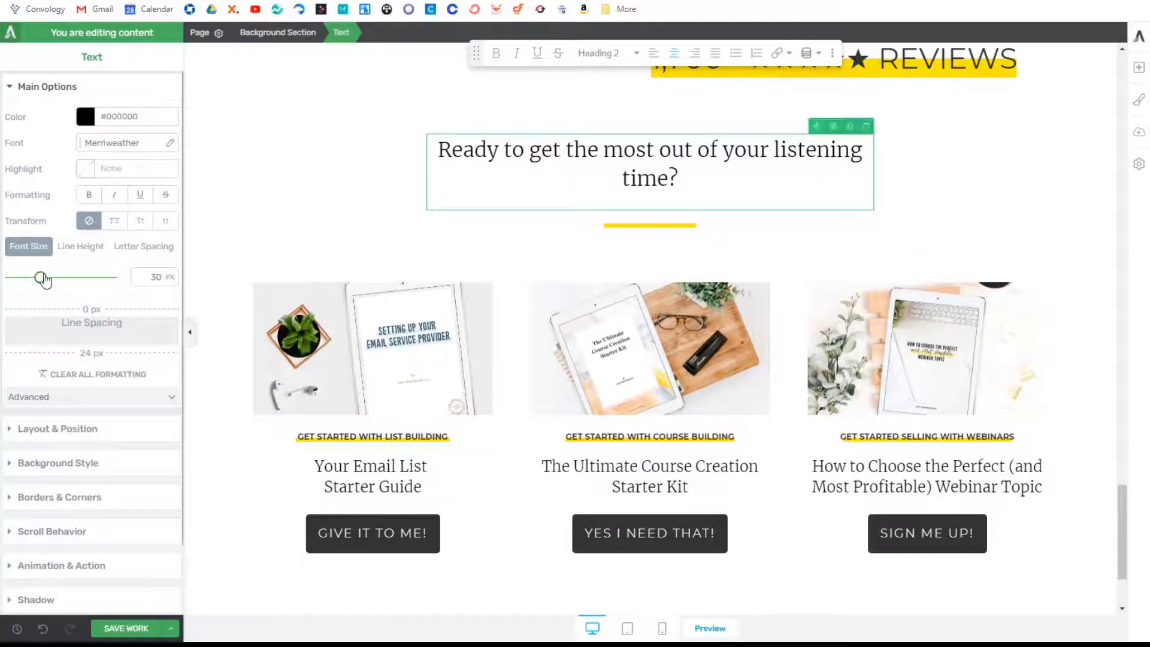
left_click(120, 442)
left_click(169, 335)
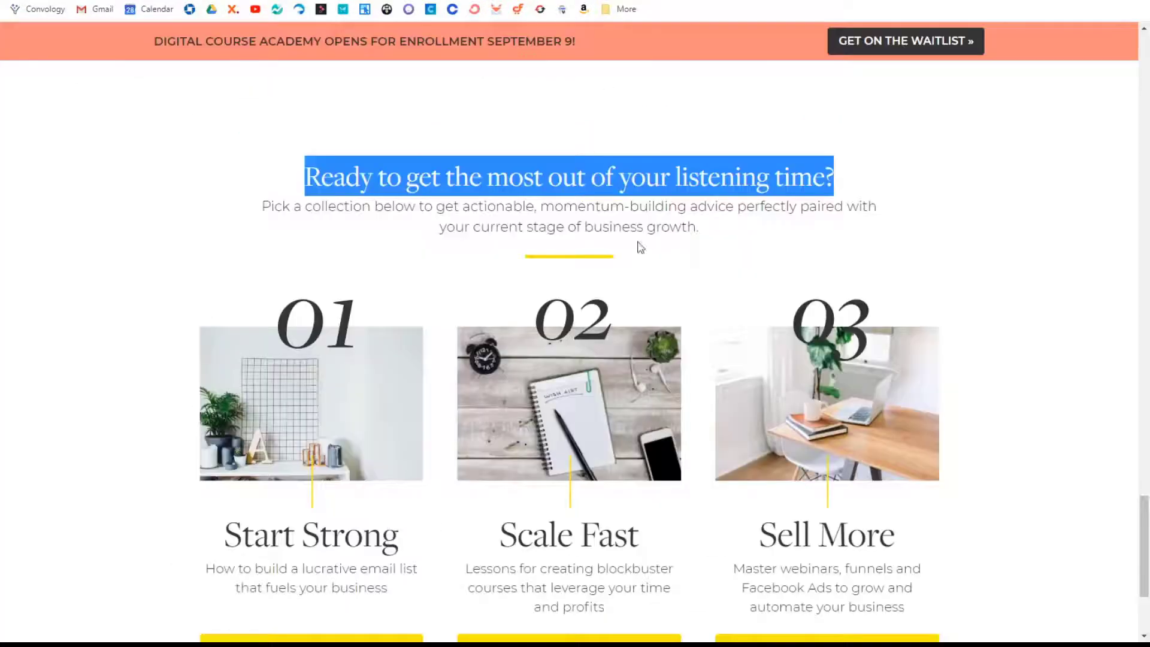
Step: Add a text element below the heading containing the reference homepage's "Pick a collection below to get actionable, momentum-building advice" paragraph
left_click_drag(698, 237, 267, 205)
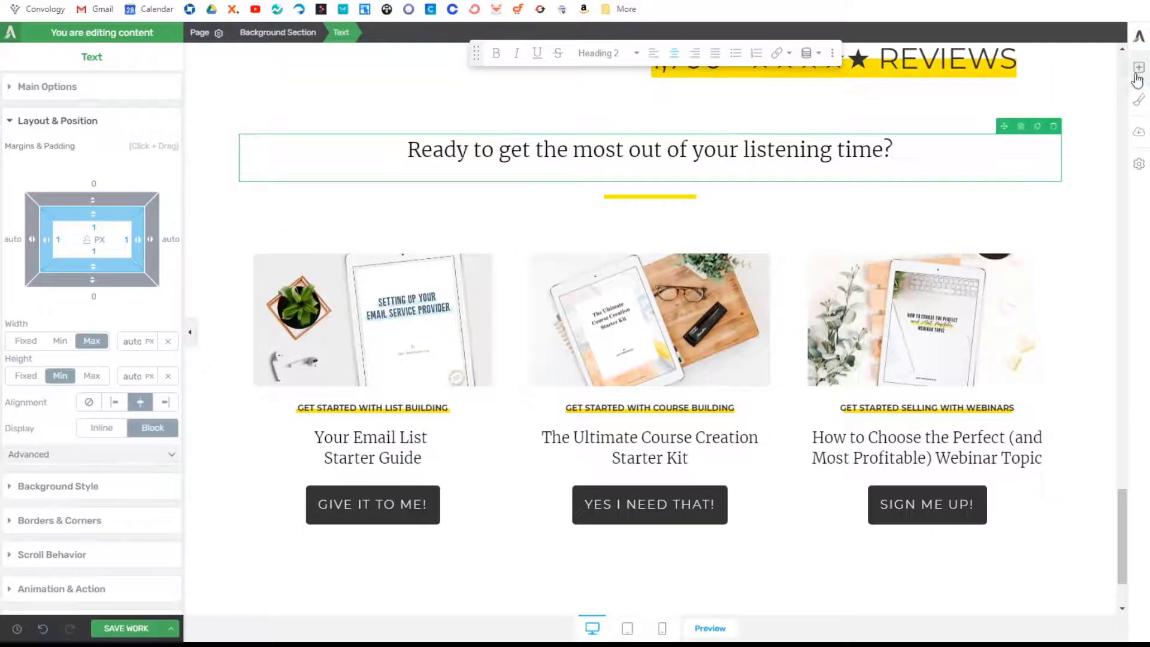
left_click(1138, 67)
left_click_drag(1018, 160, 695, 171)
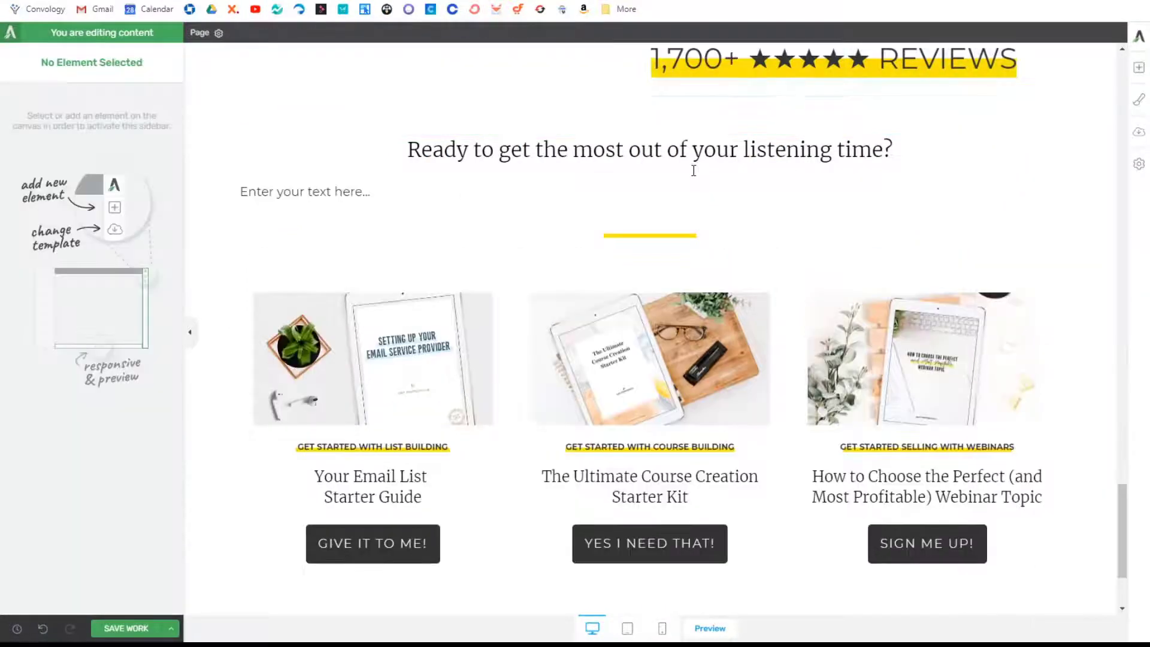
key("ctrl+v")
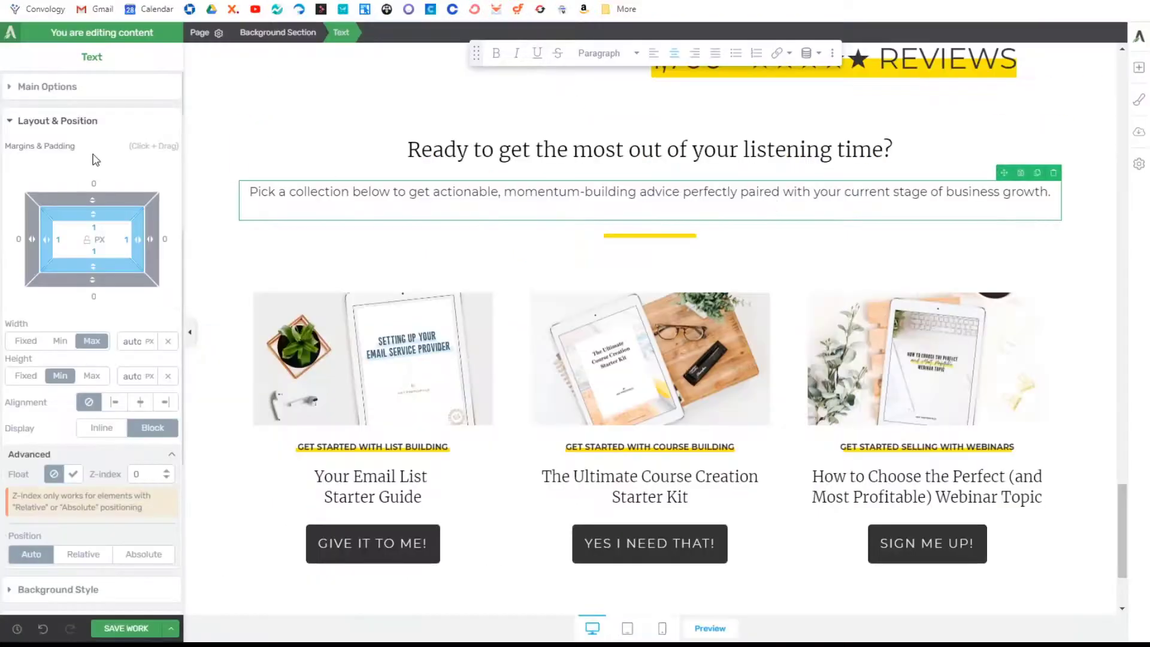
Step: Narrow the new paragraph's maximum width so it wraps onto two lines and set its font size to 20 px
left_click(42, 87)
left_click(106, 429)
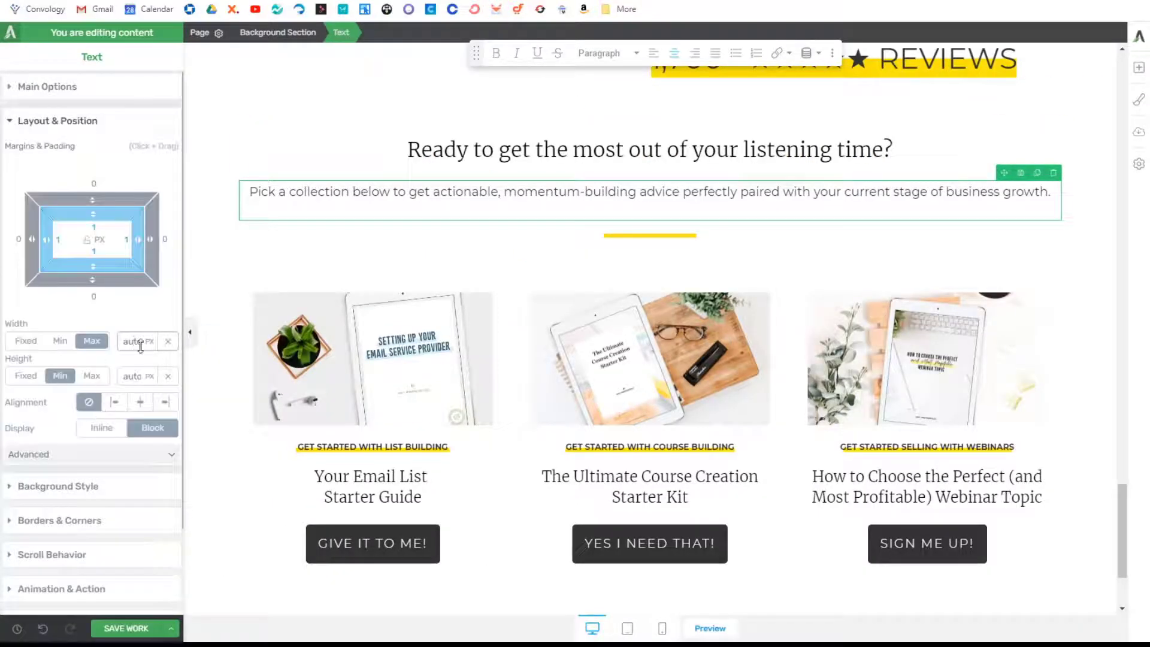
left_click_drag(141, 346, 193, 501)
left_click_drag(139, 347, 143, 436)
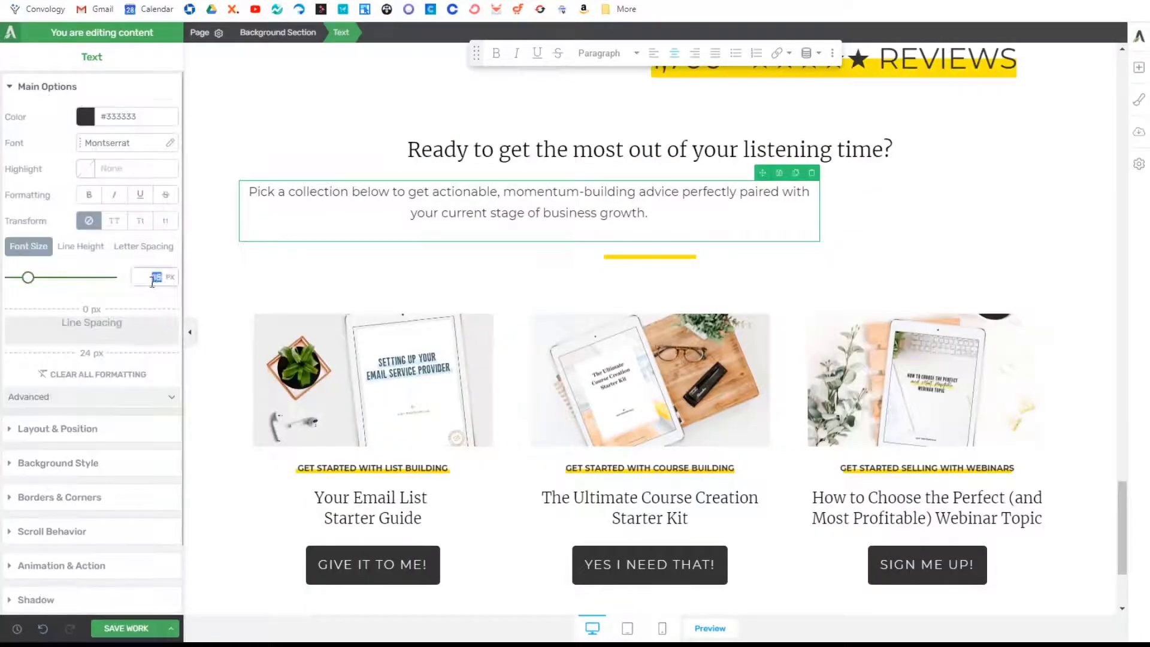
type("20")
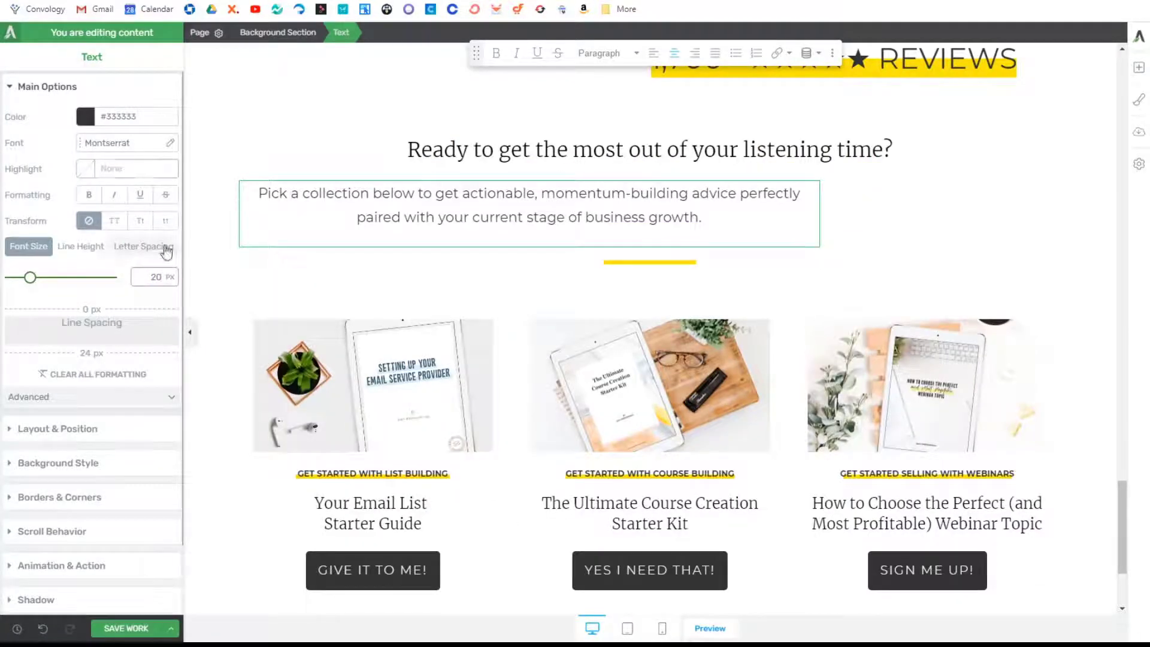
Step: Set the paragraph's maximum width to 955 px and center-align the element in the section
left_click(60, 429)
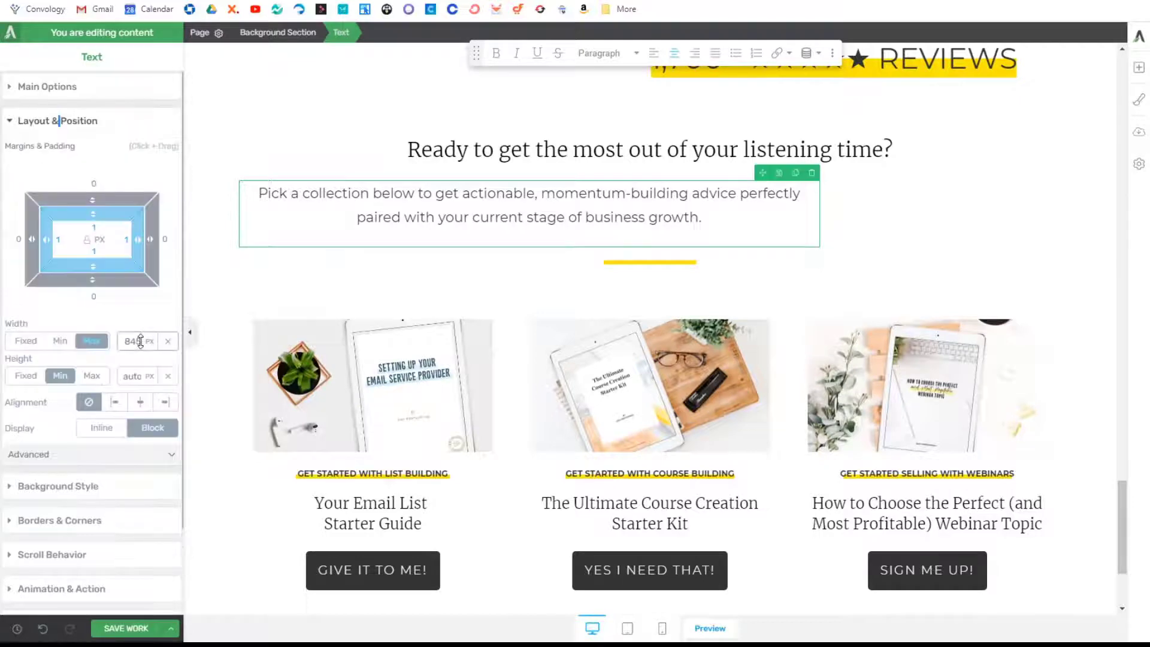
left_click_drag(141, 341, 155, 258)
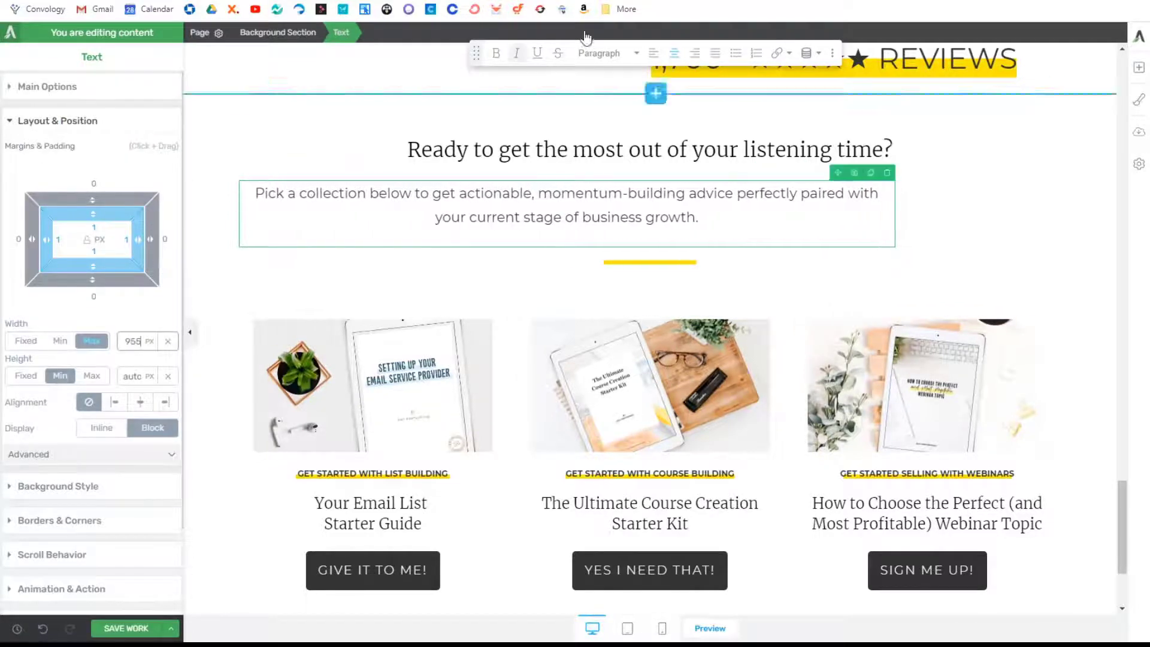
left_click(140, 402)
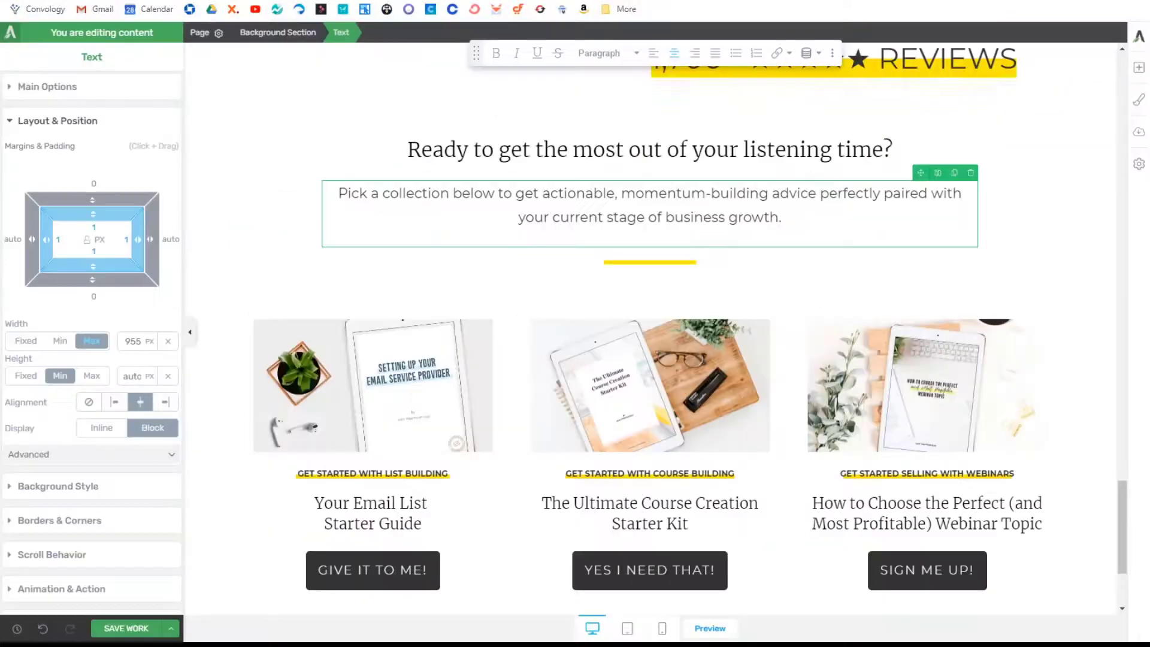
Step: Reduce the spacing below the collections heading and set the background section's top and bottom padding to 80 px
left_click(619, 150)
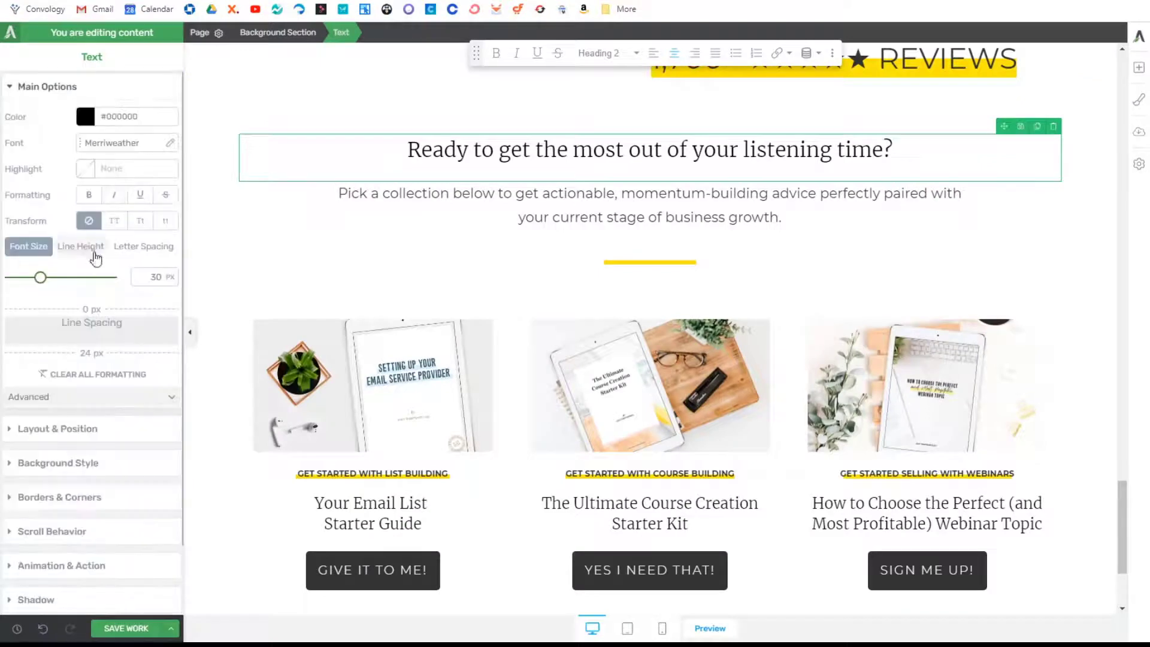
left_click(290, 208)
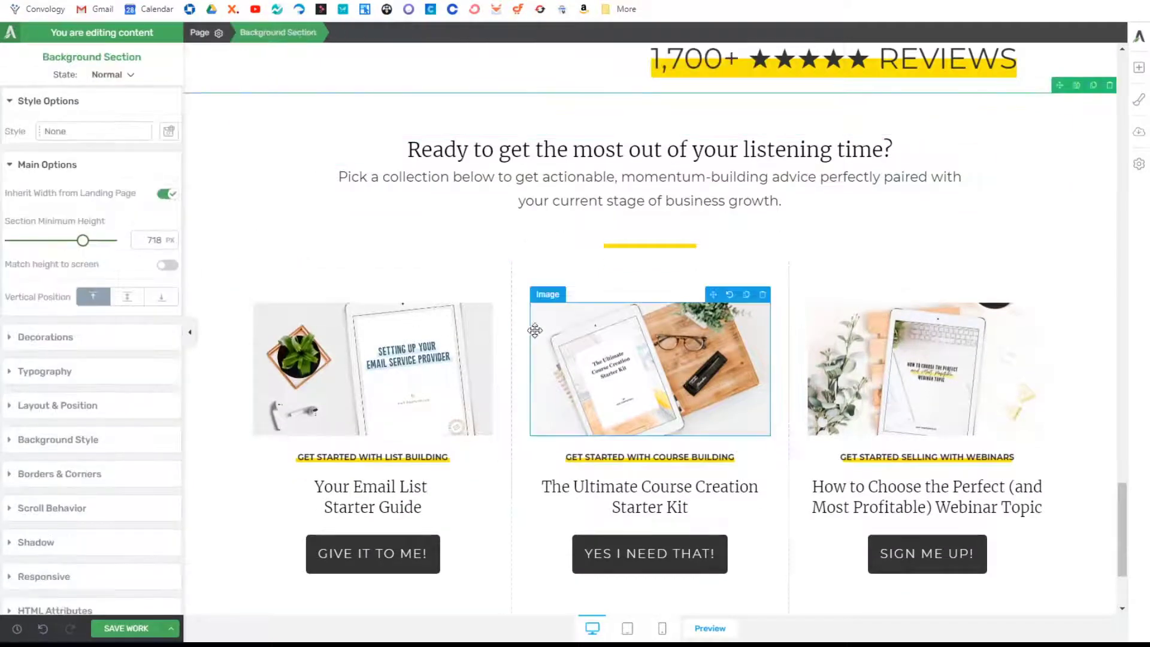
scroll(554, 295, "up", 2)
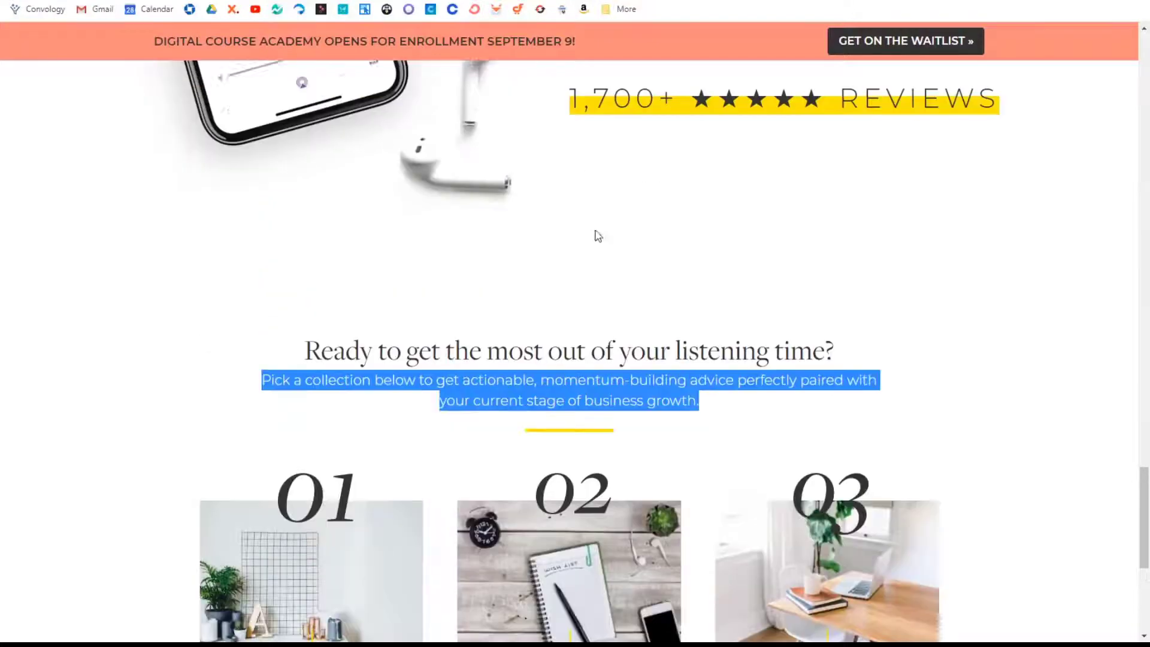
scroll(549, 328, "up", 1)
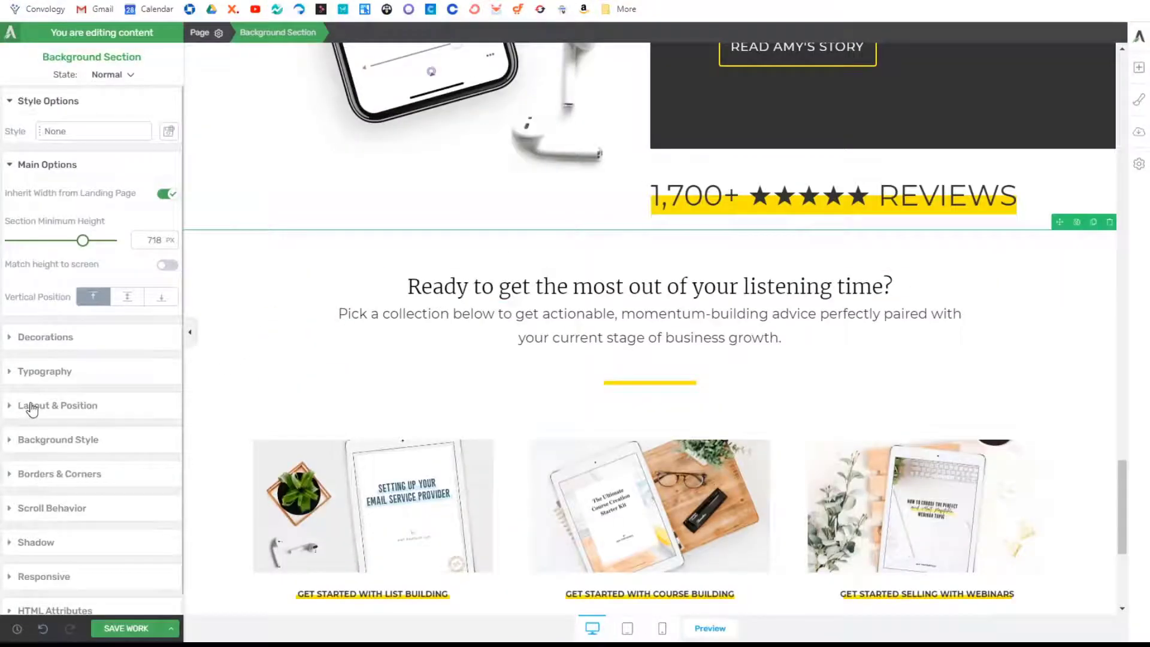
left_click(32, 407)
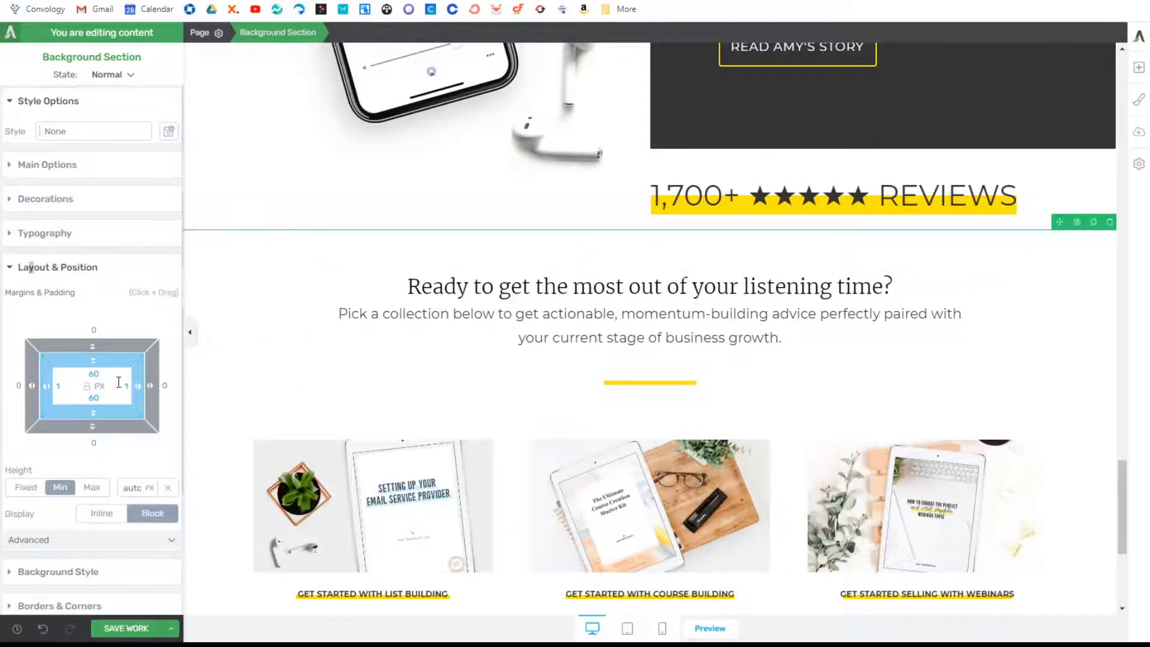
left_click(98, 375)
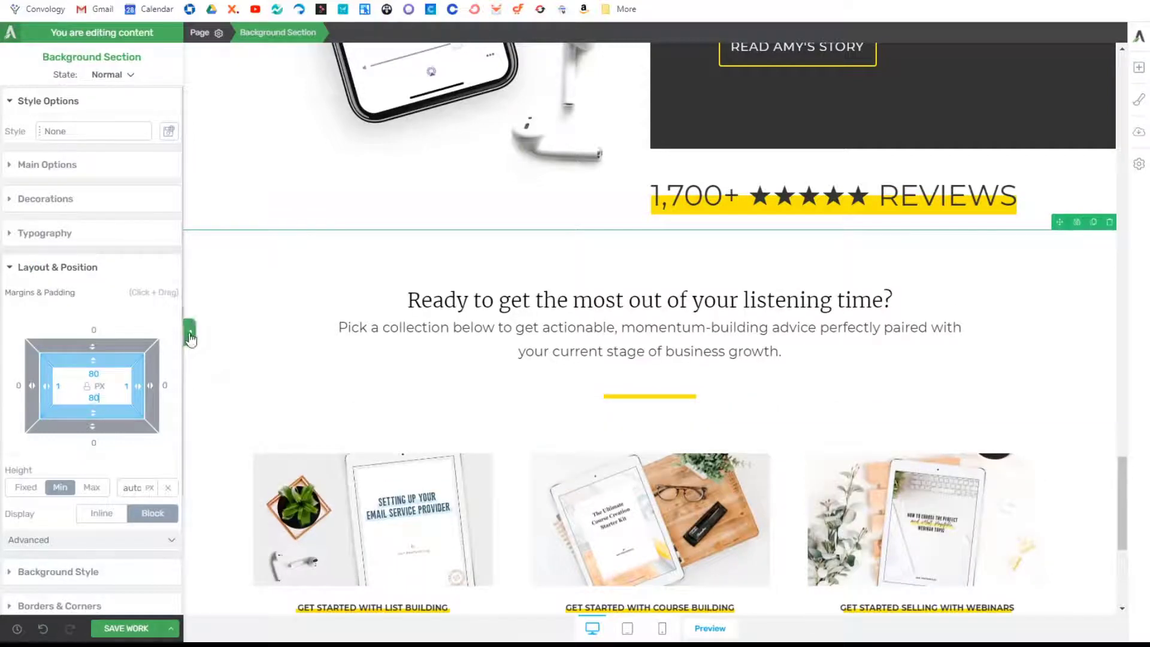
left_click(190, 332)
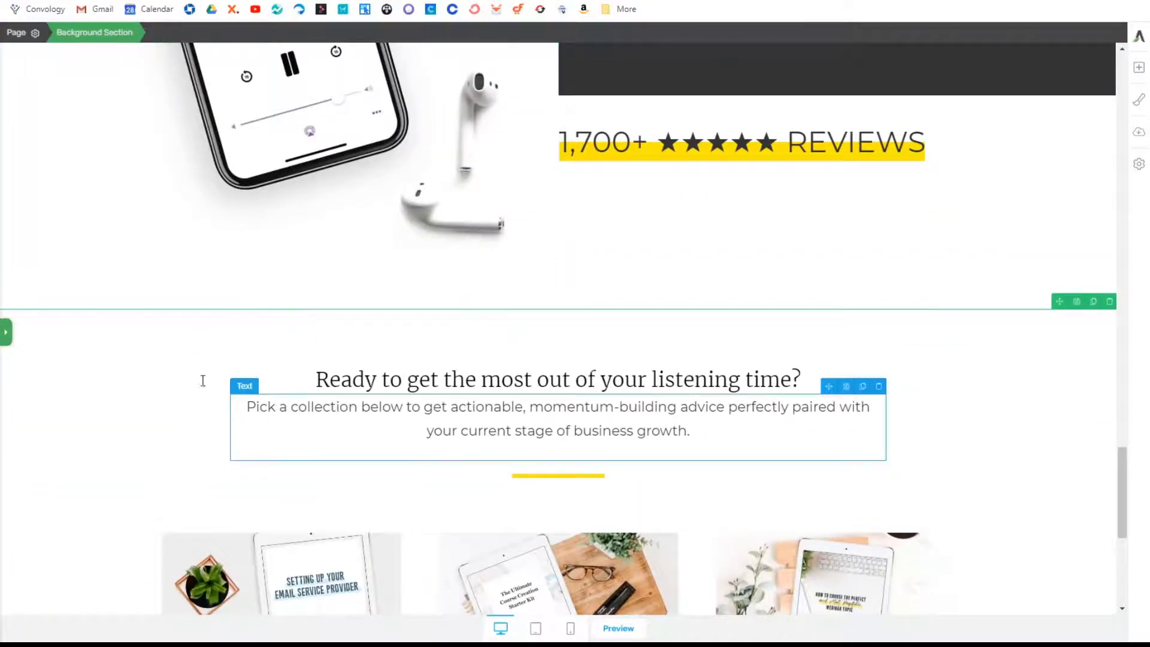
left_click(6, 332)
Step: Insert the media library photo of the white shelf with plant and wall grid above the first column's cheat sheet image
scroll(421, 369, "down", 2)
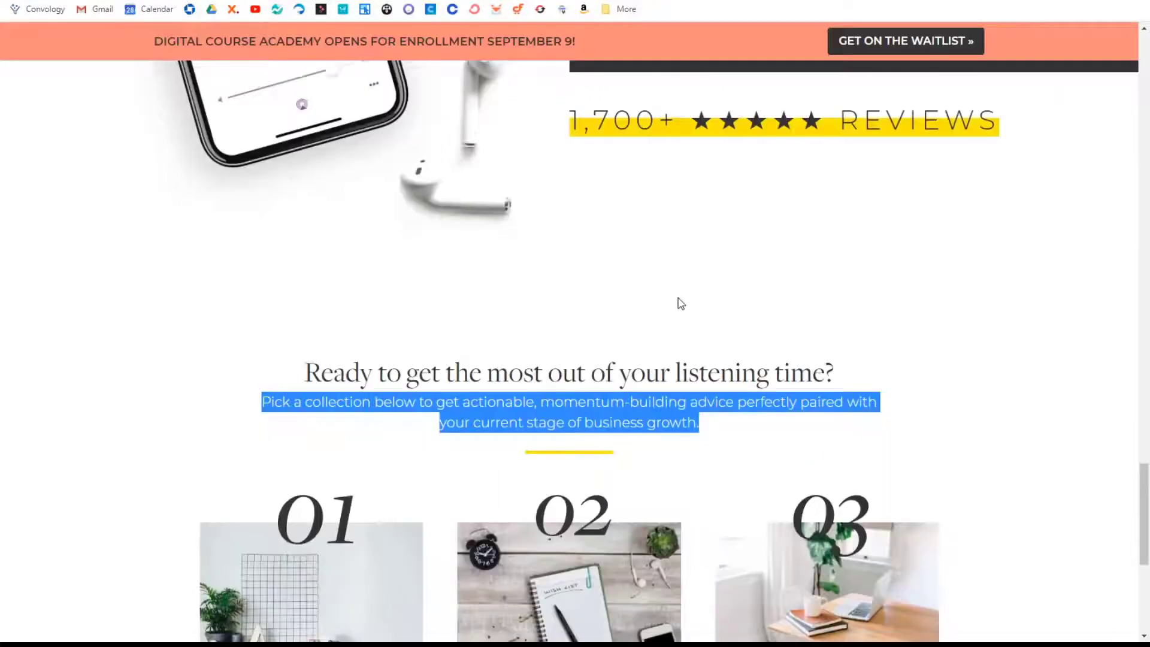
scroll(680, 303, "down", 5)
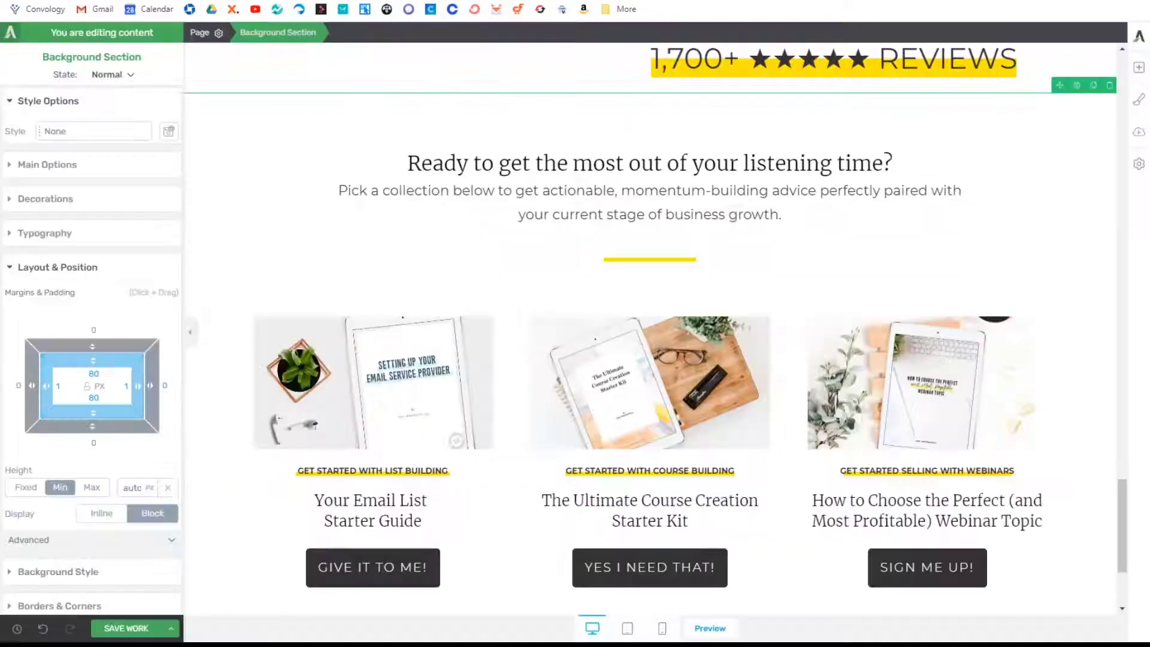
left_click(395, 366)
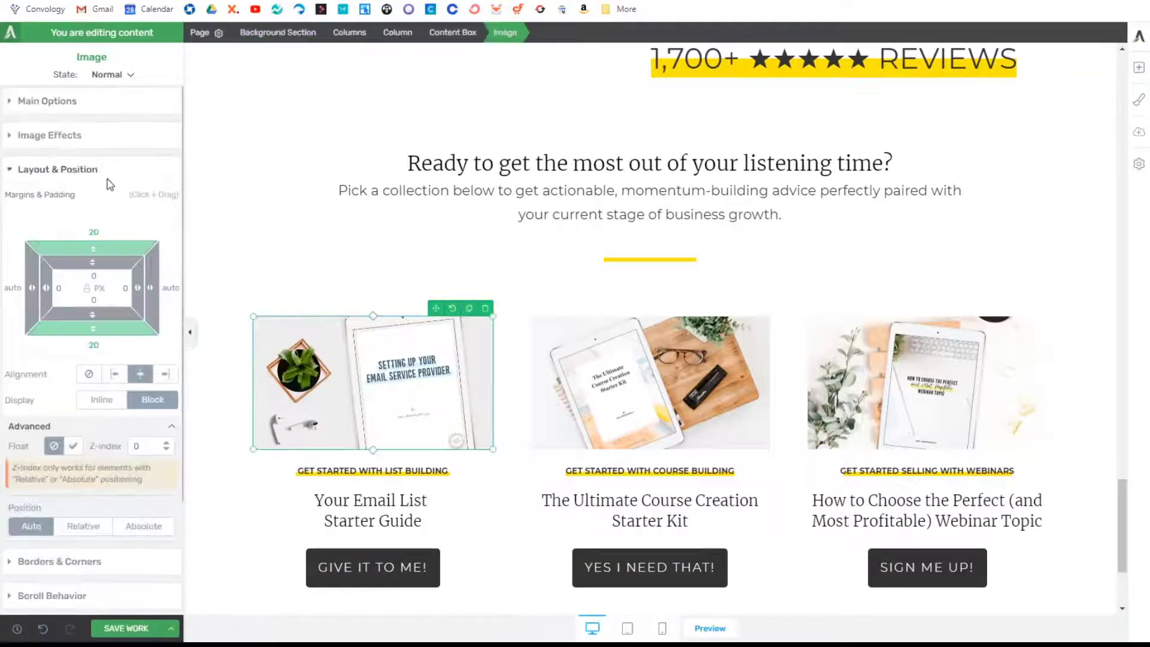
left_click(1139, 67)
left_click_drag(1081, 159, 434, 323)
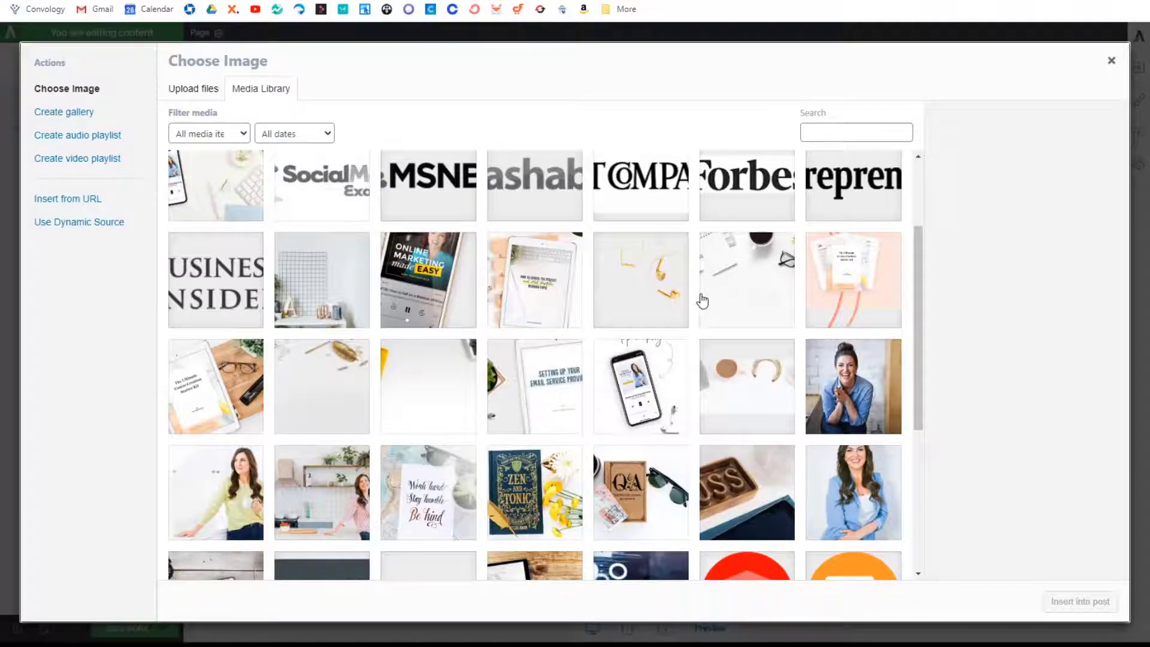
scroll(702, 302, "down", 3)
scroll(702, 301, "up", 5)
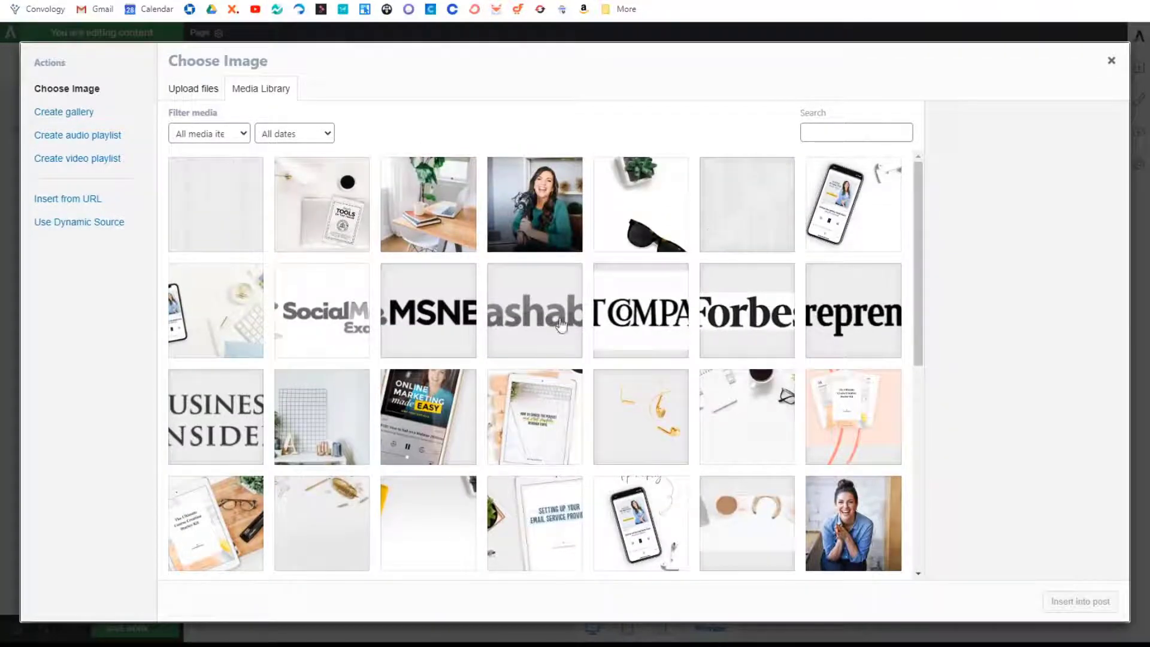
left_click(300, 416)
left_click(1069, 600)
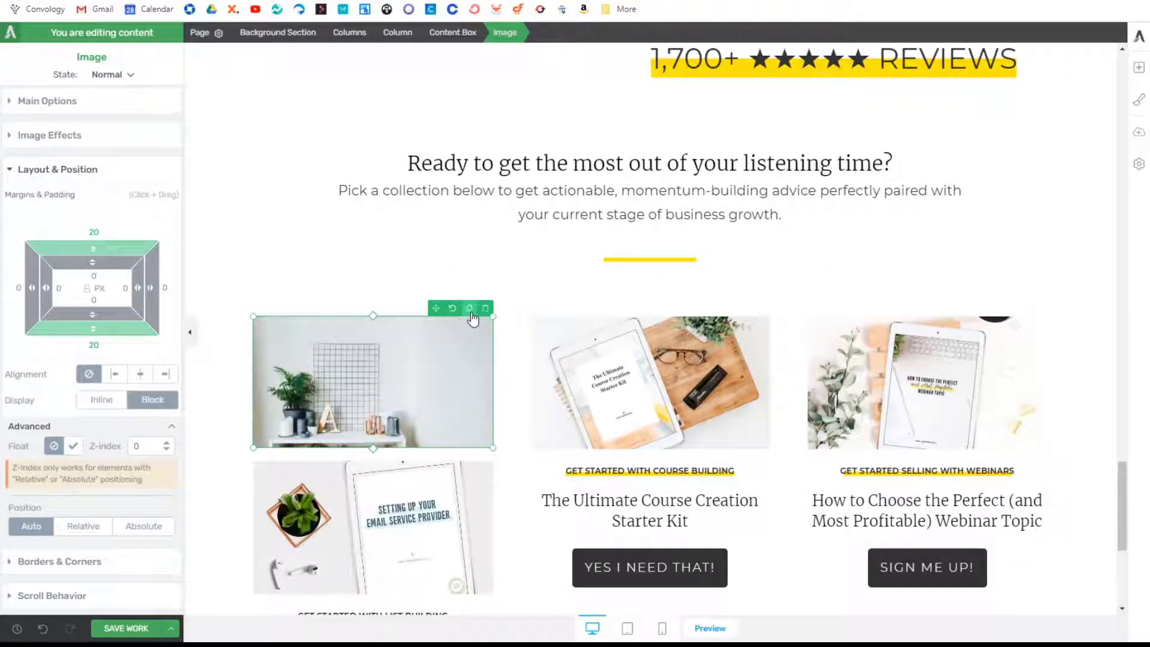
Step: Duplicate the shelf image into the second column and replace the copy with the notebook and clock photo
left_click(469, 308)
left_click_drag(436, 308, 668, 370)
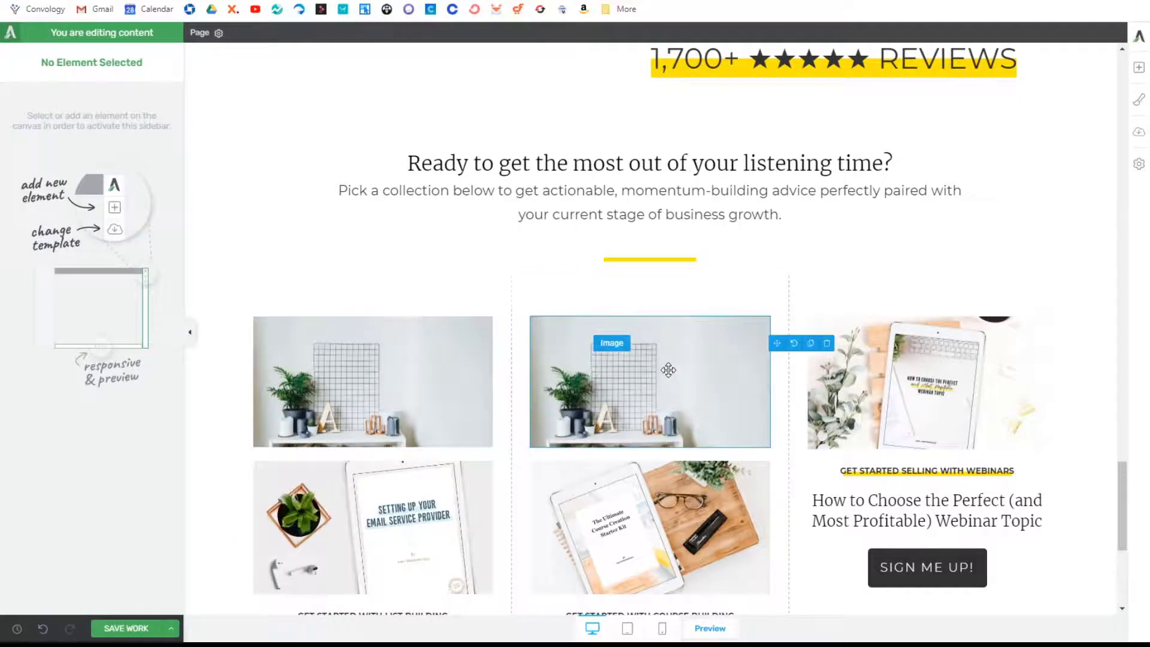
left_click(668, 370)
left_click(89, 102)
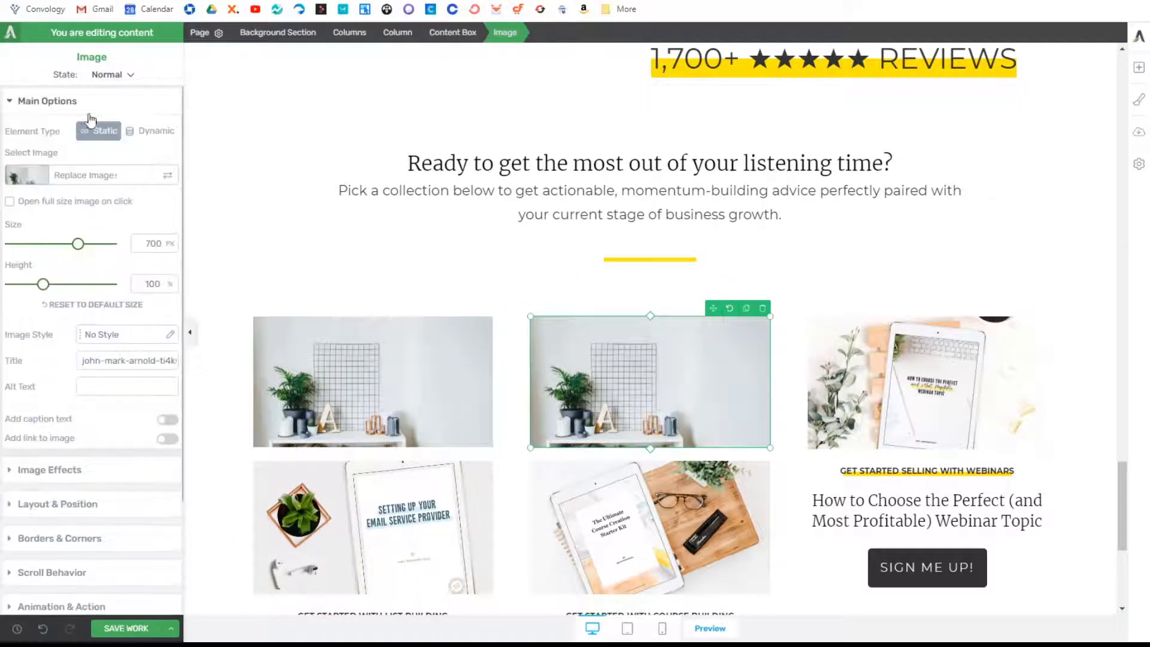
left_click(169, 177)
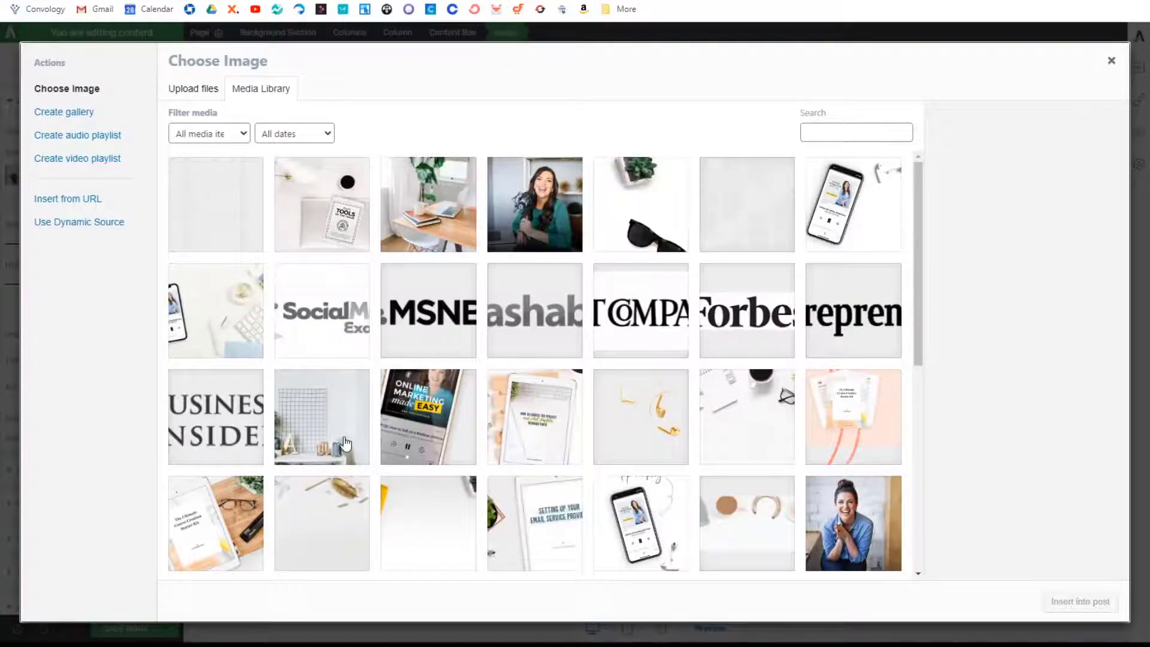
scroll(340, 456, "down", 3)
scroll(374, 383, "down", 1)
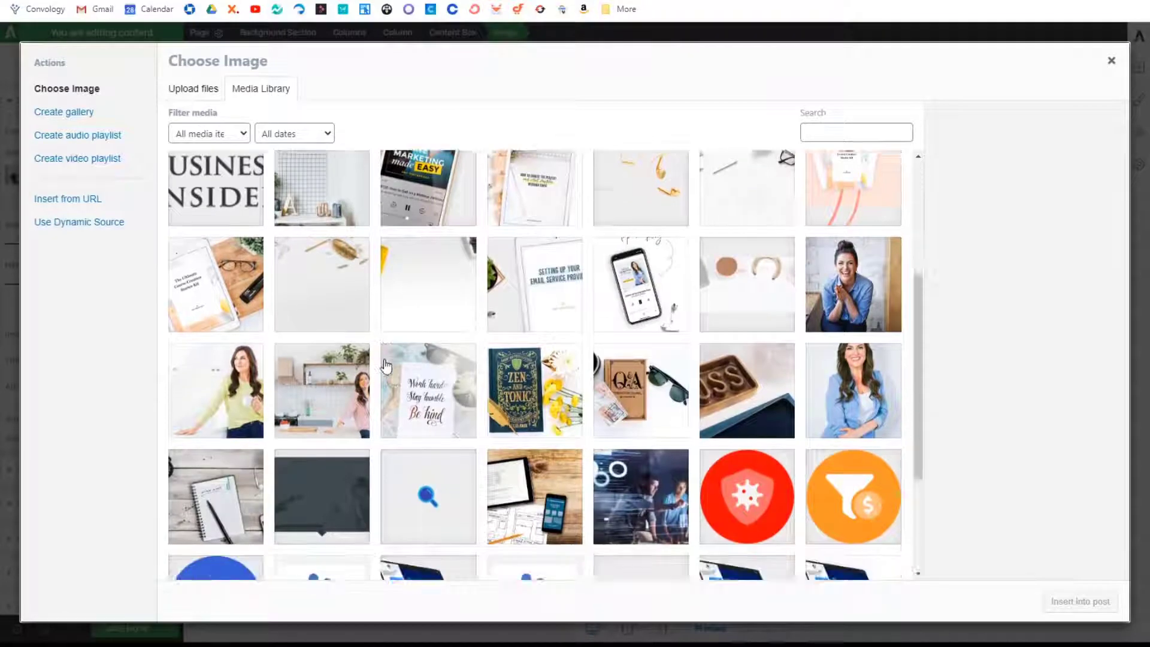
left_click(246, 476)
left_click(1090, 610)
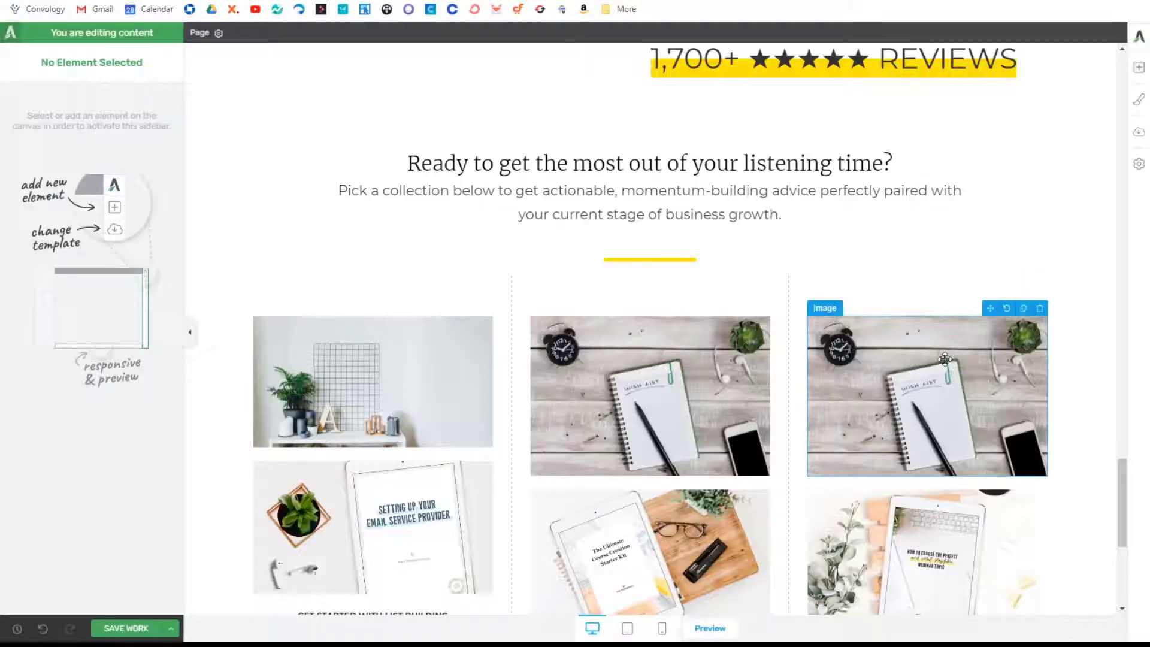
Step: Replace the notebook image copy in the third column with the photo of the wooden desk with plant and laptop
left_click(947, 359)
left_click(176, 178)
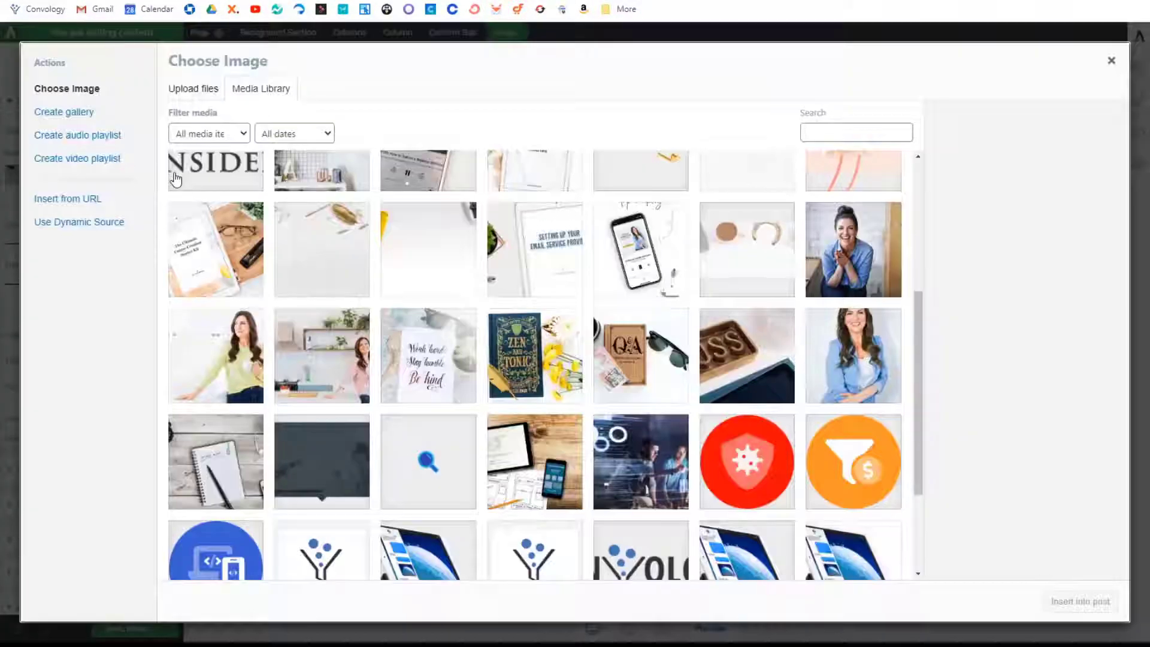
scroll(690, 358, "down", 4)
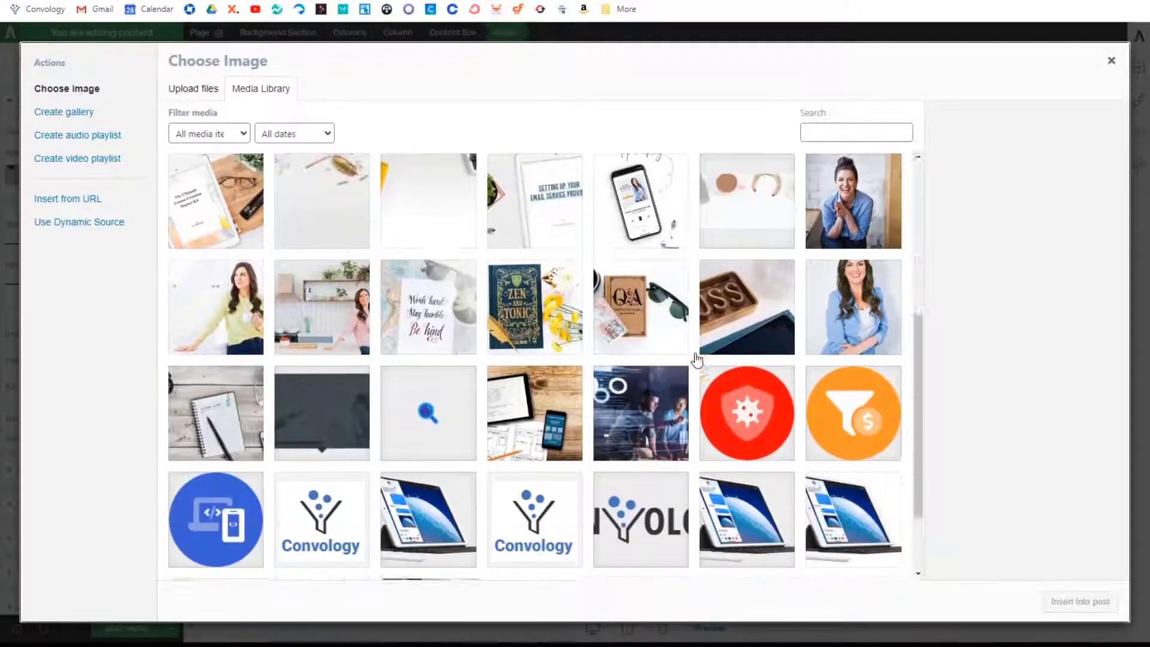
scroll(691, 359, "up", 6)
scroll(691, 359, "up", 2)
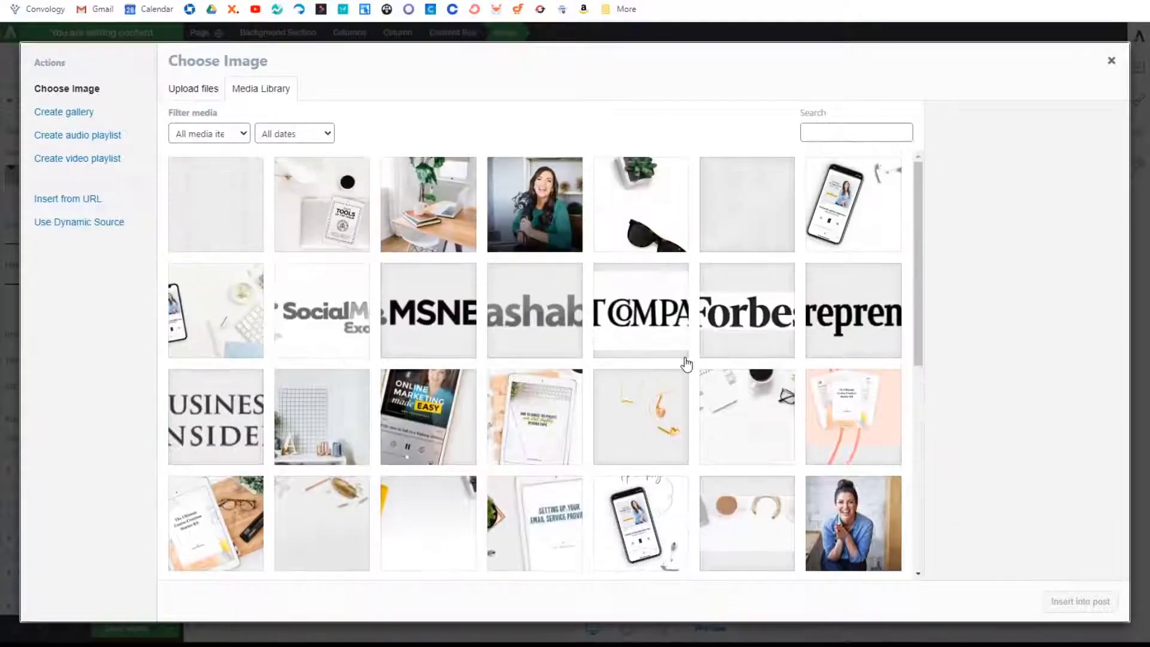
left_click(428, 204)
left_click(1080, 600)
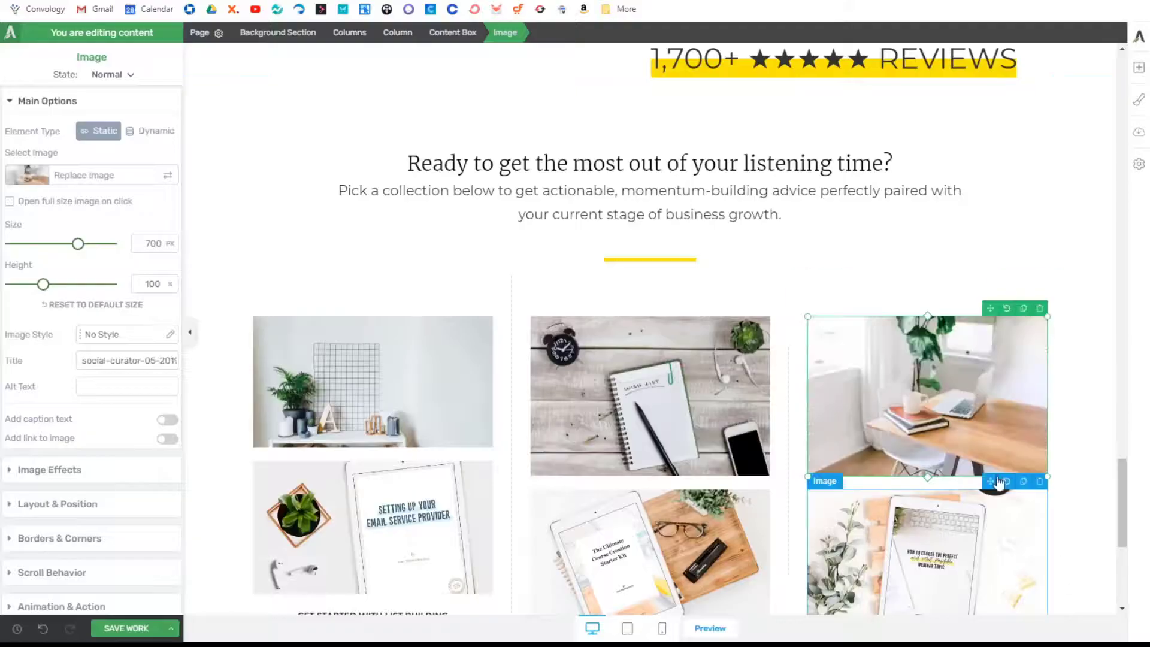
Step: Delete the old cheat sheet image from each of the three columns
scroll(998, 483, "down", 2)
left_click(486, 317)
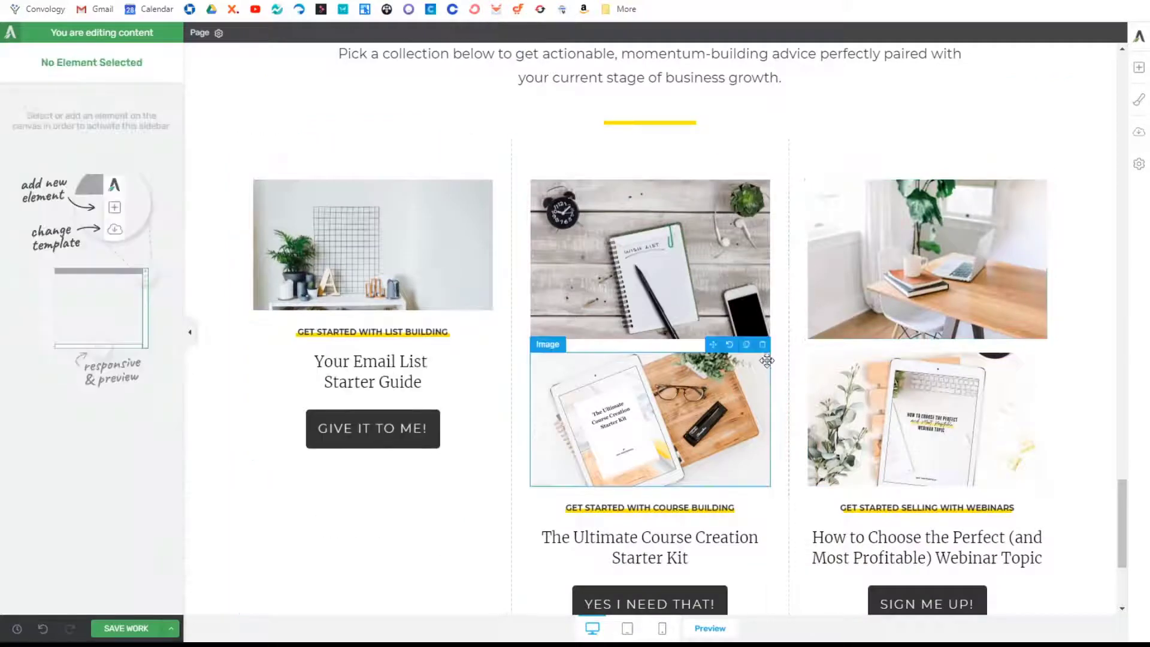
left_click(762, 344)
left_click(1040, 344)
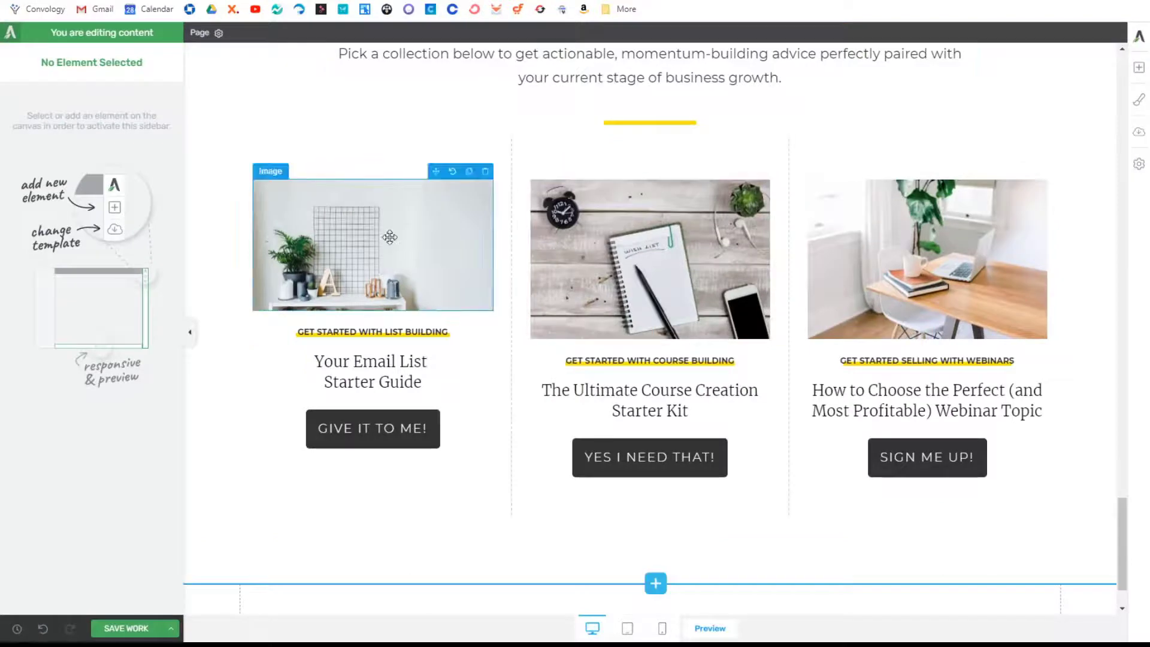
left_click(474, 175)
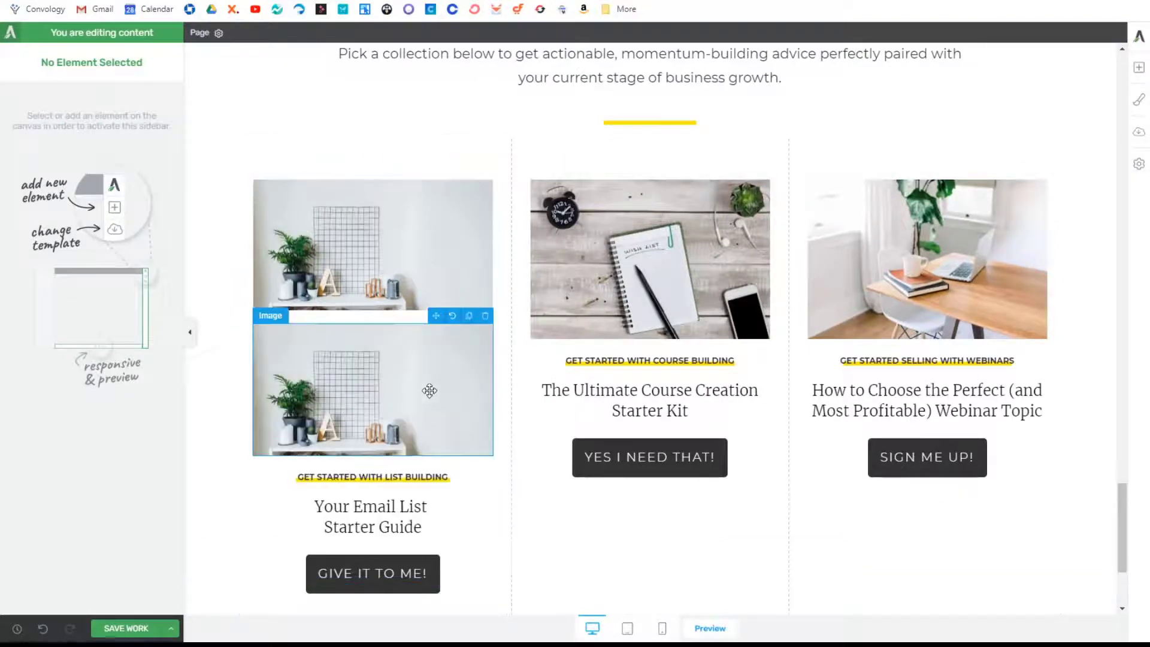
left_click(461, 268)
left_click(485, 172)
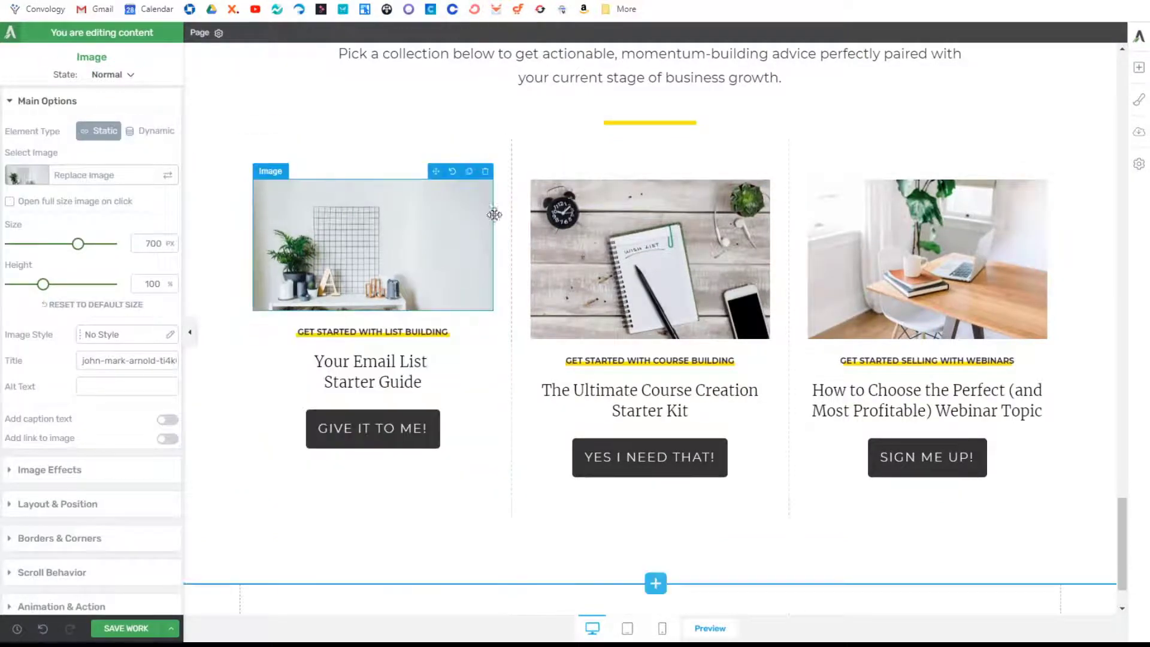
Step: Replace the first column's image with a duplicate of the second column's notebook image
left_click(485, 171)
left_click(1138, 67)
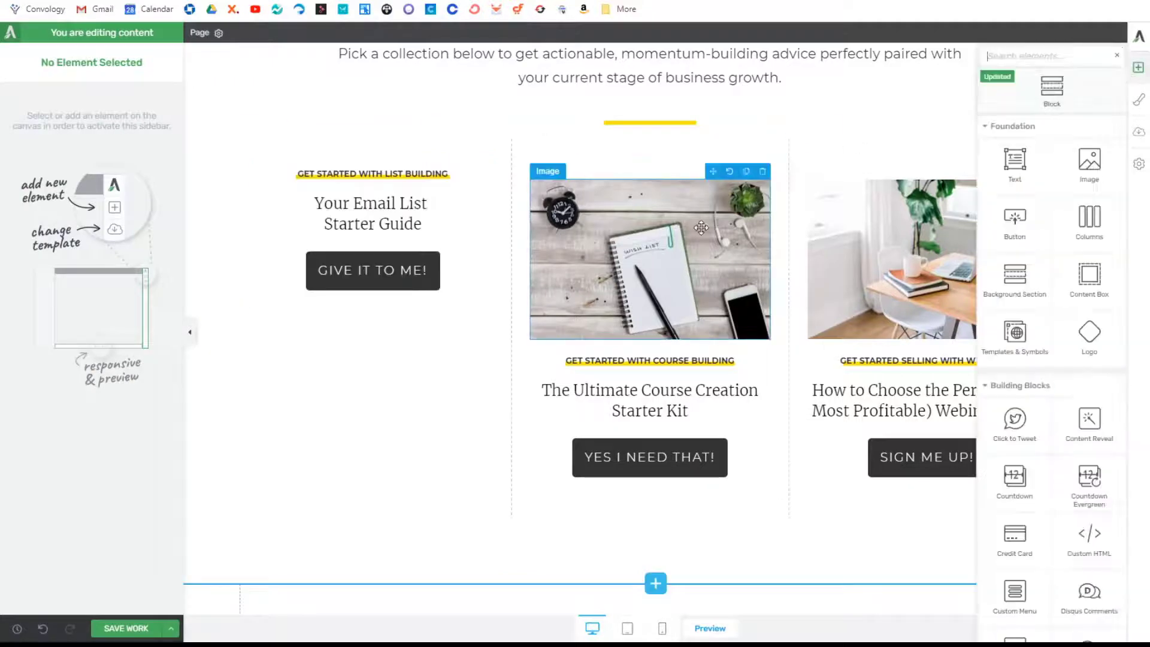
left_click(750, 173)
left_click_drag(705, 172, 383, 180)
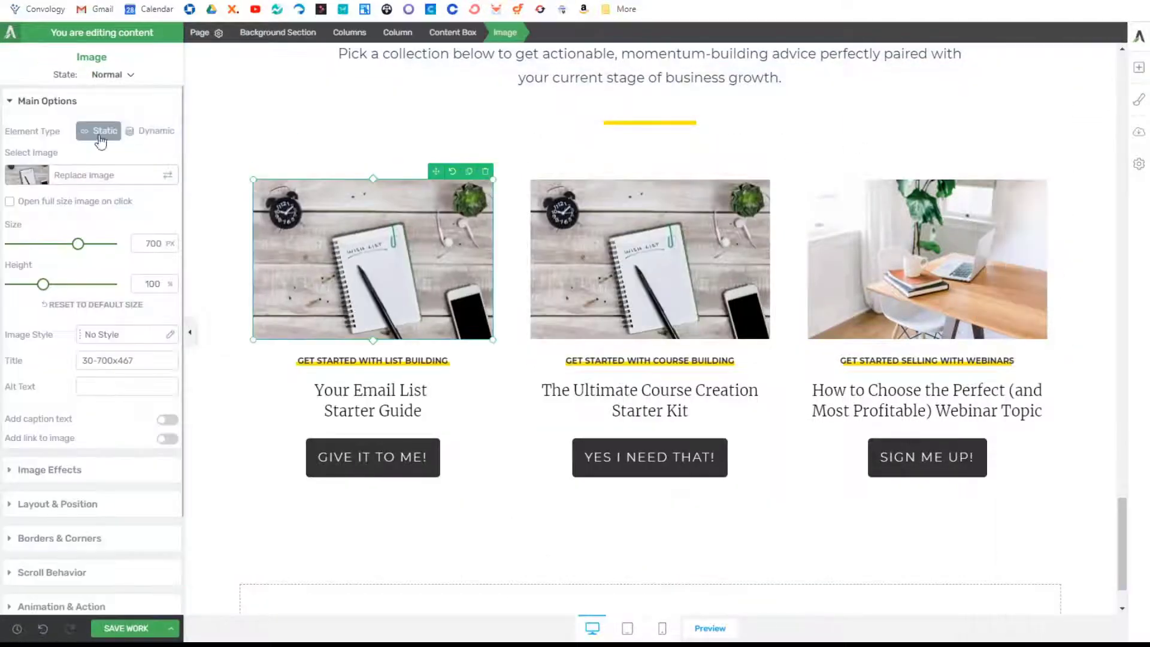
Step: Try to swap the first column's image for a different picture from the media library
left_click(163, 181)
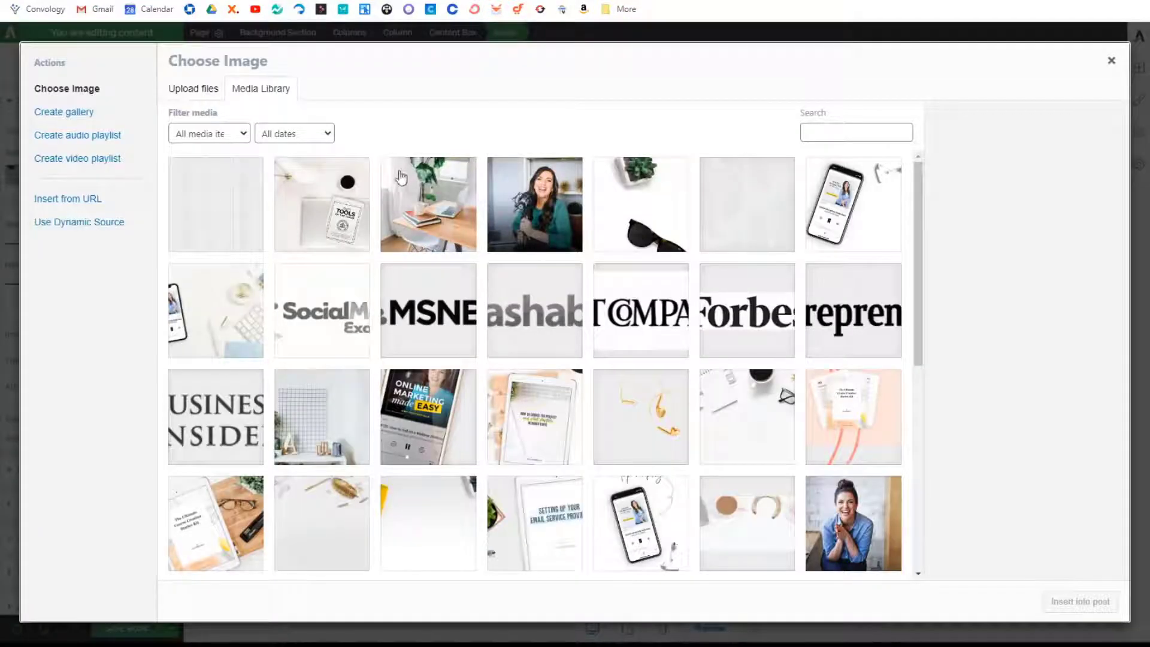
scroll(329, 358, "down", 1)
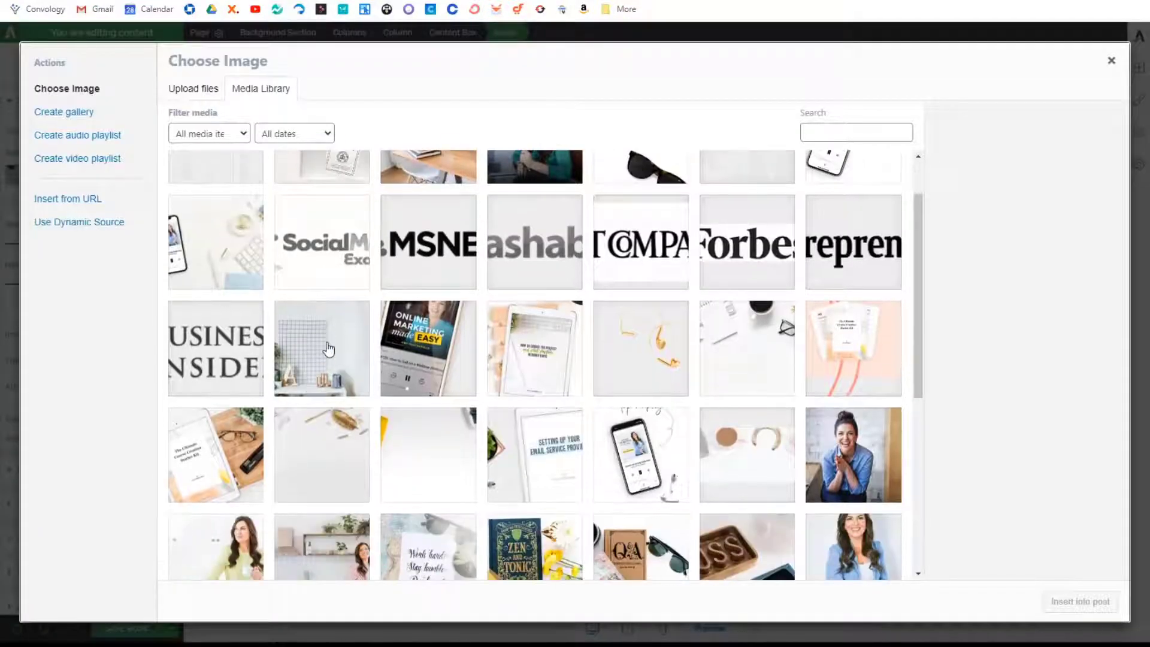
scroll(328, 349, "up", 1)
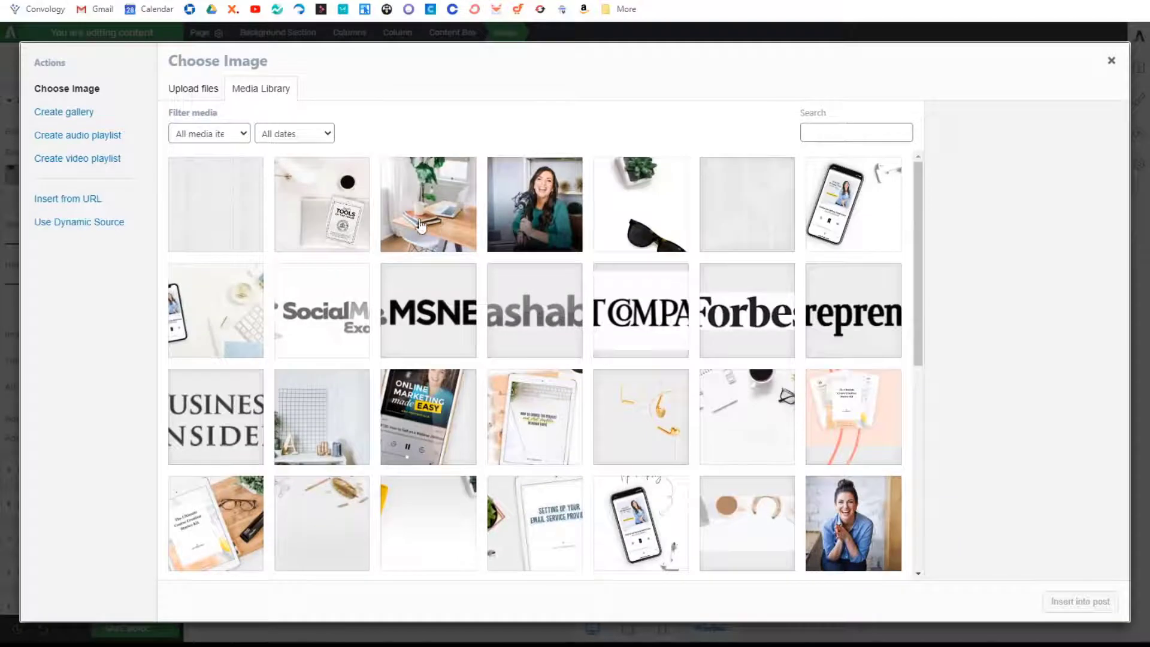
left_click(298, 441)
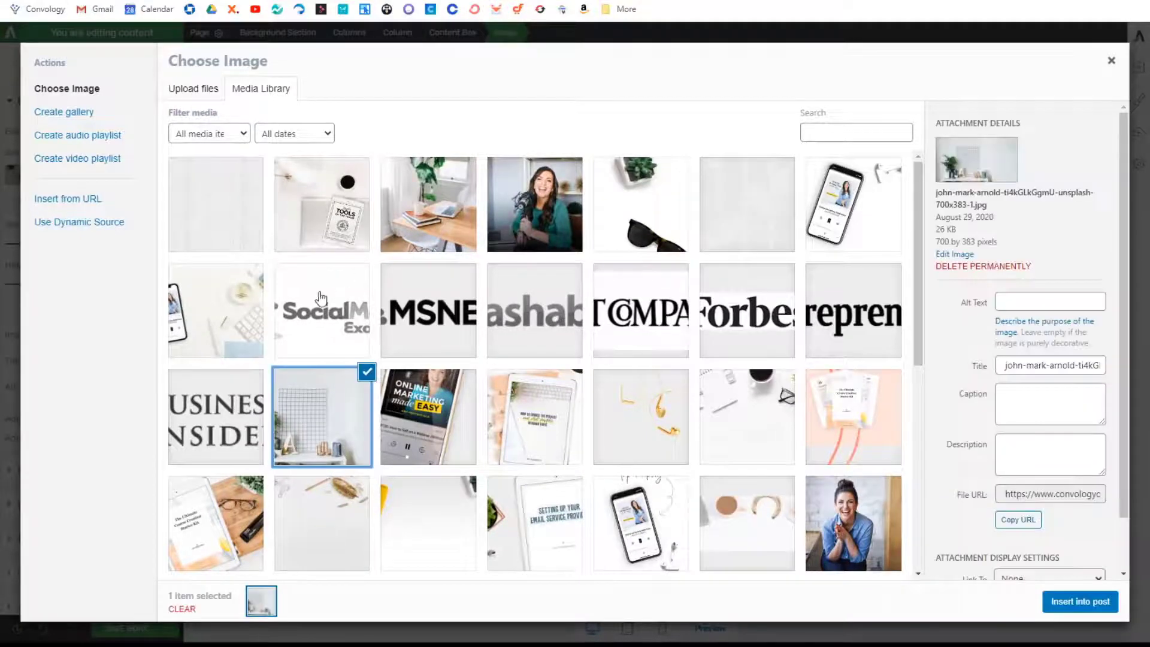
left_click(329, 221)
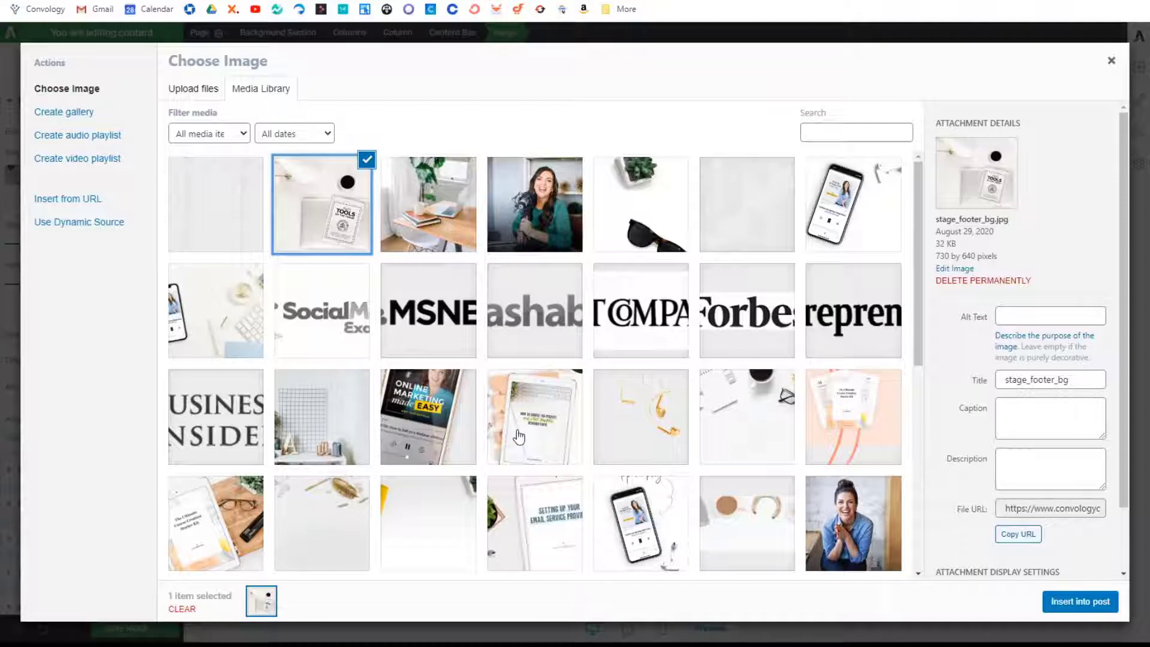
left_click(234, 529)
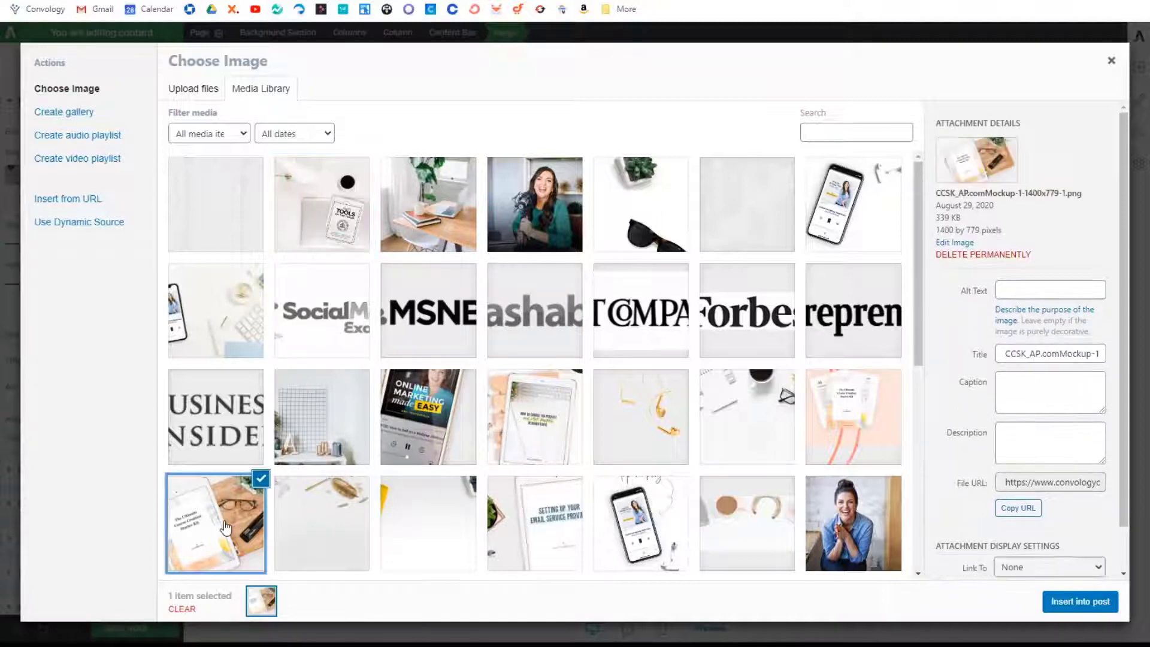
left_click(350, 246)
left_click(1080, 600)
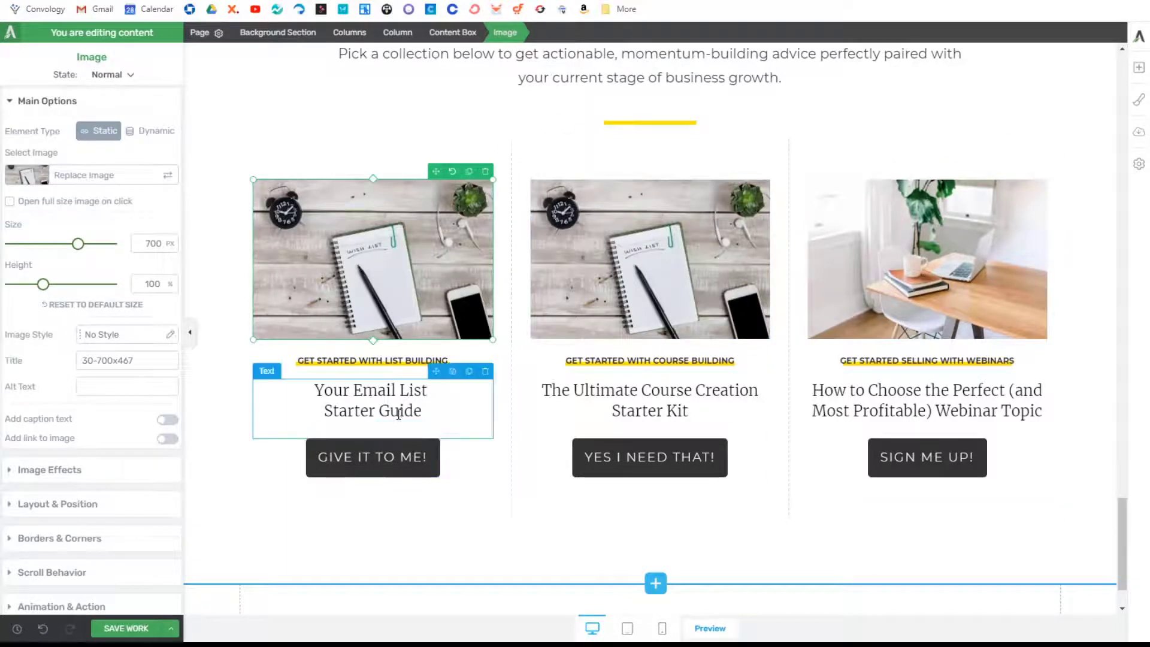
left_click(628, 279)
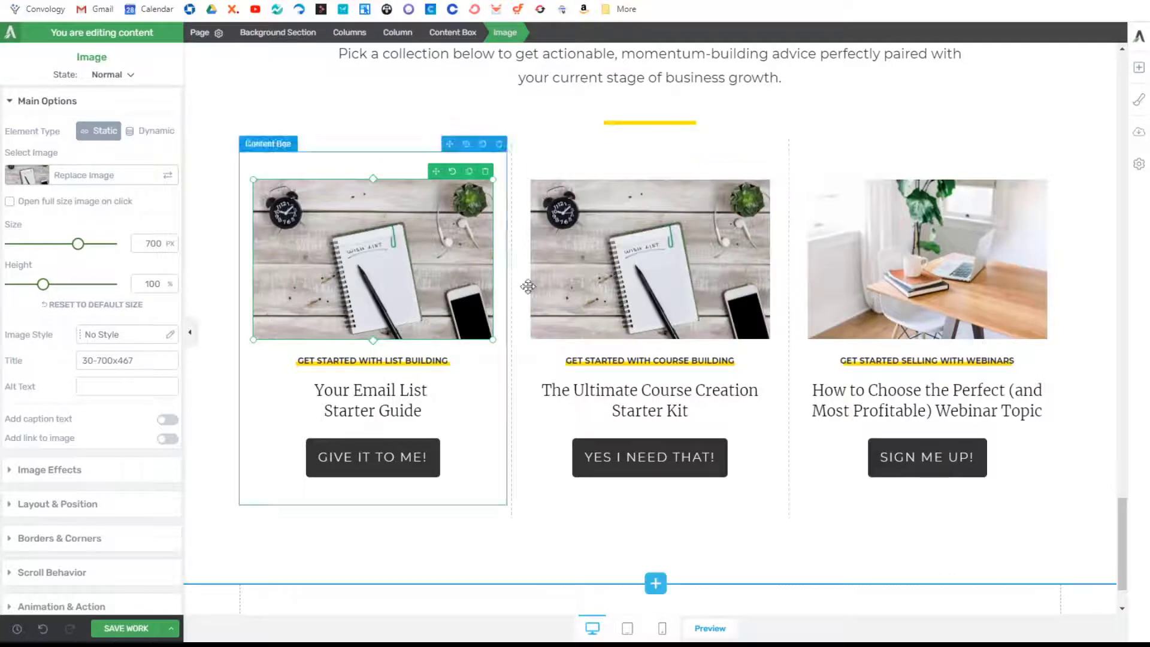
left_click(413, 310)
Step: Consult the number headings on the reference page and add a text element reading 01 above the first column's image
key("ctrl+Tab")
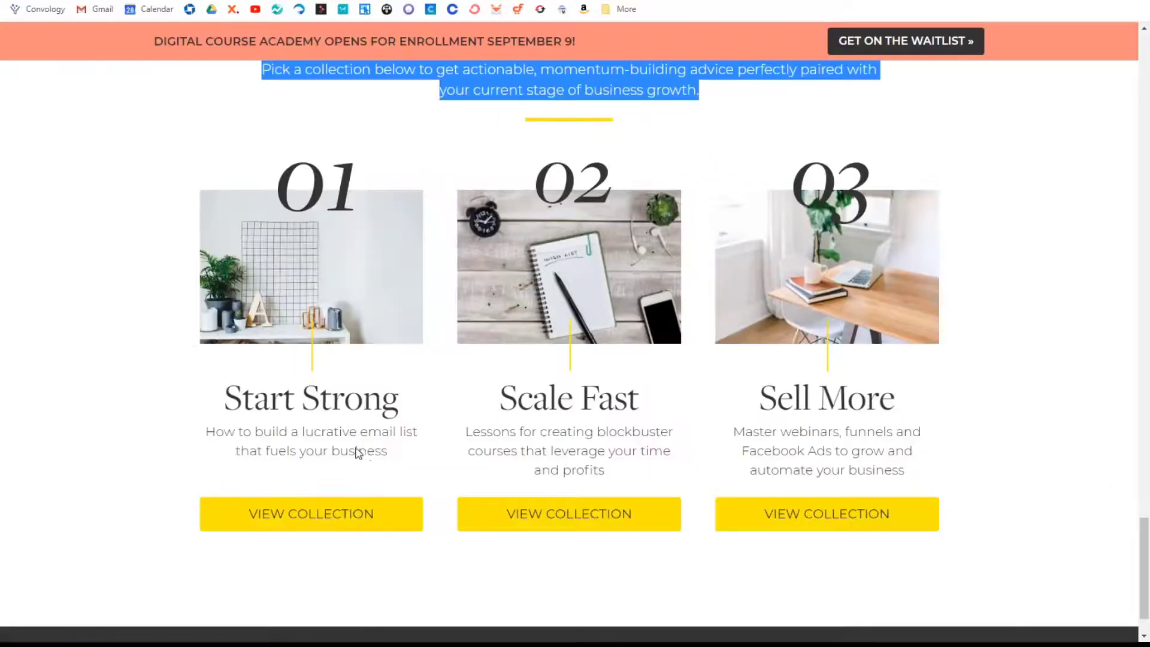
left_click_drag(224, 409, 400, 412)
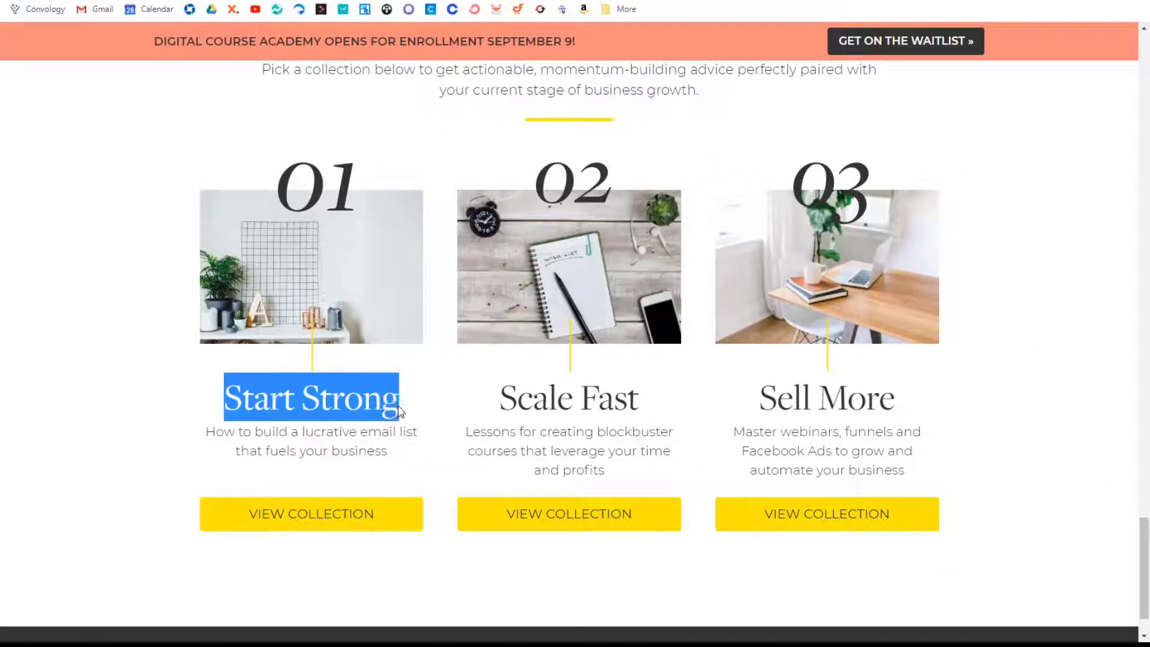
left_click(298, 178)
key("ctrl+Tab")
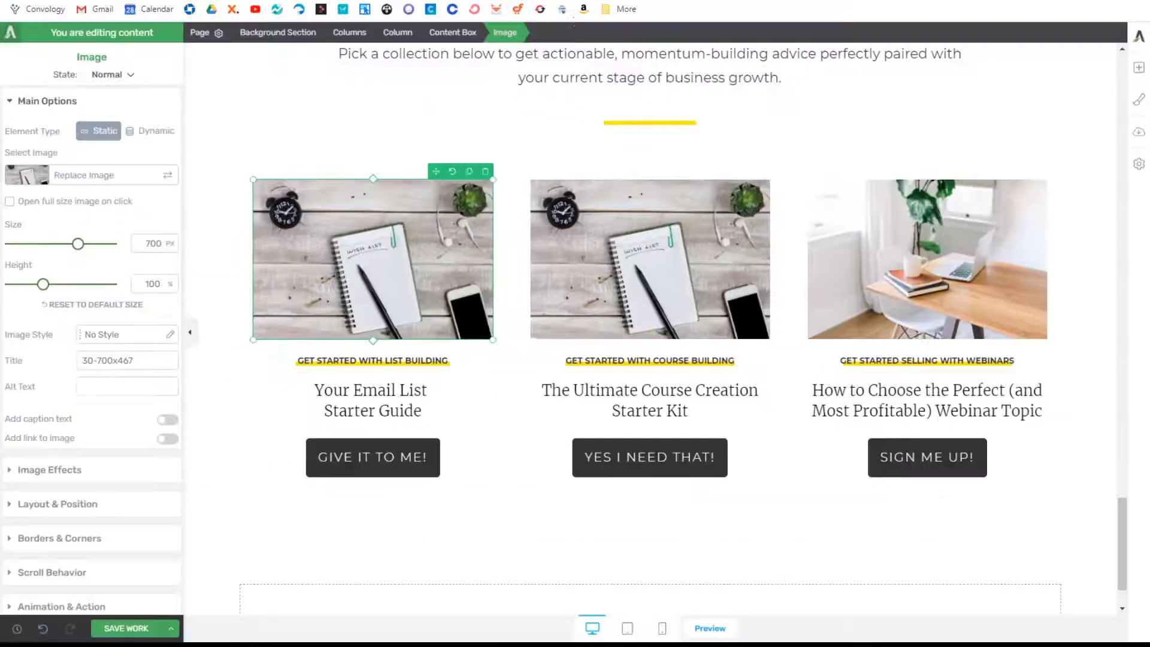
left_click(1139, 67)
left_click_drag(1046, 156, 419, 186)
left_click(371, 179)
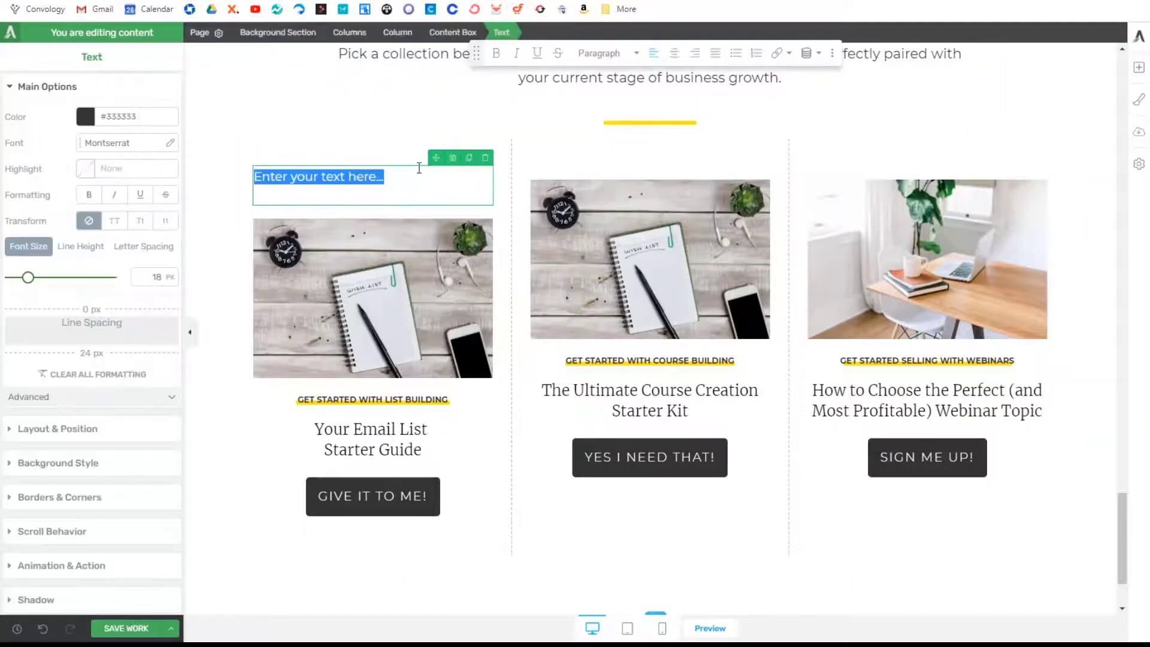
type("01")
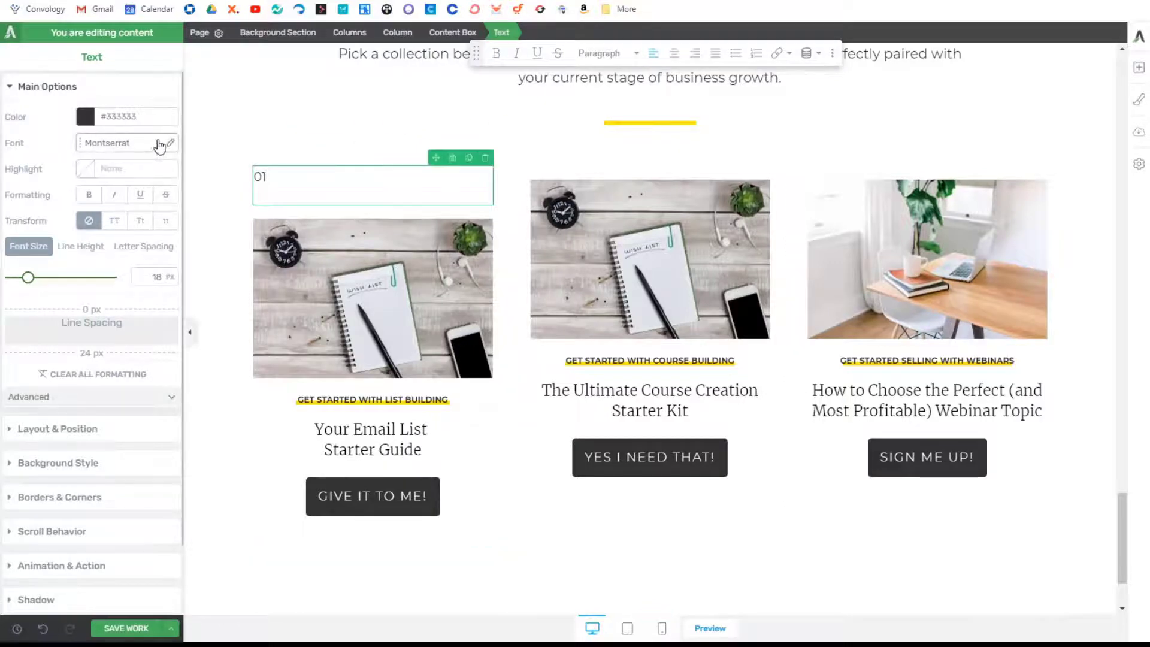
Step: Set the font of the 01 text to the Google font Merriweather
left_click(169, 143)
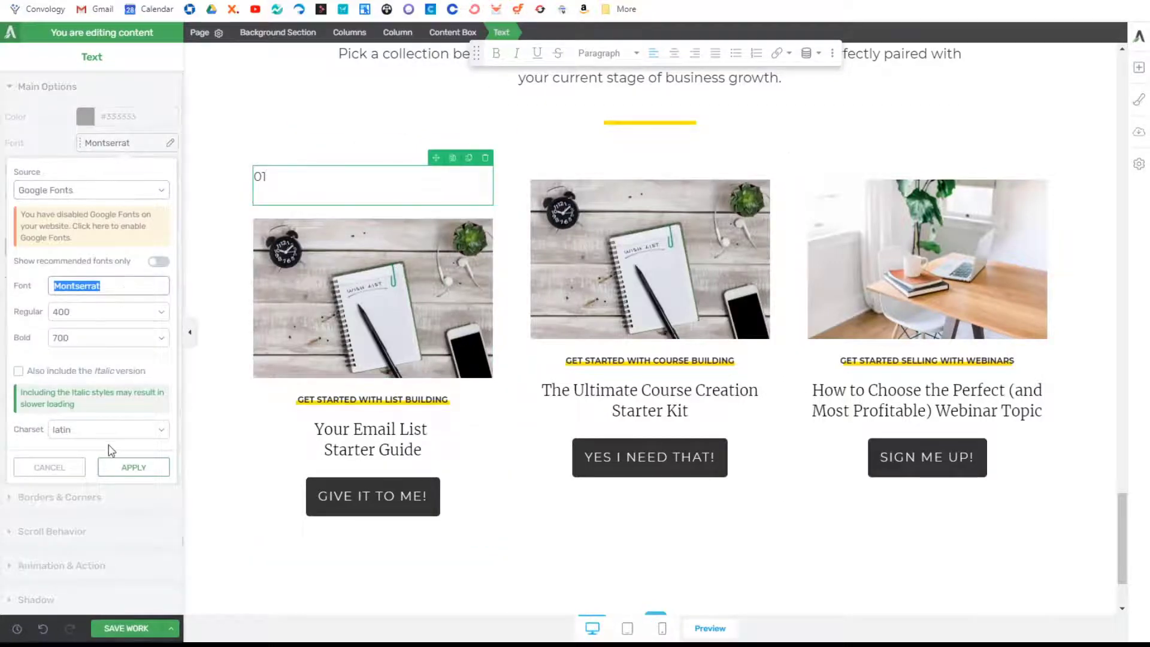
type("m")
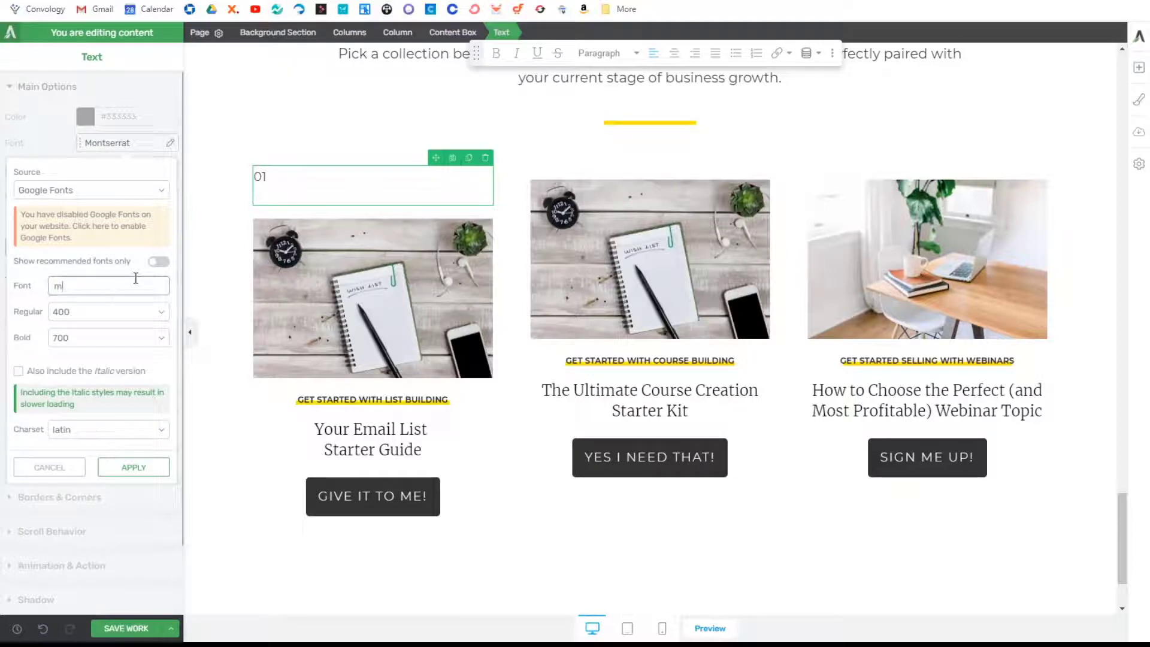
type("erri")
left_click(122, 306)
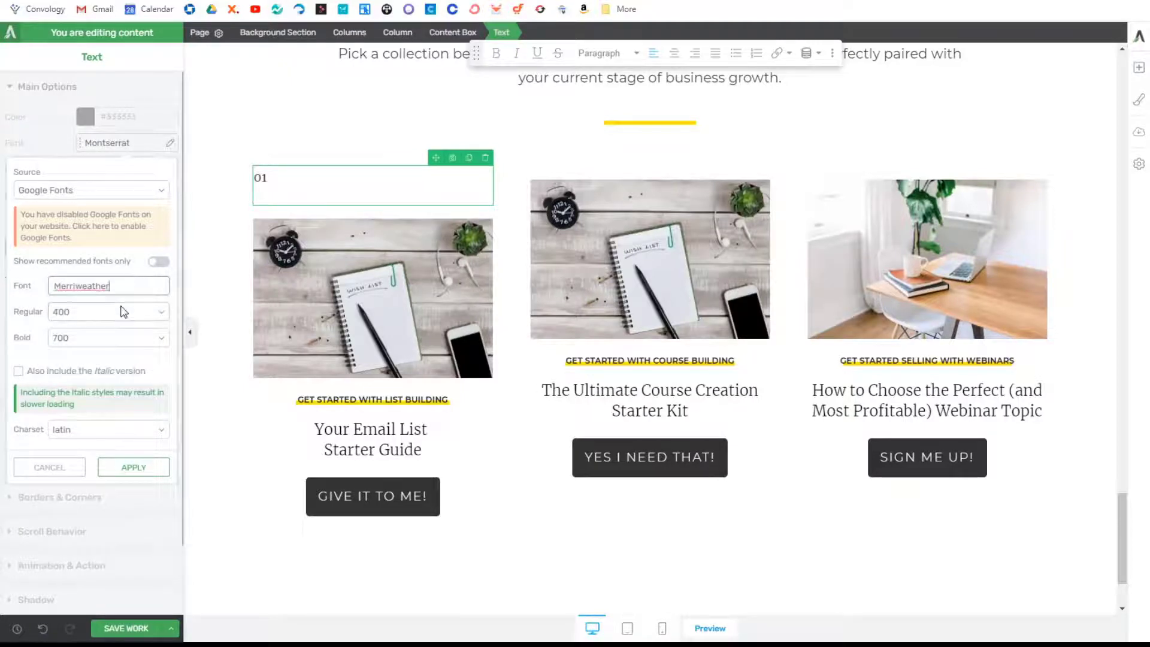
left_click(135, 468)
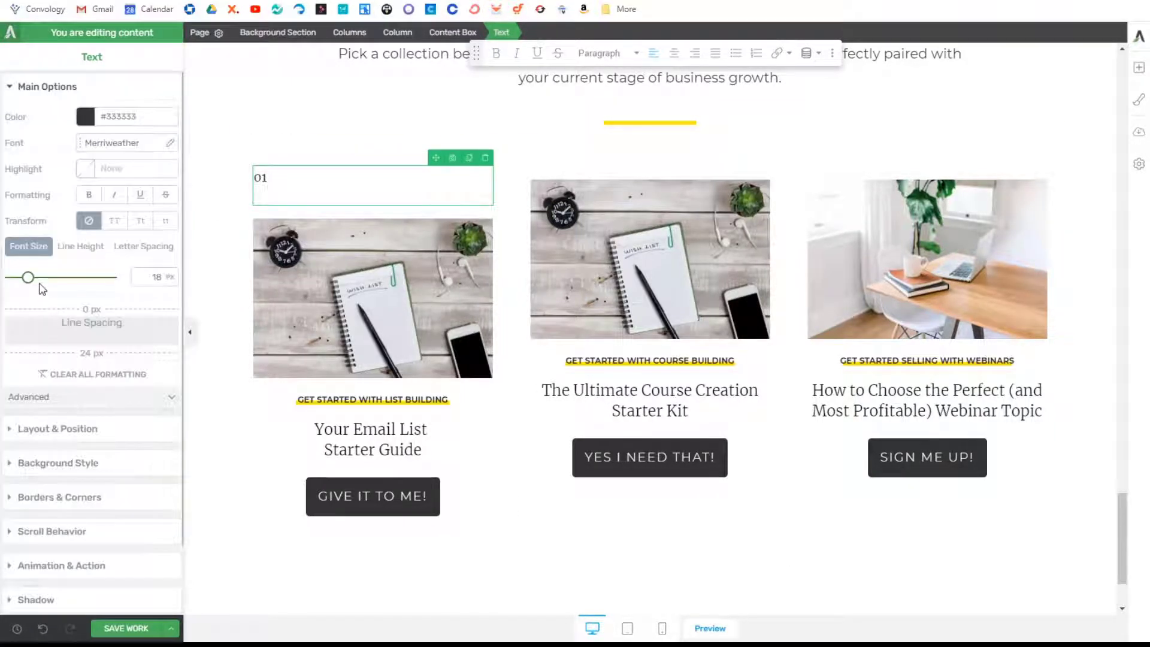
Step: Enlarge the 01 text to a font size of 100 px and center it in the first column
left_click_drag(30, 279, 103, 278)
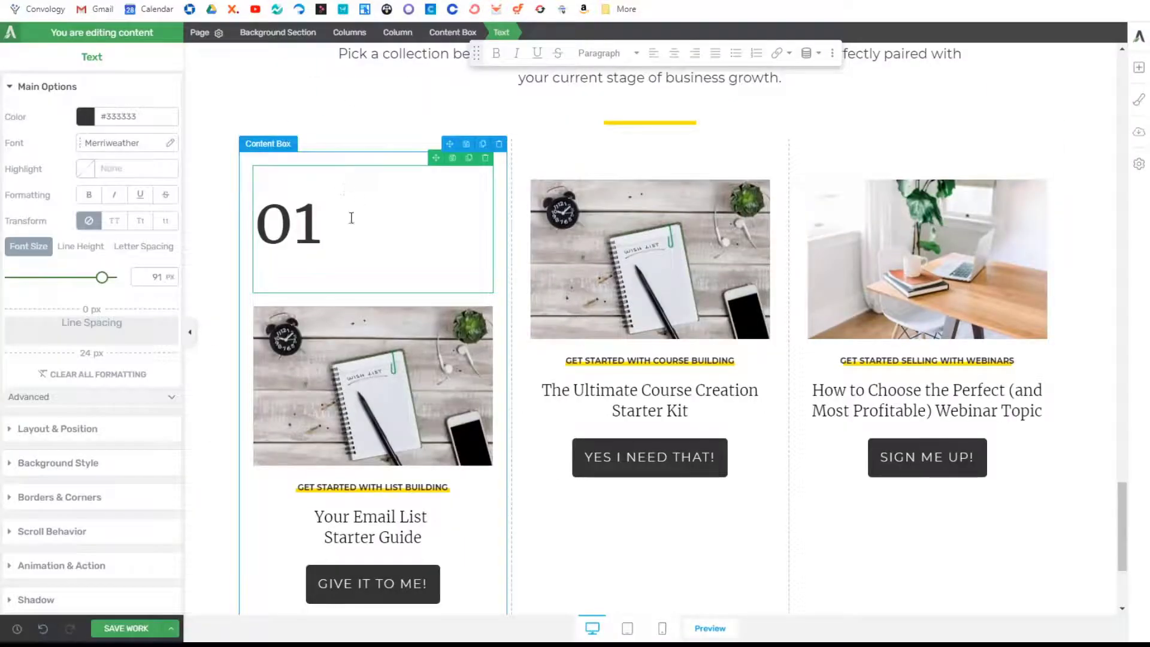
left_click_drag(352, 217, 246, 241)
double_click(151, 274)
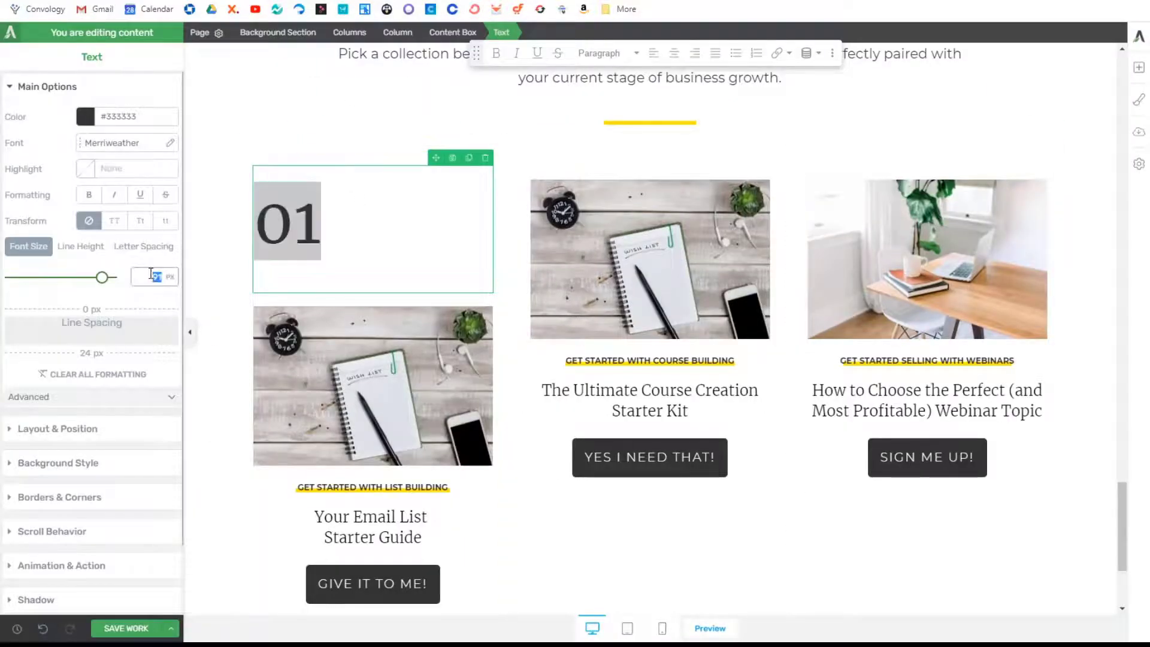
type("100")
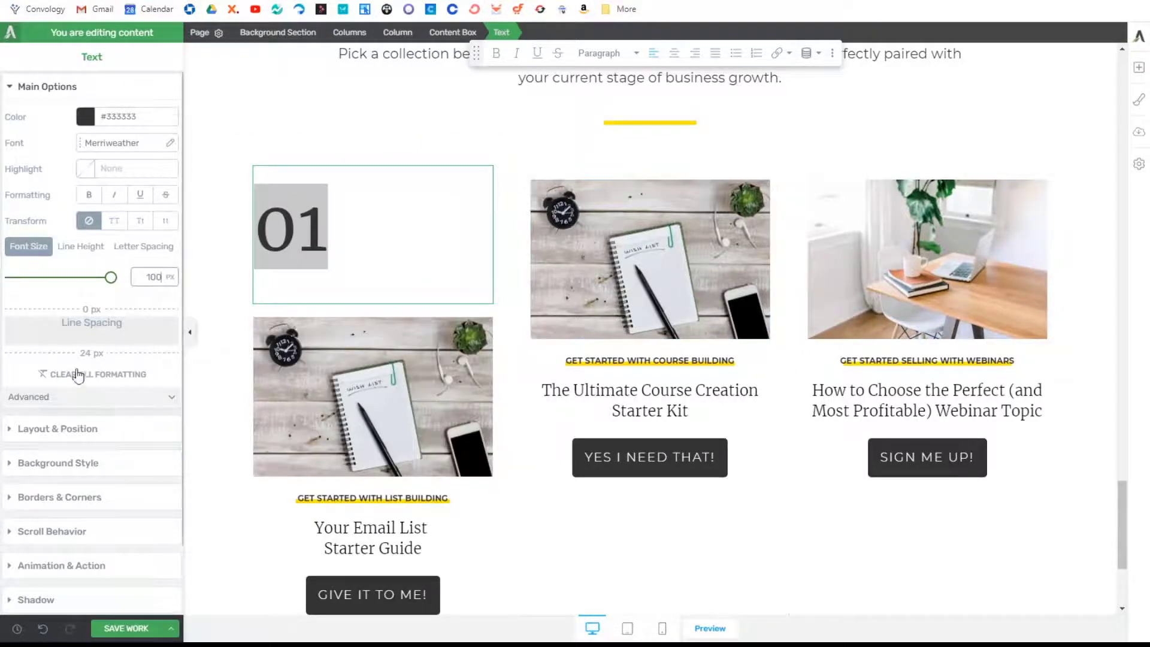
left_click(51, 412)
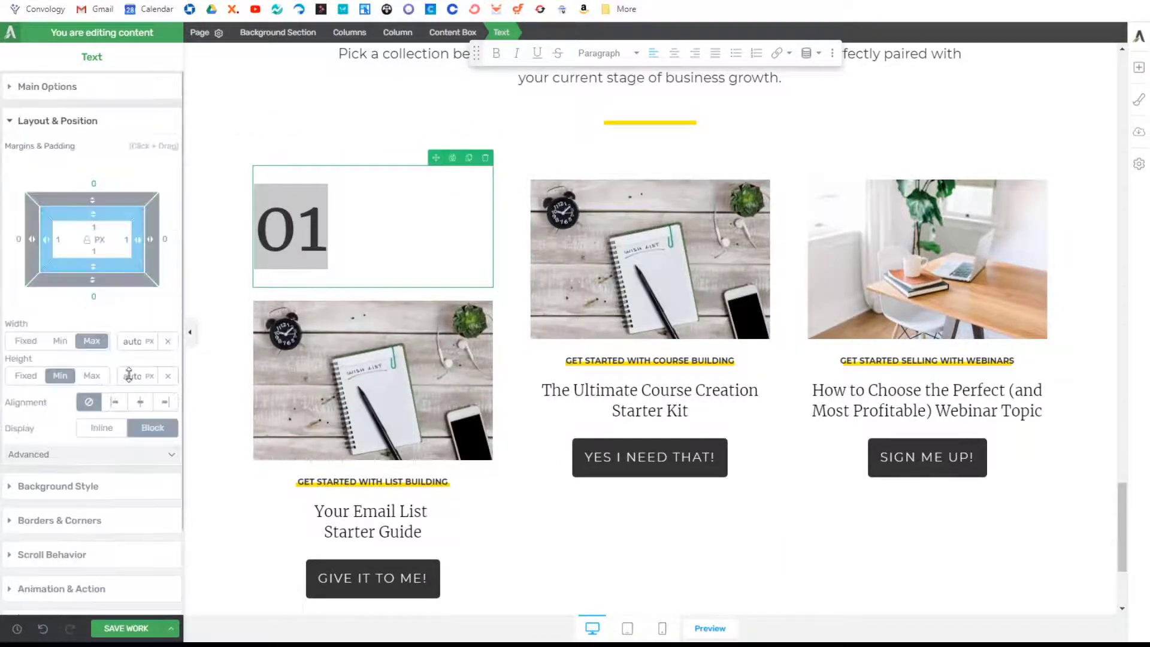
left_click(678, 56)
left_click(424, 249)
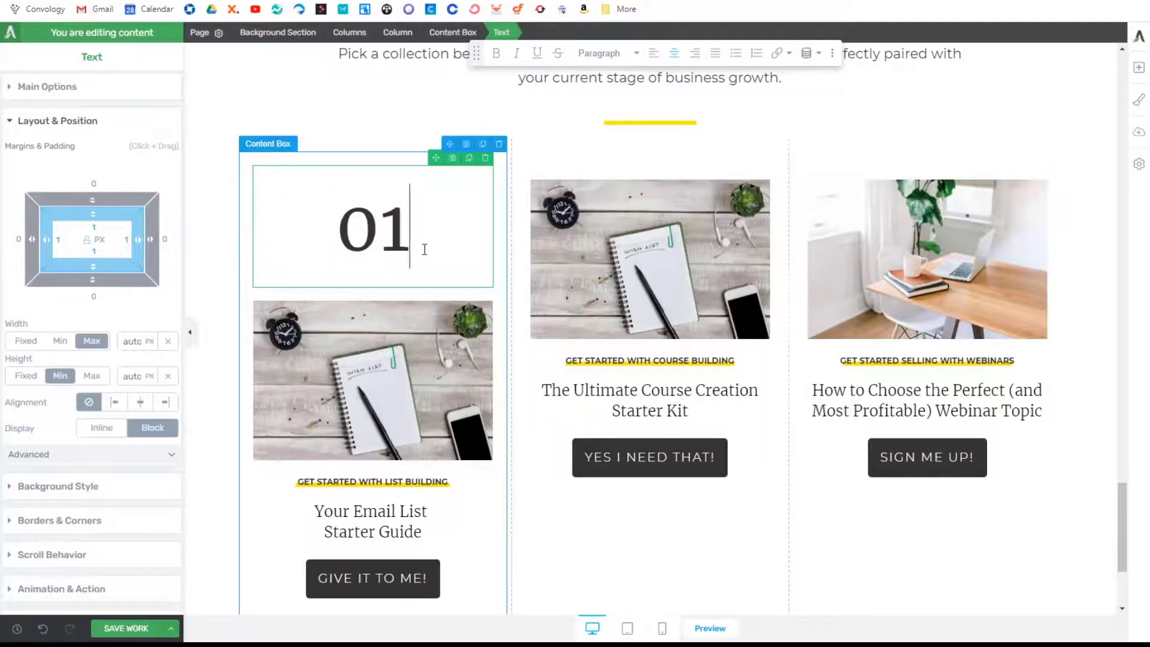
Step: Set the 01 text's bottom margin to -98 px and its z-index to 99 so that it overlaps the image
left_click(47, 87)
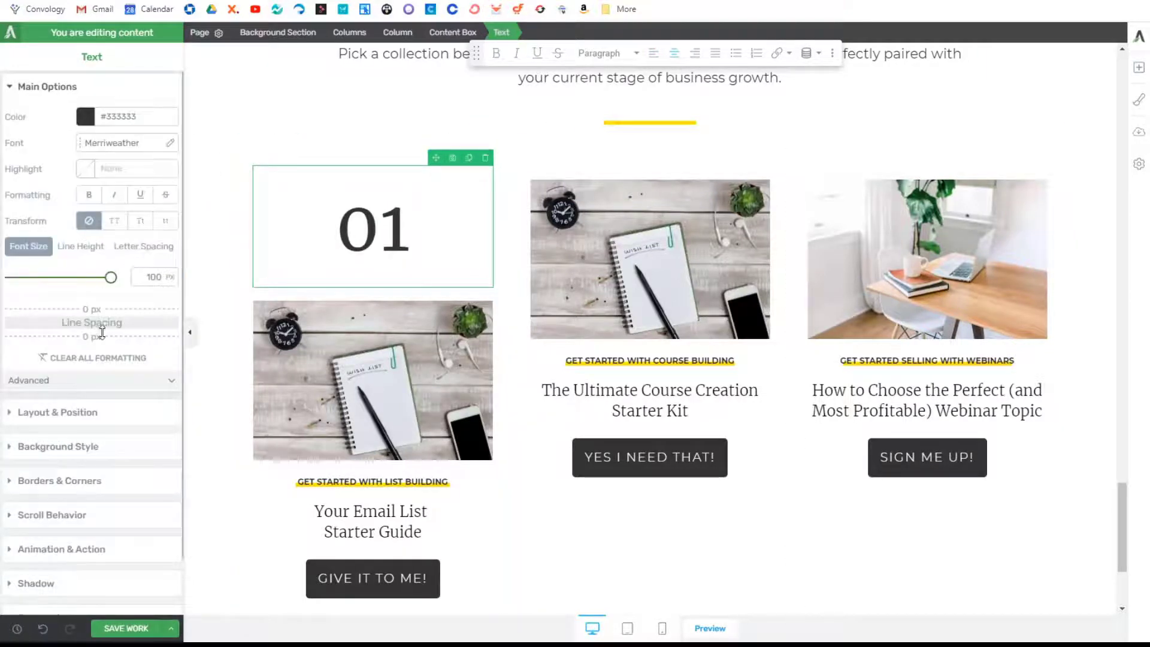
left_click(75, 414)
left_click_drag(98, 293, 124, 144)
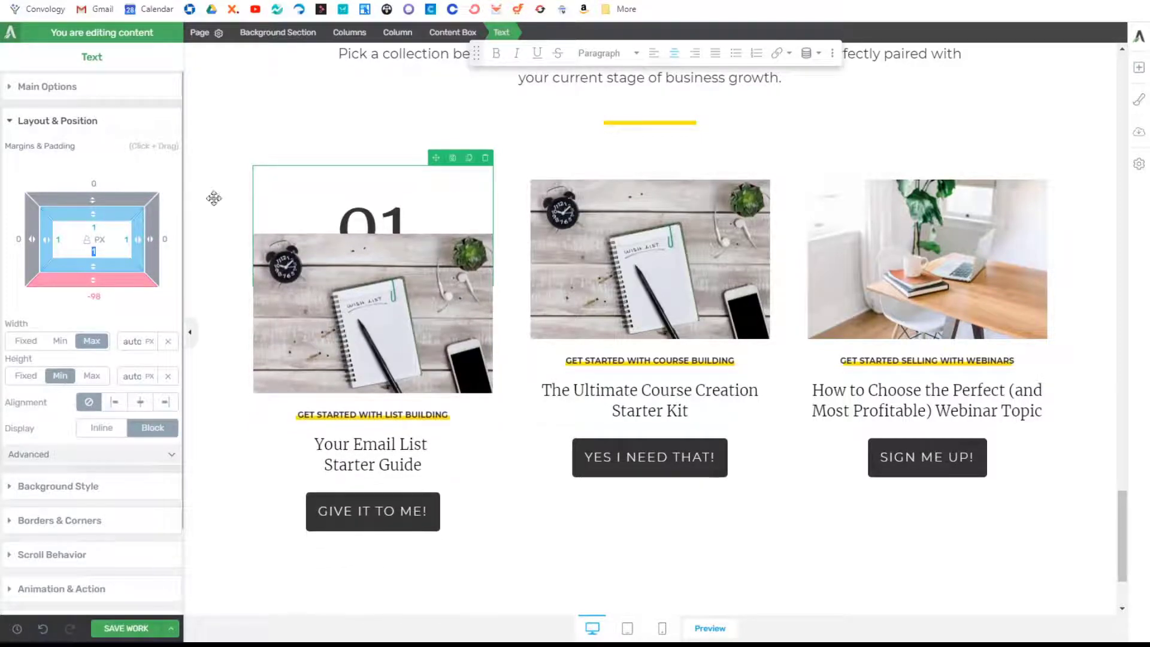
left_click(231, 279)
left_click(376, 221)
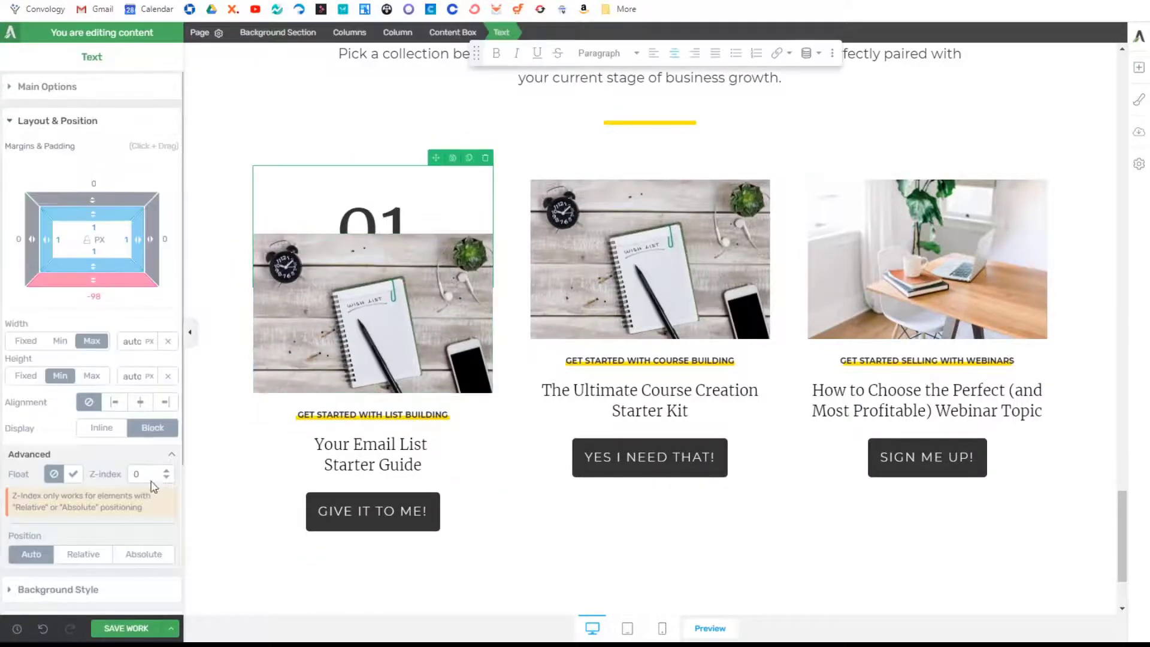
type("99")
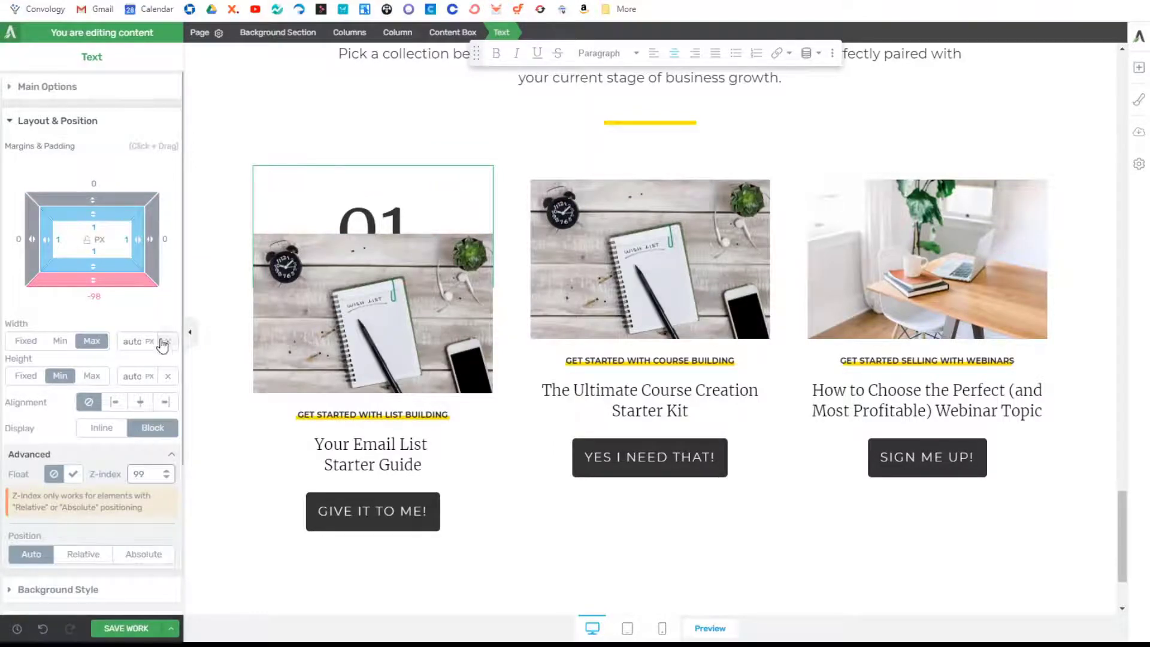
left_click(230, 264)
left_click(388, 254)
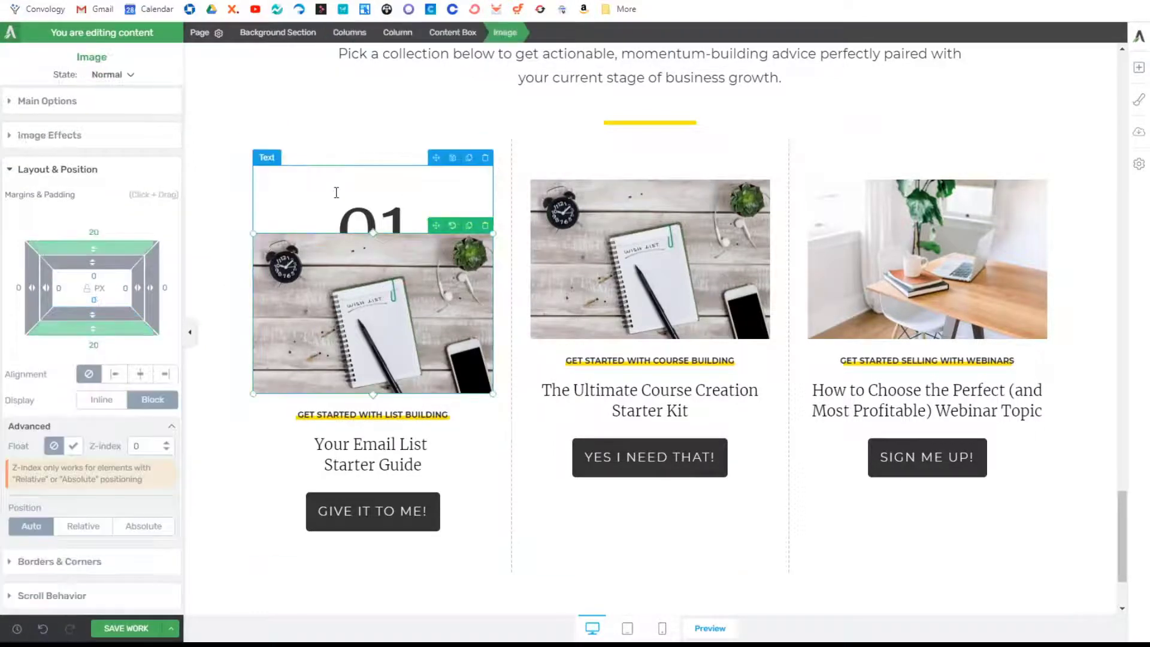
left_click(337, 203)
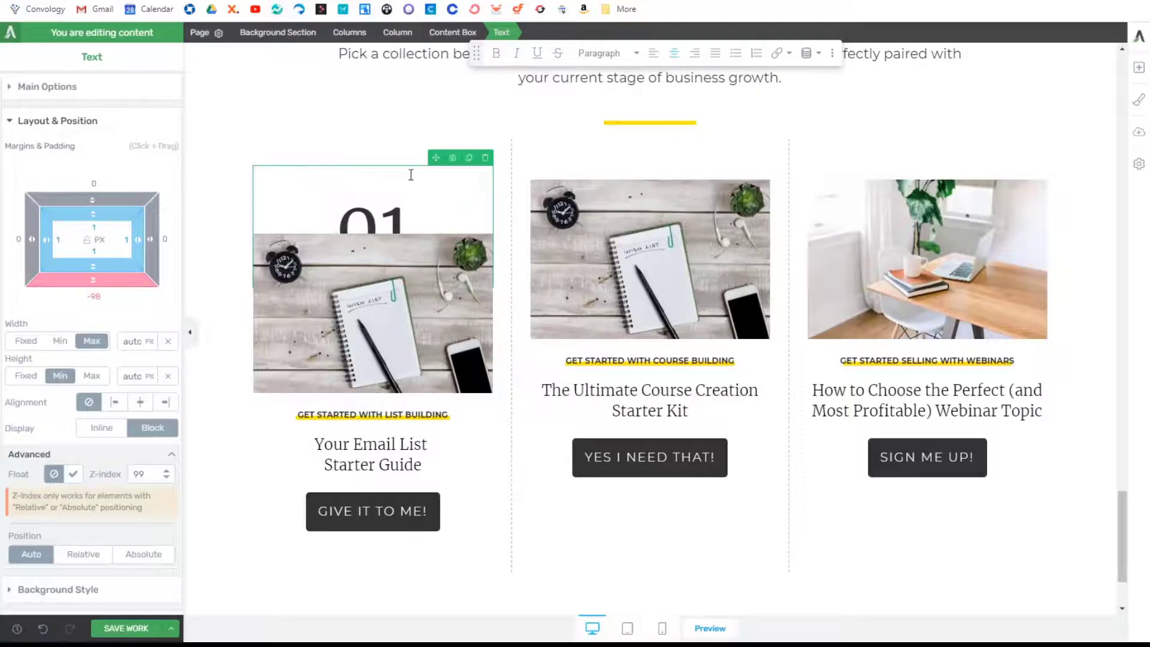
Step: Move the 01 text out of the content box to the top of the first column and set its bottom margin to -144 px
left_click_drag(436, 157, 377, 161)
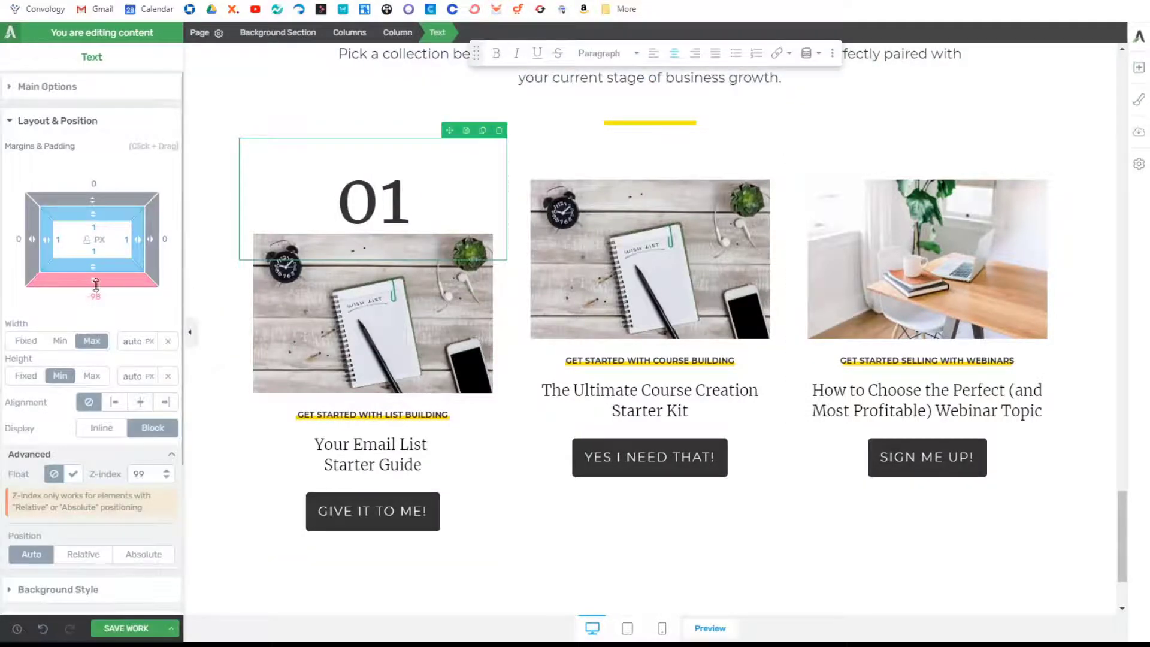
left_click_drag(96, 285, 203, 186)
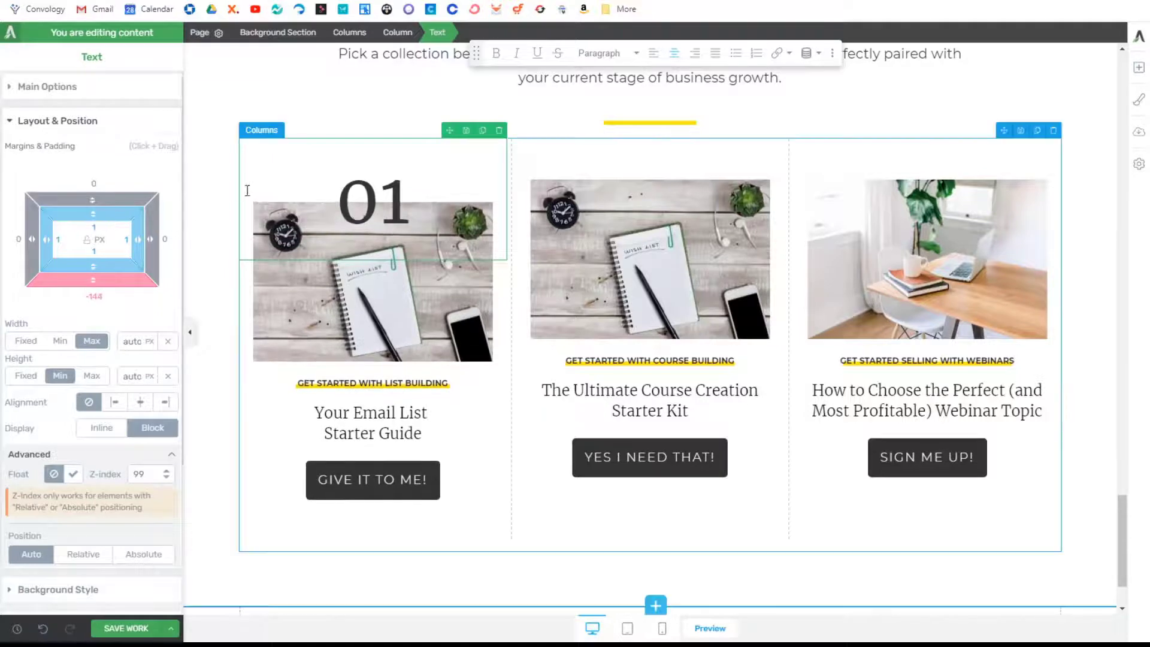
left_click(208, 174)
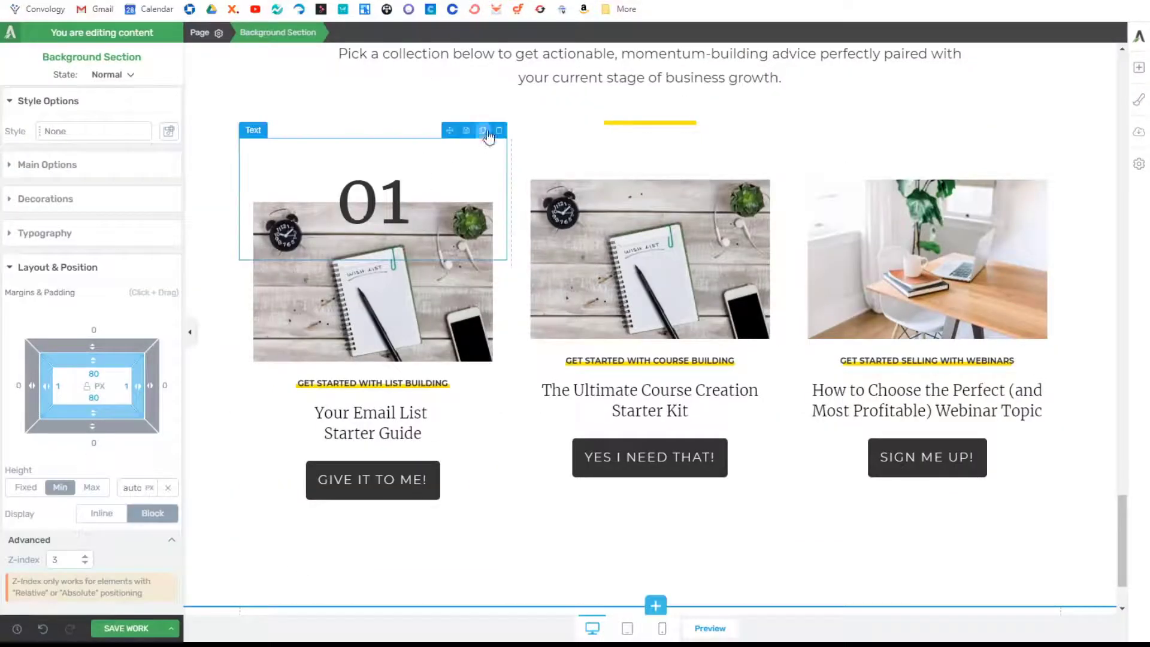
Step: Duplicate the 01 text into the second column above its image and change the copy to 02
left_click(483, 131)
left_click_drag(449, 130, 687, 192)
left_click(659, 183)
type("2")
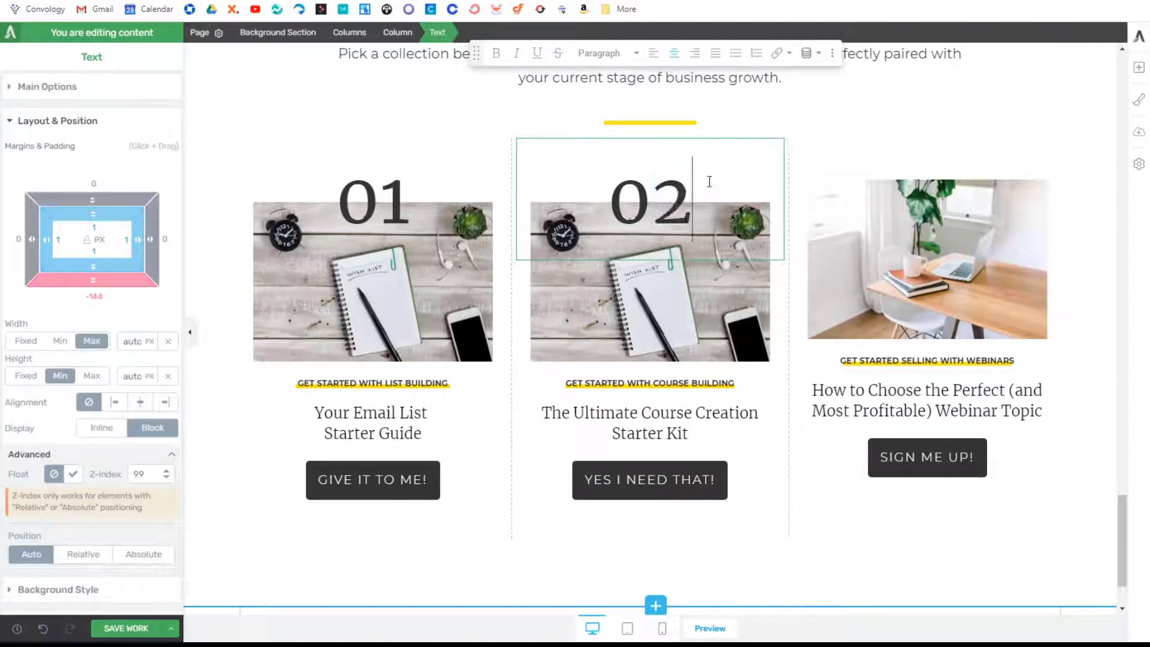
left_click(562, 121)
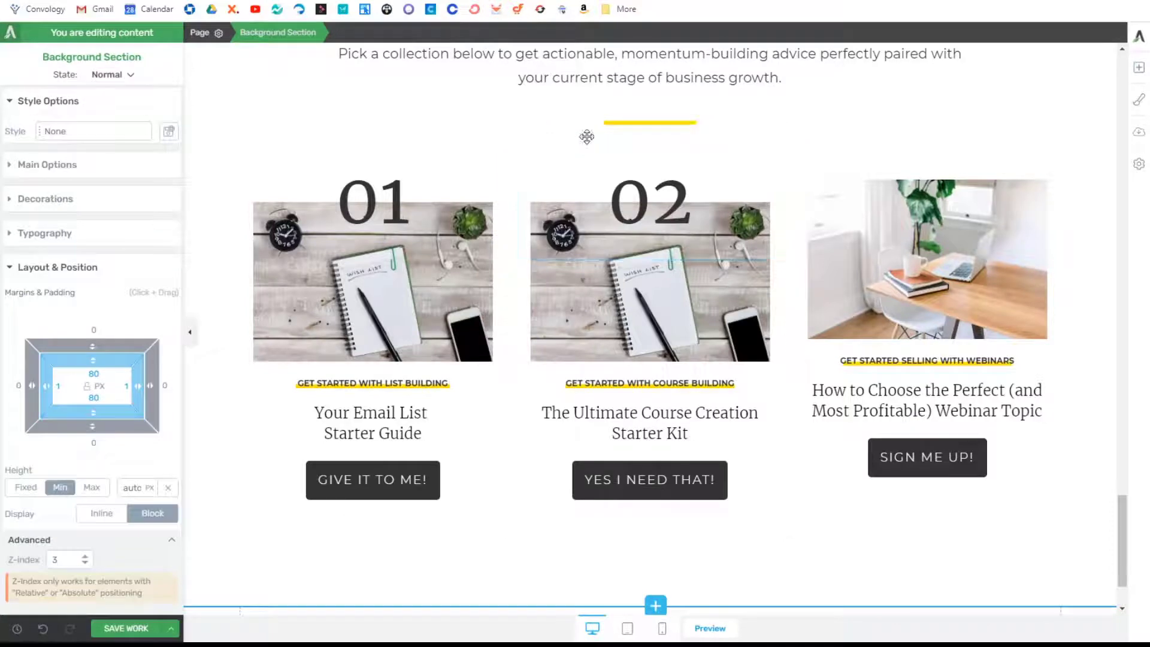
Step: Duplicate the 02 text into the third column above its image and change the copy to 03
left_click(758, 132)
left_click_drag(726, 130, 932, 177)
double_click(938, 194)
type("3")
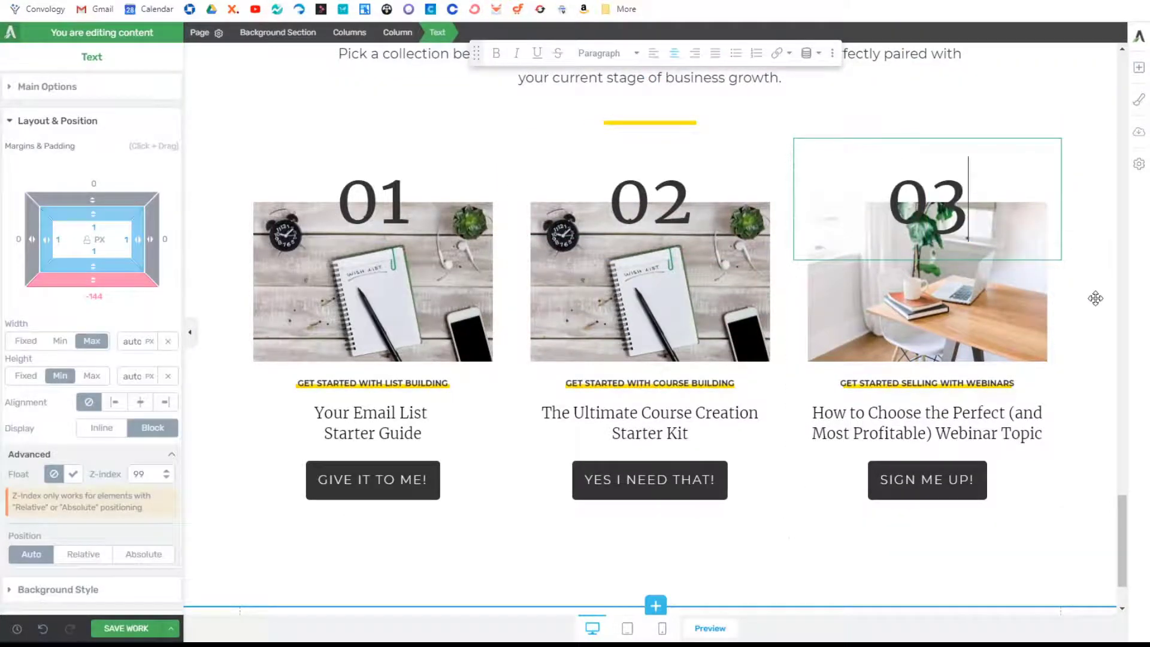
left_click(1091, 298)
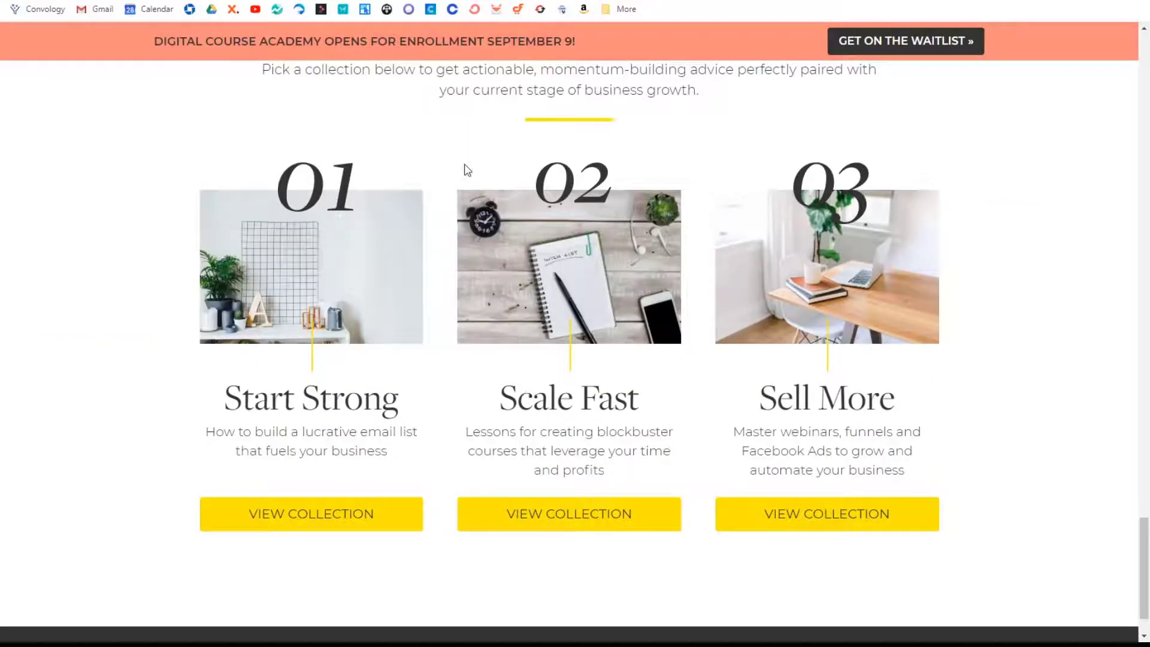
Step: Add a centered Heading 3 text reading "Start Strong" beneath the yellow-underlined label in the first column
left_click_drag(207, 402, 384, 399)
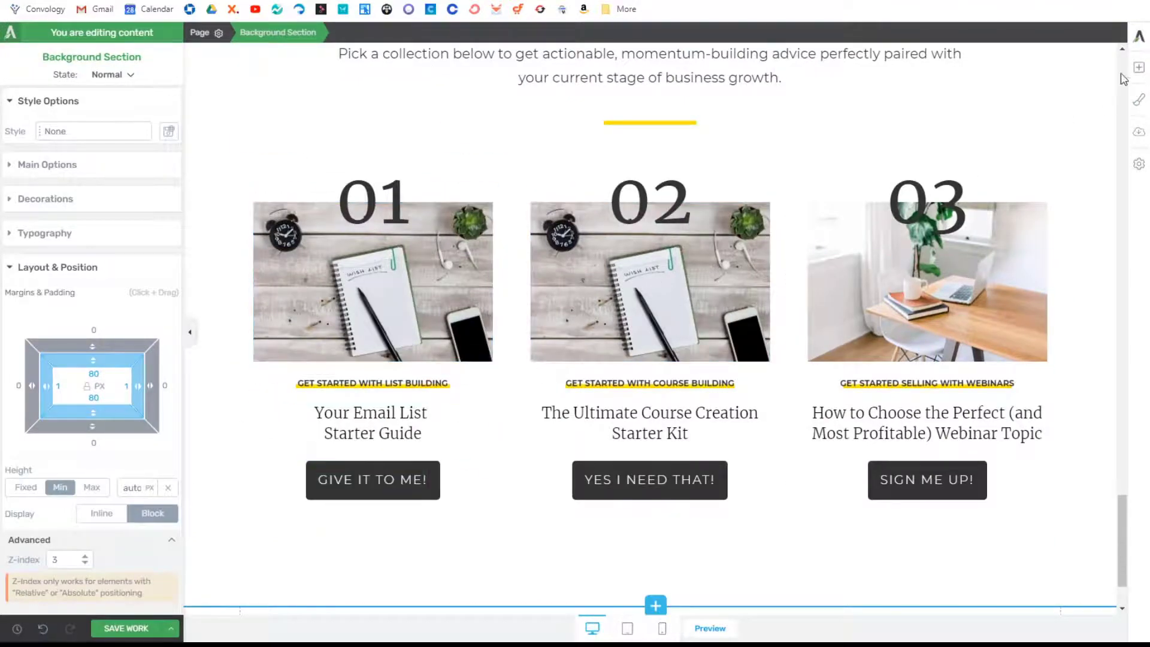
left_click(1139, 67)
left_click_drag(1014, 164, 372, 413)
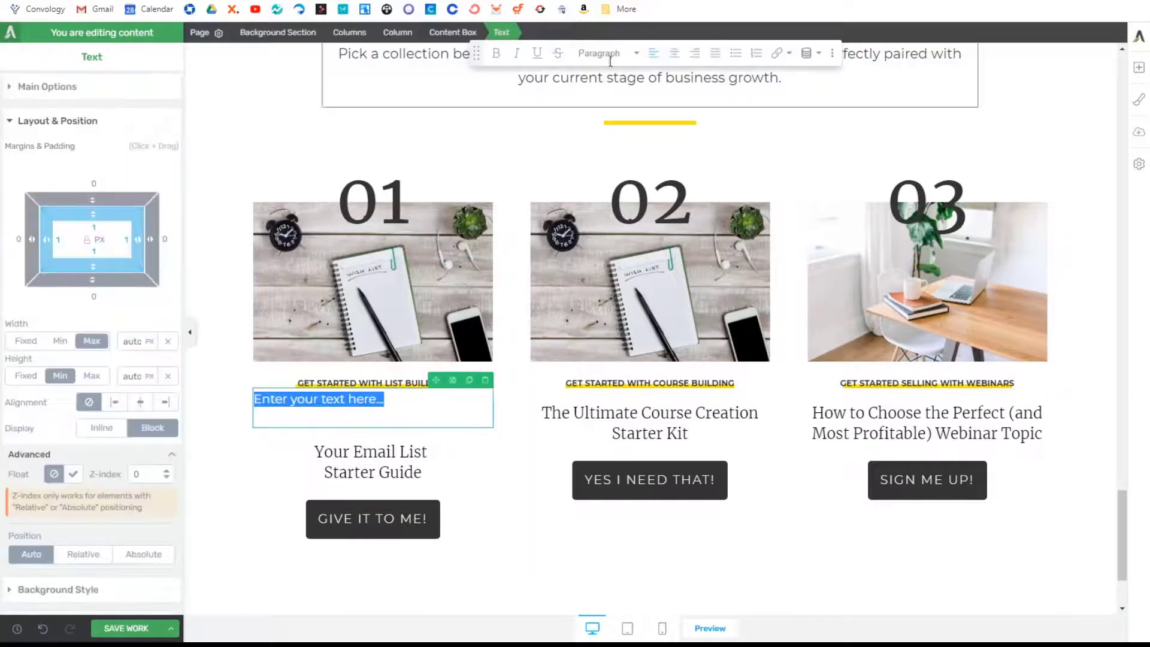
left_click(599, 53)
left_click(611, 210)
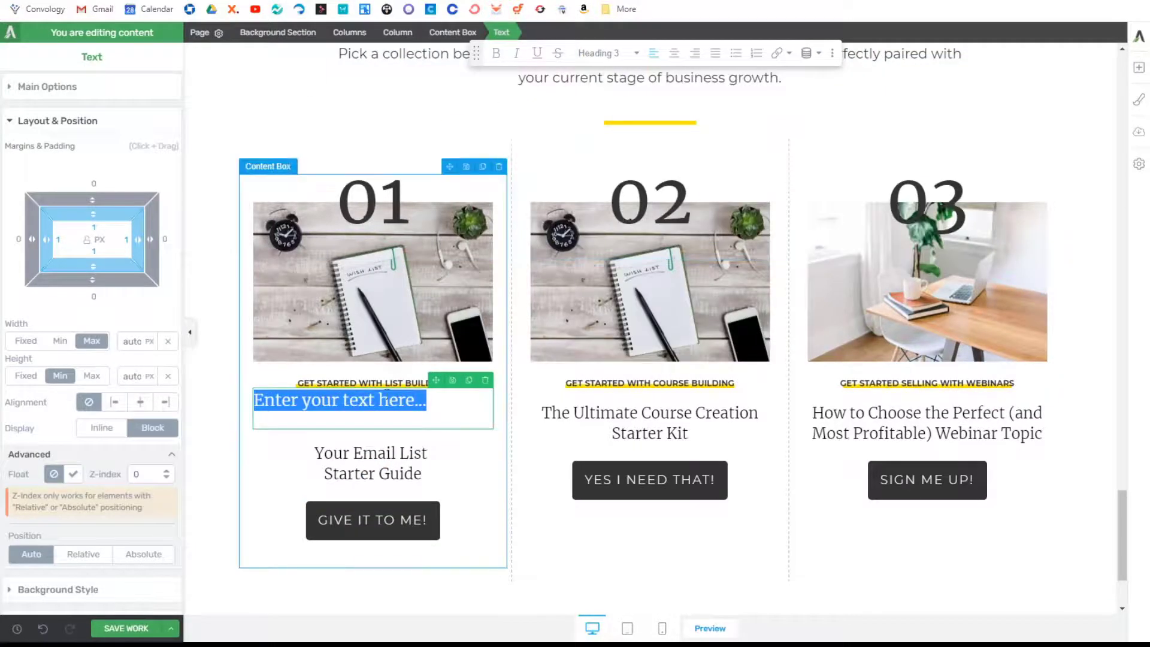
type("Start Strong")
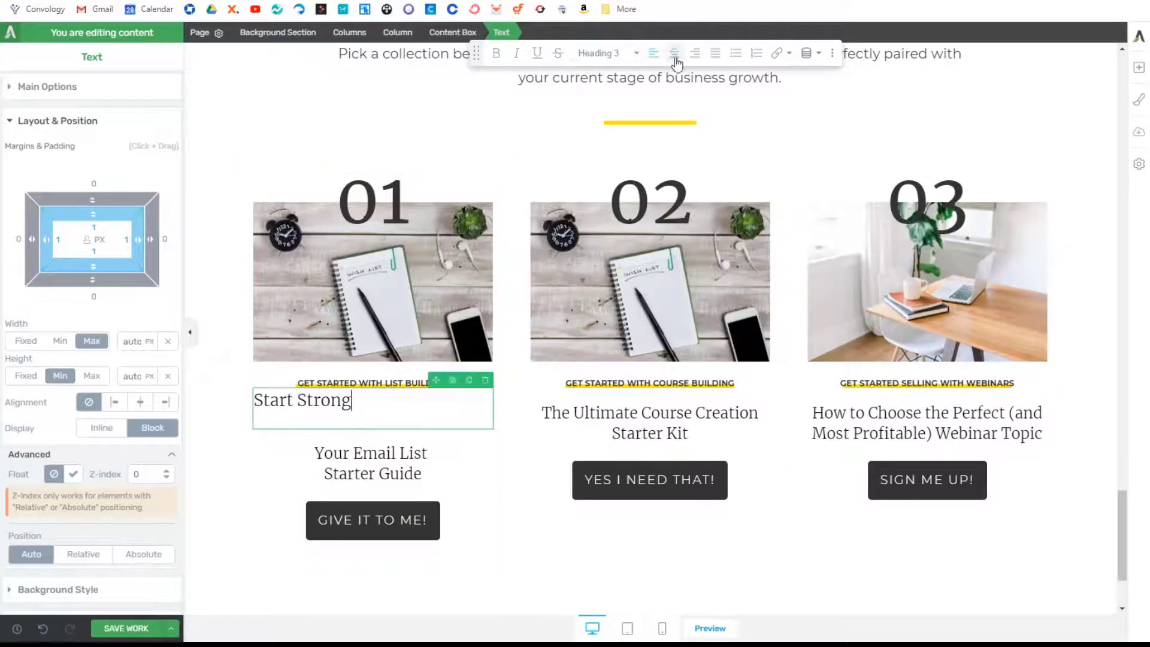
left_click(673, 53)
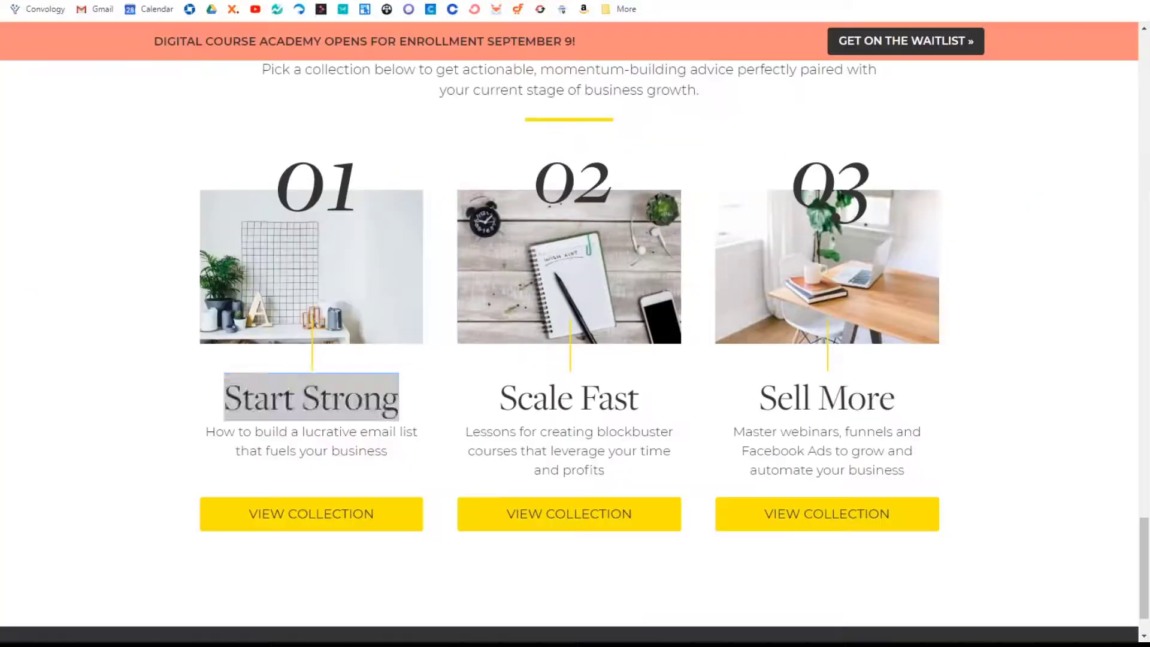
Step: Check the reference headings' font, and set the Start Strong heading's font size to 40 px and lower line spacing to 0 px
left_click(1020, 0)
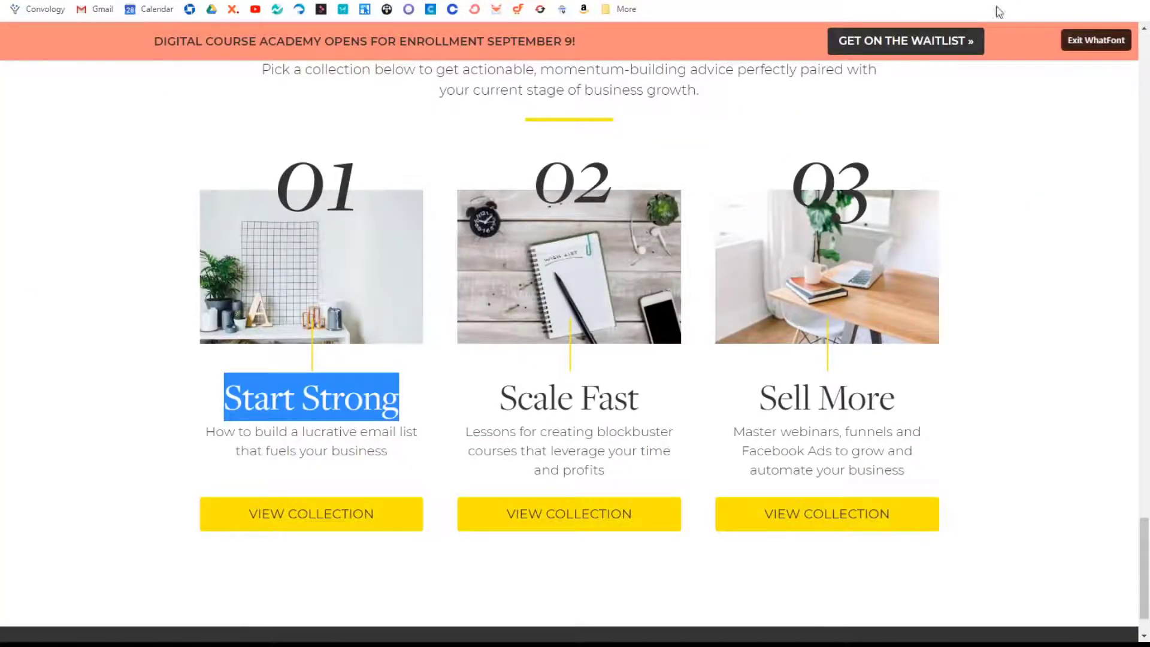
mouse_move(346, 409)
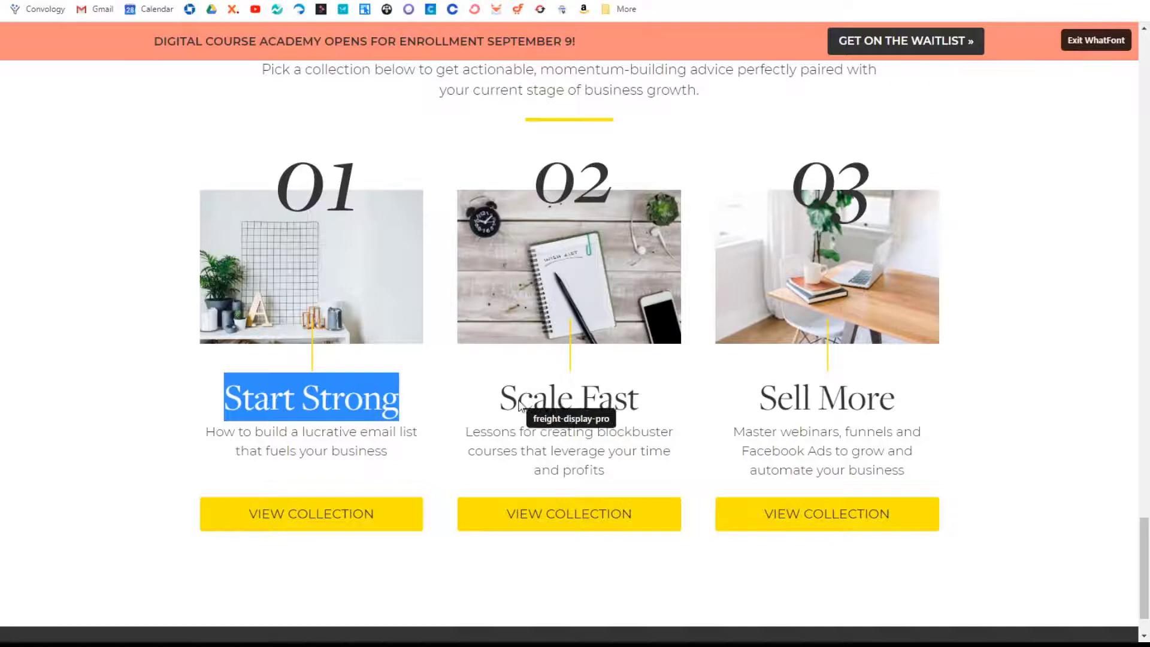
left_click_drag(517, 399, 593, 402)
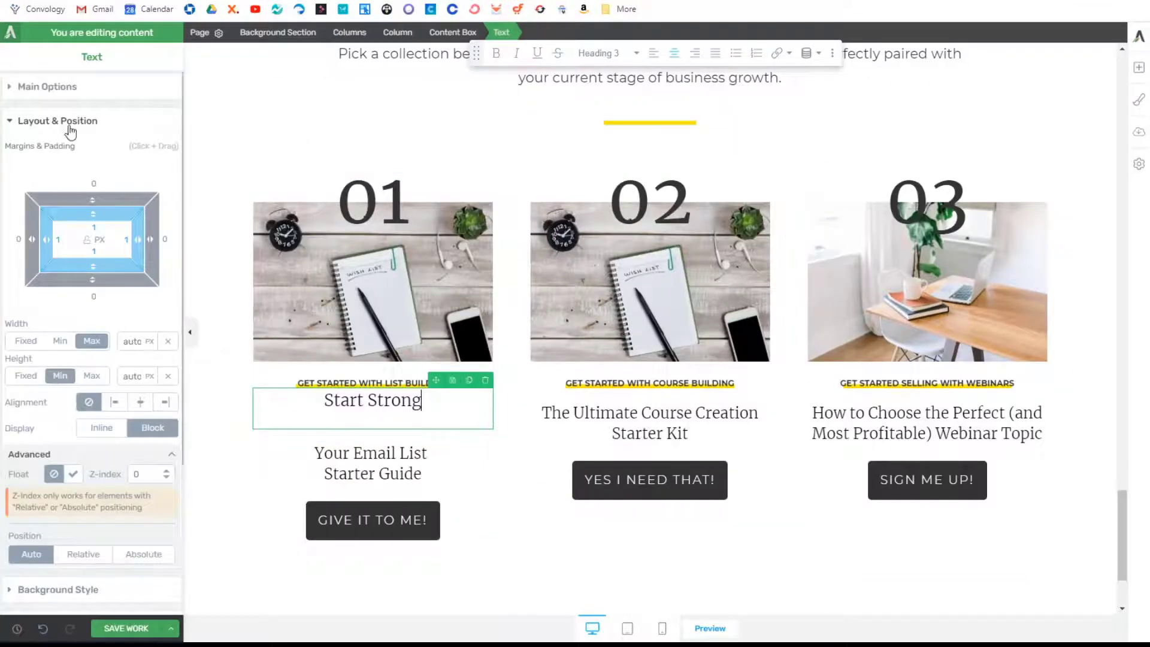
left_click(62, 87)
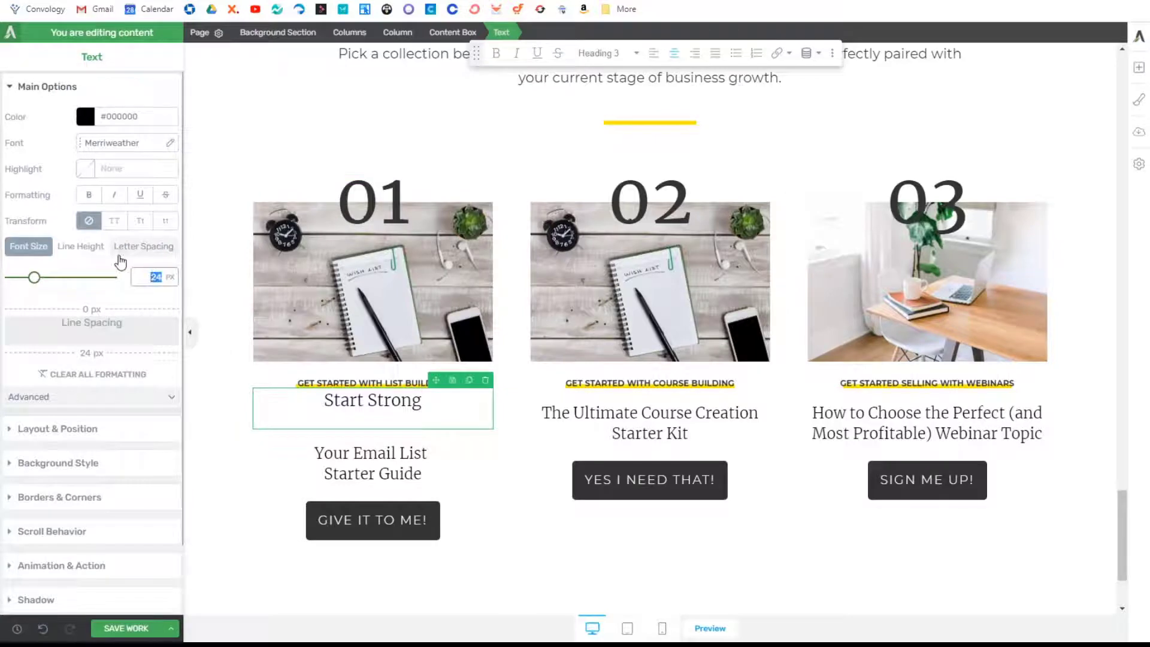
type("48")
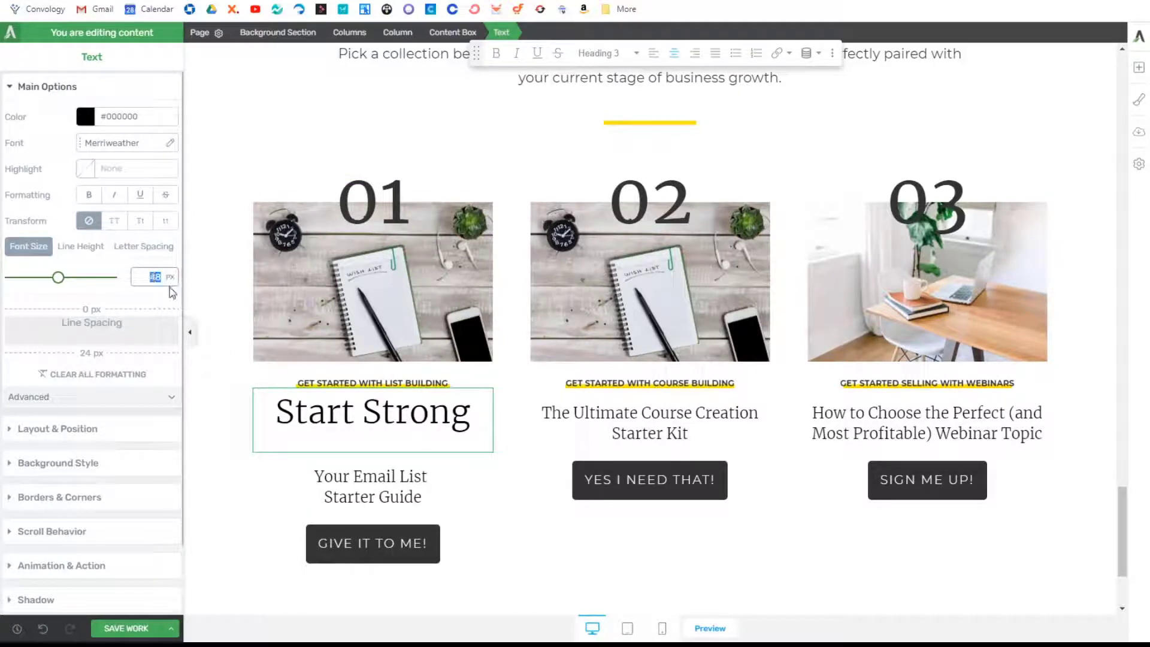
type("40")
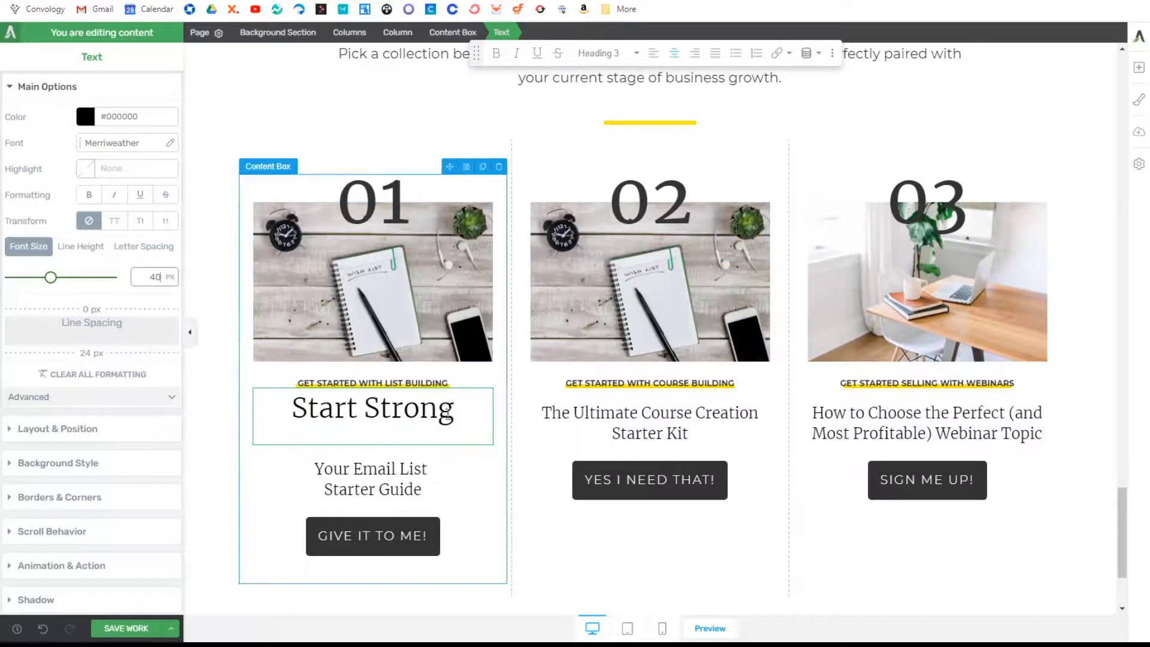
left_click_drag(83, 352, 120, 302)
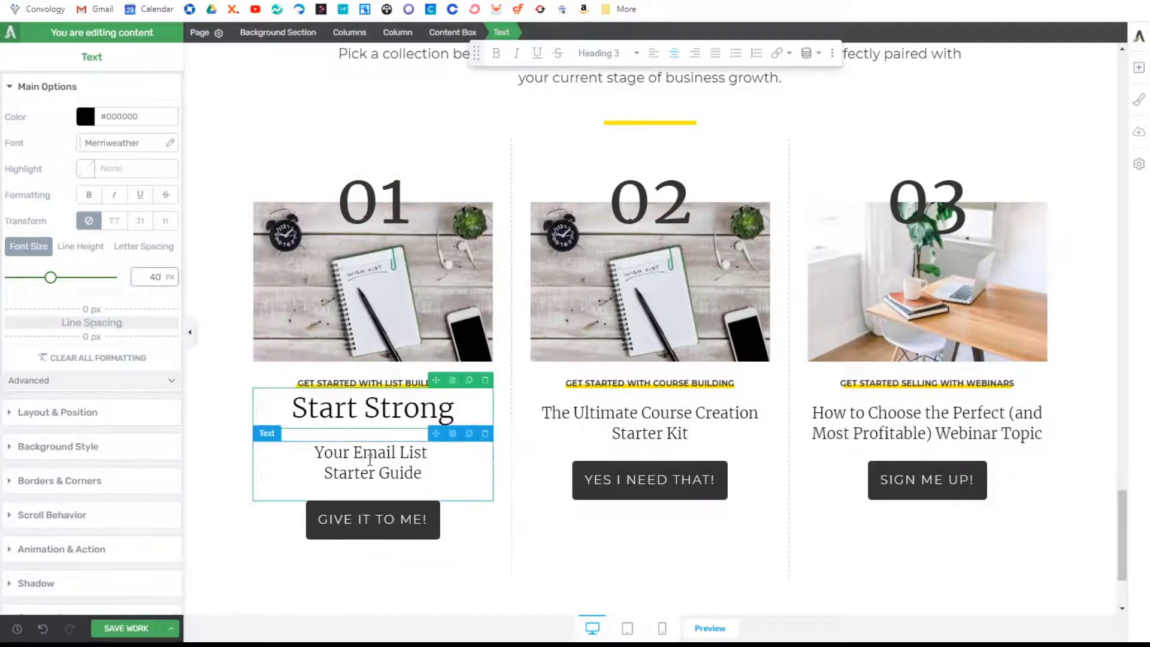
Step: Convert the first column's Your Email List text to Paragraph style and replace it with the reference copy "How to build a lucrative email list that fuels your business"
left_click(364, 453)
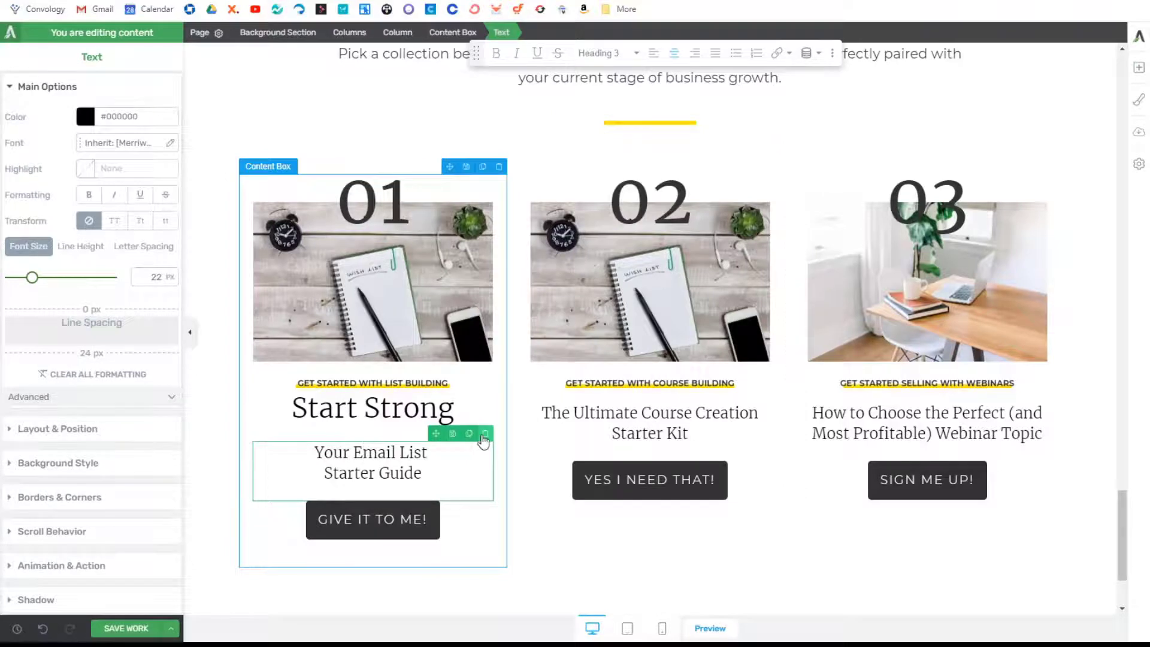
left_click(599, 53)
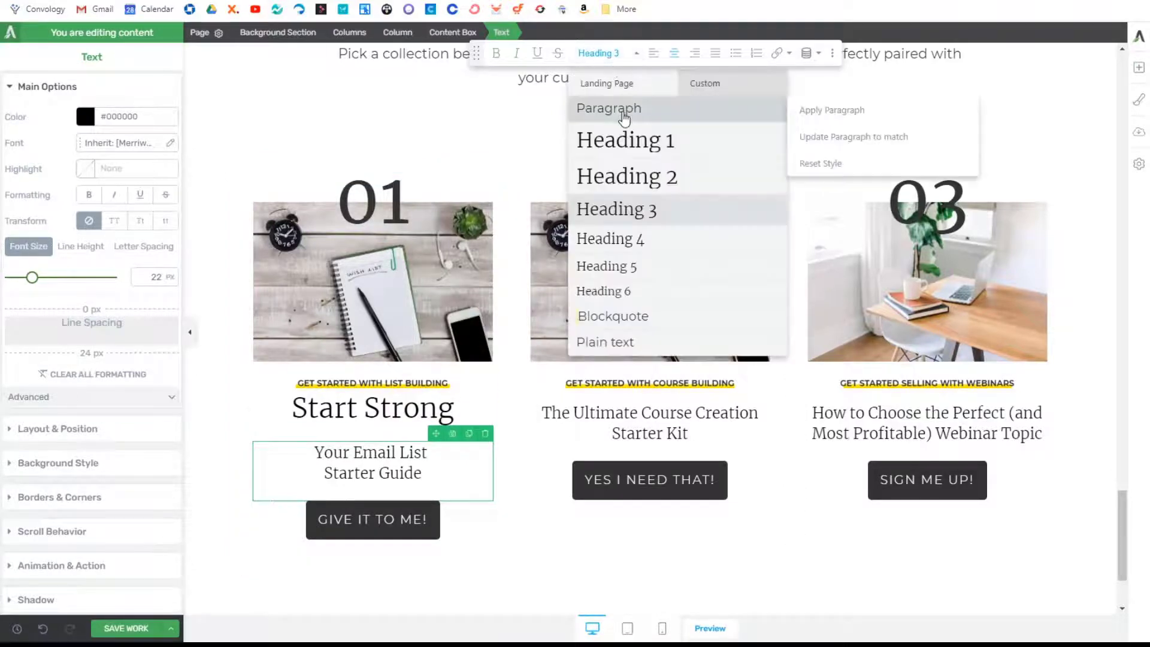
left_click(618, 114)
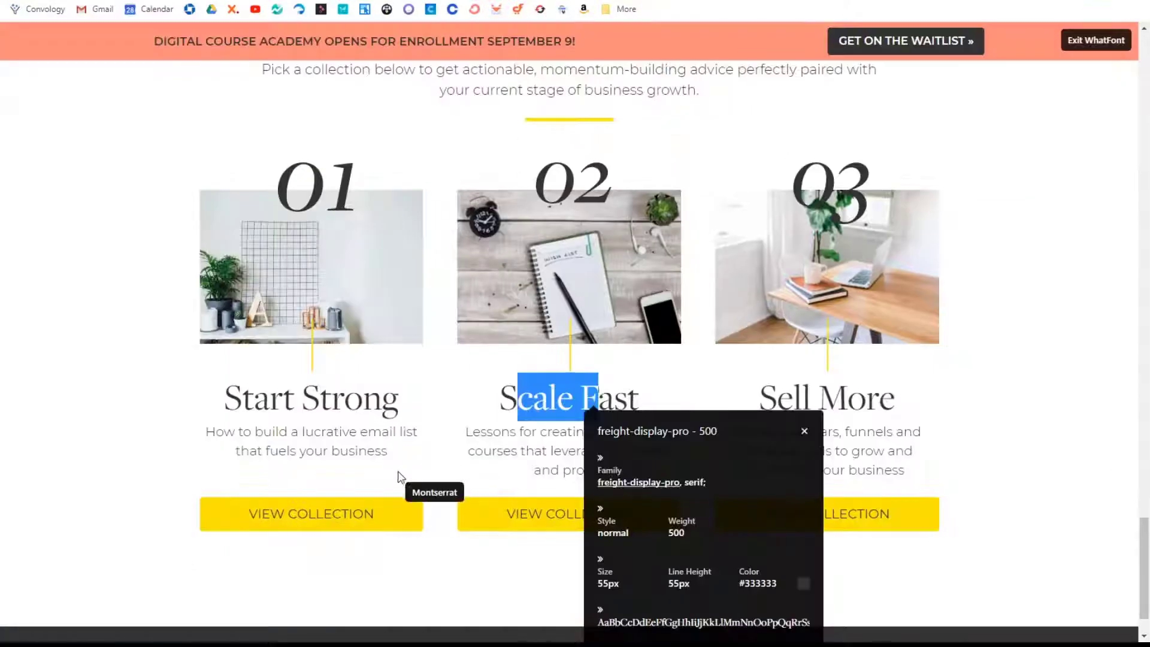
key("Escape")
left_click_drag(429, 453, 205, 436)
key("ctrl+c")
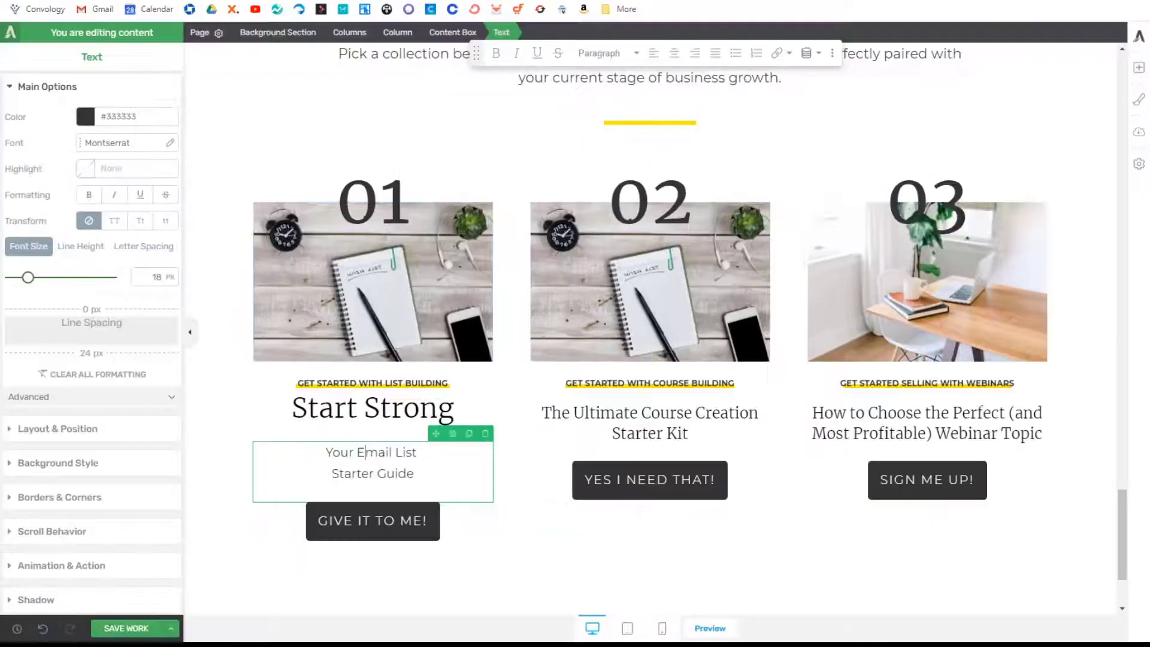
key("ctrl+a")
key("ctrl+v")
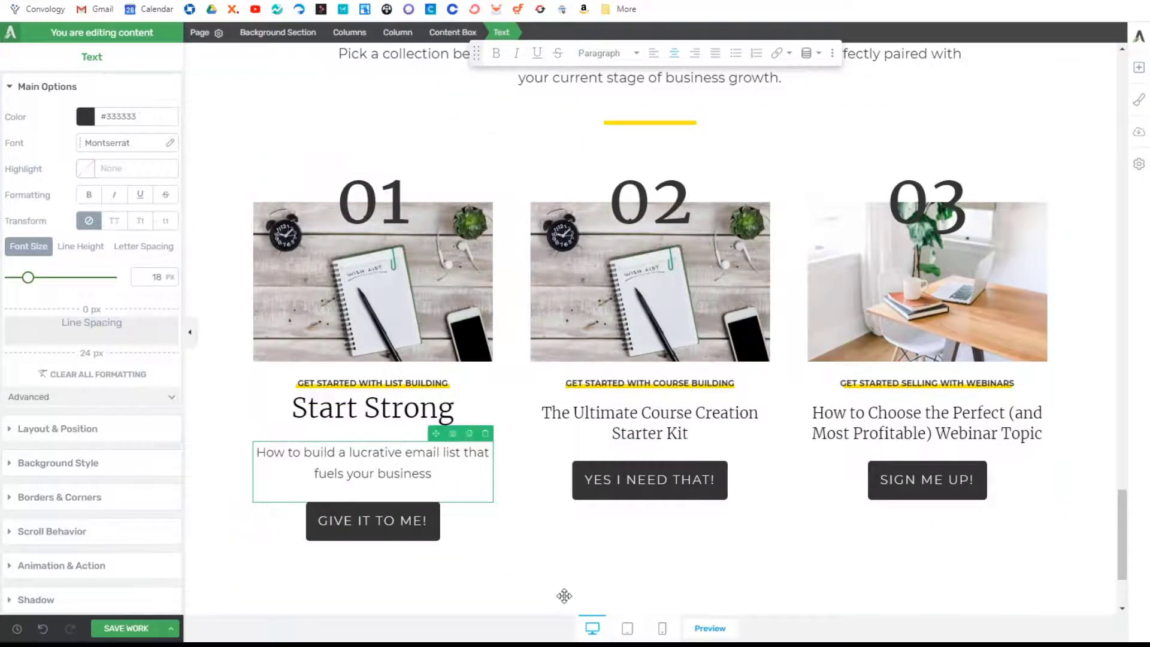
left_click(560, 597)
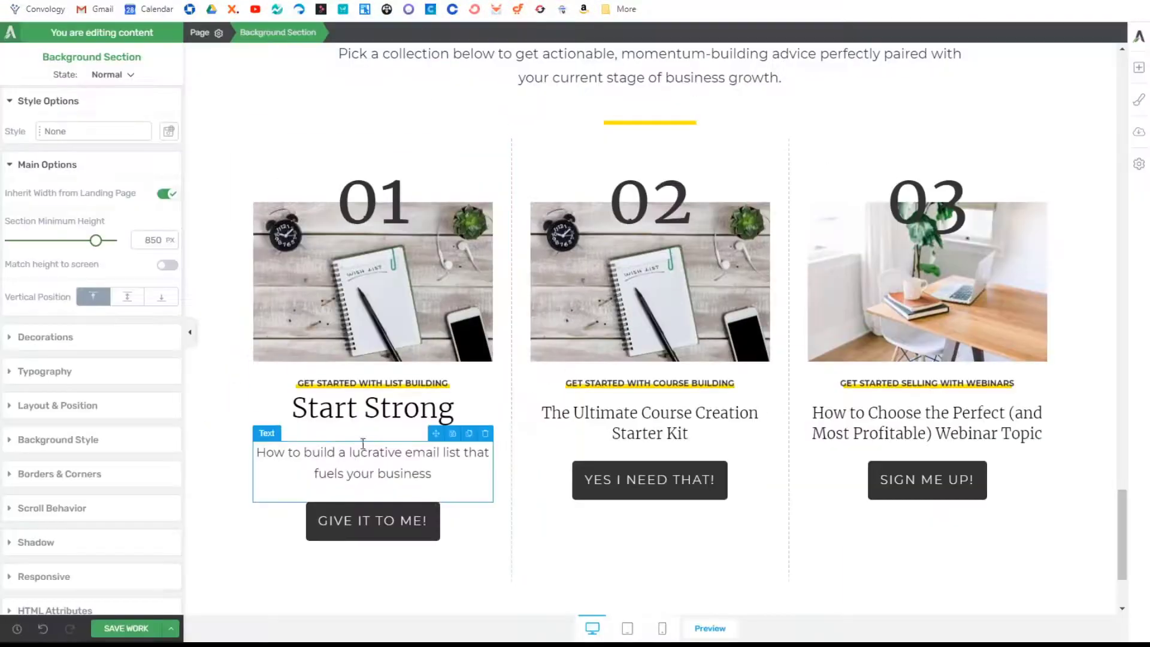
Step: Set the Start Strong heading's bottom margin to -20 px to bring the description closer
left_click(330, 417)
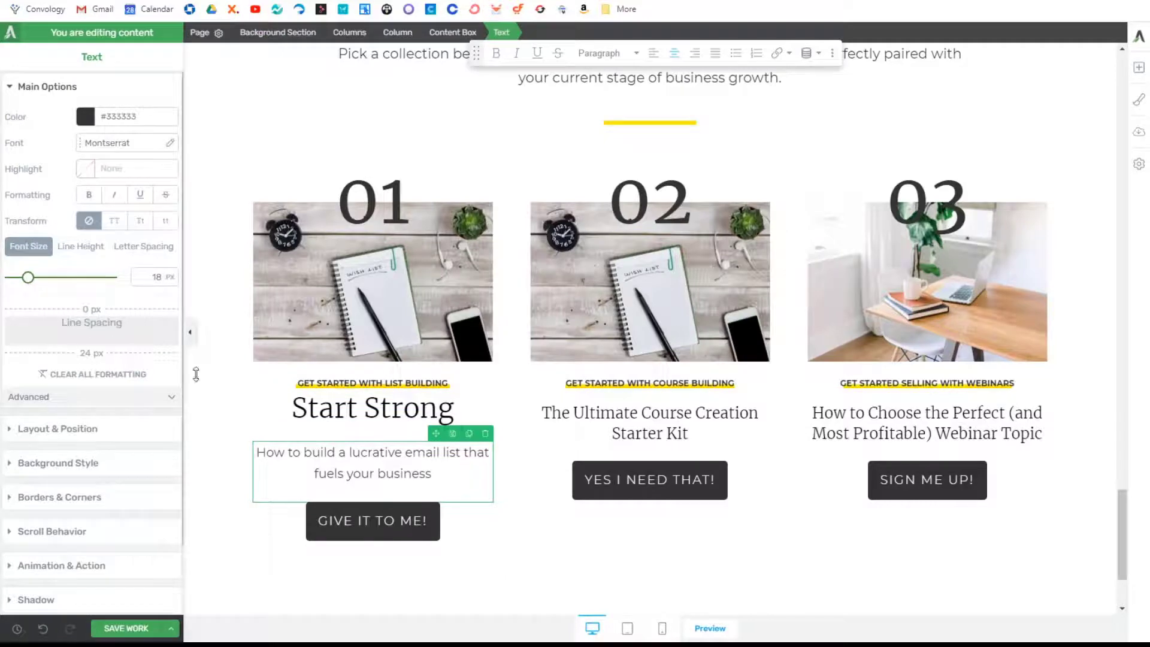
left_click(74, 412)
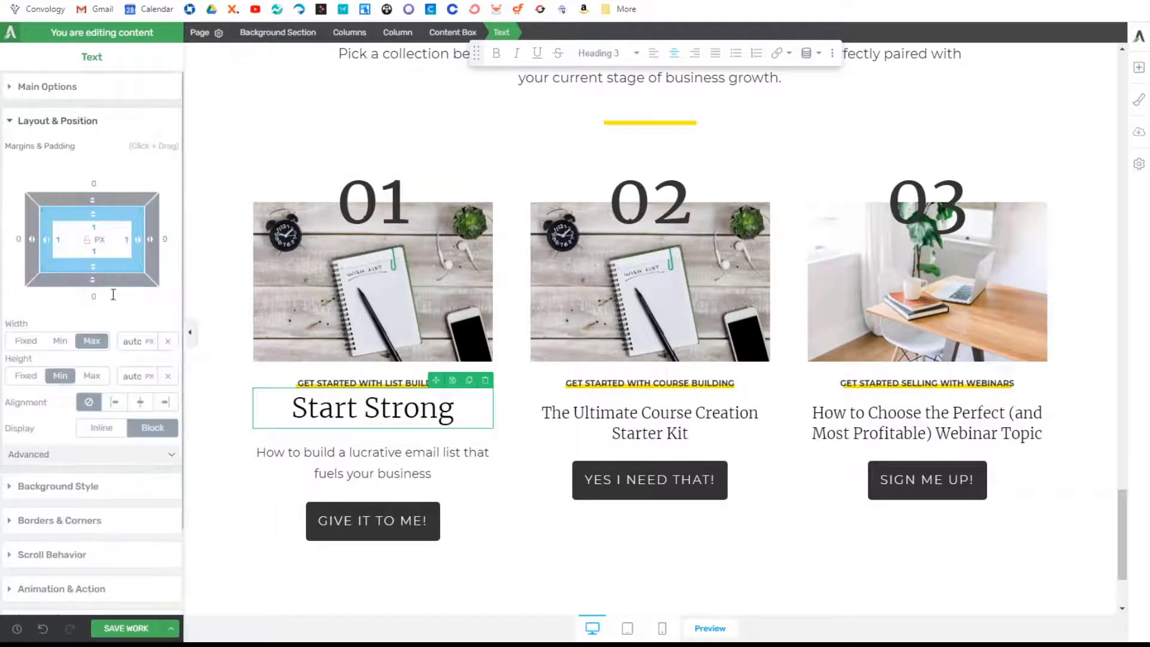
left_click_drag(91, 277, 107, 248)
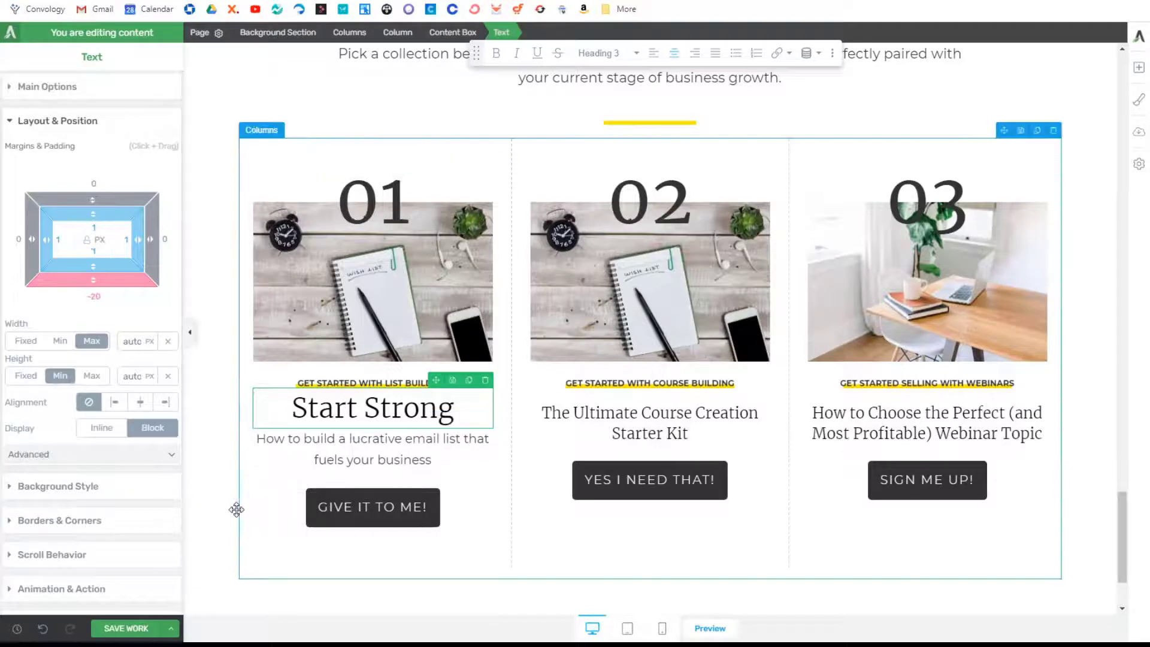
left_click(238, 575)
left_click(358, 602)
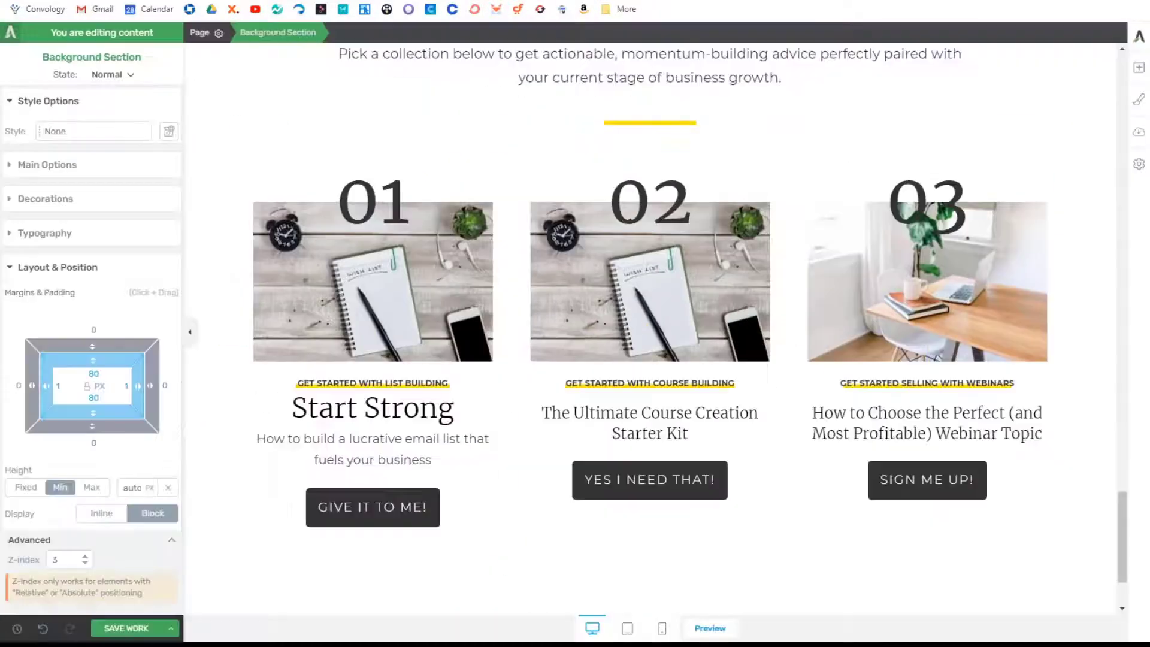
Step: Set the bottom margin of the first column's description text to 20 px, above the button
left_click(405, 456)
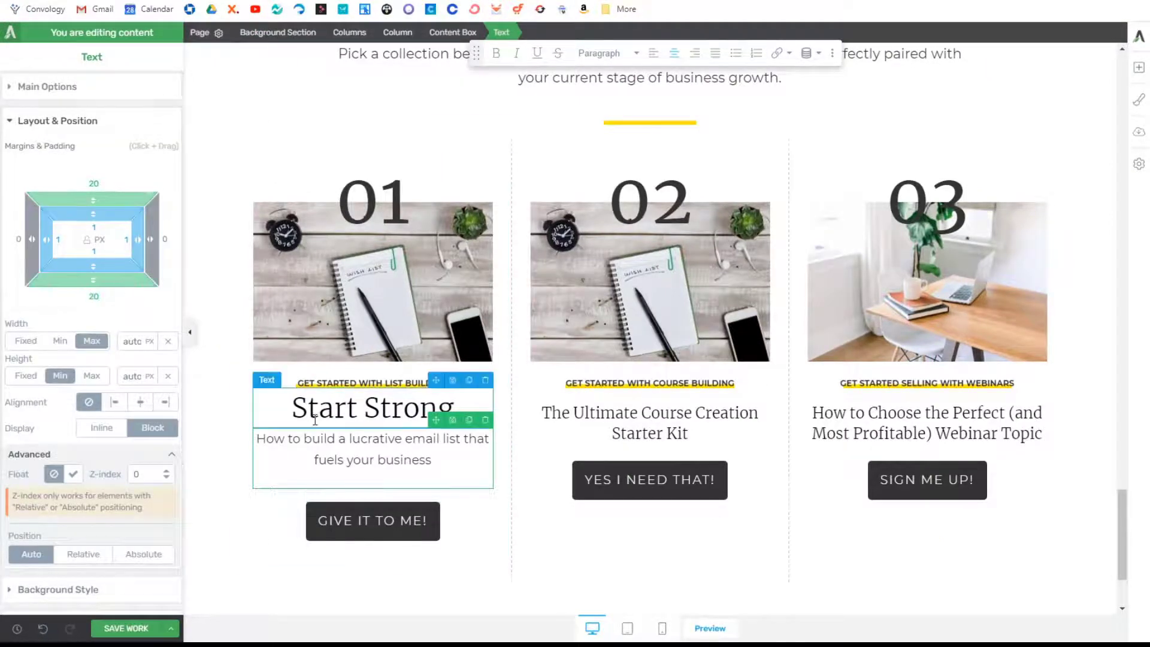
left_click(281, 410)
left_click(288, 470)
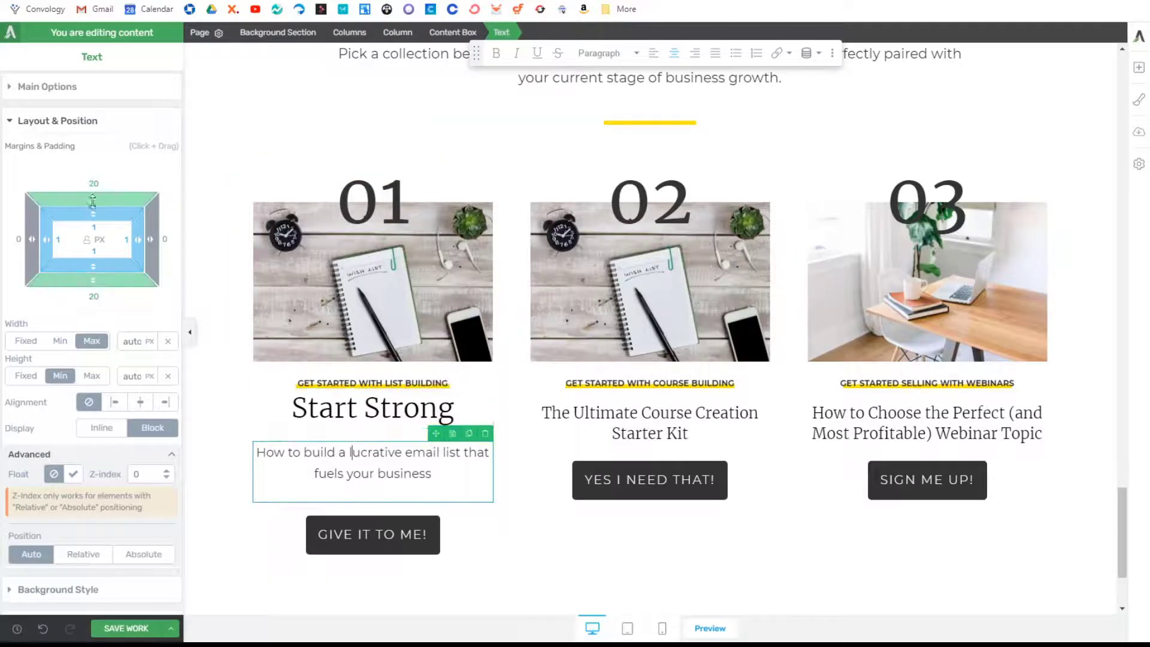
left_click(261, 577)
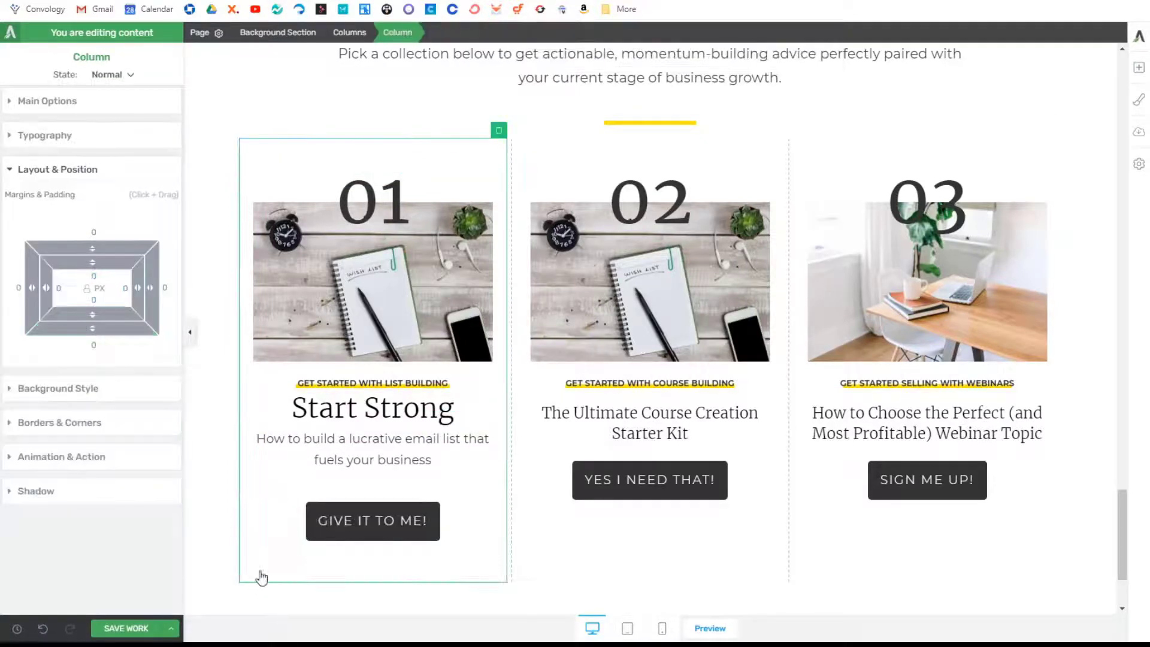
left_click(367, 451)
left_click(421, 606)
Step: Compare with the reference layout and try removing the GET STARTED WITH LIST BUILDING label from the first column
left_click(557, 1)
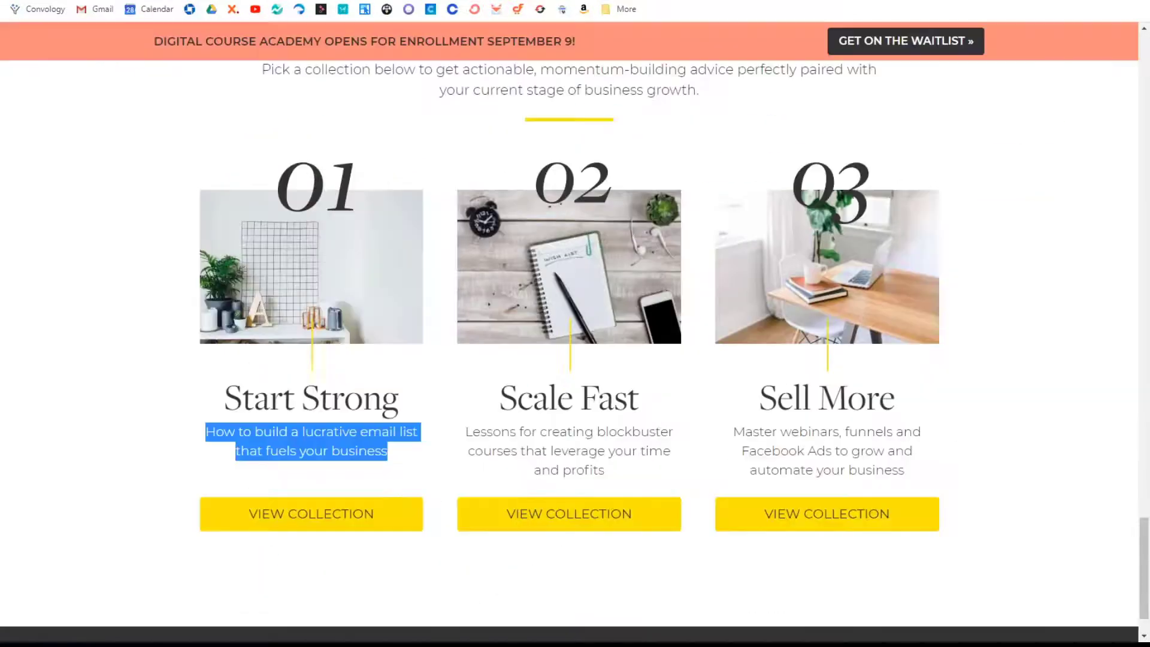
left_click(413, 1)
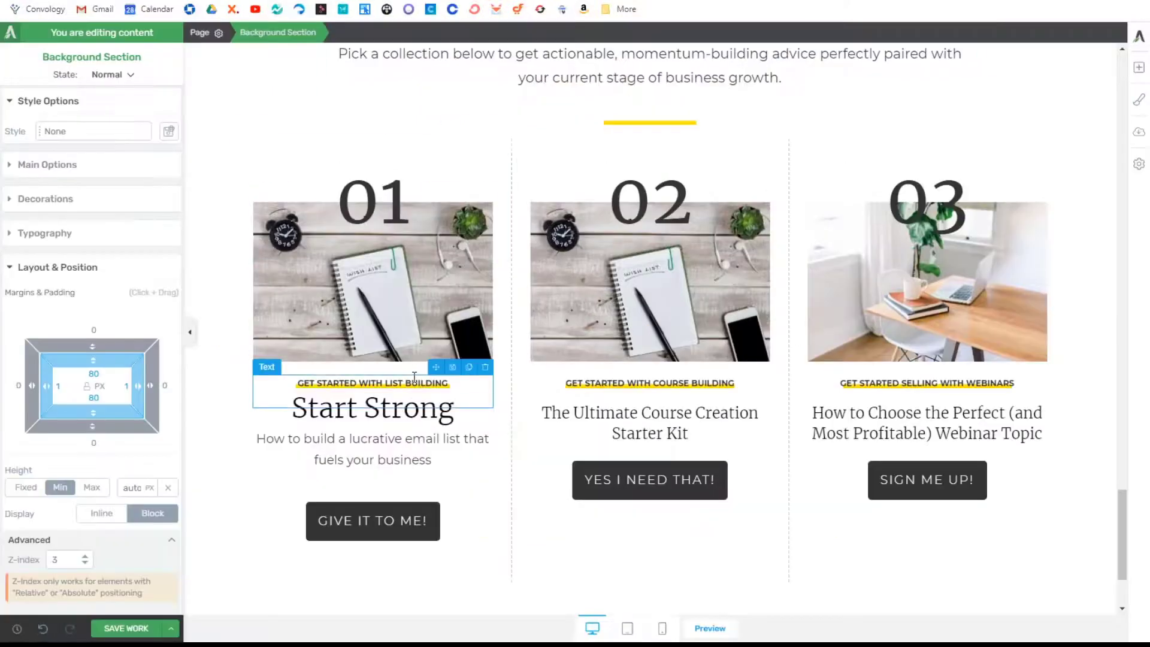
left_click(485, 367)
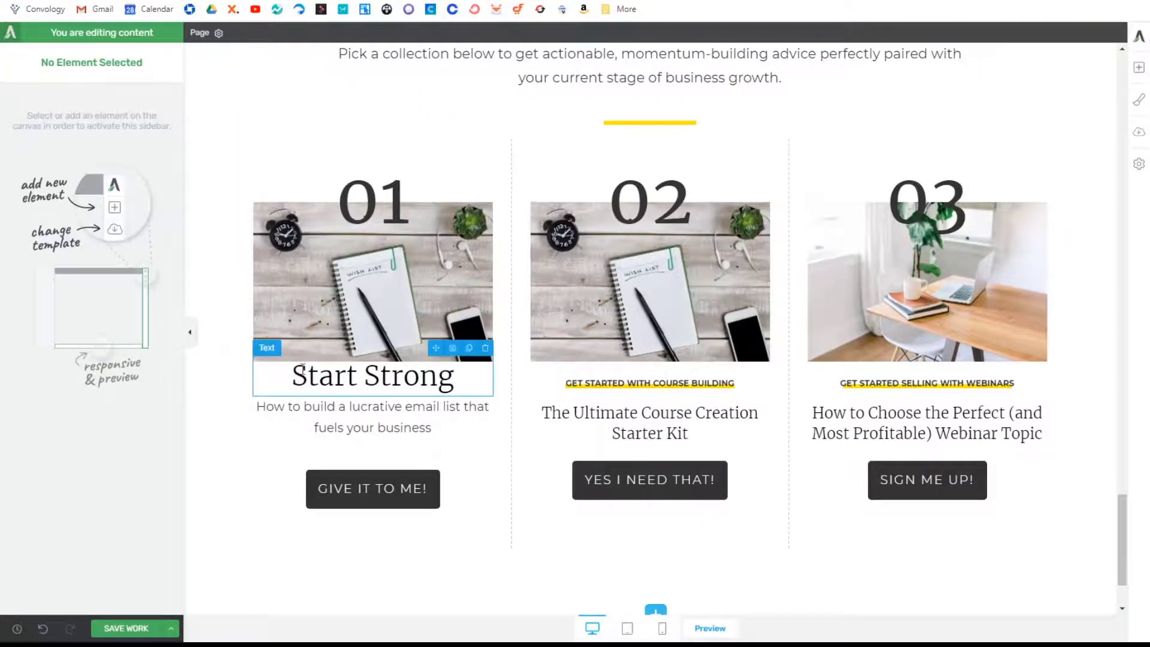
left_click(264, 351)
left_click(319, 376)
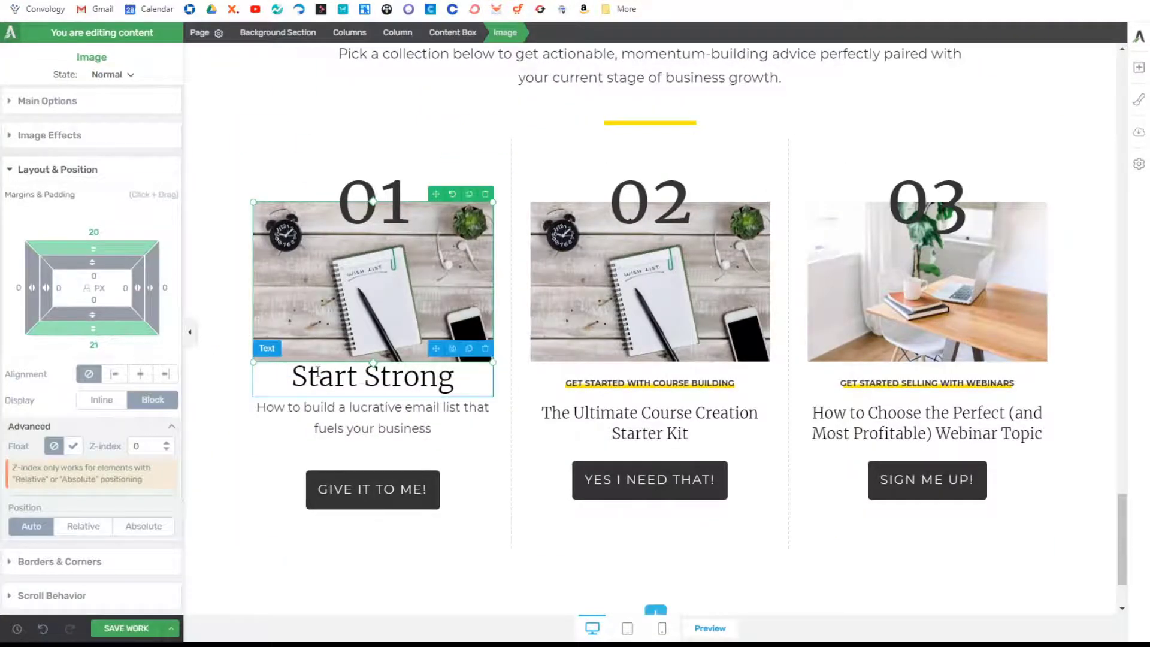
left_click(336, 313)
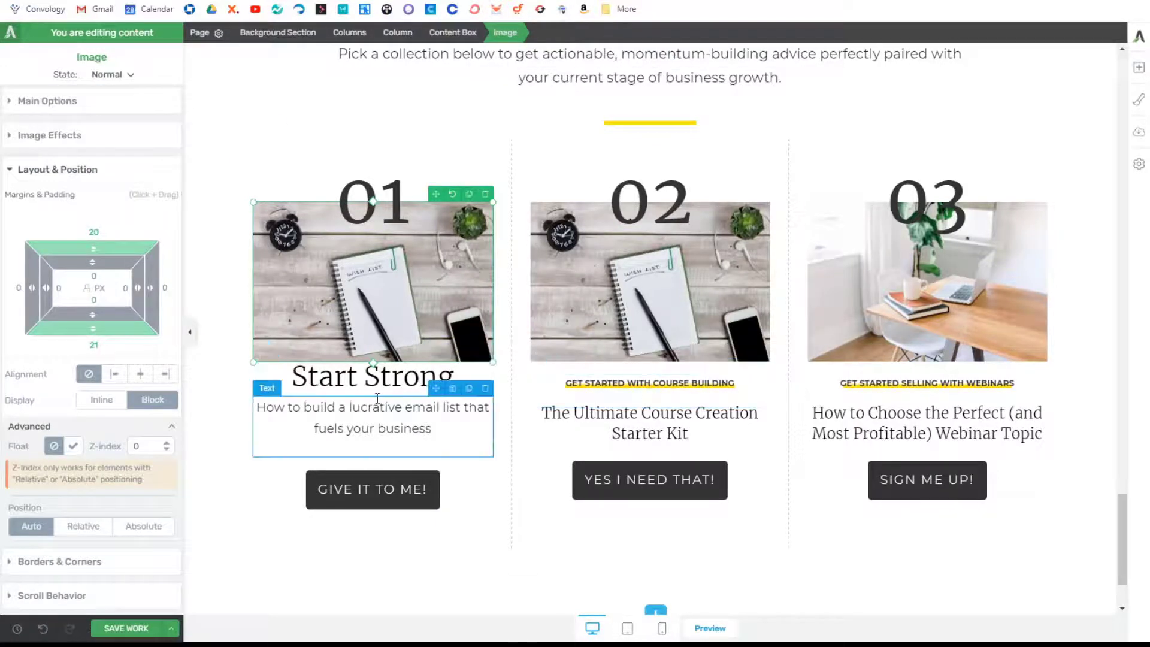
key("ctrl+z")
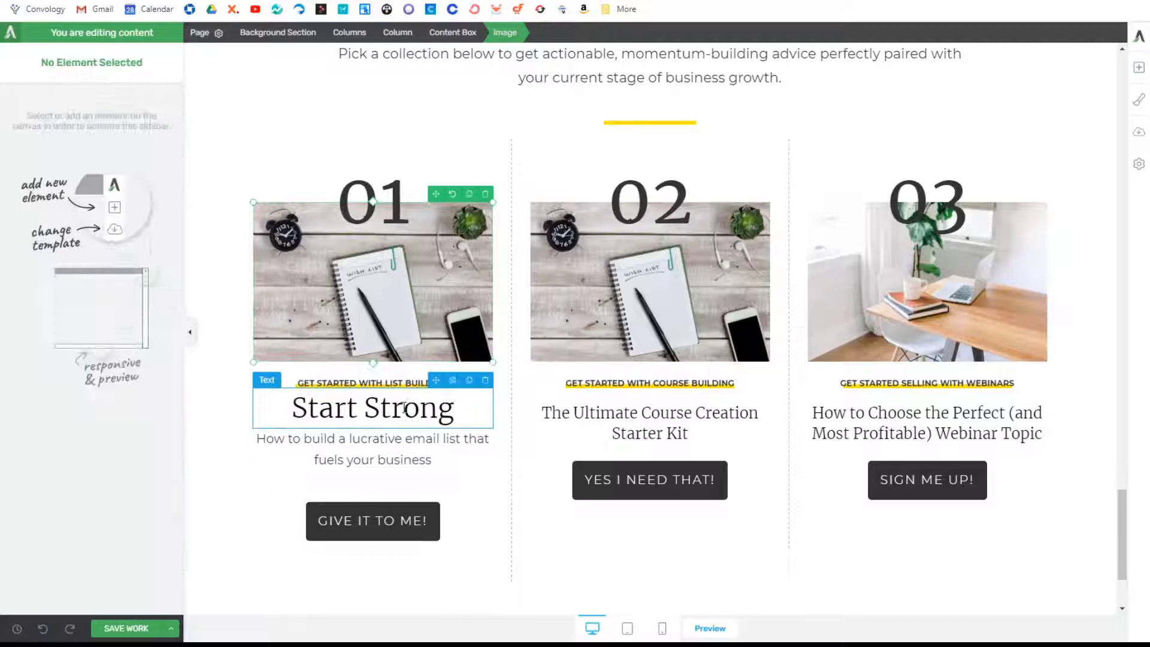
Step: Set the GET STARTED WITH LIST BUILDING label's bottom margin to 48 px to separate it from the yellow divider
left_click(333, 386)
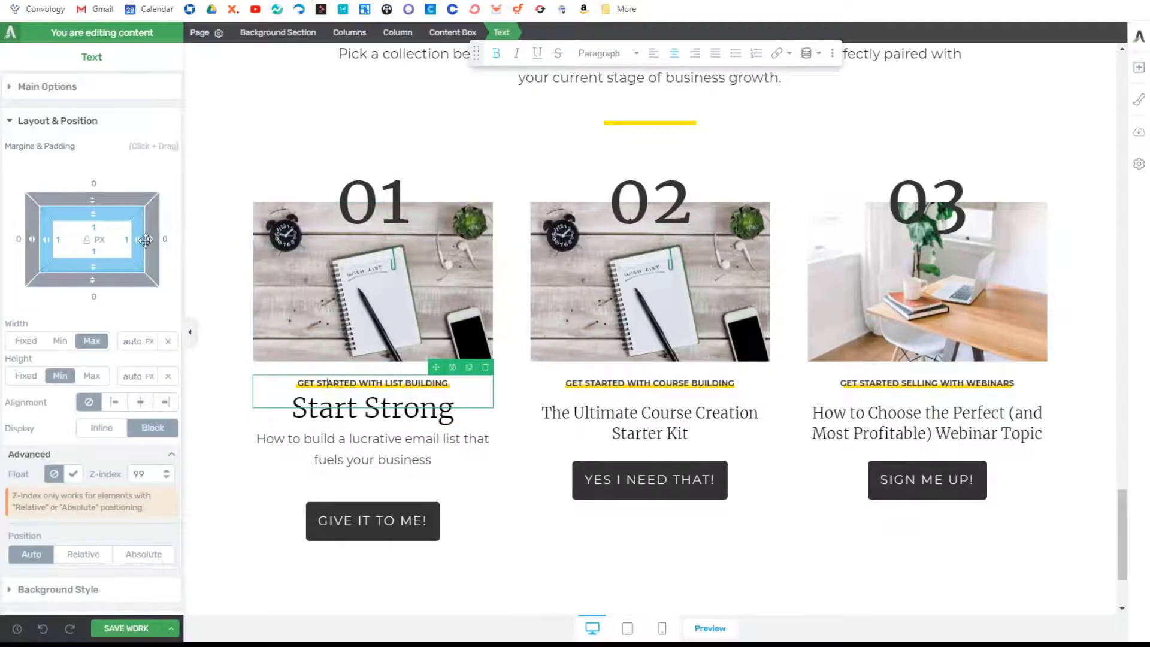
left_click_drag(93, 280, 93, 249)
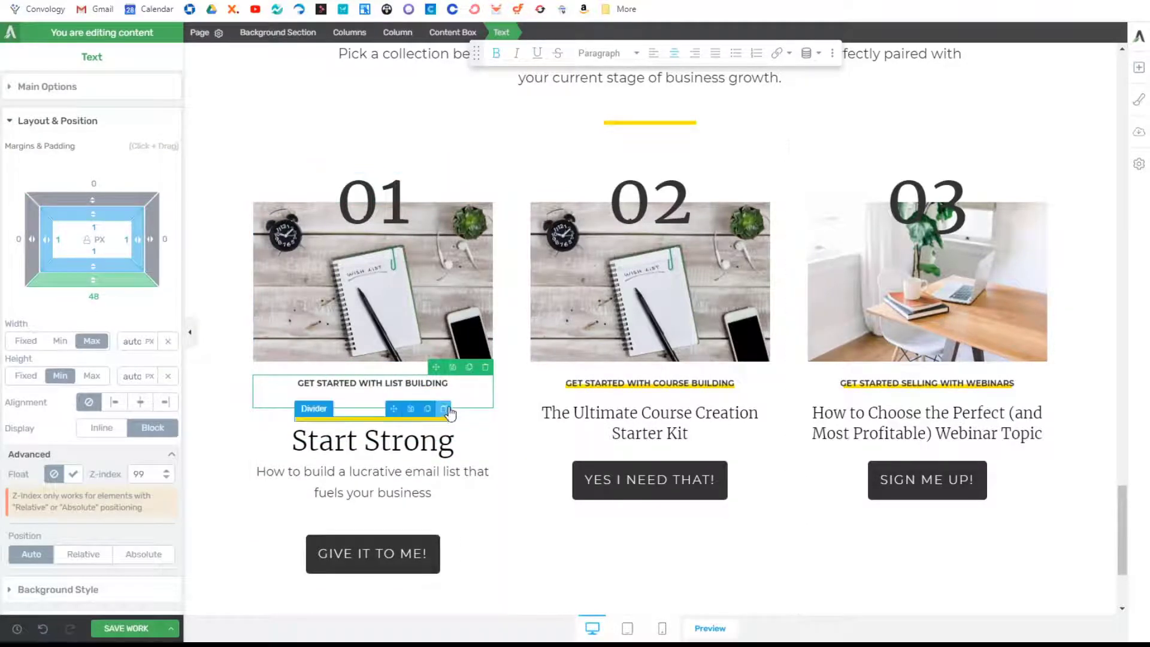
Step: Delete the yellow divider and the GET STARTED WITH LIST BUILDING label from the first column
left_click(448, 410)
left_click(490, 369)
left_click(488, 369)
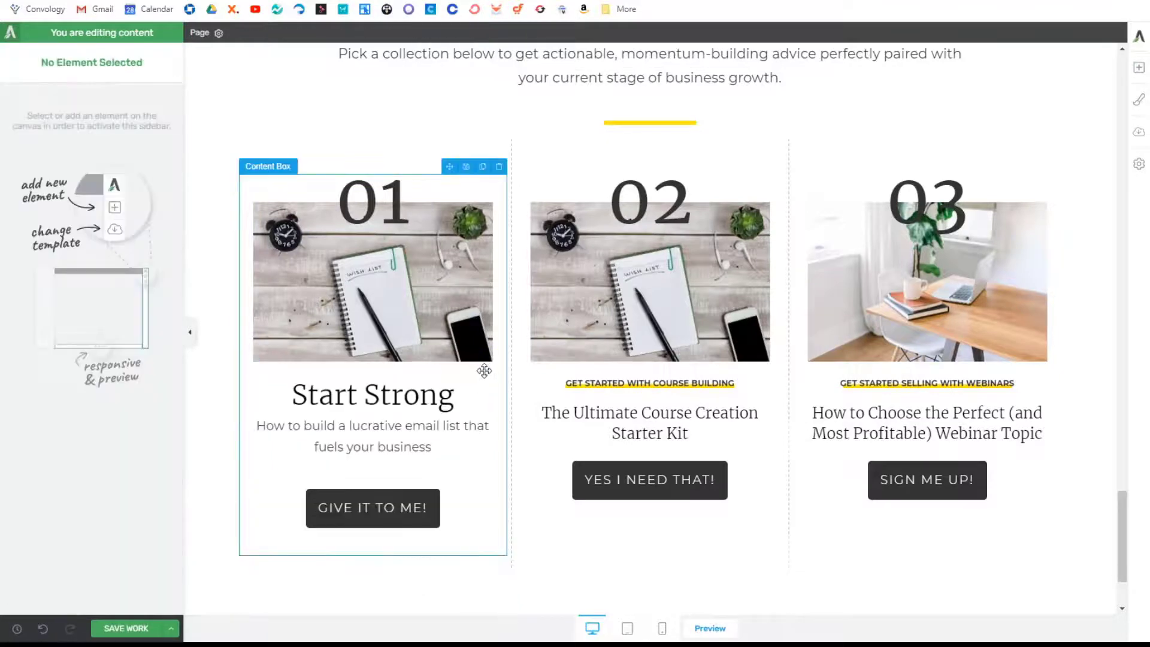
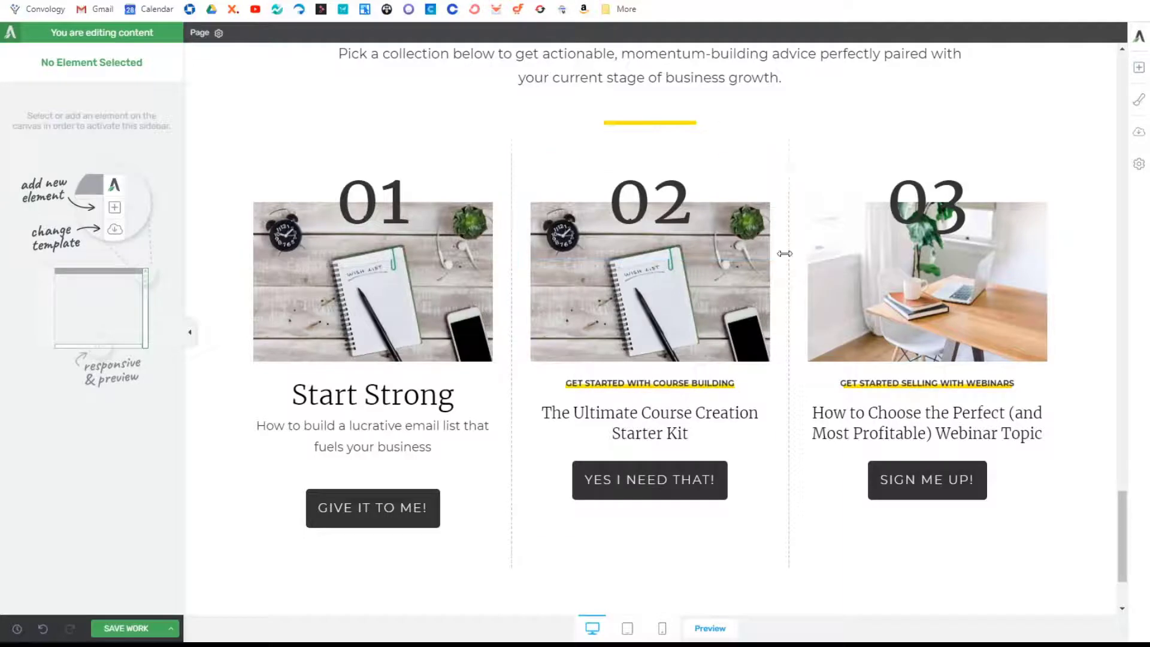
Step: Delete the content boxes under the 02 and 03 numbers, leaving only the numbers in those columns
left_click(777, 276)
left_click(776, 170)
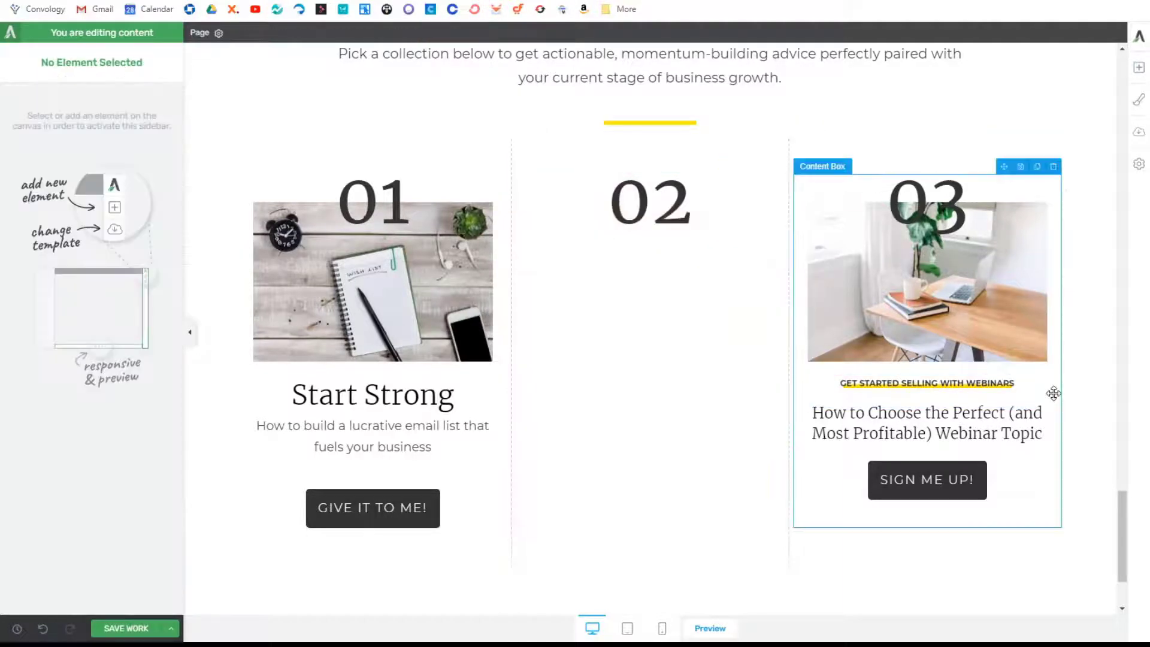
left_click(1052, 389)
left_click(1052, 169)
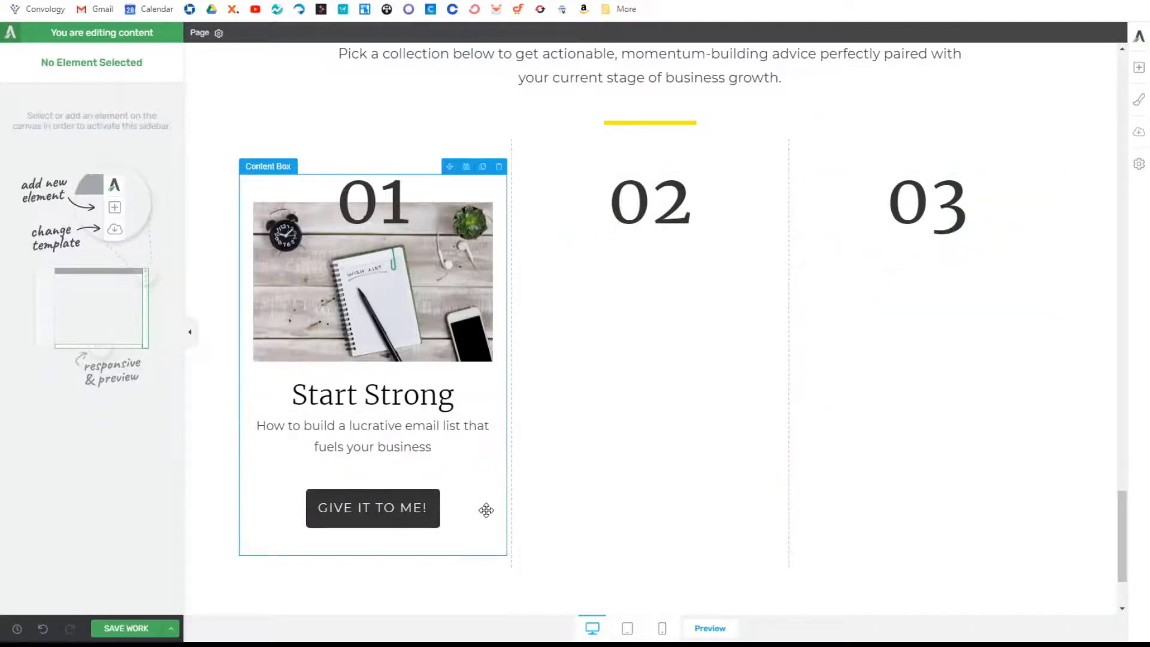
Step: Reduce the bottom margin of the first column's description text to bring the button closer
left_click(353, 442)
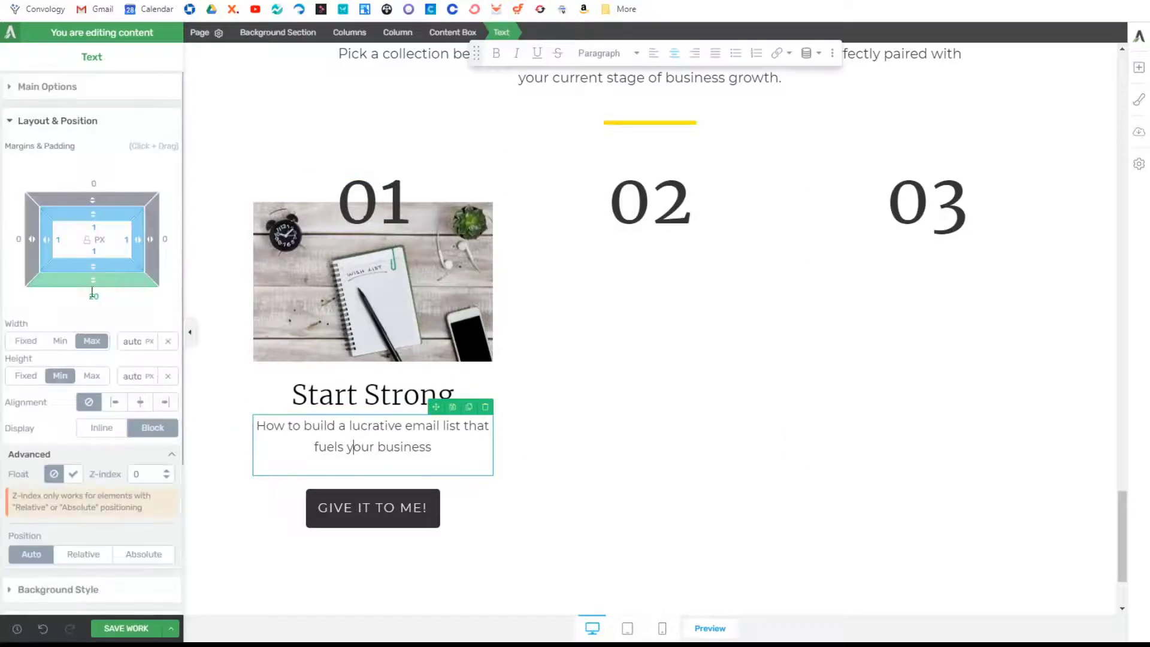
left_click(461, 588)
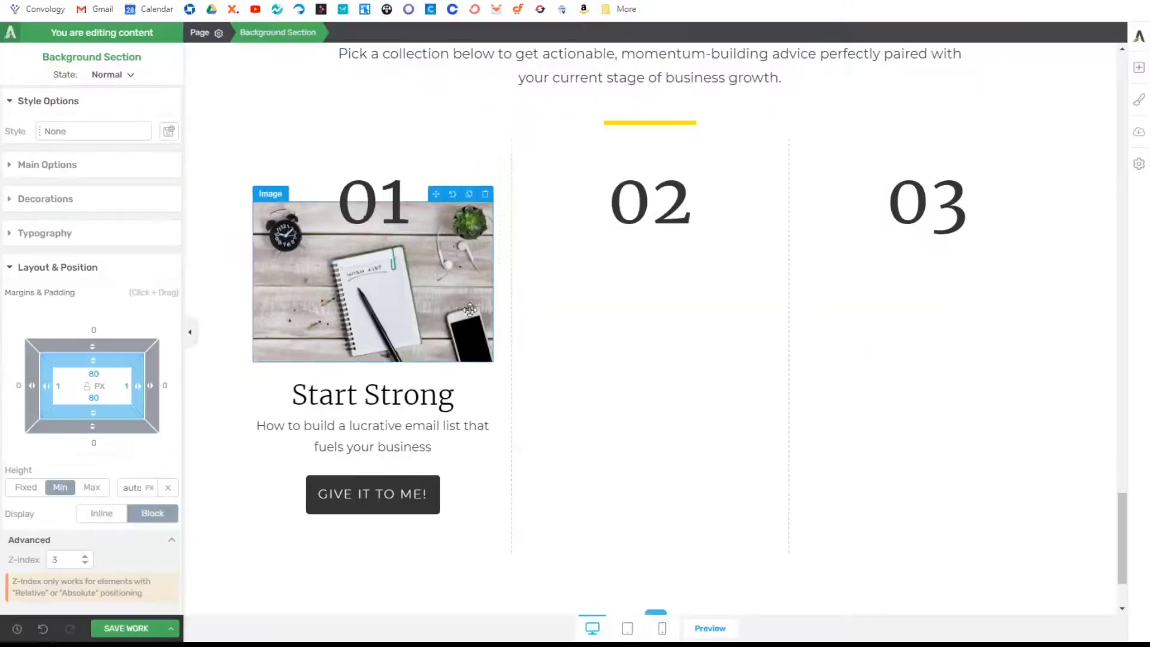
Step: Duplicate the first column's content box and place copies in the second and third columns beneath their numbers
left_click(498, 324)
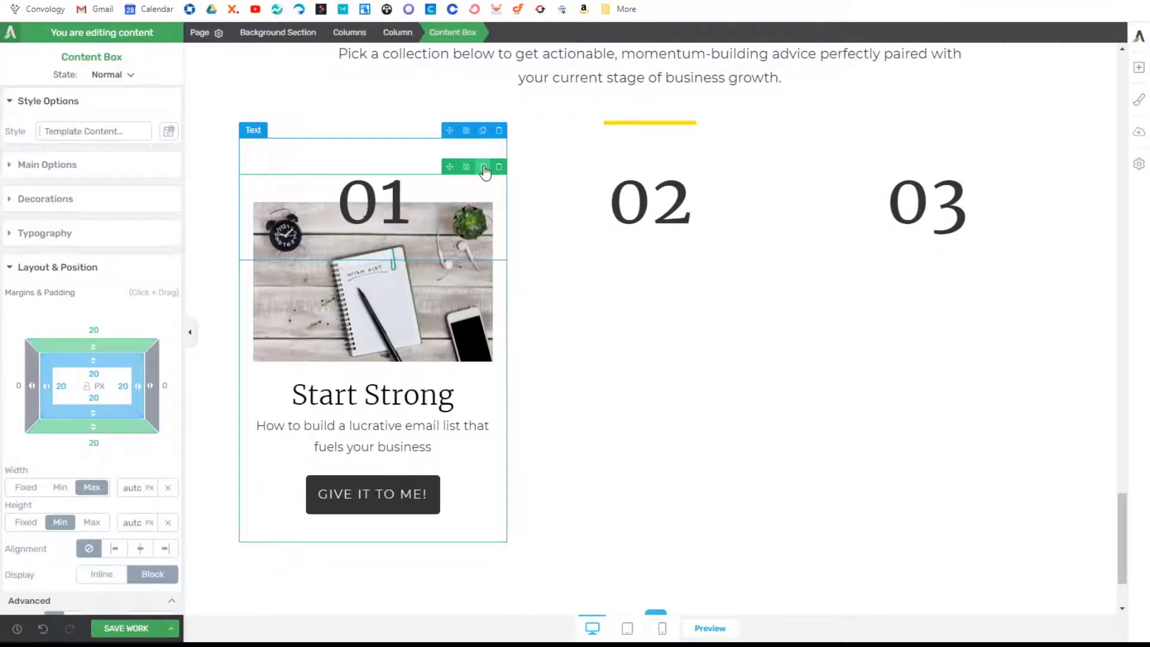
left_click_drag(449, 166, 641, 237)
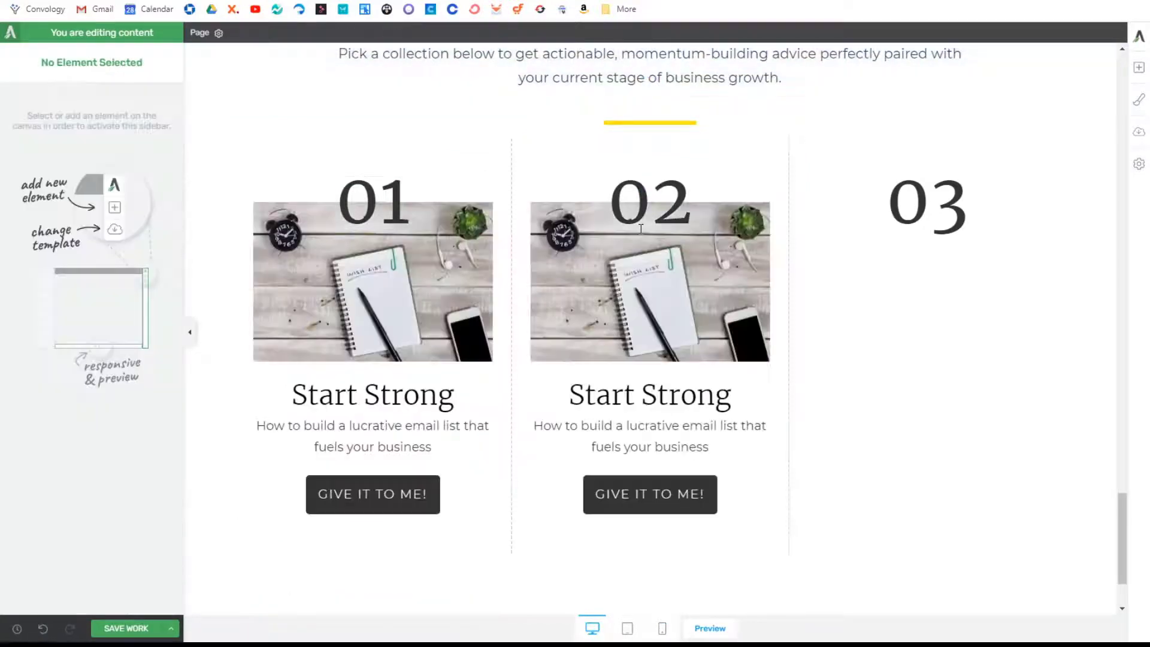
left_click(775, 396)
left_click(761, 168)
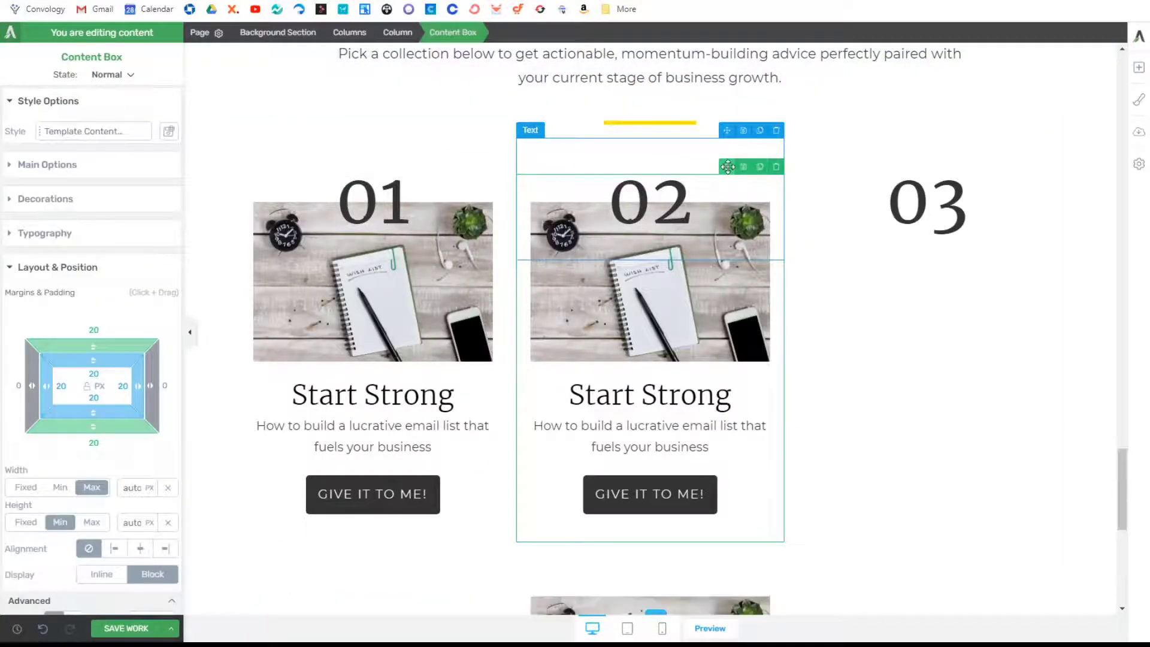
left_click_drag(728, 167, 901, 244)
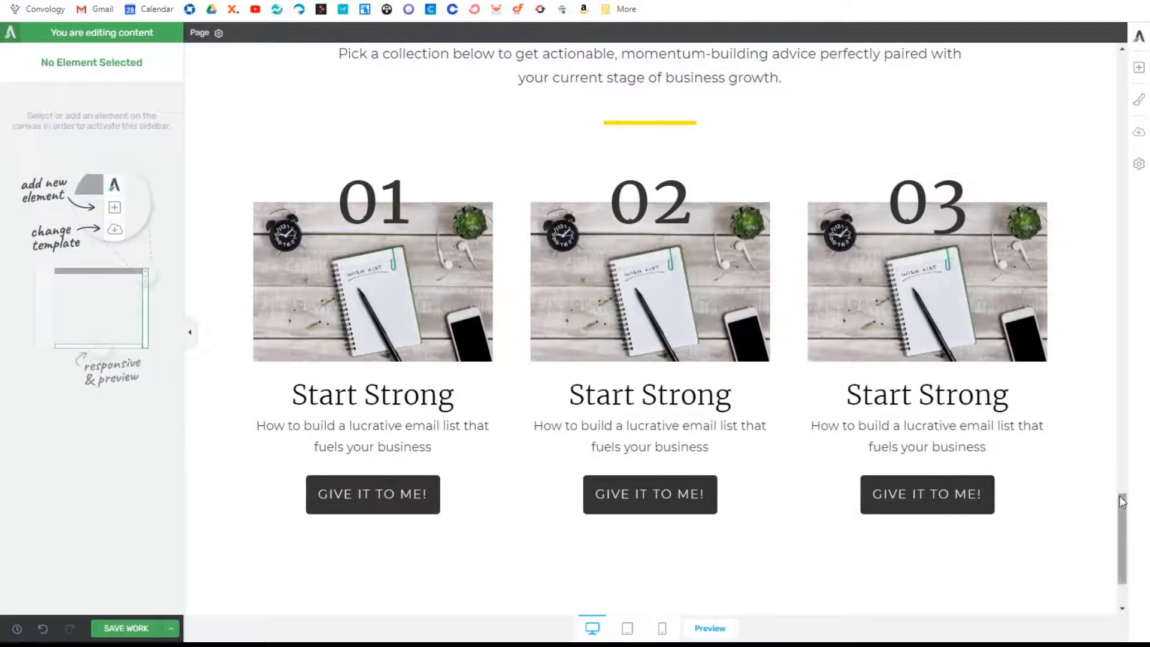
left_click(1104, 488)
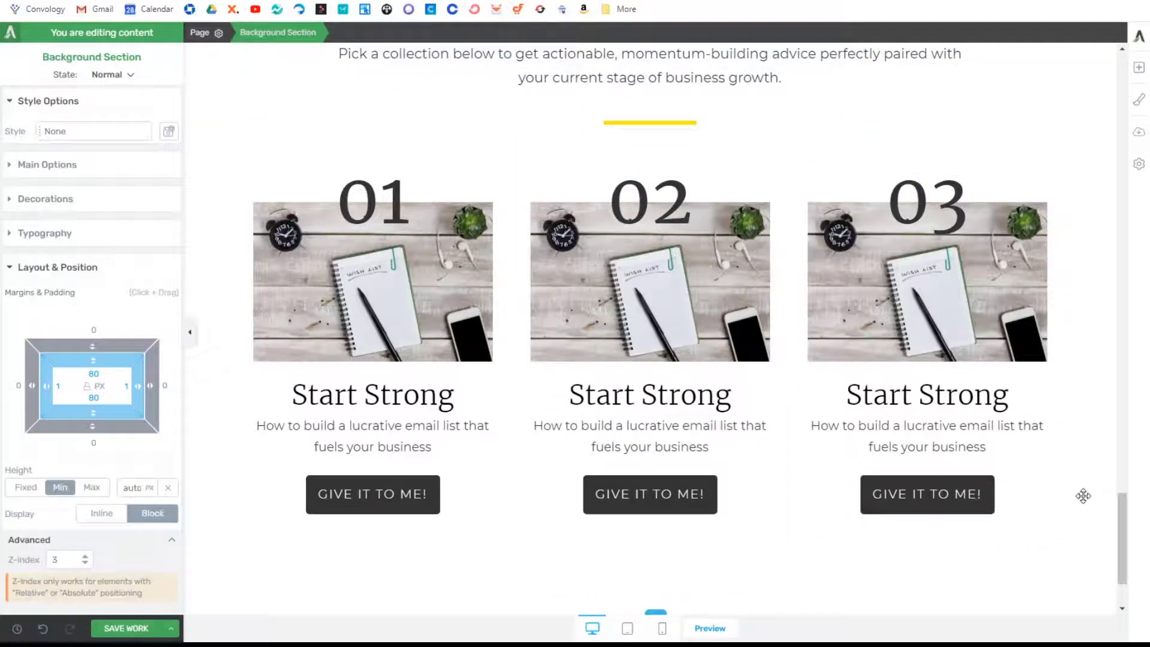
left_click(713, 308)
left_click(39, 102)
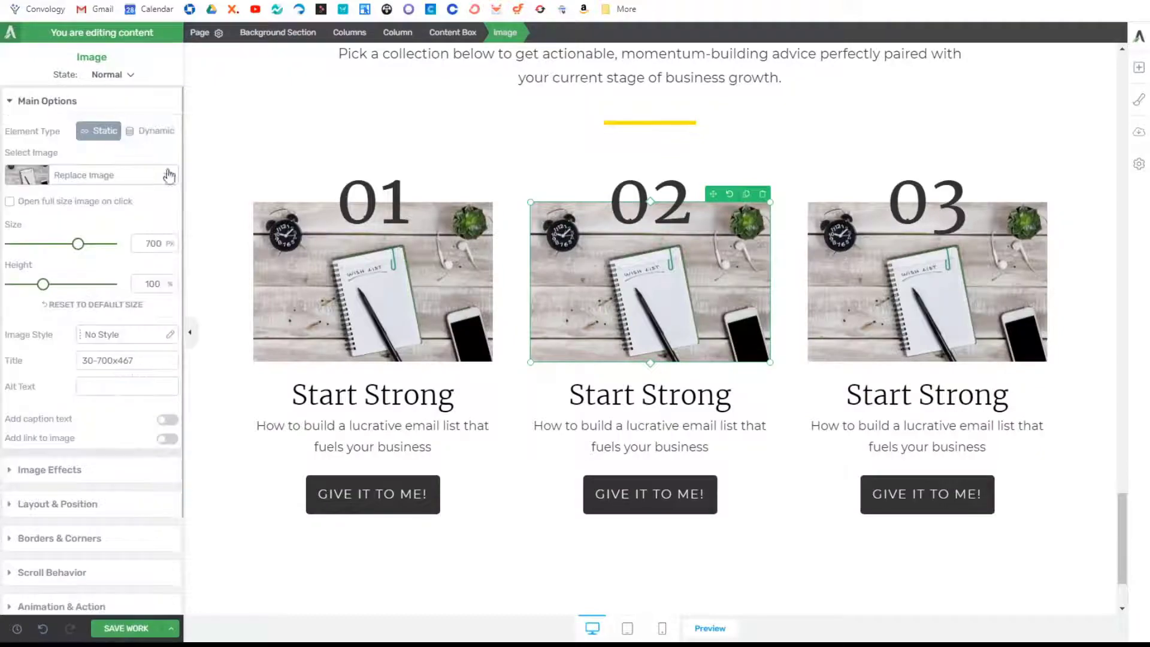
left_click(175, 177)
left_click(439, 226)
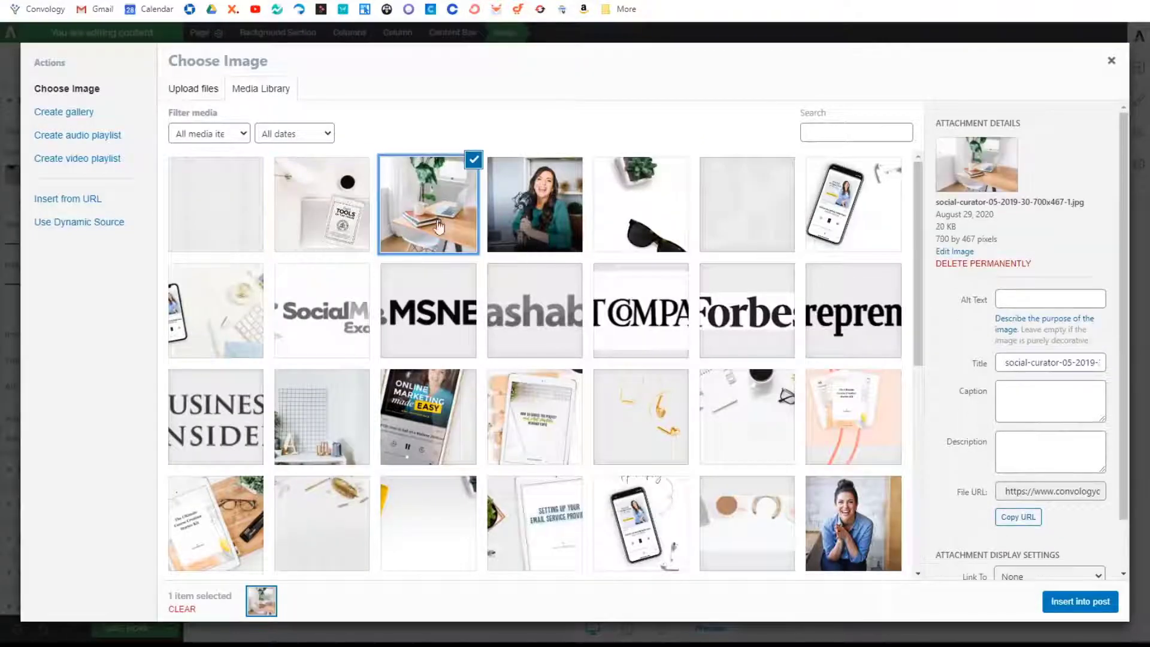
left_click(1052, 600)
Step: Check the reference site's button style and replace the first column's GIVE IT TO ME! button with a copy of the hero's yellow LET'S GET STARTED button
left_click(803, 595)
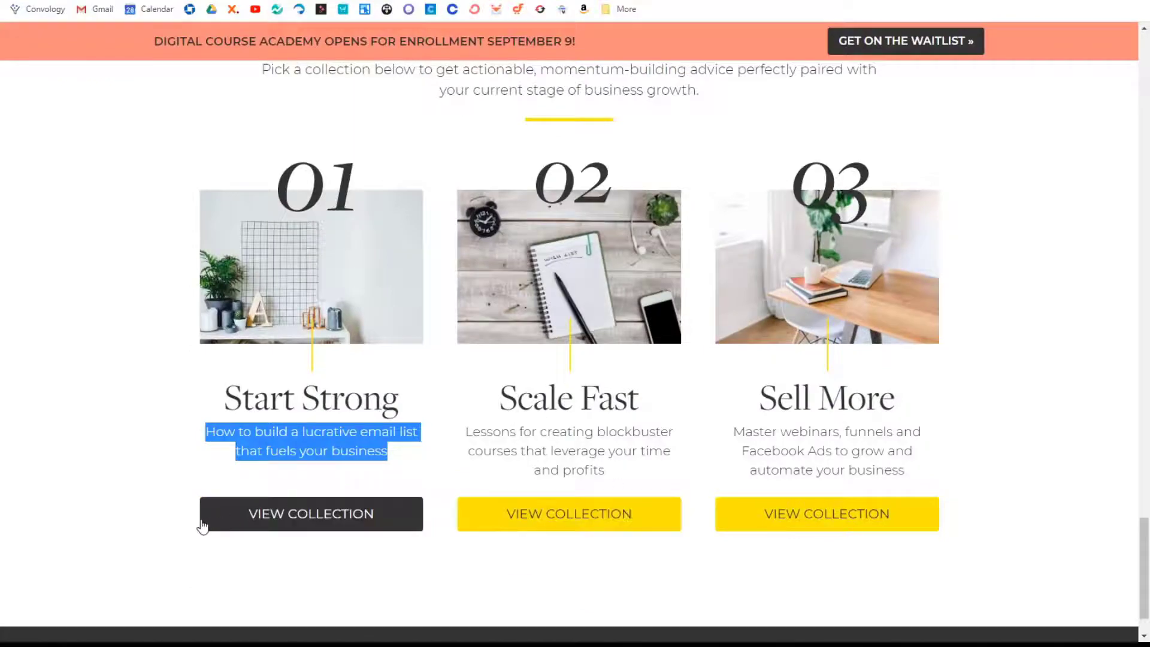
scroll(250, 453, "up", 20)
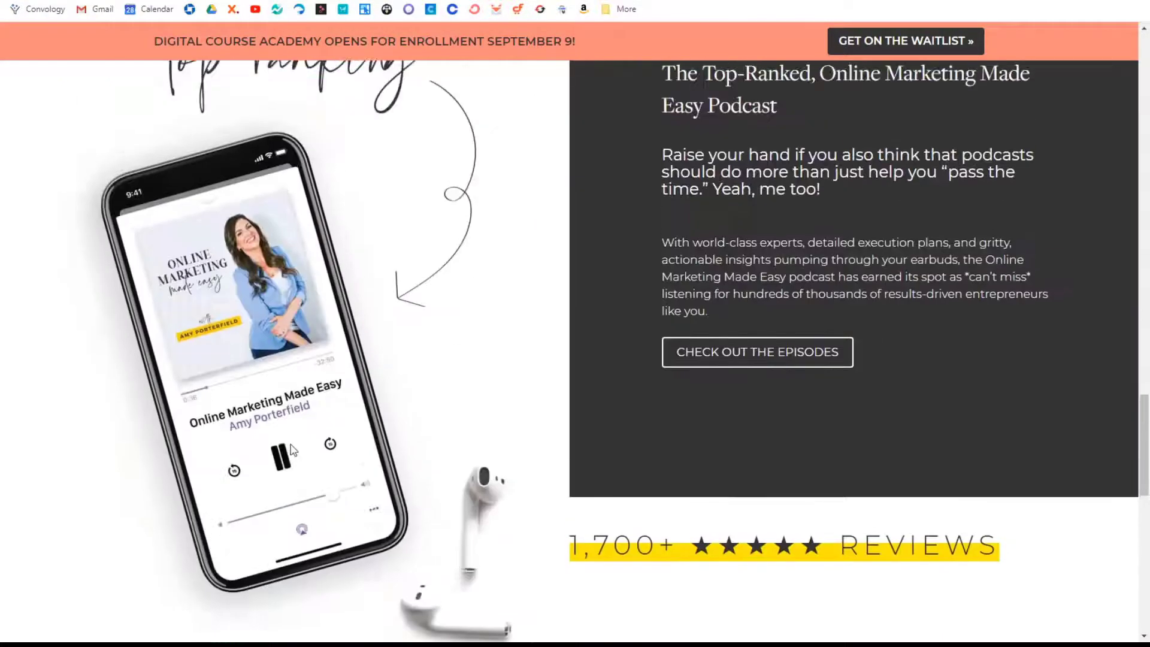
scroll(308, 347, "up", 8)
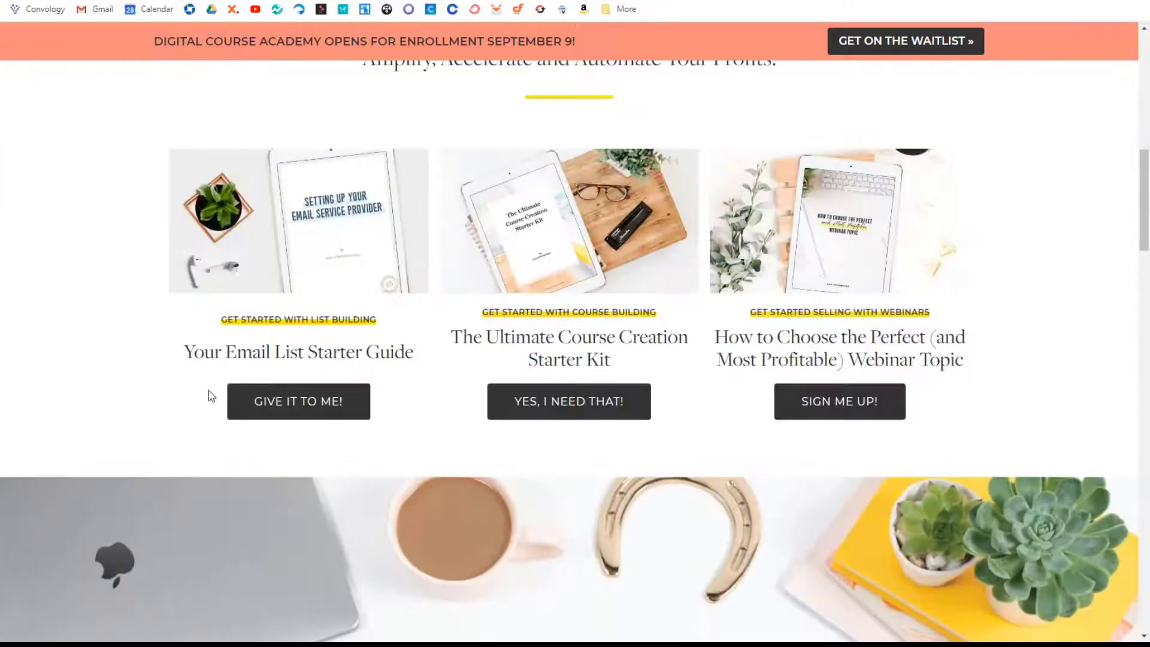
left_click_drag(1145, 170, 1144, 554)
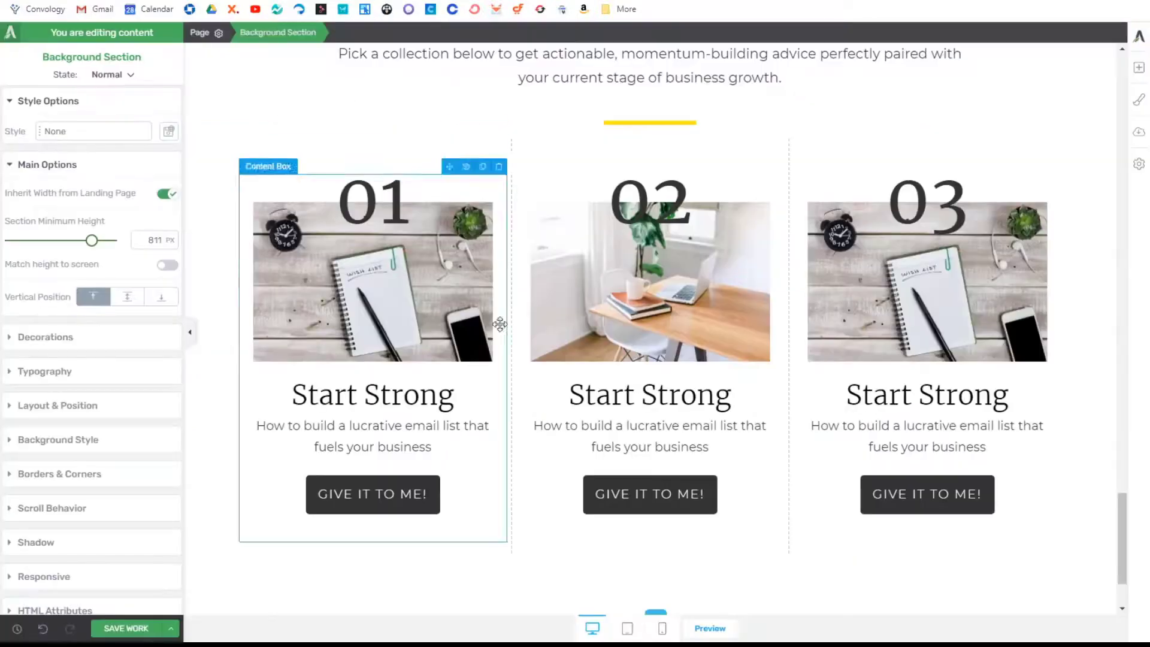
scroll(457, 343, "up", 15)
scroll(457, 344, "up", 20)
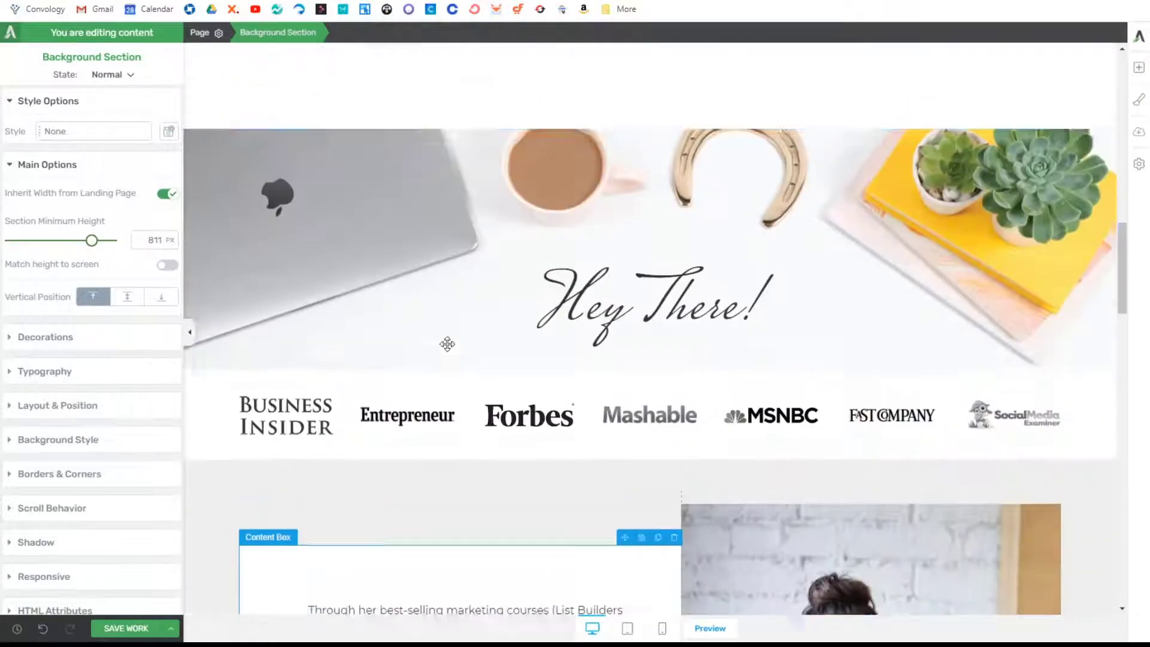
scroll(446, 340, "down", 1)
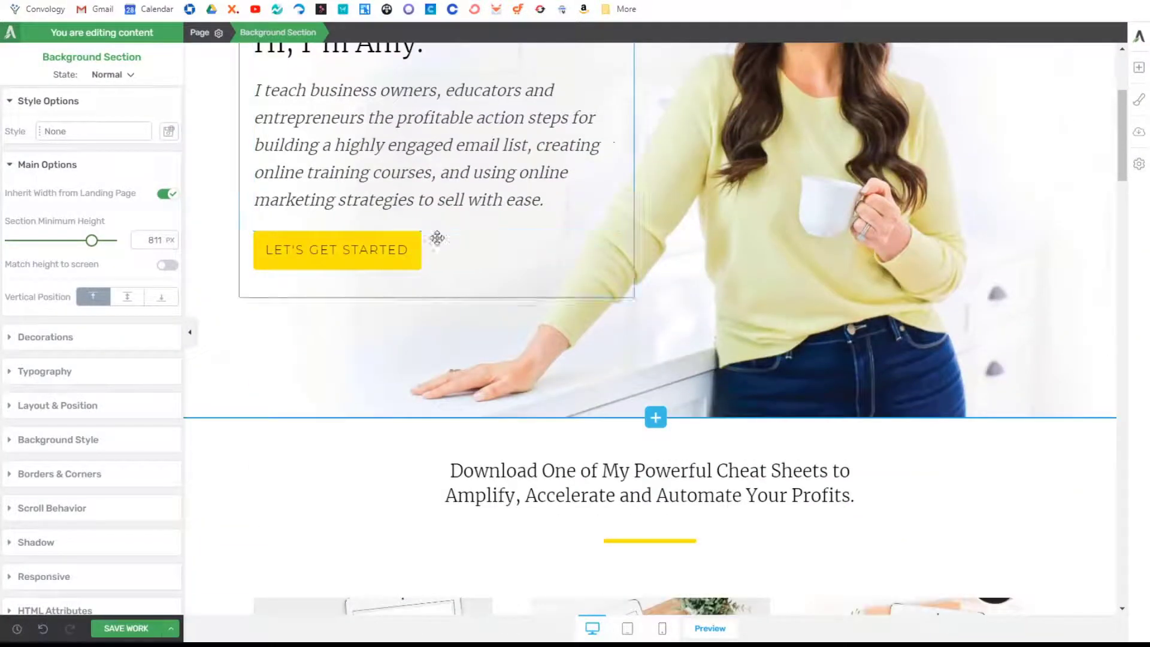
left_click(413, 240)
left_click(393, 227)
left_click_drag(366, 222, 369, 358)
mouse_move(400, 356)
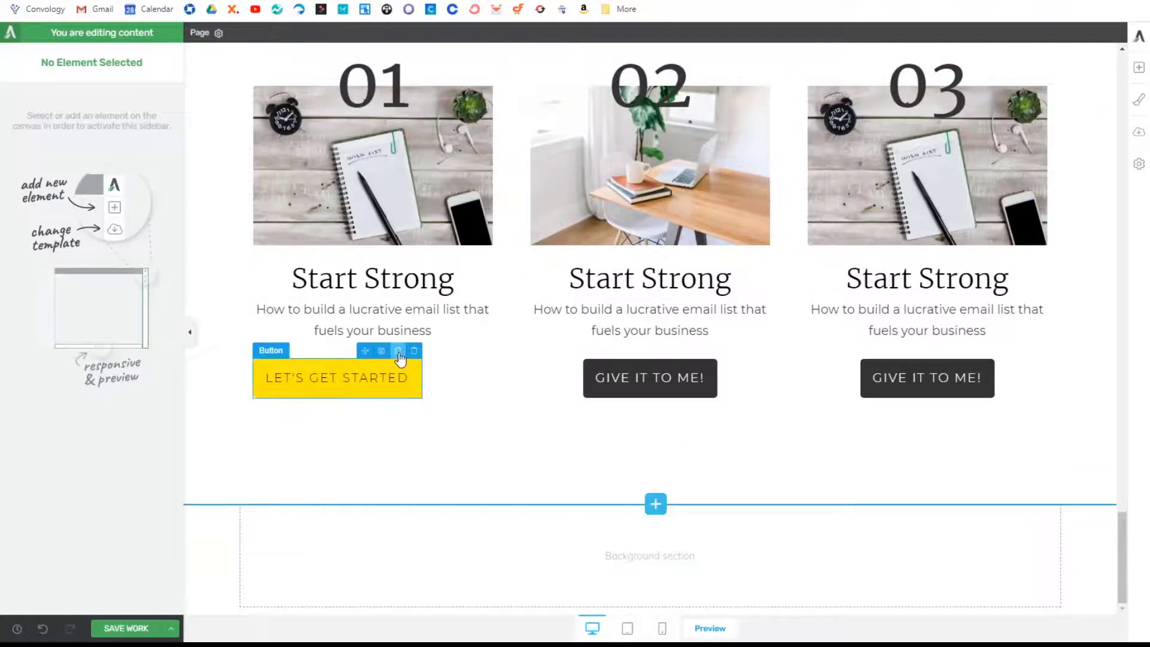
Step: Make the first column's yellow LET'S GET STARTED button full width with size S
left_click(343, 367)
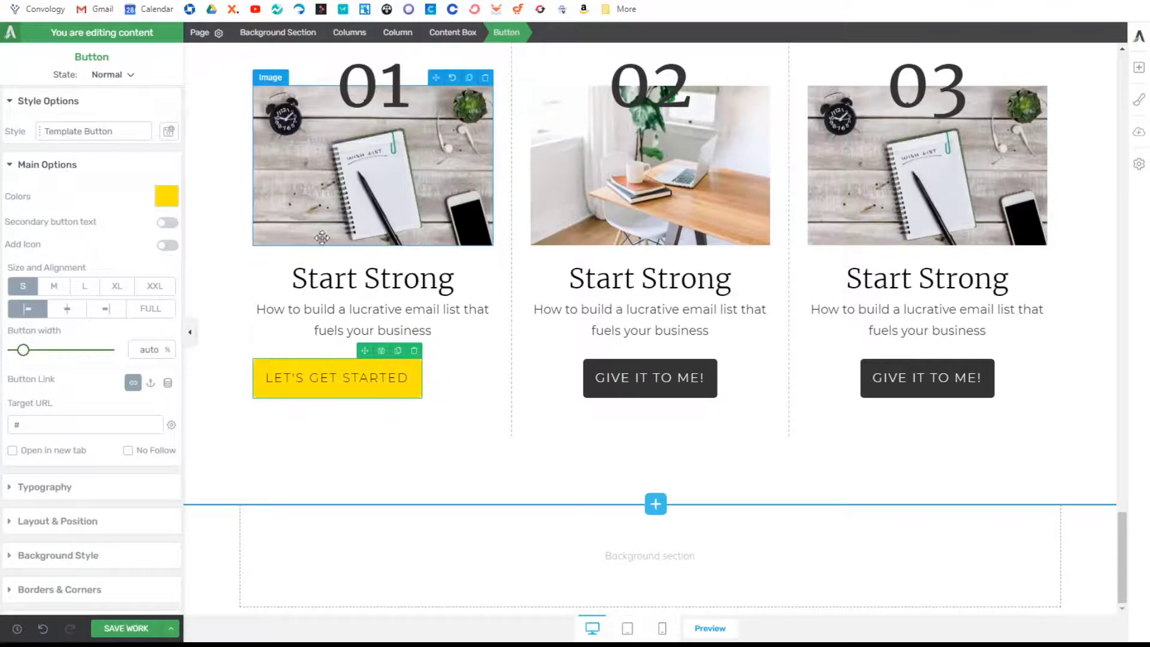
left_click(150, 309)
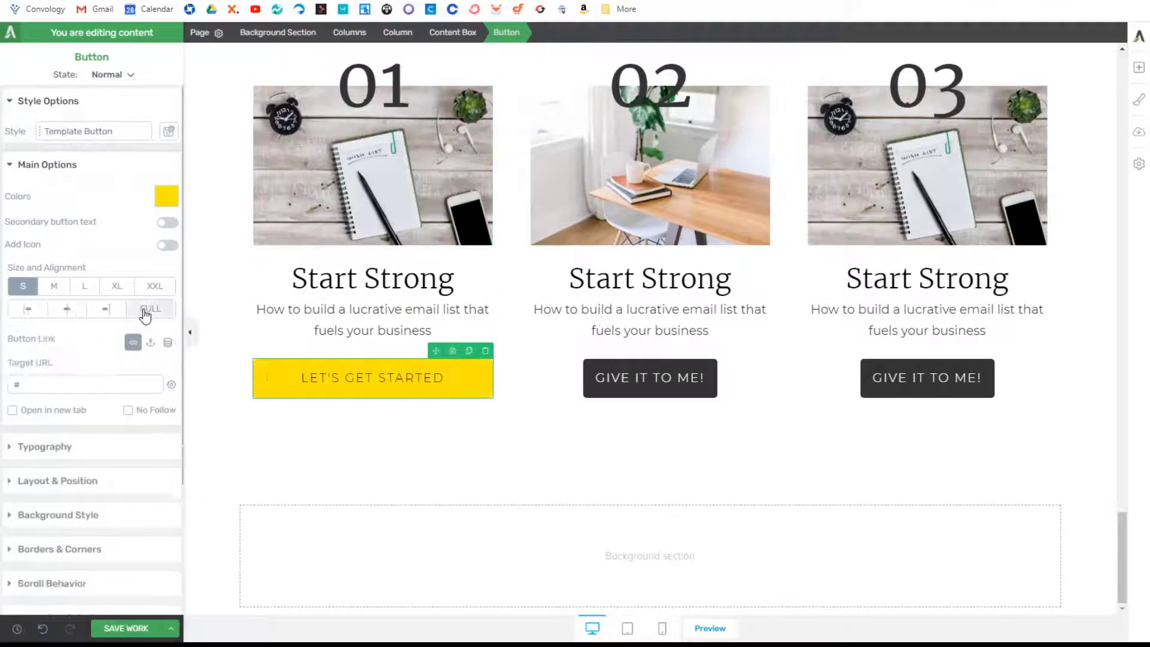
left_click(33, 291)
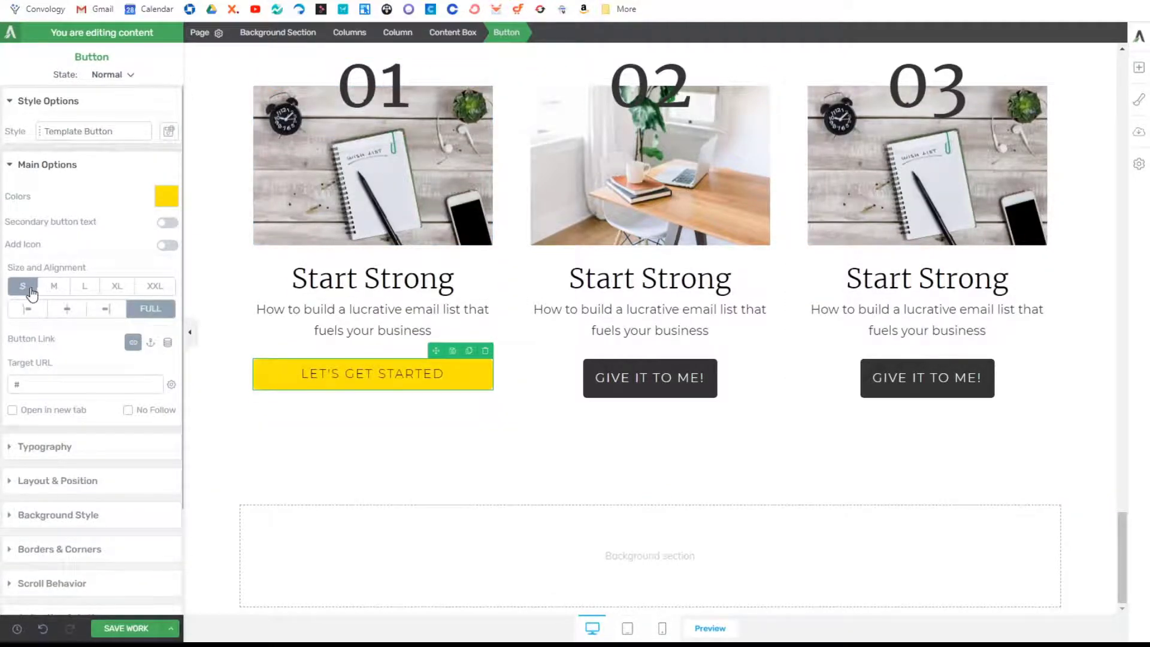
left_click(373, 491)
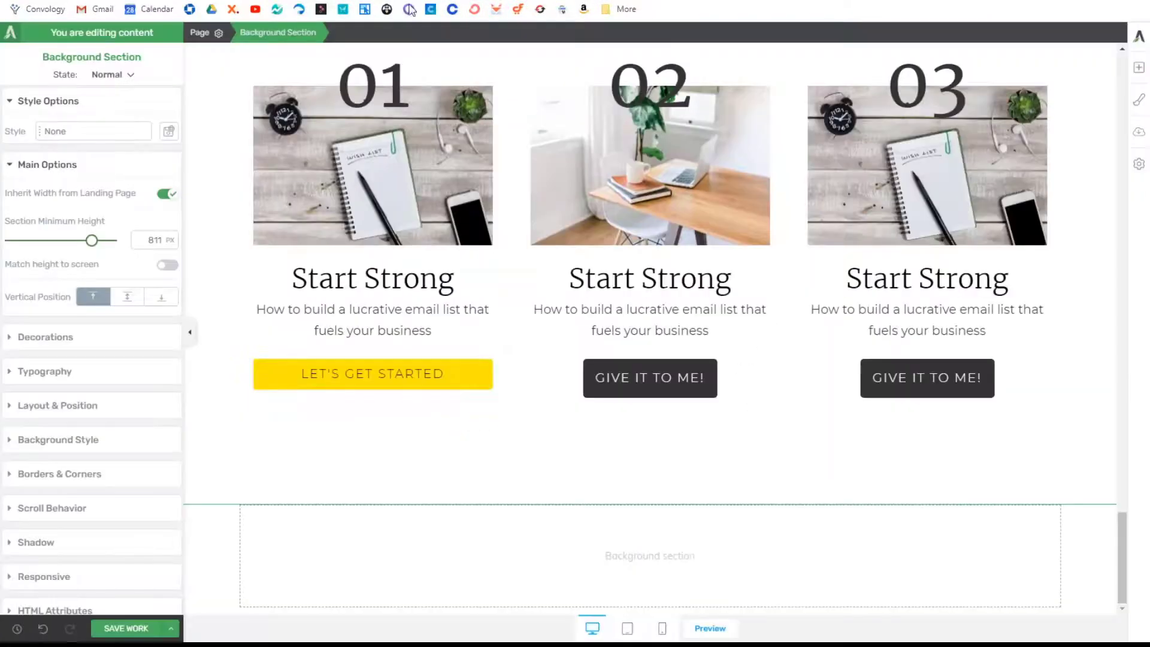
Step: Set the font size of the first column's LET'S GET STARTED button text to 20 px
left_click(437, 382)
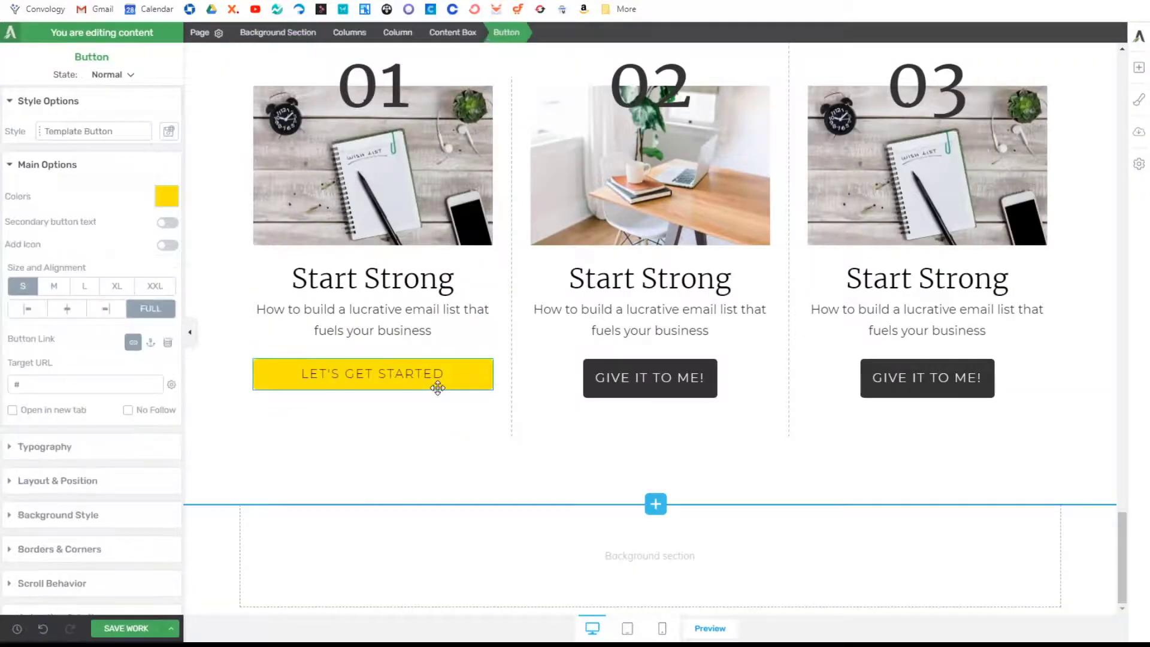
left_click(52, 480)
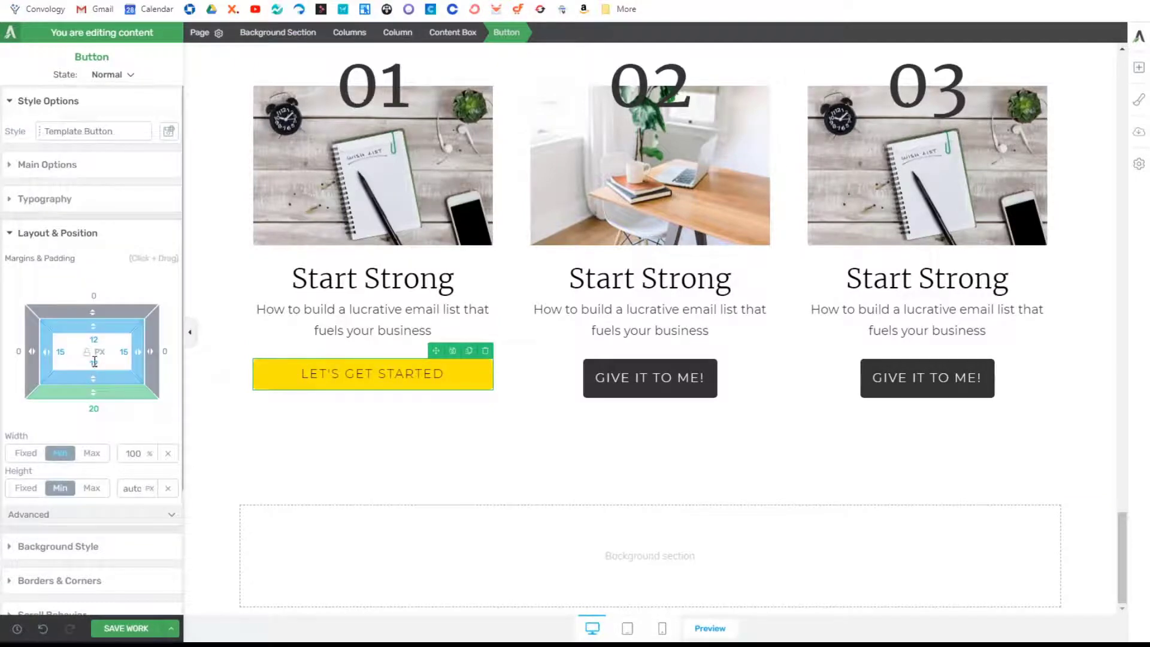
left_click(354, 376)
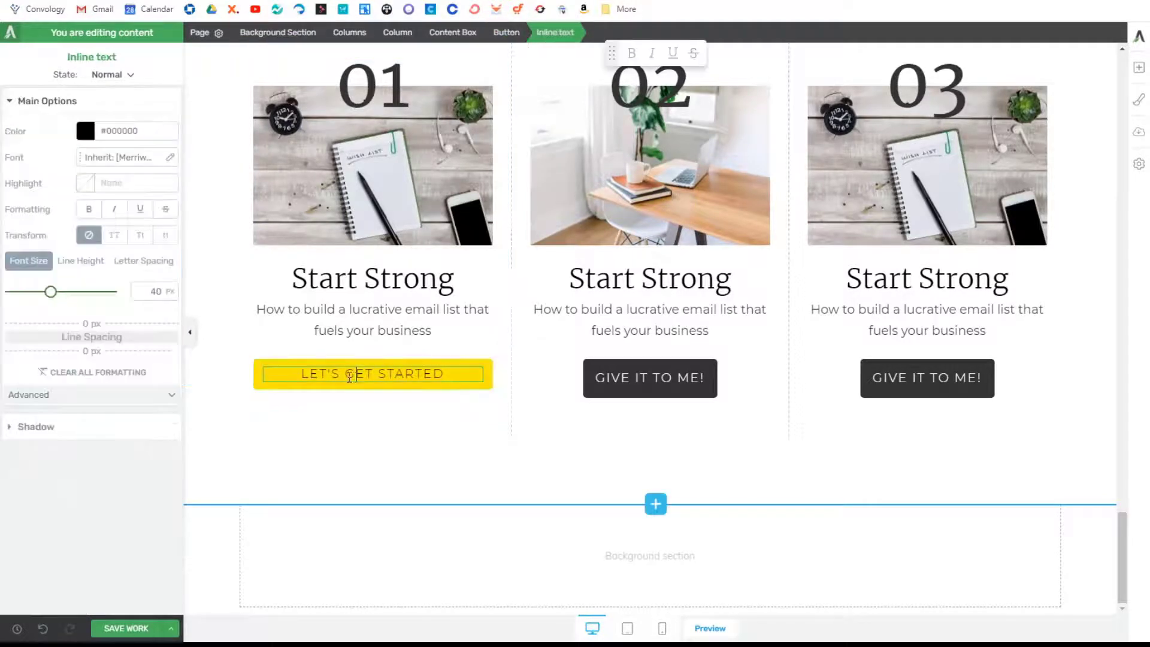
type("20")
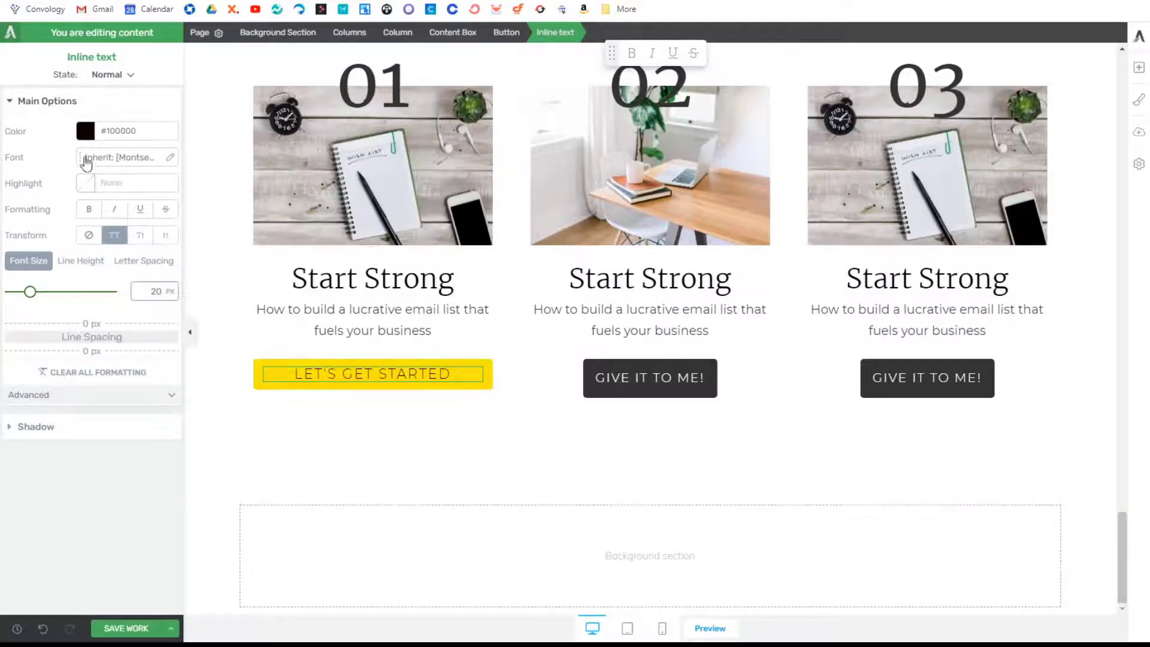
Step: Set the first column's LET'S GET STARTED button's top and bottom padding to 15 px
left_click(257, 369)
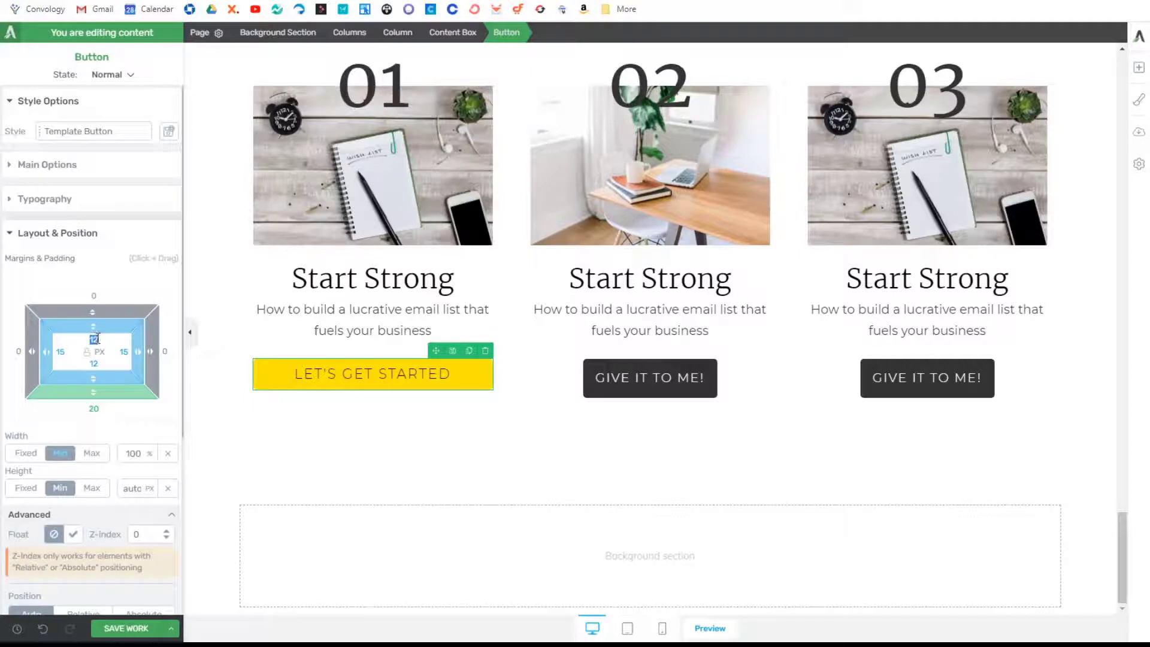
type("15")
left_click(96, 363)
type("15")
left_click(487, 453)
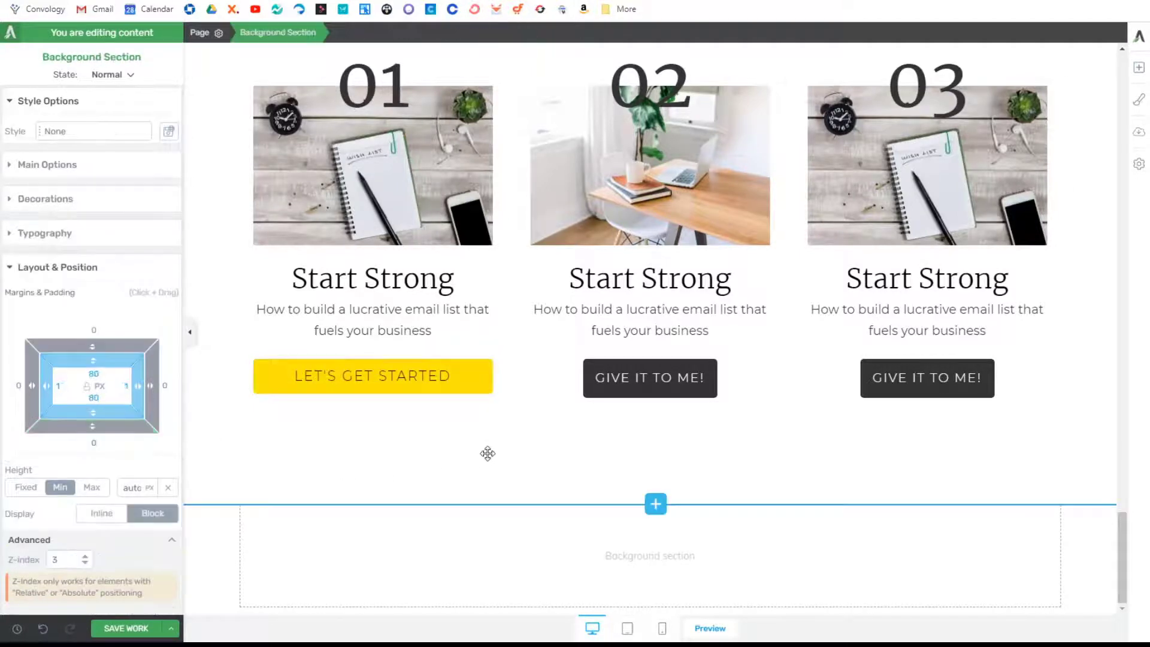
Step: Copy the yellow LET'S GET STARTED button into the second and third columns, replacing their GIVE IT TO ME! buttons
left_click(470, 352)
left_click_drag(437, 352, 904, 356)
left_click(745, 350)
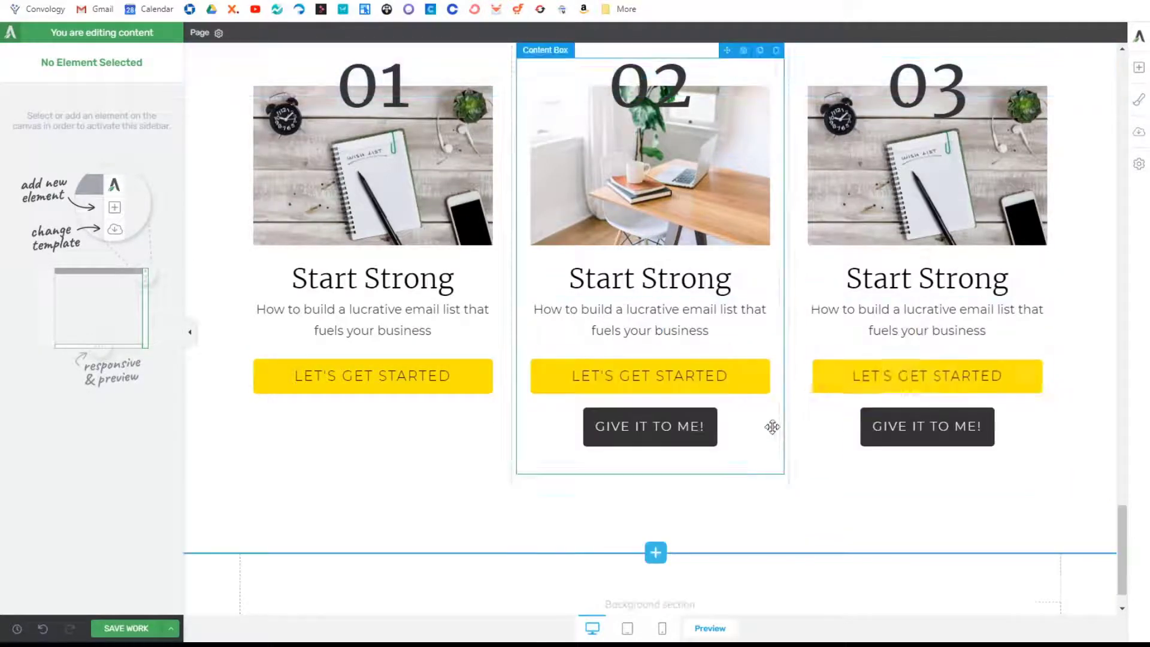
left_click(711, 401)
left_click(990, 401)
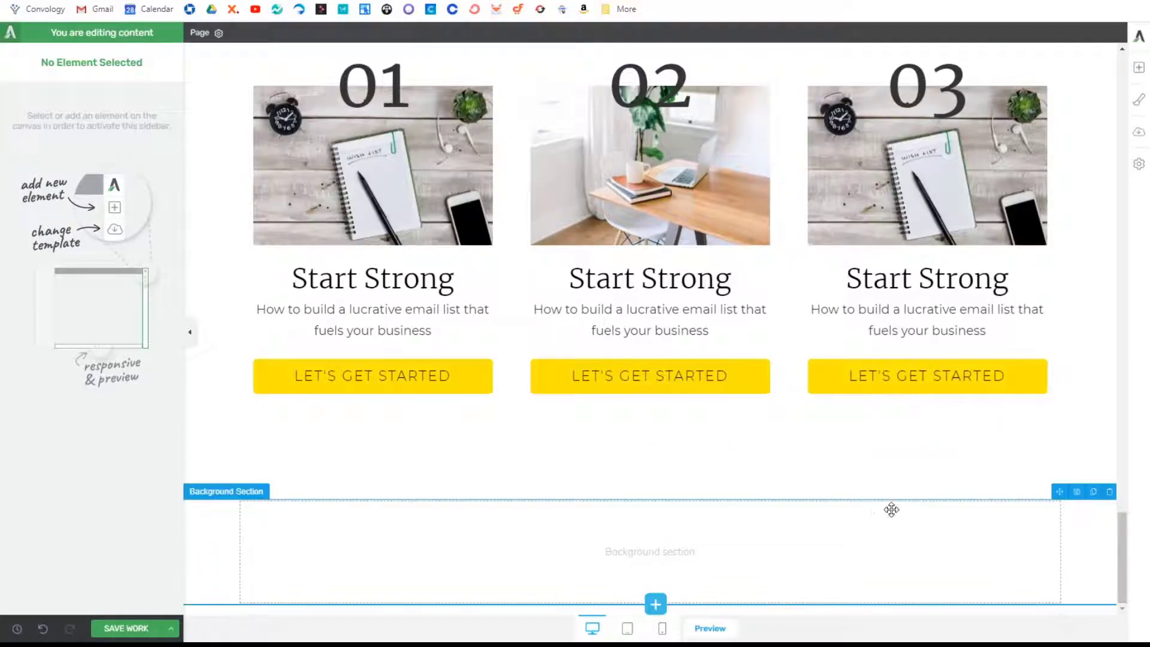
Step: Save the page and look over the three-column collection section
left_click(891, 509)
scroll(810, 487, "up", 4)
scroll(811, 473, "down", 2)
left_click(115, 628)
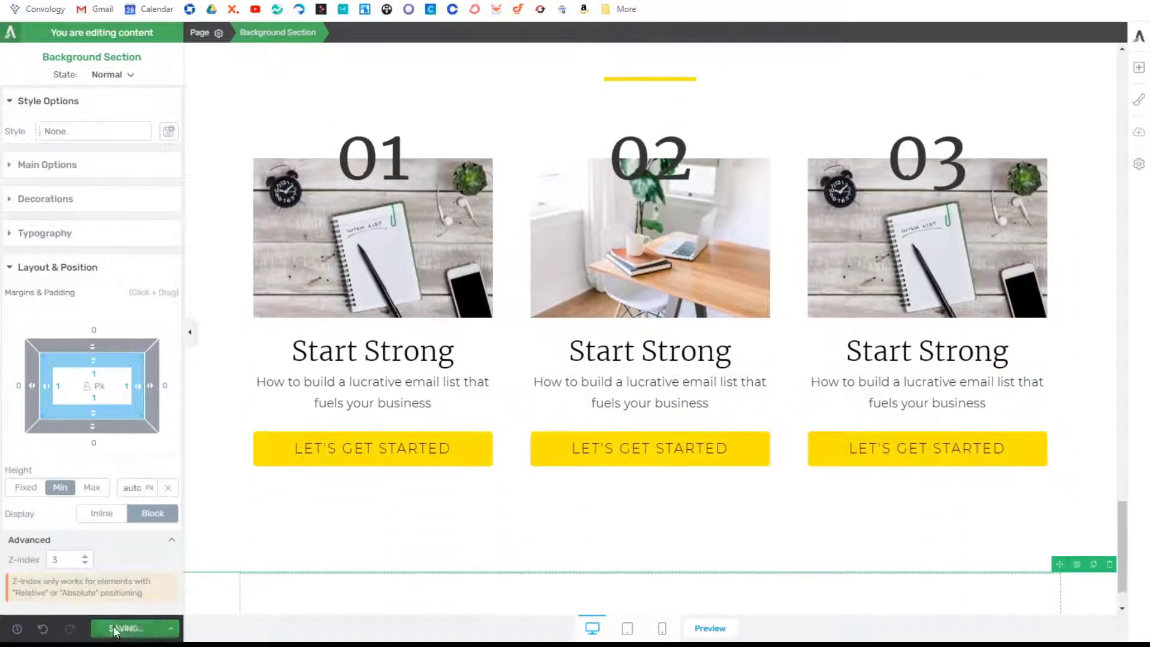
scroll(784, 324, "up", 5)
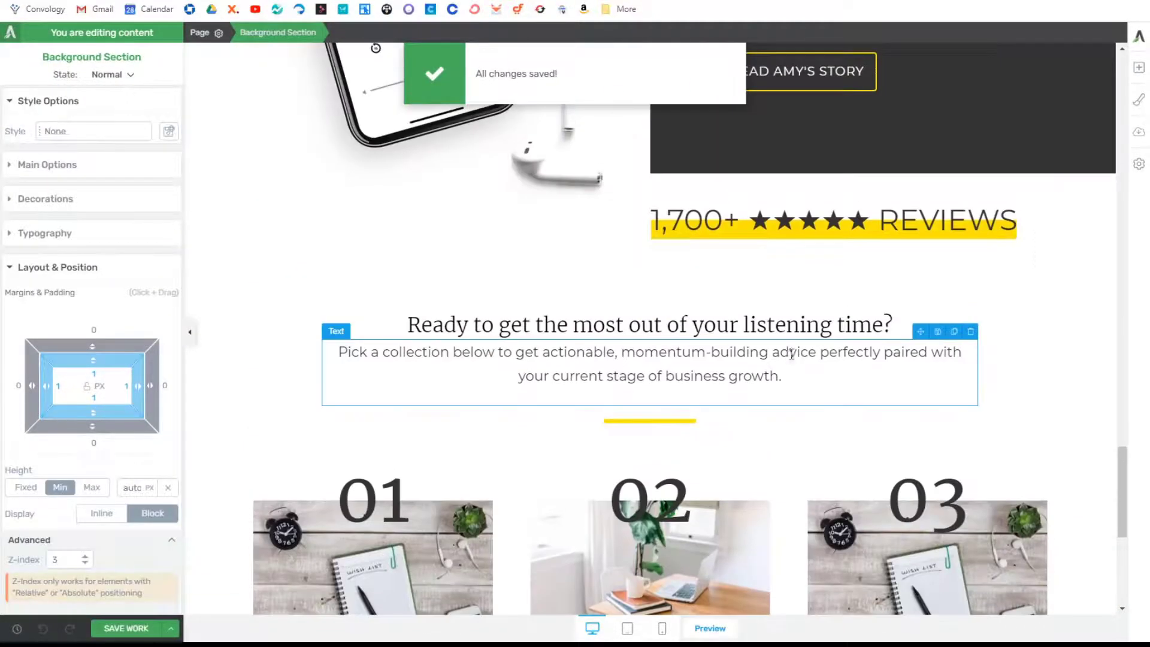
scroll(968, 361, "down", 5)
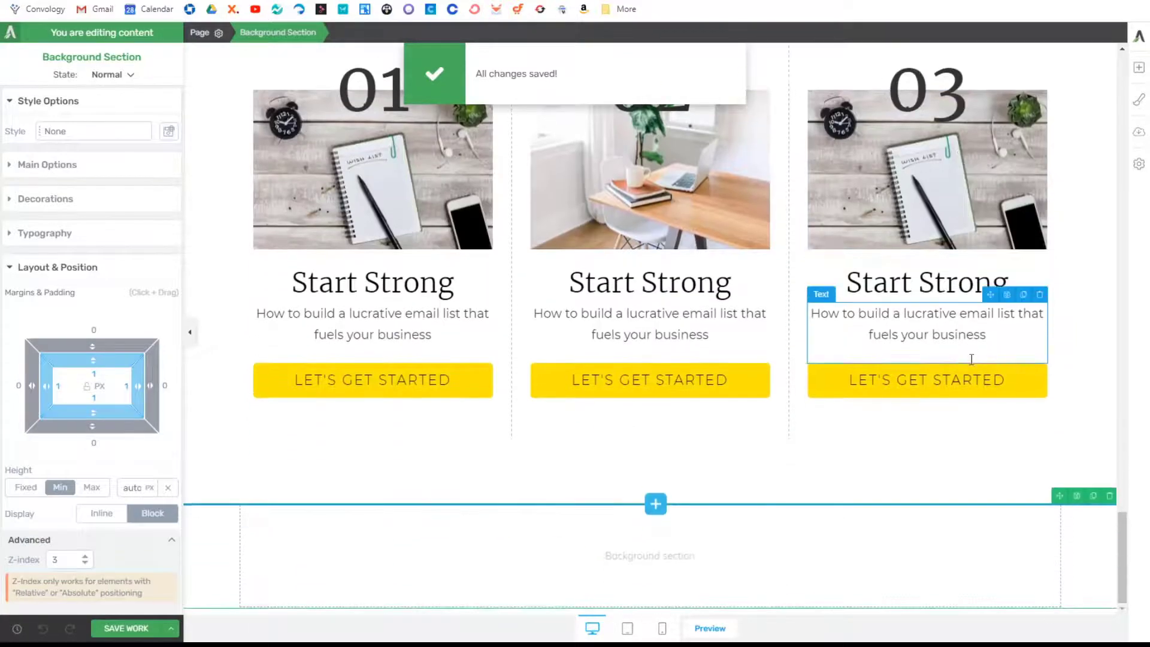
Step: Compare the three-column collection section with the reference site's collection section
scroll(971, 358, "up", 2)
scroll(971, 359, "down", 3)
scroll(971, 359, "up", 2)
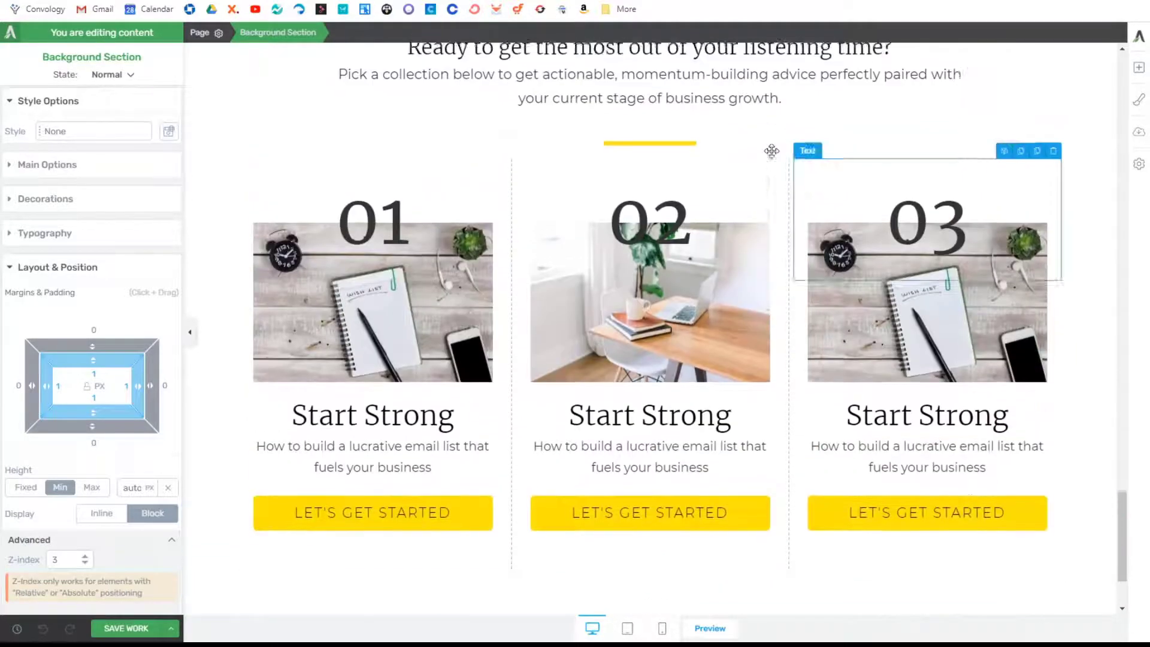
left_click(634, 1)
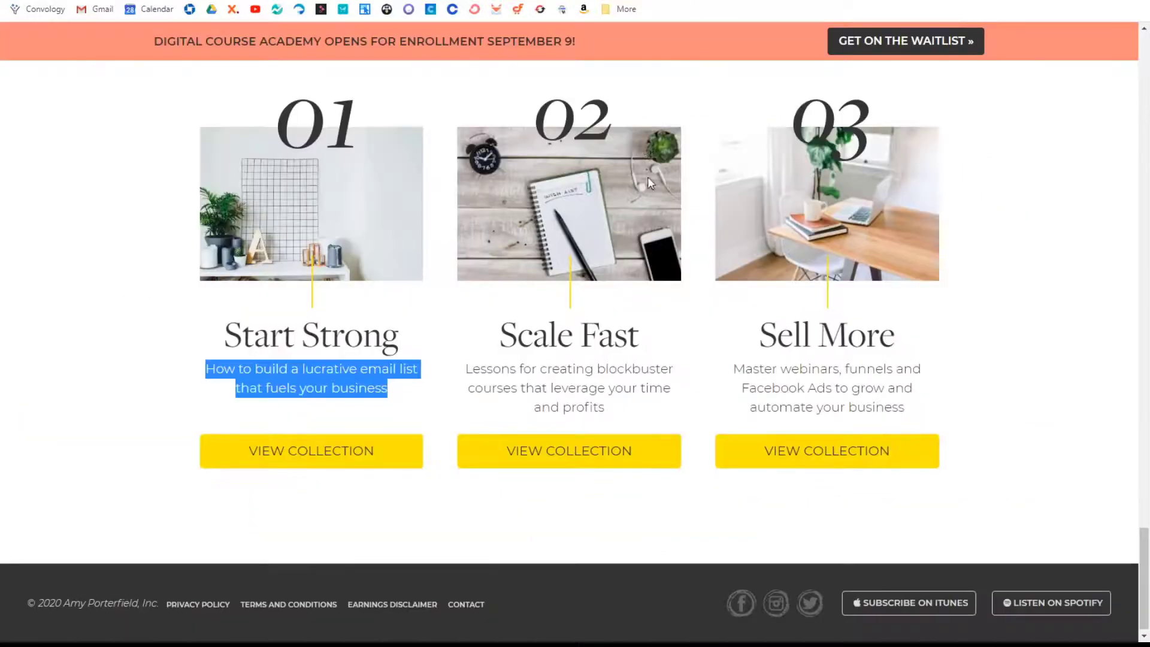
key("ctrl+shift+Tab")
key("ctrl+Tab")
key("ctrl+shift+Tab")
key("ctrl+Tab")
key("ctrl+shift+Tab")
scroll(650, 305, "down", 2)
key("ctrl+Tab")
key("ctrl+shift+Tab")
Step: Try bolding the first column's LET'S GET STARTED button text
left_click(385, 381)
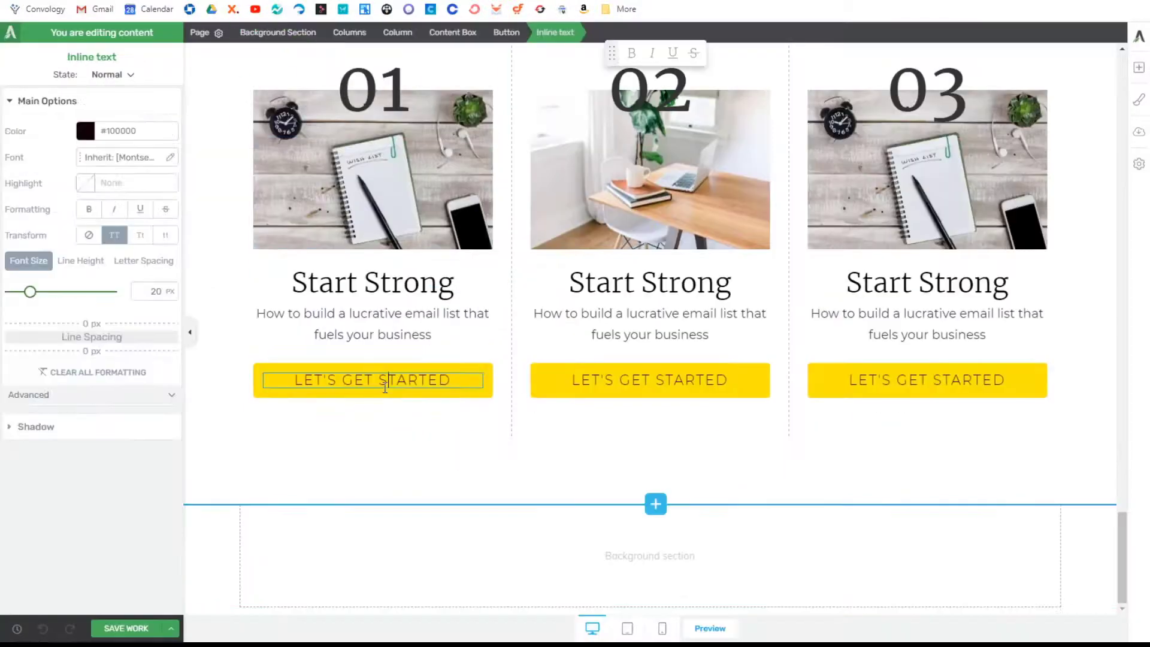
triple_click(386, 377)
key("ctrl+b")
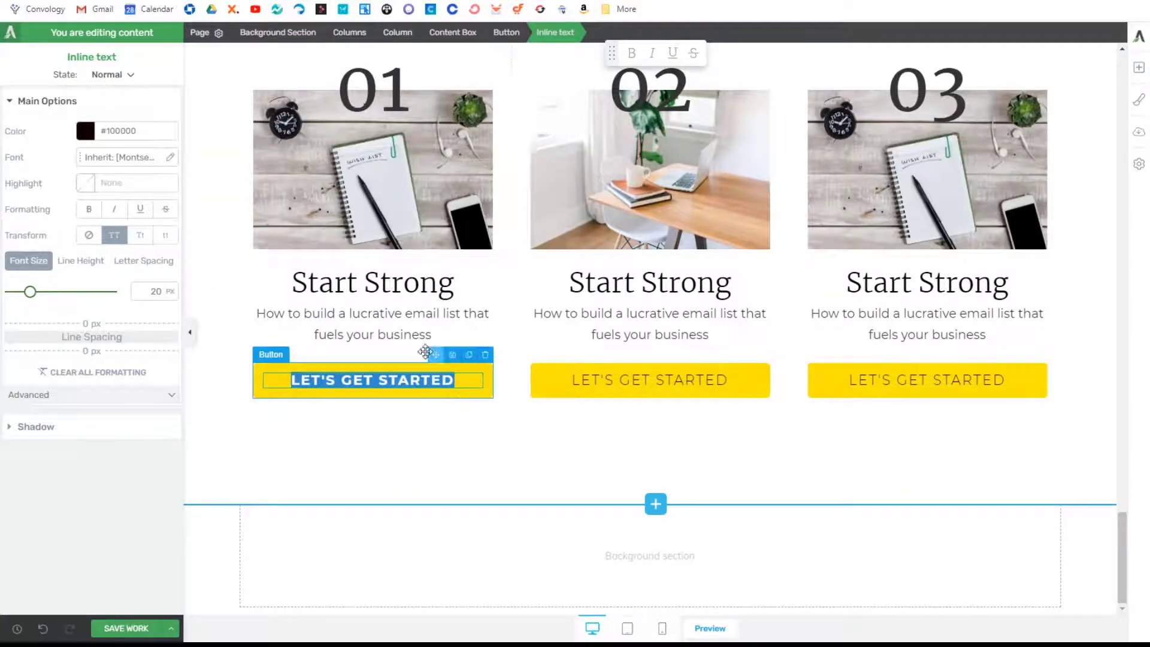
left_click(443, 468)
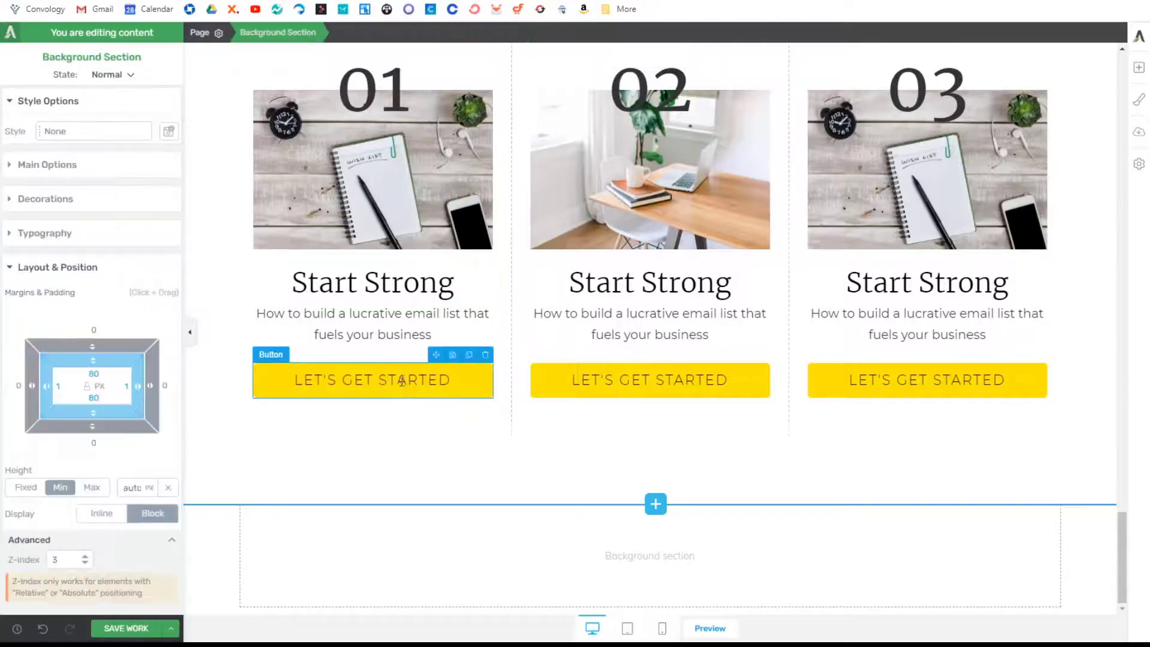
Step: Browse the new-footer templates in the global settings and try starting a footer from Copyright 01
key("ctrl+Tab")
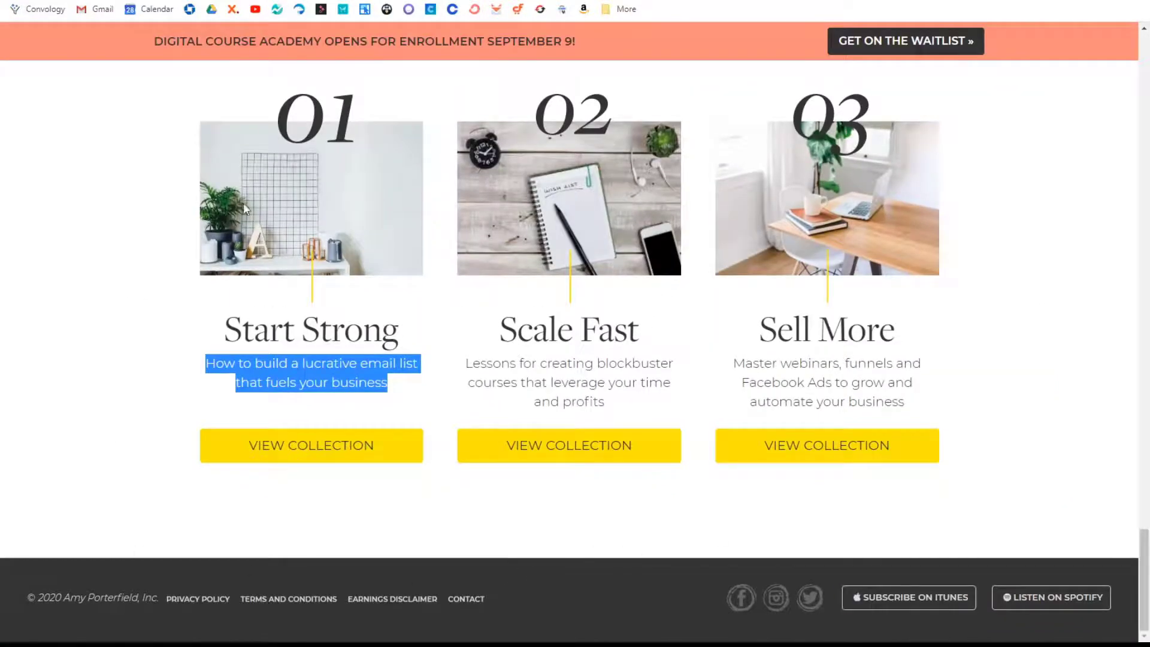
key("ctrl+shift+Tab")
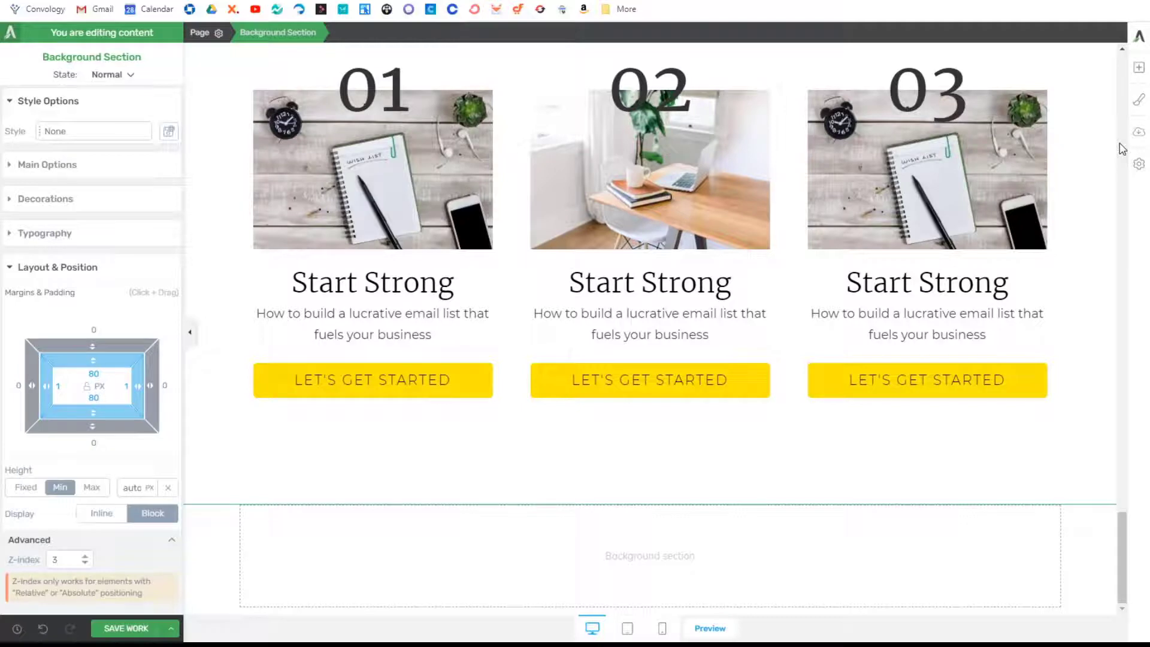
left_click(1137, 166)
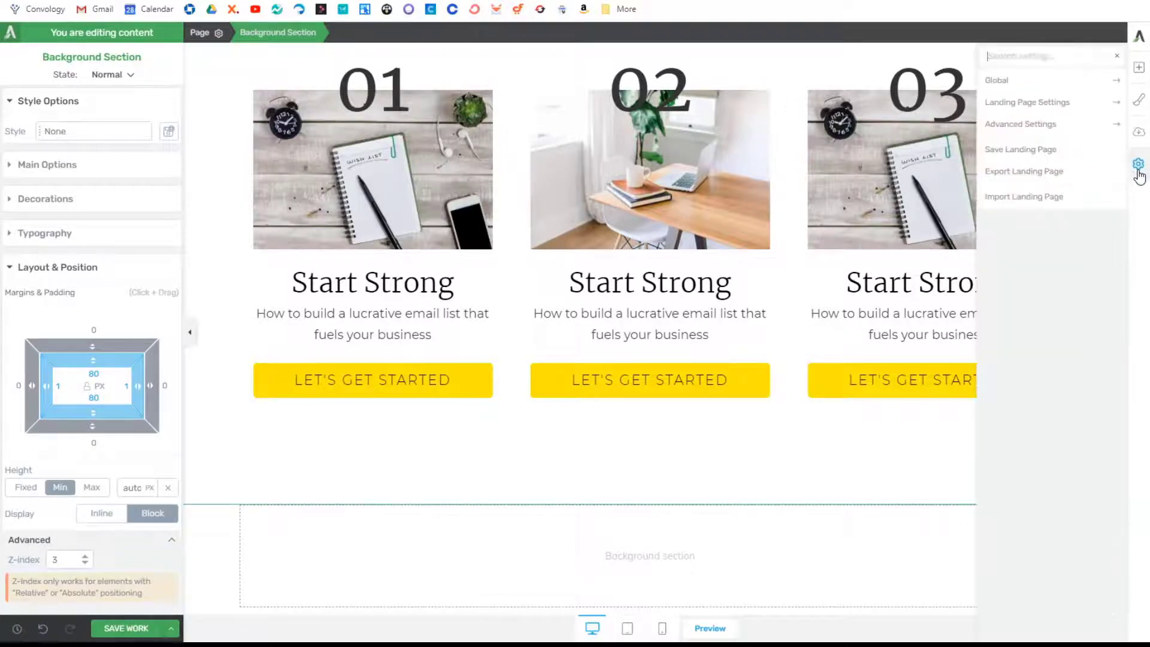
left_click(1017, 86)
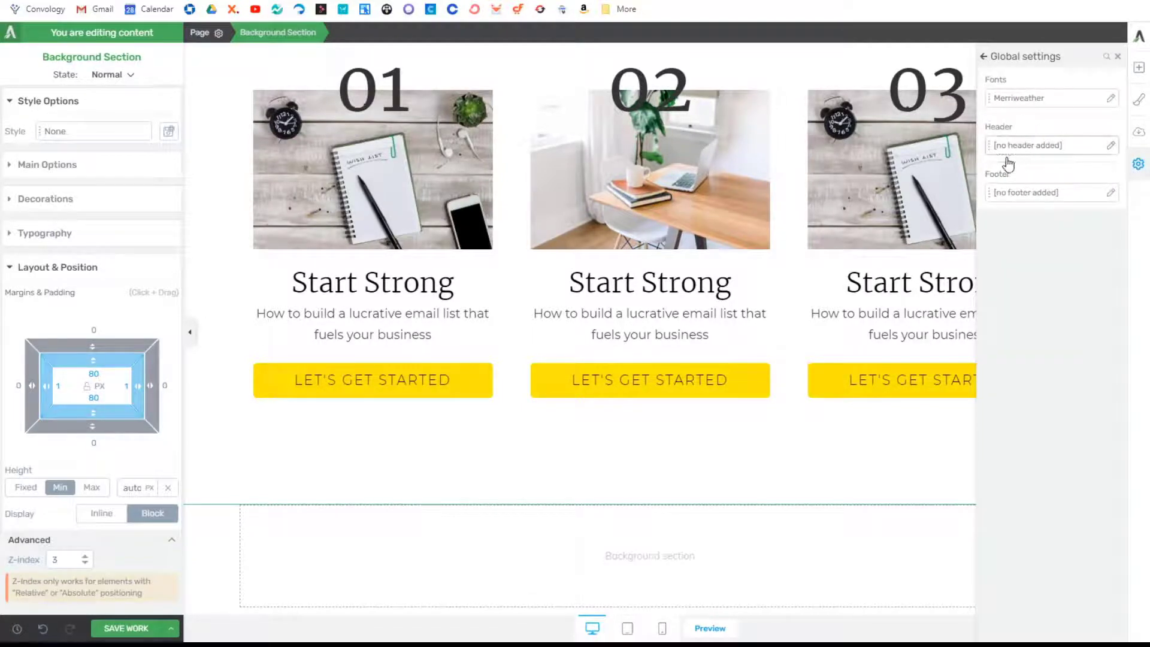
key("Escape")
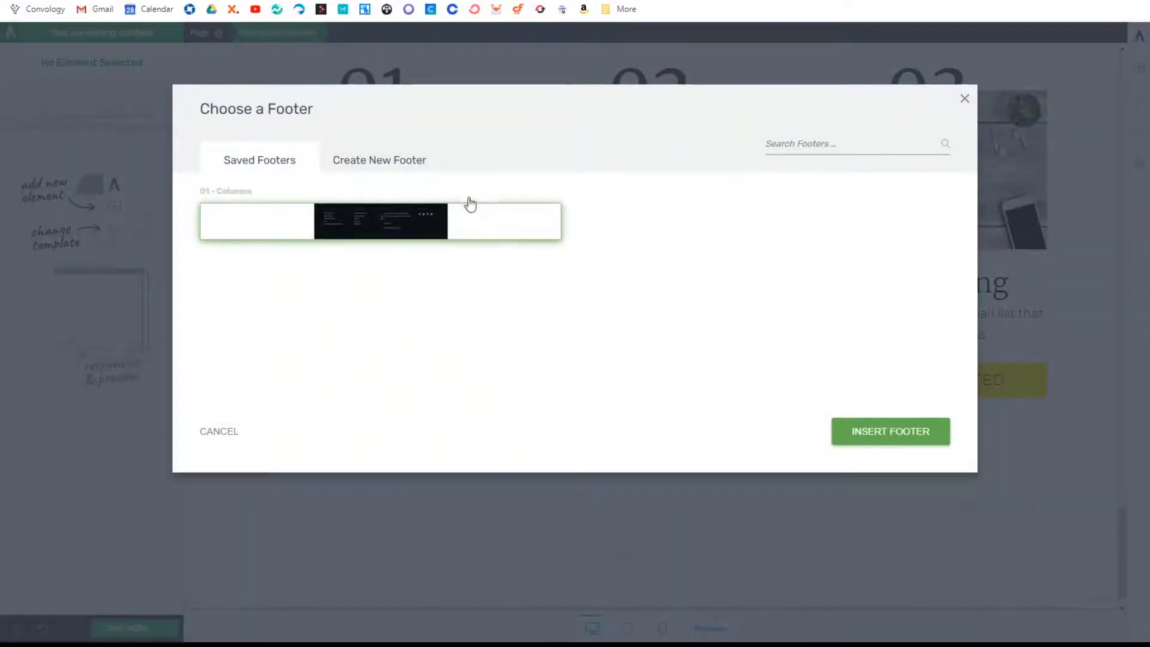
left_click(400, 161)
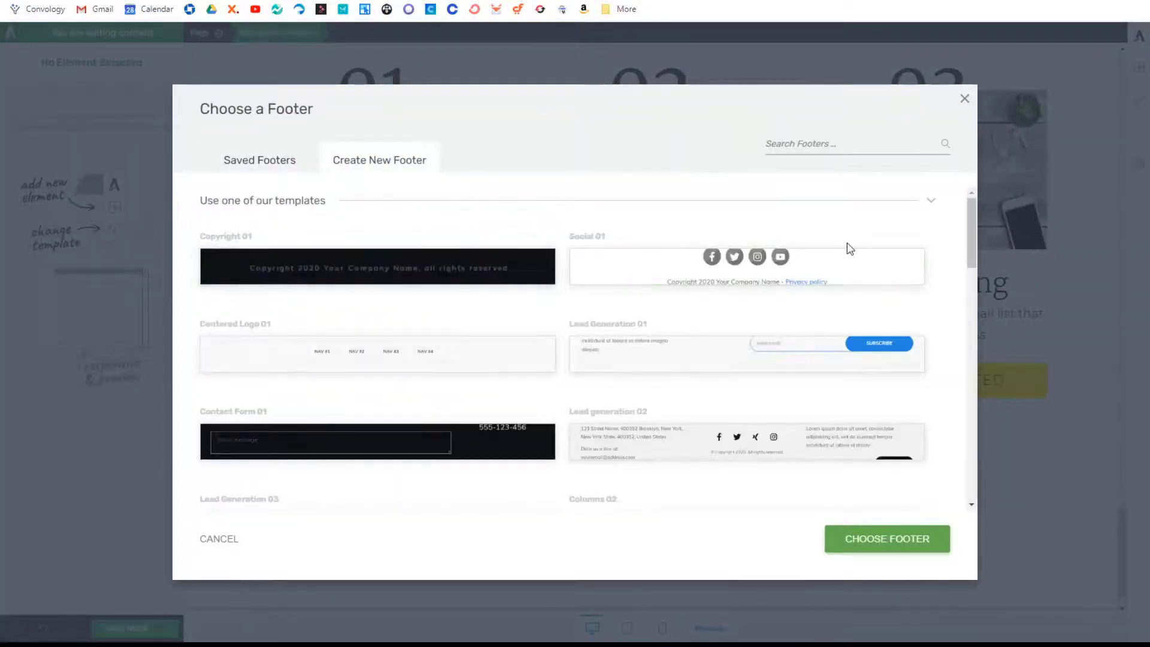
scroll(752, 377, "down", 5)
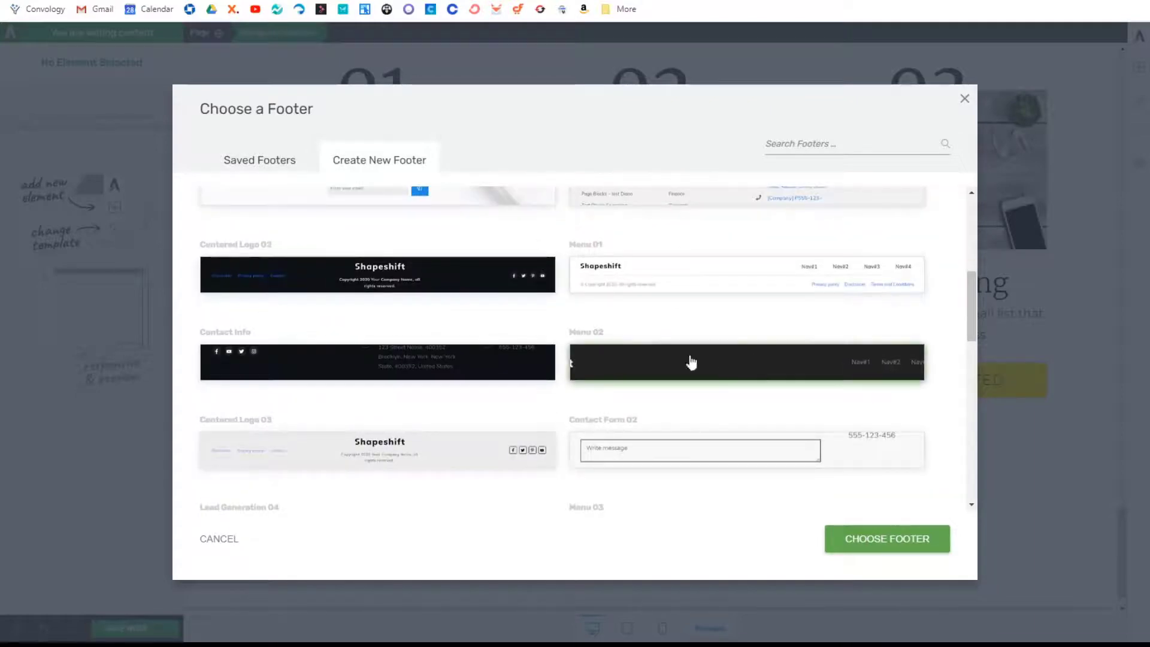
scroll(707, 395, "down", 10)
left_click(707, 377)
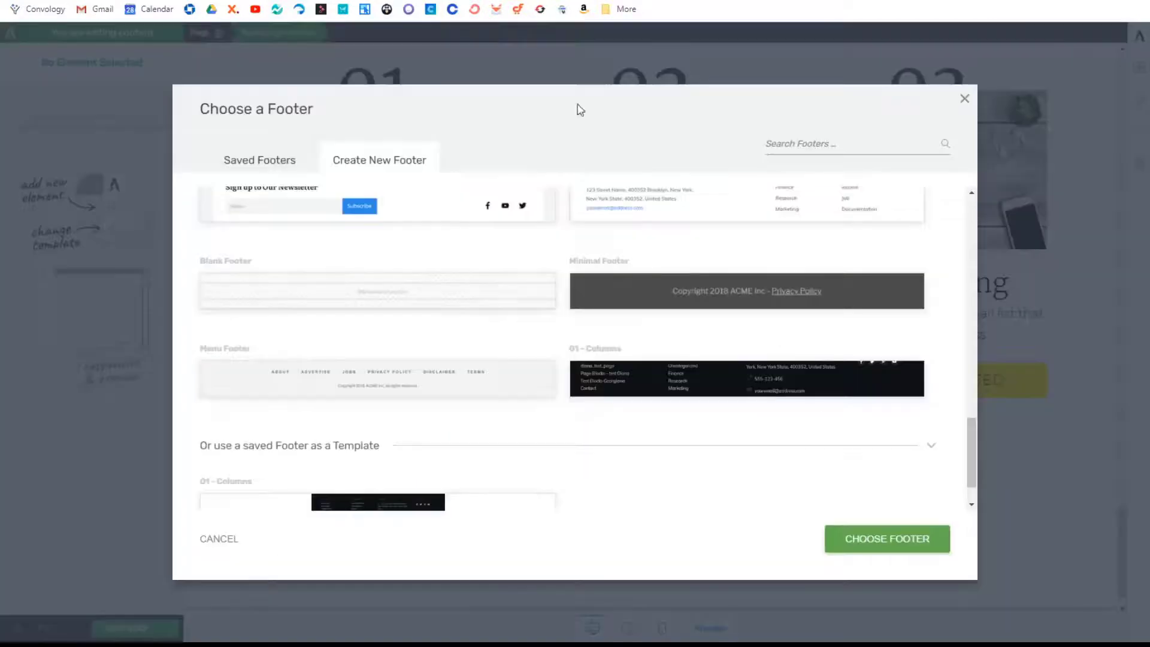
scroll(675, 298, "down", 2)
scroll(659, 310, "up", 5)
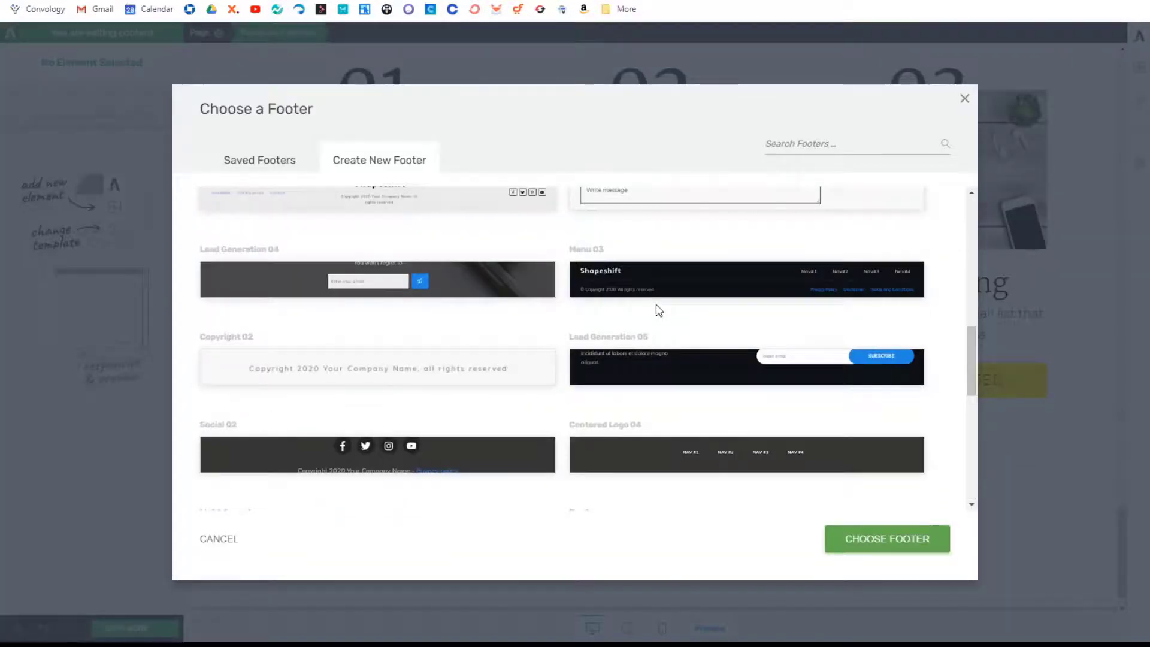
scroll(659, 310, "up", 3)
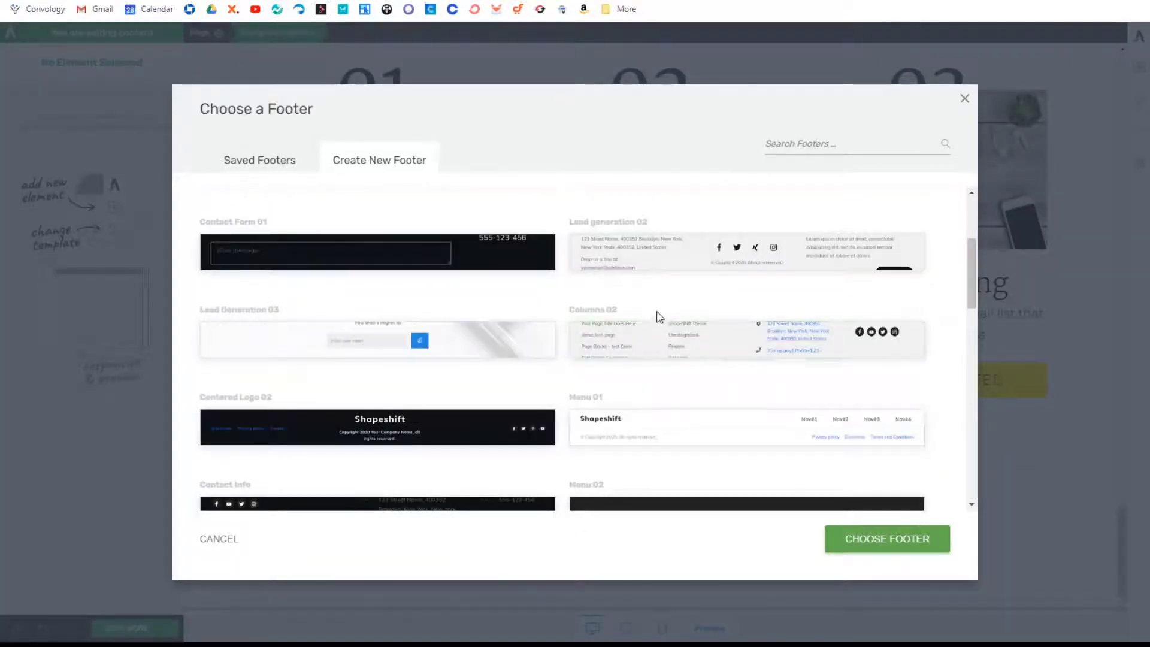
scroll(658, 316, "up", 2)
scroll(654, 317, "down", 3)
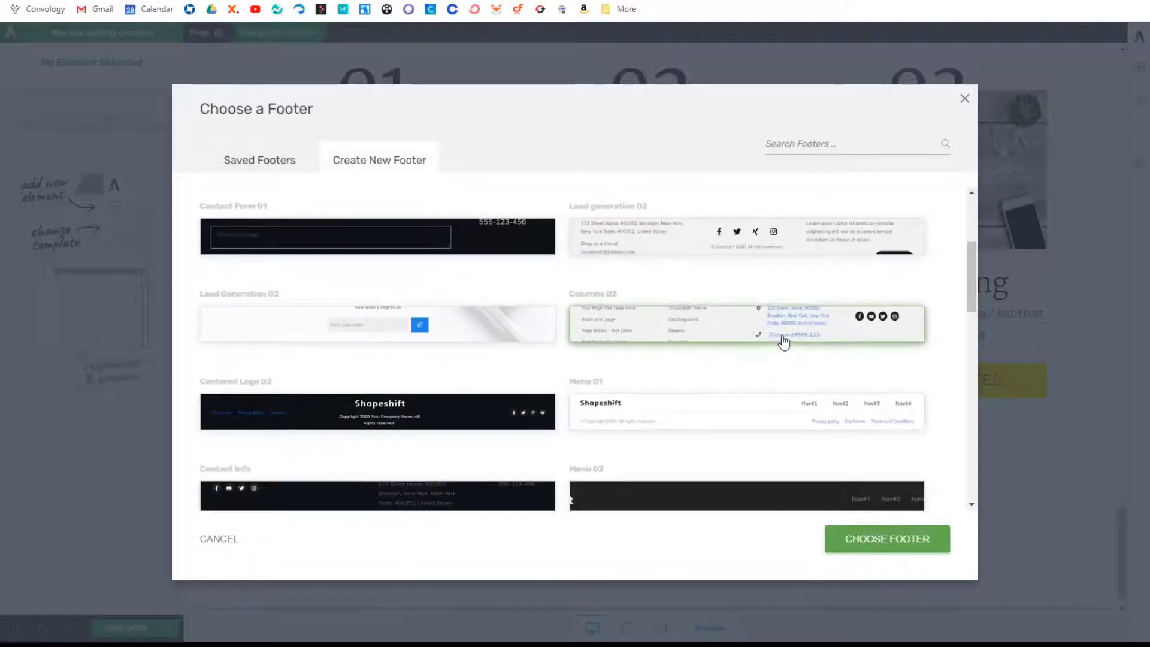
scroll(775, 372, "up", 3)
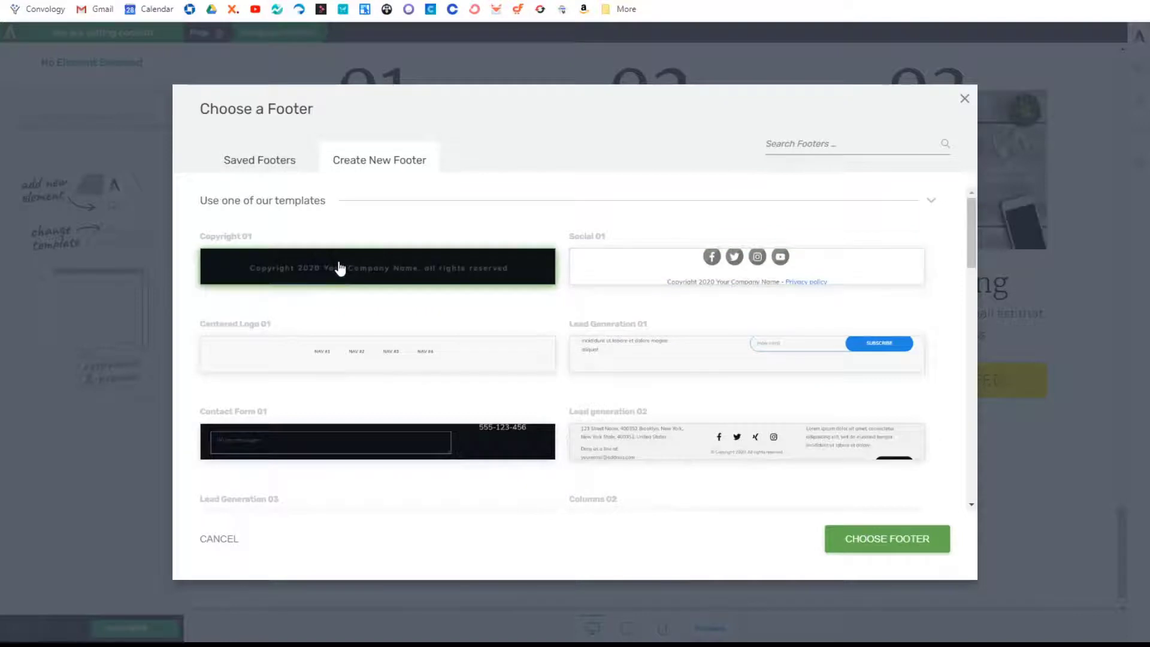
left_click(880, 537)
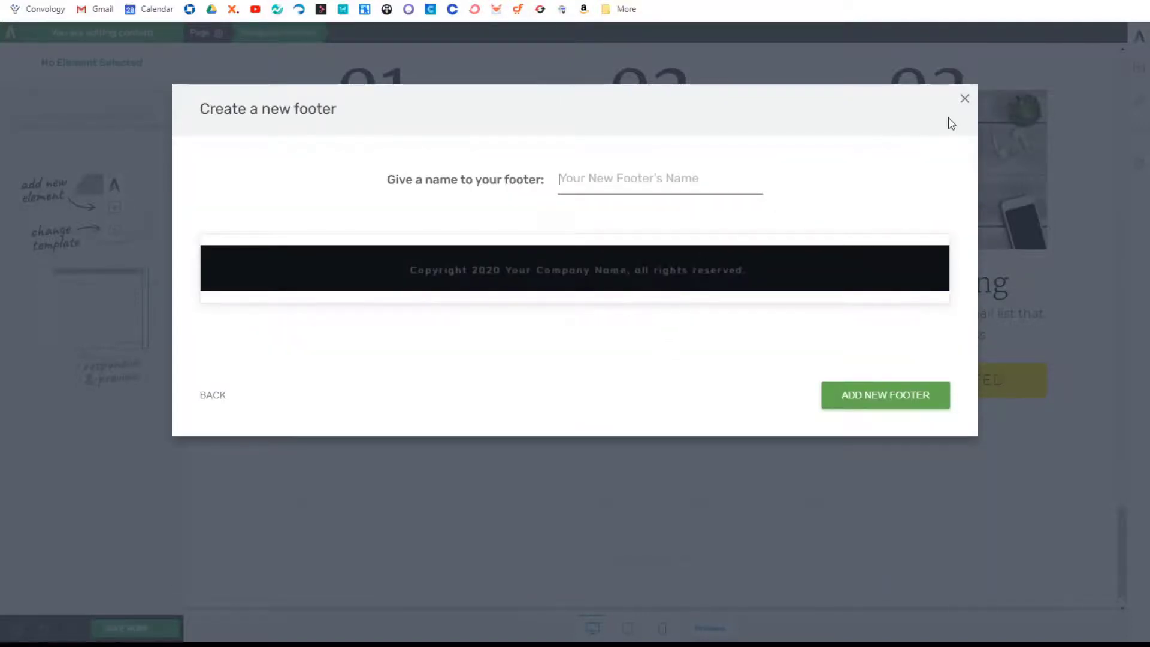
left_click(965, 100)
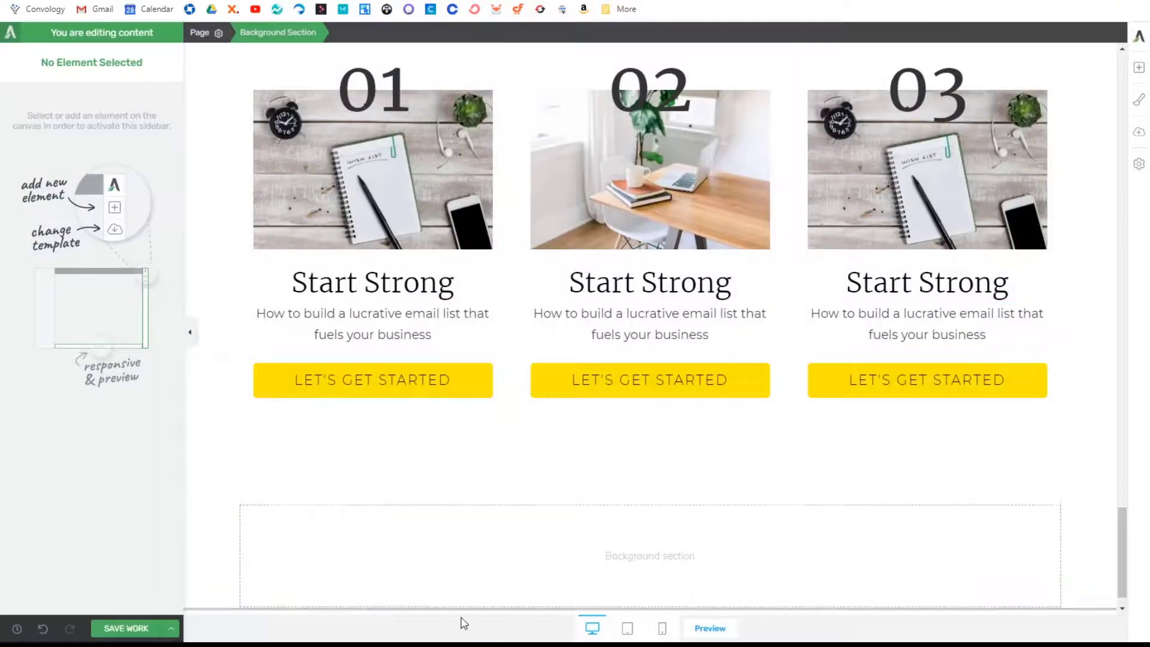
Step: Sample the reference site's dark footer colour and set the empty bottom background section's background colour to #333333
left_click(311, 550)
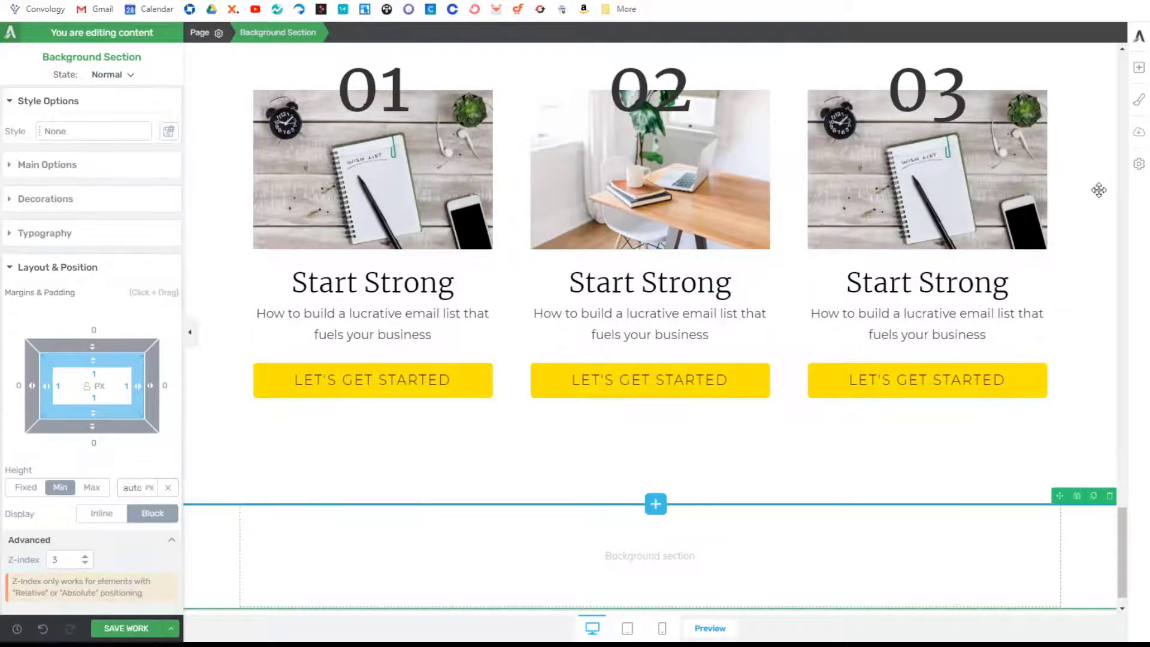
left_click(59, 167)
left_click(56, 440)
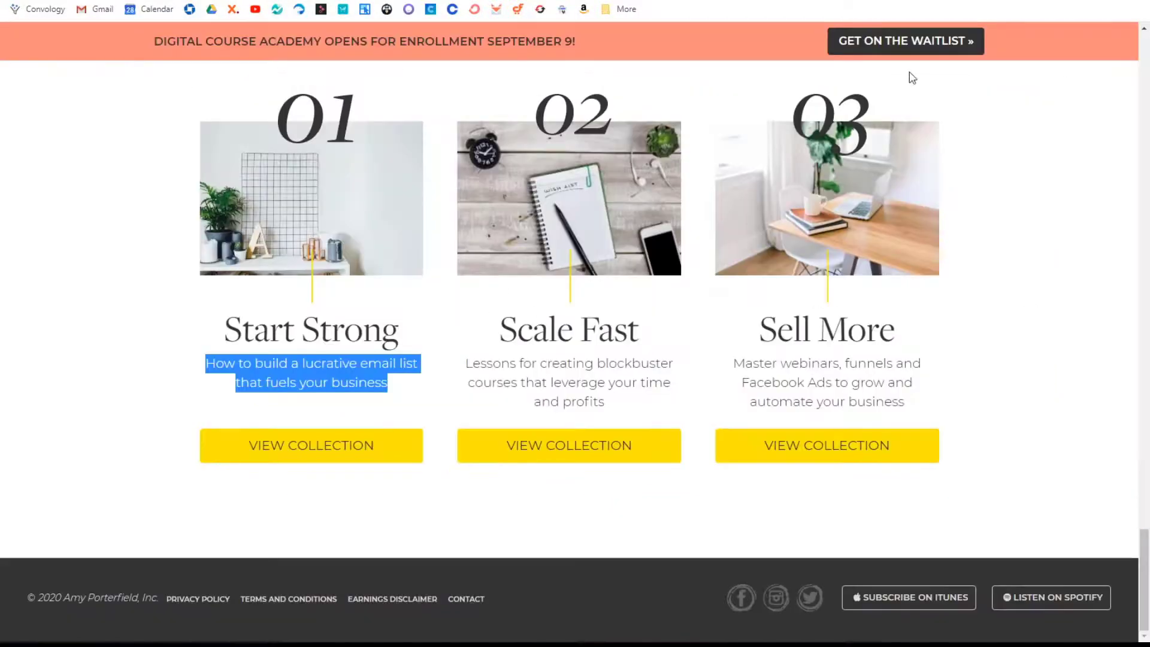
left_click(942, 0)
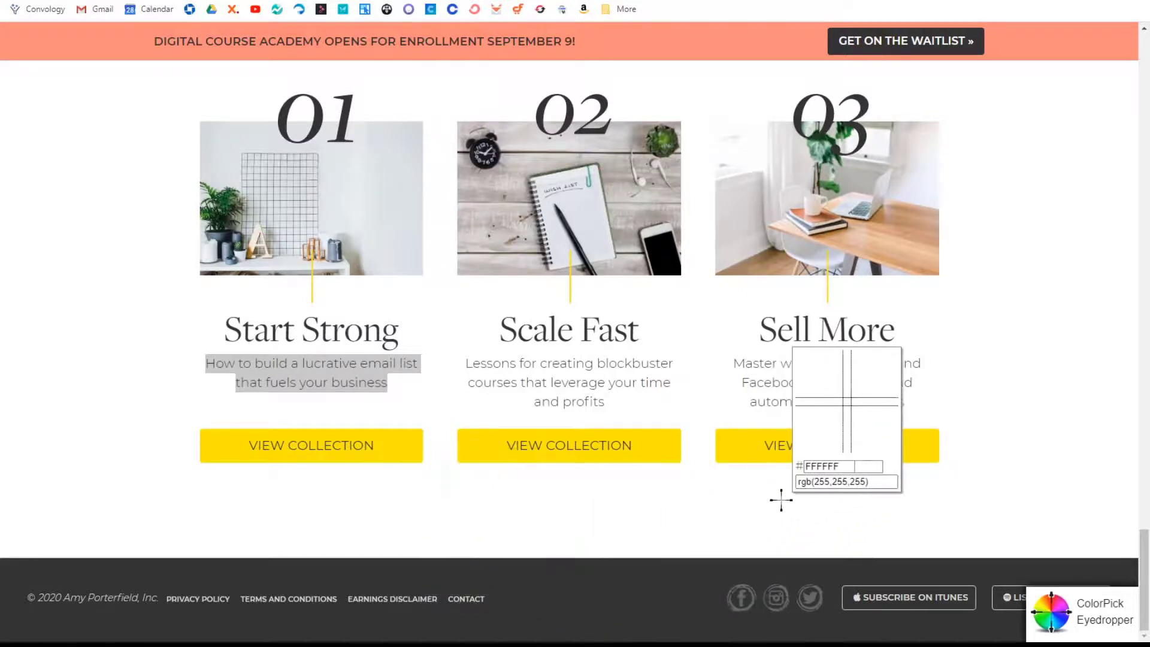
left_click(492, 465)
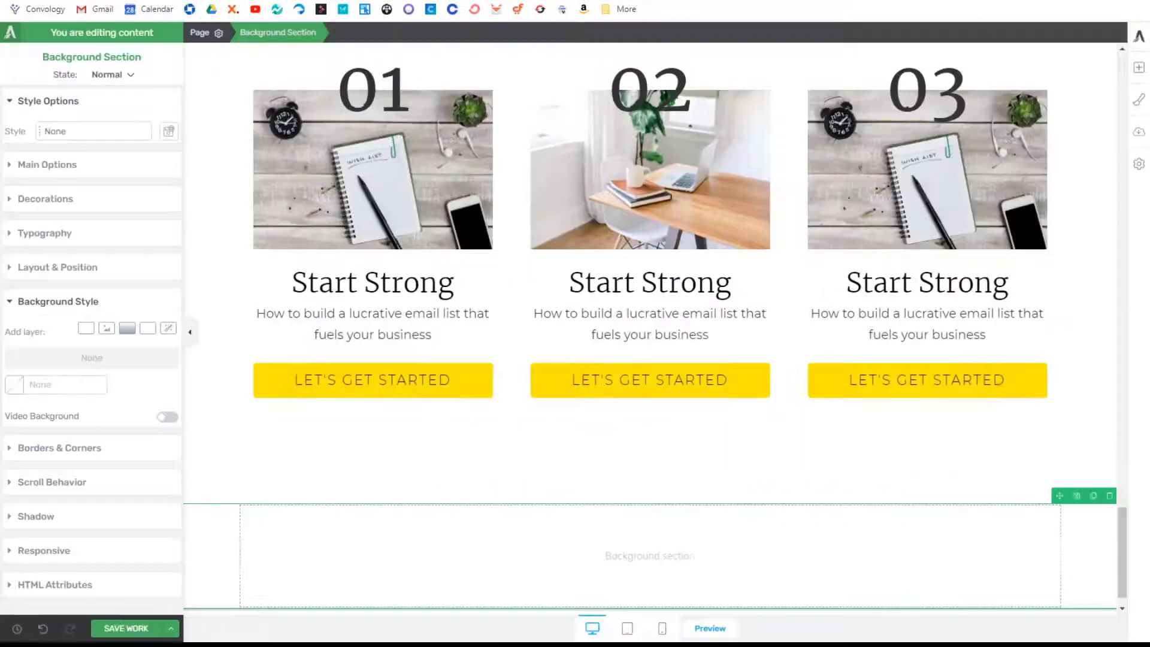
left_click(14, 384)
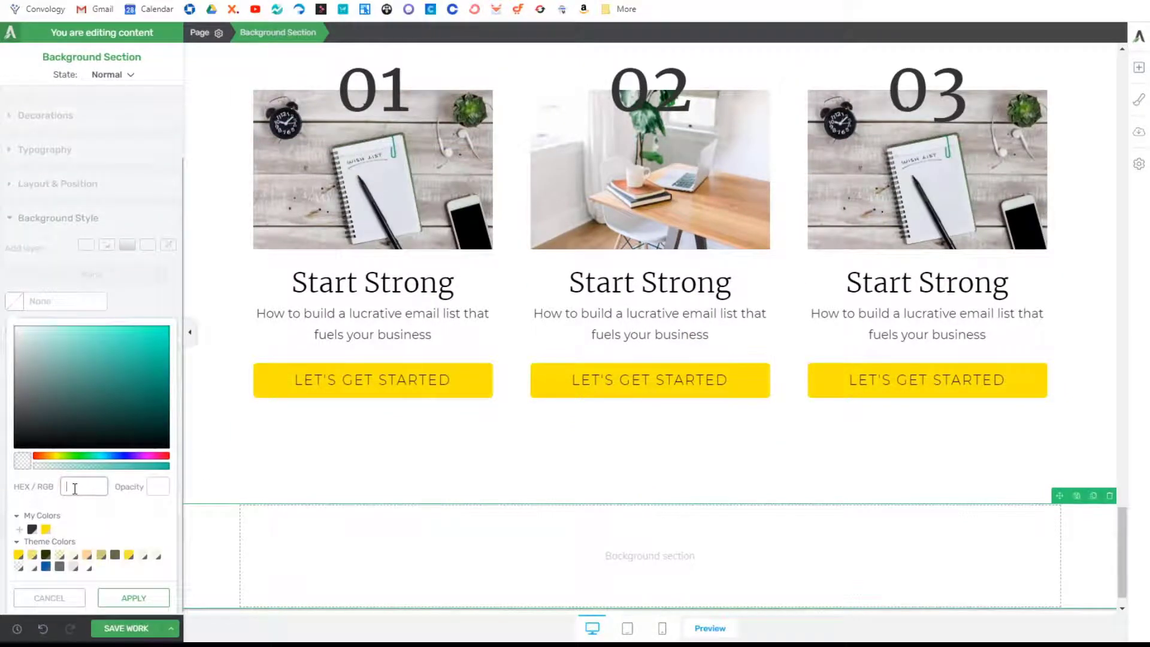
left_click(75, 486)
type("333333")
left_click(134, 598)
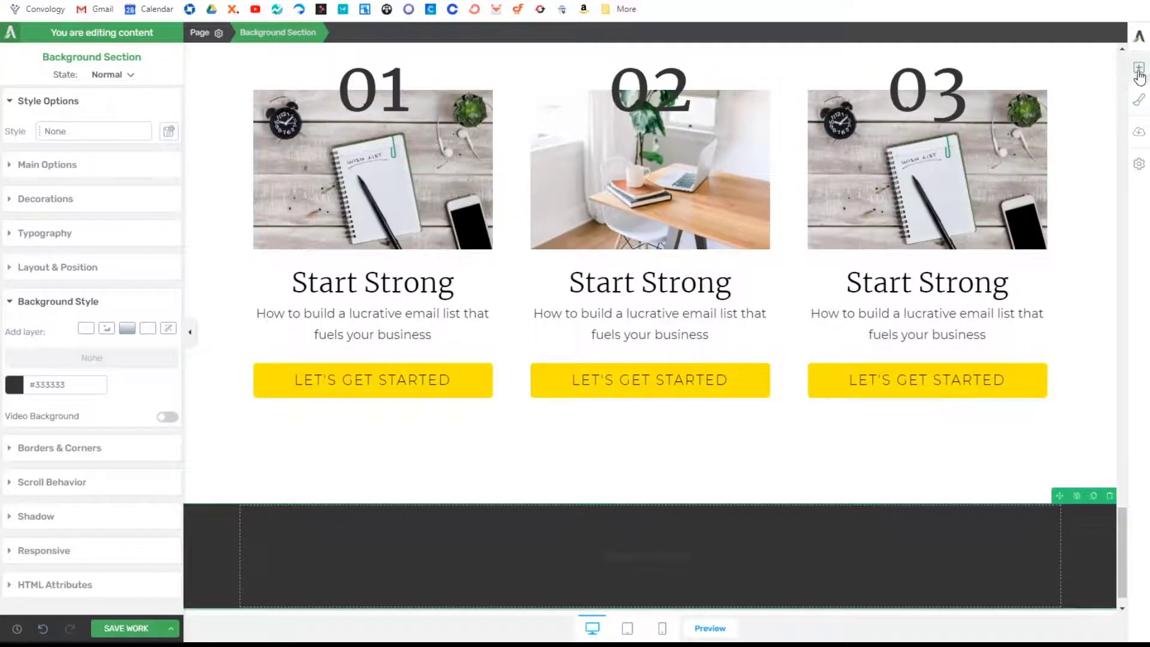
Step: Insert a three-column layout into the dark footer section and resize it to one wide first column and two narrower, equal columns
left_click(1138, 67)
left_click_drag(1089, 218, 695, 560)
left_click(663, 404)
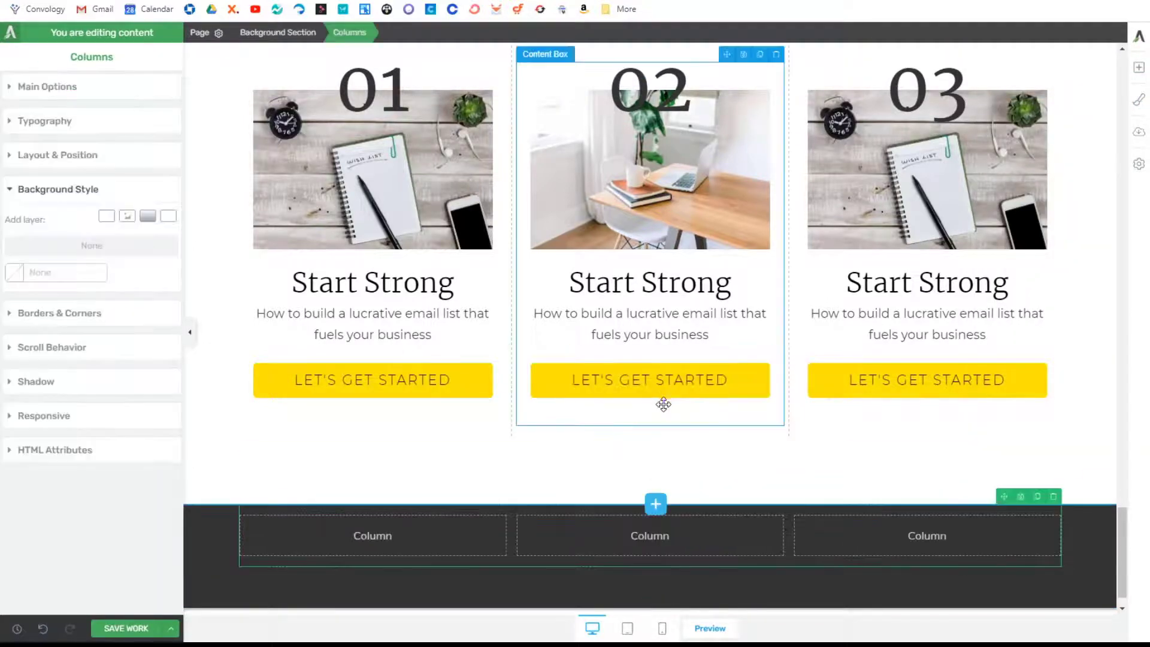
left_click_drag(508, 526, 690, 533)
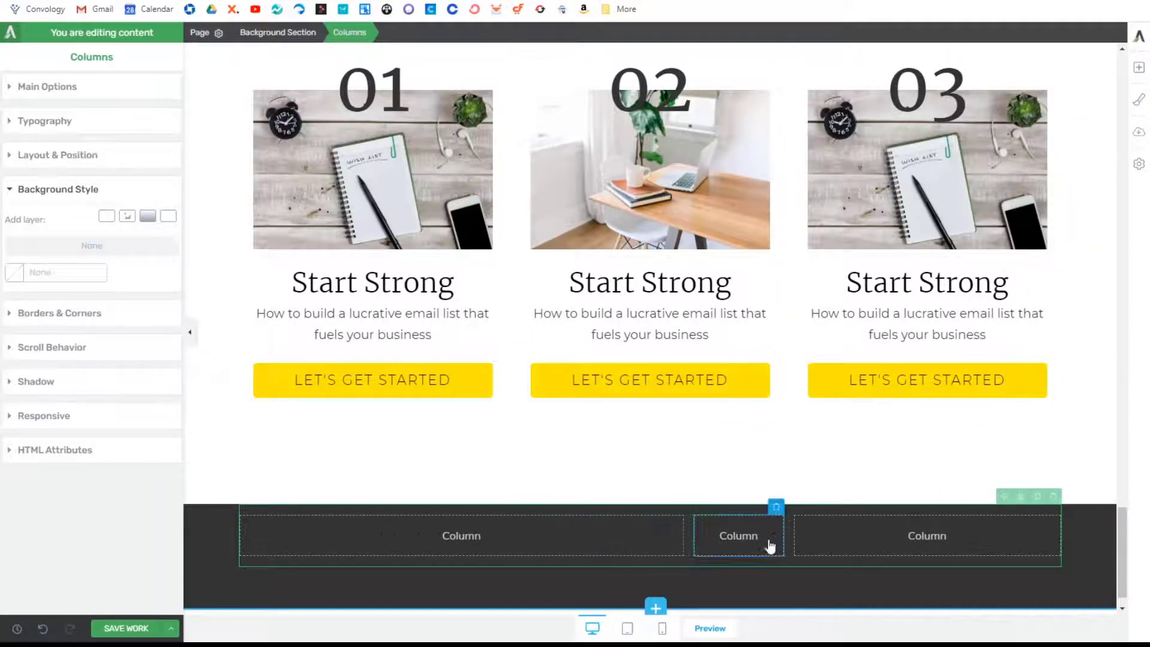
left_click_drag(788, 529, 861, 536)
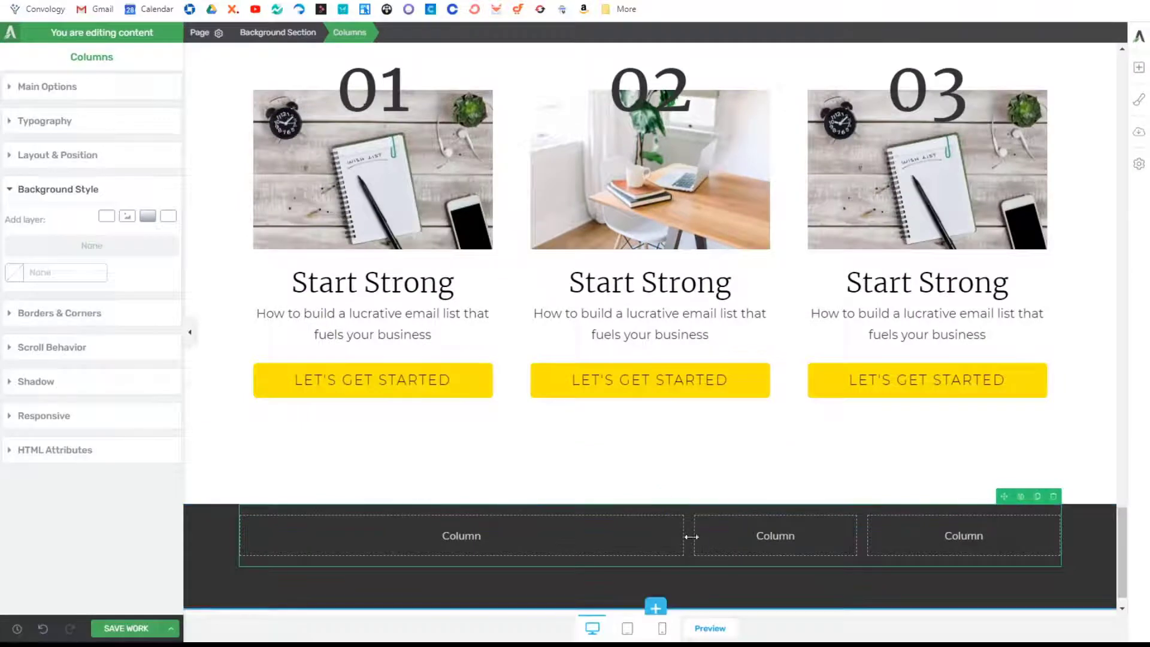
left_click_drag(688, 534, 662, 526)
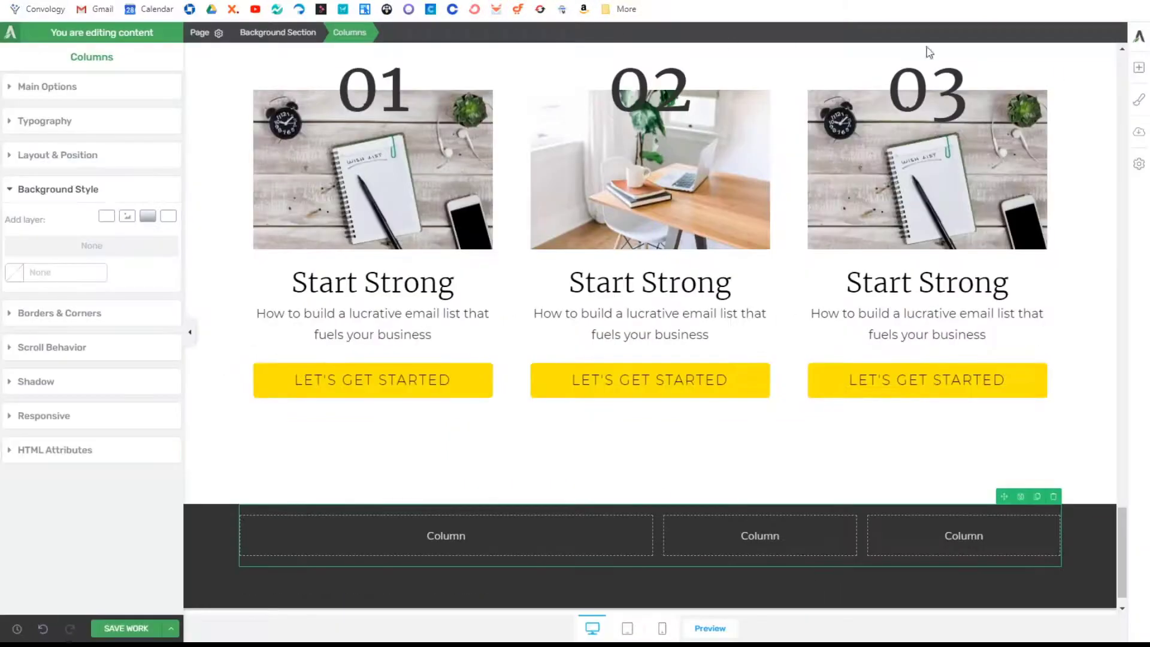
Step: Add a text element to the footer's first column and paste in the copyright line "© 2020 Amy Porterfield, Inc."
left_click(1139, 67)
left_click_drag(1009, 159, 408, 534)
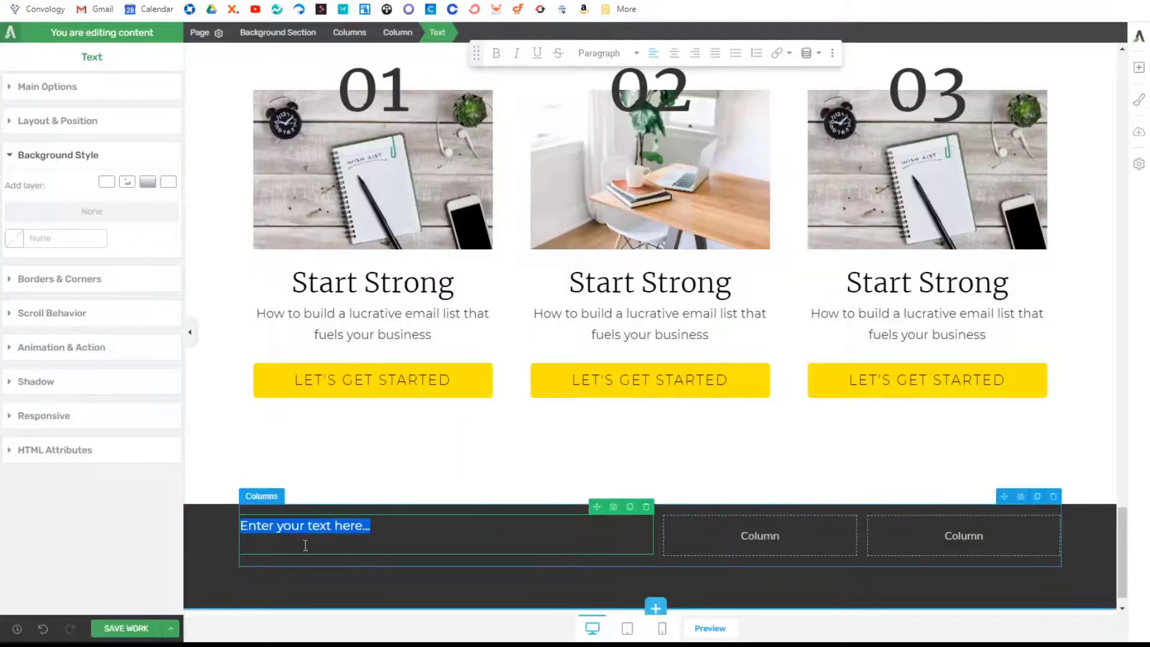
key("BackSpace")
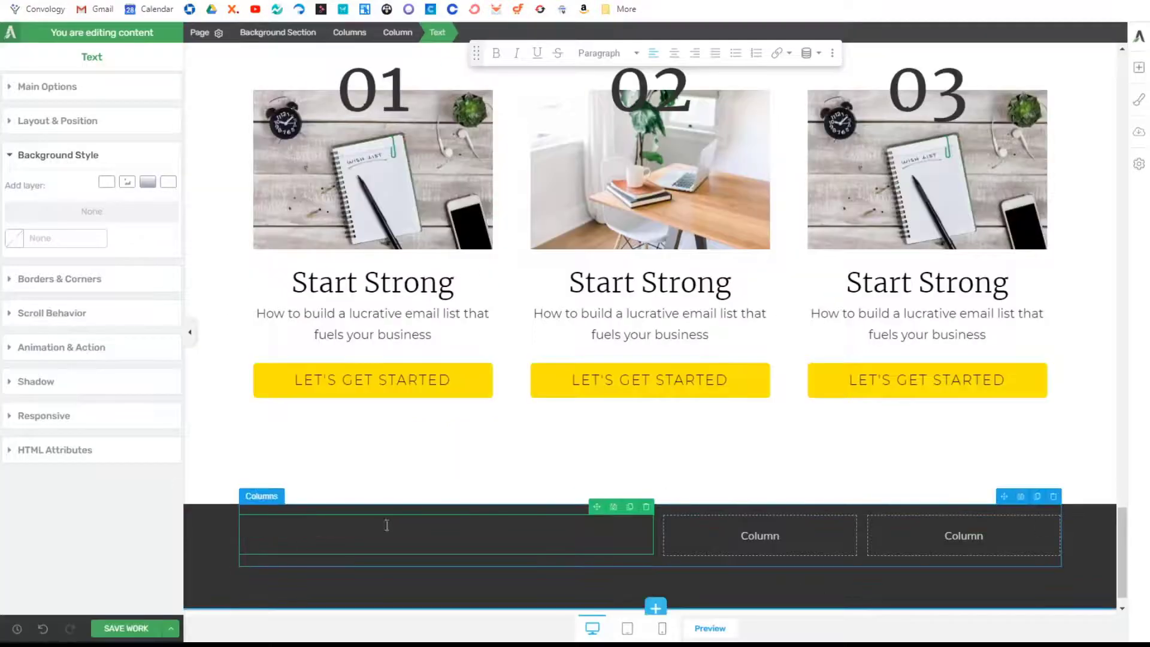
key("ctrl+v")
key("ctrl+a")
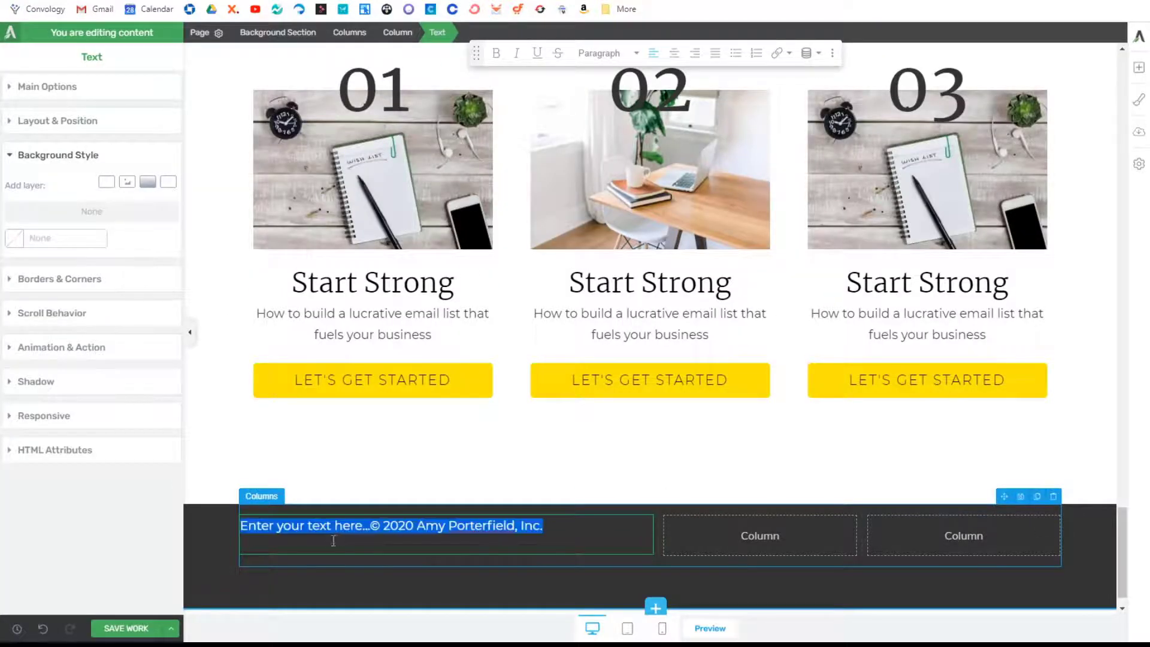
Step: Set the text colour of the dark footer background section to light grey #cfcfcf
left_click(185, 536)
left_click(15, 235)
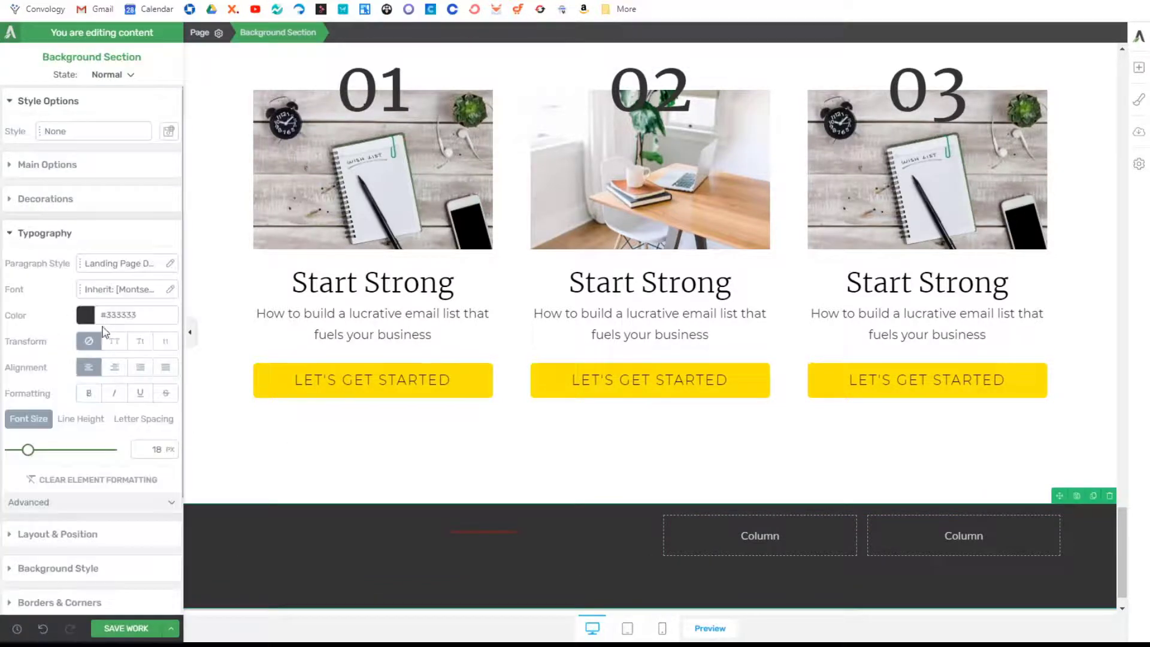
left_click(85, 298)
left_click(12, 330)
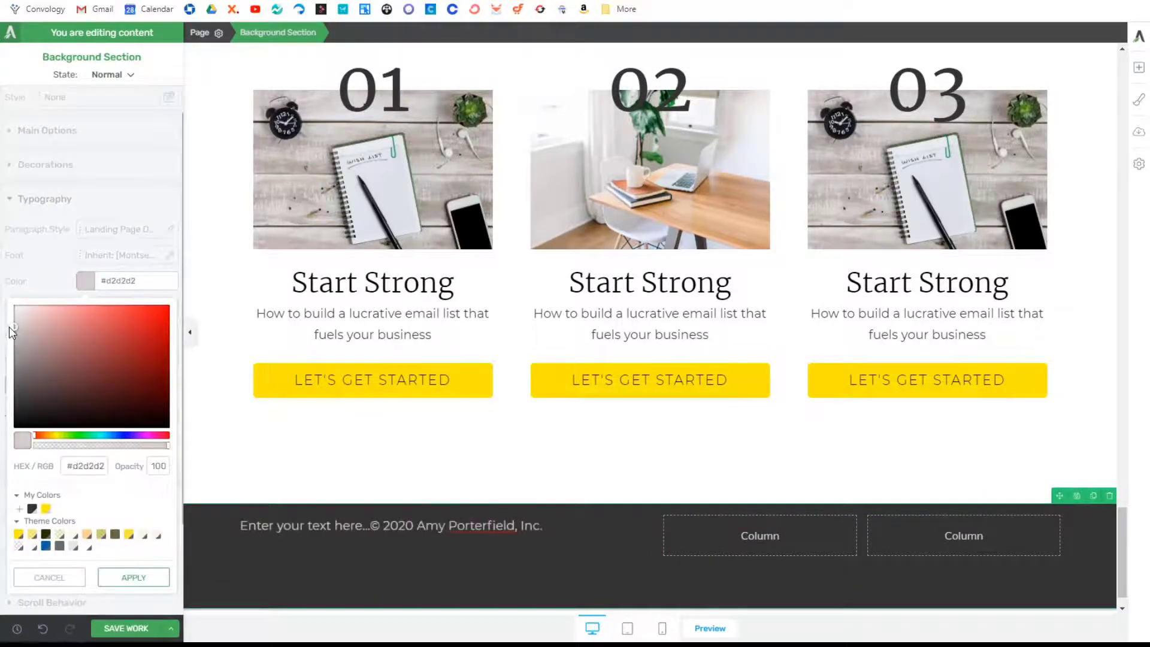
mouse_move(10, 331)
left_mouse_down()
mouse_move(8, 342)
mouse_move(4, 308)
mouse_move(1, 322)
left_mouse_up()
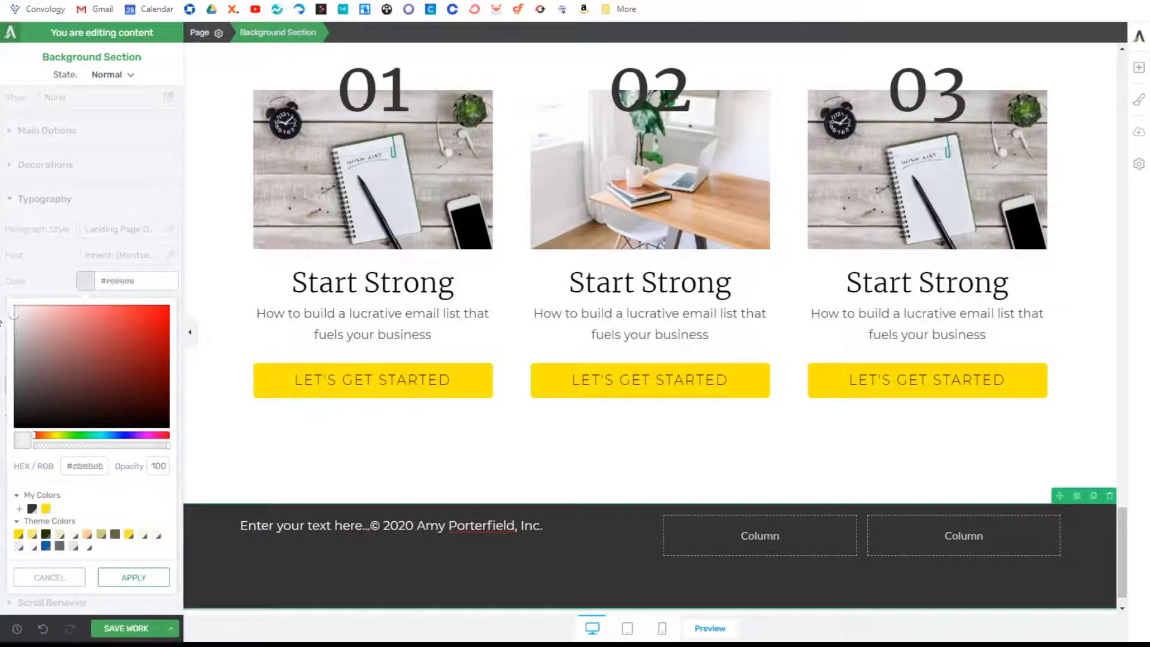
left_click(206, 562)
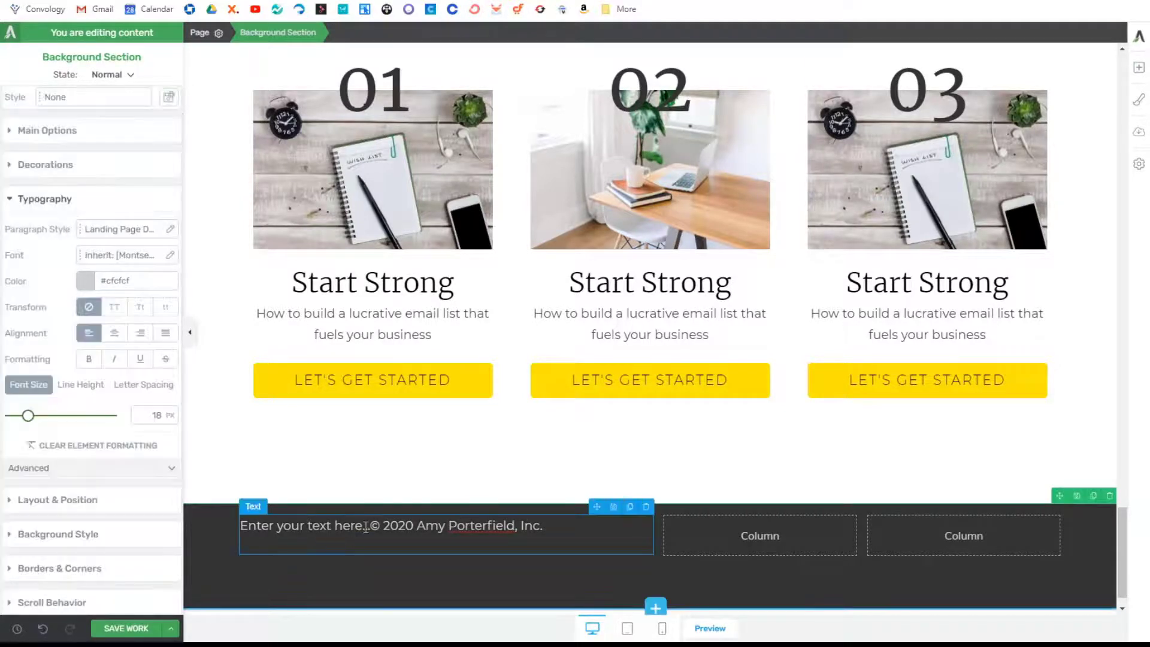
Step: Remove the placeholder "Enter your text here..." from the start of the footer's copyright line
left_click_drag(372, 525, 240, 525)
key("BackSpace")
left_click(272, 564)
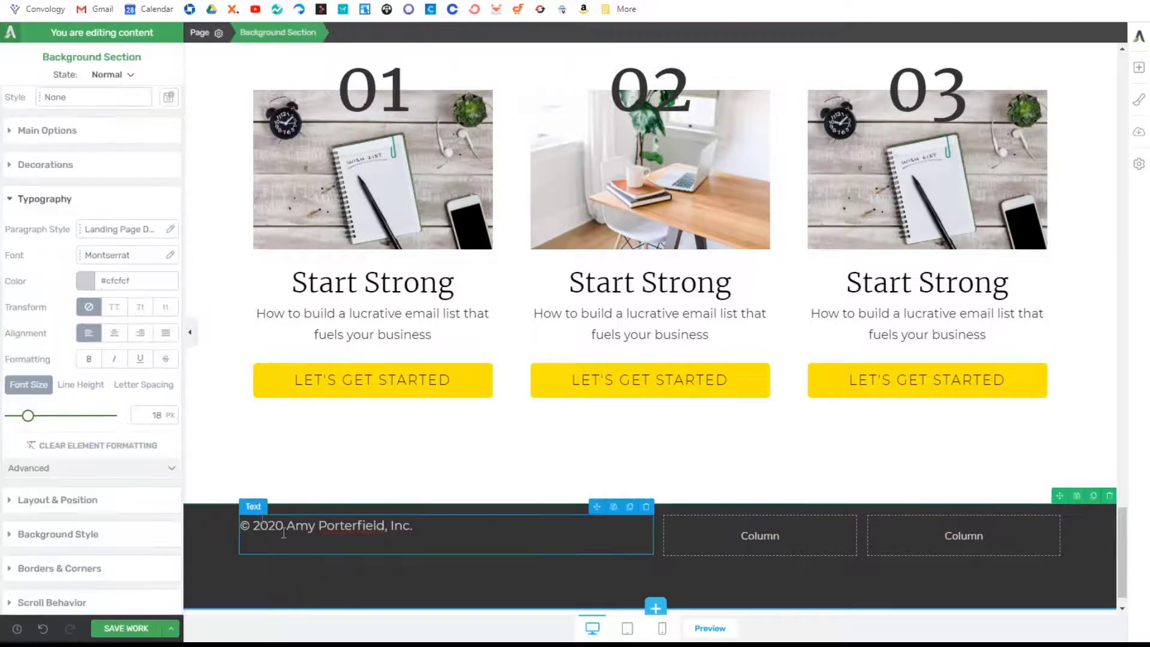
Step: Replace the year 2020 in the copyright line with dynamic text from the Time & Date source
left_click(258, 521)
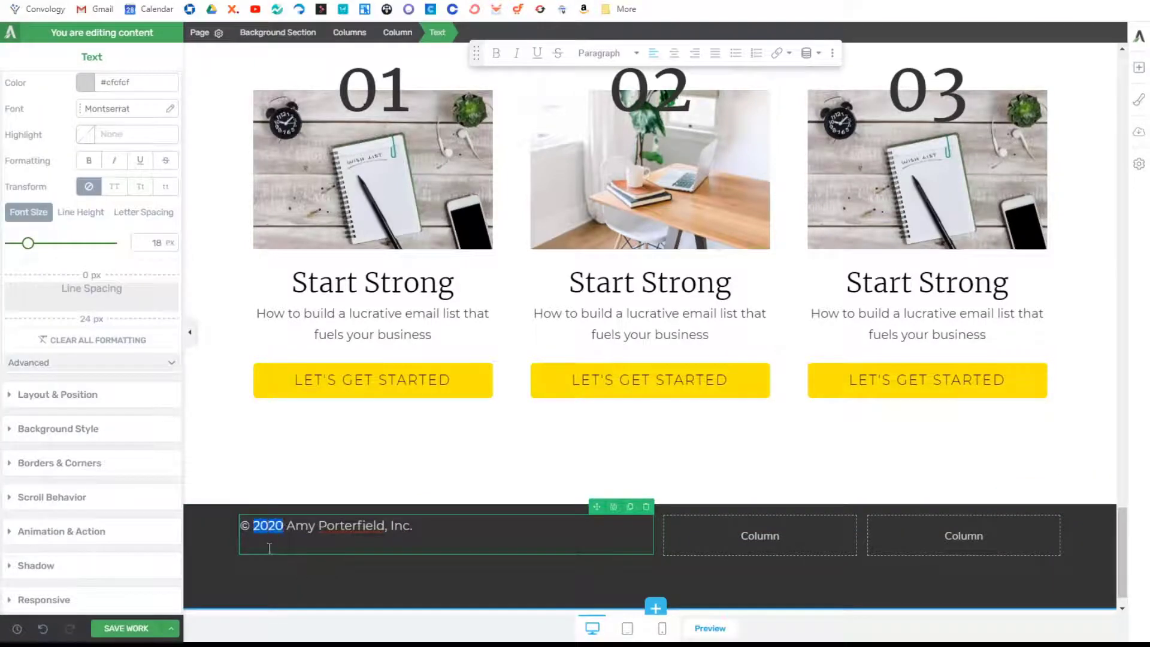
left_click(809, 57)
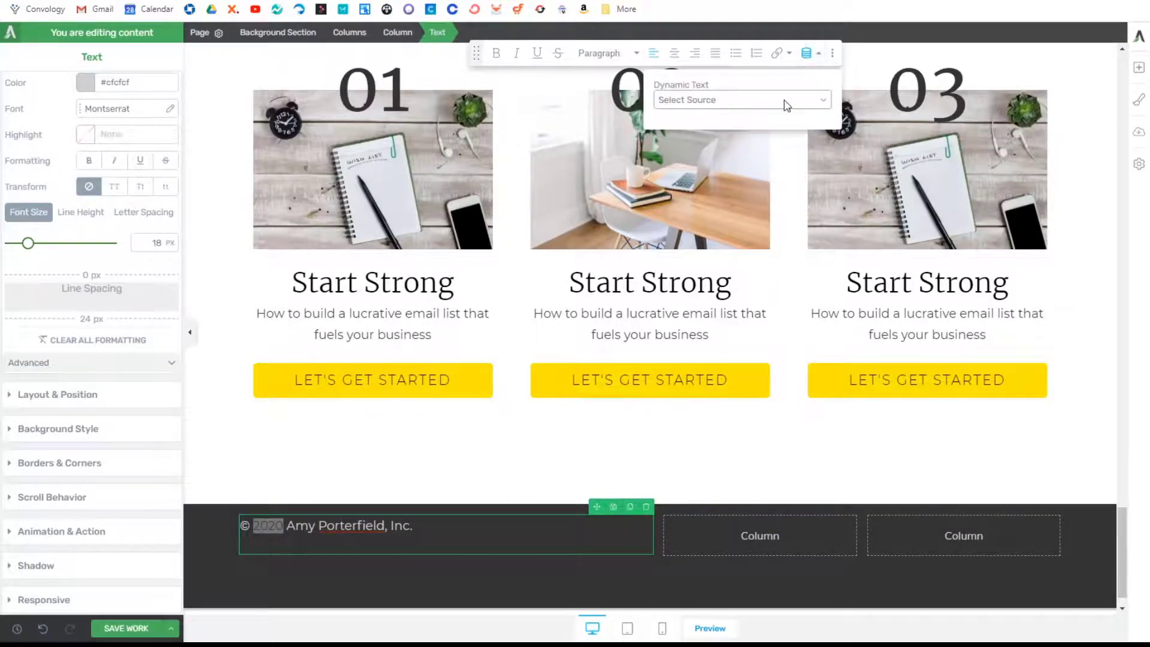
left_click(692, 198)
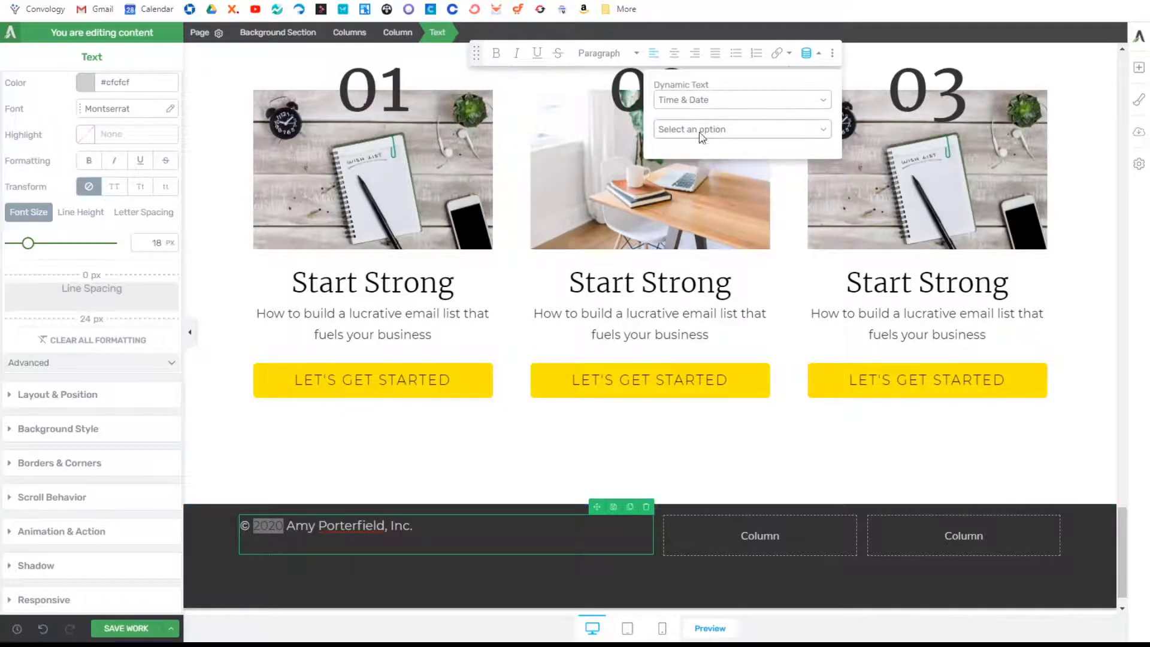
left_click(688, 309)
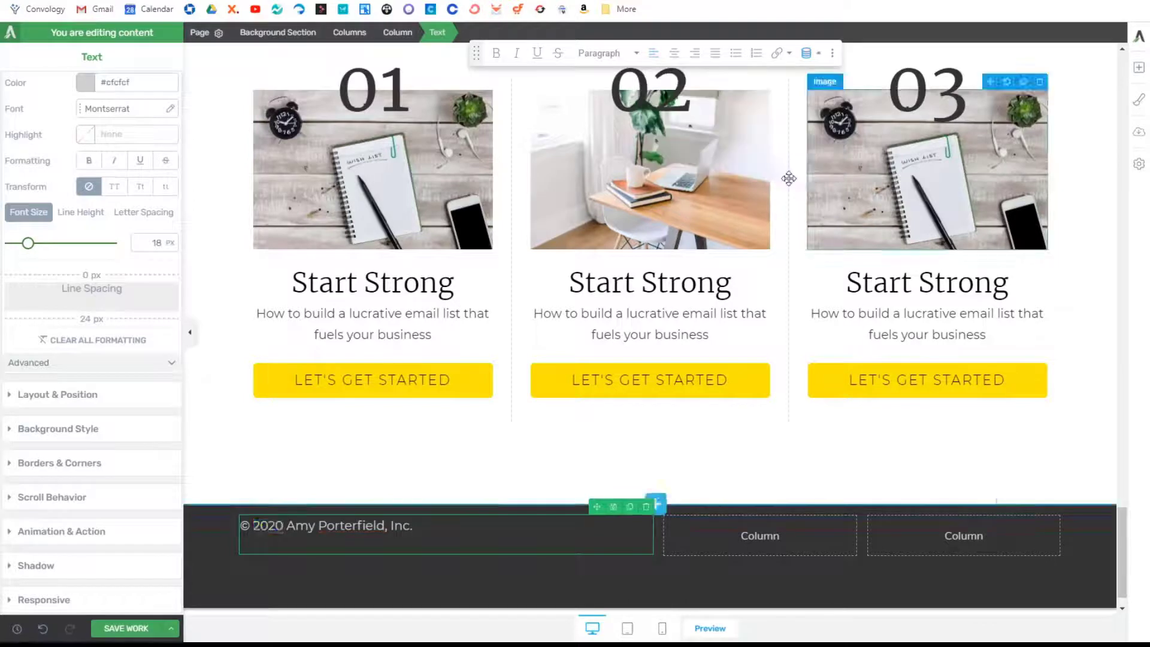
left_click(331, 557)
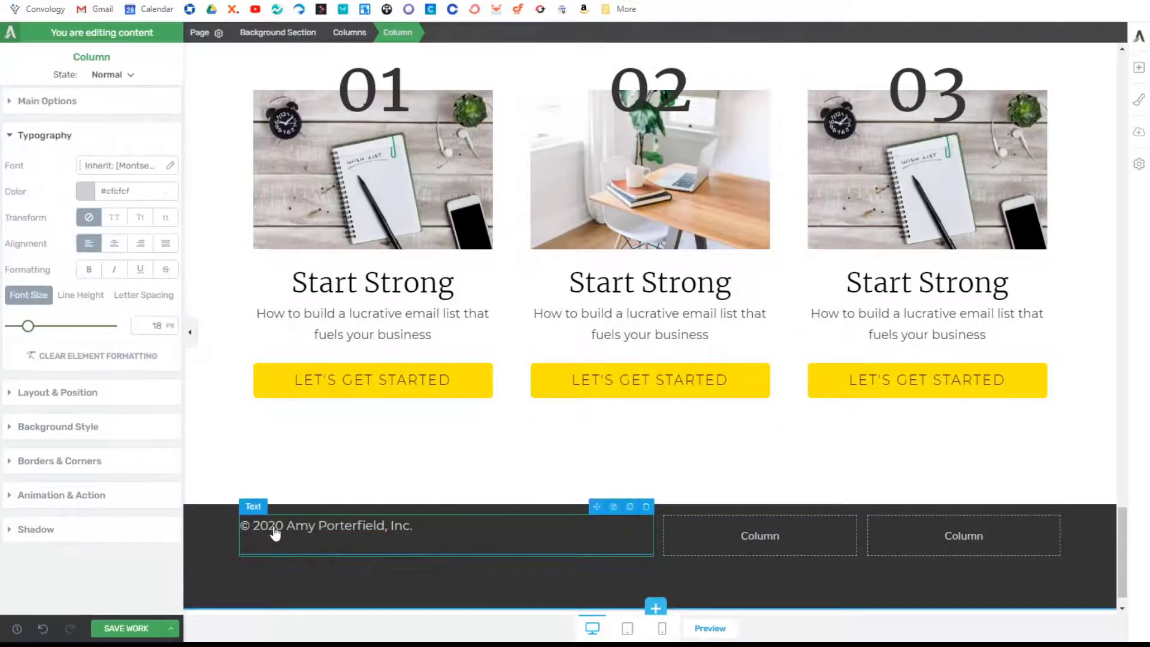
Step: Replace the company name in the copyright line with "Insert Your Business Name Here"
left_click_drag(409, 529, 288, 526)
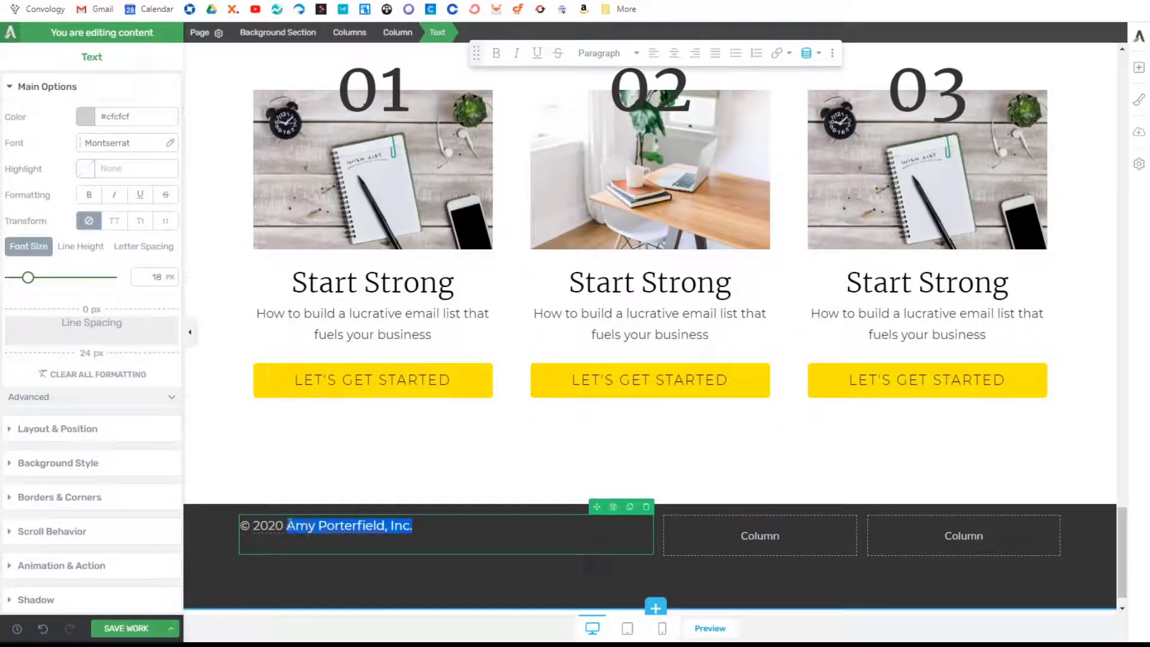
type("Convology LLC")
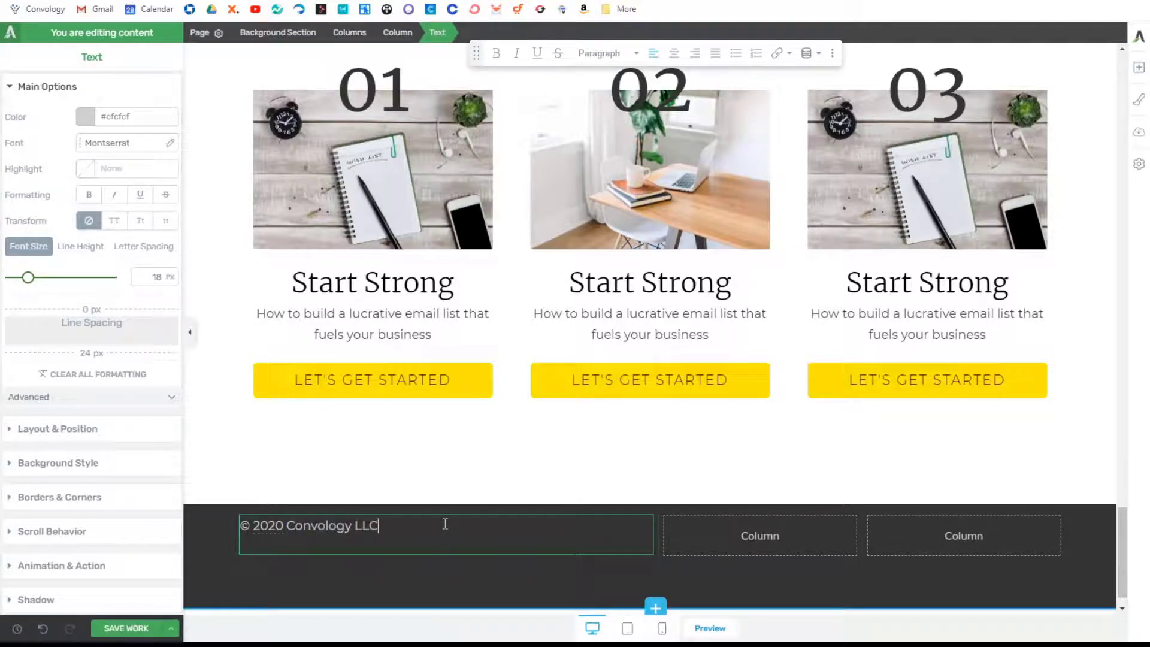
key("BackSpace")
key("BackSpace")
key("BackSpace")
key("BackSpace")
key("BackSpace")
key("BackSpace")
key("BackSpace")
key("BackSpace")
key("BackSpace")
key("BackSpace")
type("Insert Your Business Name Here")
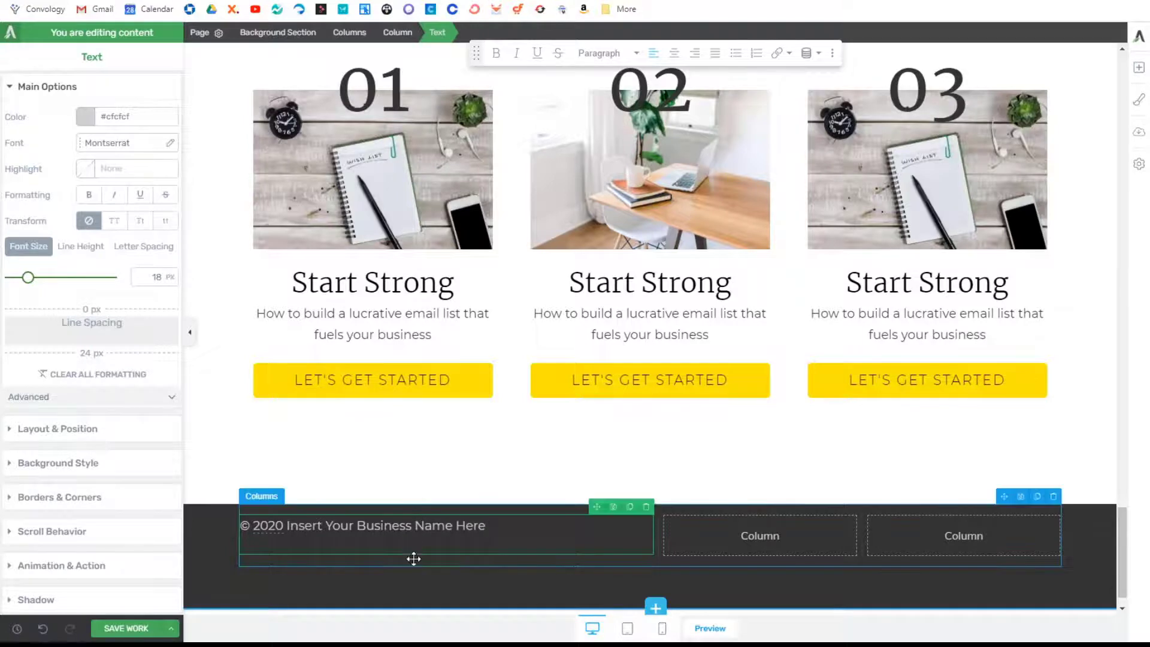
left_click(421, 584)
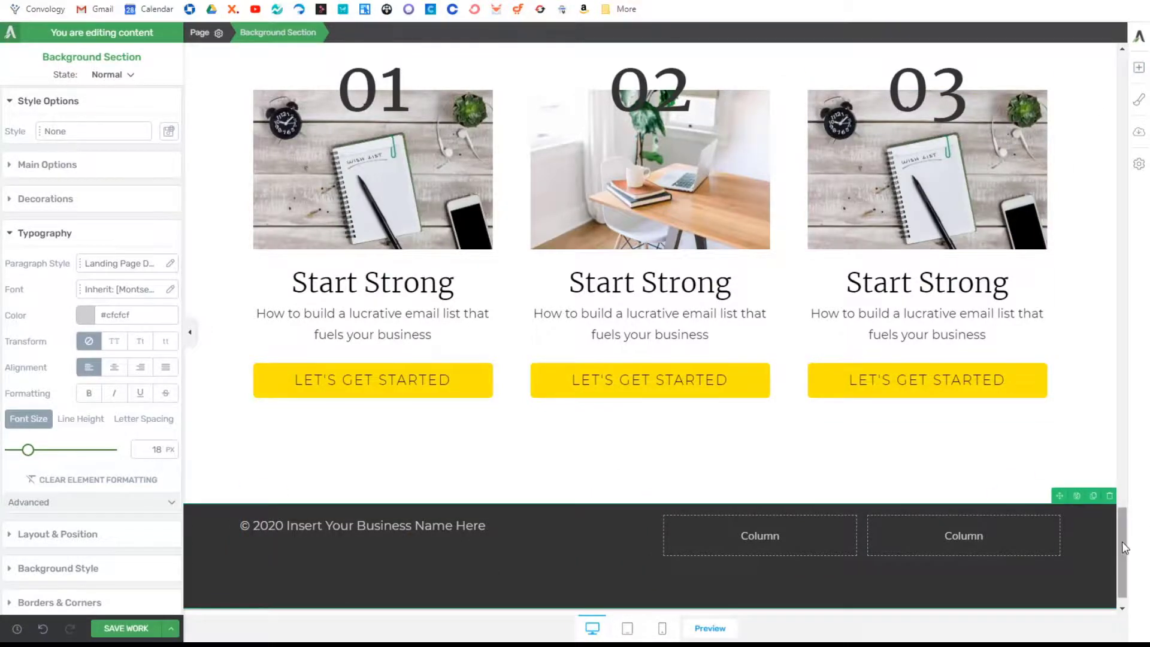
Step: Shorten the name in the footer's copyright line to "Business Name"
left_click_drag(1124, 548, 1129, 90)
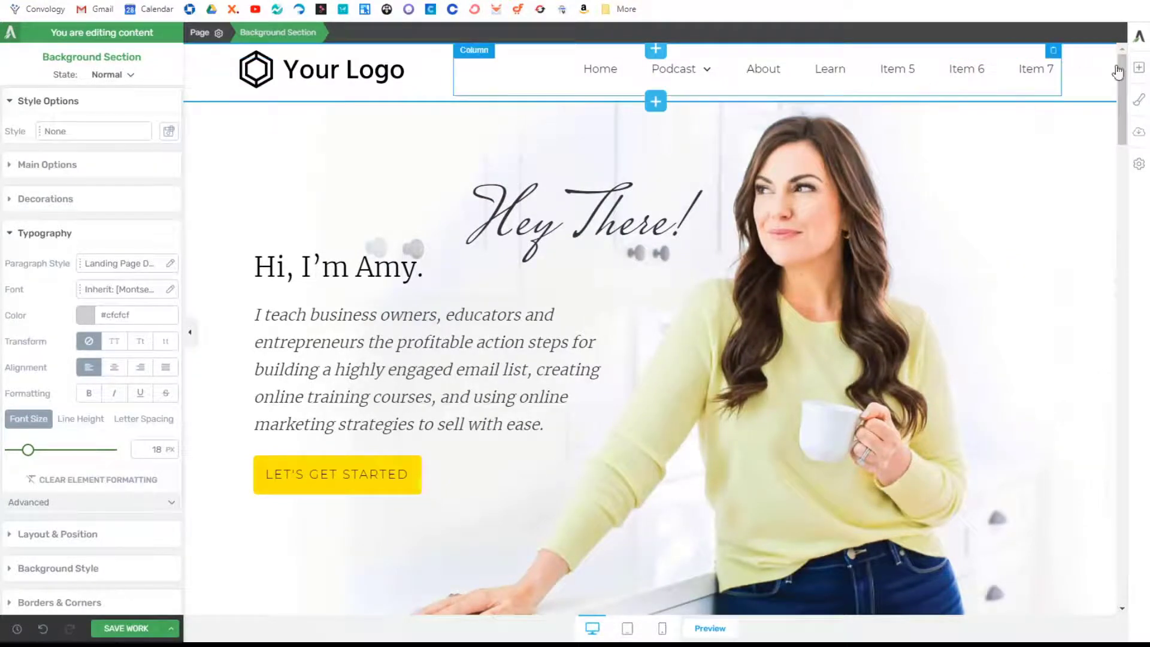
left_click_drag(1123, 90, 1112, 542)
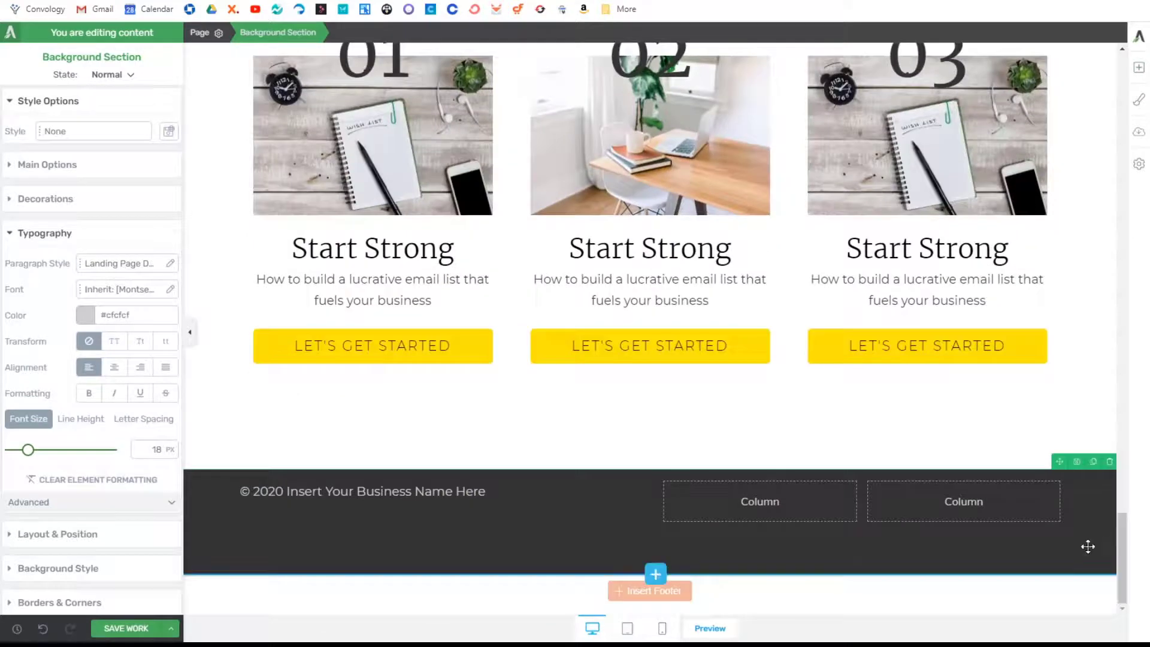
left_click(513, 493)
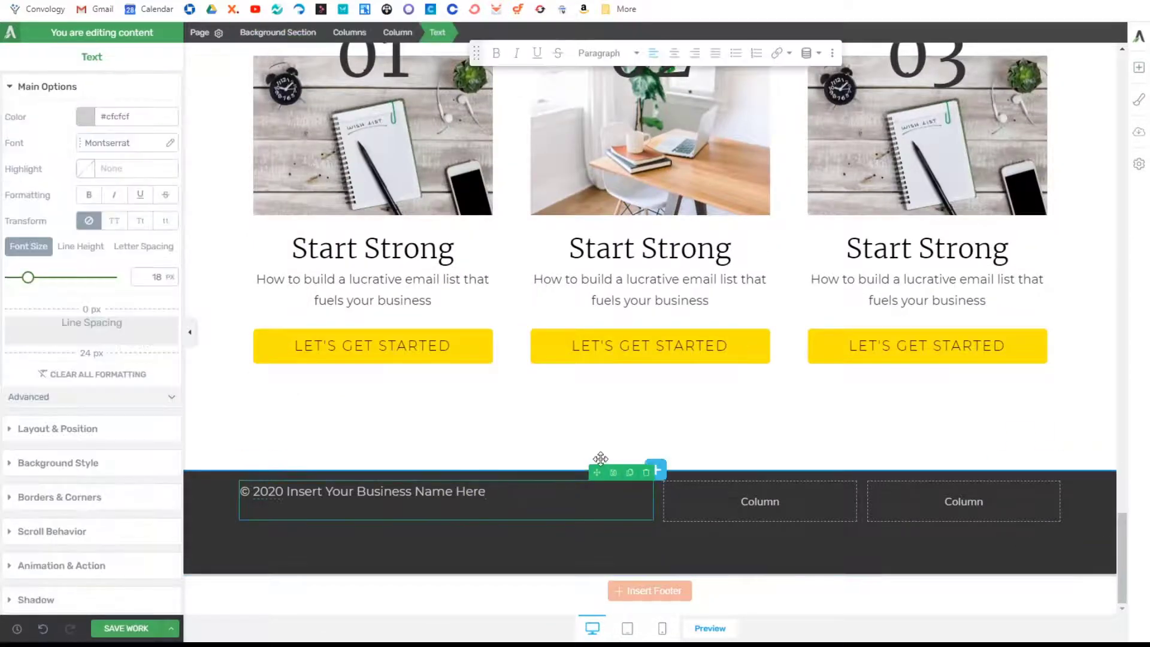
key("BackSpace")
key("BackSpace")
key("BackSpace")
key("BackSpace")
key("BackSpace")
key("BackSpace")
key("BackSpace")
key("BackSpace")
key("BackSpace")
key("BackSpace")
key("BackSpace")
key("BackSpace")
key("BackSpace")
key("BackSpace")
key("BackSpace")
key("BackSpace")
key("BackSpace")
key("BackSpace")
key("BackSpace")
key("BackSpace")
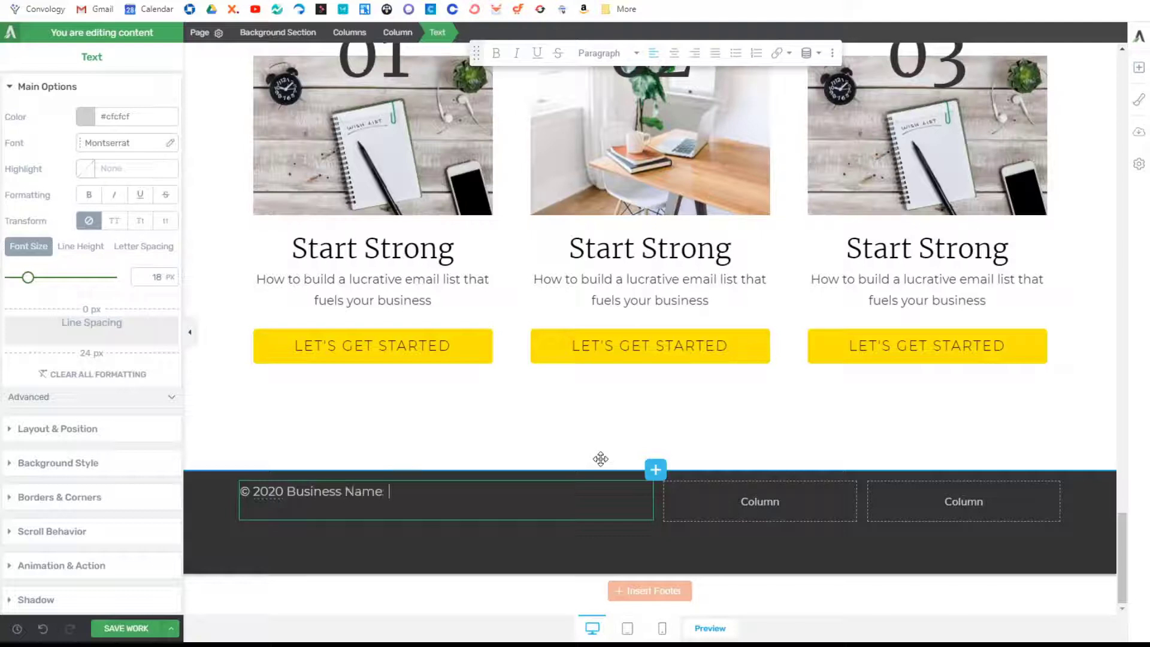
Step: Copy the four footer link labels, Privacy Policy through Contact, from the reference site and paste them after "Business Name"
key("ctrl+Tab")
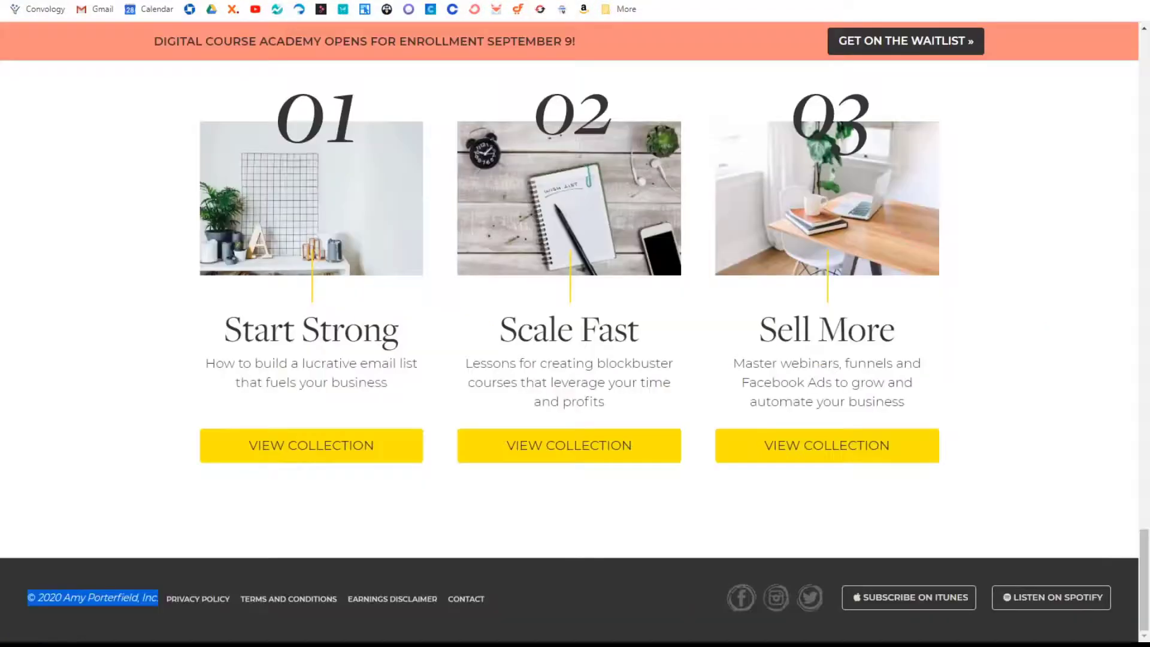
left_click_drag(494, 597, 322, 598)
left_click(299, 628)
left_click_drag(162, 599, 485, 602)
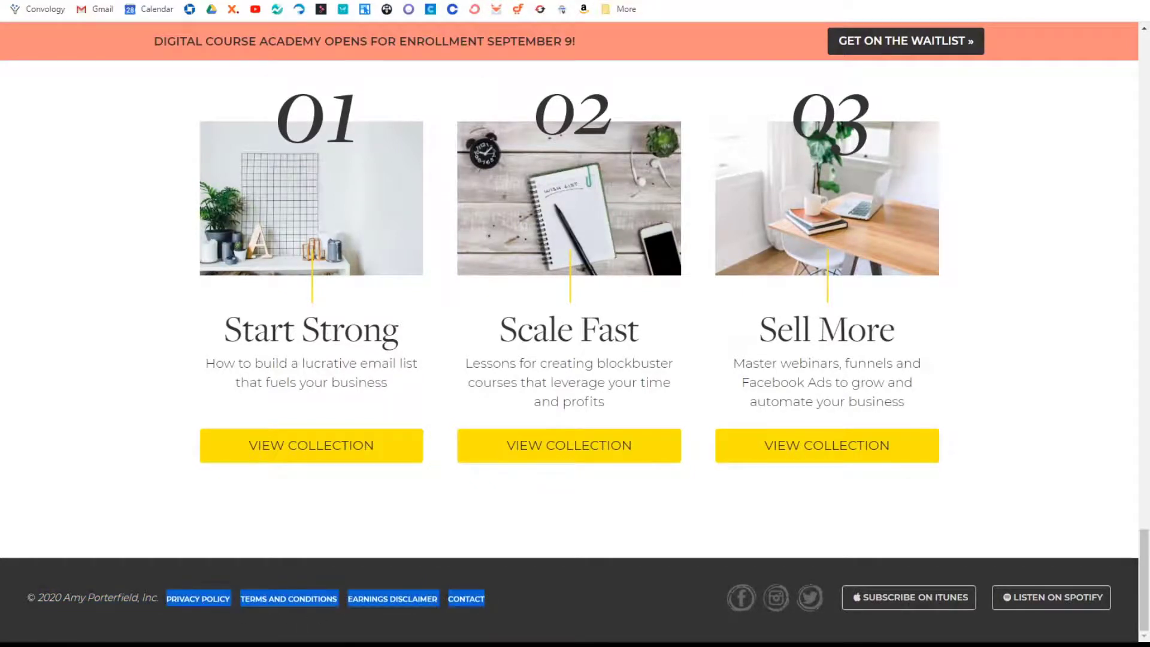
key("ctrl+c")
key("alt+Tab")
key("ctrl+v")
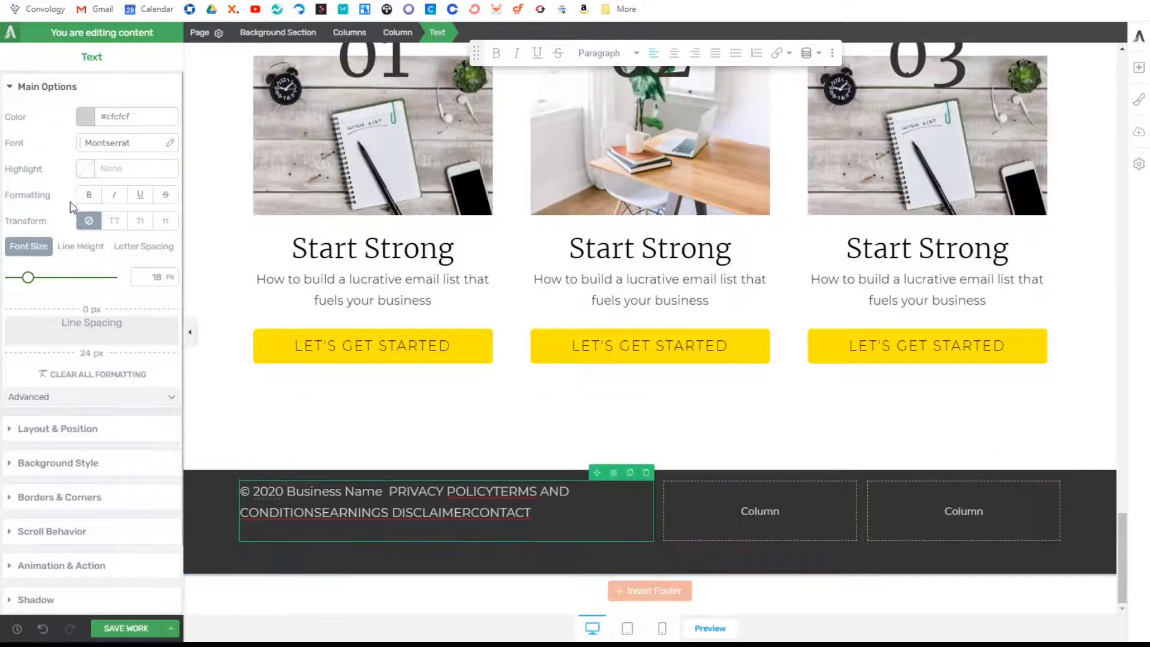
Step: Set the footer text's font size to 14 px and widen the first column so its text fits on one line
double_click(157, 276)
type("14")
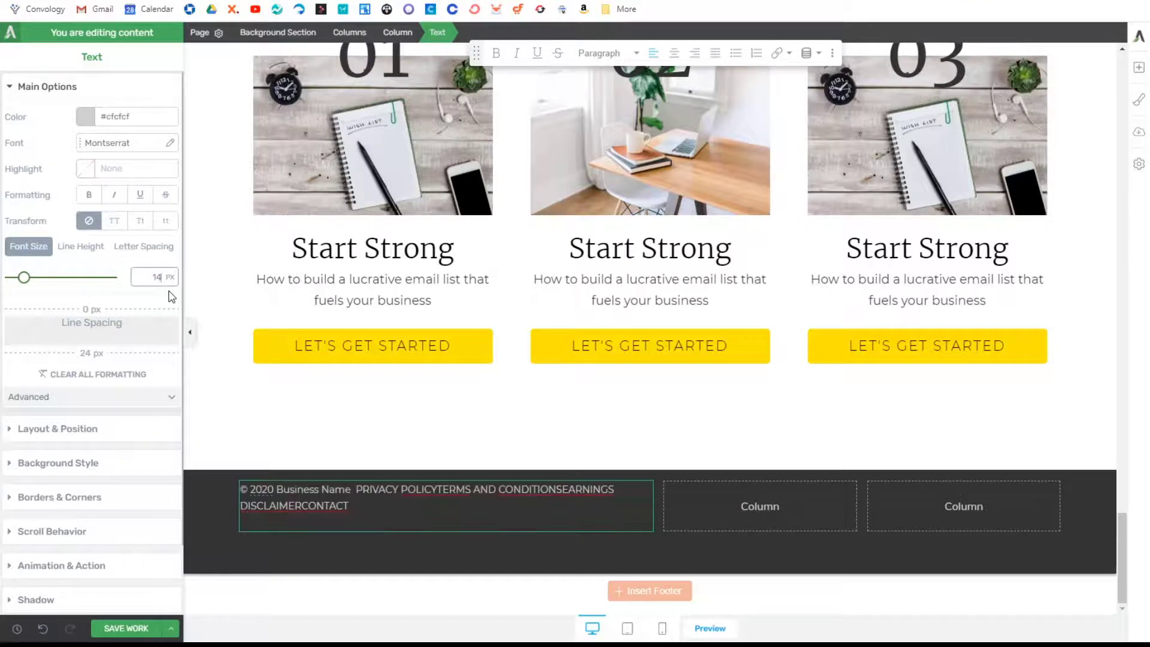
left_click_drag(658, 491, 751, 492)
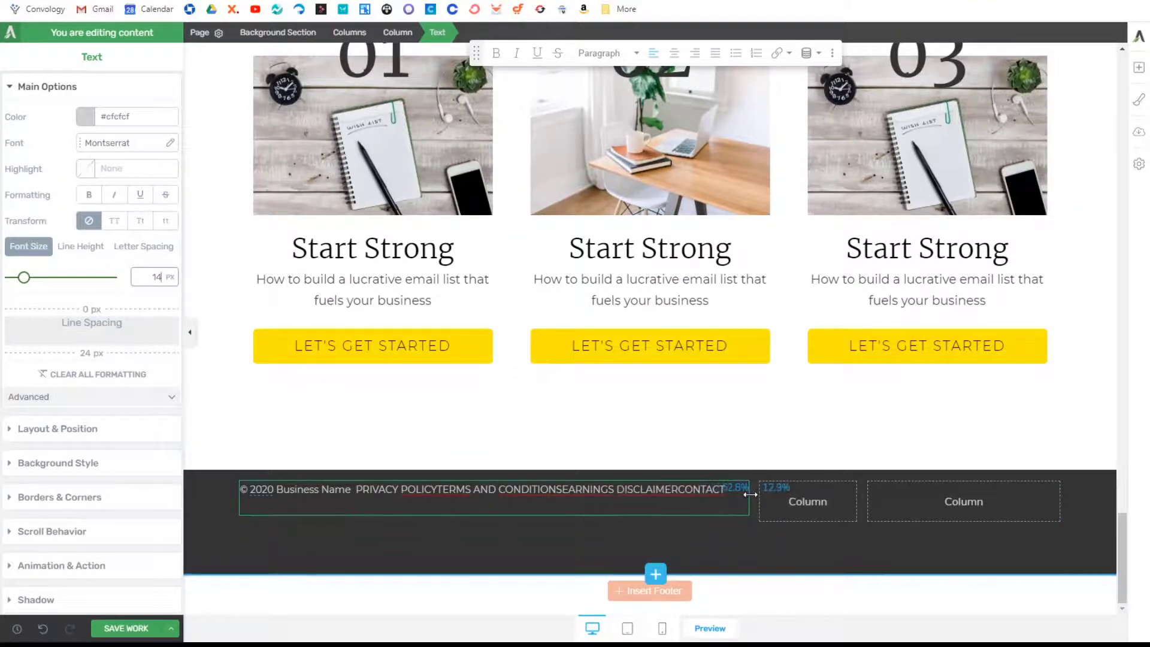
Step: Replace the pasted link labels with a new line below the copyright text reading "Privacy Policy" and "Earnings Disclaimer", separated by spaces
left_click(680, 489)
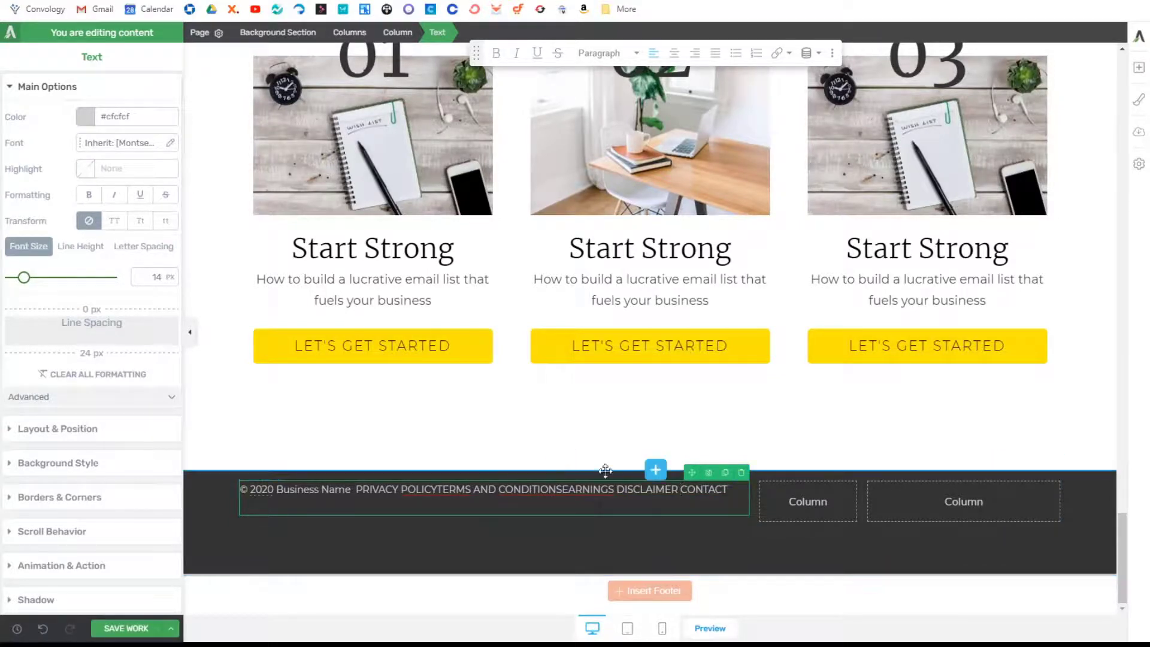
left_click_drag(730, 490, 354, 494)
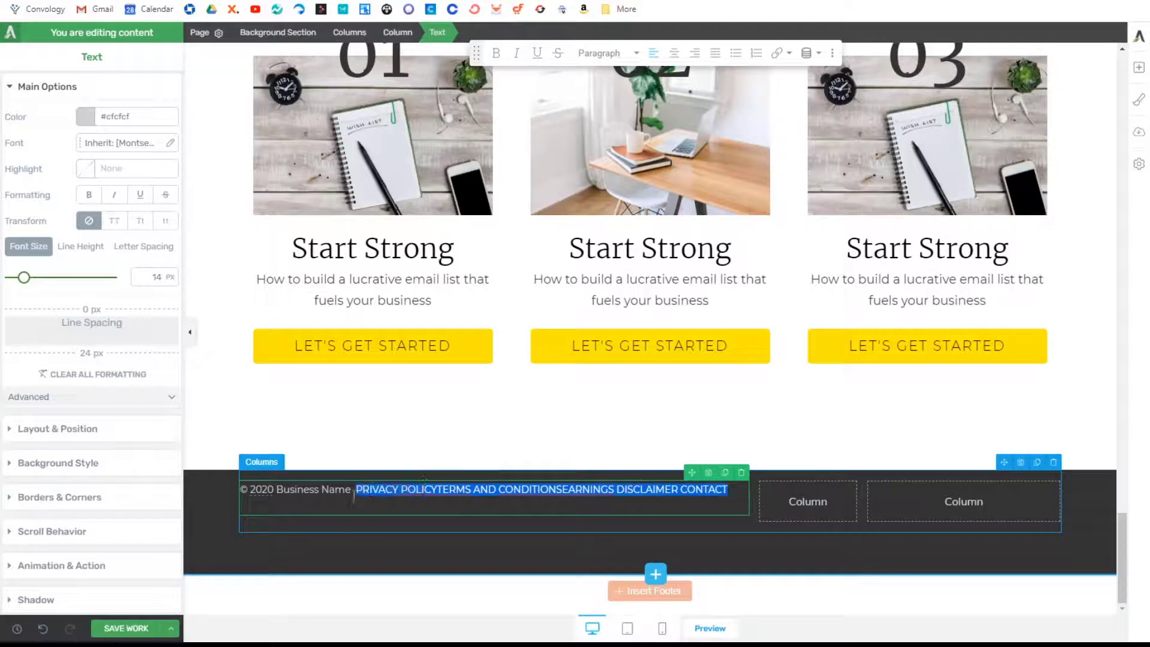
key("Delete")
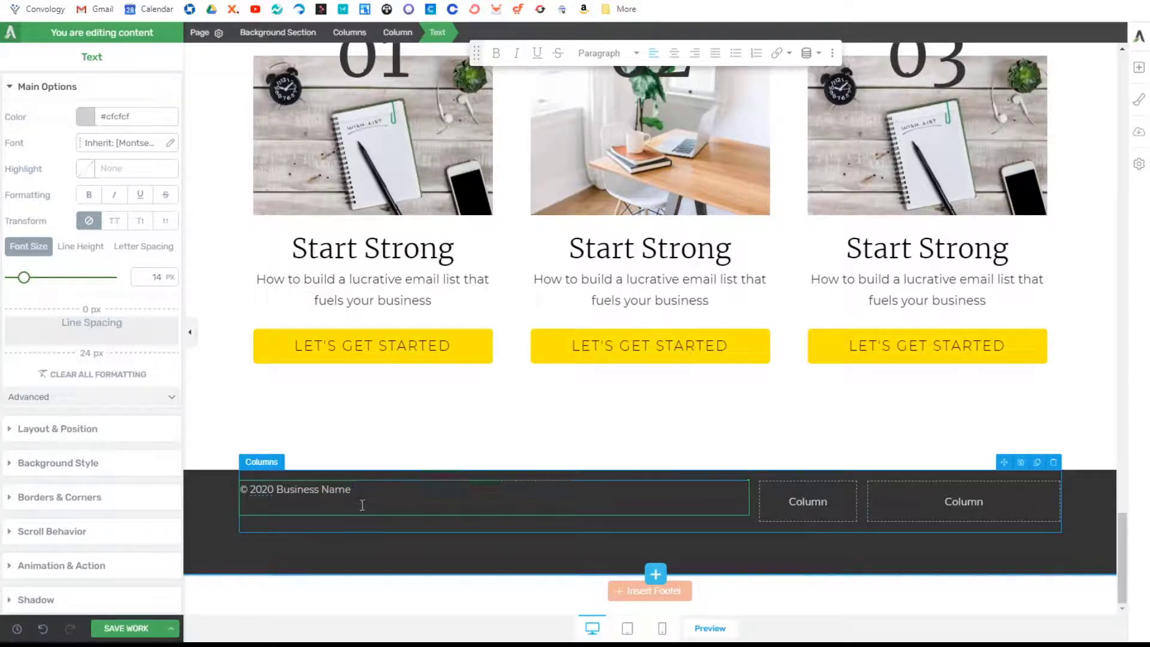
key("Return")
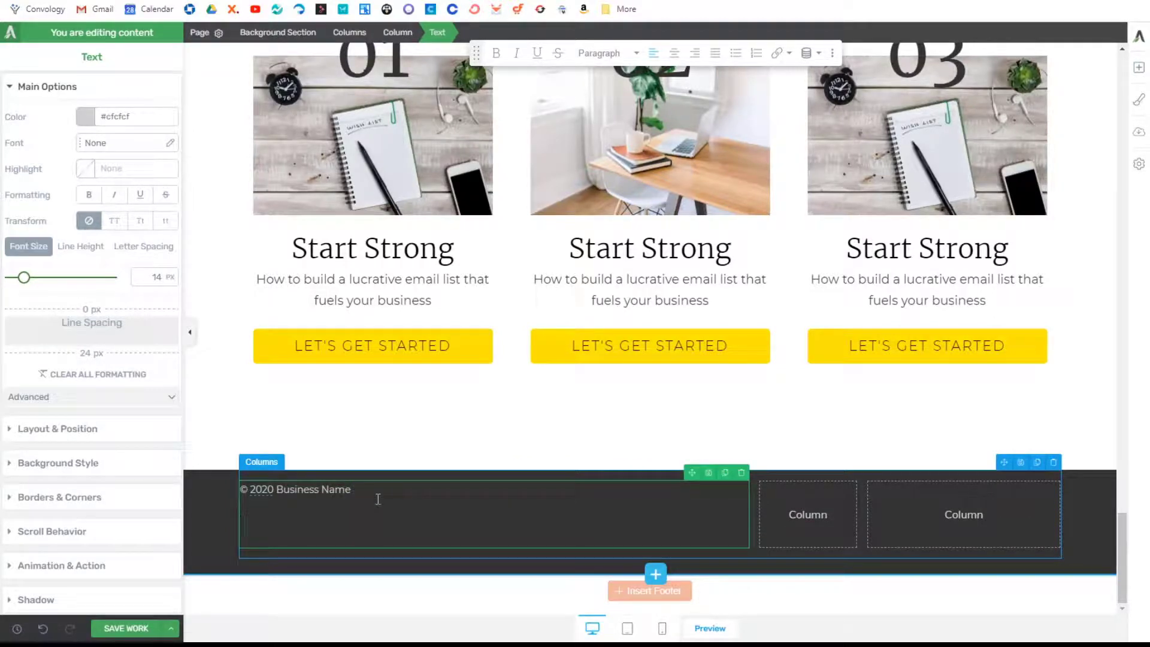
type("p")
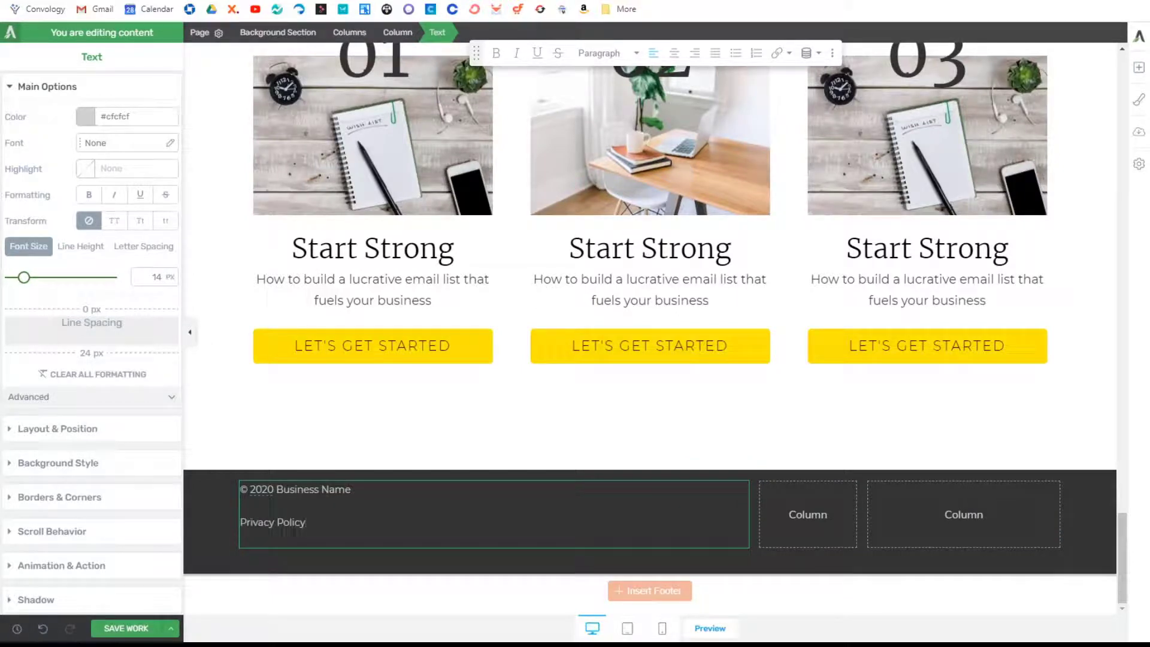
type("rivacy Policy ")
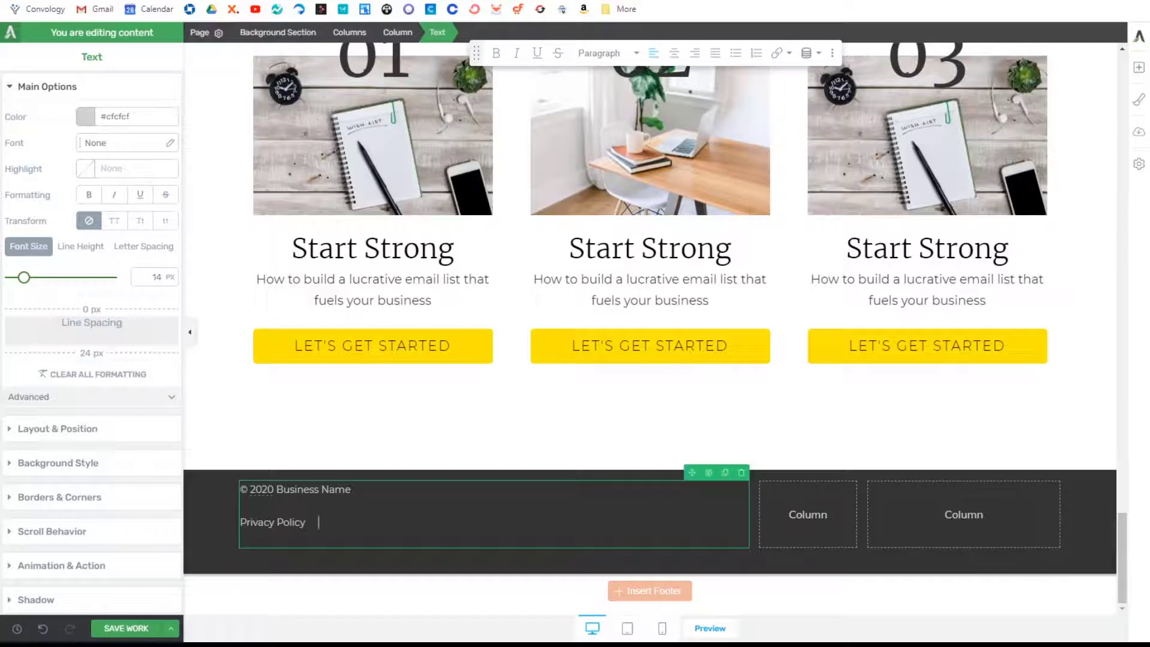
type("Earnings Disclaimer")
Step: Insert a custom menu between the copyright and policy lines, using the Standard Dropdown Menu type and the Basic template
left_click(1138, 67)
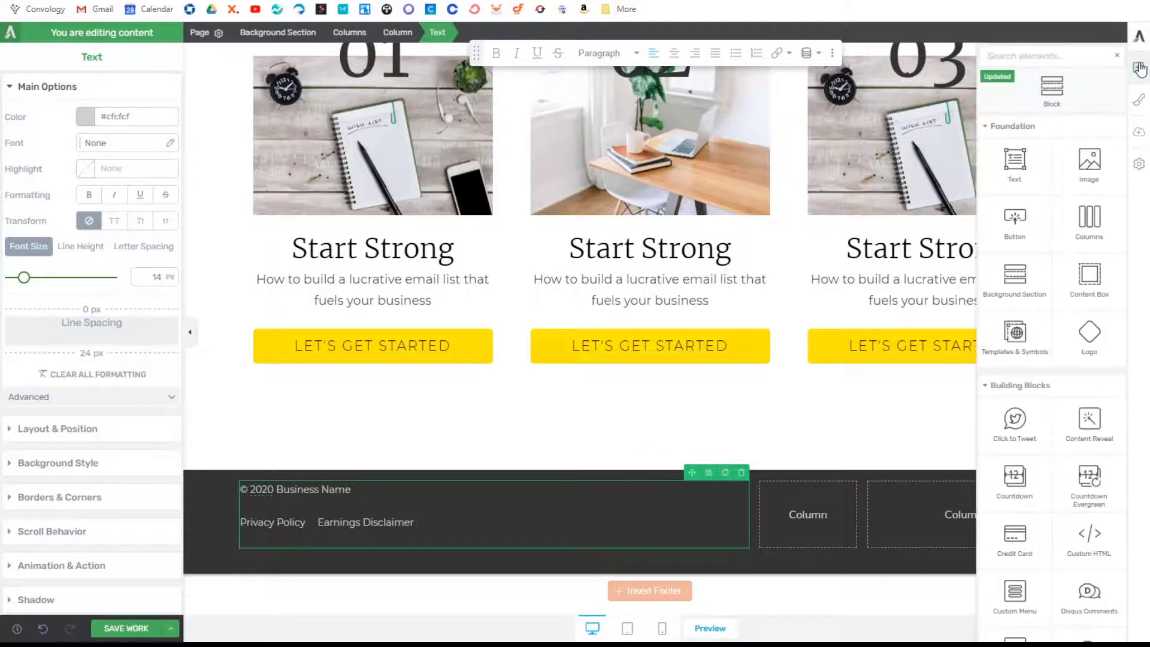
type("nav")
mouse_move(1015, 144)
left_mouse_down()
mouse_move(958, 121)
mouse_move(1022, 454)
mouse_move(415, 506)
left_mouse_up()
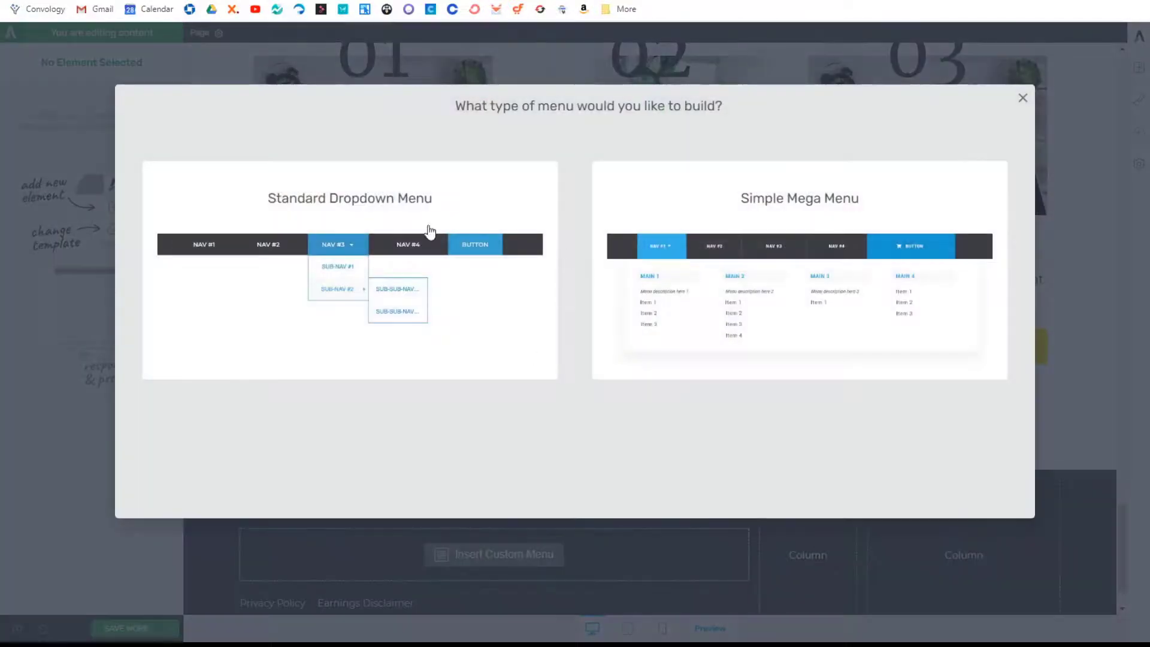
left_click(372, 226)
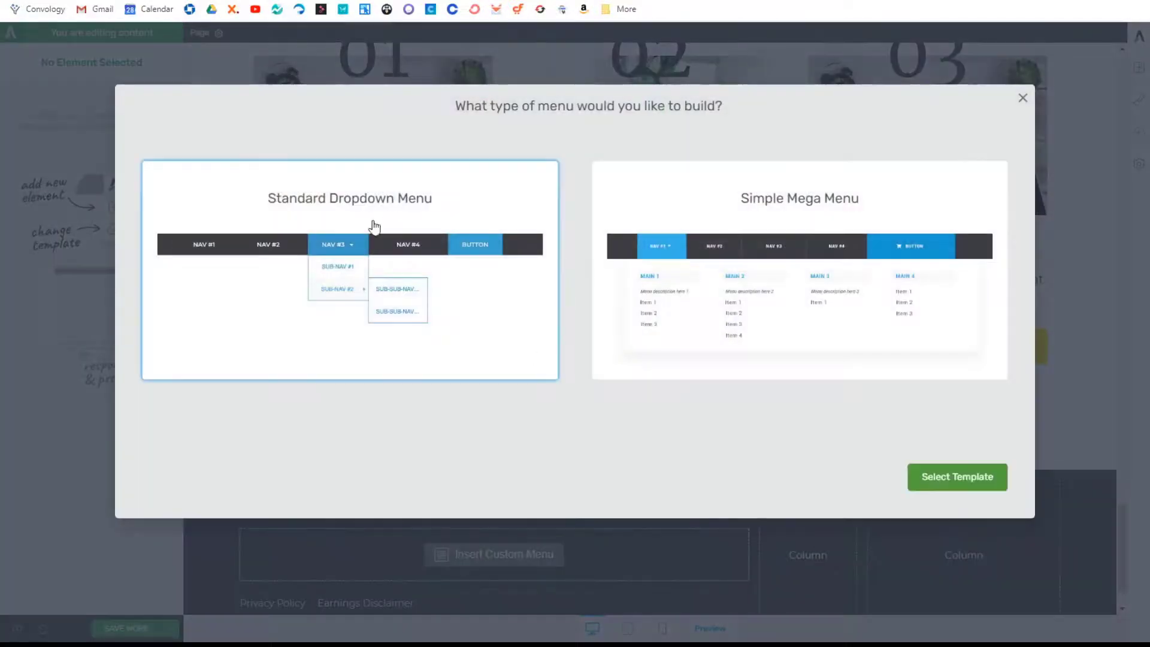
left_click(952, 477)
left_click(270, 146)
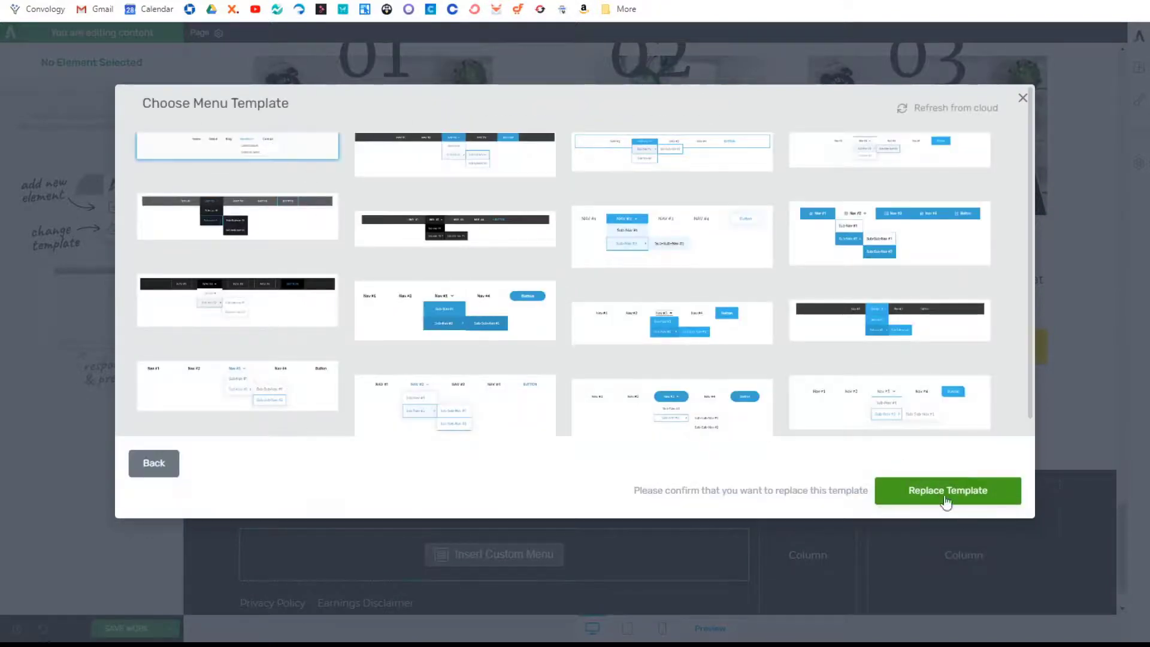
left_click(934, 486)
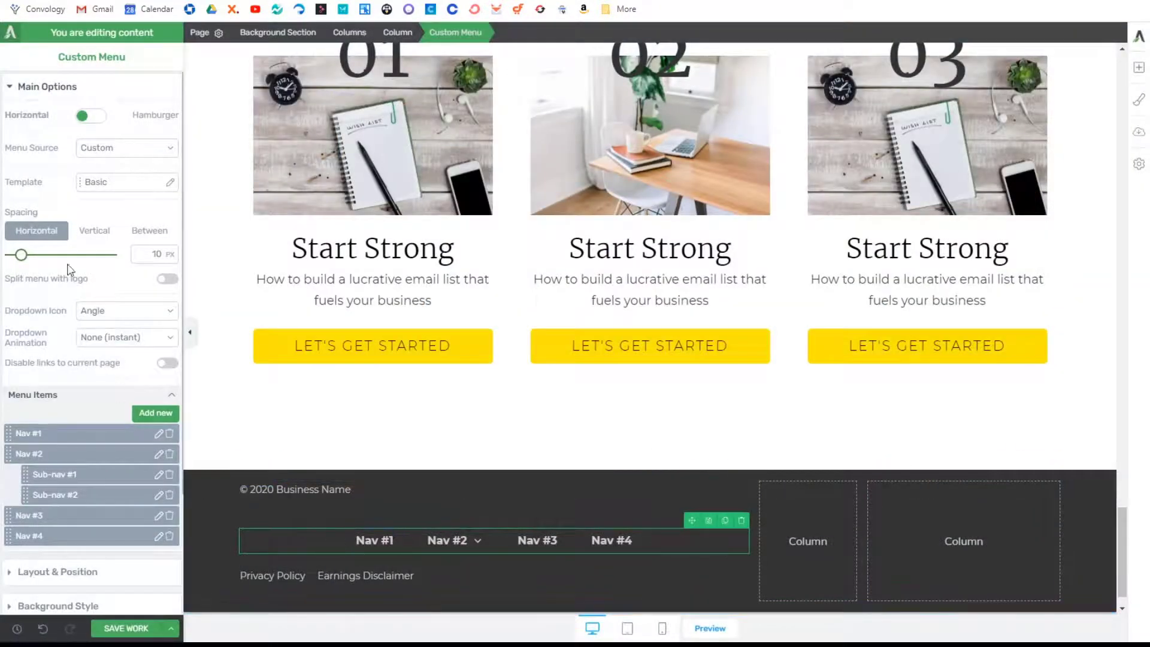
Step: Align the custom menu in the footer to the left
scroll(59, 431, "down", 3)
left_click(62, 426)
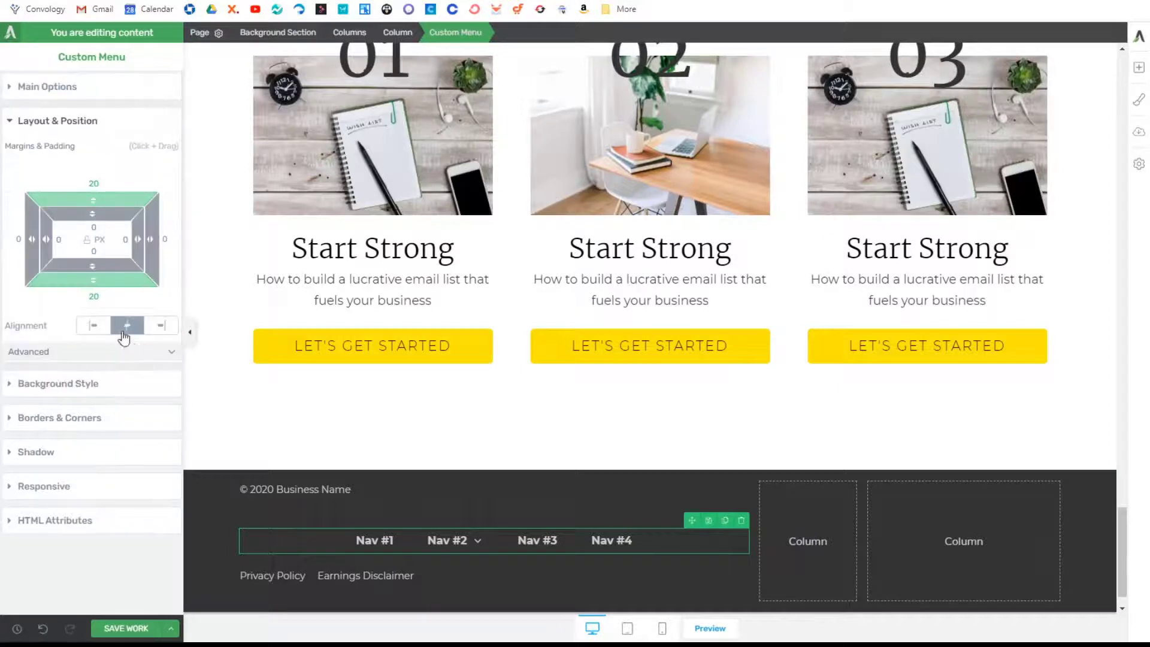
left_click(94, 325)
Step: Rename the first two menu items as "Privacy Policy" and "Earnings Disclaimer"
left_click(288, 531)
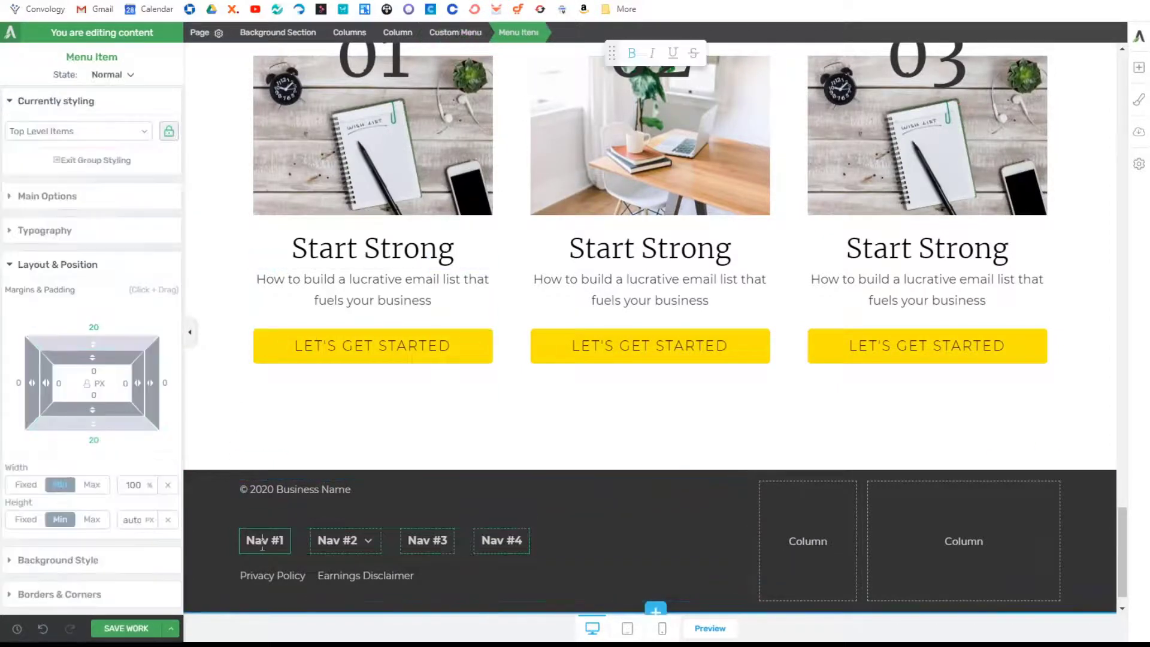
double_click(269, 541)
type("pri")
key("BackSpace")
key("BackSpace")
key("BackSpace")
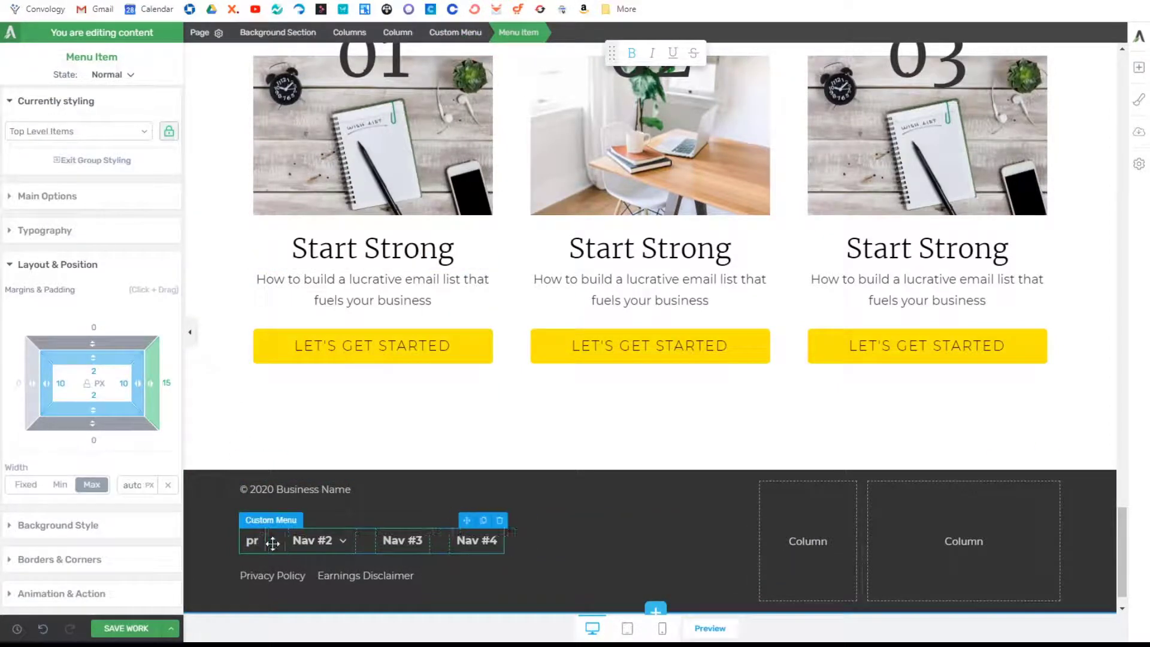
type("Privacy Policy")
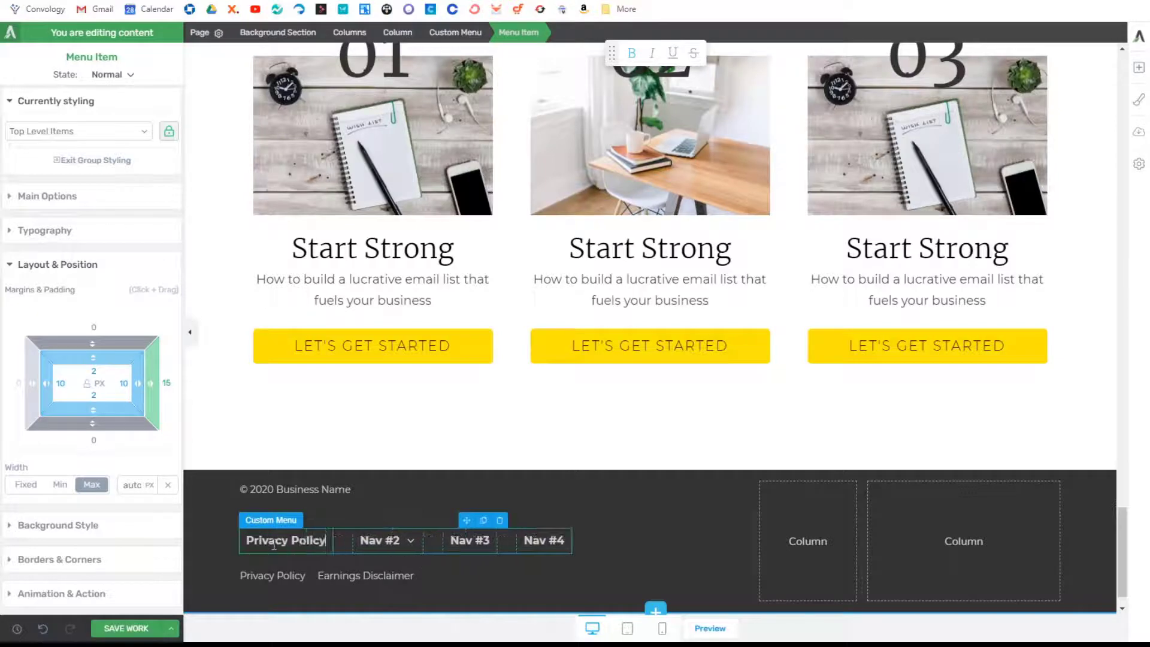
left_click(368, 539)
double_click(357, 535)
type("Earnings Disclaimer")
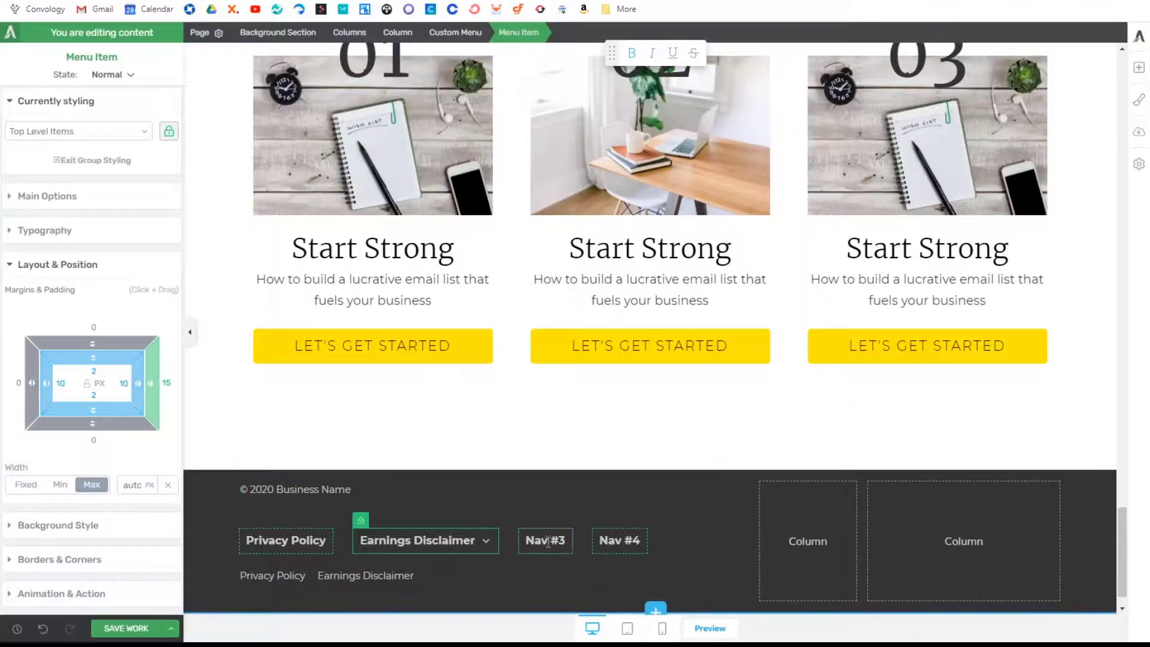
Step: Rename the third menu item as "Terms & Conditions" and the fourth as "Contact"
double_click(545, 541)
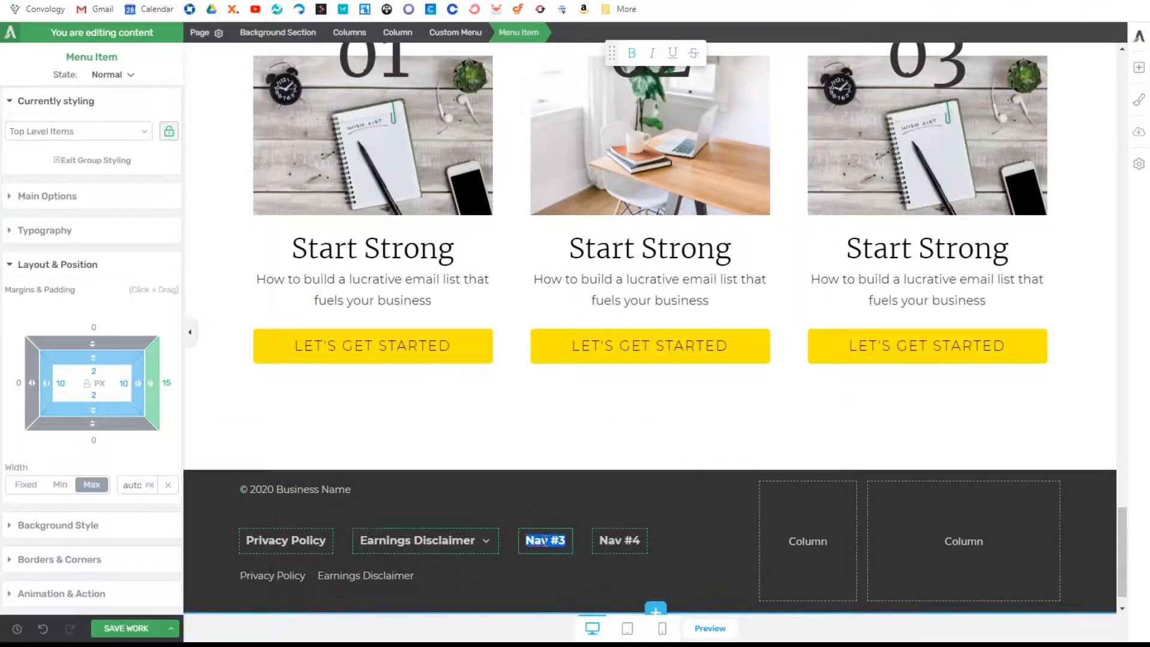
type("Terms and Con")
key("BackSpace")
key("BackSpace")
key("BackSpace")
key("BackSpace")
key("BackSpace")
key("BackSpace")
key("BackSpace")
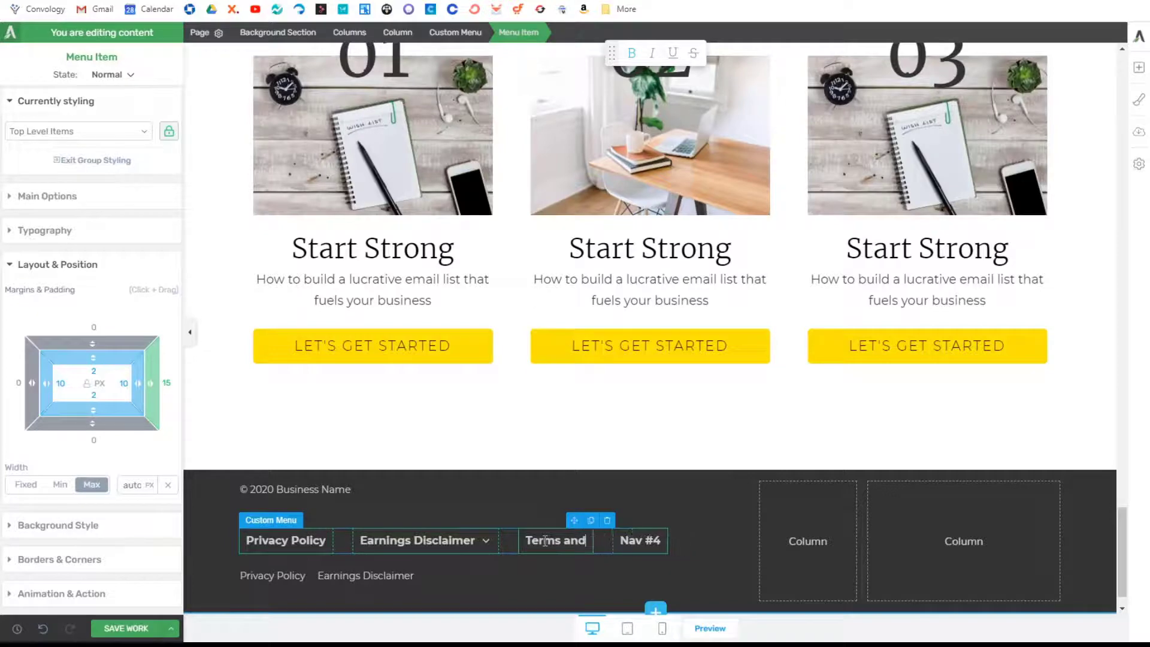
type("& Conditions")
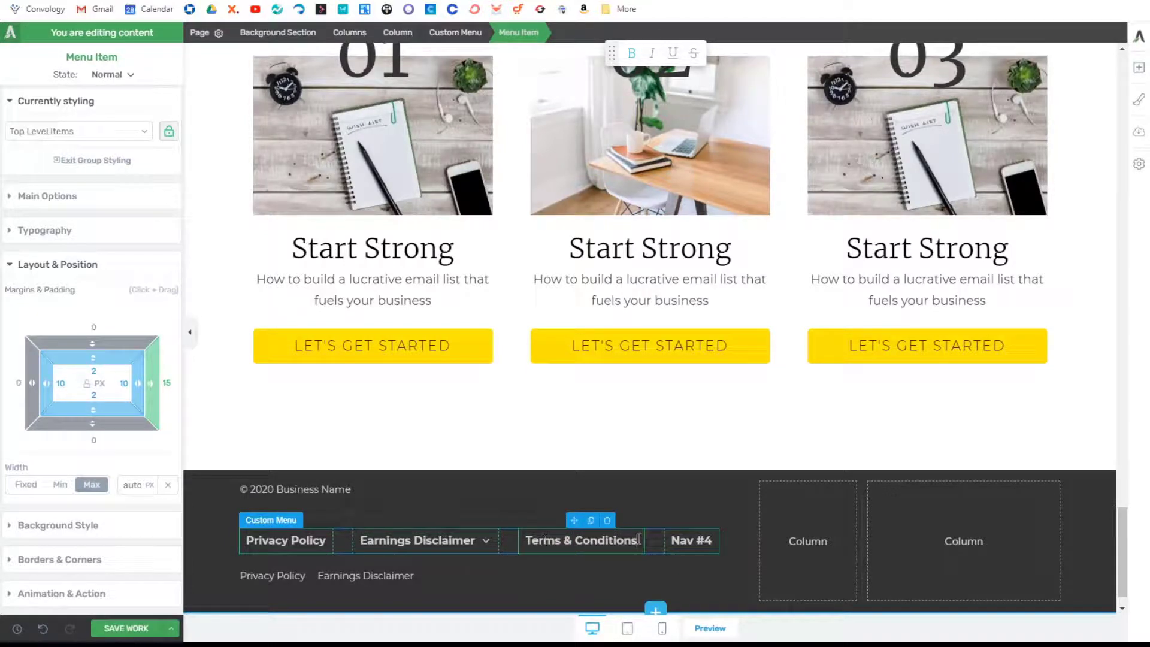
left_click(683, 546)
double_click(683, 546)
type("Contact")
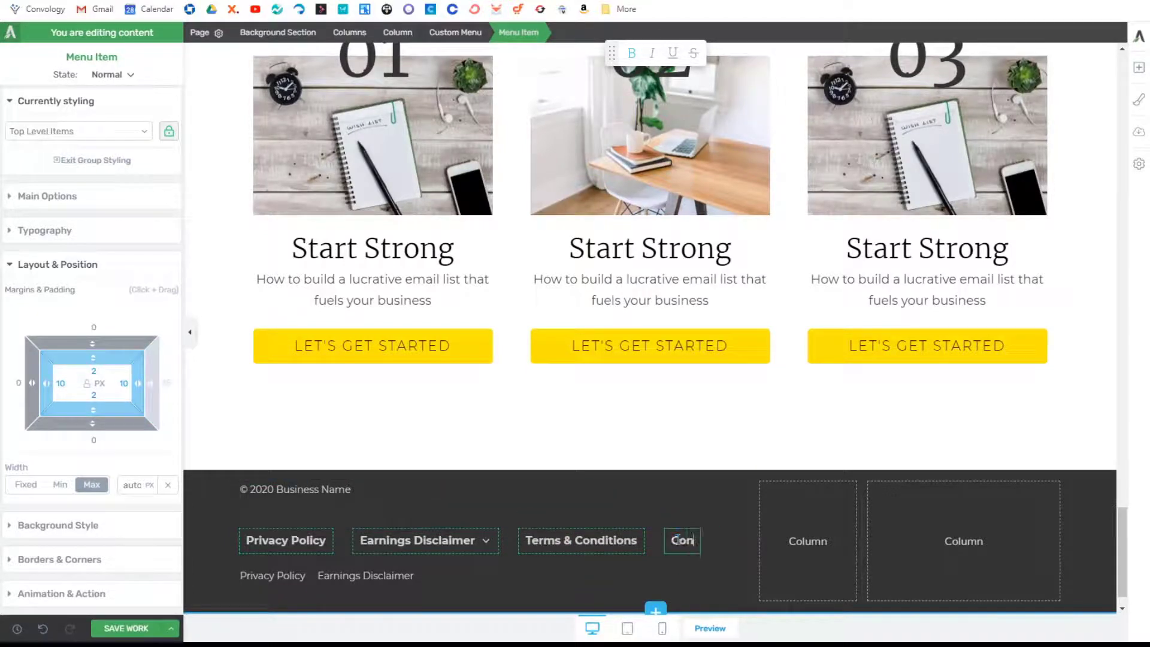
Step: Delete the plain text line with the policy labels below the custom menu
mouse_move(405, 527)
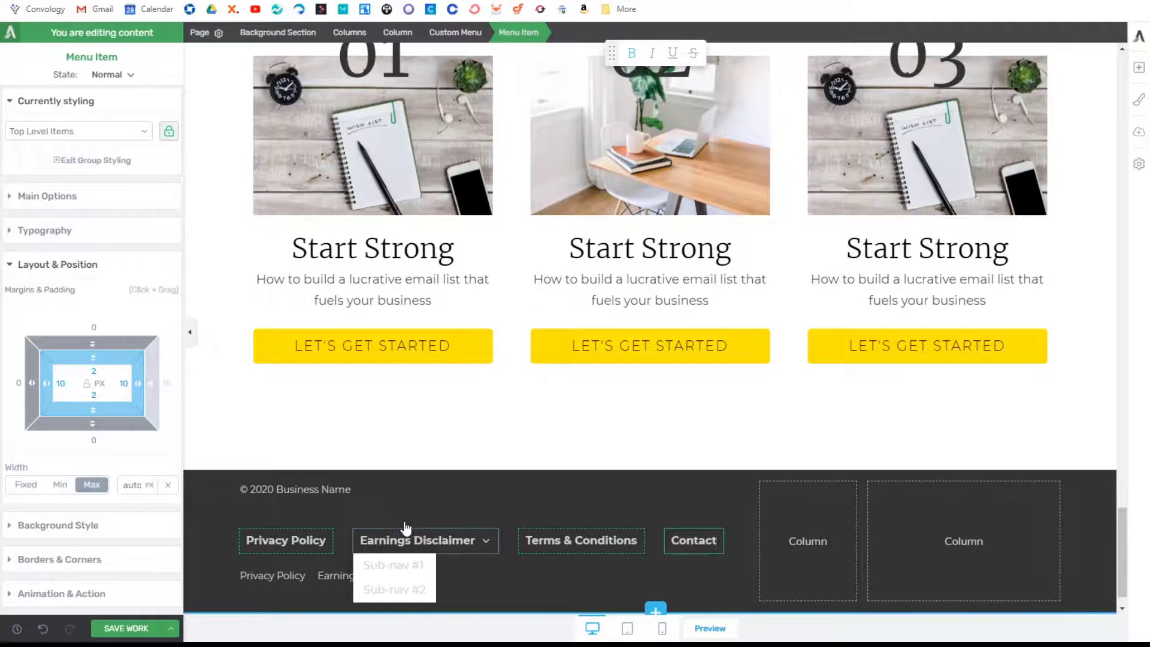
left_click(299, 589)
left_click(742, 558)
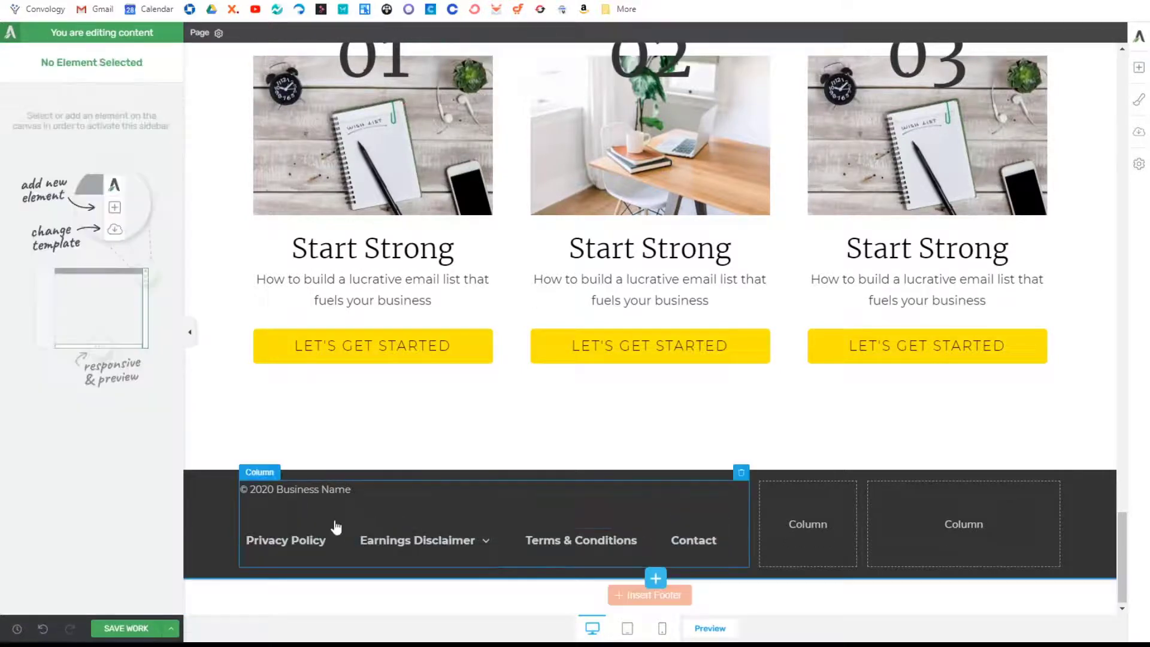
Step: Remove the bold formatting from the menu's top-level items
left_click(304, 541)
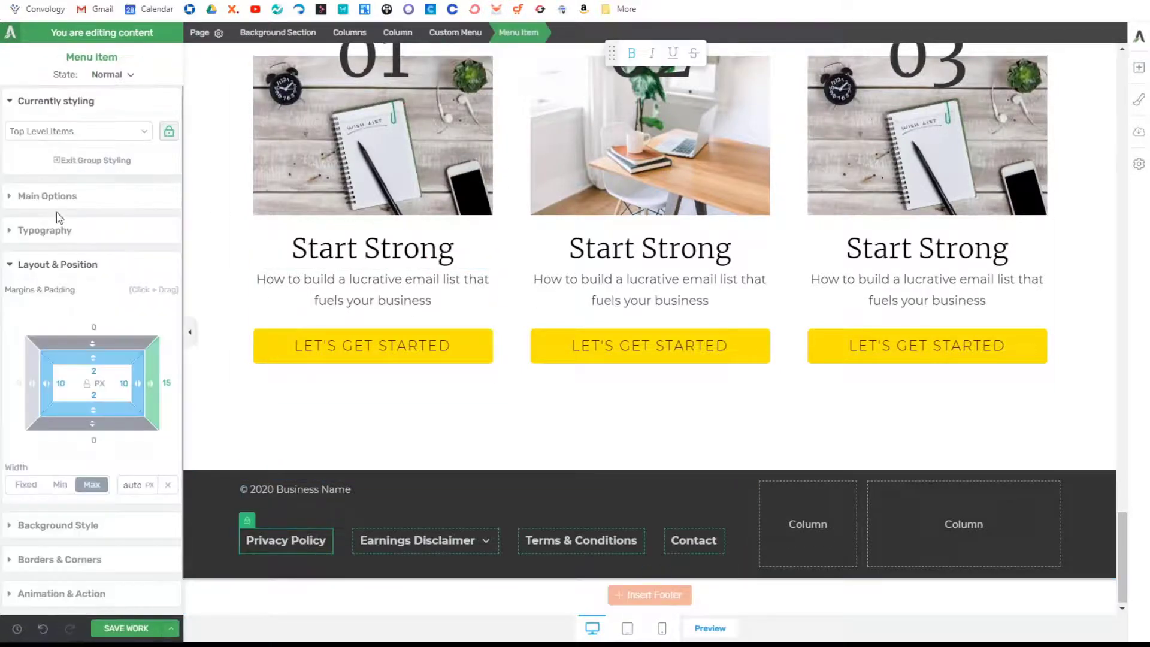
left_click(60, 230)
key("ctrl+a")
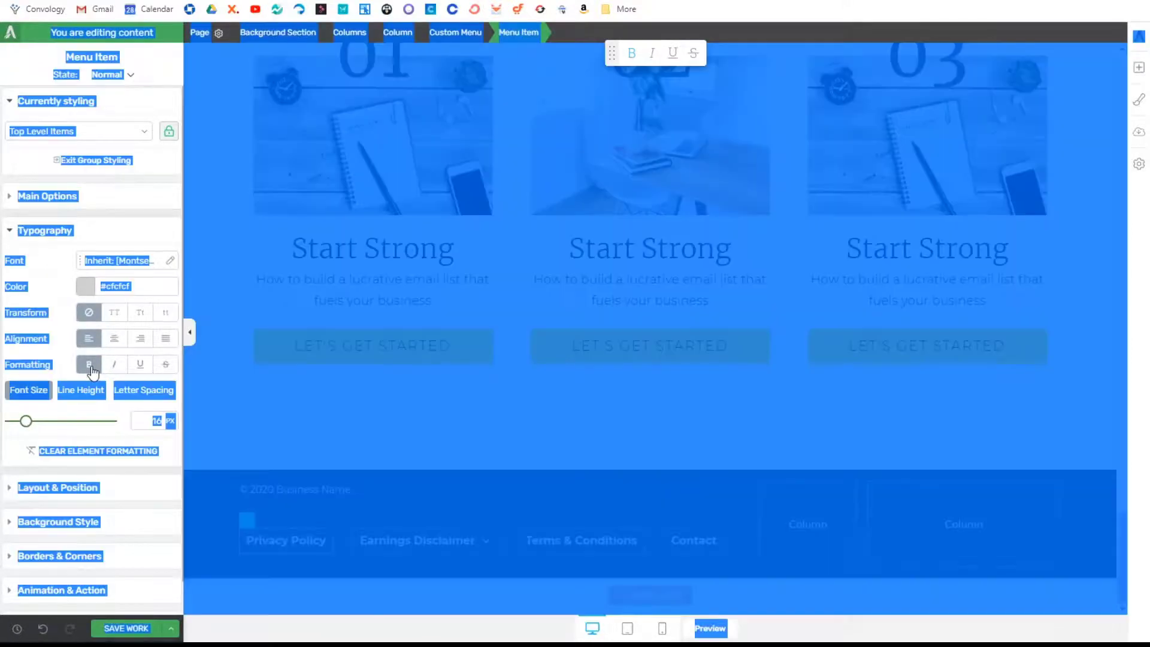
left_click(345, 571)
left_click(89, 364)
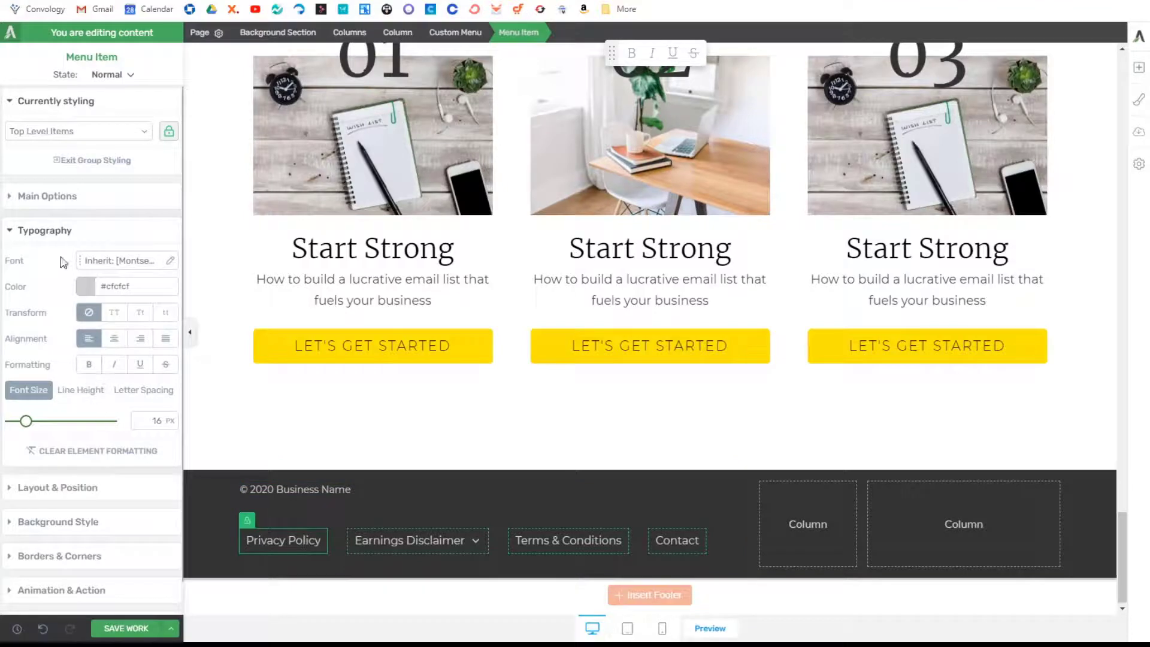
Step: Set the top-level menu items' right margin to 0 px and their font size to 14 px
left_click(51, 487)
type("0")
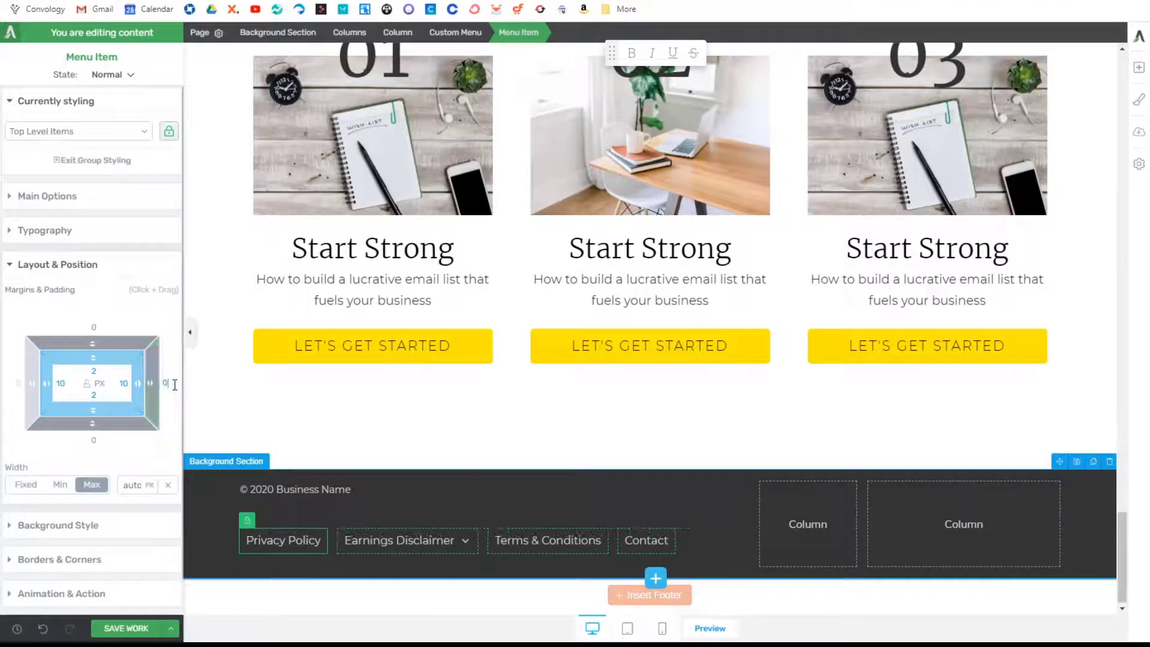
left_click(31, 197)
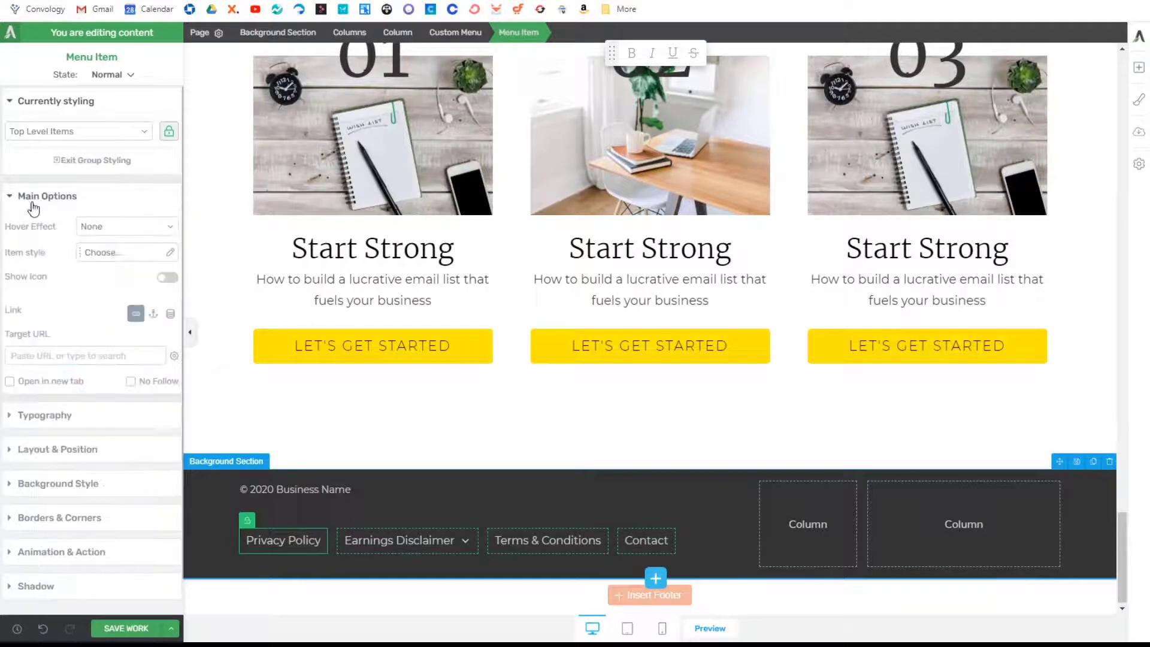
left_click(48, 415)
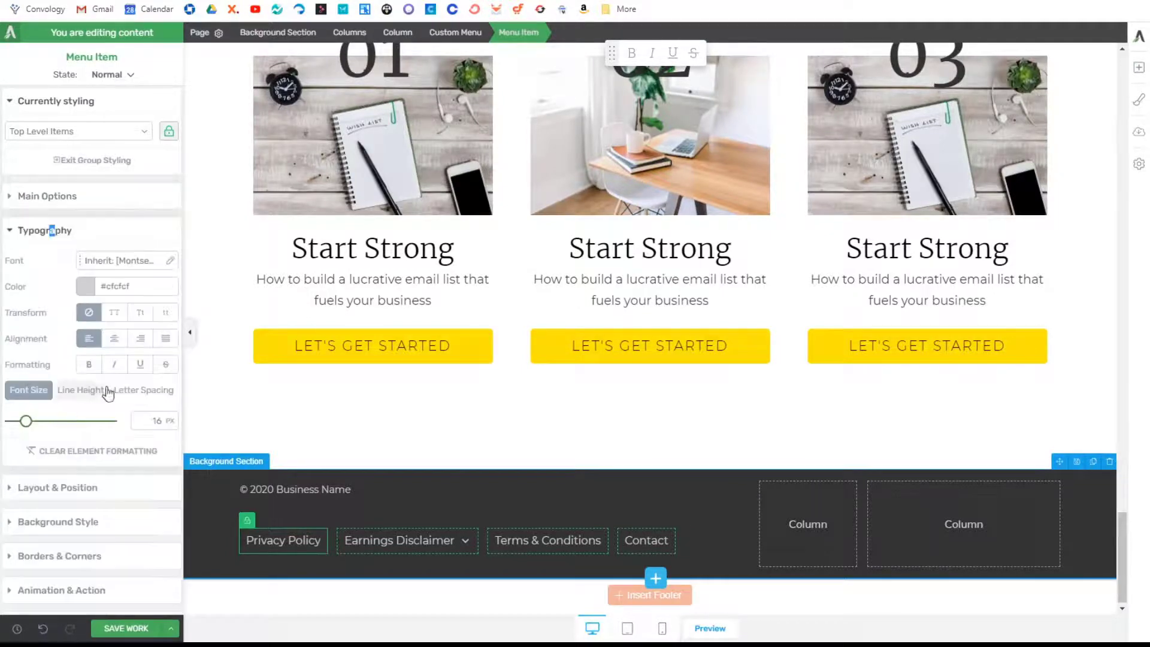
double_click(166, 420)
type("14")
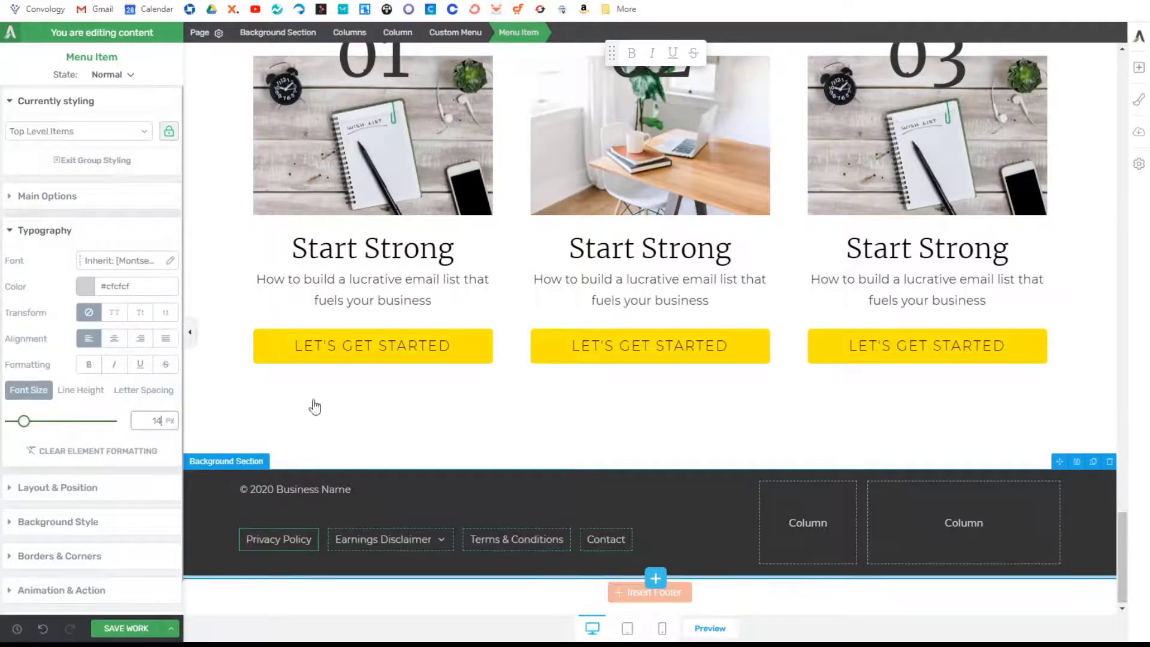
Step: Set the custom menu's top margin to 0 px
left_click(33, 489)
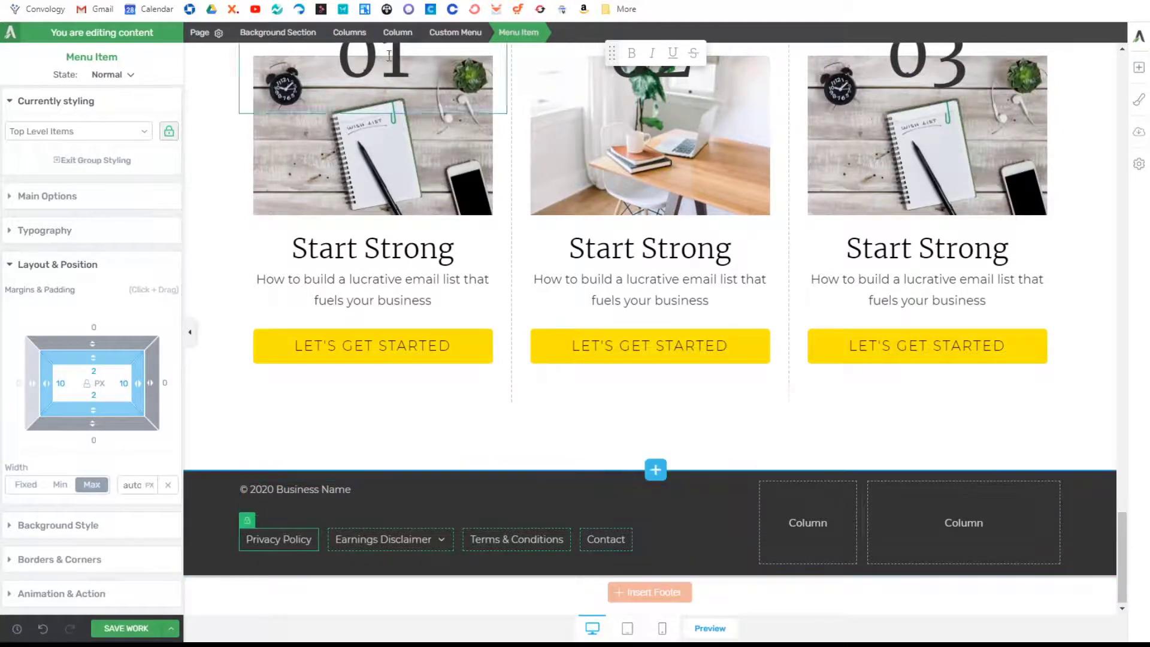
left_click(453, 32)
left_click(94, 184)
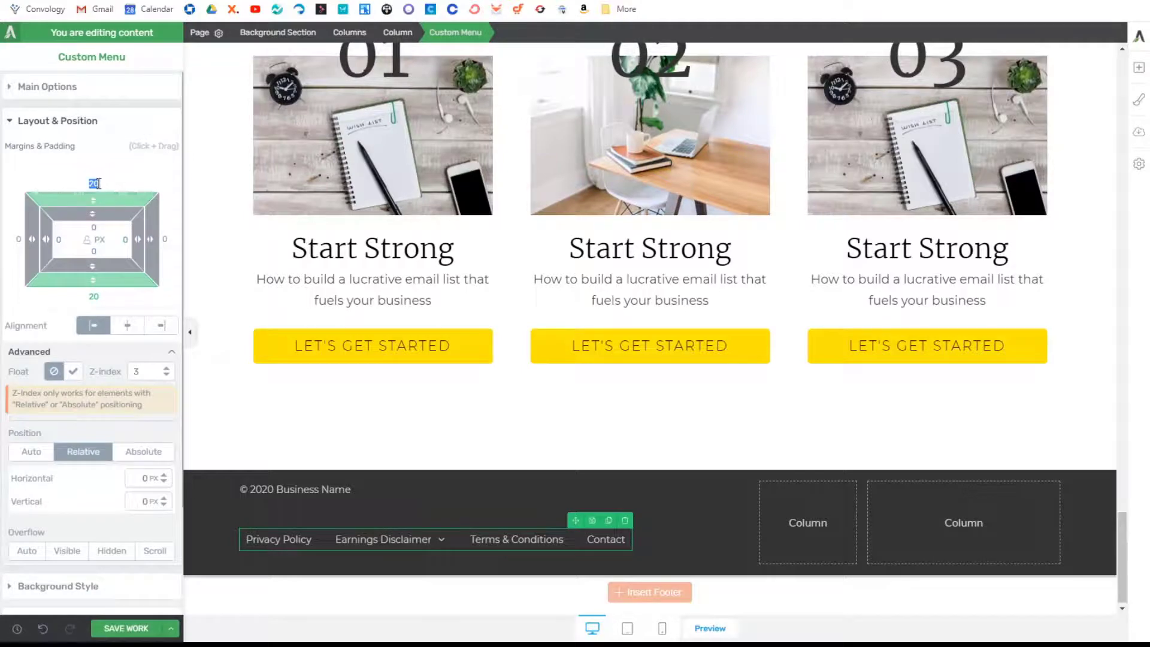
type("0")
Step: Reduce the copyright text's lower line spacing to 0 px and centre the footer section's content vertically
left_click(284, 491)
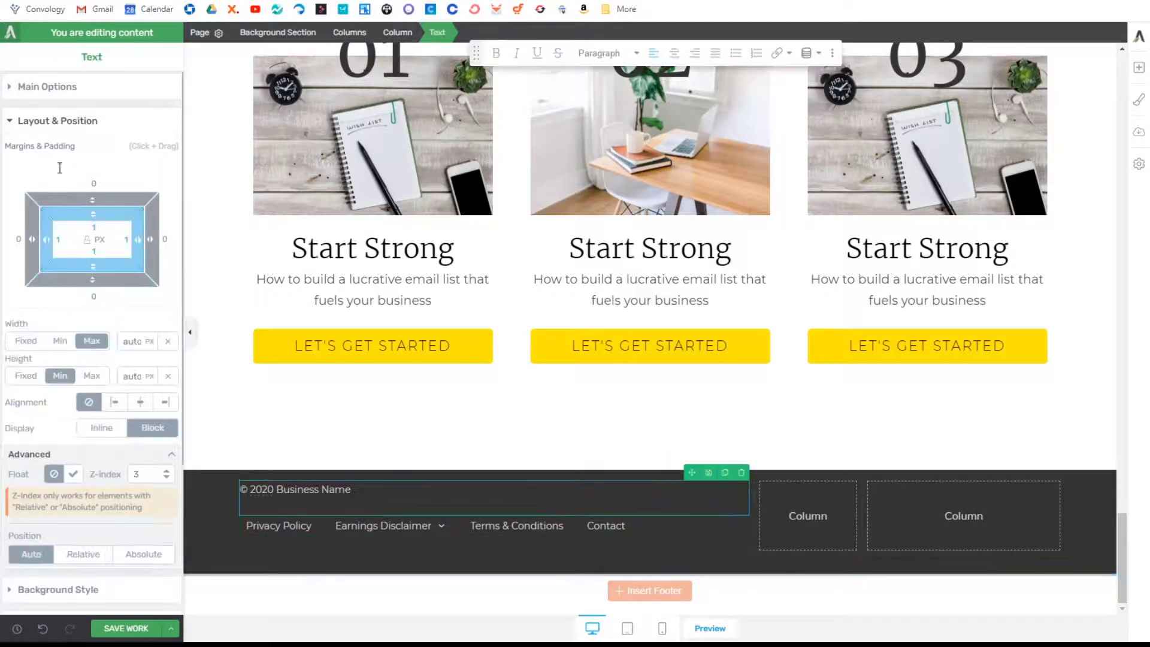
left_click(50, 90)
left_click_drag(84, 348, 92, 324)
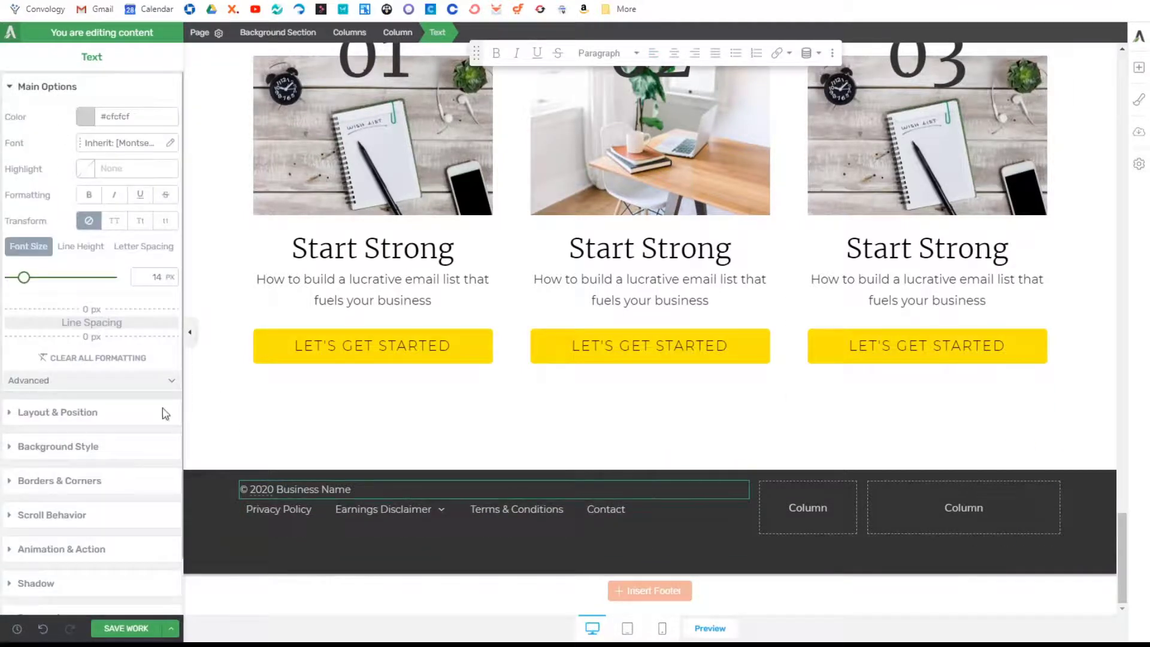
left_click(223, 518)
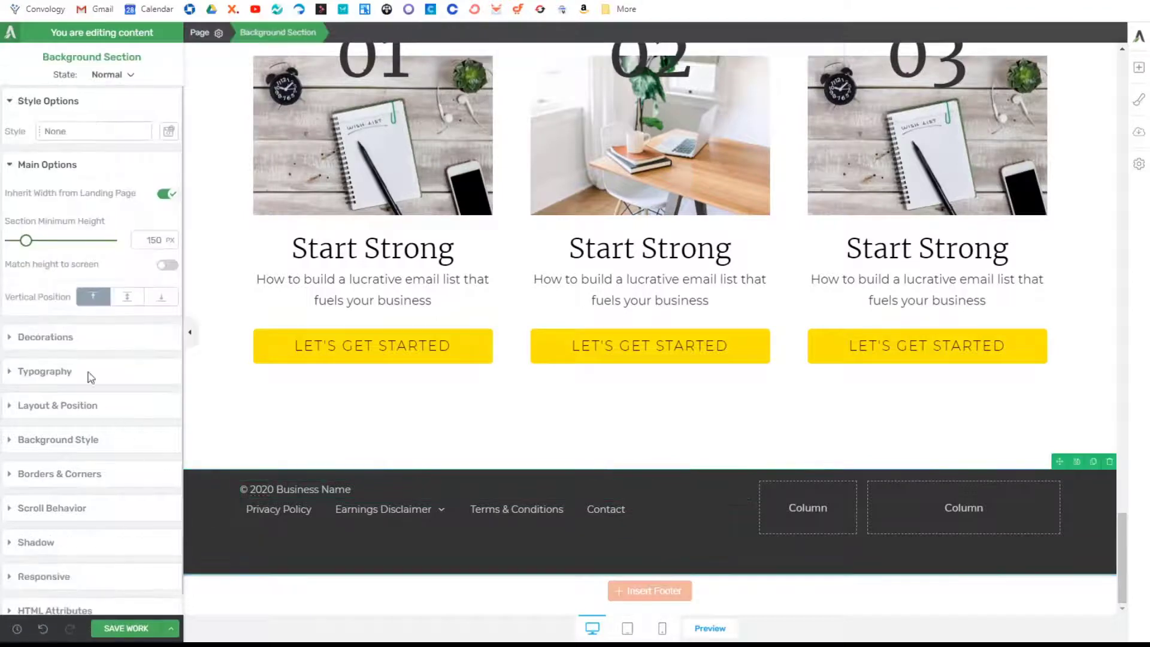
left_click(127, 298)
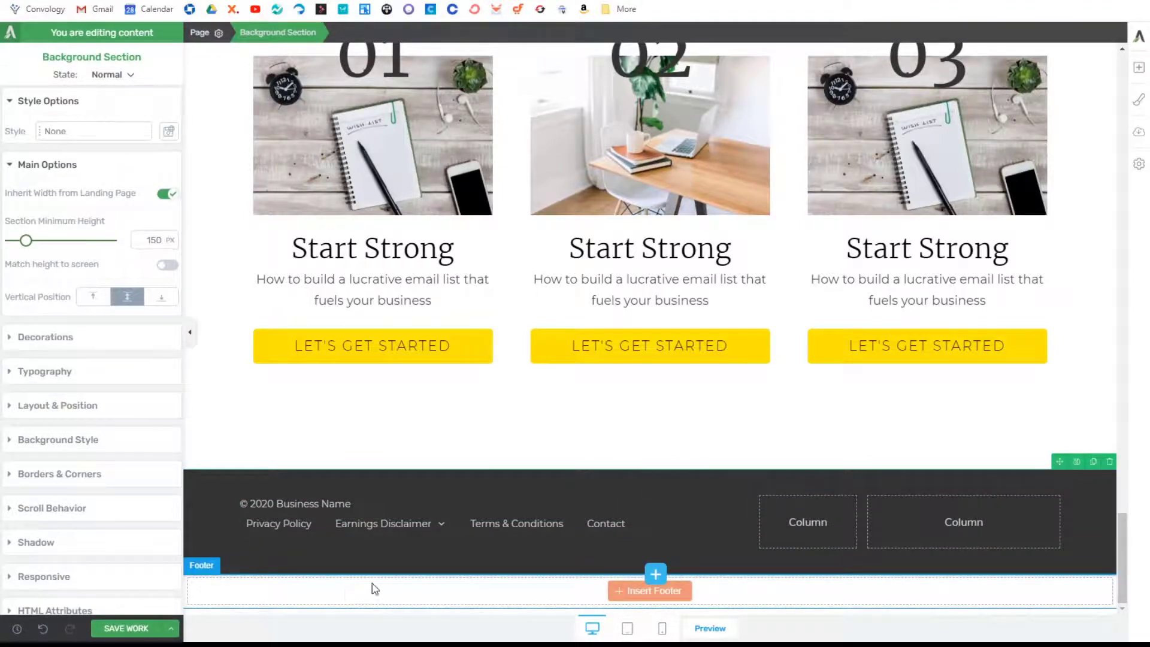
Step: Delete the Sub-nav #1 and Sub-nav #2 items under Earnings Disclaimer from the custom menu
left_click(388, 524)
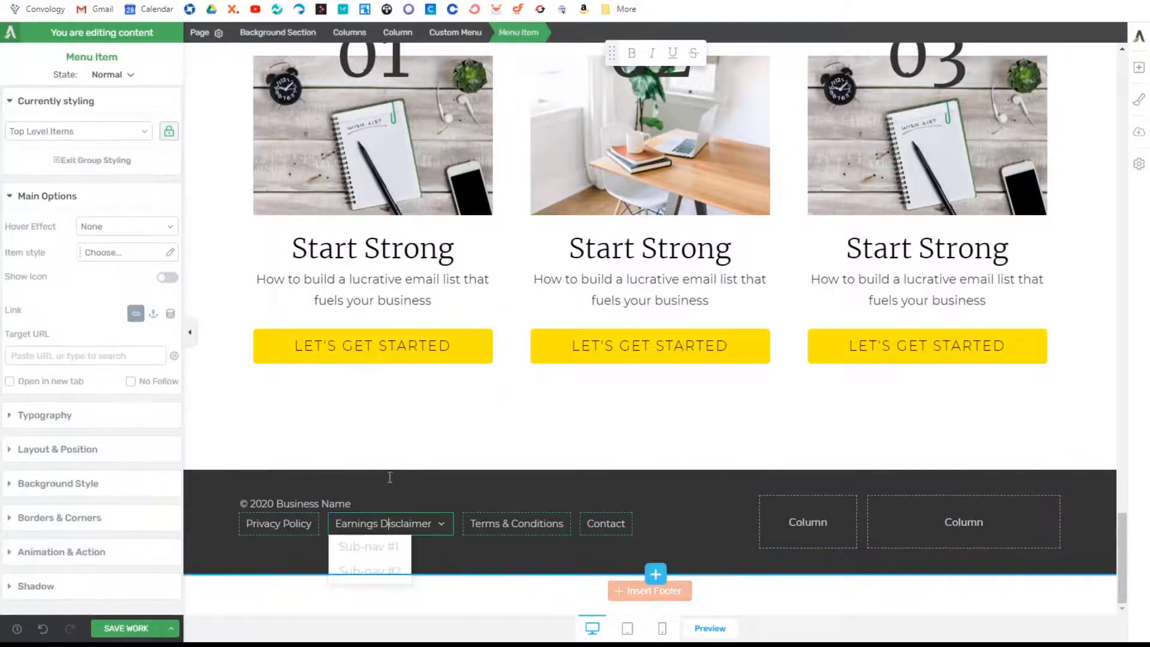
left_click(455, 32)
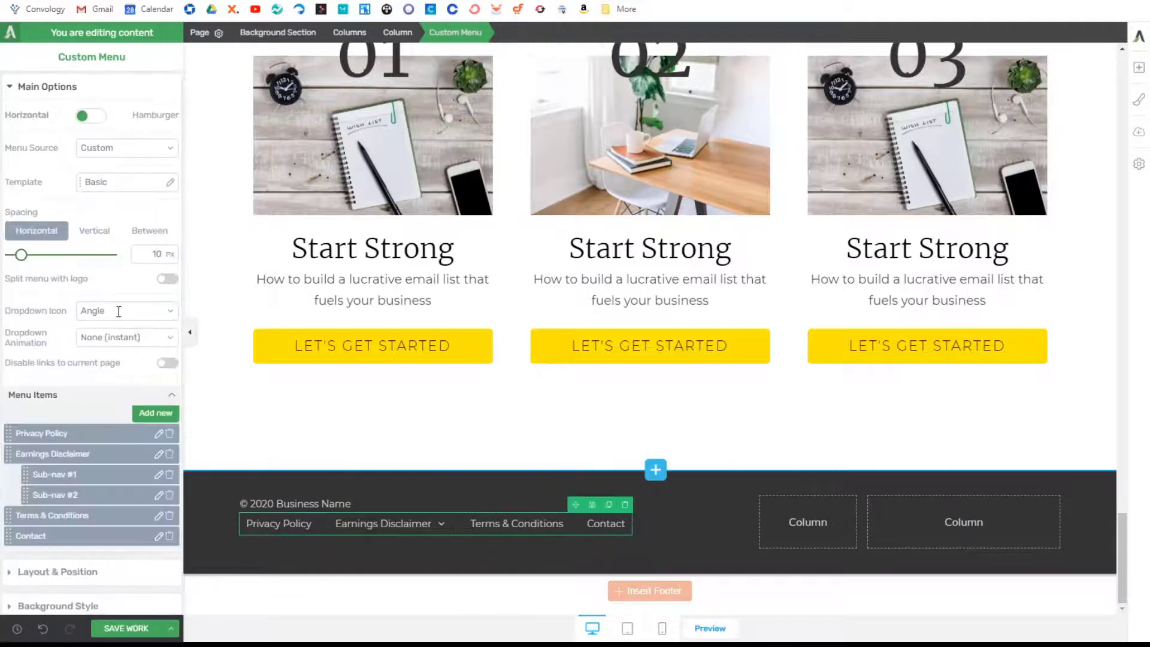
left_click(170, 474)
left_click(169, 475)
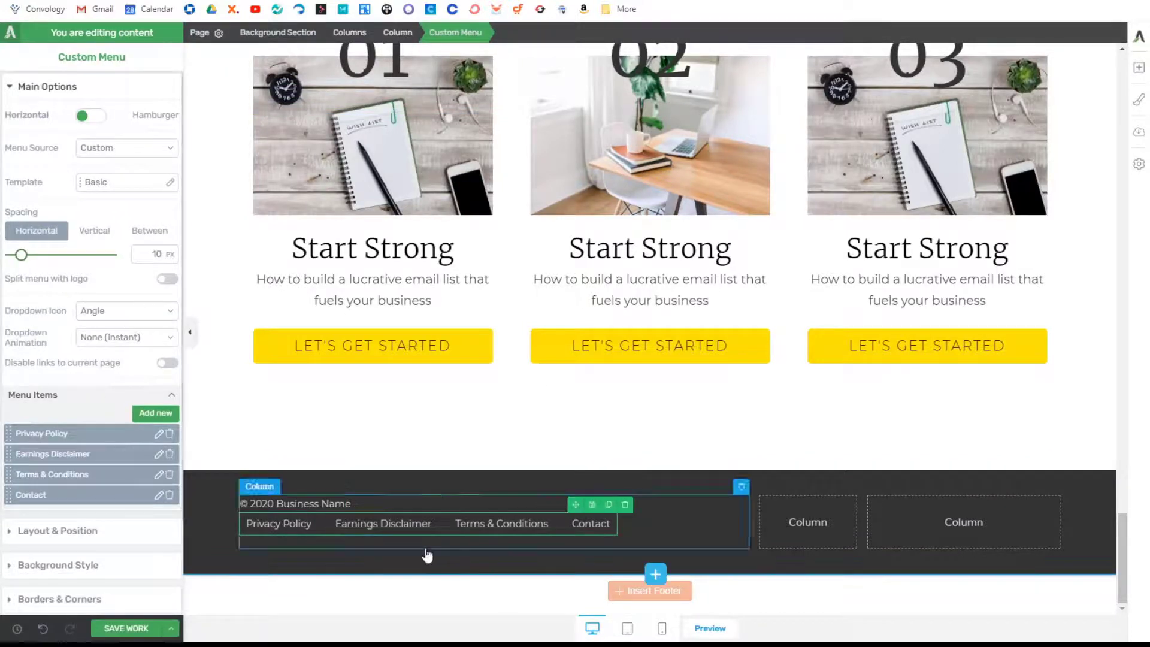
Step: Move the copyright text below the custom menu in the first footer column
left_click(430, 581)
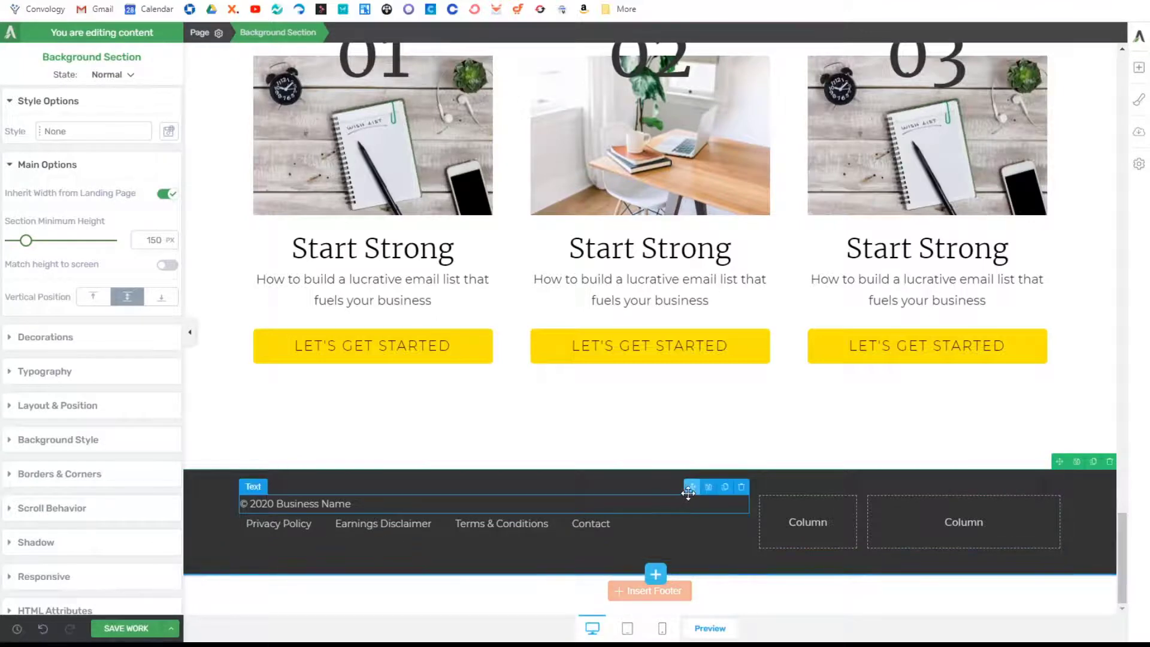
left_click_drag(688, 493, 569, 535)
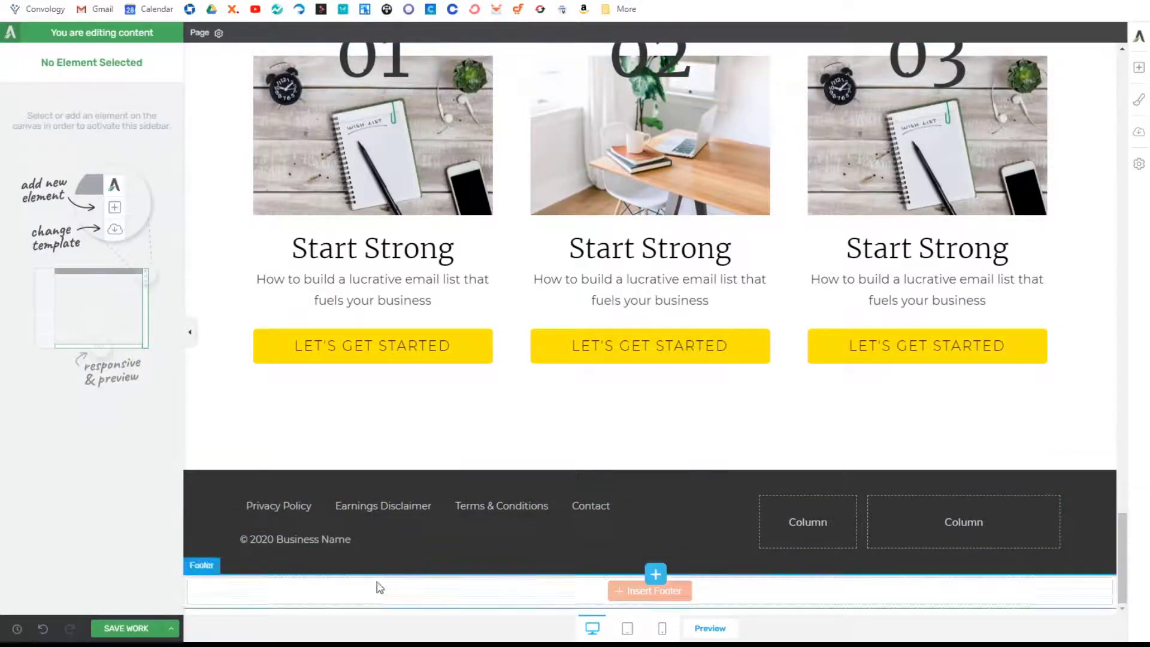
left_click(314, 539)
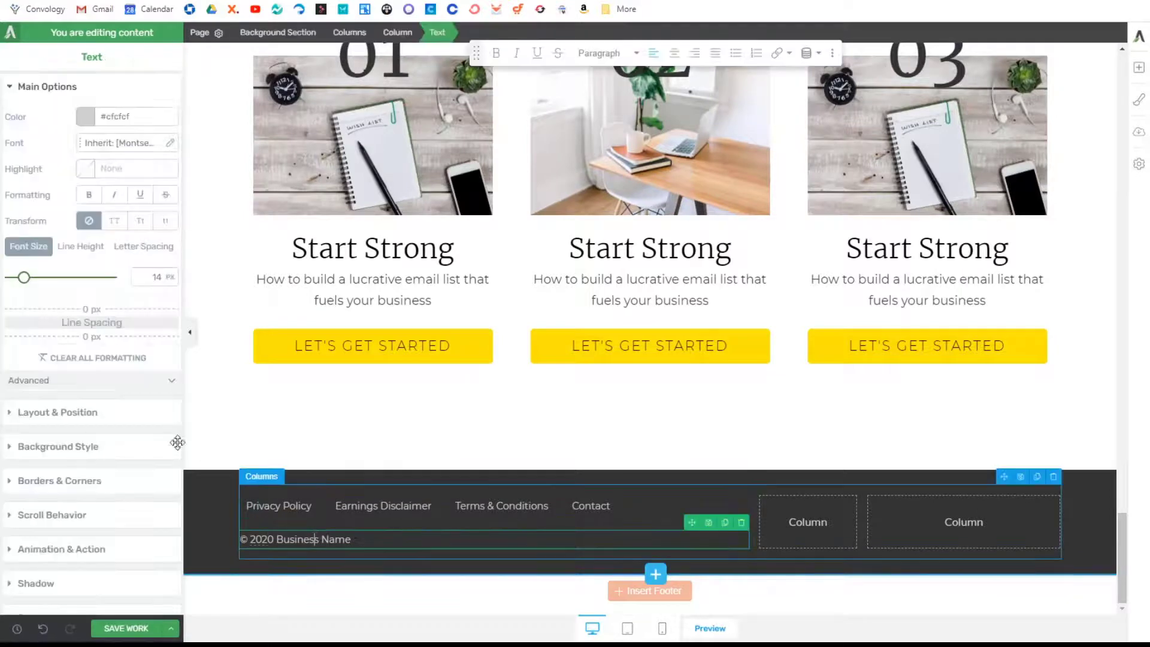
Step: Set the custom menu's bottom margin to 19 px
left_click(276, 503)
left_click(455, 32)
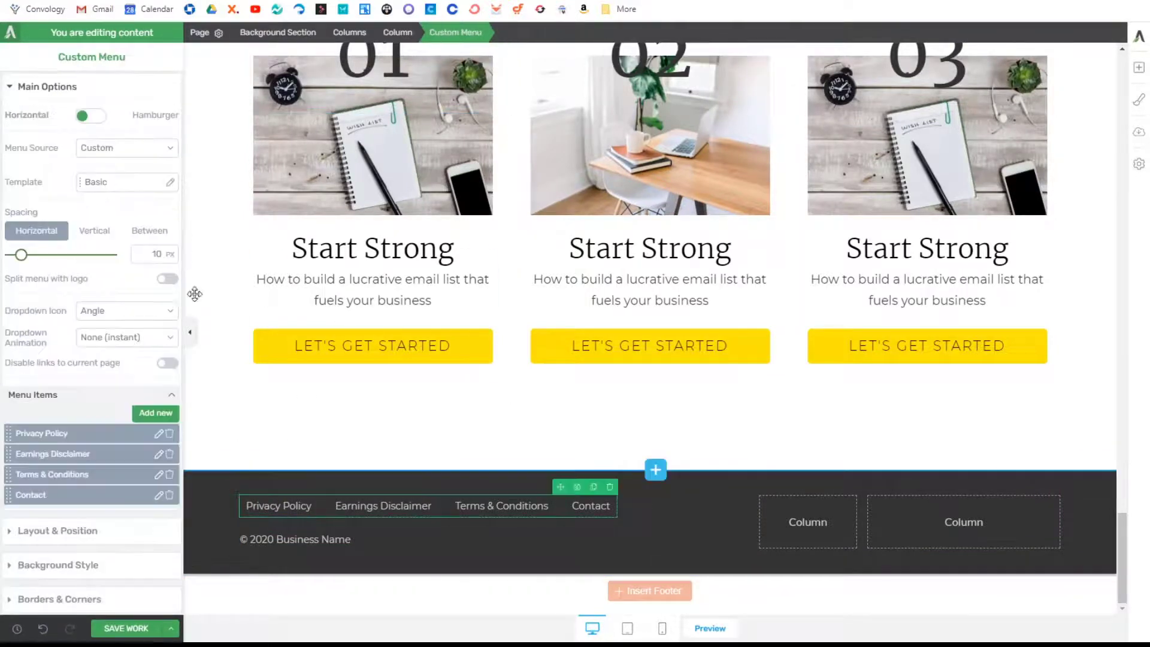
left_click(60, 530)
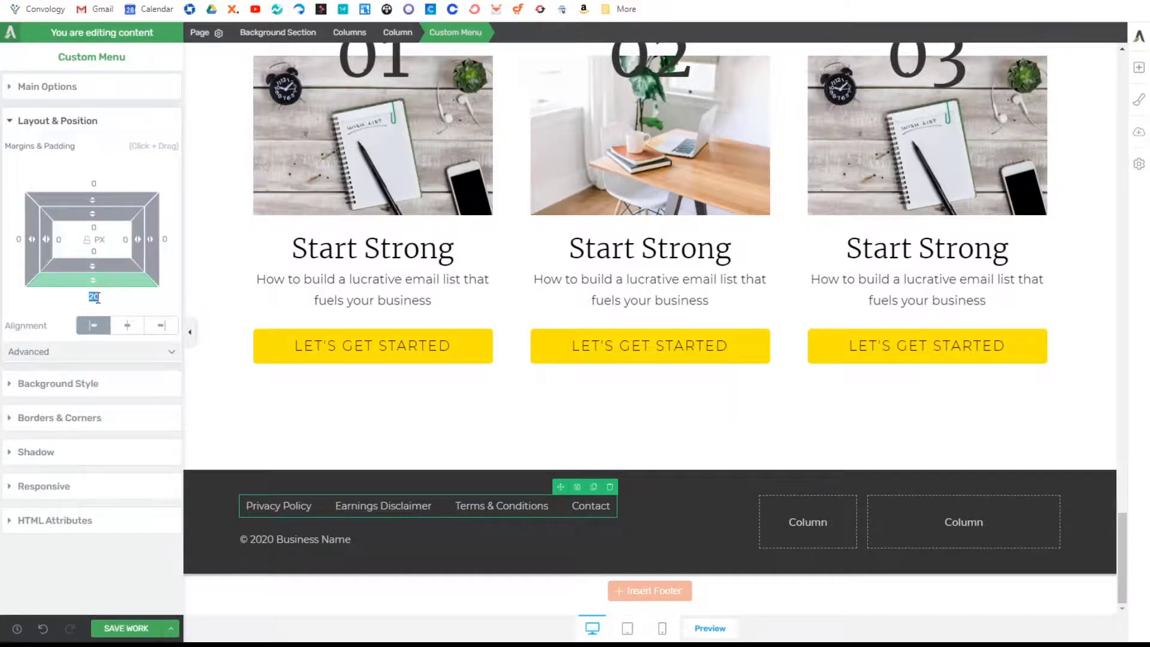
type("0")
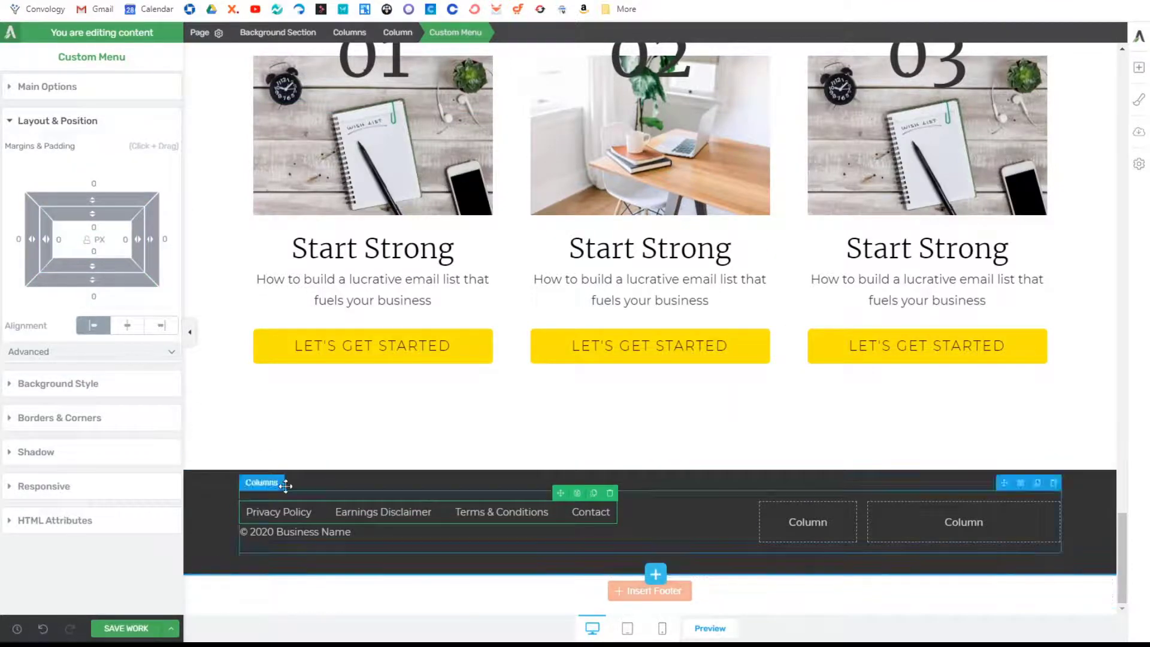
left_click_drag(92, 280, 102, 309)
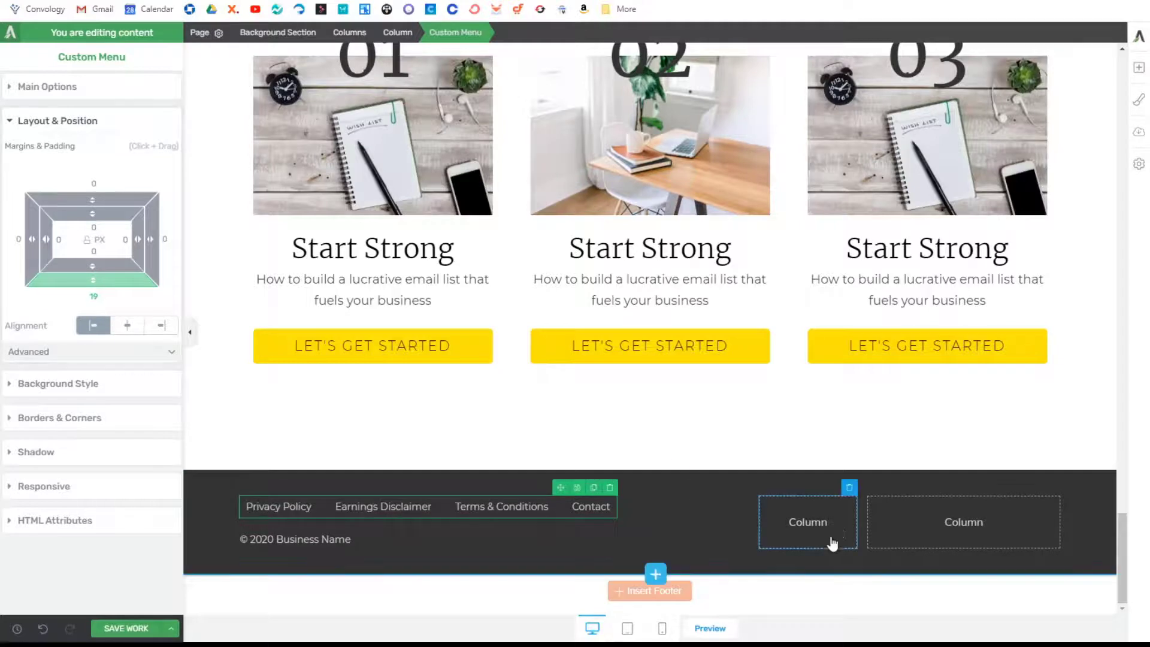
Step: Narrow the first footer column to end just past the Contact item, widening the middle column
left_click_drag(757, 506, 647, 508)
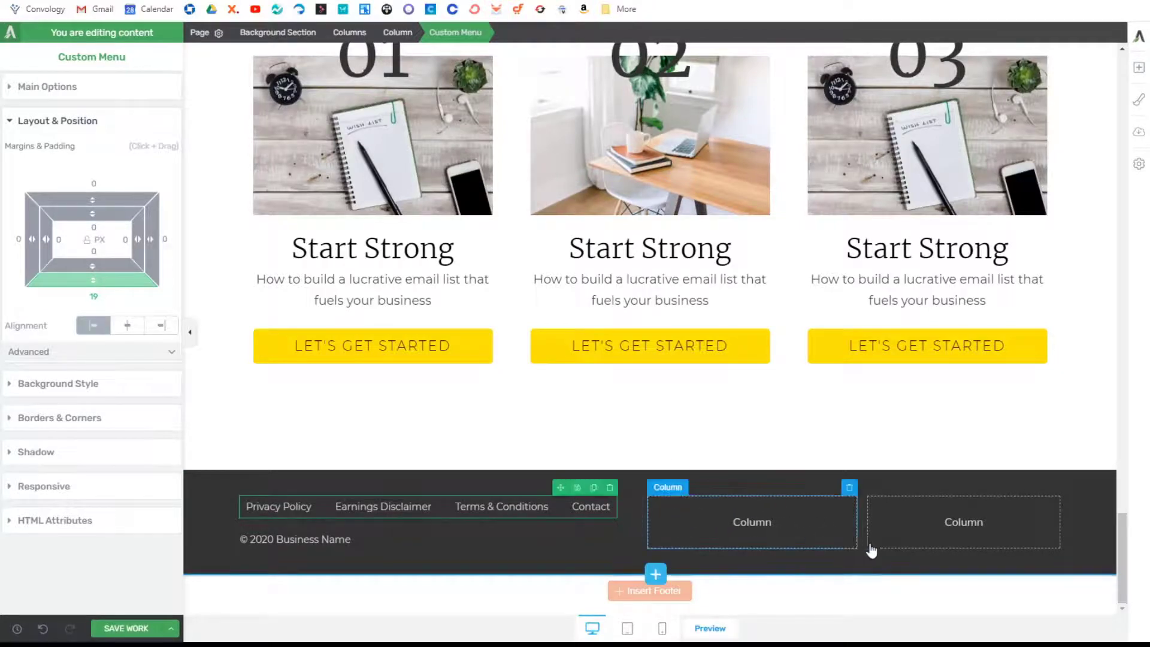
Step: Narrow the middle footer column slightly, giving the last column more width
left_click_drag(856, 521, 838, 521)
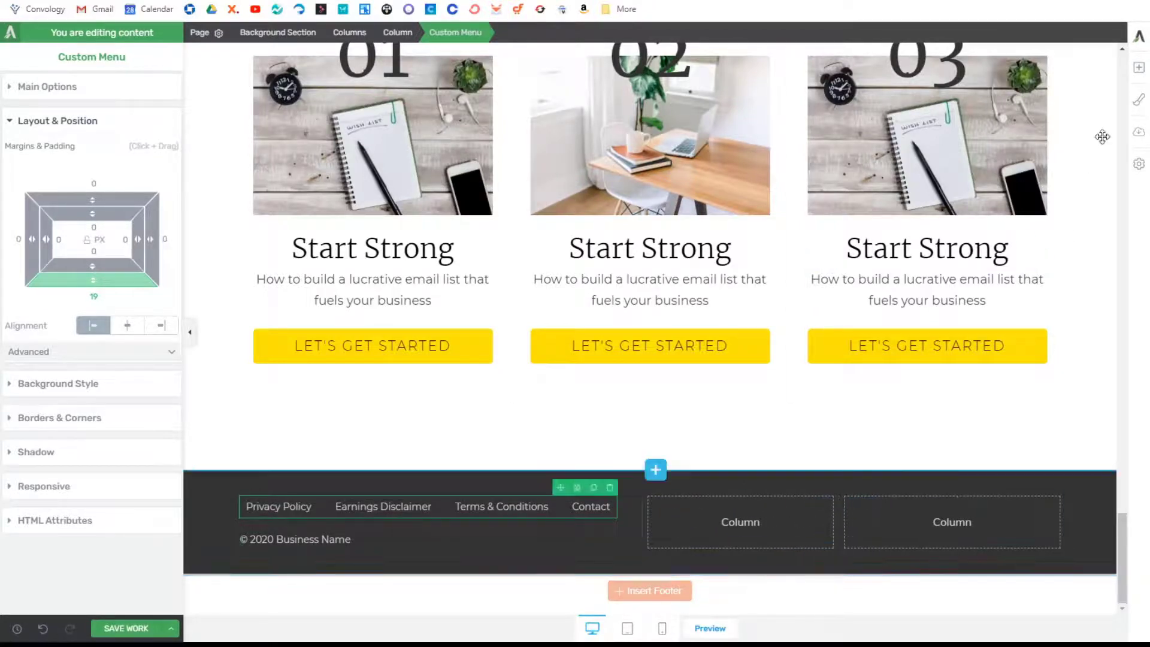
left_click(1138, 67)
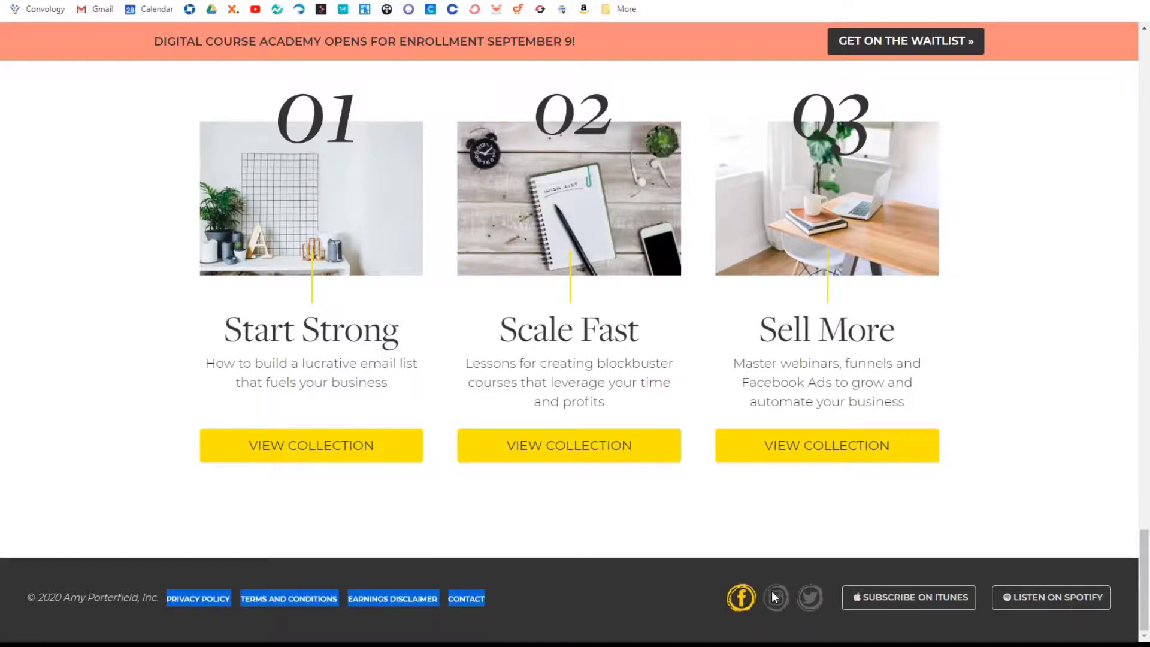
Step: Browse the reference site's loaded image files in the browser's developer tools to find the footer's social icons image
key("ctrl+shift+i")
left_click(368, 357)
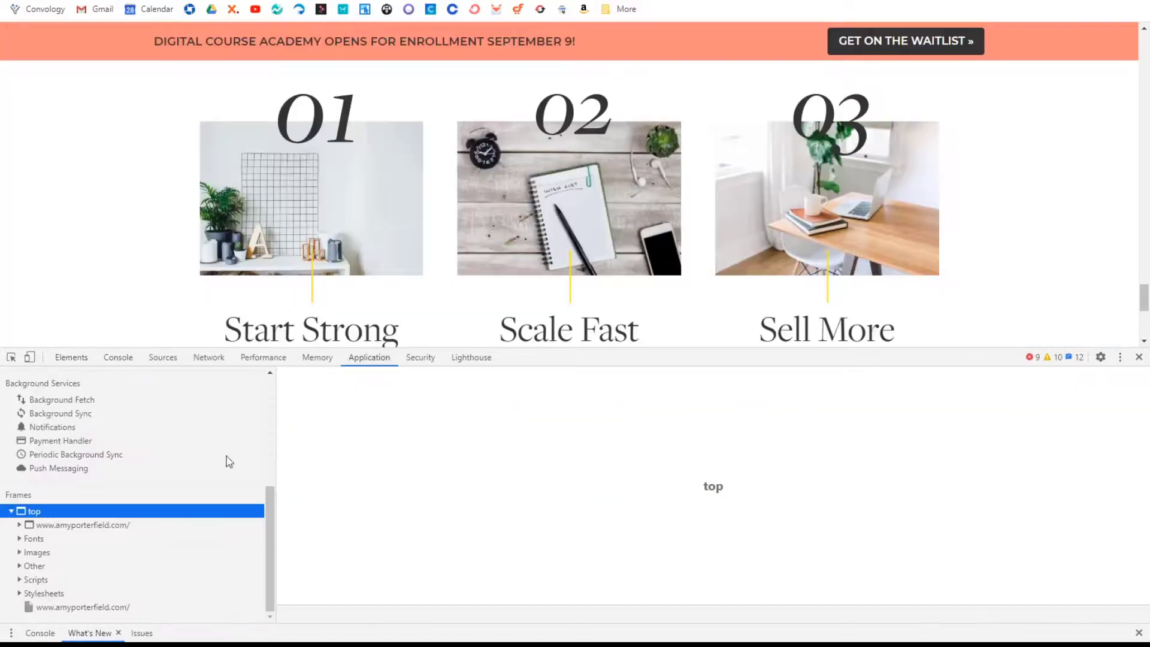
left_click(20, 552)
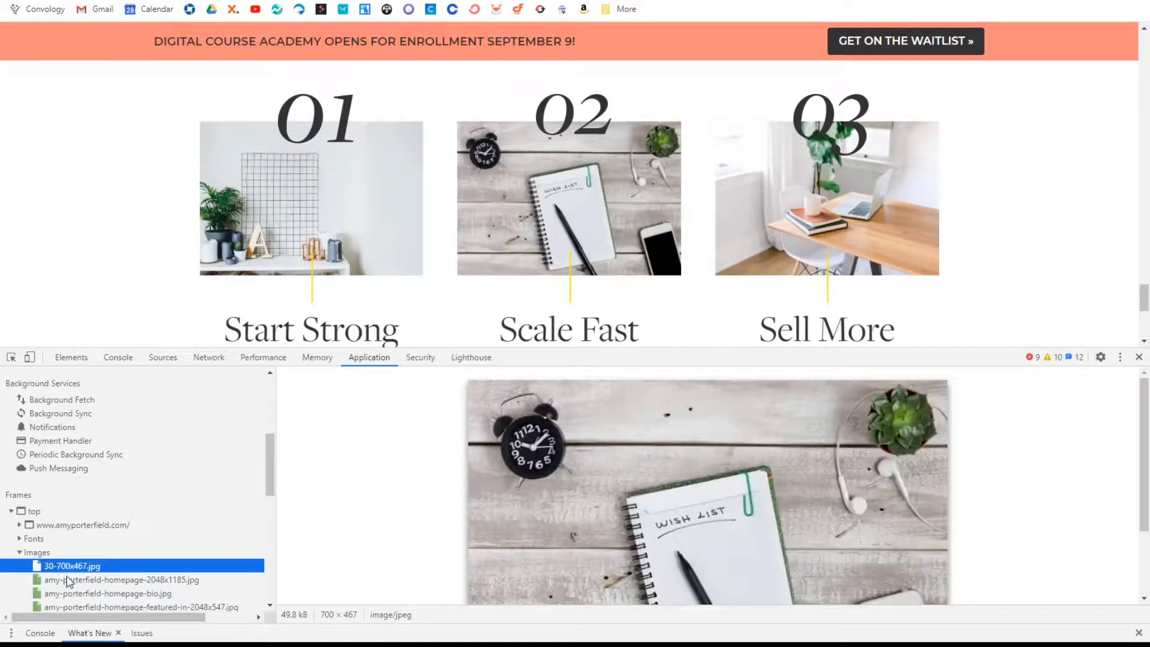
key("Down")
key("Down")
key("Down")
key("Down")
key("Down")
key("Down")
key("Down")
key("Down")
key("Down")
key("Down")
key("Down")
key("Down")
key("Down")
key("Down")
key("Down")
key("Down")
key("Down")
key("Down")
key("Down")
key("Down")
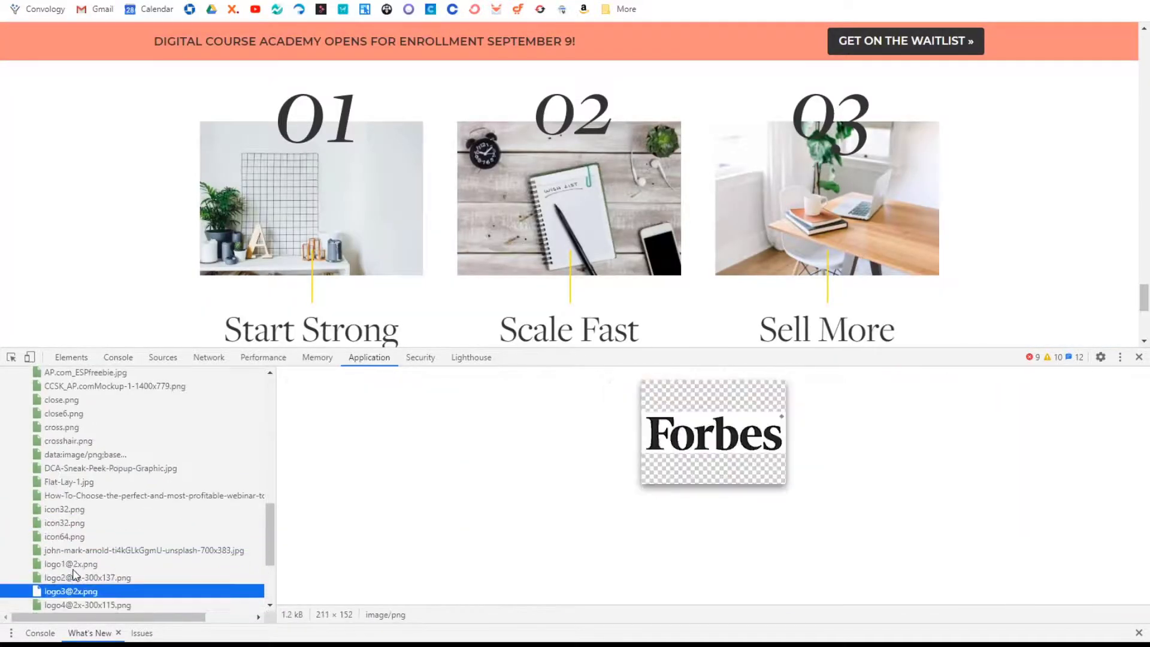
key("Down")
key("Down")
key("Down")
key("Down")
key("Down")
key("Down")
key("Down")
key("Up")
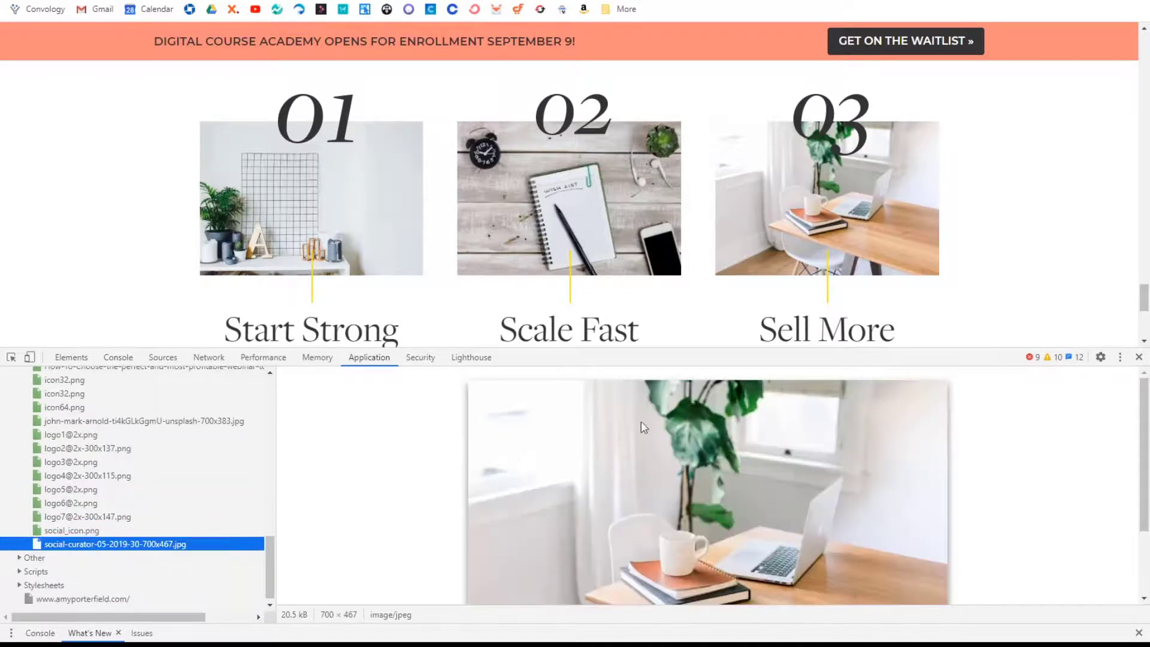
key("Up")
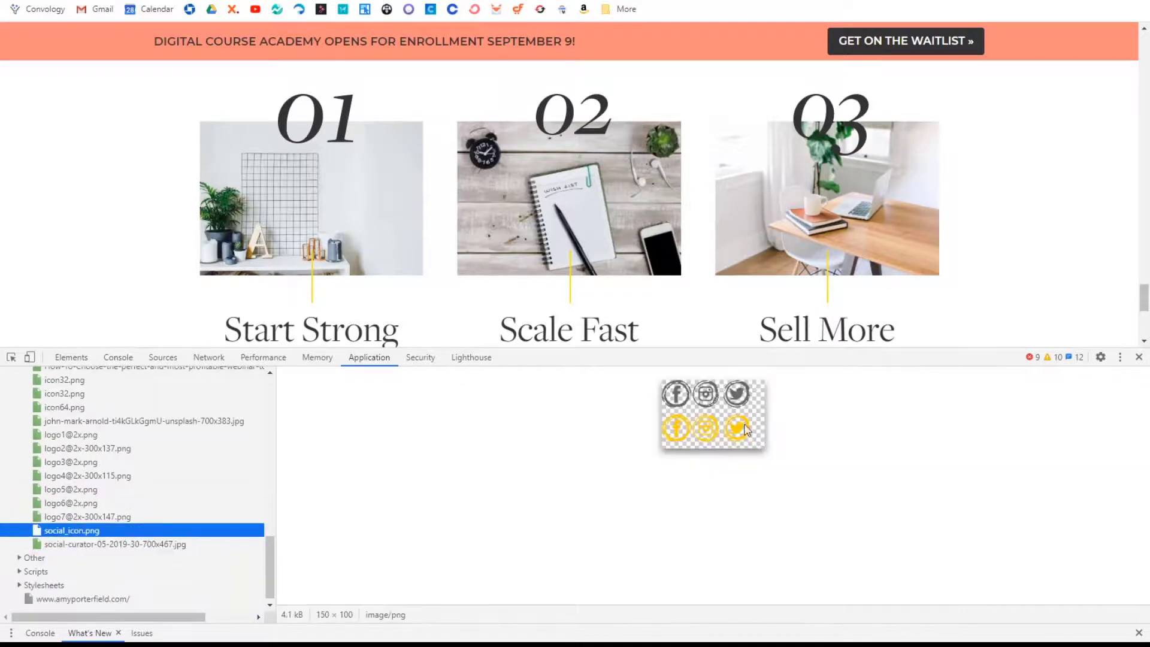
left_click(1139, 357)
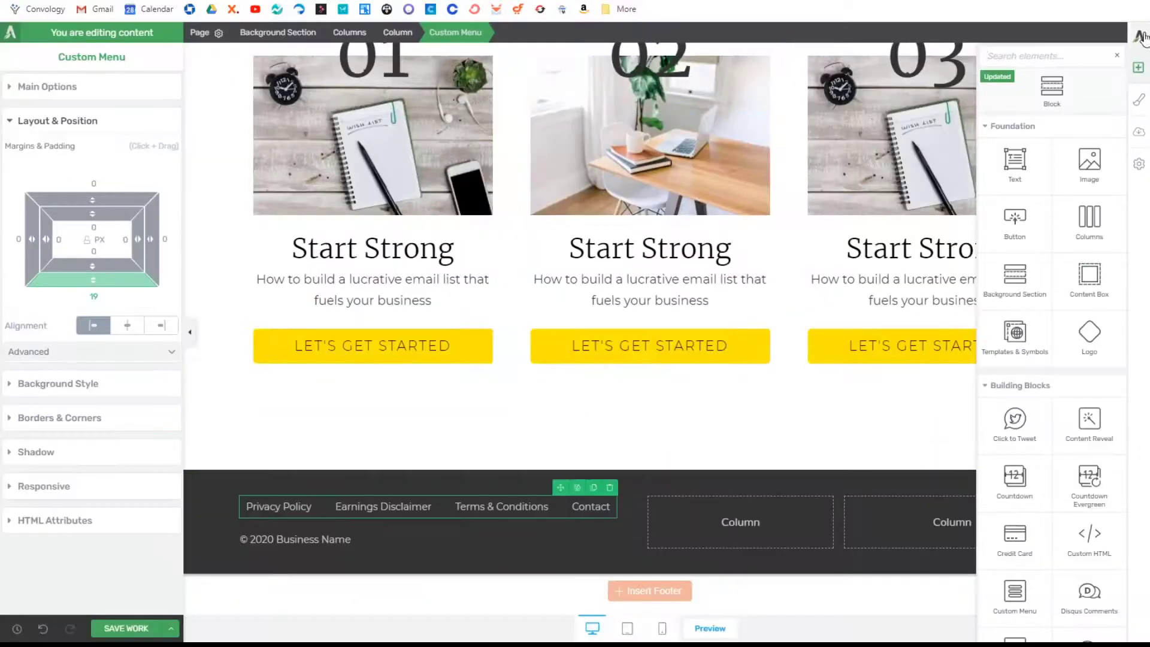
Step: Delete the middle footer column and narrow the remaining empty column from its inner edge
left_click(826, 488)
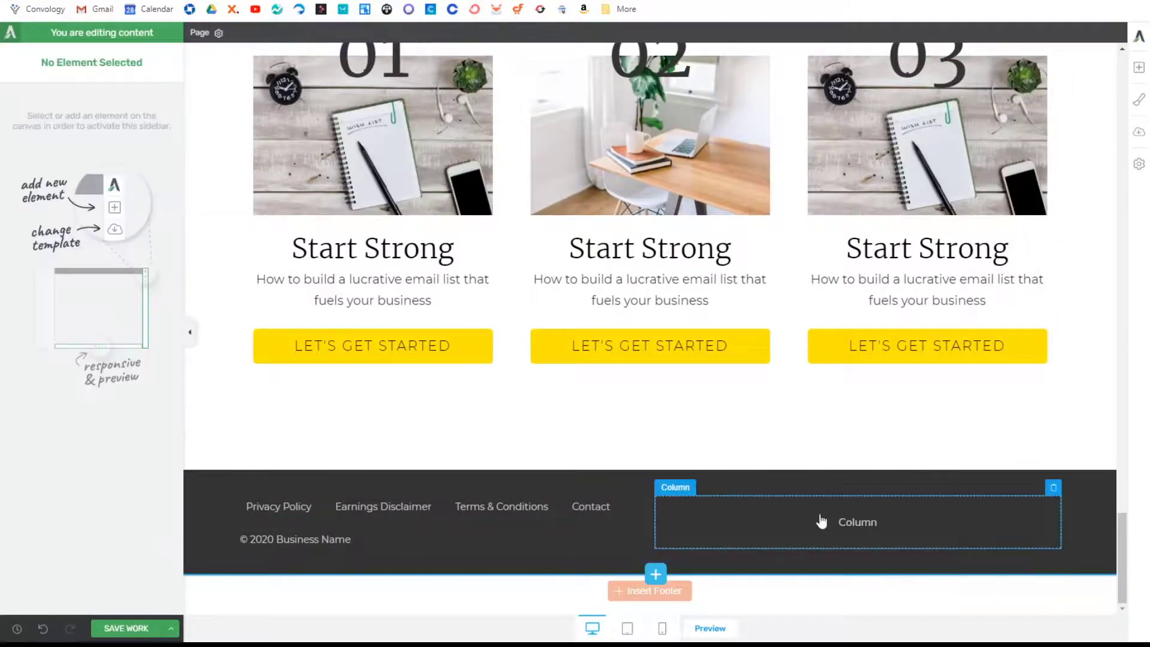
left_click_drag(655, 515, 702, 515)
Step: Nest a columns element with the 1/2 + 1/2 layout inside the empty footer column
left_click(1139, 67)
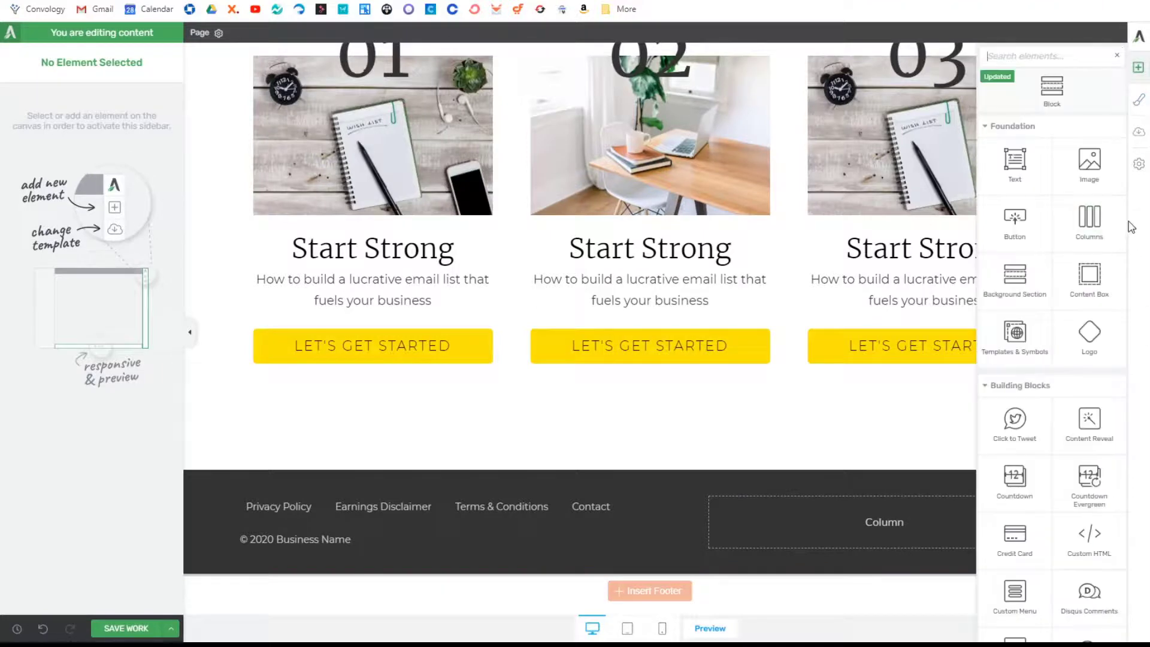
left_click_drag(1088, 219, 870, 510)
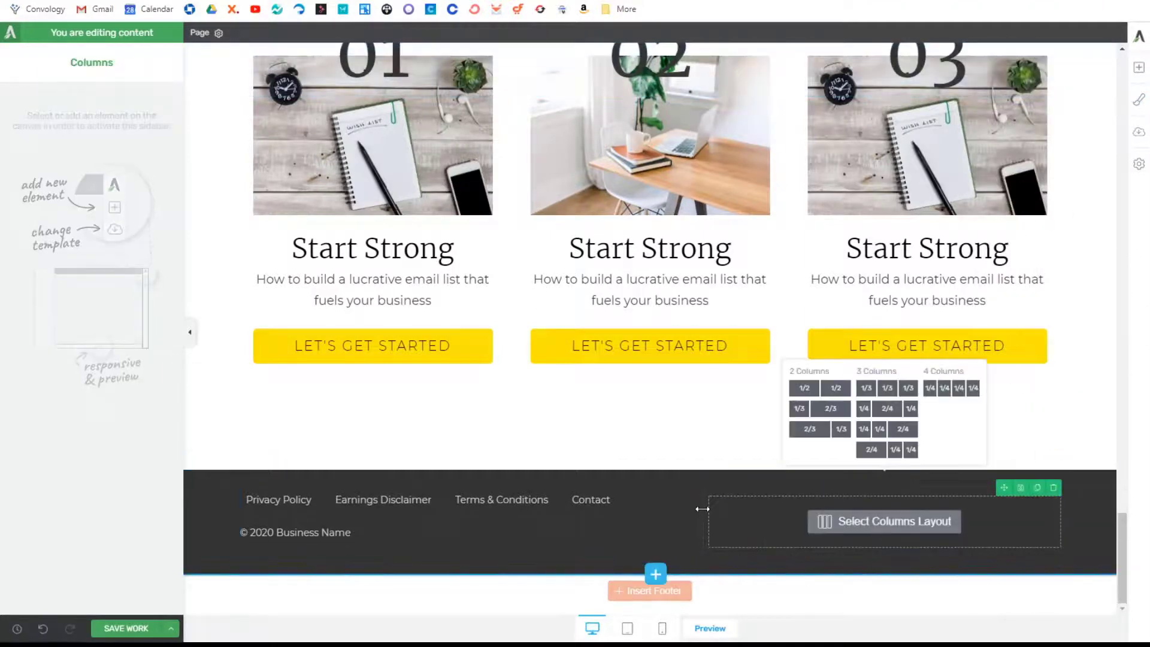
left_click(833, 388)
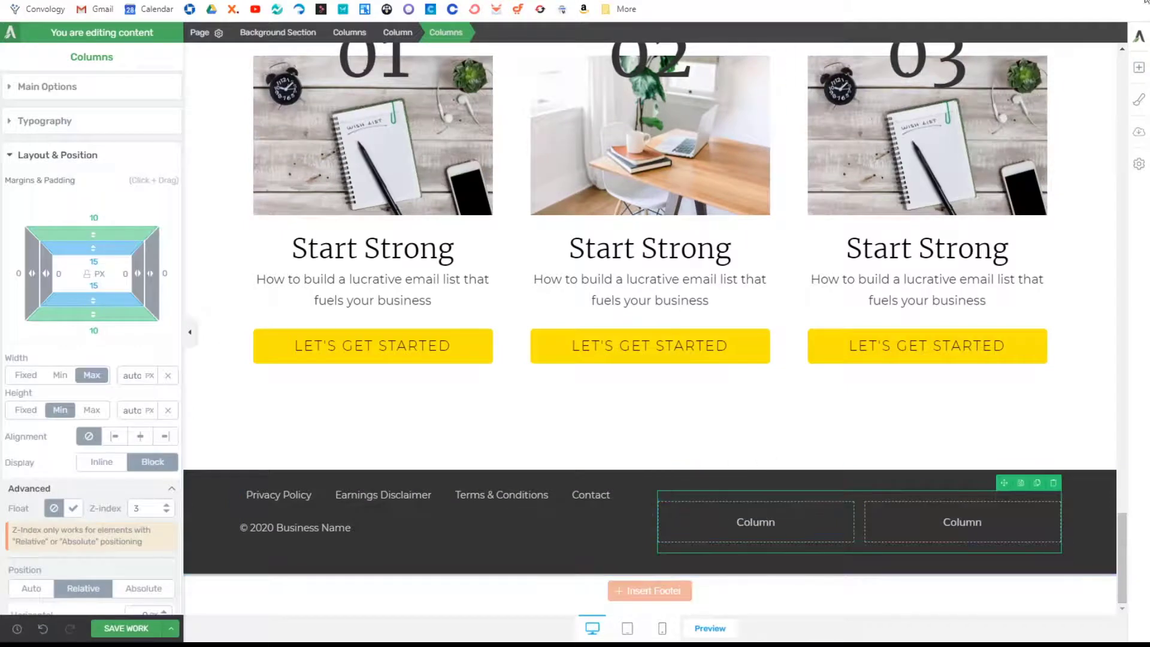
Step: Add a button to the first nested footer column and apply the outlined Ghost default style
left_click(1138, 75)
mouse_move(1024, 226)
left_mouse_down()
mouse_move(849, 403)
mouse_move(792, 512)
left_mouse_up()
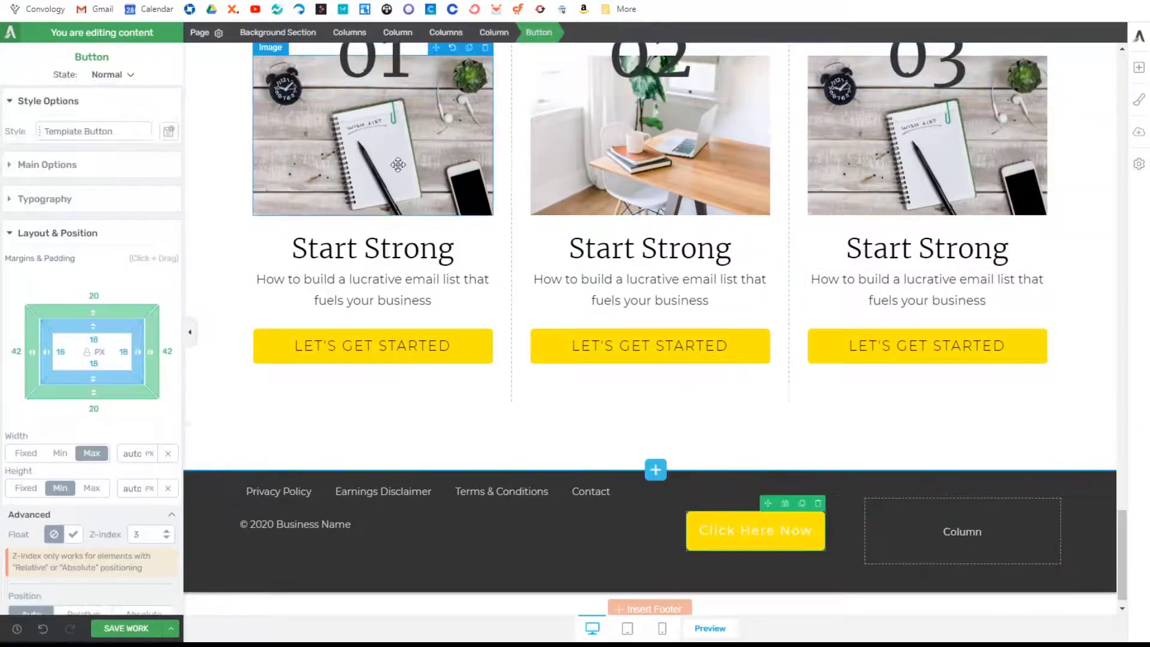
left_click(77, 129)
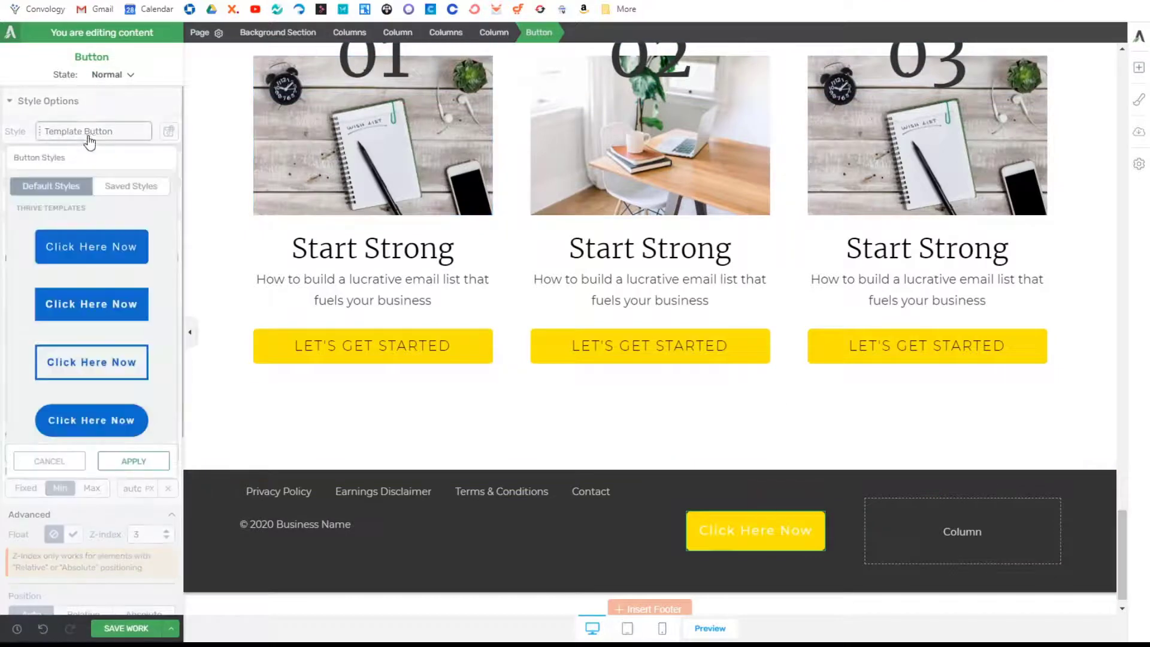
left_click(94, 366)
left_click(133, 461)
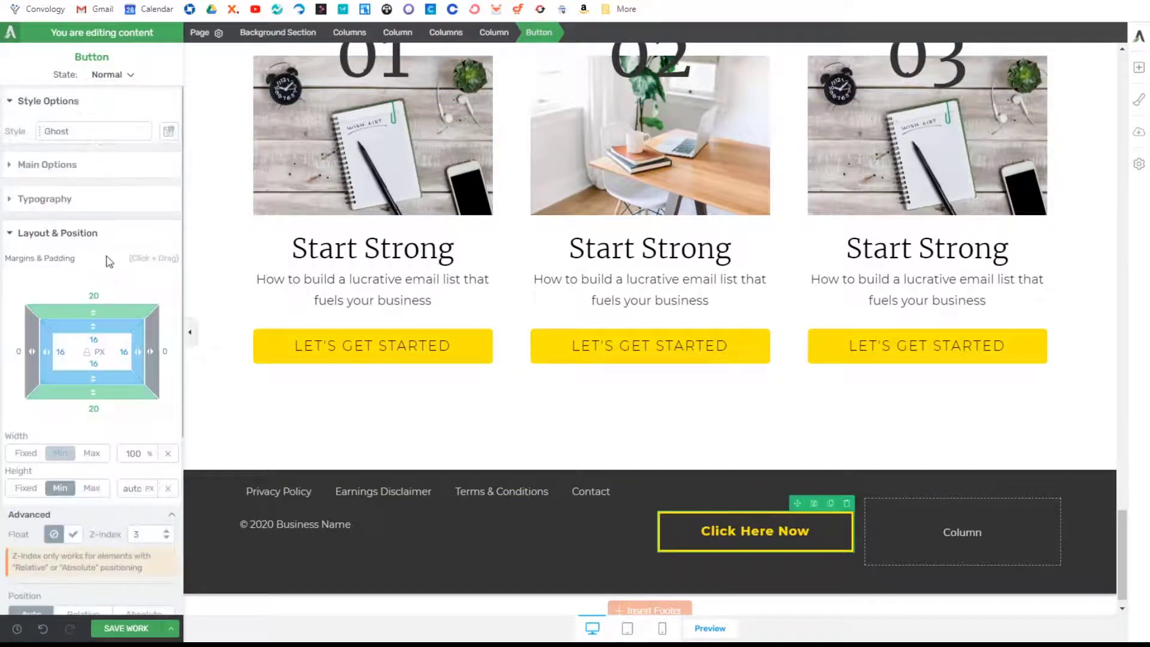
Step: Unlink the footer button's color from the AP Yellow global color and set it to #cfcfcf
left_click(57, 165)
left_click(166, 198)
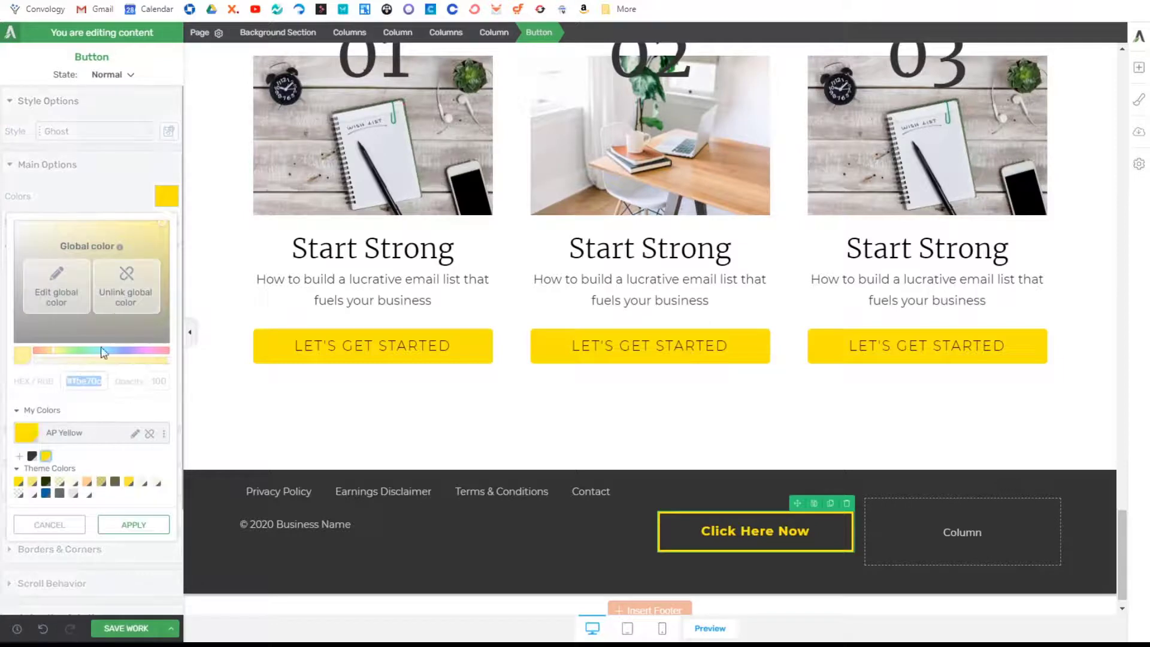
left_click(126, 286)
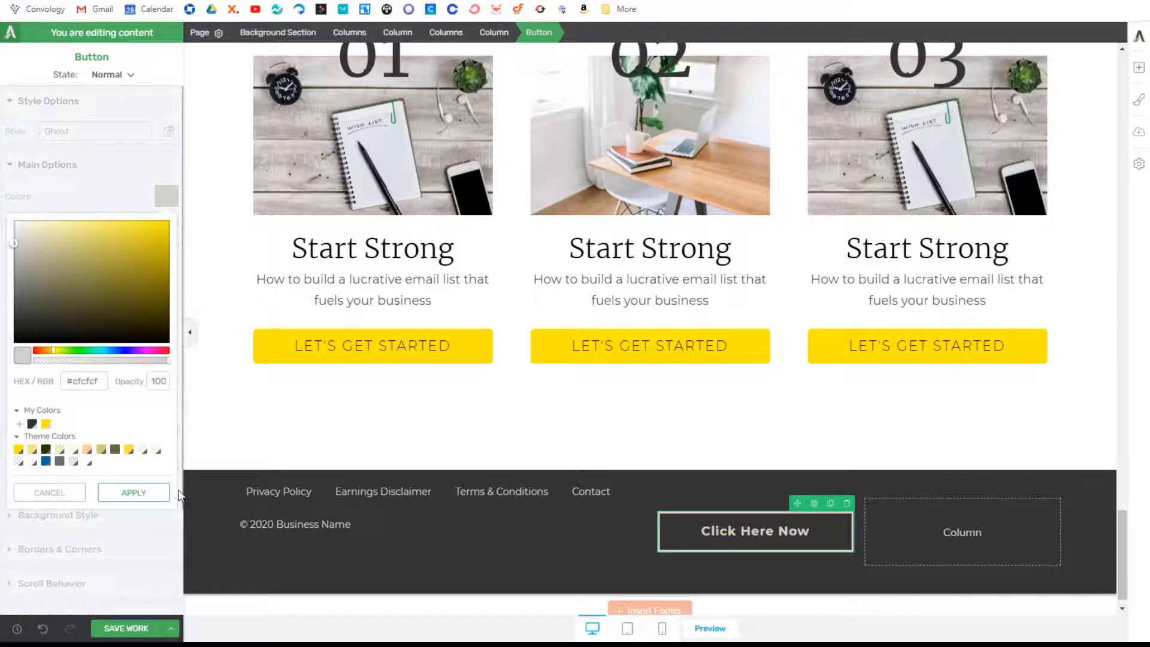
left_click(153, 492)
Step: Add an icon to the footer button and choose the apple-solid logo from the icon library
left_click(167, 245)
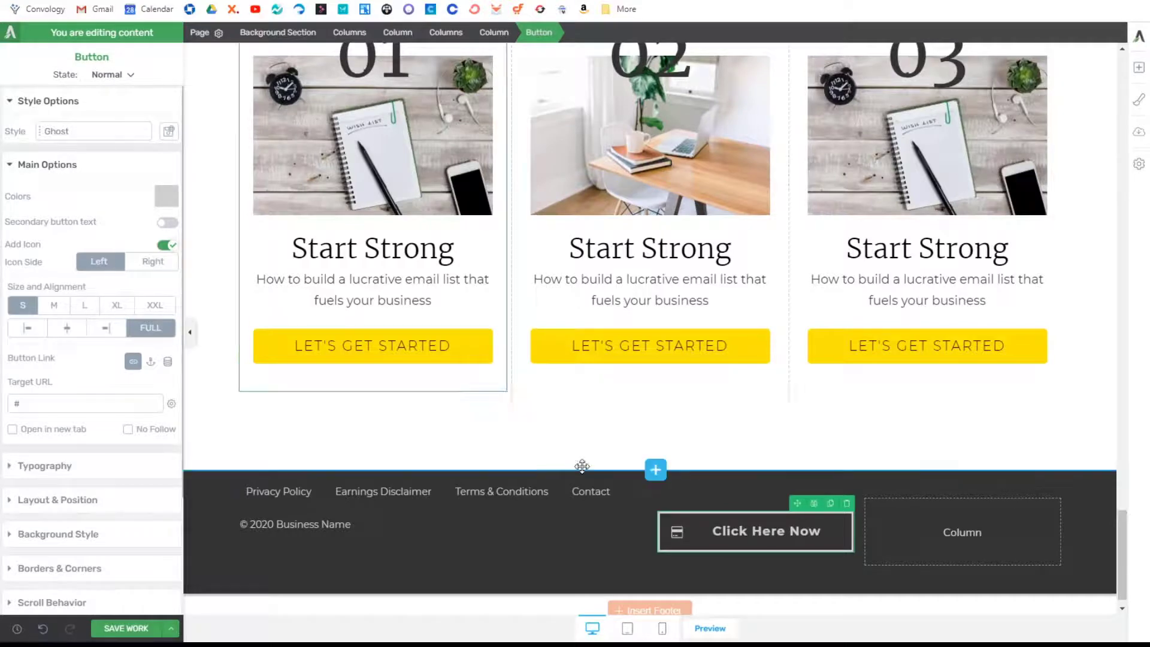
left_click(677, 538)
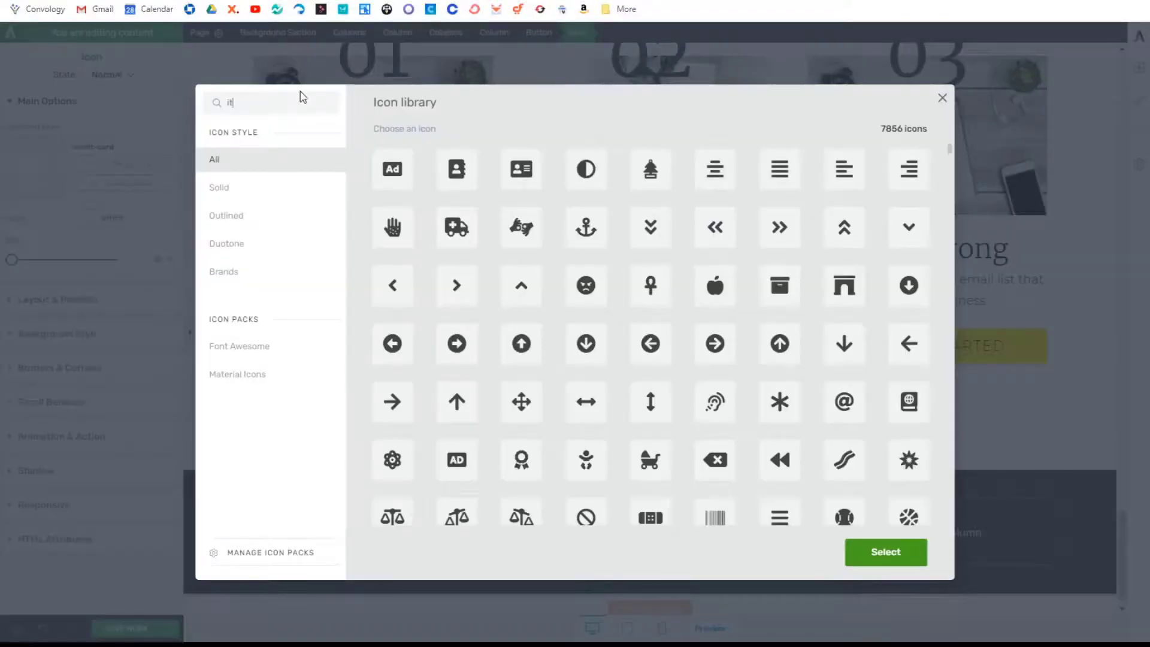
type("unes")
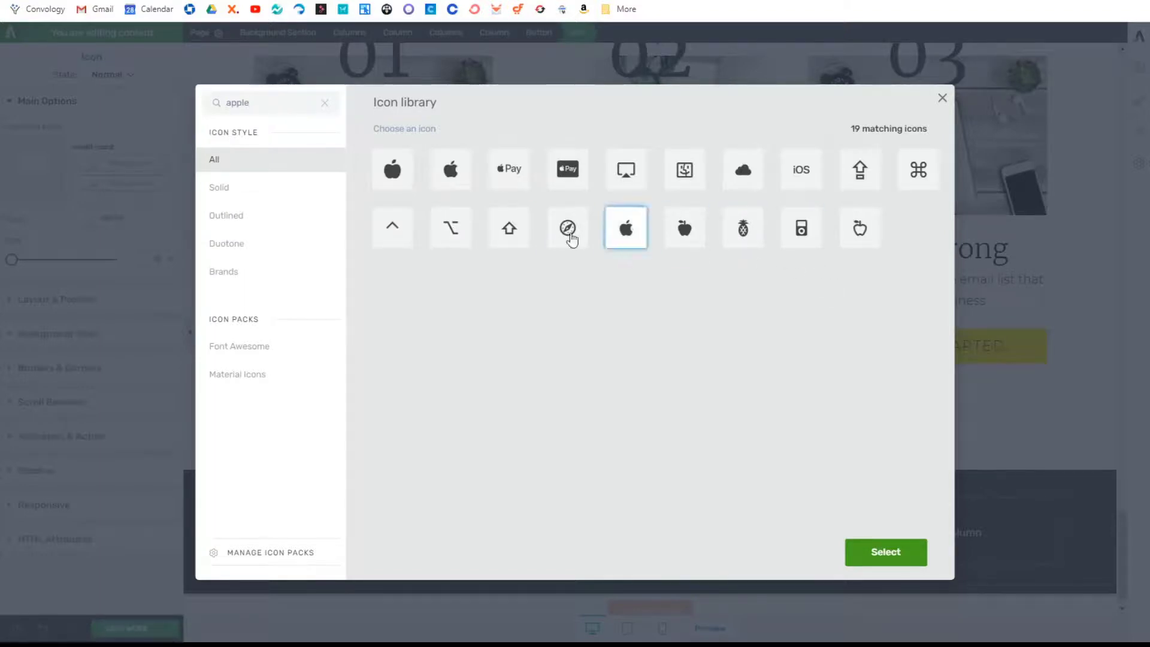
left_click(397, 177)
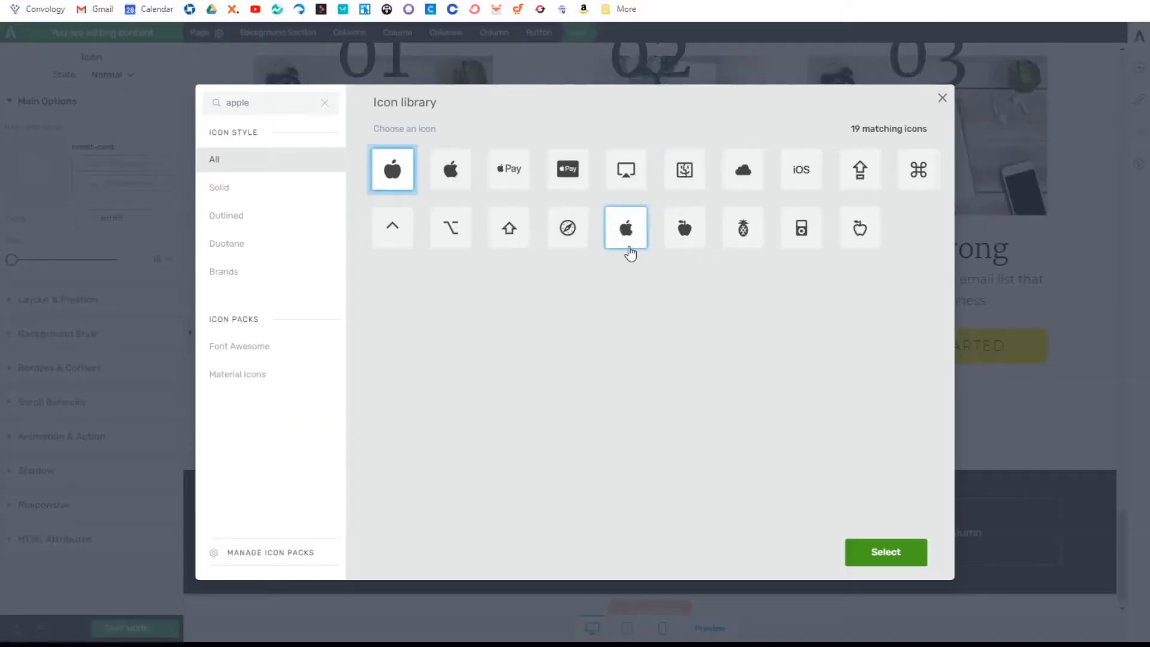
left_click(626, 240)
left_click(887, 552)
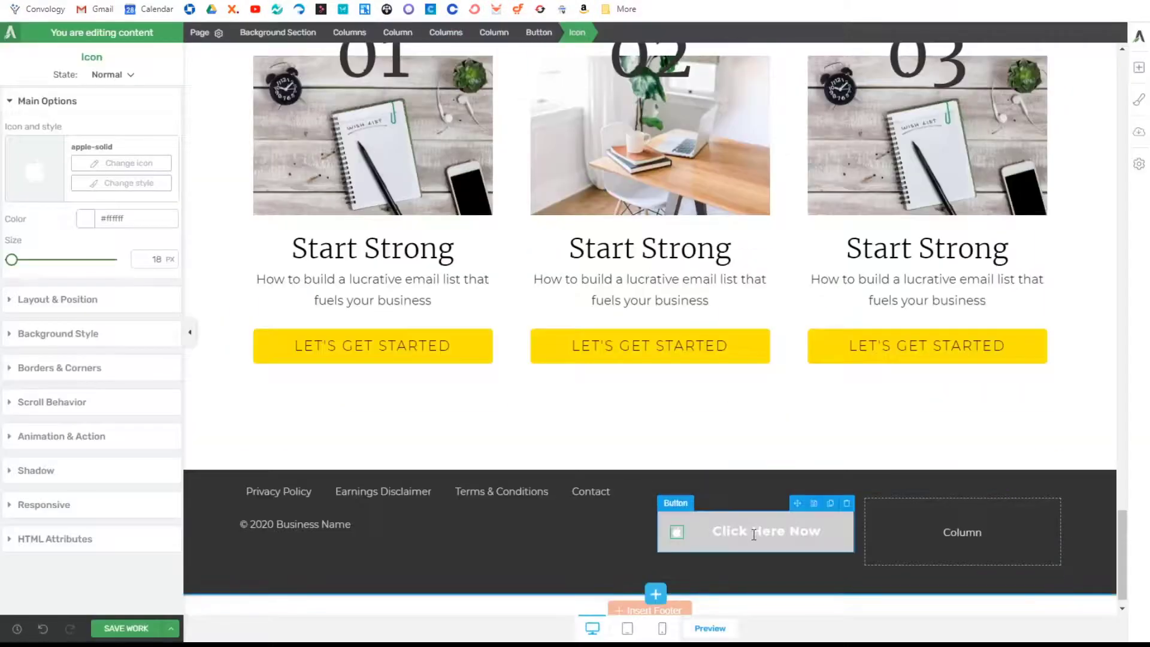
Step: Replace the footer button's label with "Subscribe on iTunes" and remove its bold formatting
left_click(721, 522)
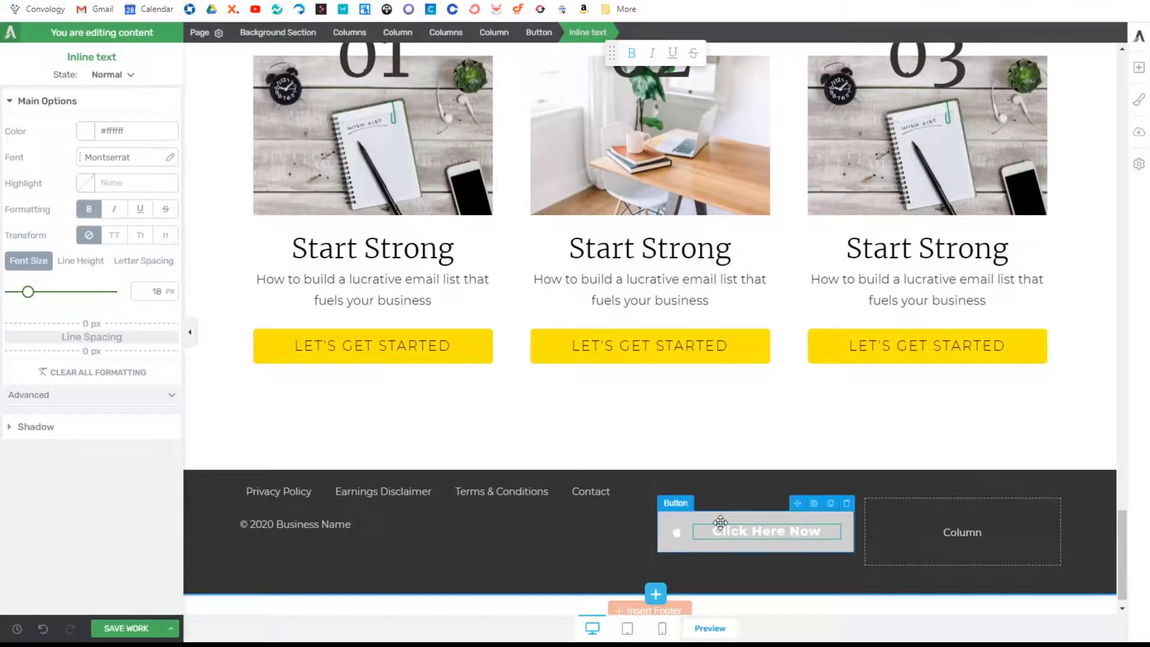
key("ctrl+a")
type("Subscribe on iTunes")
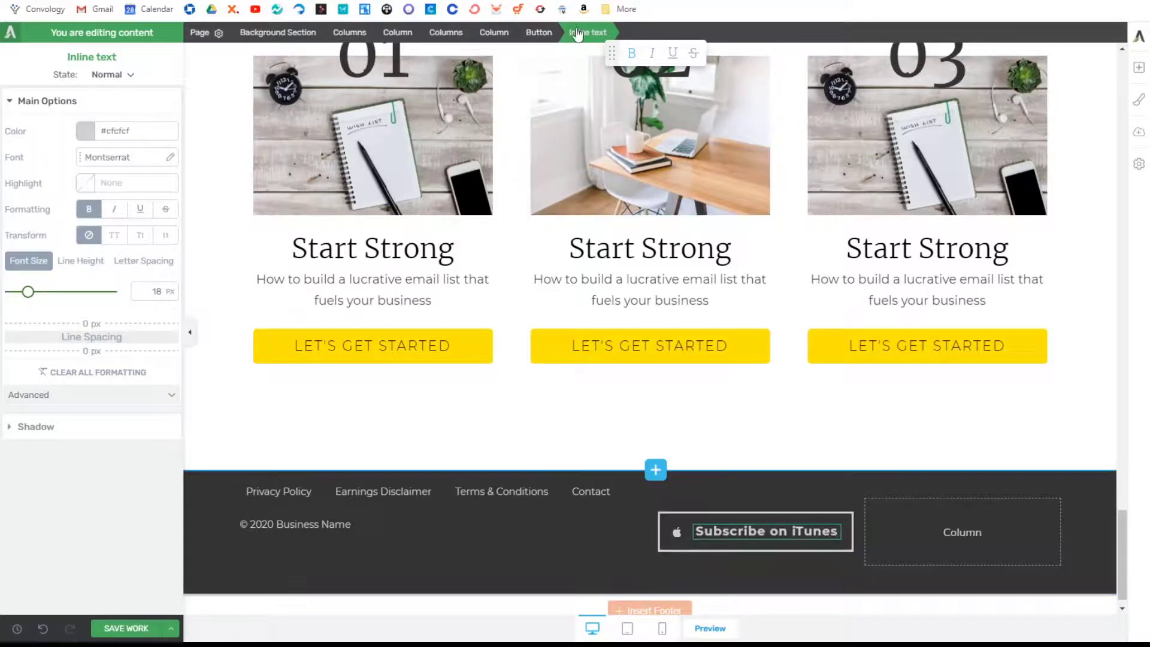
key("ctrl+a")
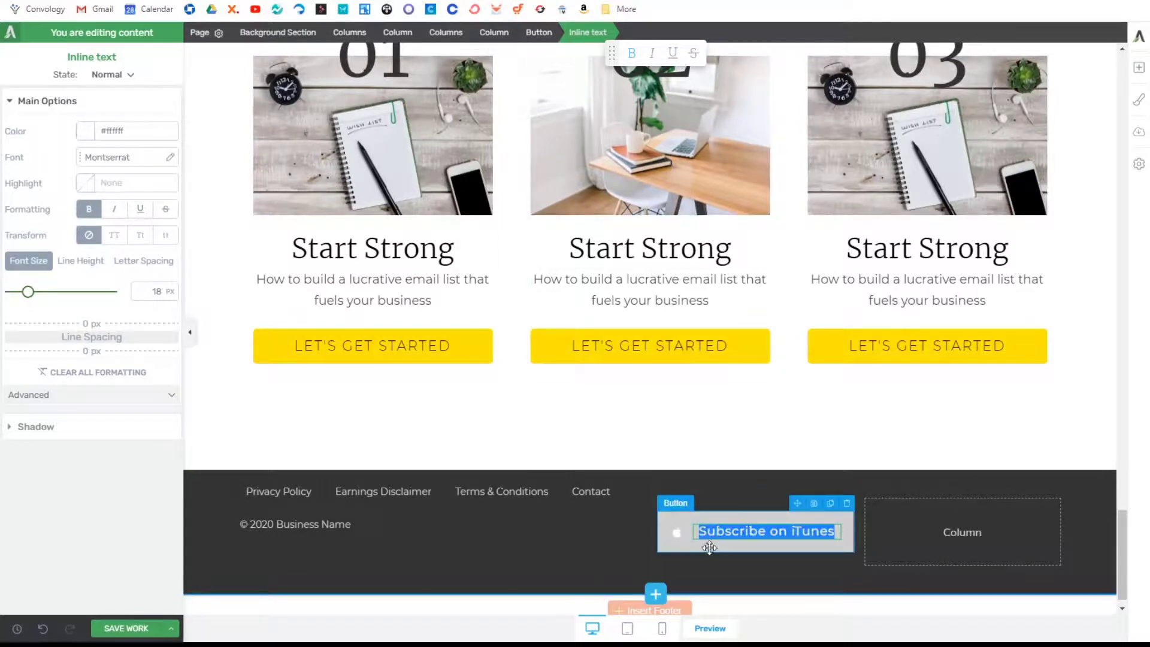
left_click(712, 549)
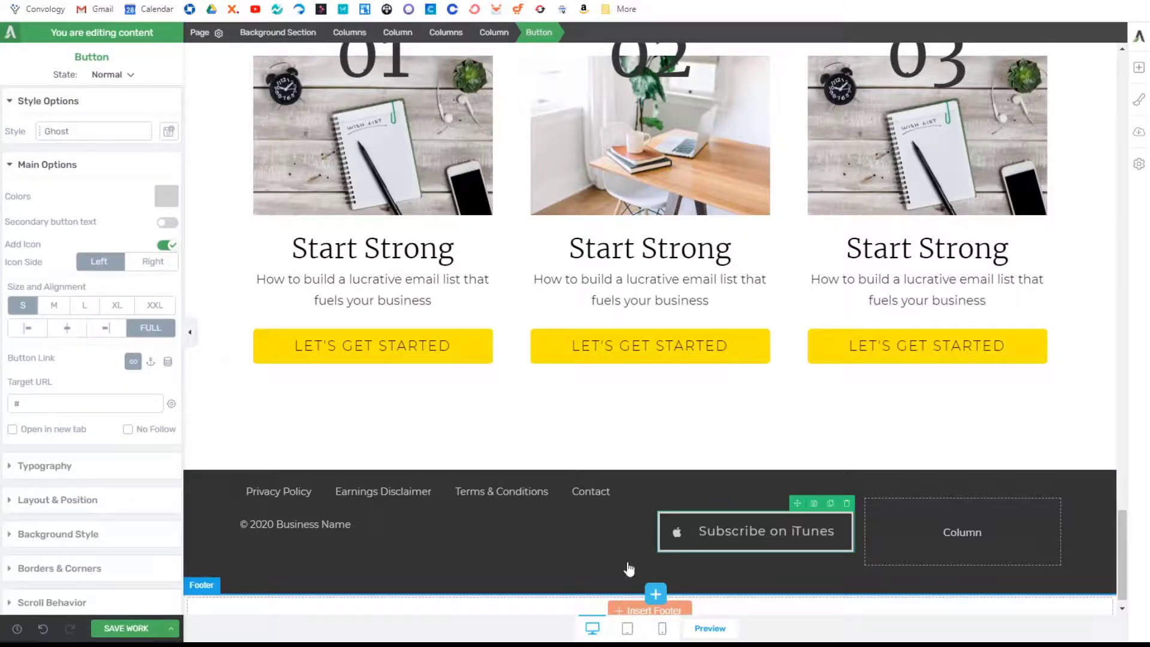
Step: Delete the solid color background layer from the Subscribe on iTunes button's hover state and return to the normal state
left_click(109, 74)
left_click(124, 96)
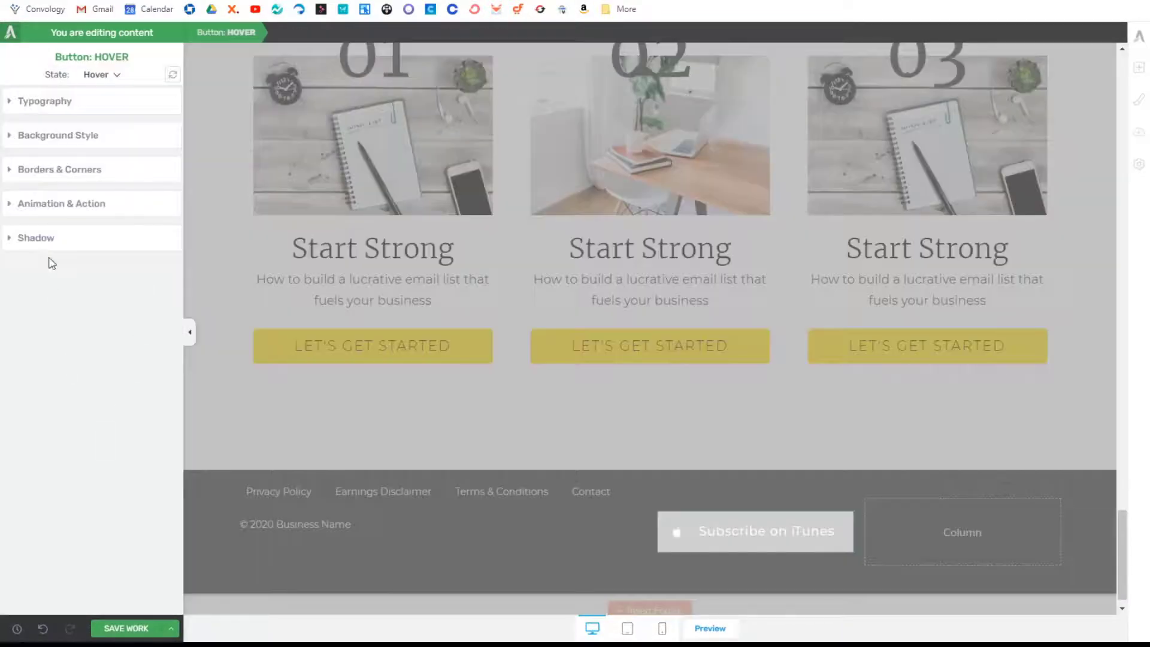
left_click(47, 135)
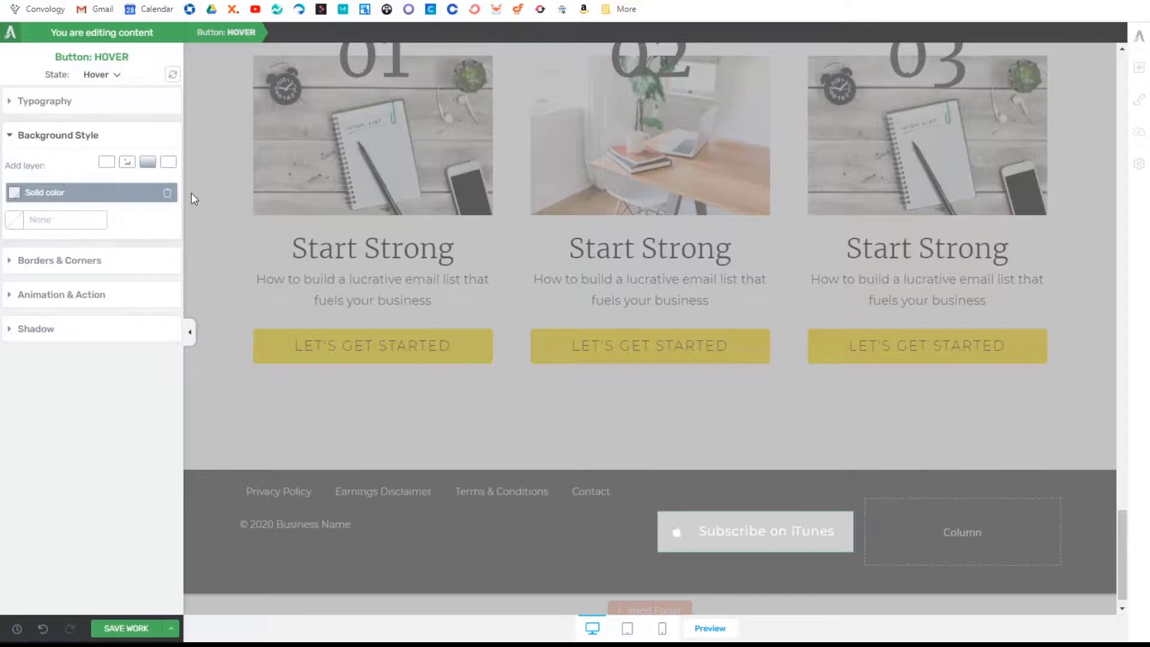
left_click(167, 193)
left_click(111, 74)
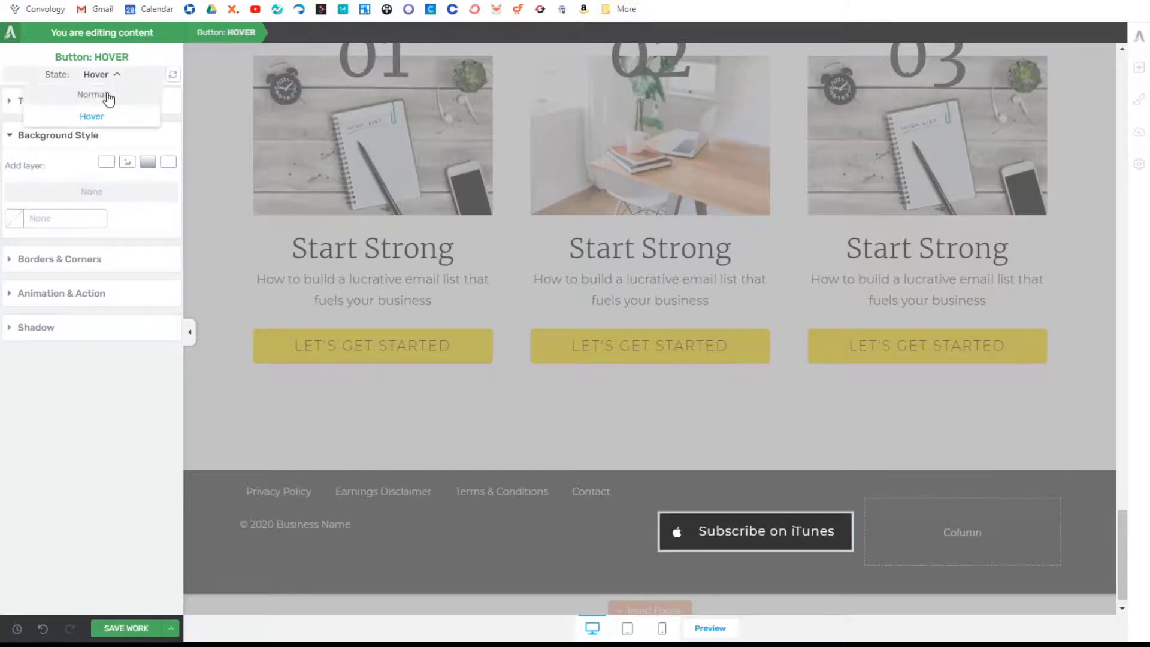
left_click(108, 96)
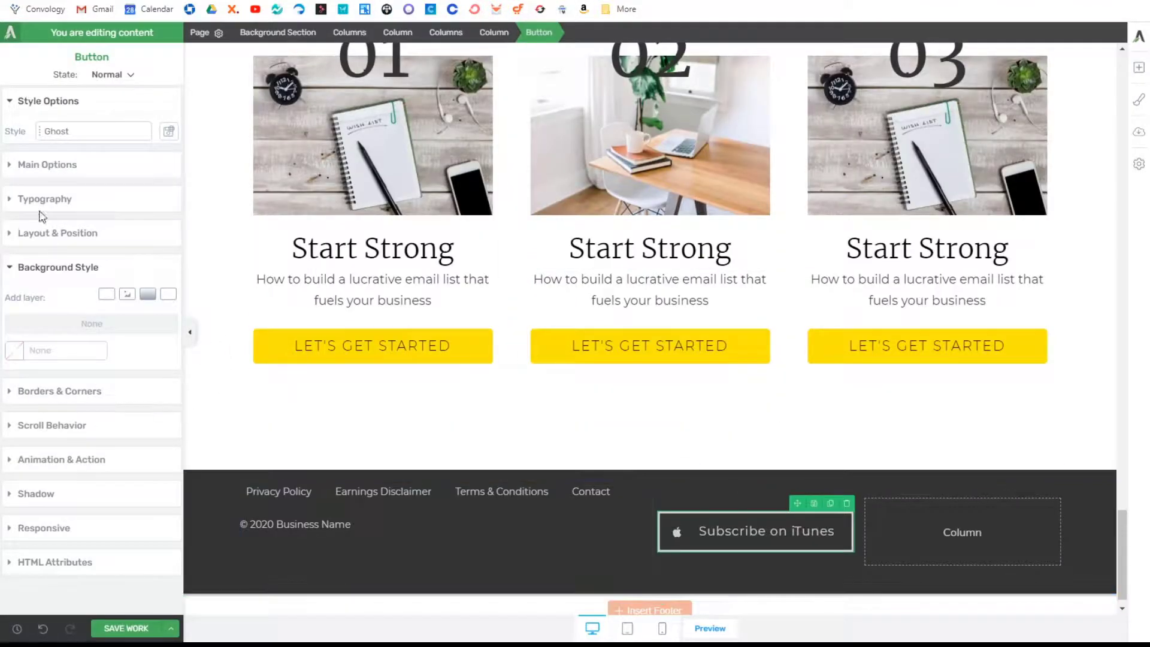
Step: Set the Subscribe on iTunes button's border thickness to 1 px
left_click(51, 398)
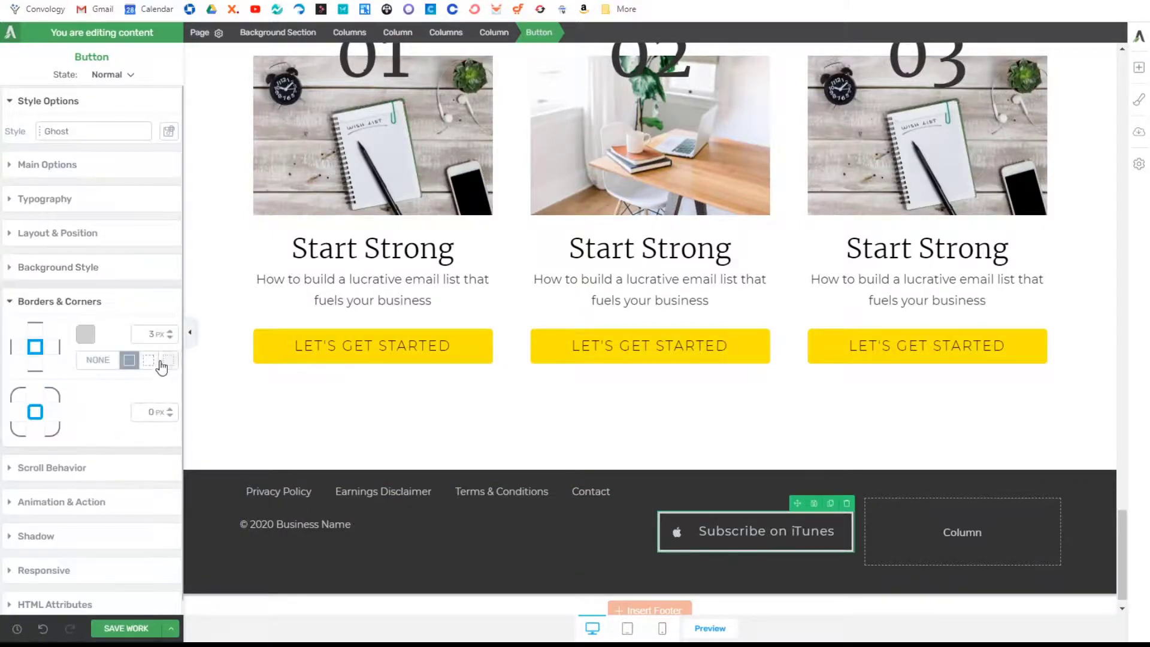
left_click(170, 338)
left_click(170, 338)
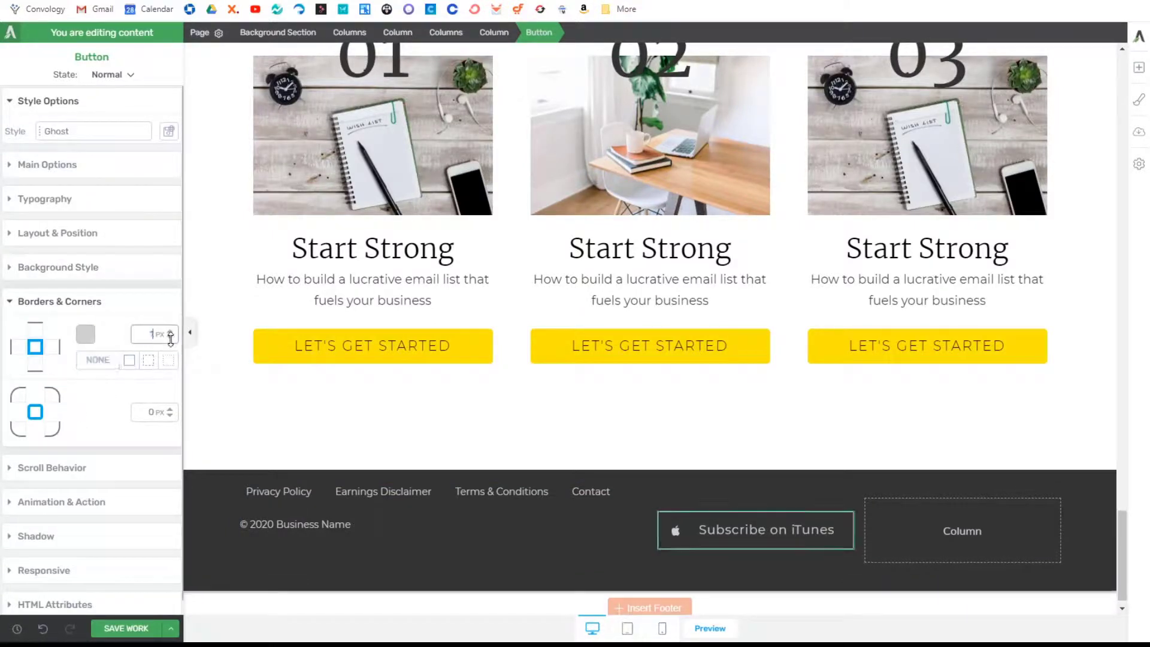
Step: Review the outer footer columns' main options and reselect the Subscribe on iTunes button
left_click(539, 583)
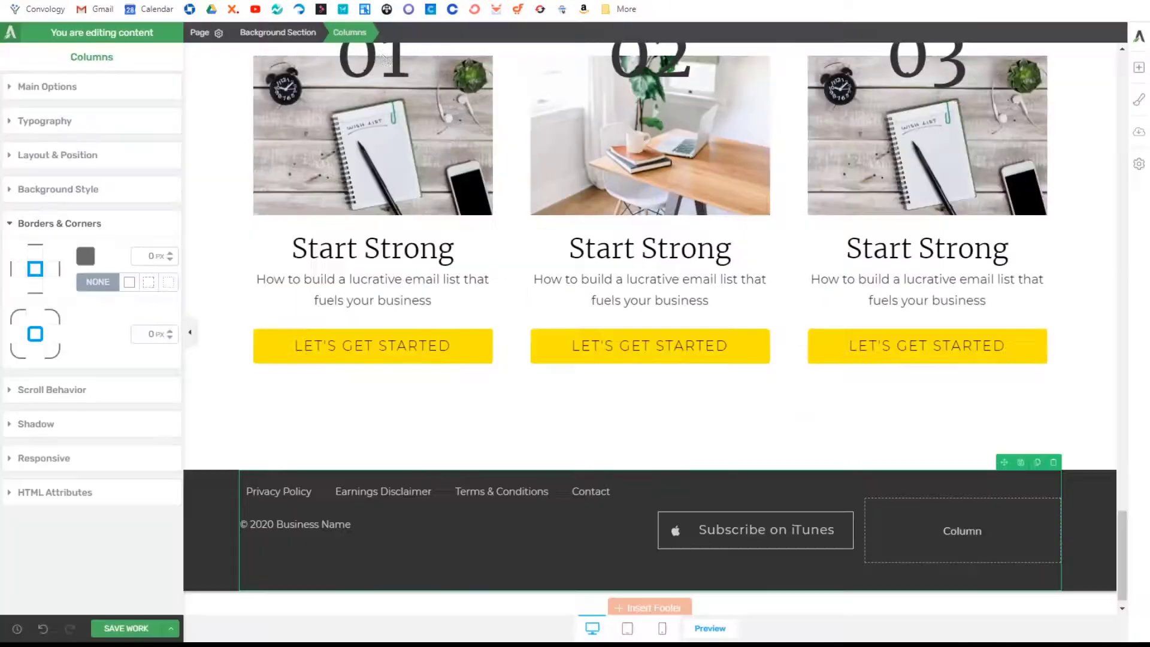
left_click(44, 87)
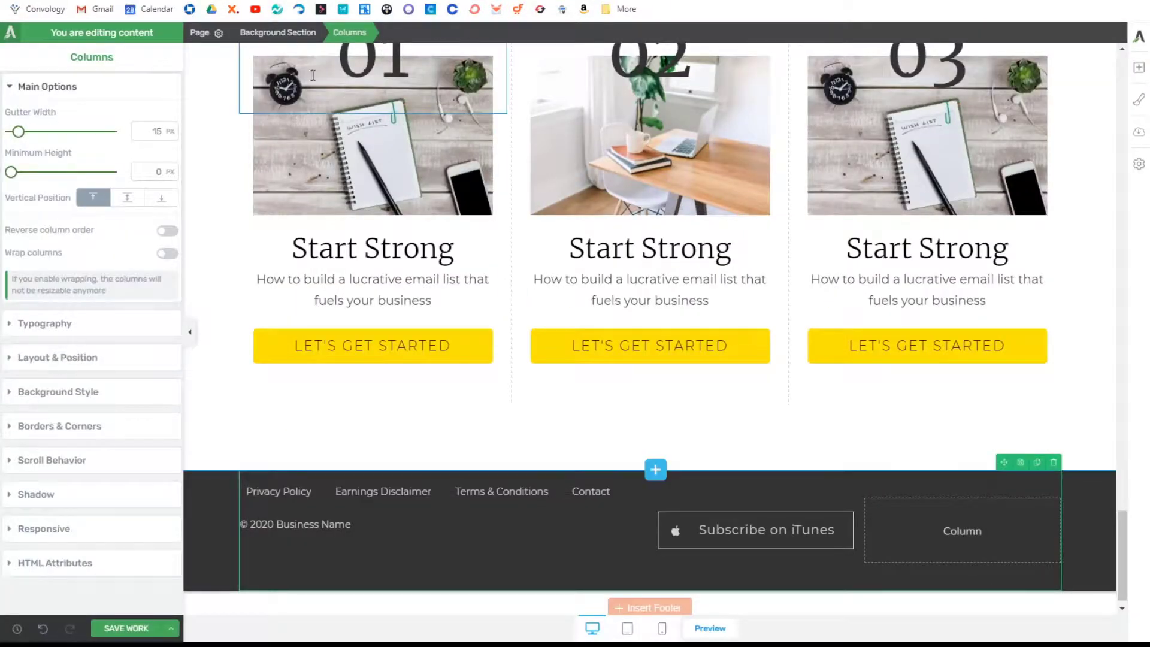
left_click(685, 549)
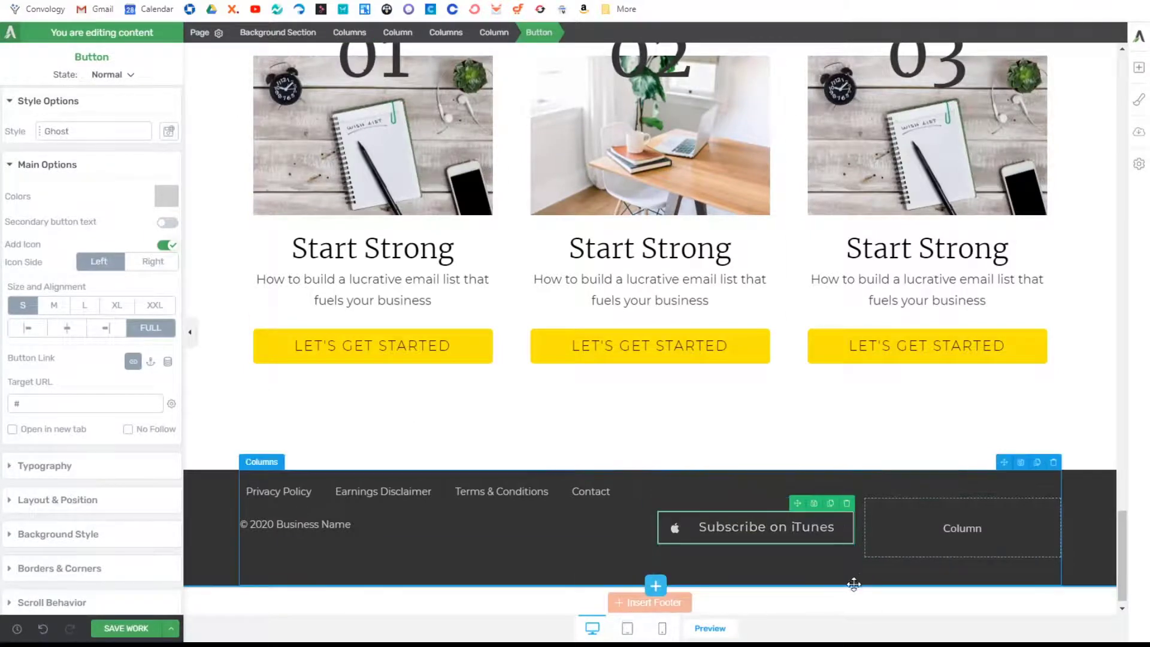
Step: Duplicate the Subscribe on iTunes button into the empty footer column and relabel the copy "Listen on Spotify"
left_click(831, 504)
left_click_drag(797, 504, 953, 542)
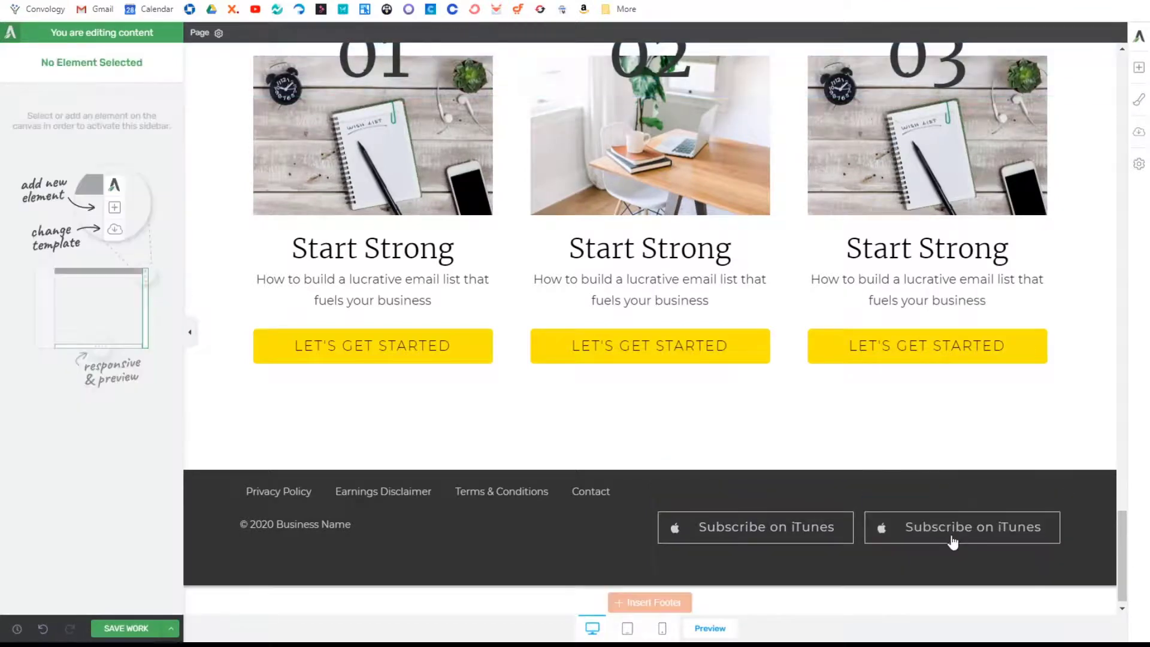
triple_click(946, 525)
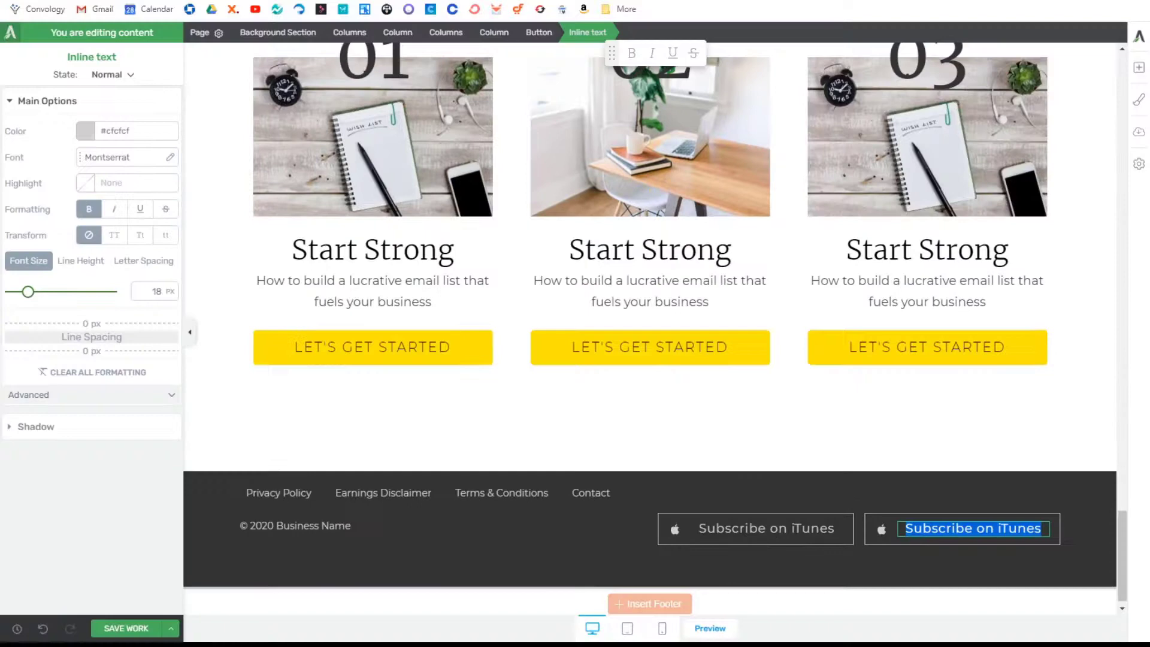
type("Lis")
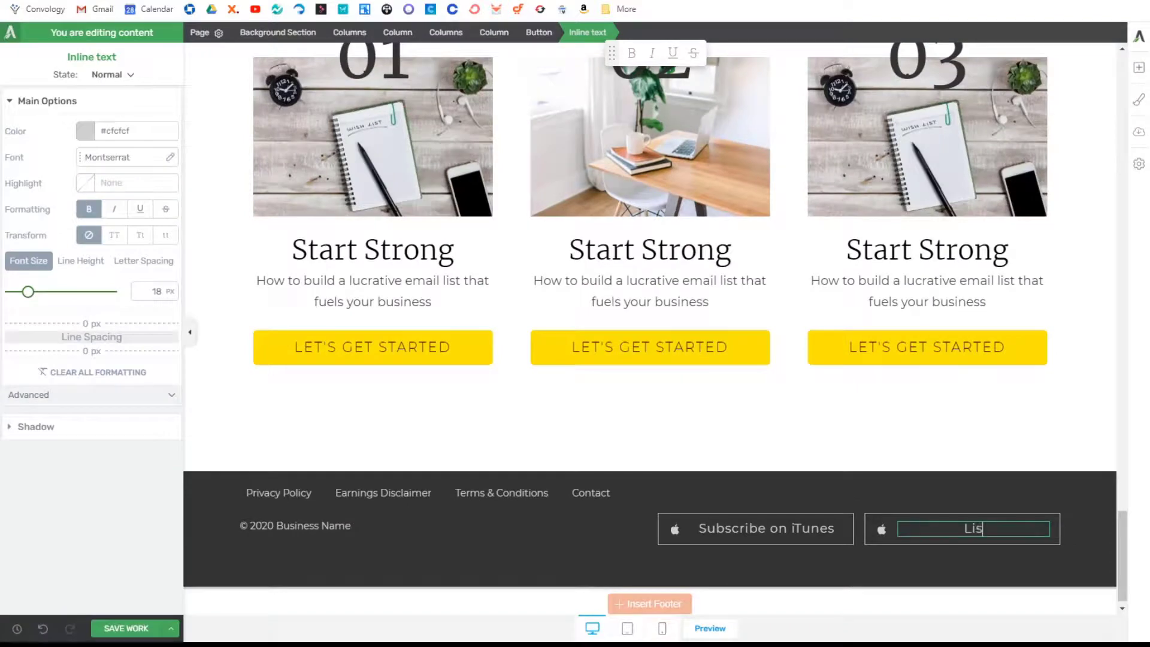
type("ten on Spotify")
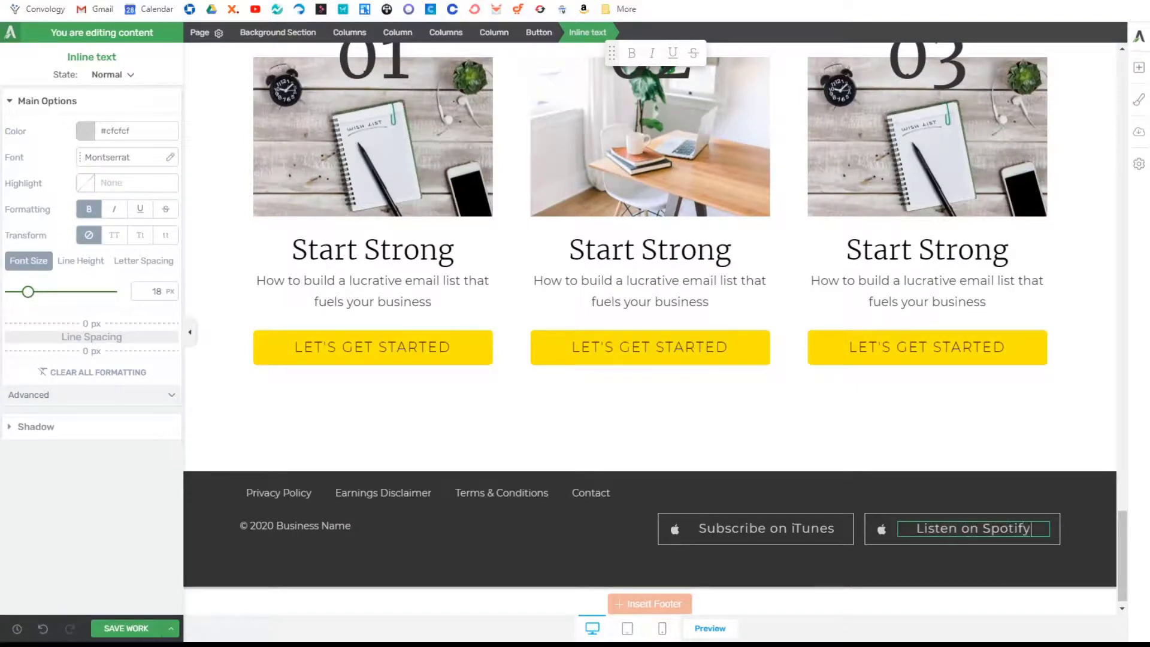
Step: Replace the Listen on Spotify button's apple icon with the solid Spotify icon from the icon library
left_click(881, 529)
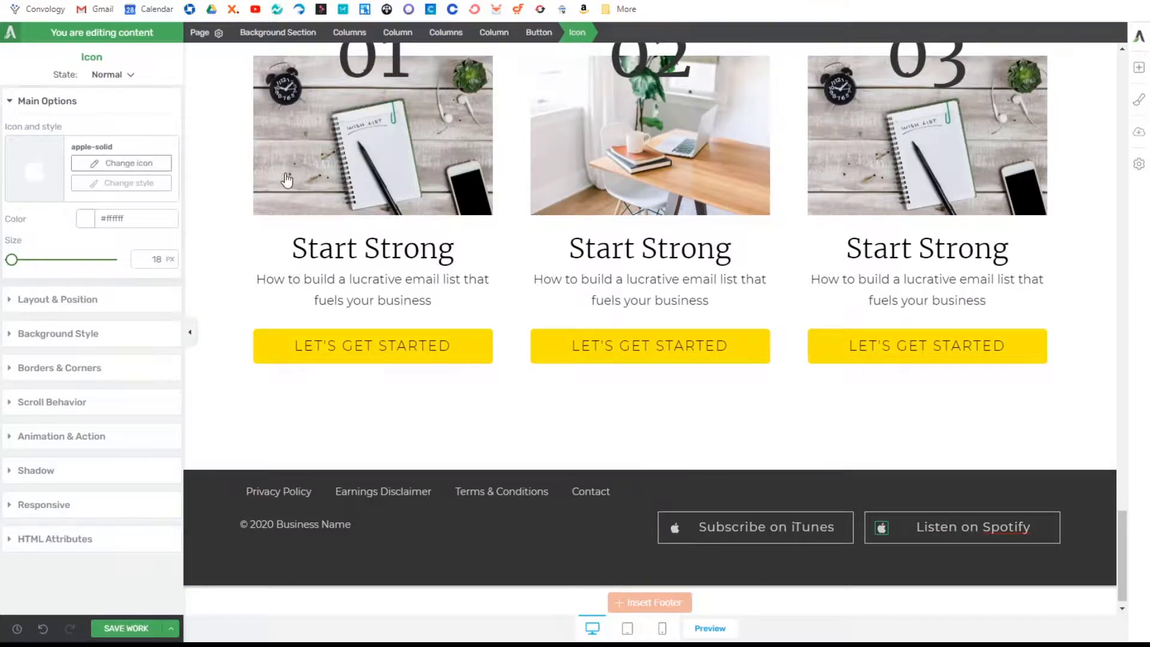
double_click(90, 168)
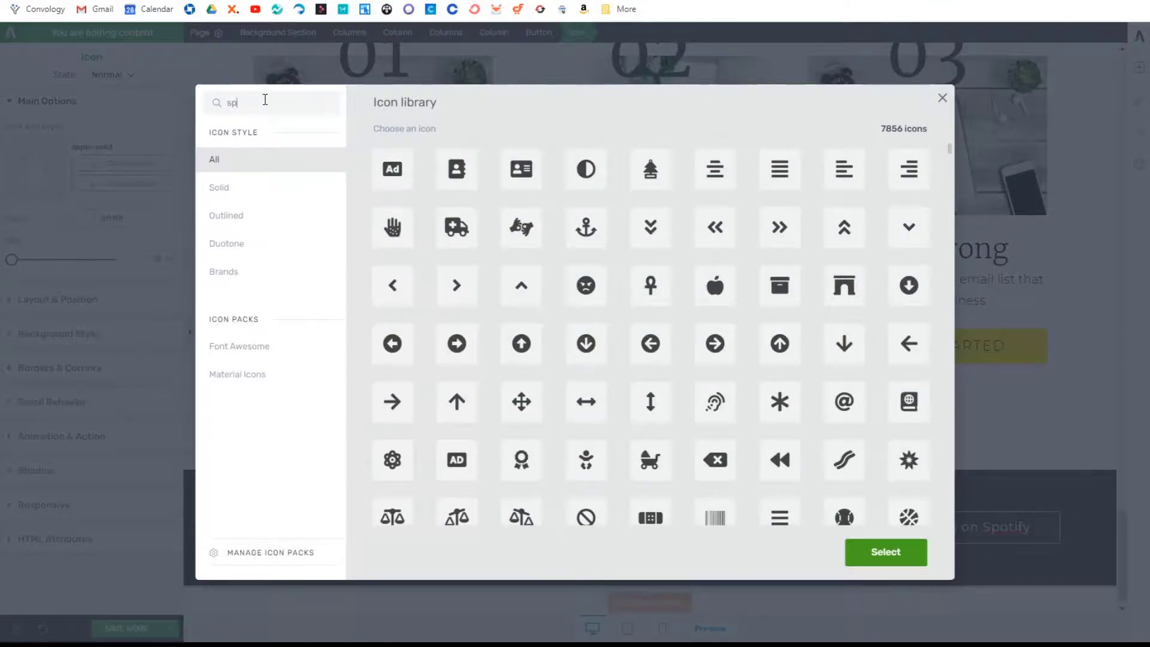
type("spotify")
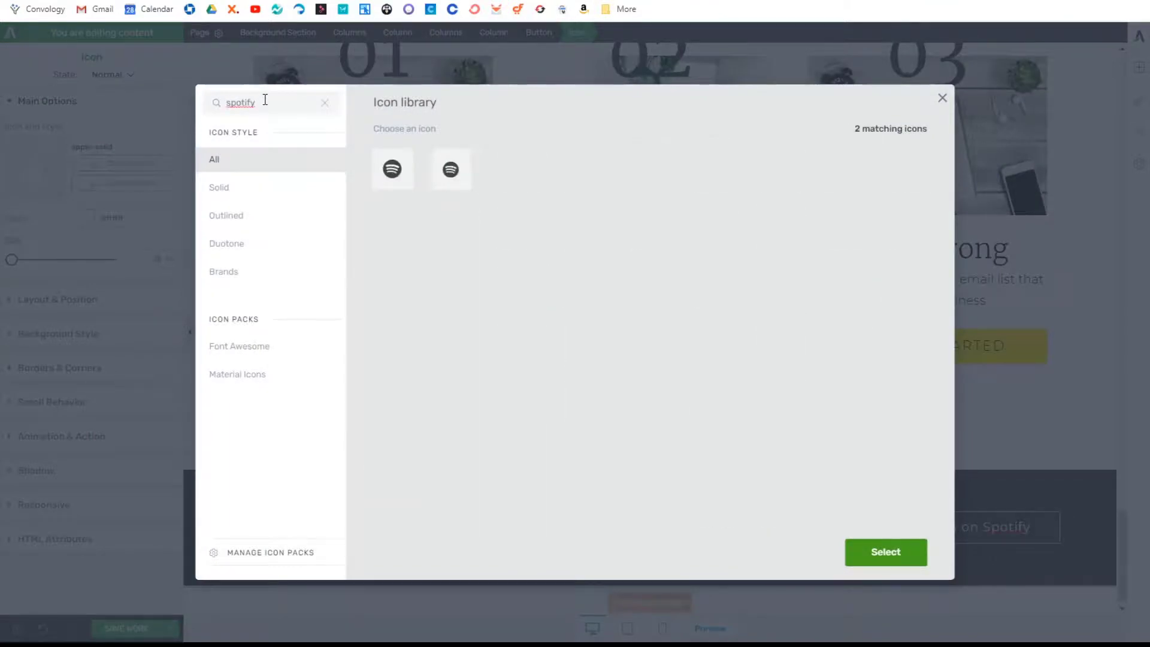
left_click(452, 173)
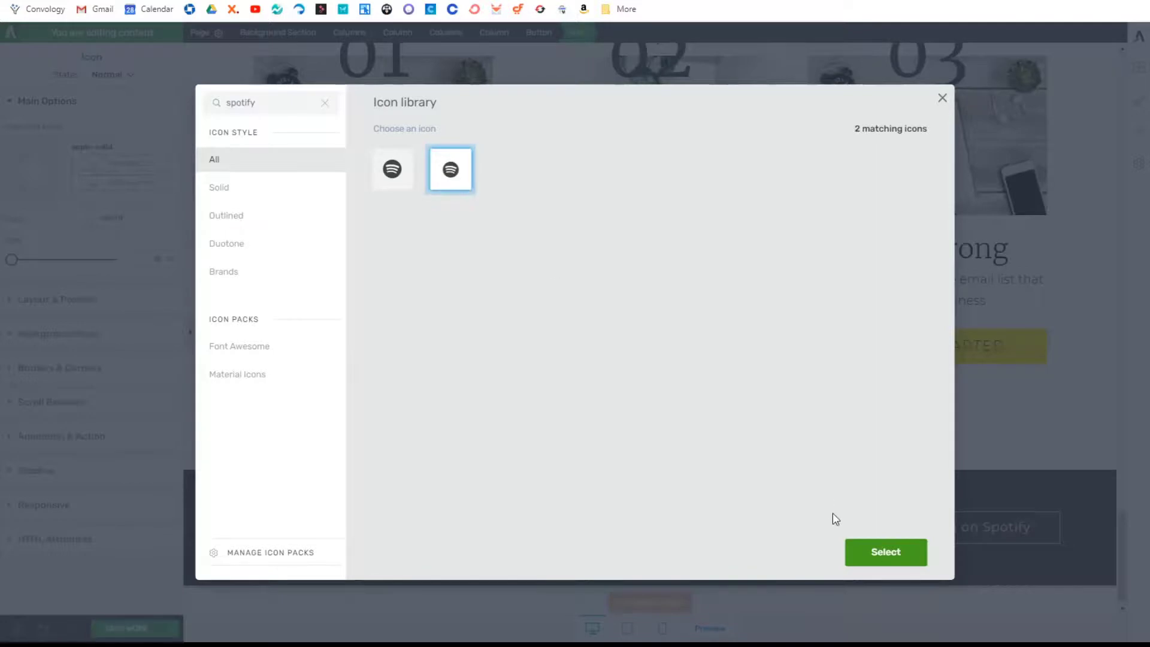
left_click(885, 551)
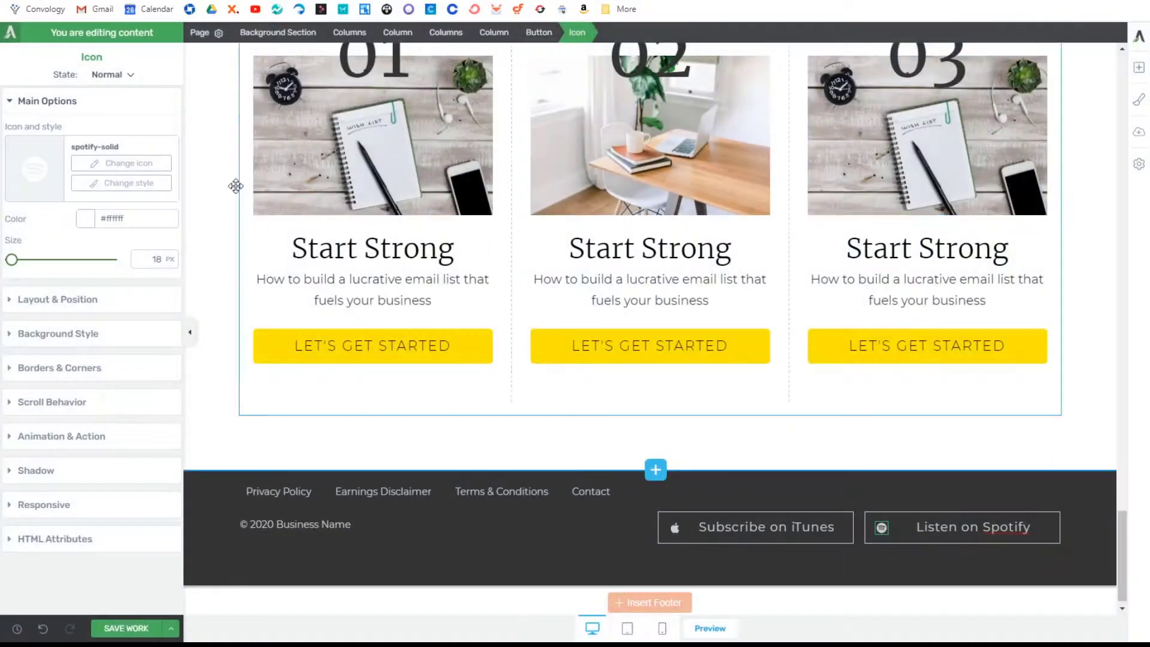
Step: Set the icon size to 24 px on both the Listen on Spotify and Subscribe on iTunes buttons
type("24")
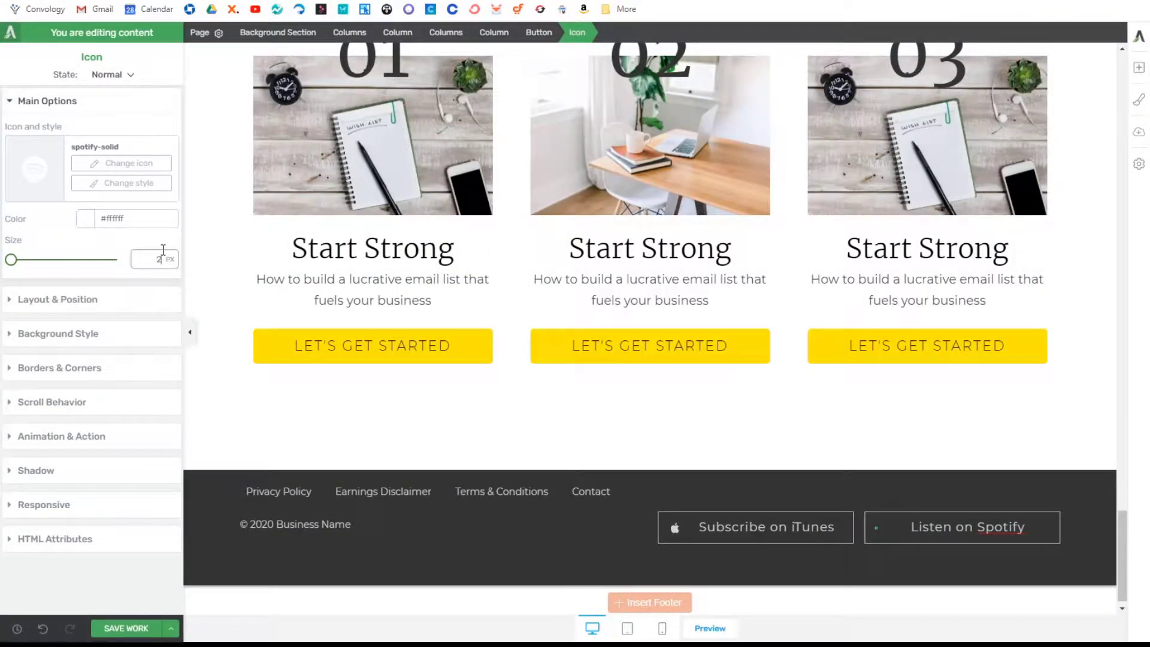
left_click(677, 530)
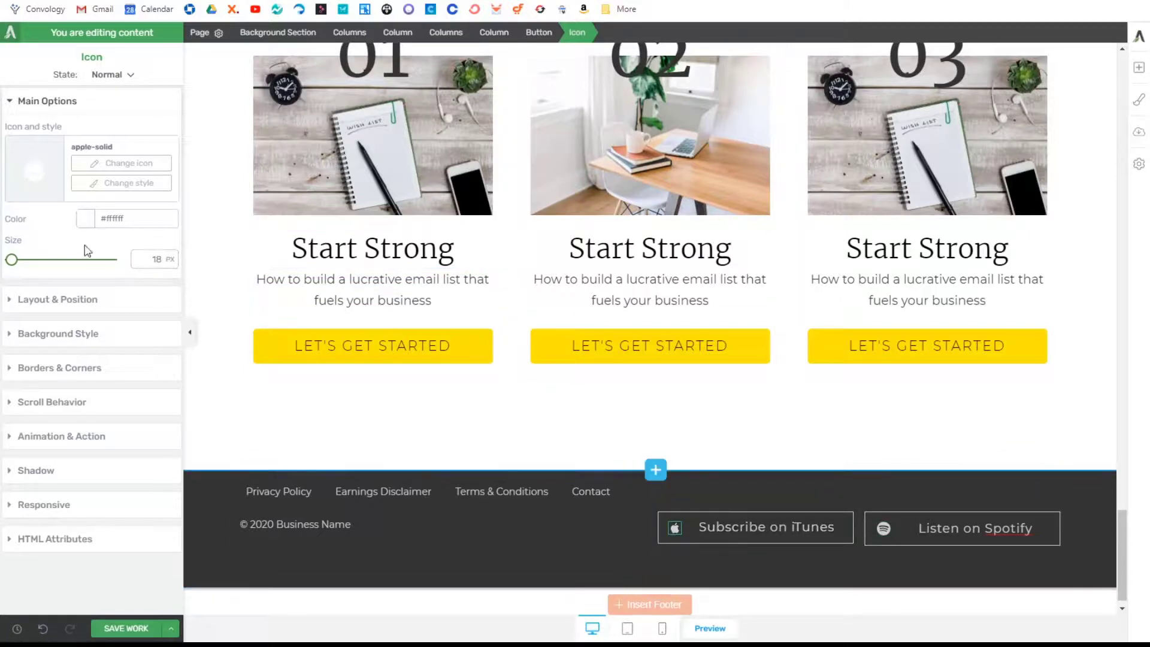
type("24")
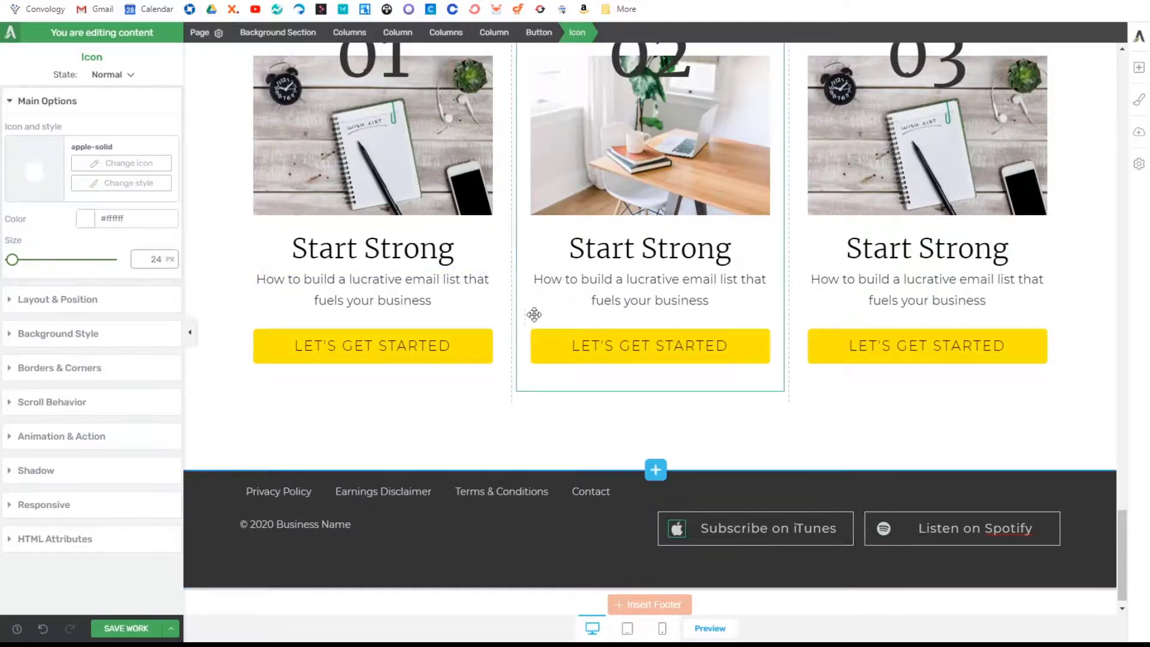
left_click(782, 429)
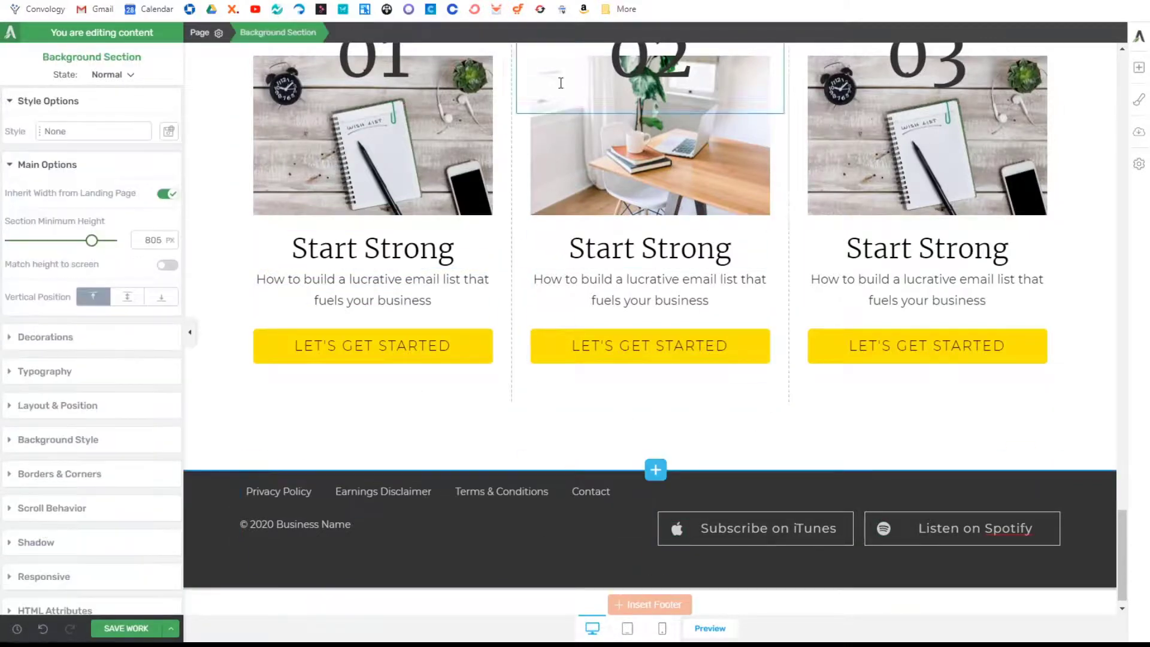
scroll(234, 510, "up", 1)
scroll(234, 510, "up", 3)
scroll(526, 403, "down", 5)
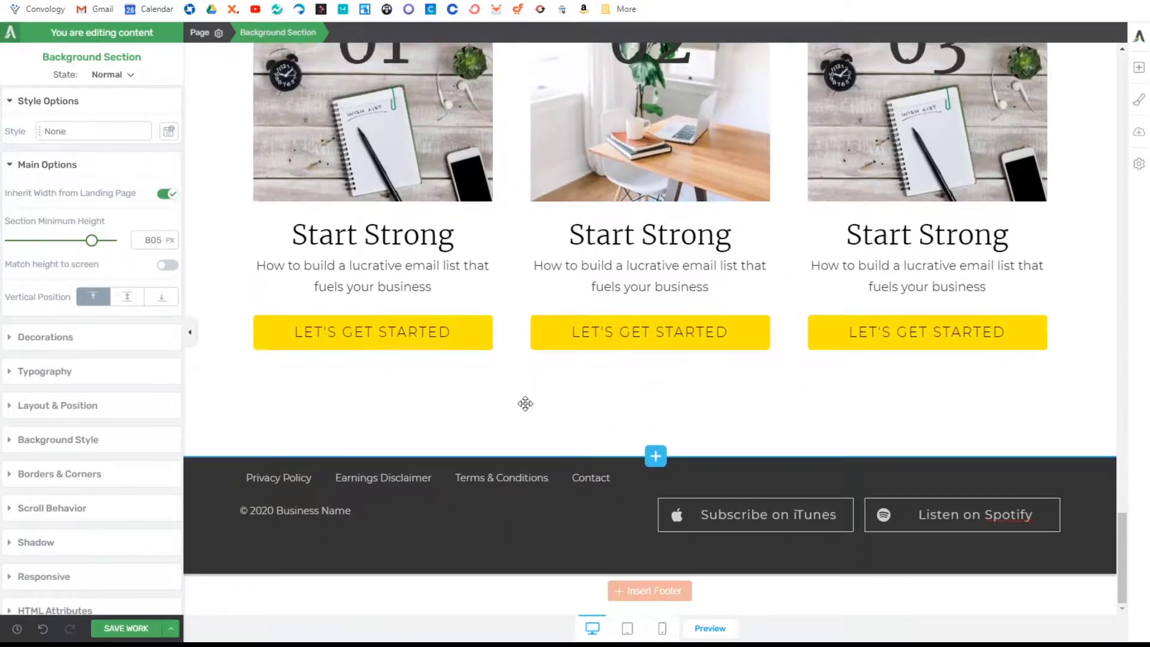
Step: Set the top and bottom margins of both footer podcast buttons to 0 px
left_click(60, 403)
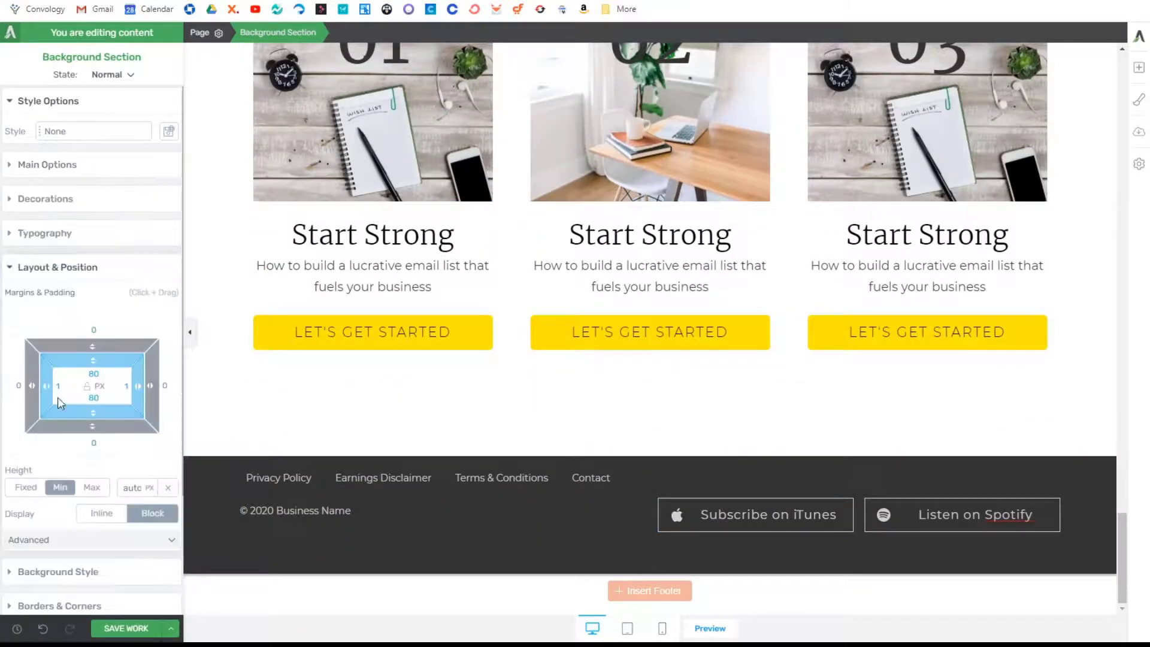
left_click(747, 508)
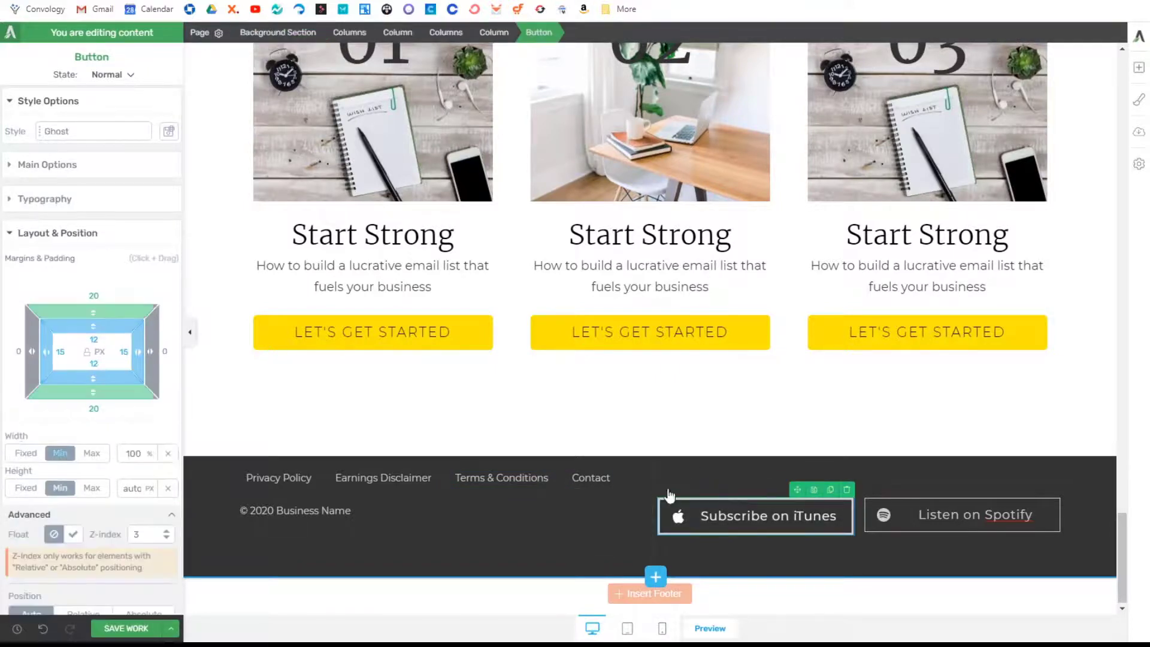
type("0")
left_click(101, 409)
type("0")
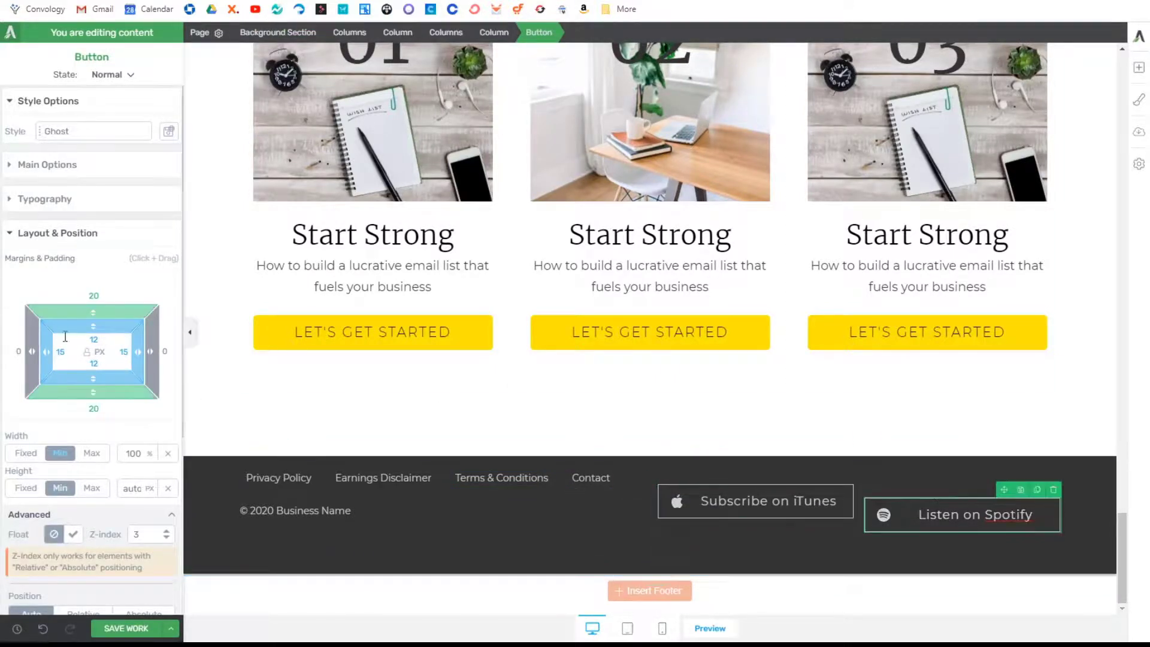
left_click(92, 410)
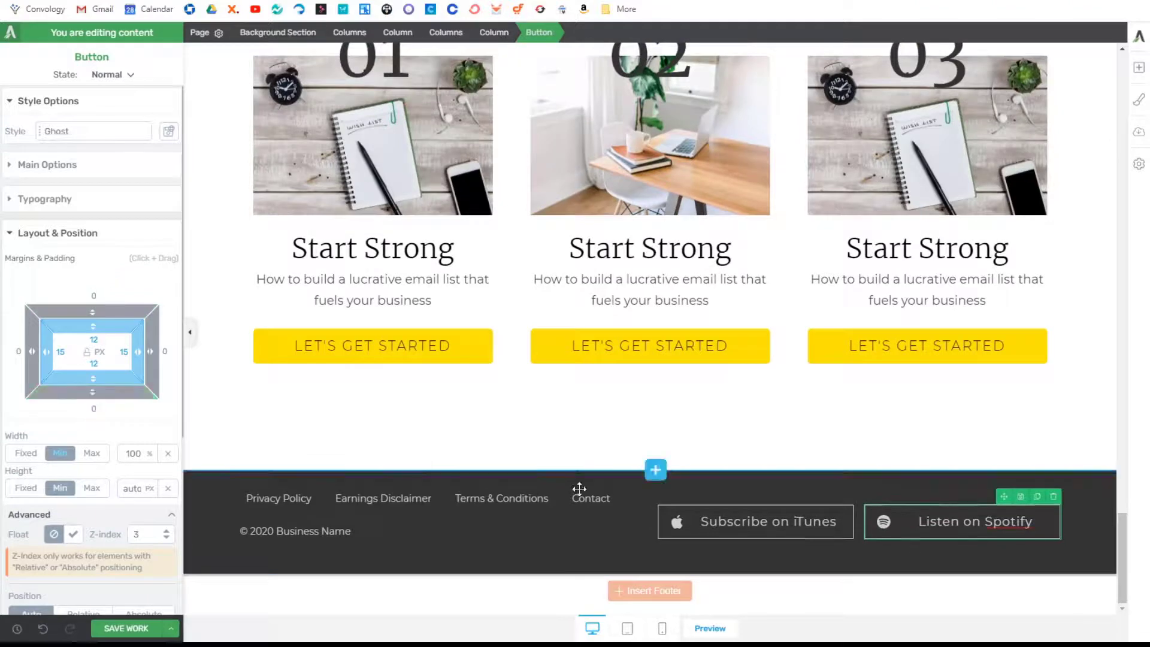
Step: Set the top and bottom margins and padding of the columns holding the podcast buttons to 0 px
left_click(443, 32)
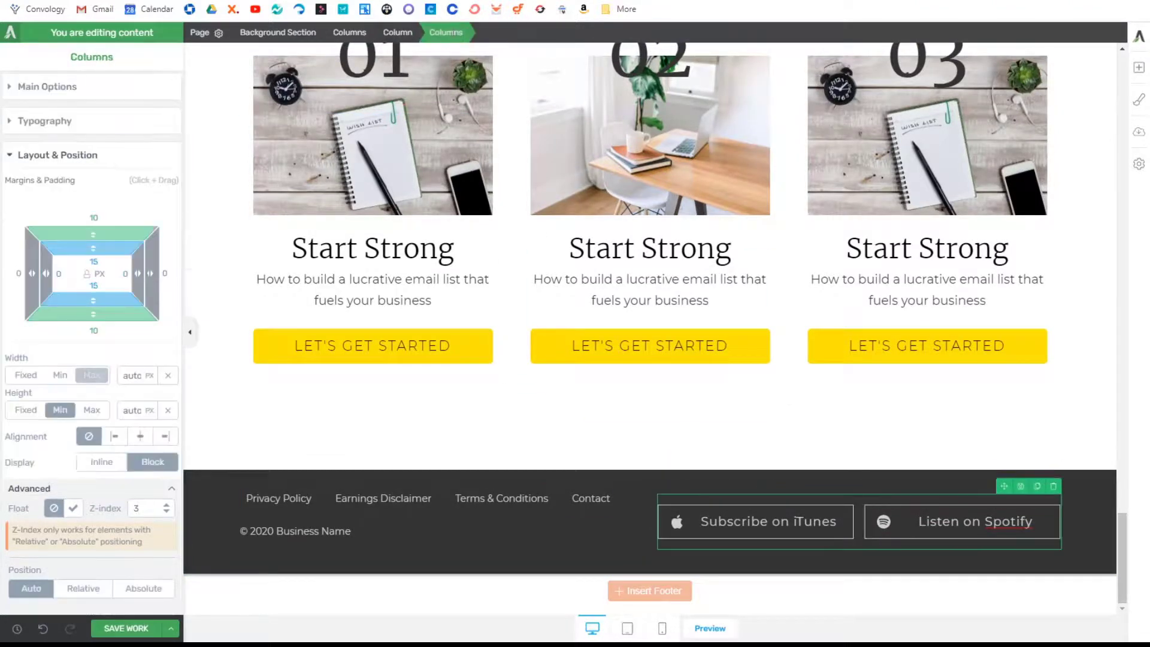
type("0")
left_click(92, 261)
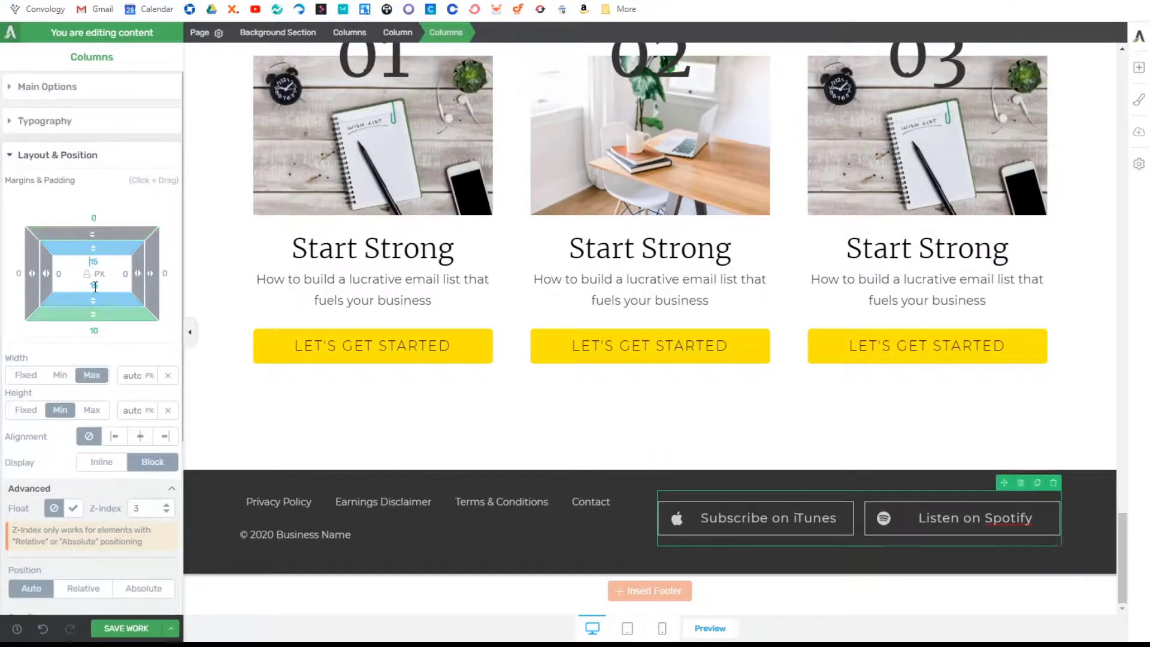
type("0")
left_click(94, 286)
type("0")
left_click(93, 330)
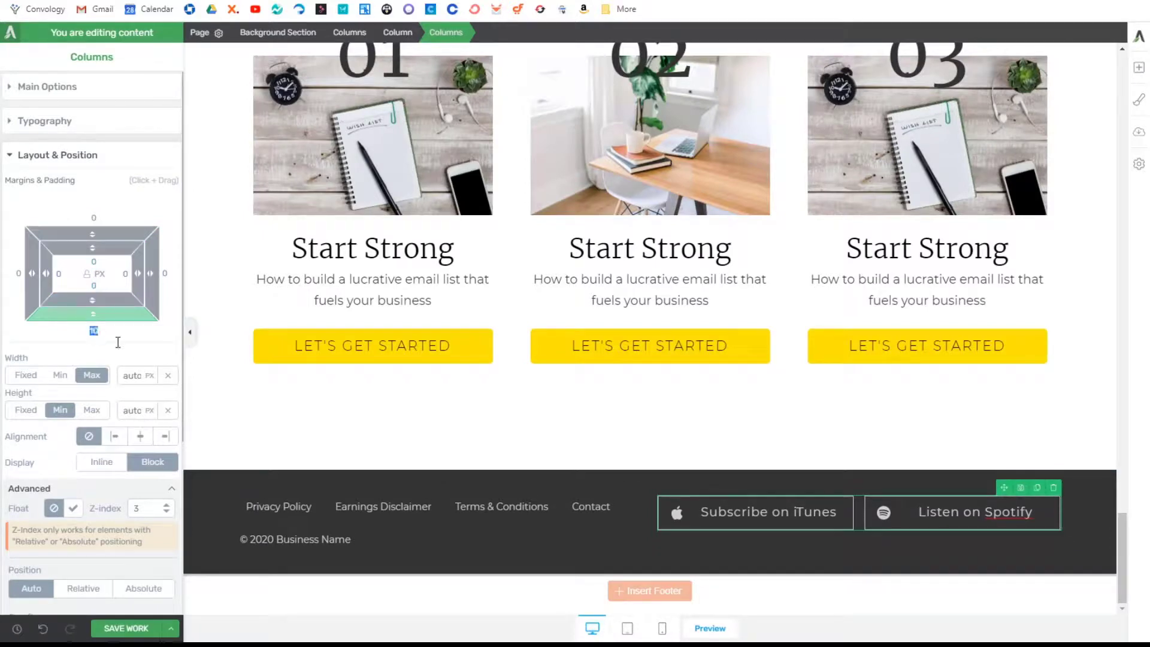
type("0")
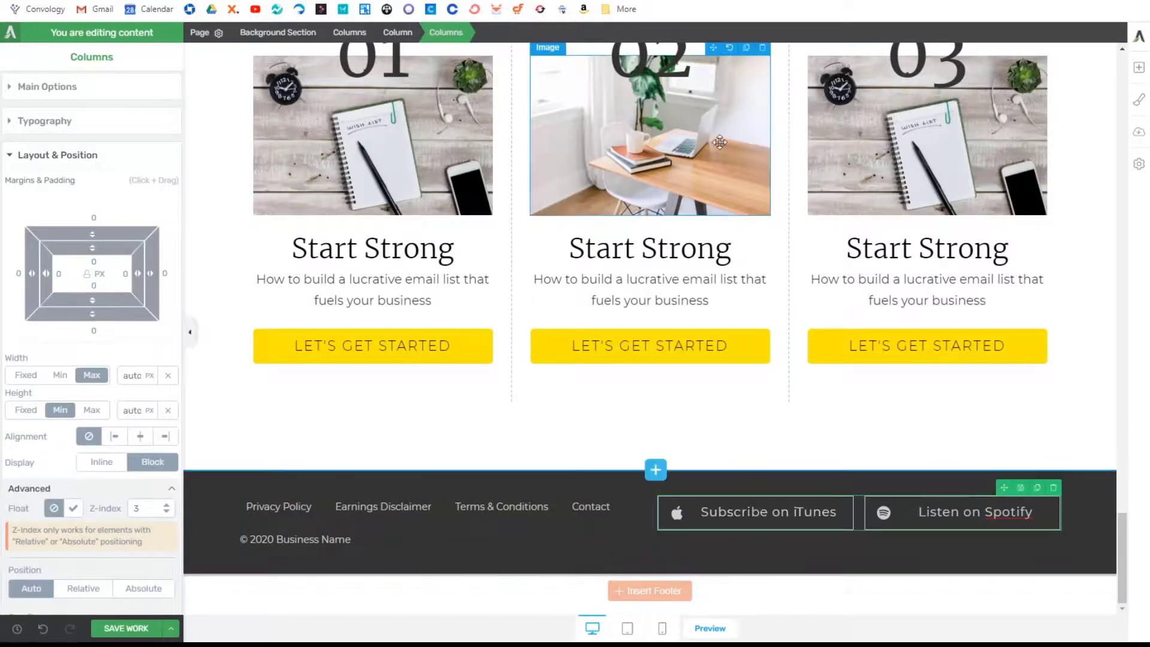
Step: Move the copyright text out of its column to a full-width line below the footer columns and center it
left_click(356, 539)
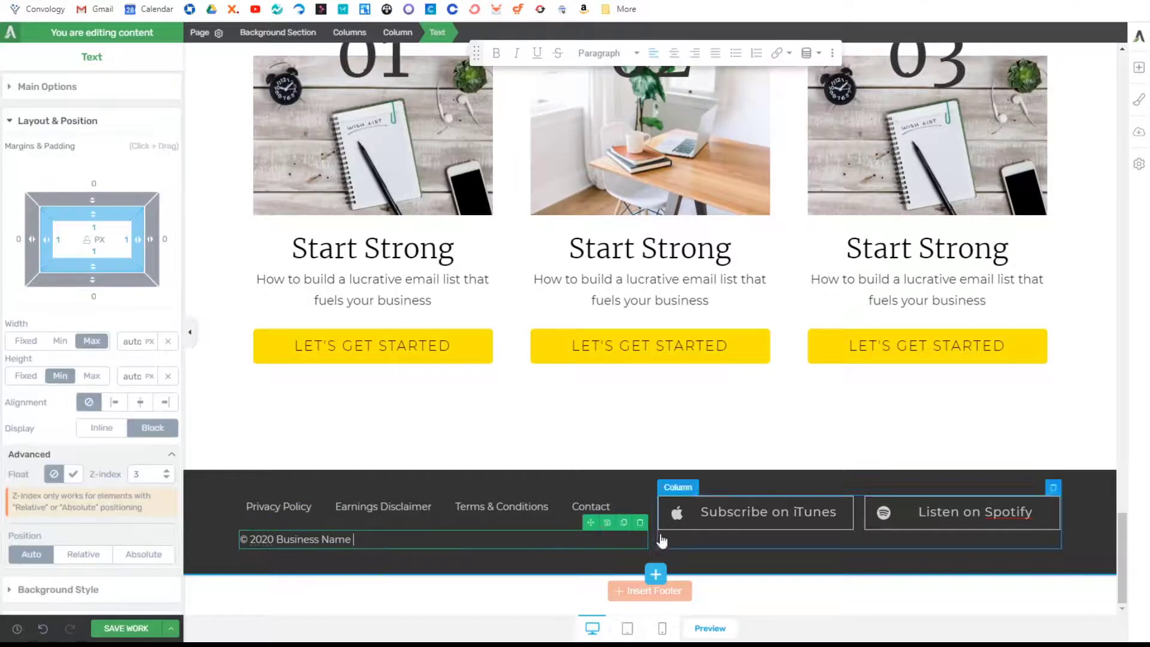
left_click(639, 522)
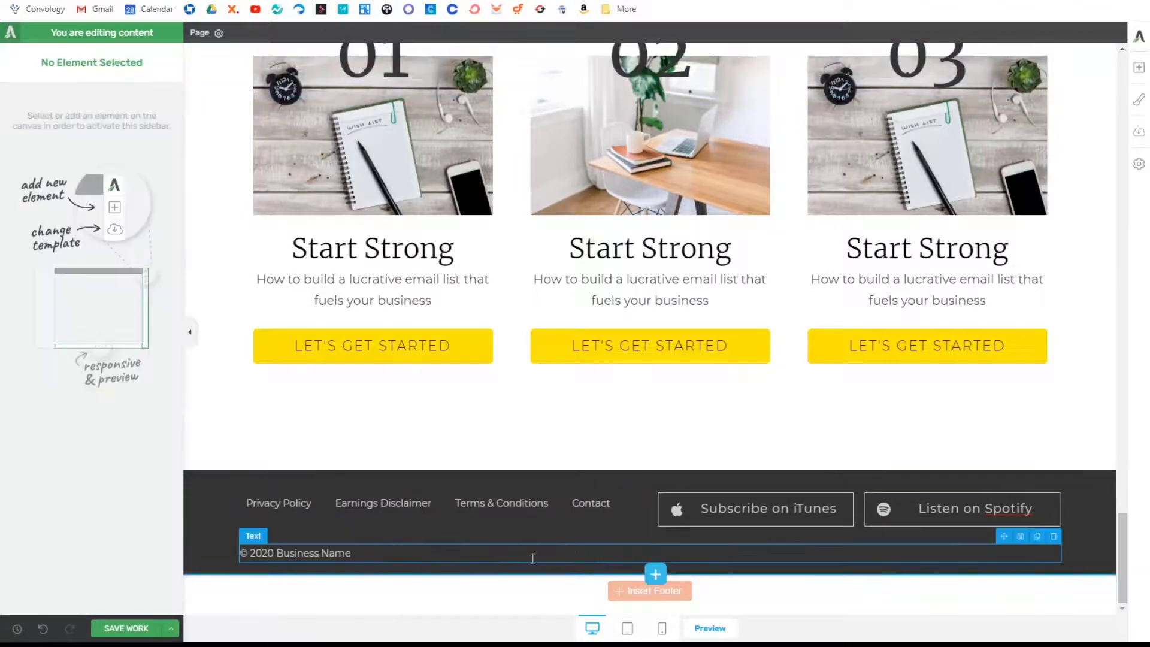
left_click(472, 557)
left_click(674, 55)
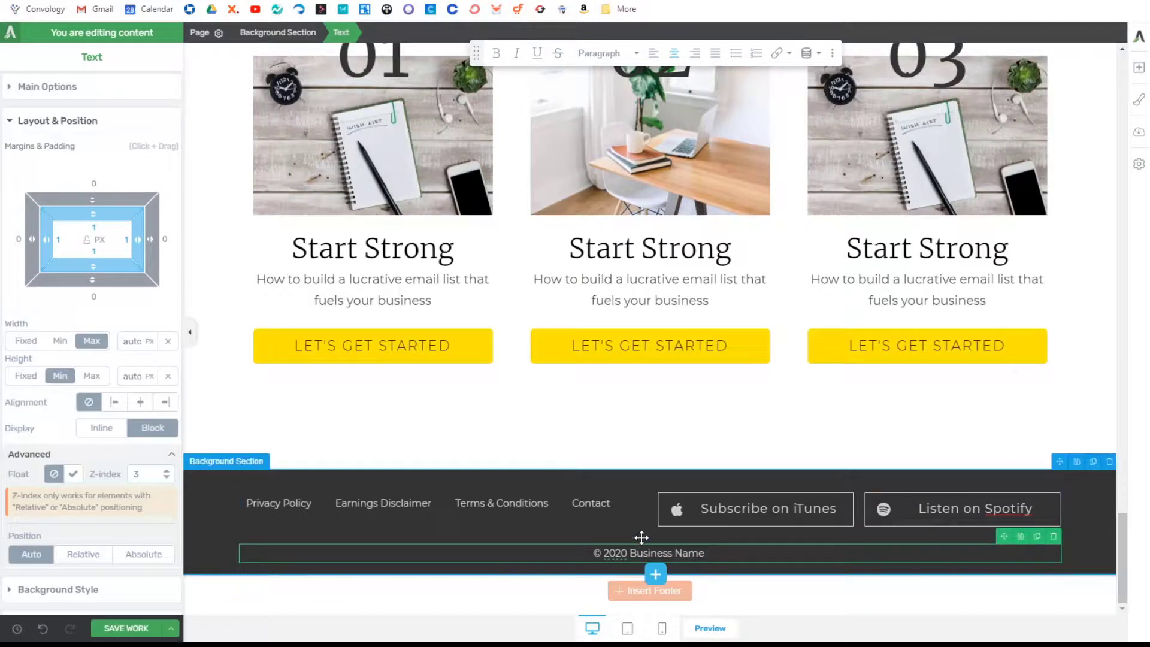
Step: Edit the copyright line to read "© 2020 Insert Your Business Name. All Rights Reserved."
type("Insert Your")
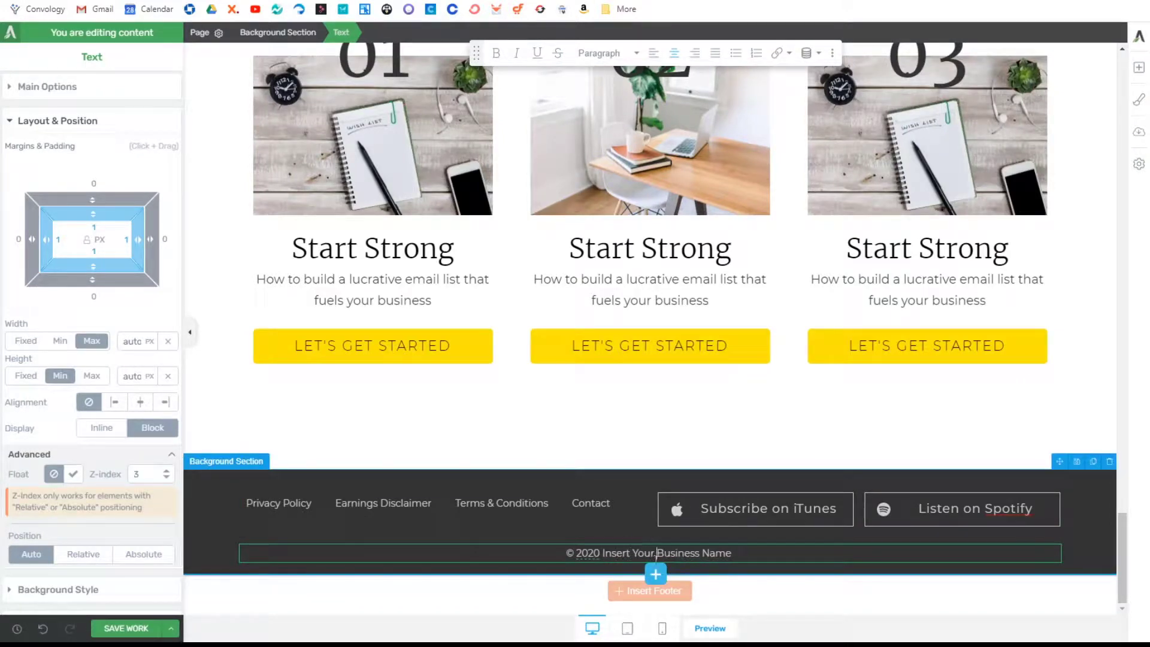
left_click(761, 551)
type(". All R")
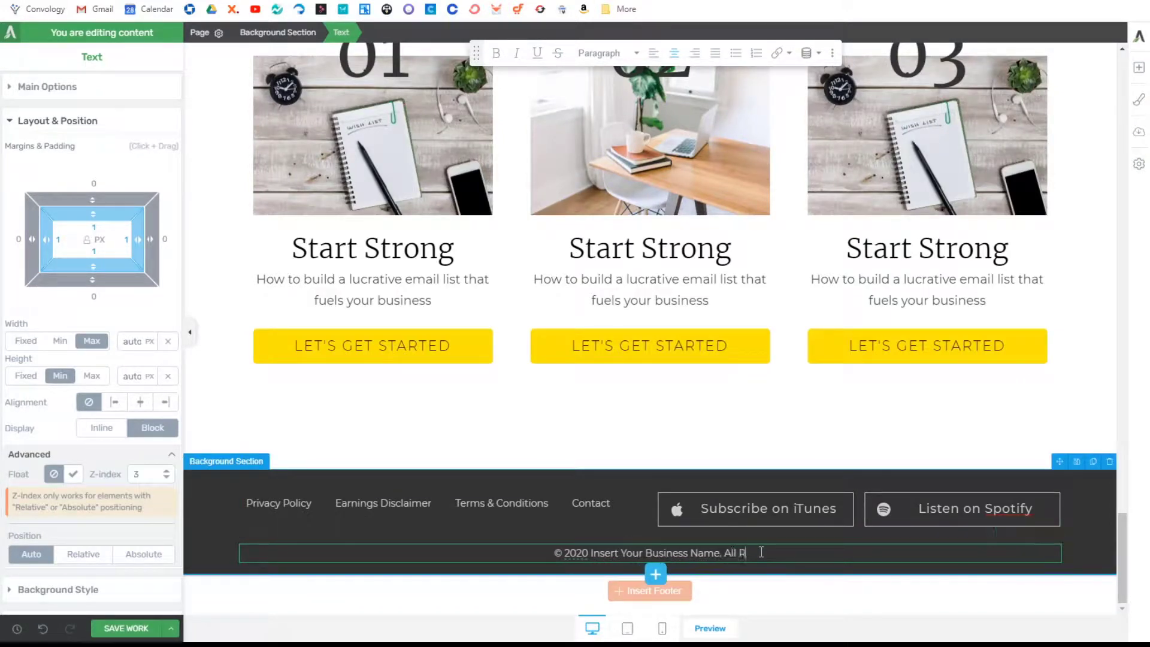
type("ights Reserved.")
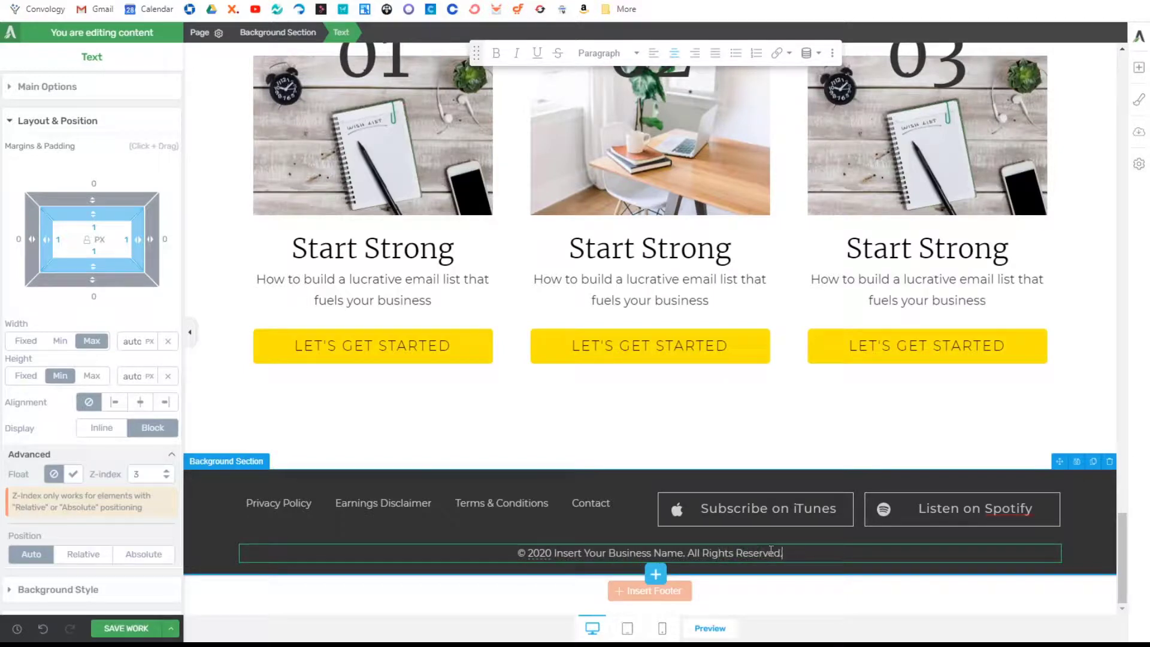
Step: Widen the footer's policy links column slightly by shifting the divider toward the podcast buttons
mouse_move(653, 502)
left_mouse_down()
mouse_move(689, 502)
mouse_move(657, 501)
left_mouse_up()
left_click(539, 422)
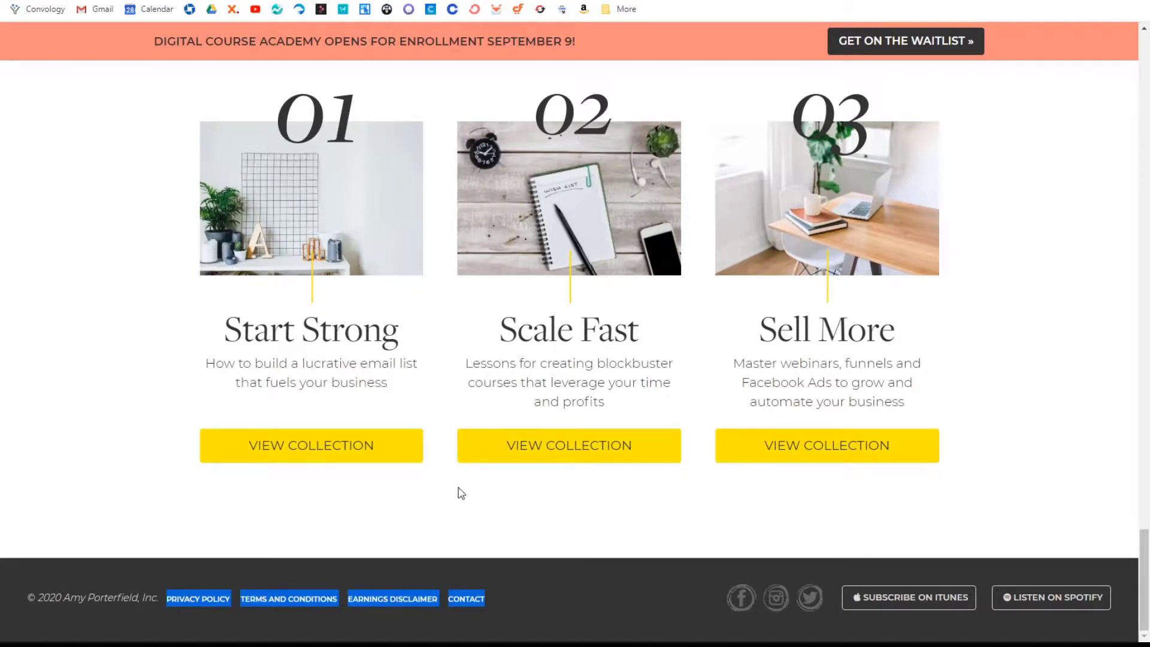
Step: Switch to the reference site and review its page from the footer upward
scroll(517, 490, "up", 20)
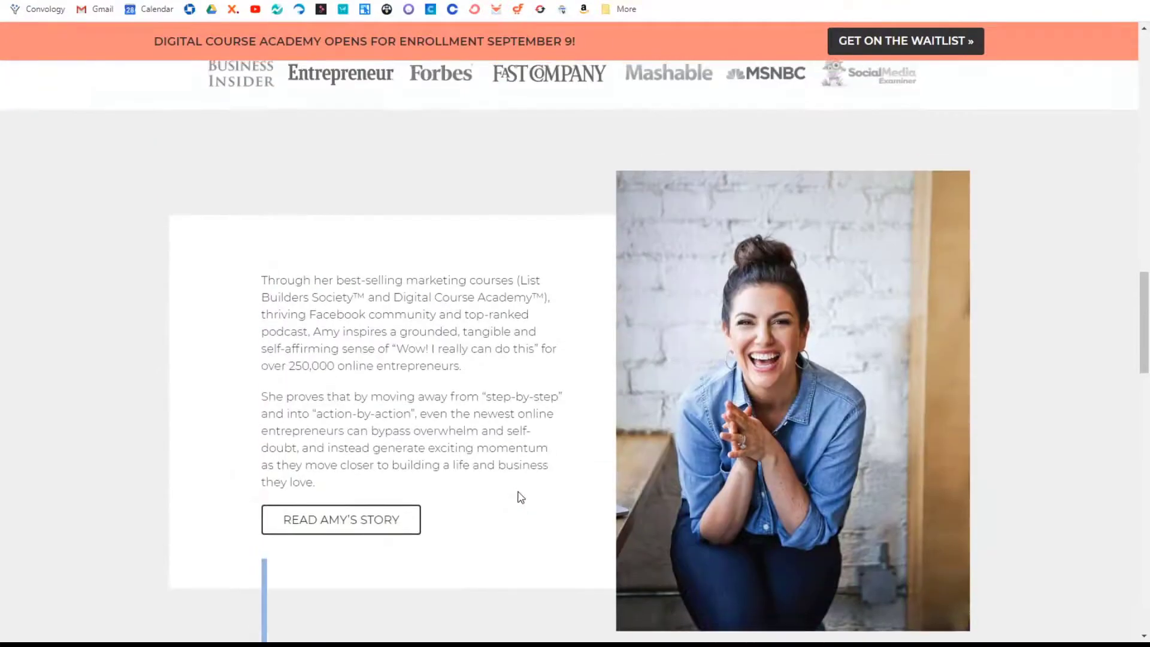
scroll(520, 497, "up", 15)
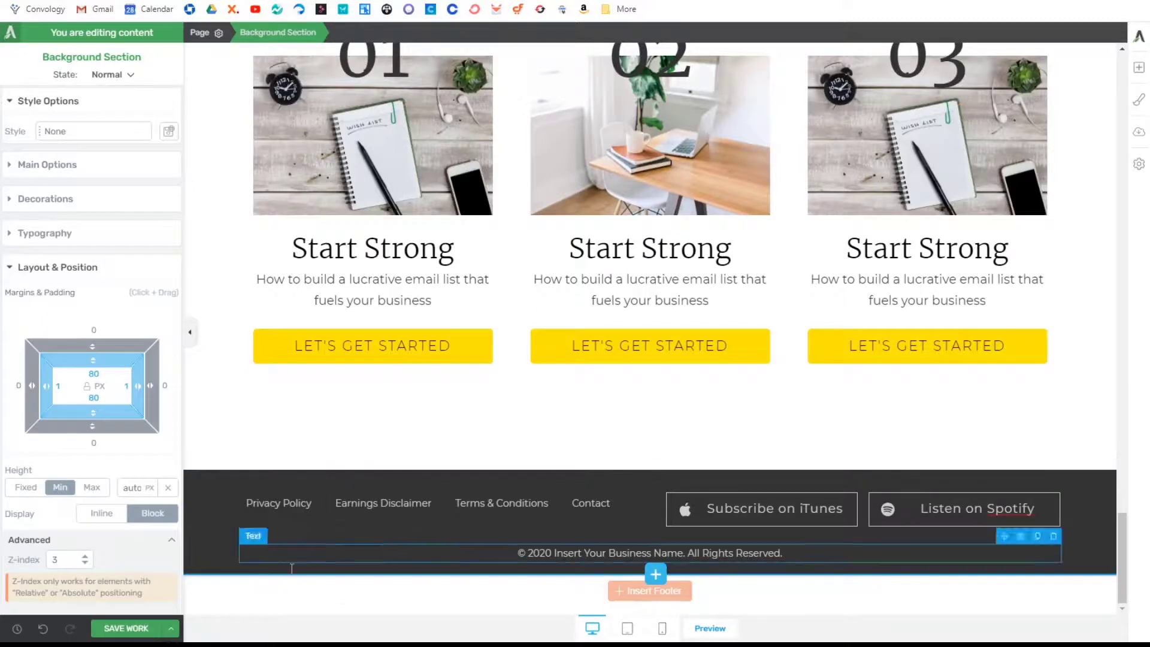
Step: Save the page, preview it in the browser, and return to the builder to review the upper sections
left_click(144, 627)
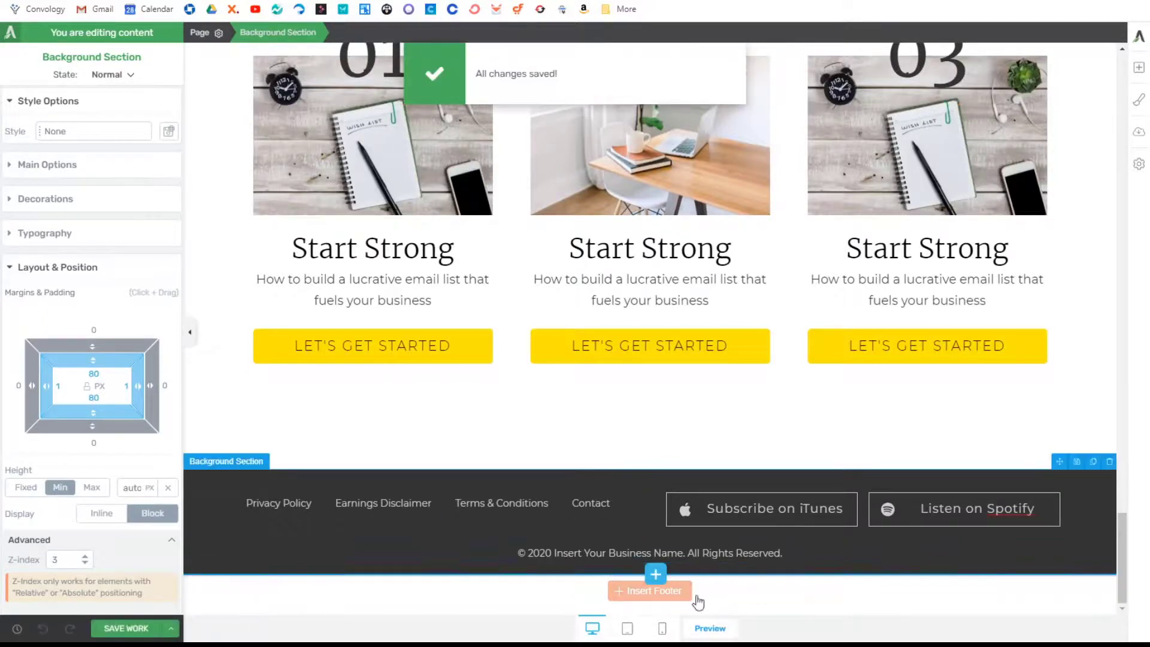
left_click(711, 628)
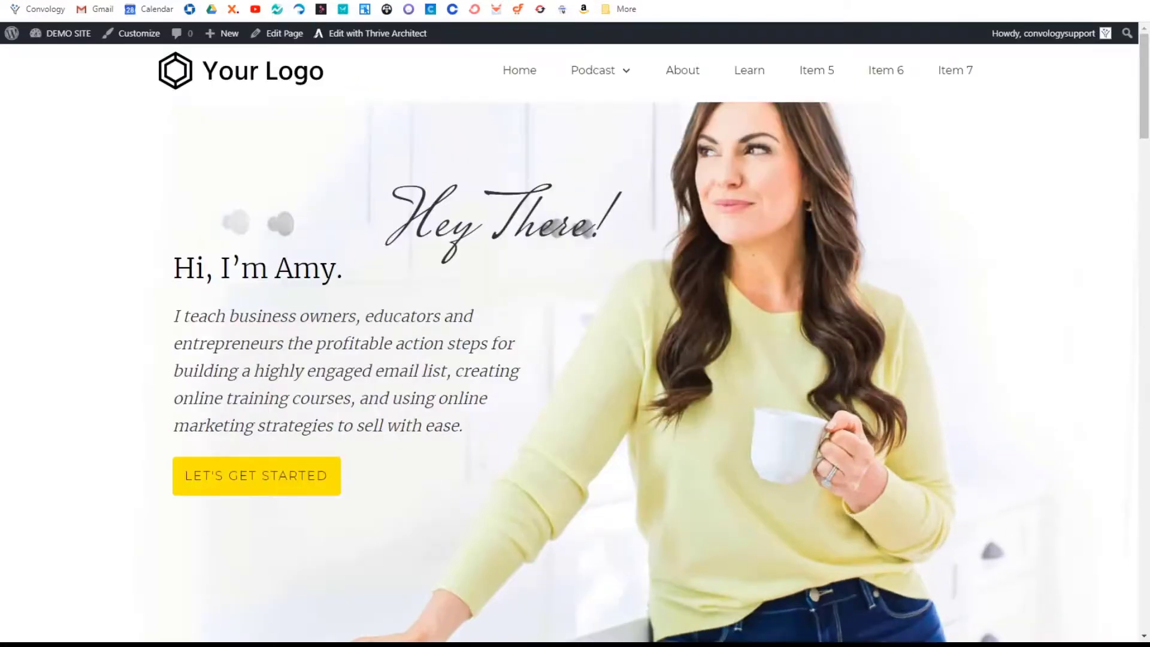
scroll(724, 207, "down", 2)
scroll(706, 149, "up", 2)
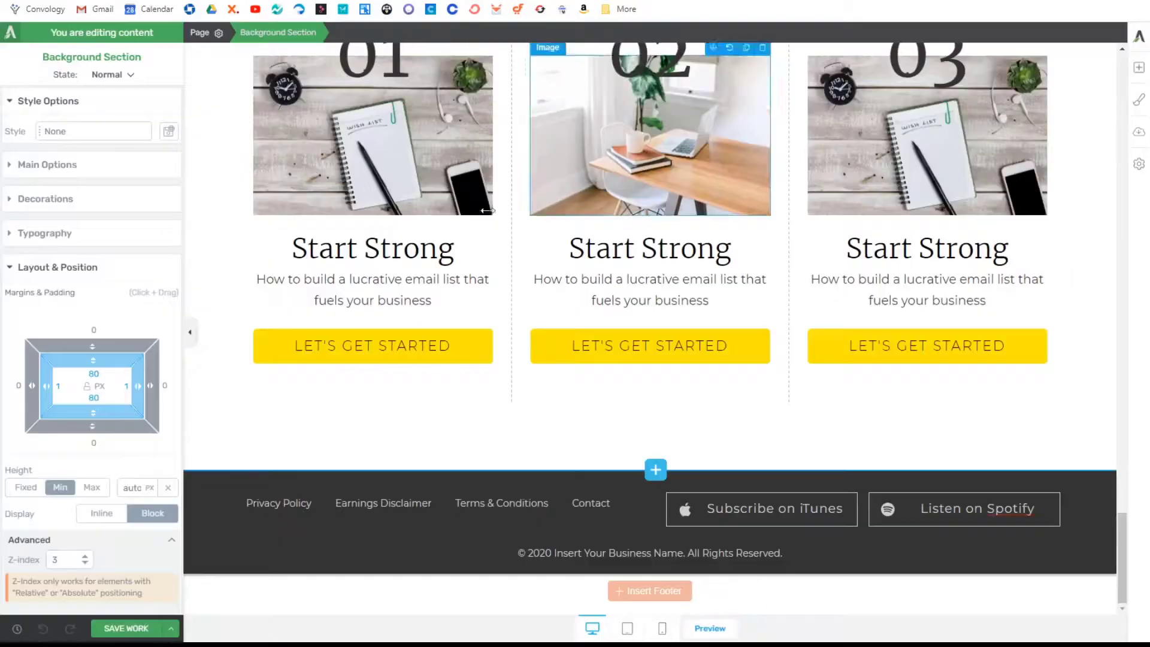
scroll(426, 261, "up", 10)
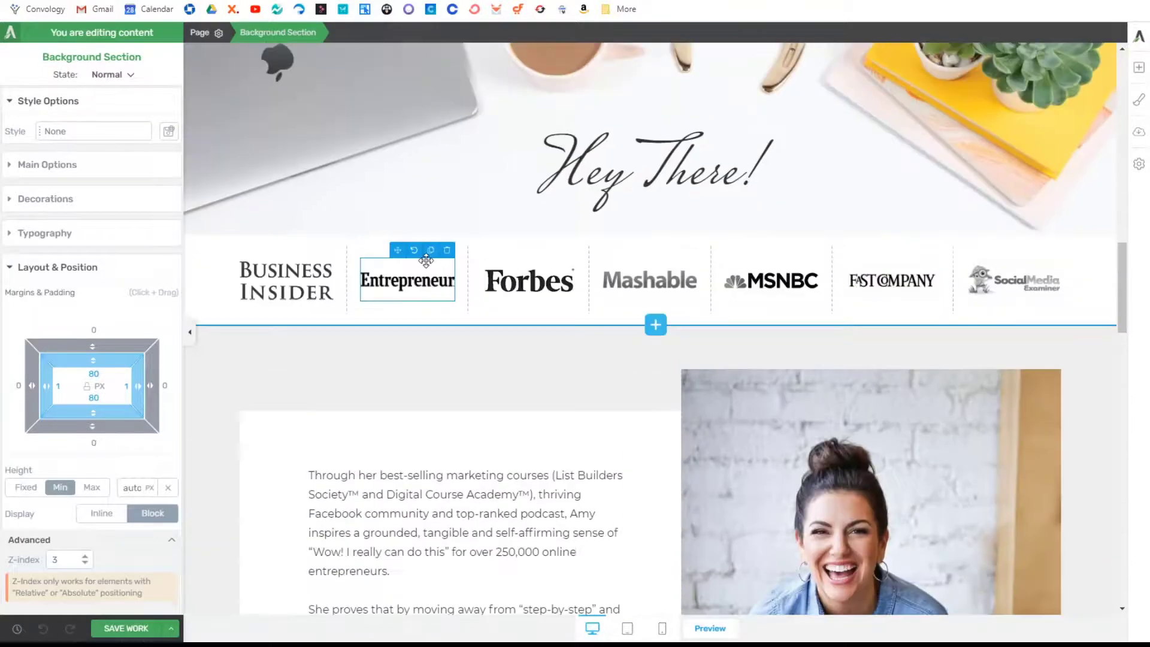
Step: Reduce the hero background section's minimum height to 665 px and check the result at full width
scroll(426, 260, "up", 10)
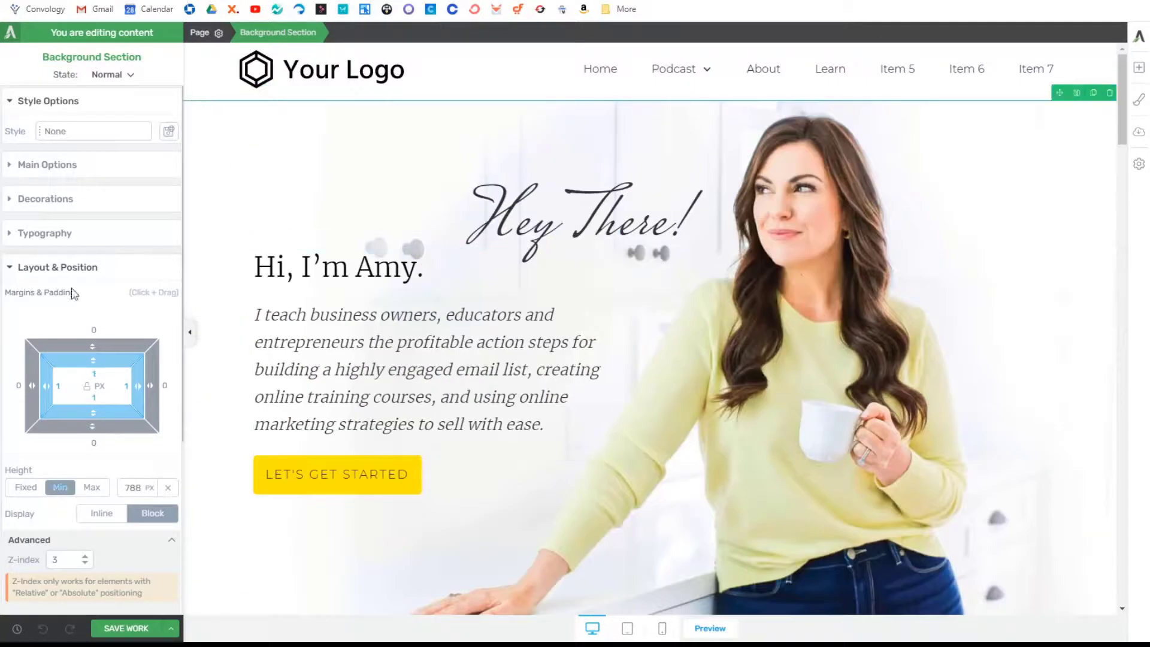
left_click(26, 167)
left_click_drag(93, 241, 76, 242)
left_click(189, 331)
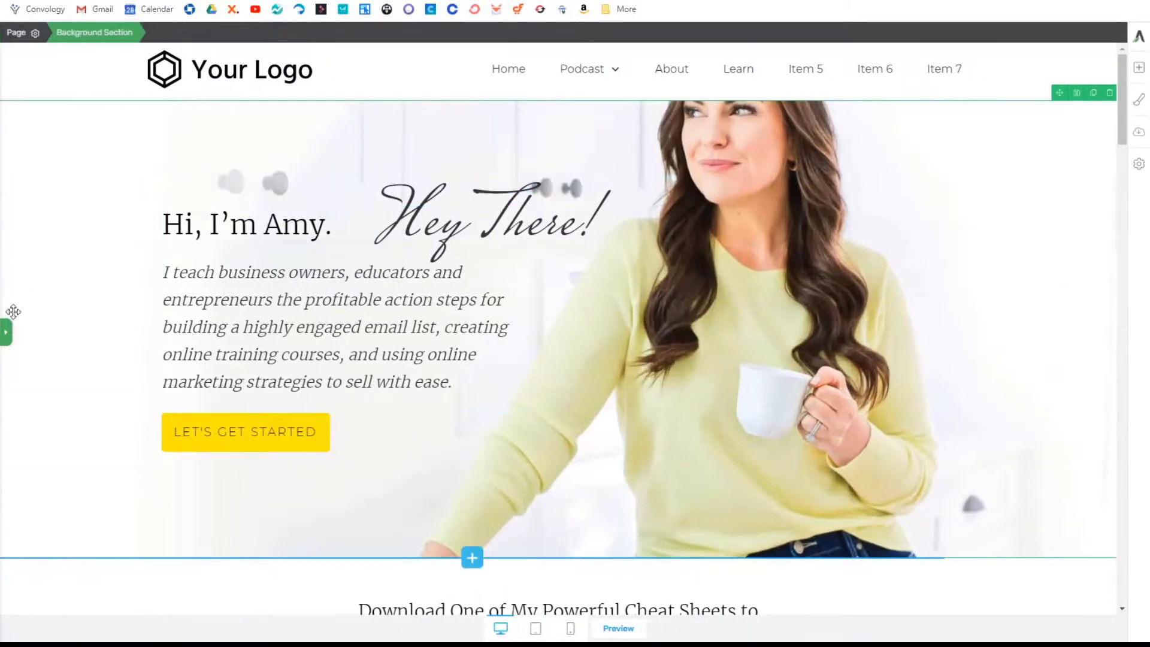
left_click(6, 332)
left_click(72, 403)
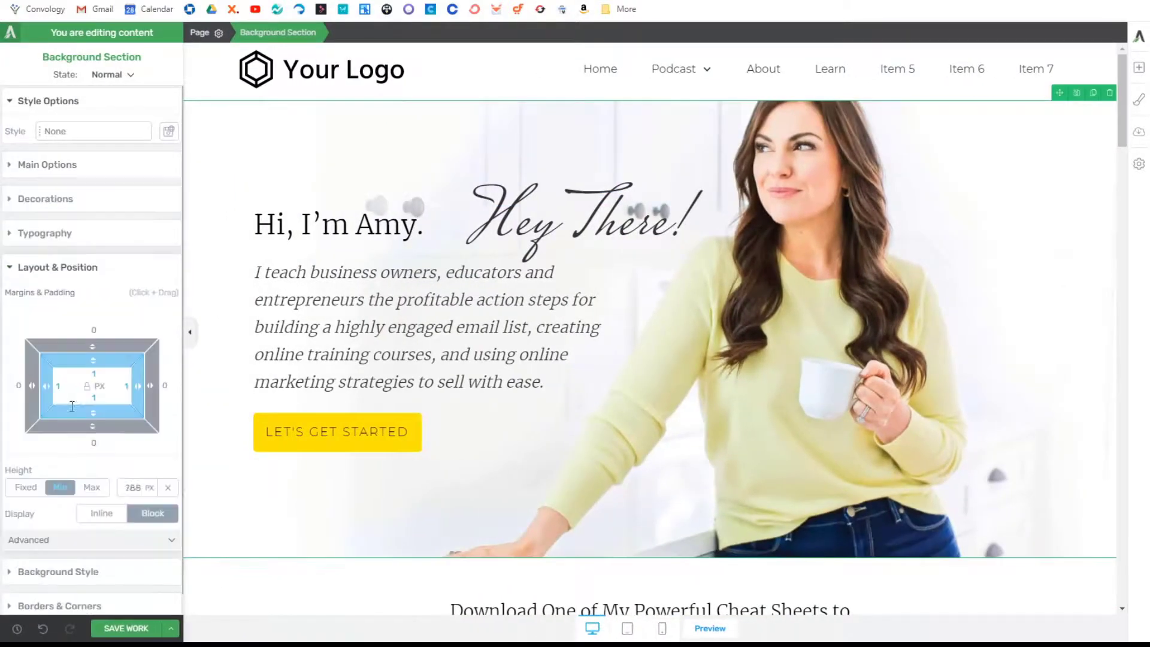
Step: Anchor the hero section's background image to its top centre
scroll(67, 496, "down", 2)
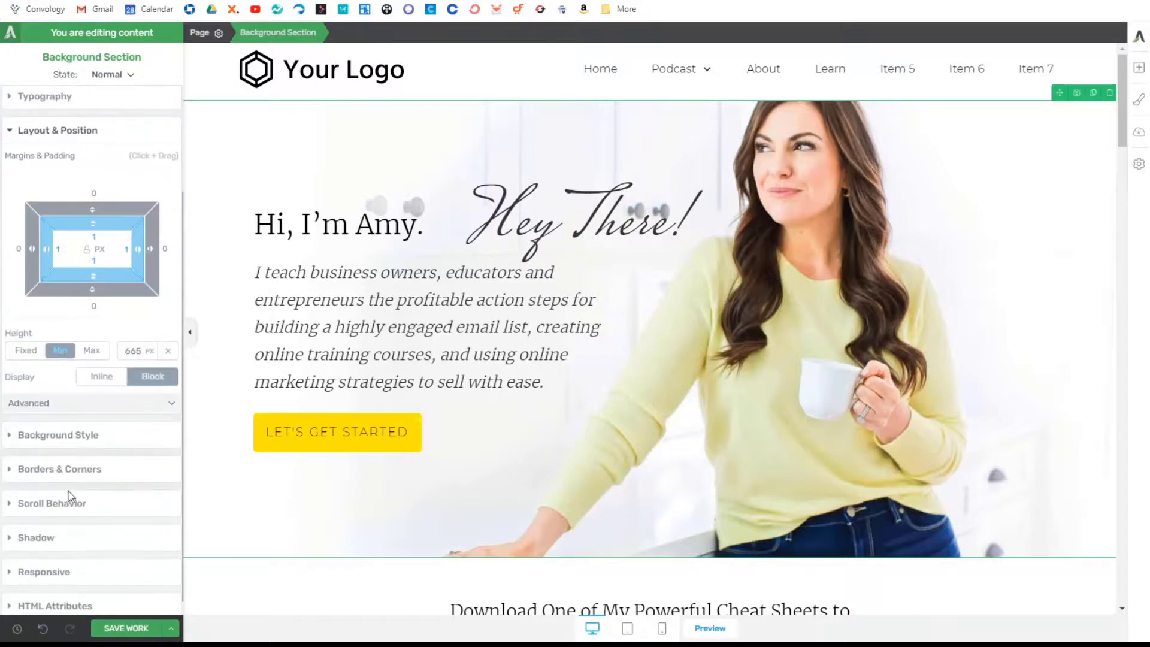
left_click(60, 434)
left_click(57, 362)
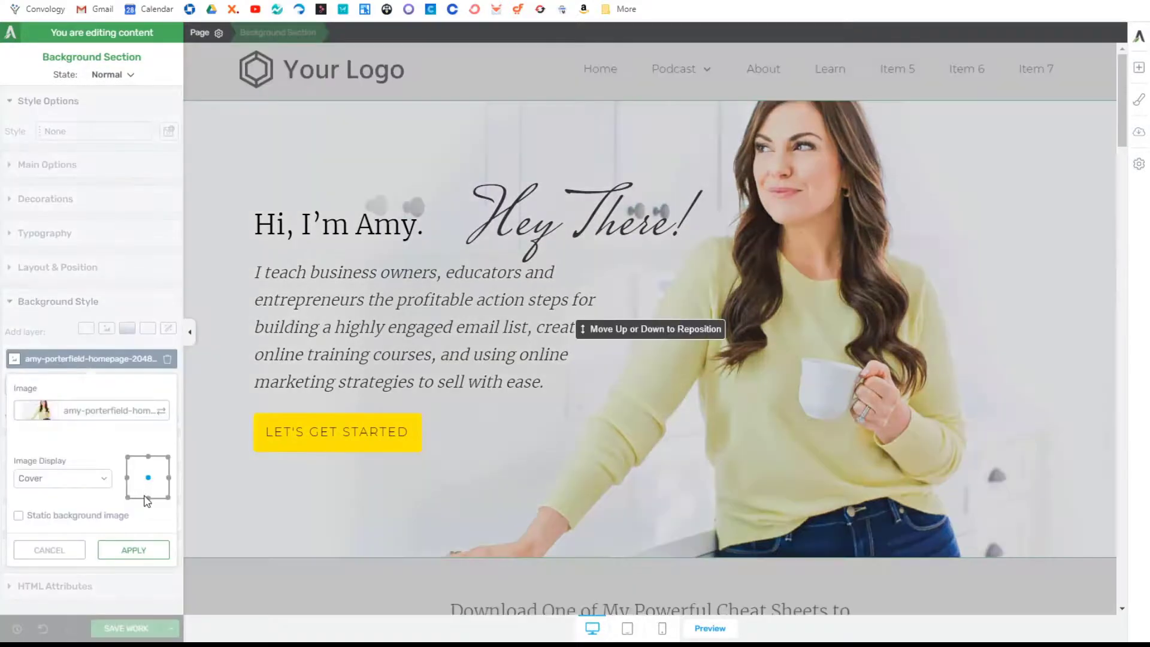
left_click(149, 457)
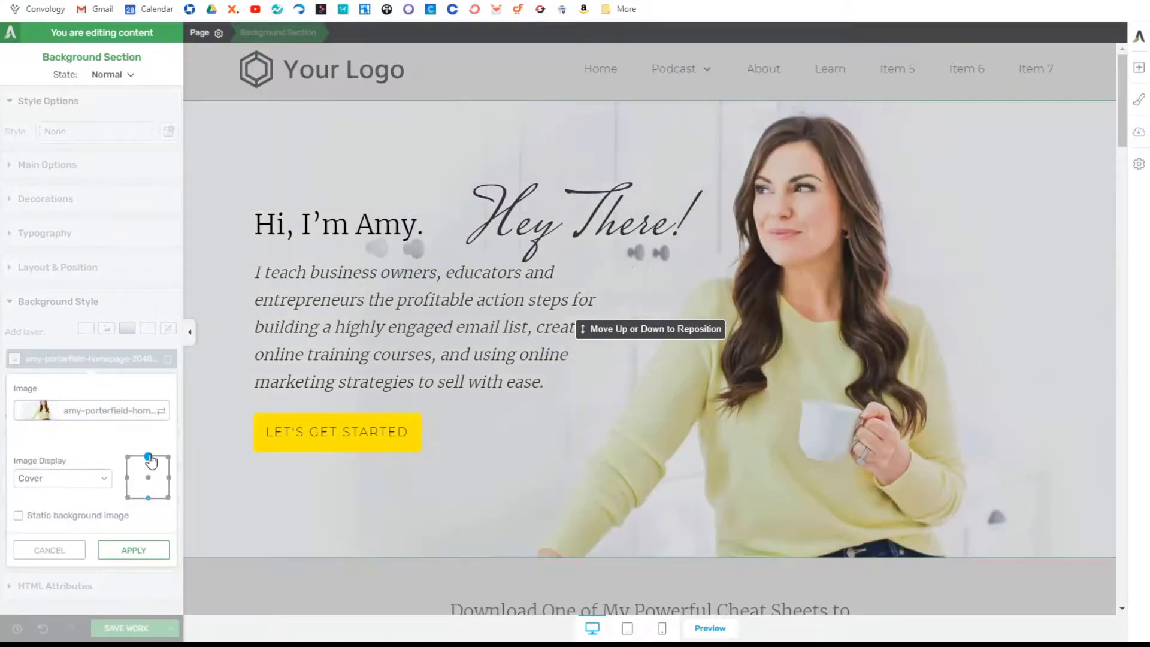
left_click(190, 332)
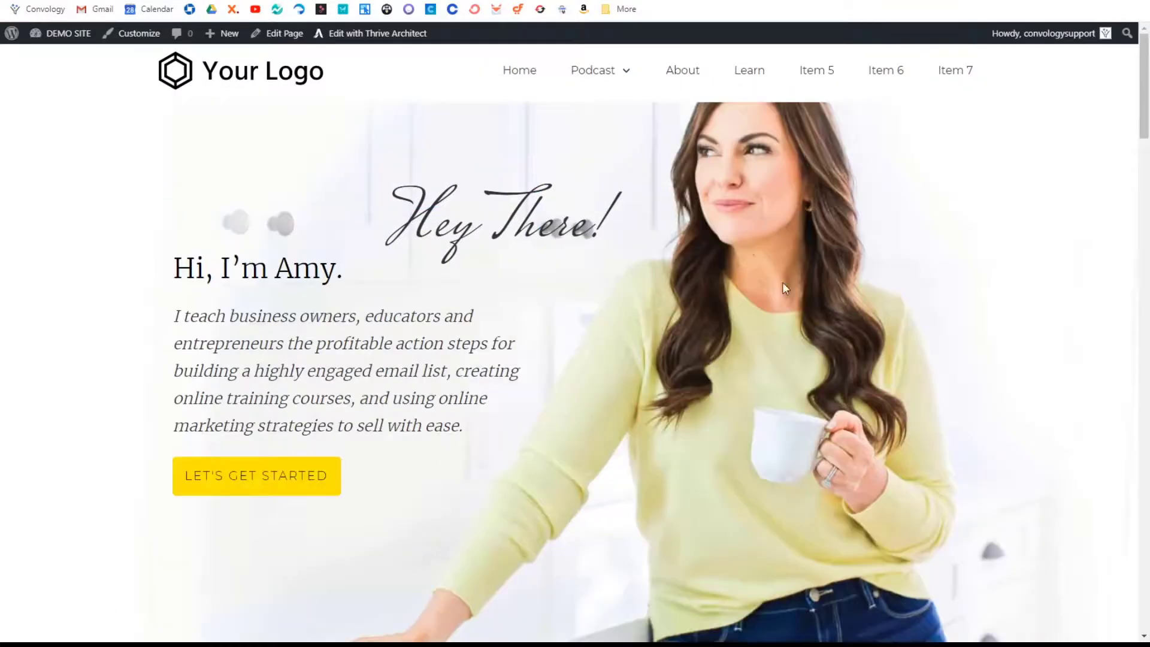
Step: Compare the previewed page's hero with the hero on the reference site
scroll(782, 282, "down", 5)
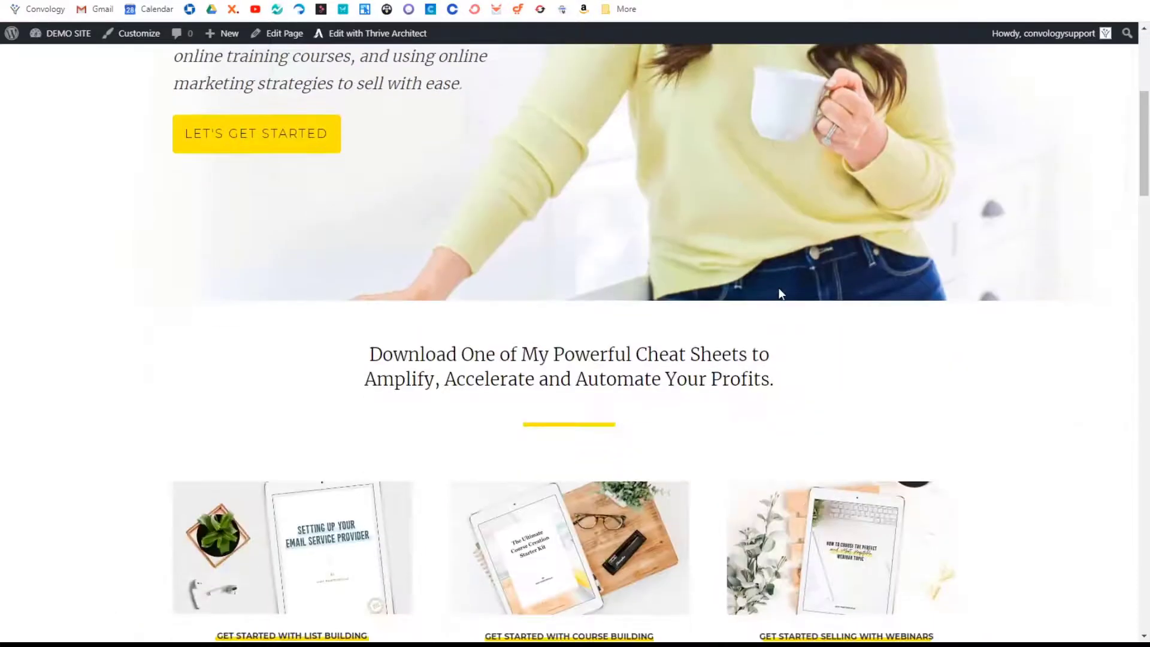
scroll(781, 286, "up", 5)
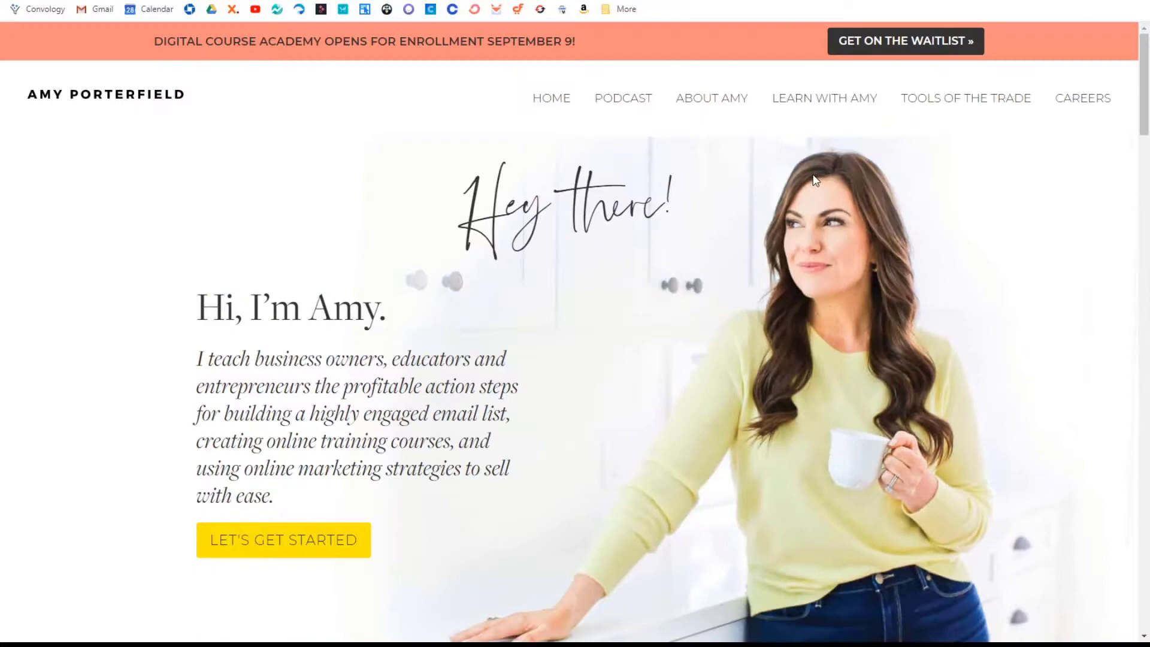
scroll(811, 177, "down", 2)
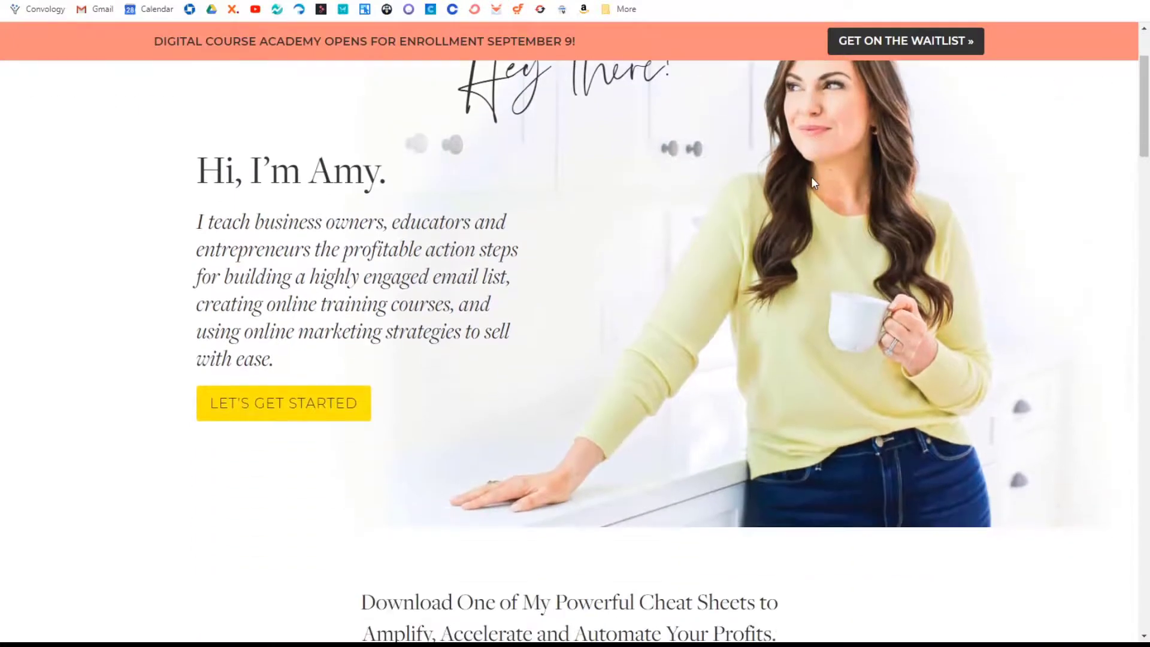
scroll(811, 178, "up", 2)
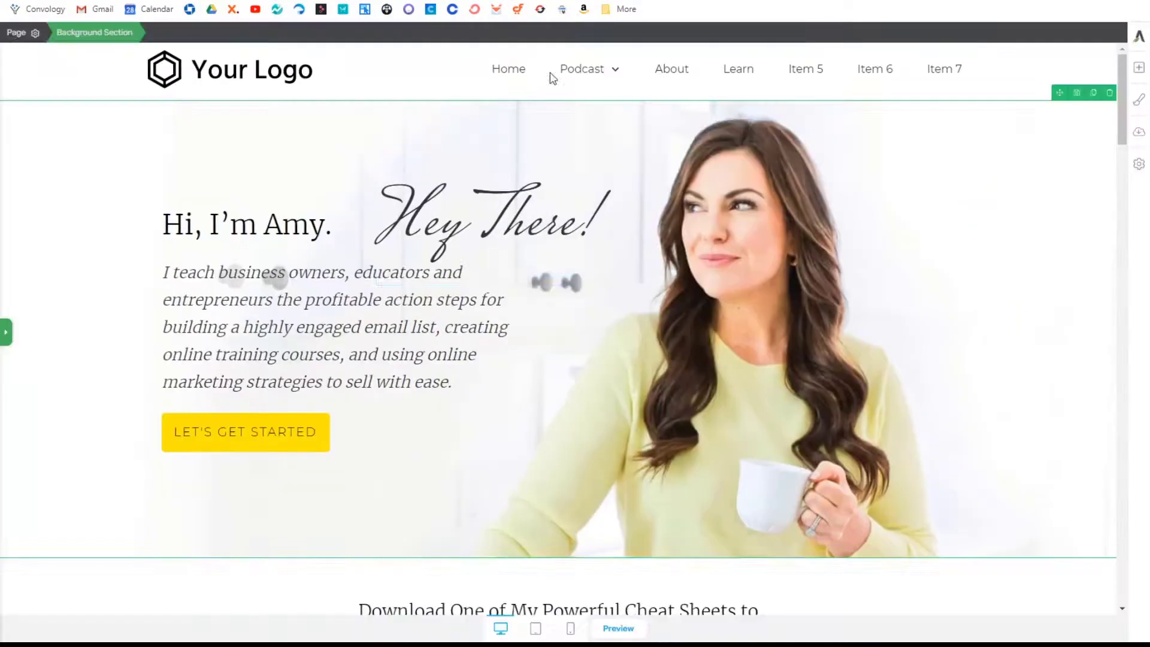
left_click(6, 332)
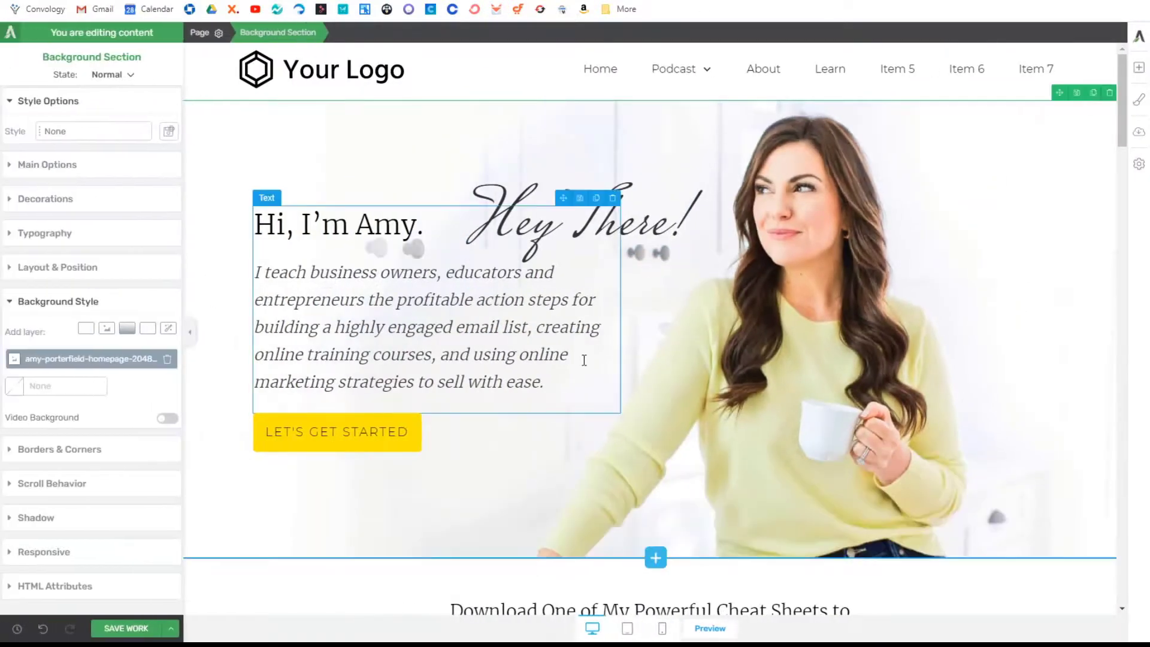
Step: Make the hero section match the screen height and check how its background image is cropped
left_click(60, 165)
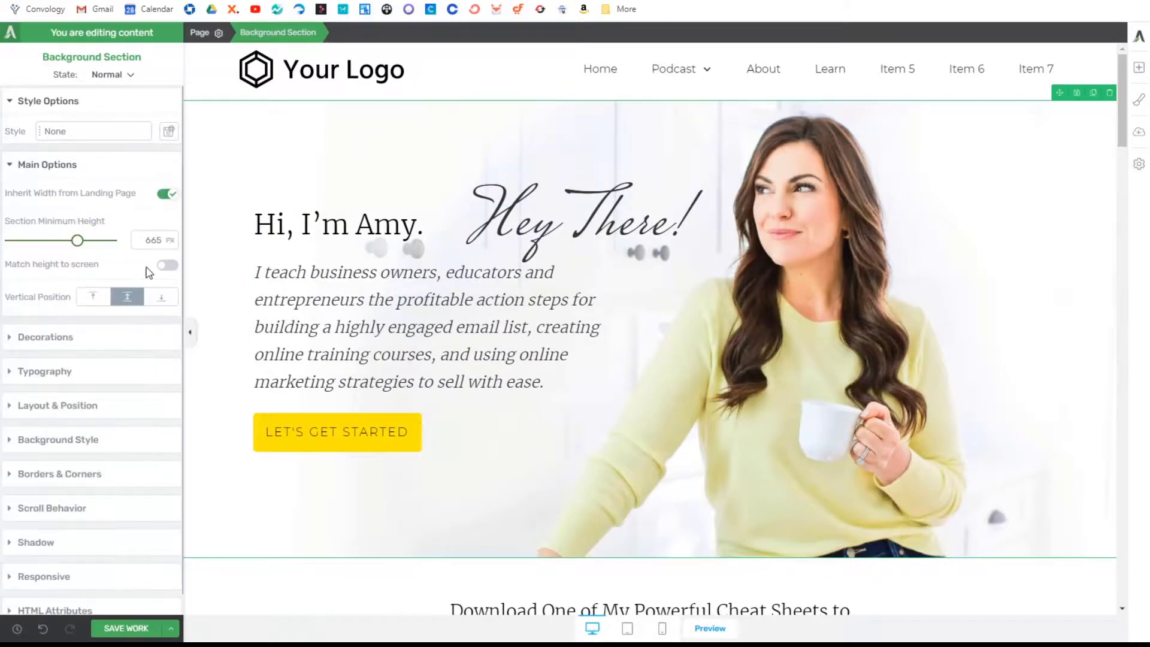
left_click(167, 264)
scroll(357, 279, "down", 1)
scroll(358, 279, "down", 2)
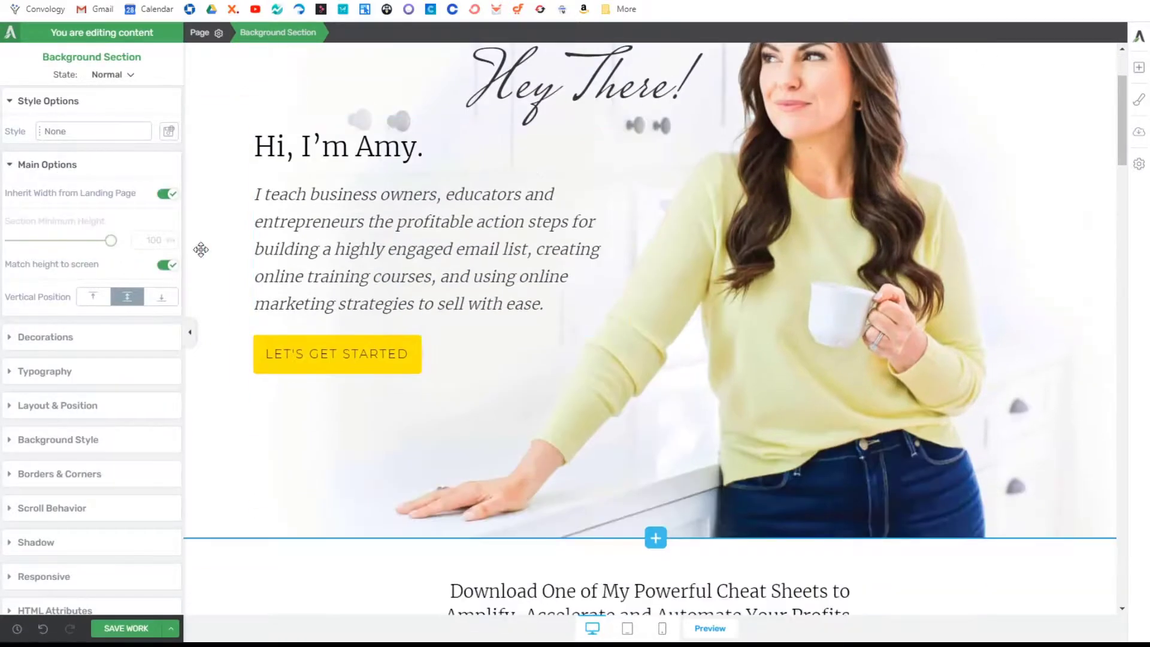
left_click(190, 332)
scroll(216, 285, "up", 3)
scroll(216, 286, "down", 2)
scroll(20, 267, "up", 1)
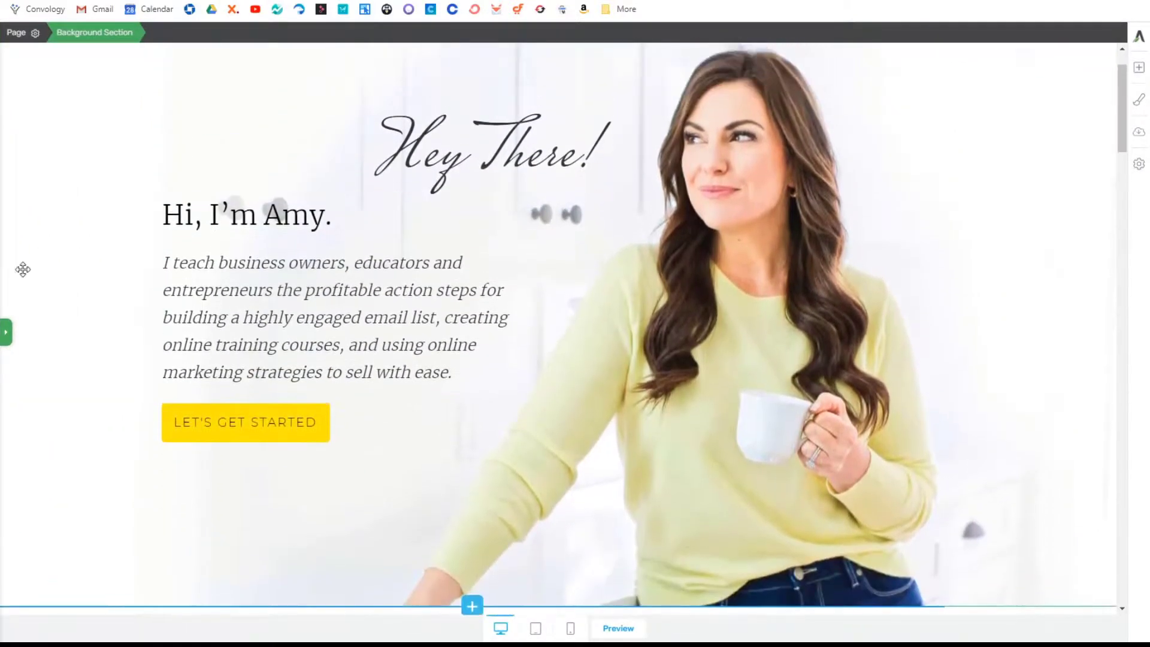
left_click(7, 332)
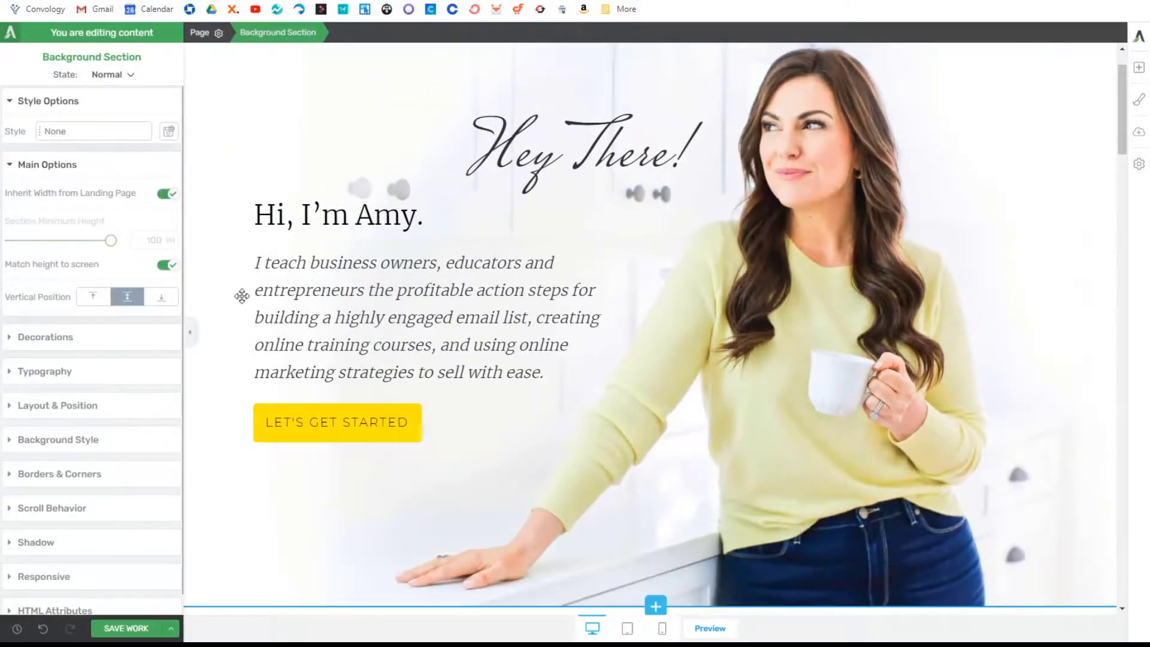
Step: Try the Default display for the hero's background image, and settle on Contain
left_click(47, 406)
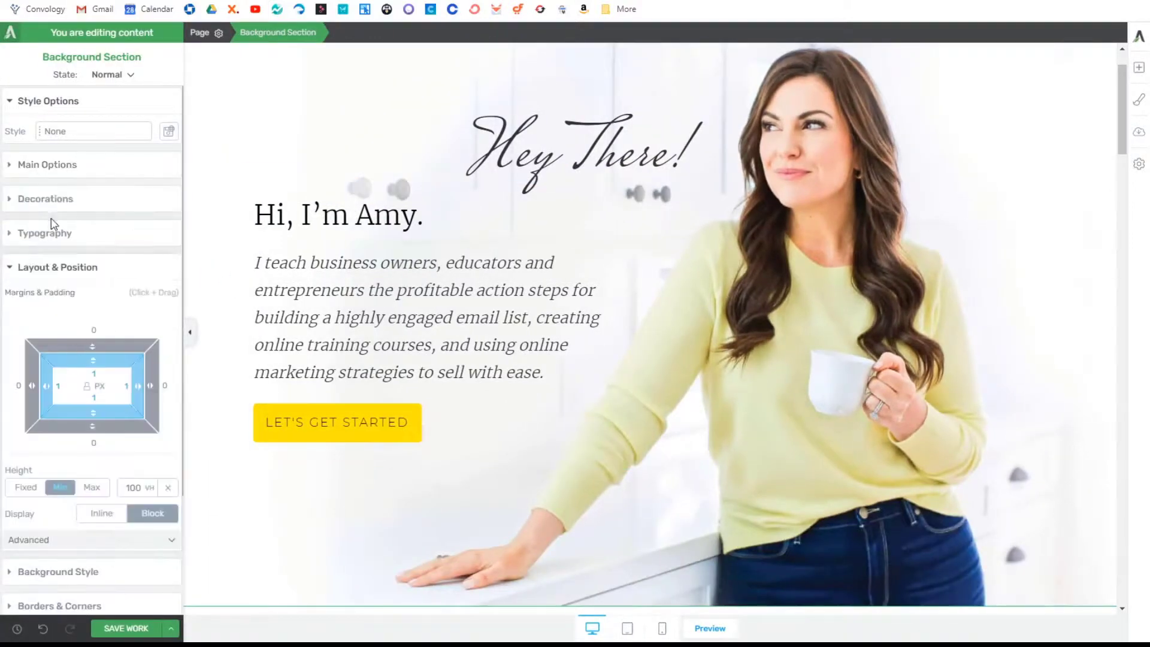
scroll(88, 437, "down", 3)
left_click(88, 428)
left_click(40, 360)
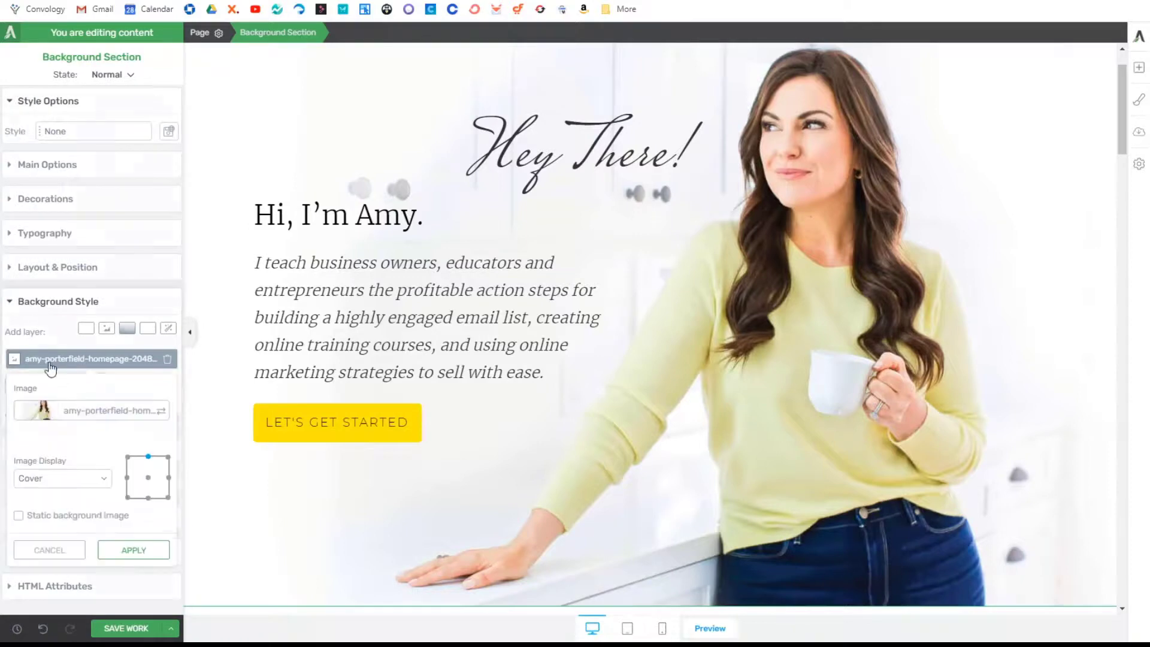
left_click(60, 498)
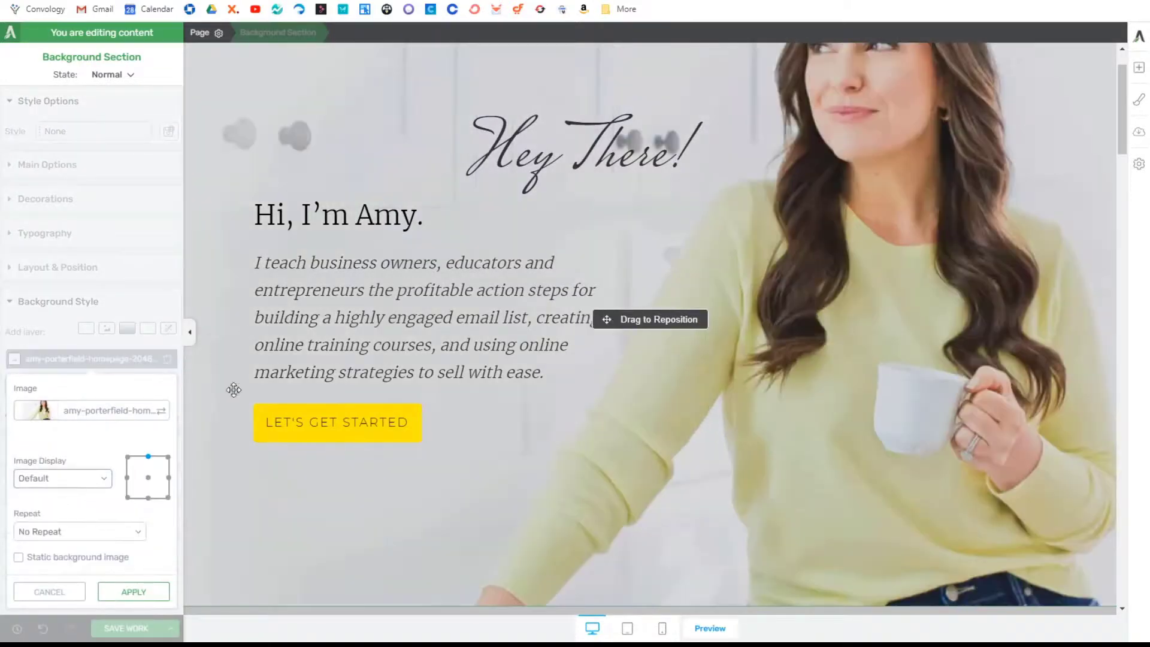
left_click(66, 519)
scroll(399, 375, "down", 2)
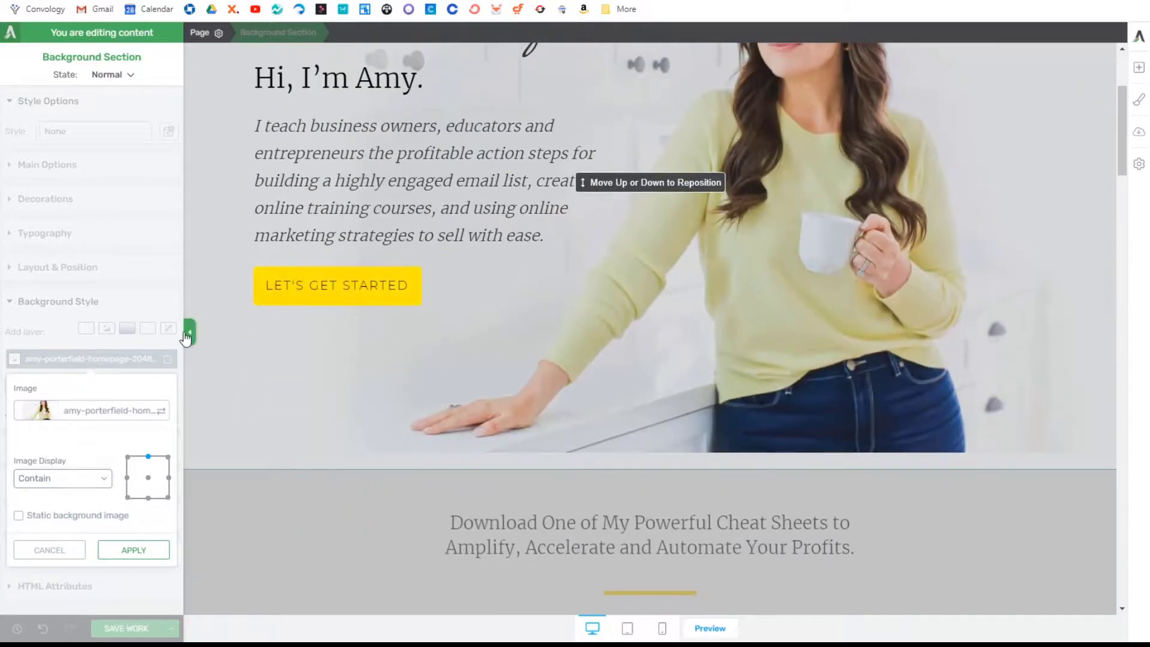
Step: Examine how the contained background image fits the hero section with the settings sidebar collapsed and expanded
left_click(188, 332)
scroll(290, 385, "up", 4)
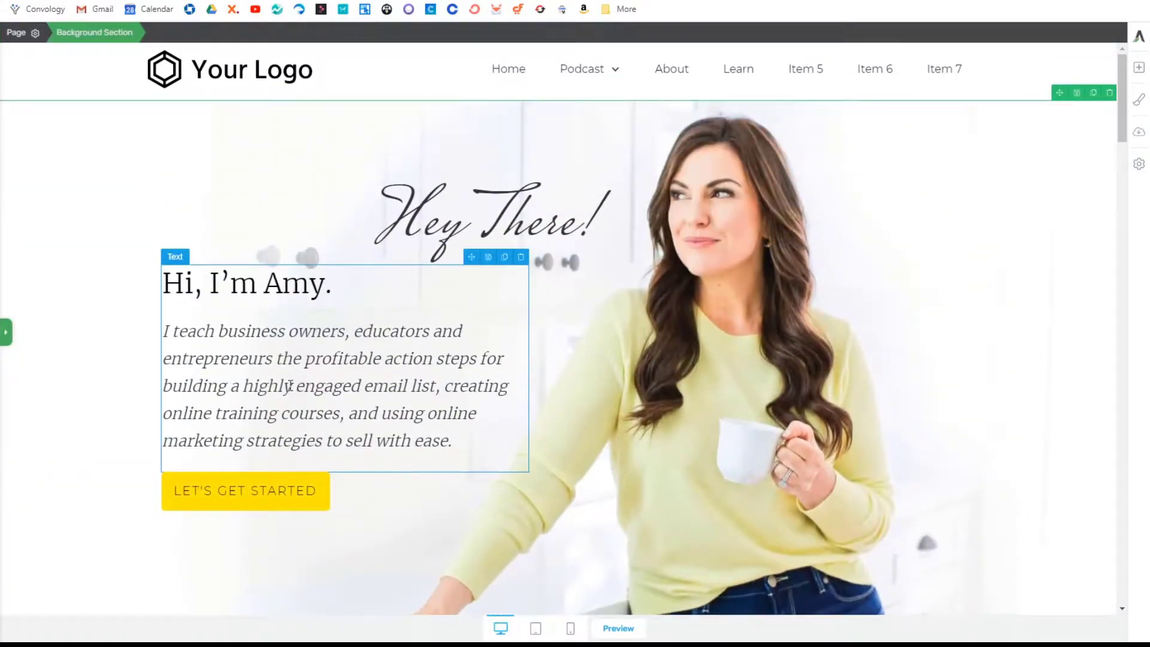
scroll(290, 385, "down", 2)
scroll(290, 383, "up", 2)
scroll(292, 389, "down", 1)
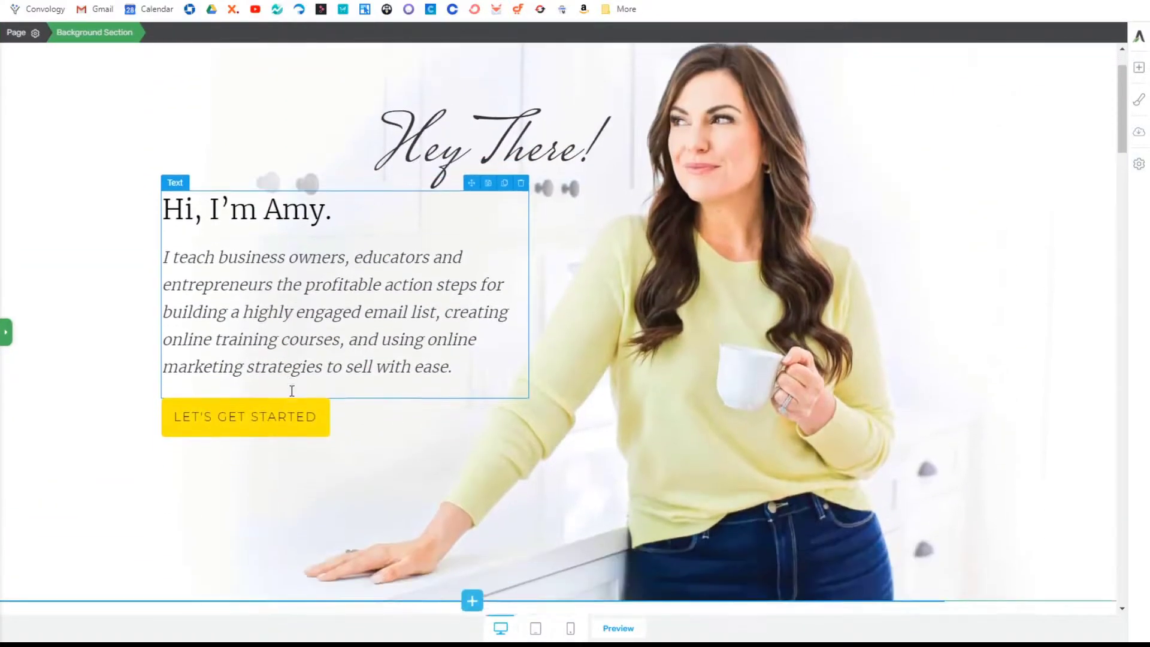
scroll(292, 391, "up", 1)
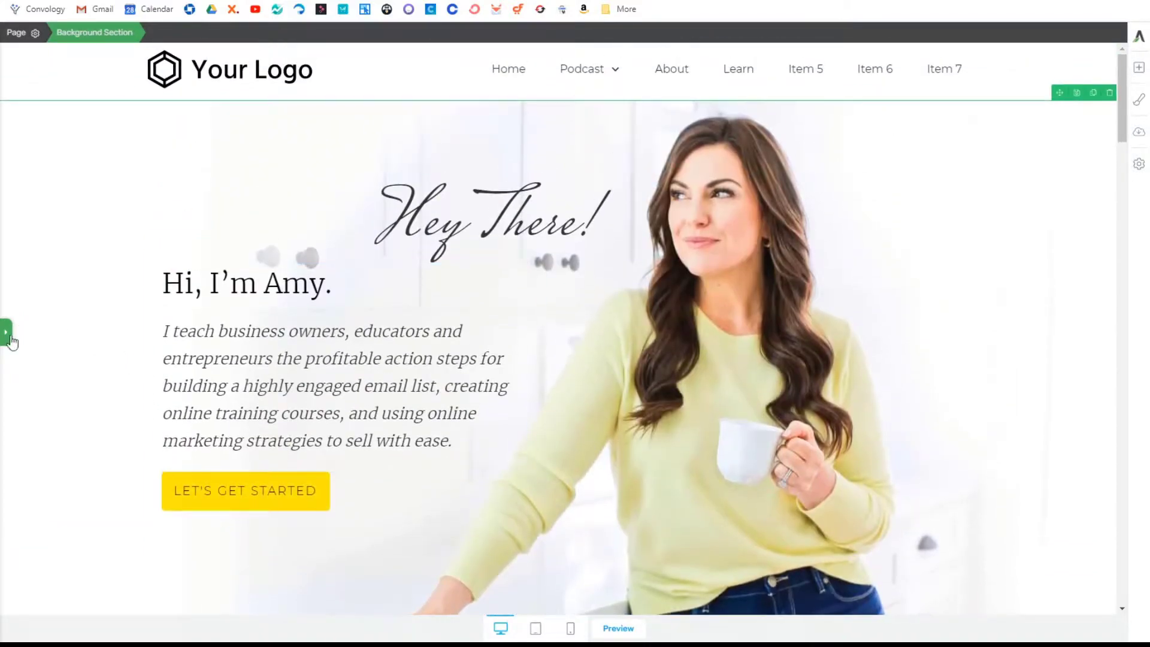
left_click(9, 336)
scroll(258, 360, "down", 7)
scroll(258, 359, "up", 6)
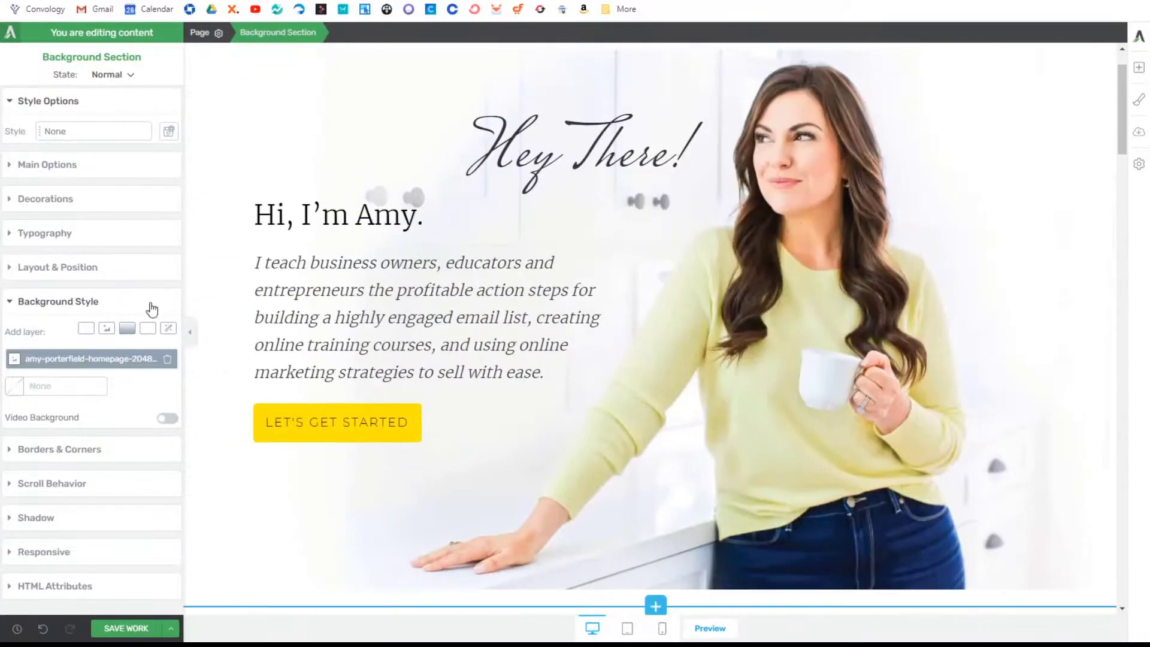
Step: Save the page and open its preview in the browser
left_click(127, 626)
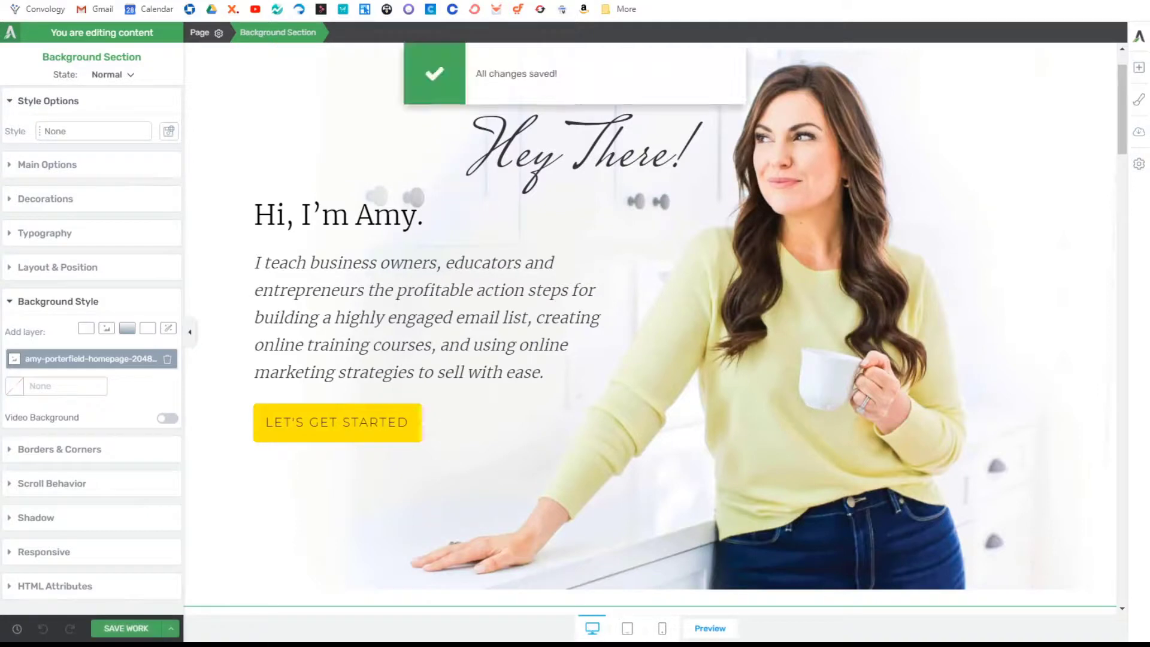
left_click(711, 628)
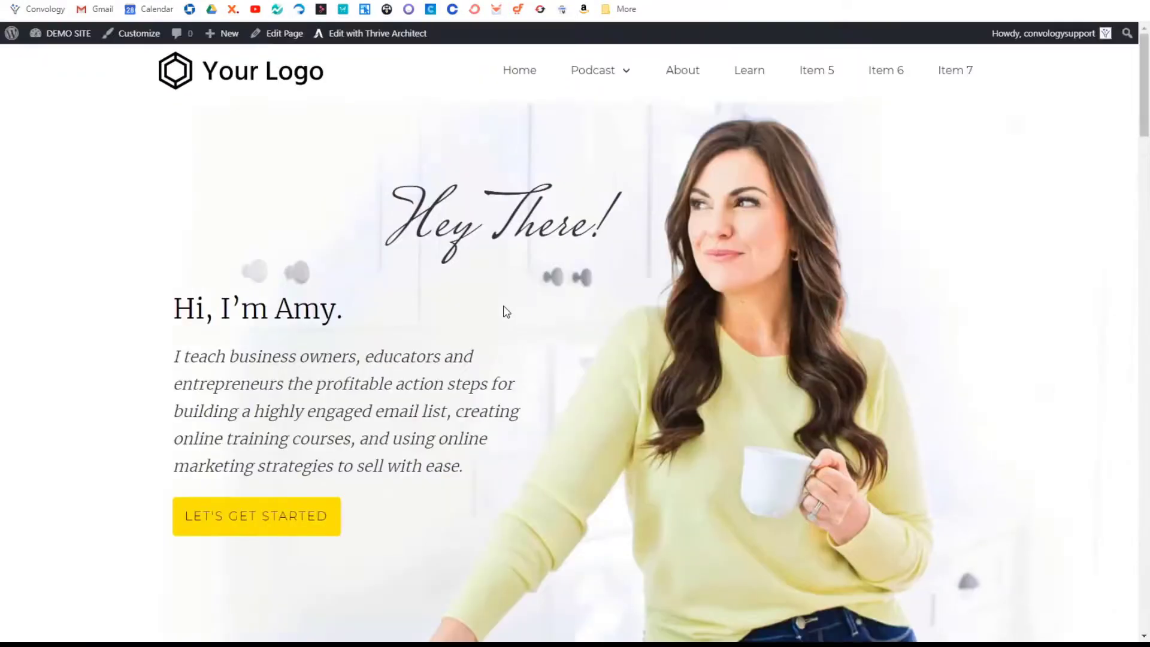
Step: Review the whole previewed page from the hero down to the footer and back to the hero
scroll(479, 321, "down", 5)
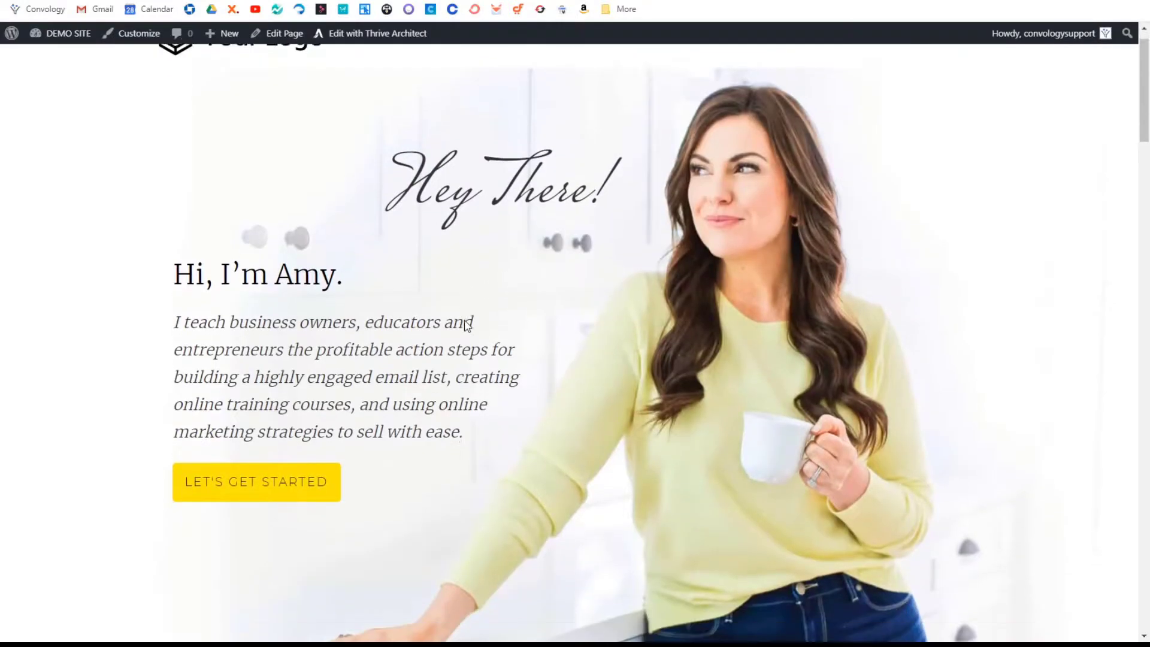
scroll(461, 321, "down", 9)
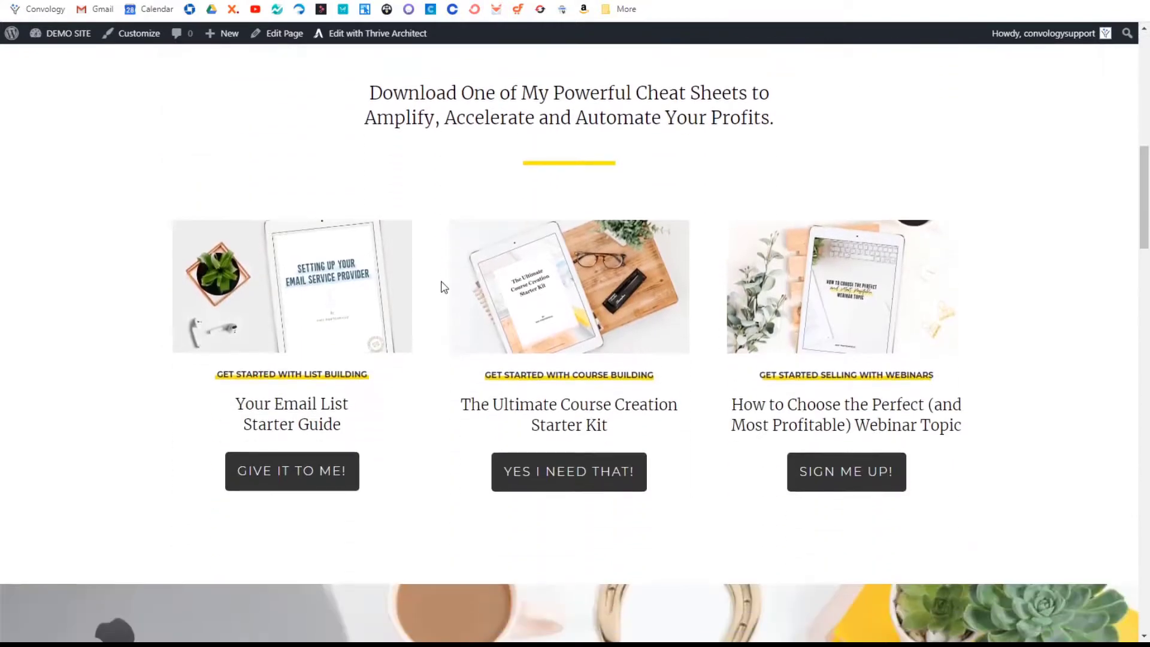
scroll(444, 285, "down", 8)
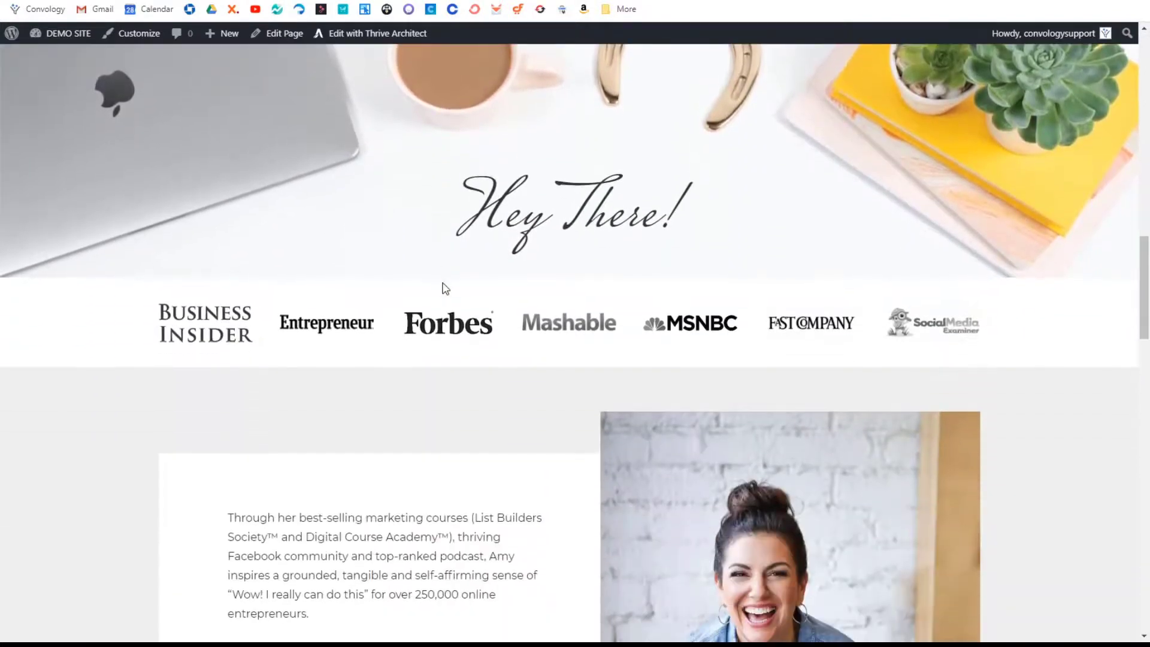
scroll(455, 278, "down", 10)
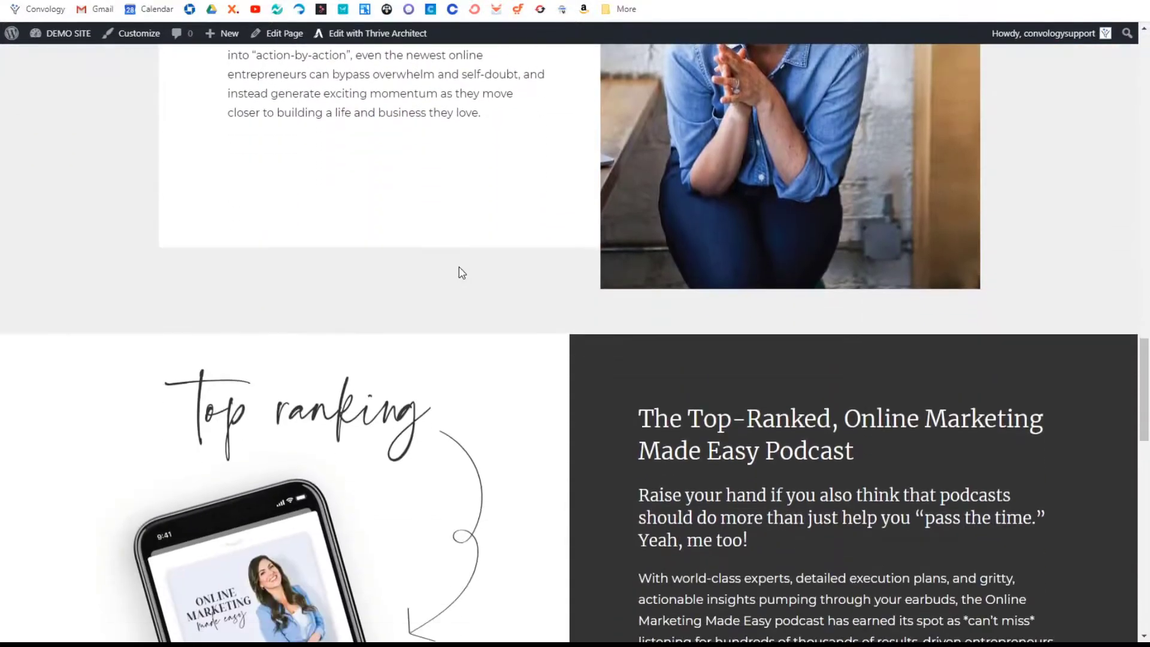
scroll(469, 272, "down", 9)
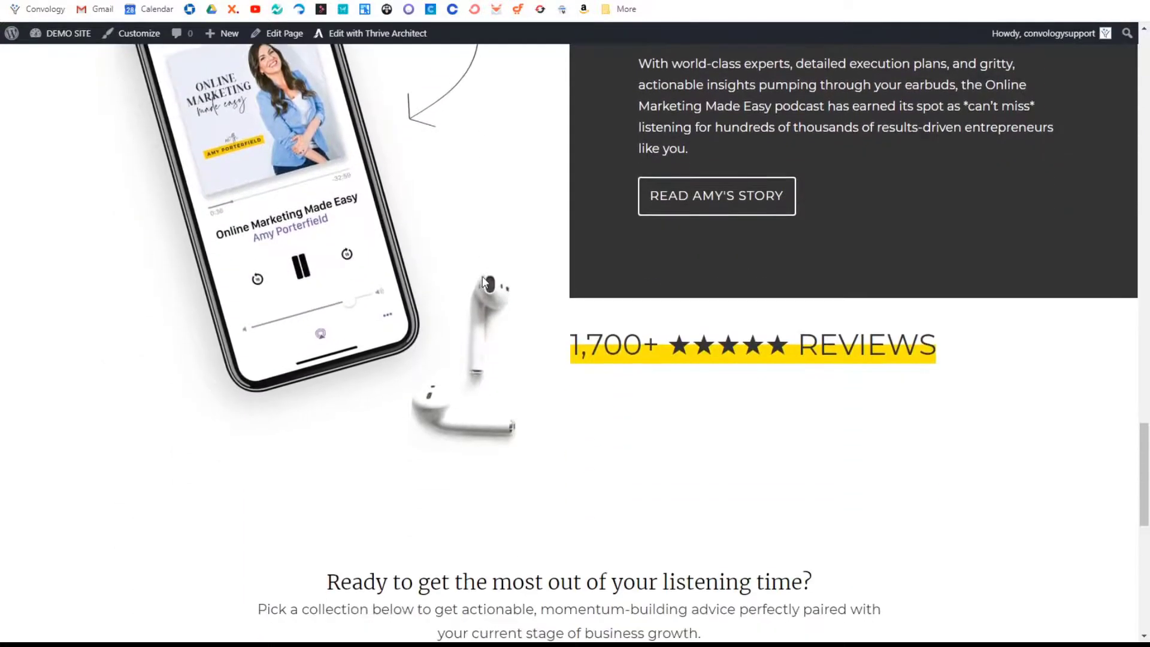
scroll(488, 285, "down", 7)
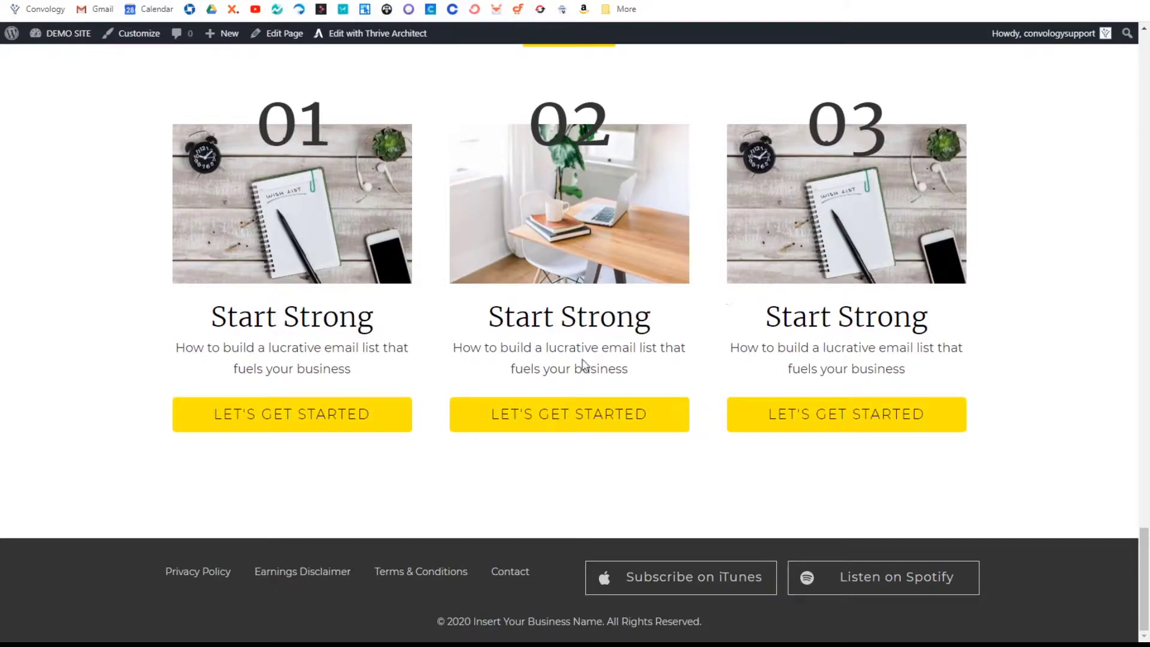
scroll(582, 354, "up", 20)
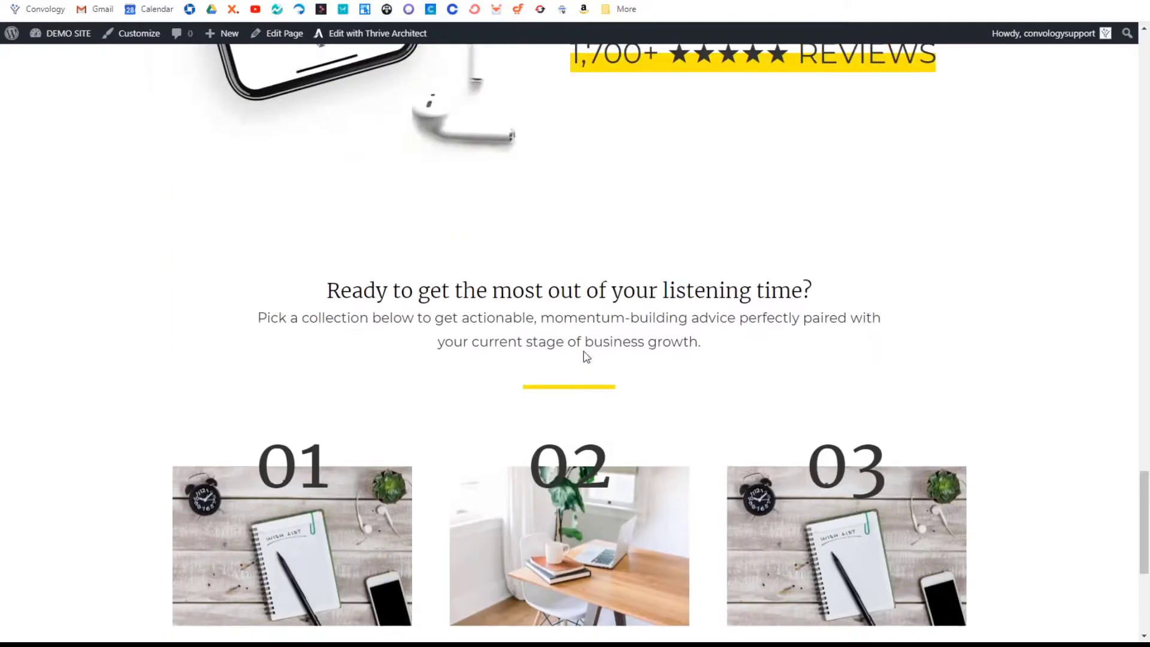
scroll(588, 344, "up", 15)
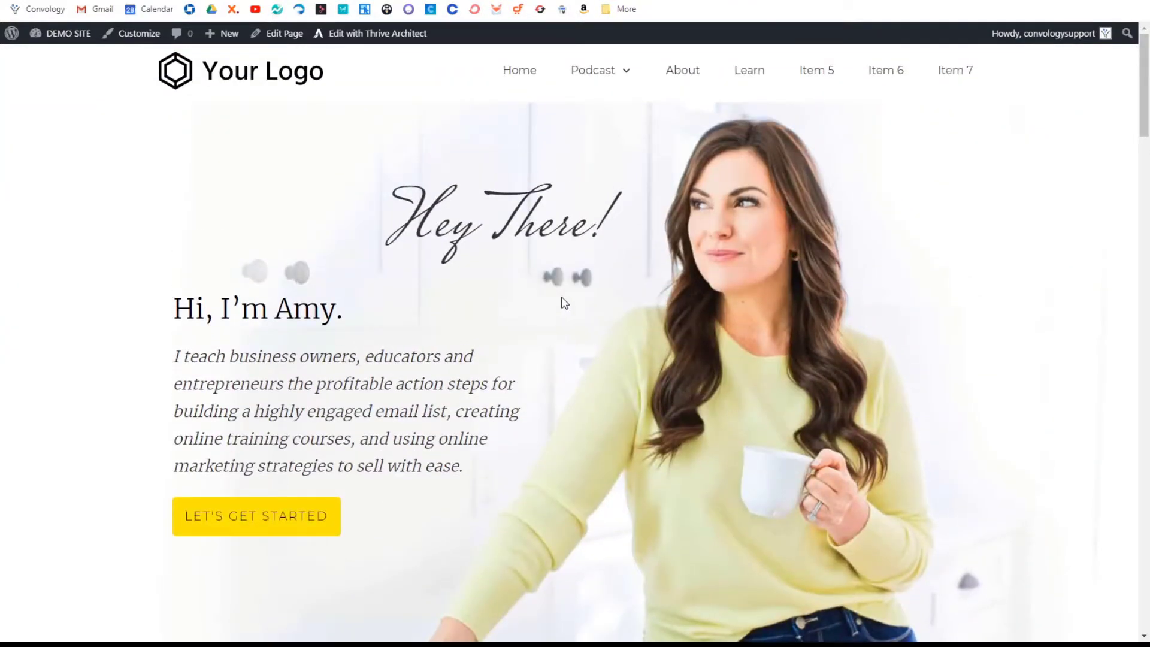
scroll(676, 353, "down", 3)
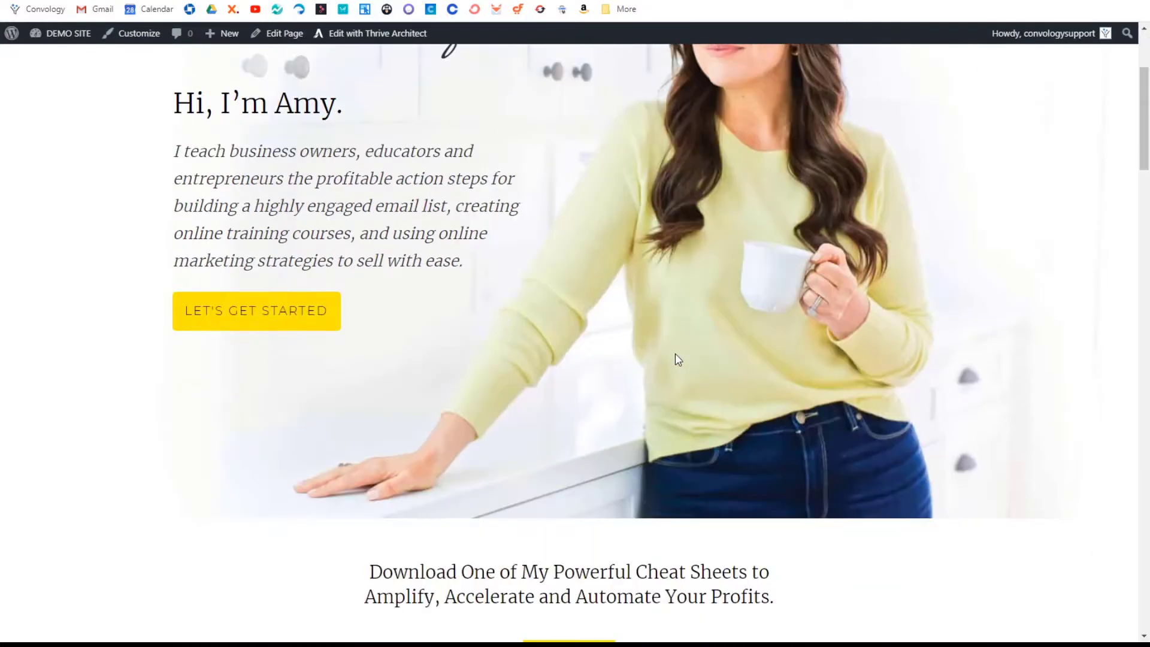
Step: Examine the previewed page again, from the hero through the cheat sheet, podcast and numbered collection sections, and return to the hero
scroll(676, 355, "up", 3)
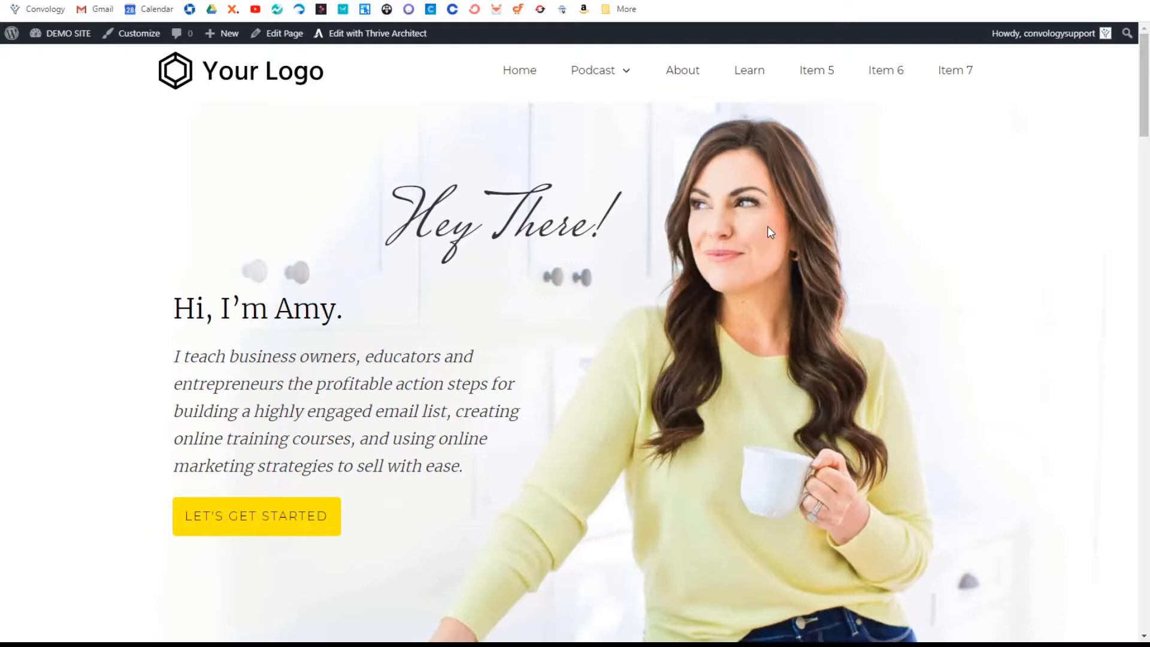
scroll(768, 231, "down", 5)
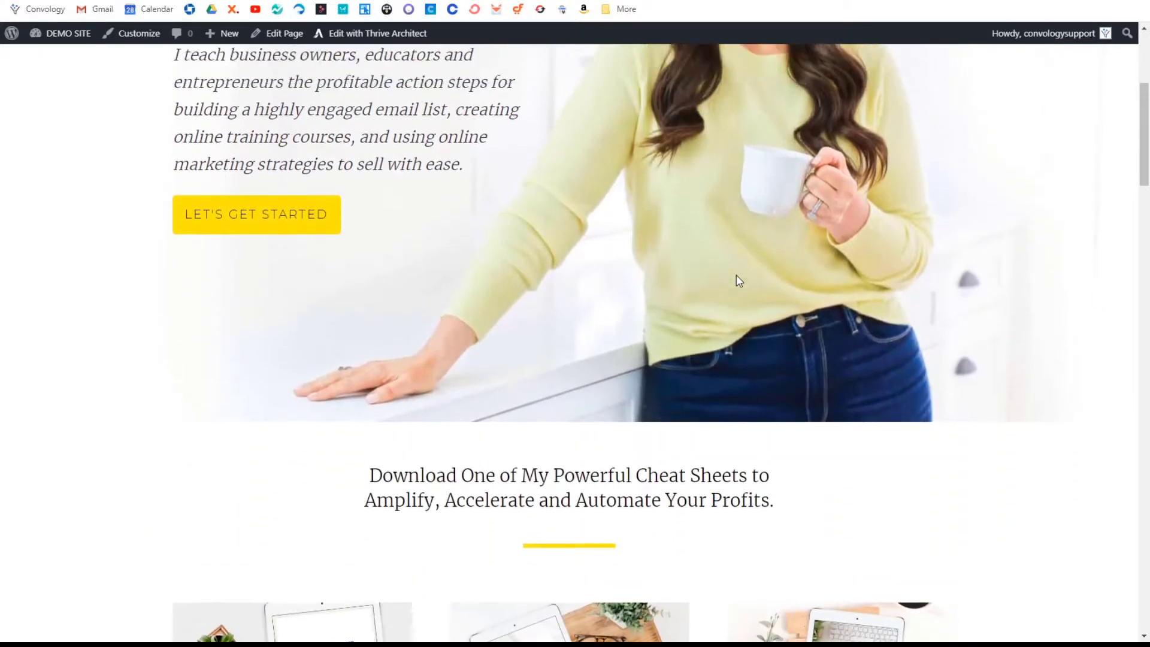
scroll(736, 279, "up", 4)
scroll(735, 278, "down", 7)
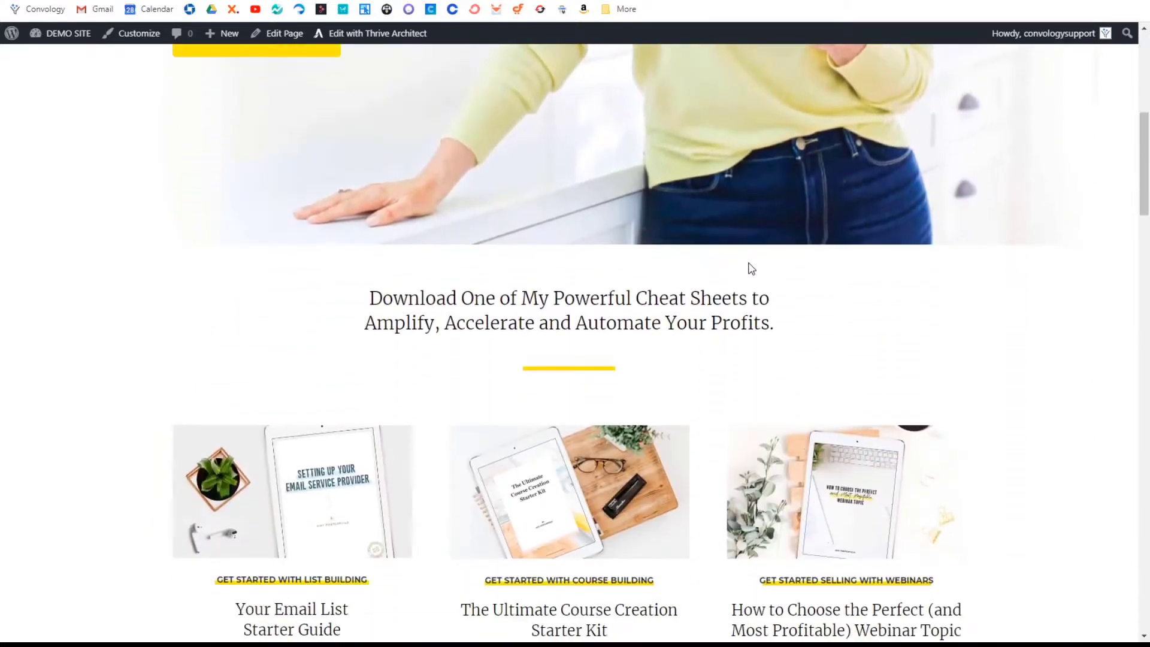
scroll(750, 269, "down", 2)
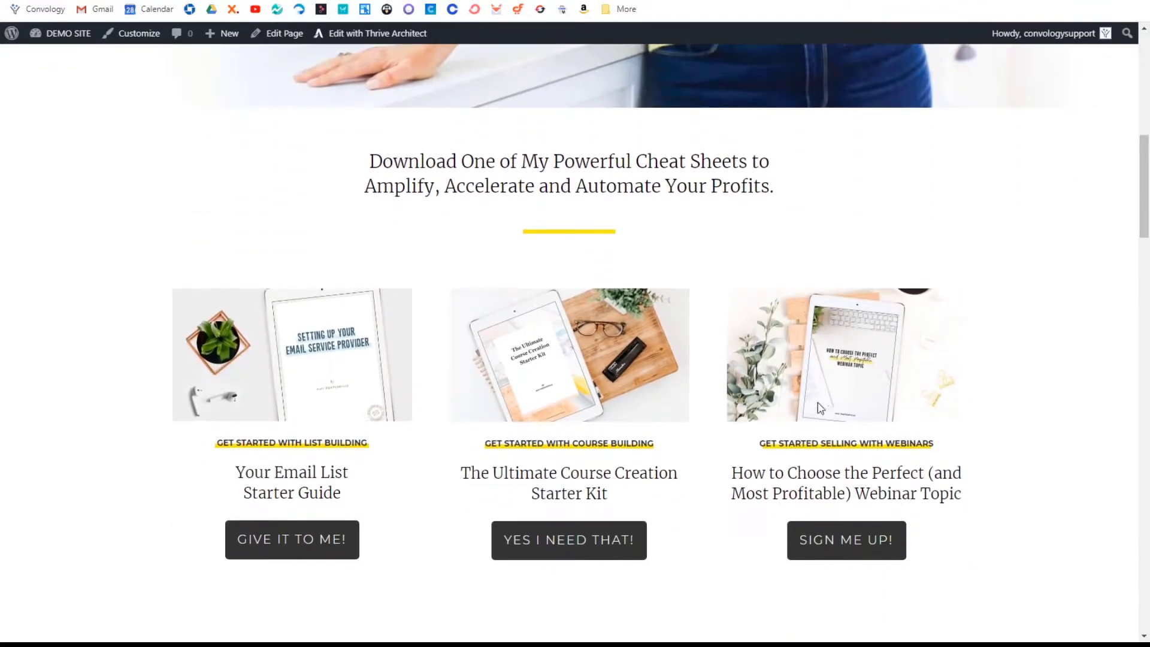
scroll(820, 408, "down", 20)
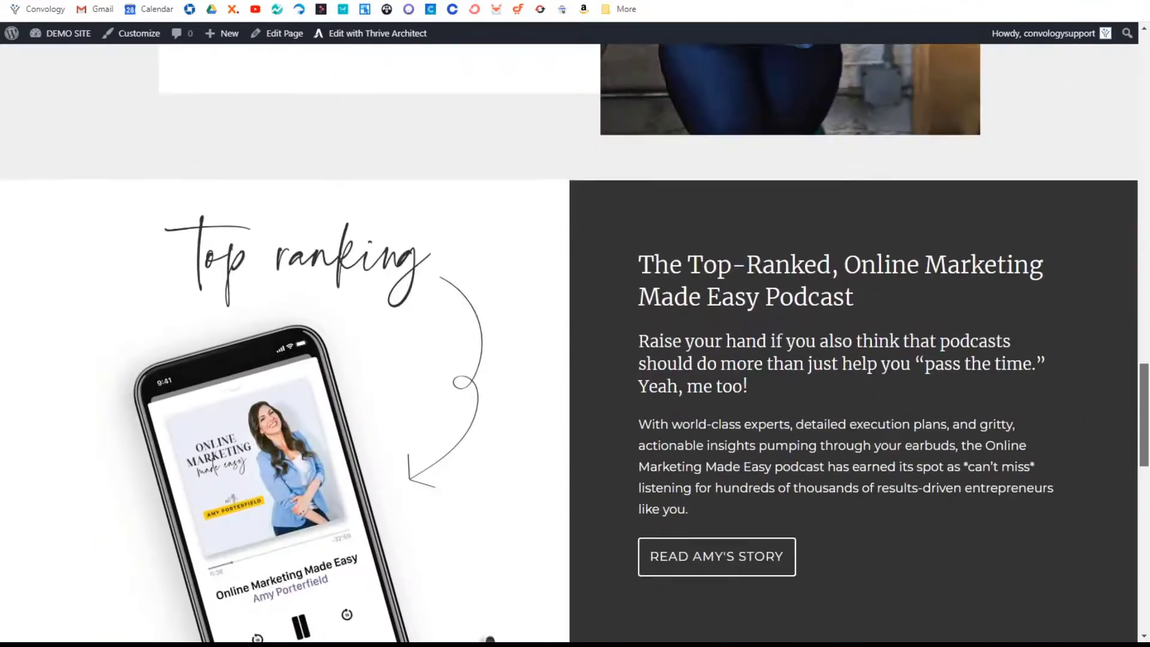
scroll(490, 638, "down", 12)
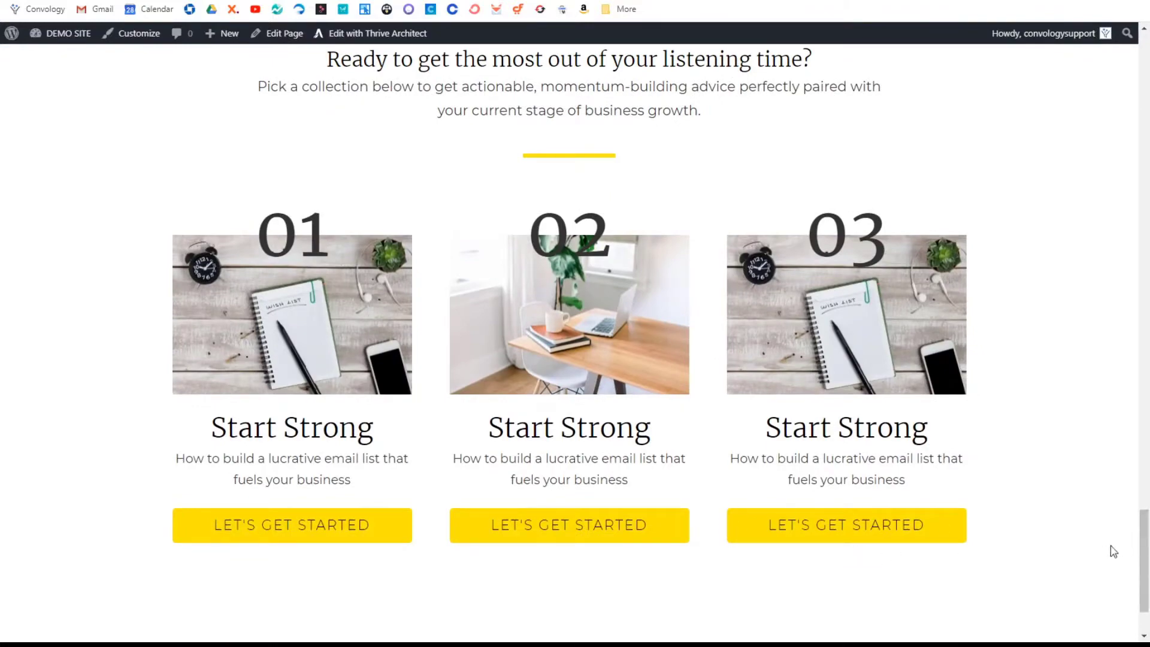
scroll(1123, 419, "up", 8)
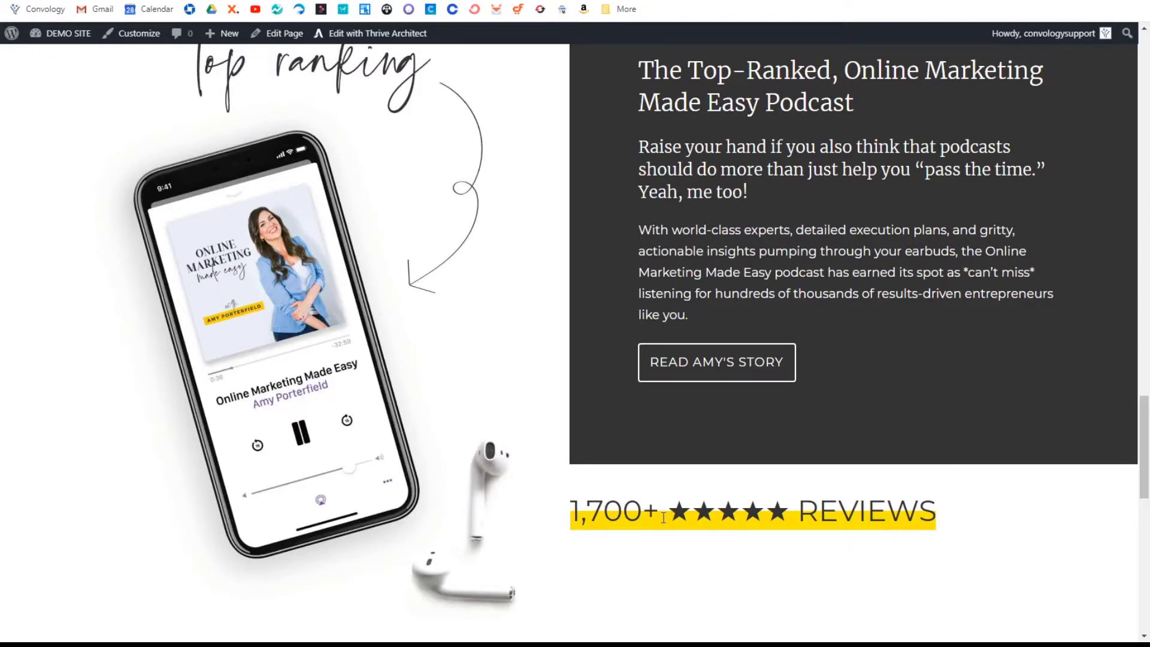
scroll(805, 514, "up", 20)
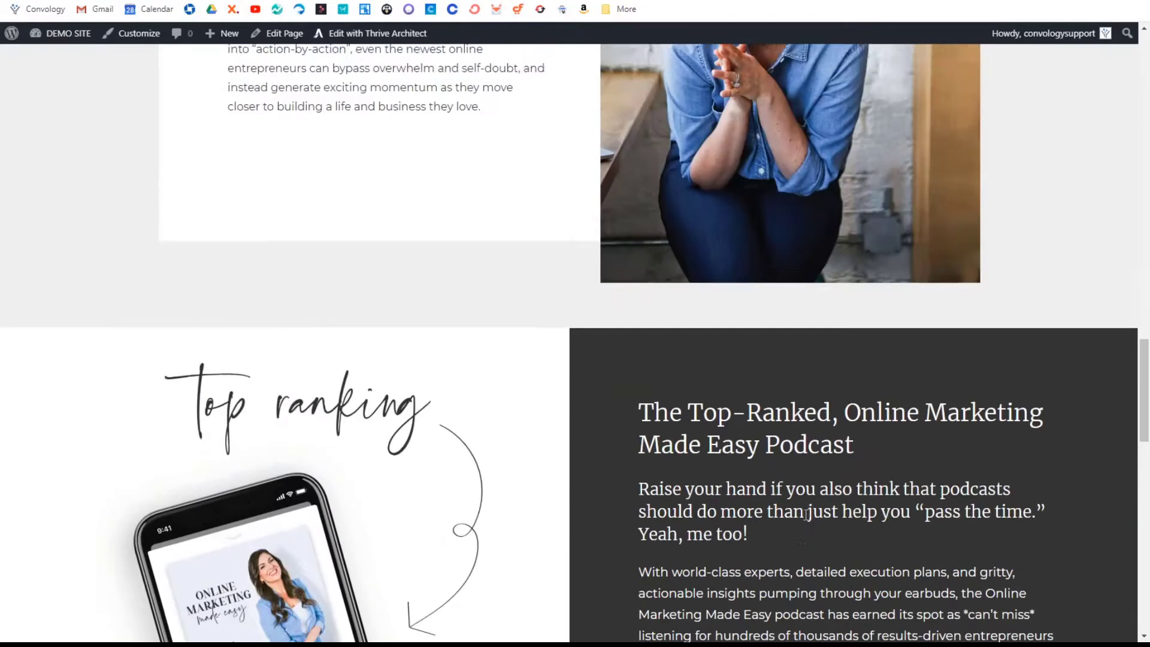
scroll(802, 516, "up", 8)
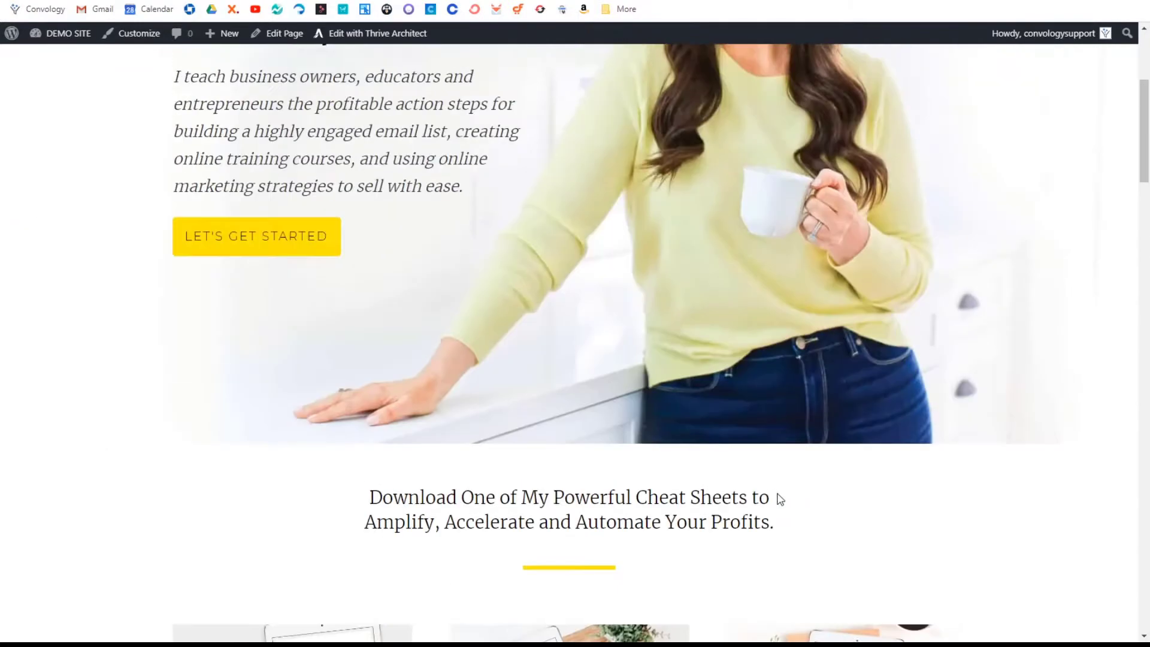